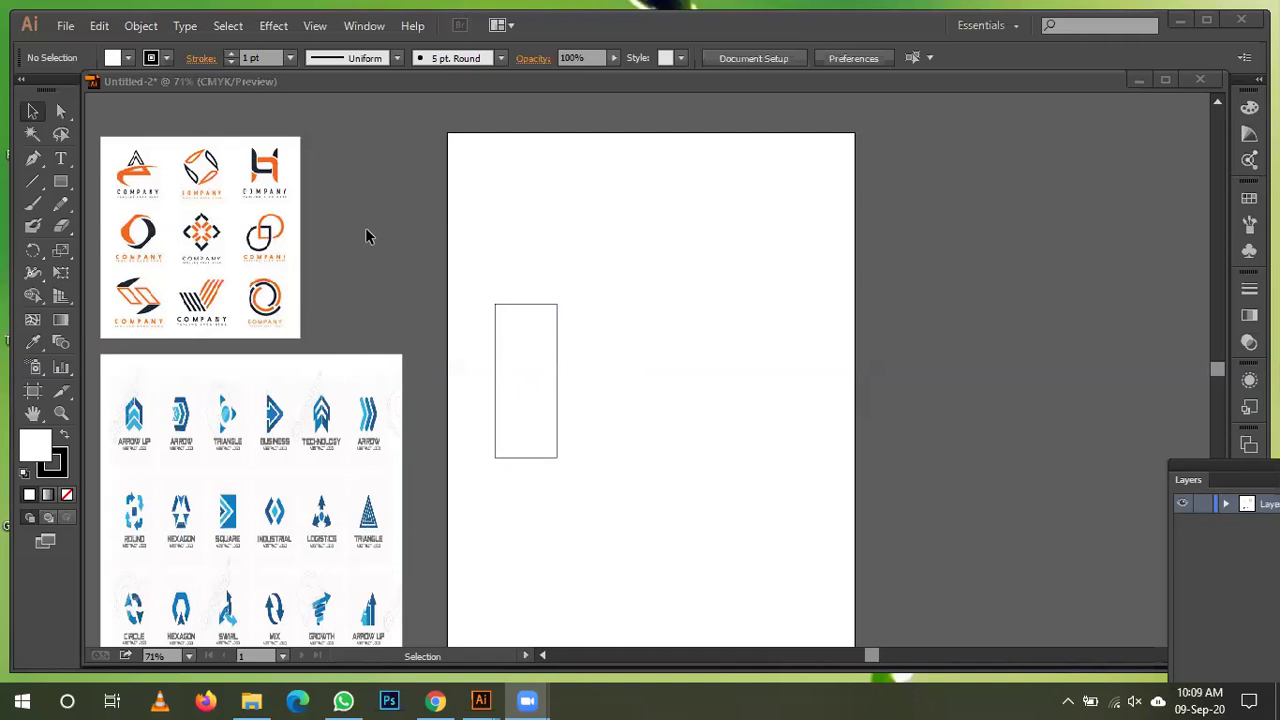
left_click(270, 280)
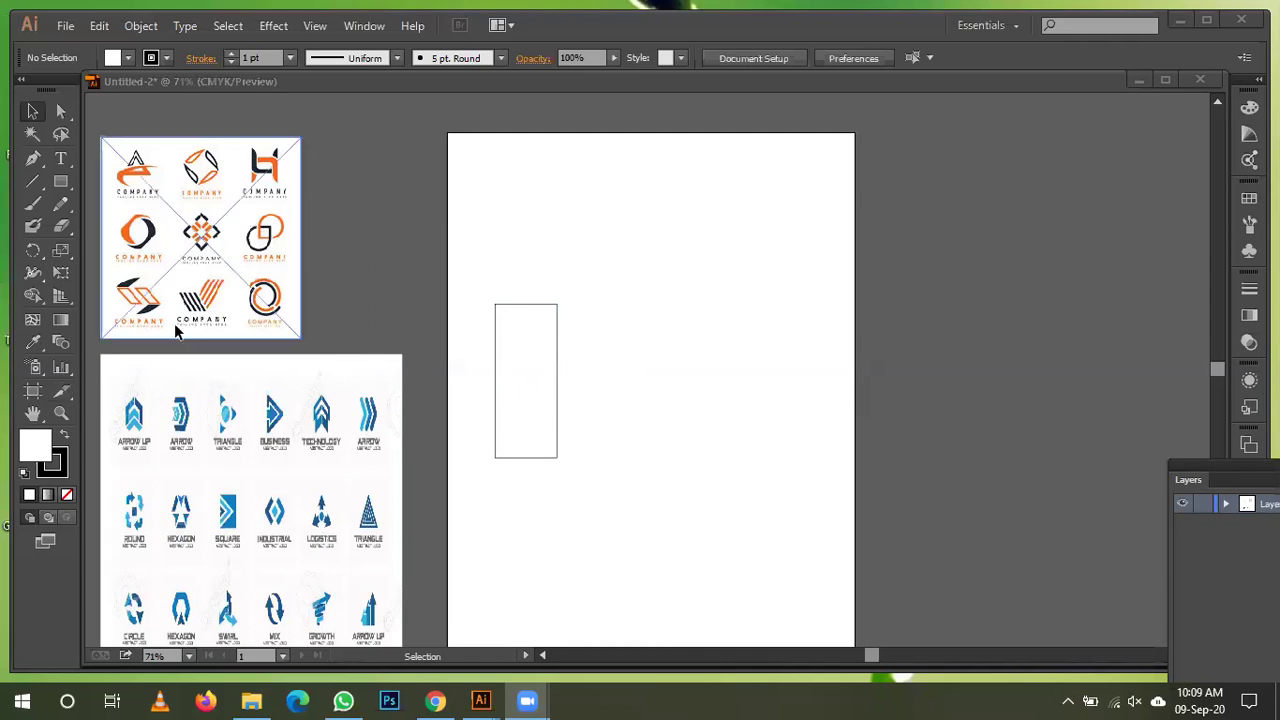
left_click(171, 361)
left_click(145, 346)
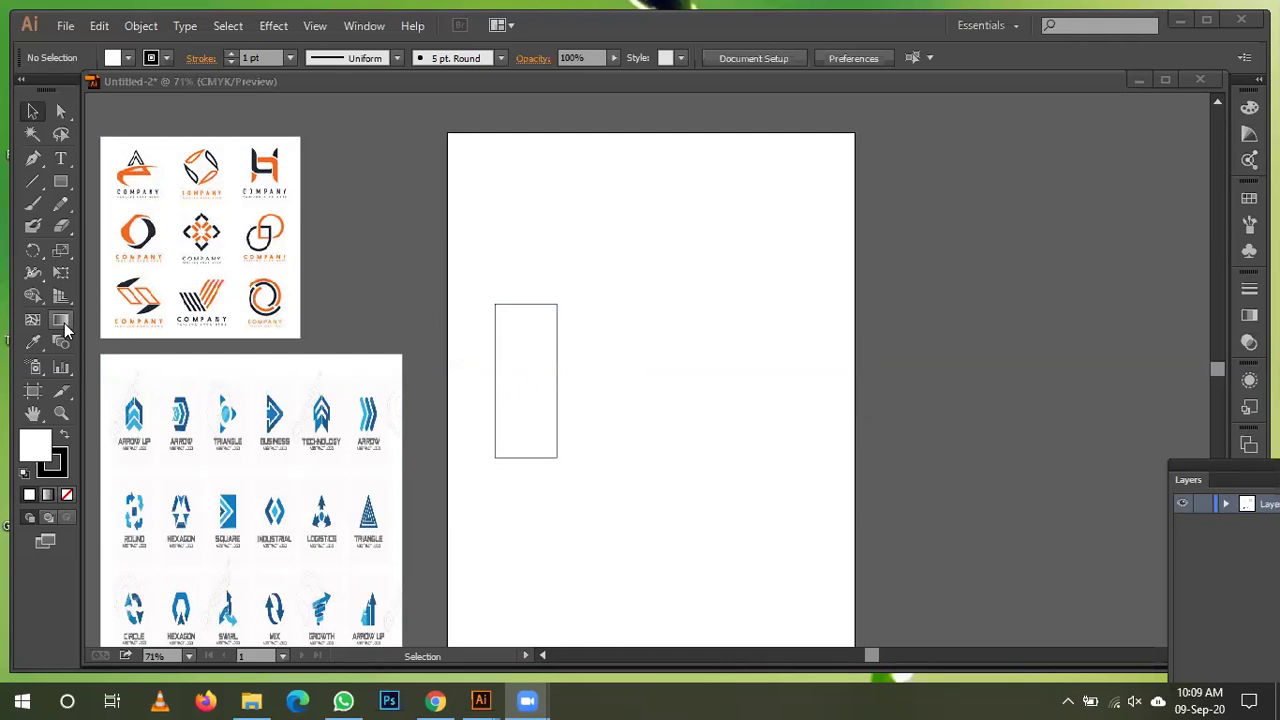
left_click(272, 81)
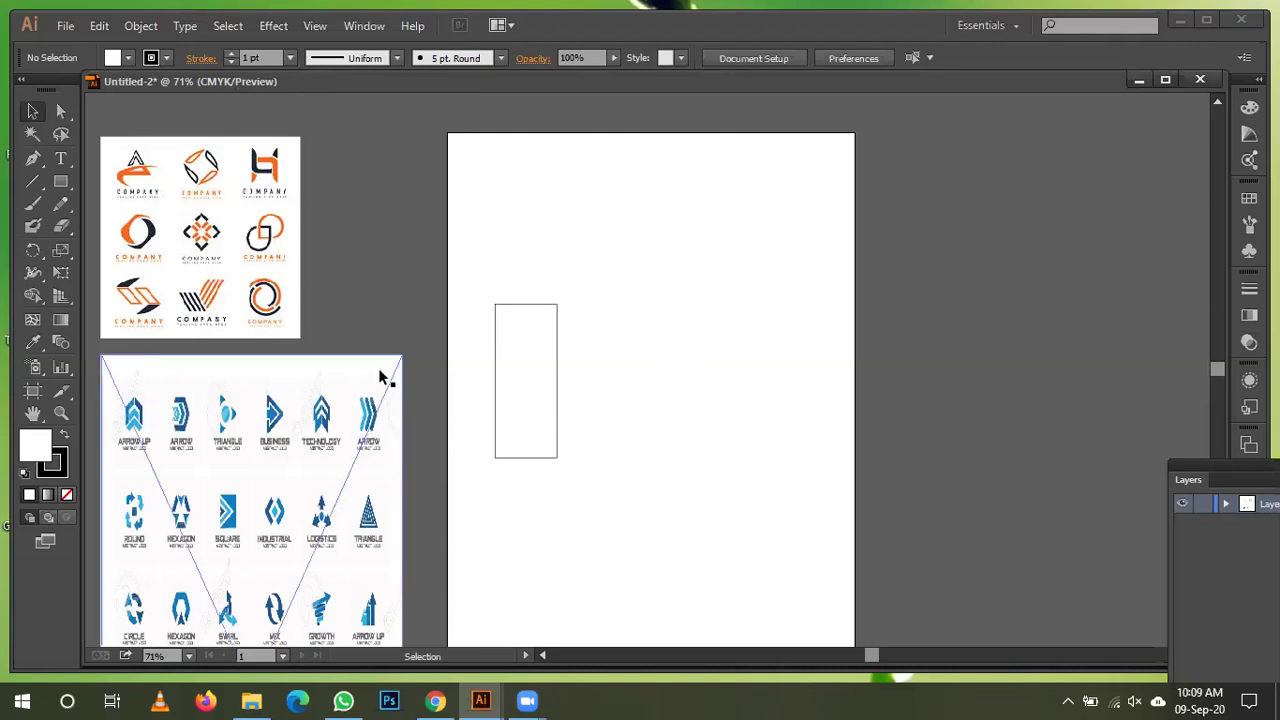
right_click(385, 423)
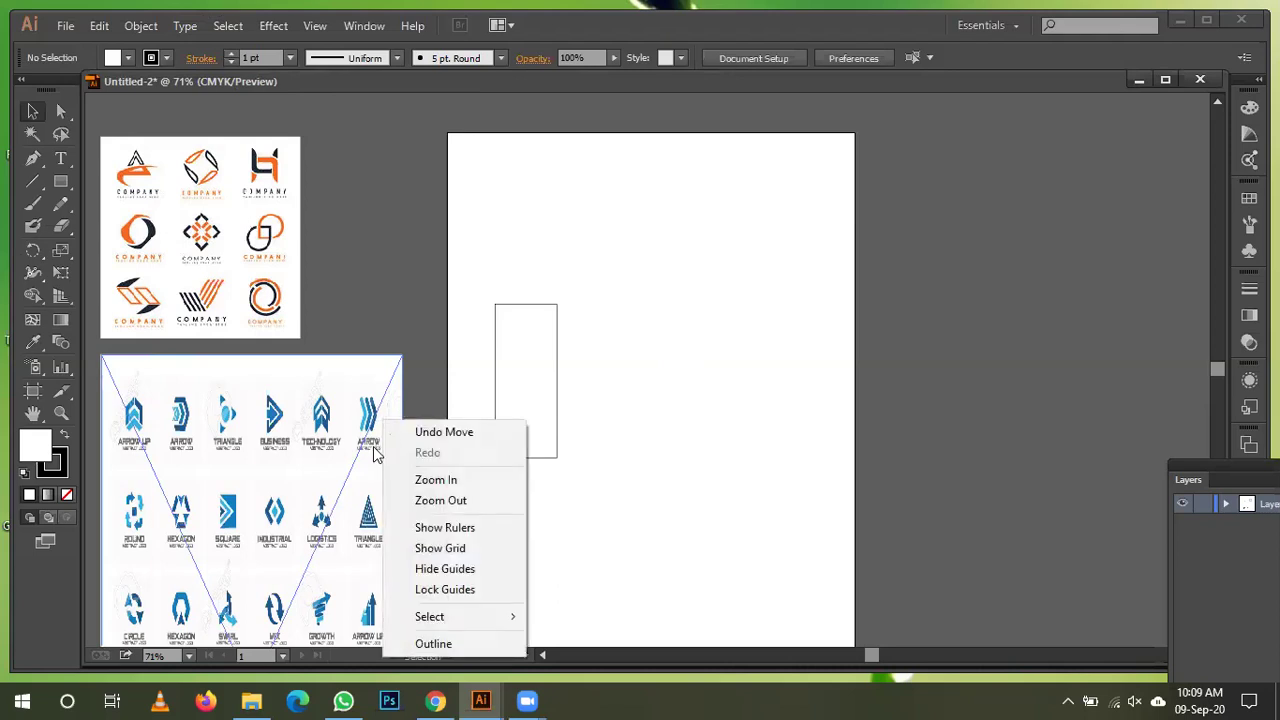
left_click(1059, 379)
left_click(909, 398)
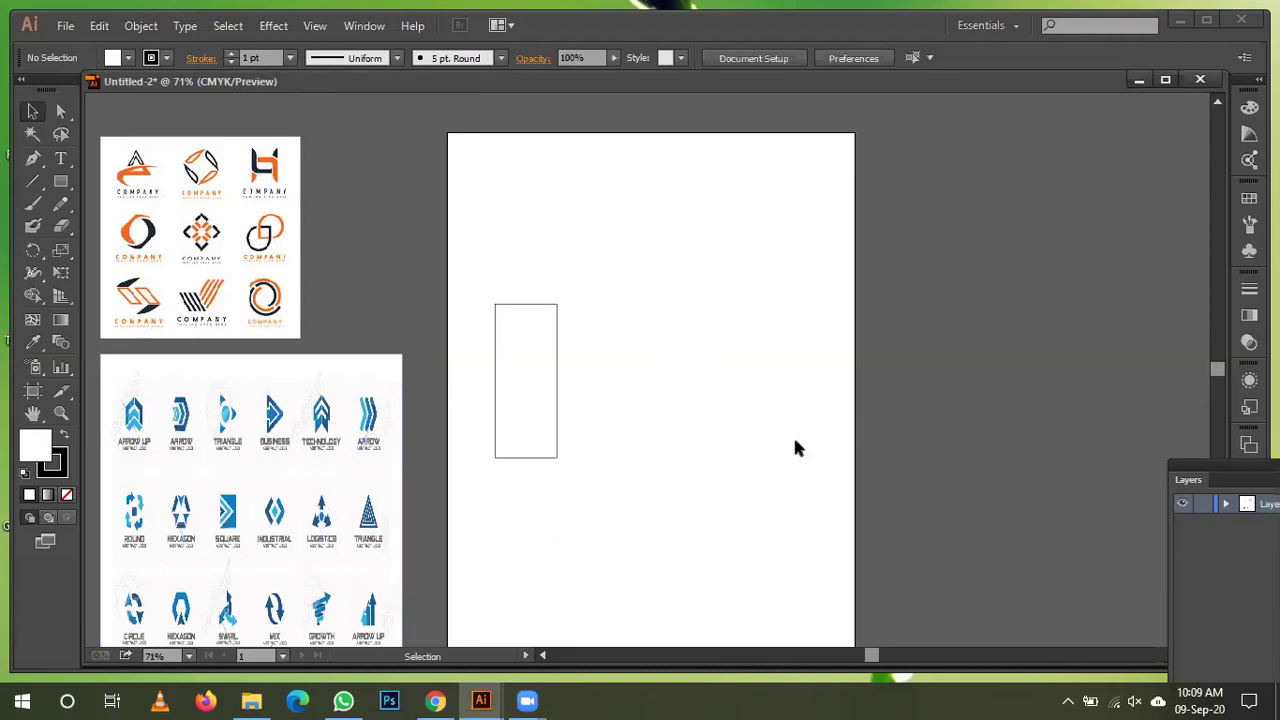
- Delete the large blue arrow logos image below the orange company logos sheet
key("a")
key("v")
left_click(326, 512)
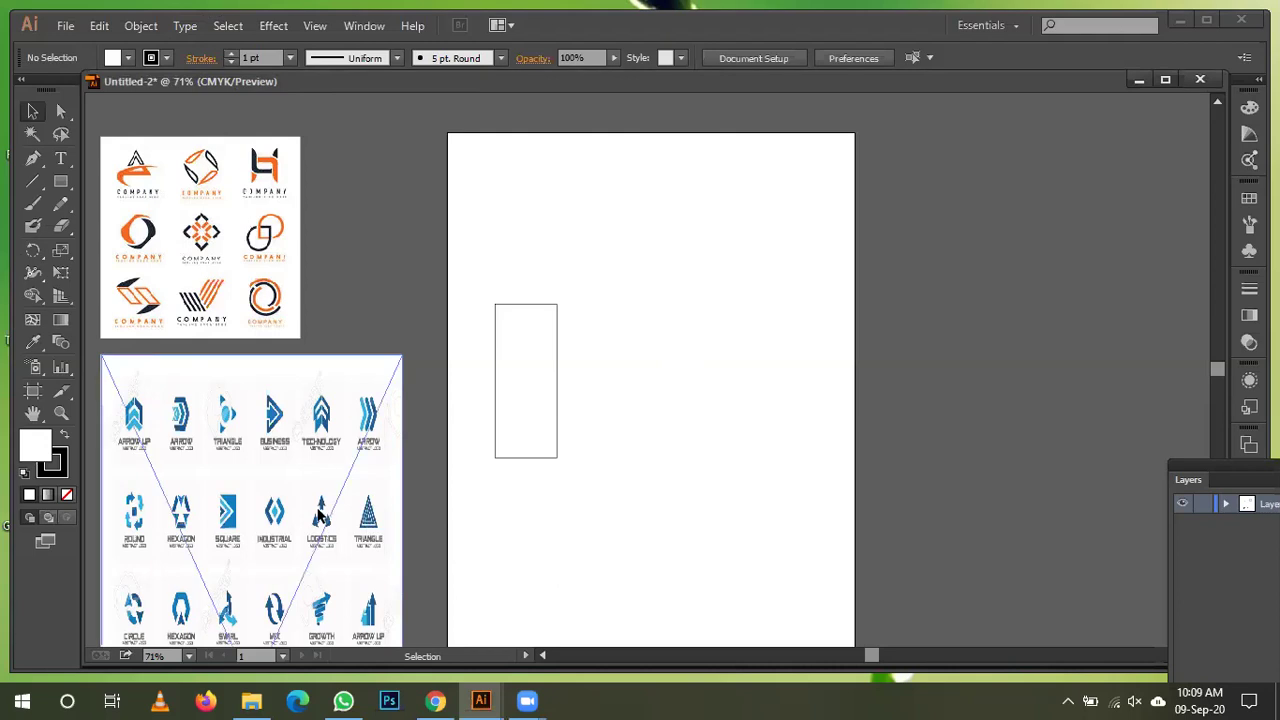
key("a")
key("v")
left_click_drag(411, 523, 317, 514)
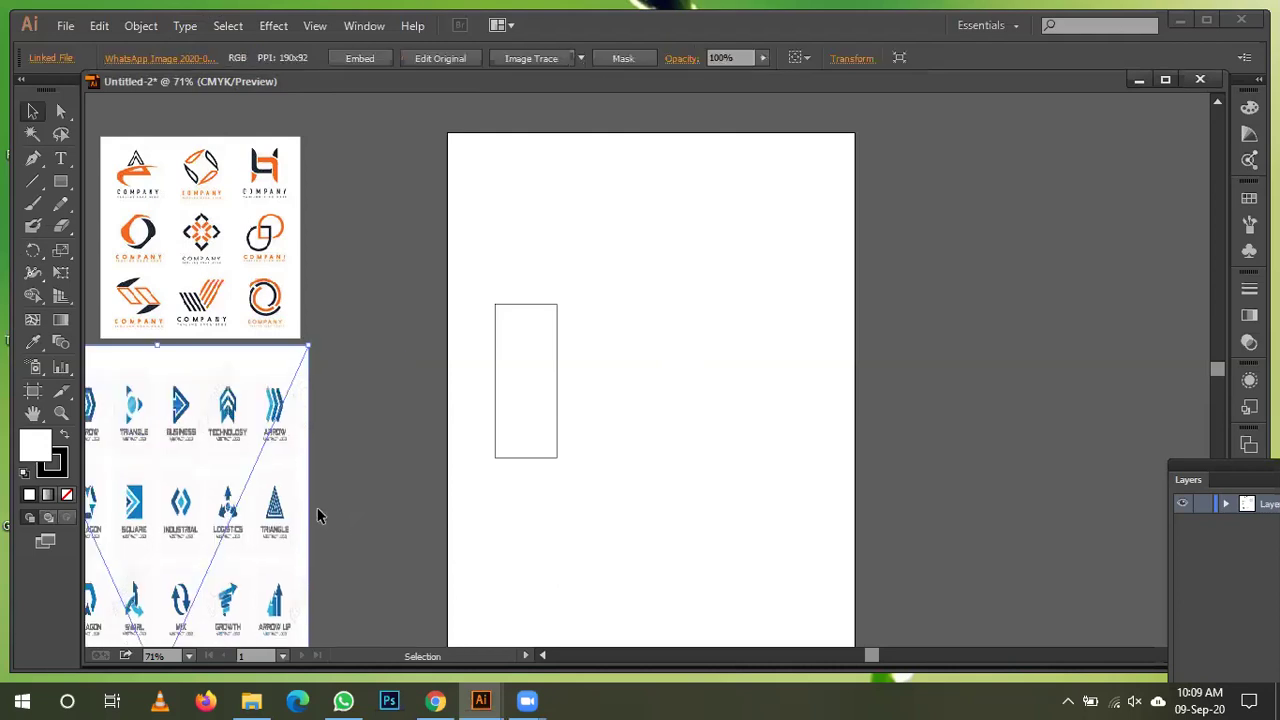
key("a")
key("v")
key("Delete")
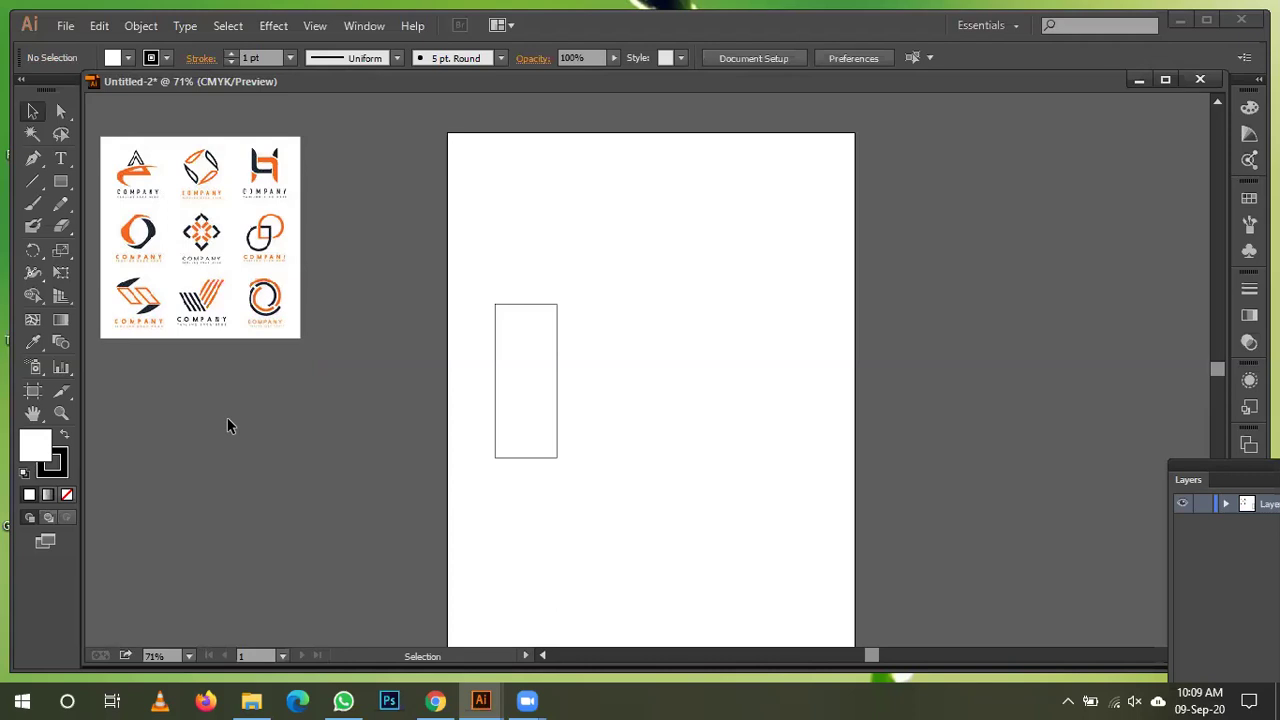
- Place a second copy of the orange company logos image below the existing one and undo the placement
left_click(64, 26)
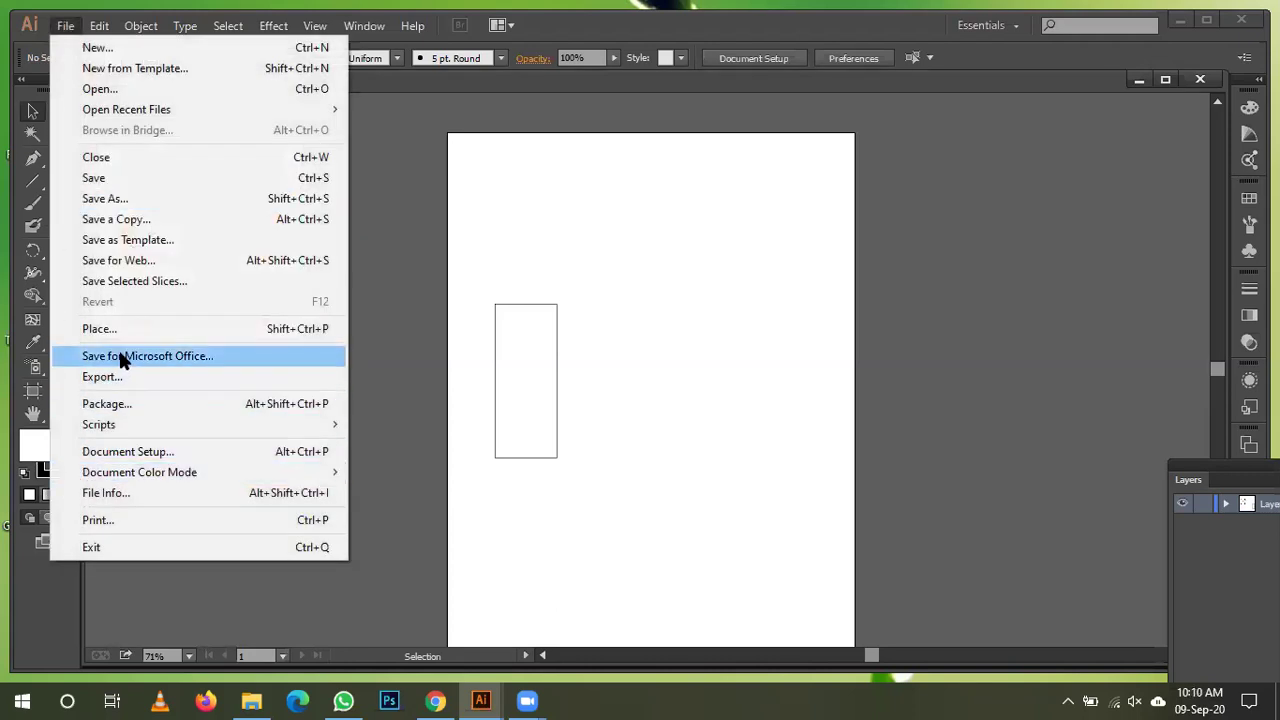
left_click(128, 338)
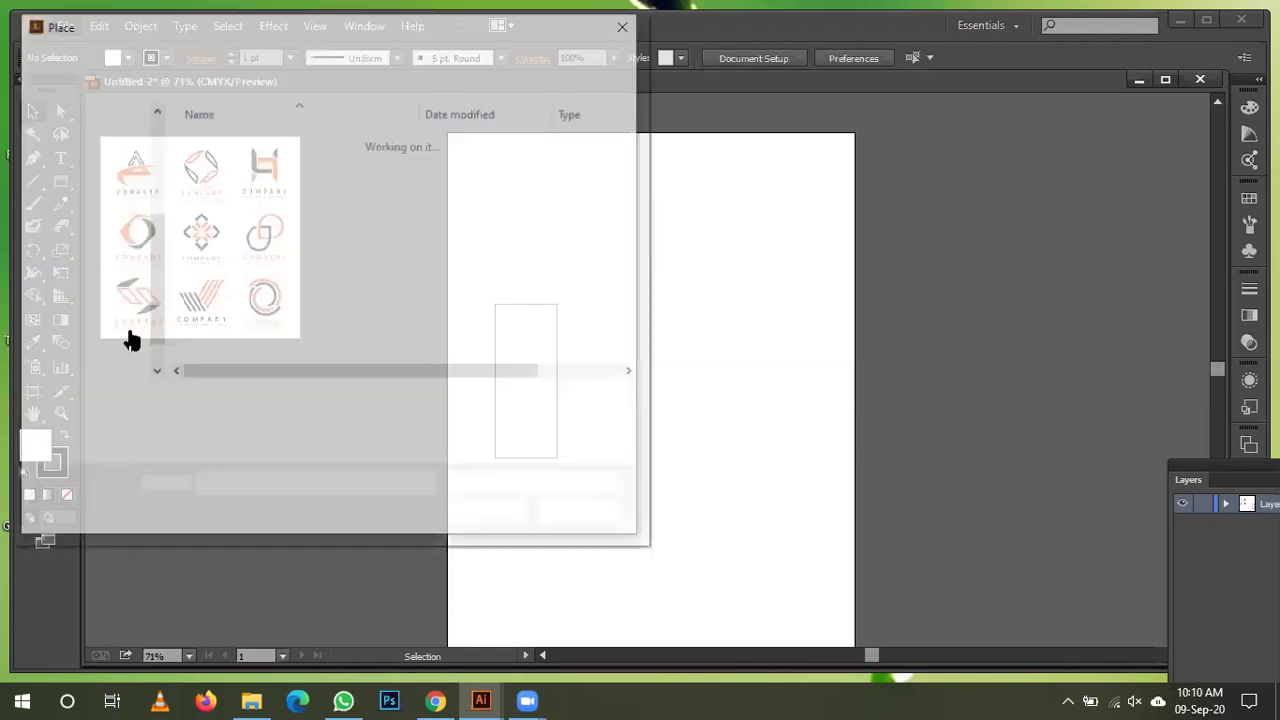
double_click(242, 240)
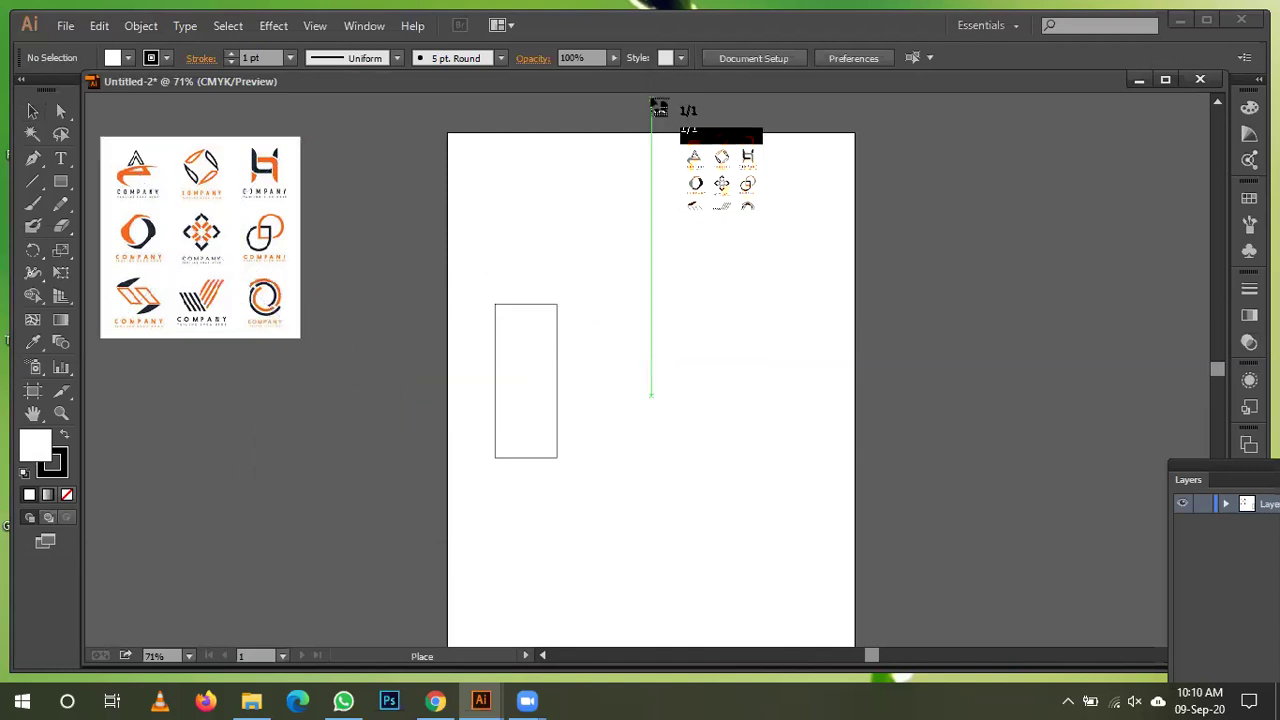
left_click_drag(137, 420, 290, 568)
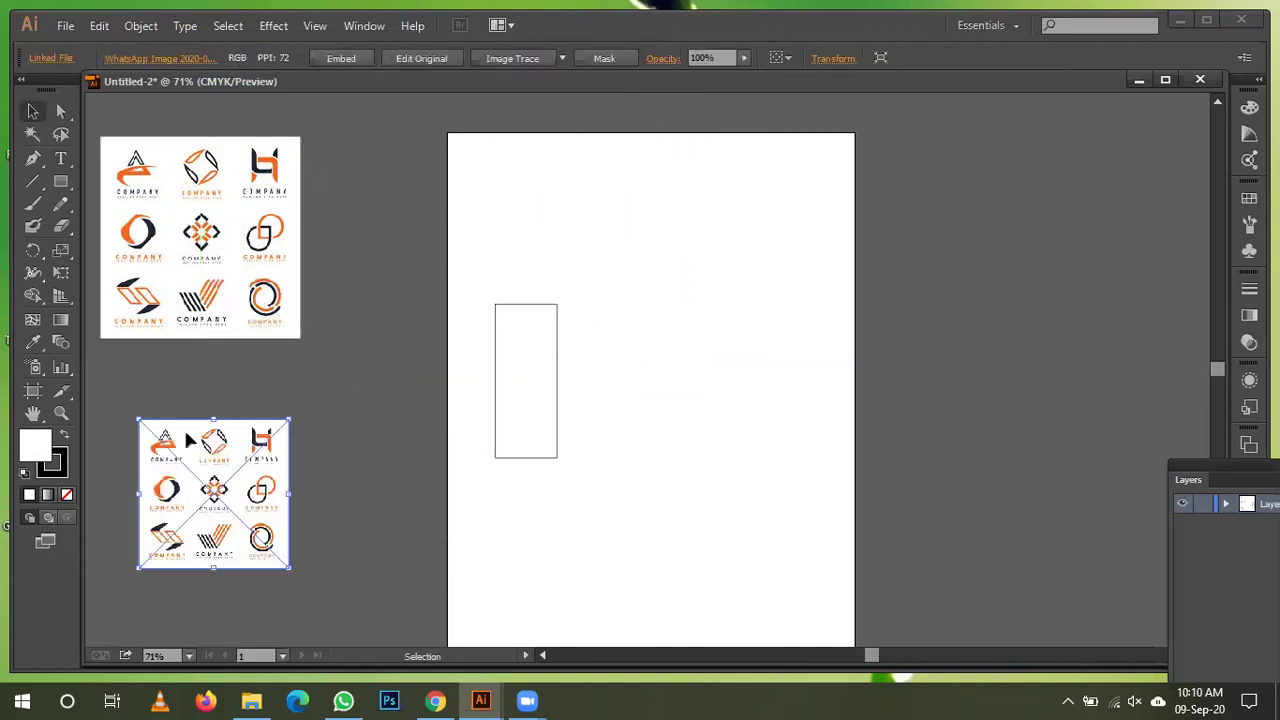
key("ctrl+z")
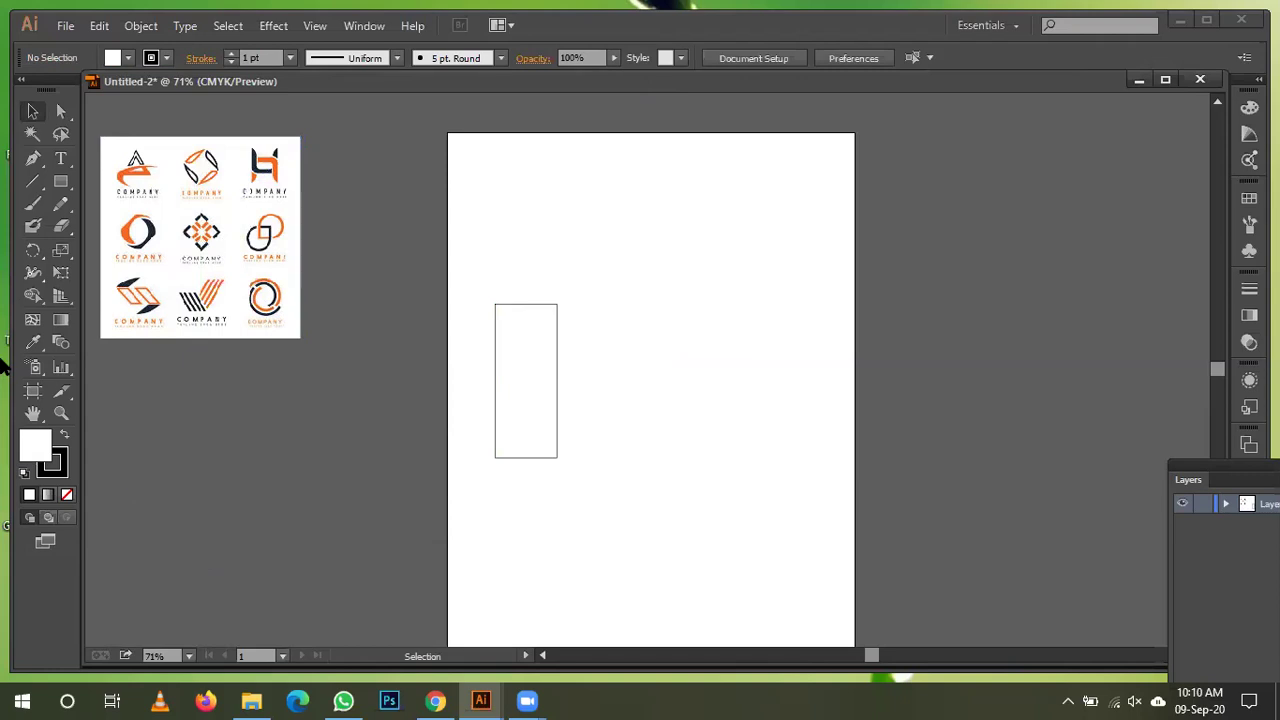
- Place the blue arrow logos image in the document at its full size, starting below the company logos sheet
left_click(64, 27)
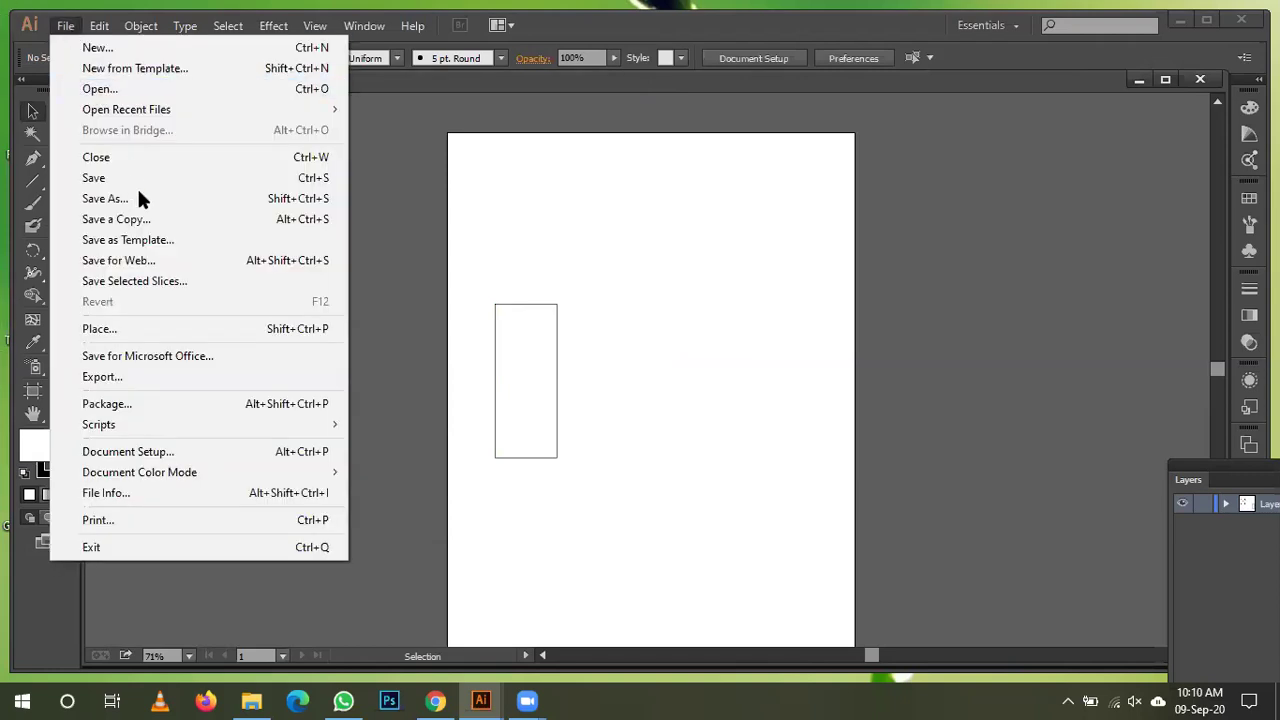
left_click(133, 325)
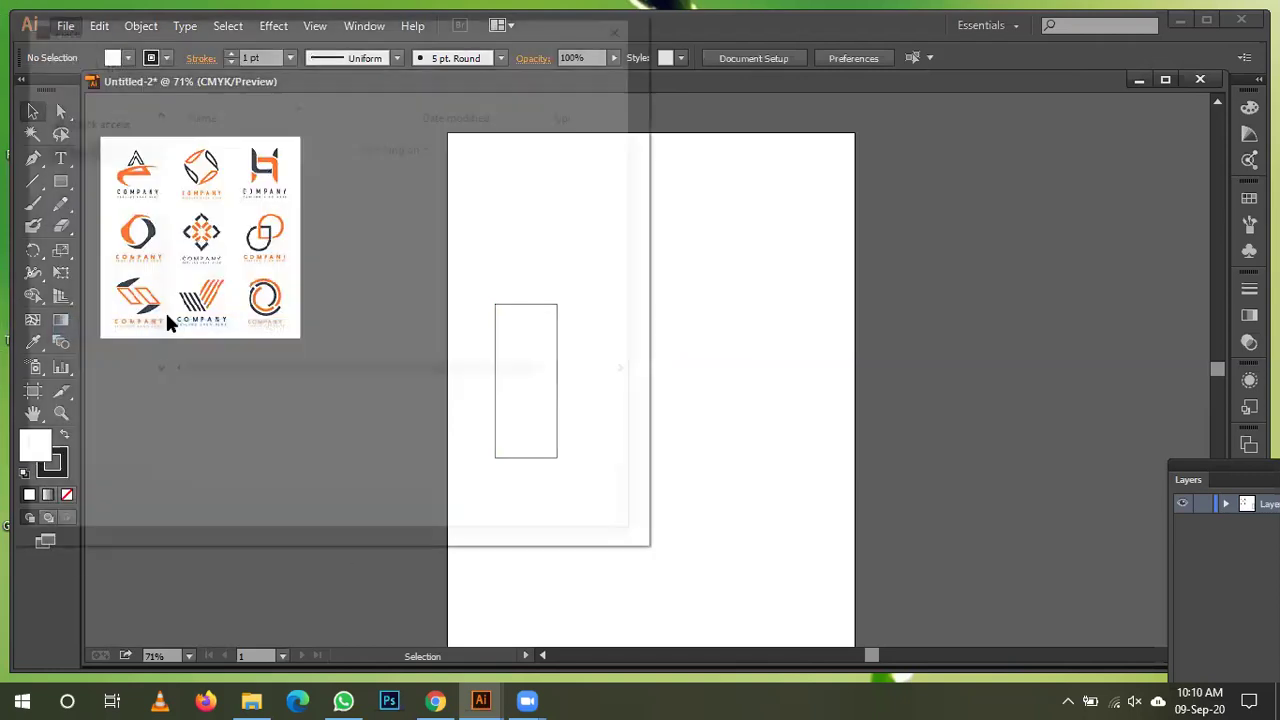
double_click(266, 220)
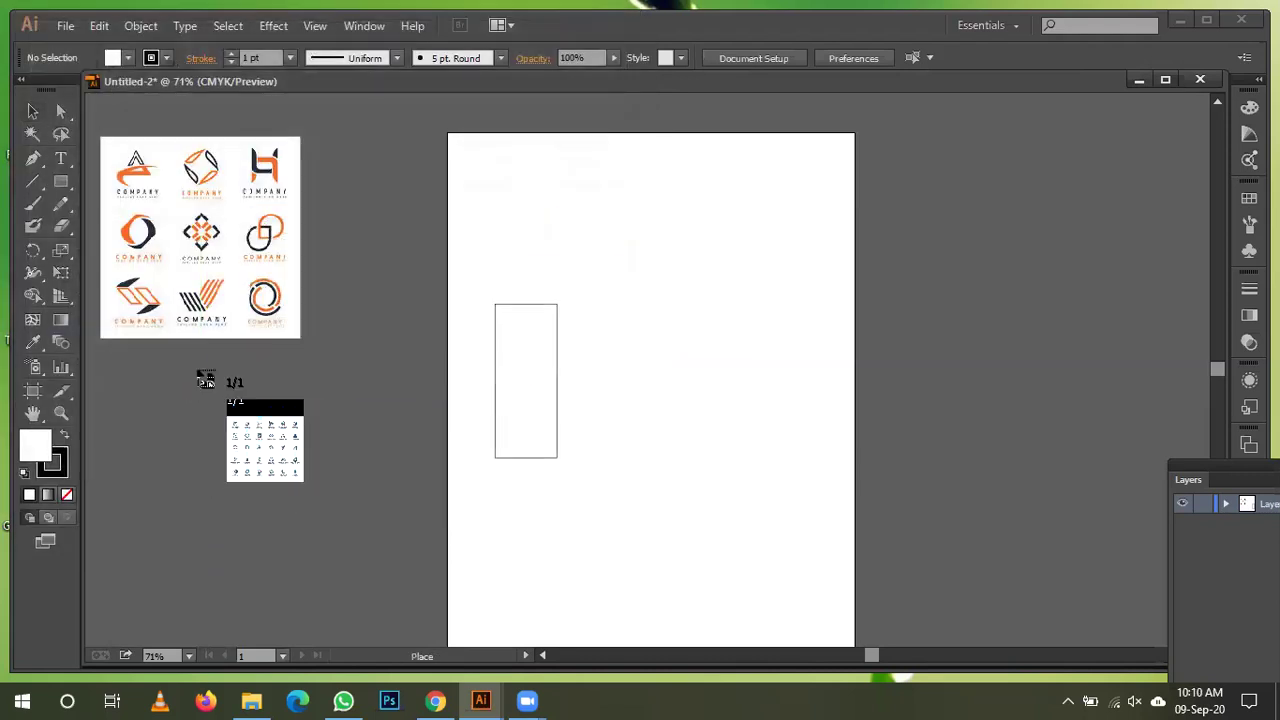
left_click(197, 370)
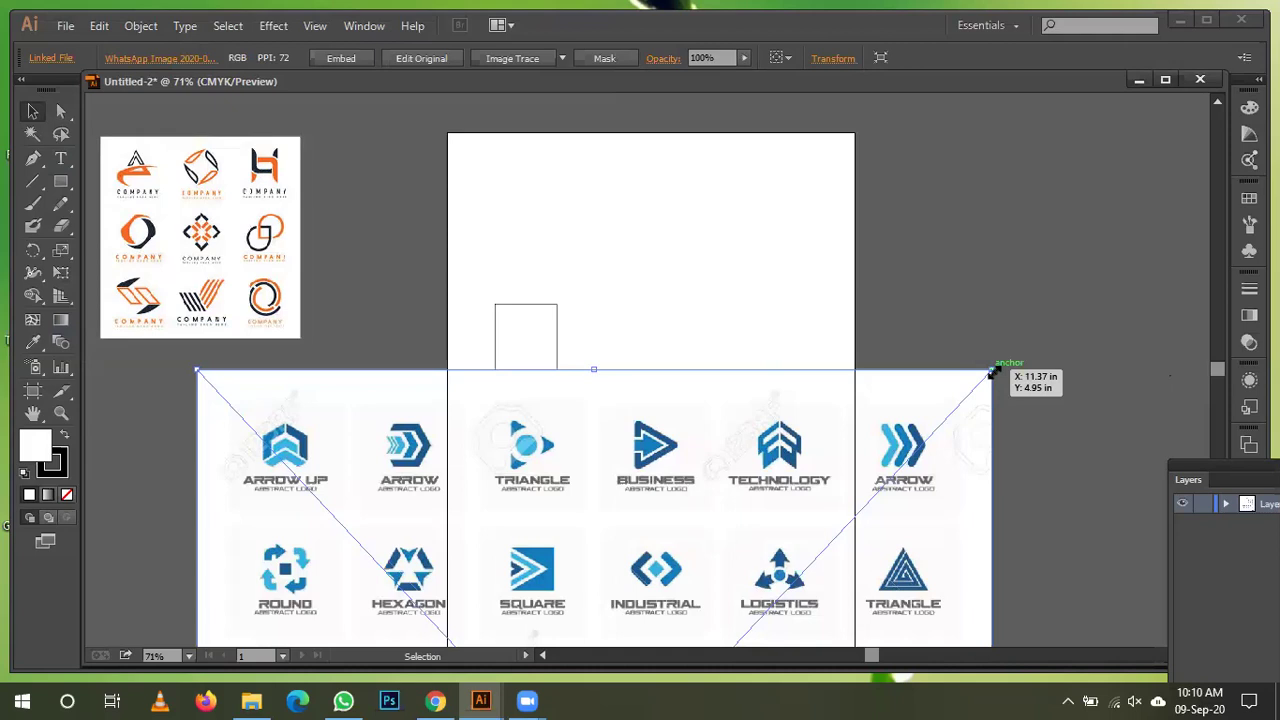
- Scale down the arrow logos image and move it beside the artboard, directly below the company logos sheet
left_click_drag(991, 371, 820, 432)
left_click_drag(738, 584, 731, 164)
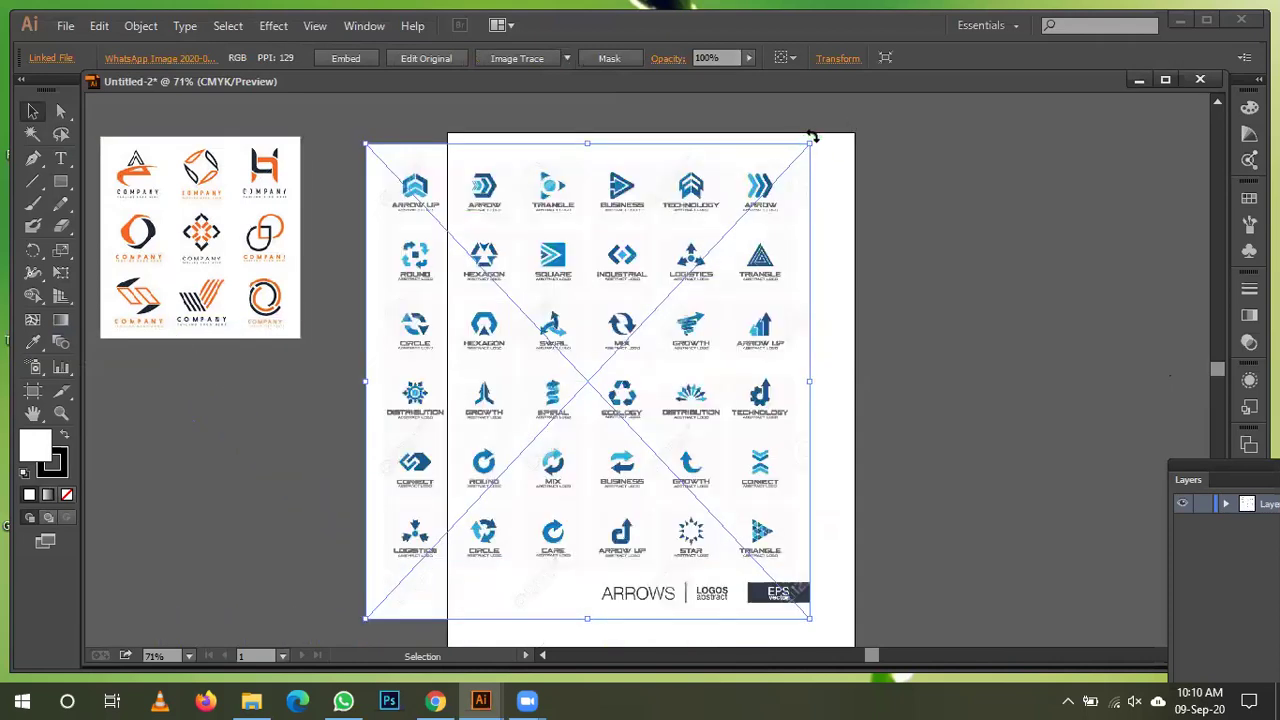
left_click_drag(813, 148, 709, 240)
left_click_drag(645, 327, 294, 432)
left_click(395, 430)
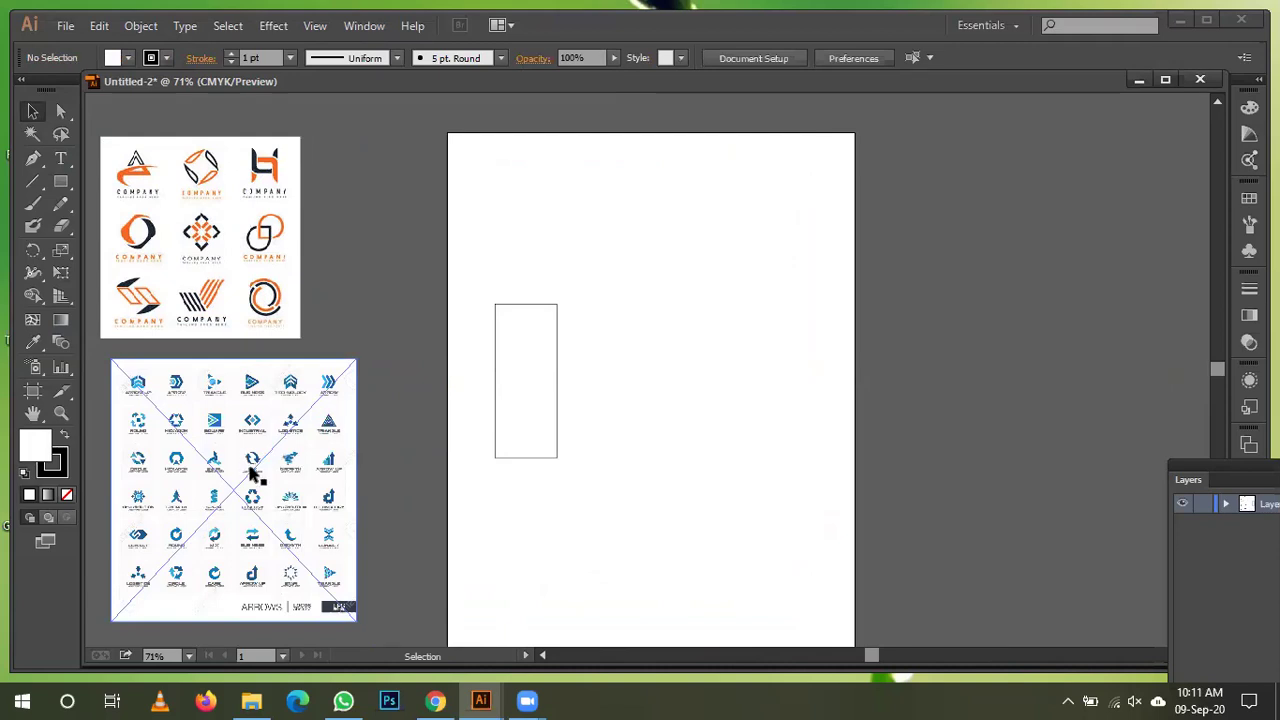
- Bring the Layers panel fully into view, add a new layer above Layer 1, and lock Layer 1
left_click_drag(1196, 484, 985, 175)
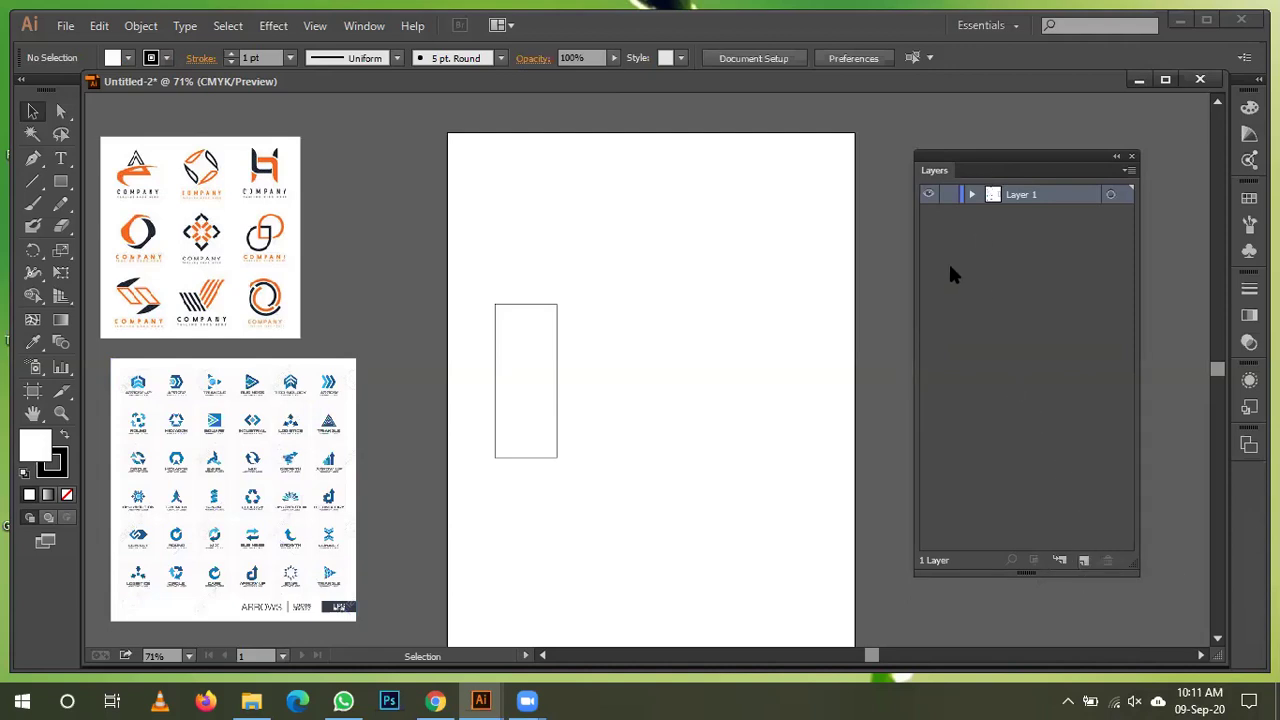
left_click(1084, 560)
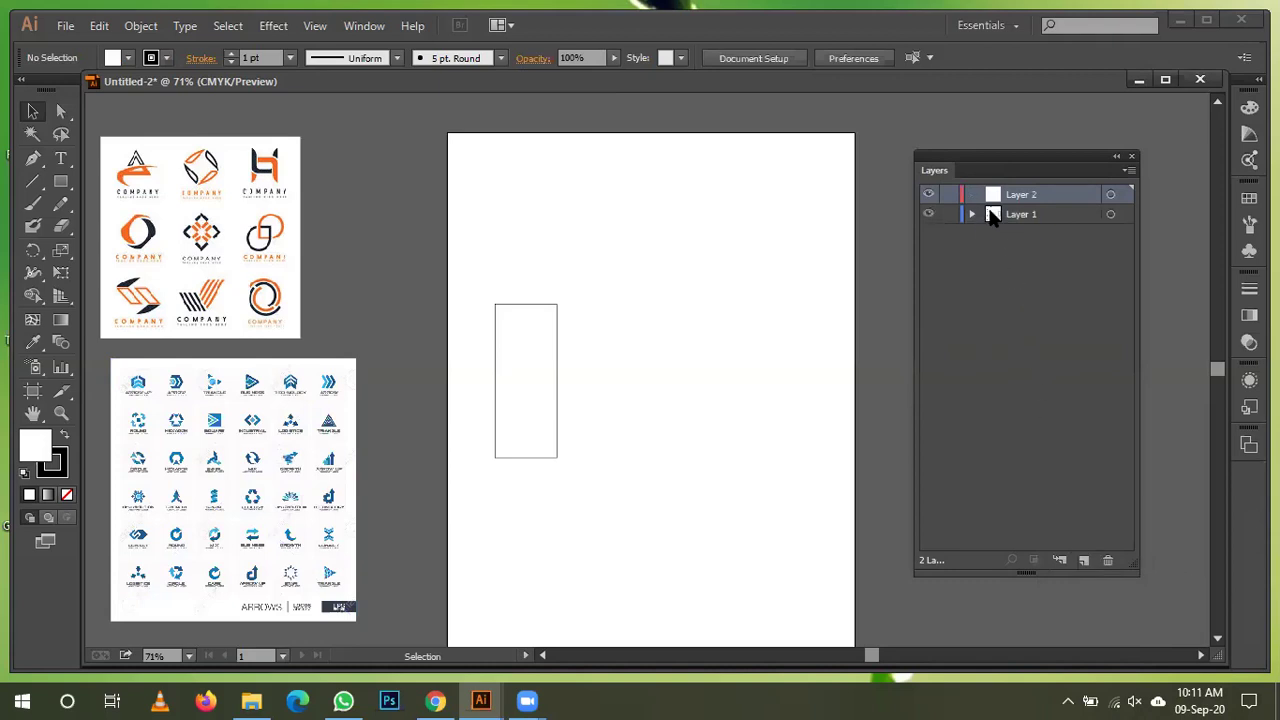
left_click(949, 215)
- Unlock Layer 1 and move the arrow logos image so it overlaps the artboard's upper left edge
key("z")
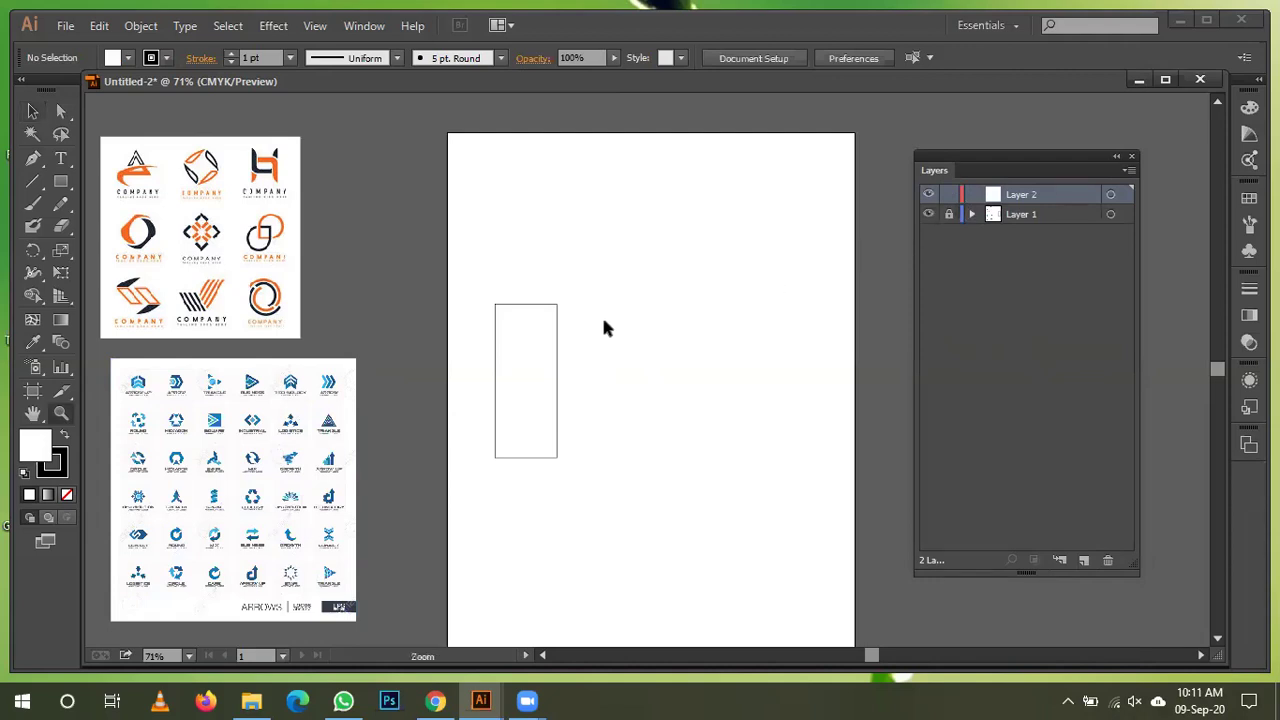
left_click(604, 320)
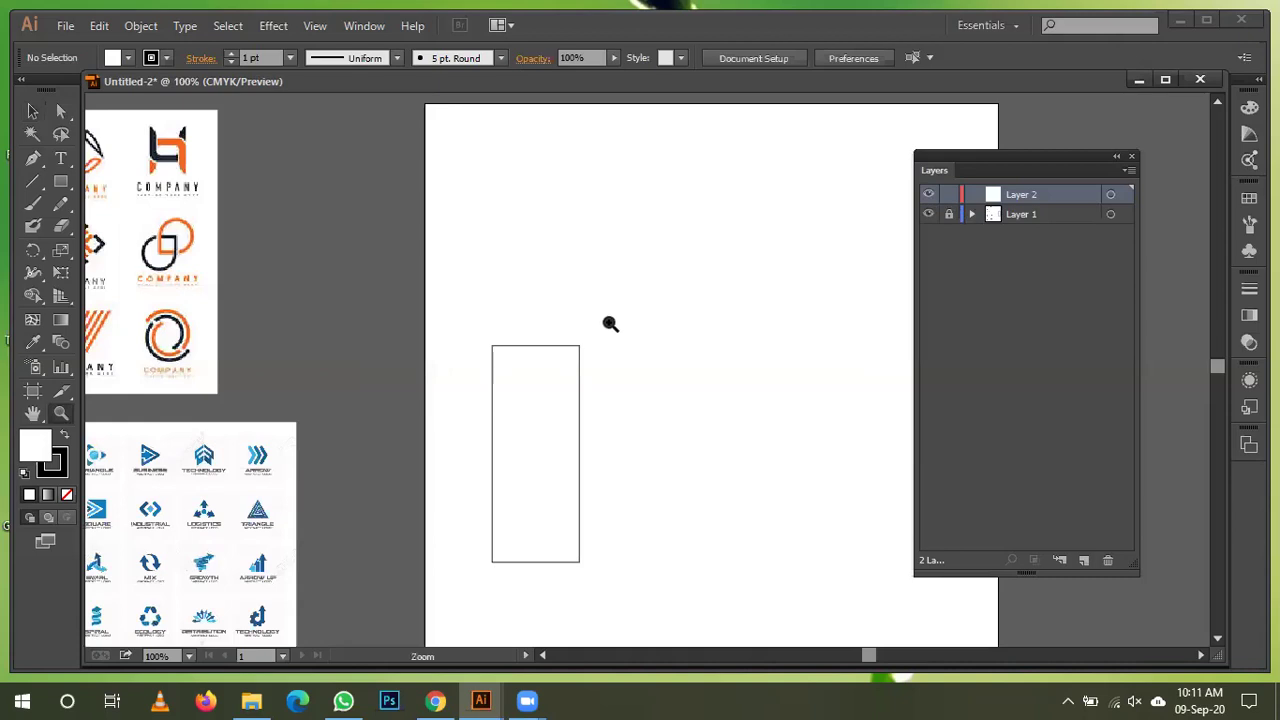
left_click(608, 322)
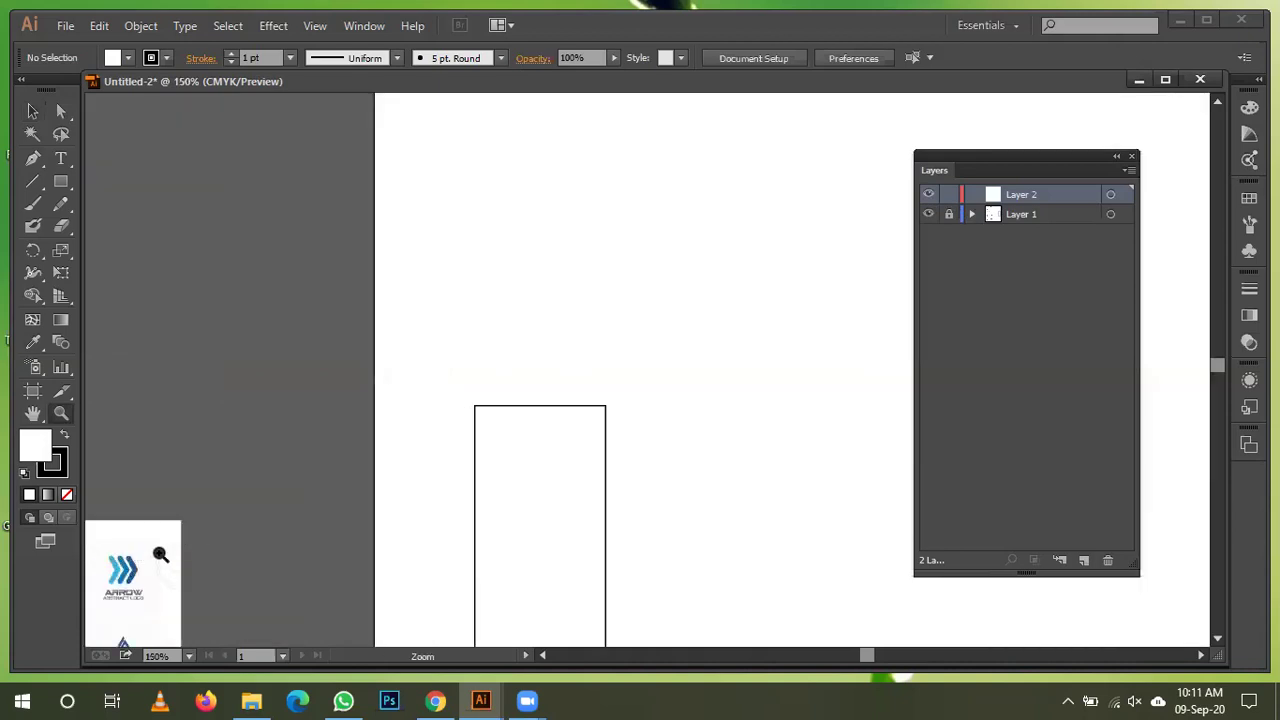
left_click(32, 111)
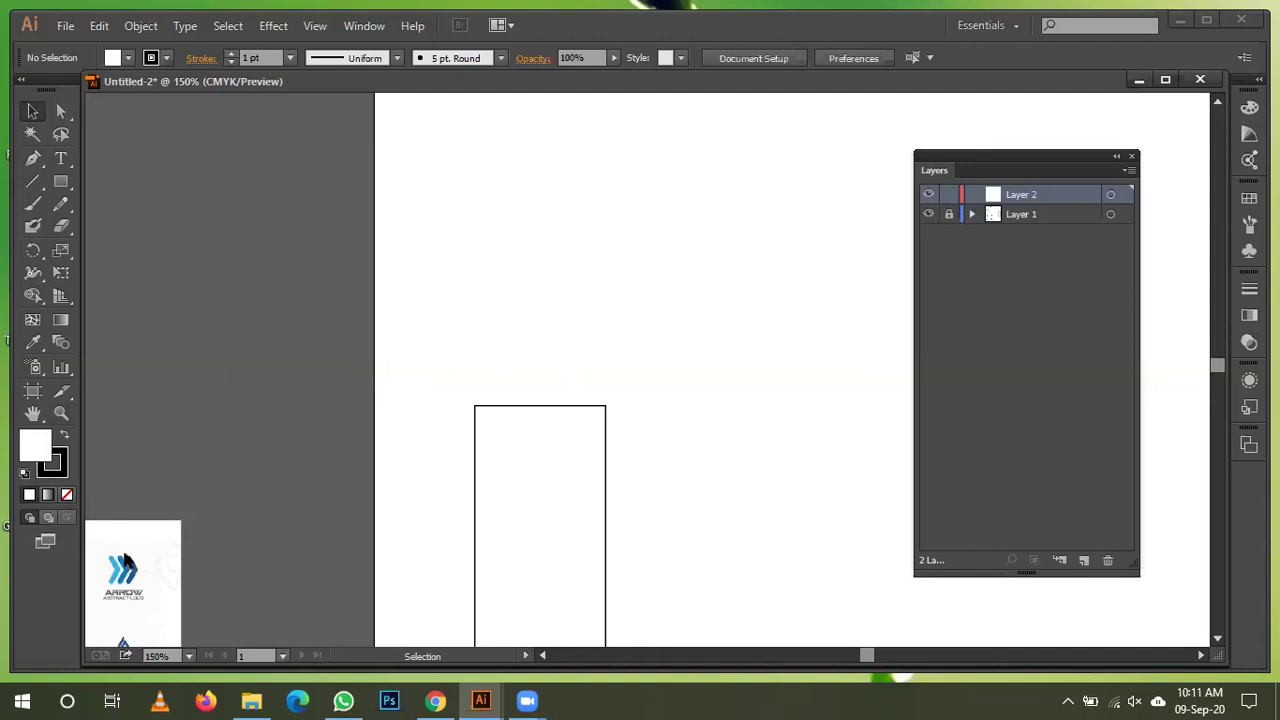
left_click_drag(138, 541, 533, 98)
left_click_drag(452, 118, 372, 158)
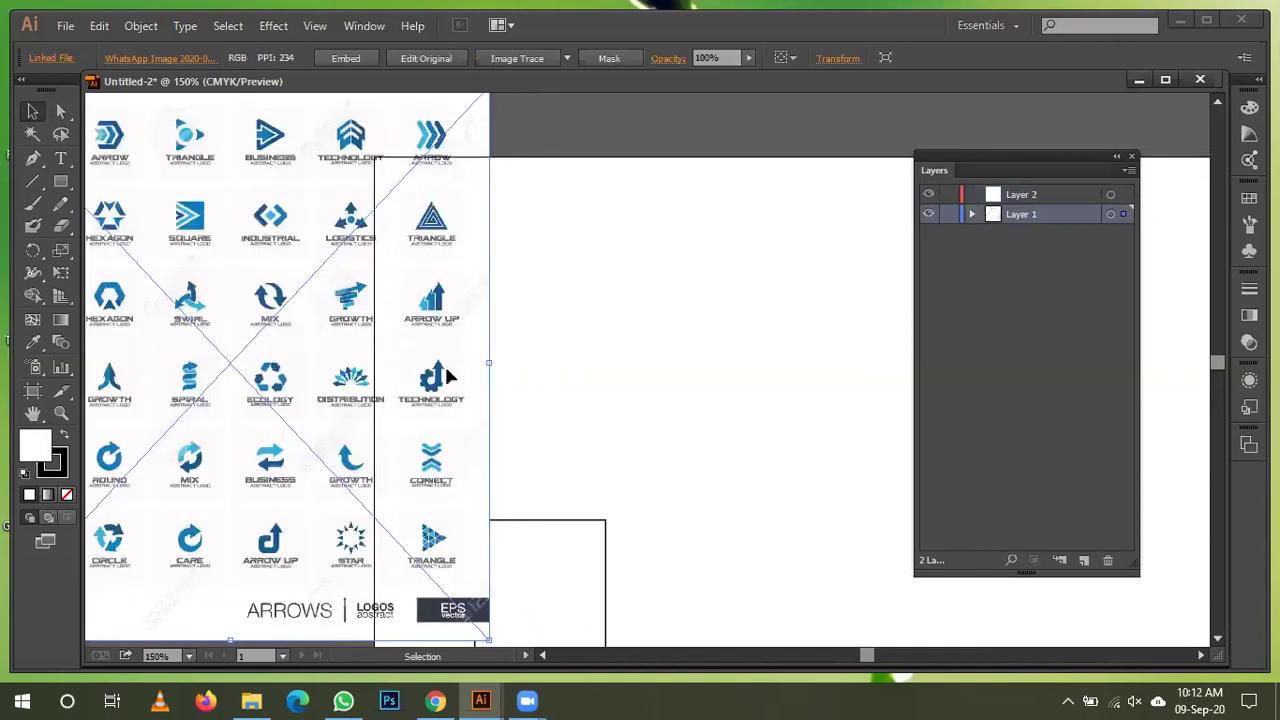
- Toggle the lock on Layer 1 and collapse the Layers panel to an icon
left_click(949, 215)
mouse_move(670, 276)
left_mouse_down()
mouse_move(755, 228)
mouse_move(706, 228)
mouse_move(677, 252)
left_mouse_up()
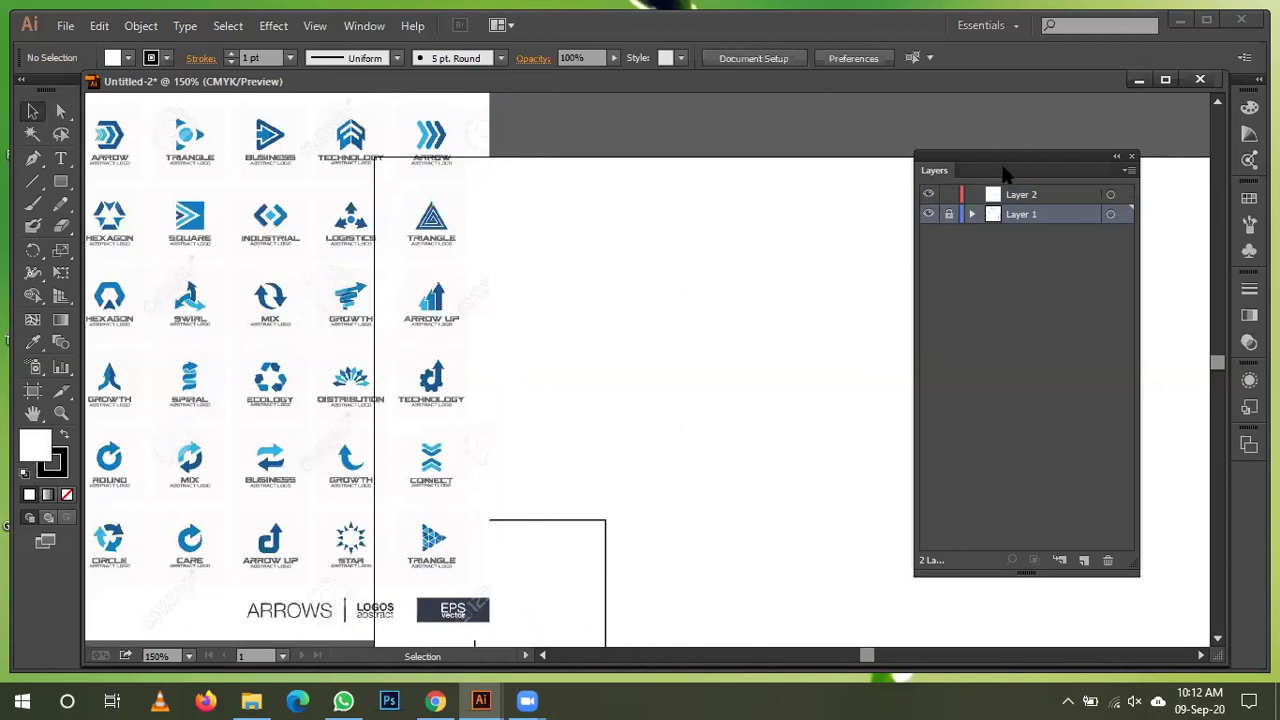
left_click(1116, 158)
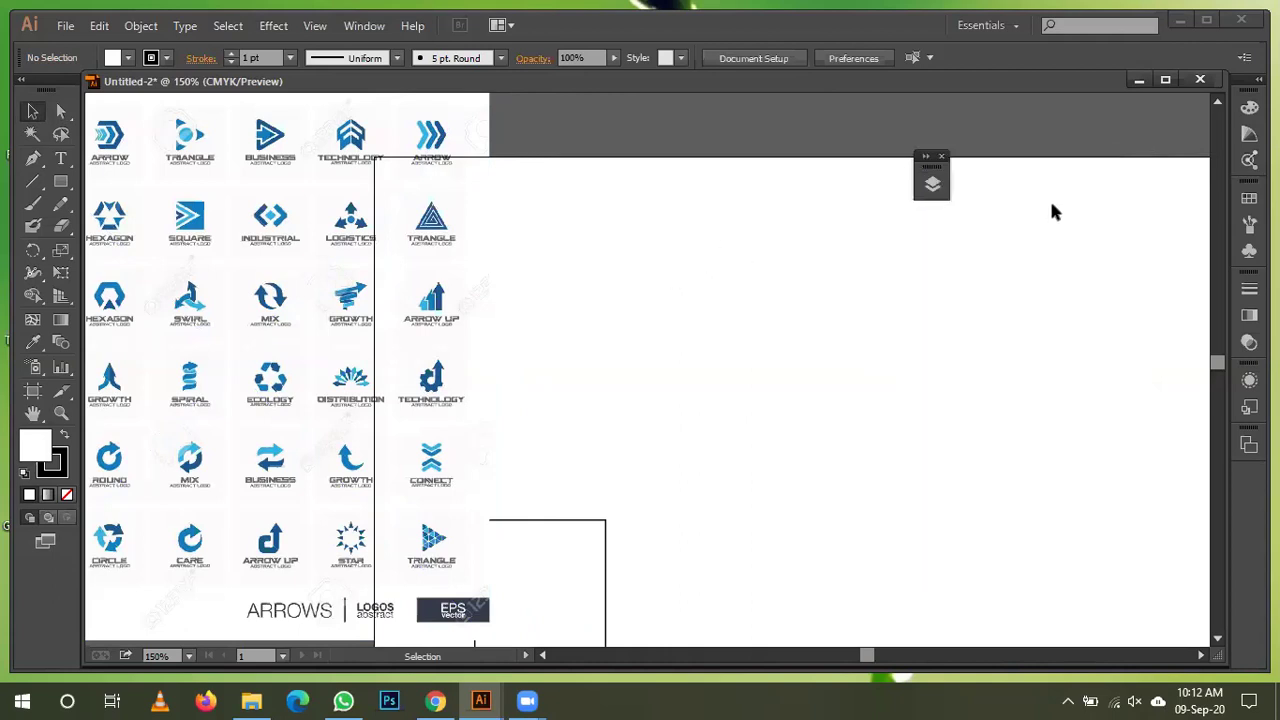
left_click(924, 160)
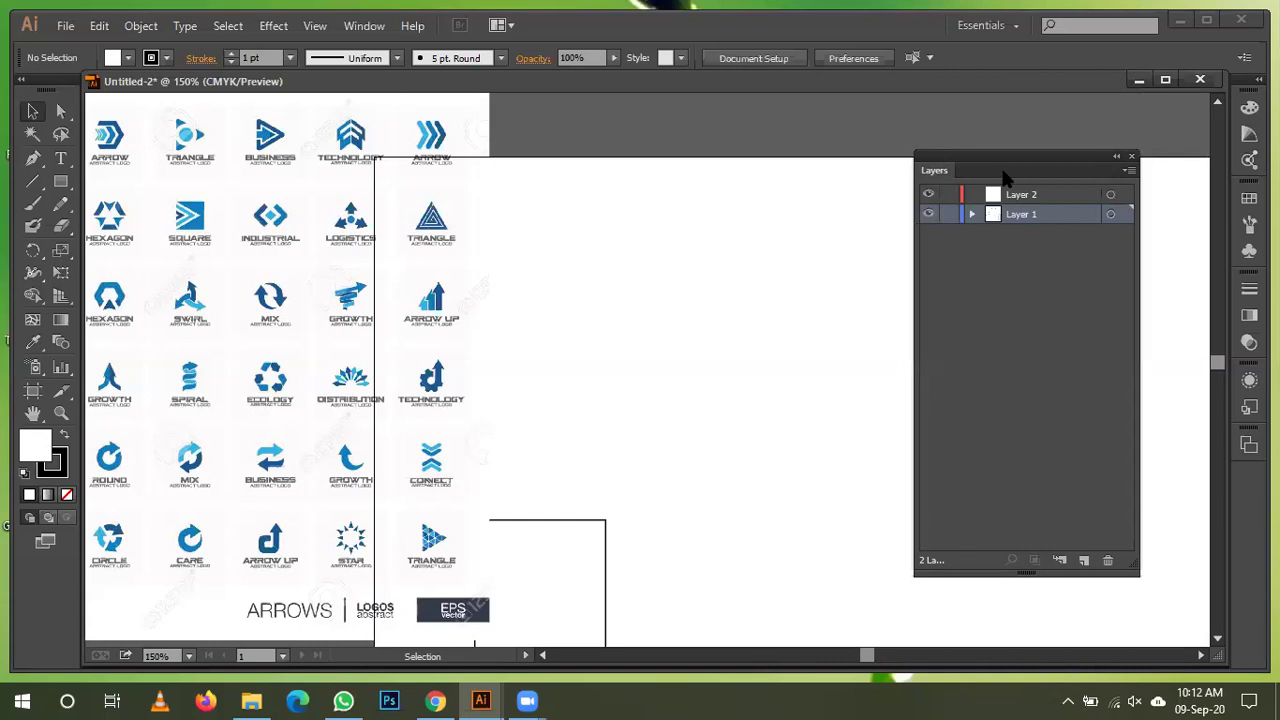
left_click(1116, 157)
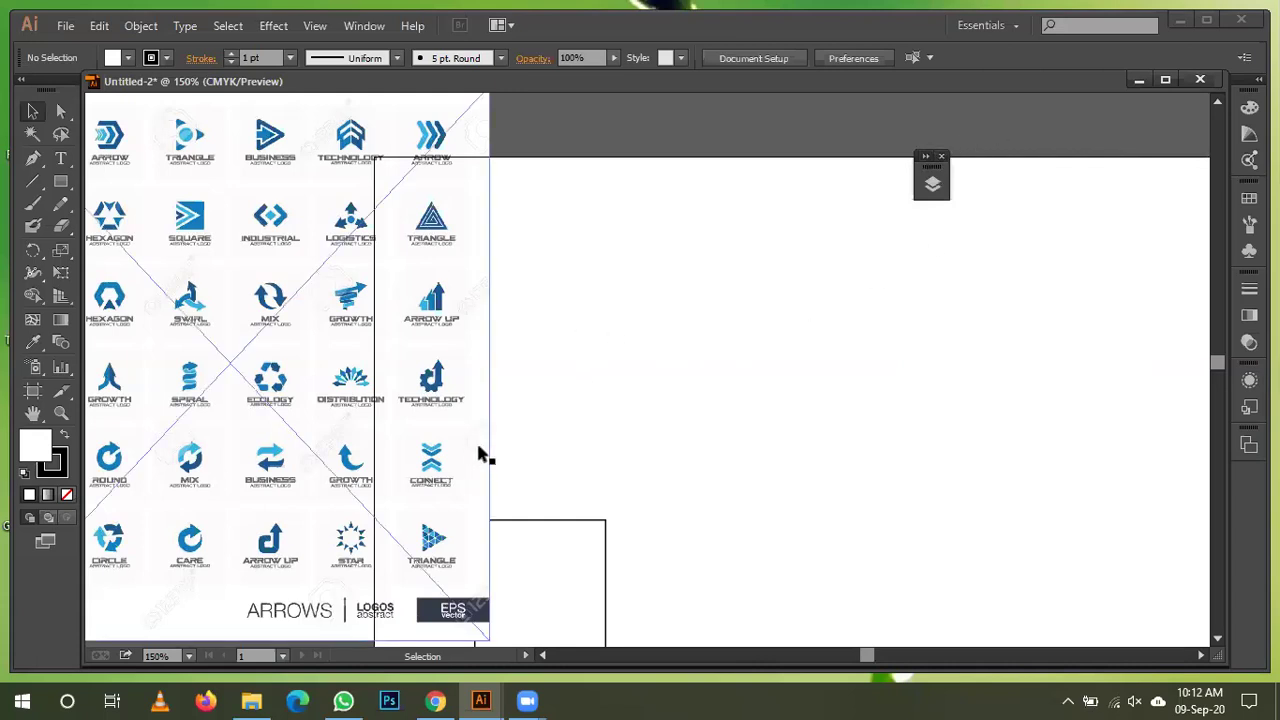
key("z")
left_click(628, 414, "alt")
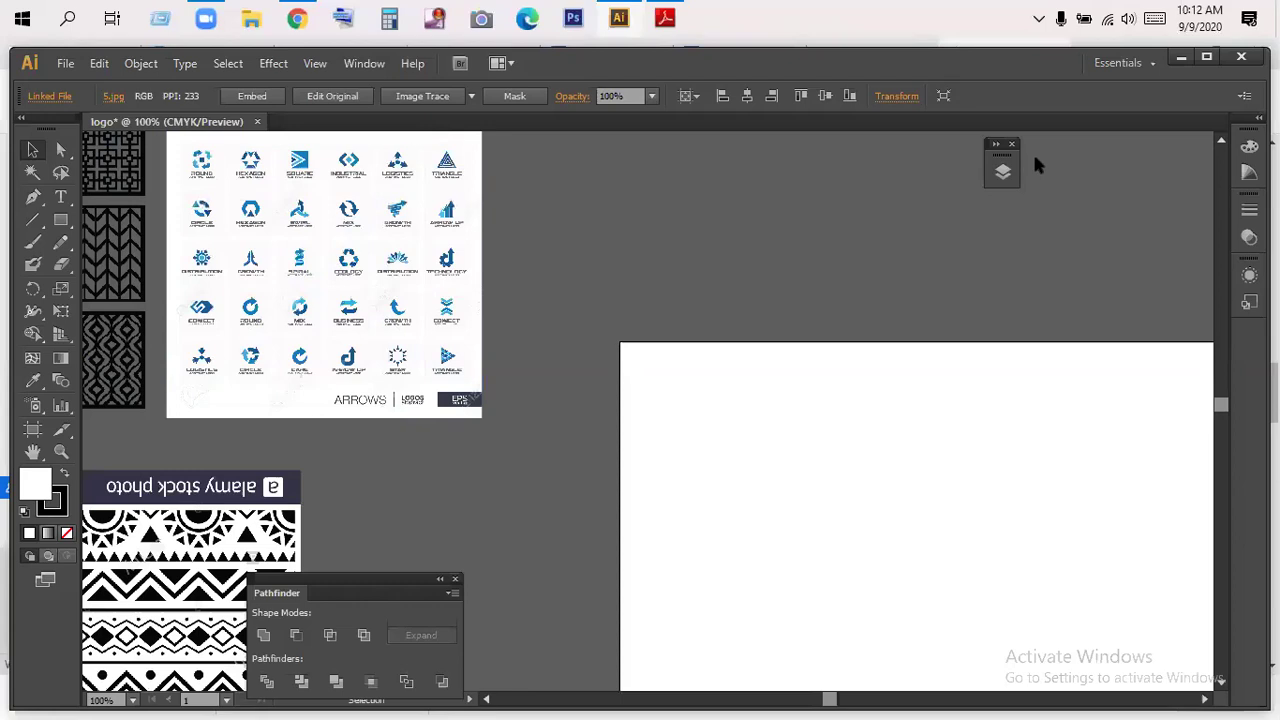
- In the logo document, lock Layer 1 and add a new layer above it, leaving the Layers panel shortened and collapsed
left_click(1003, 171)
left_click(793, 183)
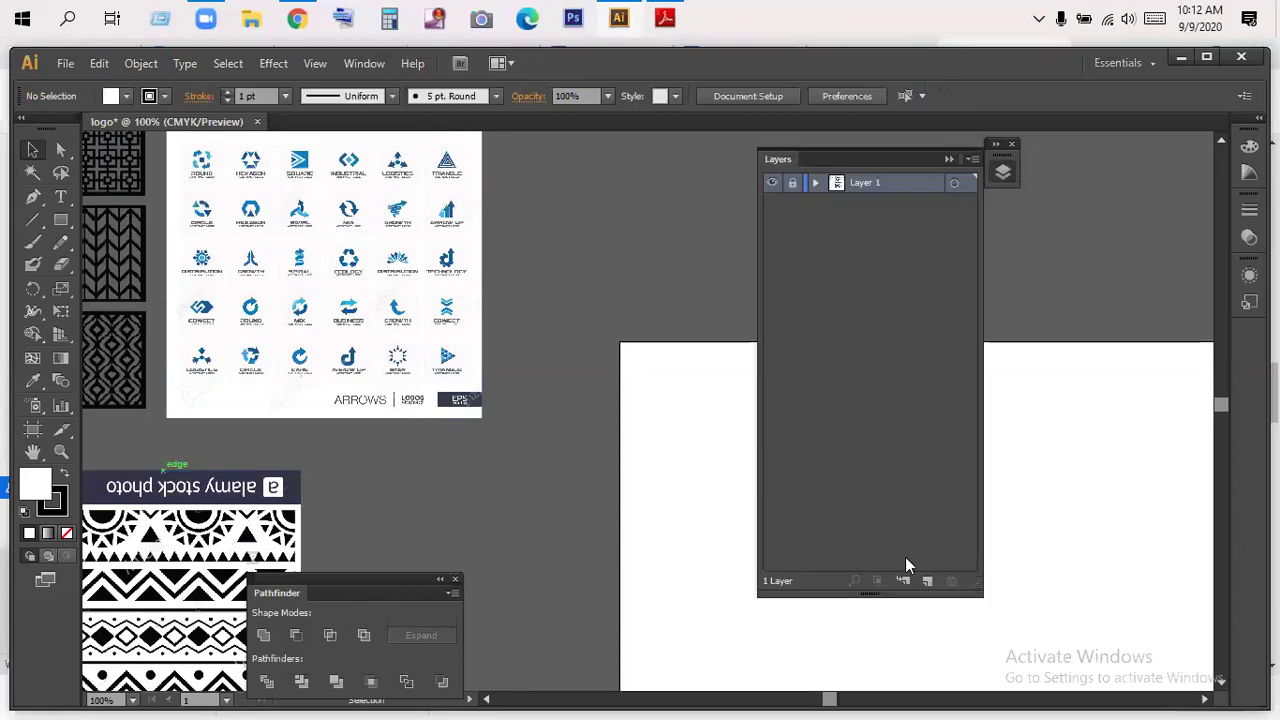
left_click(903, 580)
left_click_drag(890, 596, 909, 219)
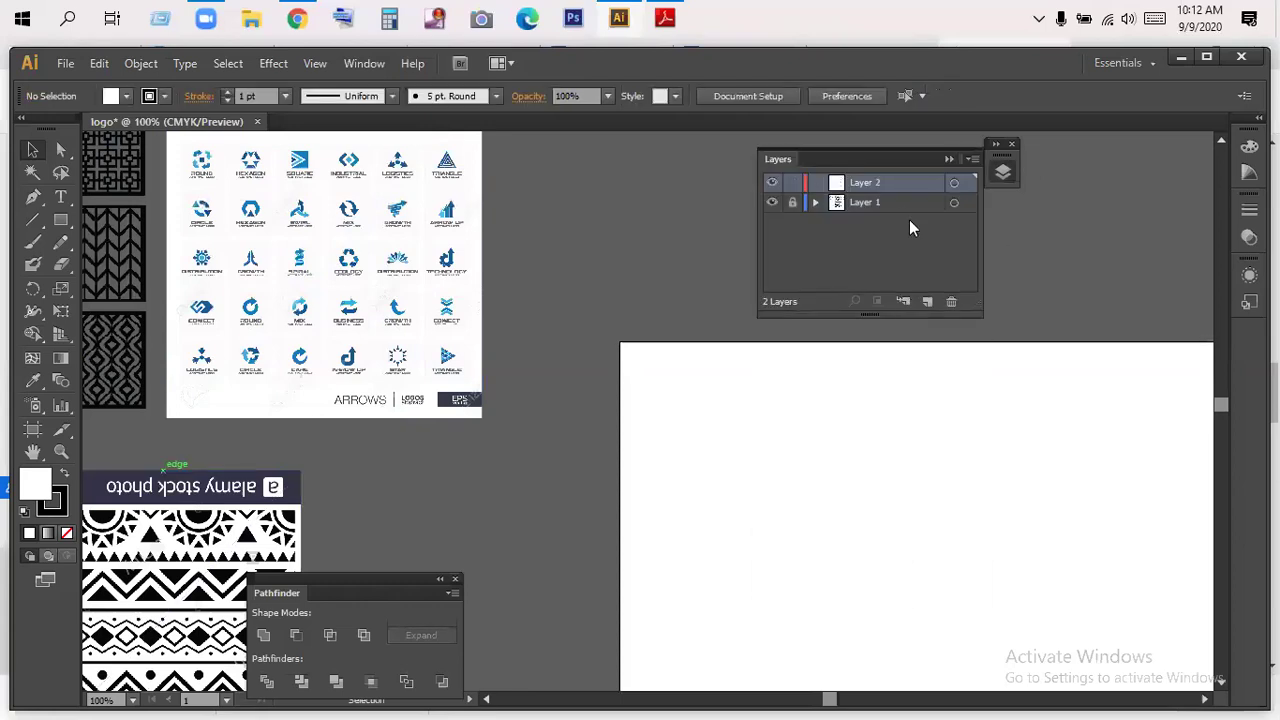
left_click(949, 159)
- Examine the first row of logos on the arrow logos sheet up close, from Arrow Up to Technology
left_click(61, 451)
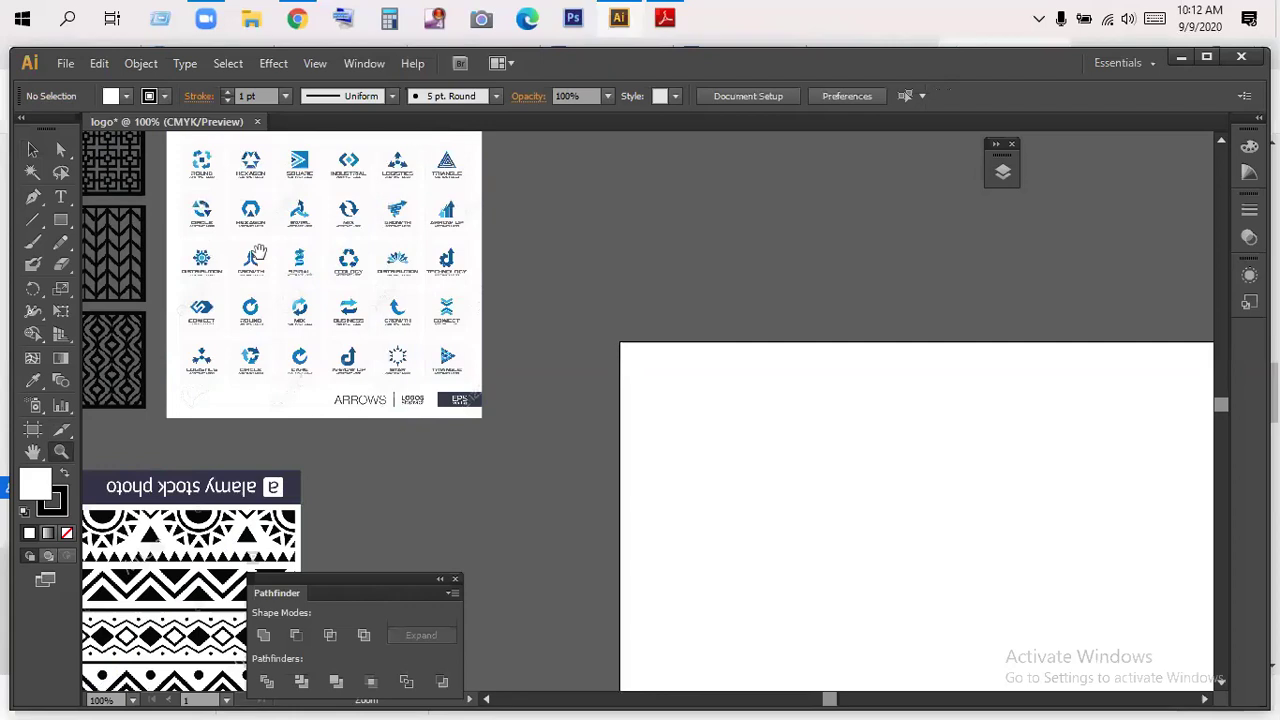
left_click_drag(251, 216, 621, 288)
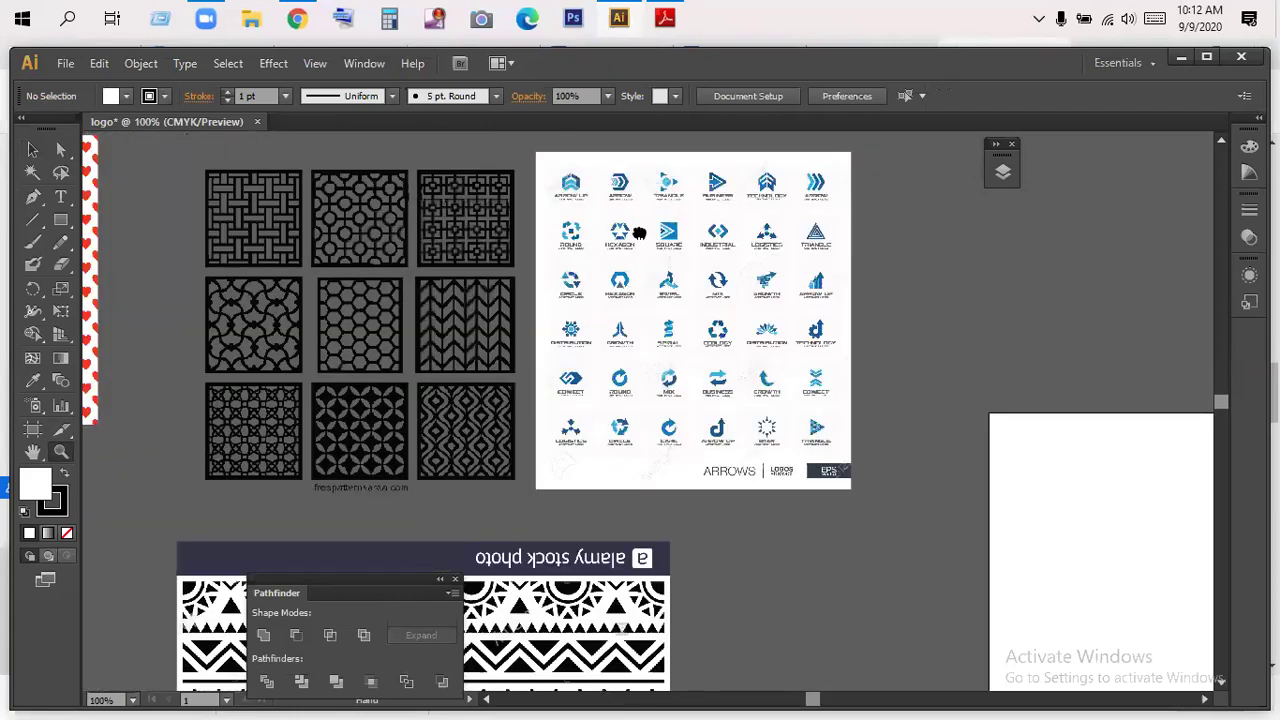
left_click_drag(624, 208, 529, 240)
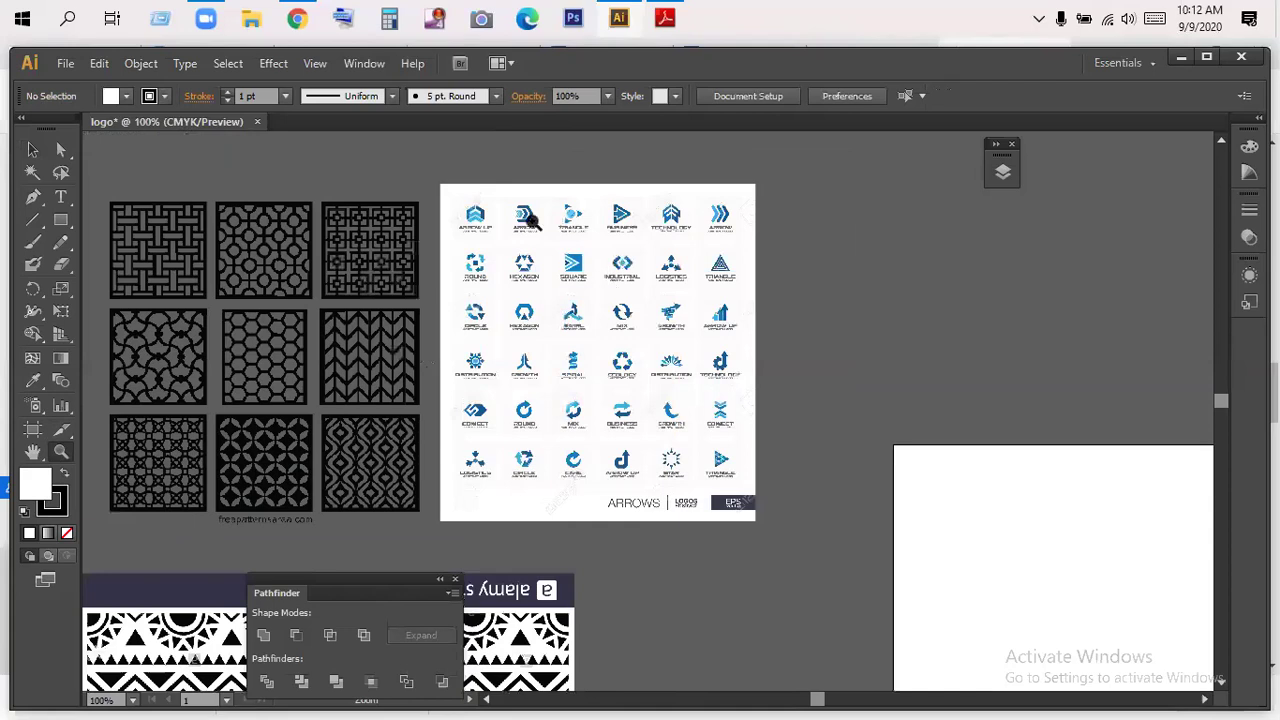
left_click_drag(572, 272, 600, 425)
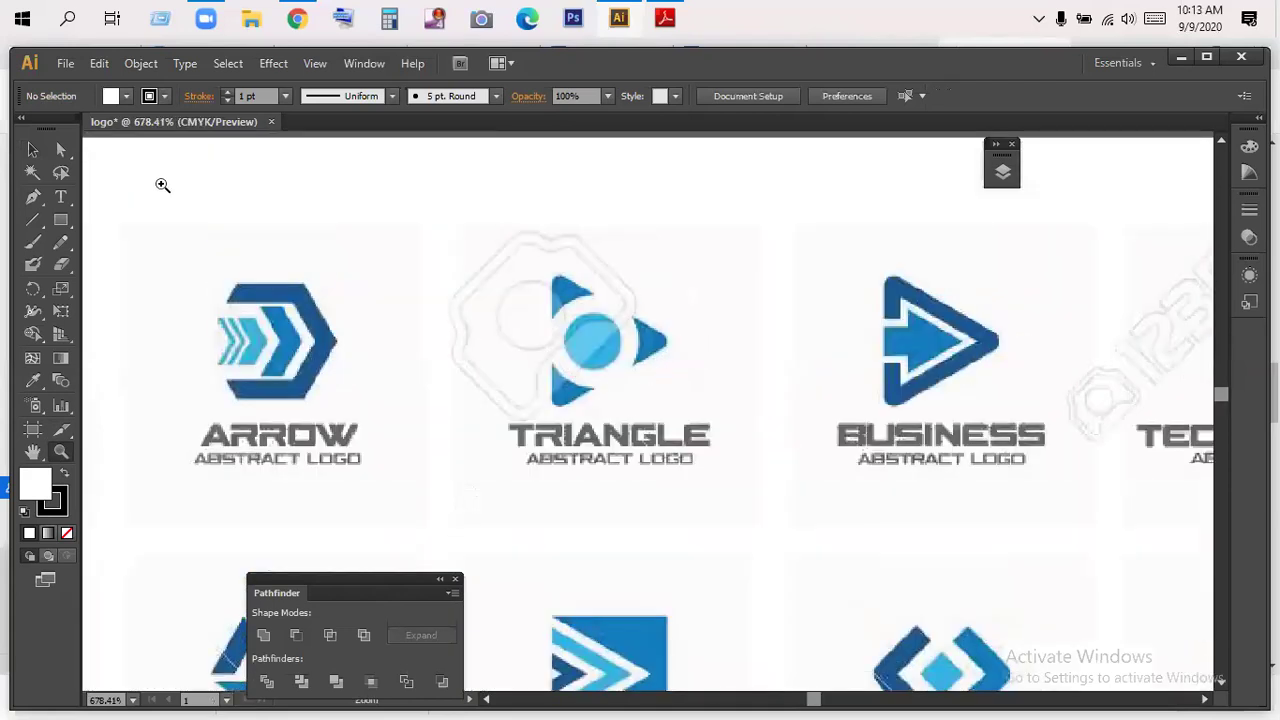
left_click(32, 149)
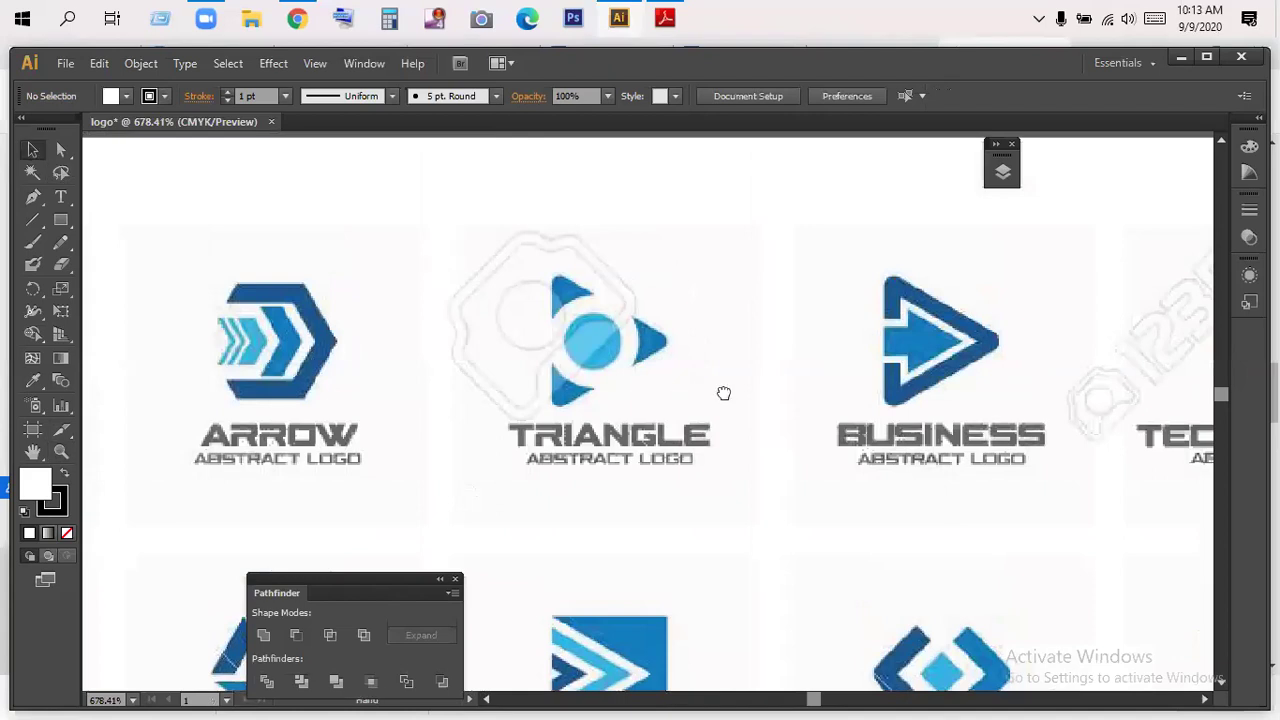
left_click_drag(723, 391, 633, 357)
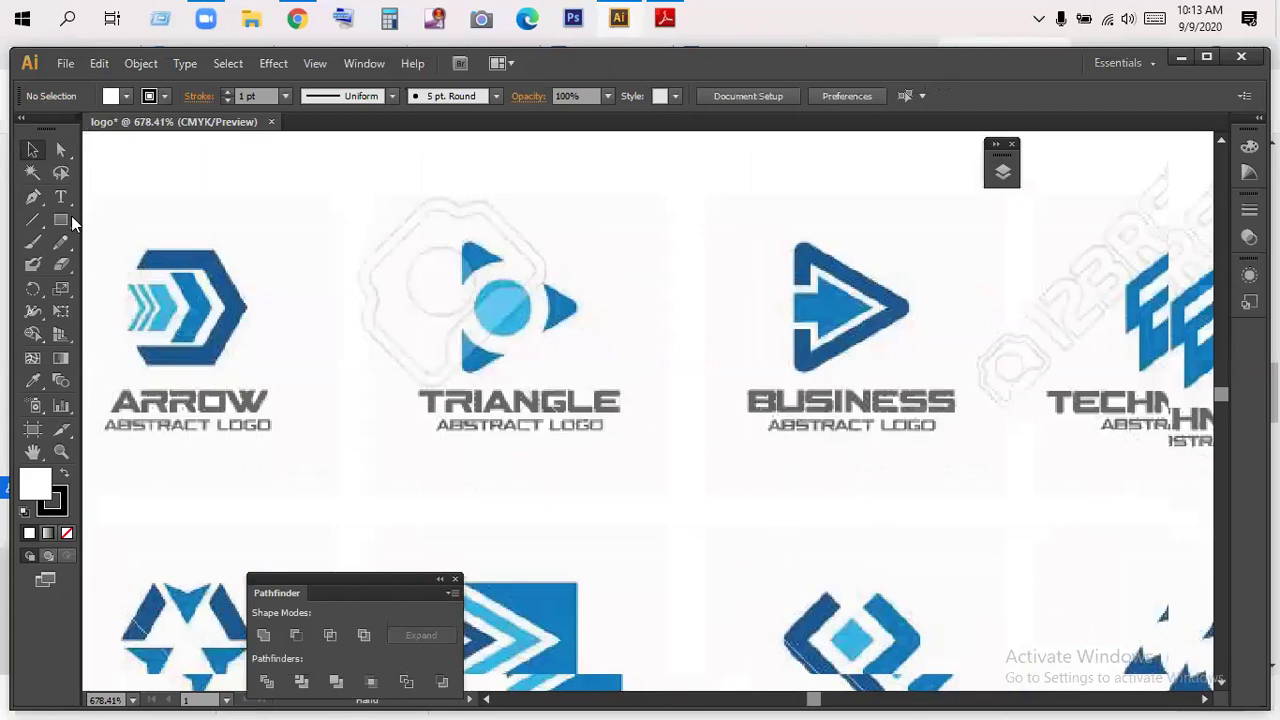
key("ctrl+minus")
key("ctrl+minus")
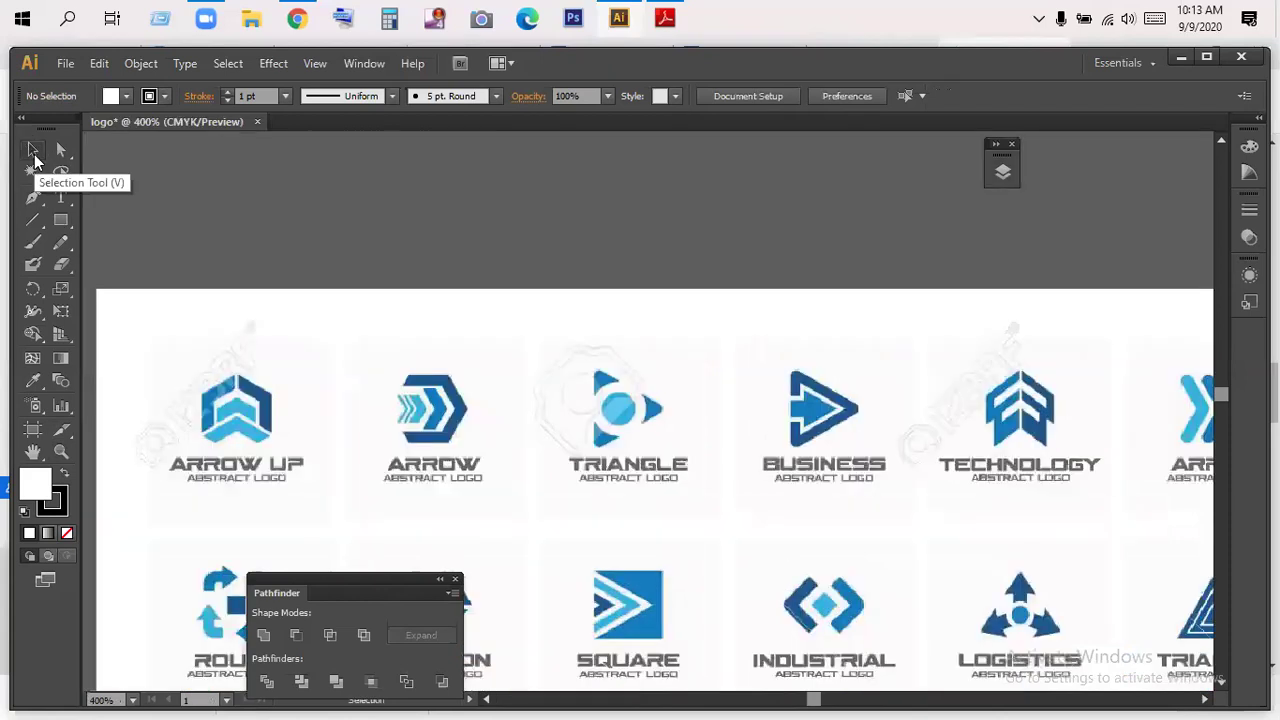
left_click(33, 152)
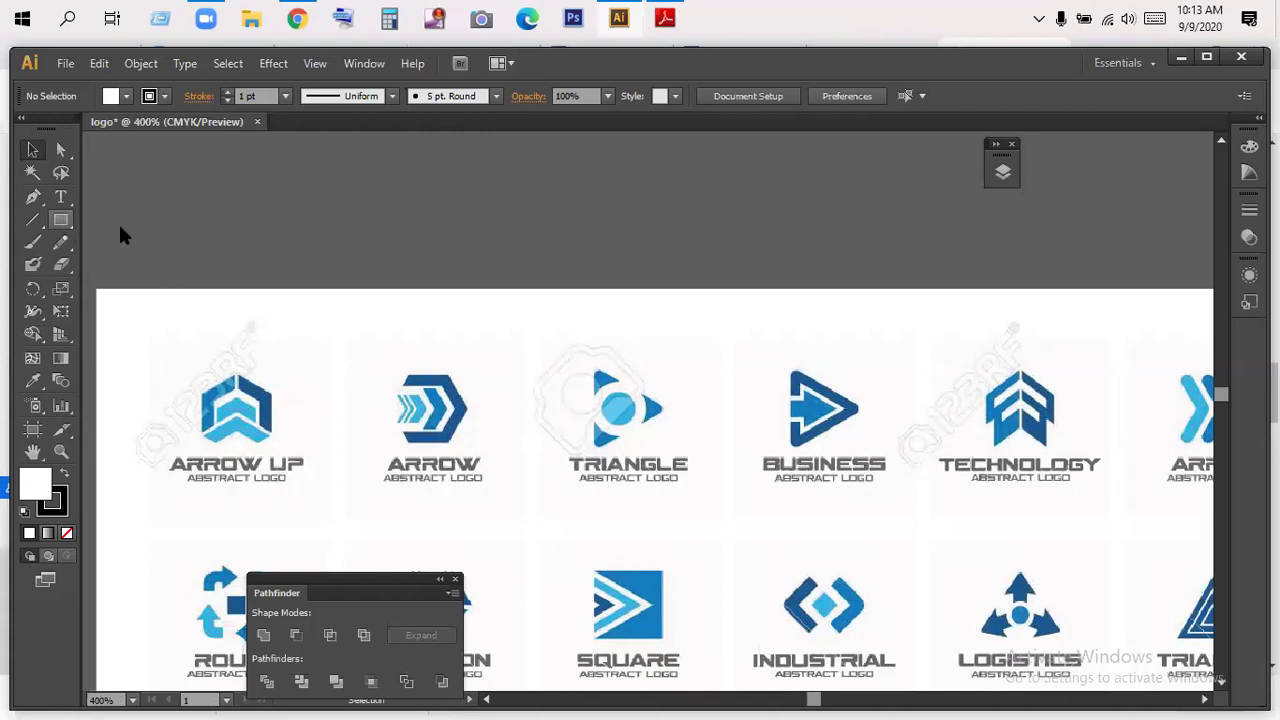
left_click(61, 221)
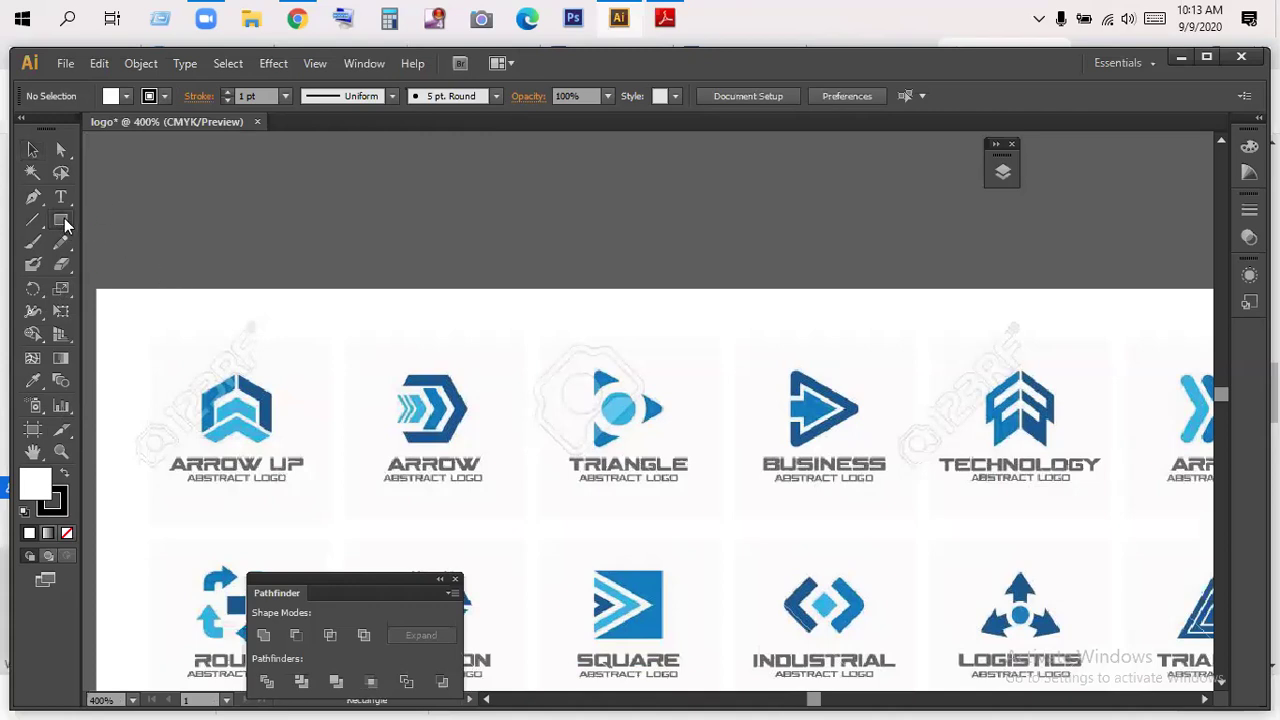
left_click(128, 223)
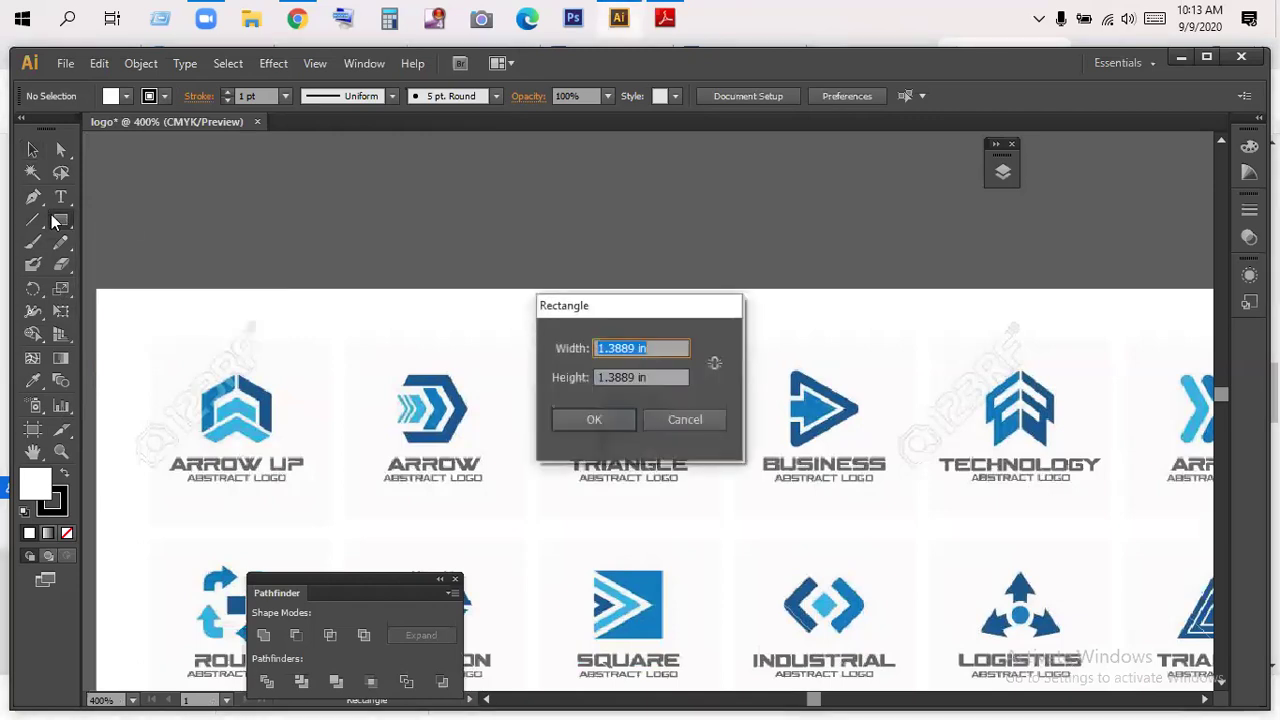
left_click(682, 415)
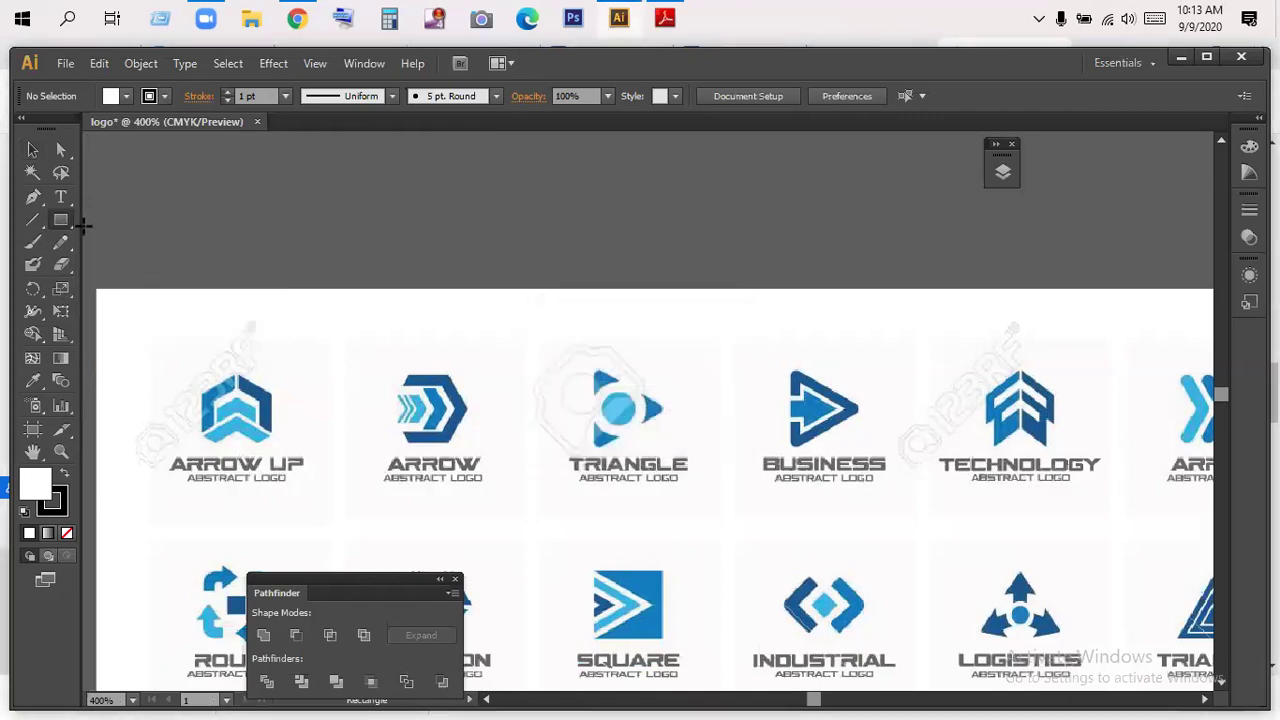
- Create a triangle with the Polygon tool, radius 0.6944 in, over the logo sheet's upper edge above the Arrow and Triangle logos
left_click_drag(61, 221, 158, 306)
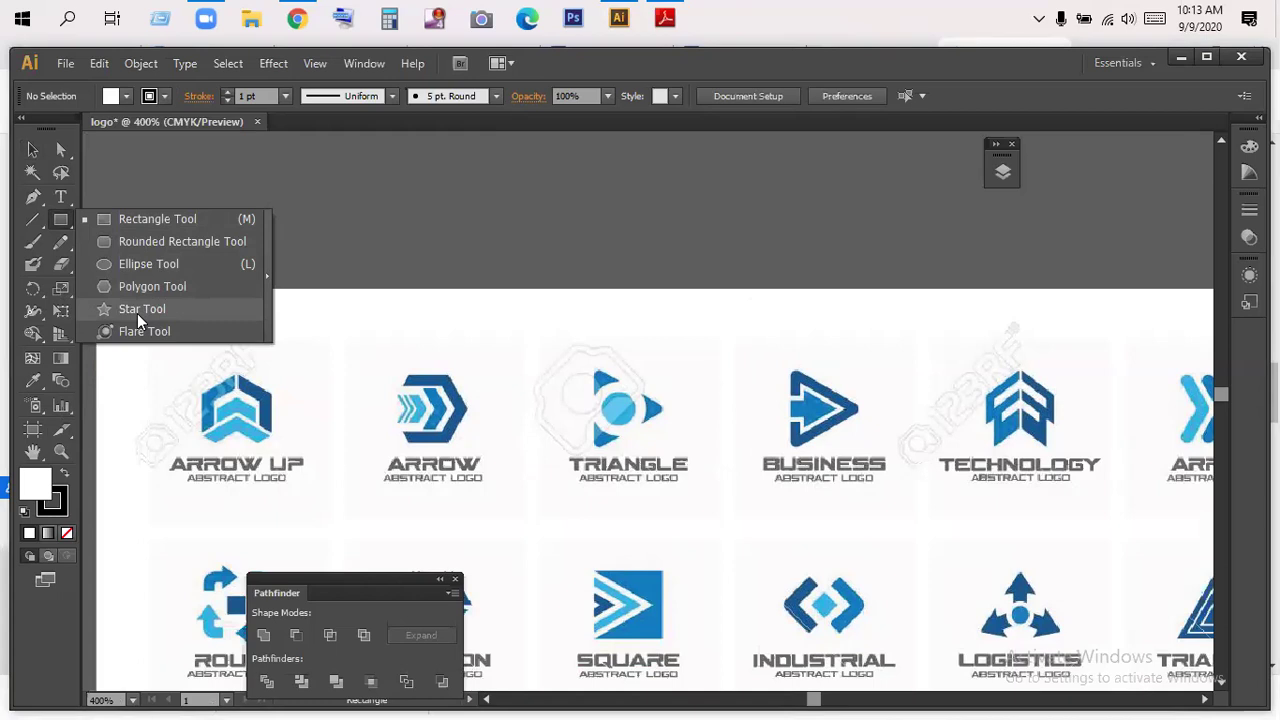
left_click_drag(137, 313, 157, 286)
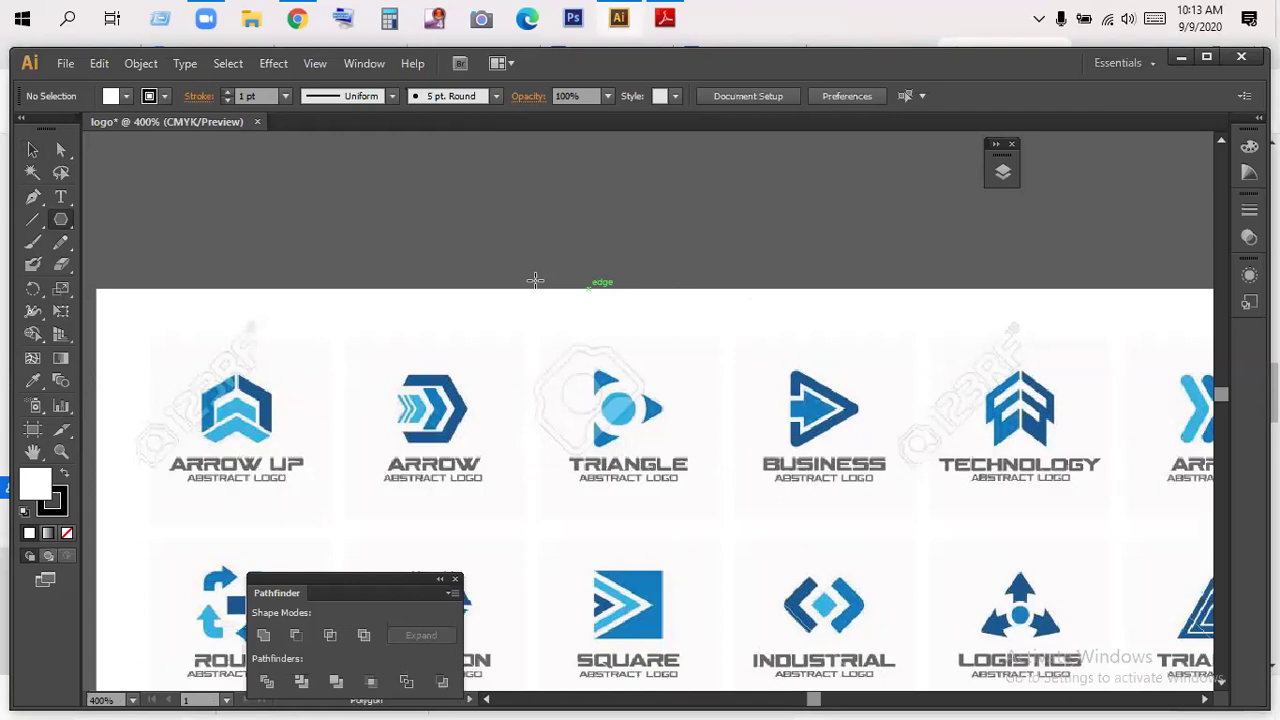
left_click(465, 291)
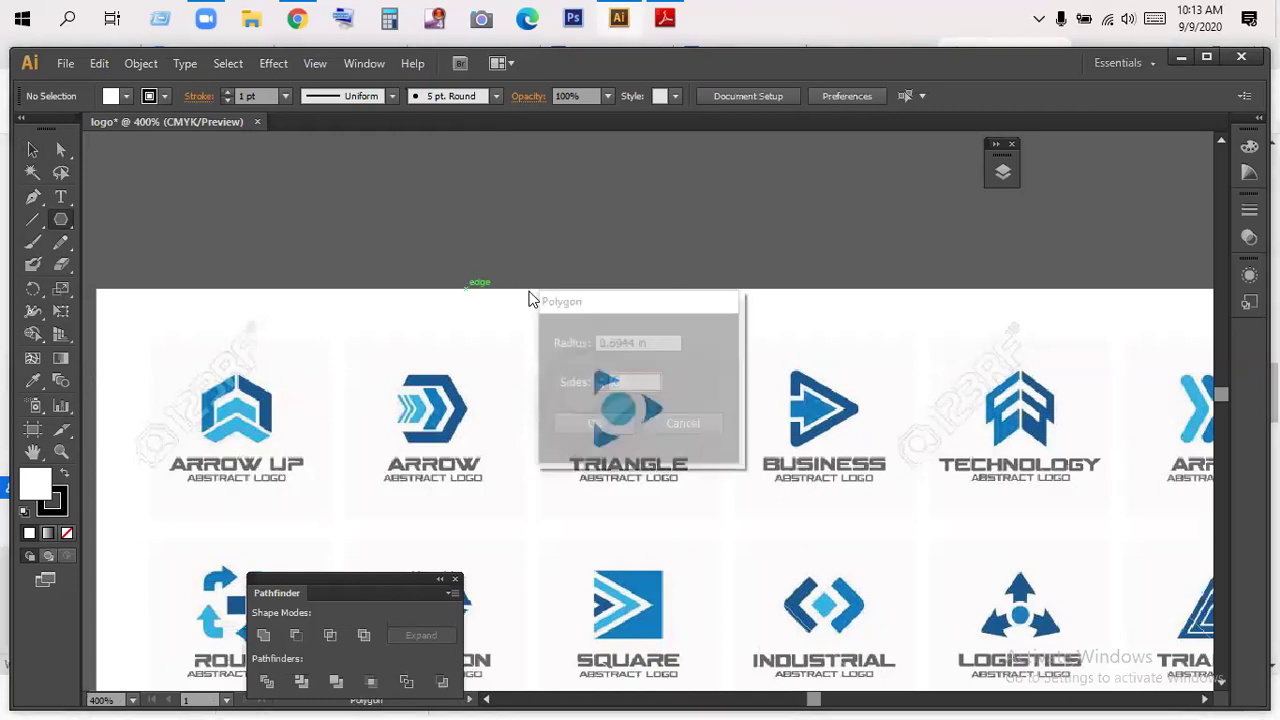
left_click(598, 423)
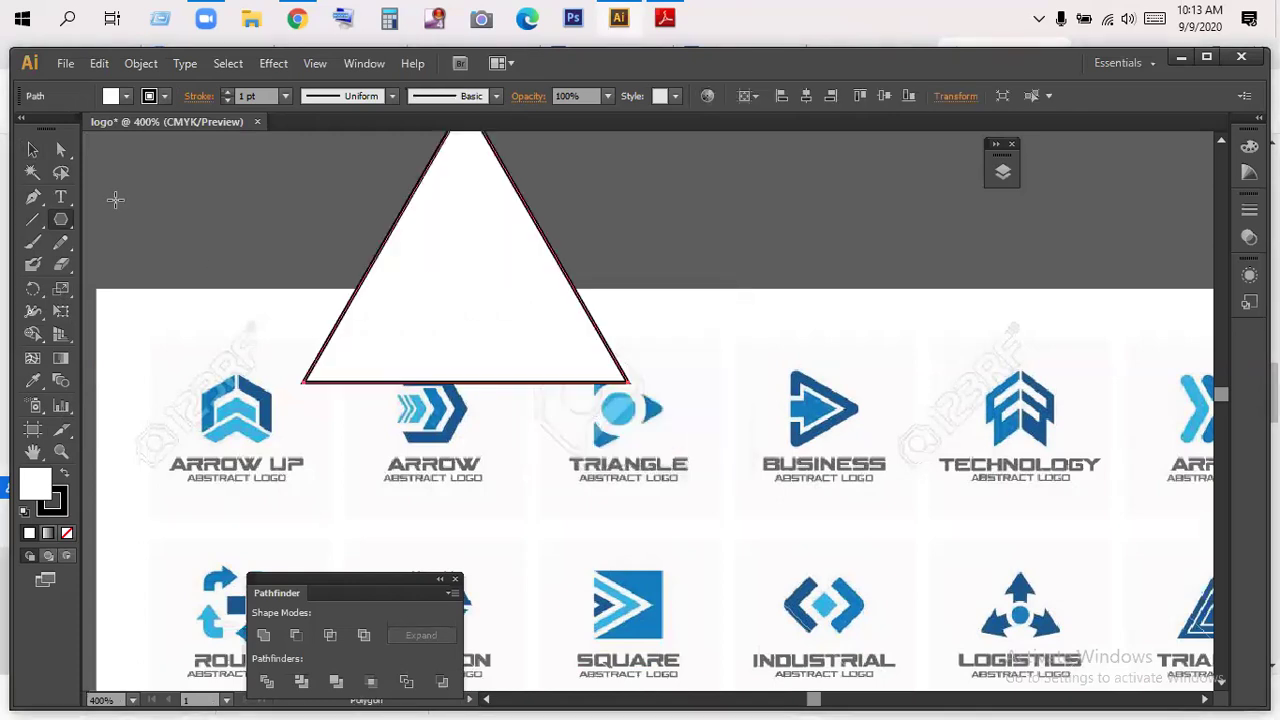
- Fill the triangle with the light blue swatch
left_click(111, 99)
left_click(105, 126)
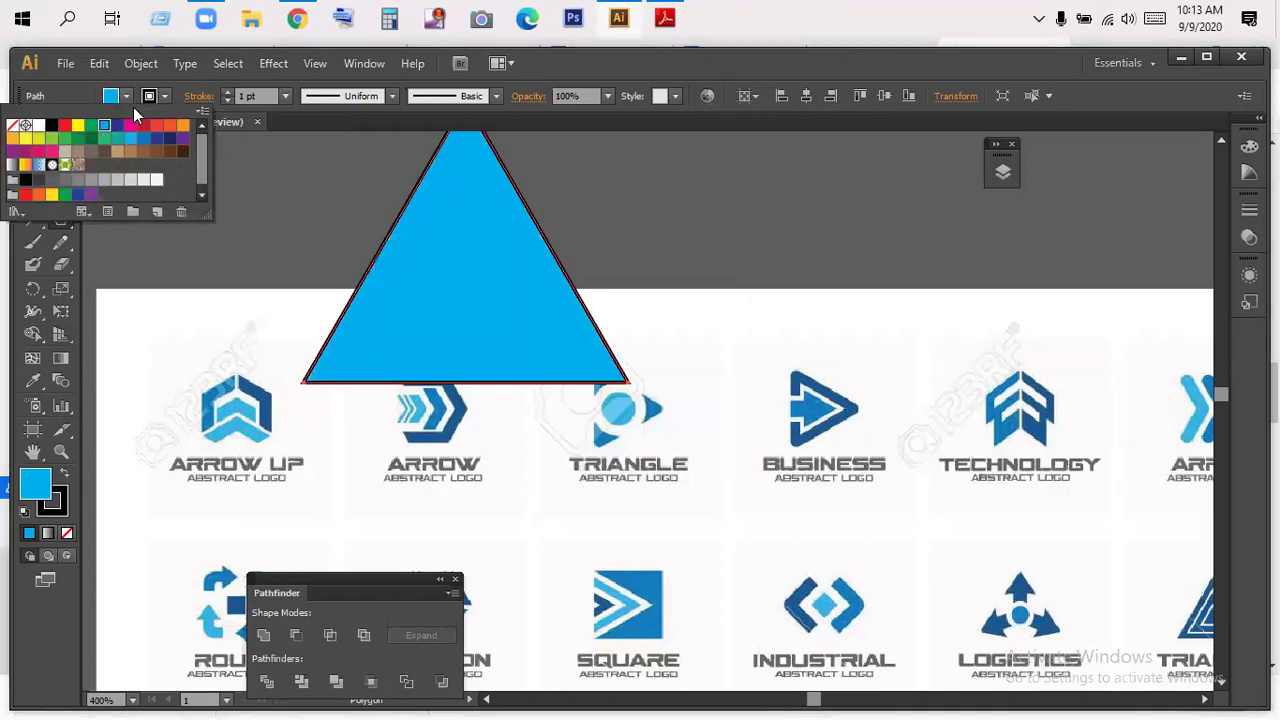
left_click(148, 101)
left_click(148, 101)
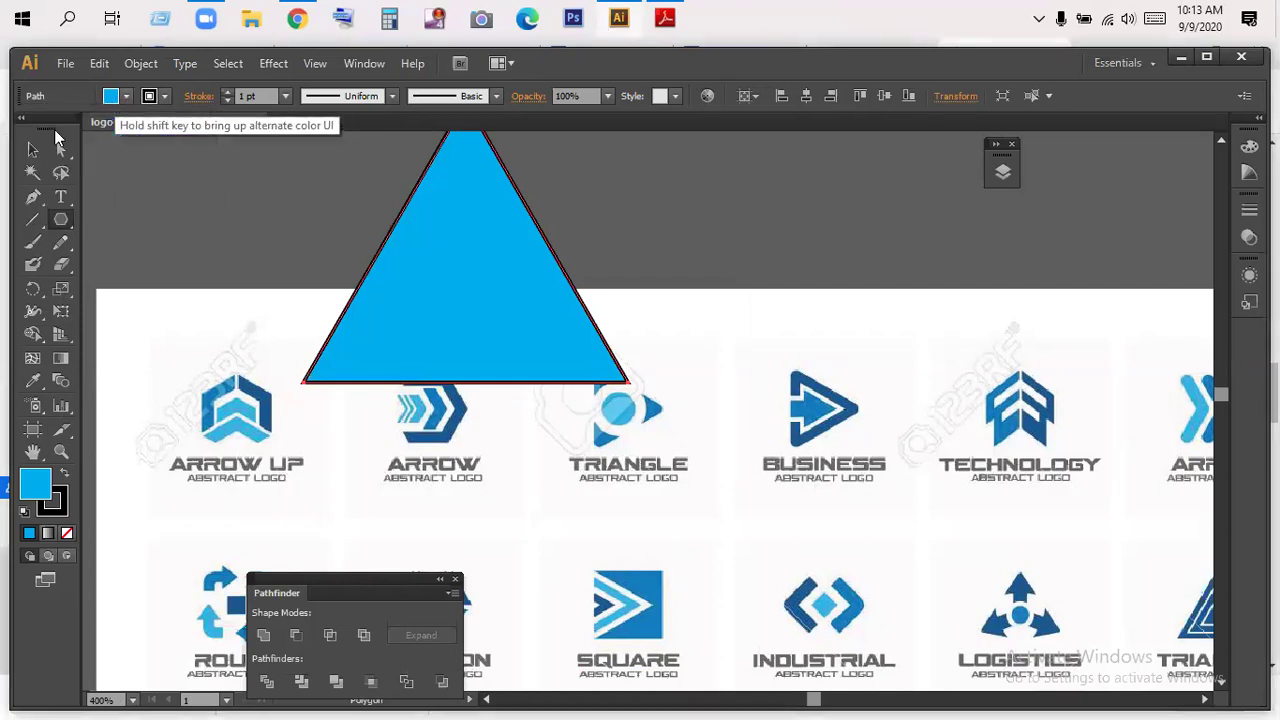
- Scale the blue triangle down to about half its size above the Arrow logo and remove its stroke
left_click(32, 149)
left_click_drag(427, 261, 436, 378)
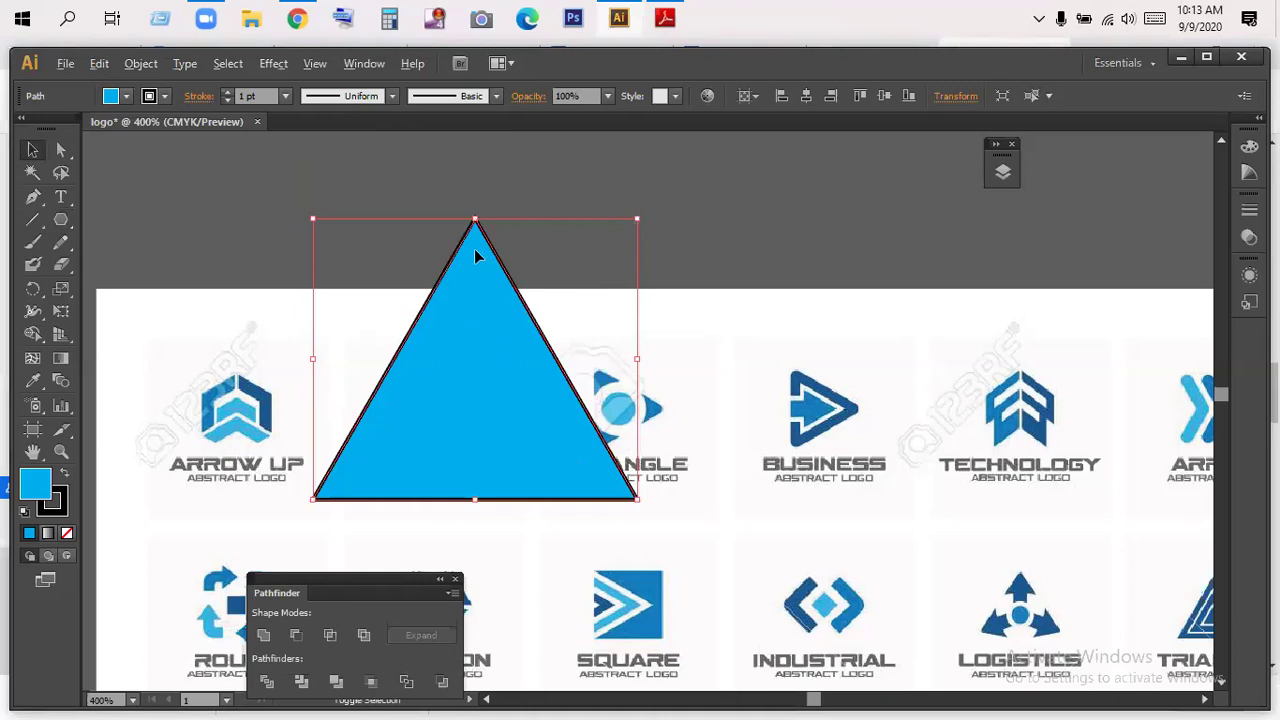
key("ctrl+z")
left_click(60, 510)
left_click(66, 533)
left_click(671, 205)
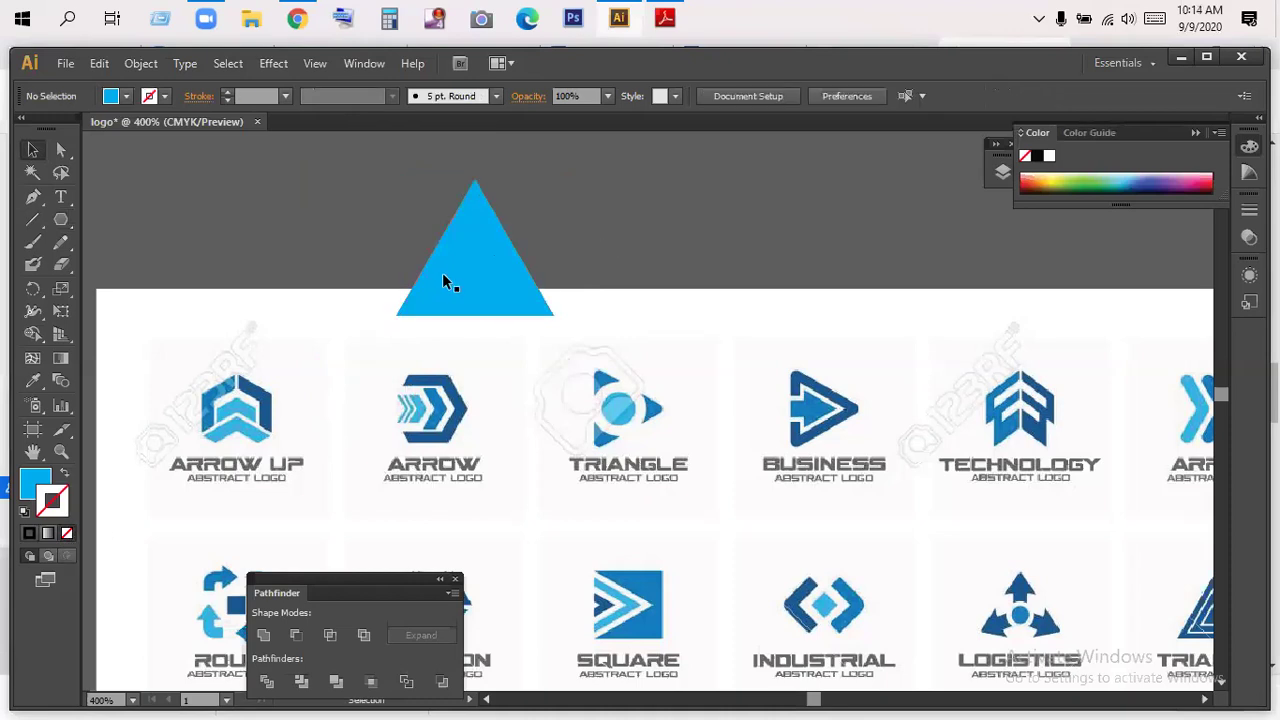
- Convert the triangle's three corner anchor points to smooth points
left_click(460, 268)
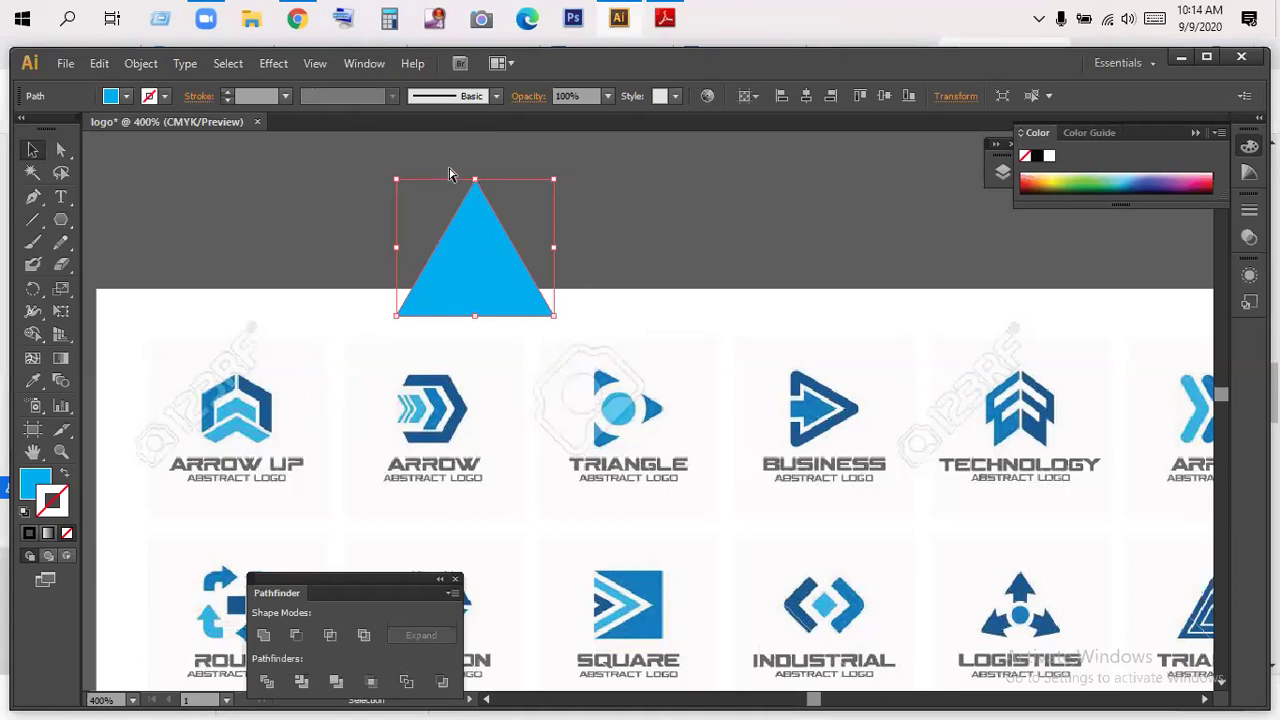
left_click_drag(432, 171, 478, 204)
key("a")
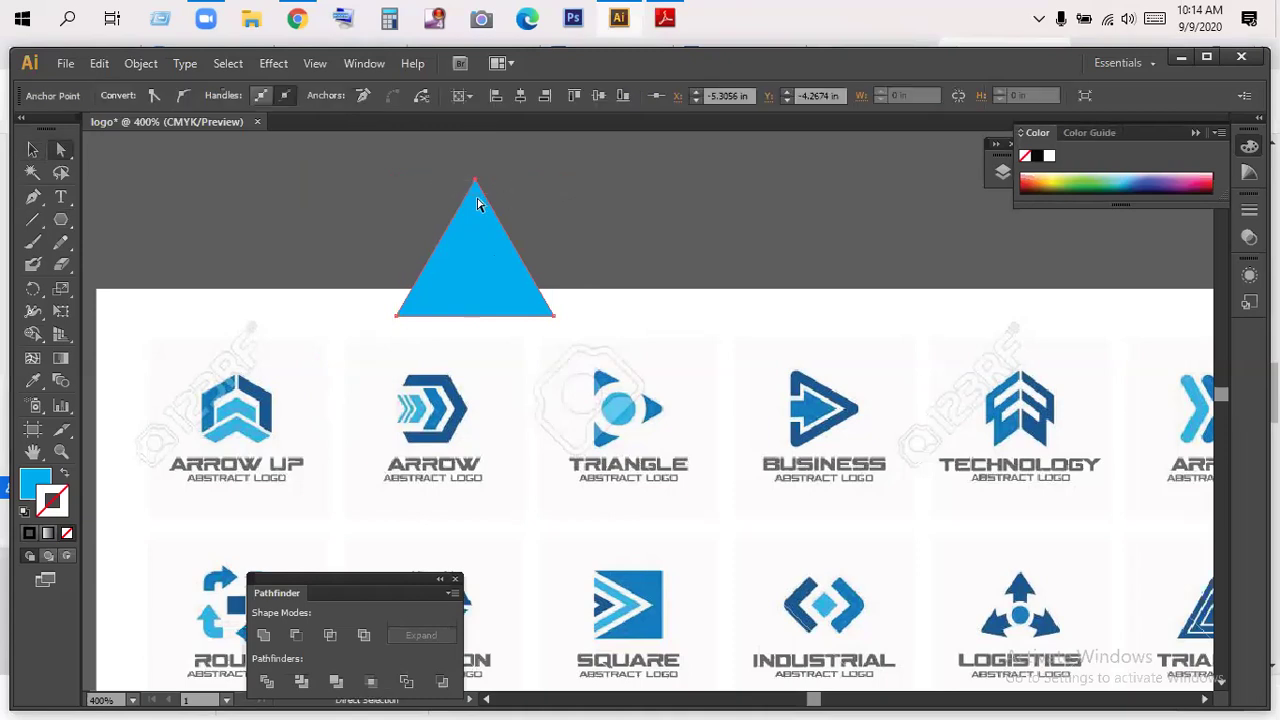
left_click(183, 95)
left_click_drag(386, 309, 414, 337)
left_click(183, 95)
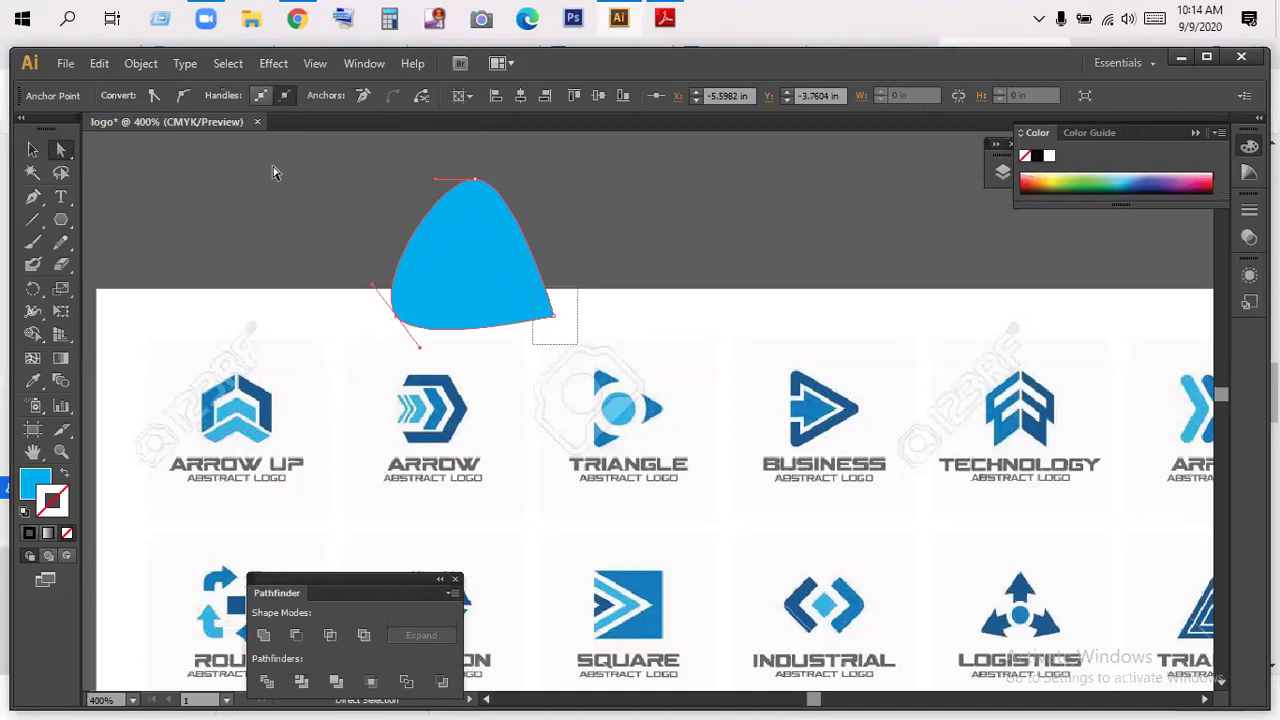
left_click(183, 95)
left_click(32, 149)
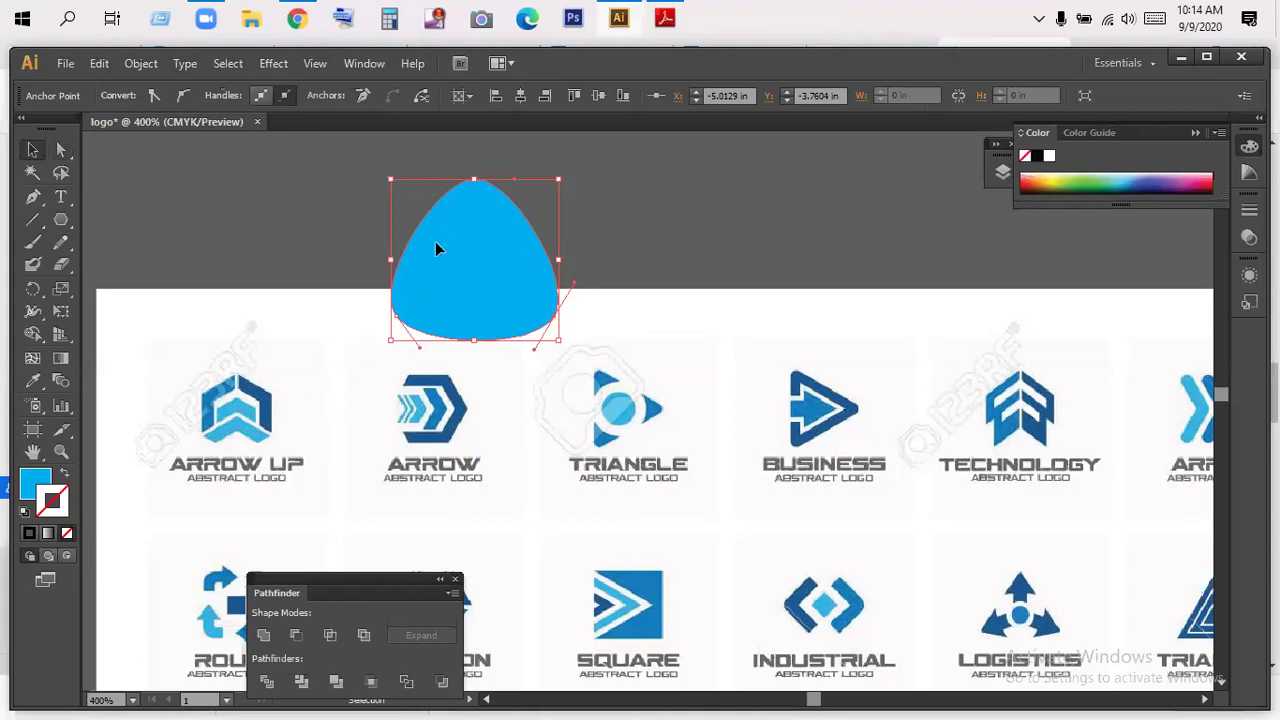
- Tilt the direction handles of the rounded shape's top anchor point, ending with them nearly horizontal
left_click(397, 265)
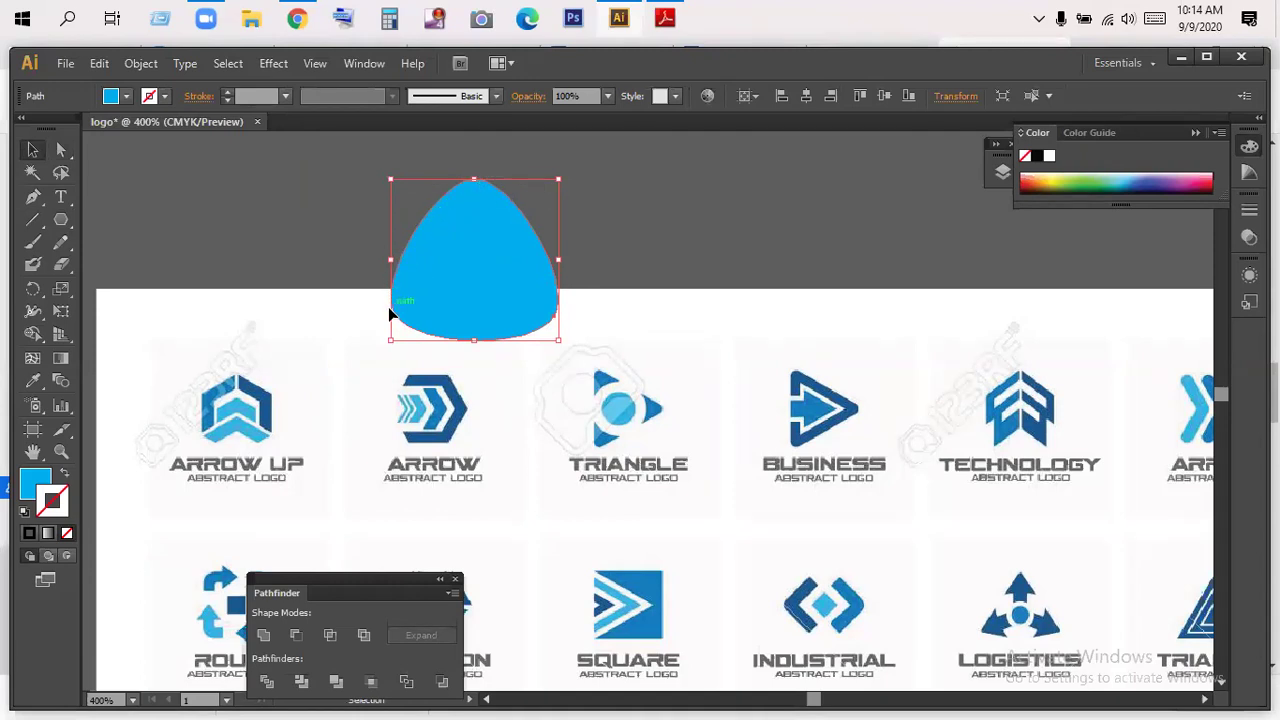
left_click(613, 211)
left_click(500, 224)
left_click(58, 152)
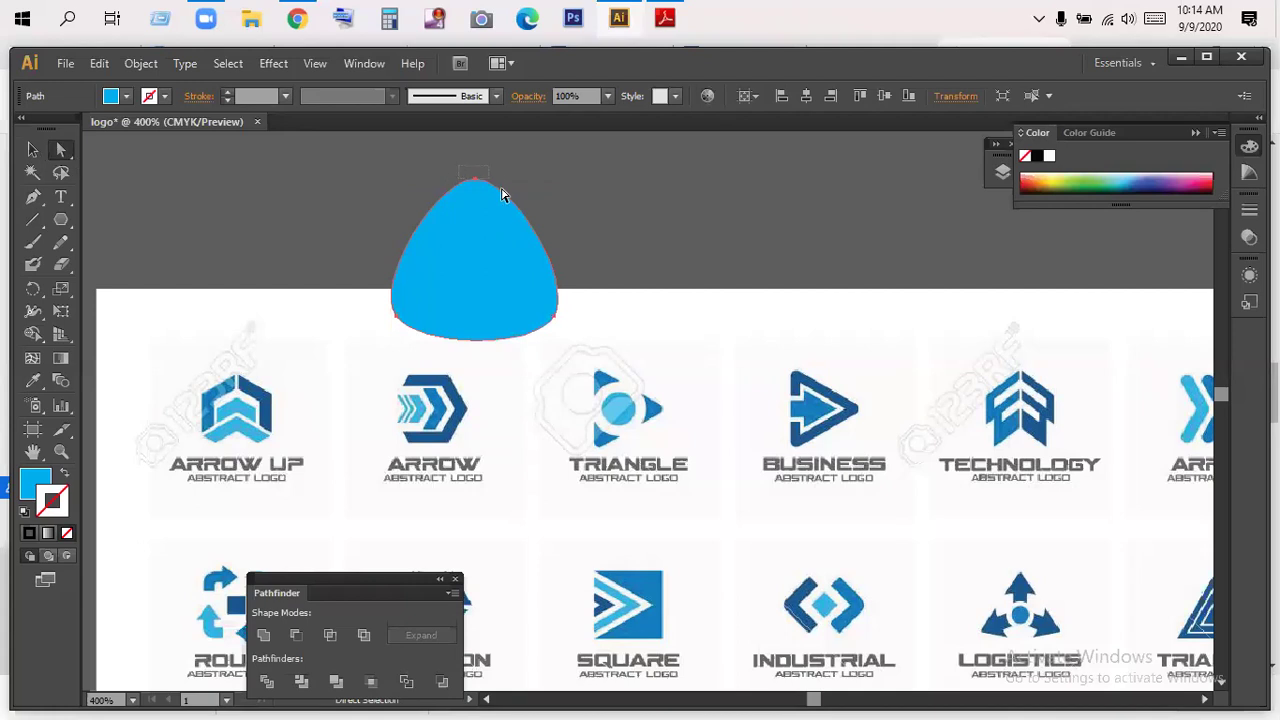
left_click(506, 195)
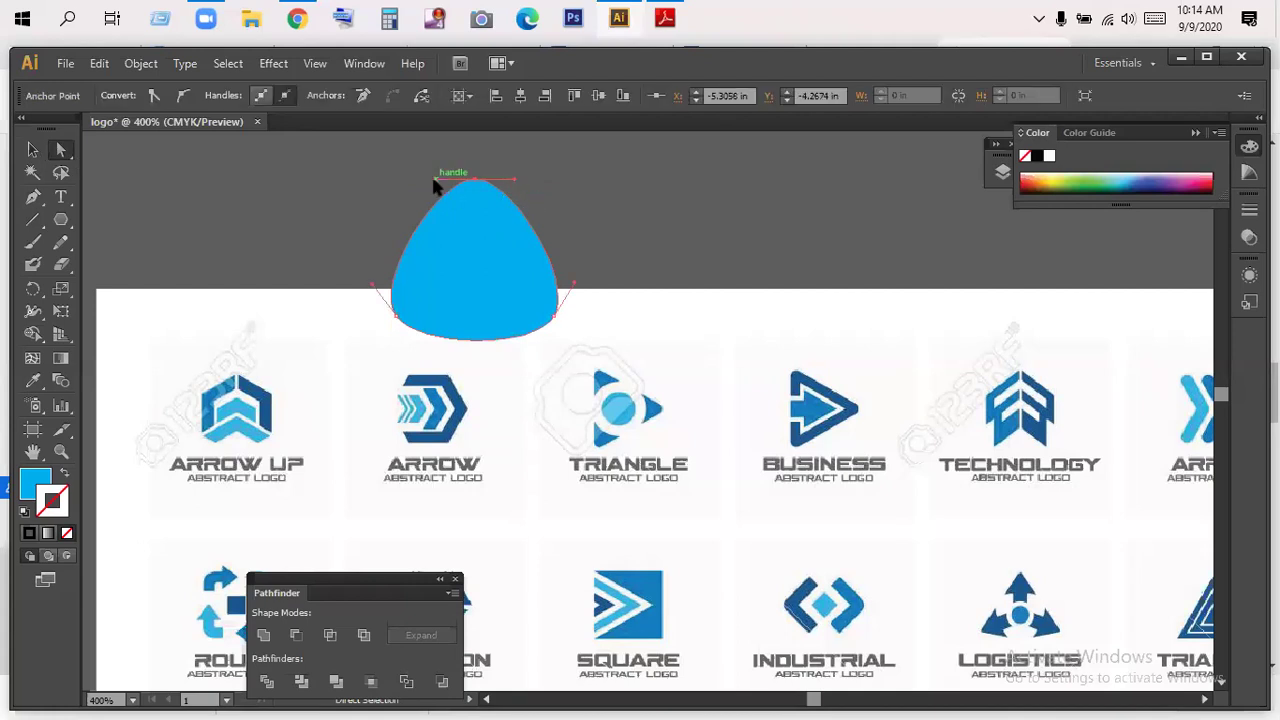
left_click_drag(437, 186, 441, 193)
left_click(510, 168)
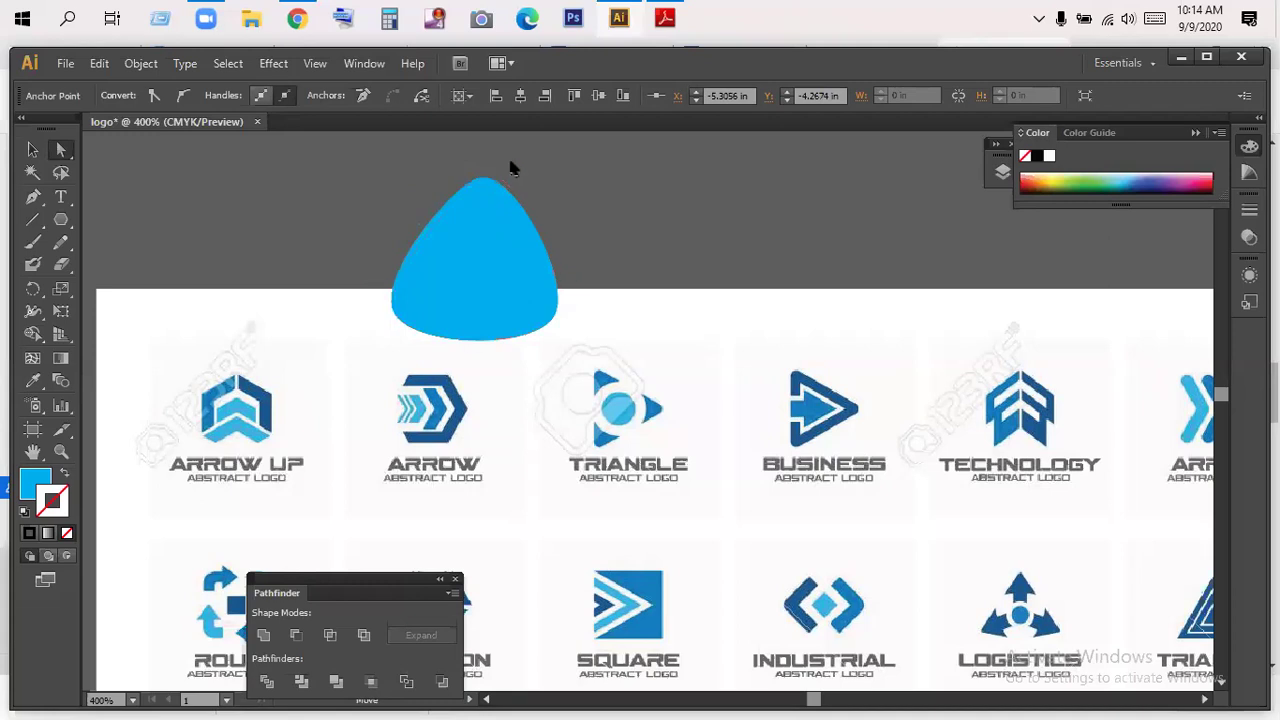
left_click(482, 185)
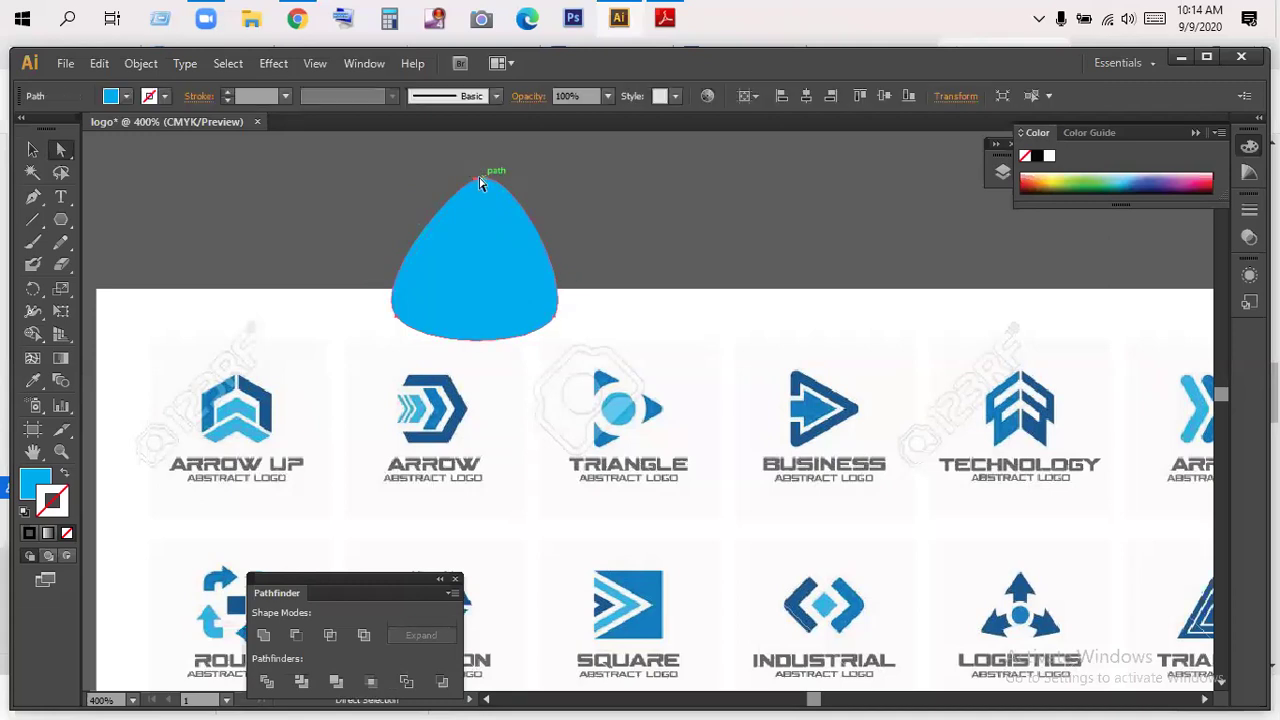
left_click(515, 190)
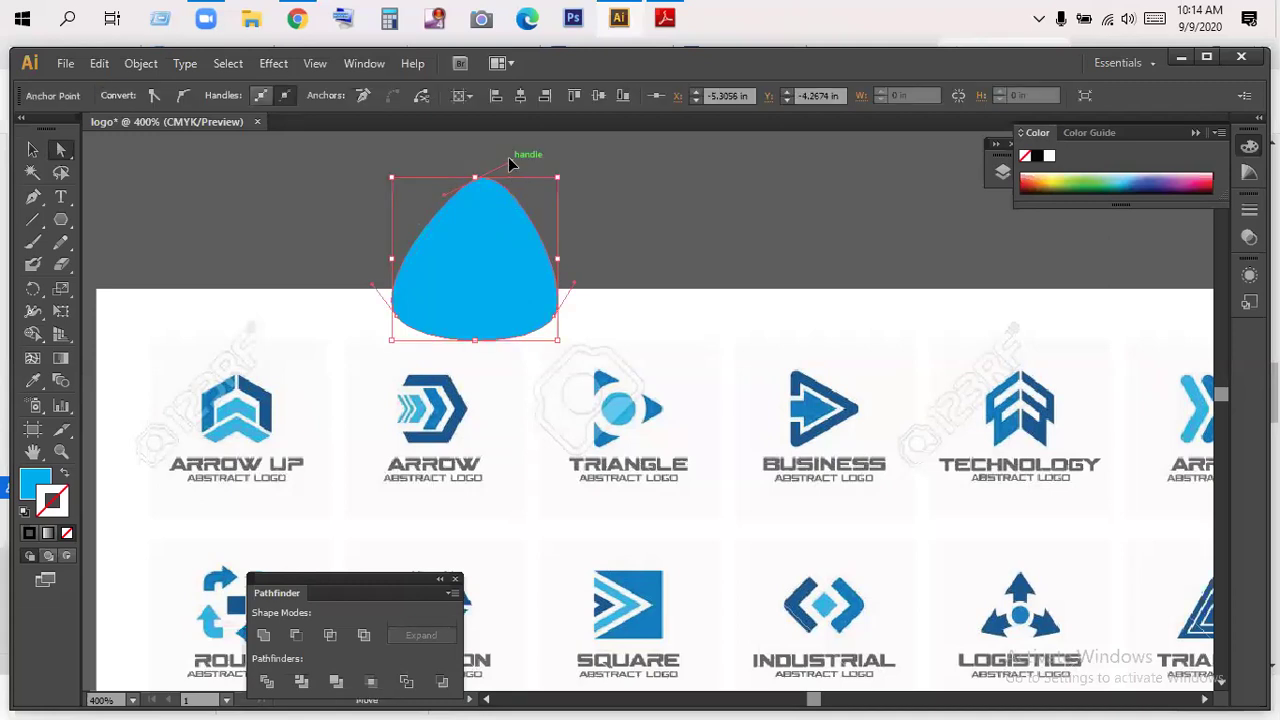
left_click(507, 183)
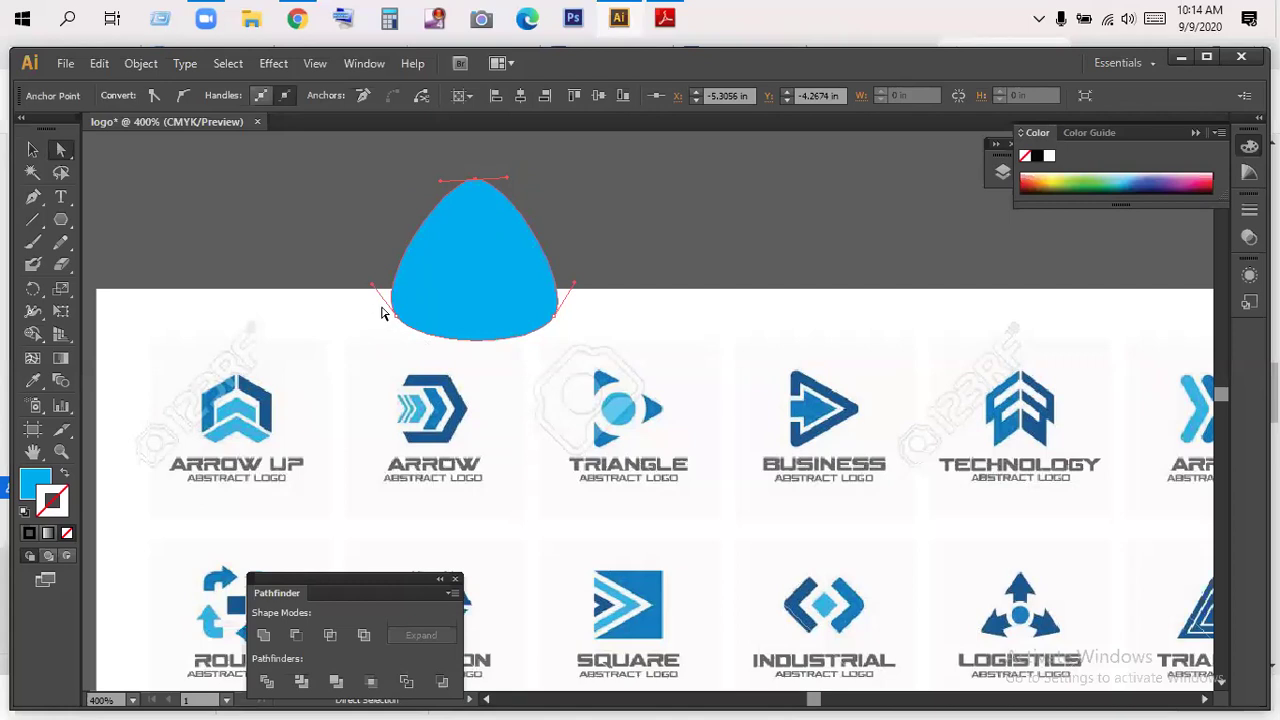
- Turn all three smooth anchor points of the blue shape back into sharp corners with the Convert Anchor Point tool
left_click(408, 325)
left_click_drag(33, 197, 164, 267)
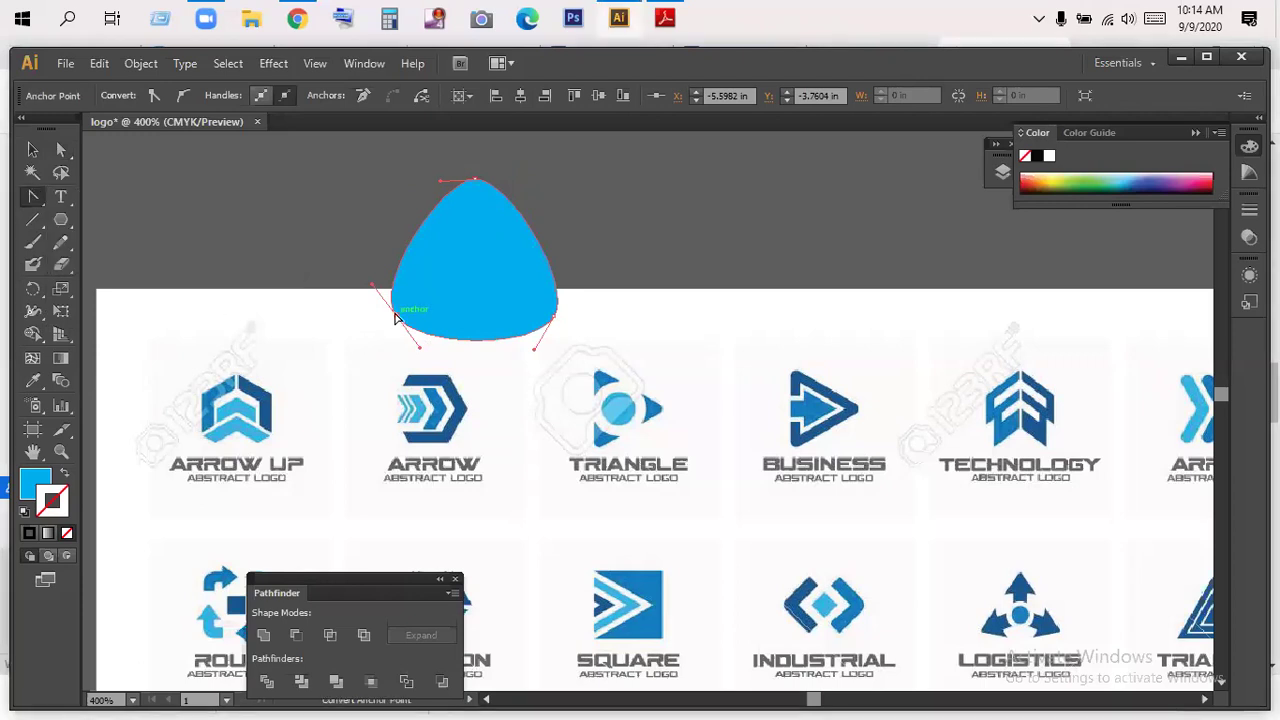
left_click(395, 318)
left_click(552, 318)
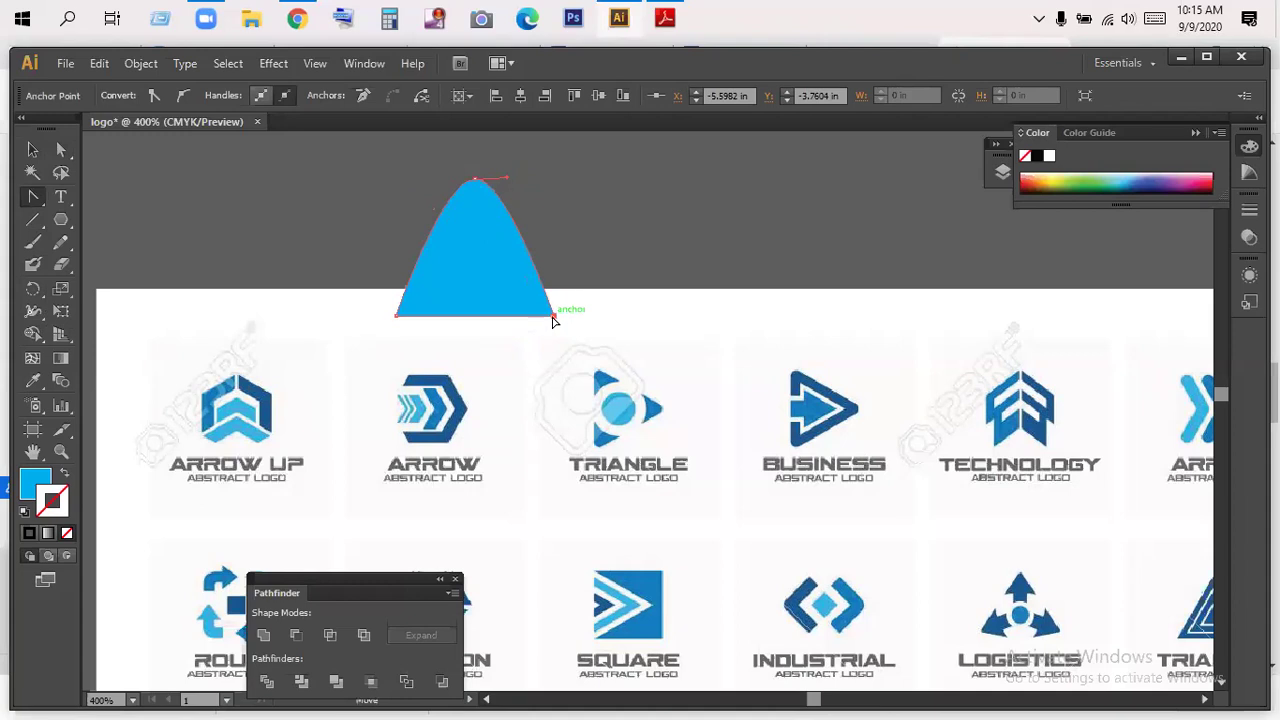
left_click(475, 180)
key("v")
left_click(675, 233)
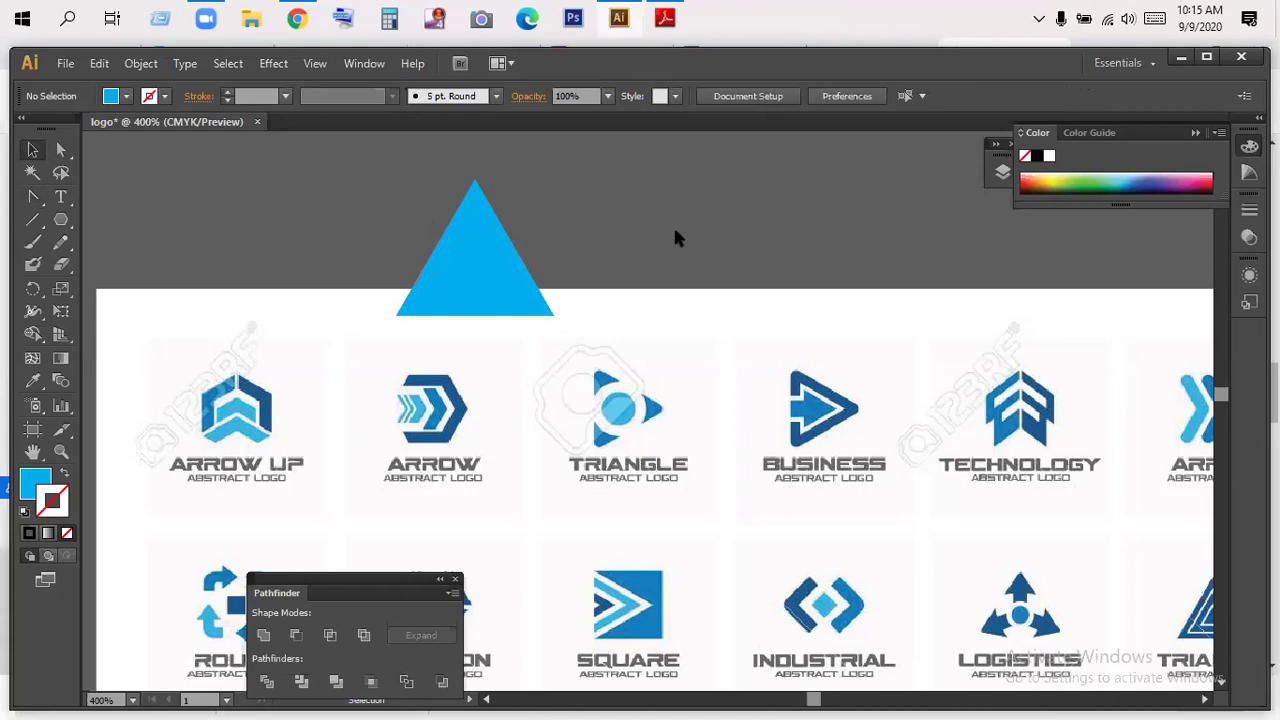
left_click(512, 212)
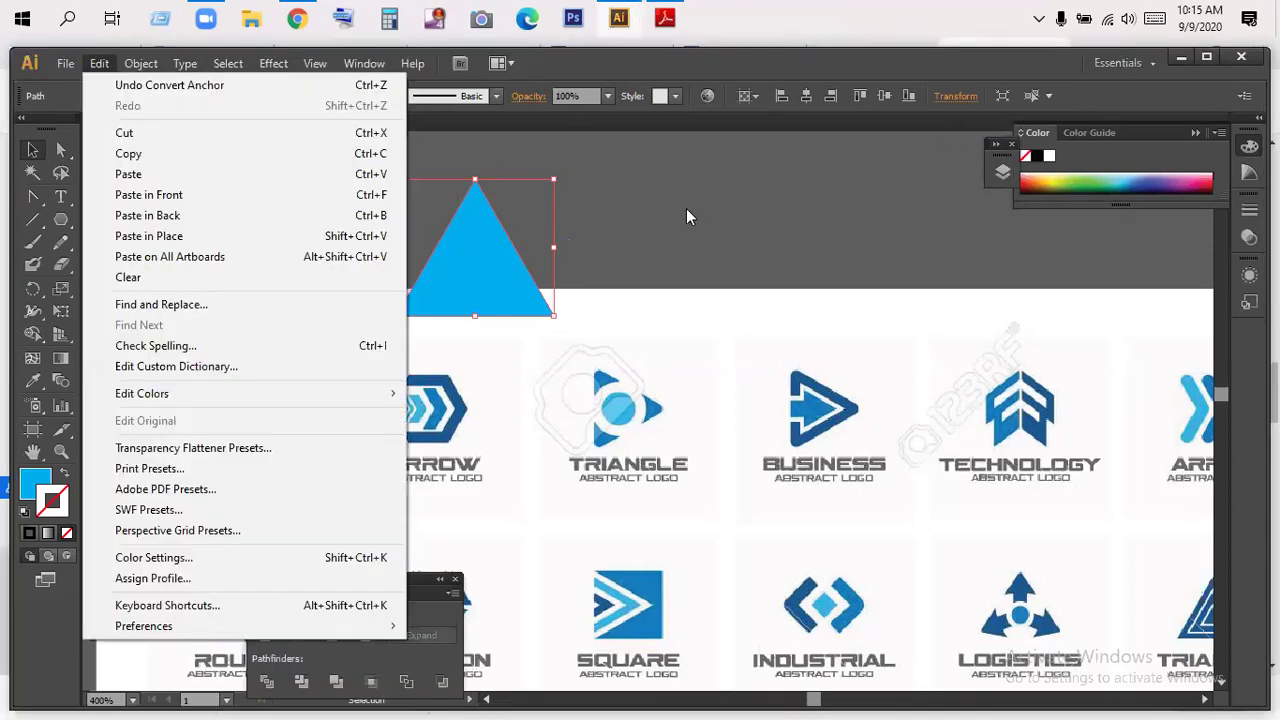
left_click(660, 202)
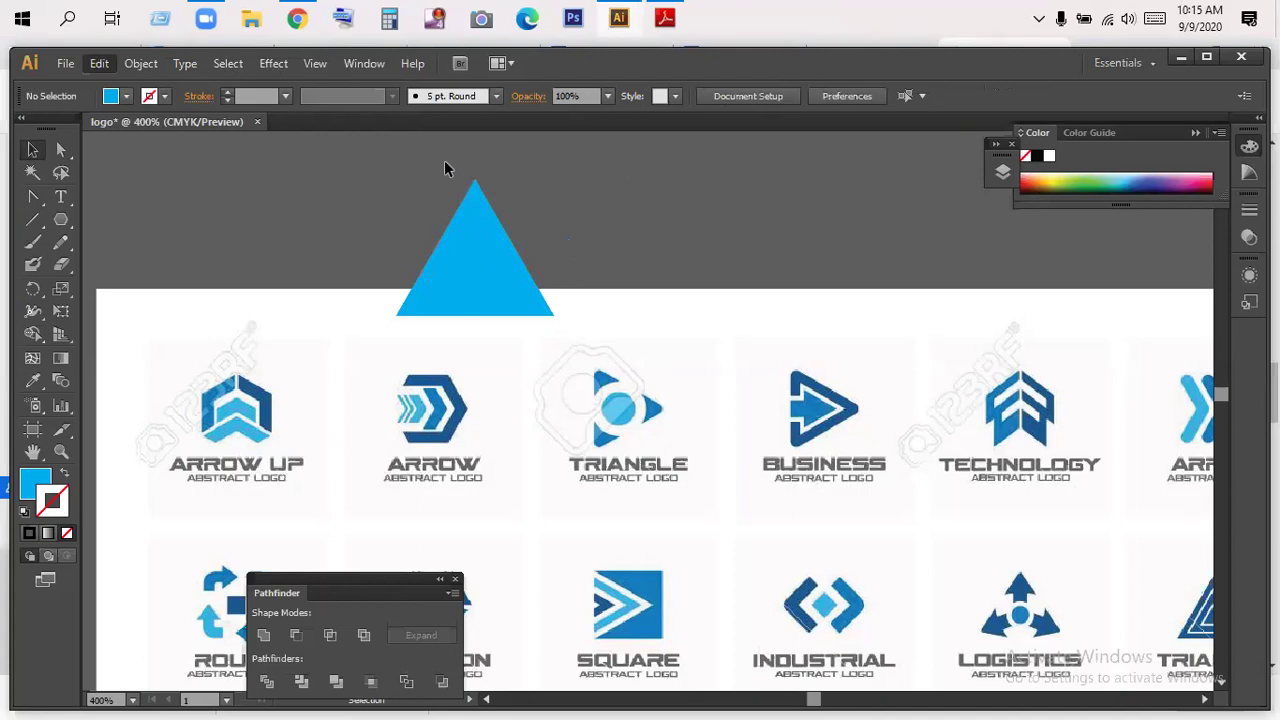
- Apply a Round Corners effect with a 0.001 in radius to the triangle, with only its top anchor point directly selected
left_click(513, 218)
left_click(61, 149)
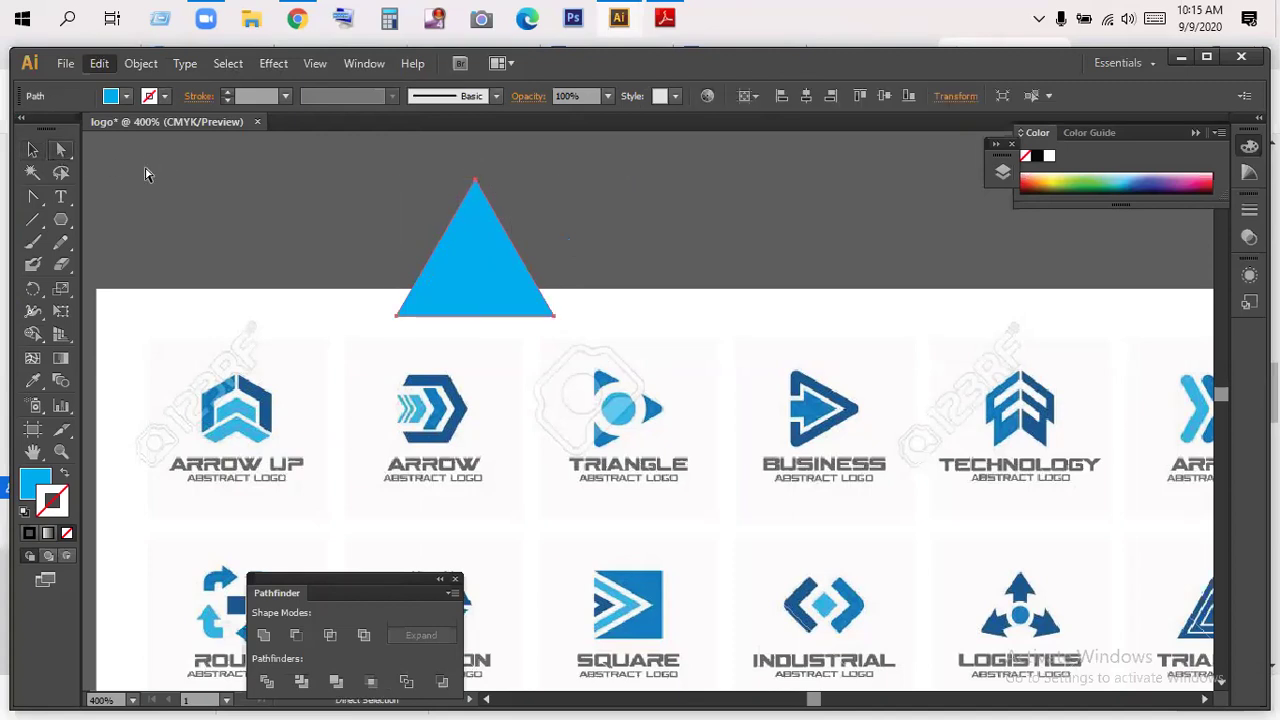
left_click_drag(448, 171, 543, 234)
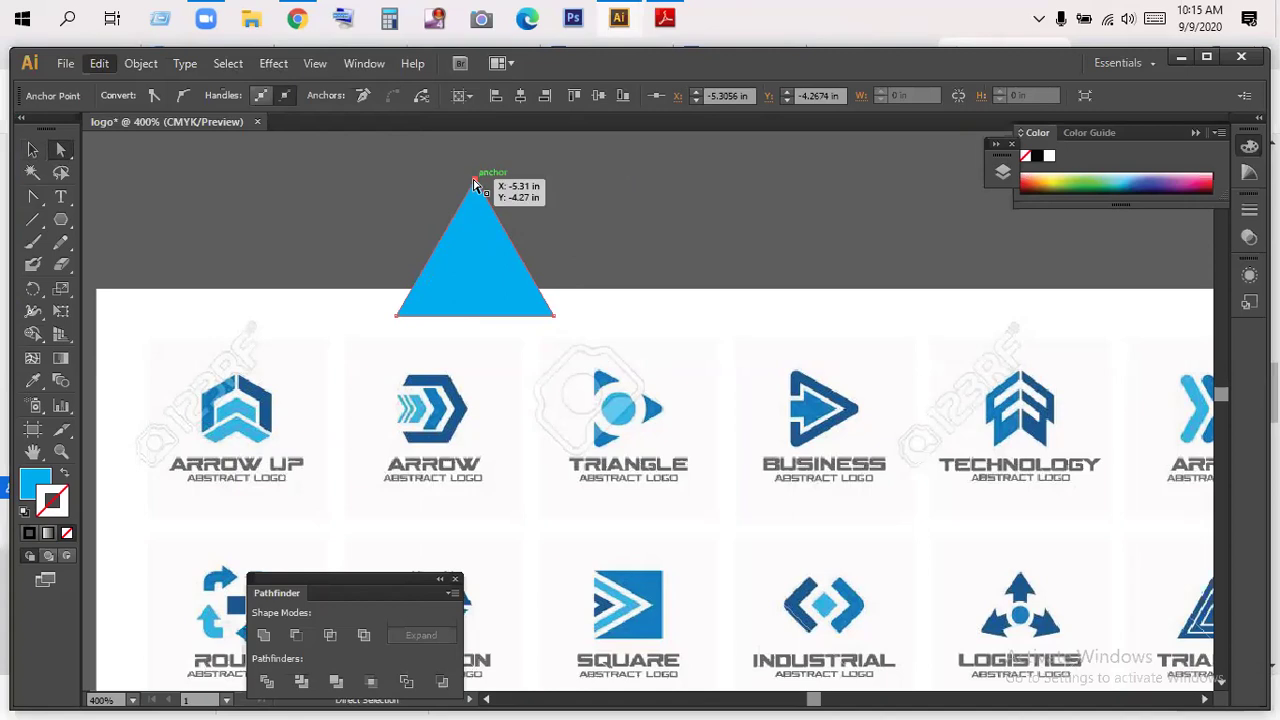
left_click_drag(475, 185, 474, 190)
key("ctrl+z")
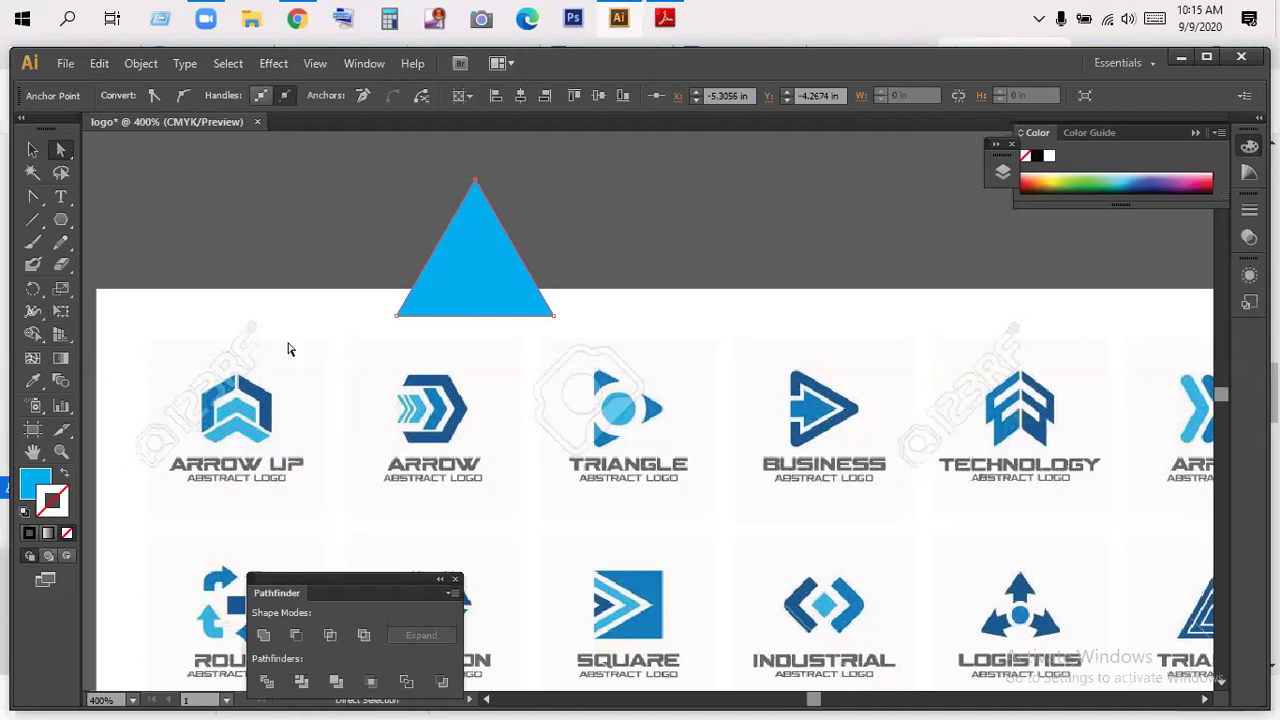
left_click(271, 66)
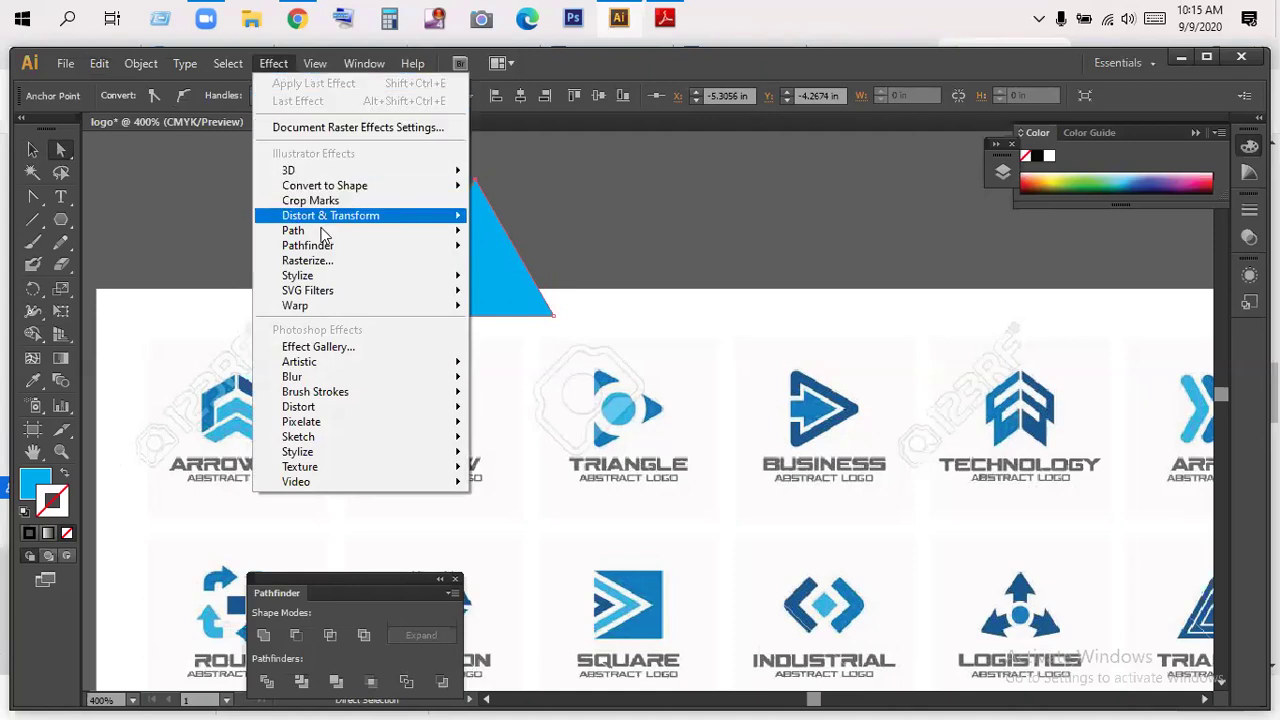
mouse_move(340, 234)
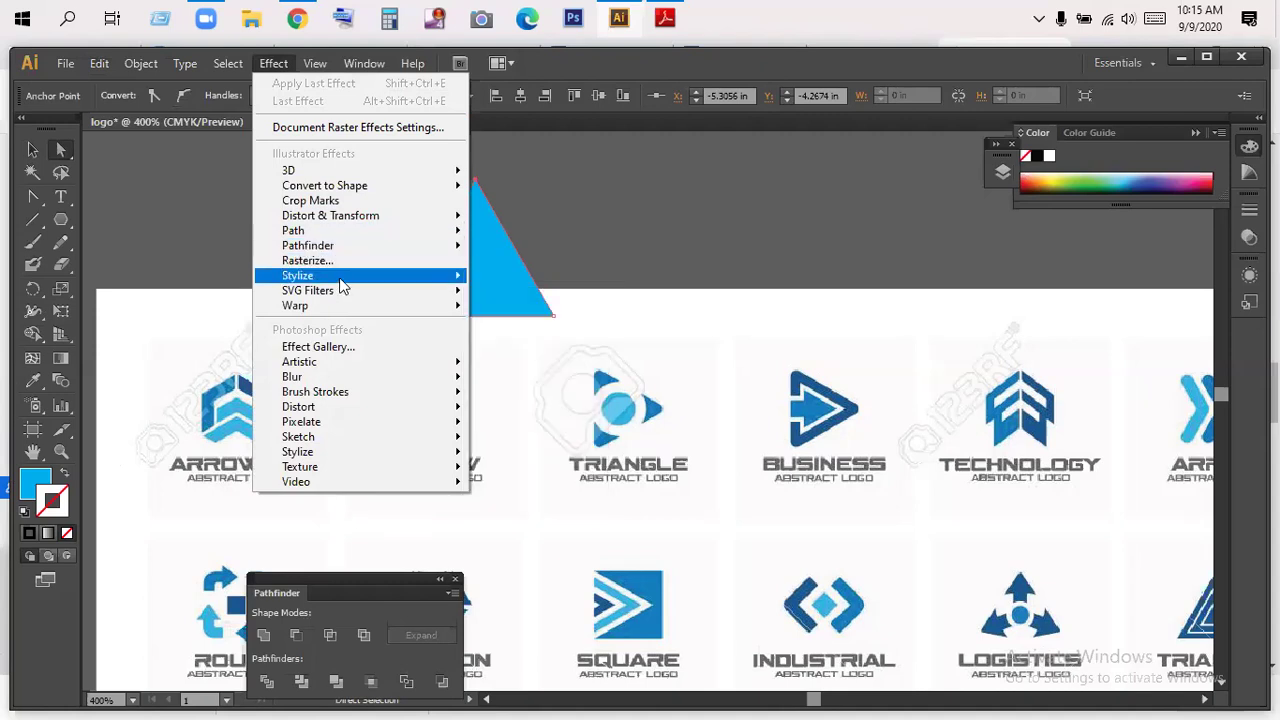
mouse_move(345, 278)
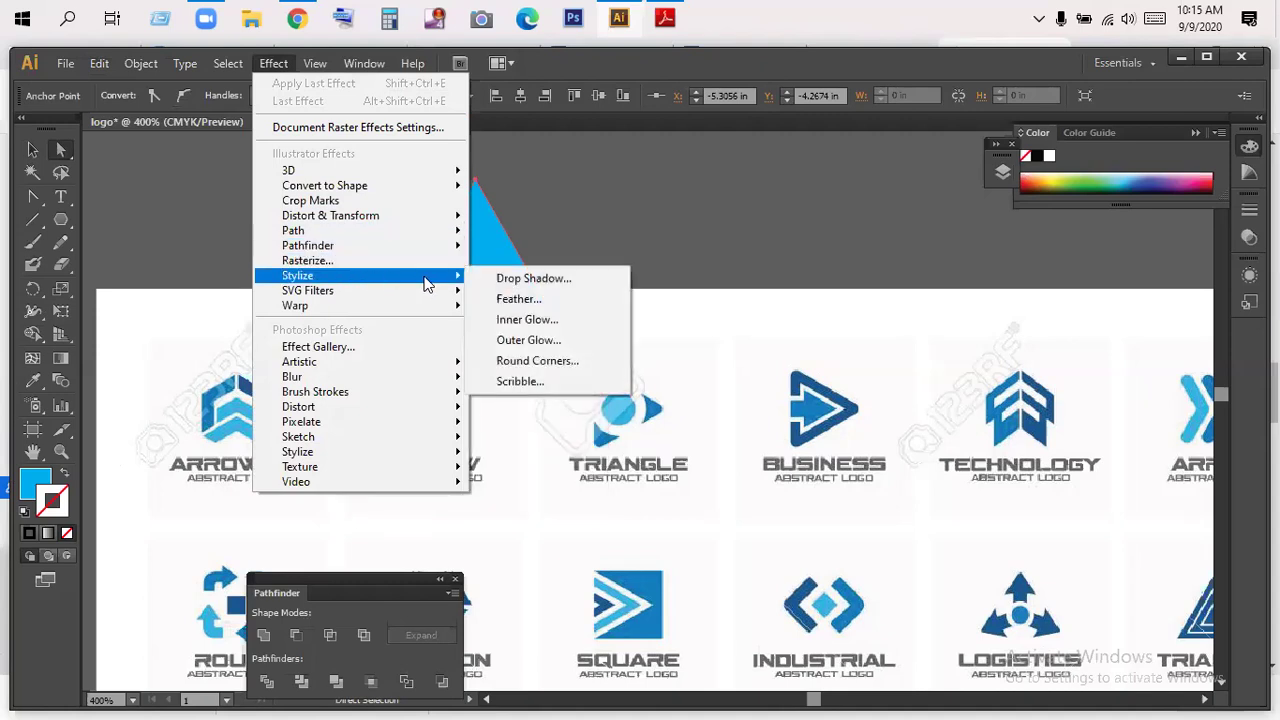
left_click(541, 358)
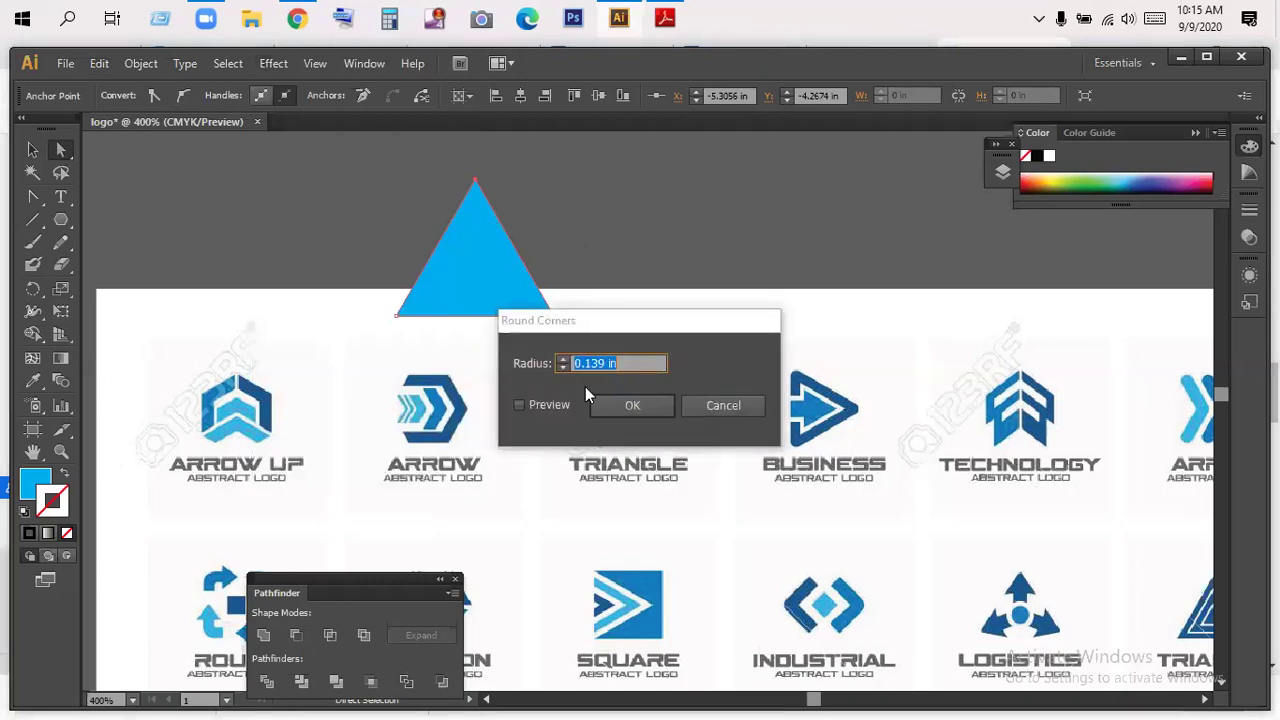
left_click(561, 368)
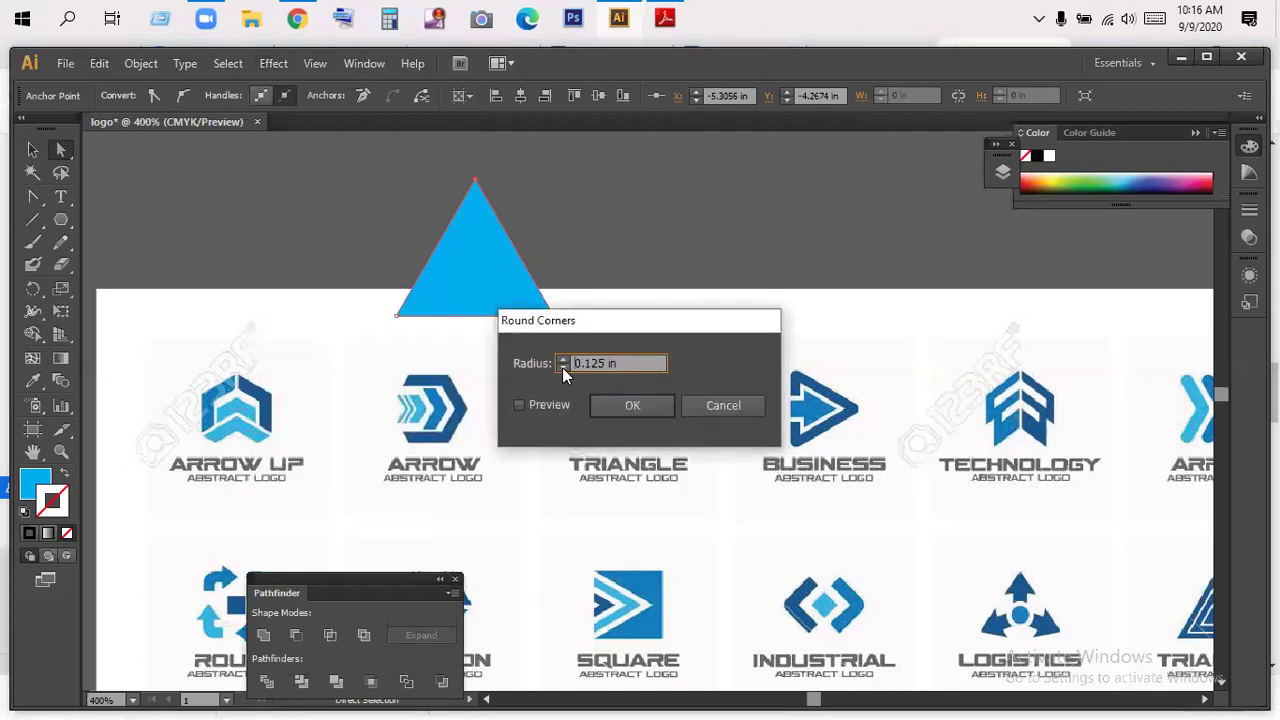
left_click(624, 403)
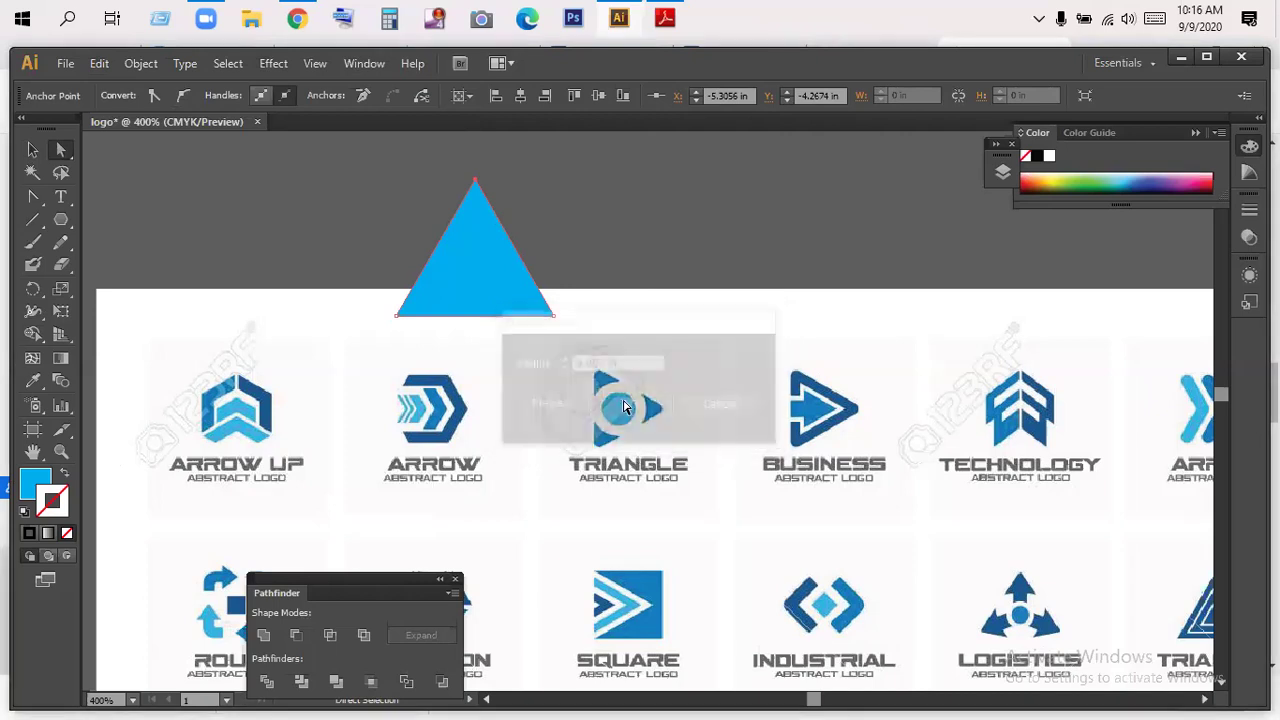
left_click(560, 222)
- Reselect the triangle's top anchor point and apply a new Round Corners effect with preview on and a 2.5 in radius
left_click_drag(440, 175, 517, 228)
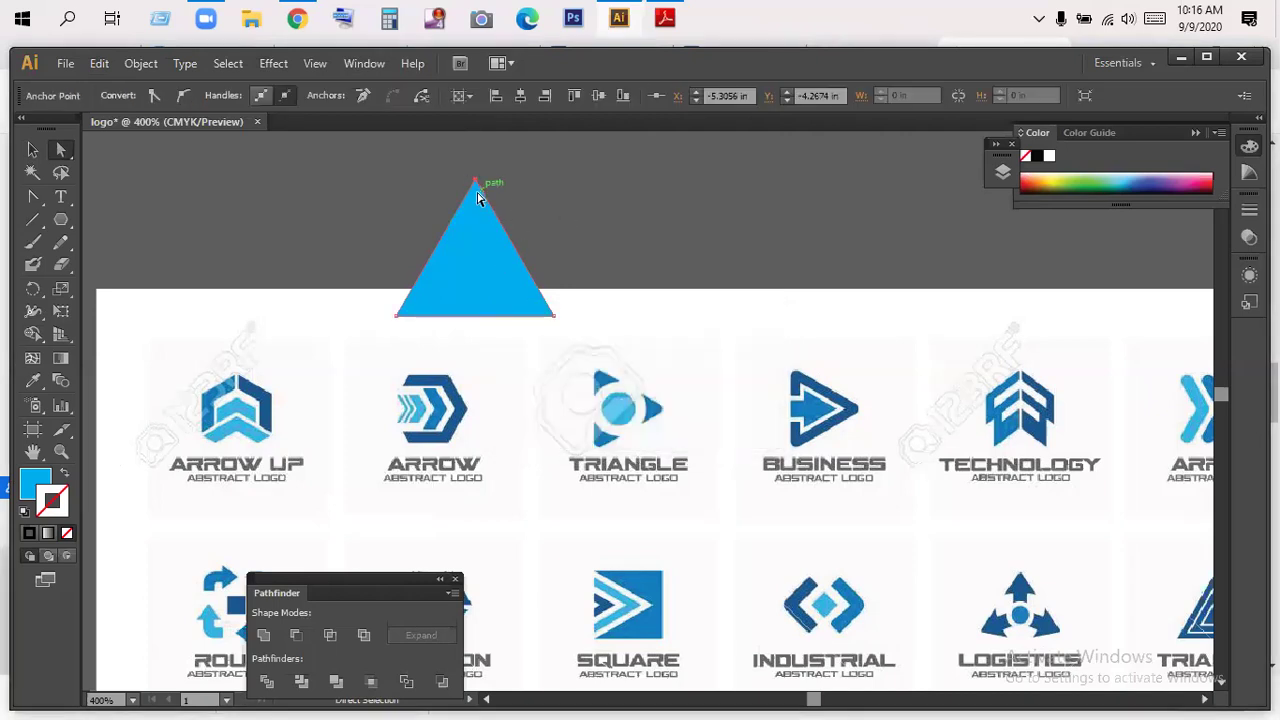
left_click(274, 63)
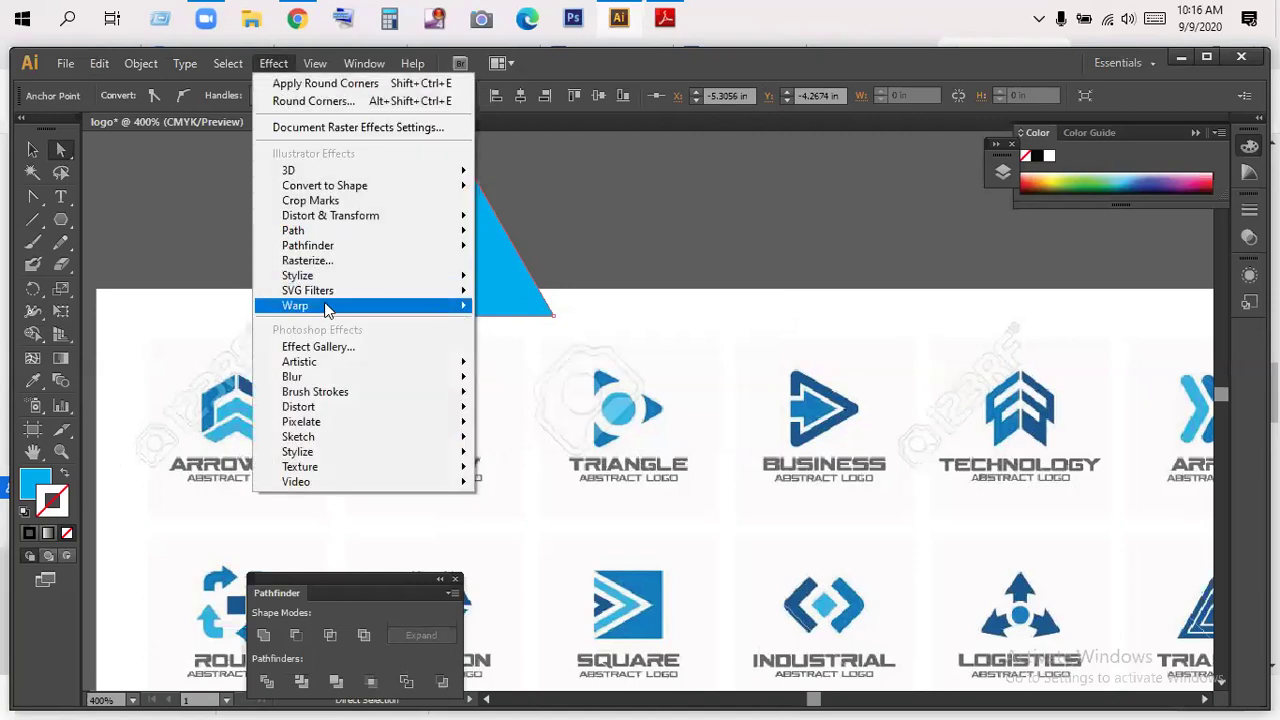
mouse_move(366, 280)
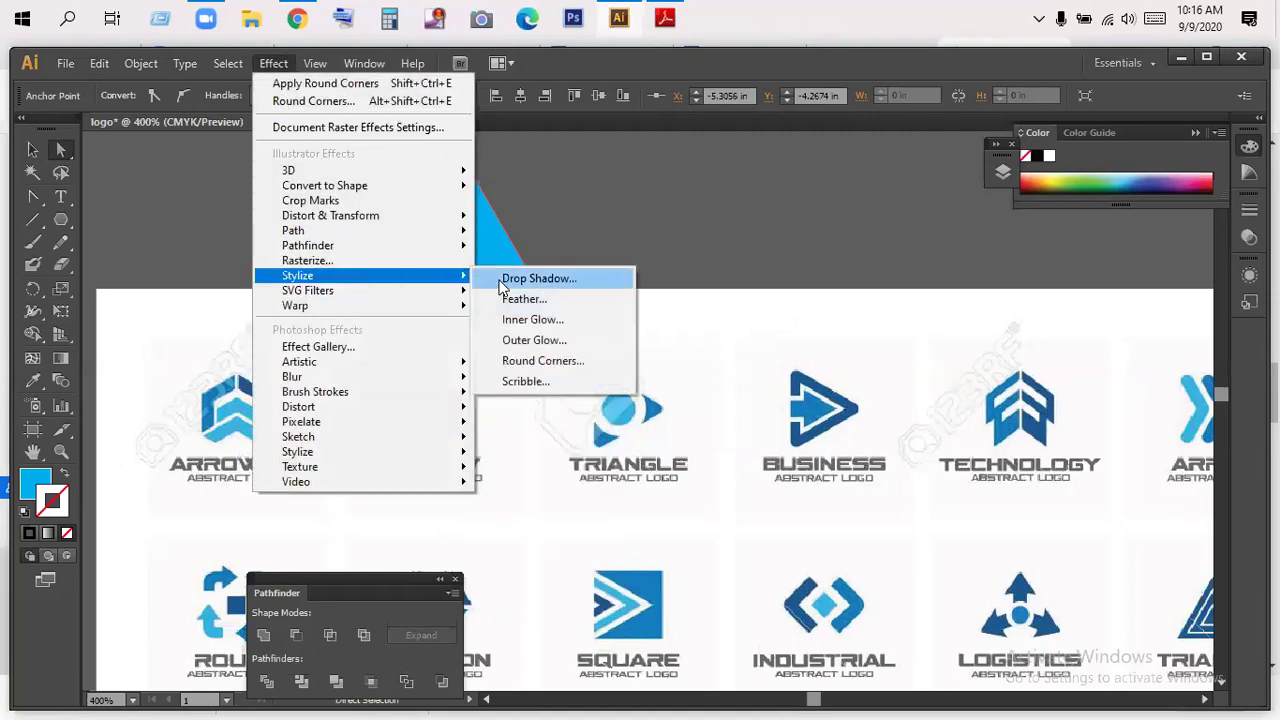
left_click(560, 361)
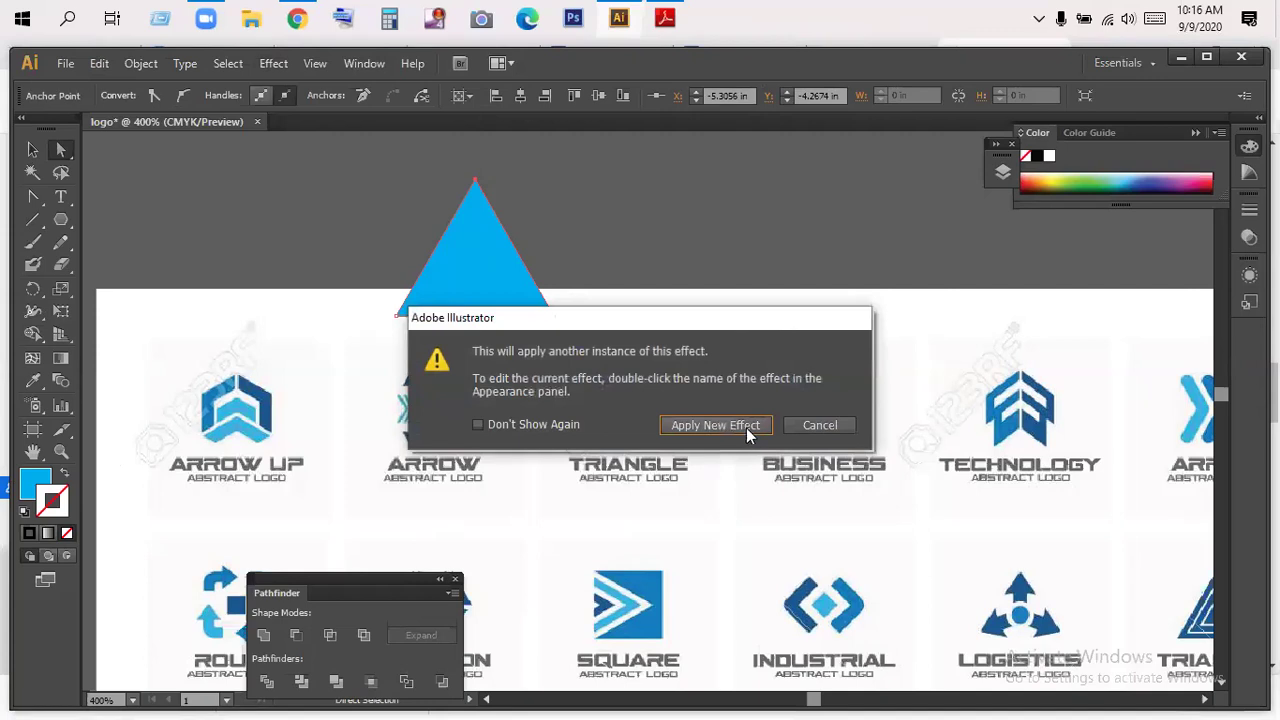
left_click(714, 425)
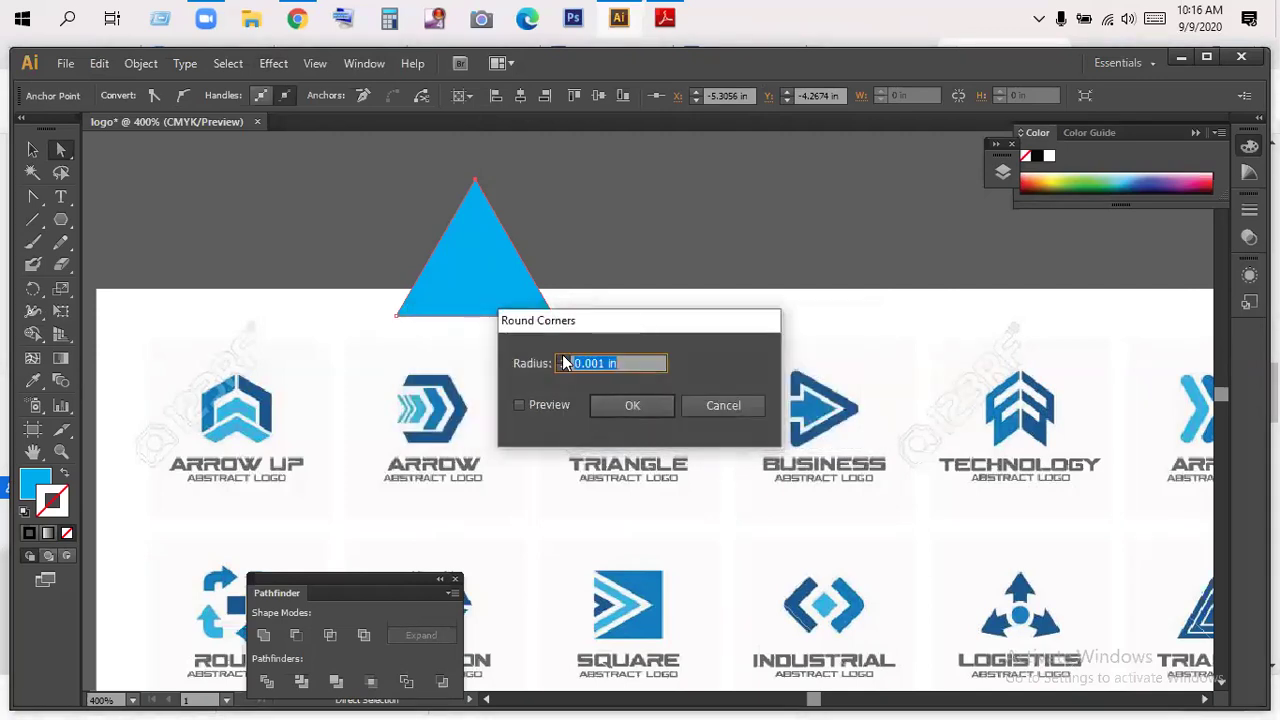
type("0.375")
left_click(518, 404)
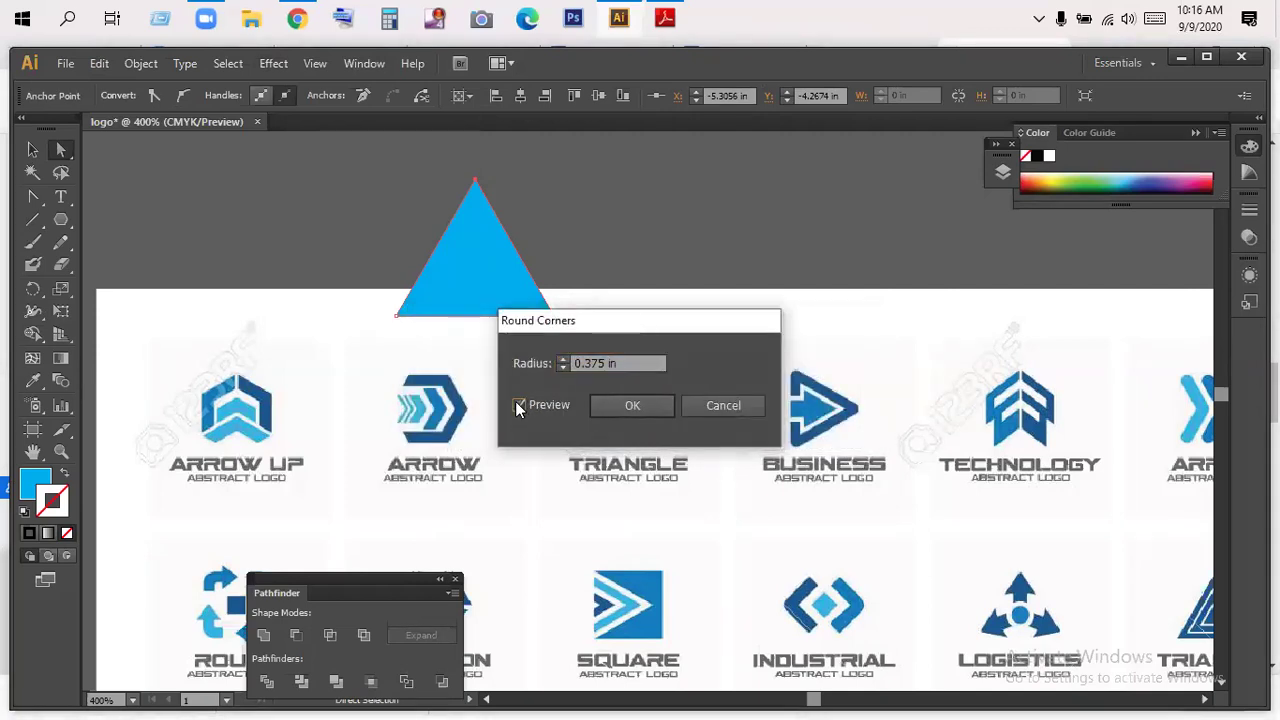
left_click(562, 362)
type("1.625")
left_click(562, 358)
left_click(562, 358)
left_click(562, 358)
left_click(562, 358)
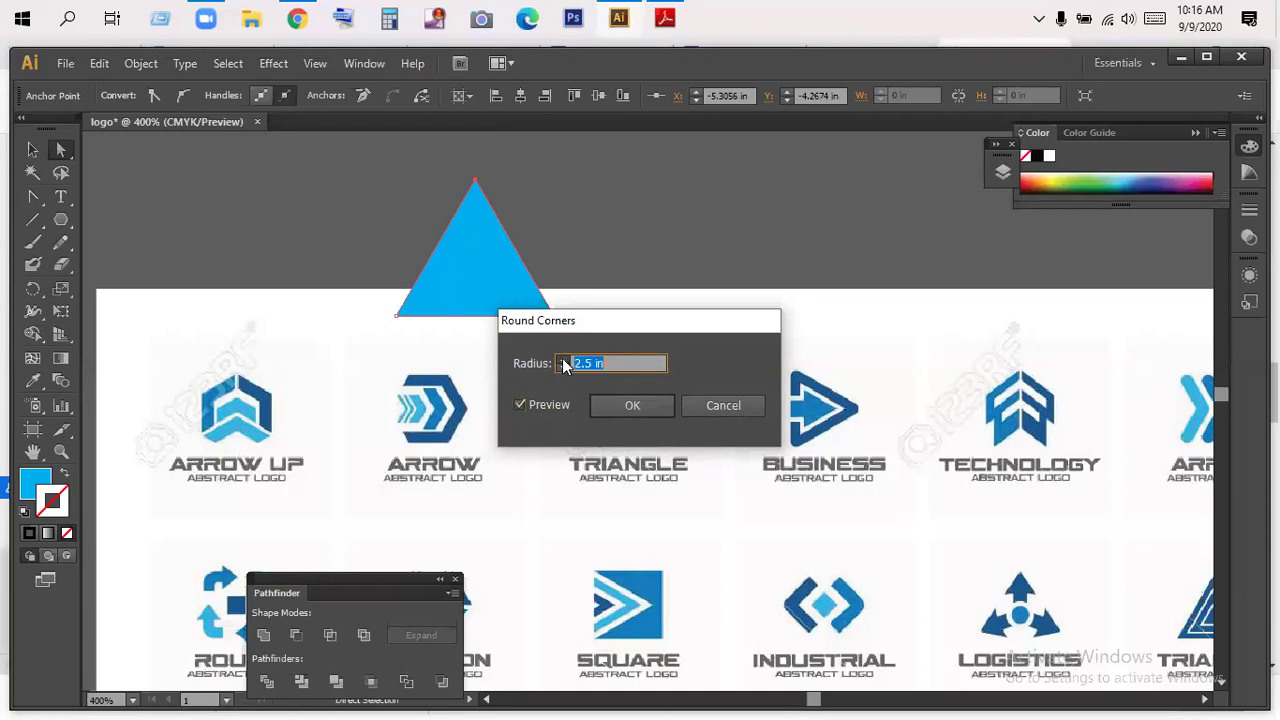
left_click(625, 404)
- Move the blue triangle in two stages from above the Arrow logo toward the Triangle logo
left_click(565, 258)
left_click_drag(490, 282, 544, 282)
left_click(632, 259)
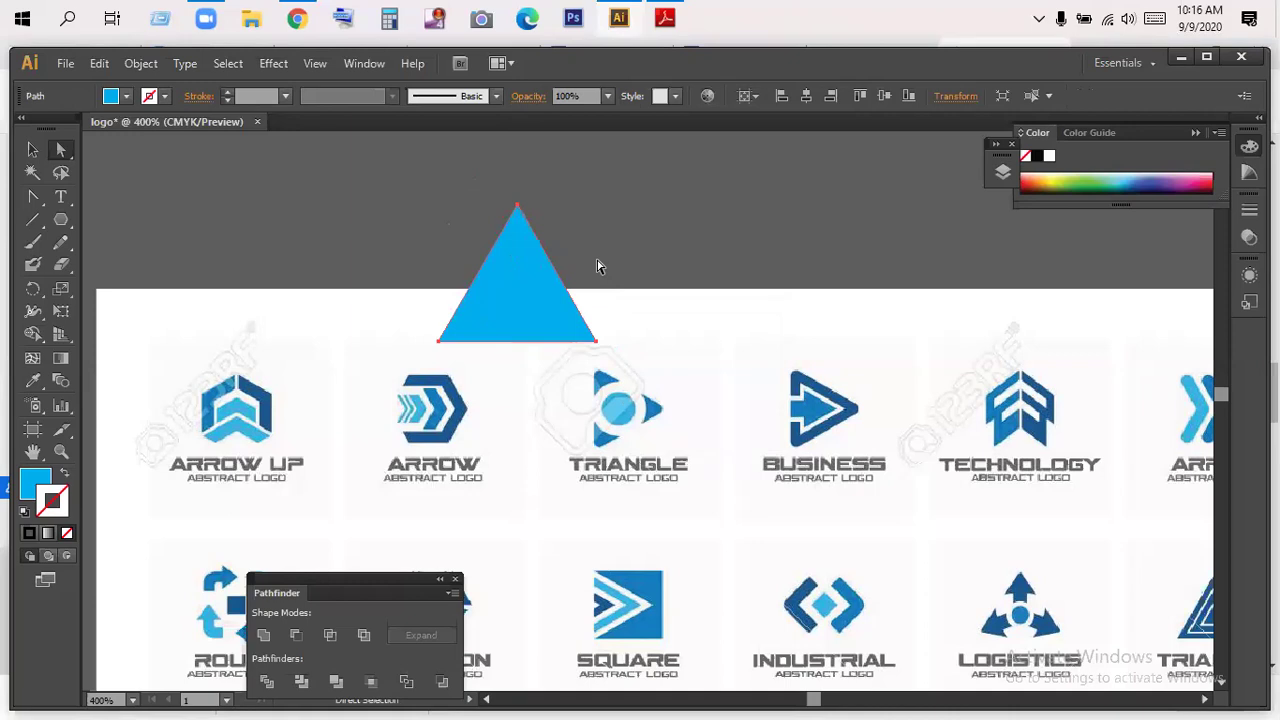
left_click(612, 251)
left_click(534, 280)
left_click_drag(523, 276, 559, 260)
left_click(680, 214)
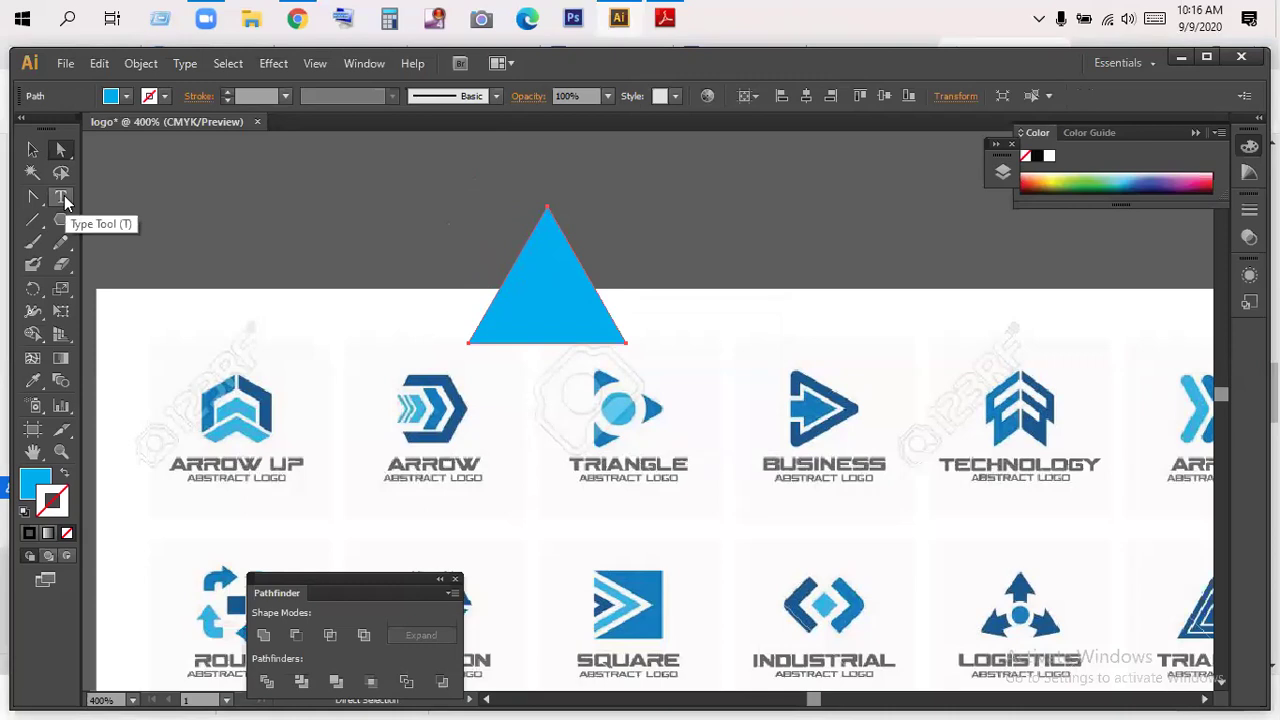
left_click_drag(61, 220, 98, 220)
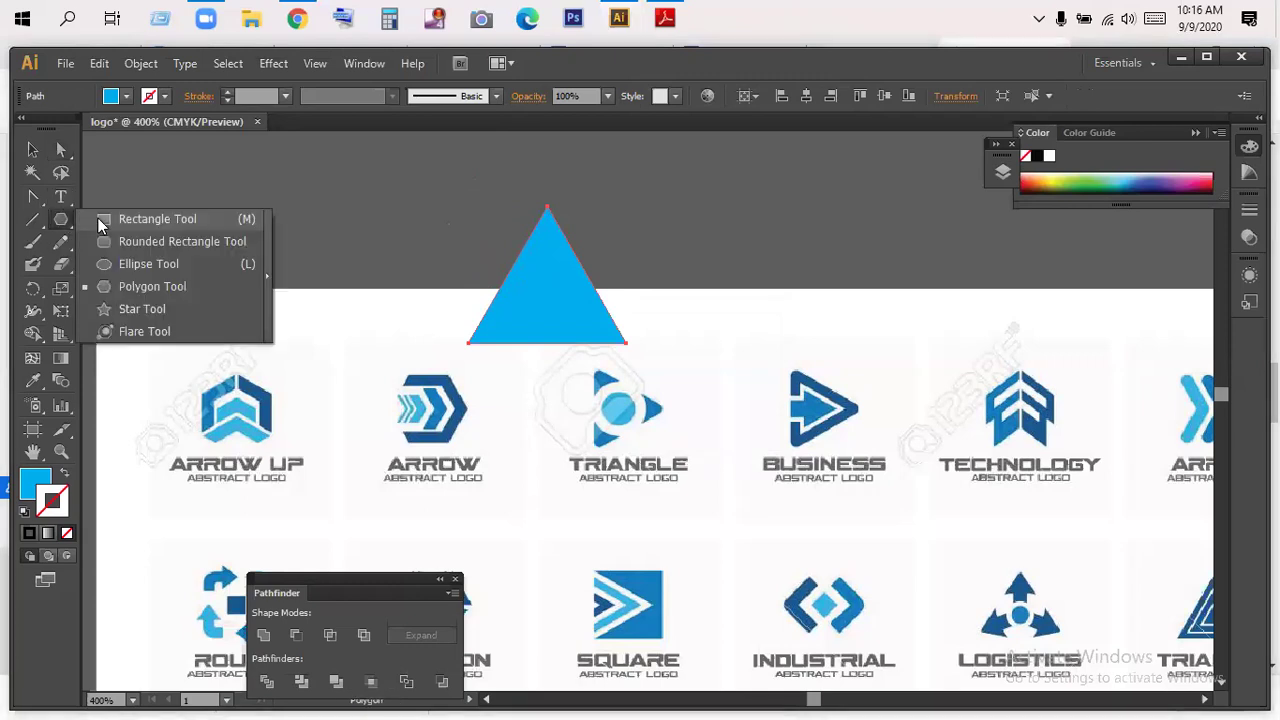
left_click(114, 219)
key("v")
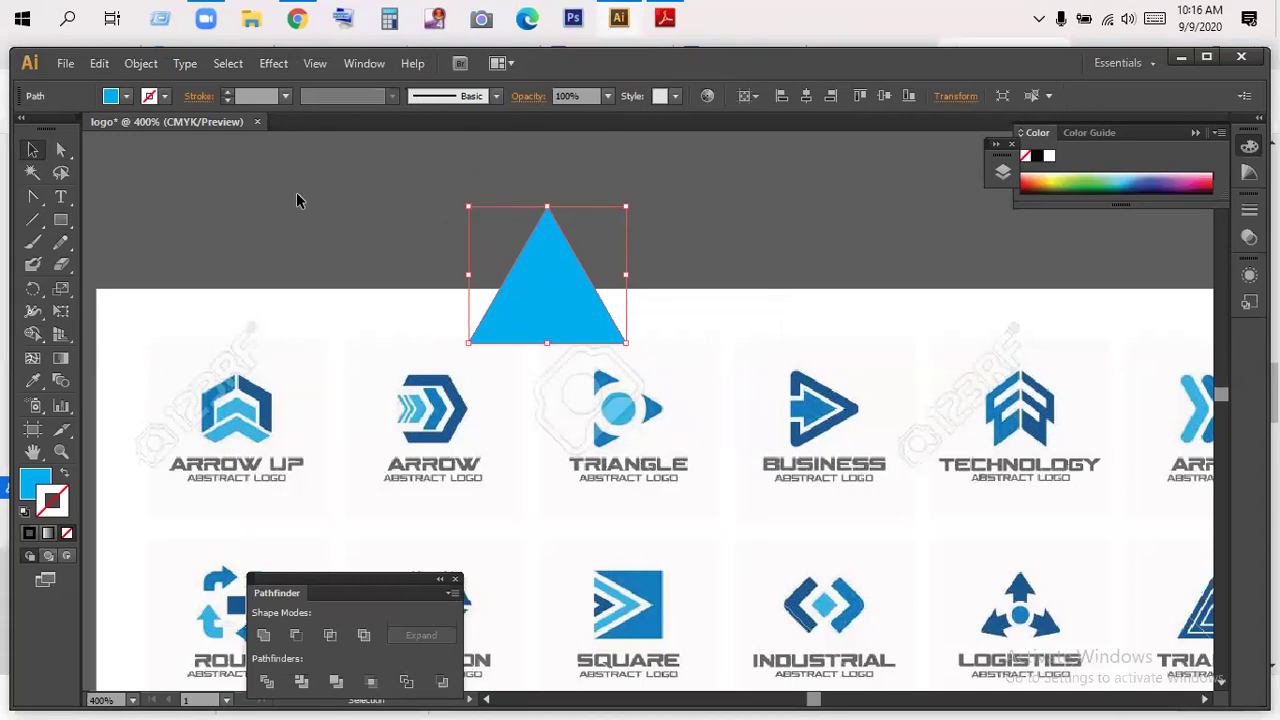
- Move the whole triangle above the Triangle logo and apply another Round Corners effect with preview on and a radius of 7
left_click_drag(524, 252, 624, 247)
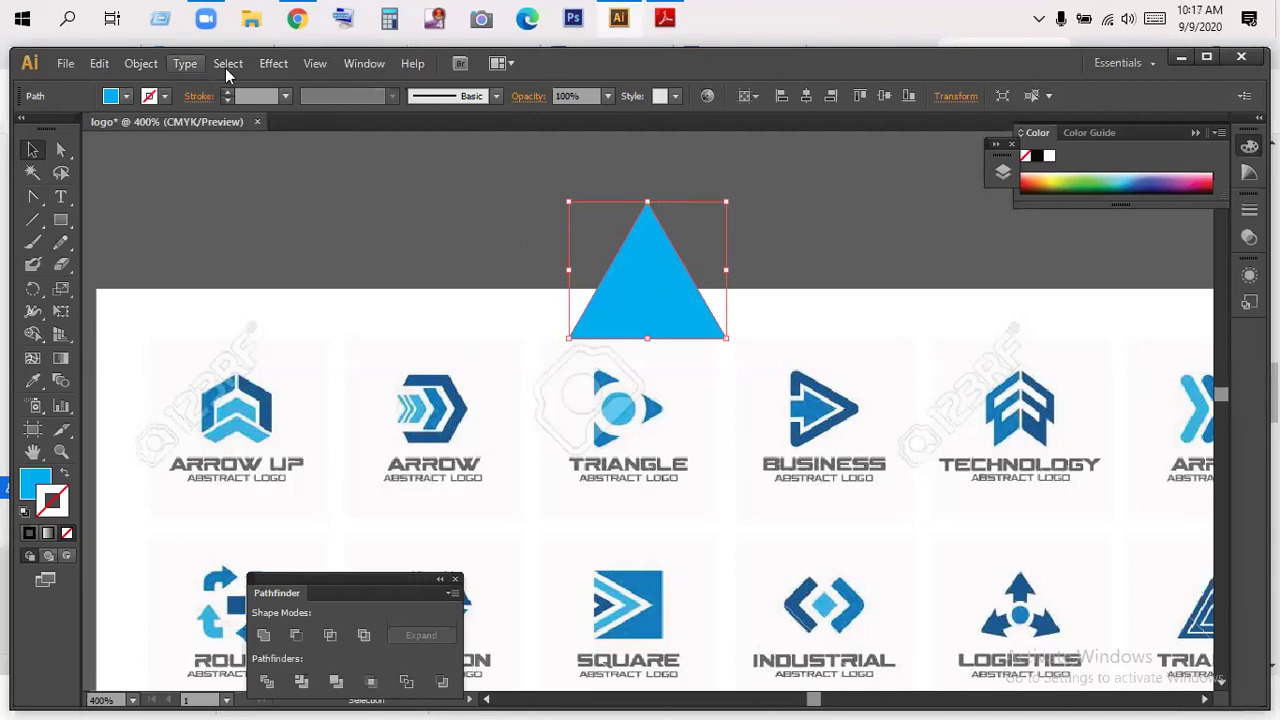
left_click(273, 63)
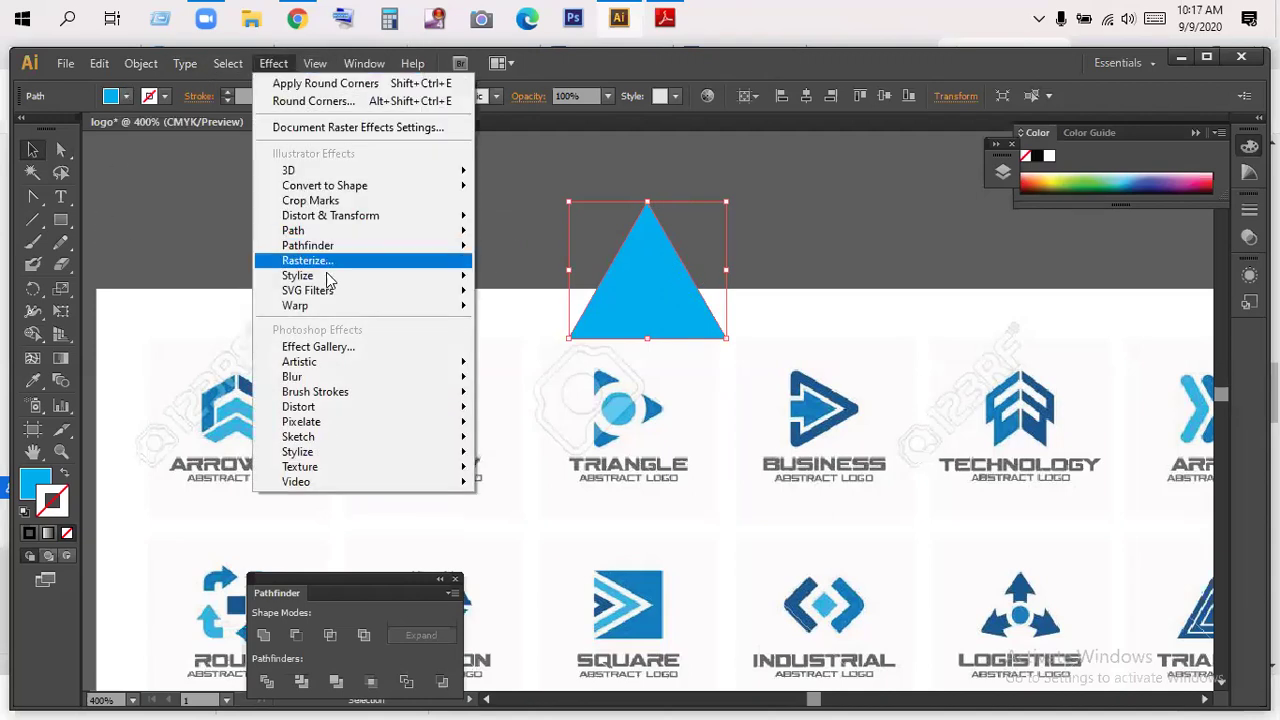
mouse_move(335, 281)
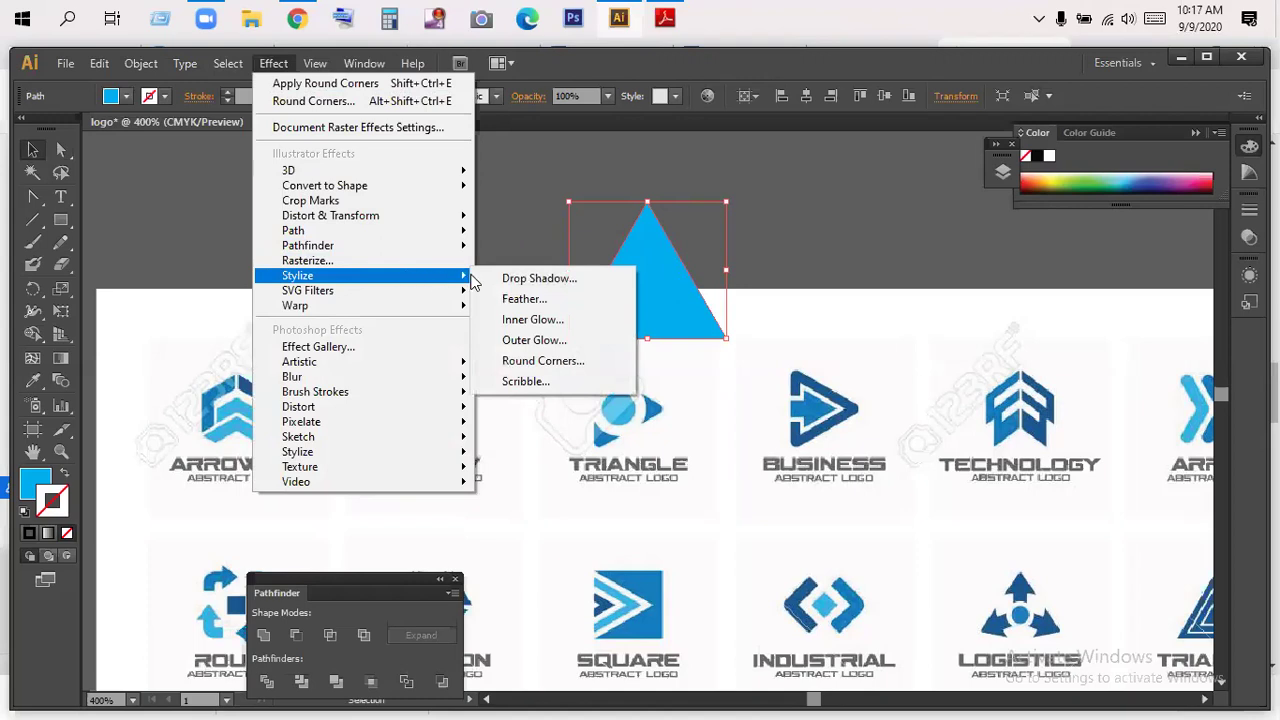
left_click(538, 362)
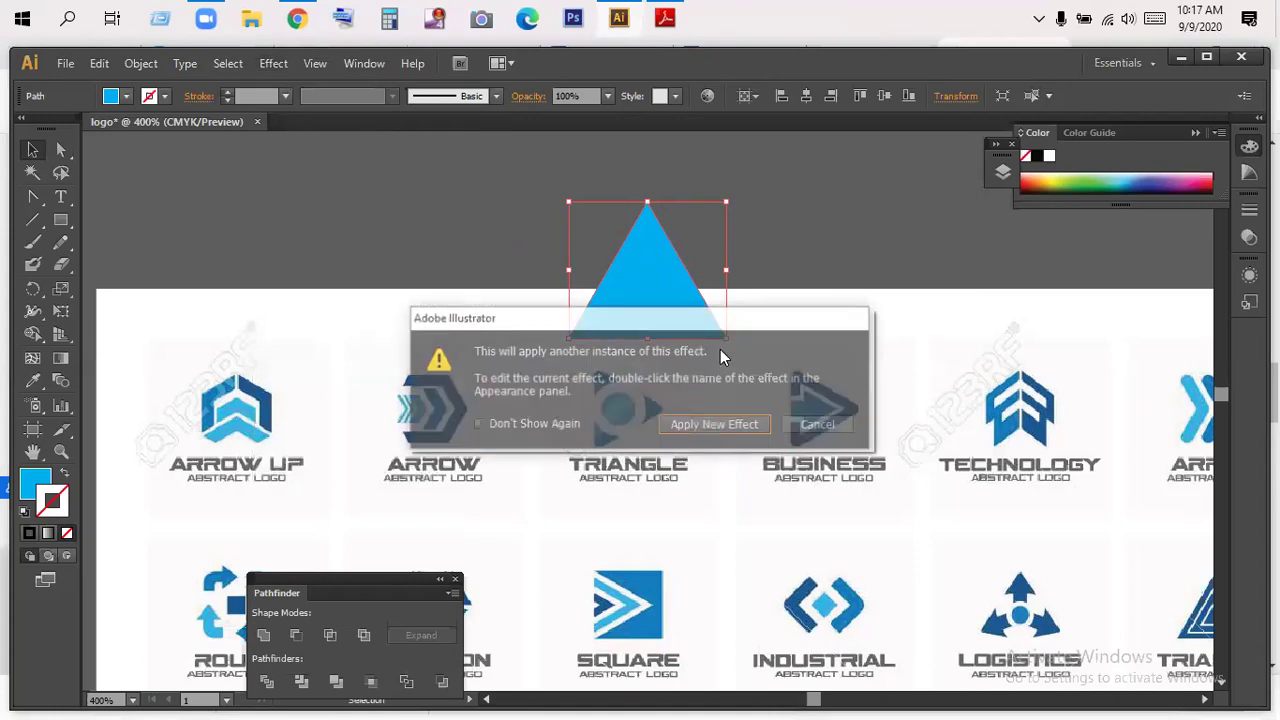
left_click(705, 428)
left_click(562, 360)
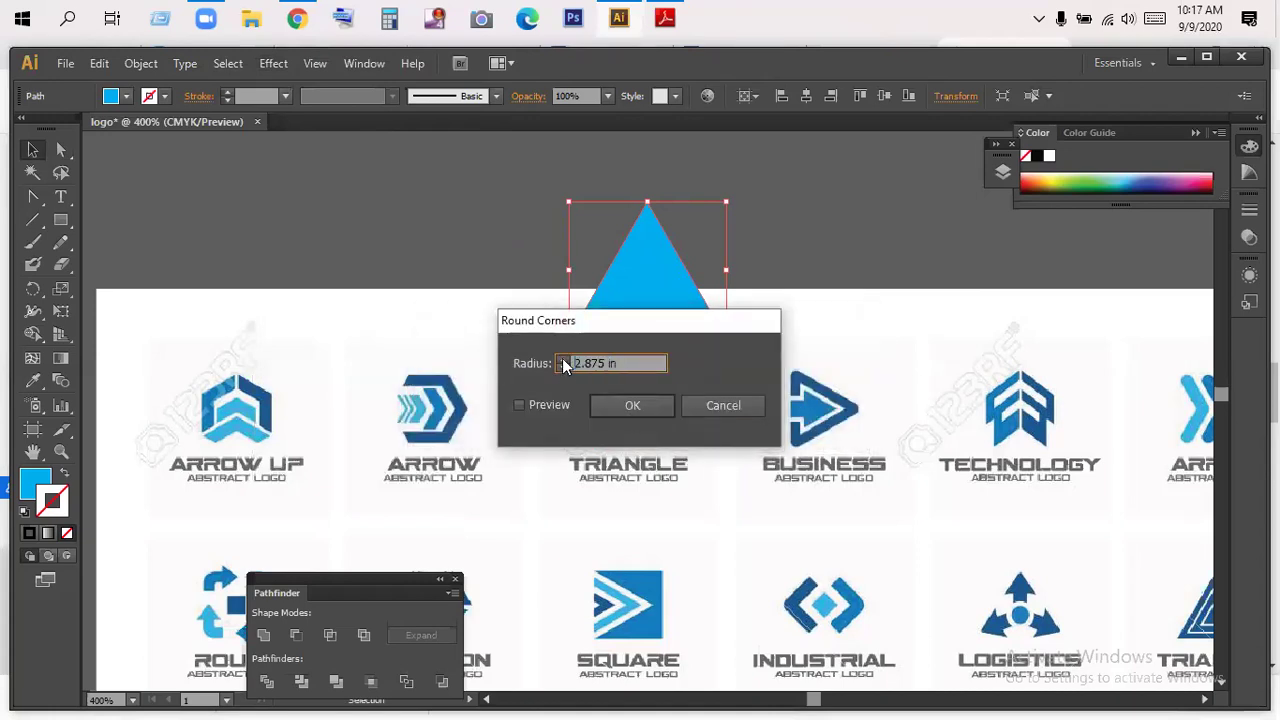
left_click(521, 405)
left_click_drag(615, 363, 562, 362)
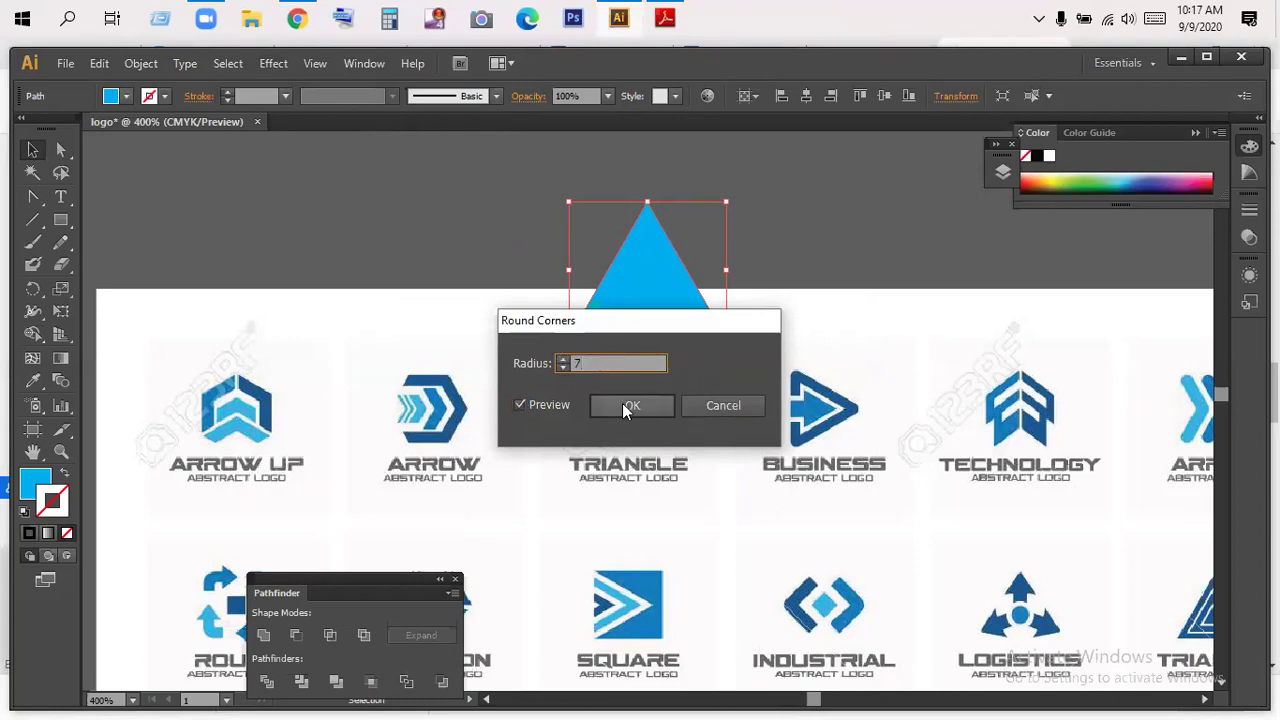
left_click(628, 405)
- Shift the triangle back toward the Arrow logo and leave the whole shape selected
left_click(500, 277)
left_click_drag(669, 306, 598, 286)
left_click(706, 266)
left_click(712, 270)
left_click(793, 252)
left_click(616, 285)
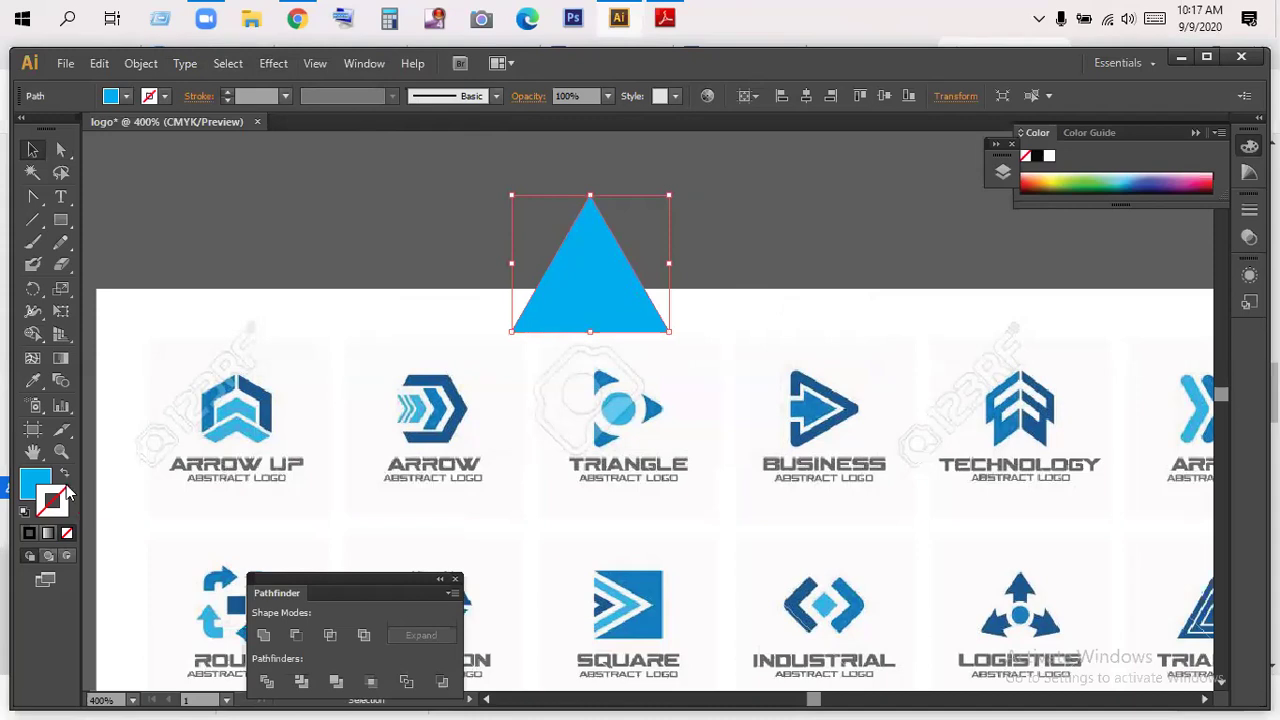
- Give the triangle a yellow stroke and look at the variable width profiles for it
key("v")
left_click(126, 98)
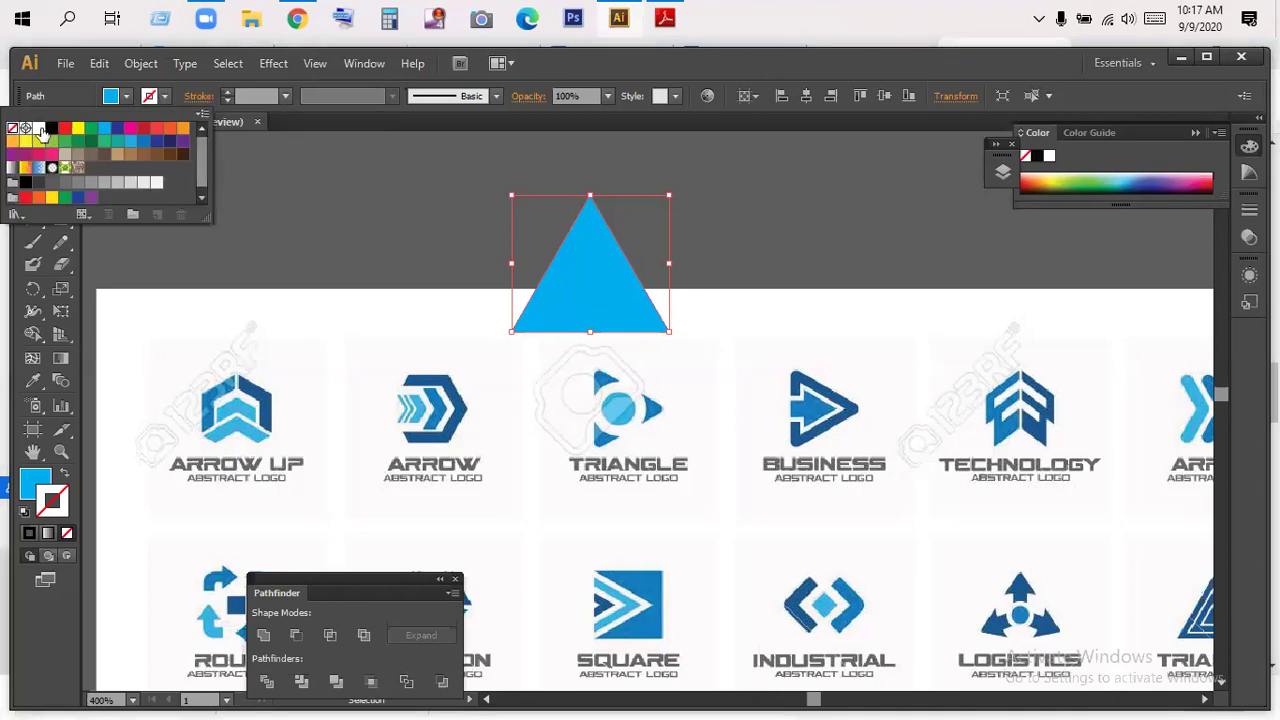
left_click(79, 131)
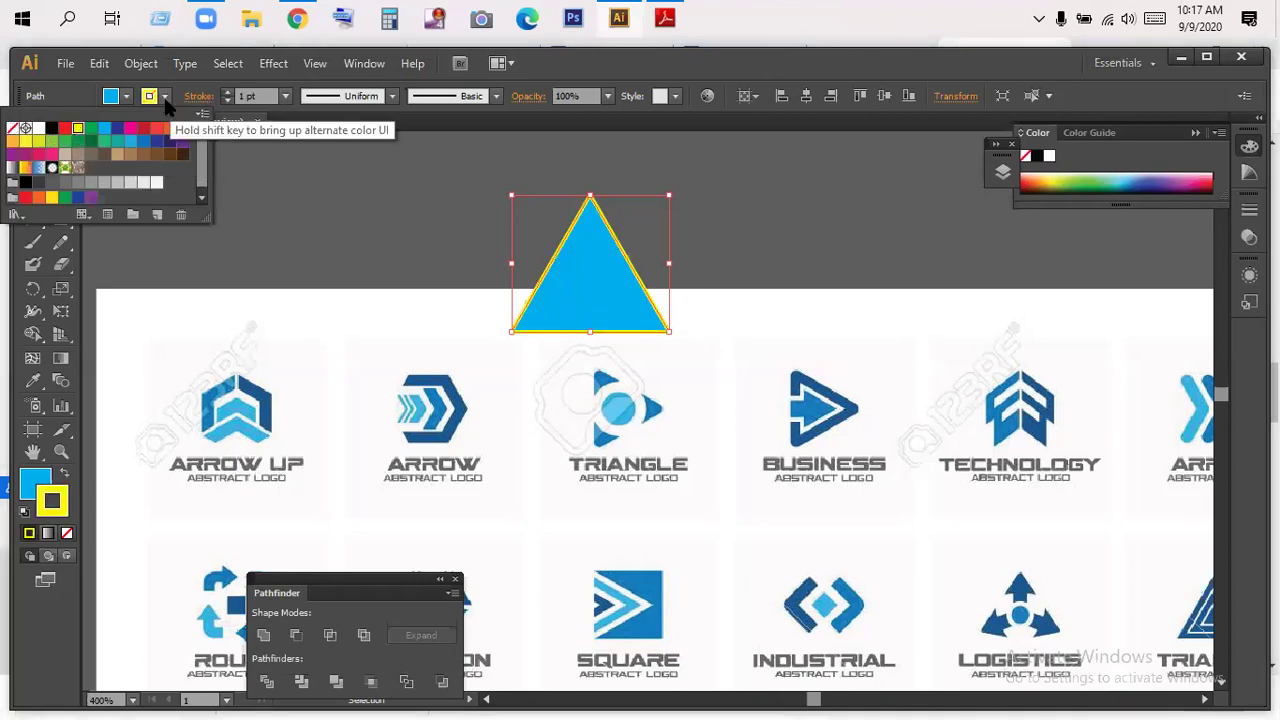
left_click(393, 96)
left_click(393, 96)
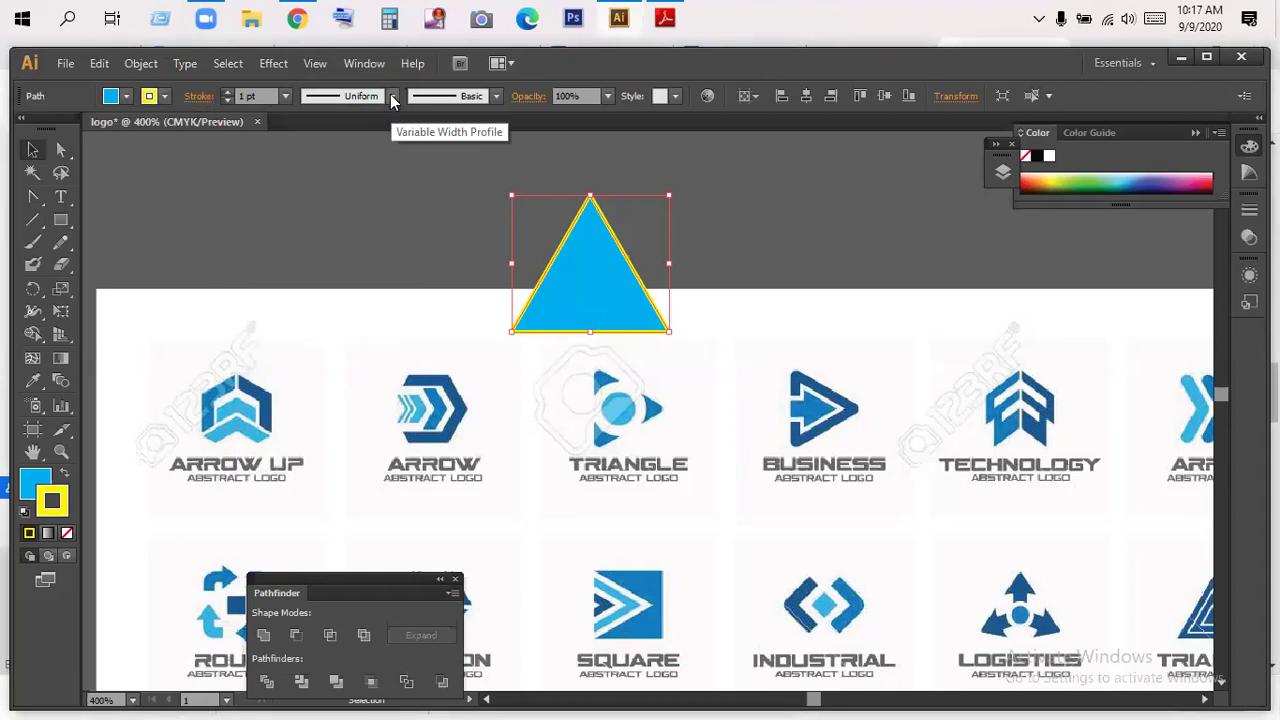
left_click(393, 96)
left_click(393, 96)
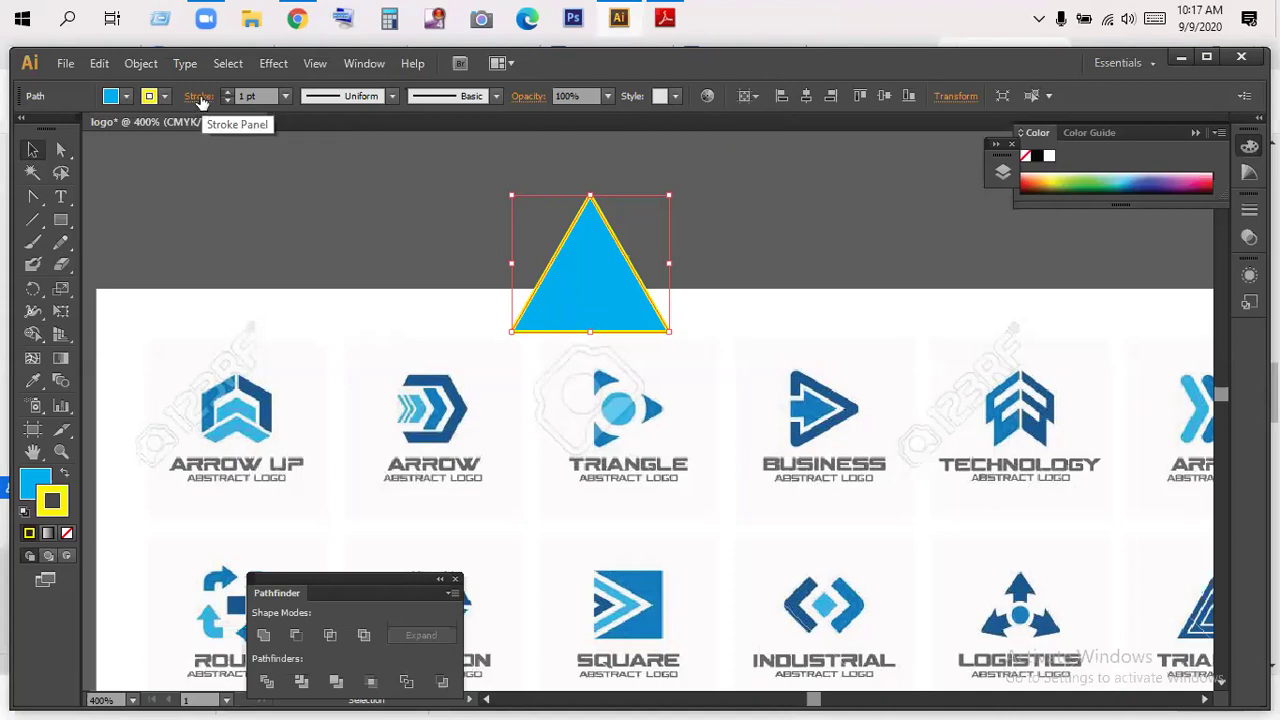
- Set the triangle's stroke to none
left_click(164, 96)
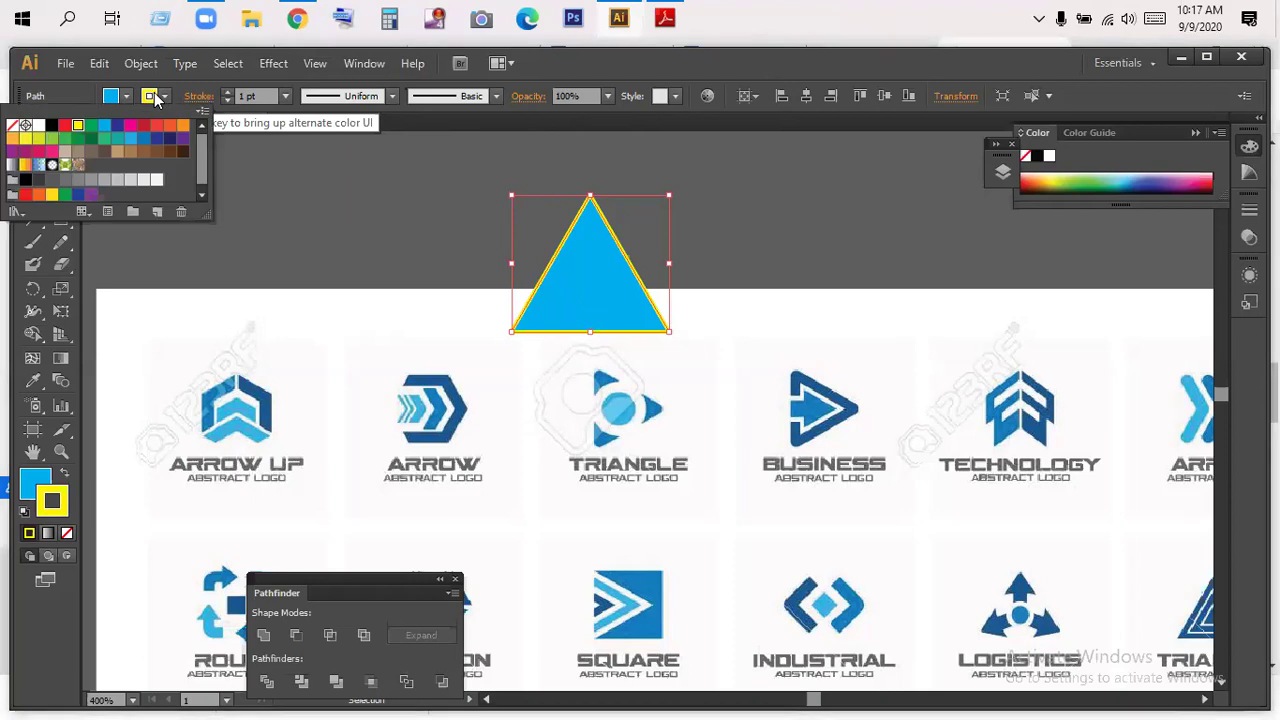
left_click(14, 130)
left_click(257, 243)
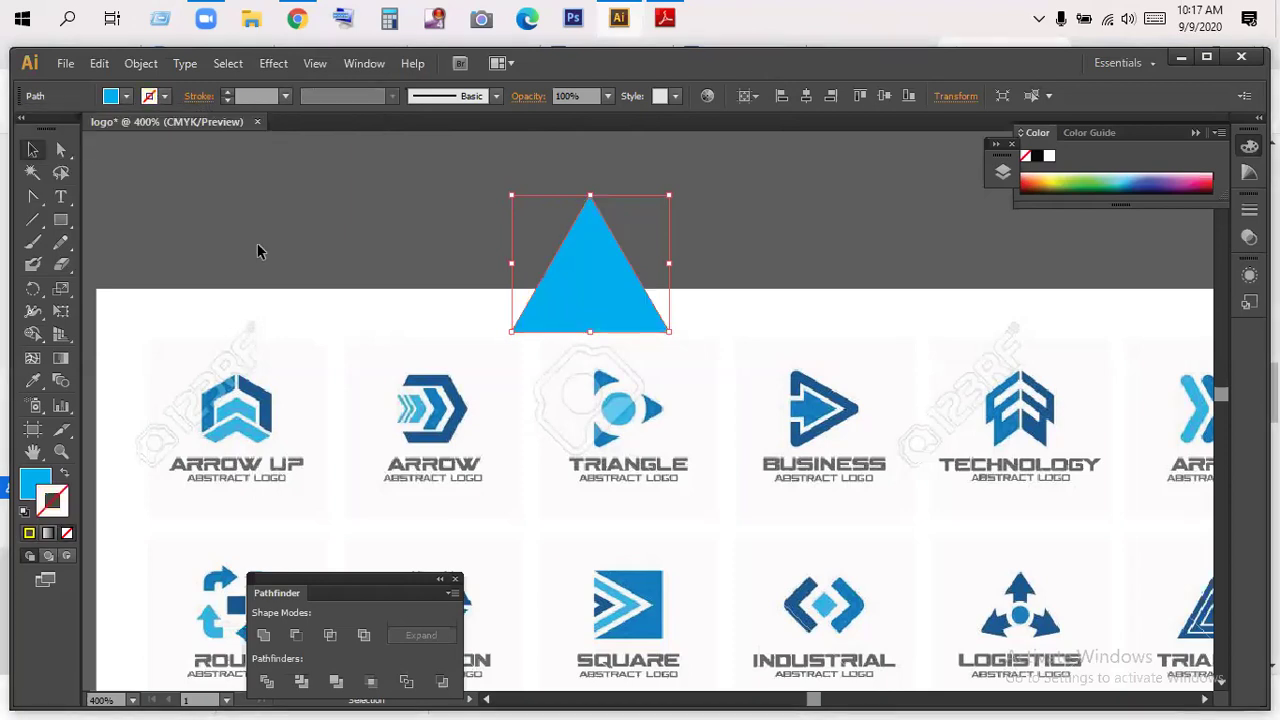
- Move the triangle with the Selection tool so it sits centred above the Triangle logo, and deselect it
left_click(30, 155)
left_click_drag(603, 289, 706, 300)
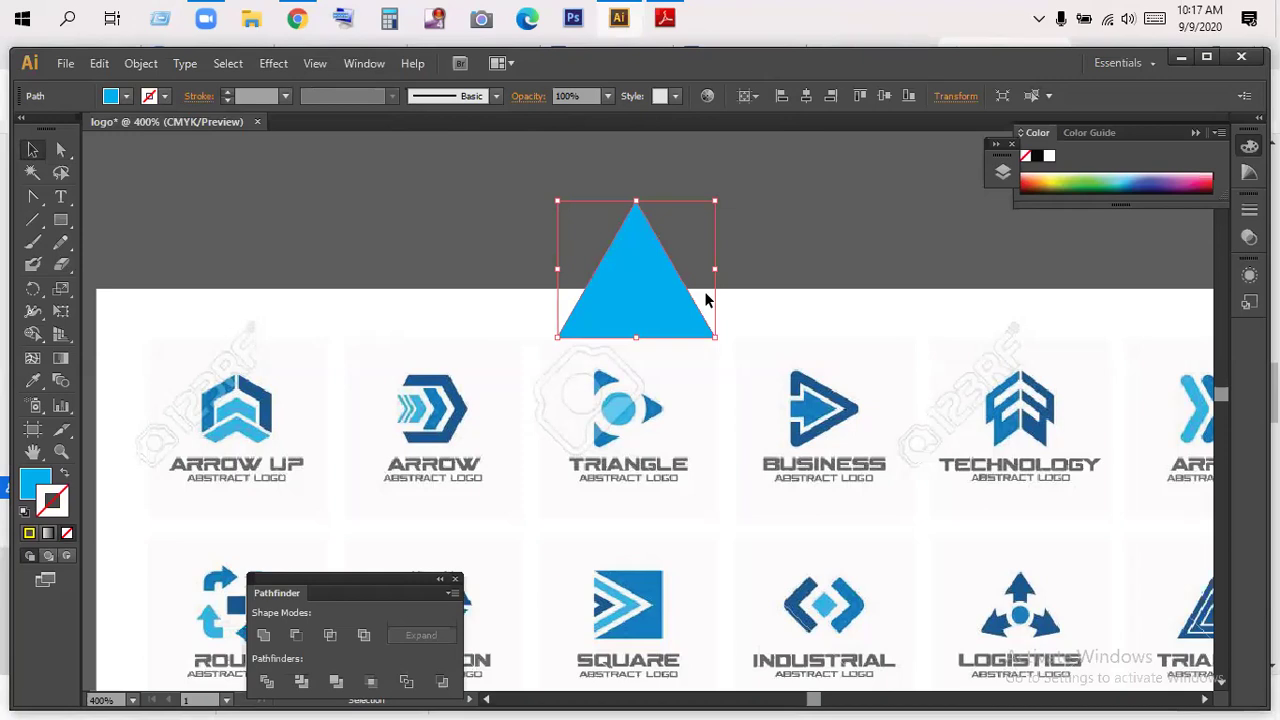
left_click(791, 226)
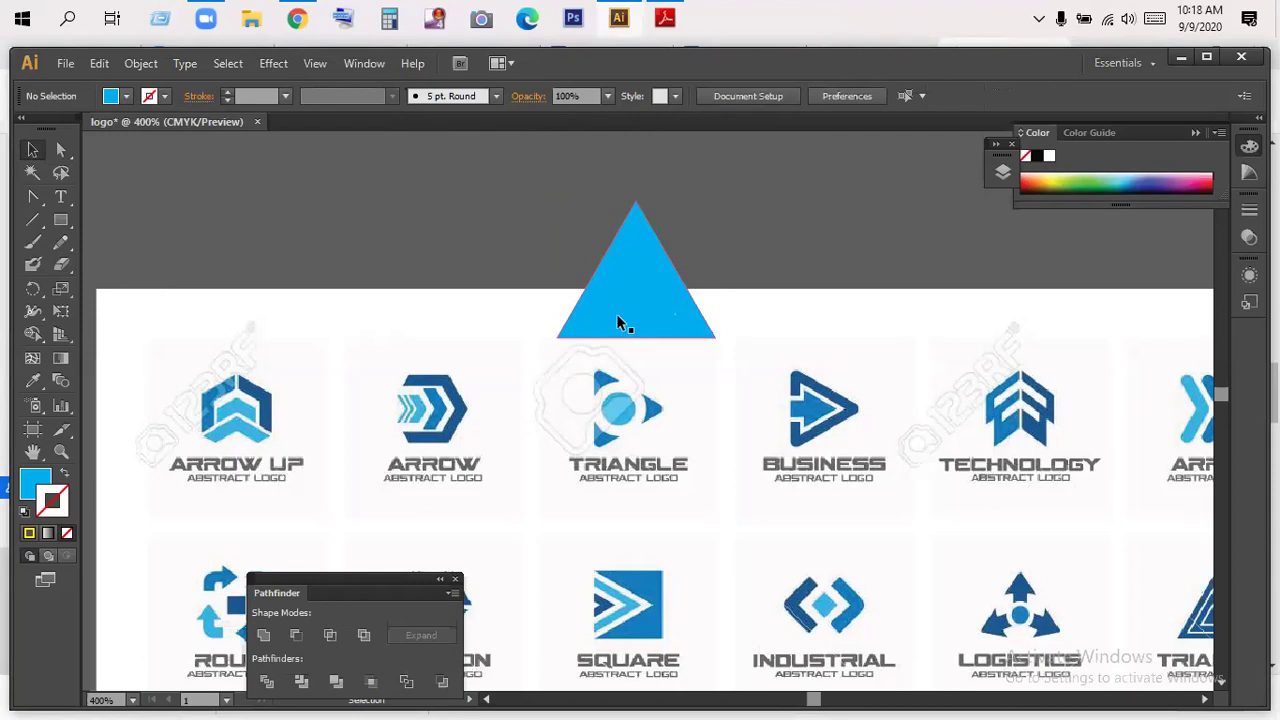
left_click(628, 282)
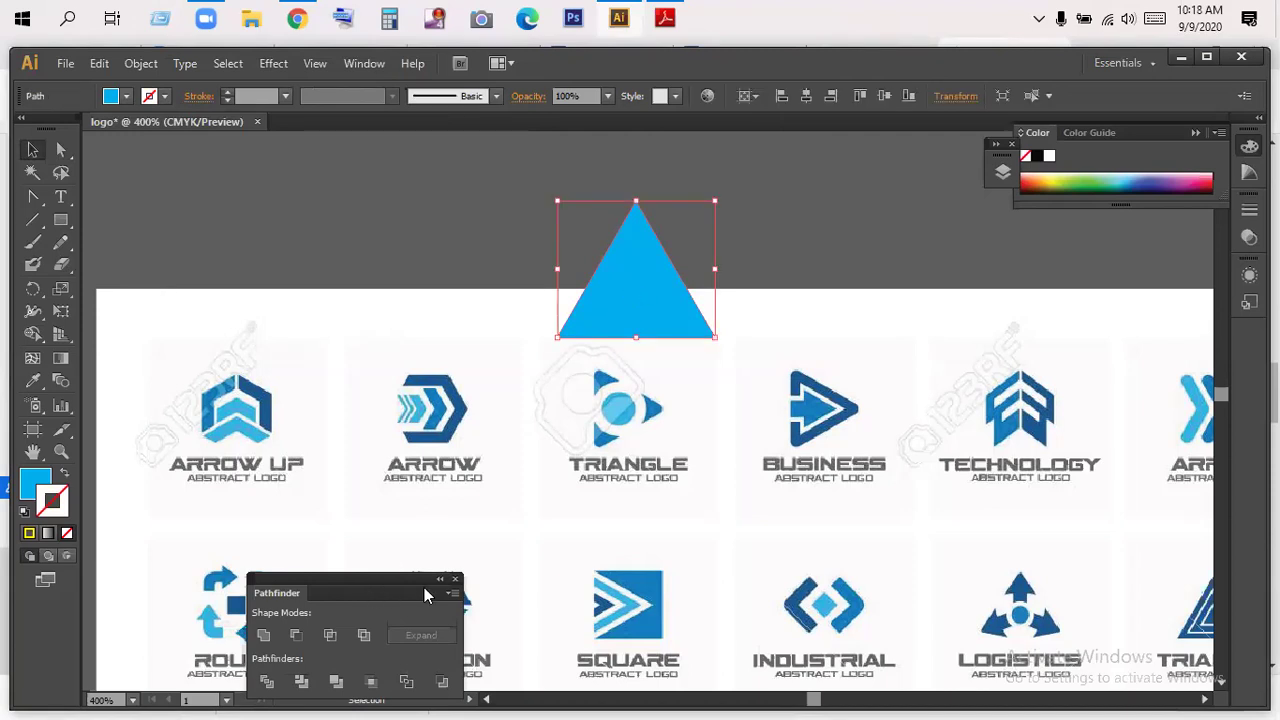
left_click(783, 302)
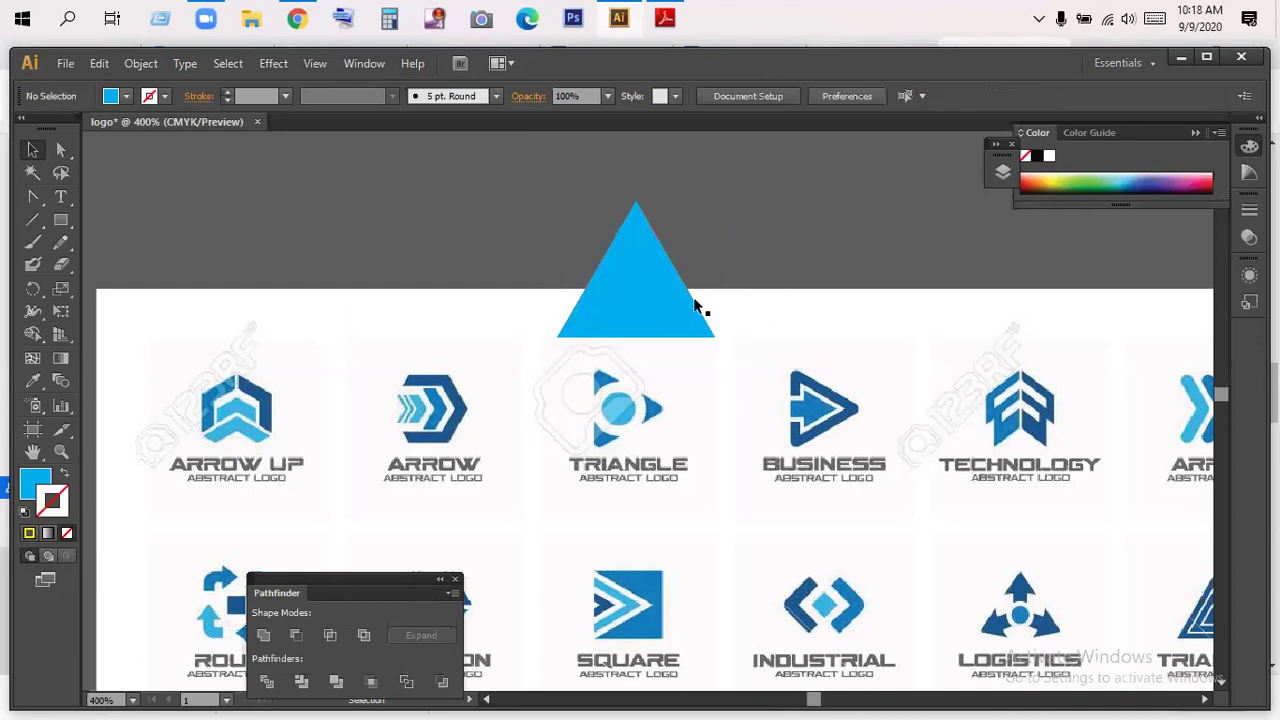
left_click(678, 291)
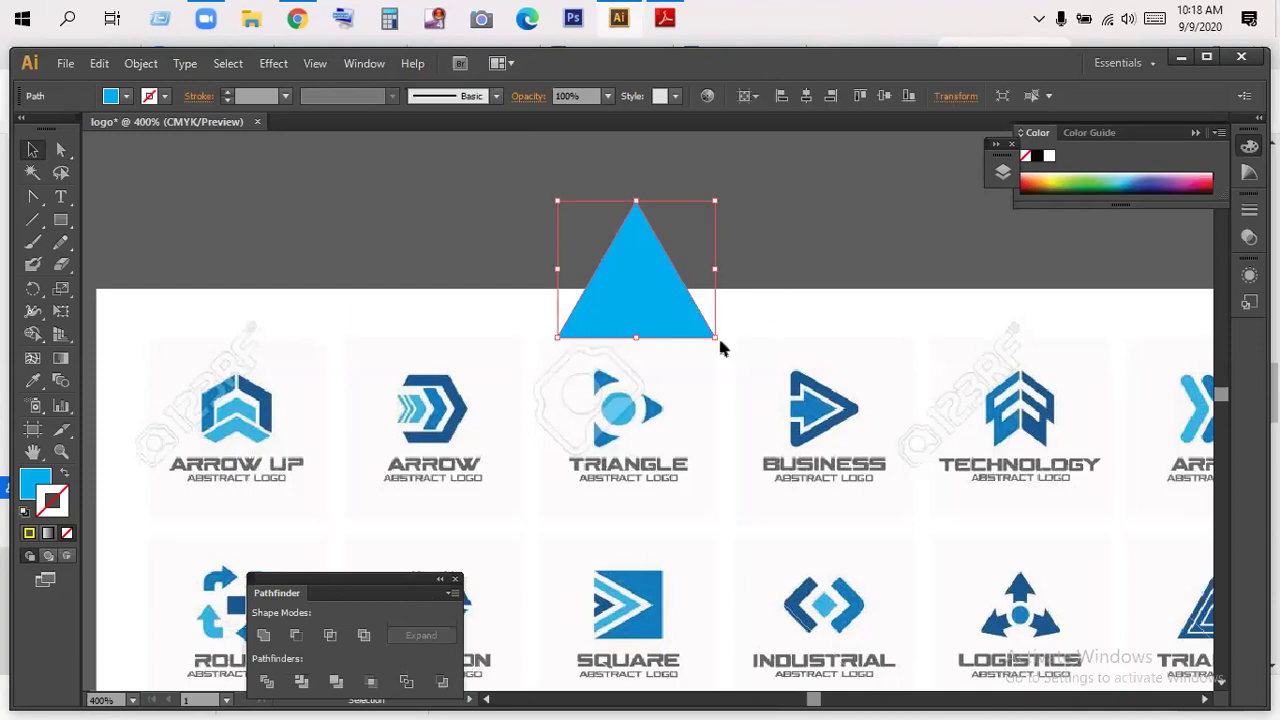
left_click_drag(724, 339, 733, 285)
left_click(730, 230)
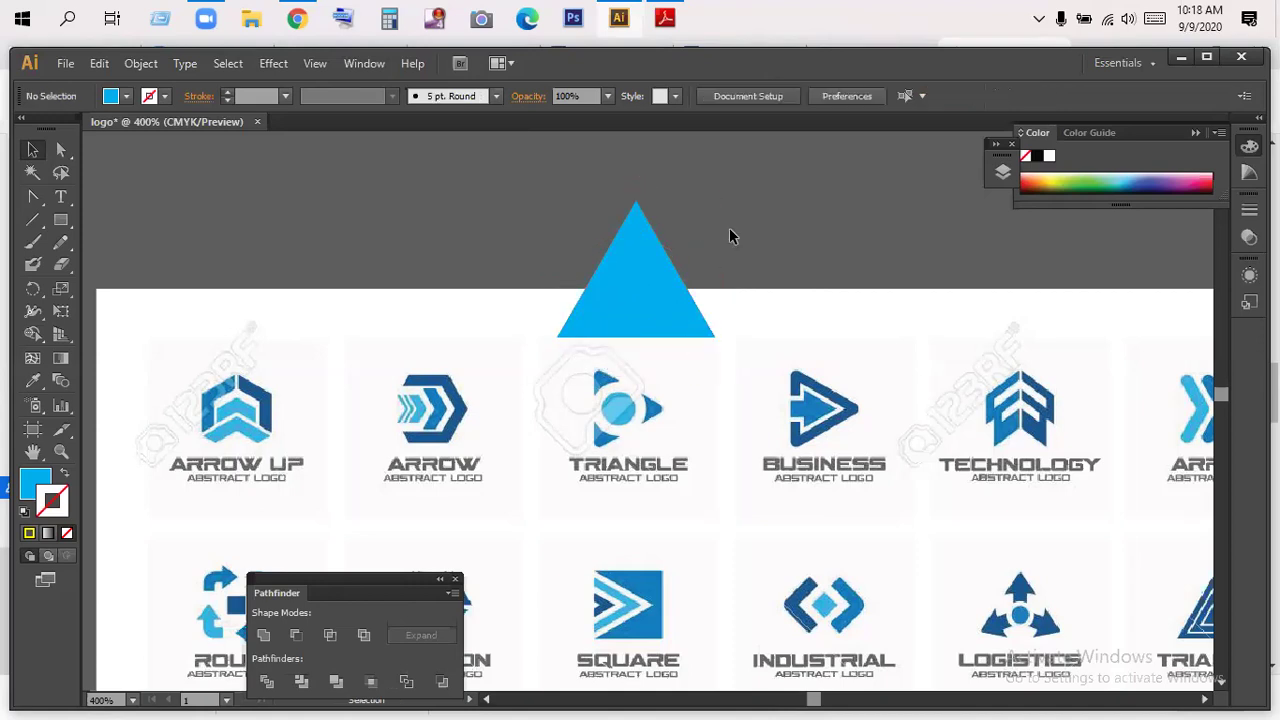
left_click(629, 285)
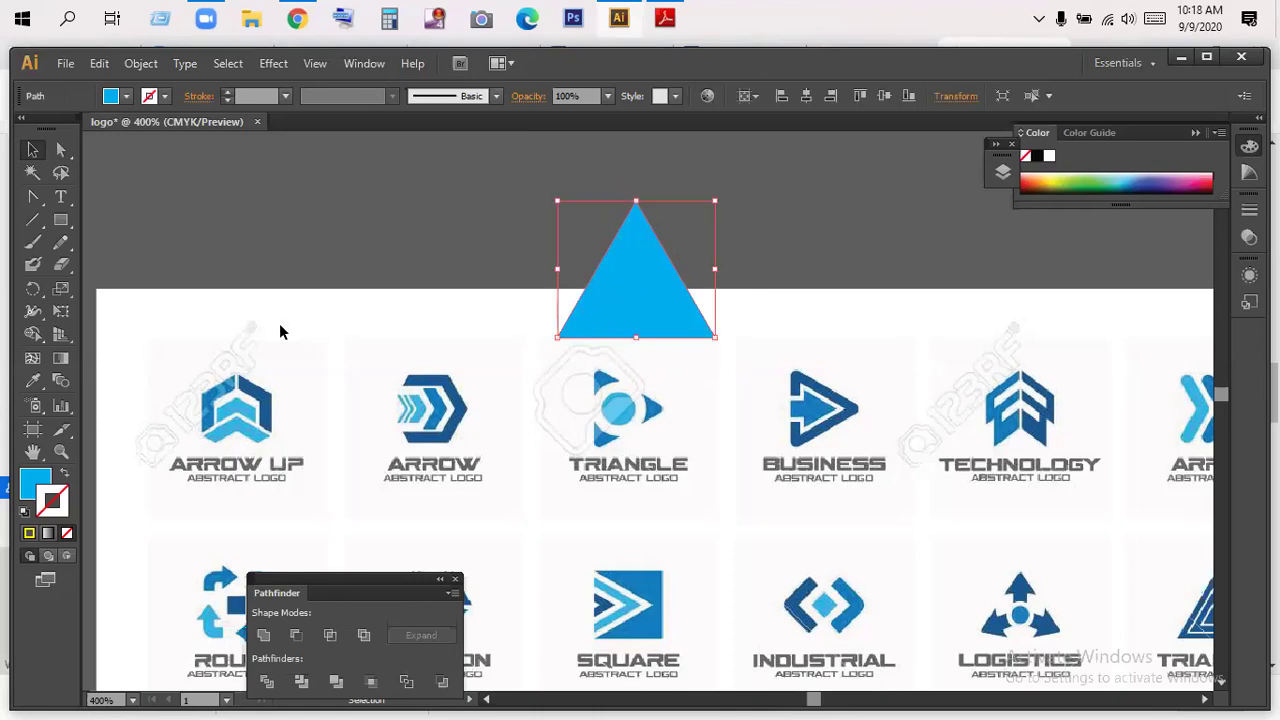
left_click(756, 281)
- Activate the Ellipse tool and set the fill for new shapes to CMYK yellow
left_click_drag(60, 222, 160, 264)
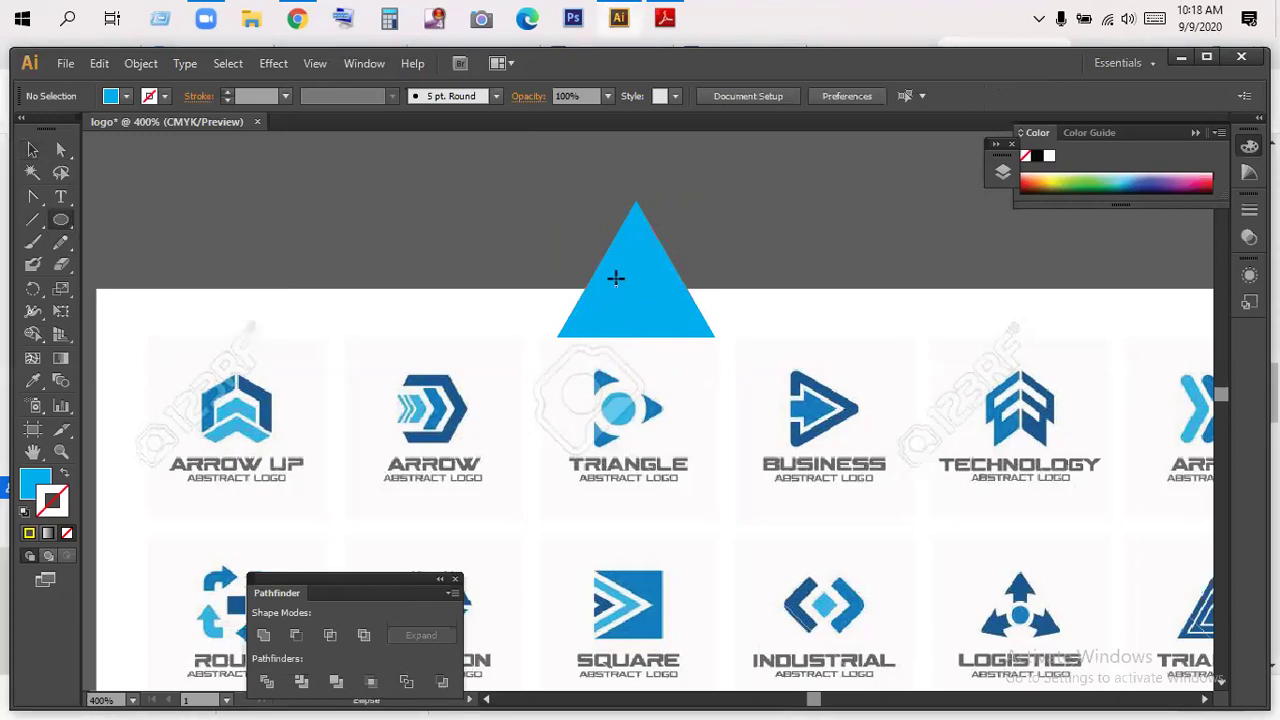
left_click(113, 100)
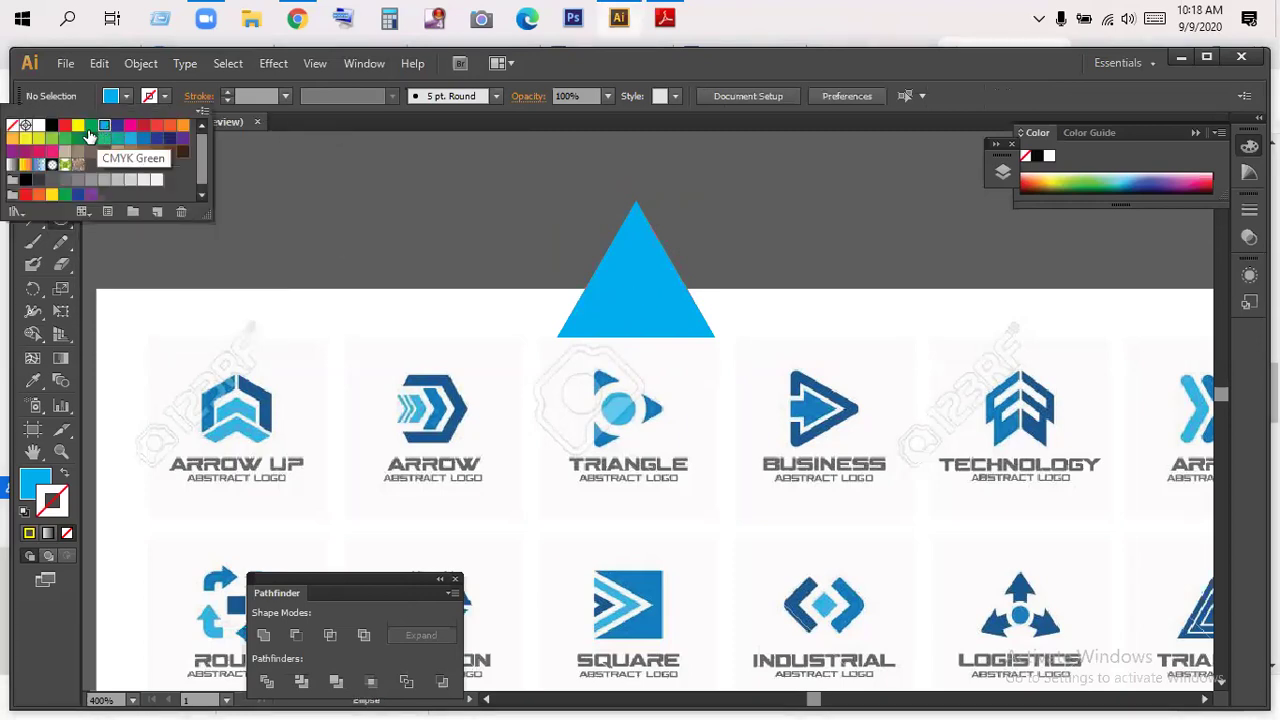
left_click(77, 125)
left_click(112, 99)
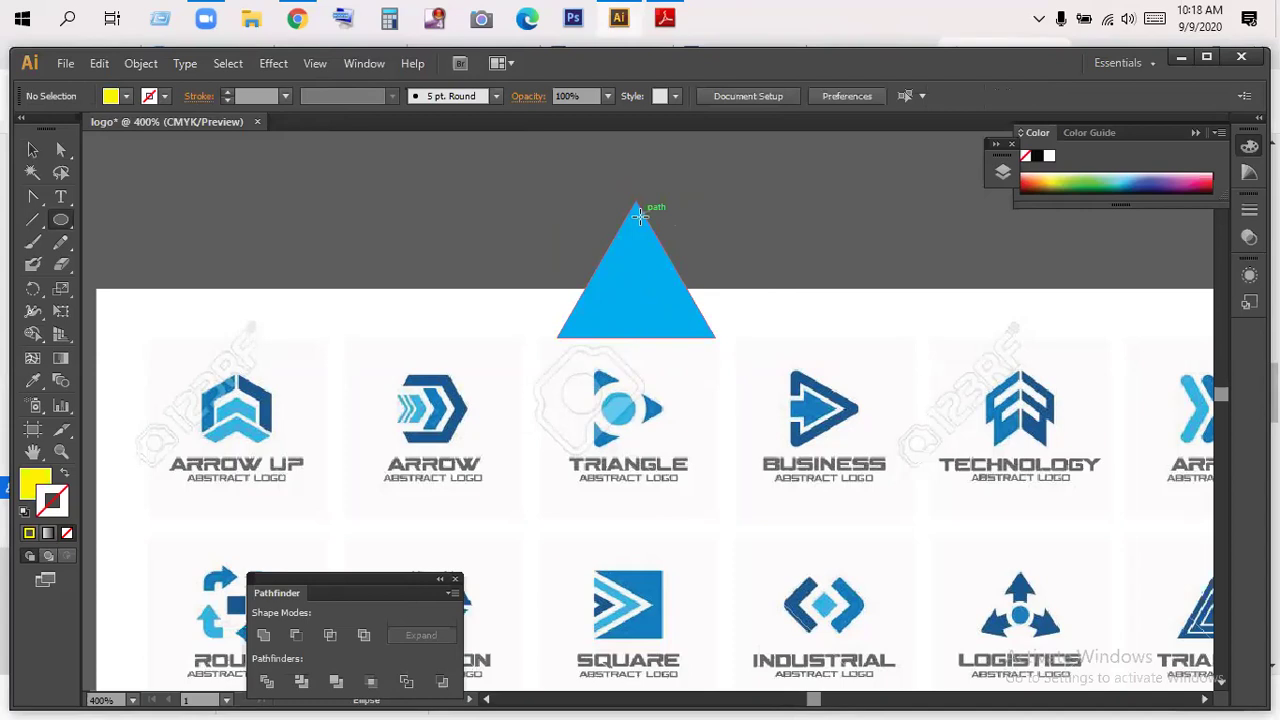
- Return to the Selection tool, leave the triangle deselected and bring up the list of layers
key("v")
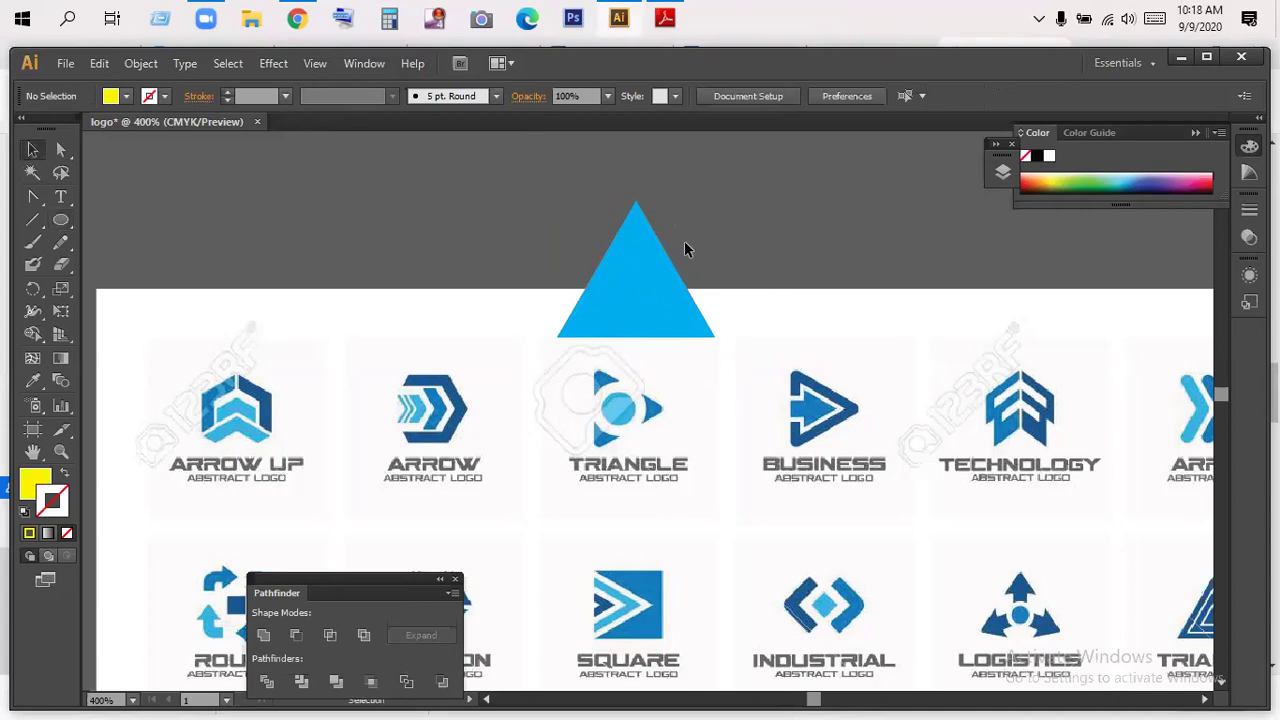
left_click(635, 273)
right_click(638, 282)
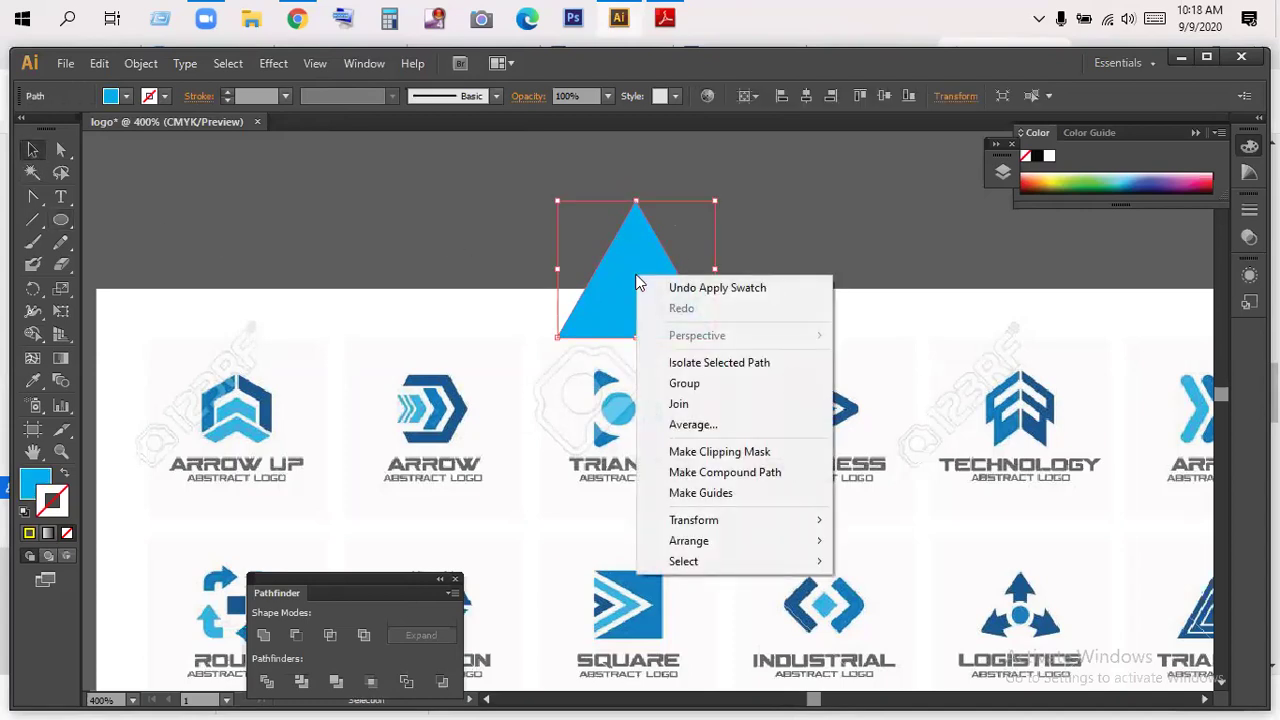
left_click(807, 202)
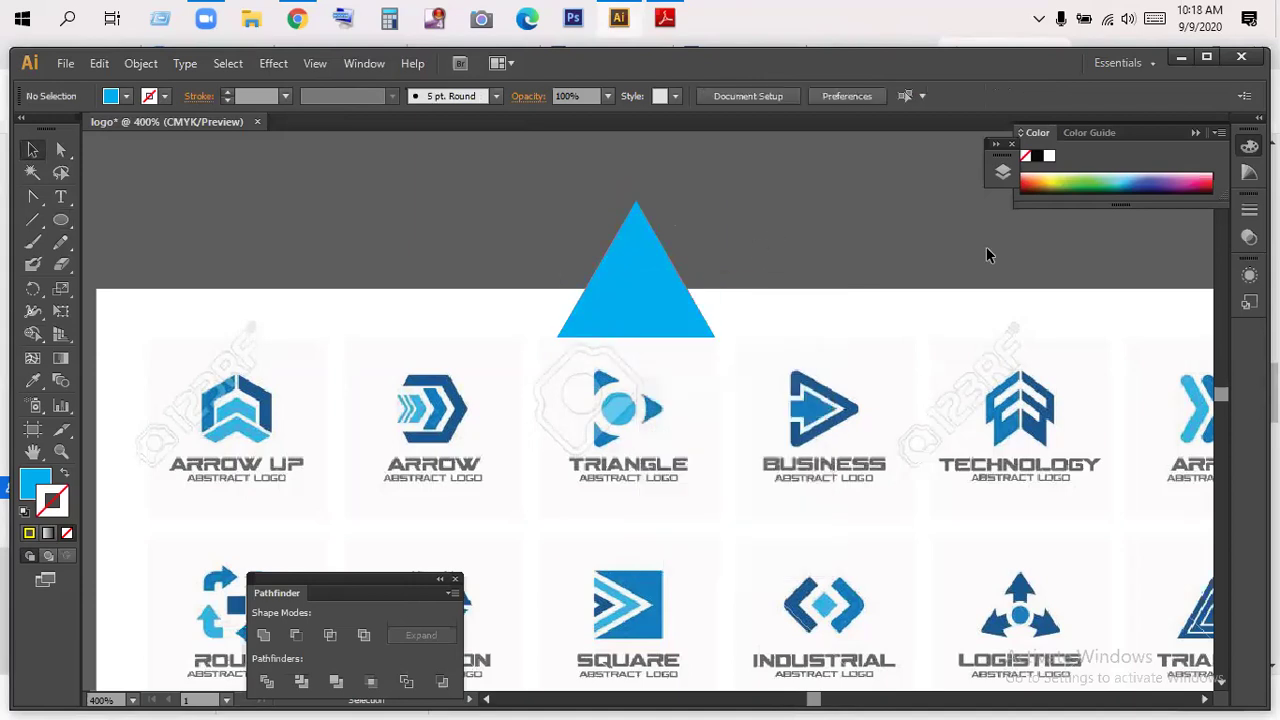
left_click(995, 148)
- Rasterize the blue triangle in CMYK at High (300 ppi) with a white background
left_click(609, 276)
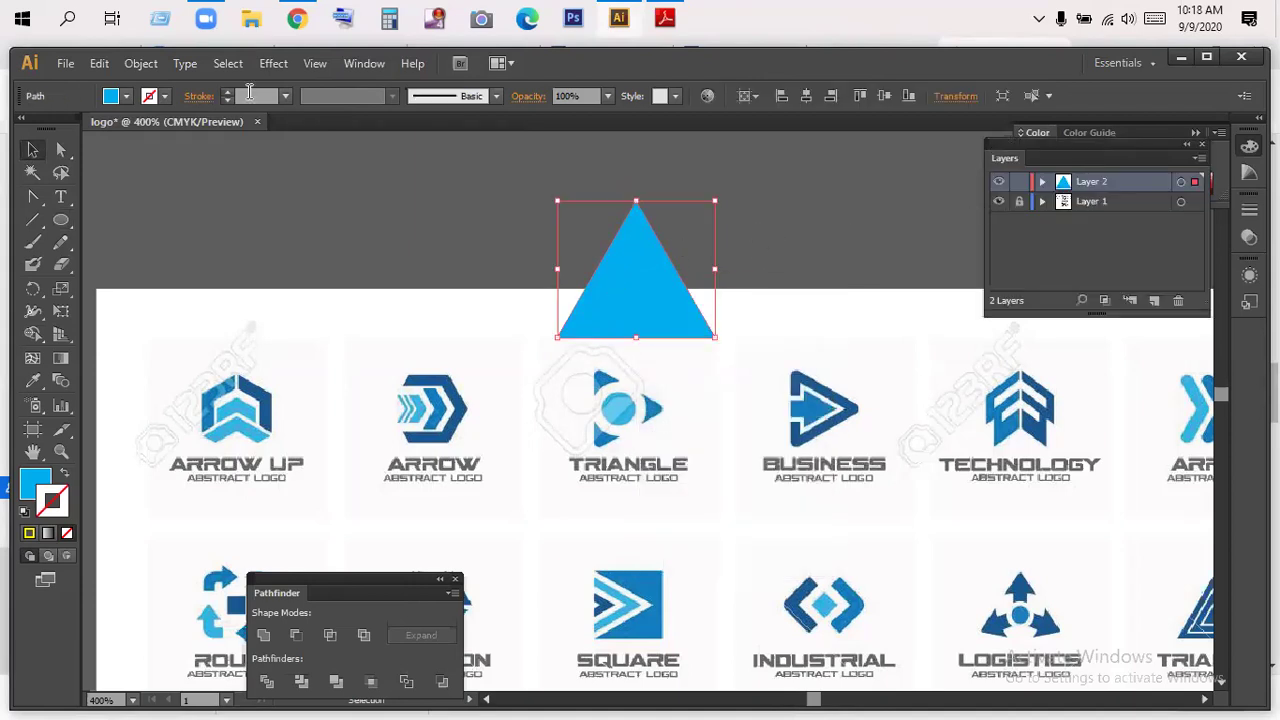
left_click(142, 64)
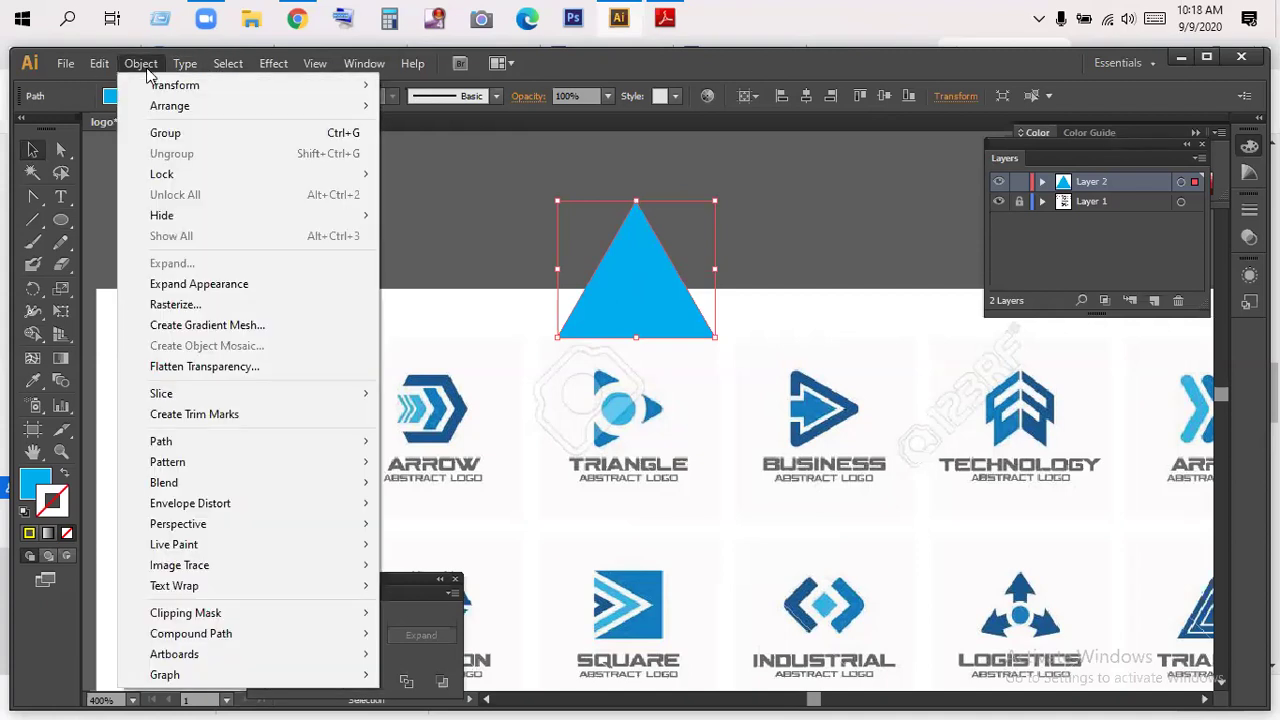
left_click(326, 305)
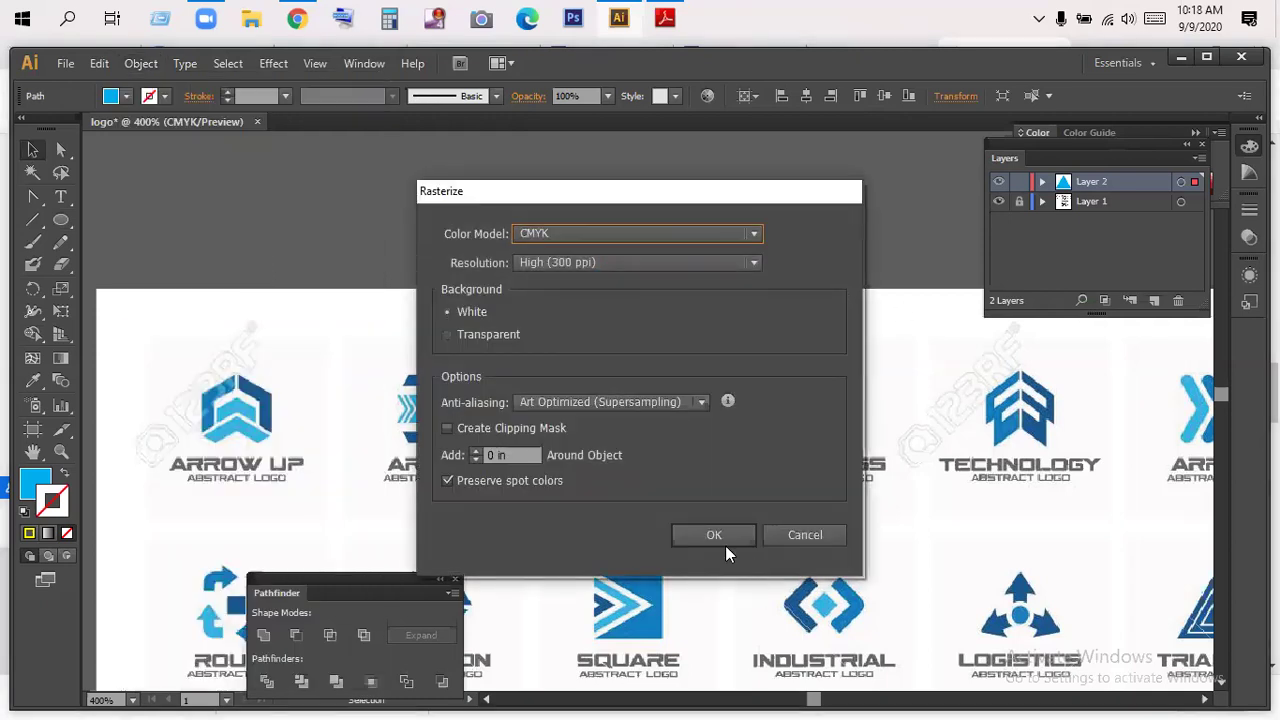
left_click(713, 536)
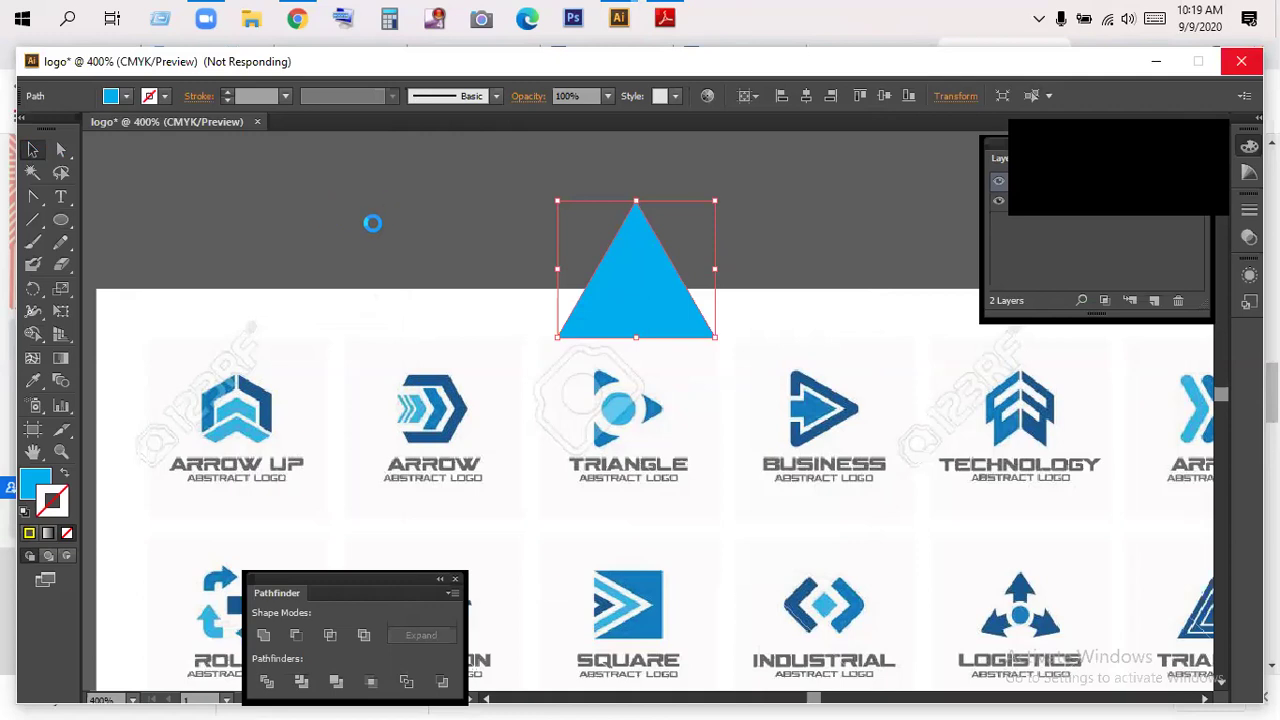
- Move the rasterized triangle image along the artboard's upper edge and deselect it
left_click(373, 232)
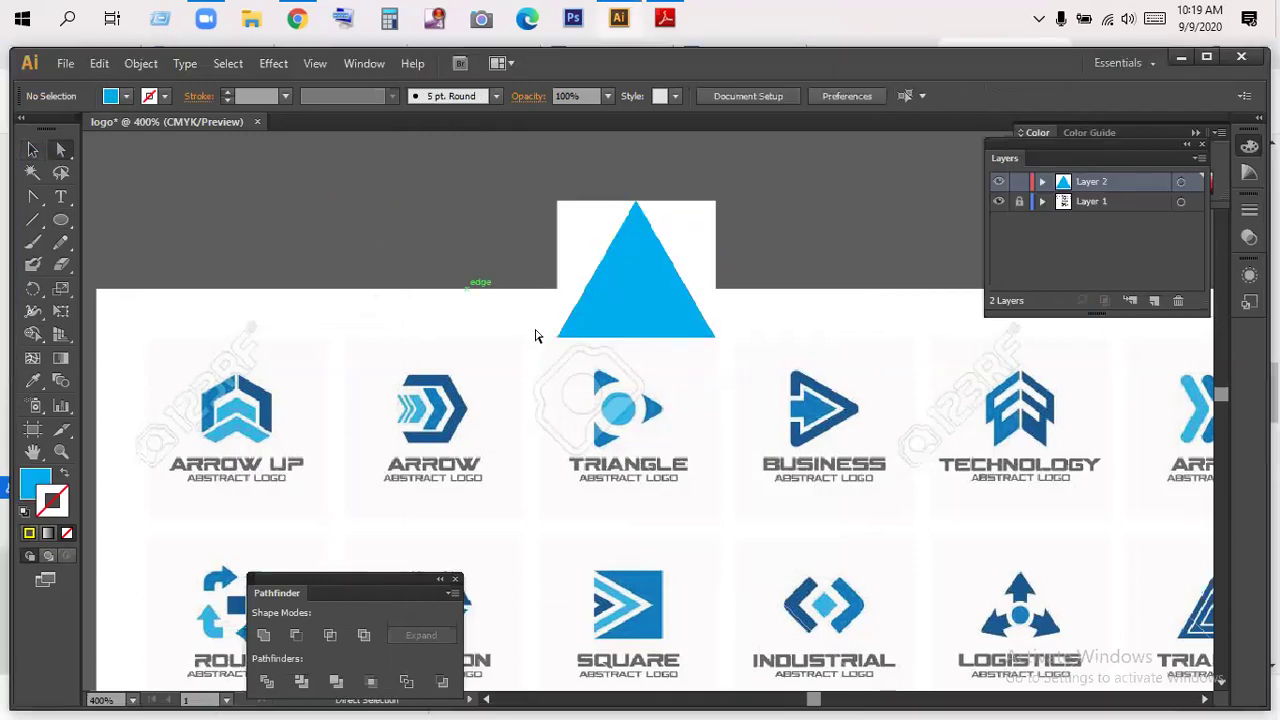
right_click(611, 295)
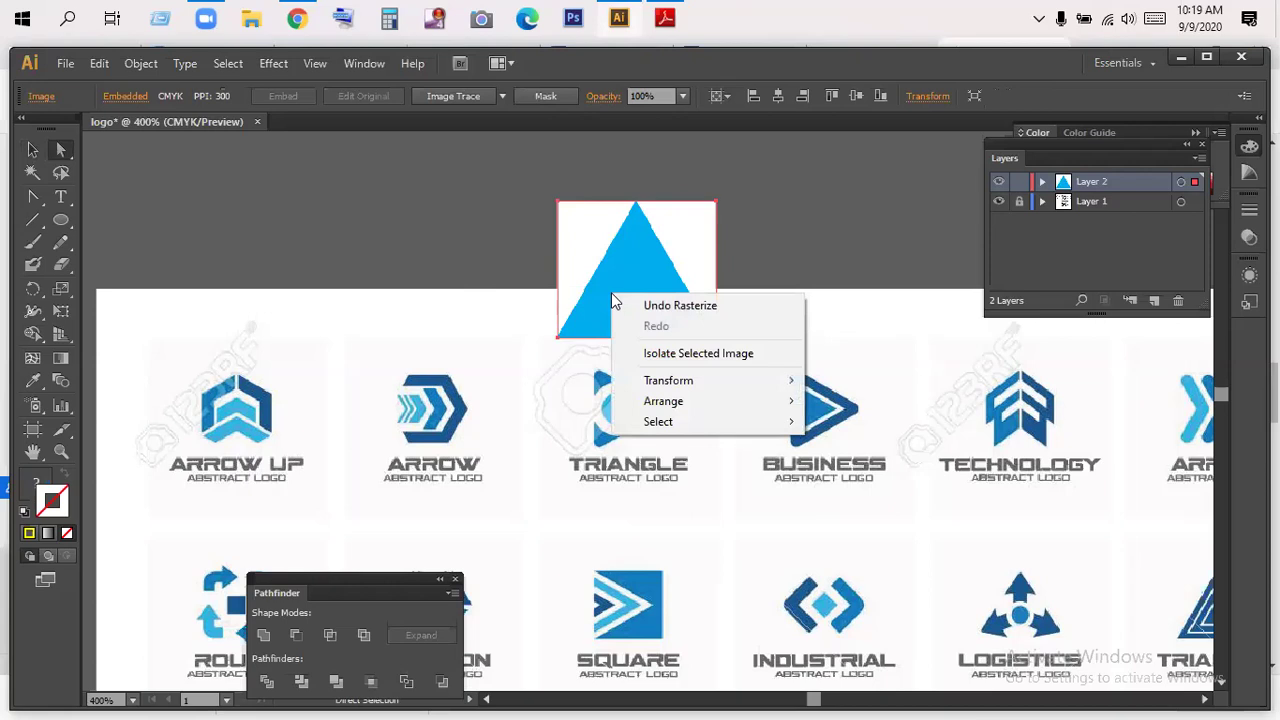
left_click(373, 272)
left_click_drag(629, 300, 429, 281)
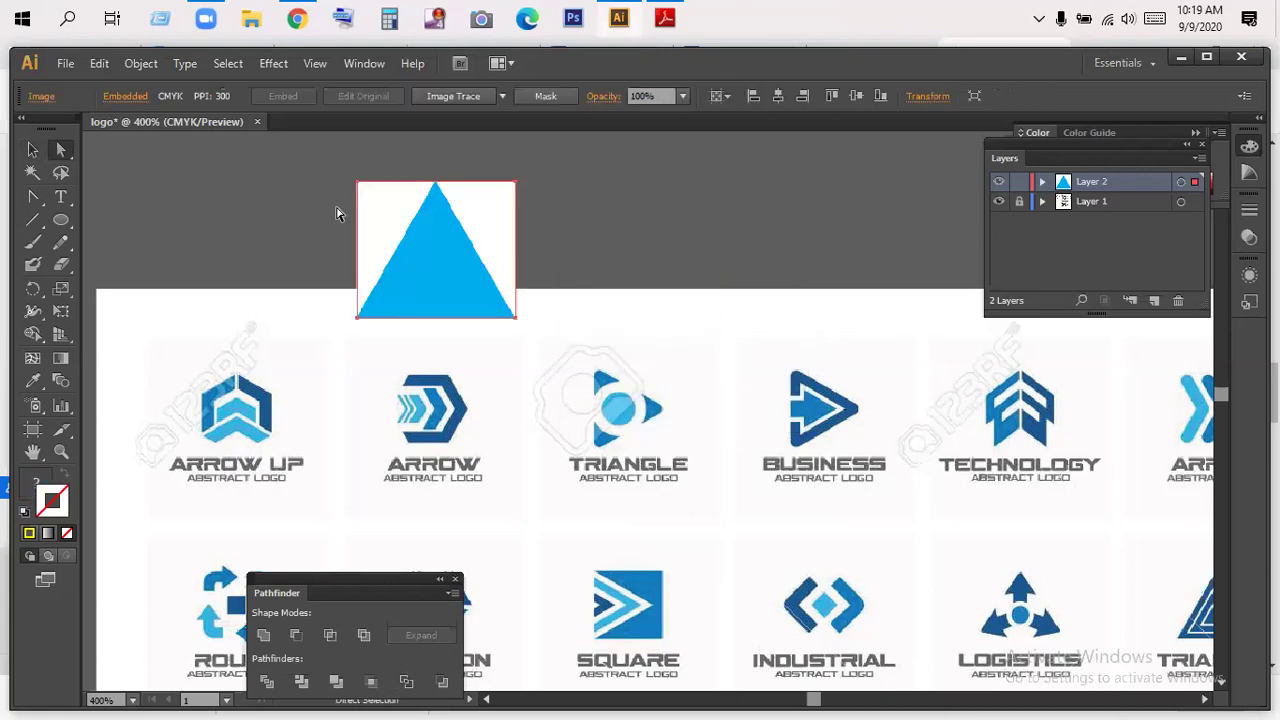
left_click(141, 64)
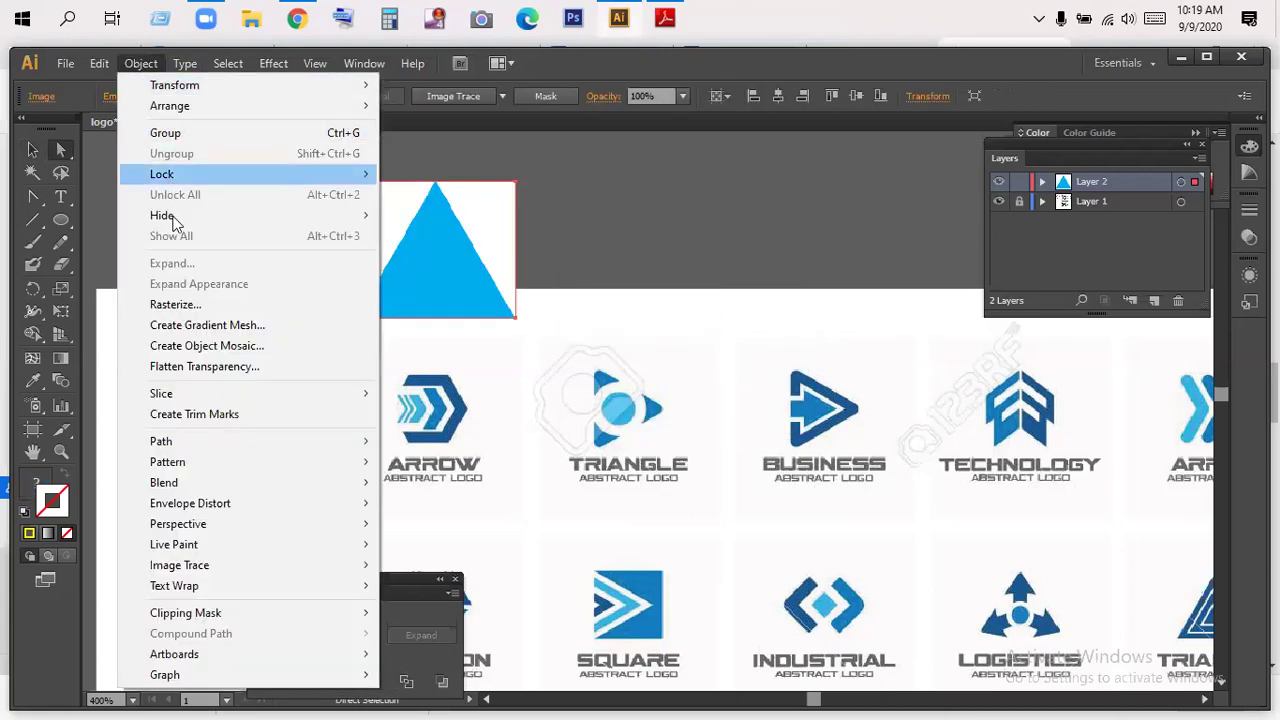
left_click(720, 283)
key("ctrl+z")
left_click(238, 183)
left_click(61, 220)
left_click_drag(61, 220, 152, 311)
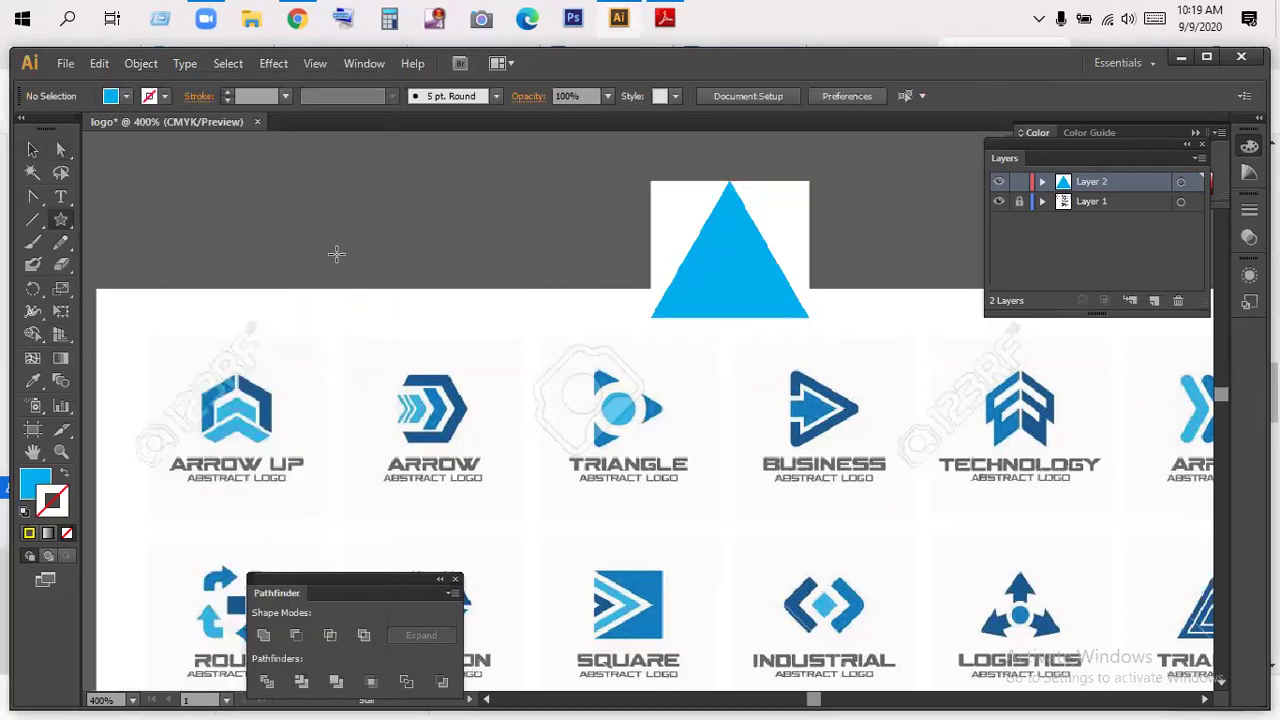
left_click(533, 310)
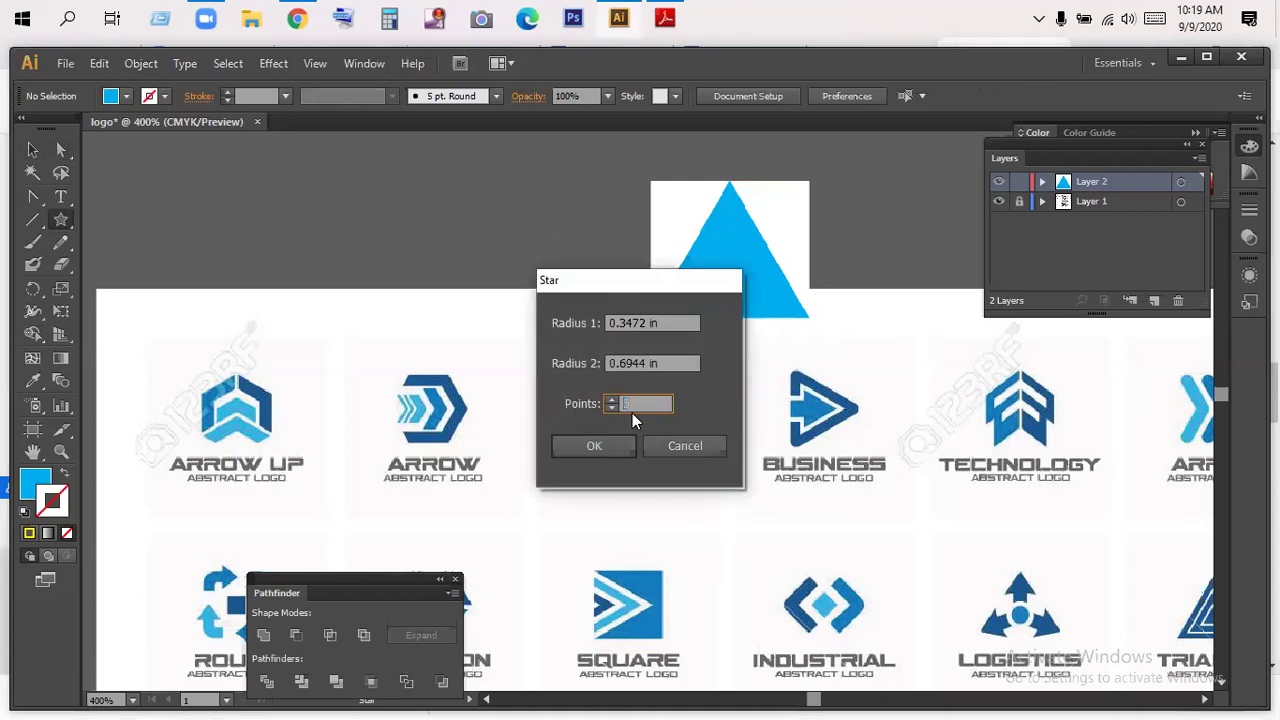
type("3")
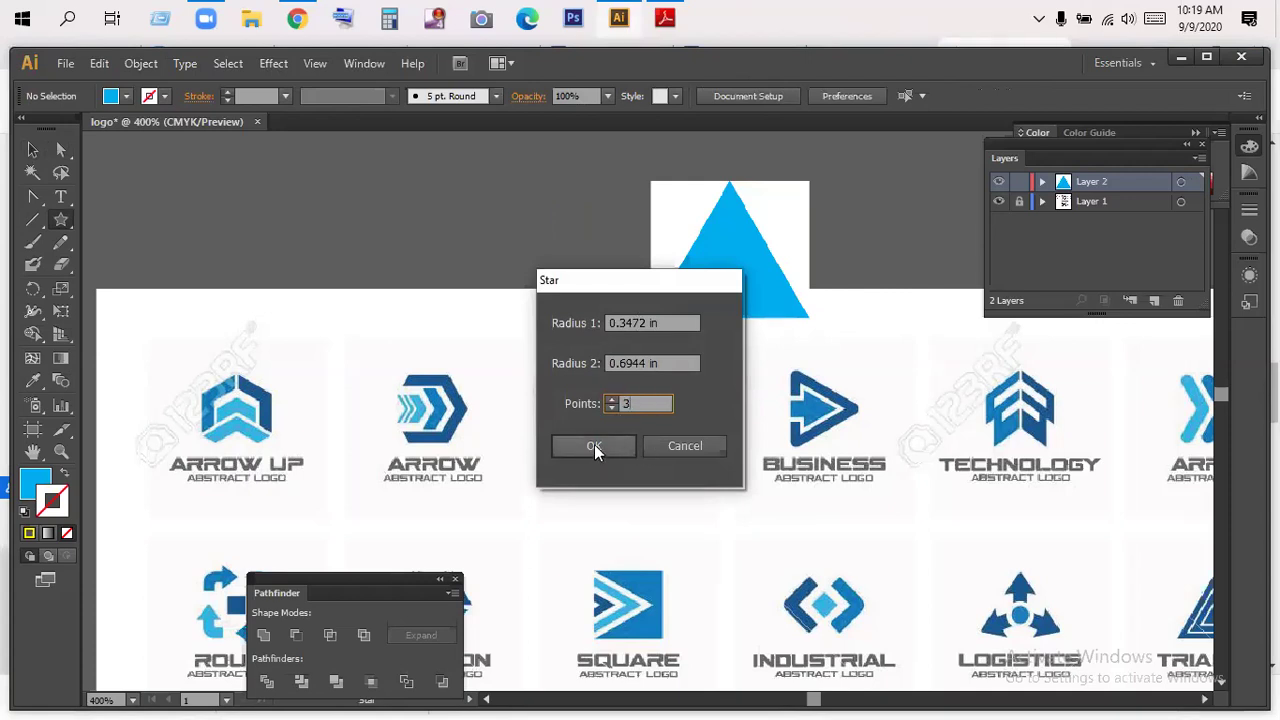
left_click(688, 446)
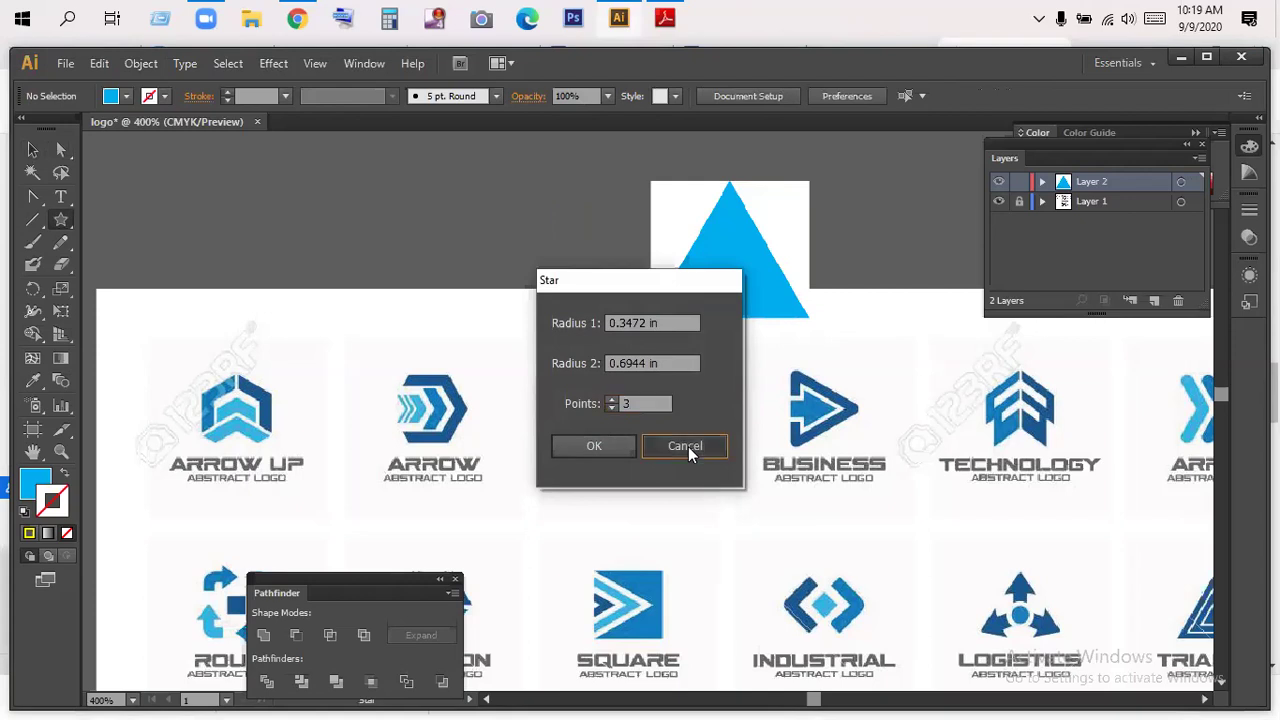
- Delete the rasterized triangle image from Layer 2
left_click(32, 149)
left_click_drag(755, 248, 586, 264)
left_click(141, 64)
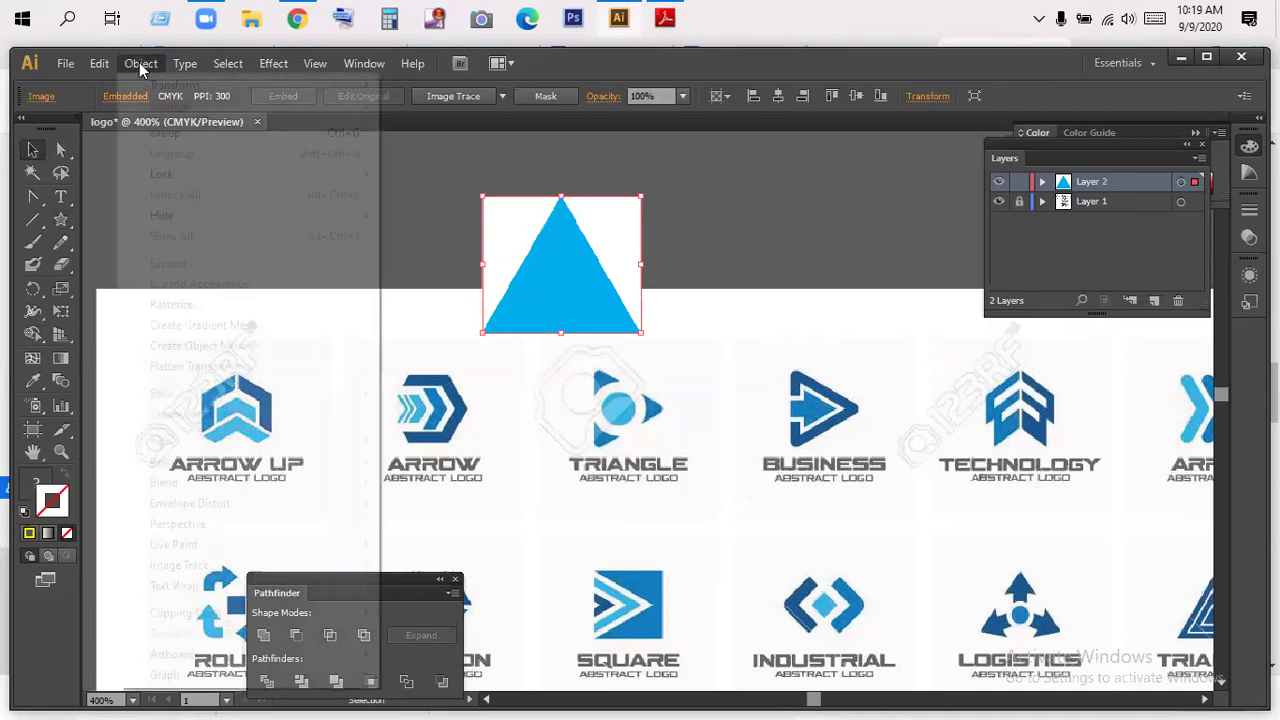
mouse_move(214, 568)
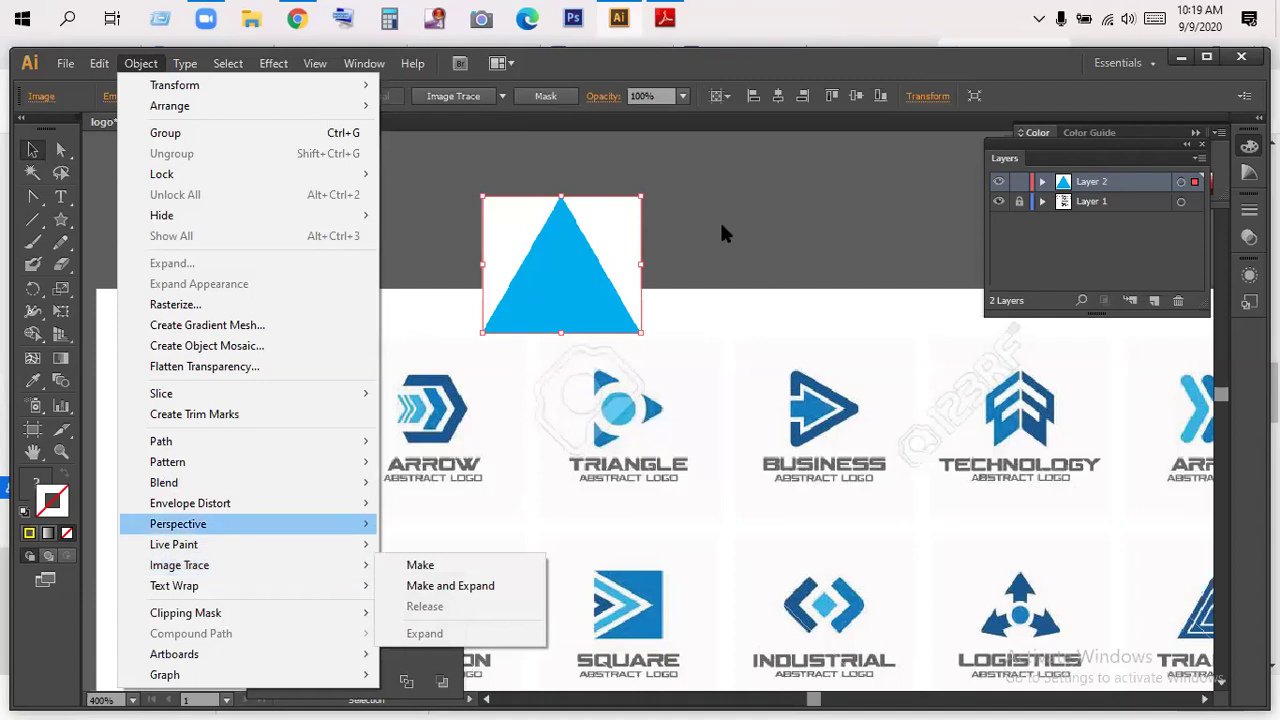
left_click(611, 249)
key("Delete")
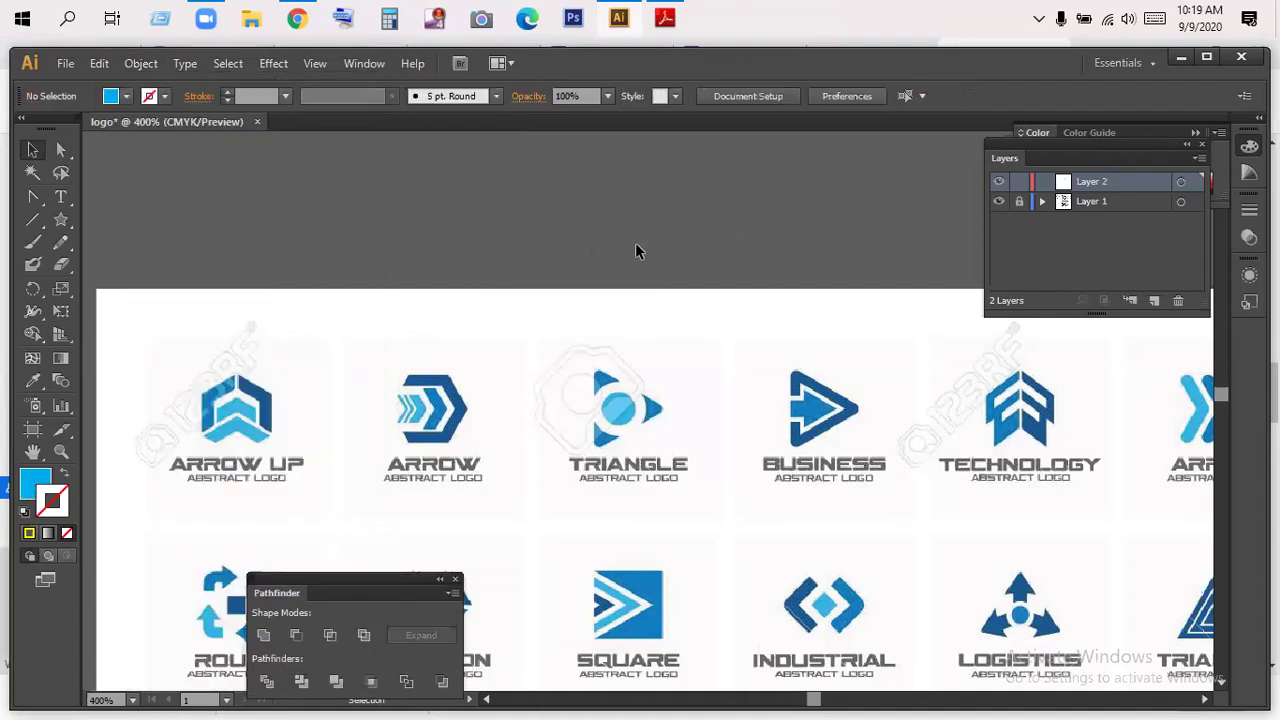
- Draw a new blue triangle with the Polygon tool and move it across the artboard's upper edge, between the Arrow and Triangle logos
left_click(60, 219)
left_click_drag(161, 219, 156, 286)
left_click_drag(509, 257, 560, 290)
key("Up")
key("Up")
key("Up")
key("Up")
key("Up")
key("Up")
key("Up")
key("Up")
key("Up")
key("Up")
key("Up")
key("Up")
key("Down")
key("Down")
key("Down")
key("Down")
key("Down")
key("Down")
key("Down")
key("Down")
key("Down")
key("Down")
key("Down")
key("Down")
key("v")
left_click_drag(481, 255, 494, 279)
- Try the Round Corners effect on the triangle with its apex anchor selected, previewing radii of 6.25 in and 4.25 in
left_click(61, 149)
left_click(512, 206)
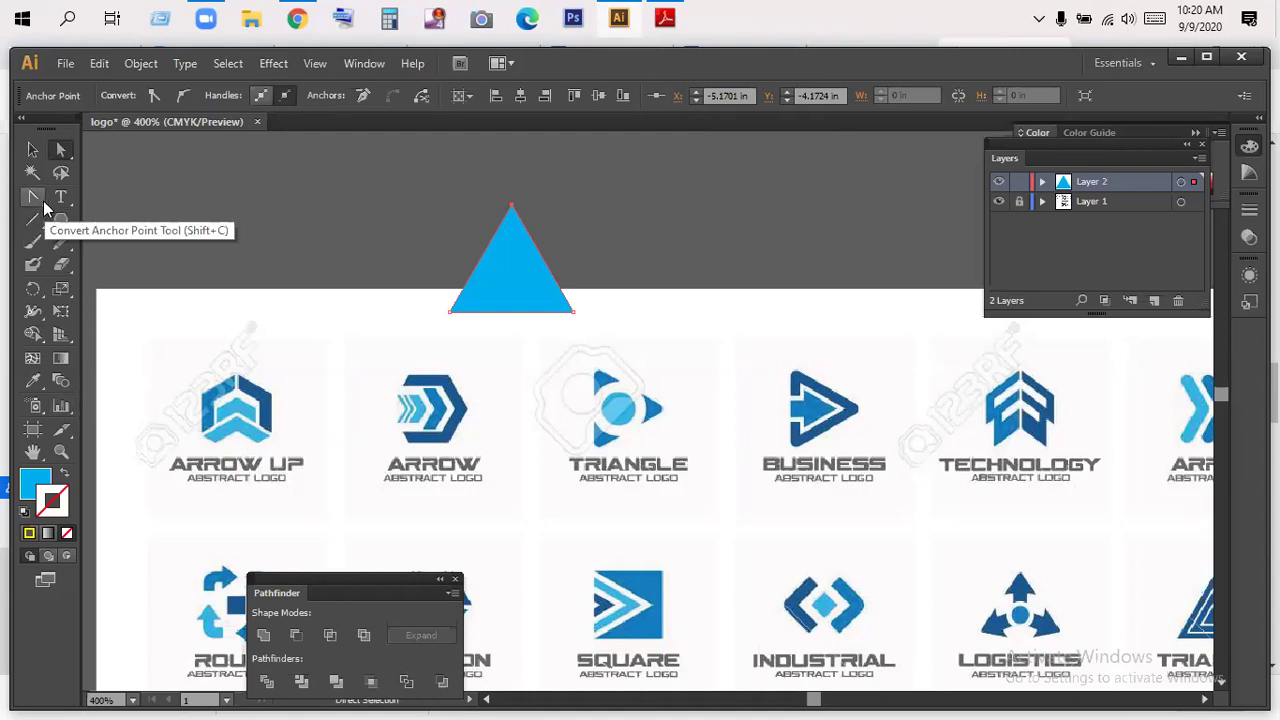
left_click(273, 65)
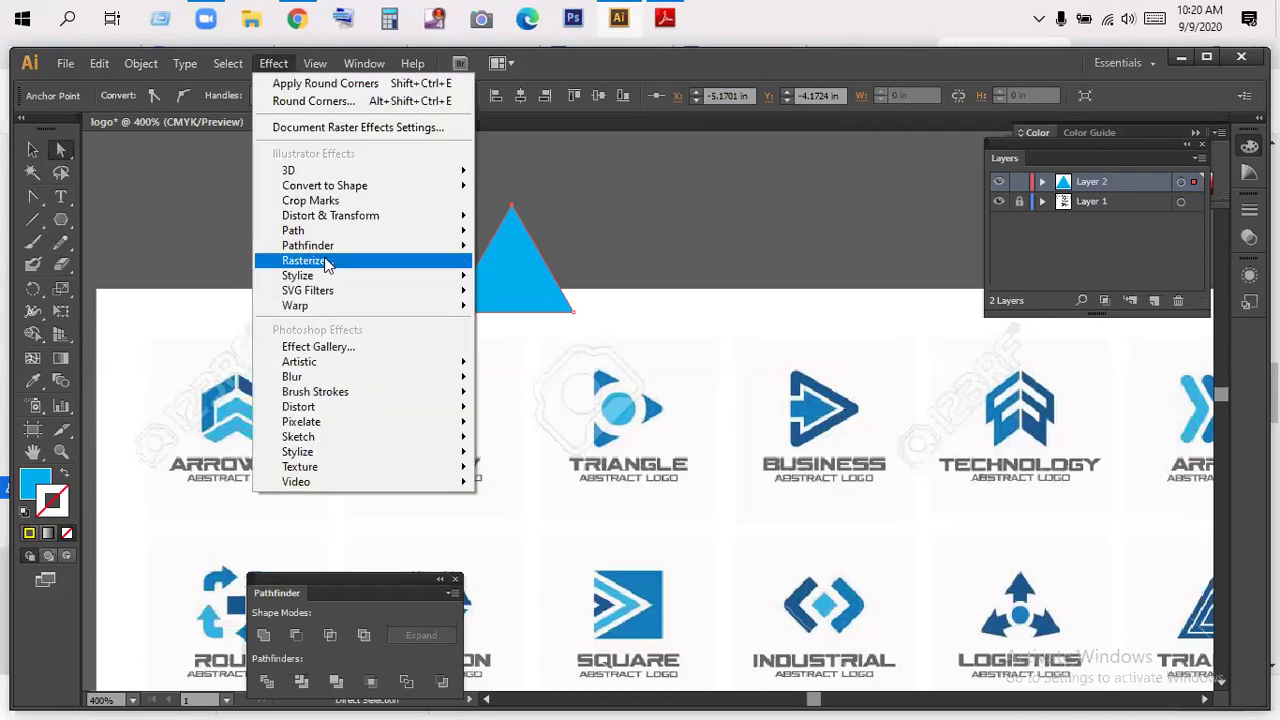
mouse_move(355, 276)
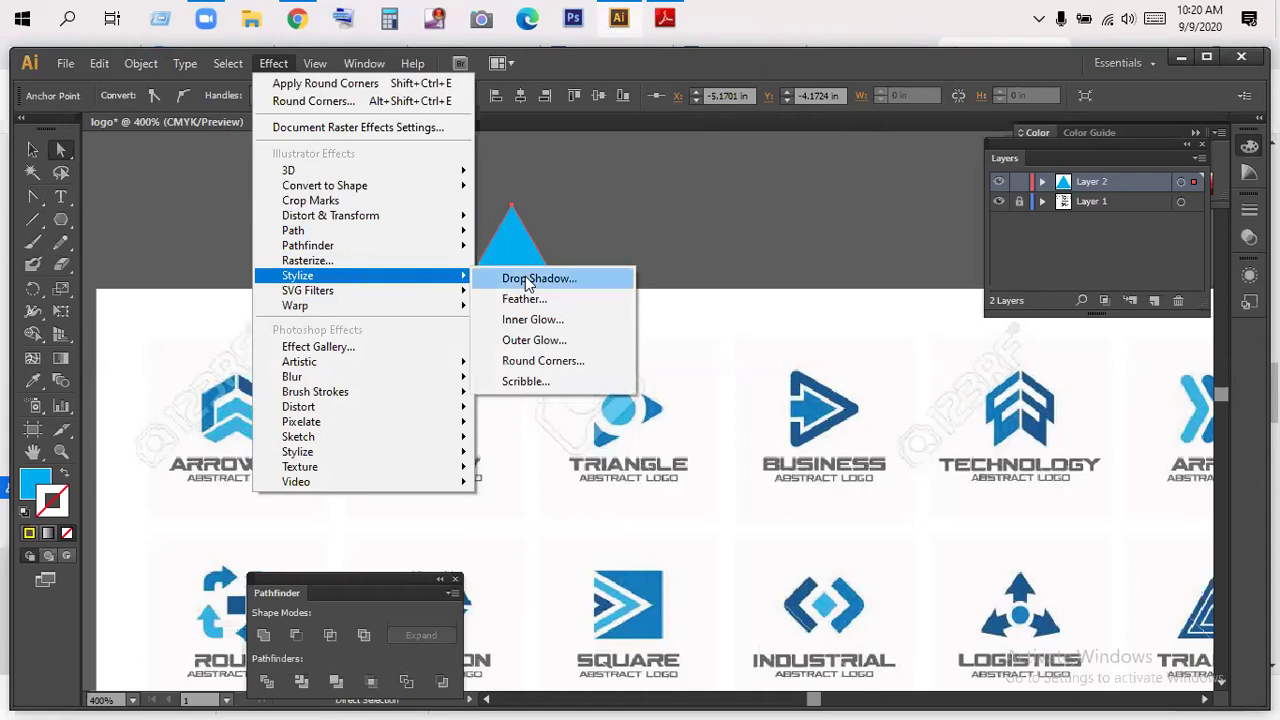
left_click(545, 361)
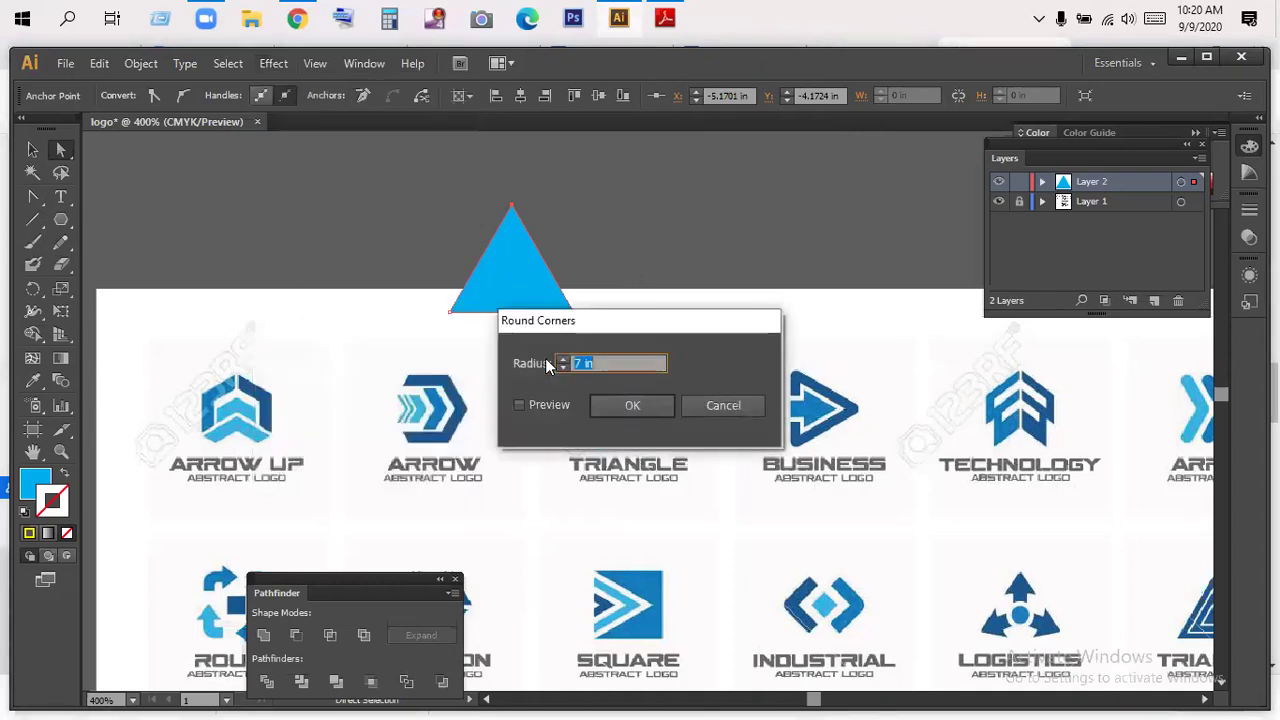
left_click(519, 404)
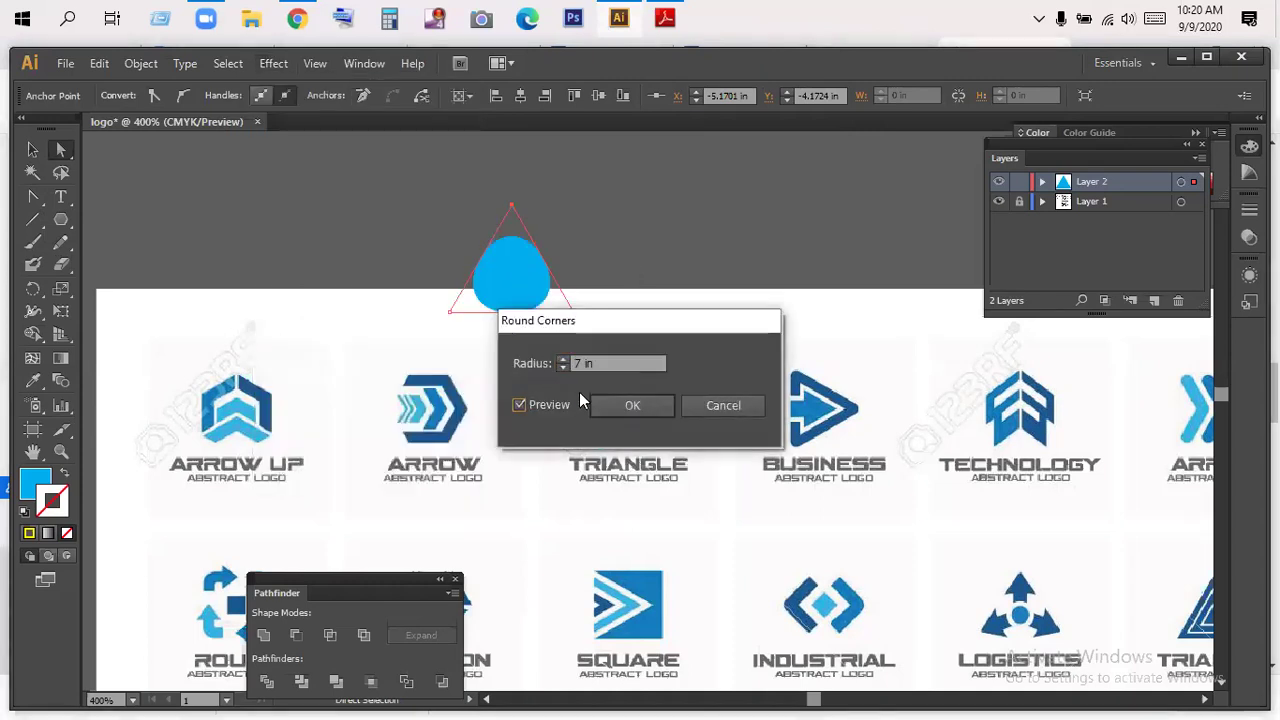
left_click(561, 368)
left_click(561, 368)
left_click(561, 368)
left_click(561, 368)
left_click(561, 368)
left_click(561, 368)
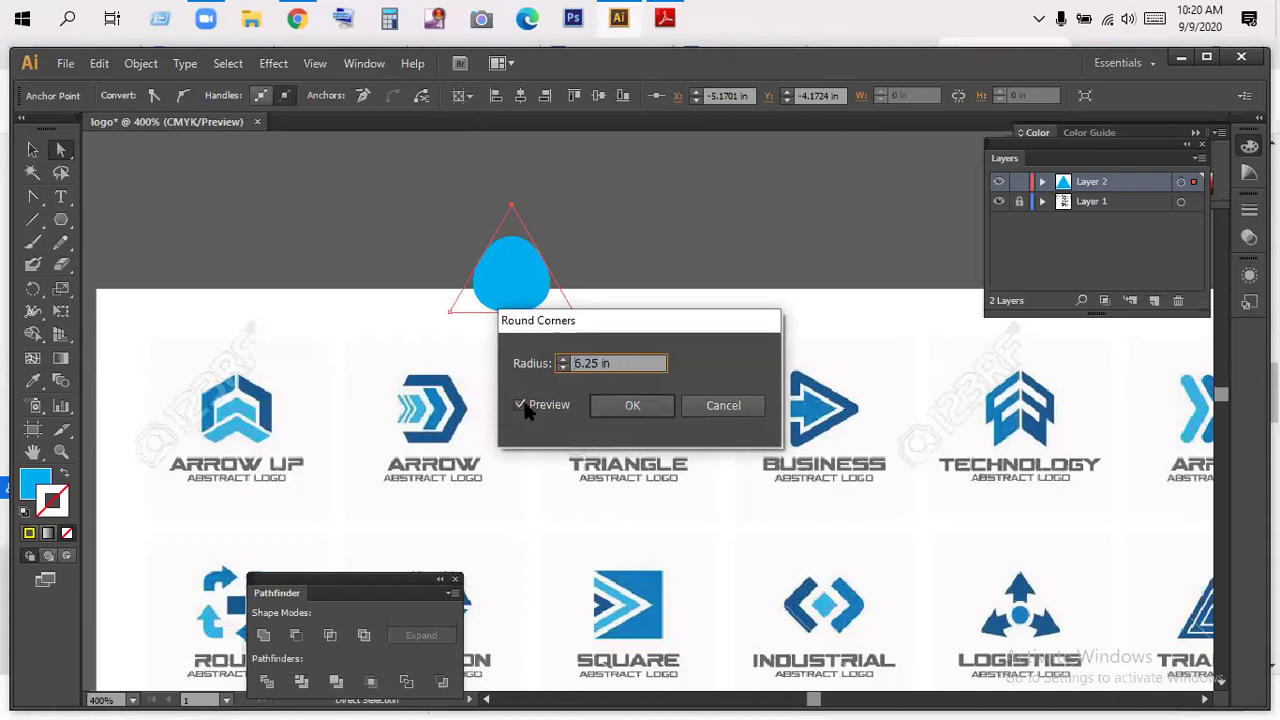
left_click(519, 404)
left_click(561, 368)
left_click(561, 368)
left_click(561, 368)
double_click(561, 368)
left_click(561, 368)
double_click(561, 368)
double_click(561, 368)
left_click(561, 368)
double_click(561, 368)
double_click(561, 368)
left_click(561, 368)
left_click(518, 405)
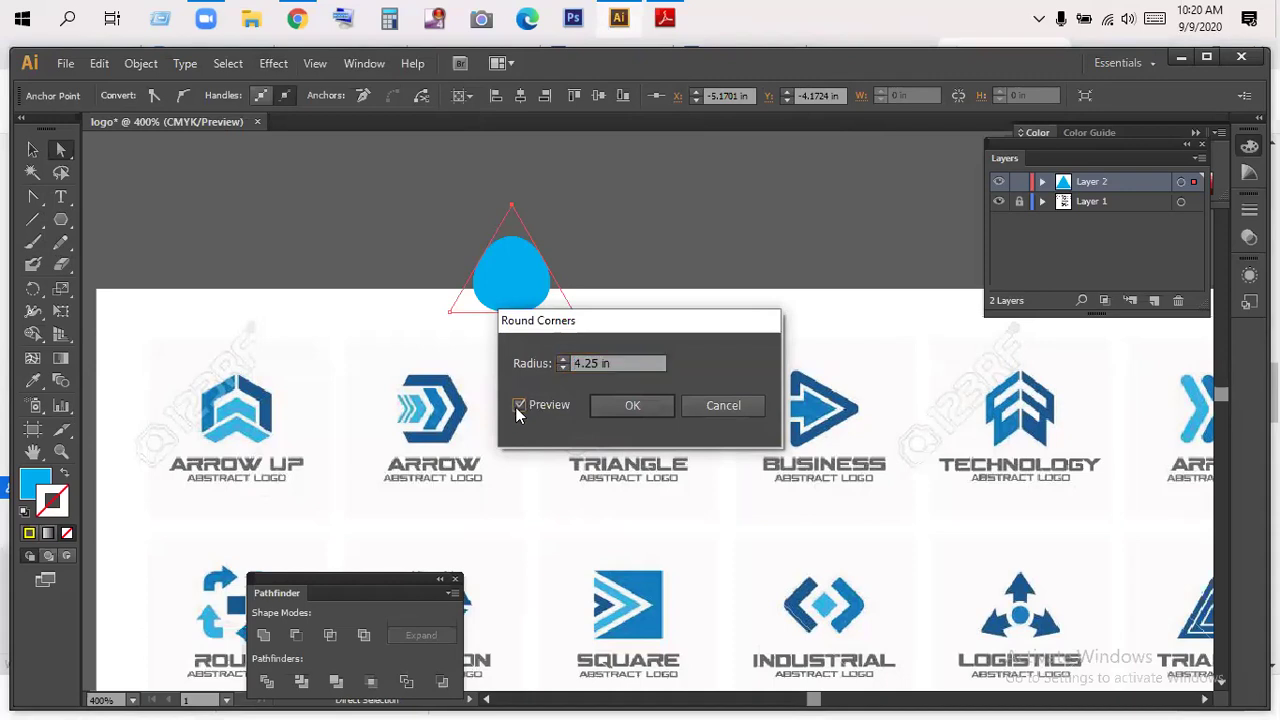
left_click(723, 405)
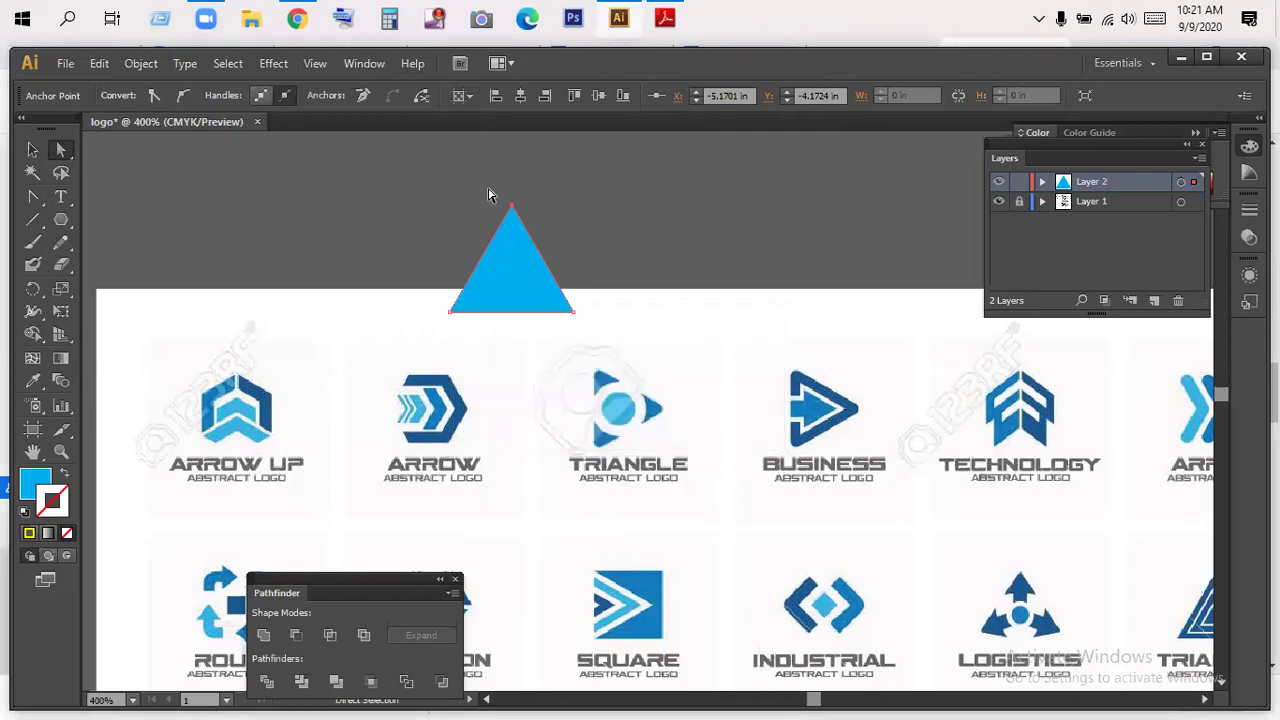
- Select the whole triangle and preview the Round Corners effect on it with a 0.125 in radius
left_click_drag(392, 178, 602, 342)
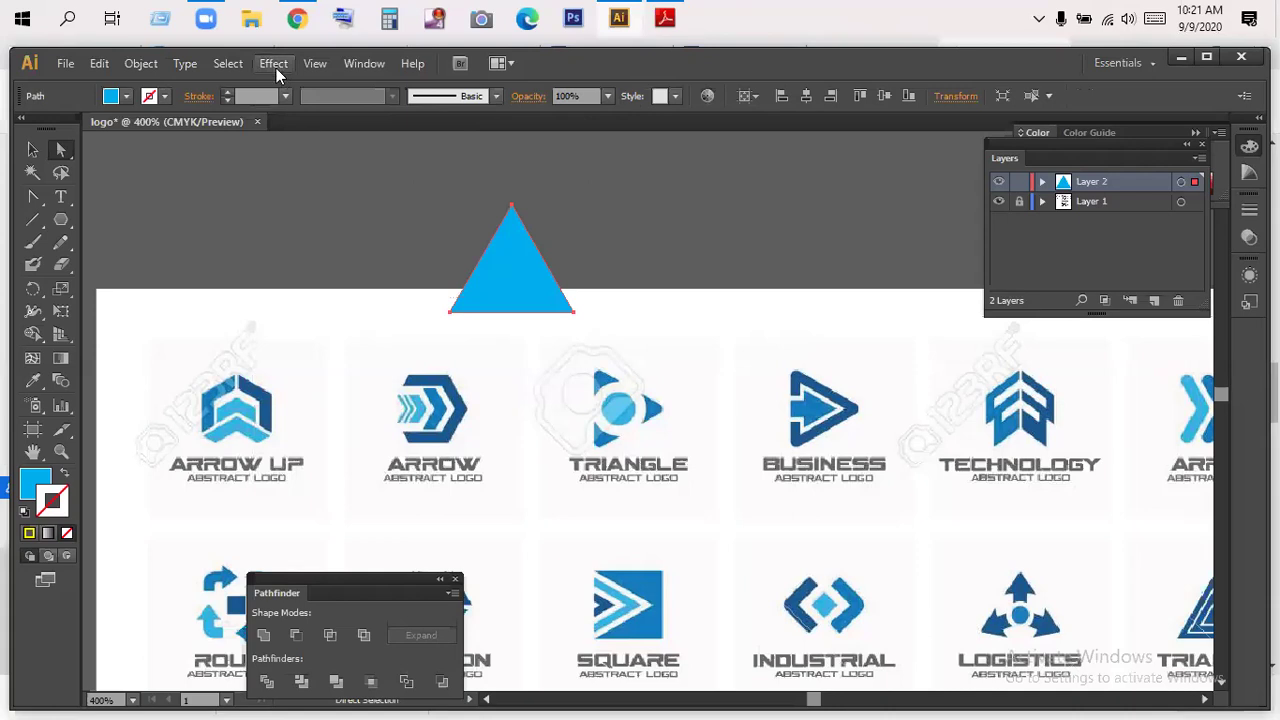
left_click(273, 63)
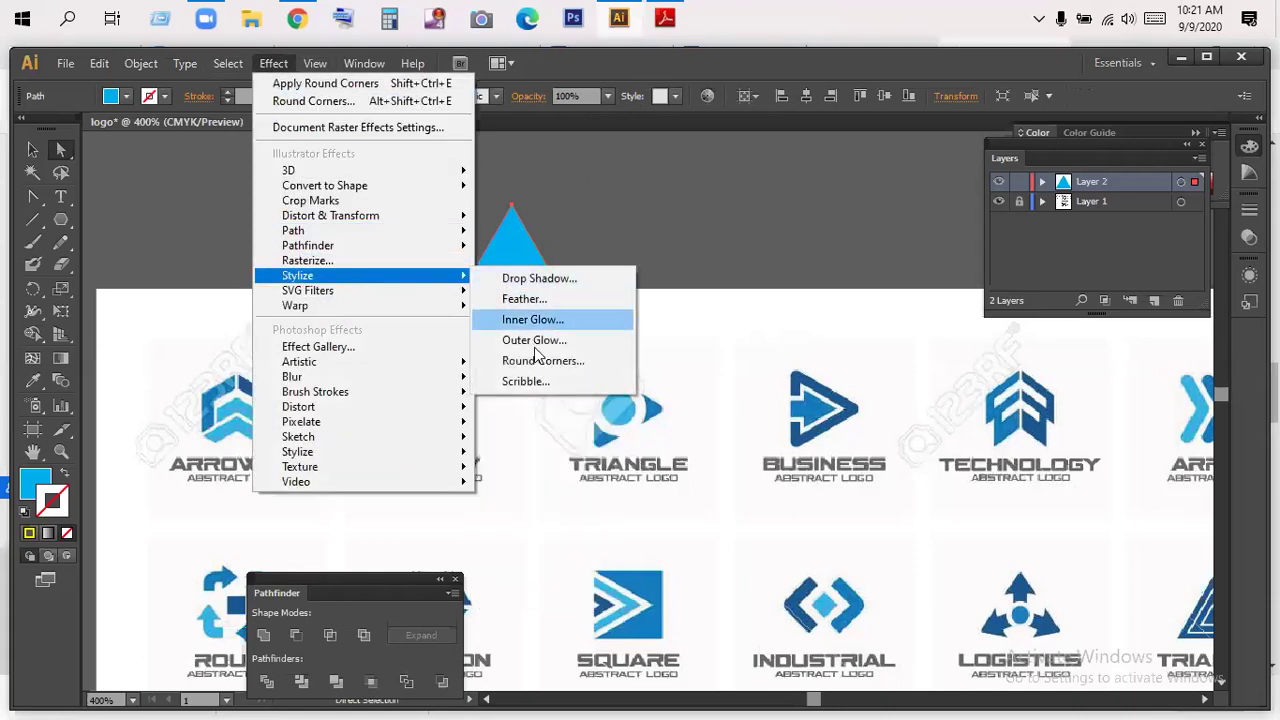
left_click(553, 362)
type("0.125")
left_click(519, 405)
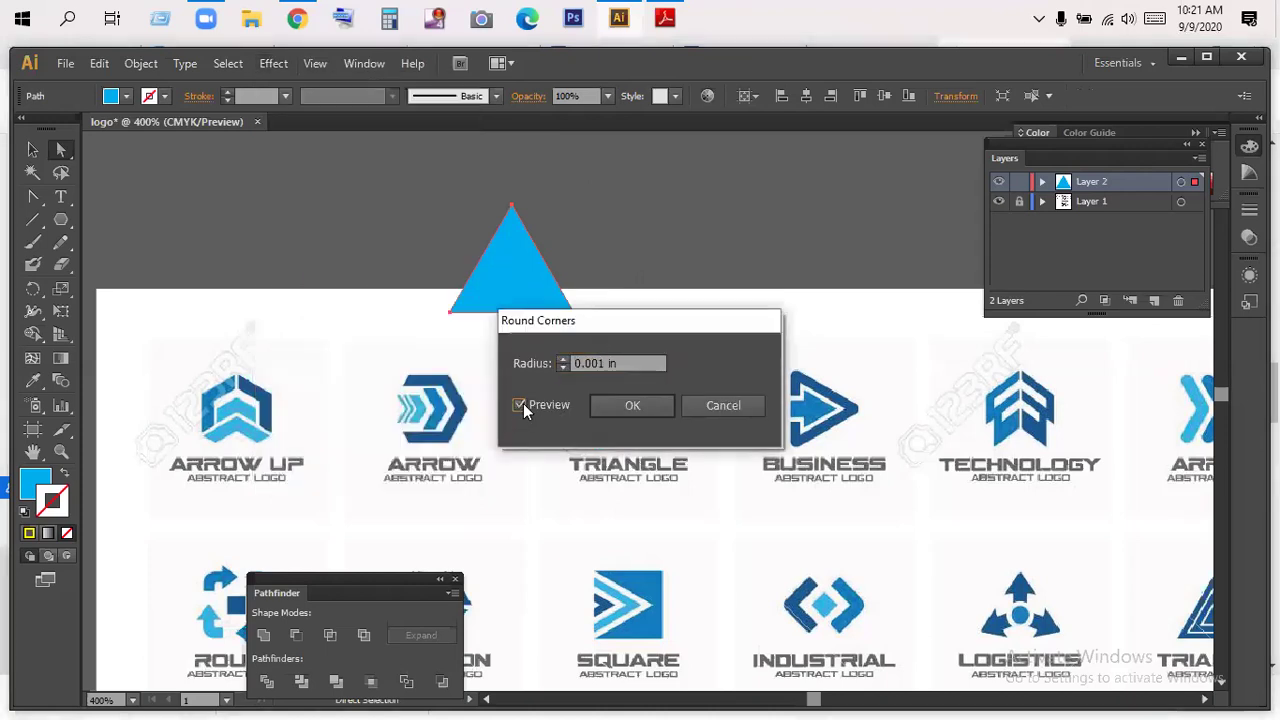
left_click(562, 367)
left_click(601, 364)
key("Delete")
type("5")
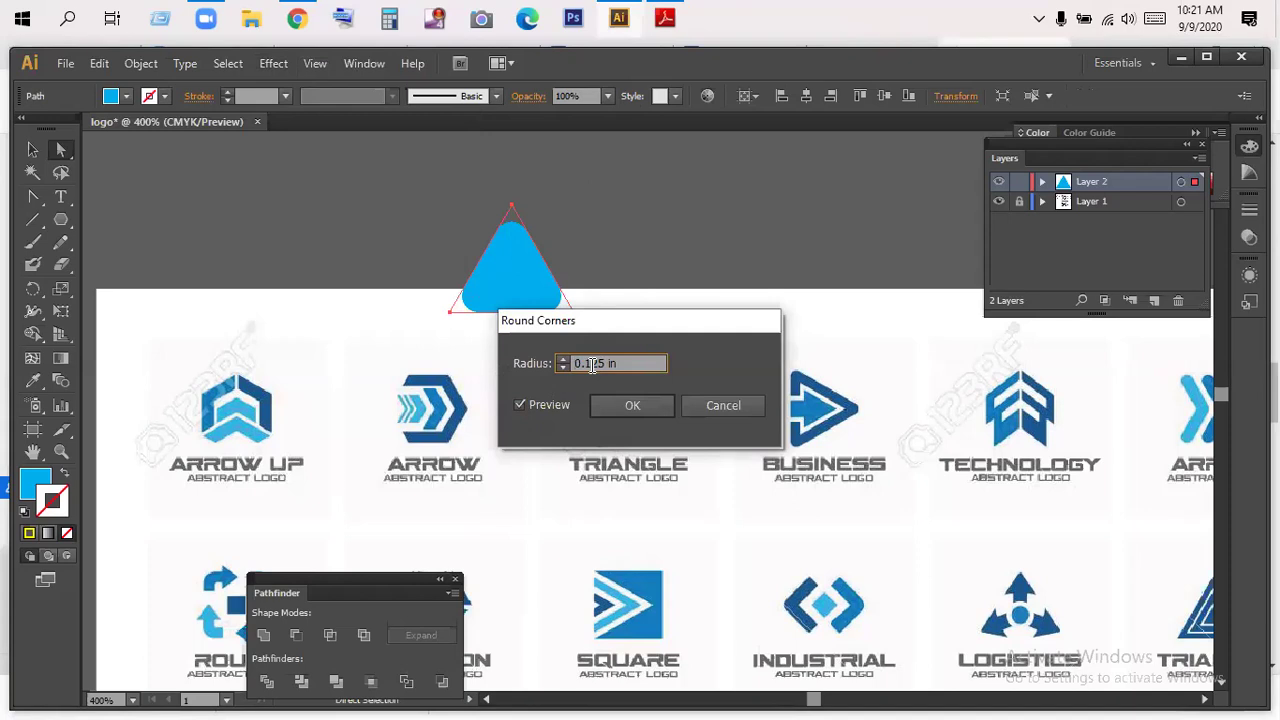
- Preview a corner radius of 0.093 in, with the Round Corners dialog moved clear of the triangle
left_click_drag(593, 365, 586, 364)
type("09")
left_click(521, 403)
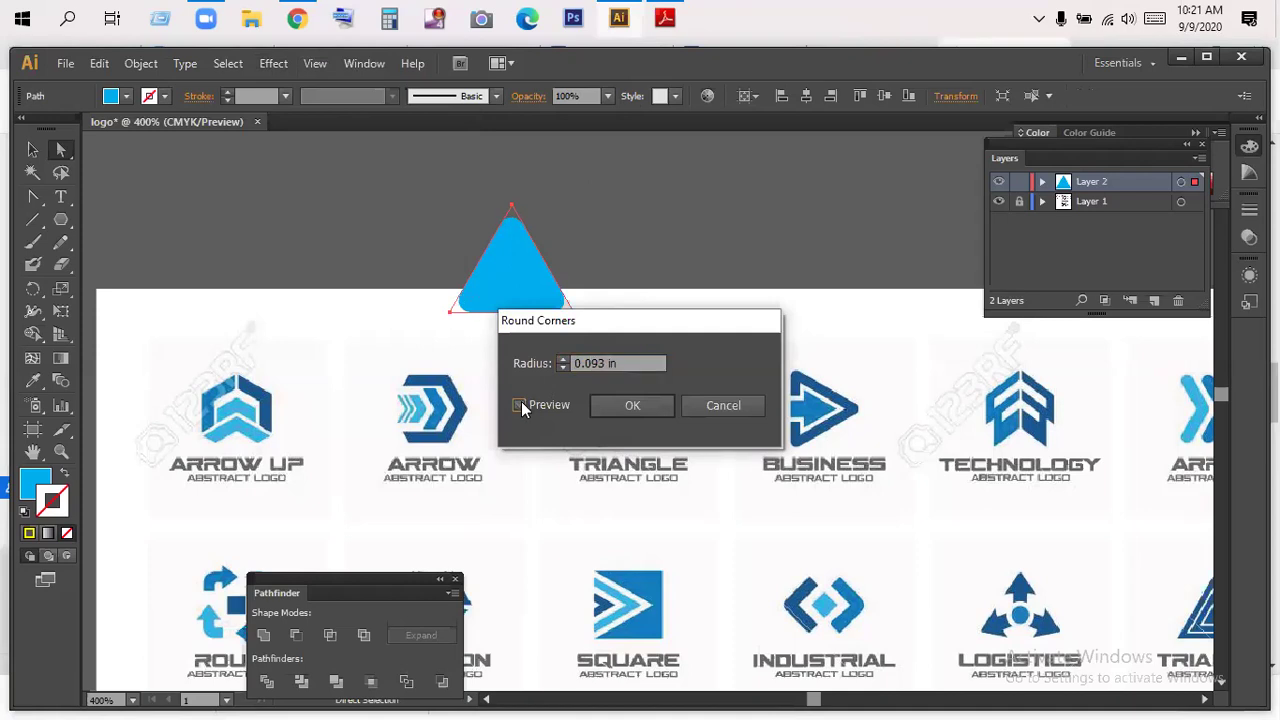
left_click_drag(621, 324, 841, 299)
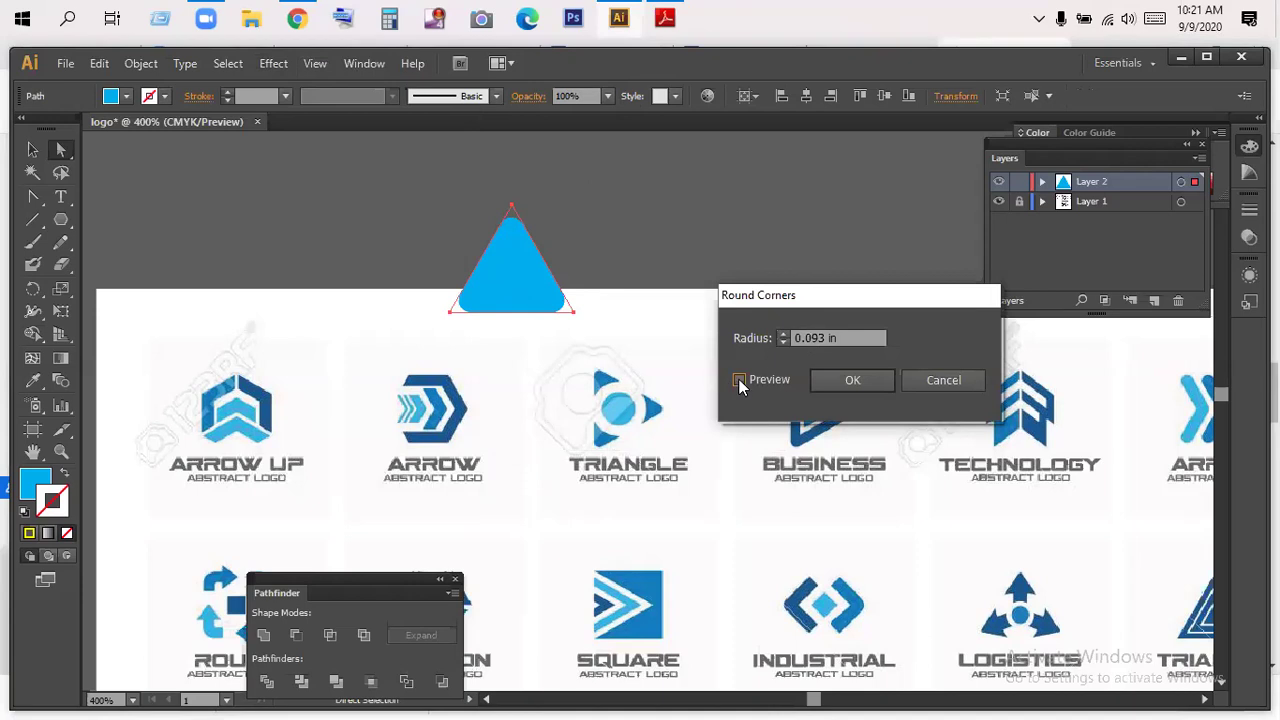
left_click(820, 340)
left_click(740, 380)
left_click(742, 379)
- Set the corner radius to 0.063 in and apply the Round Corners effect to the triangle
left_click(818, 338)
key("BackSpace")
type("7")
left_click(740, 379)
left_click(818, 338)
key("BackSpace")
type("63")
left_click(738, 380)
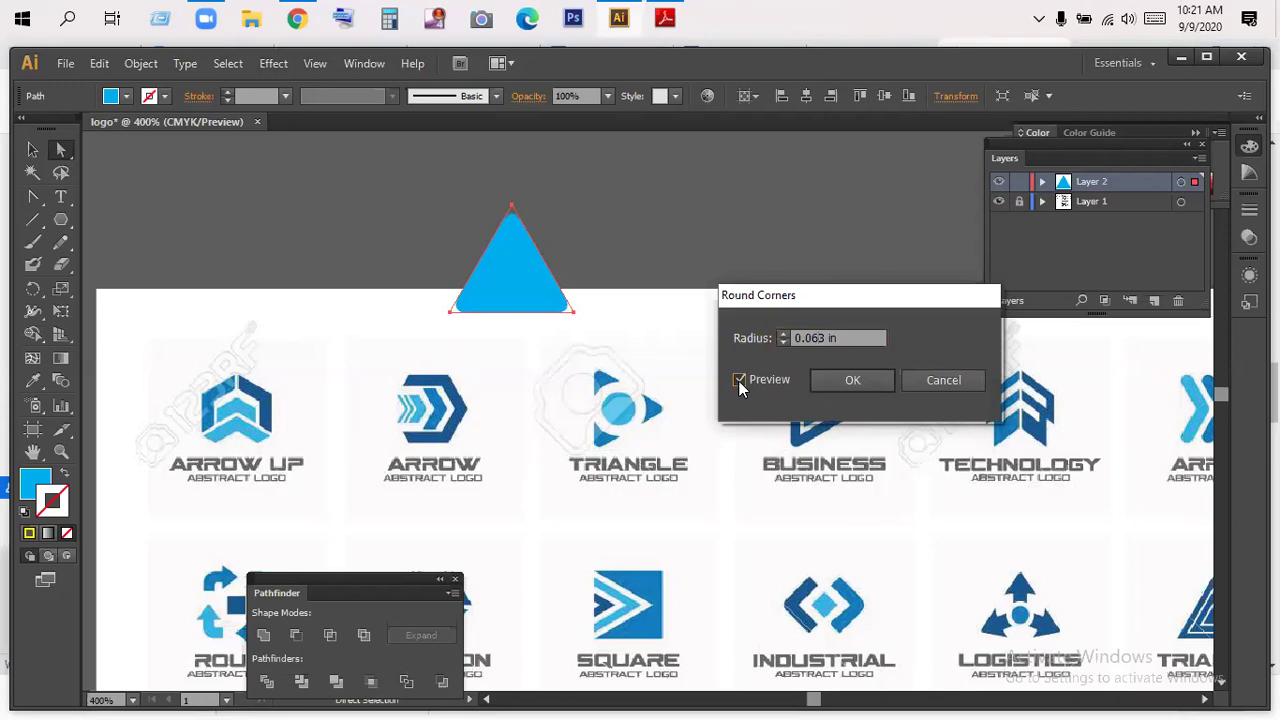
left_click(852, 380)
- Scale the rounded triangle up slightly from its centre and deselect it
left_click(32, 150)
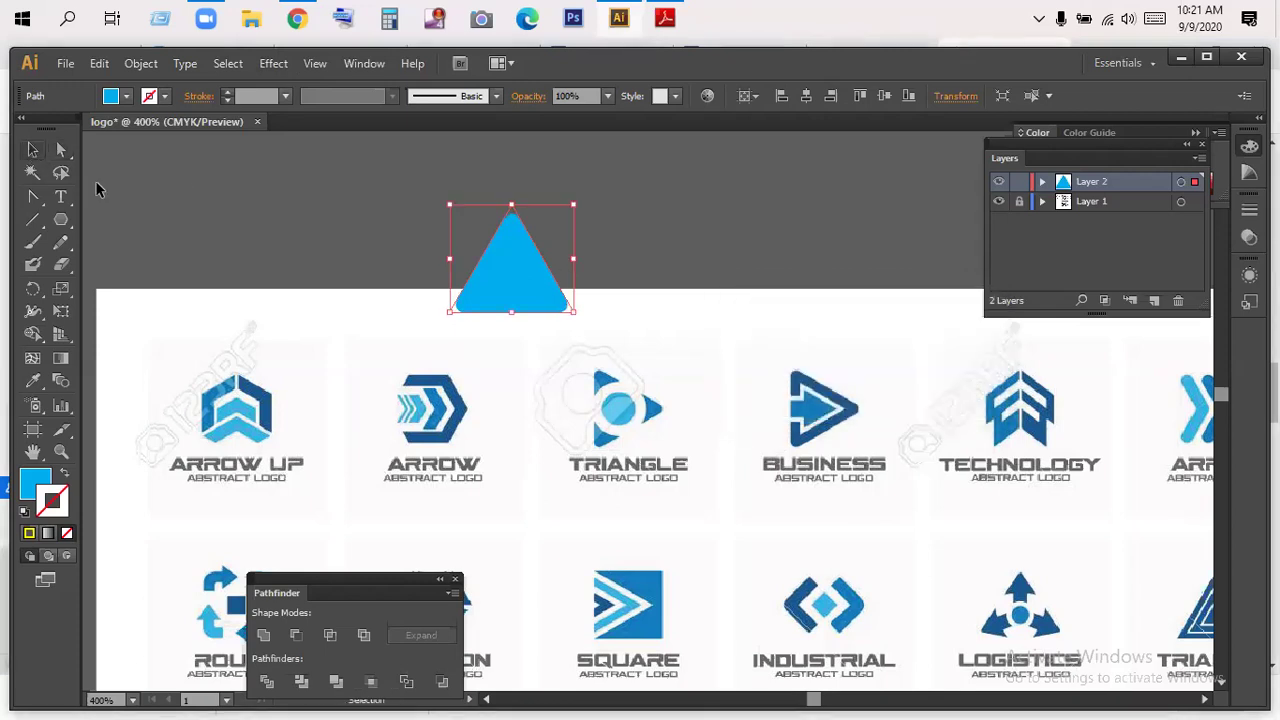
left_click(684, 265)
left_click(503, 293)
left_click_drag(574, 312, 593, 329)
left_click(697, 192)
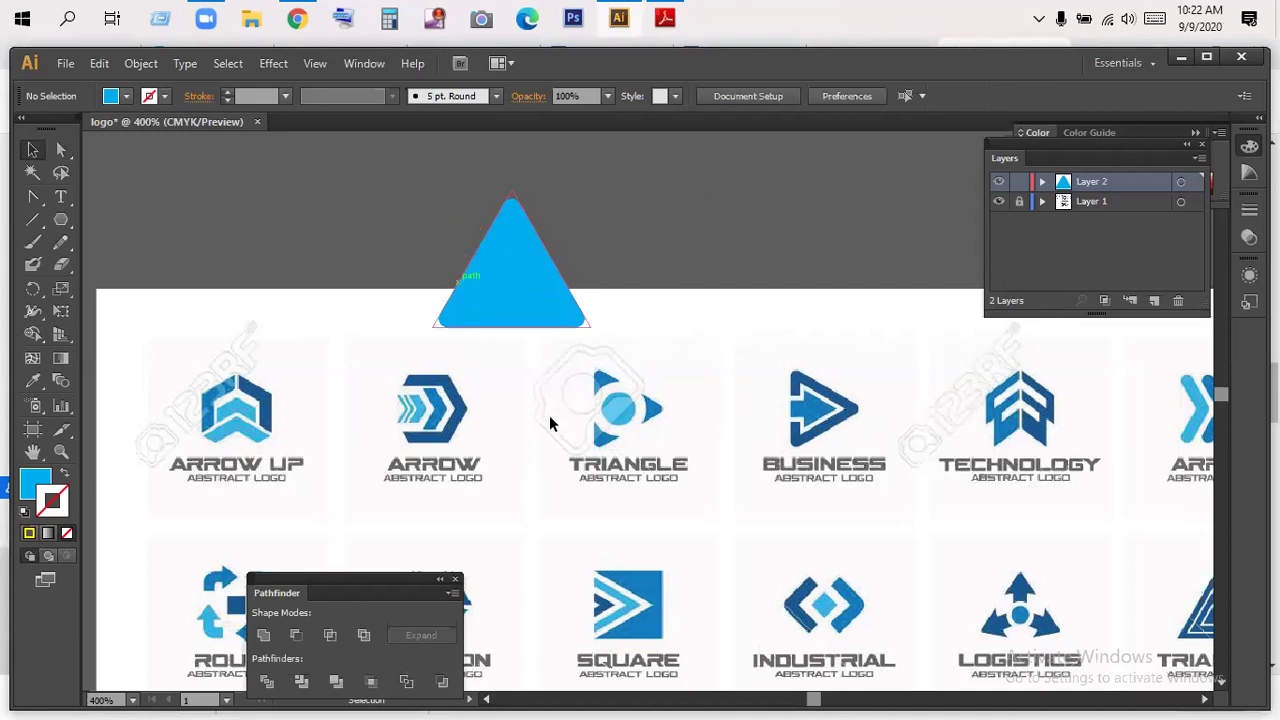
- Move the rounded triangle up and to the right until its base sits at the artboard's upper edge, and deselect it
left_click_drag(491, 250, 524, 228)
left_click(685, 257)
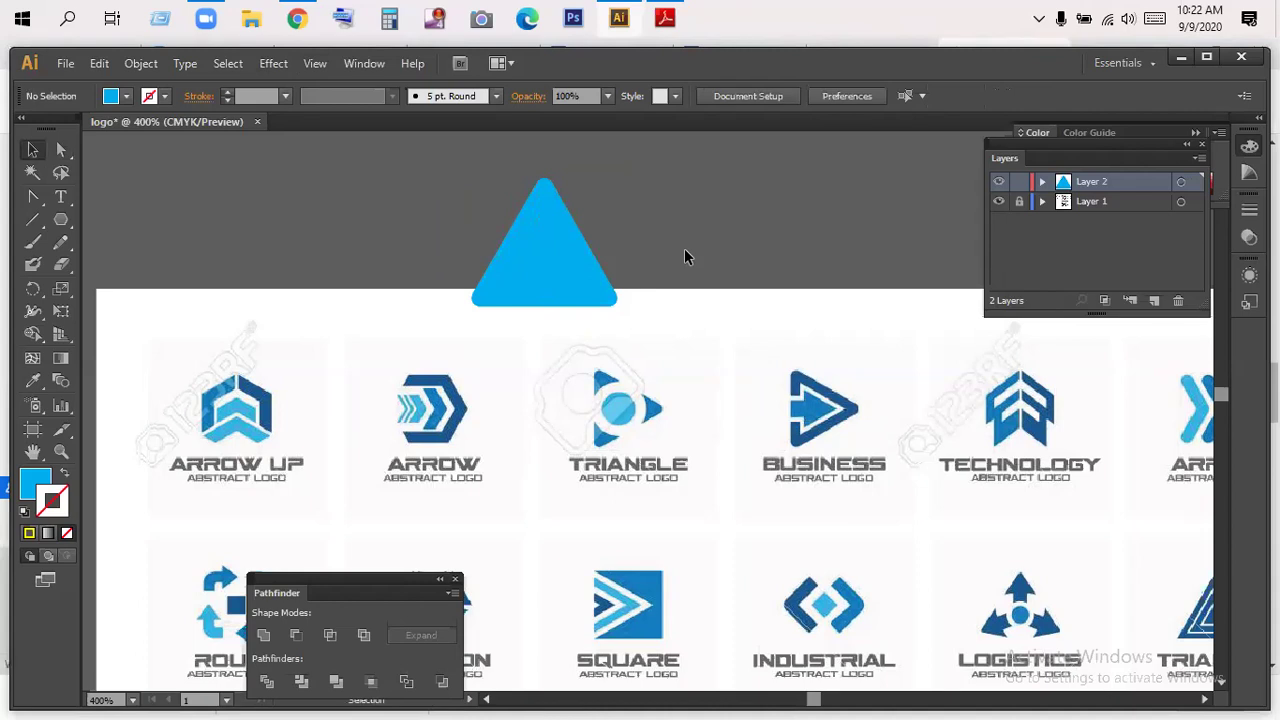
left_click(554, 285)
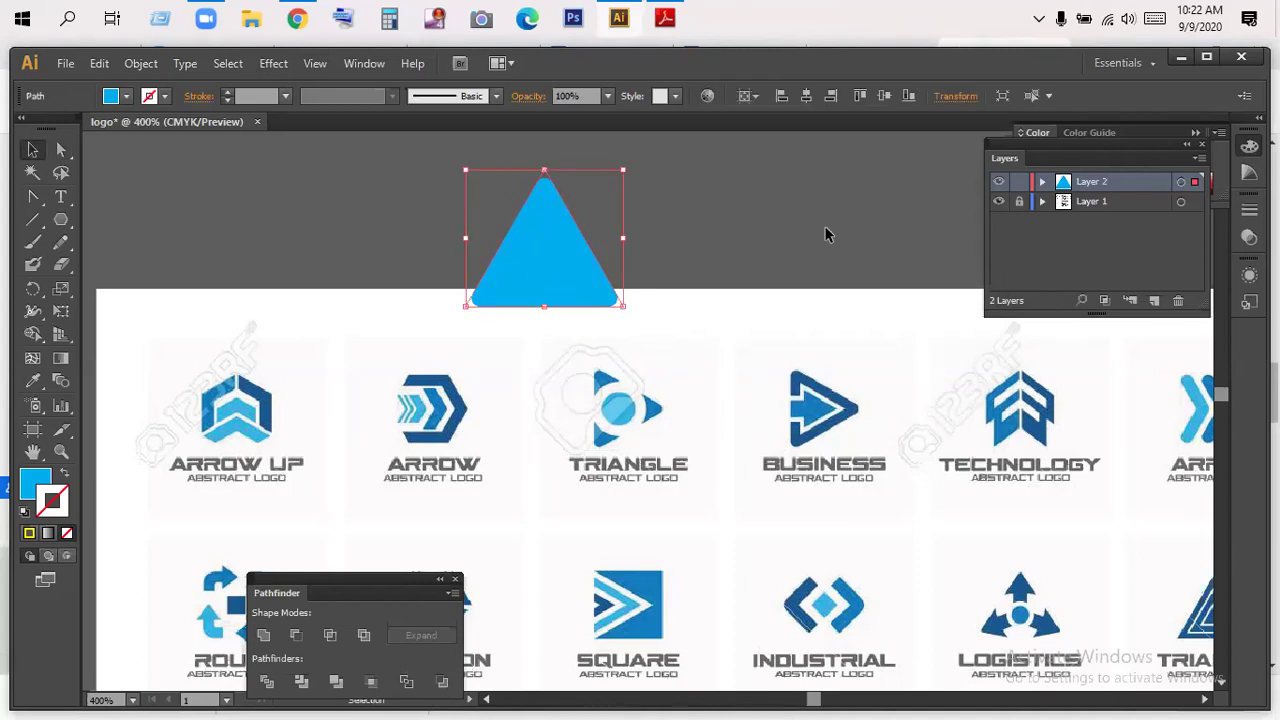
left_click(813, 240)
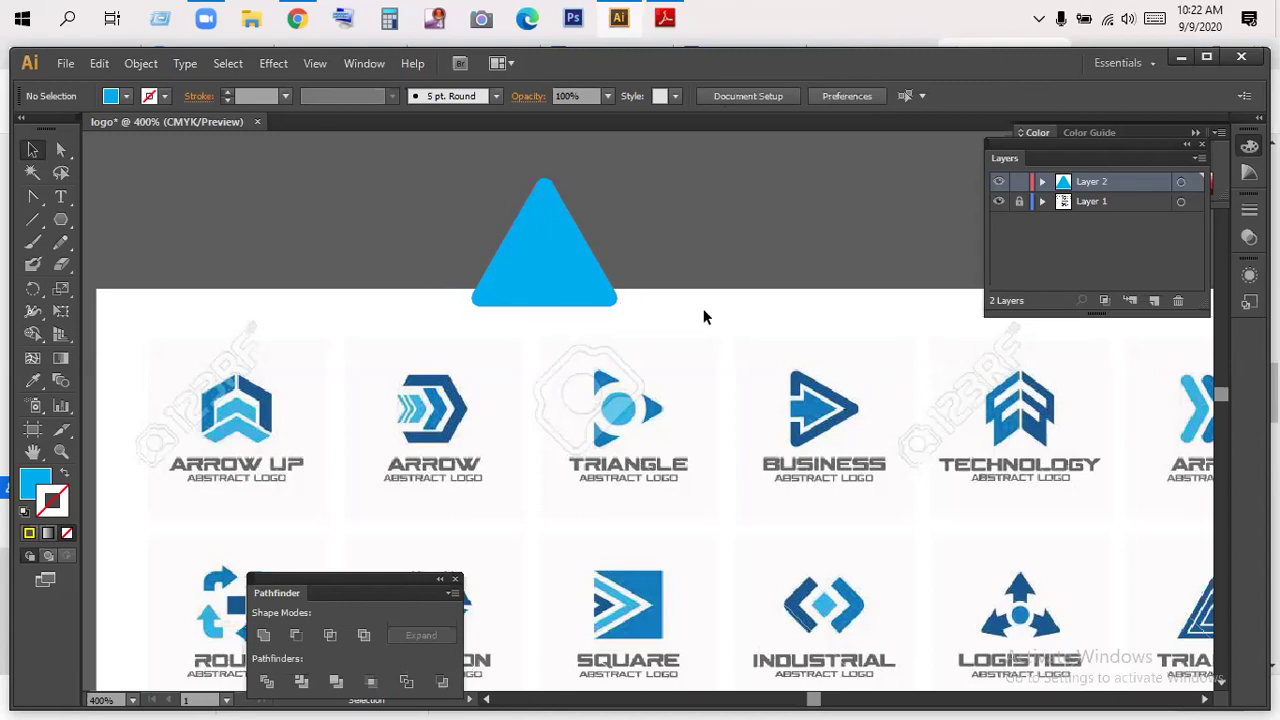
left_click_drag(570, 281, 834, 230)
left_click(832, 232)
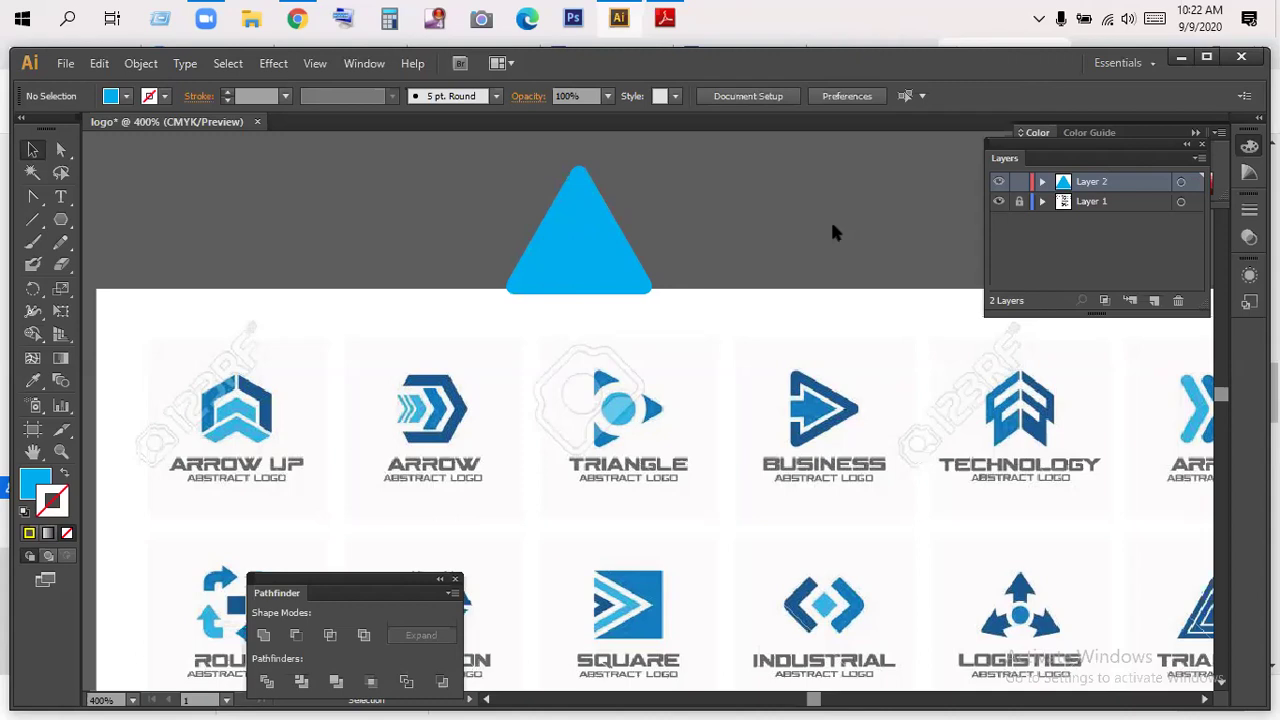
- Look over the blue arrow logo reference sheet, from its upper rows down to its last row
left_click_drag(880, 447, 393, 361)
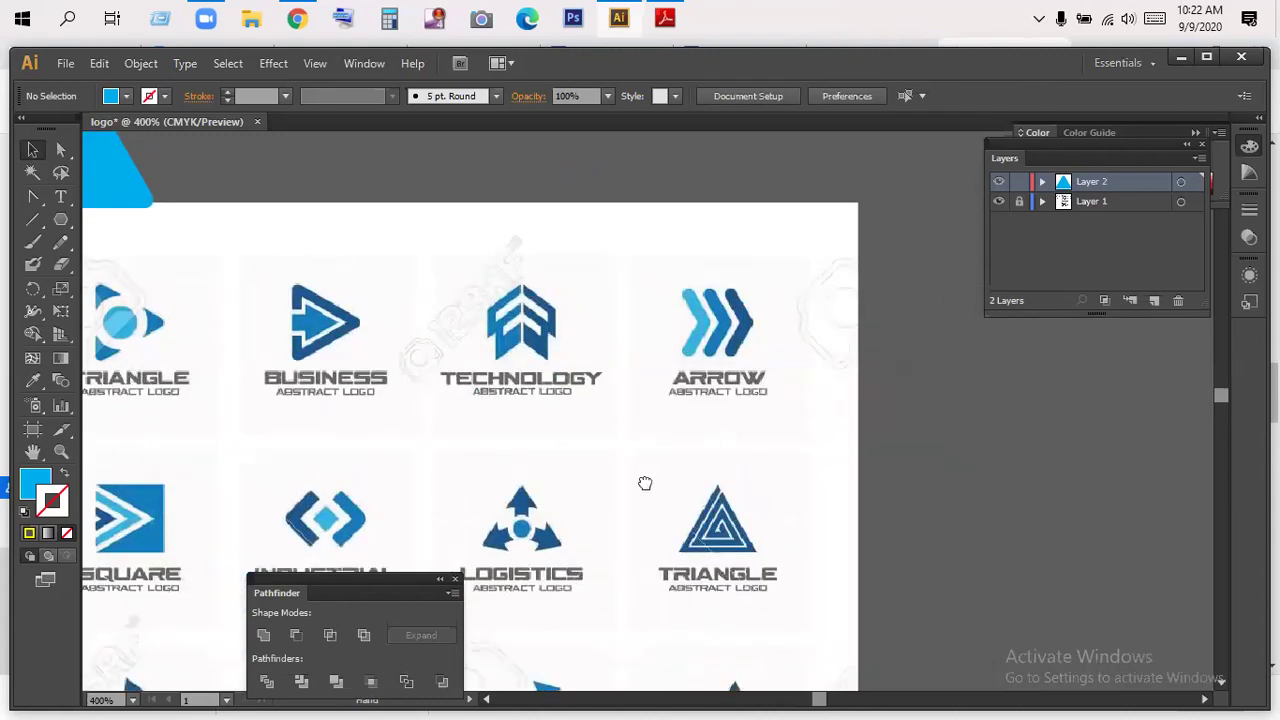
left_click_drag(645, 483, 733, 227)
left_click_drag(541, 402, 484, 511)
key("z")
left_click(512, 466, "alt")
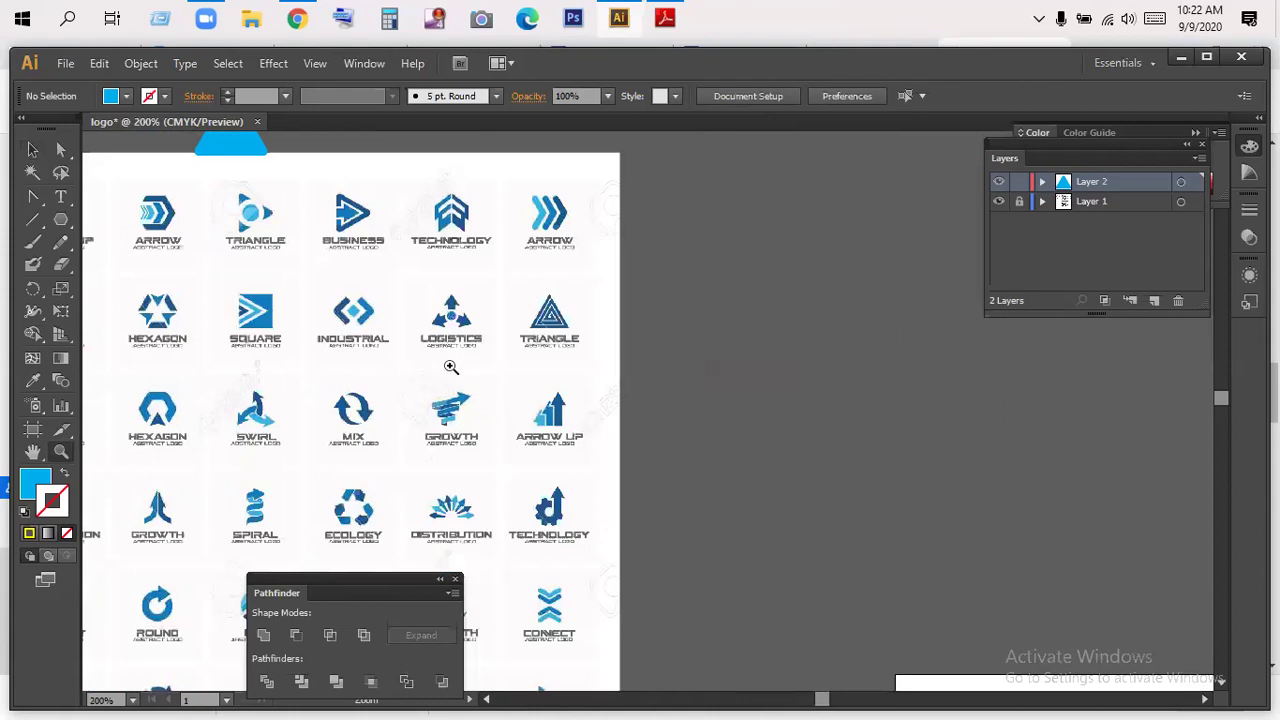
left_click(558, 410, "alt")
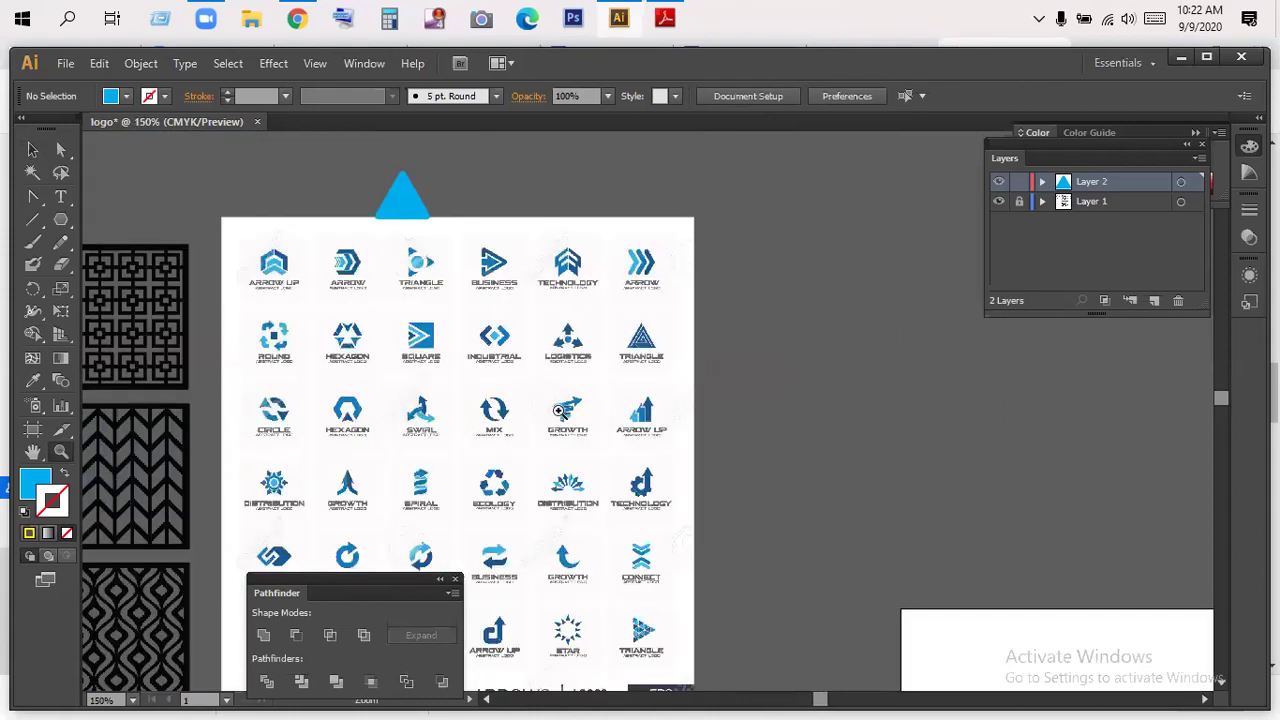
left_click_drag(751, 496, 607, 310)
scroll(654, 334, "down", 4)
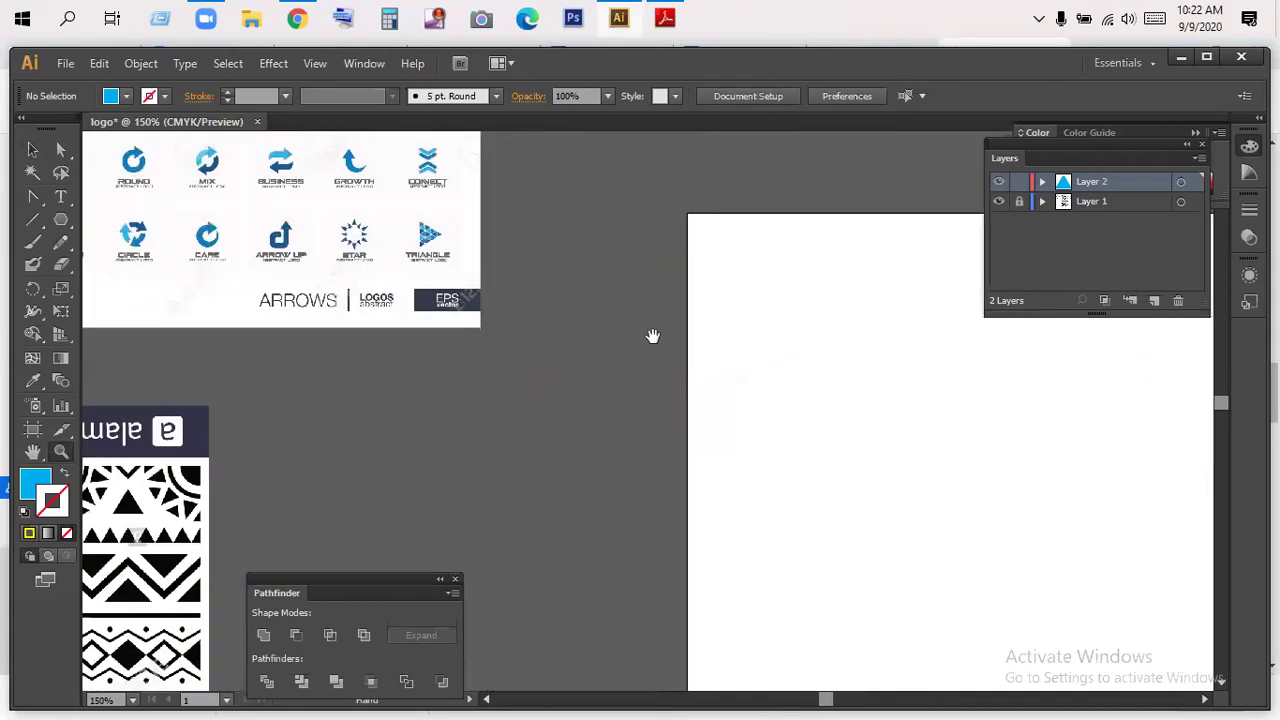
- Examine the black-and-white tribal pattern reference below the logo sheet
scroll(551, 377, "left", 5)
scroll(640, 378, "down", 2)
left_click(33, 147)
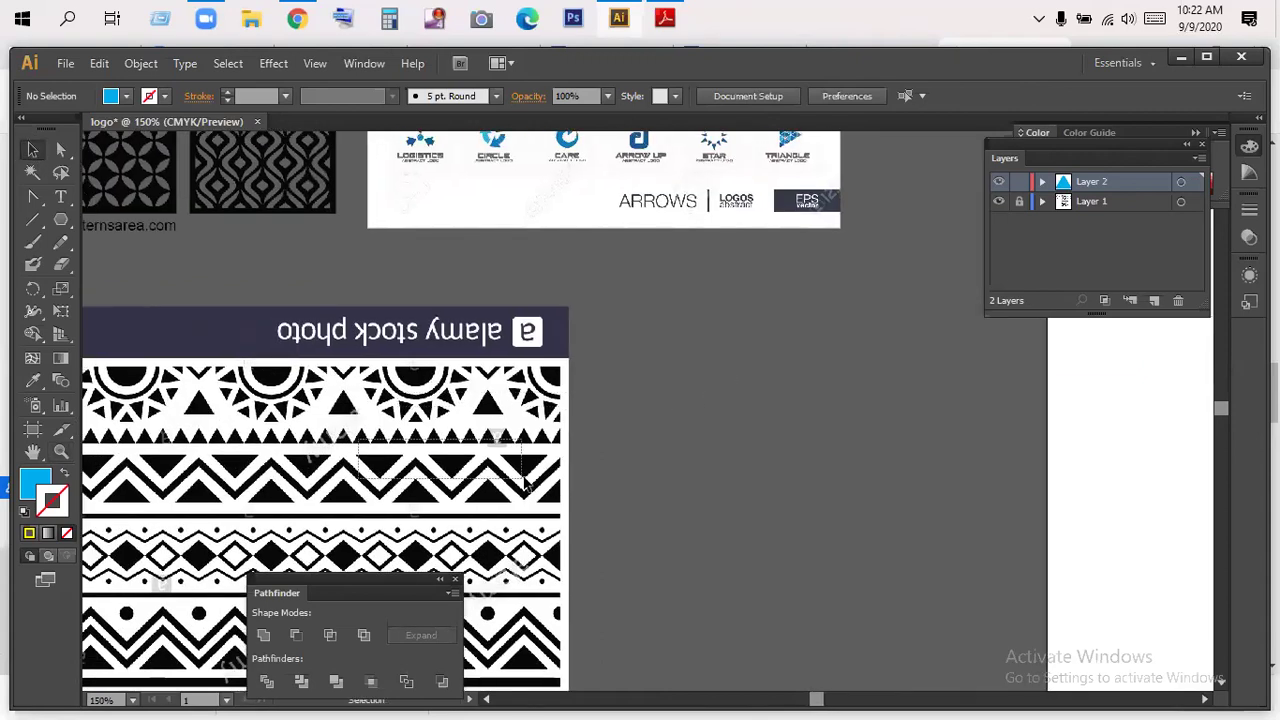
scroll(986, 323, "down", 2)
scroll(986, 323, "right", 4)
scroll(585, 449, "left", 3)
scroll(585, 449, "down", 1)
scroll(912, 415, "left", 4)
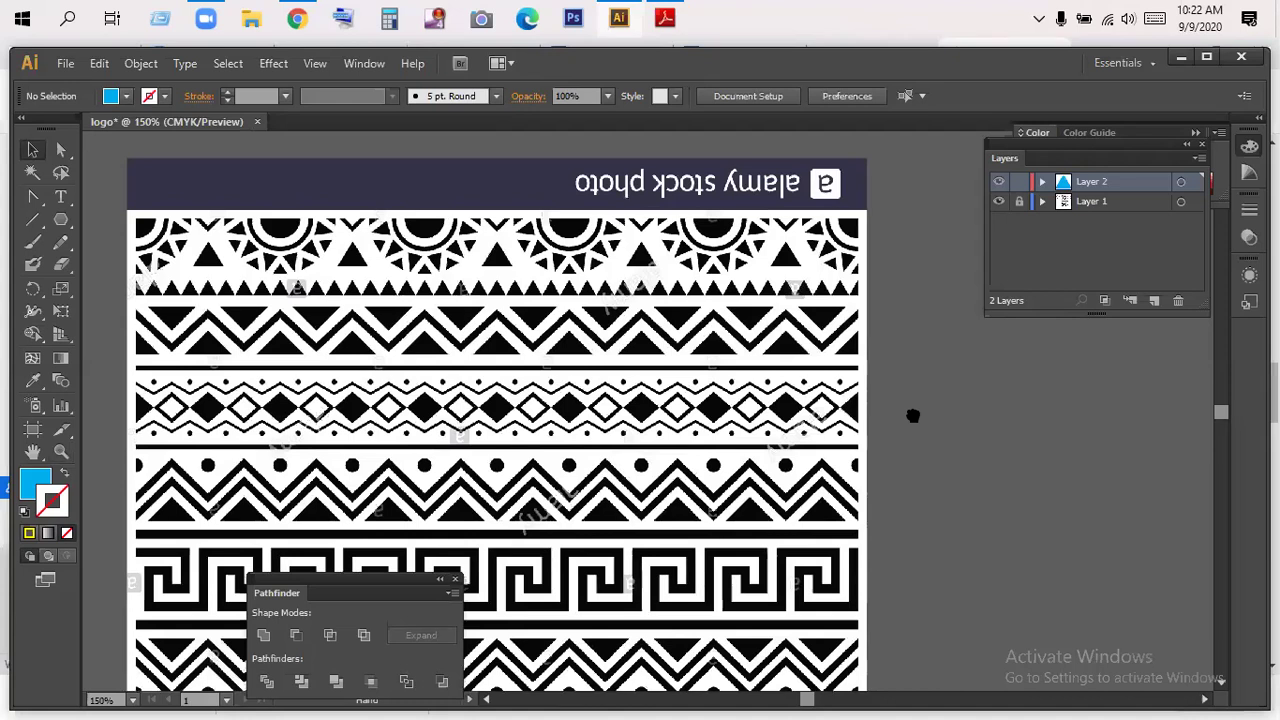
left_click_drag(912, 415, 904, 376)
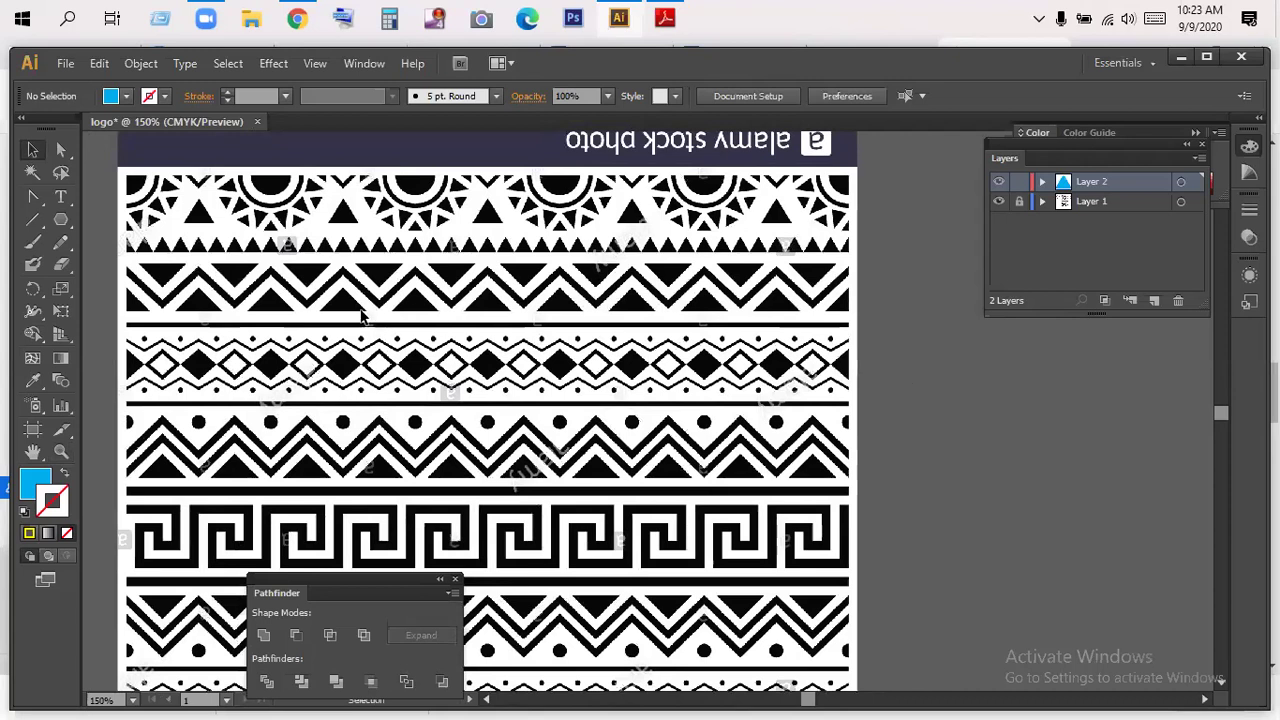
scroll(362, 316, "up", 3)
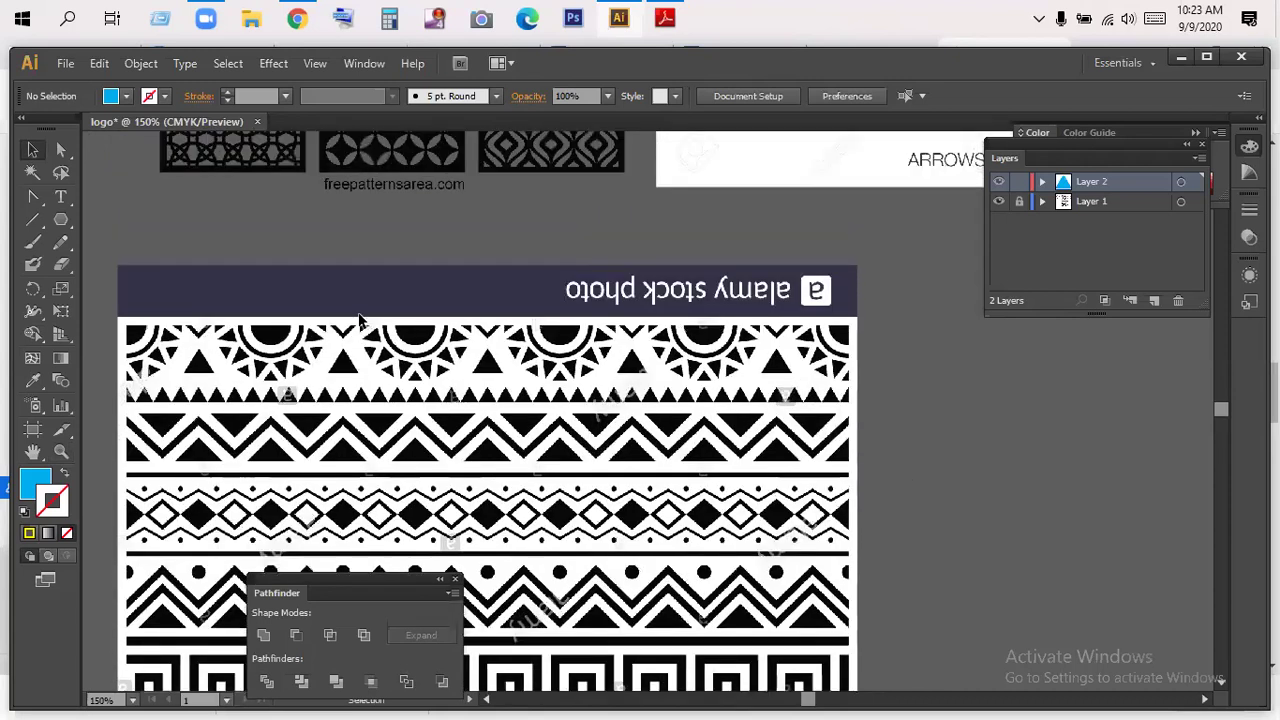
- Examine the red heart pattern reference and the black geometric pattern tiles beside it
left_click_drag(380, 368, 1115, 688)
left_click_drag(671, 403, 871, 580)
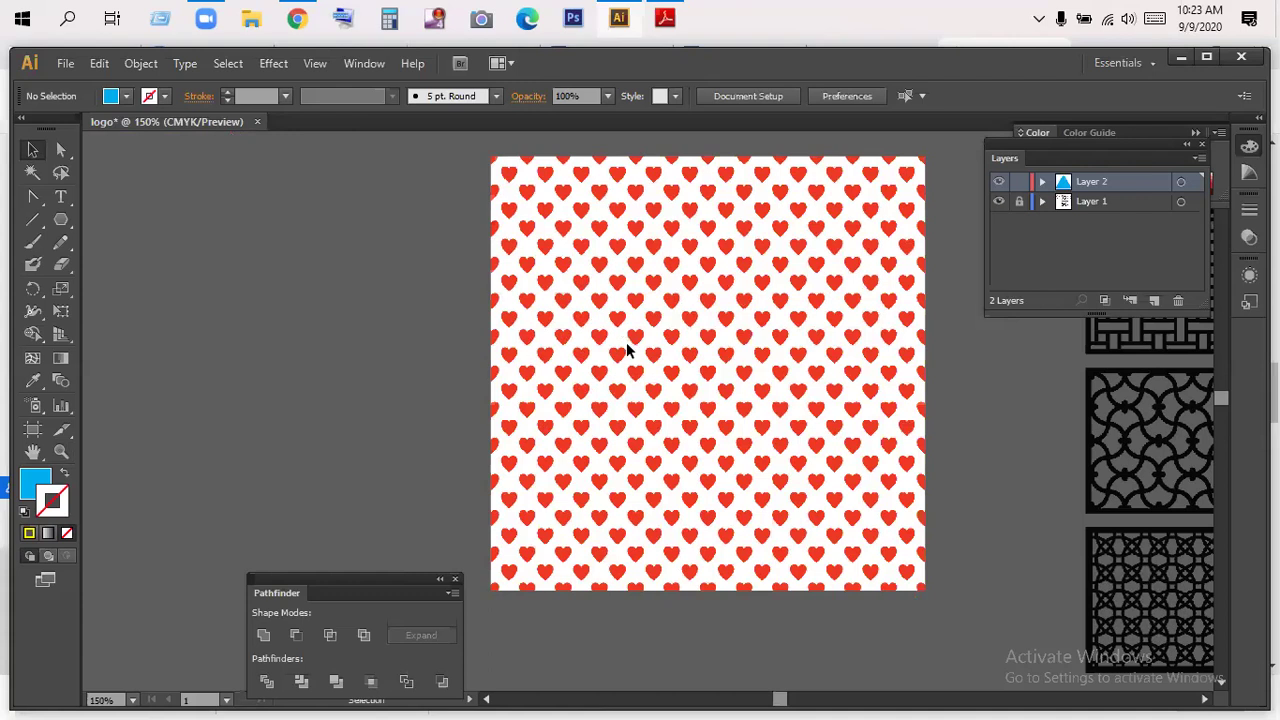
left_click_drag(743, 337, 328, 360)
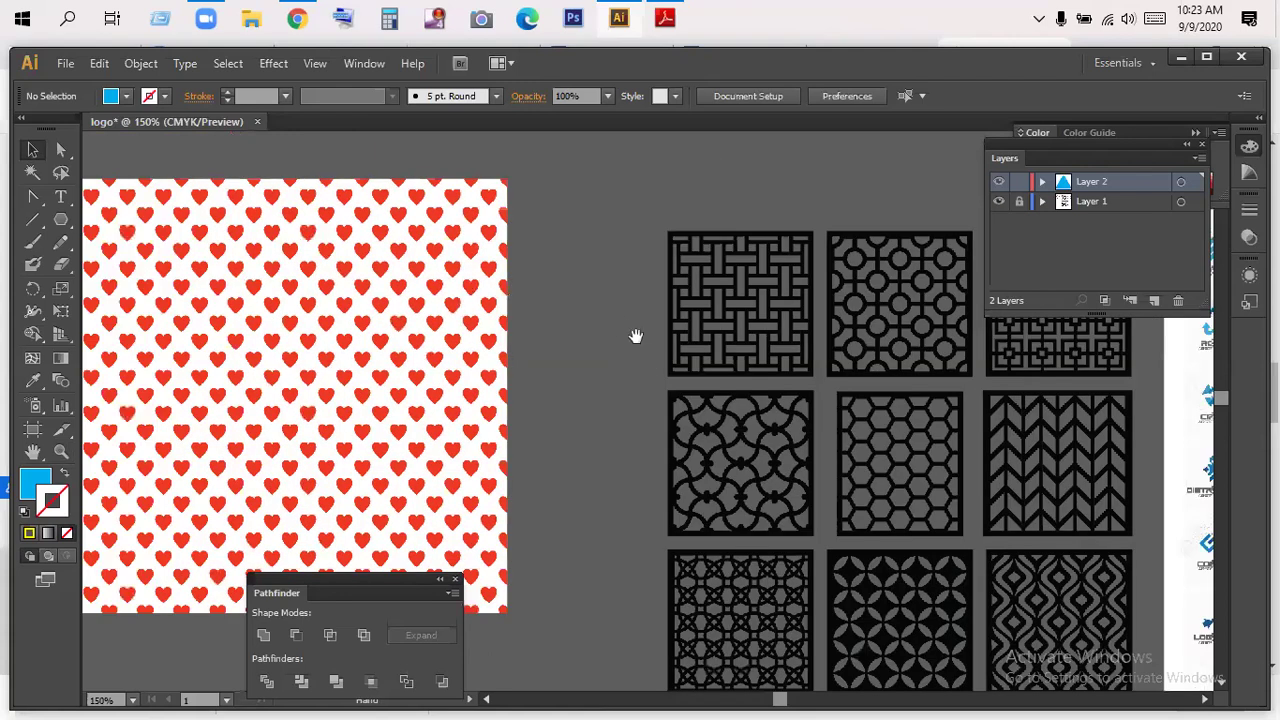
left_click_drag(328, 346, 439, 306)
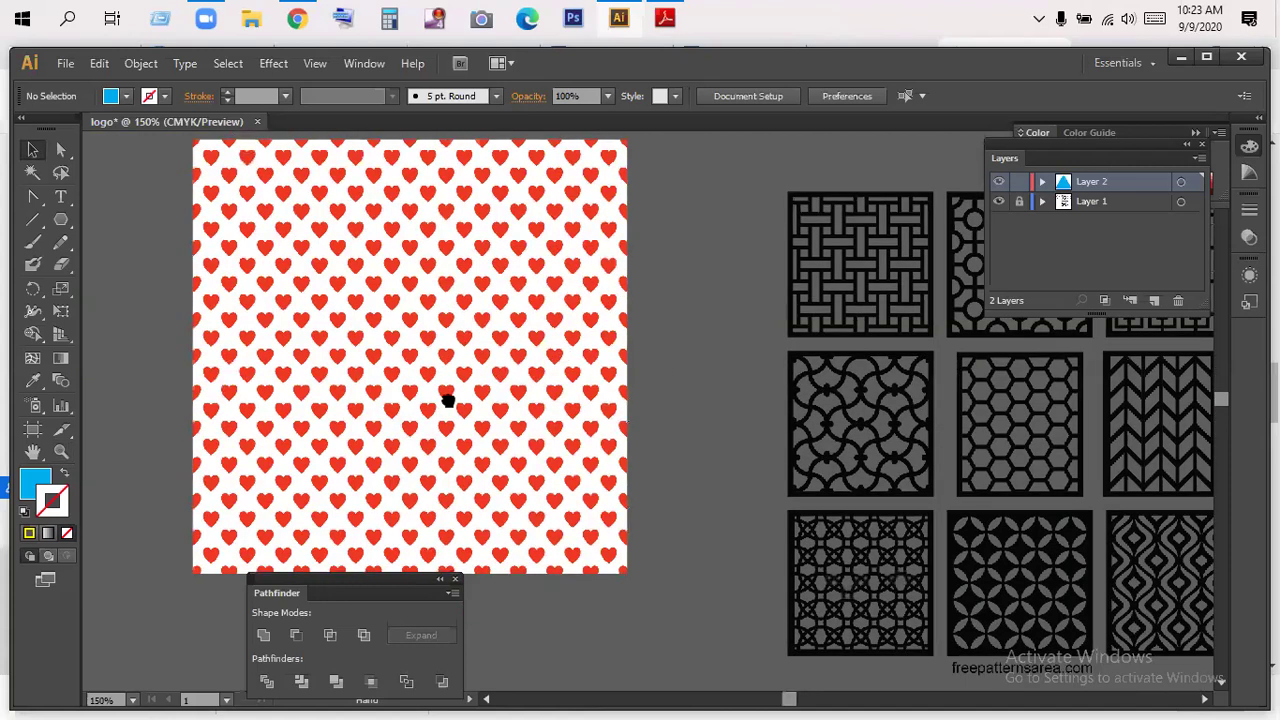
scroll(448, 401, "right", 5)
left_click_drag(549, 416, 722, 413)
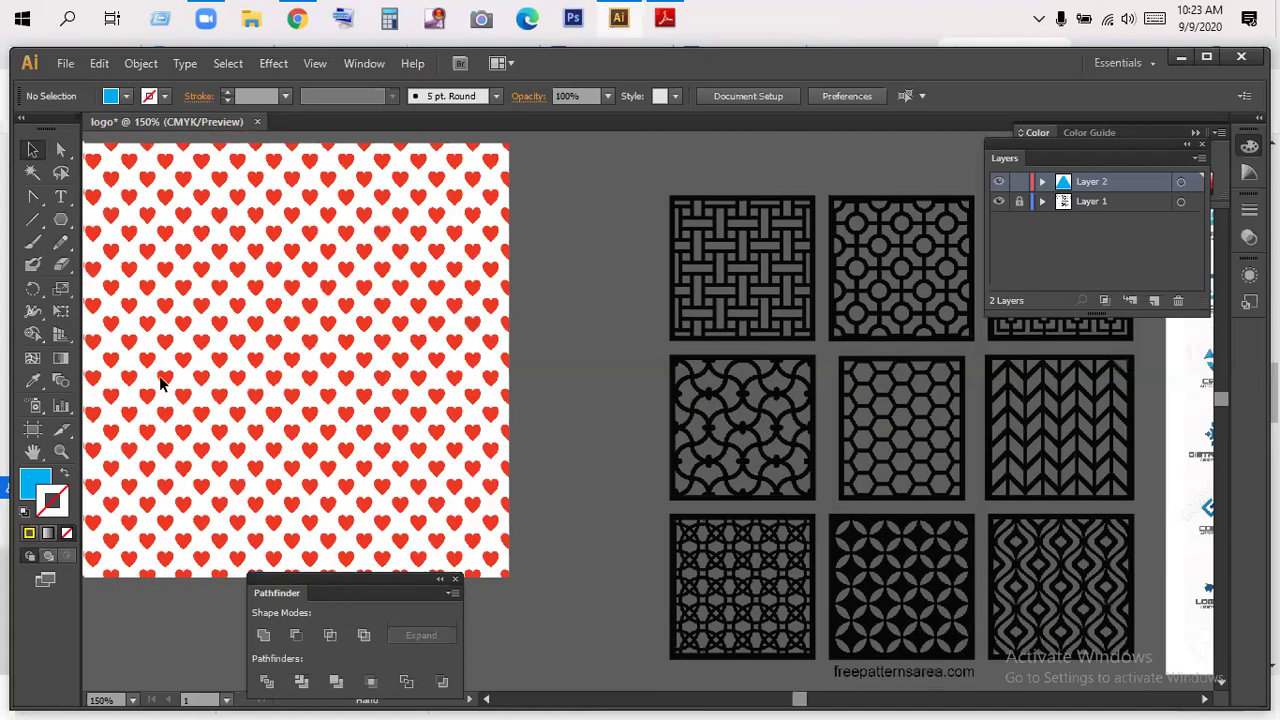
scroll(604, 393, "left", 5)
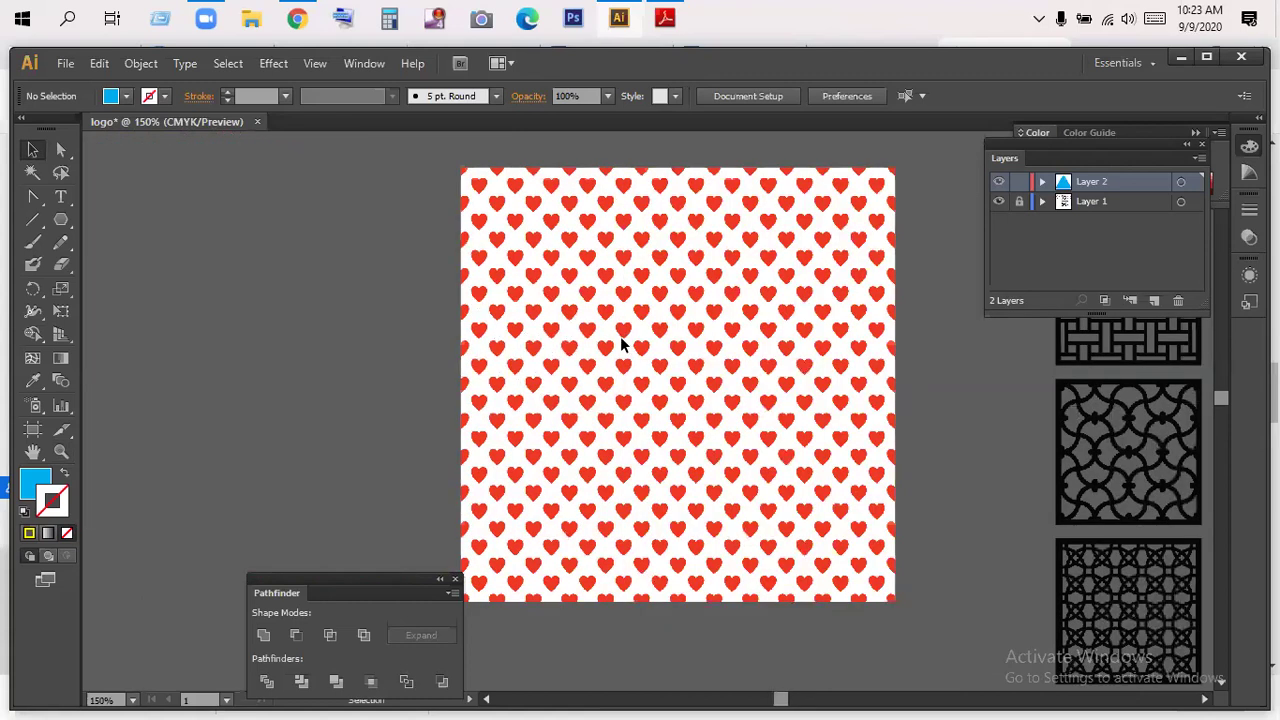
scroll(660, 334, "down", 1)
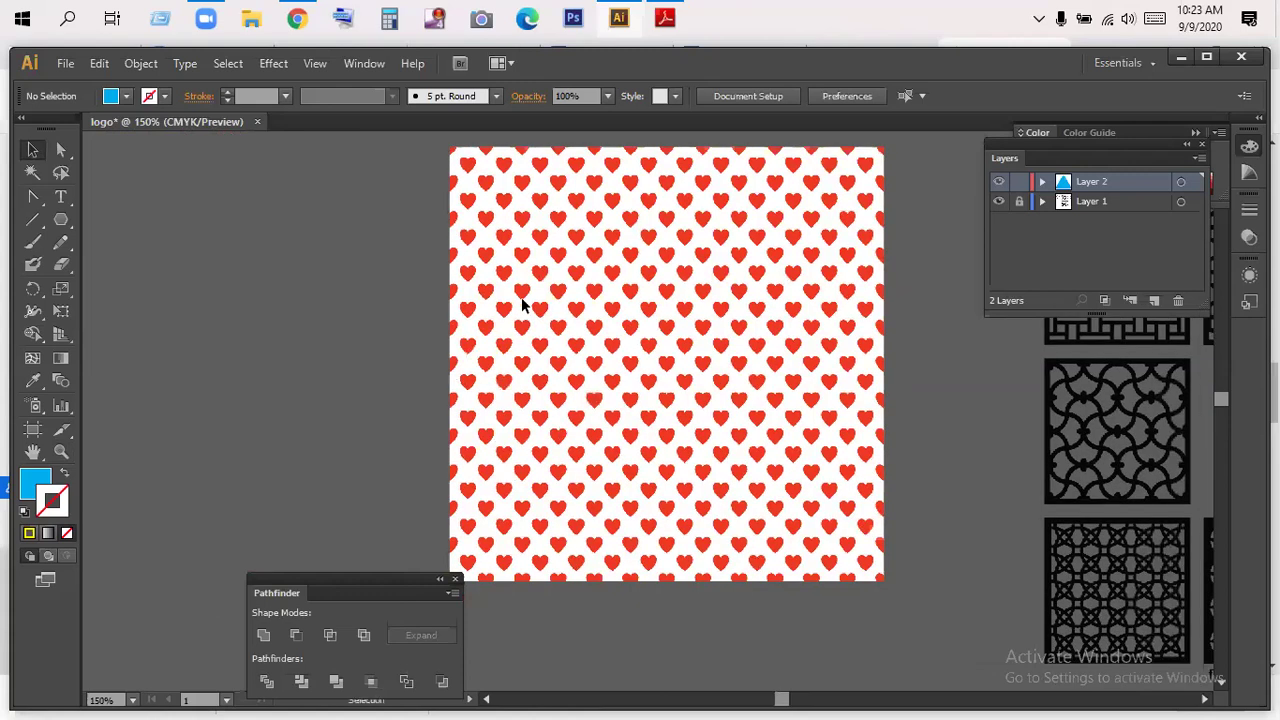
- Switch to Chrome, browse the Freepik results for pattern design, and open the Pastel gingham pattern collection to view it
left_click(290, 26)
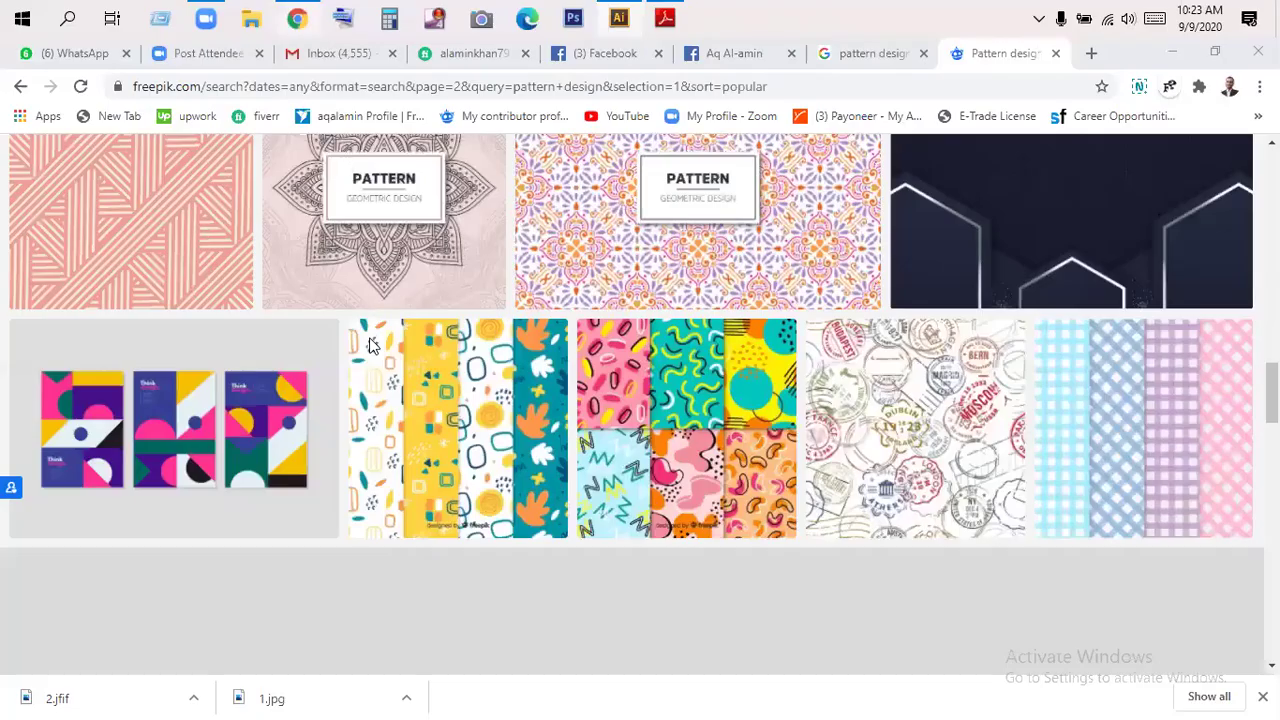
scroll(565, 388, "up", 4)
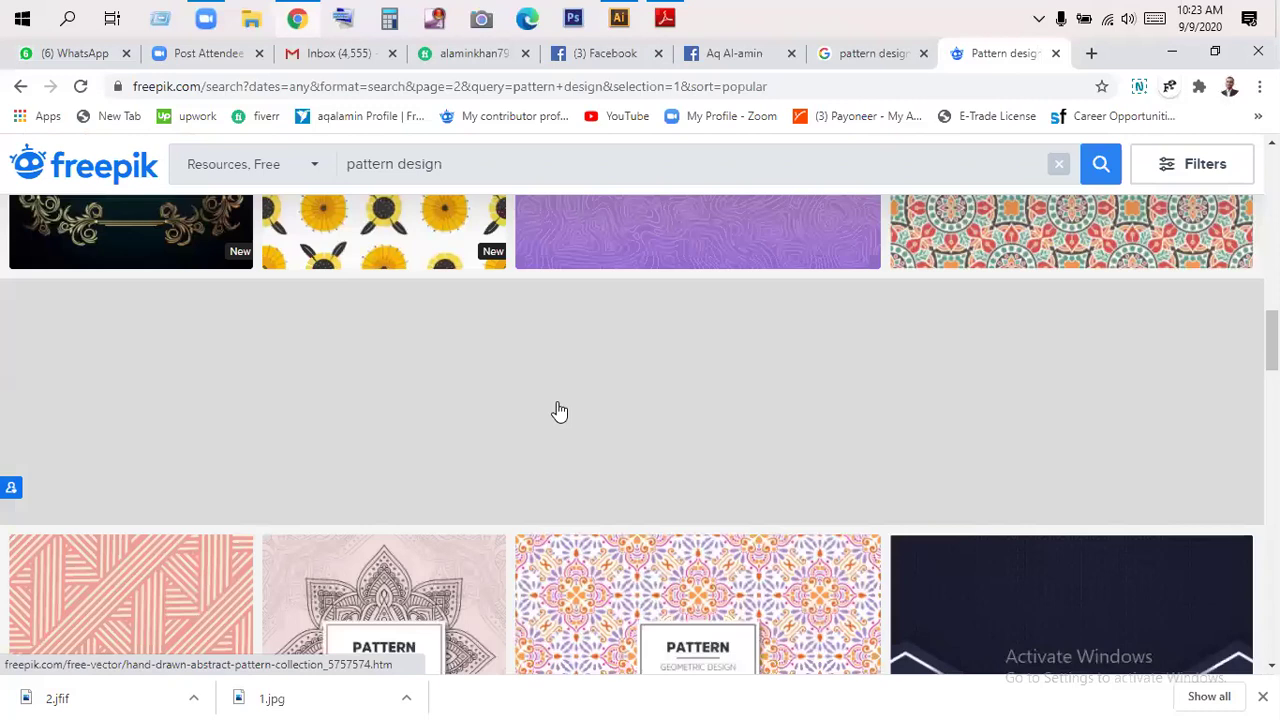
scroll(560, 410, "up", 6)
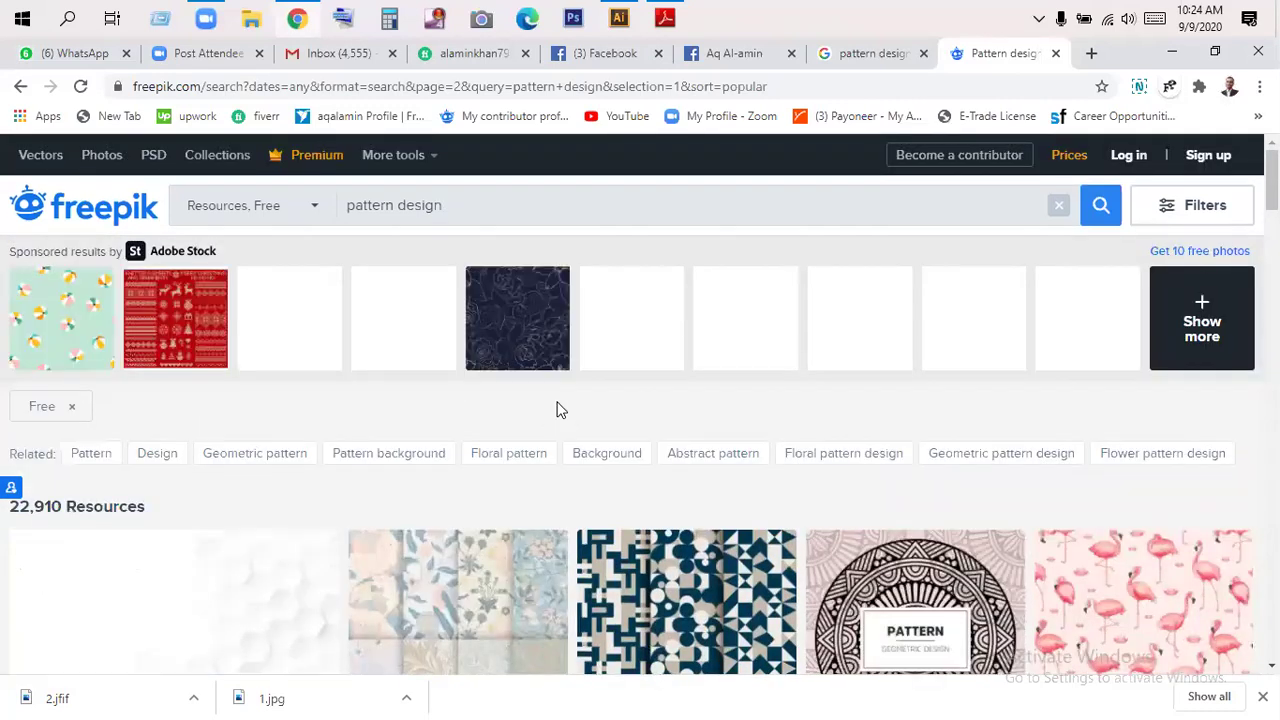
scroll(560, 410, "down", 3)
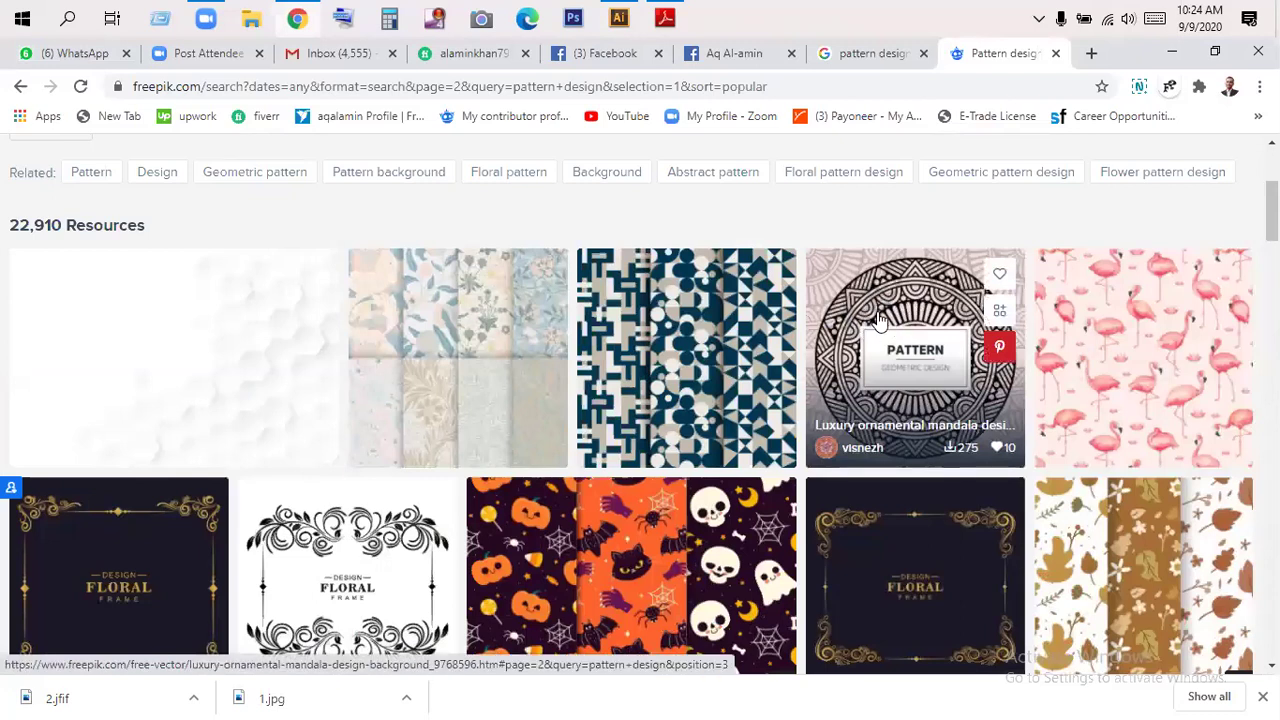
left_click_drag(243, 405, 598, 488)
scroll(598, 488, "down", 5)
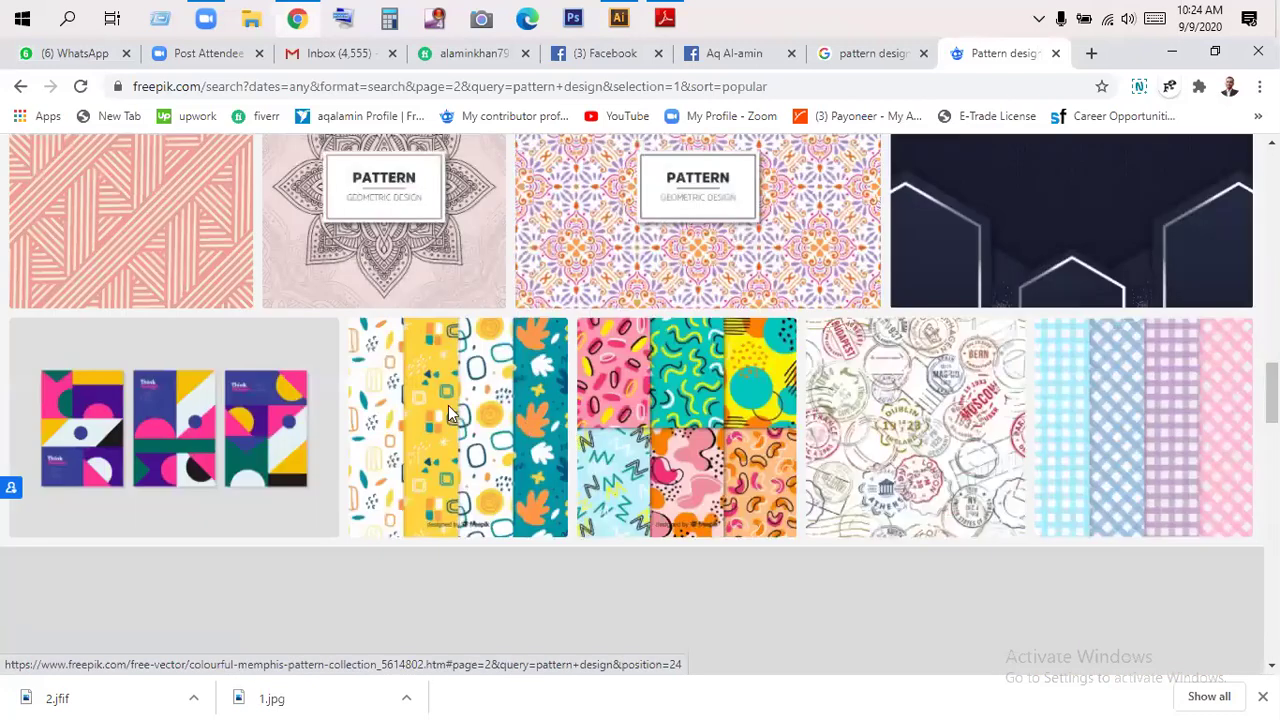
scroll(1100, 405, "down", 3)
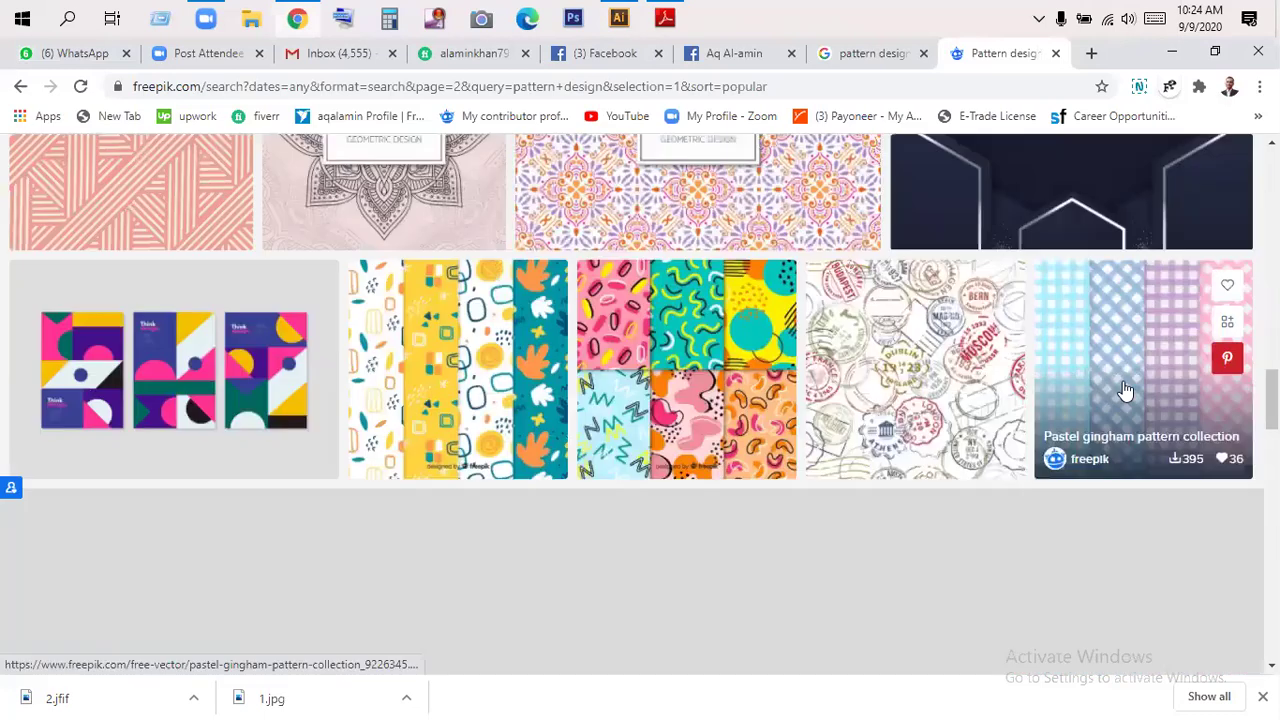
left_click(1128, 391)
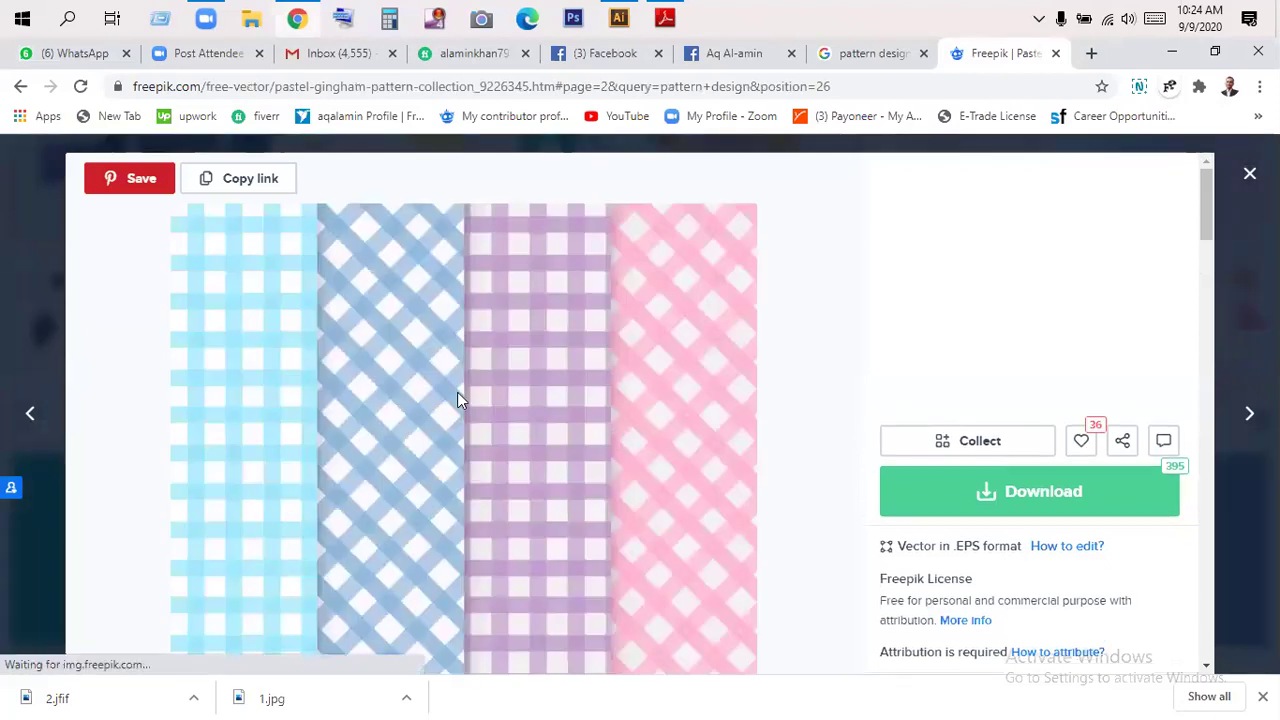
scroll(740, 345, "down", 2)
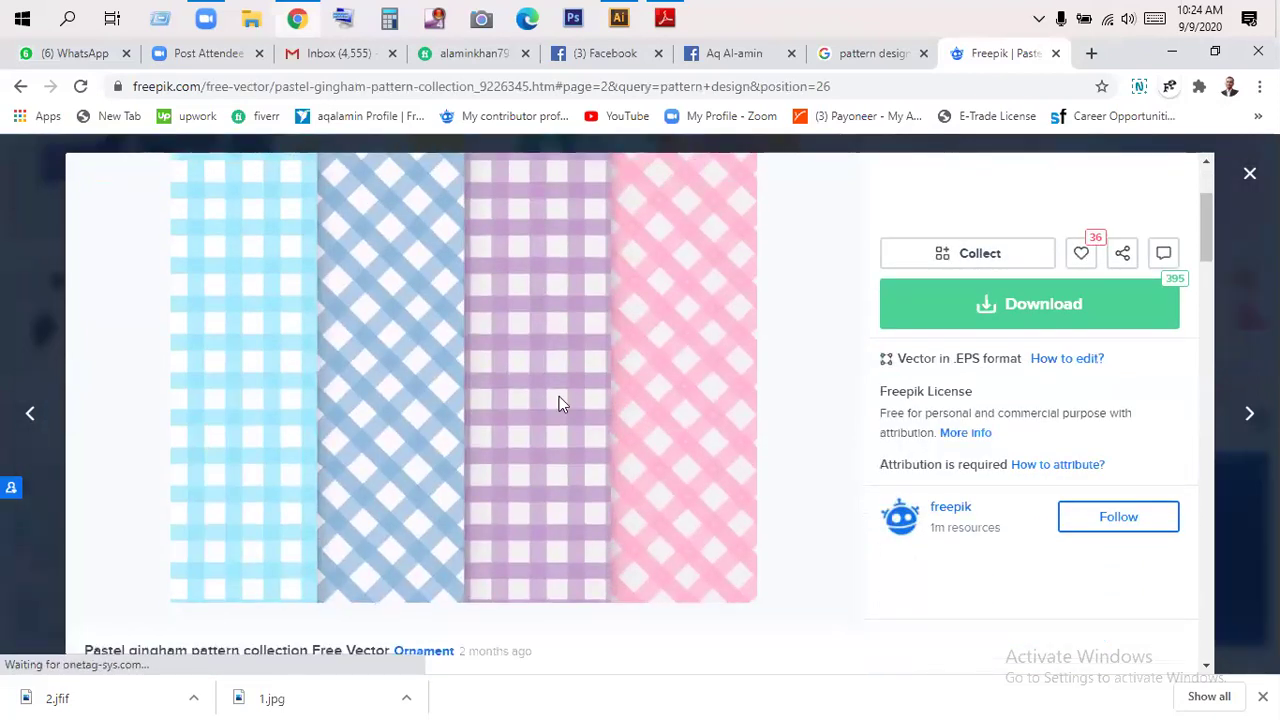
- Look through the similar patterns listed below the Pastel gingham pattern collection and close its preview
scroll(530, 385, "down", 5)
scroll(304, 325, "up", 4)
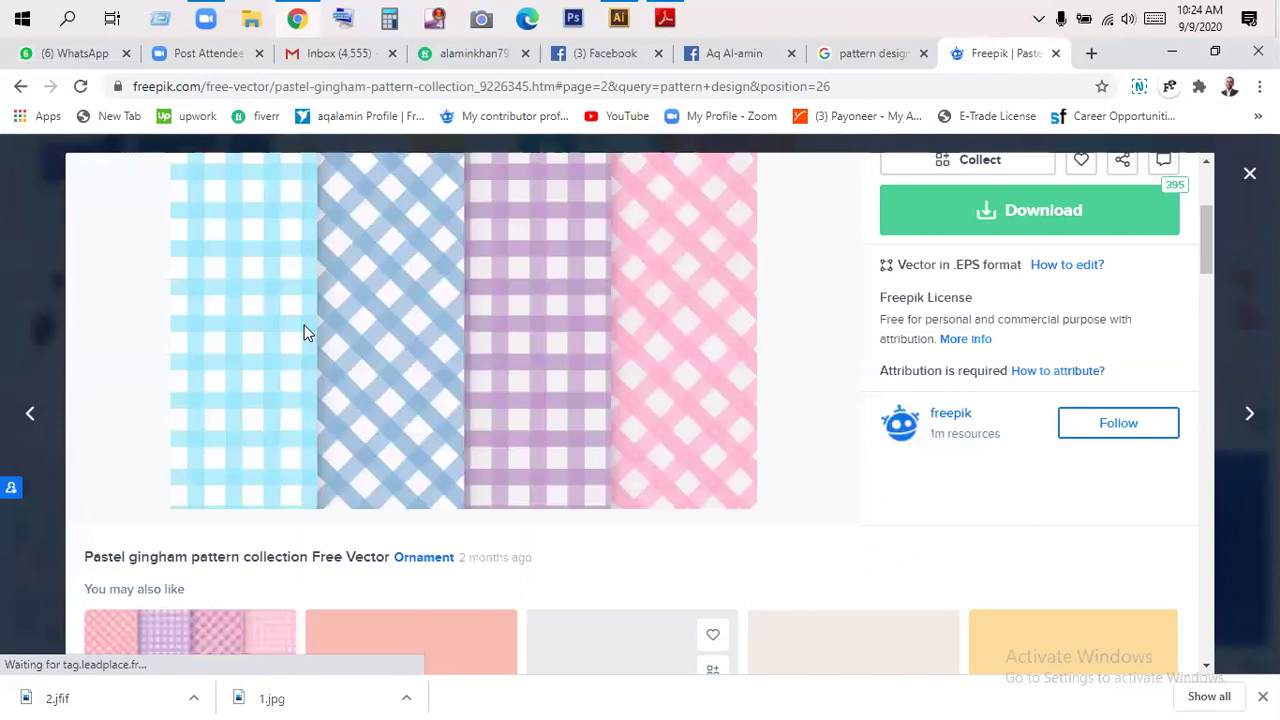
scroll(564, 424, "down", 3)
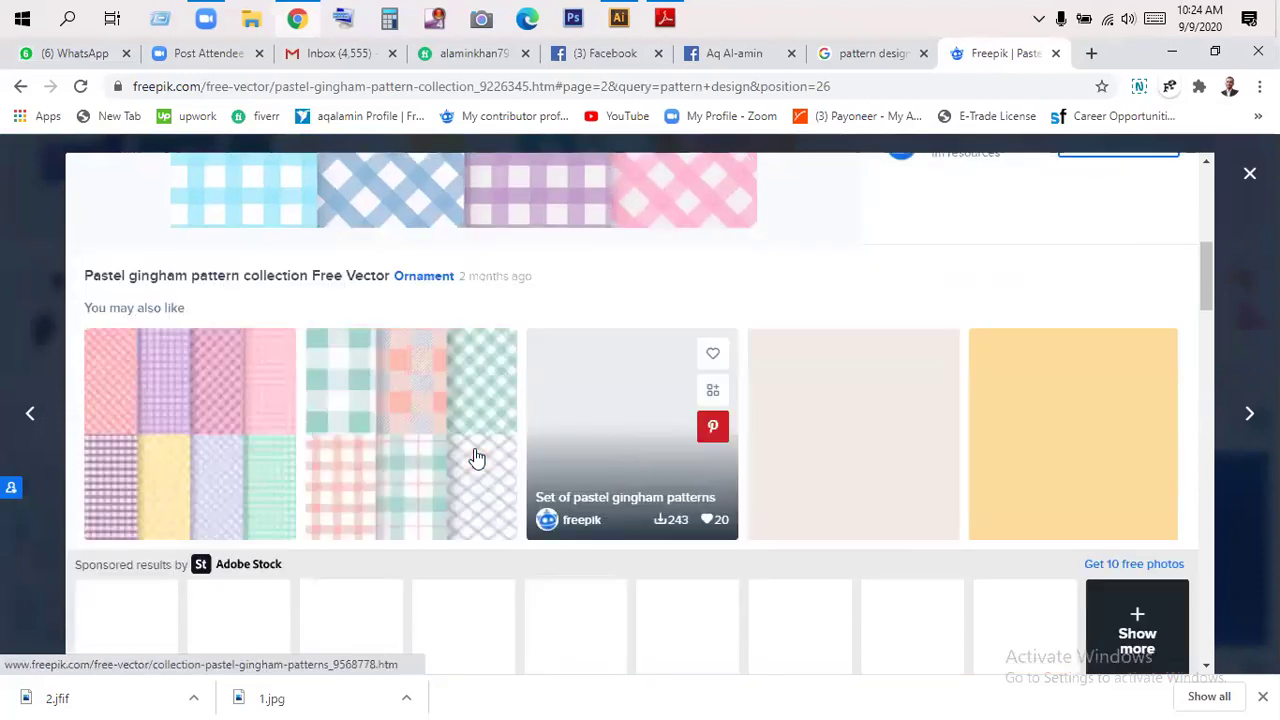
scroll(476, 457, "down", 3)
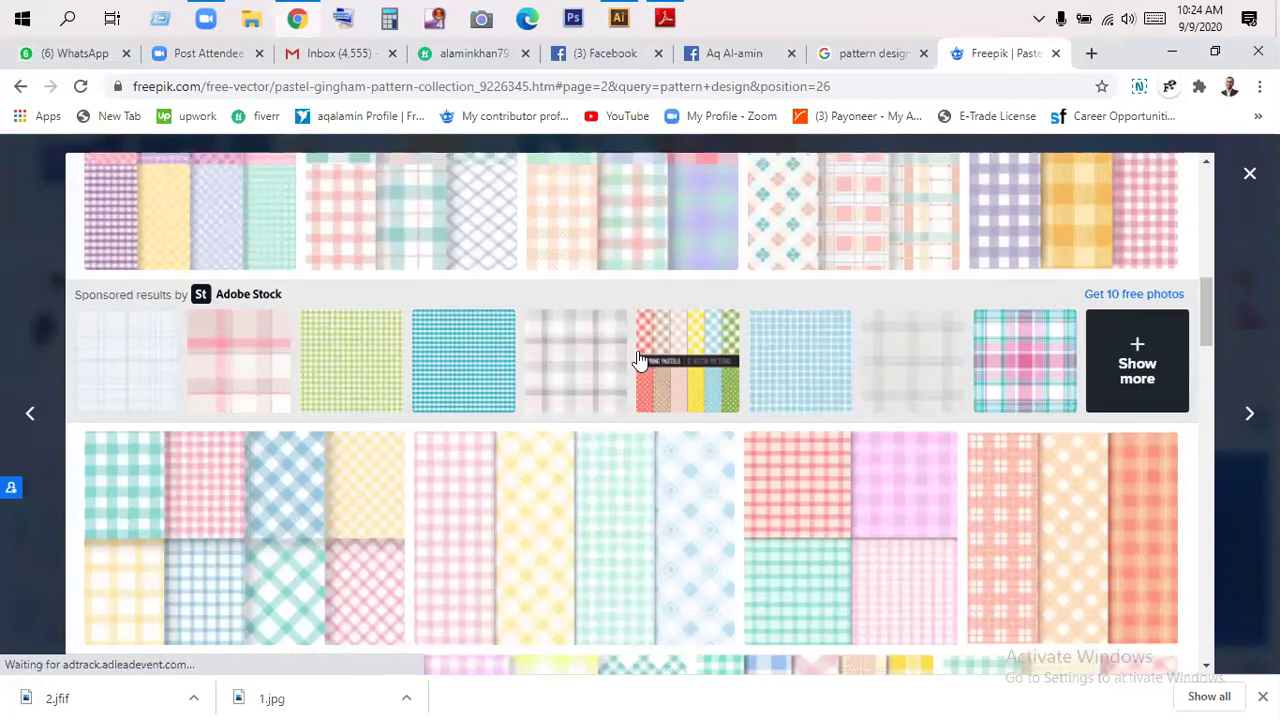
scroll(640, 360, "up", 3)
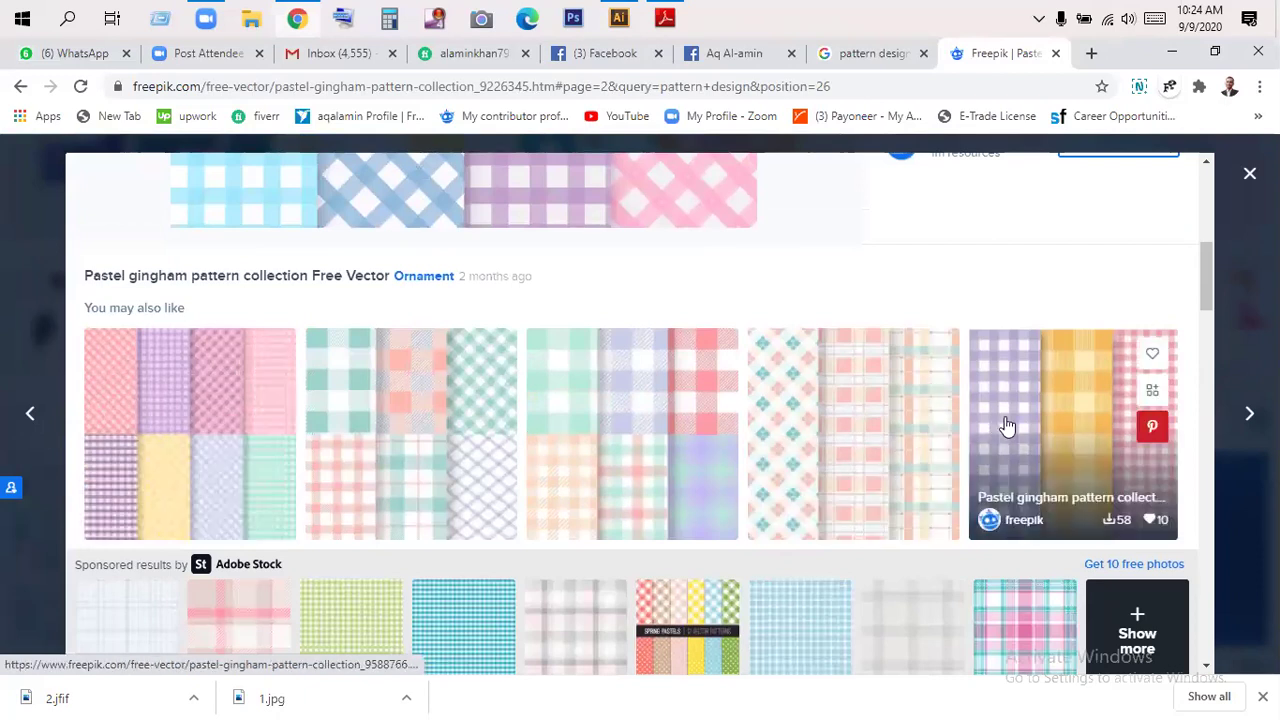
left_click(1249, 176)
- Switch to Illustrator and start a Pen path with a short vertical handle in the empty area beside the red heart pattern
left_click(620, 18)
left_click_drag(274, 309, 560, 317)
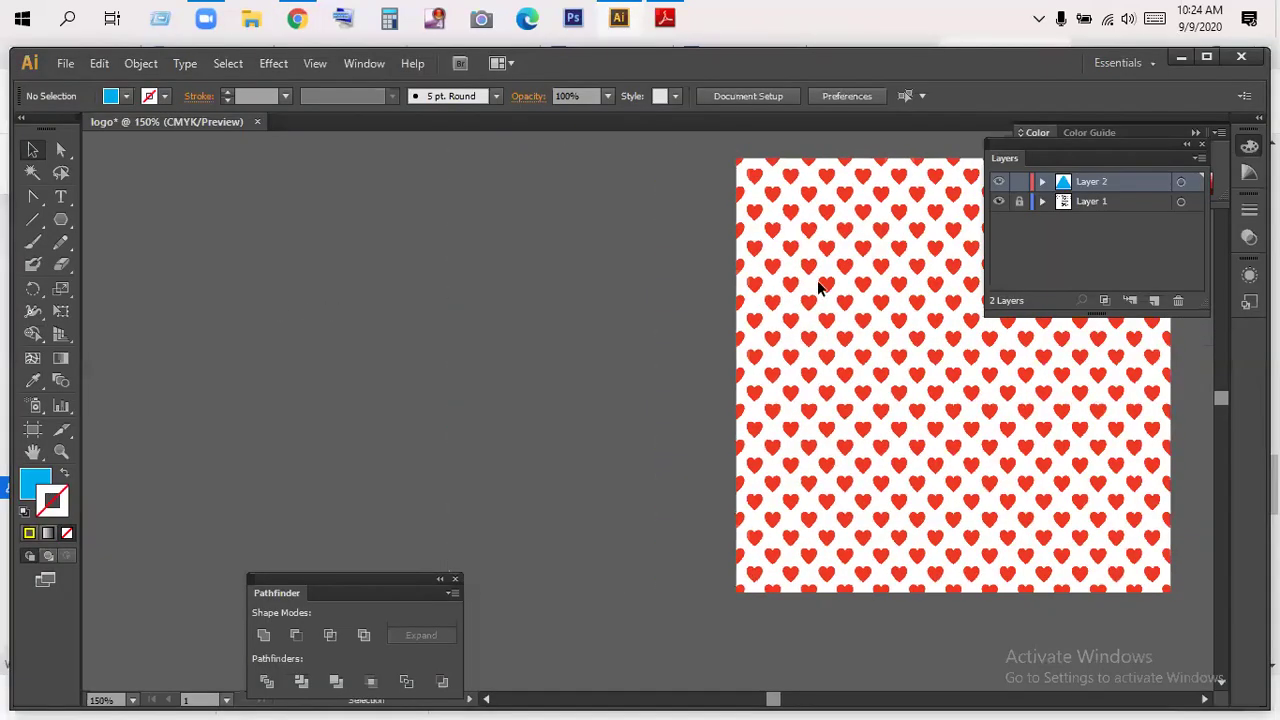
left_click(32, 196)
left_click(32, 196)
left_click(139, 195)
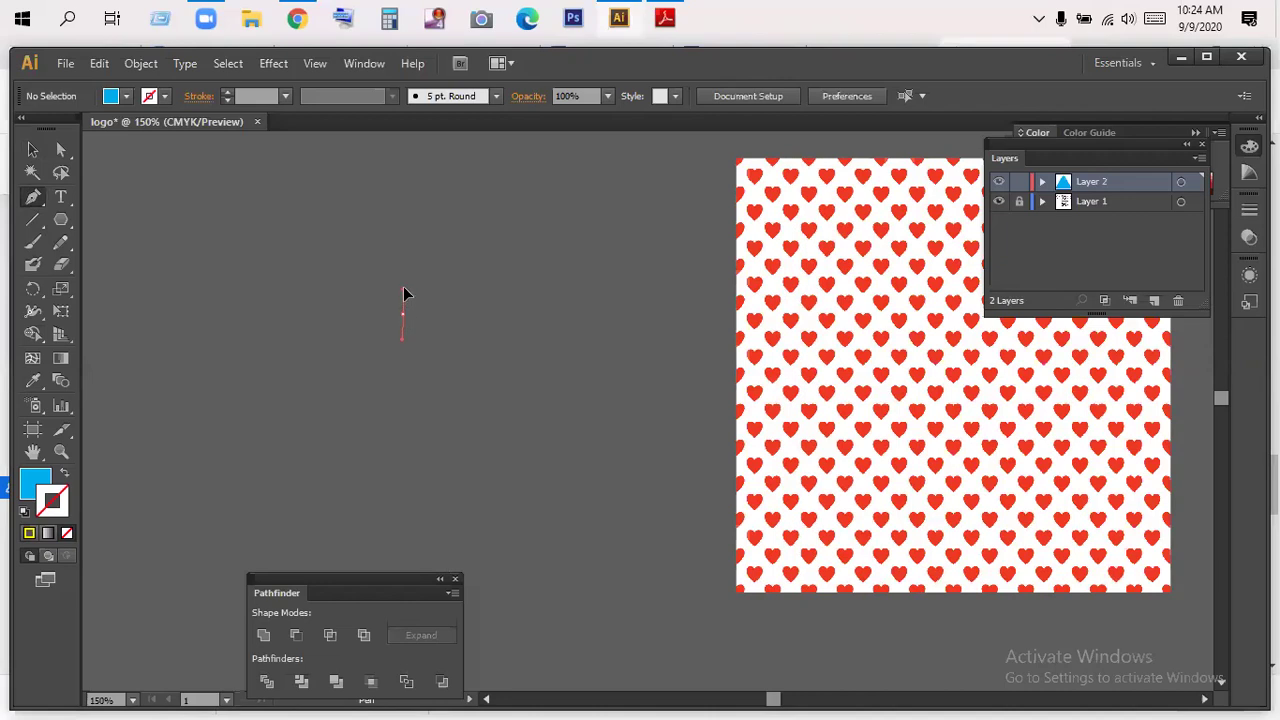
left_click(403, 288)
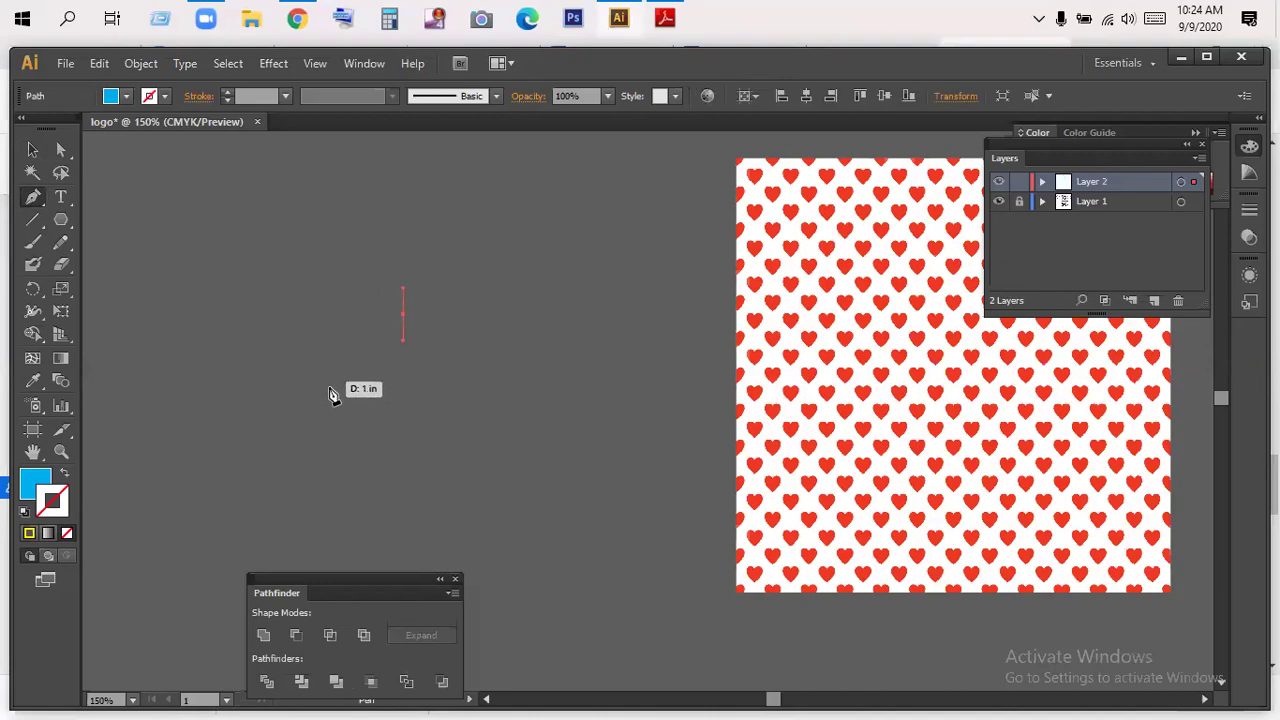
left_click_drag(378, 421, 475, 561)
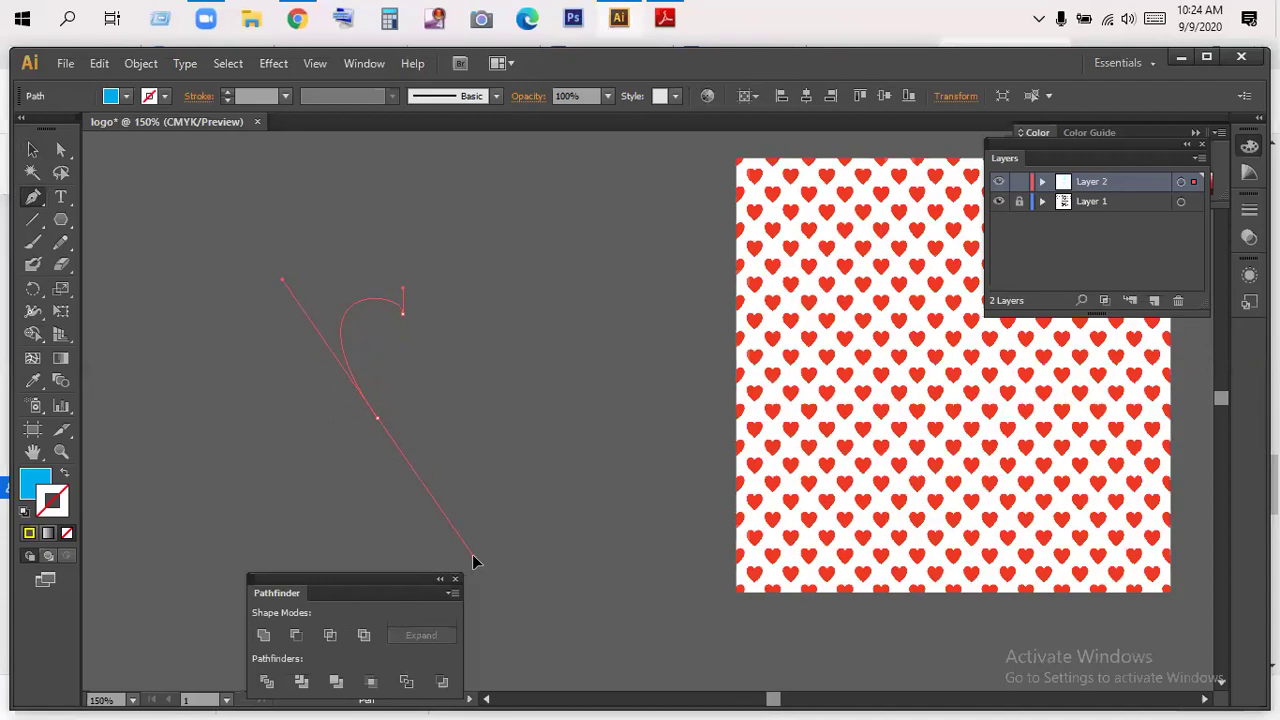
left_click_drag(475, 561, 474, 562)
key("ctrl+z")
key("ctrl+z")
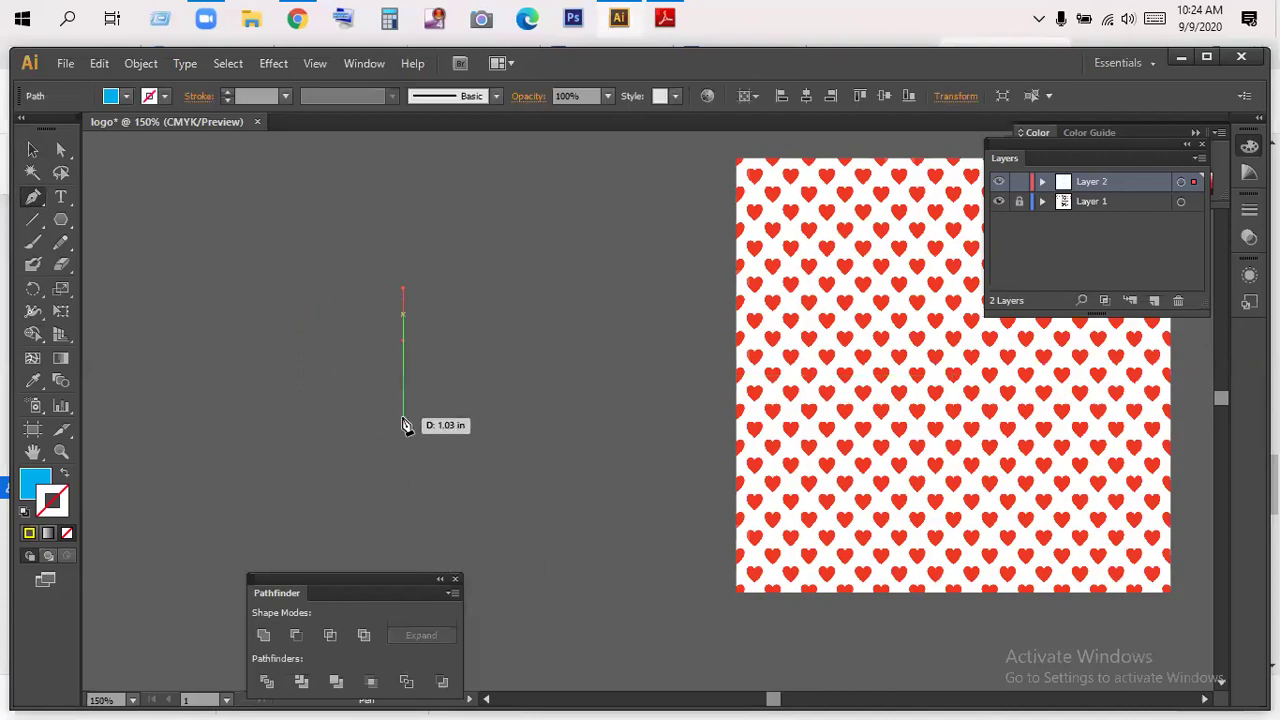
- Curve the Pen path down to a point directly below its first anchor, forming the left half of a blue heart
left_click_drag(401, 438, 553, 579)
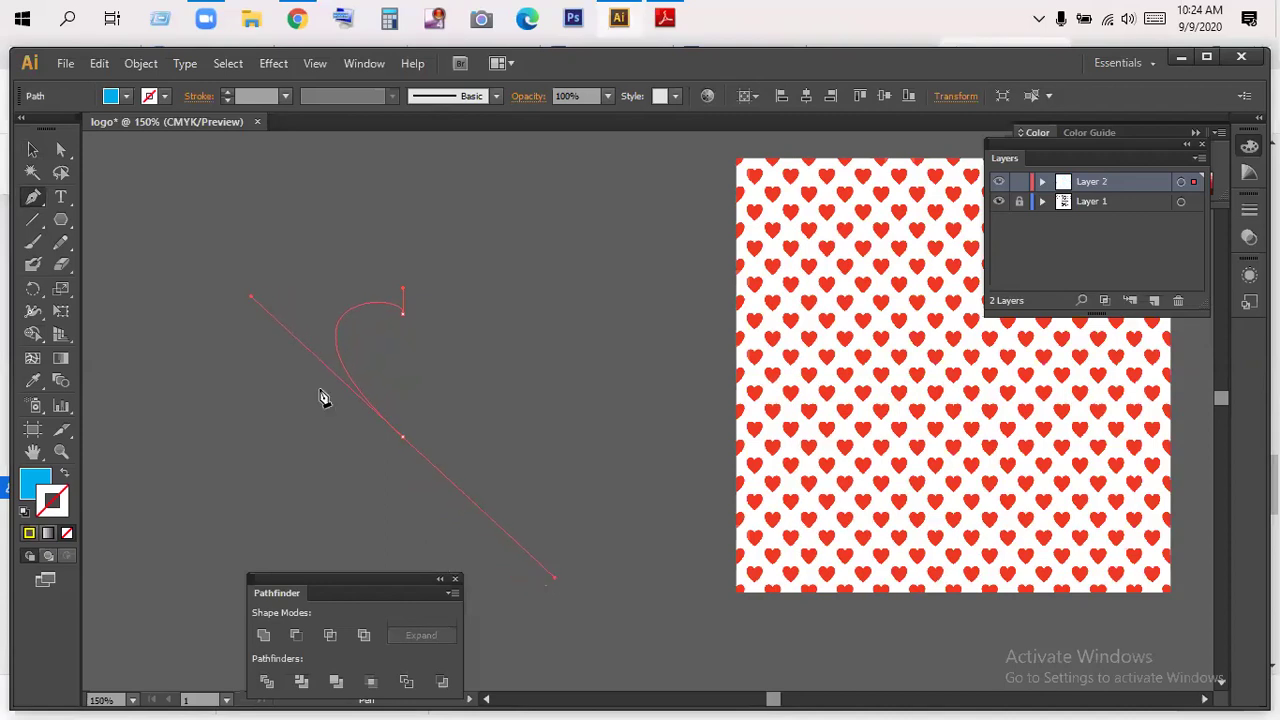
left_click(33, 150)
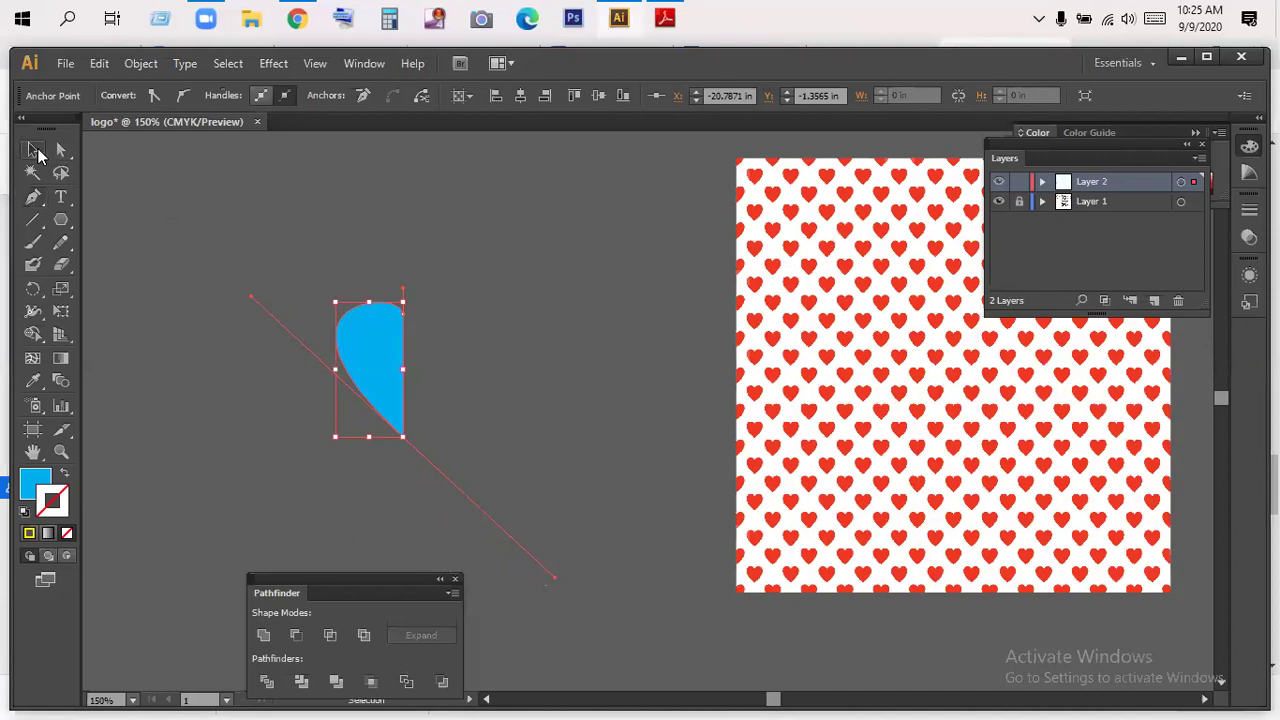
left_click(450, 237)
- Create a mirrored copy of the half heart by reflecting it across the vertical axis
left_click(395, 352)
right_click(395, 350)
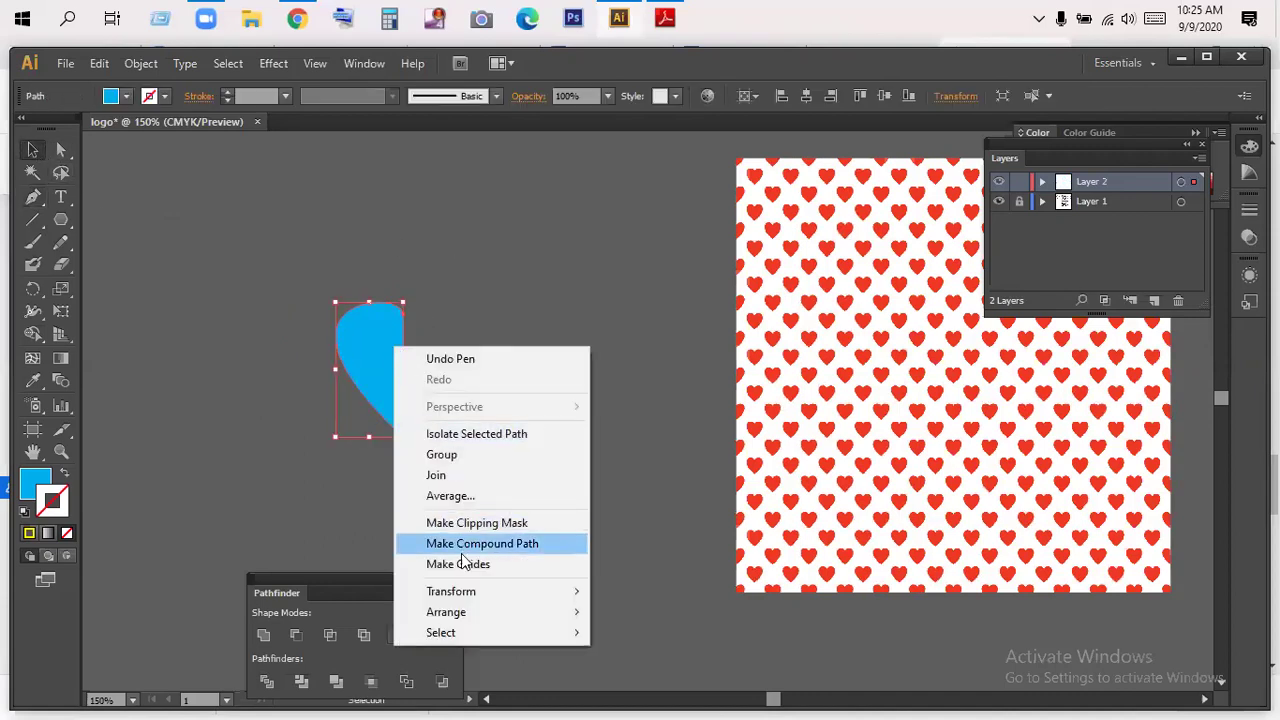
mouse_move(506, 597)
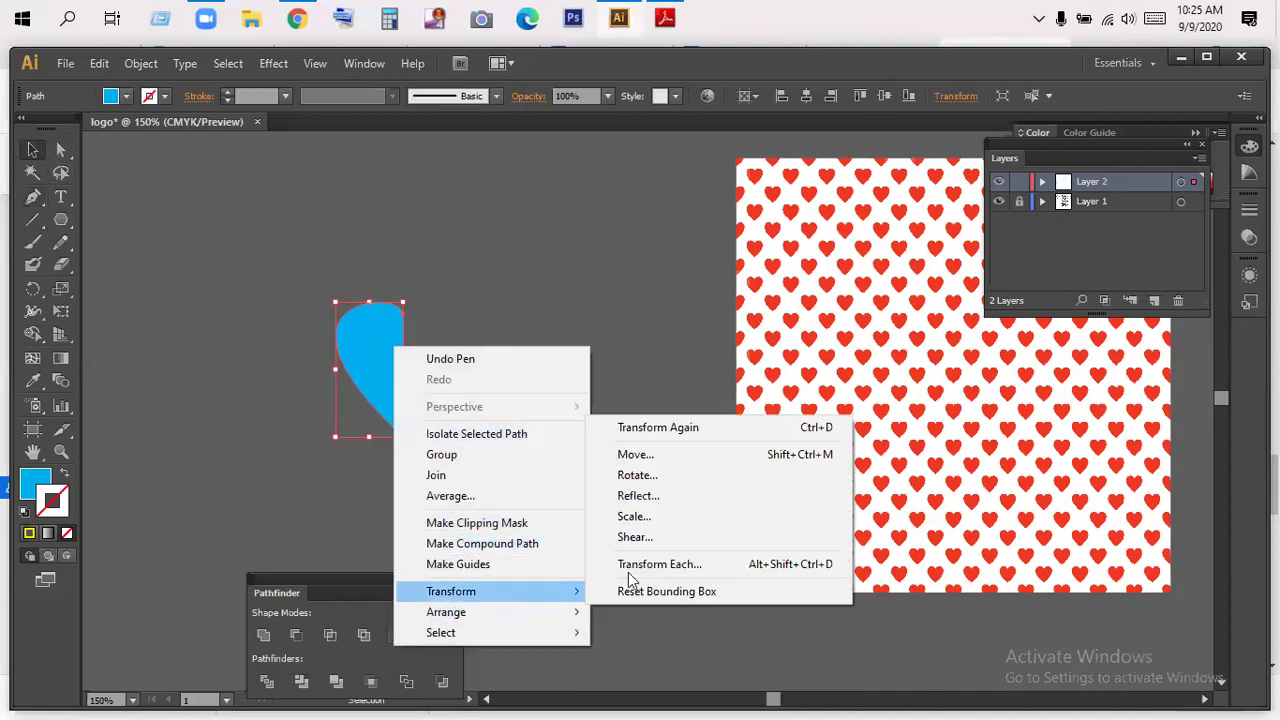
left_click(645, 495)
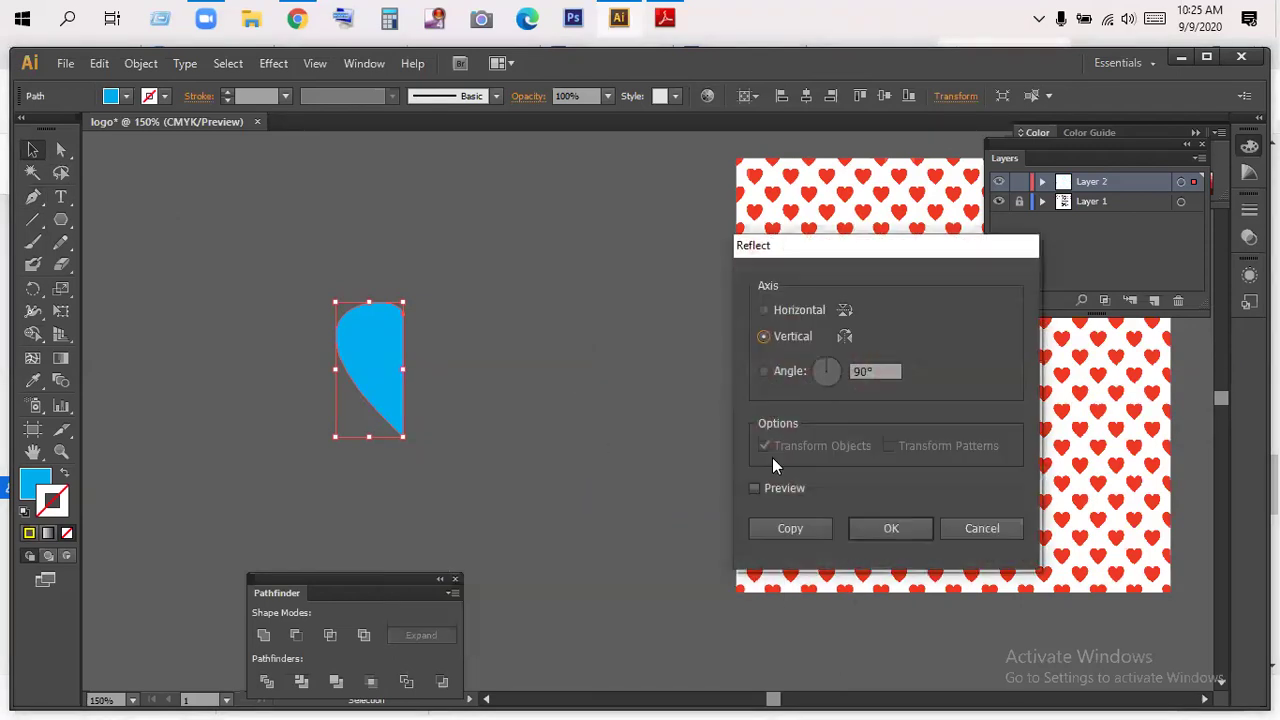
left_click(755, 488)
left_click(790, 530)
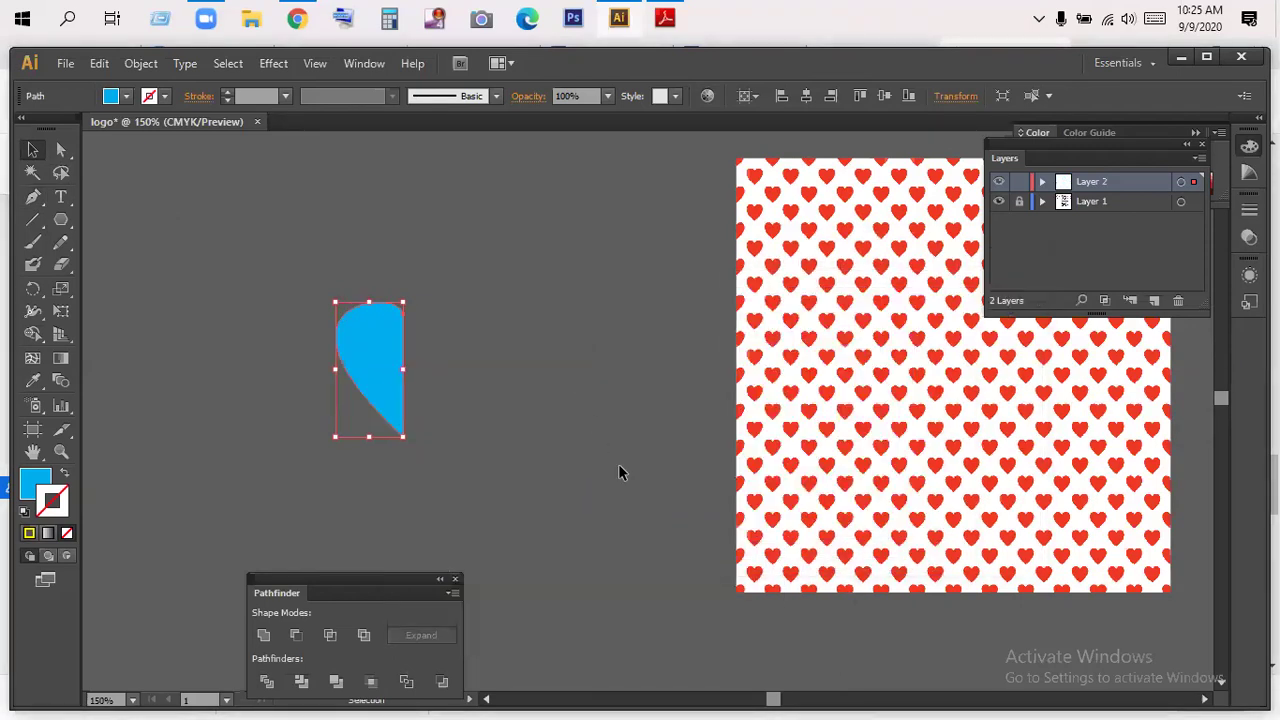
- Move the mirrored half to the right until its straight edge meets the original half and completes the heart
key("Right")
key("Right")
key("Right")
key("Right")
key("Right")
key("Right")
key("Right")
key("Right")
key("Right")
key("Right")
key("Right")
key("Right")
key("Right")
key("Right")
key("Right")
key("Right")
key("Right")
key("Right")
key("Right")
key("Right")
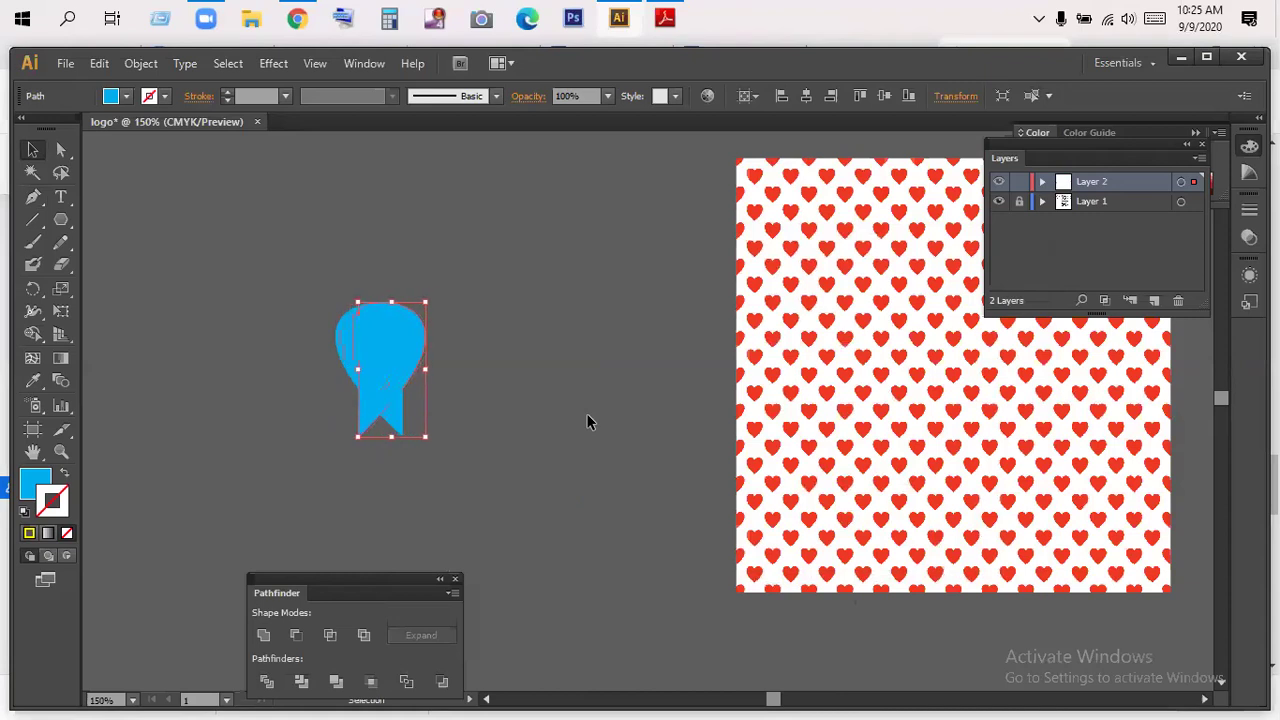
key("Right")
key("Right")
key("Right")
key("Right")
key("Right")
key("Right")
key("Right")
key("Right")
key("Right")
key("Right")
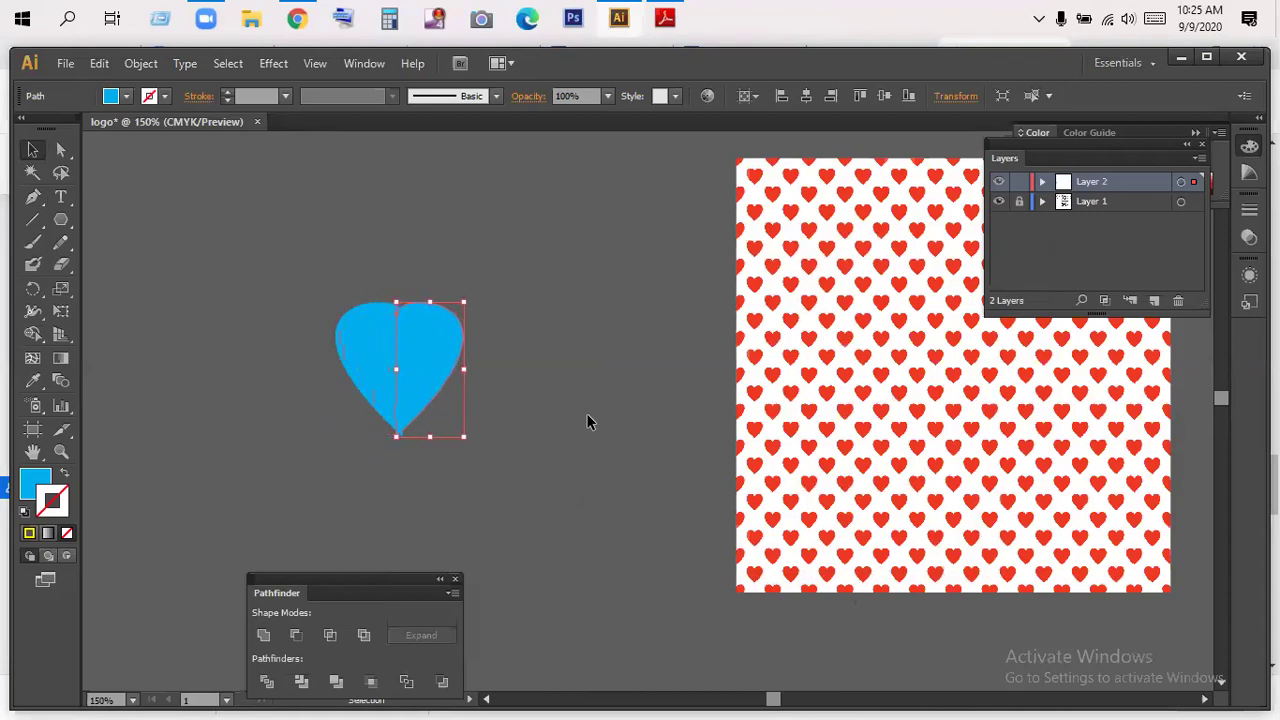
key("Left")
key("Left")
key("Left")
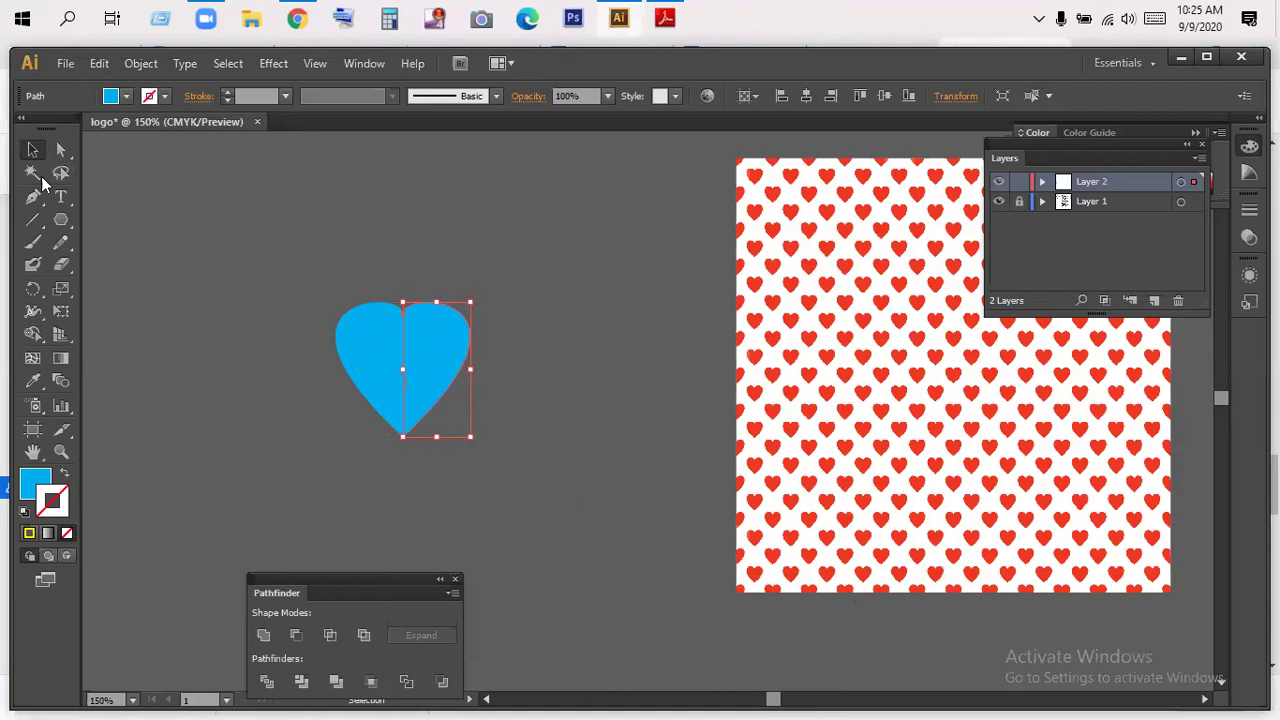
- Select both halves of the heart and group them
left_click(290, 250)
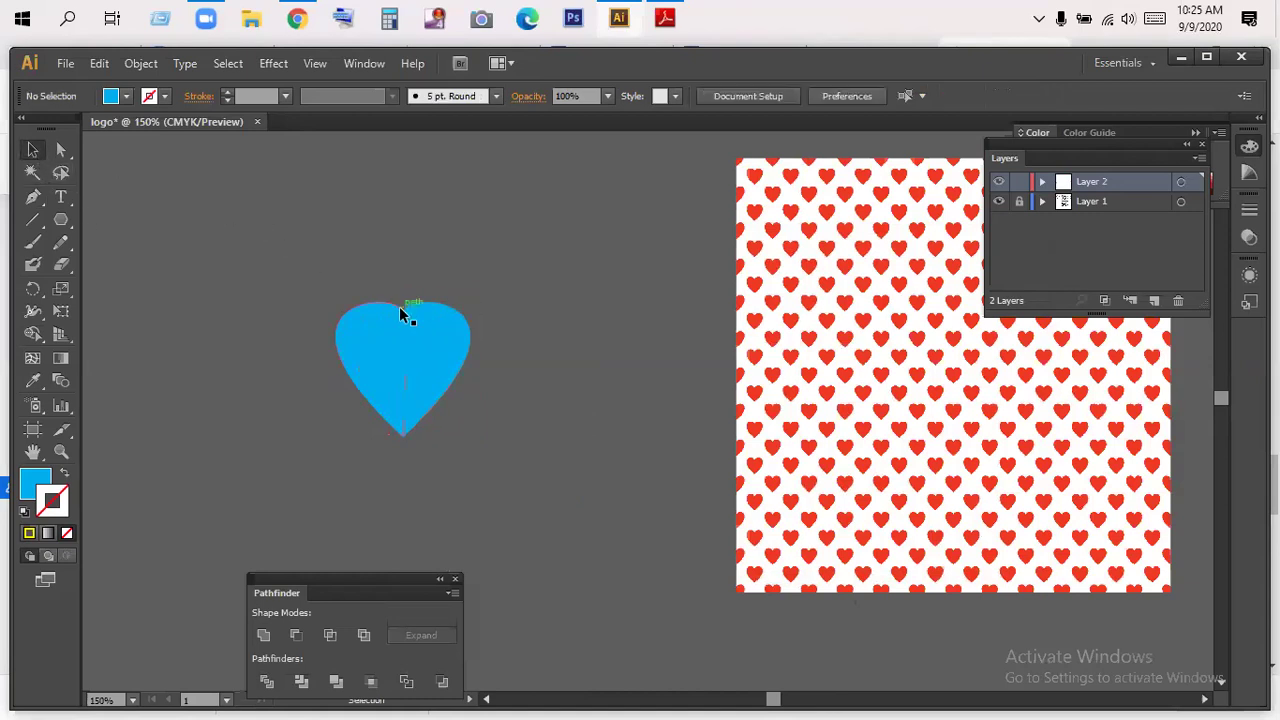
left_click_drag(450, 410, 332, 266)
right_click(407, 354)
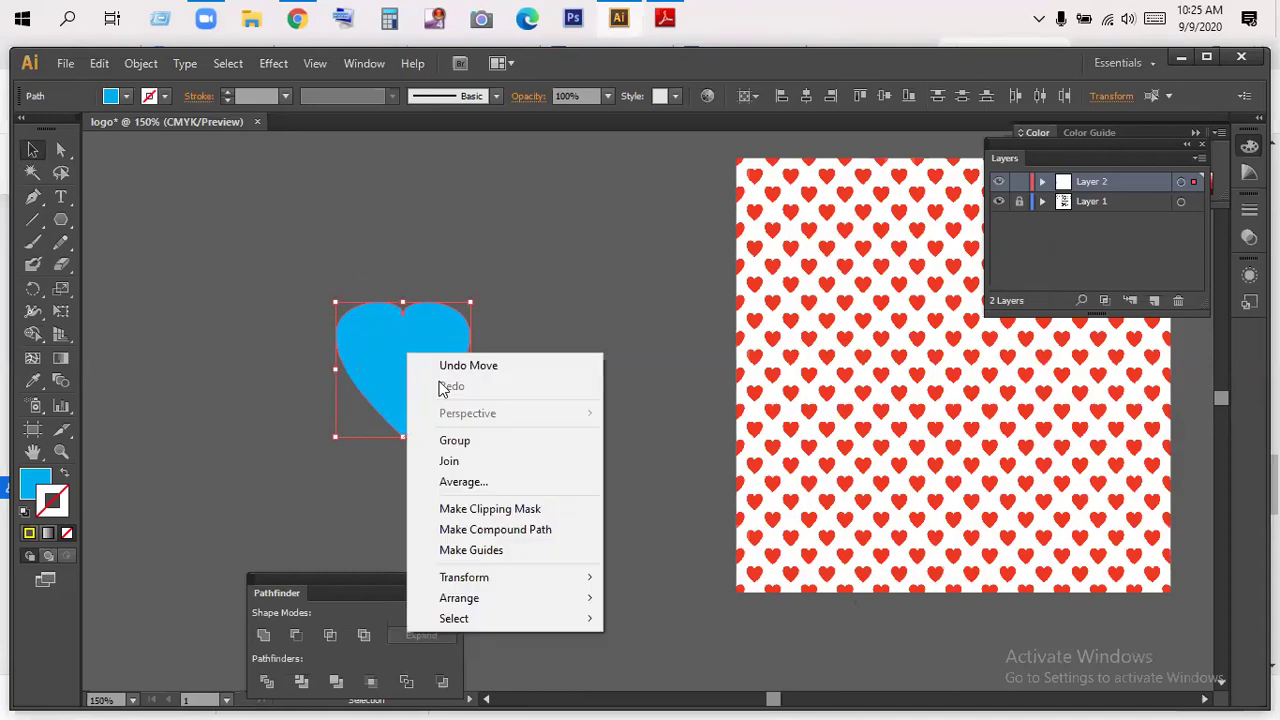
left_click(463, 444)
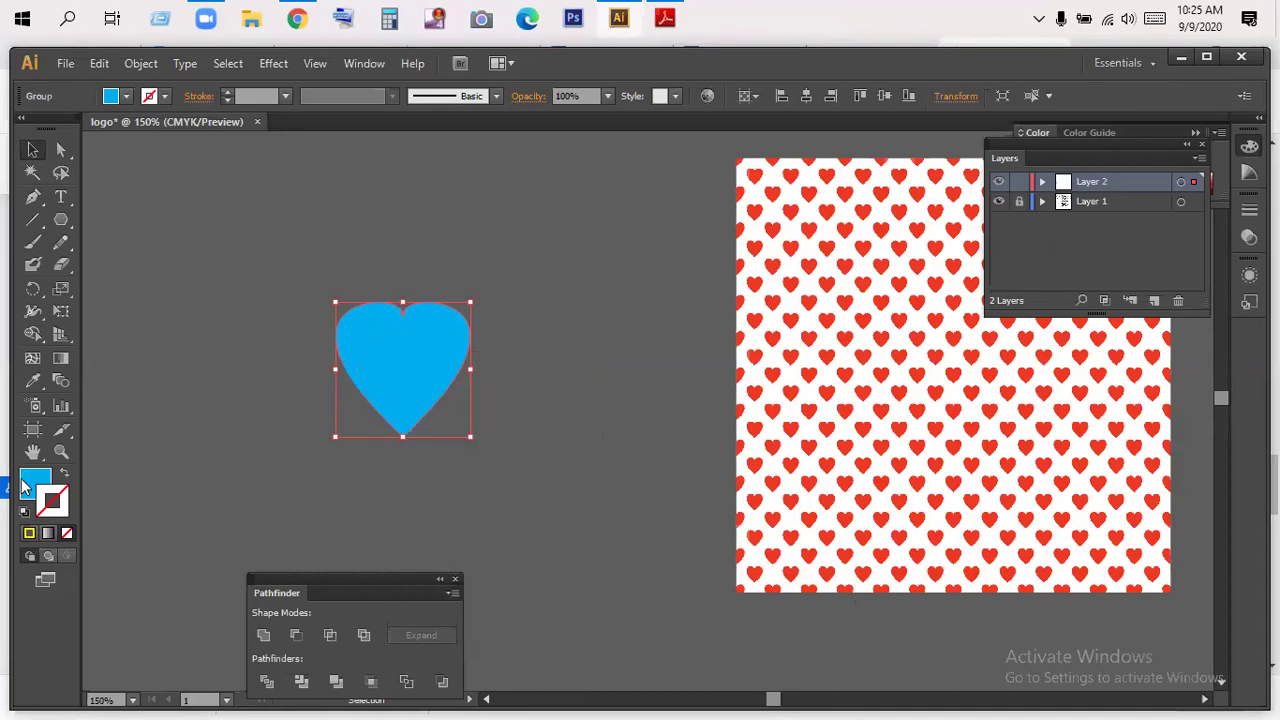
- Change the grouped heart's fill colour from blue to magenta pink
double_click(35, 485)
left_click(652, 260)
left_click(606, 263)
left_click(838, 237)
- Shrink the heart to about a third of its size and move it up and to the left in the empty area
left_click_drag(401, 354, 327, 307)
left_click_drag(399, 385, 286, 280)
left_click(408, 360)
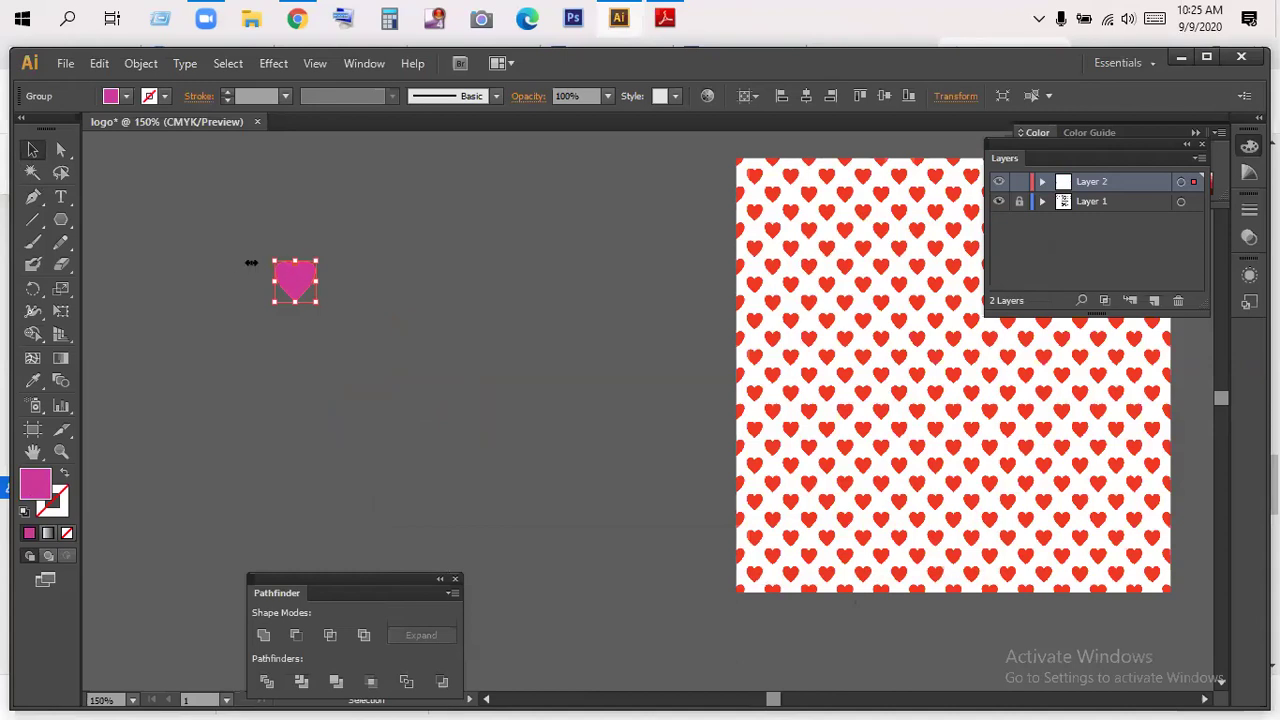
key("shift+Left")
key("shift+Left")
key("shift+Left")
key("shift+Up")
key("shift+Up")
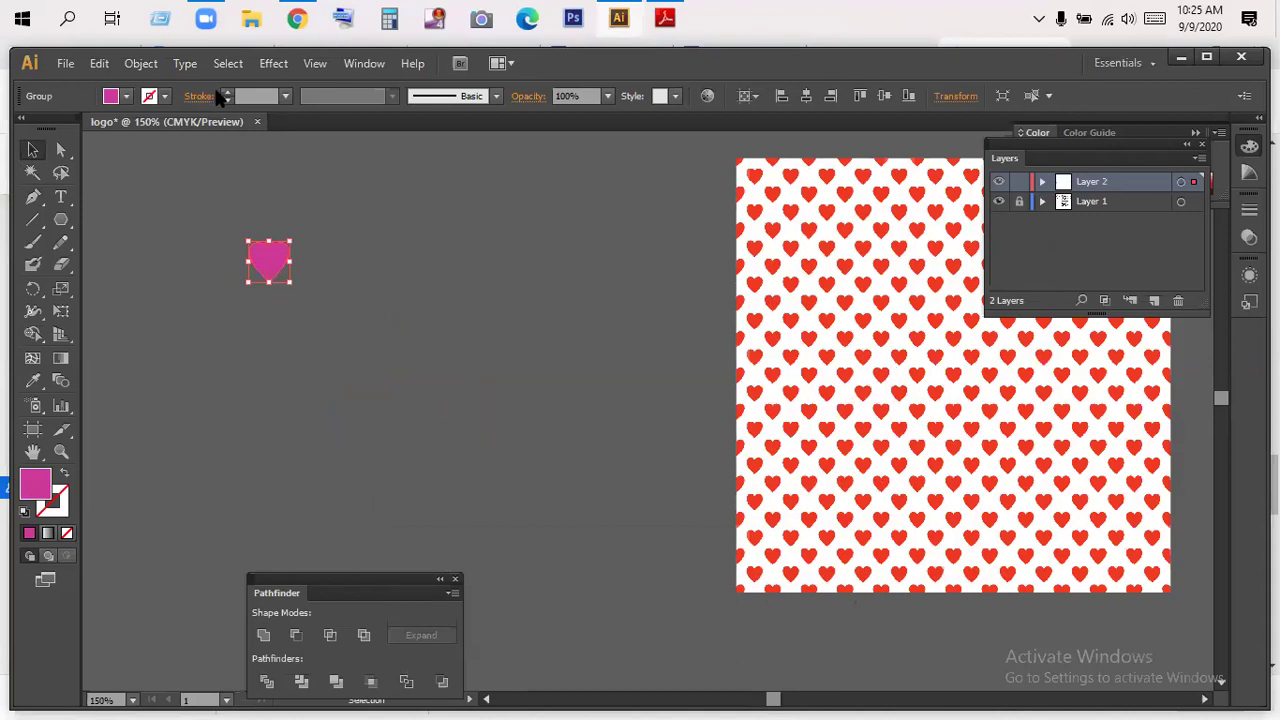
- Set up a Transform effect on the heart with a 0.125 in horizontal move and 10 copies
left_click(272, 64)
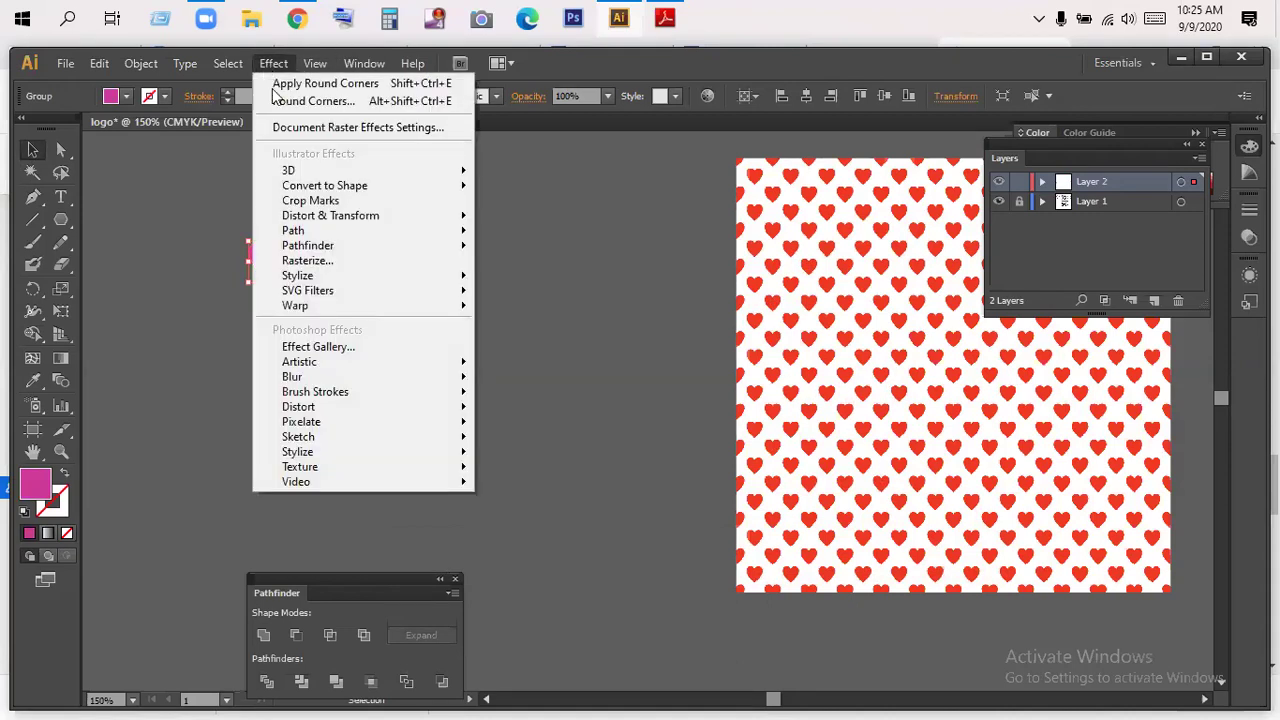
mouse_move(360, 216)
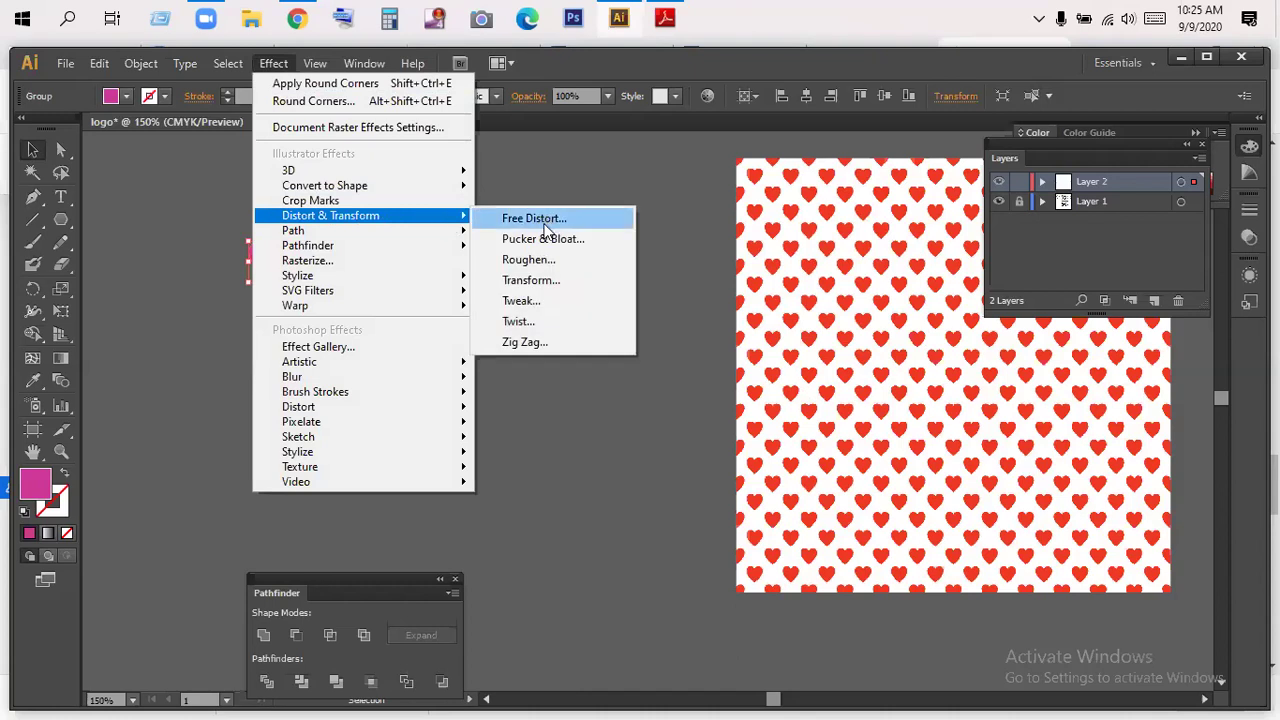
left_click(540, 280)
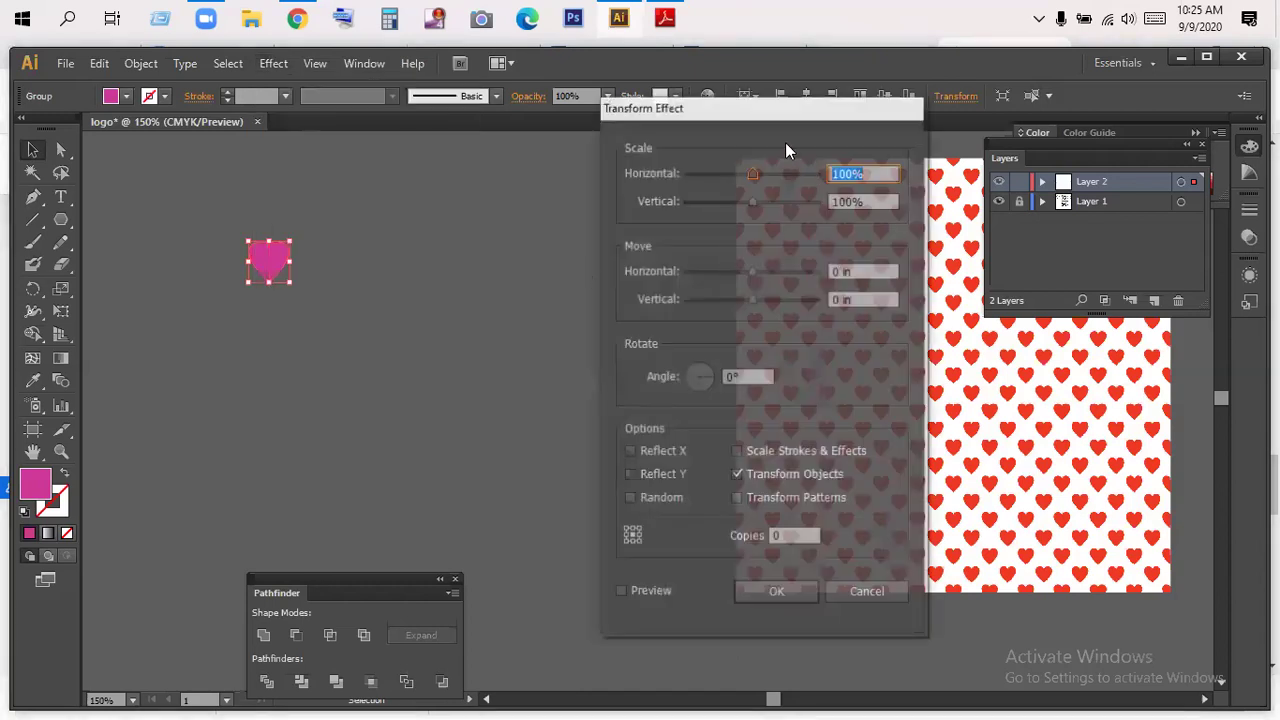
left_click_drag(752, 123, 730, 125)
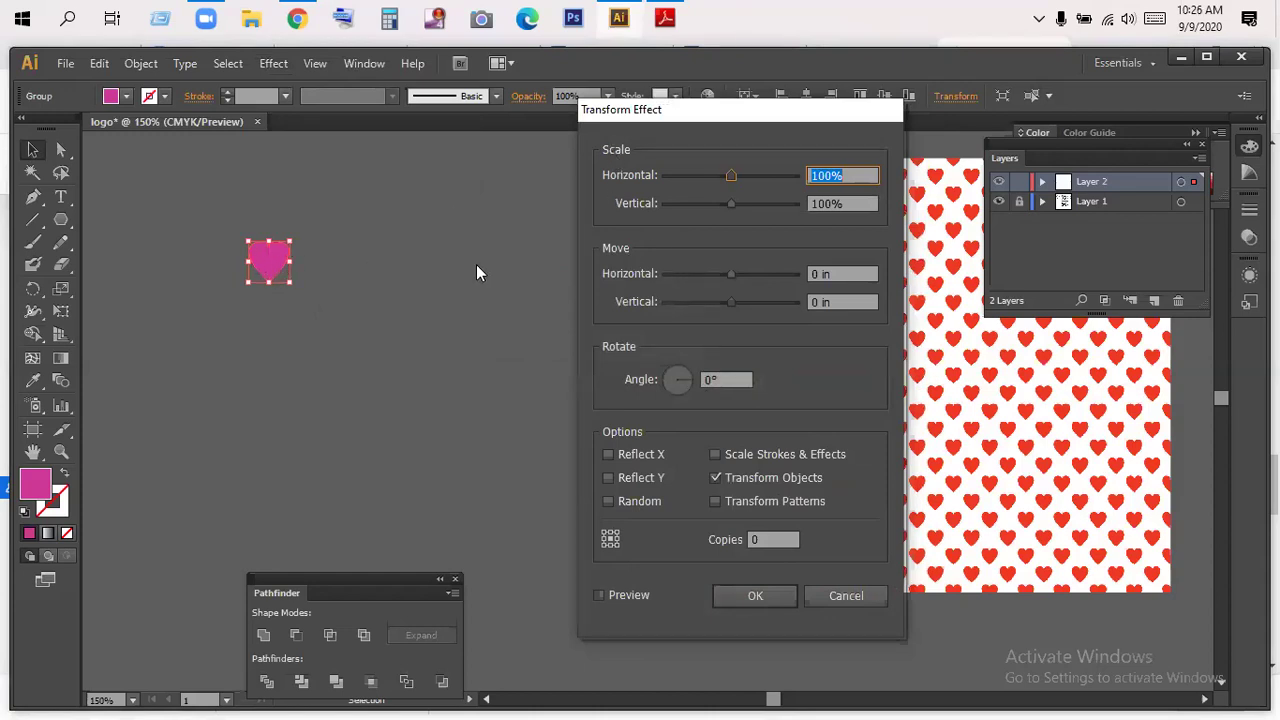
left_click_drag(729, 274, 735, 278)
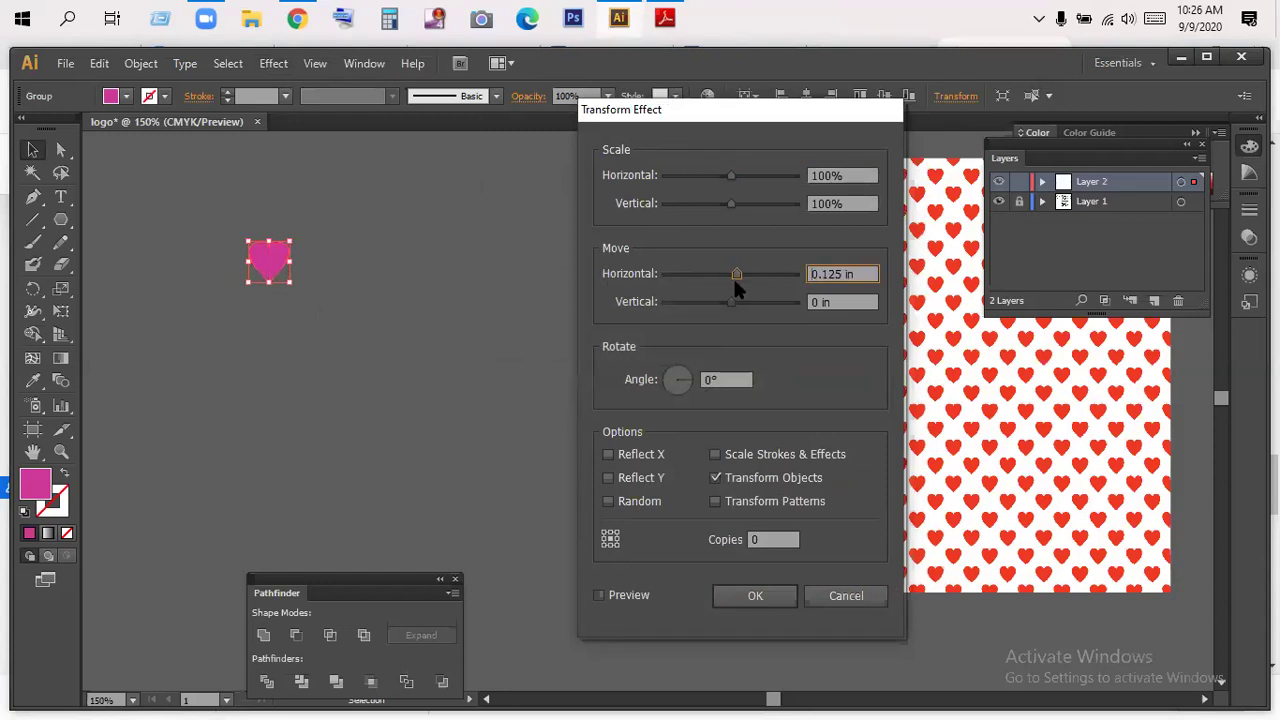
left_click(598, 594)
left_click(775, 540)
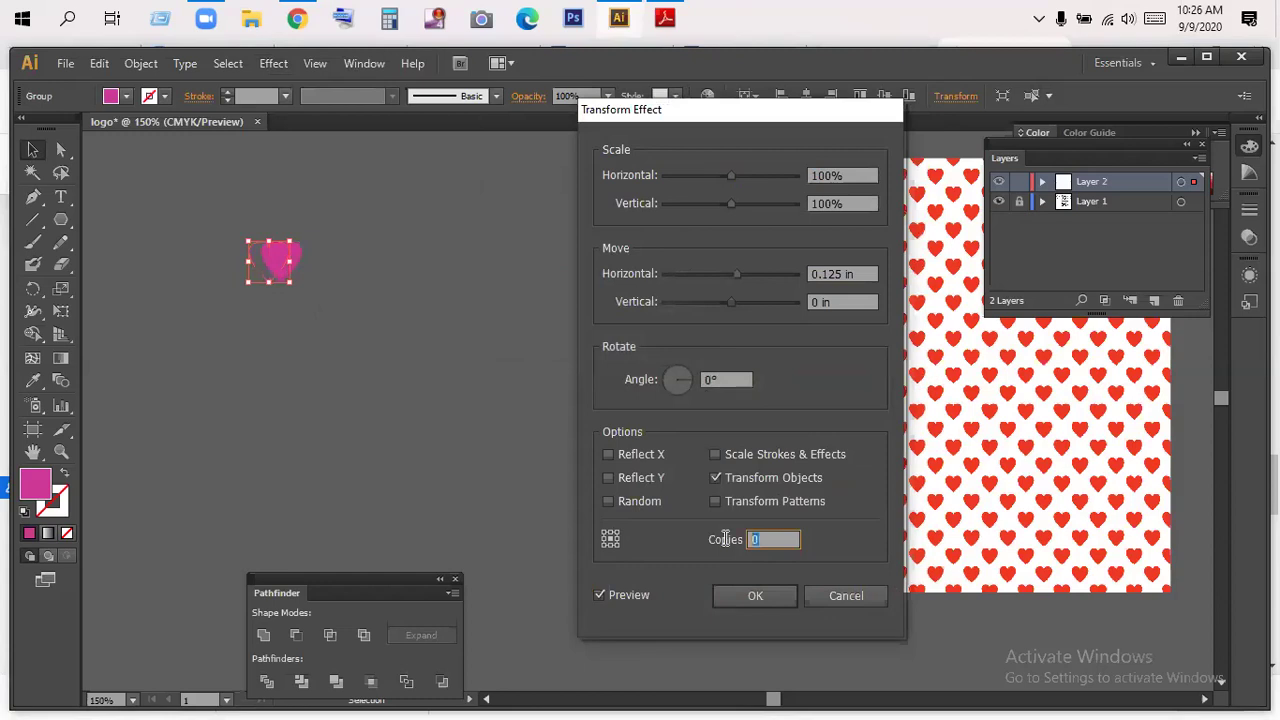
type("10")
left_click(600, 595)
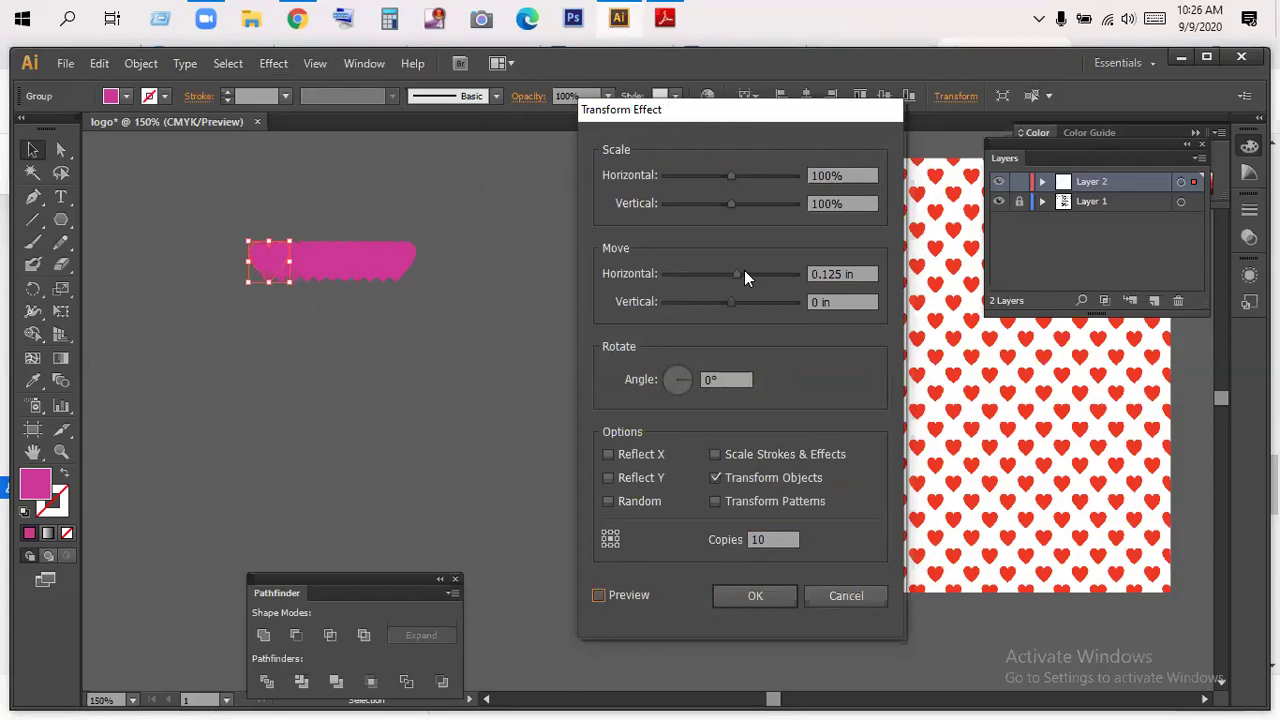
- Increase the effect's horizontal move to 0.5694 in to space the hearts apart, with the preview on
left_click_drag(737, 274, 744, 274)
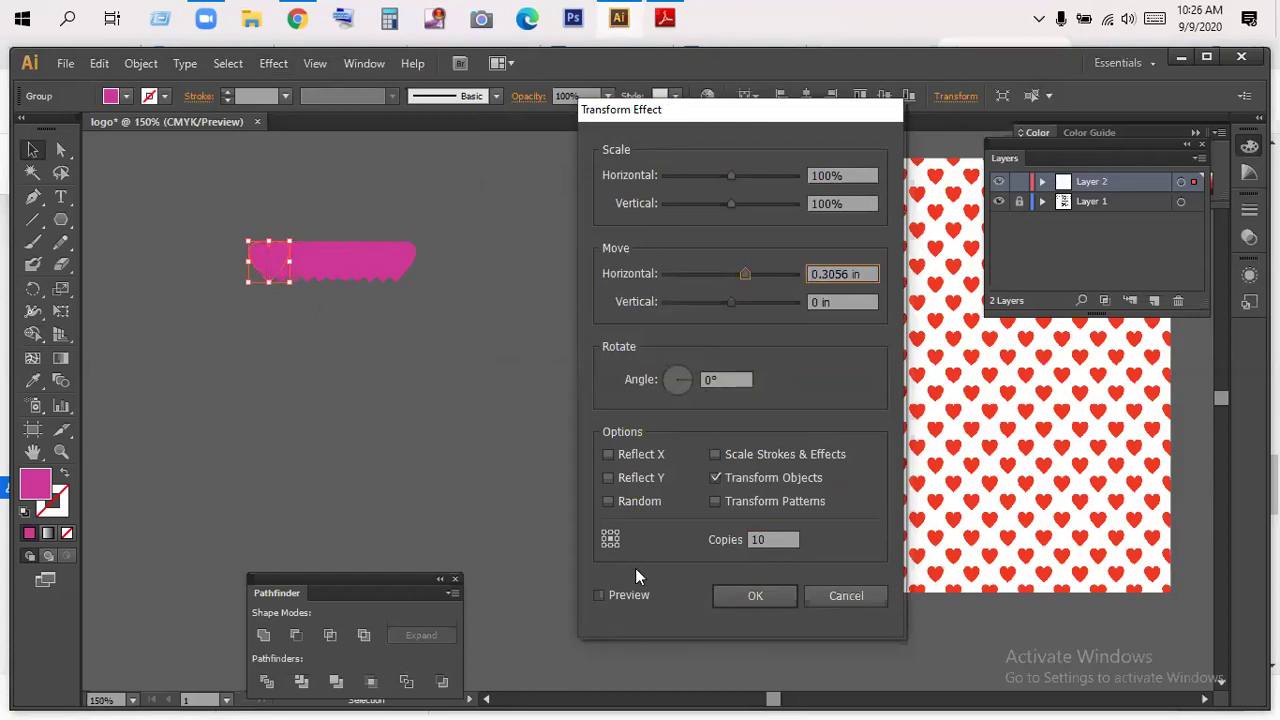
left_click(600, 595)
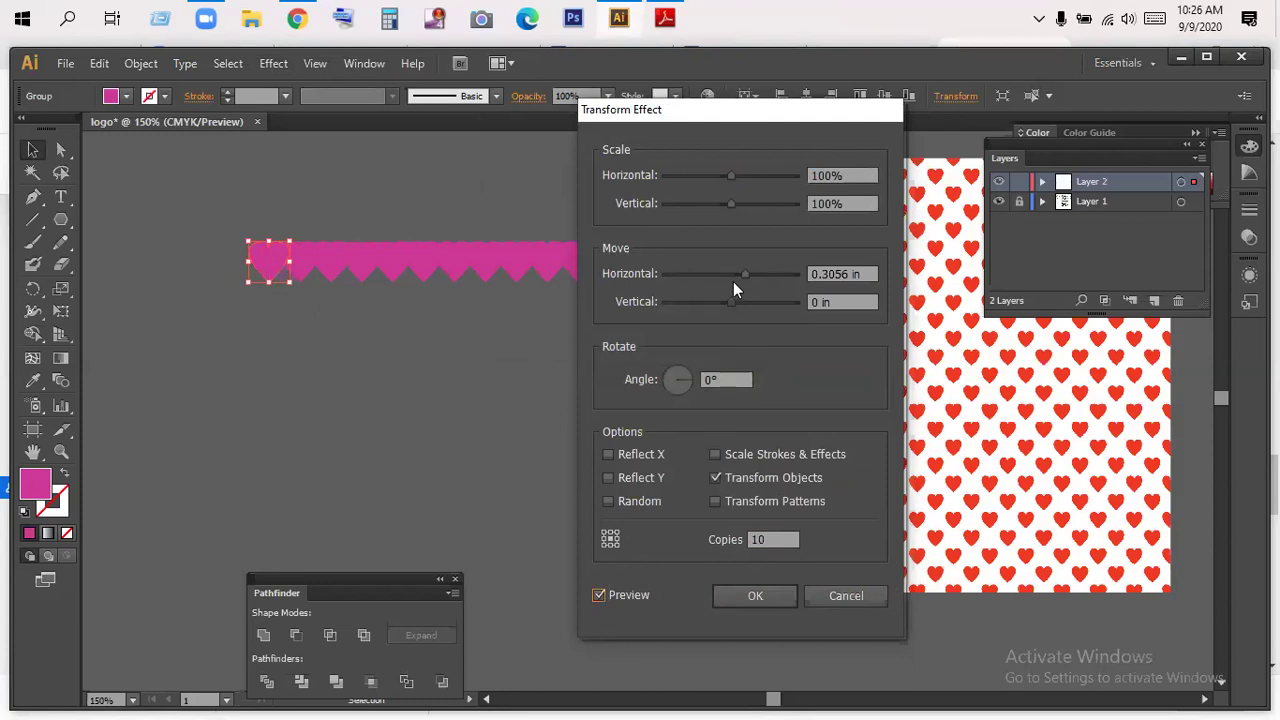
left_click_drag(746, 272, 757, 272)
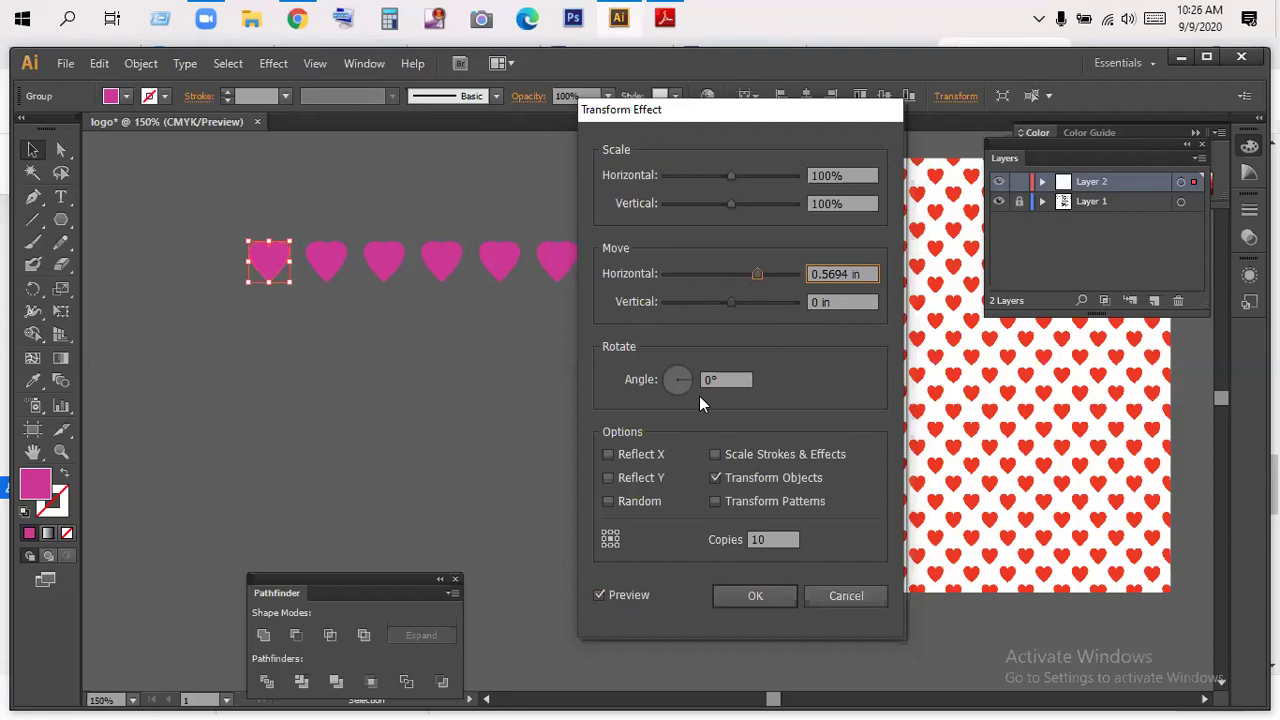
- Try rotation angles of 324° and 315° on the heart copies, and reset the angle to 0°
left_click_drag(697, 381, 684, 384)
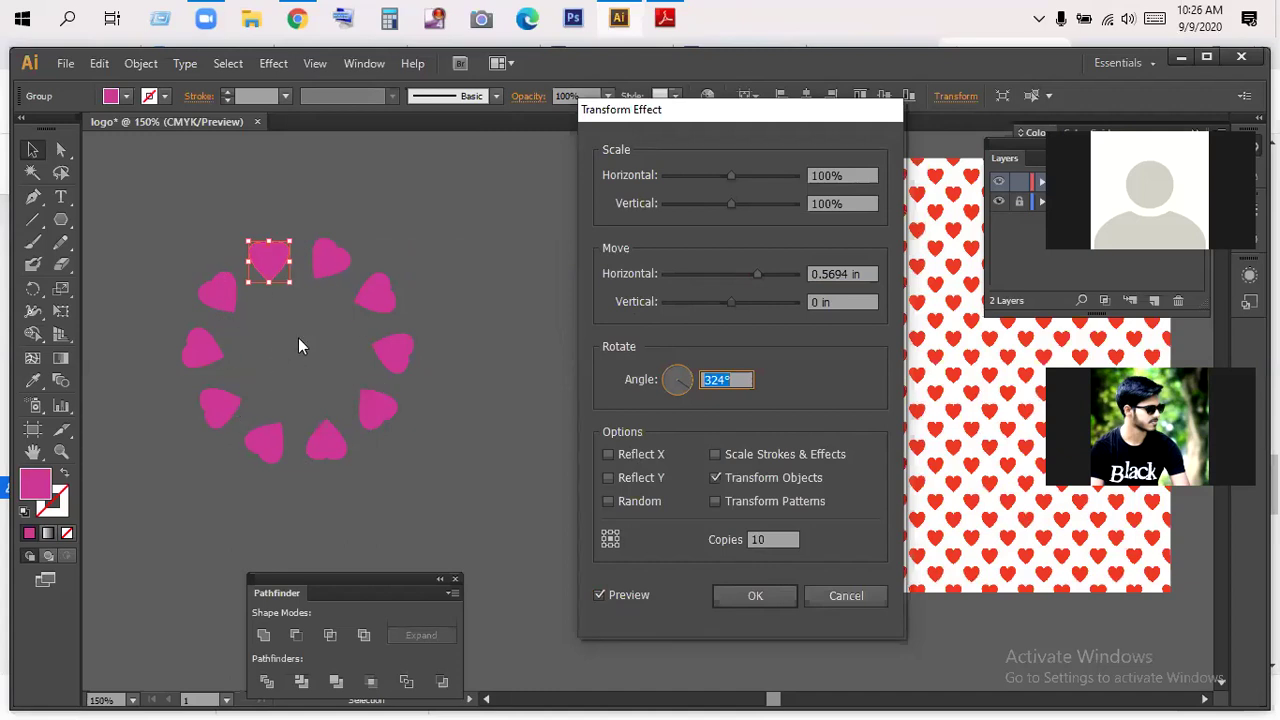
left_click(684, 386)
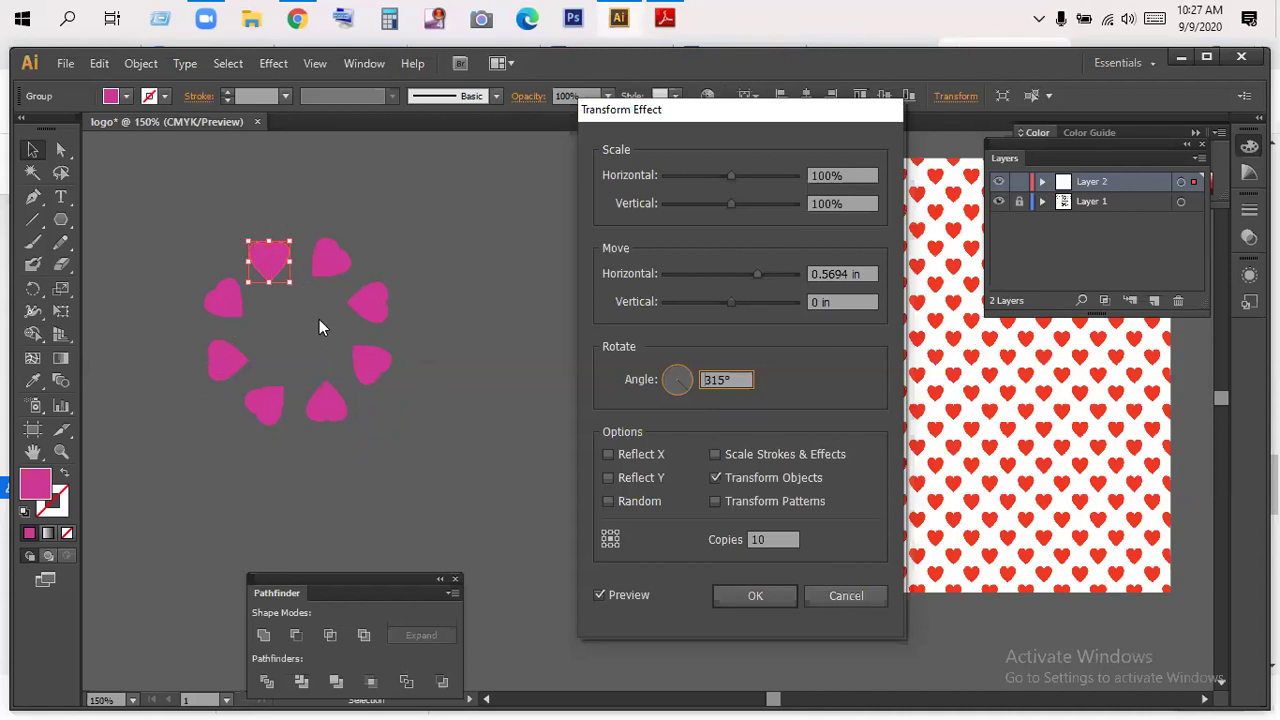
left_click(682, 379)
key("BackSpace")
type("0")
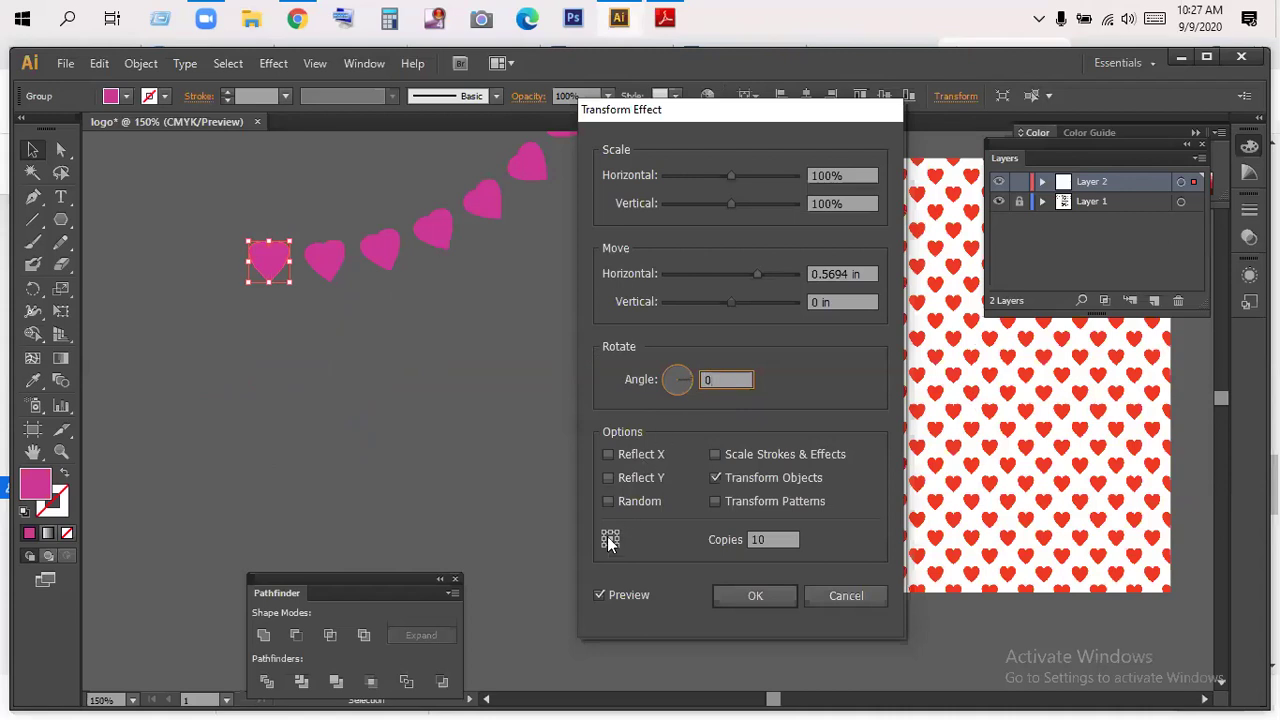
left_click(598, 595)
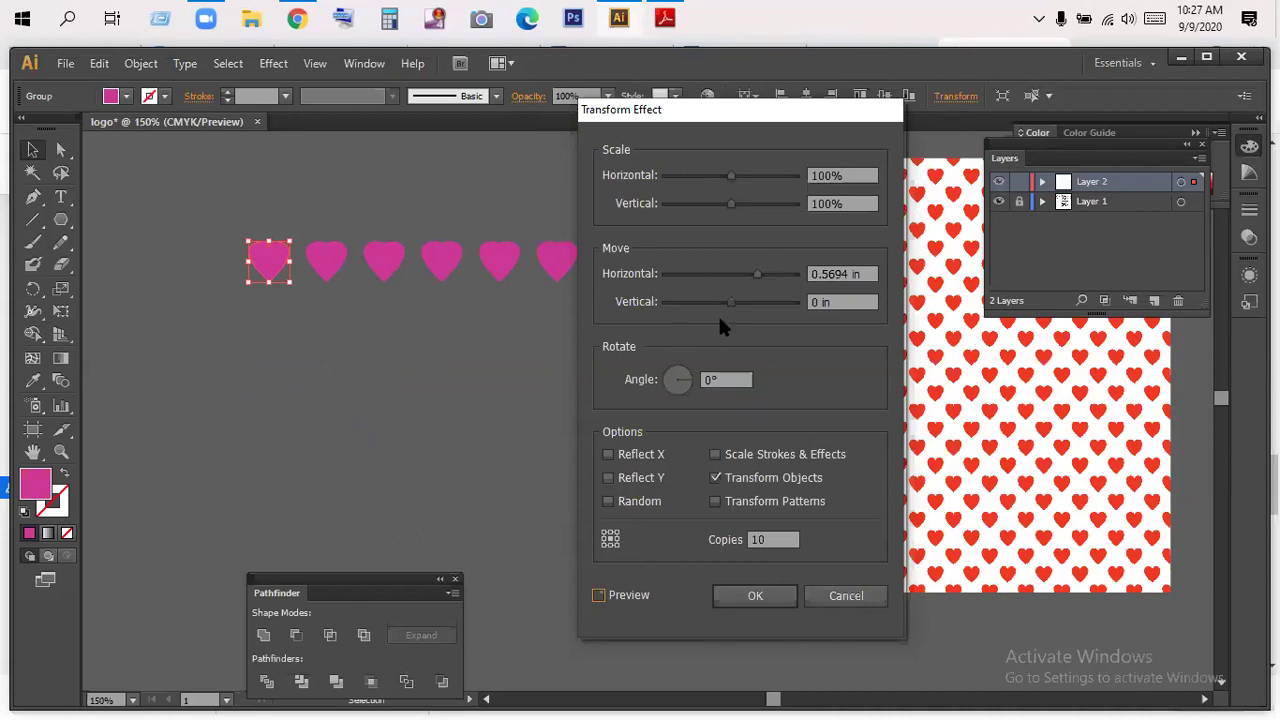
- Try a vertical move of 0.2361 in on the heart copies with the preview, and reset it to 0
left_click_drag(729, 304, 741, 304)
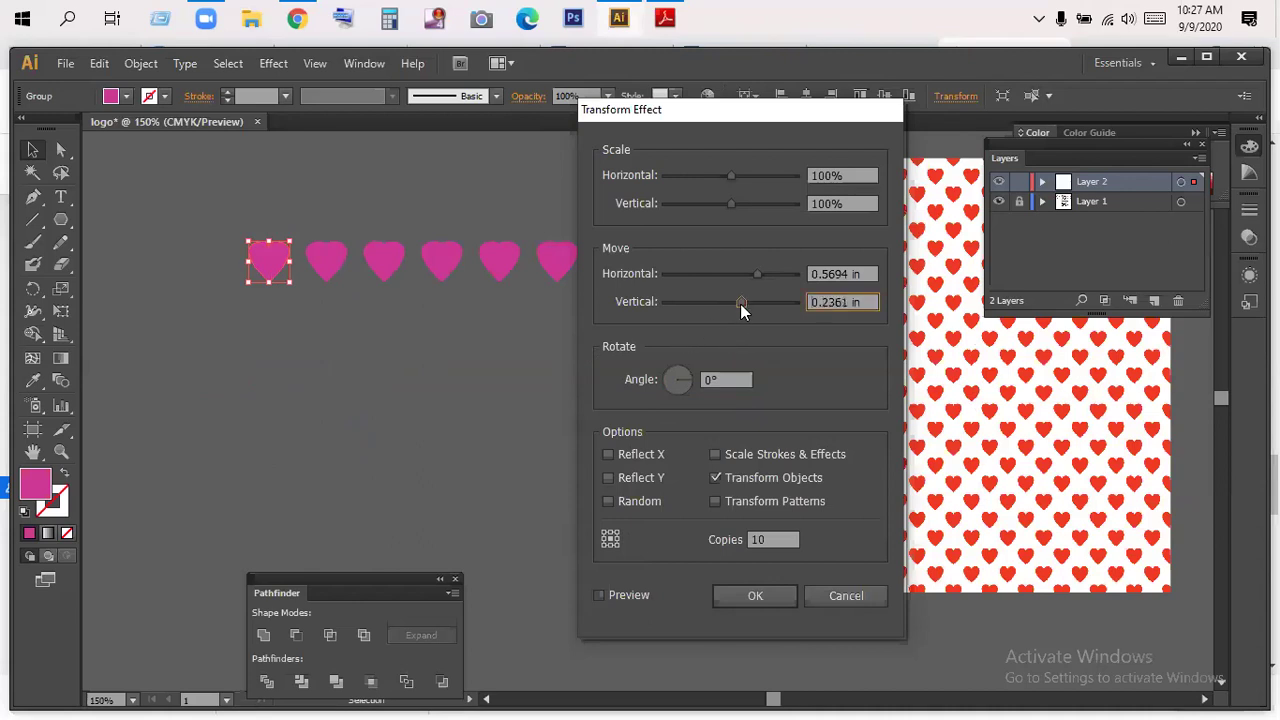
left_click(598, 595)
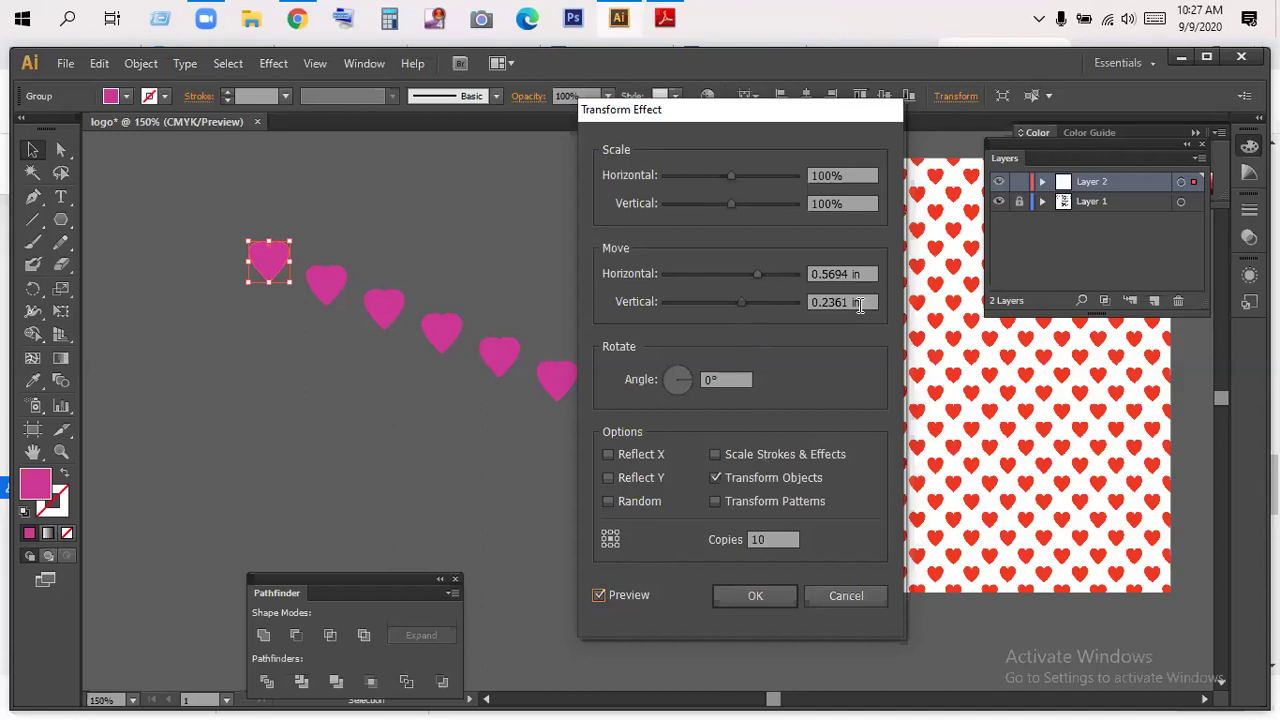
left_click_drag(866, 302, 799, 305)
type("0")
left_click(599, 595)
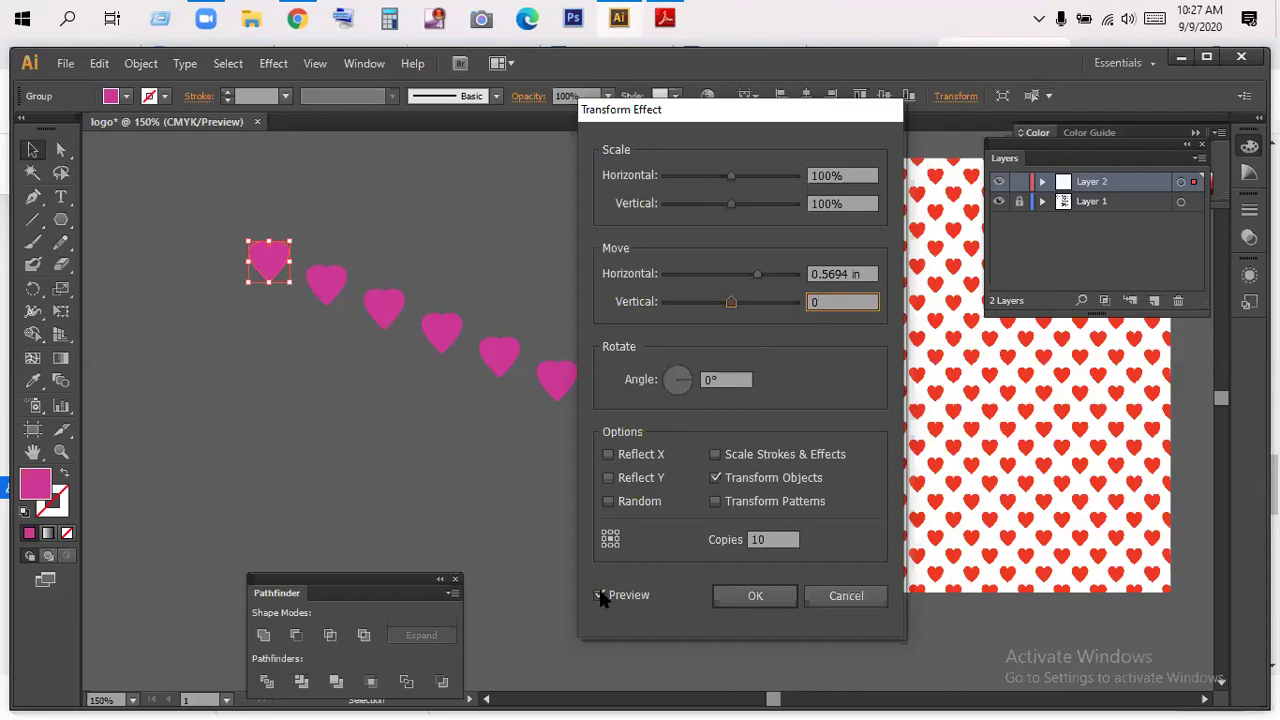
left_click(599, 595)
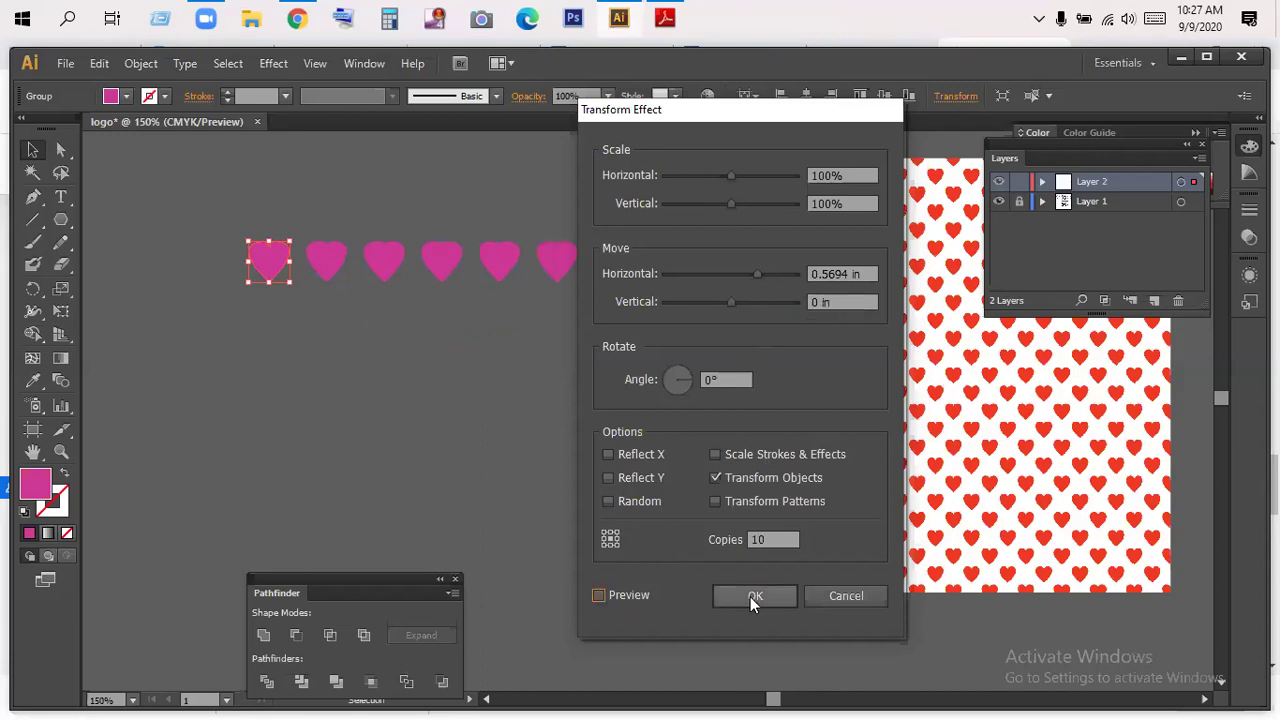
- Apply the Transform effect and move the row of hearts slightly up and to the left
left_click(752, 595)
left_click_drag(622, 259, 525, 259)
left_click_drag(519, 366, 555, 369)
left_click_drag(557, 279, 503, 279)
left_click_drag(523, 349, 555, 347)
left_click_drag(538, 264, 525, 258)
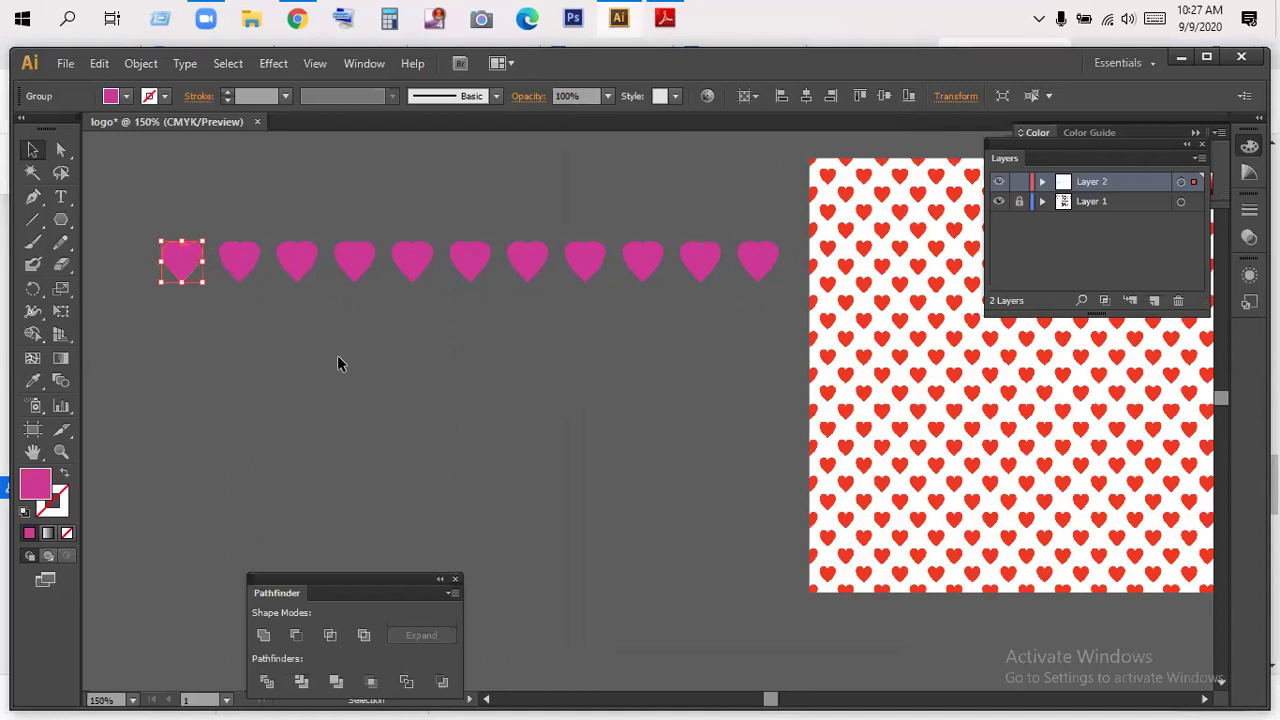
left_click_drag(407, 260, 399, 256)
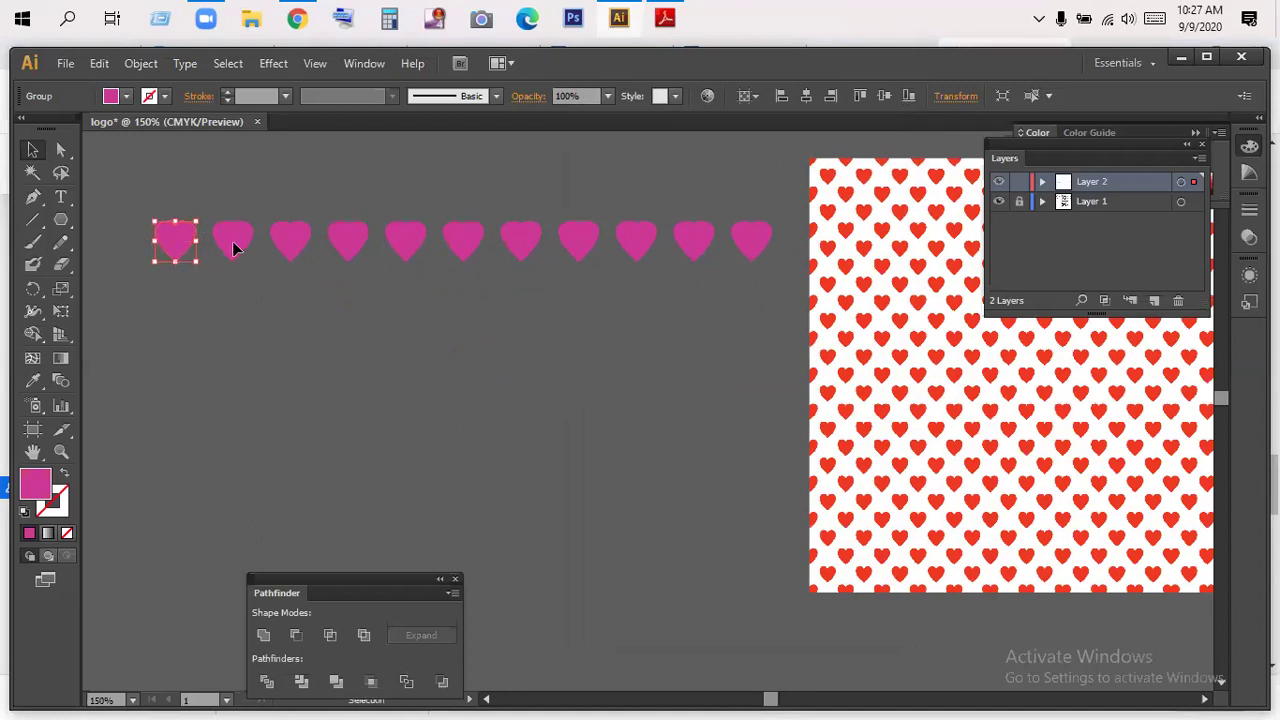
- Expand the appearance of the heart row and select the whole row
left_click(142, 66)
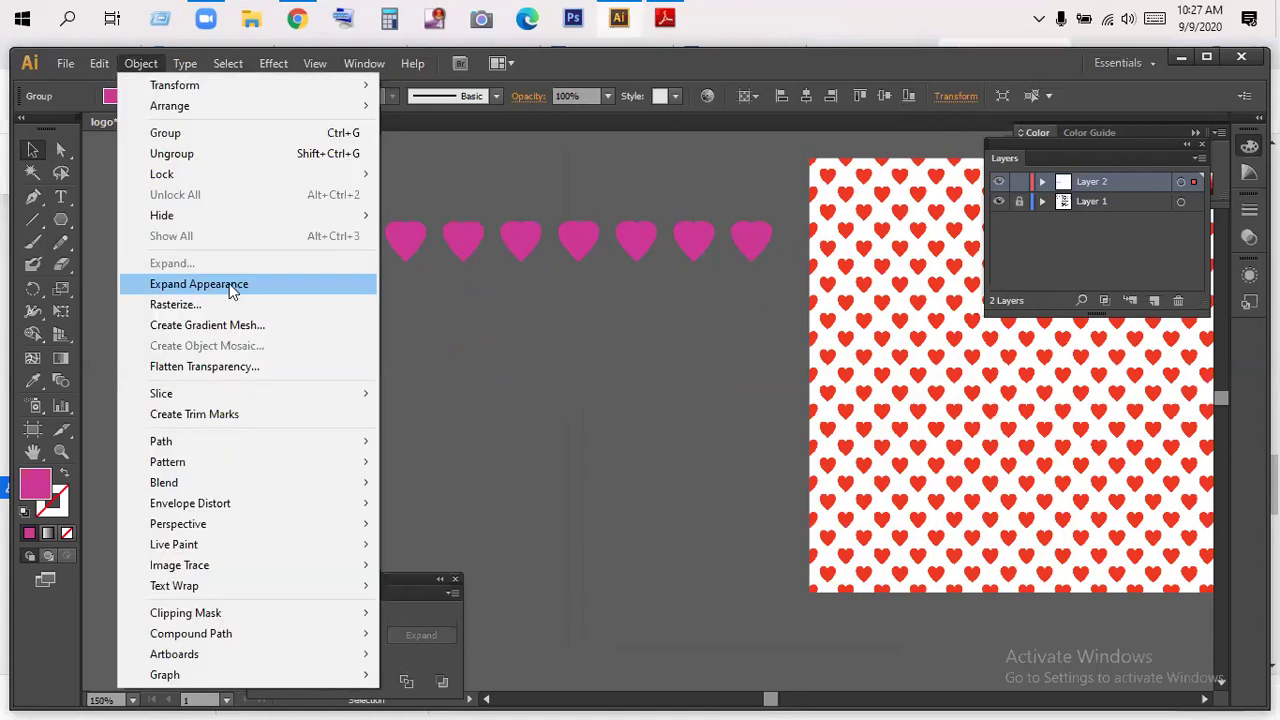
left_click(233, 284)
left_click(530, 325)
left_click(515, 238)
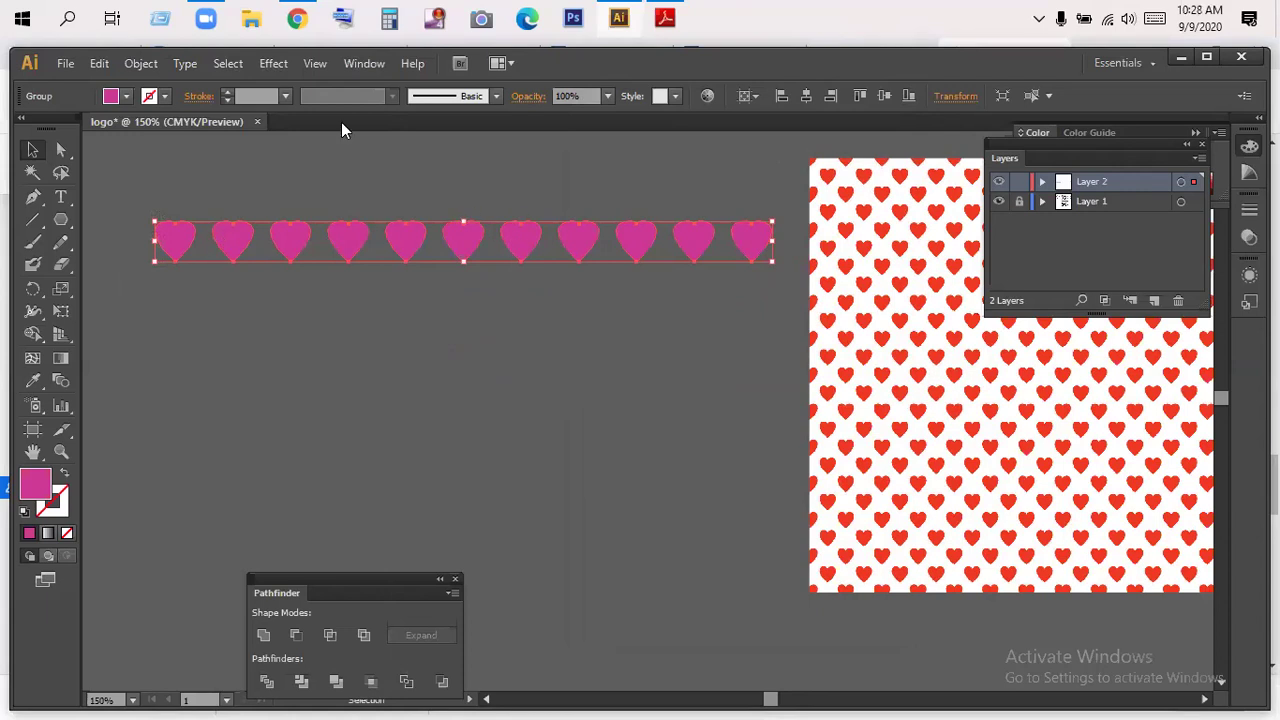
- Set up a Transform effect on the heart row with a 0.1667 in vertical move and 10 copies
left_click(268, 66)
mouse_move(434, 217)
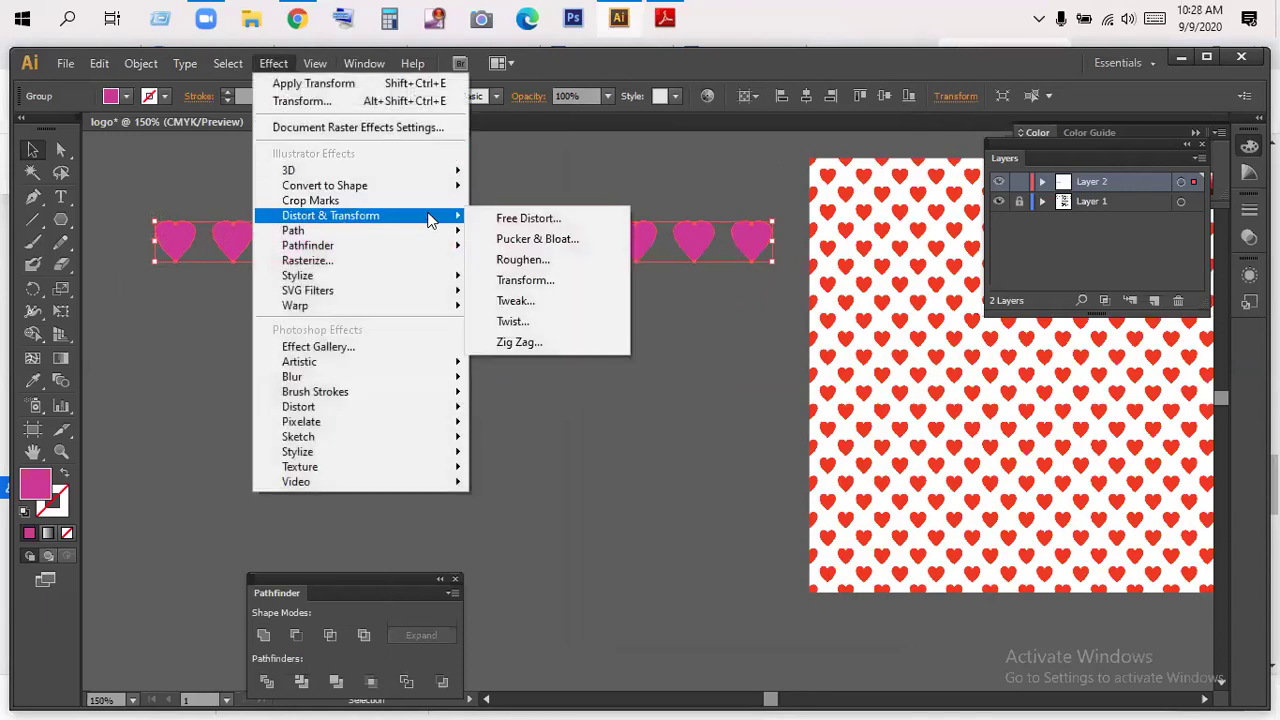
left_click(527, 280)
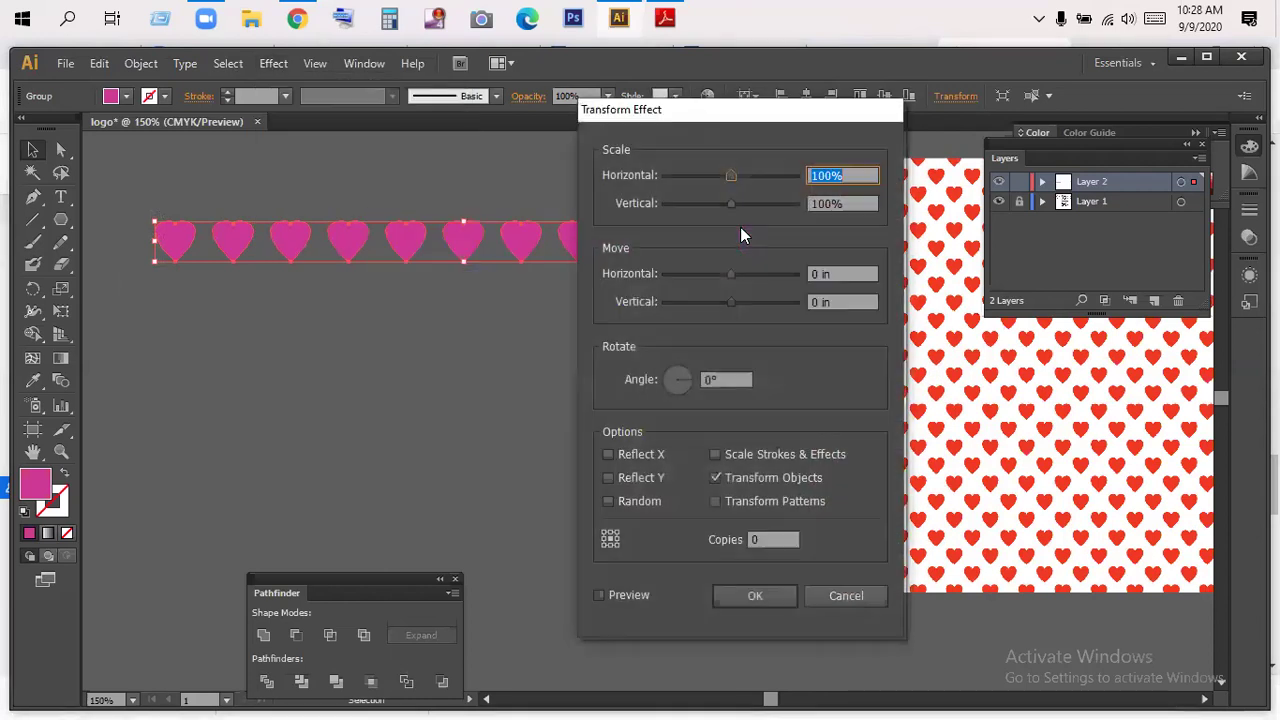
left_click_drag(731, 302, 738, 302)
left_click(600, 595)
left_click(772, 539)
type("10")
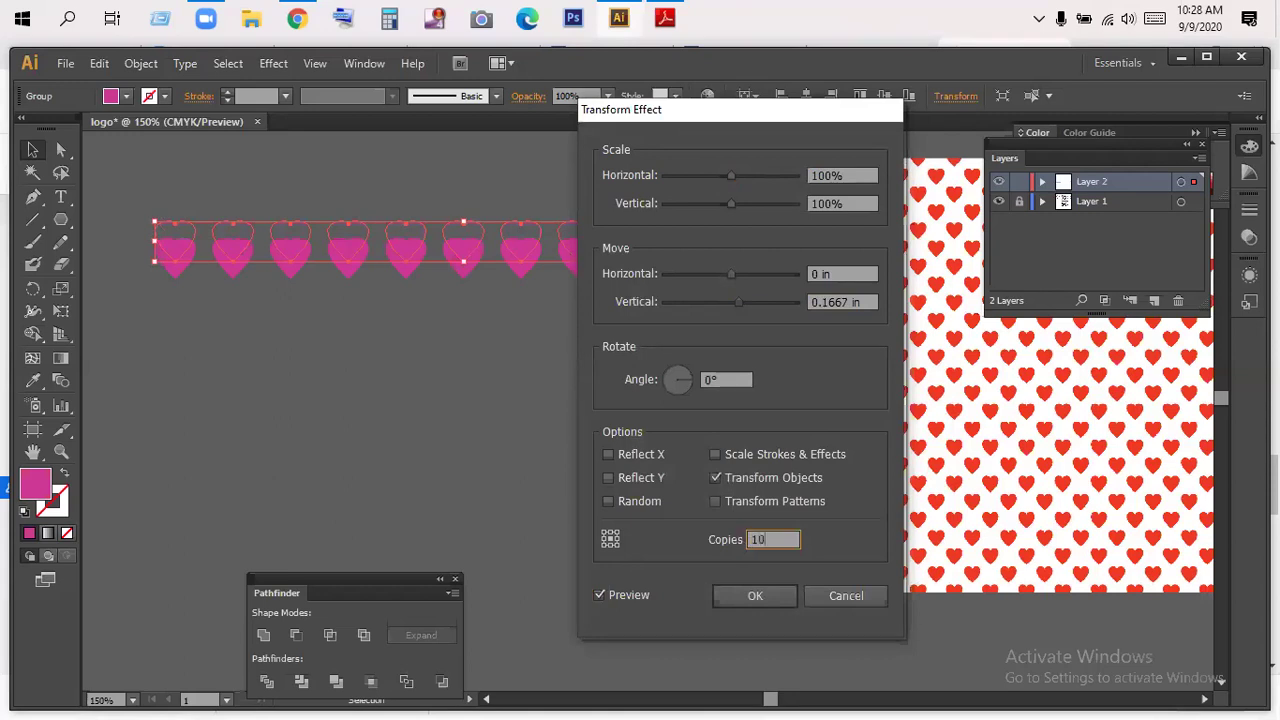
left_click(600, 595)
left_click(600, 595)
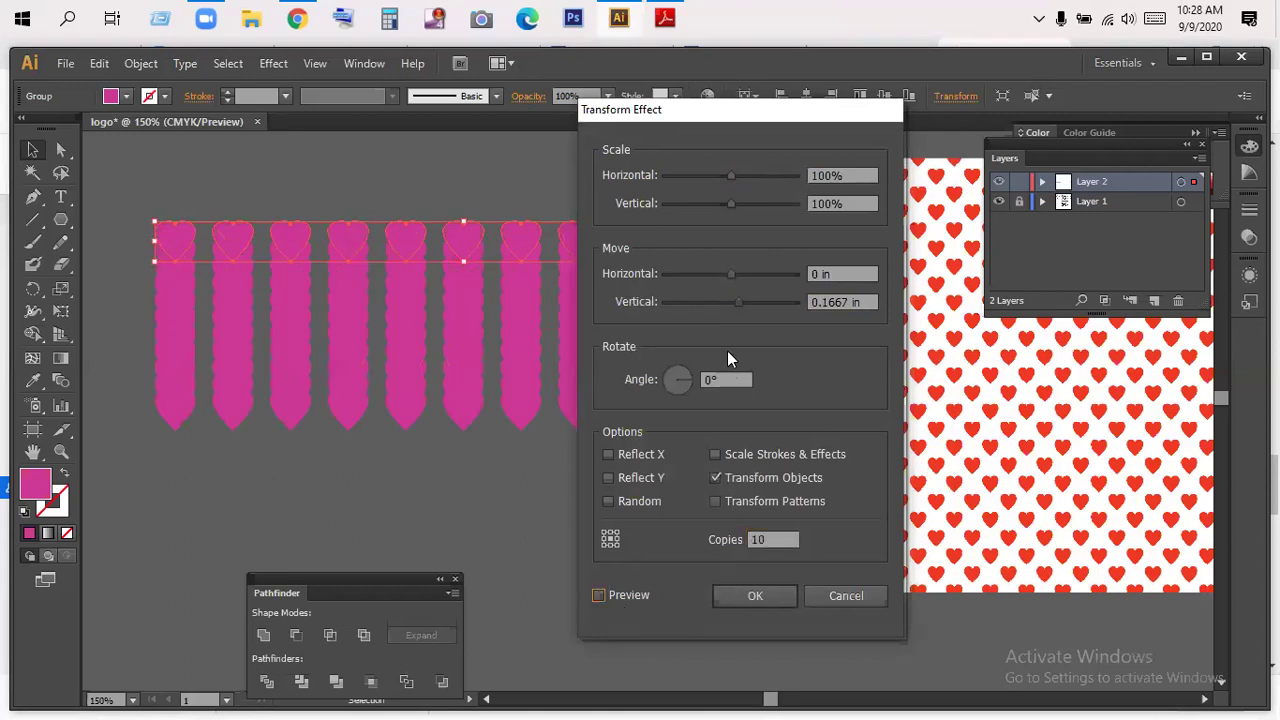
- Increase the effect's vertical move to 0.3472 in and on to 0.5417 in, and apply the effect
left_click_drag(738, 302, 745, 302)
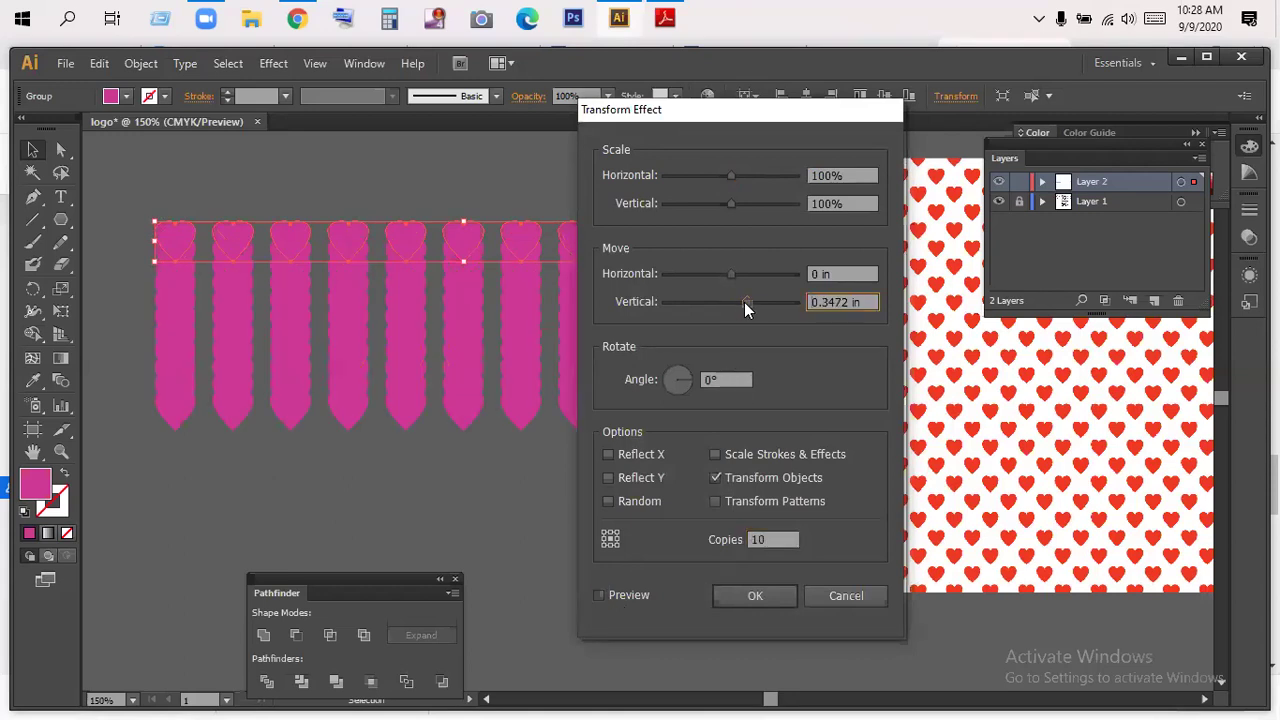
left_click(600, 596)
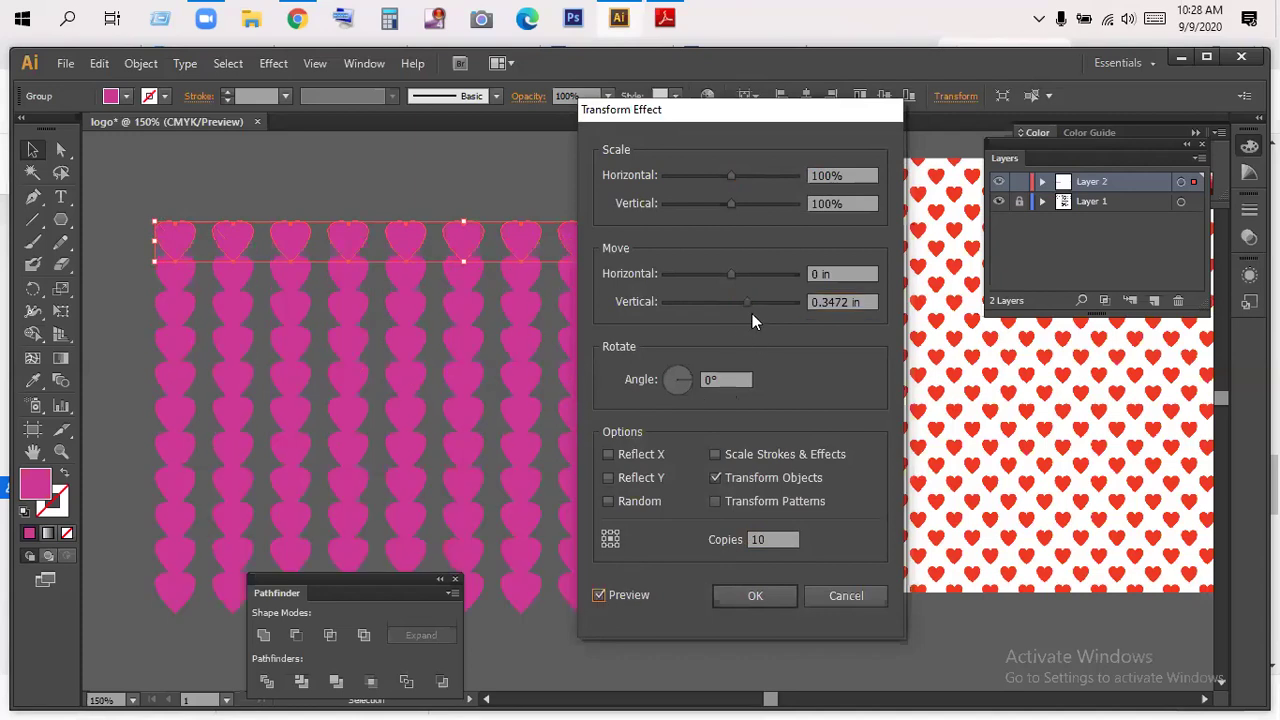
left_click_drag(748, 302, 761, 306)
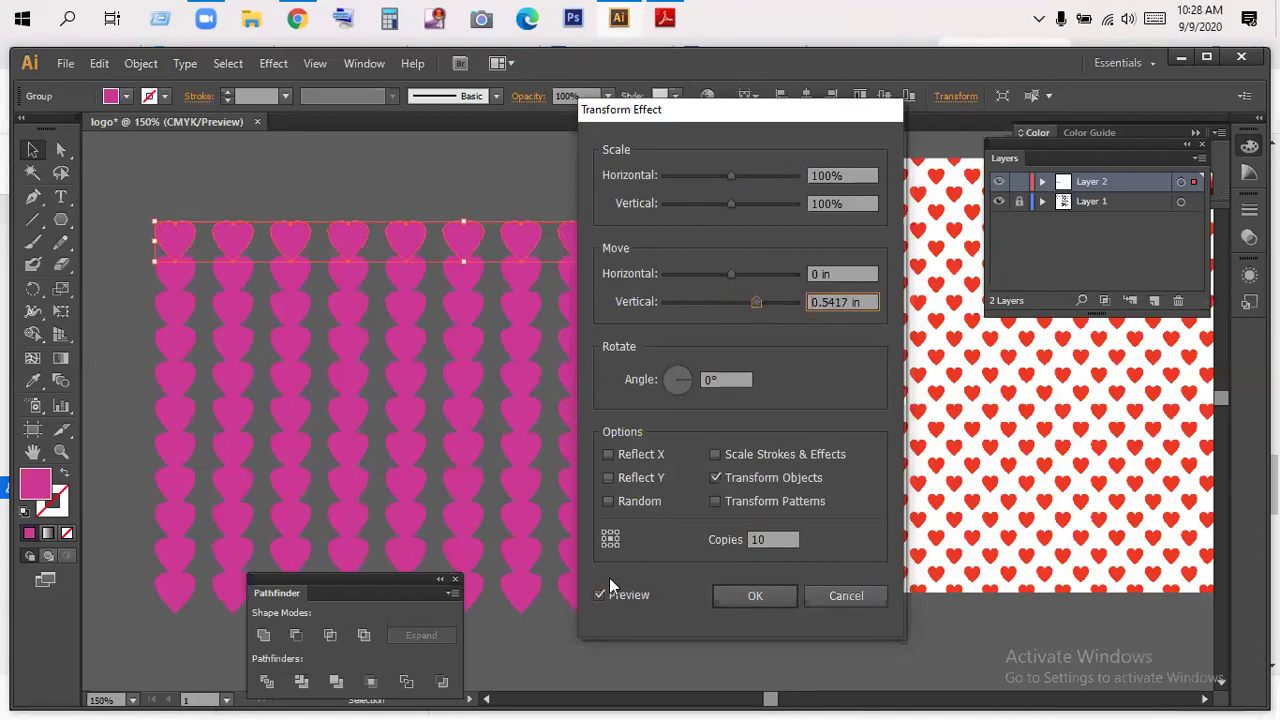
left_click(755, 595)
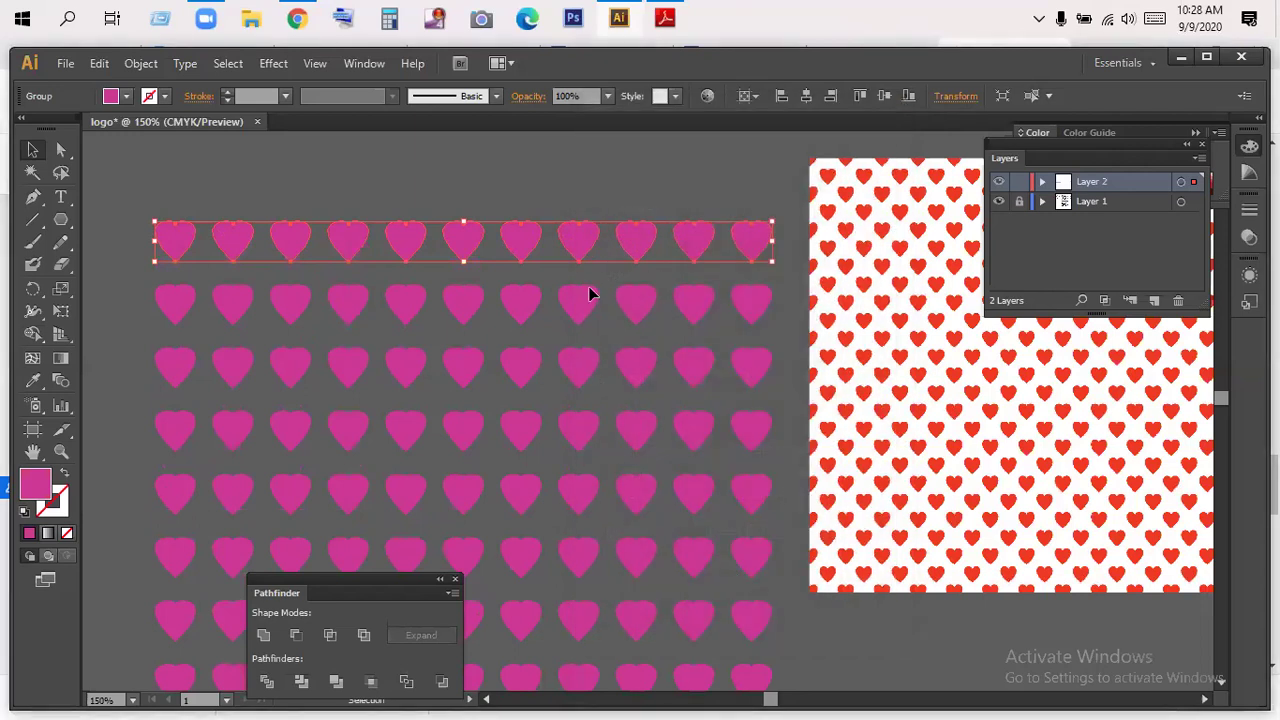
- Examine the whole heart grid and check which rows are selected together with the top row
left_click(547, 205)
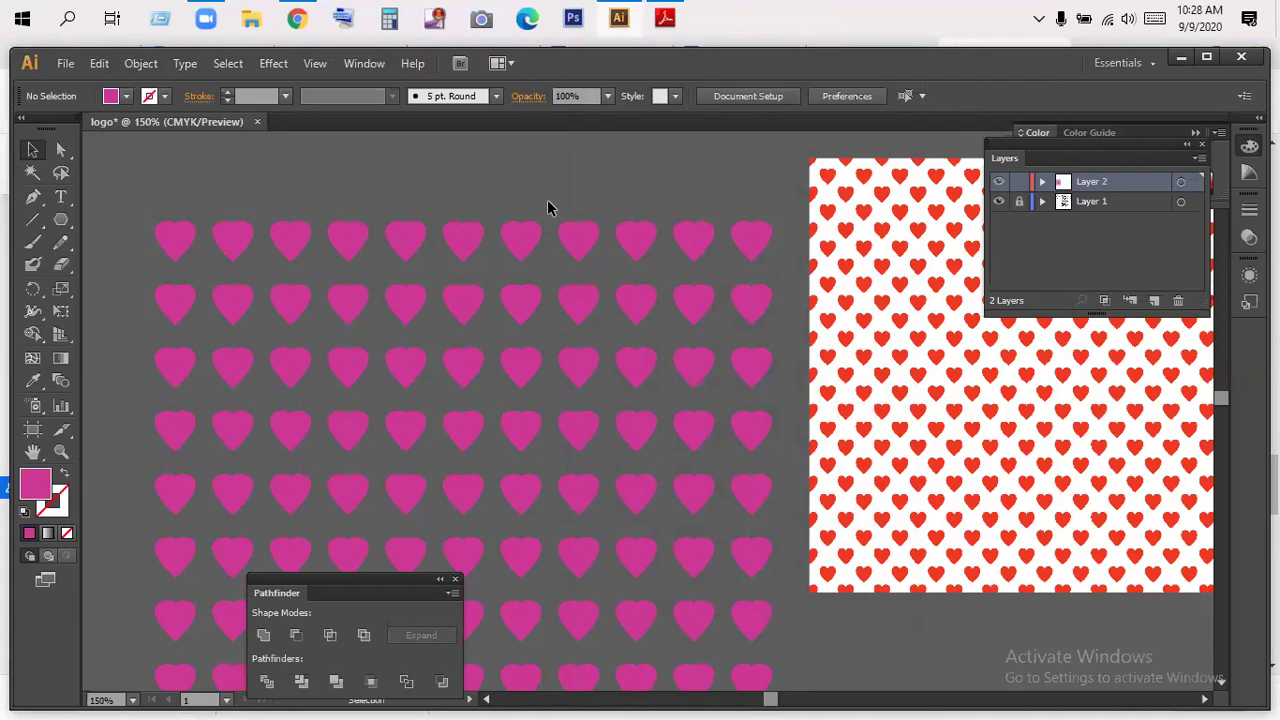
left_click(171, 243)
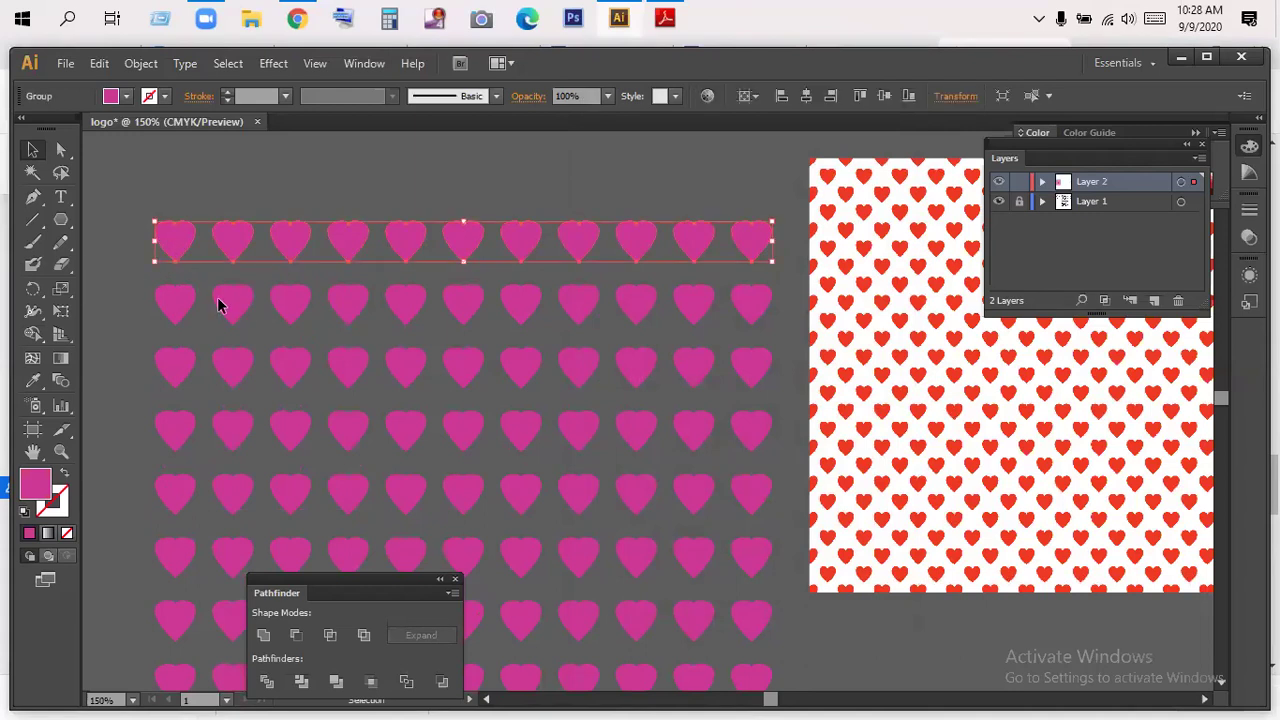
left_click(300, 272)
scroll(397, 230, "down", 1)
left_click(399, 185)
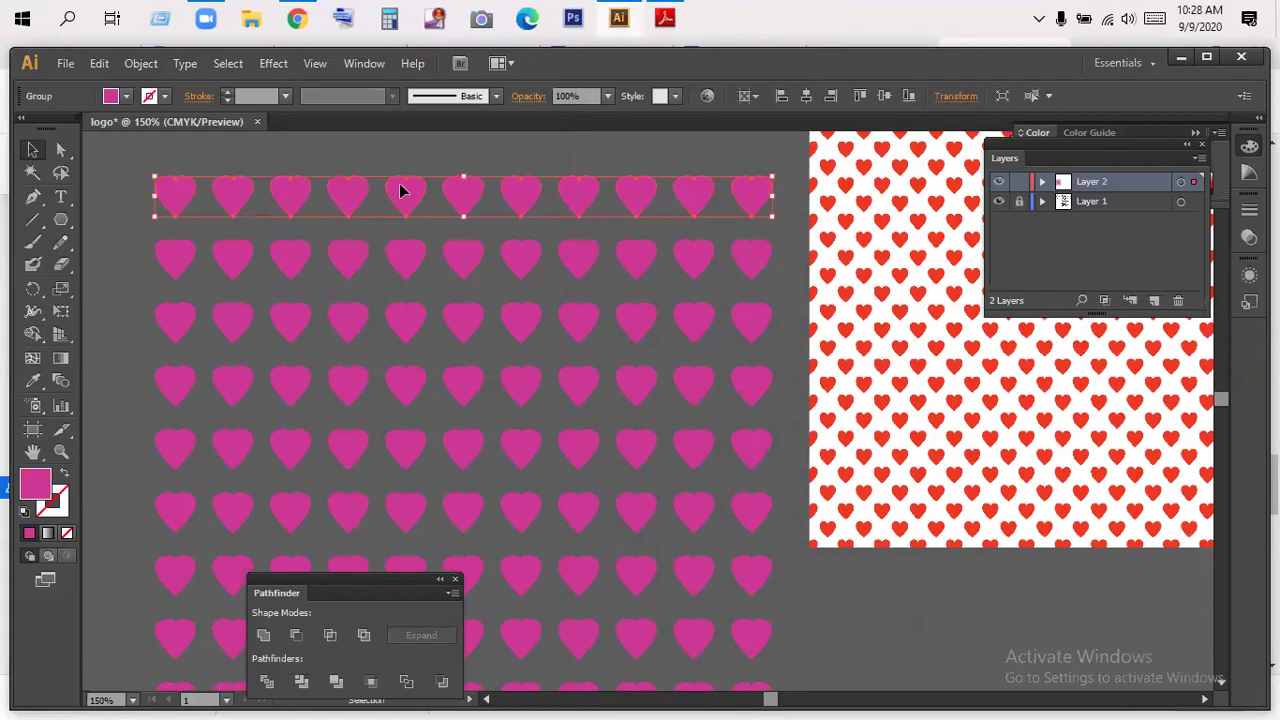
key("z")
left_click(443, 295, "alt")
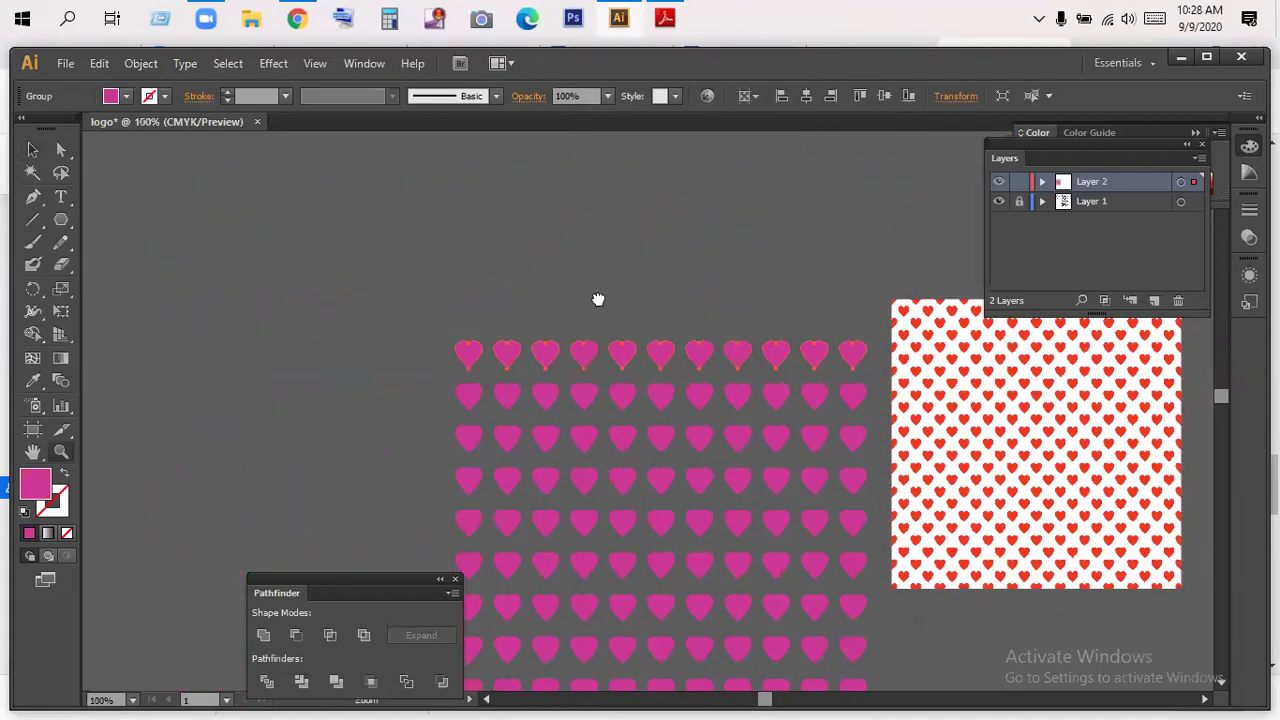
left_click_drag(600, 300, 152, 154)
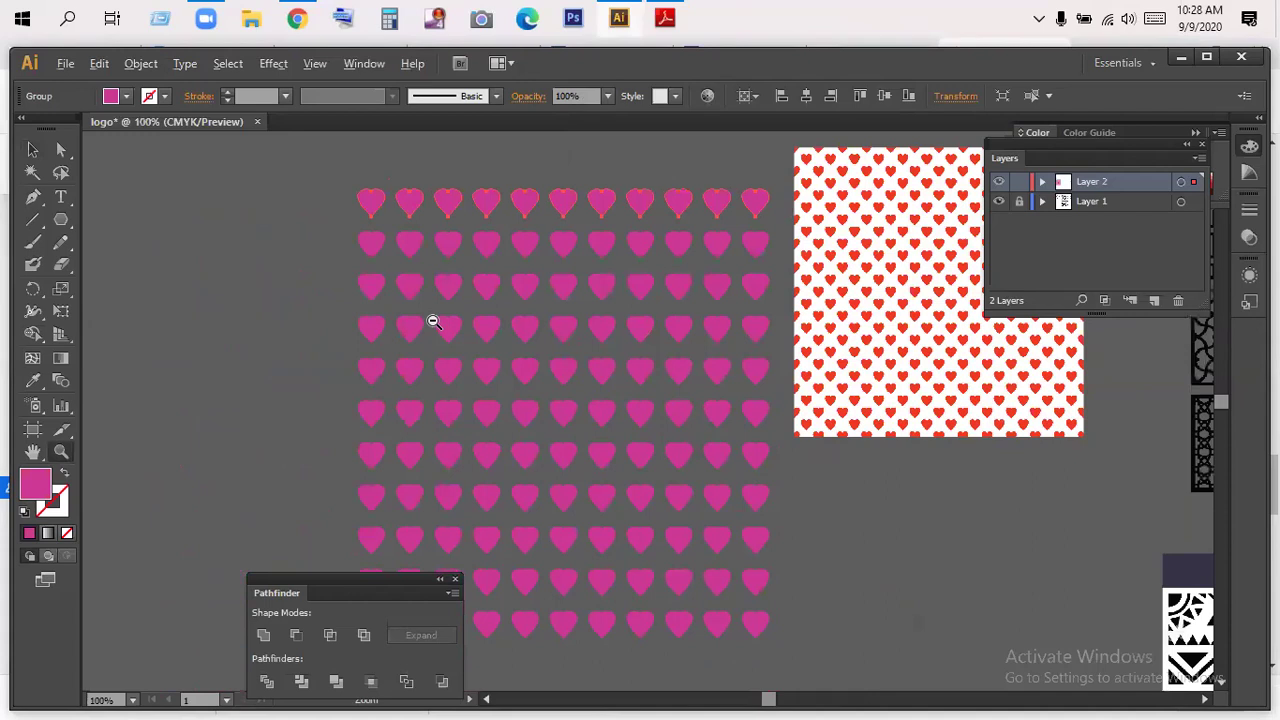
left_click(561, 340, "alt")
left_click_drag(443, 274, 306, 204)
key("v")
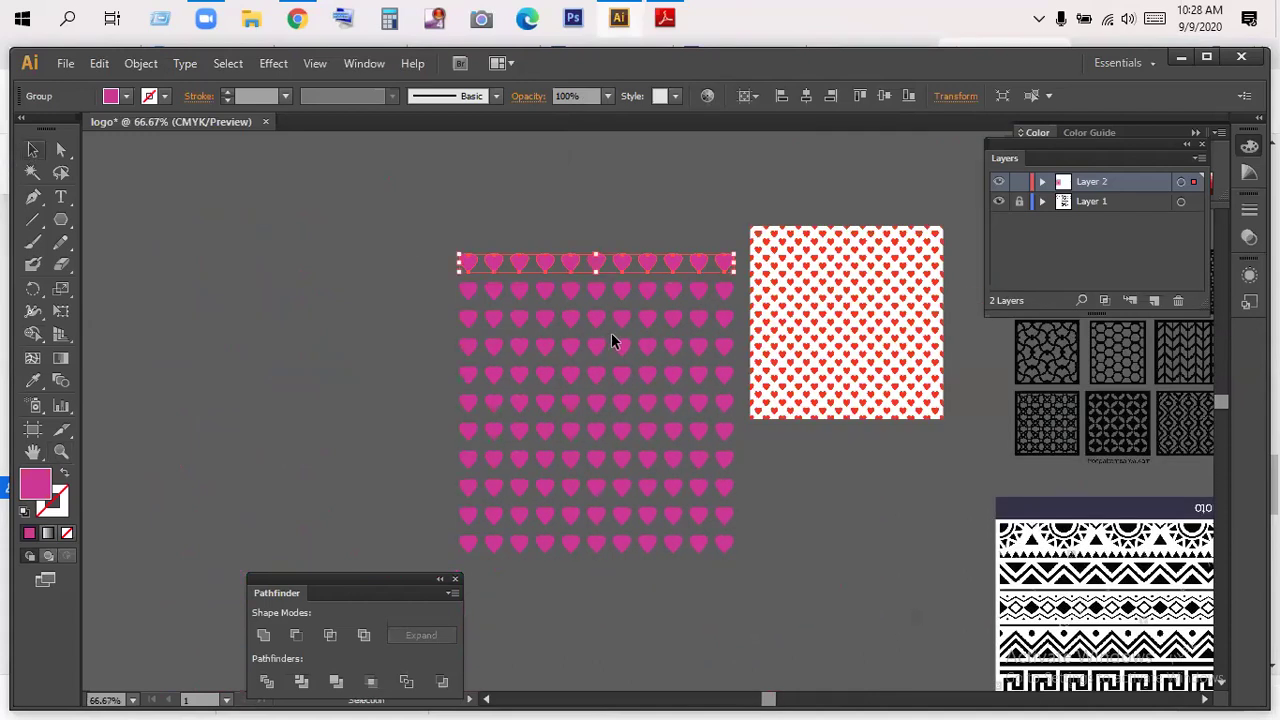
- Expand the appearance of the top heart row so its effect copies become real artwork
left_click(594, 327)
left_click(549, 267)
left_click(141, 63)
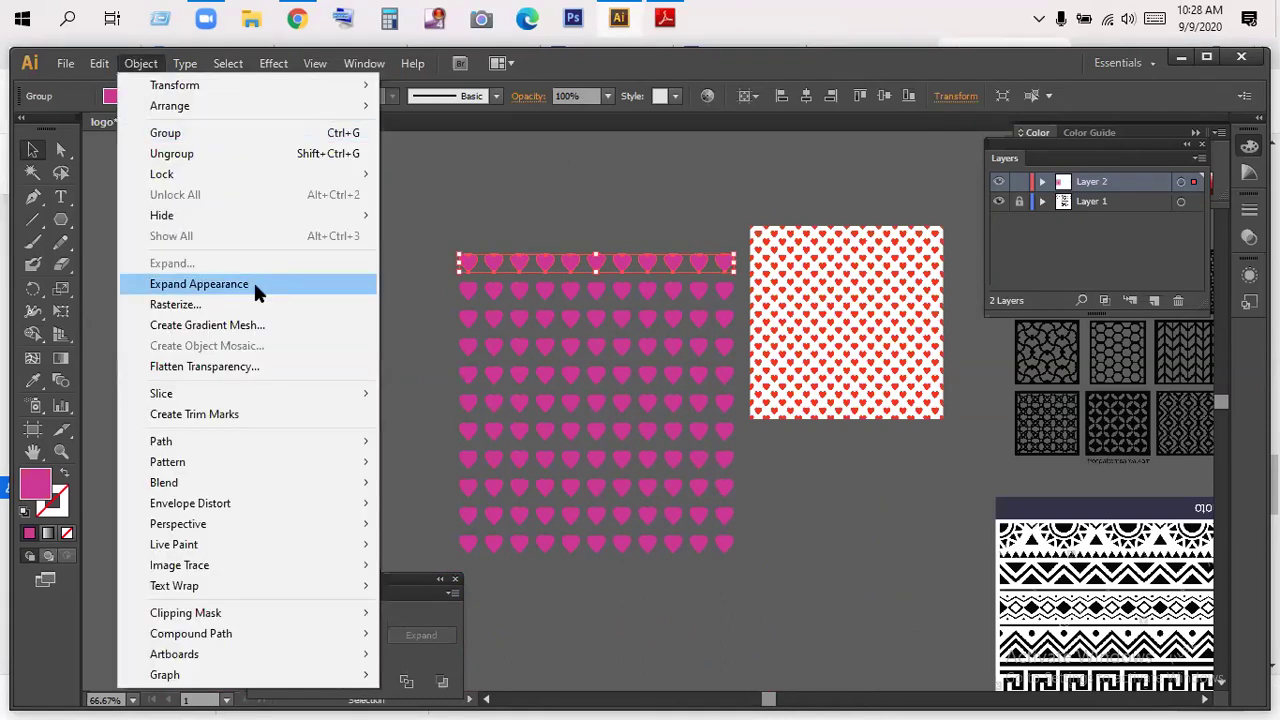
left_click(253, 284)
left_click(350, 368)
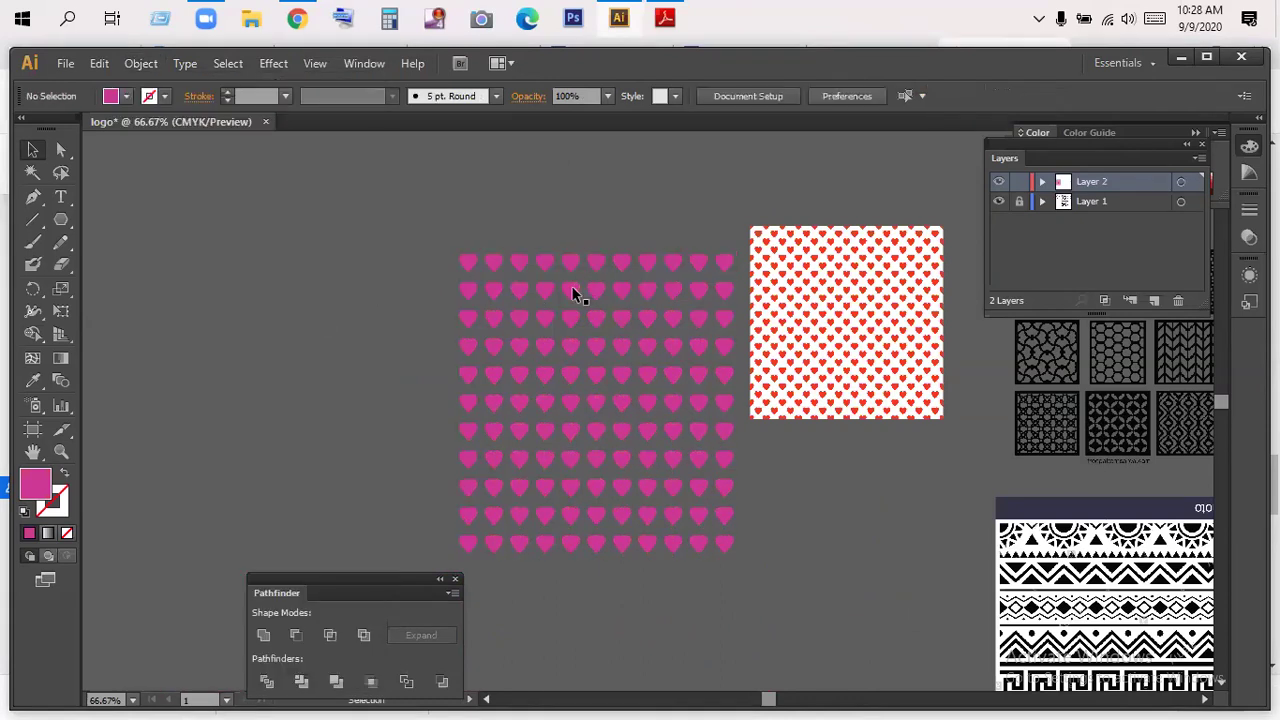
- Ungroup the expanded heart grid and check that a single row can be selected
right_click(574, 290)
left_click(630, 392)
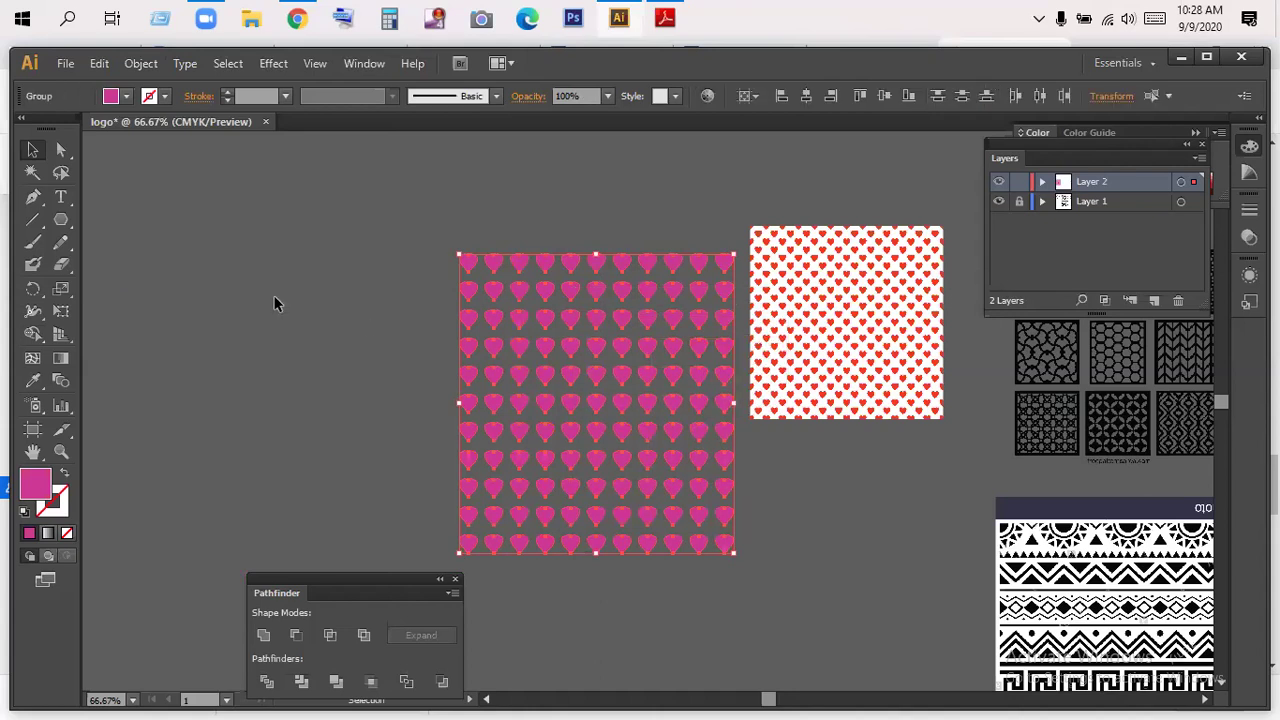
left_click(276, 304)
left_click_drag(618, 380, 506, 353)
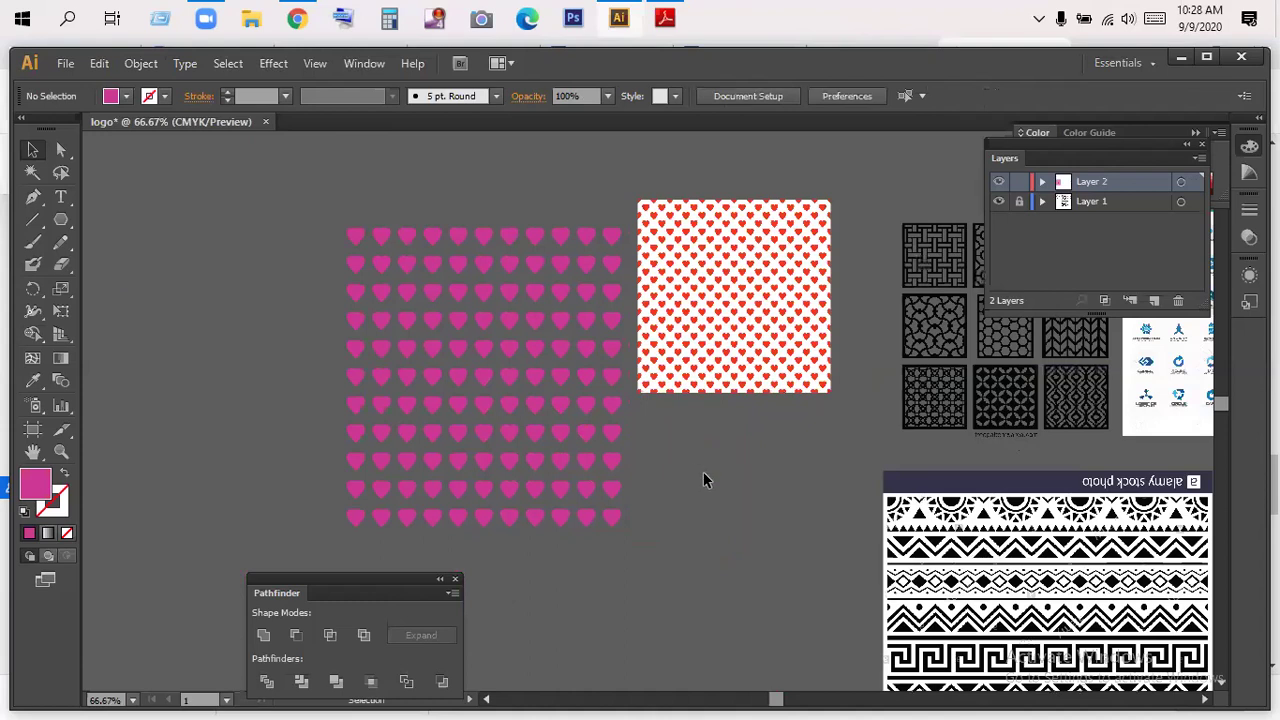
left_click_drag(584, 448, 586, 447)
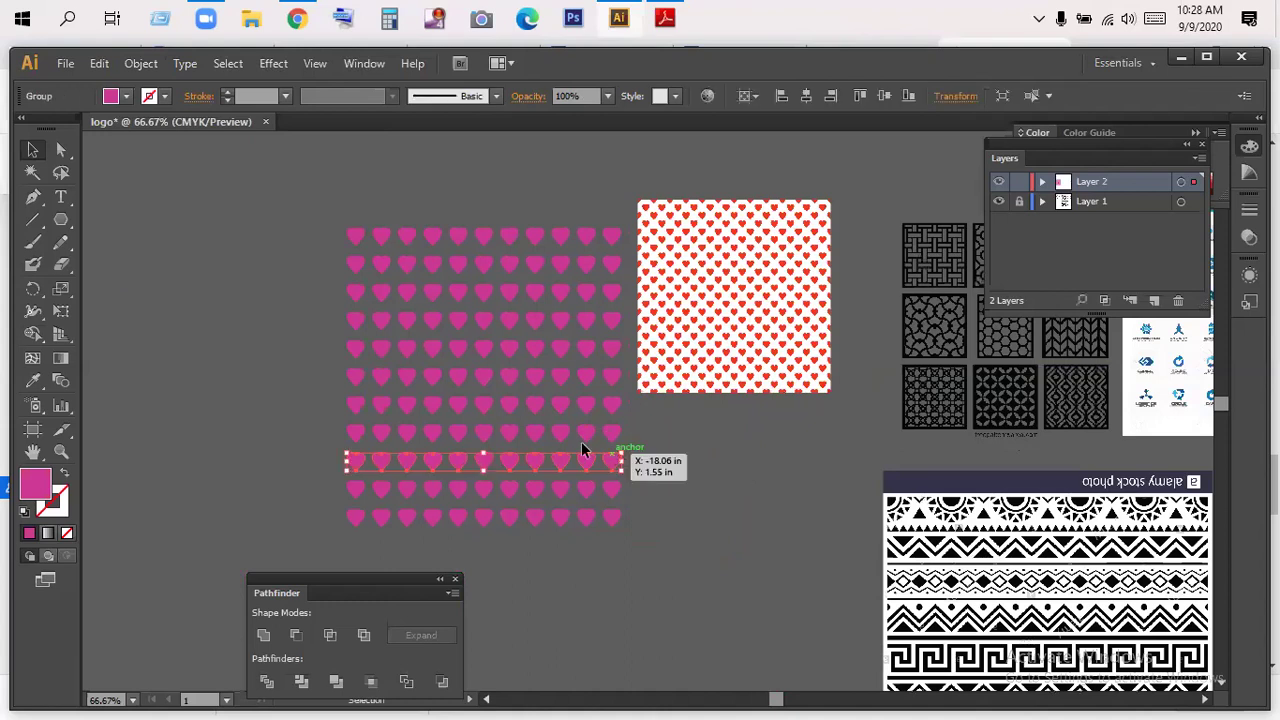
left_click(392, 221)
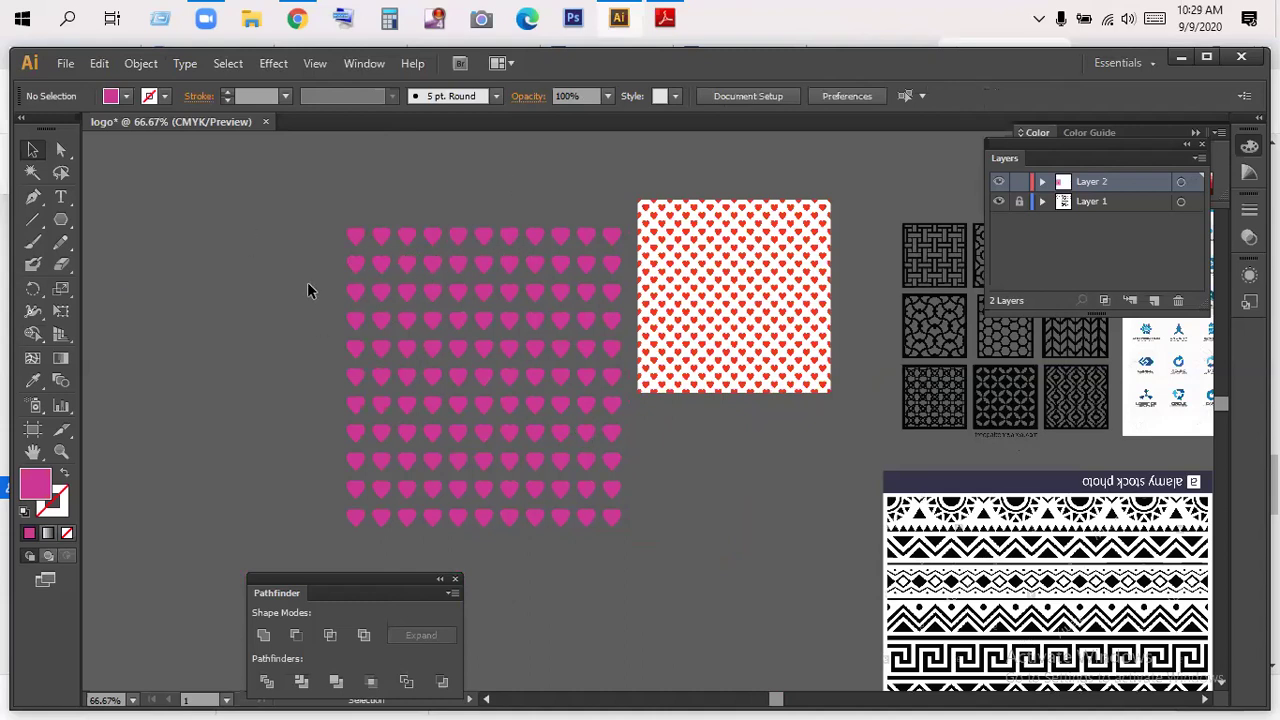
- Switch to Chrome, browse the Freepik pattern design results and open the stylish abstract lines pattern
left_click(297, 18)
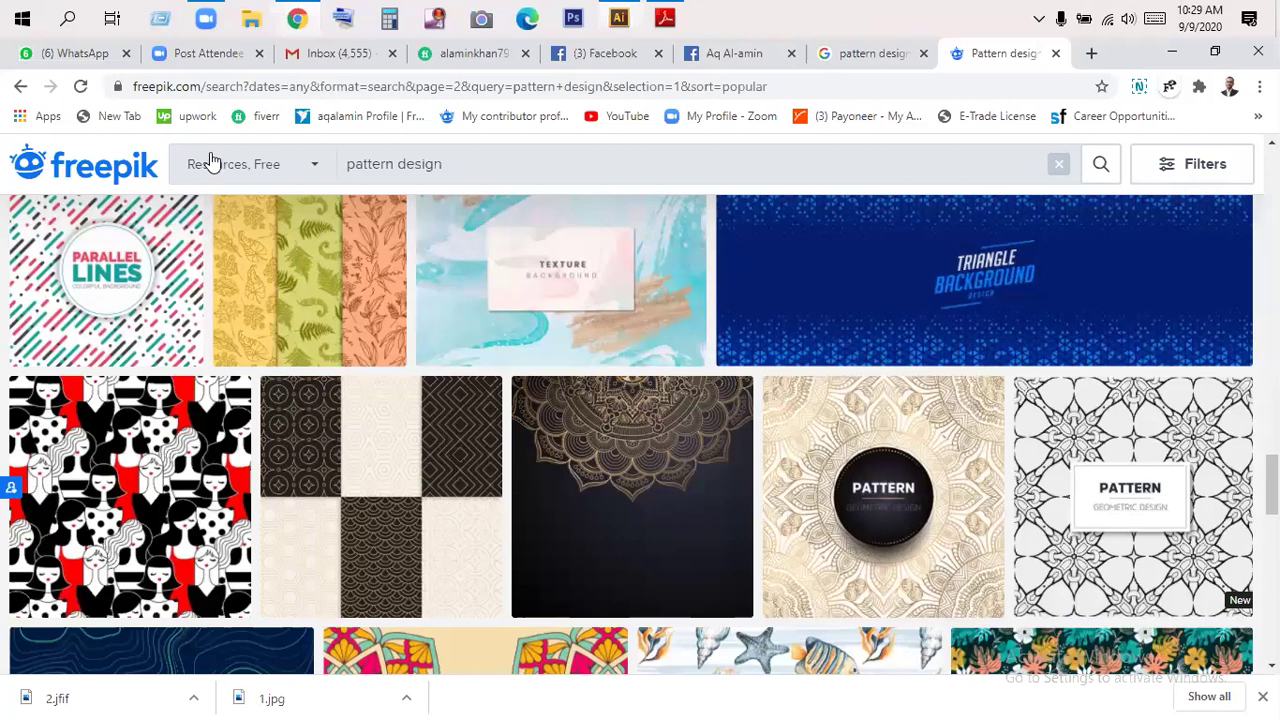
scroll(757, 309, "down", 10)
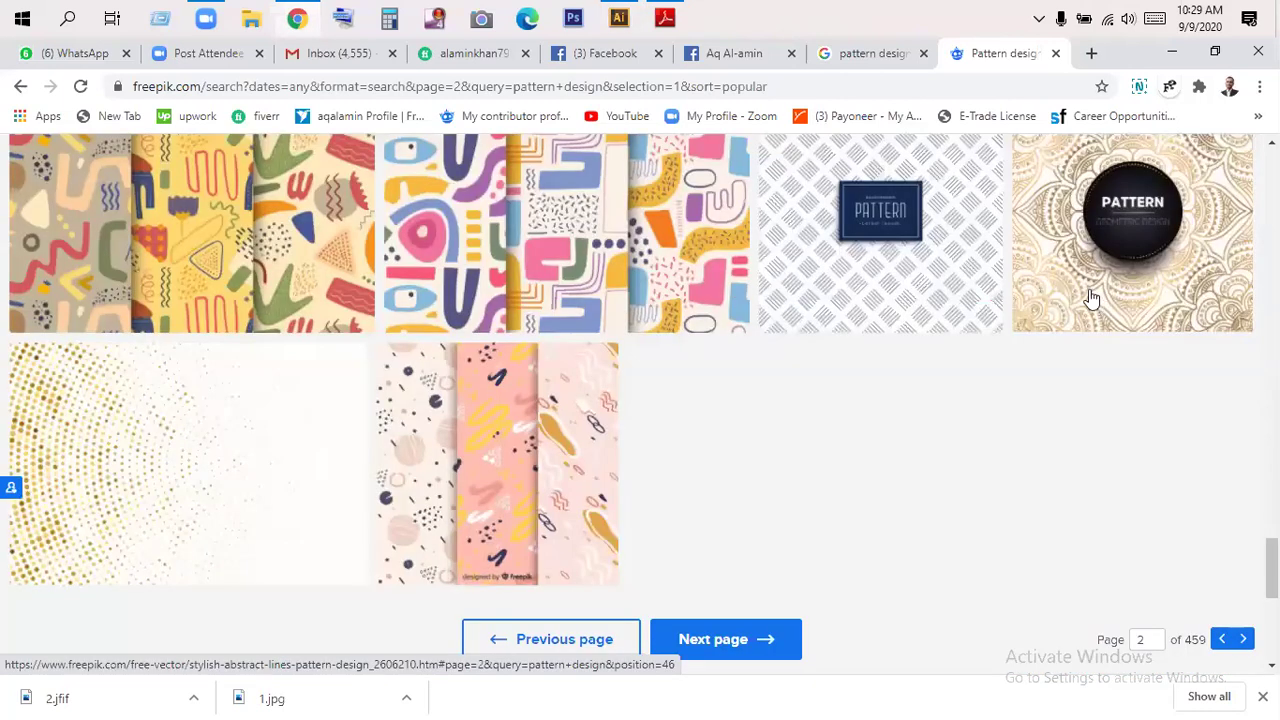
scroll(866, 247, "up", 1)
left_click(866, 279)
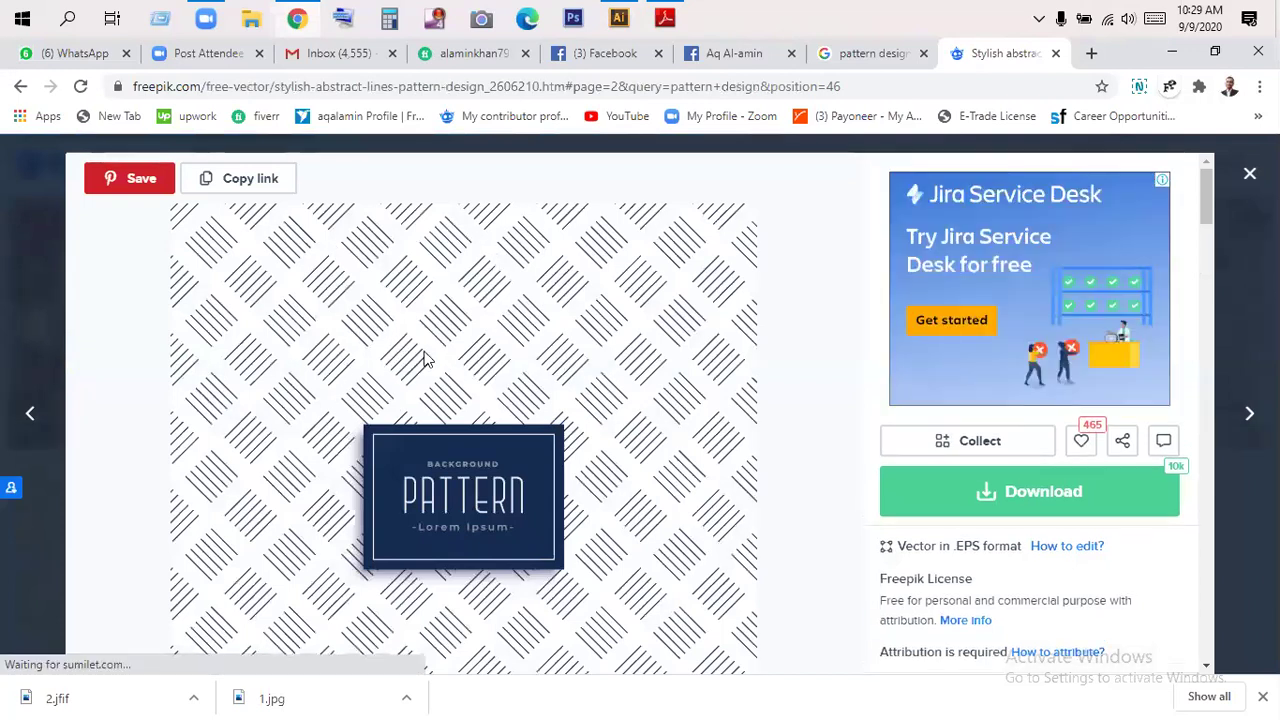
- Examine how the diagonal line groups alternate across the whole stylish abstract lines pattern preview
scroll(430, 360, "down", 4)
scroll(565, 360, "up", 3)
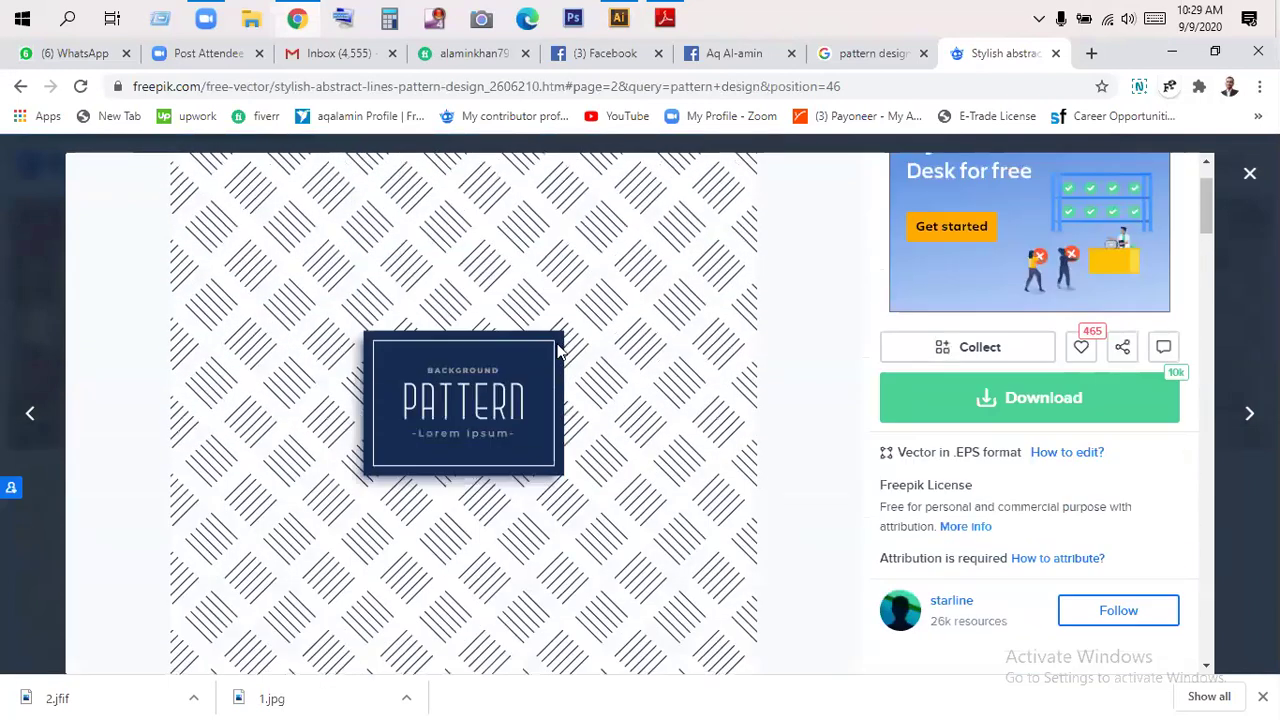
scroll(560, 350, "up", 1)
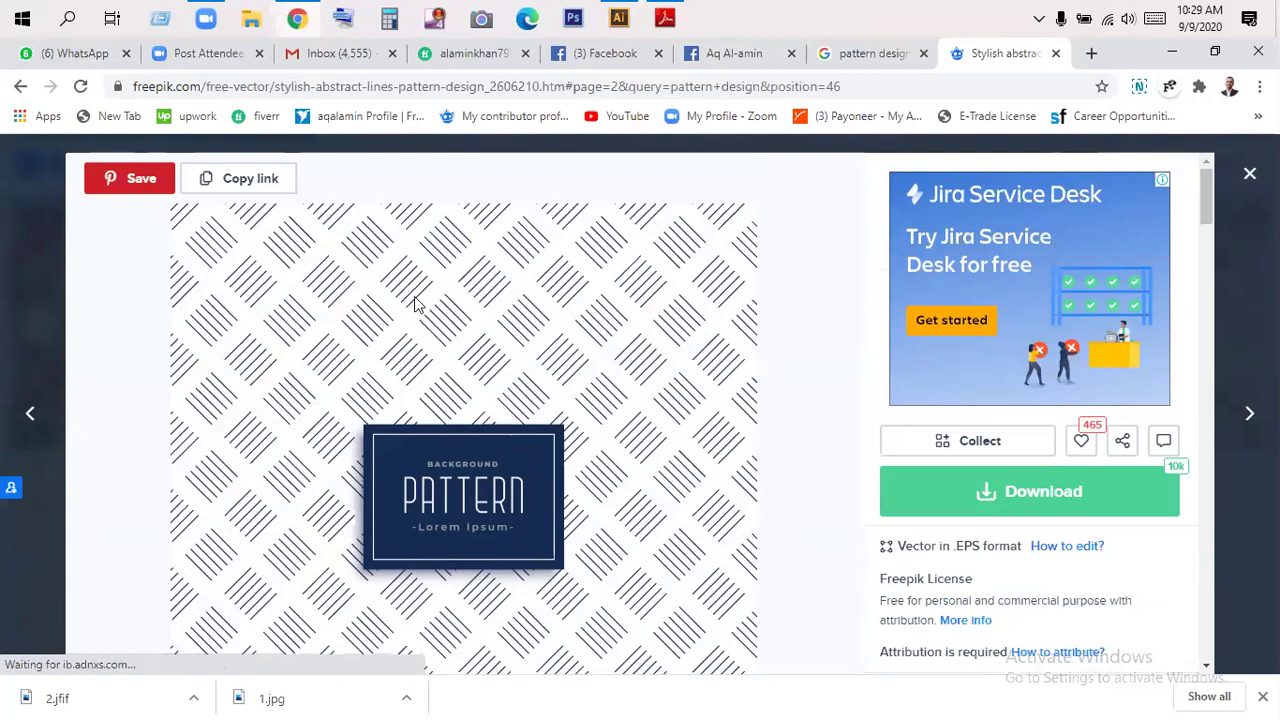
scroll(300, 316, "down", 3)
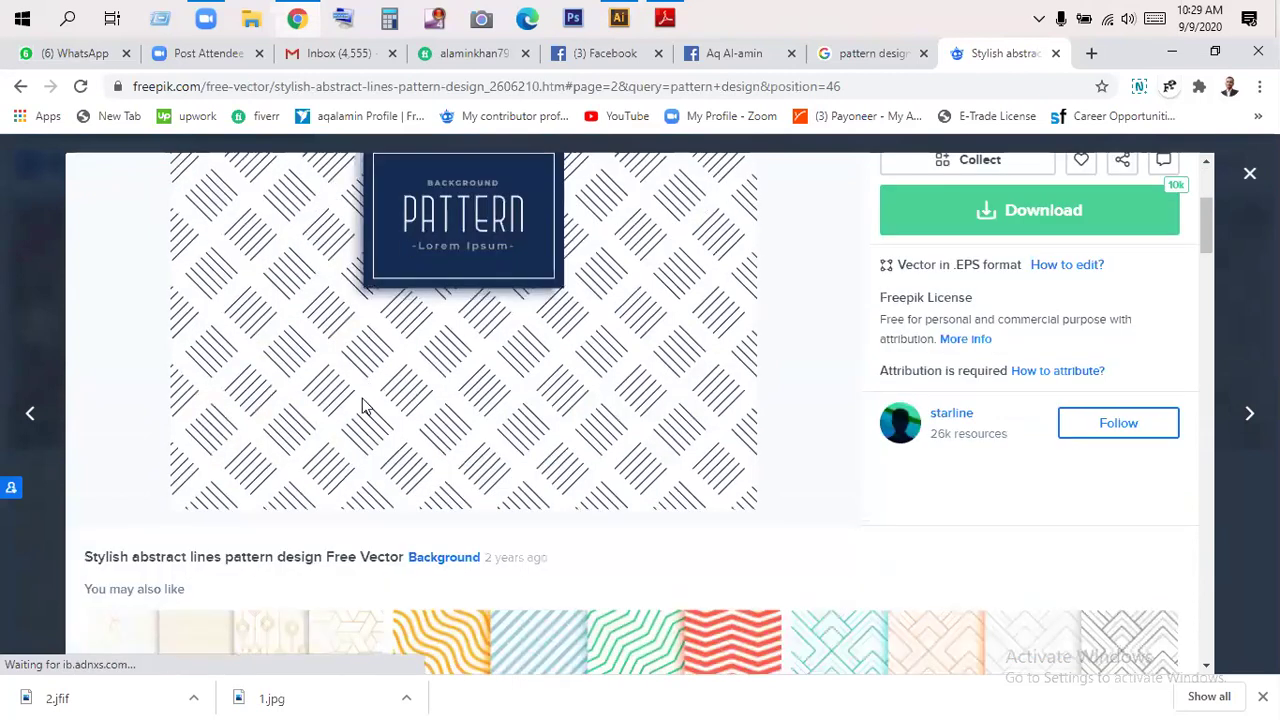
scroll(623, 391, "up", 2)
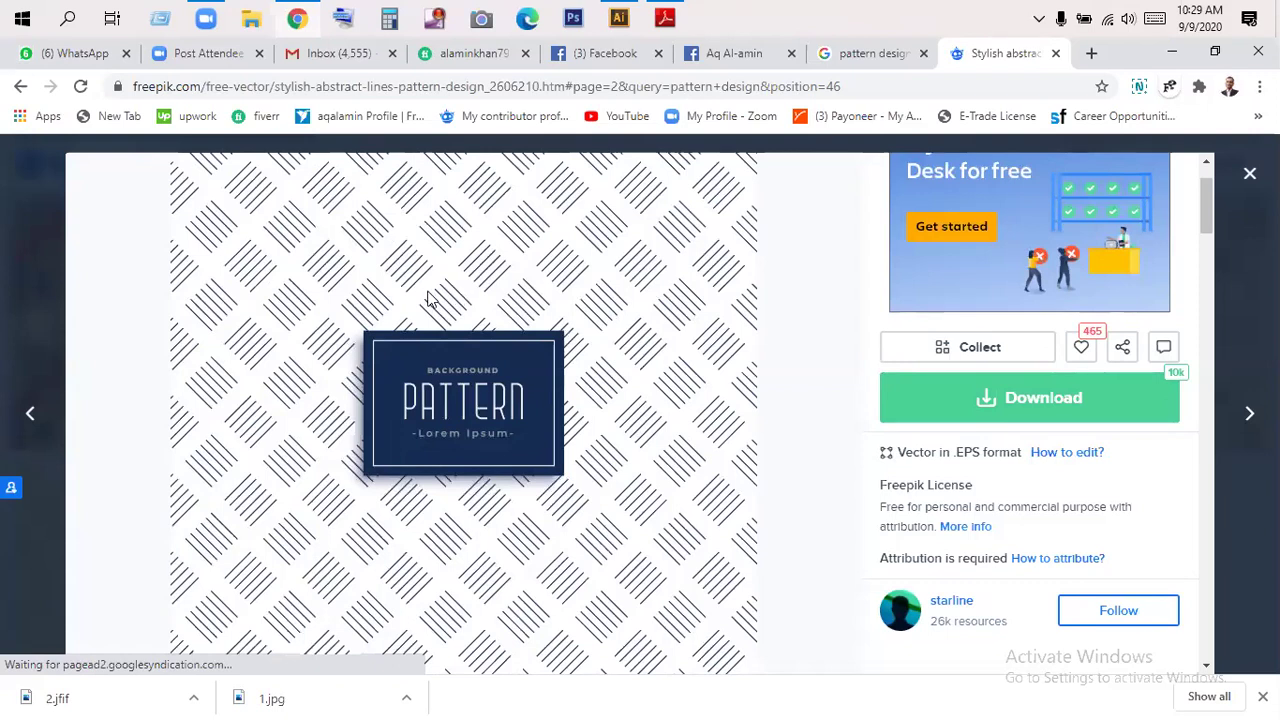
scroll(420, 330, "down", 1)
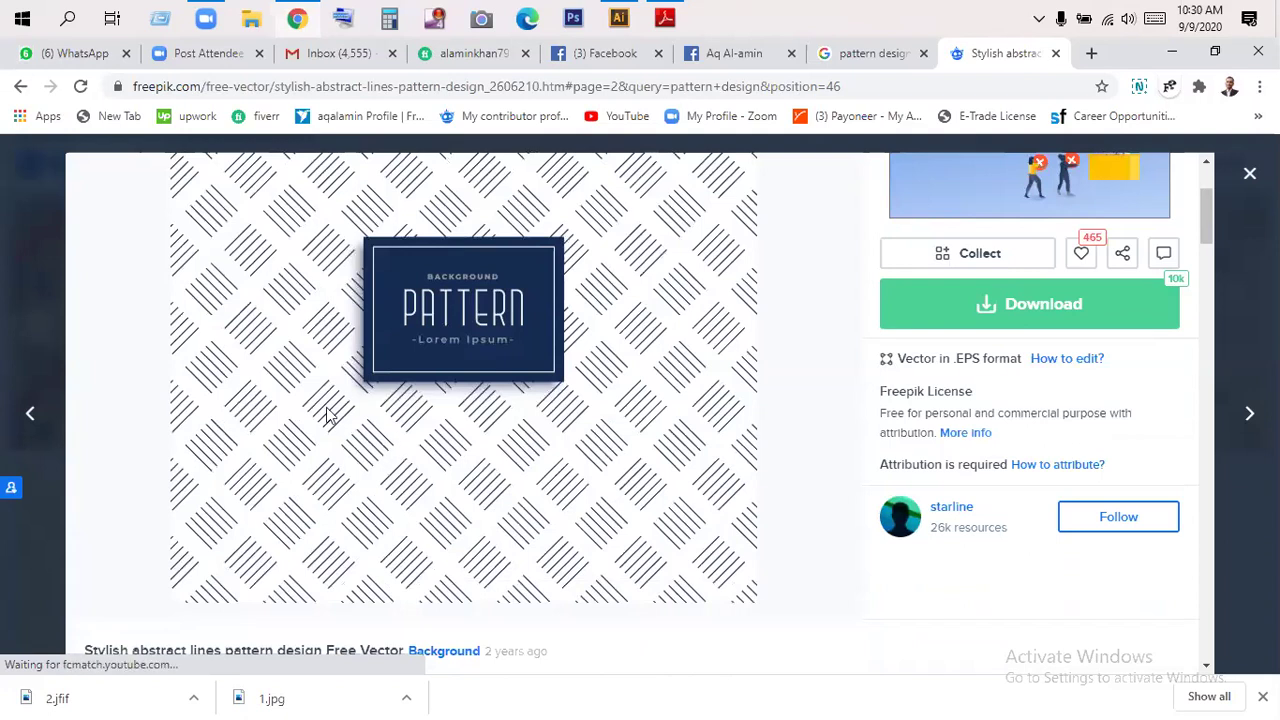
scroll(374, 314, "down", 2)
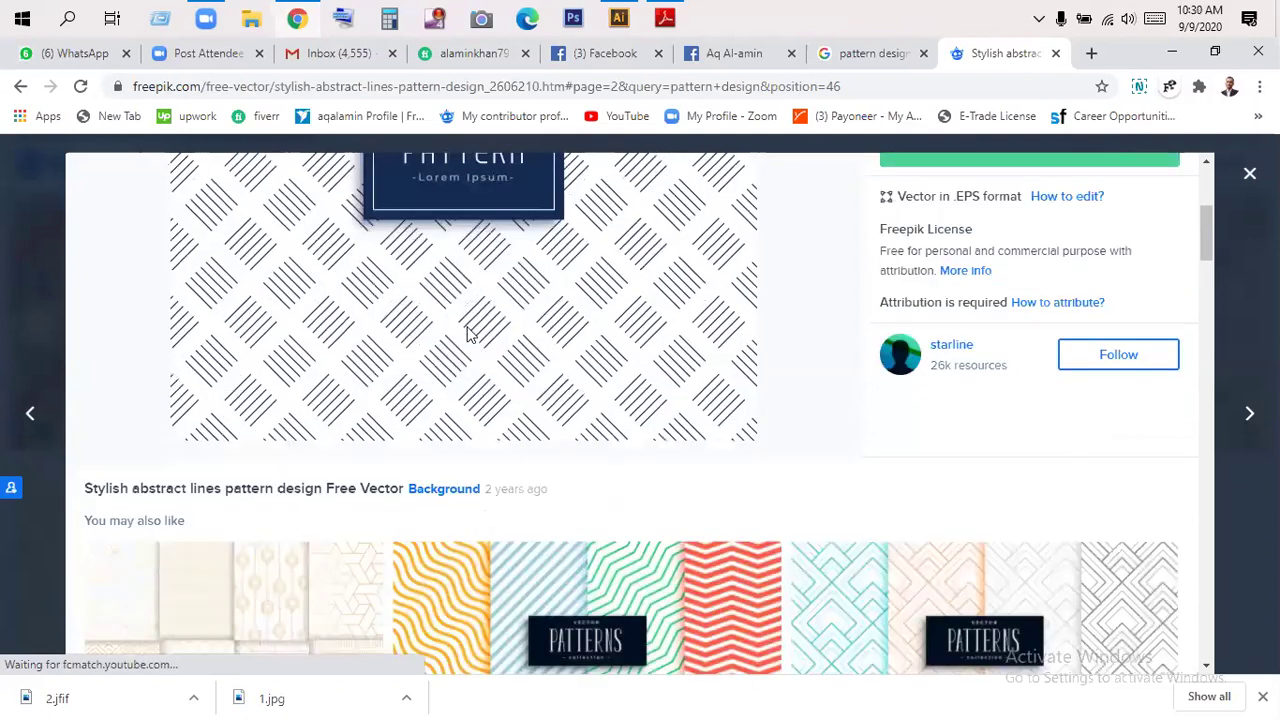
scroll(467, 333, "up", 1)
scroll(585, 357, "up", 3)
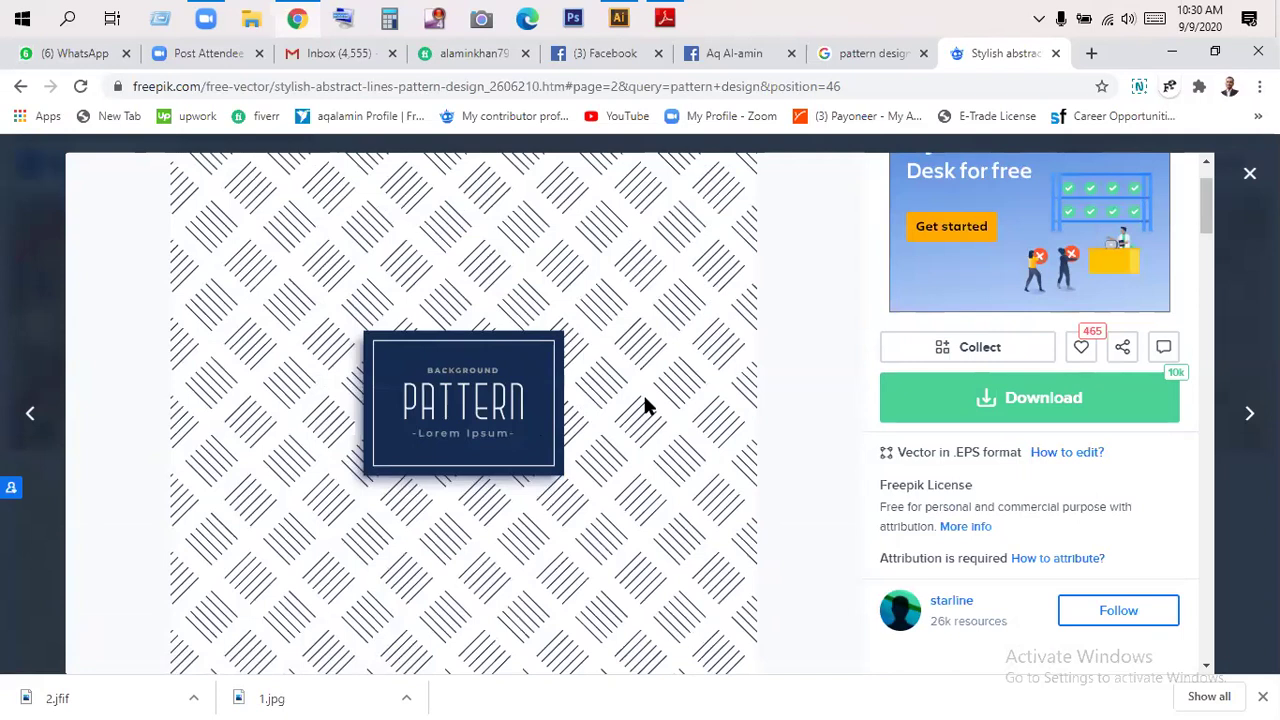
- Browse the related designs, open the random square halftone pattern and examine its preview
scroll(643, 405, "down", 3)
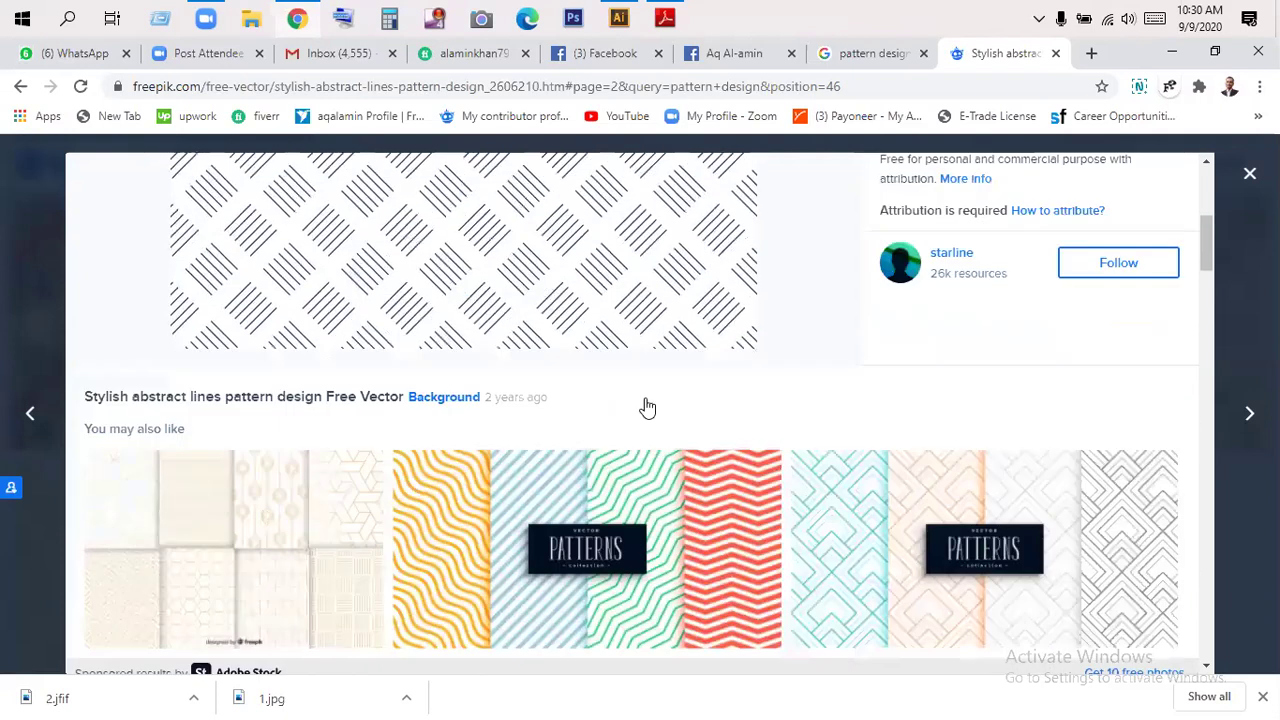
scroll(407, 432, "down", 5)
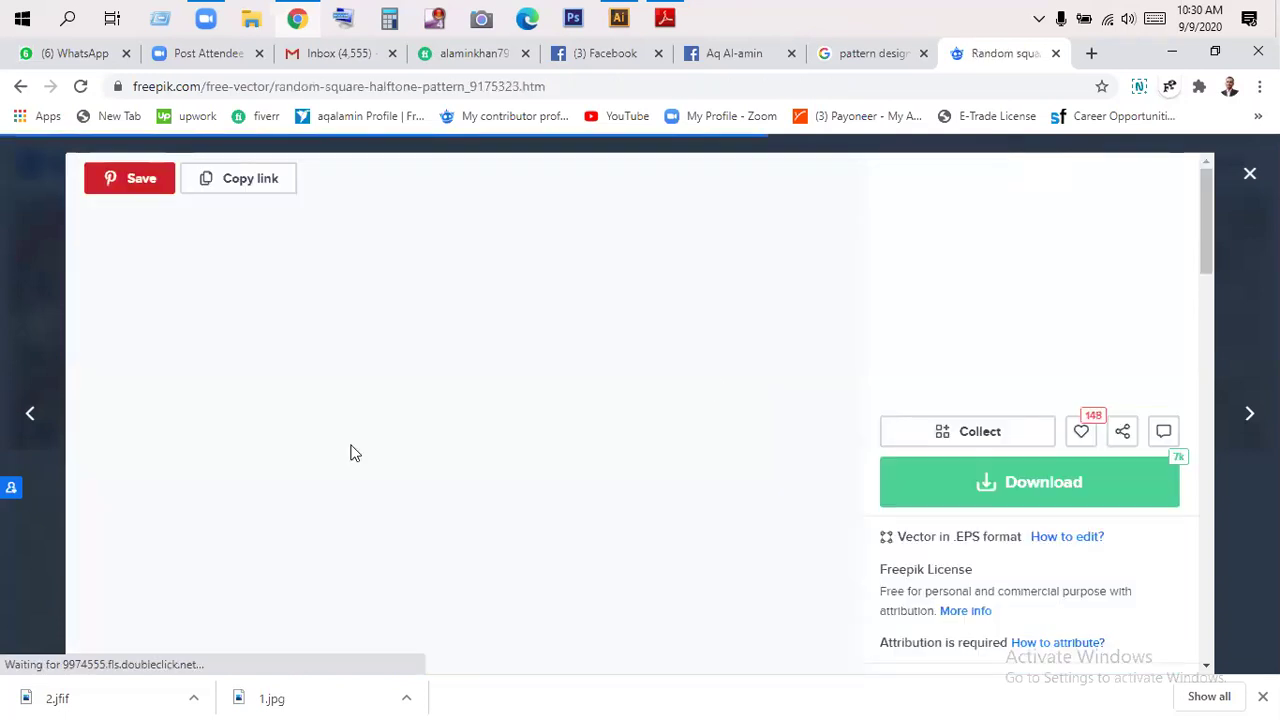
left_click(351, 451)
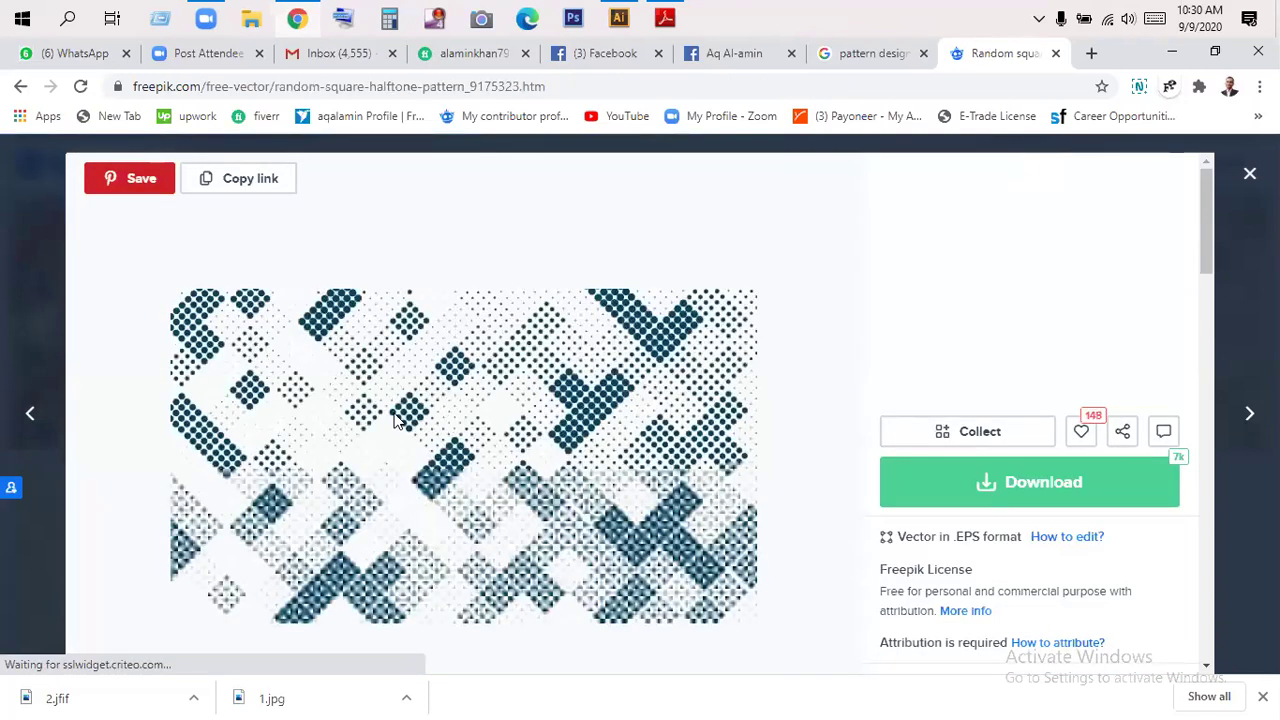
scroll(400, 460, "down", 1)
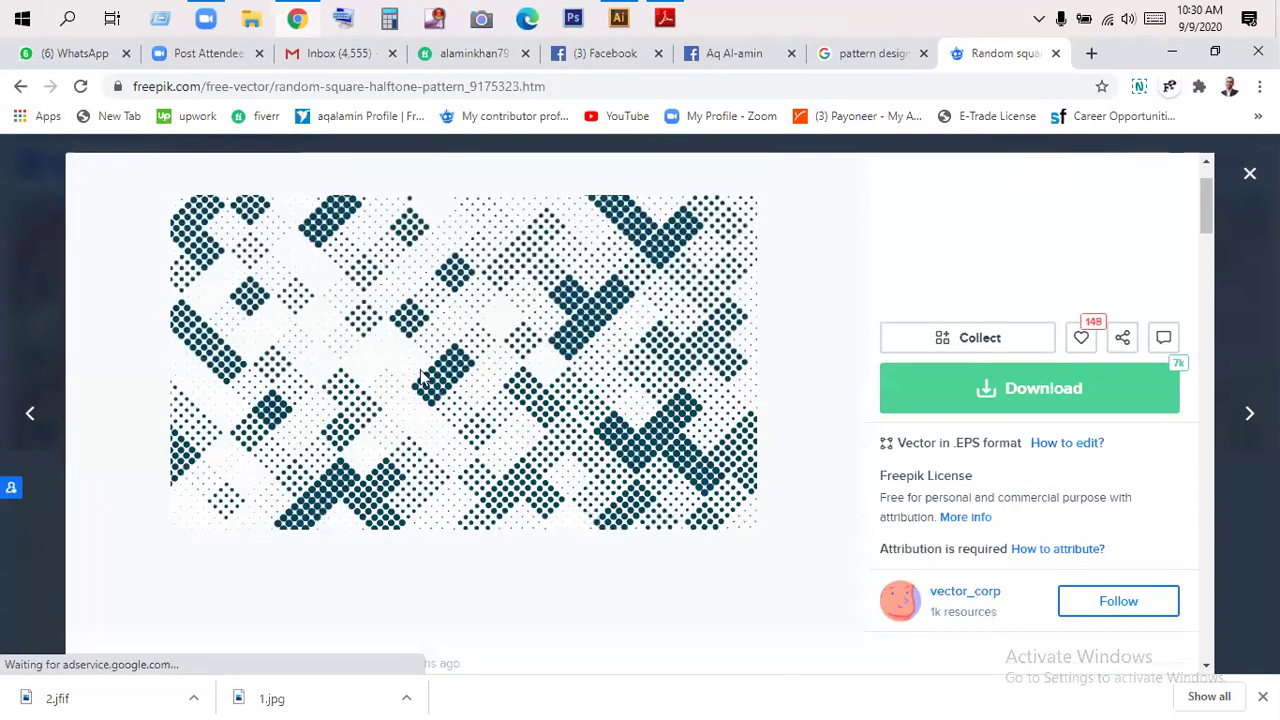
scroll(433, 415, "down", 1)
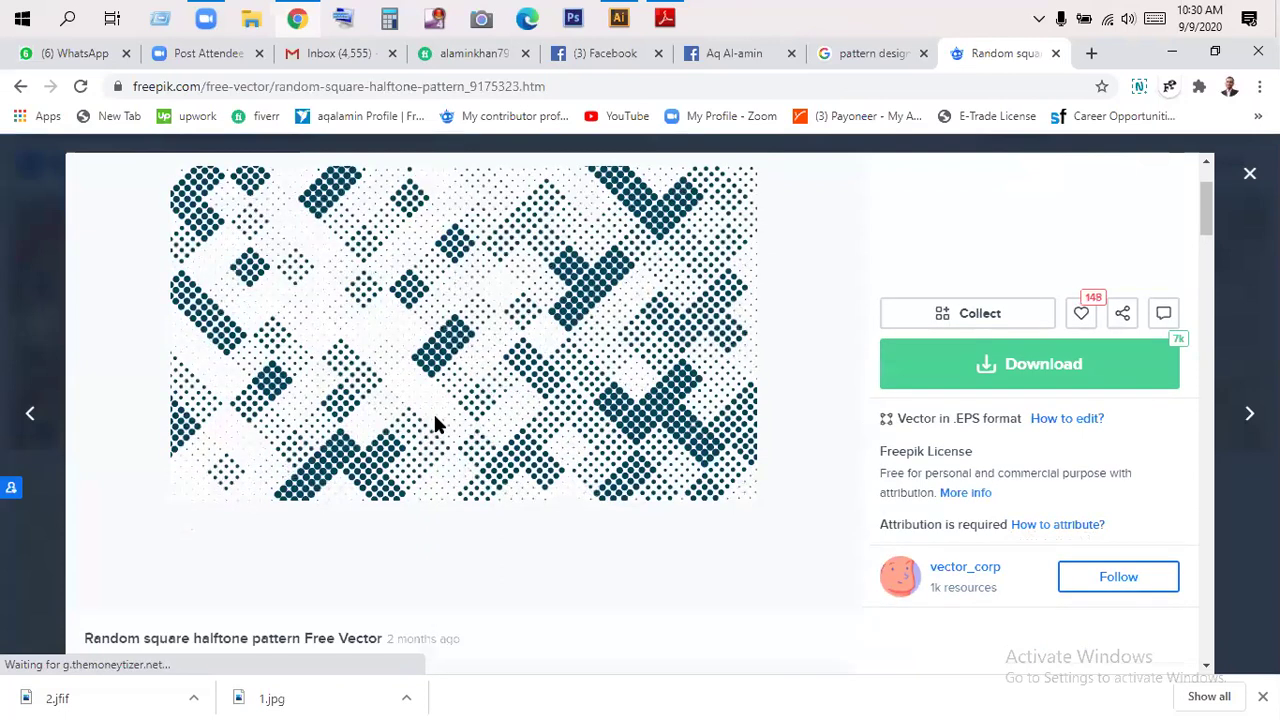
scroll(433, 411, "up", 1)
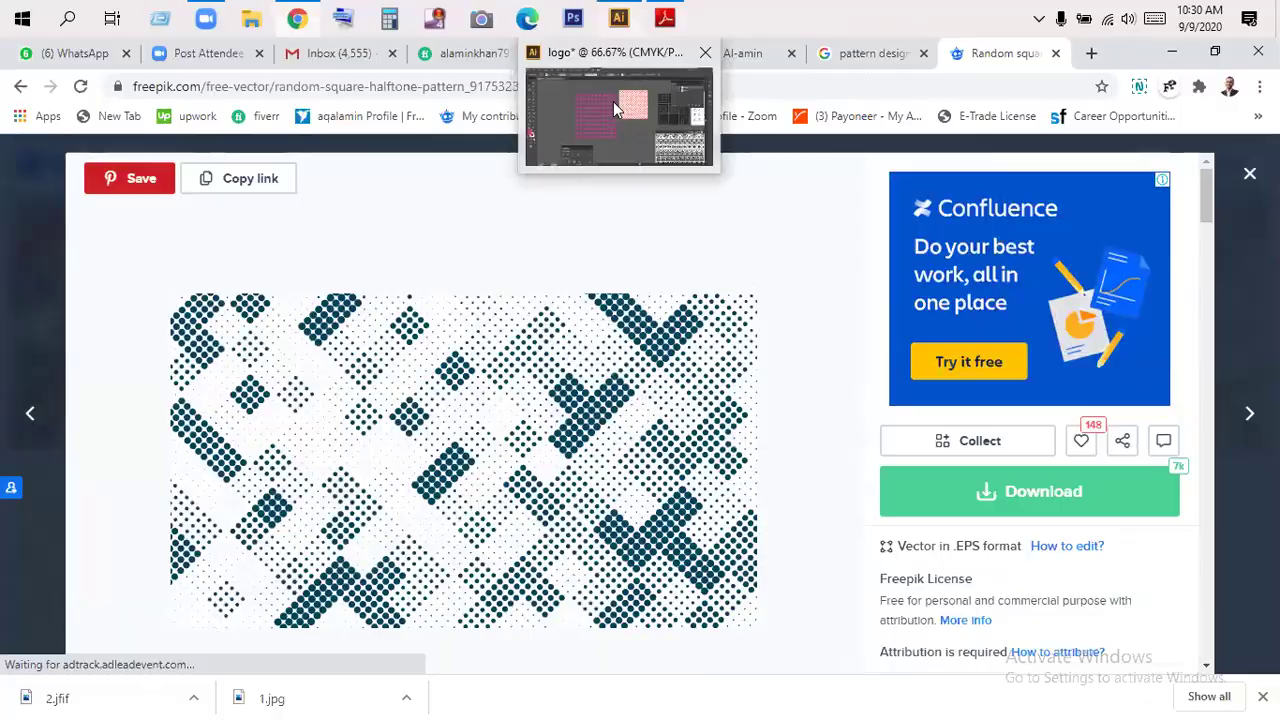
- Switch to Illustrator and delete the entire pink heart grid
left_click(613, 101)
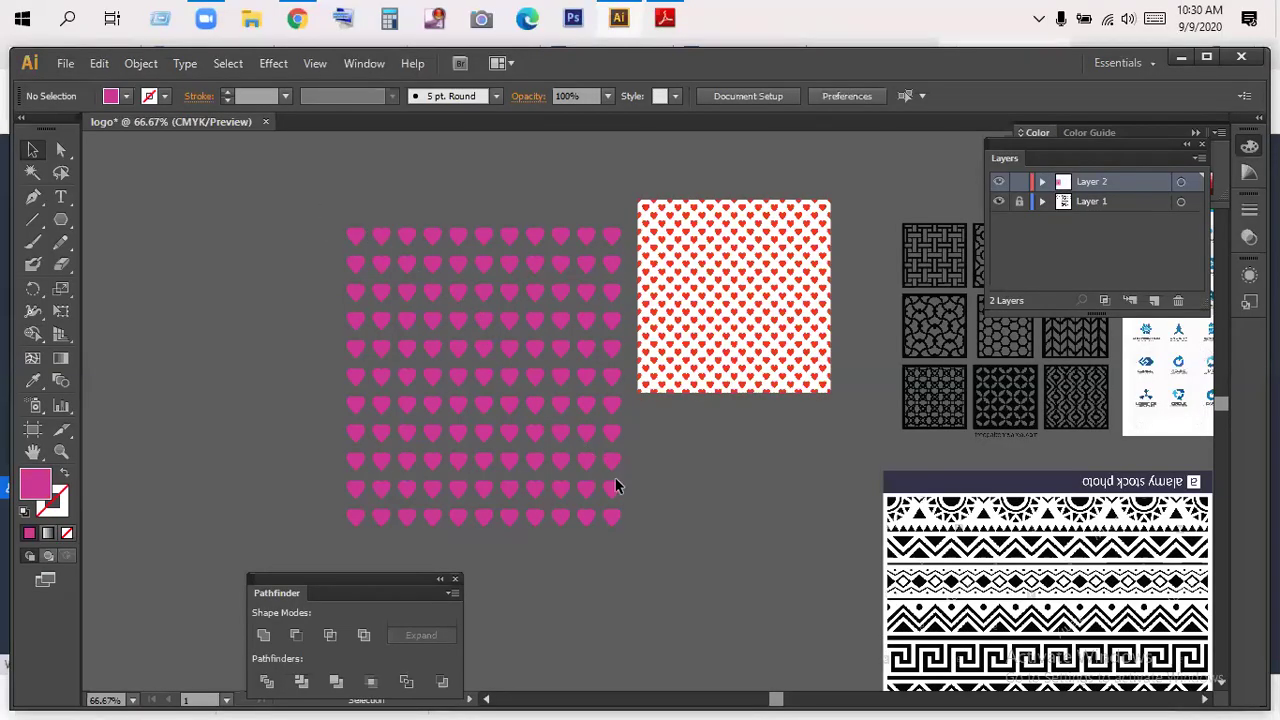
key("ctrl+a")
key("Delete")
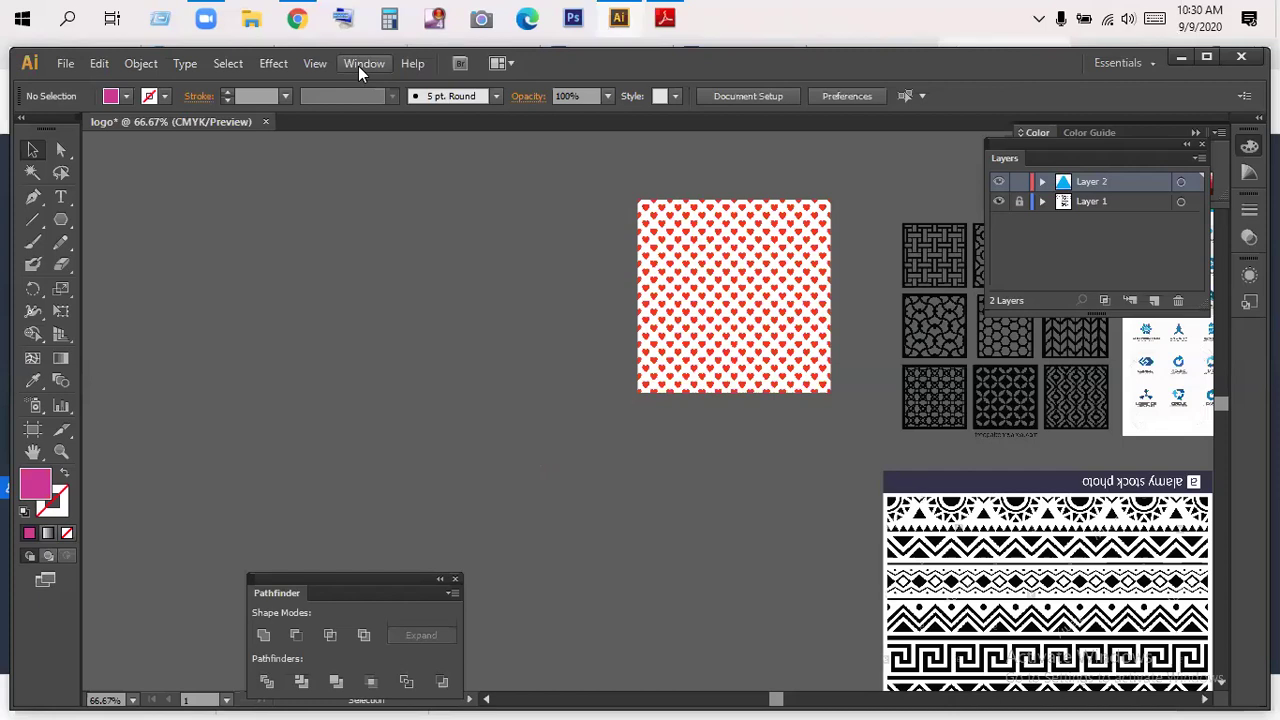
- Bring the Color controls into view and choose the Star tool from the shape tools
left_click(405, 345)
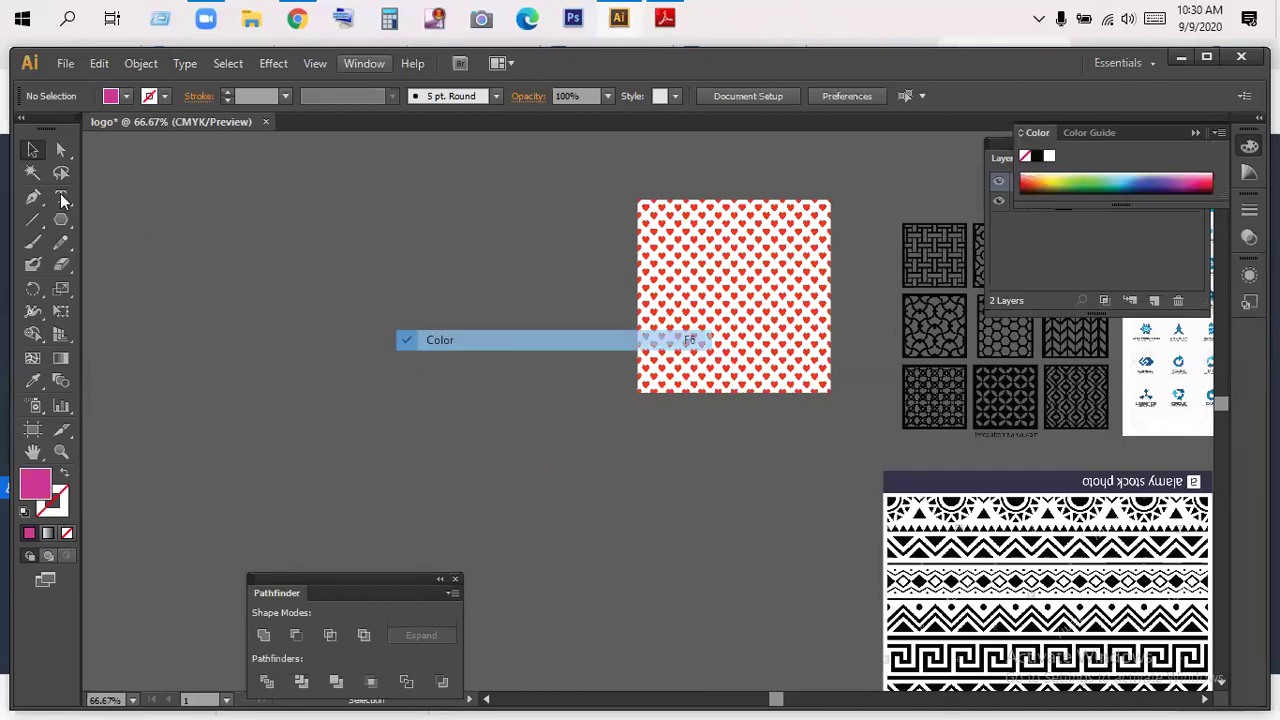
left_click(61, 220)
left_click_drag(137, 233, 146, 309)
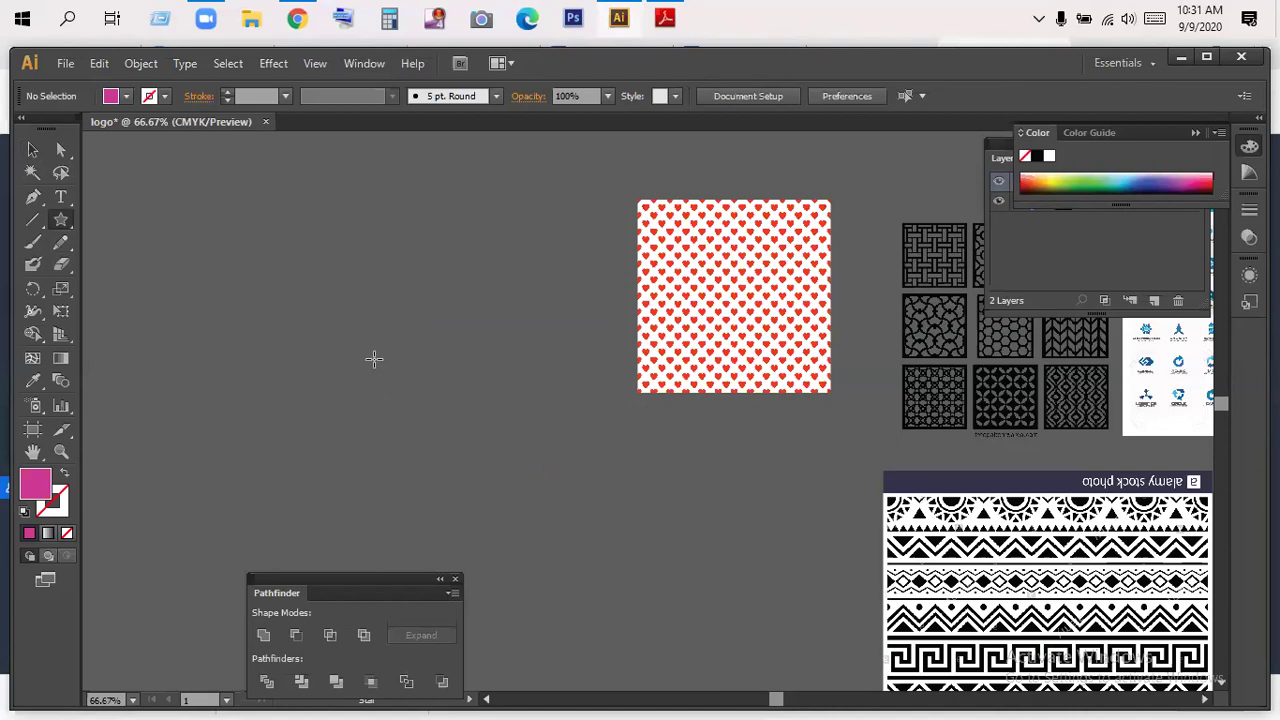
- Return to the Selection tool and examine the heart, black tile and tribal band reference patterns around the empty canvas
left_click_drag(964, 530, 833, 466)
left_click_drag(910, 476, 839, 341)
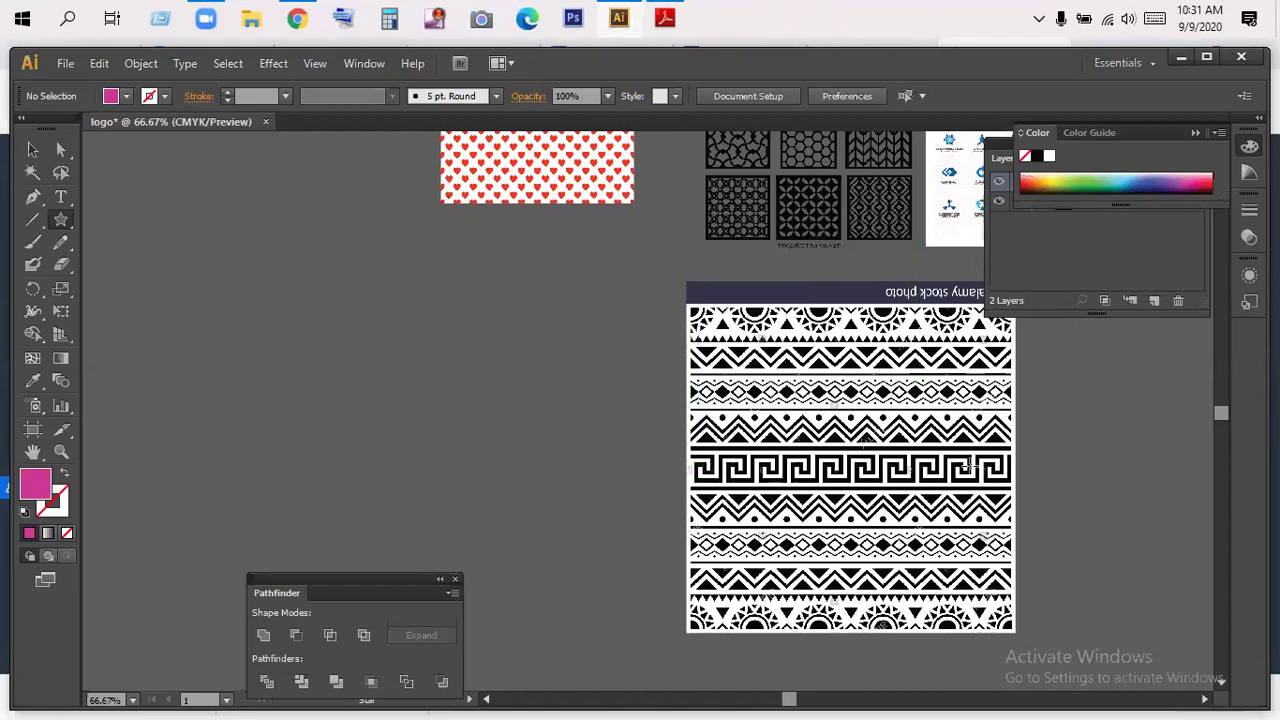
left_click(32, 150)
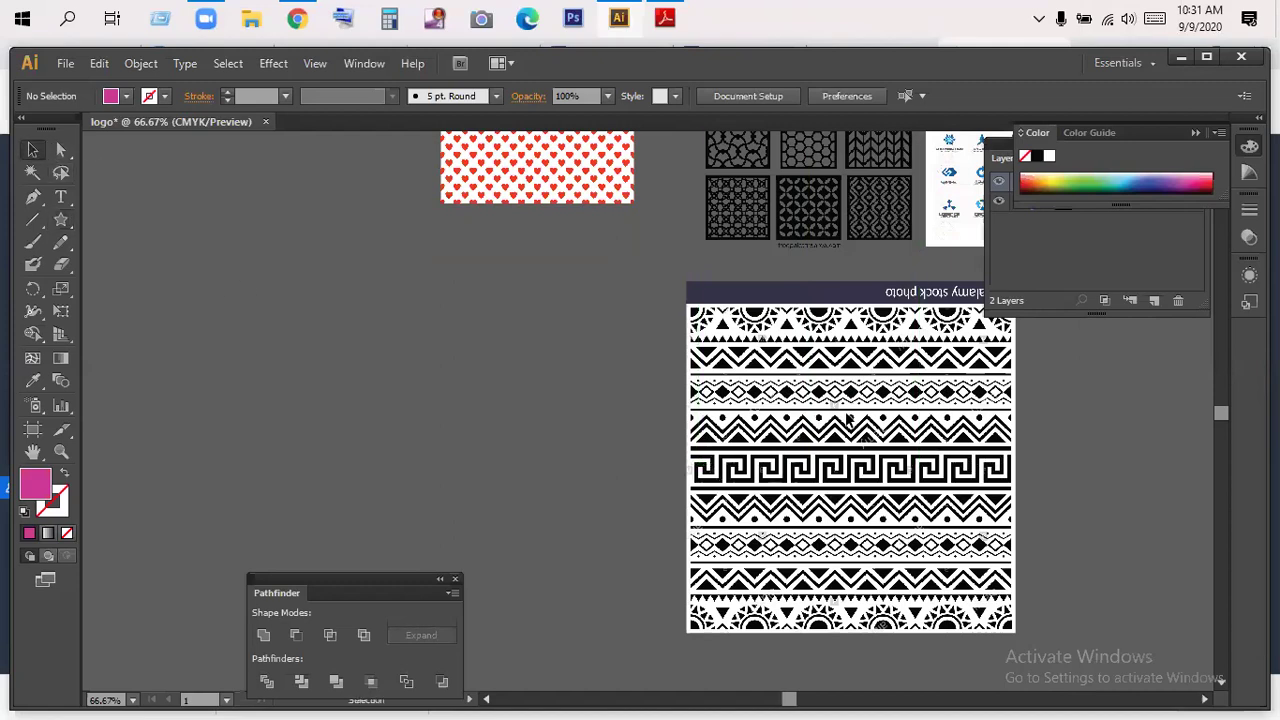
scroll(523, 335, "up", 3)
scroll(523, 335, "up", 2)
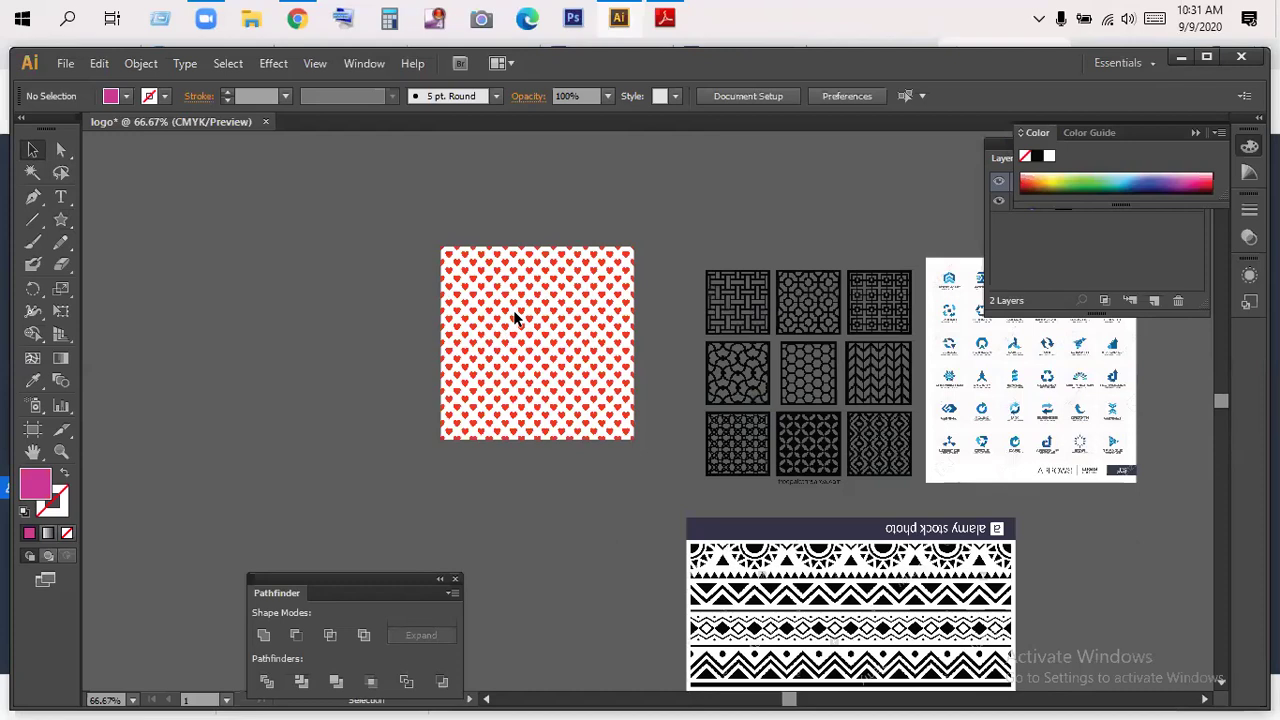
scroll(517, 317, "down", 1)
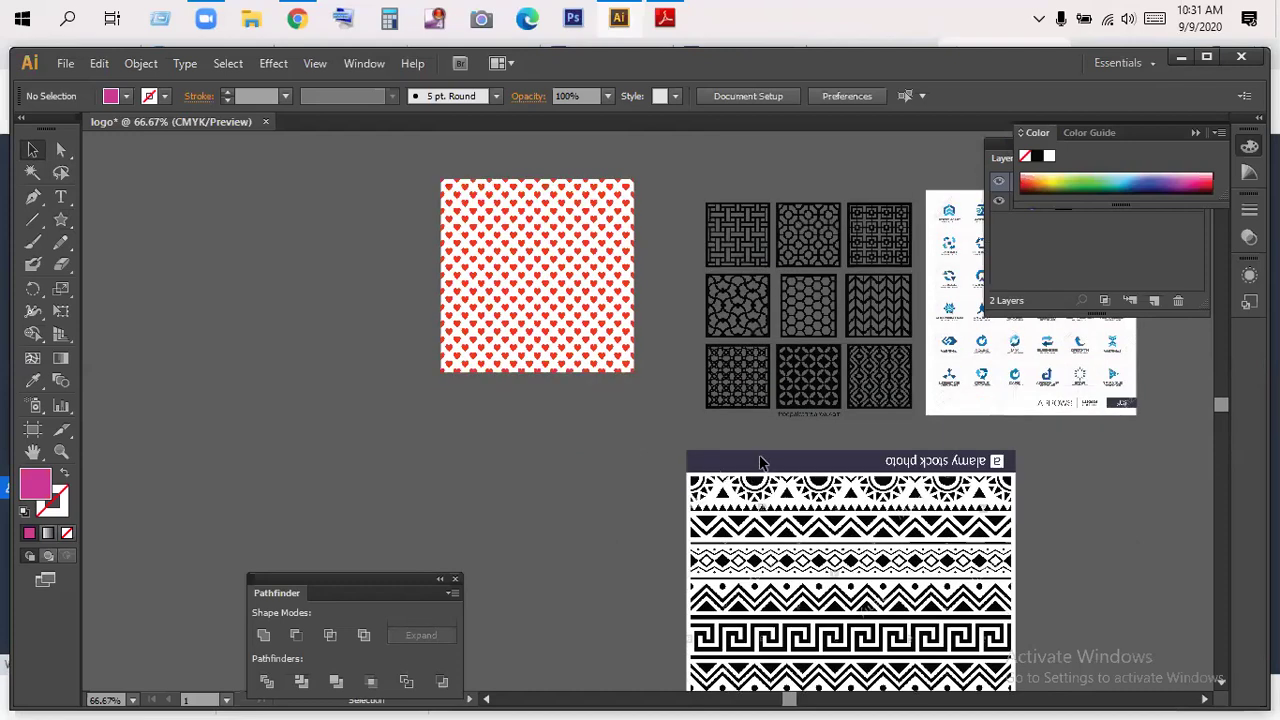
scroll(760, 462, "down", 1)
scroll(549, 234, "left", 1)
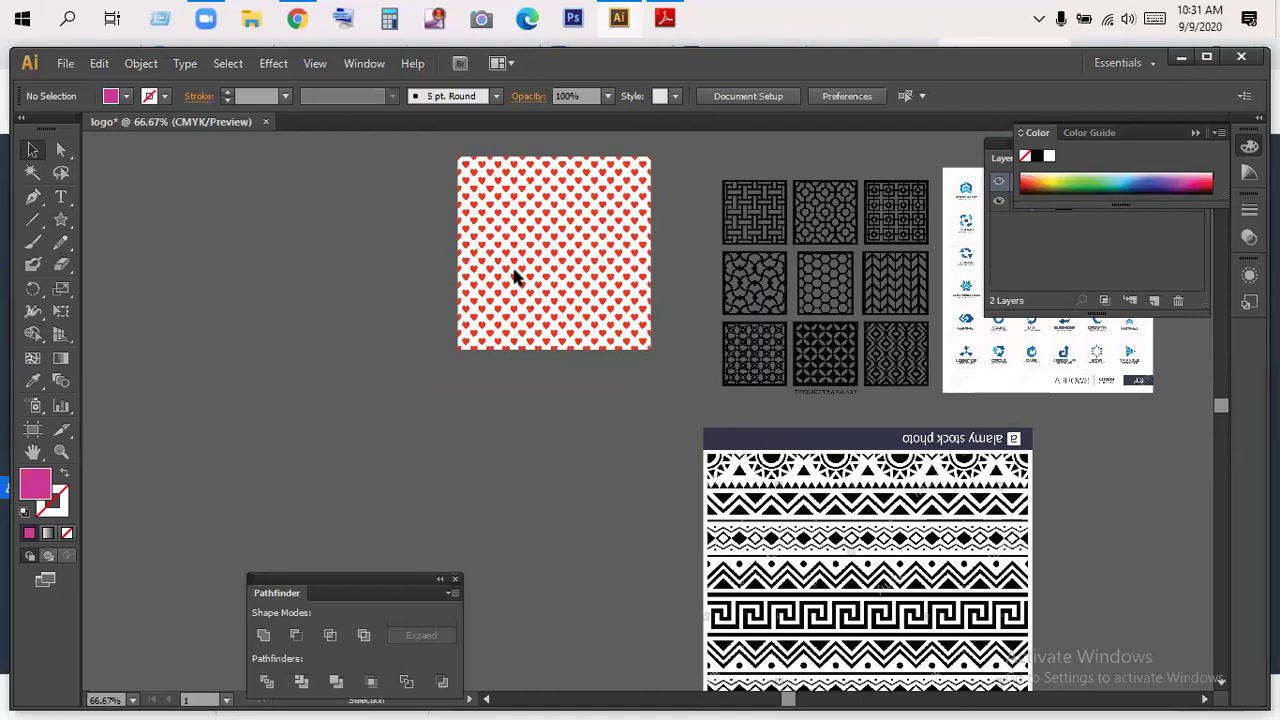
left_click_drag(767, 421, 671, 306)
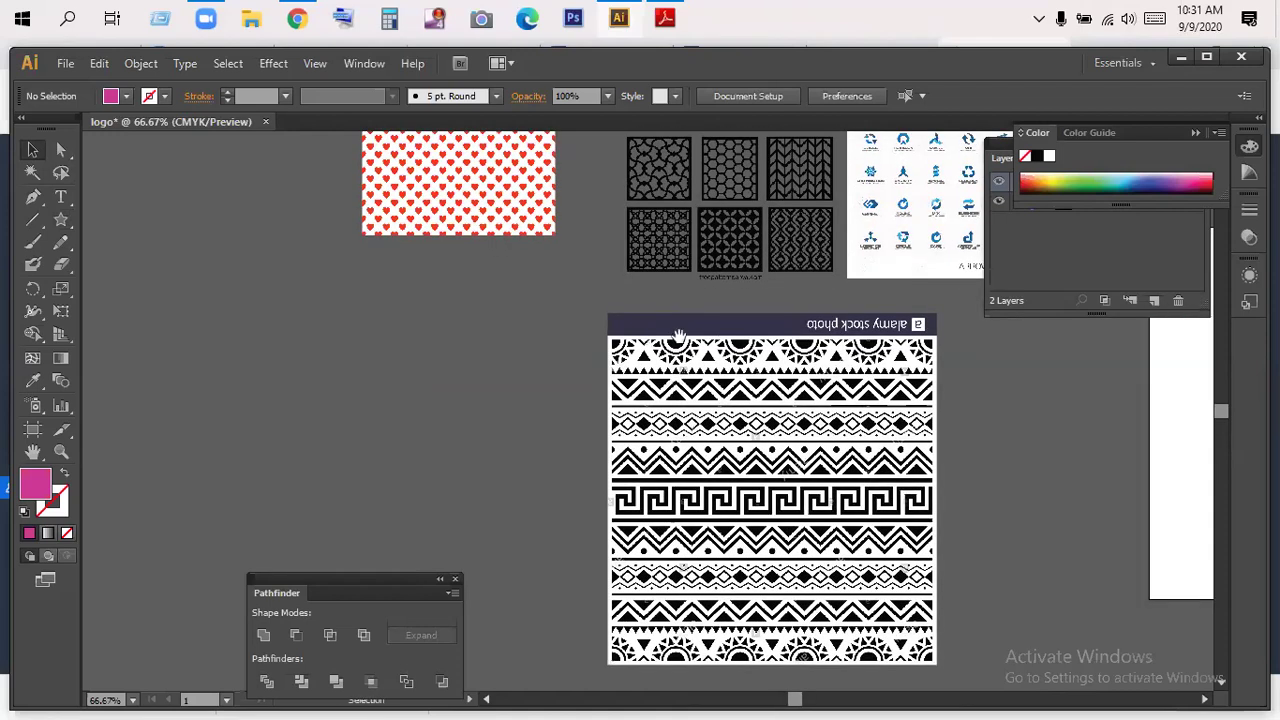
scroll(679, 336, "down", 2)
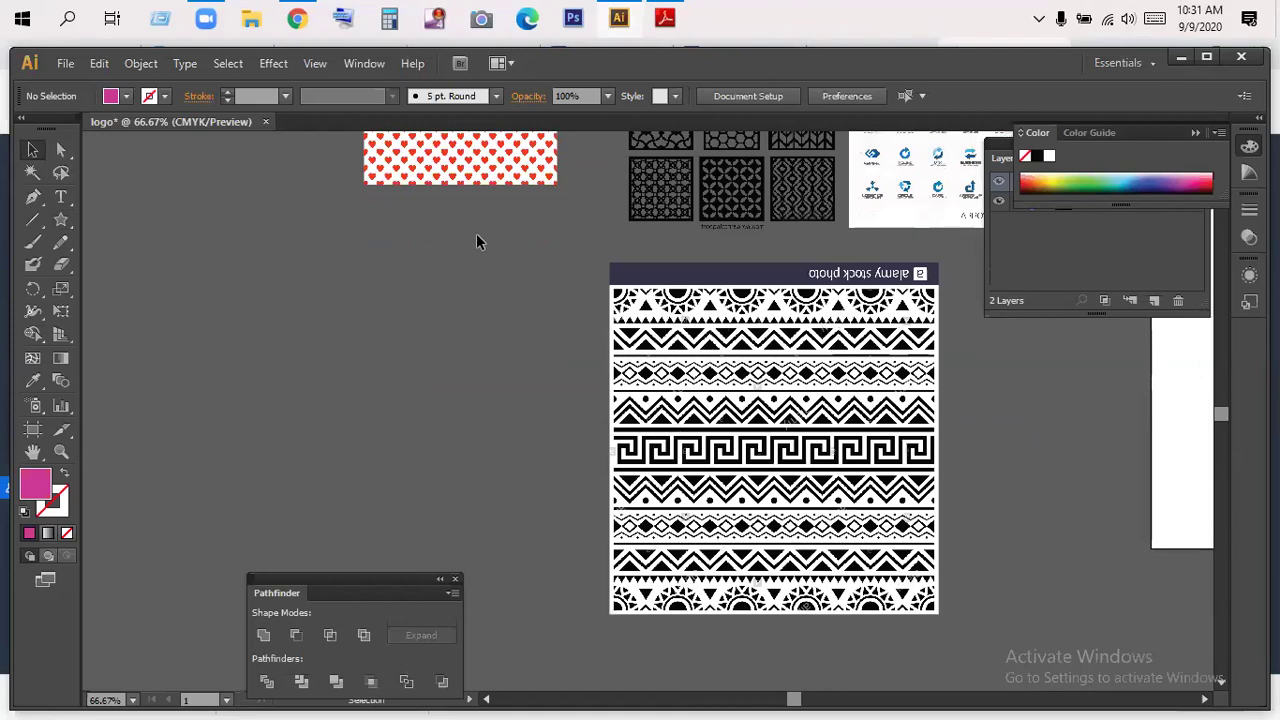
scroll(433, 228, "left", 4)
scroll(537, 414, "up", 5)
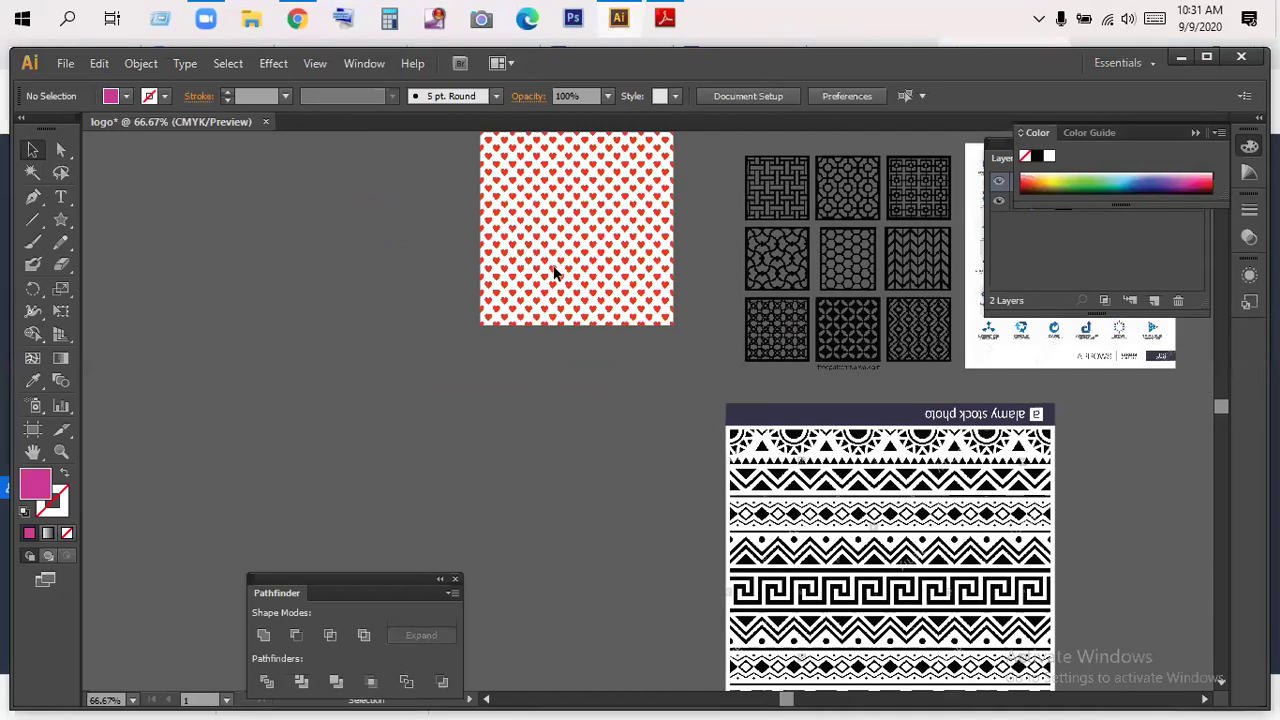
scroll(574, 391, "left", 6)
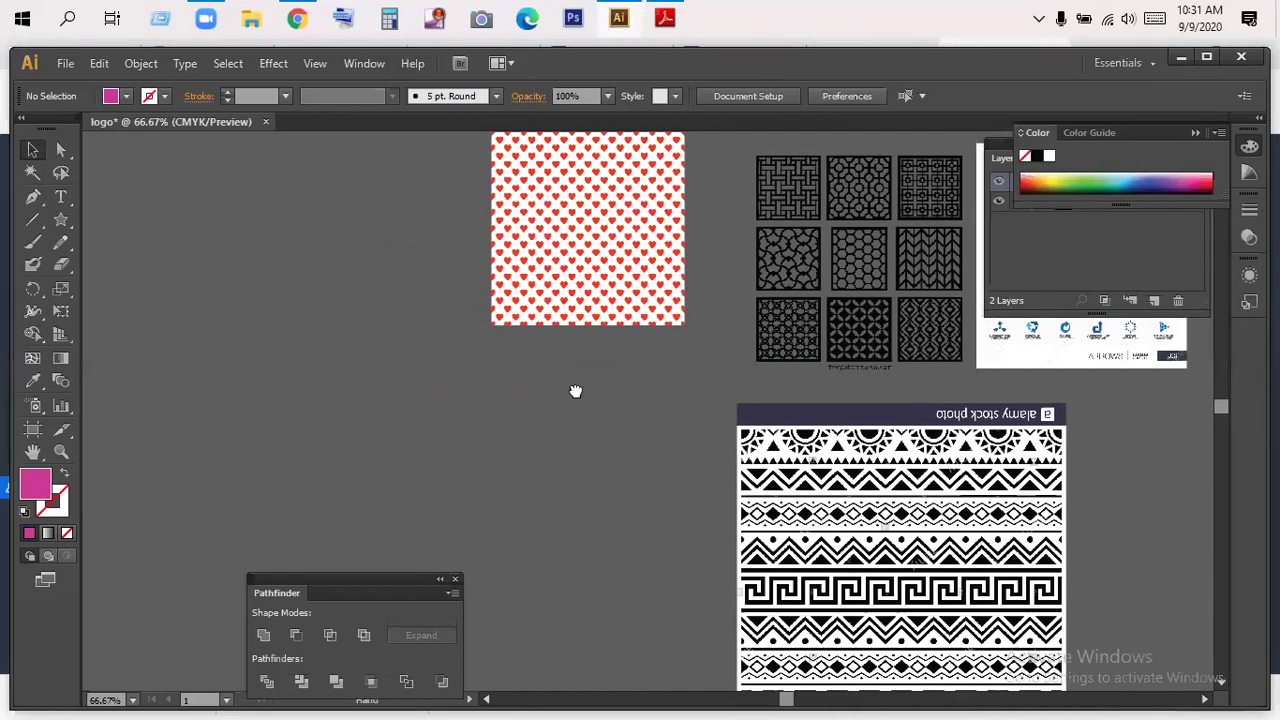
scroll(691, 449, "up", 3)
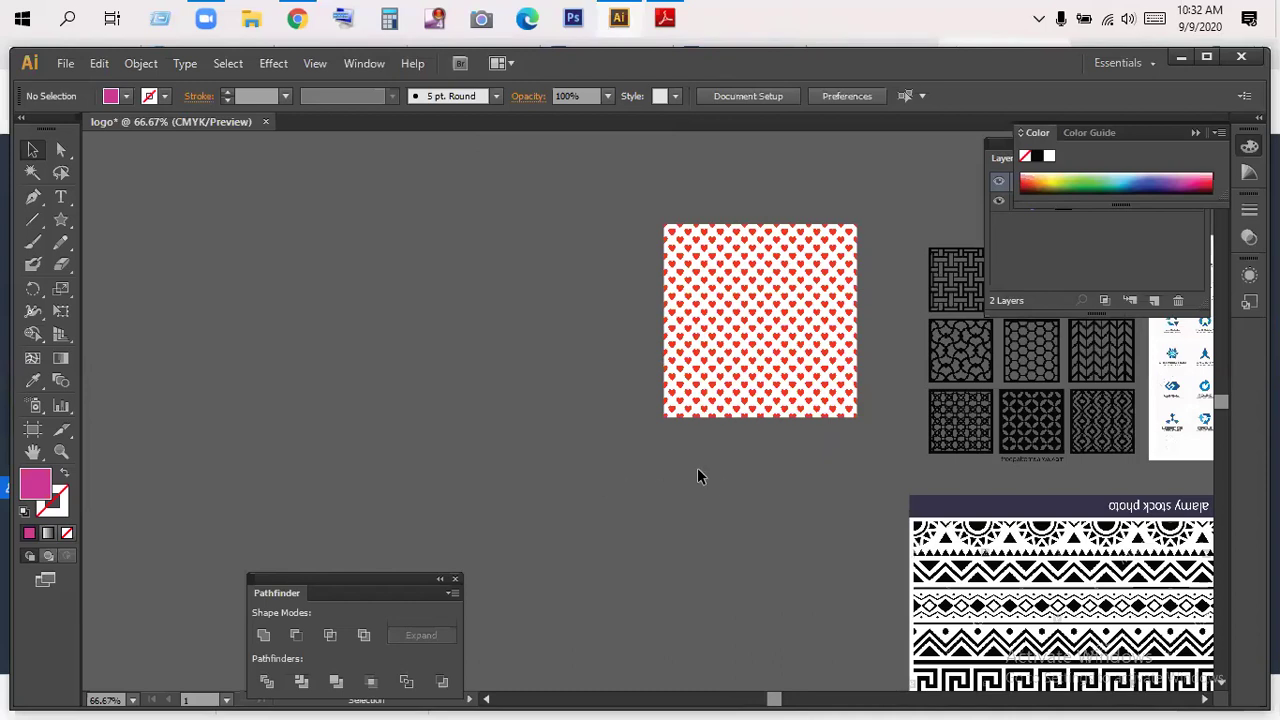
left_click_drag(647, 464, 467, 279)
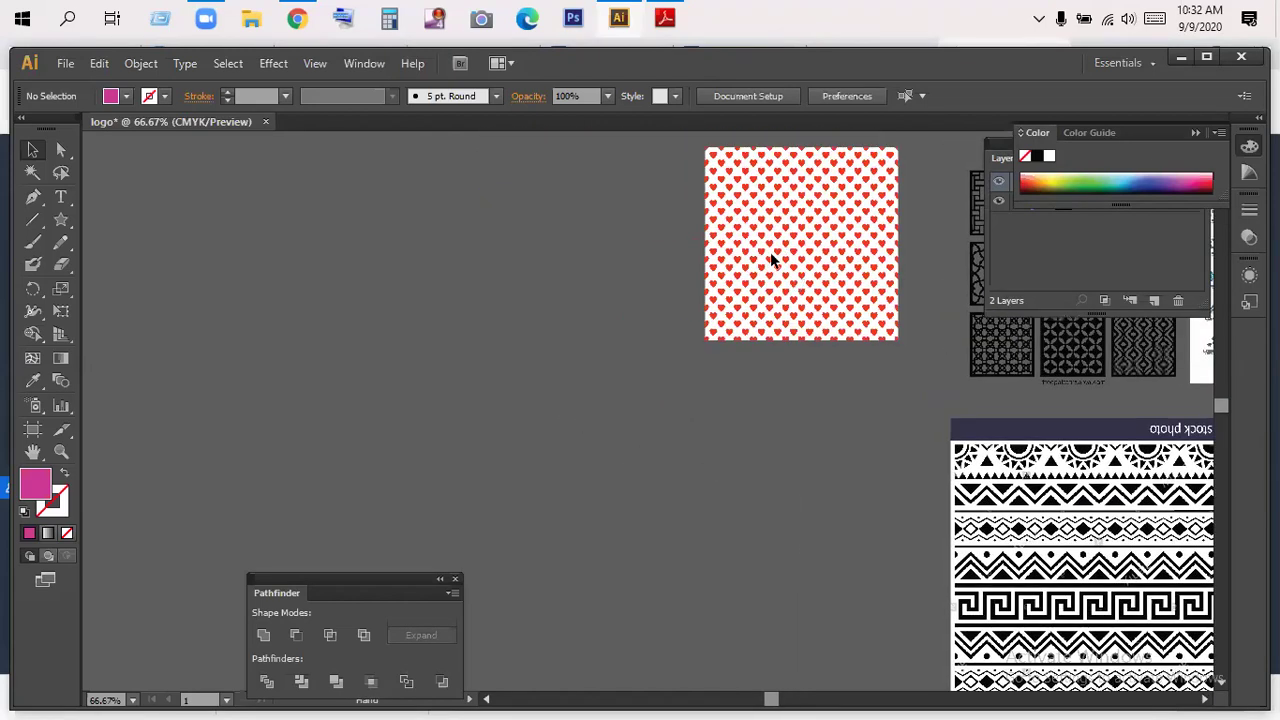
- Switch to Chrome and browse the halftone designs related to the random square halftone pattern
left_click(299, 22)
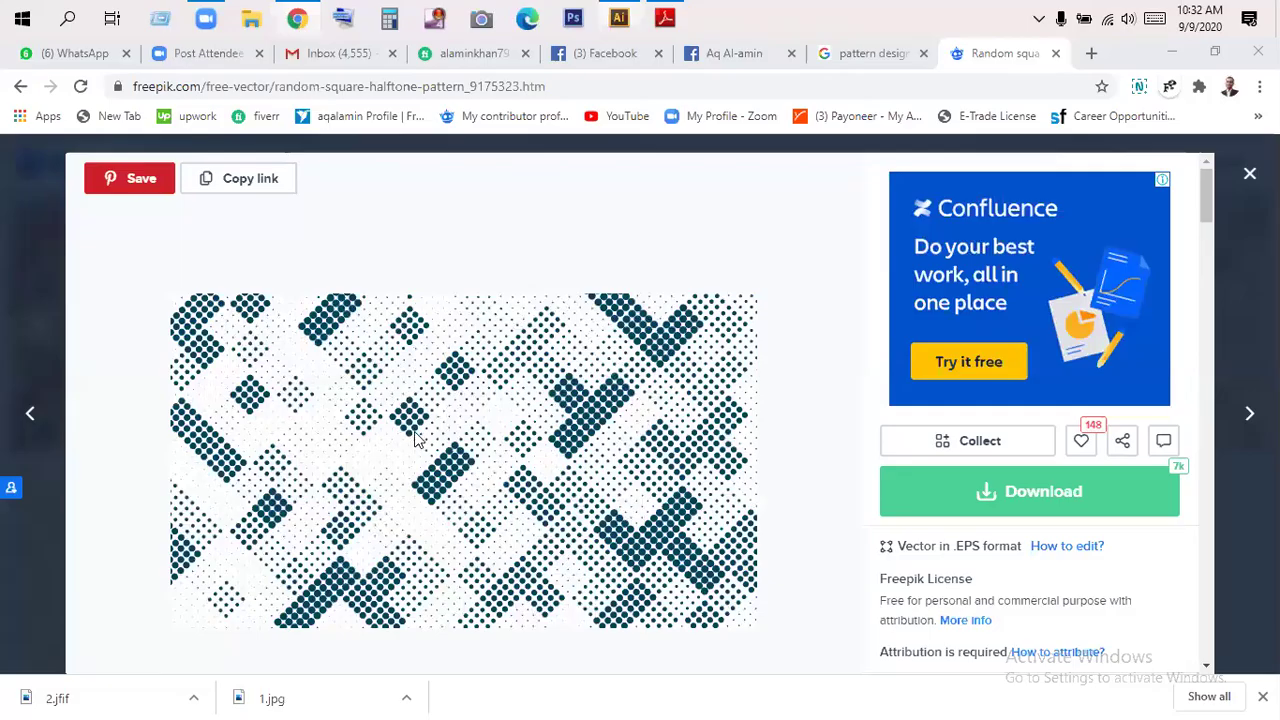
scroll(224, 346, "down", 5)
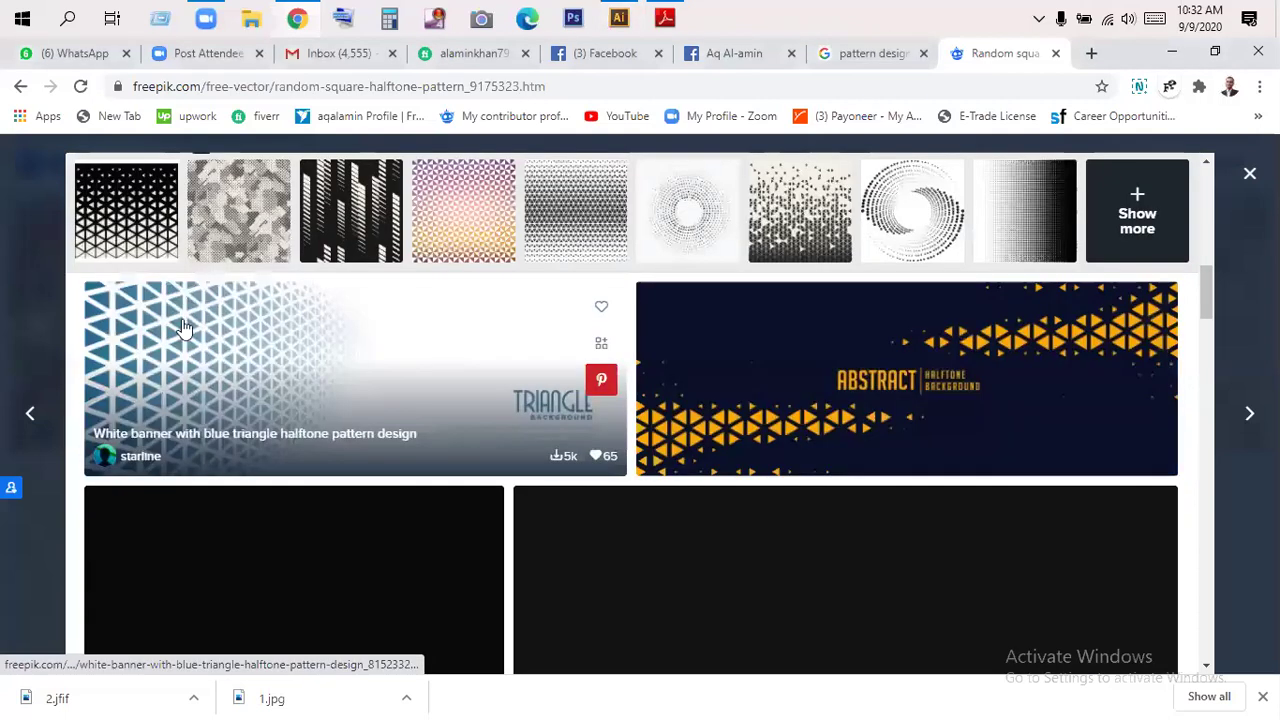
scroll(190, 368, "up", 3)
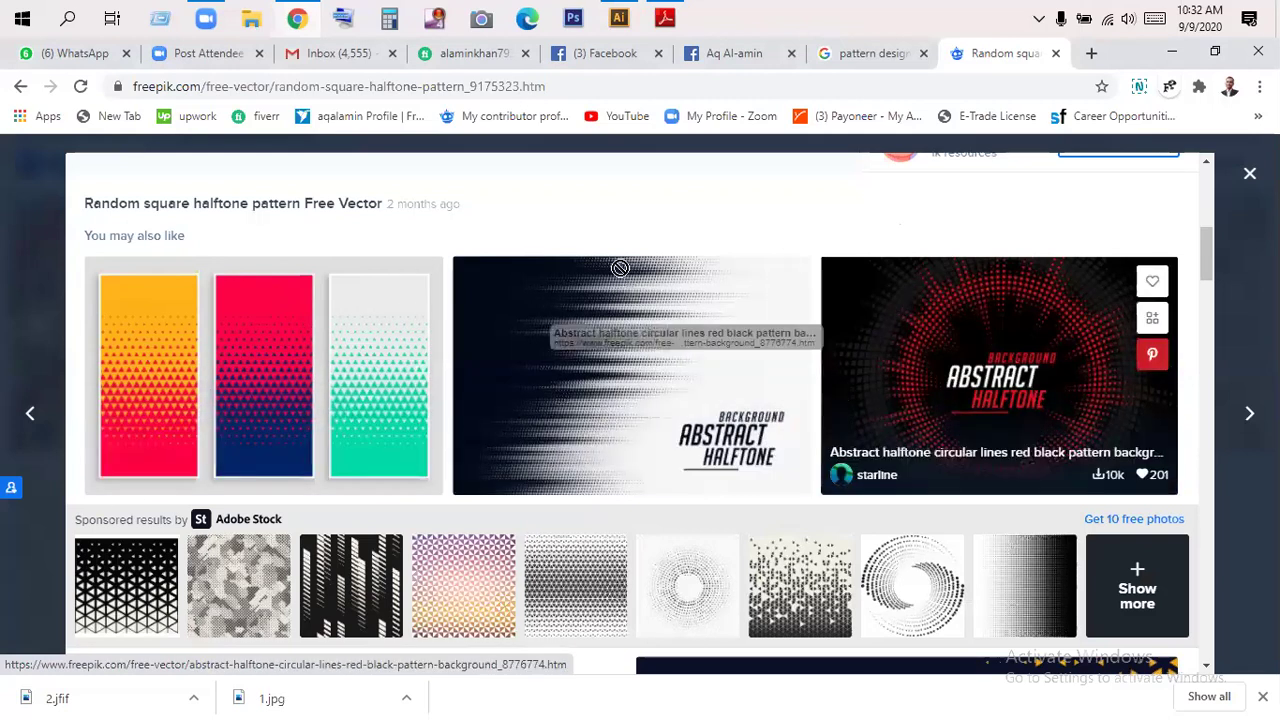
scroll(649, 486, "down", 15)
scroll(632, 428, "down", 8)
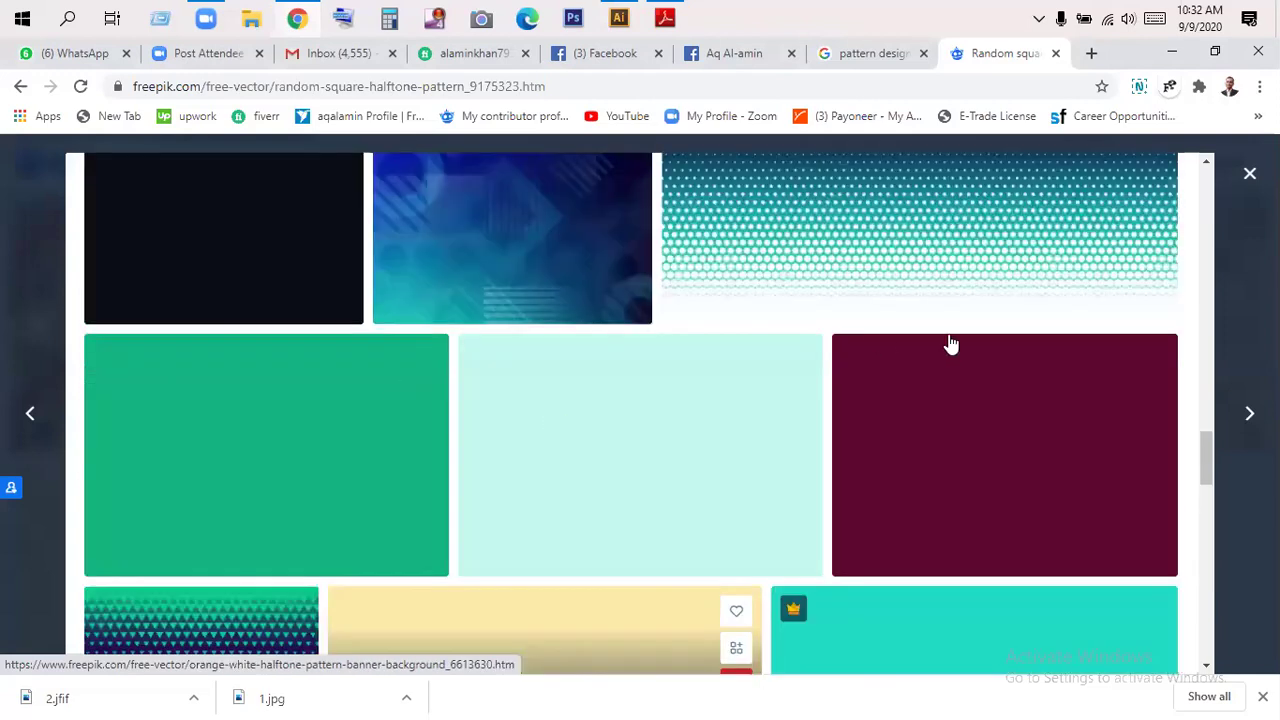
scroll(949, 343, "up", 1)
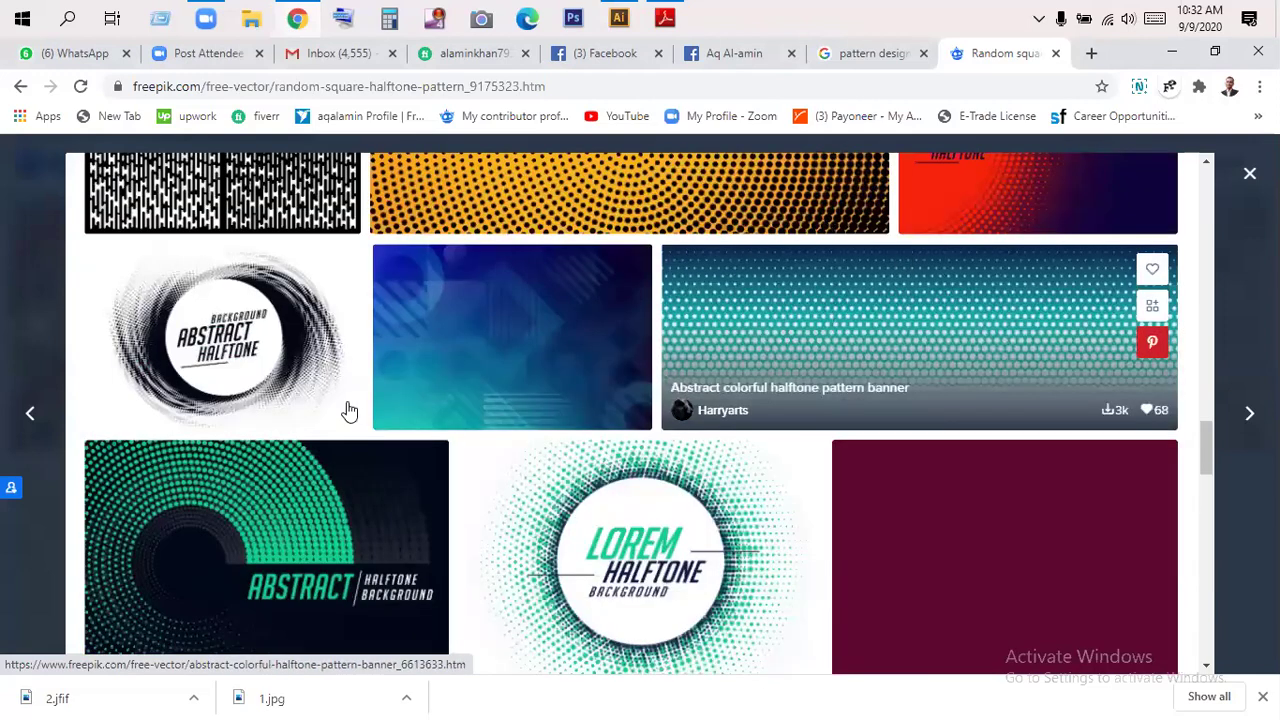
scroll(346, 411, "down", 2)
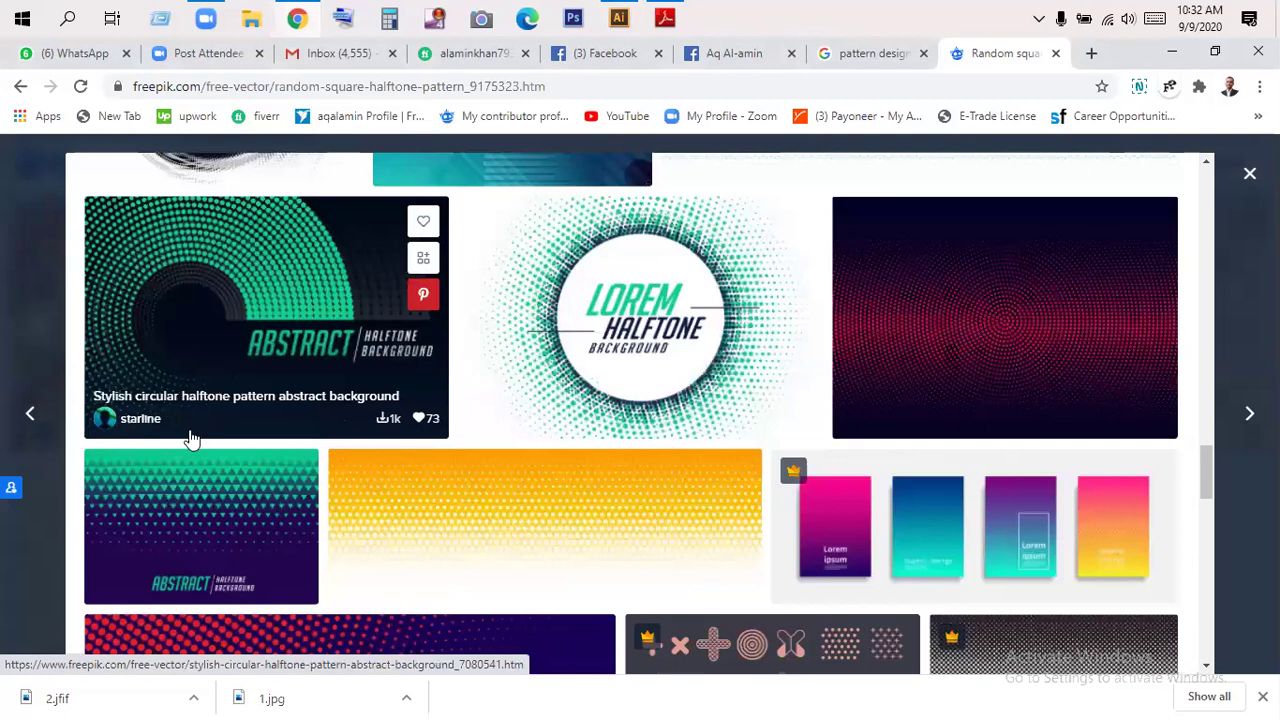
scroll(209, 423, "up", 1)
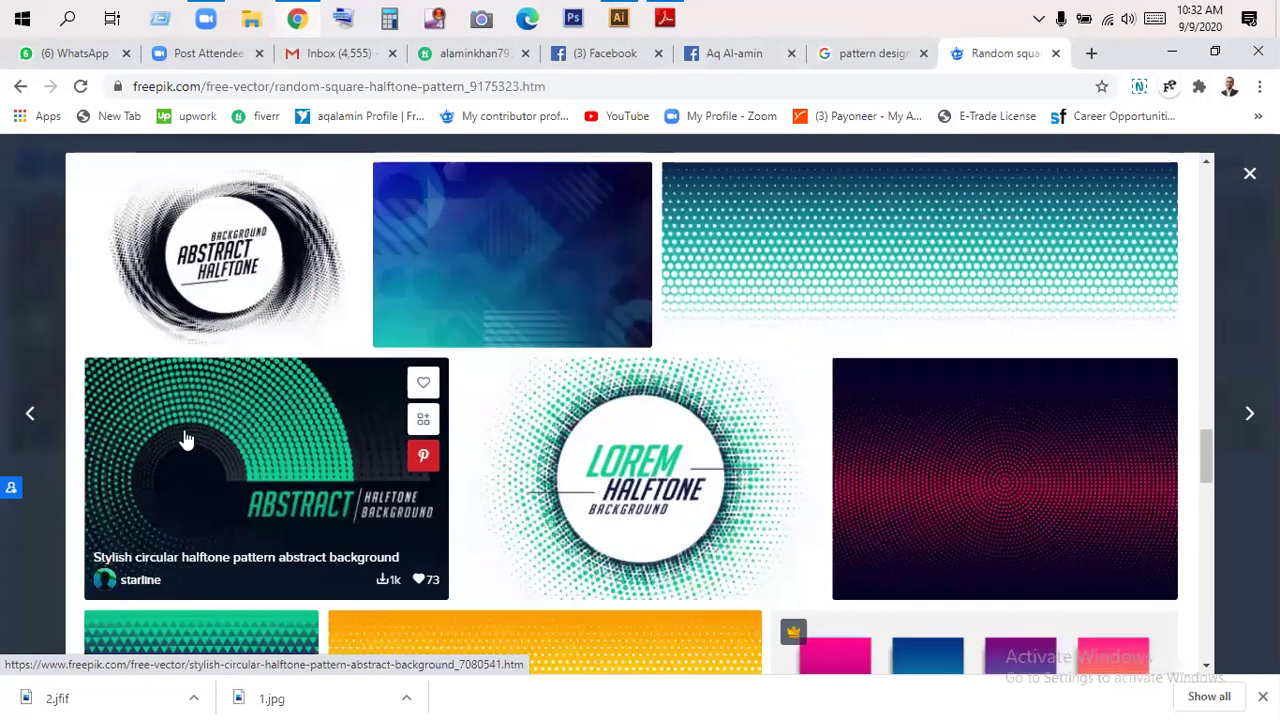
- Open the "Stylish circular halftone pattern abstract background" page and look through it
scroll(170, 462, "down", 1)
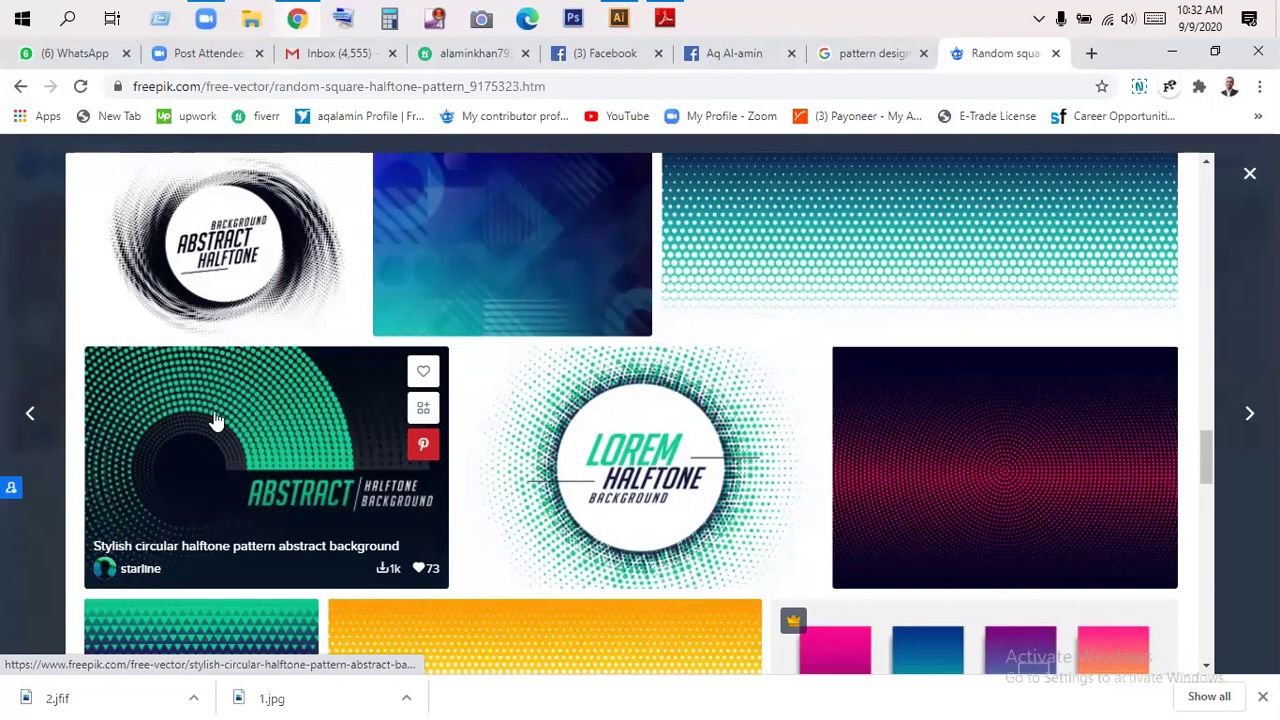
left_click(278, 426)
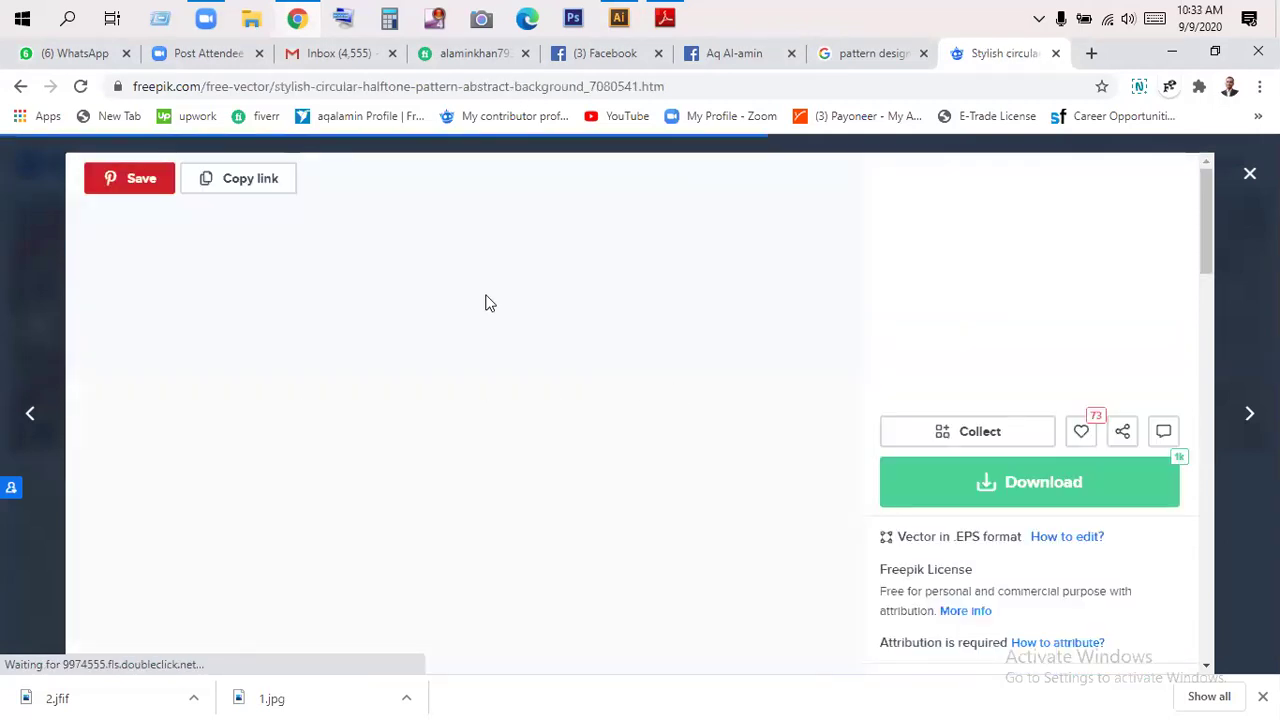
scroll(490, 303, "down", 2)
scroll(490, 303, "up", 2)
- Switch to Illustrator, draw a small pink five-pointed star on the empty canvas and move it slightly upward
left_click(619, 18)
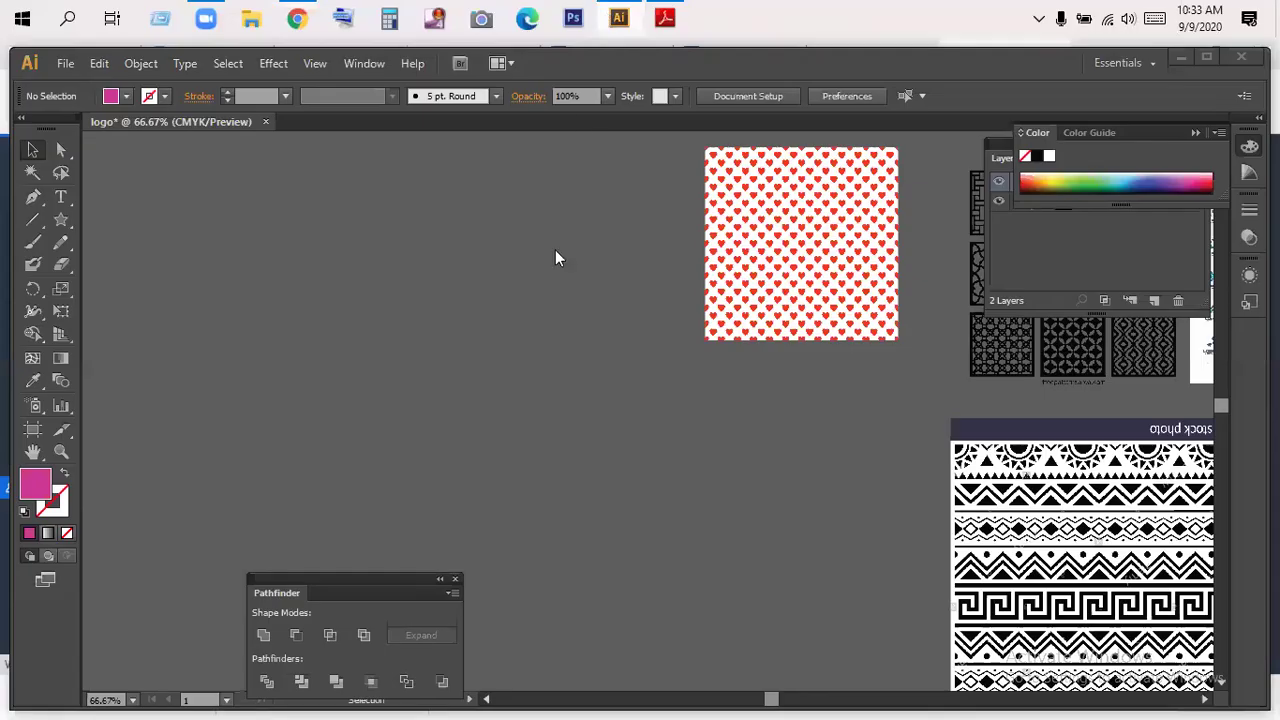
left_click(60, 221)
left_click_drag(217, 262, 229, 270)
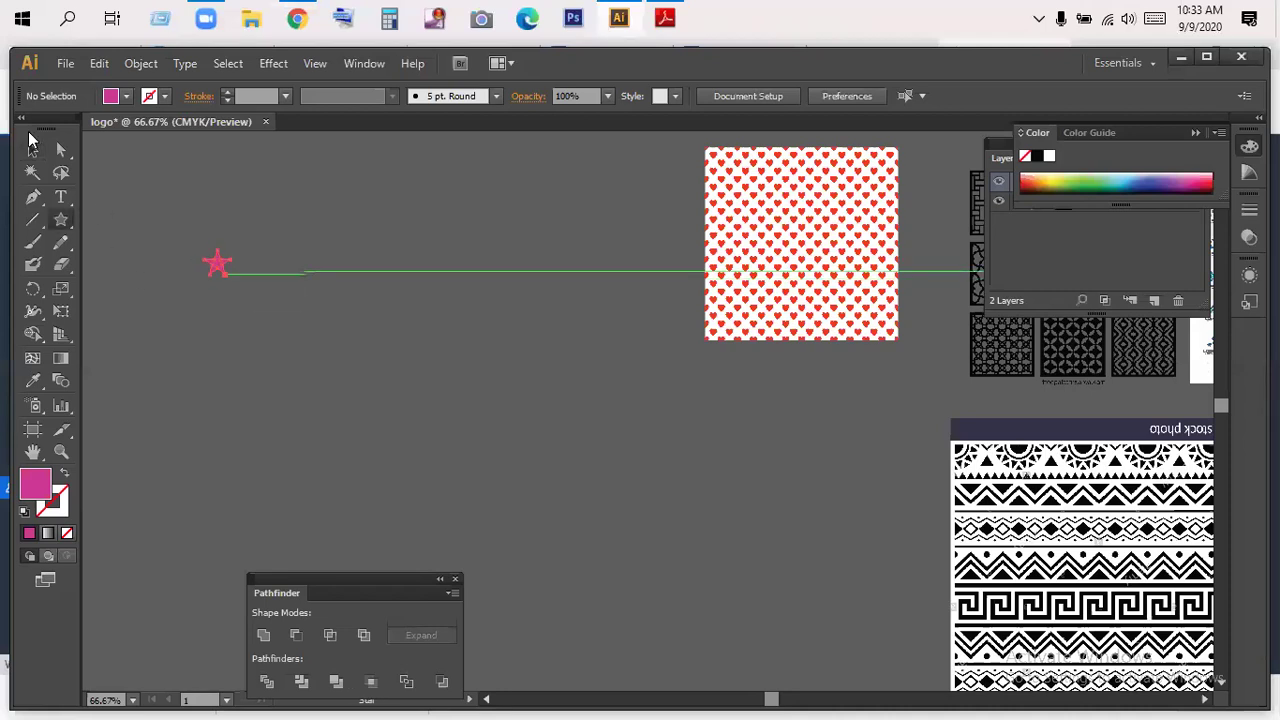
left_click(34, 150)
left_click(395, 308)
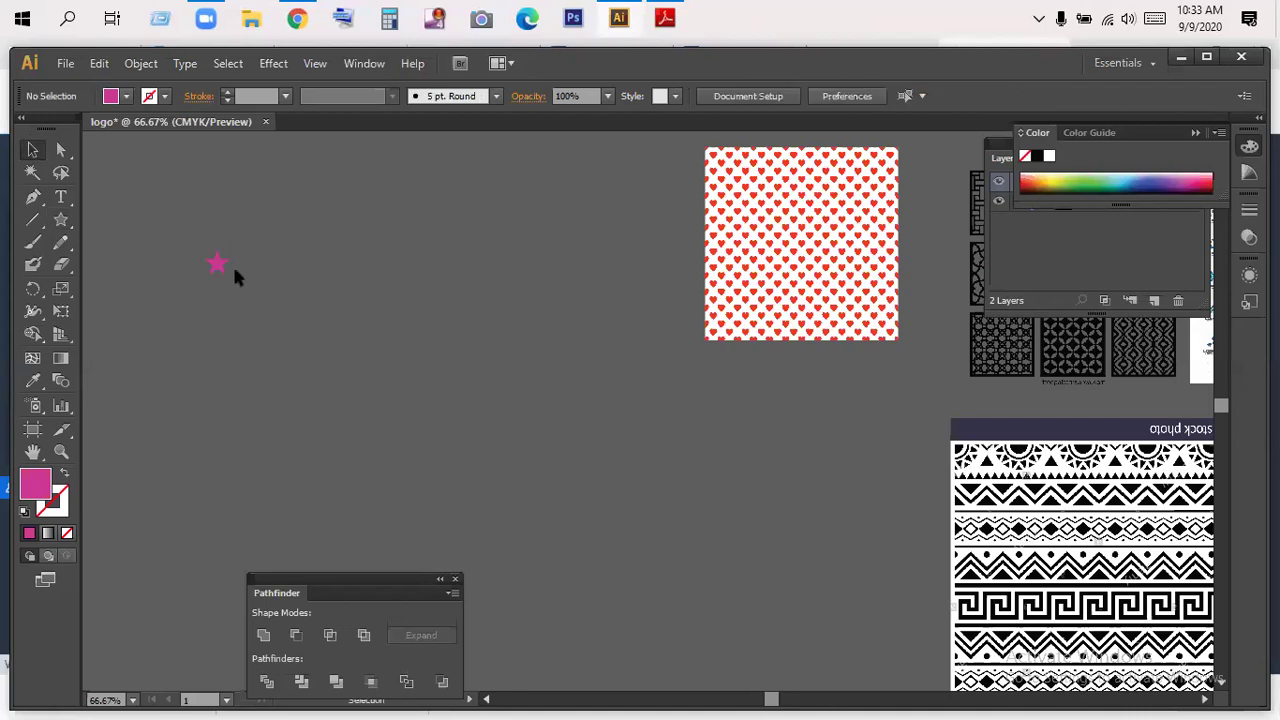
left_click_drag(217, 265, 217, 240)
left_click(305, 287)
- Fill the small star with yellow and keep it selected
left_click(216, 240)
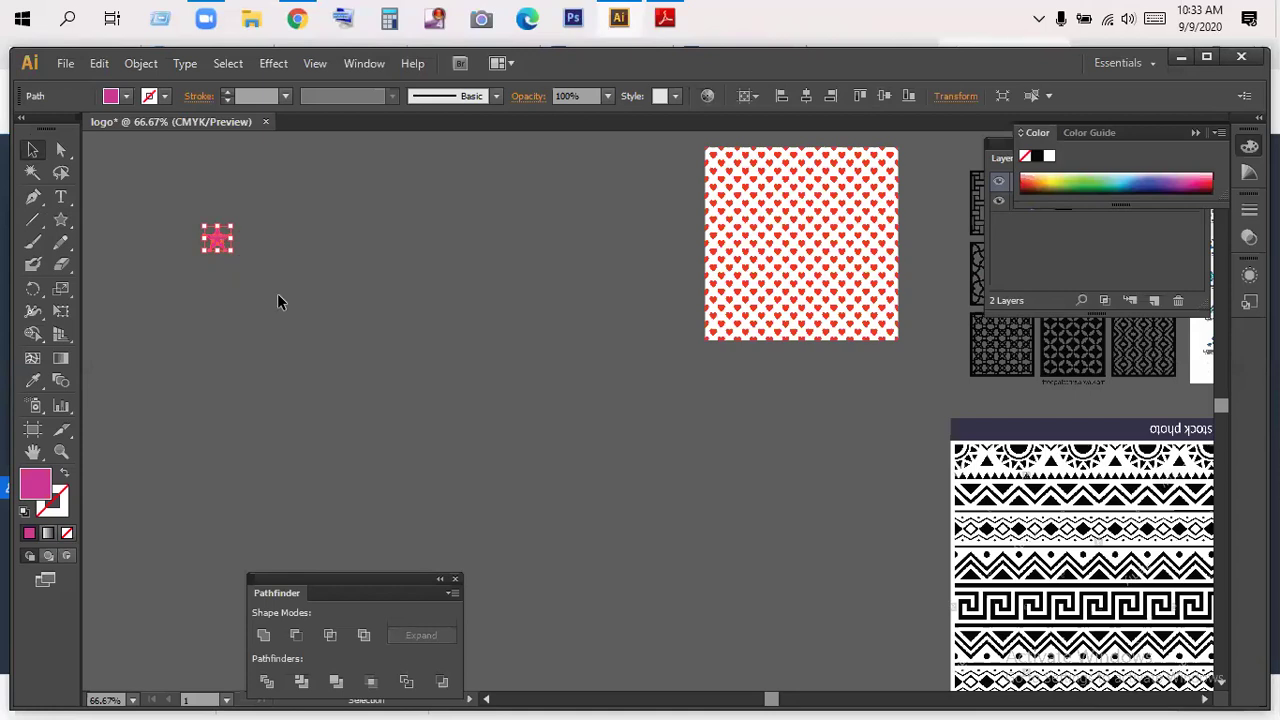
left_click(110, 98)
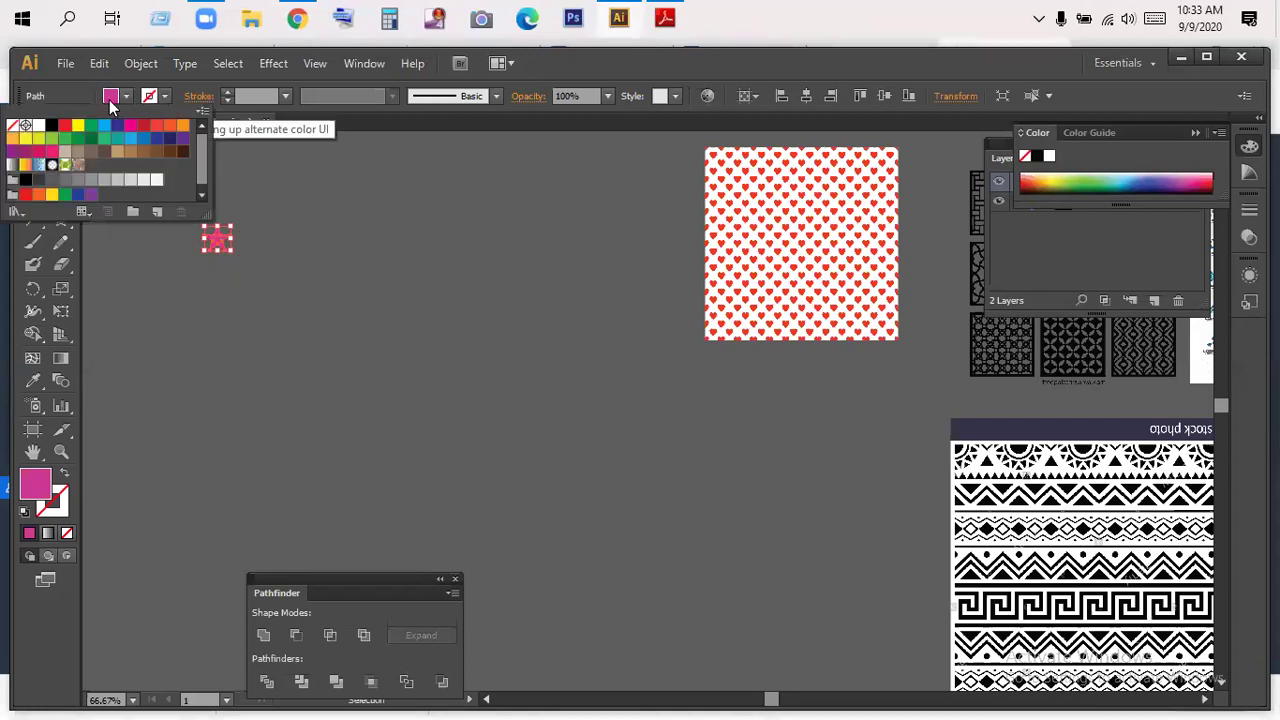
left_click(79, 126)
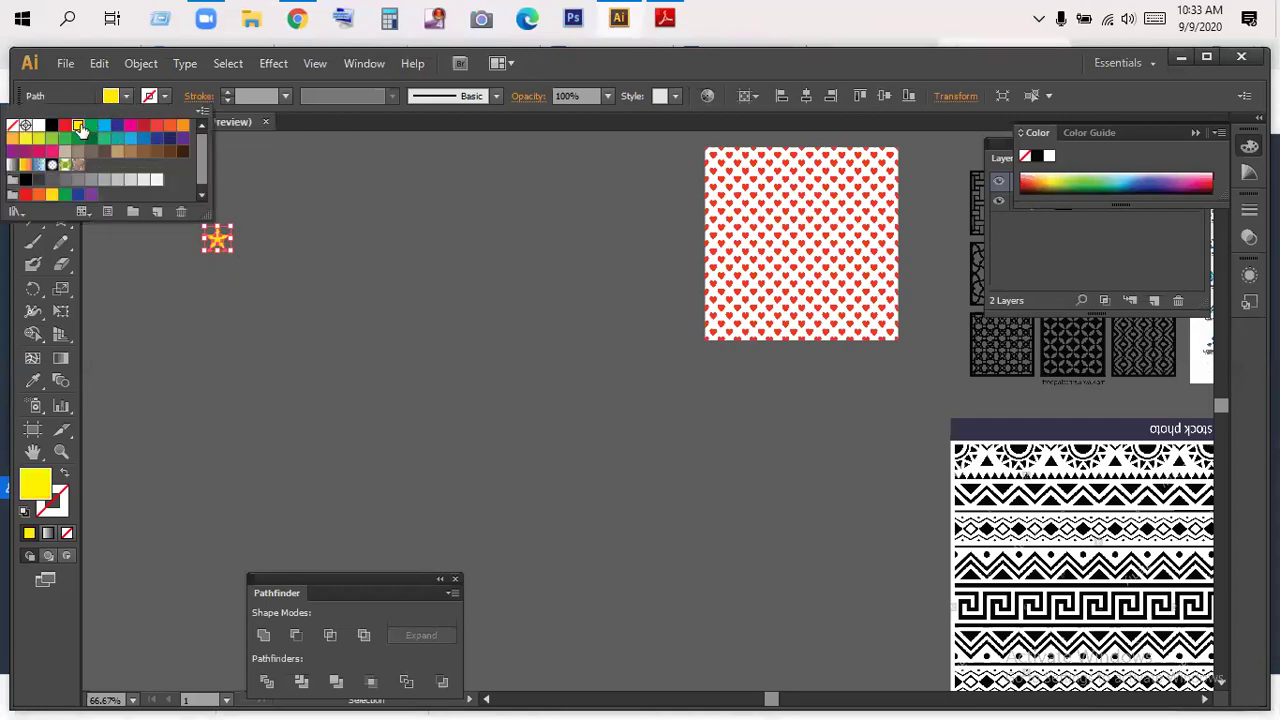
left_click(335, 231)
left_click(335, 231)
left_click(216, 240)
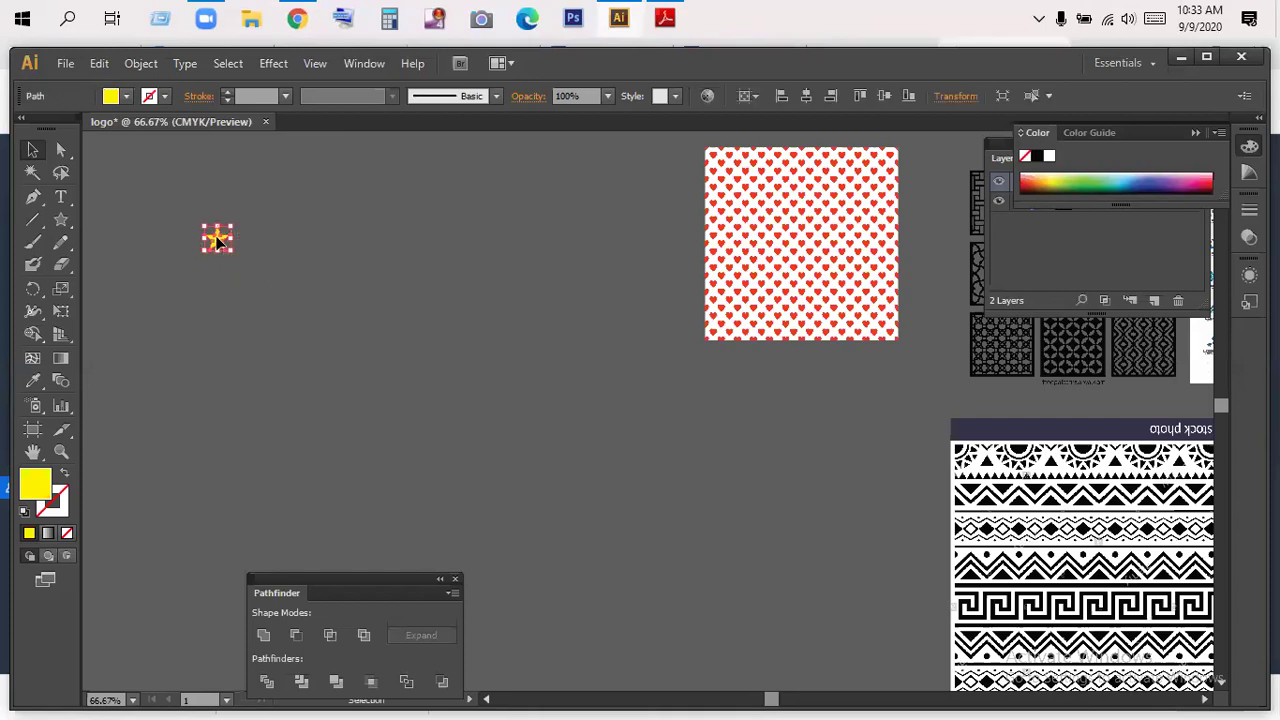
- Duplicate the yellow star sideways and repeat the copy into a horizontal row of fourteen touching stars, then select the row
left_click_drag(218, 240, 253, 256)
key("ctrl+d")
key("ctrl+d")
key("ctrl+d")
key("ctrl+d")
key("ctrl+d")
key("ctrl+d")
key("ctrl+d")
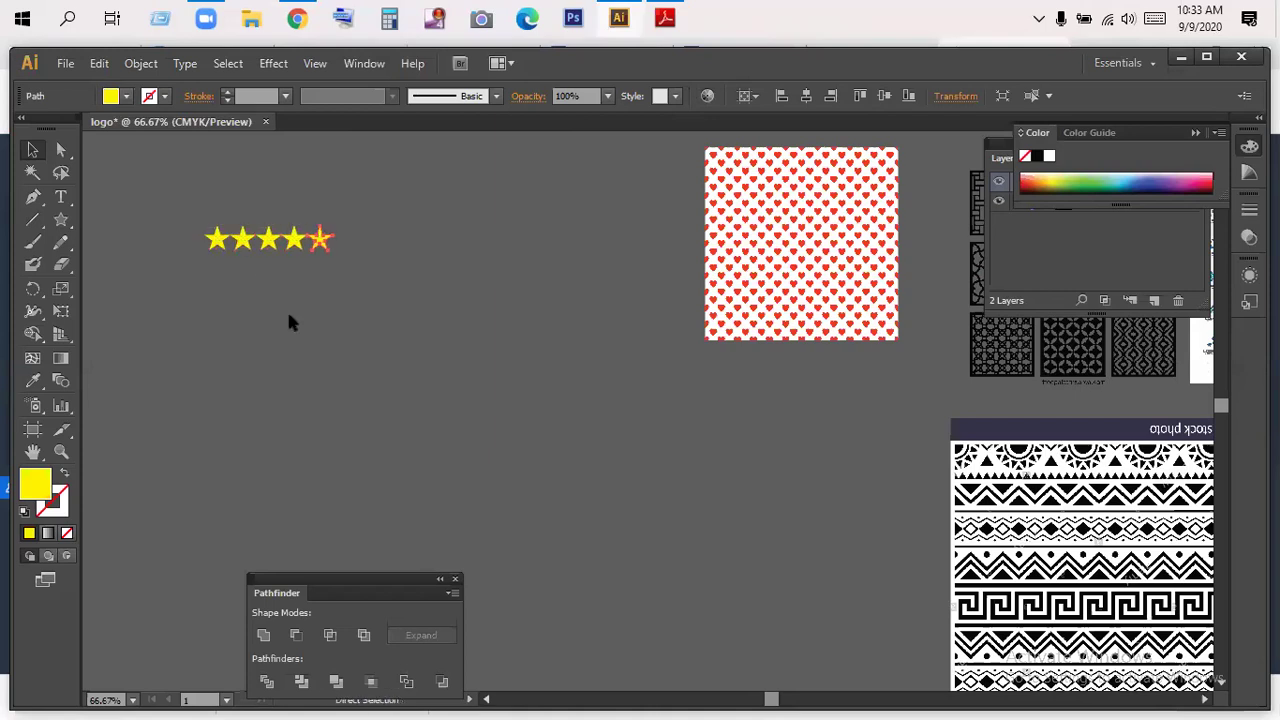
key("ctrl+d")
key("ctrl+d")
key("ctrl+d")
key("ctrl+d")
key("ctrl+d")
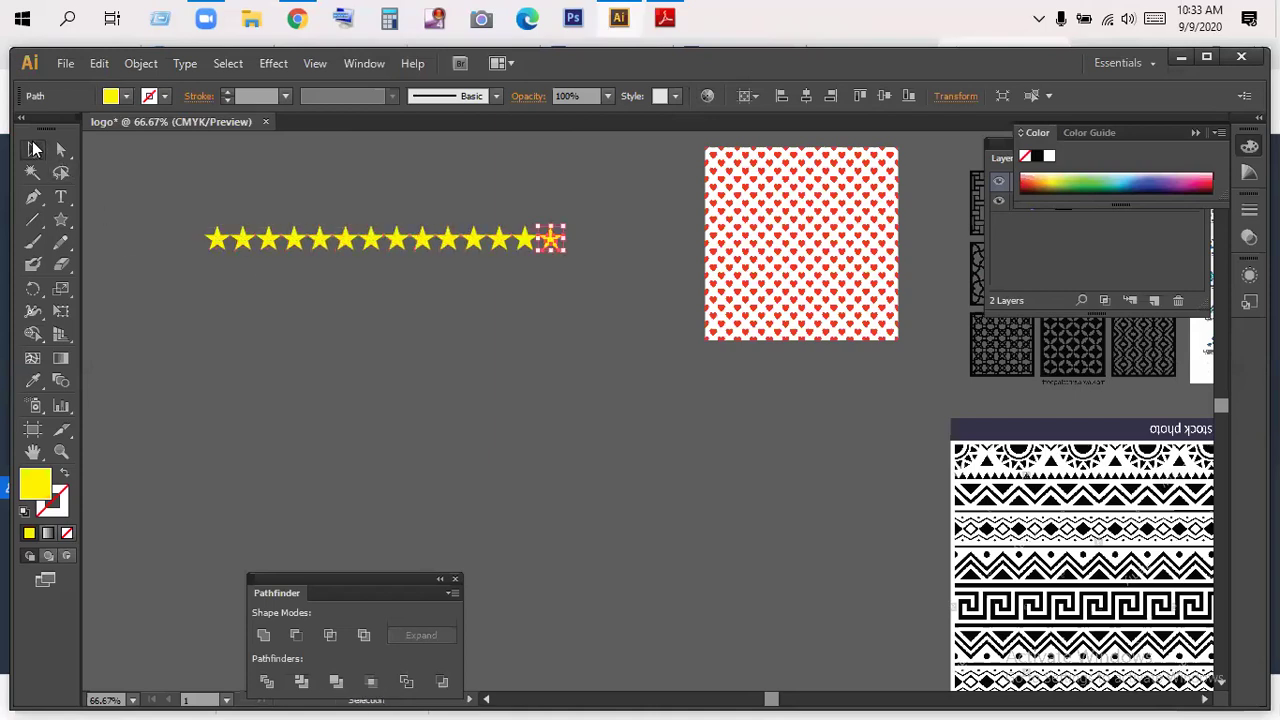
left_click(414, 295)
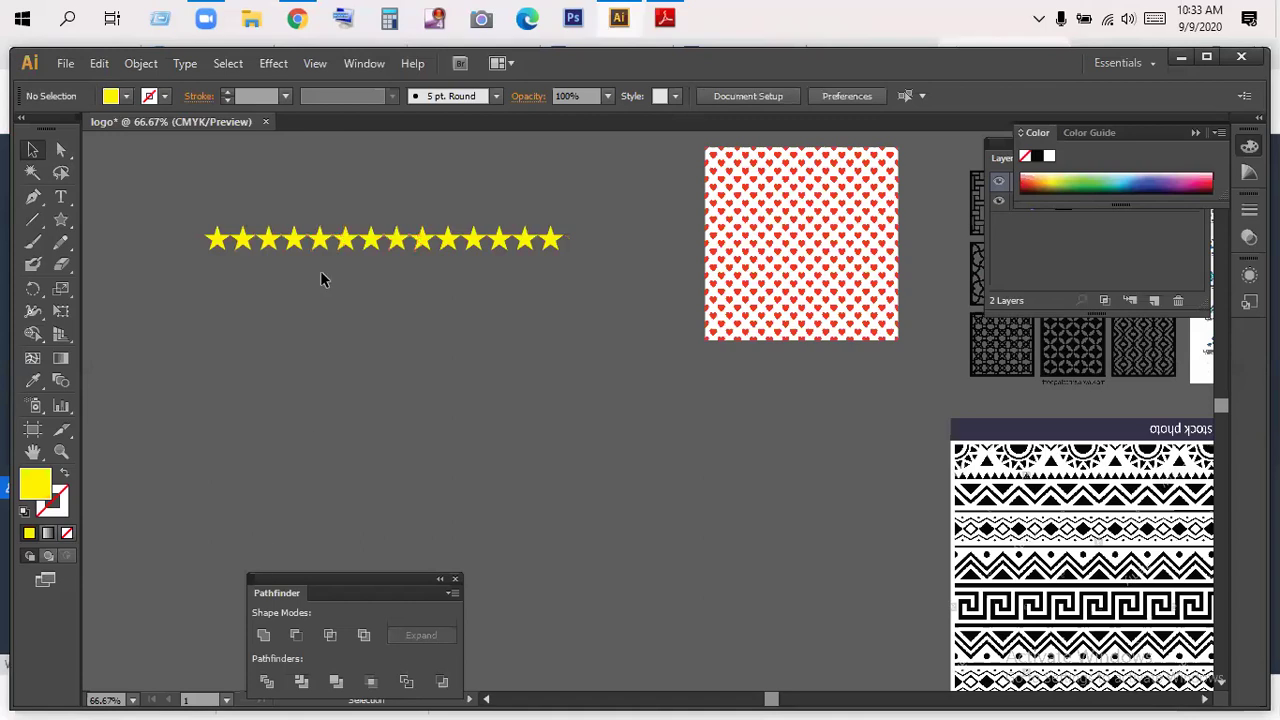
left_click_drag(186, 220, 568, 284)
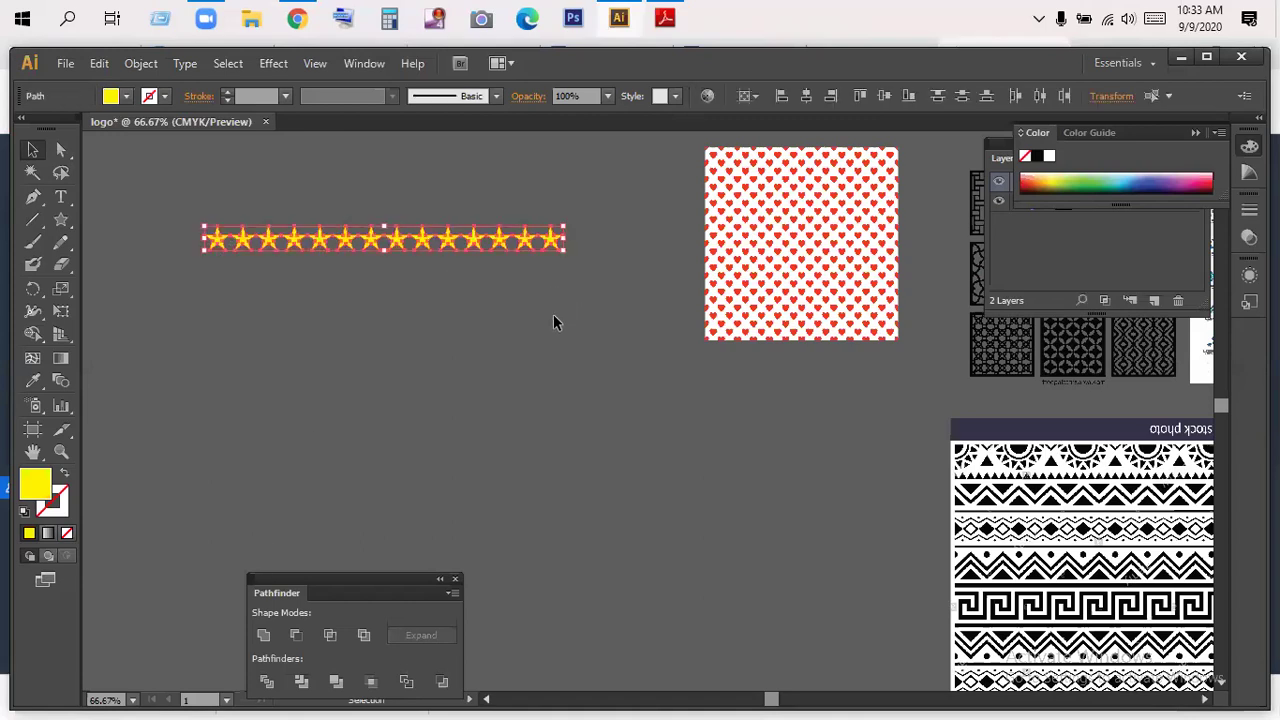
- Undo the last star duplications and delete the remaining copies, keeping only the original star
key("ctrl+z")
key("ctrl+z")
left_click_drag(565, 305, 238, 192)
key("Delete")
left_click(218, 239)
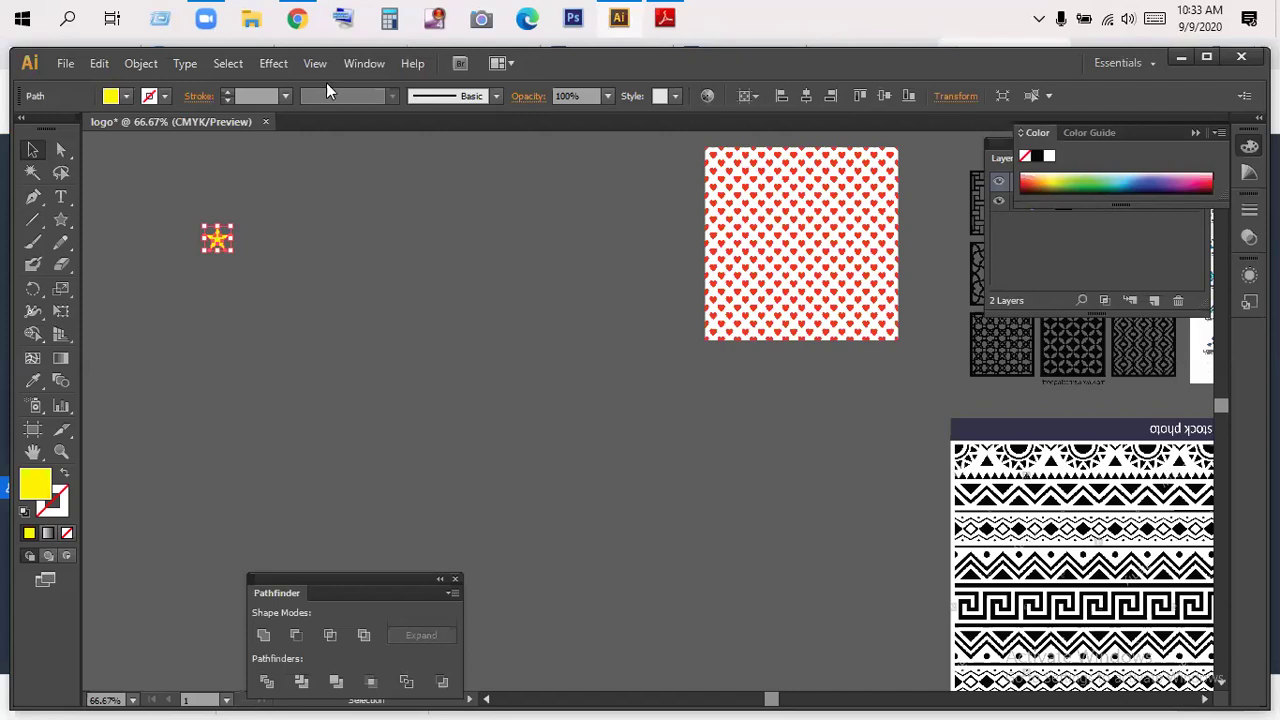
left_click(273, 63)
mouse_move(382, 218)
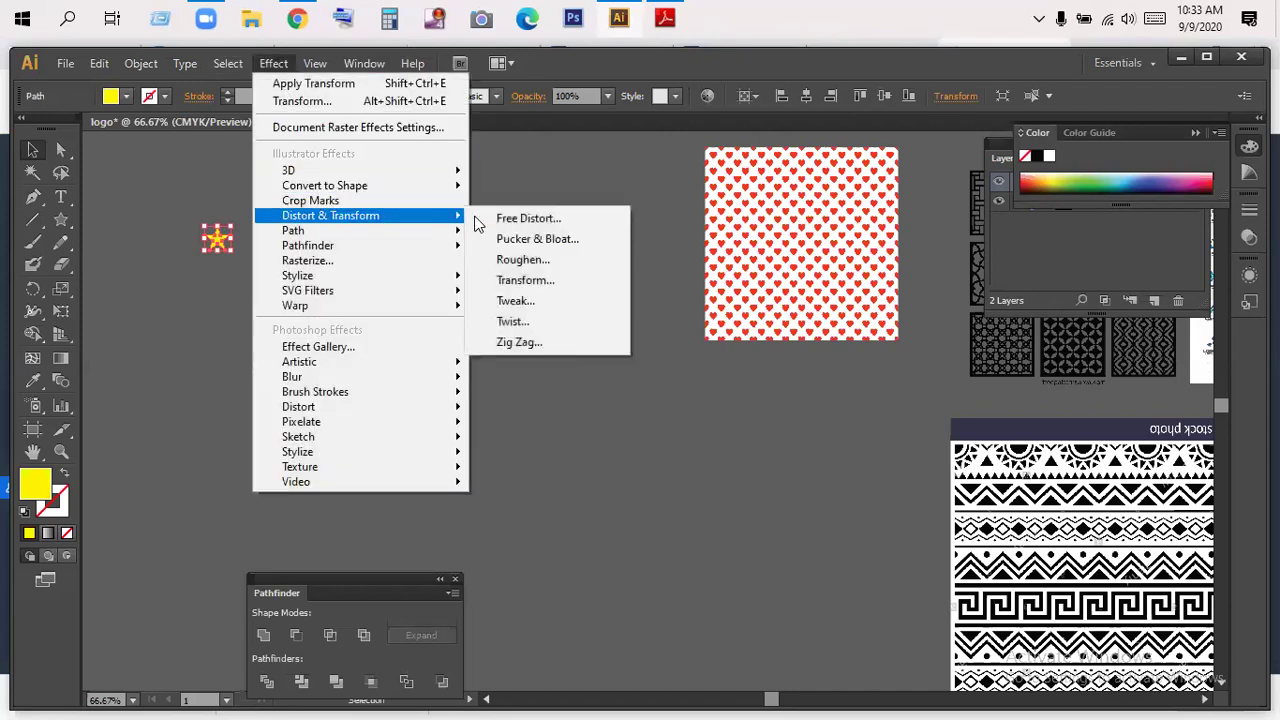
left_click(545, 281)
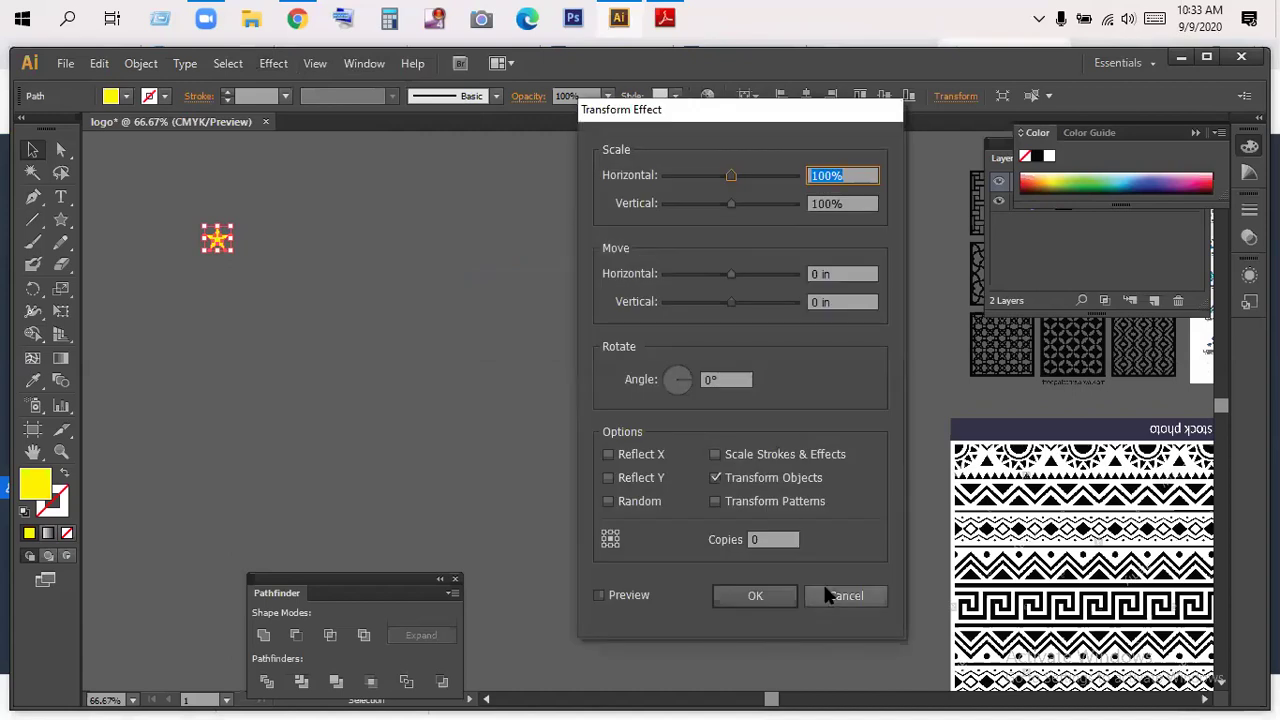
key("Escape")
left_click(272, 66)
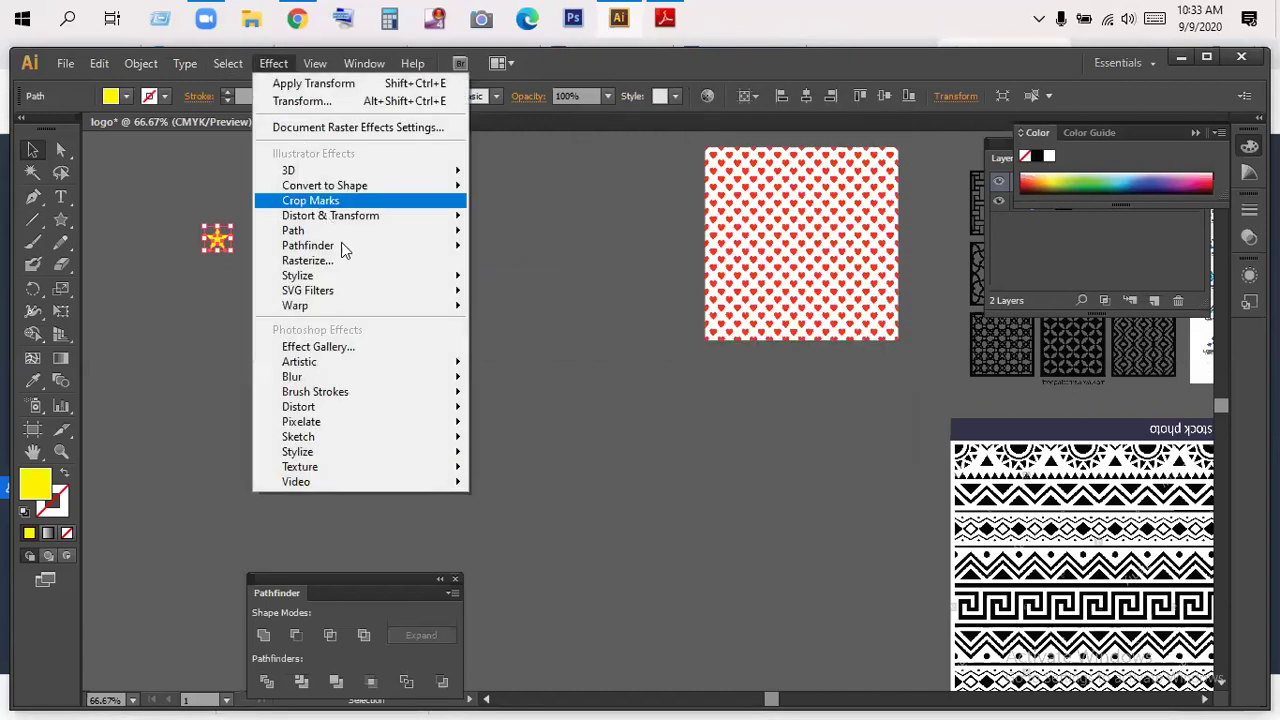
mouse_move(391, 218)
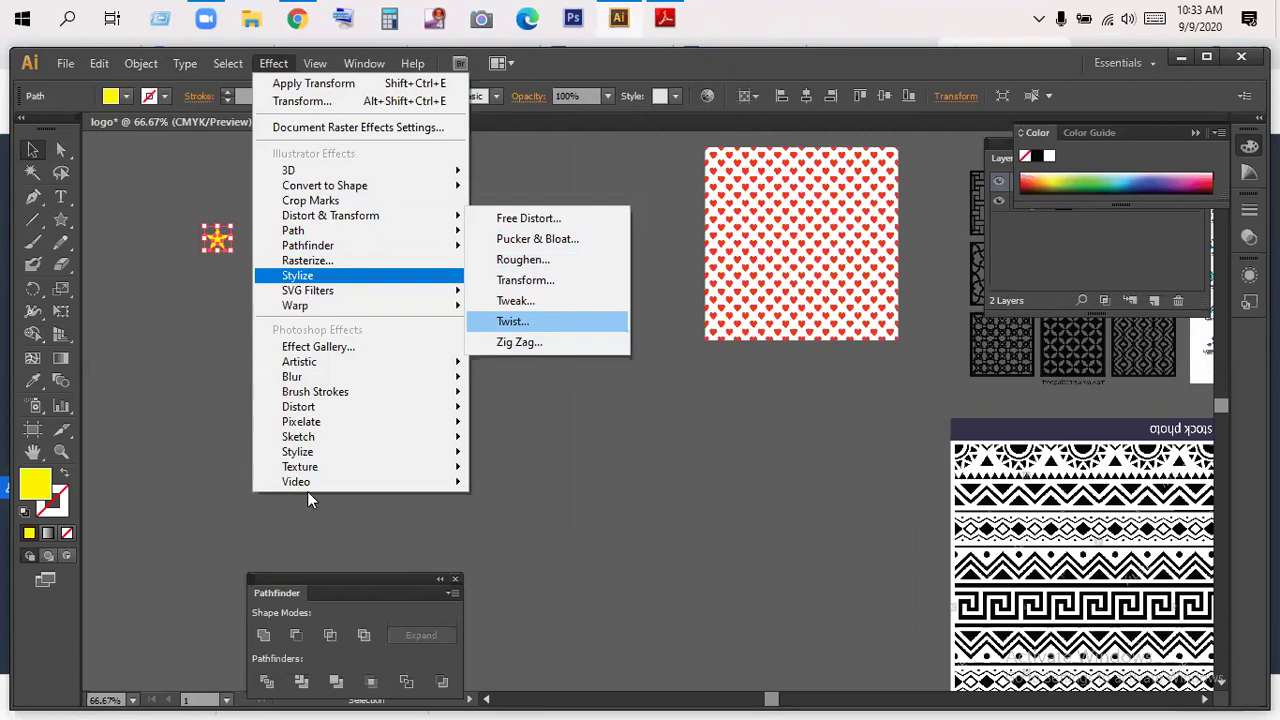
key("ctrl+alt+shift+e")
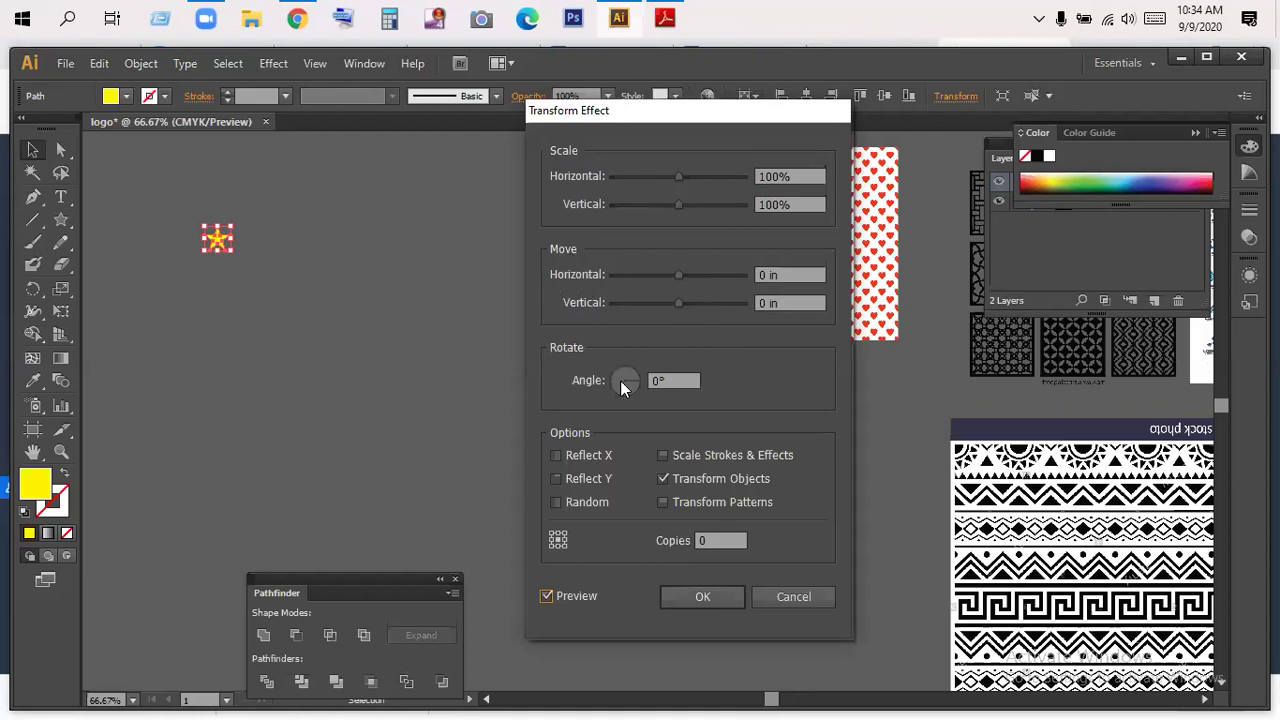
left_click(467, 388)
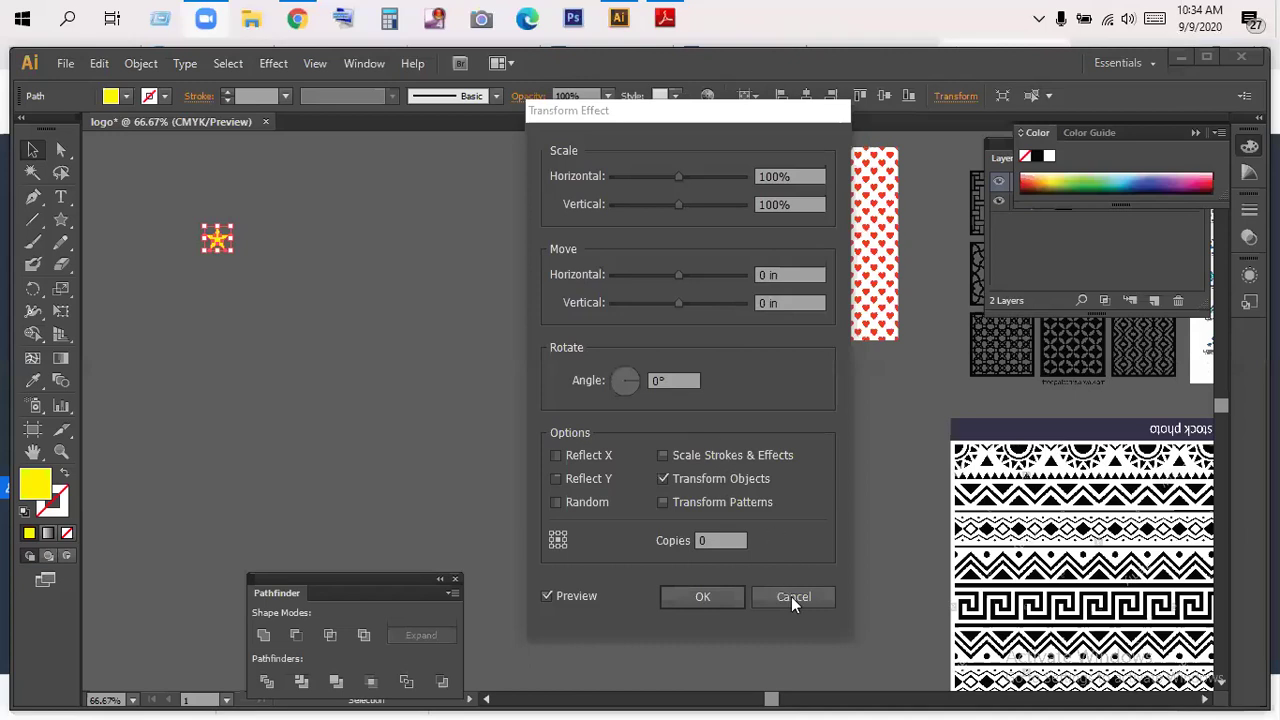
left_click(791, 596)
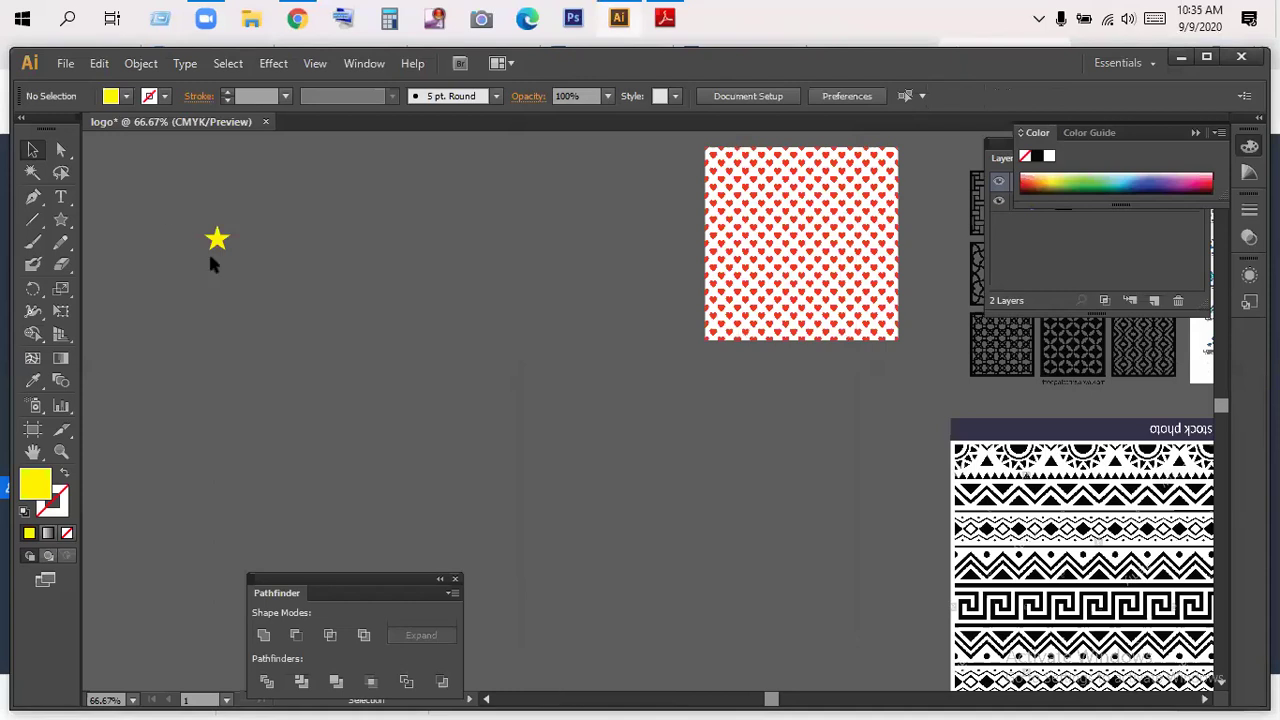
- Set up a Transform effect on the yellow star with a horizontal move of 0.3194 in and 7 copies, previewing the result
left_click_drag(194, 227, 249, 272)
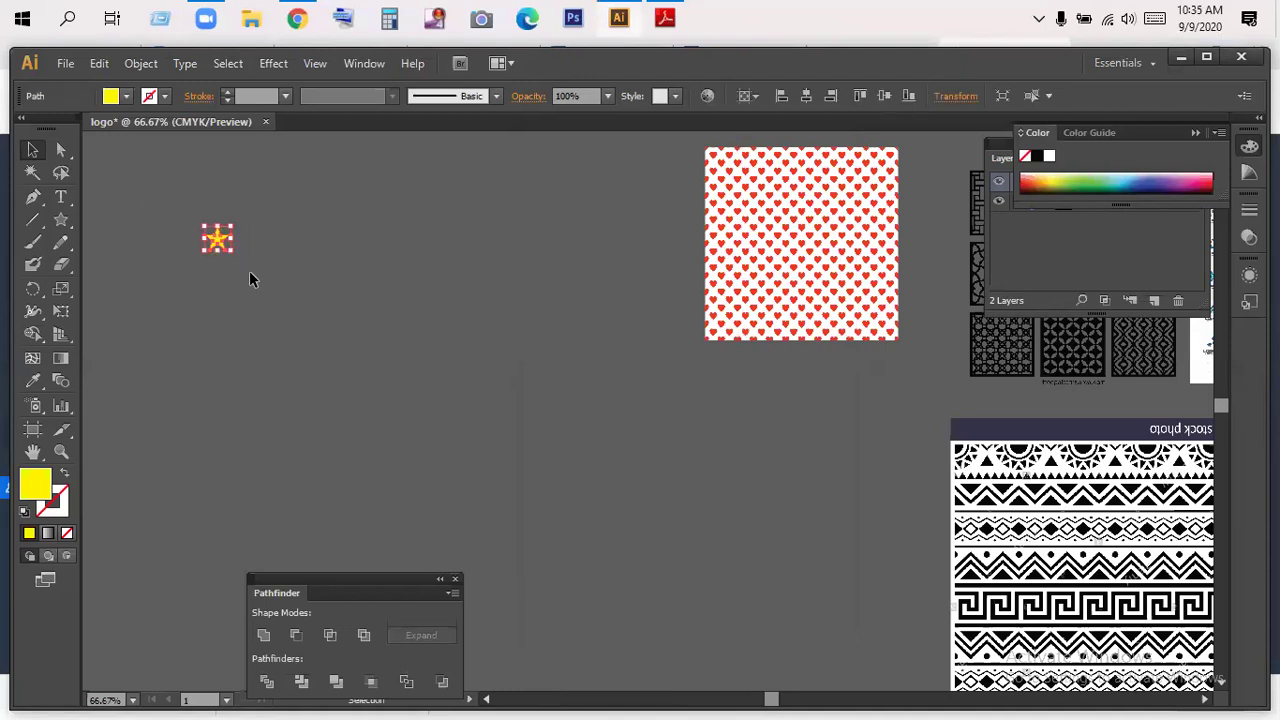
left_click(272, 63)
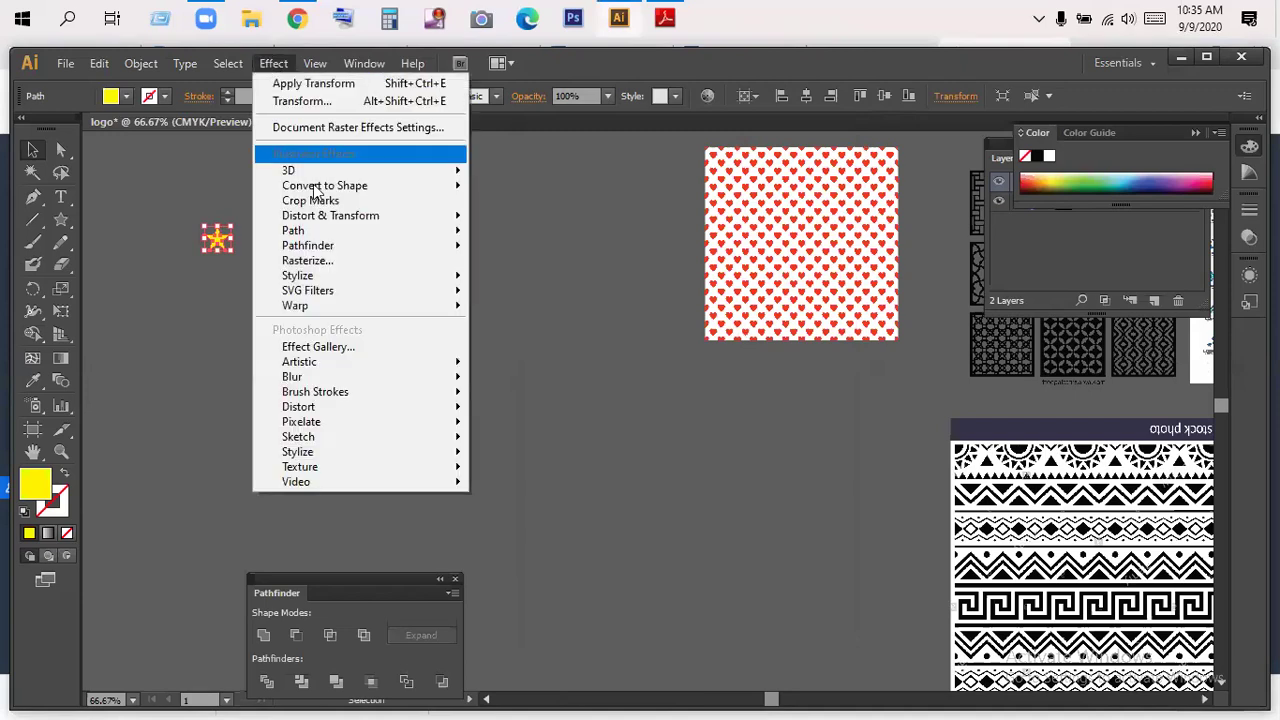
mouse_move(408, 216)
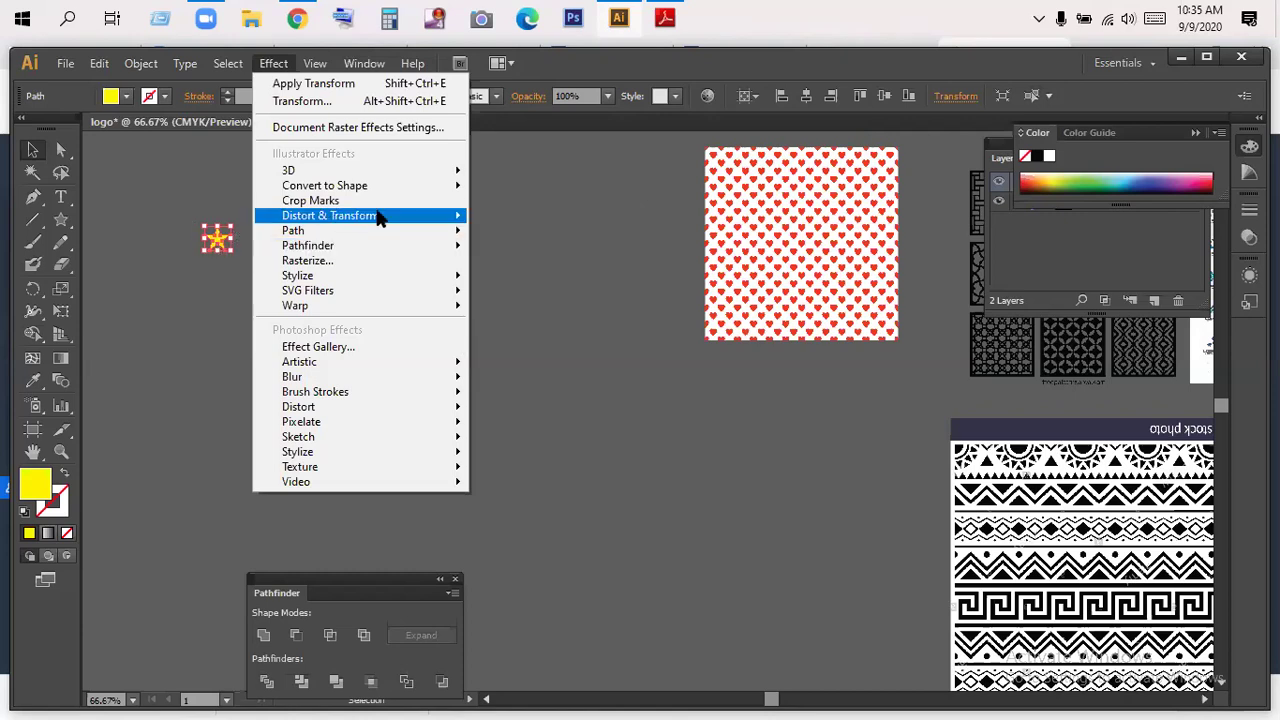
left_click(532, 281)
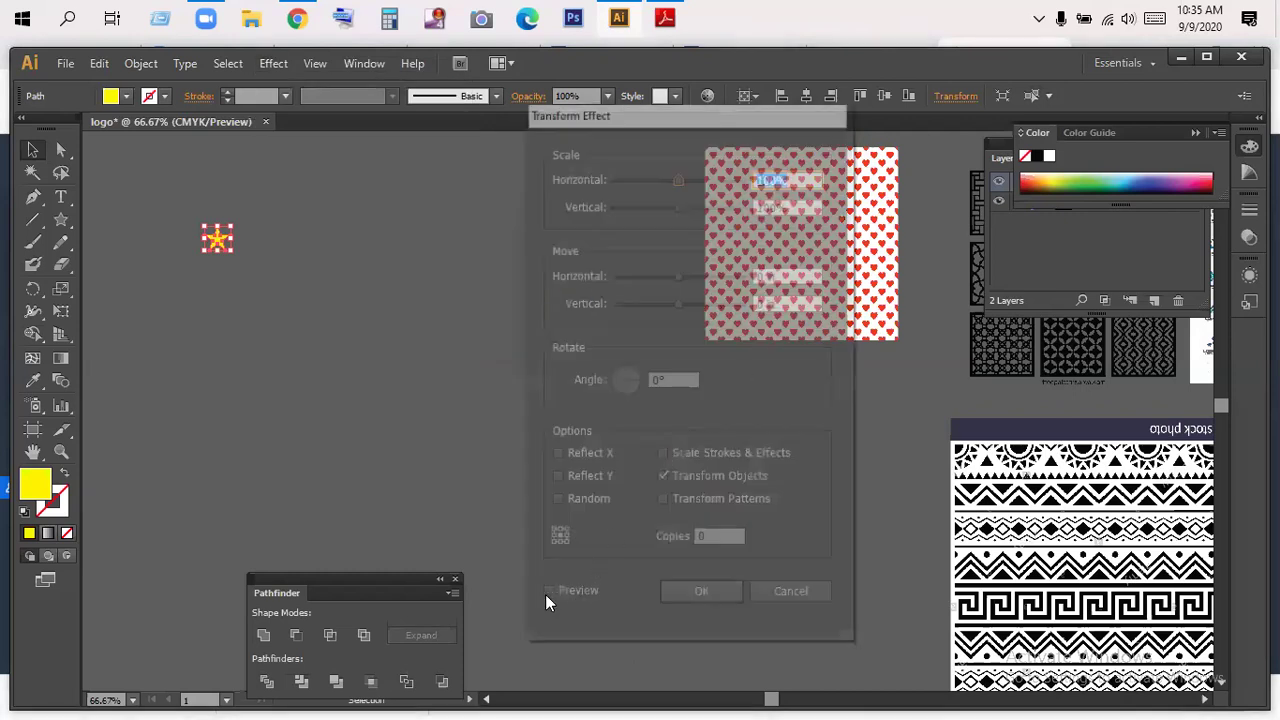
left_click(547, 595)
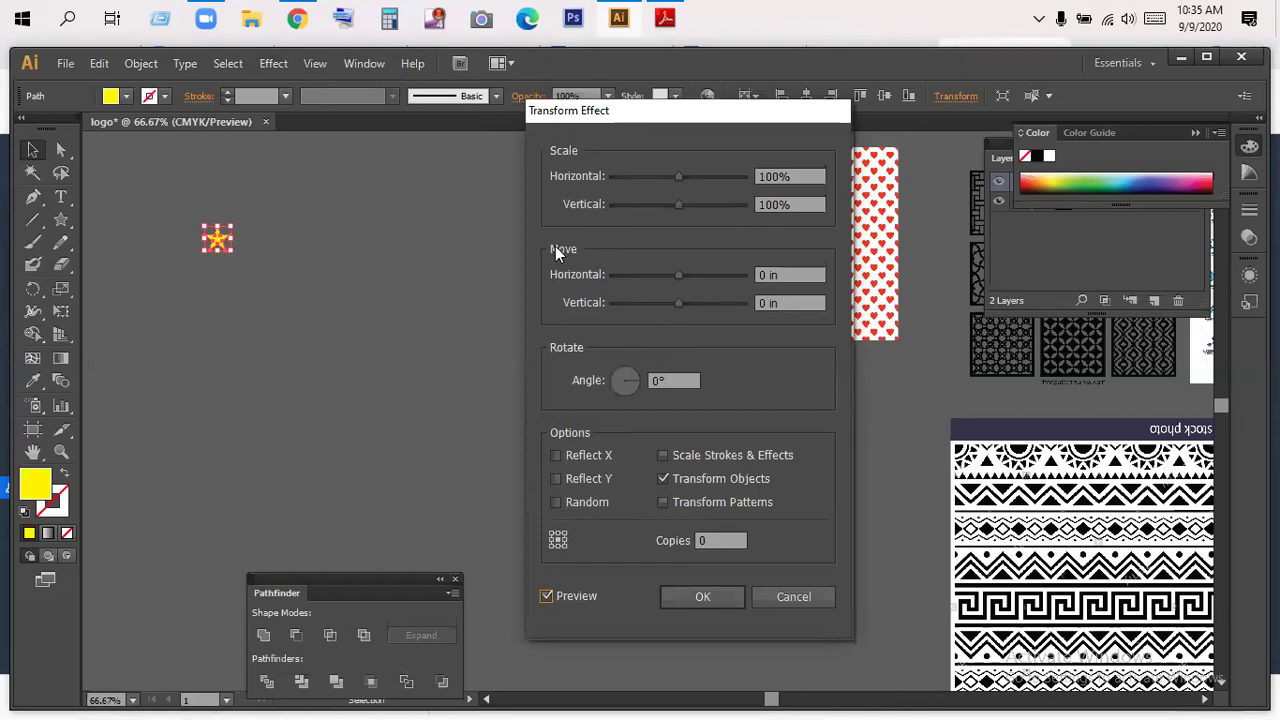
left_click_drag(682, 275, 693, 275)
left_click(712, 541)
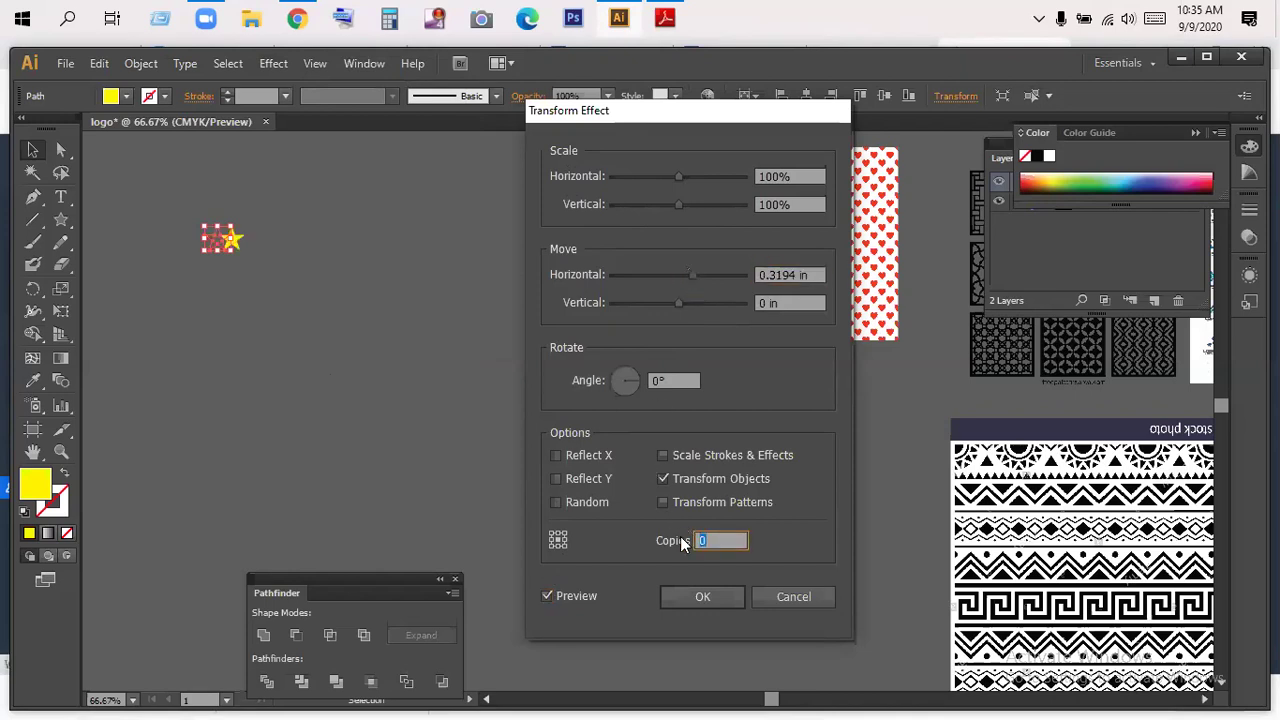
type("7")
left_click(544, 595)
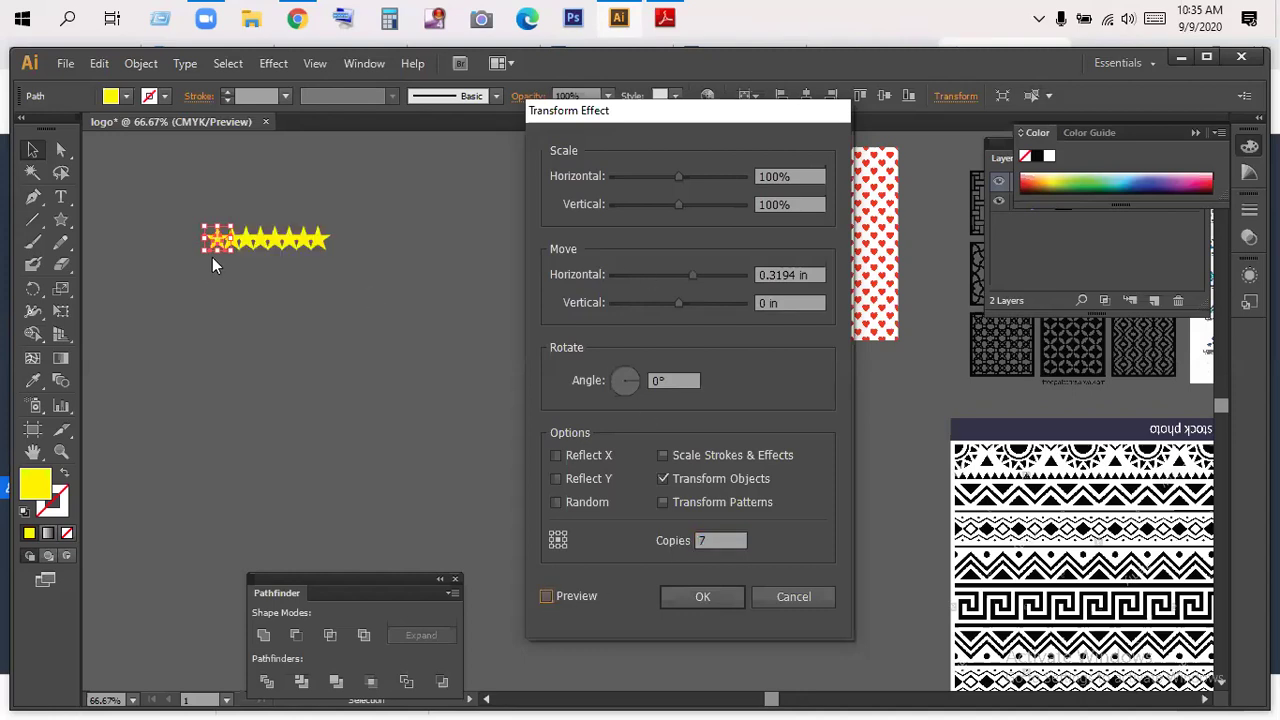
- Increase the Transform effect's horizontal move to 0.6528 in, leave Reflect X off and apply the effect
left_click_drag(688, 274, 692, 278)
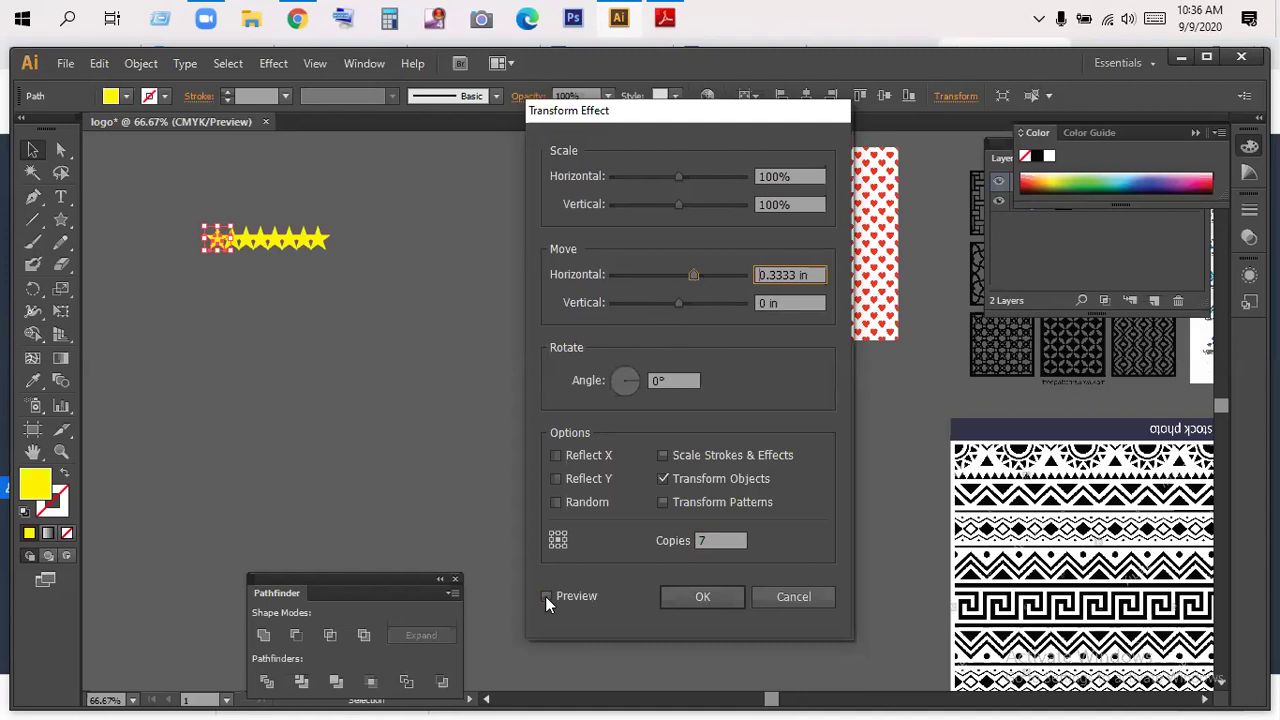
left_click_drag(693, 274, 699, 276)
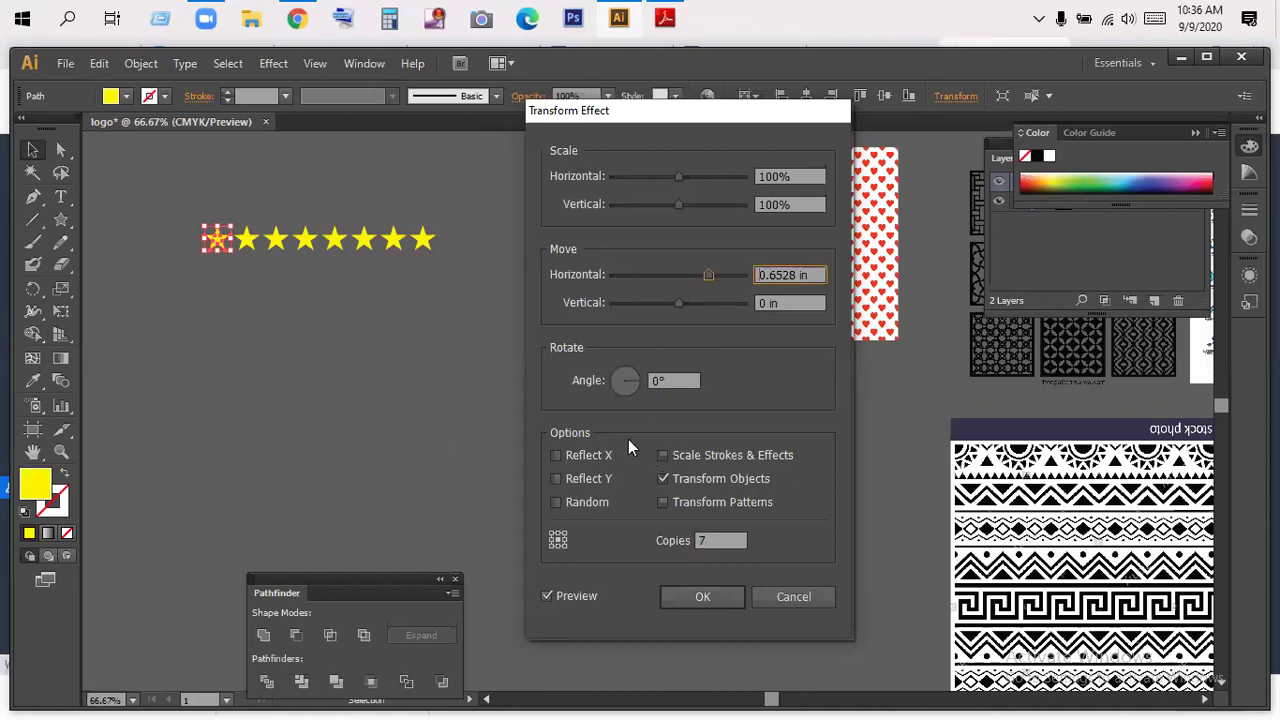
left_click(556, 455)
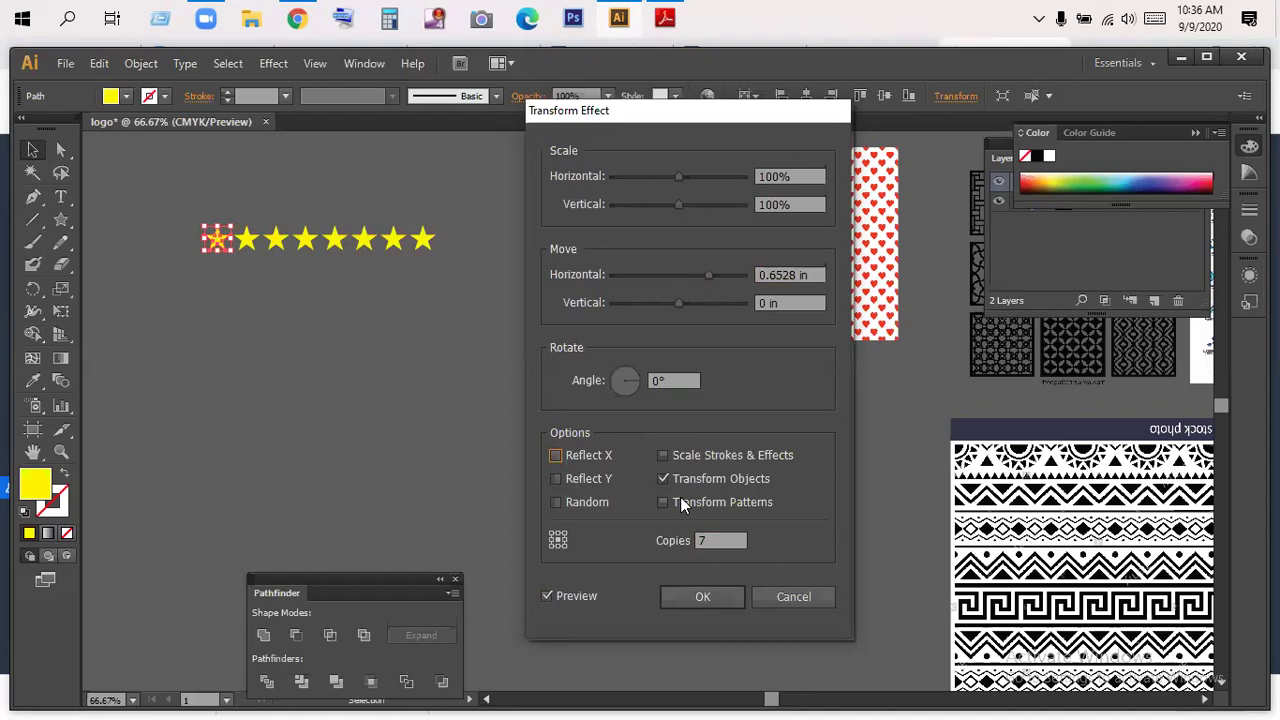
left_click(697, 596)
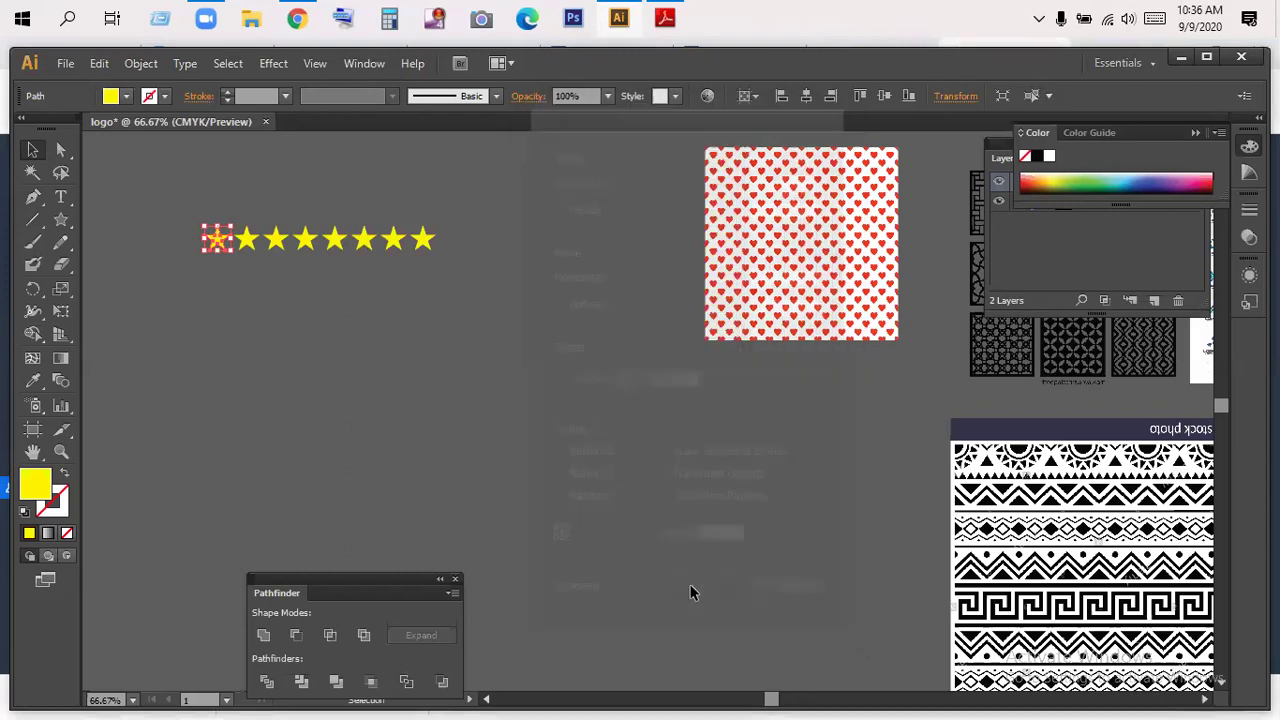
left_click(448, 400)
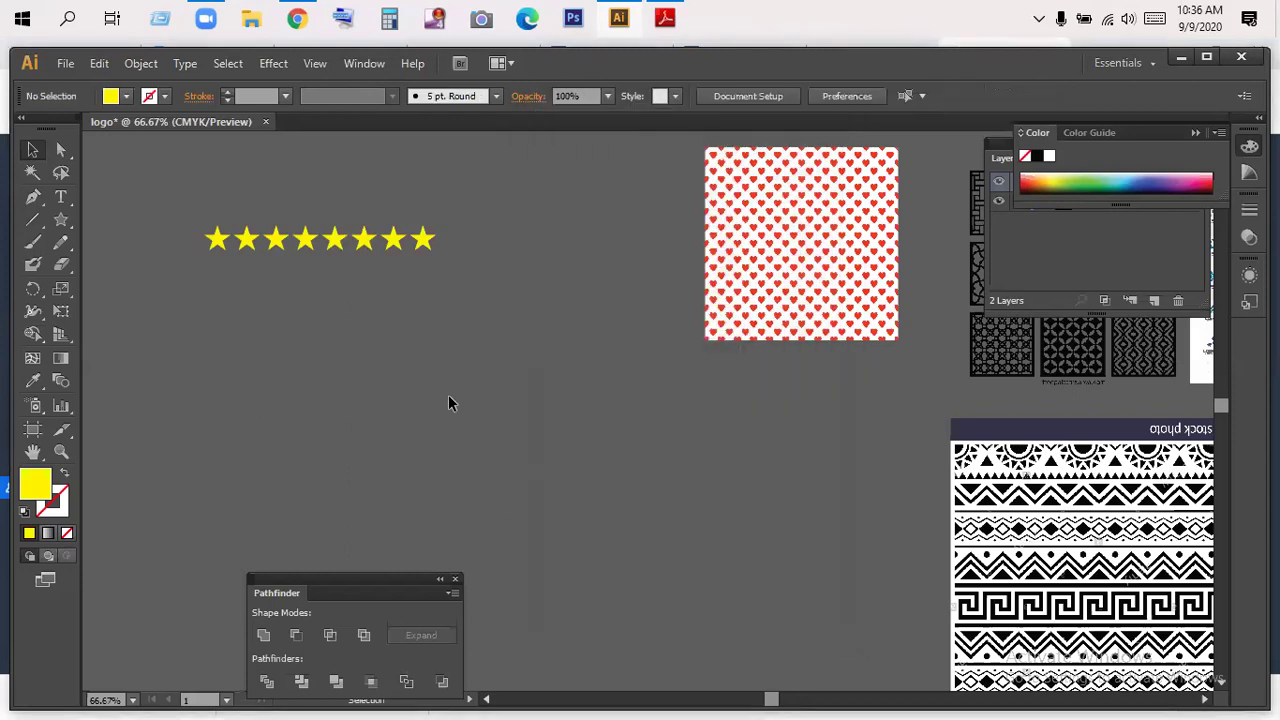
- Check how the star row selects by picking its last star and its original first star
left_click(423, 242)
left_click(367, 330)
left_click(211, 237)
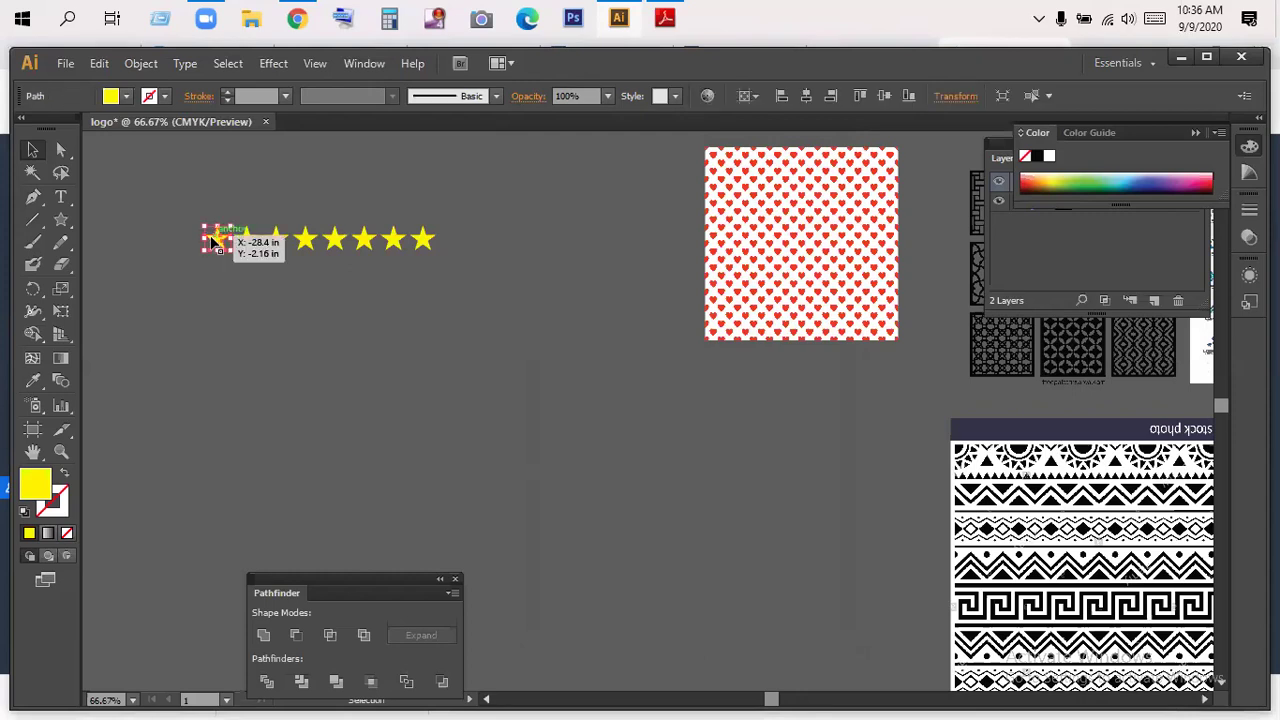
left_click(215, 308)
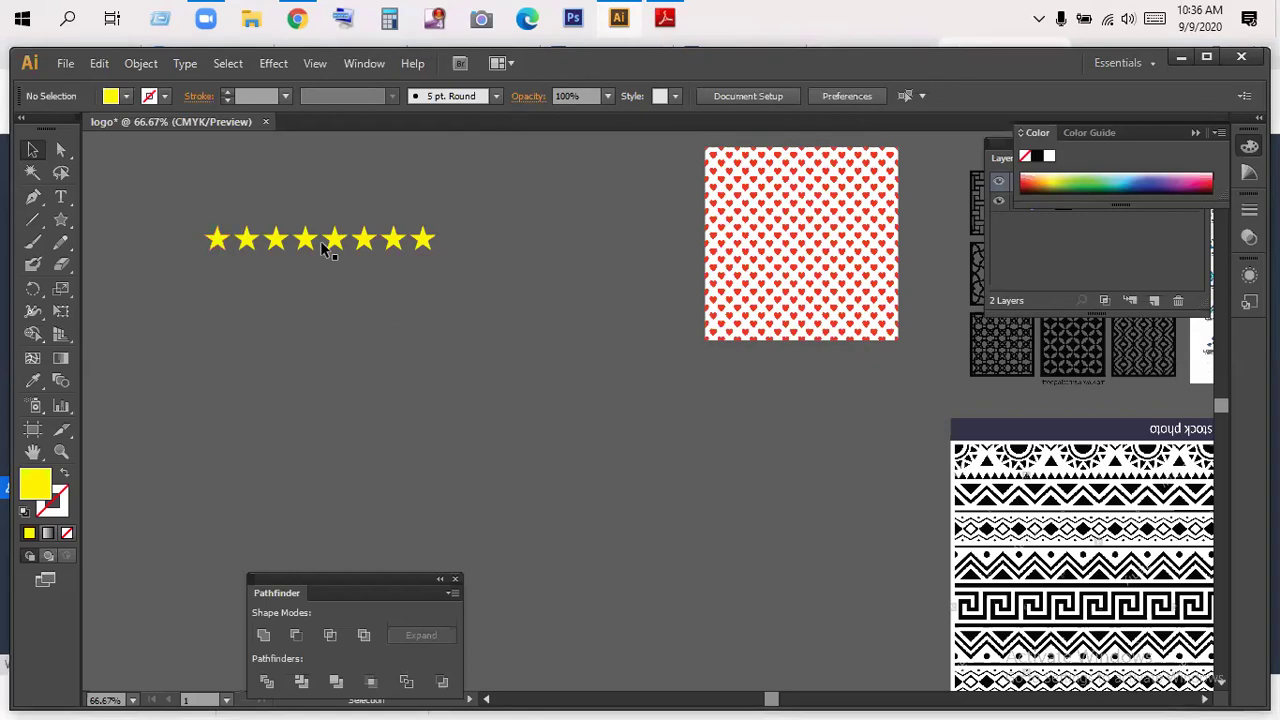
left_click(218, 241)
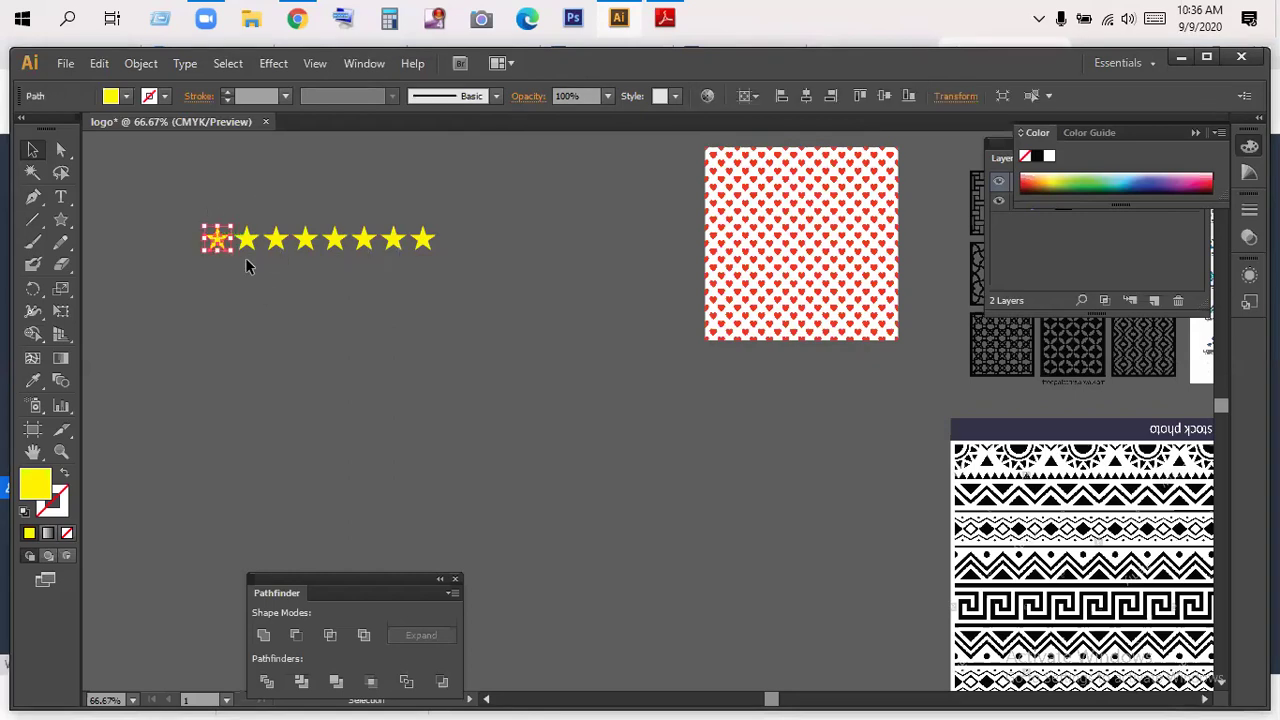
- Apply another Transform effect to the leftmost star, with a vertical move of about 0.4 in and 7 copies
left_click(320, 323)
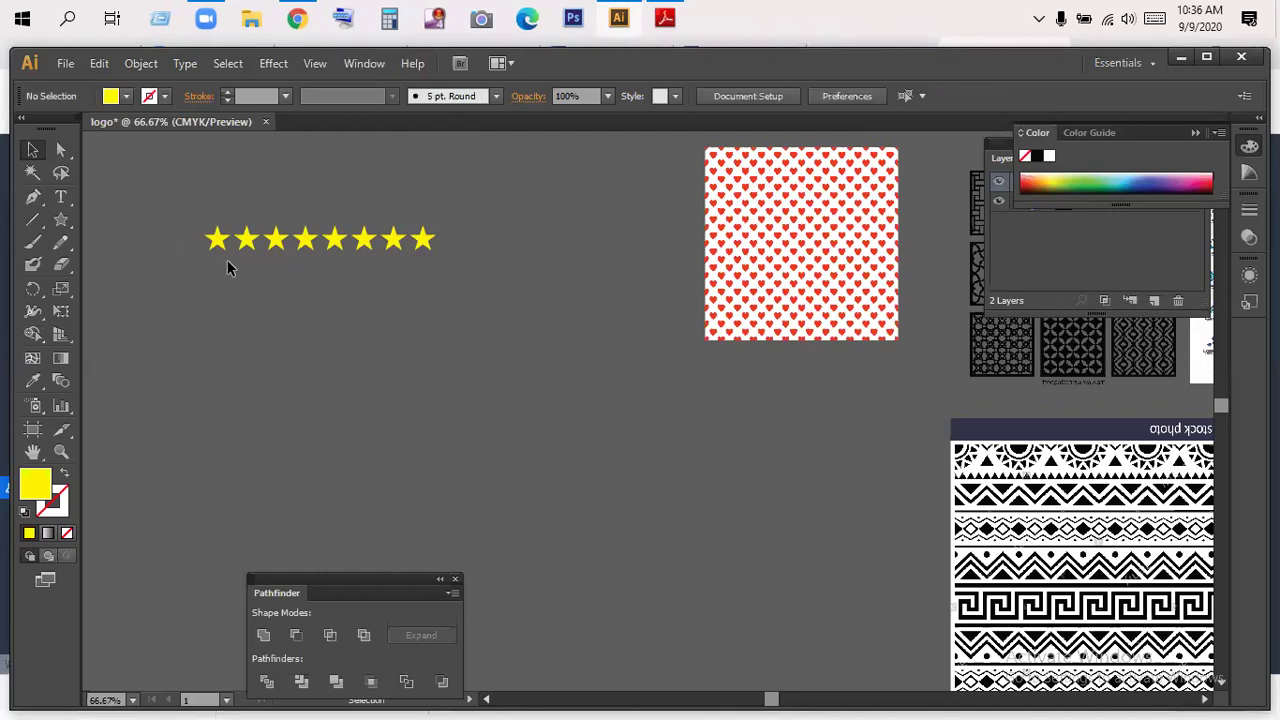
left_click(218, 241)
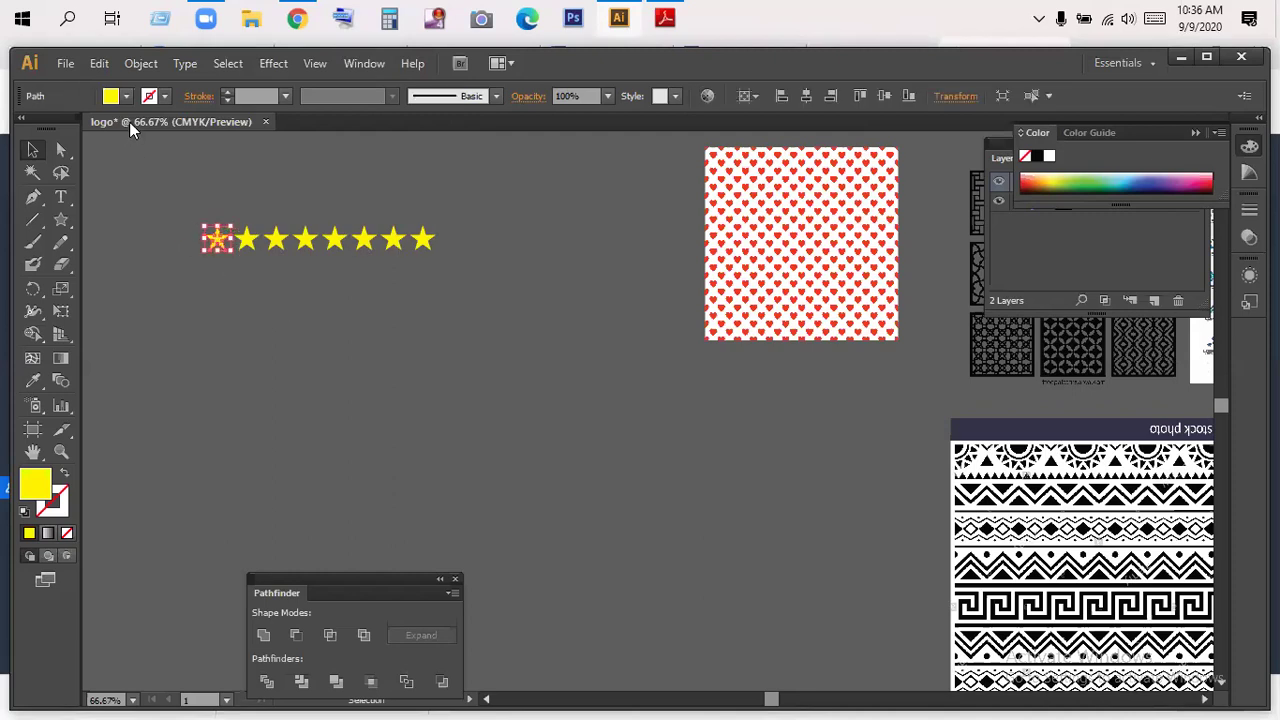
left_click(238, 325)
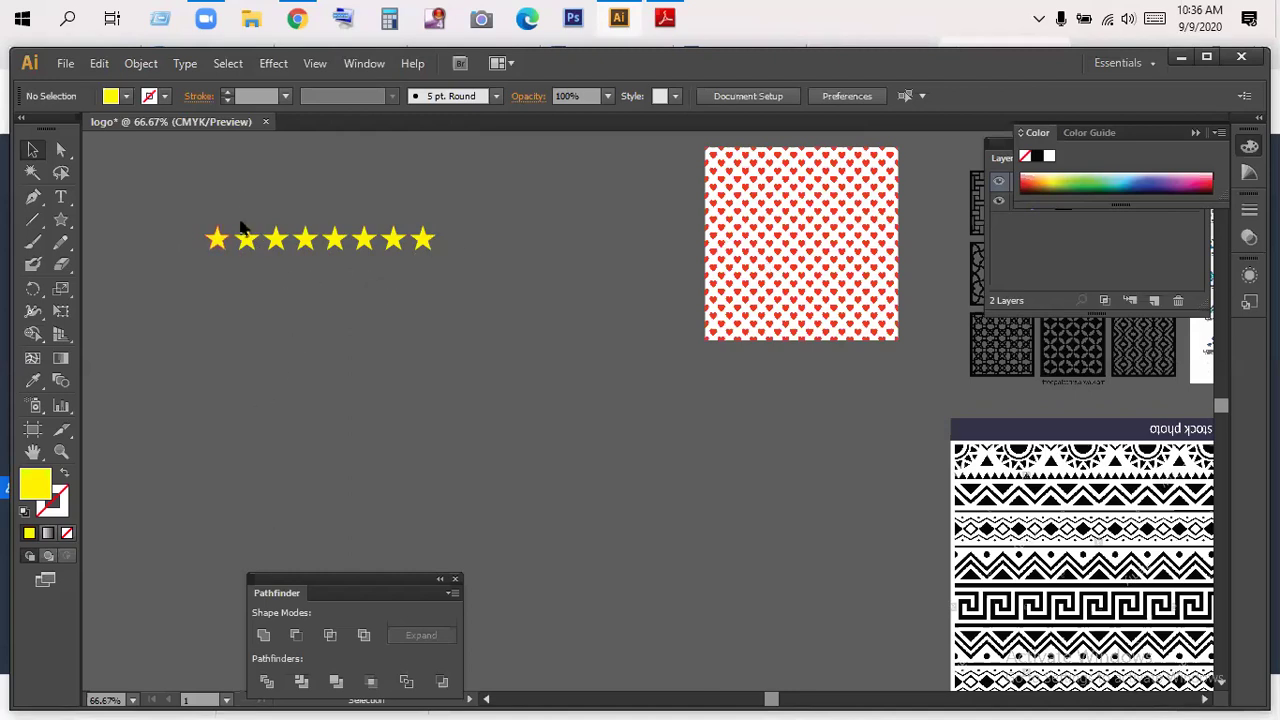
left_click(214, 250)
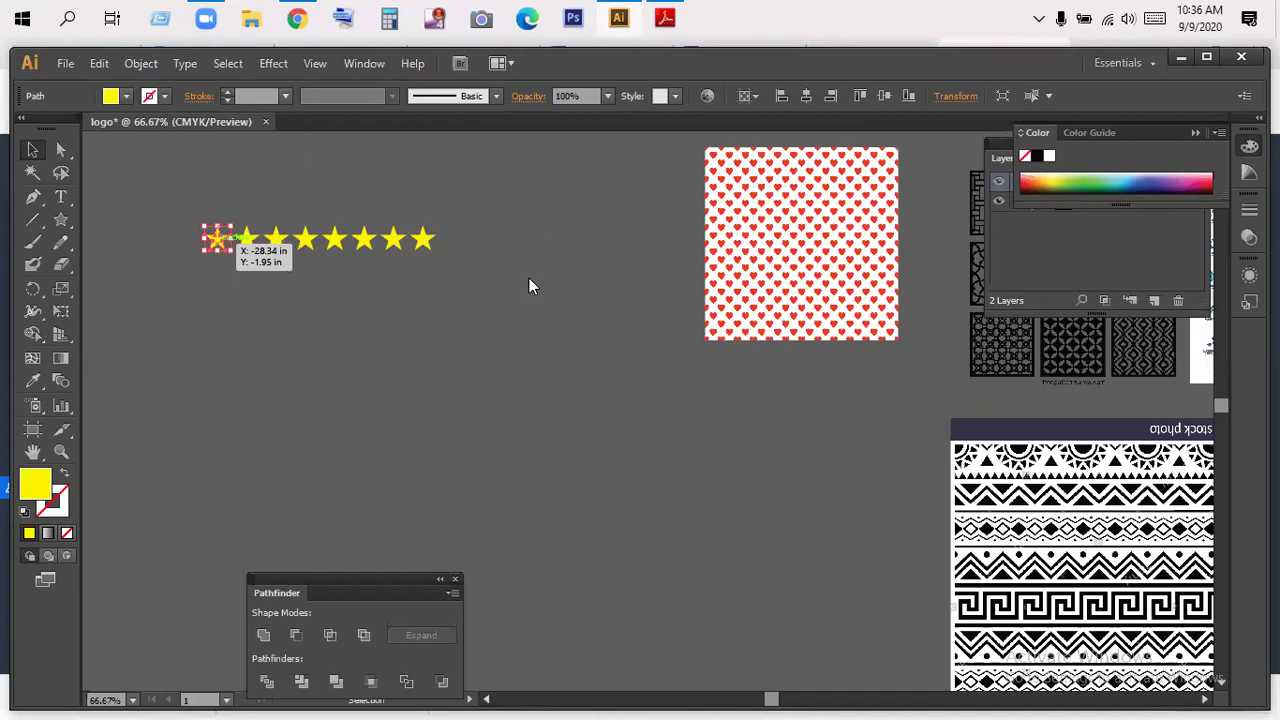
key("ctrl+shift+e")
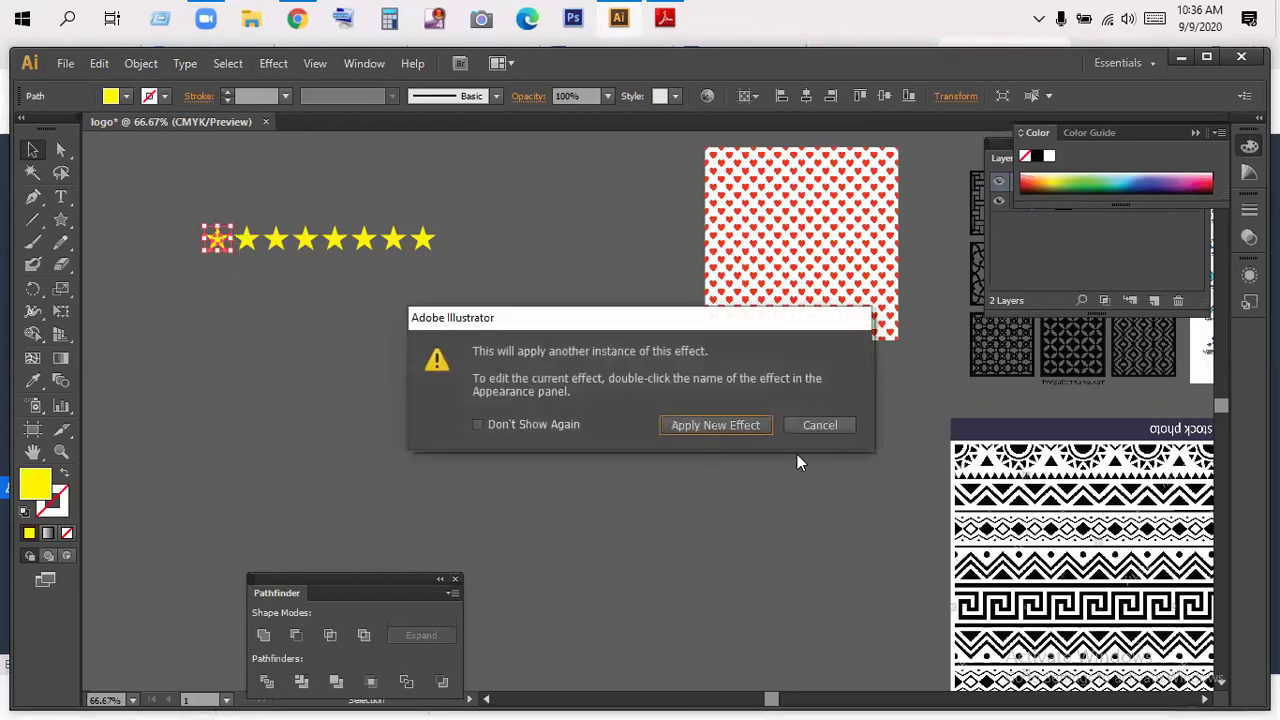
left_click(716, 424)
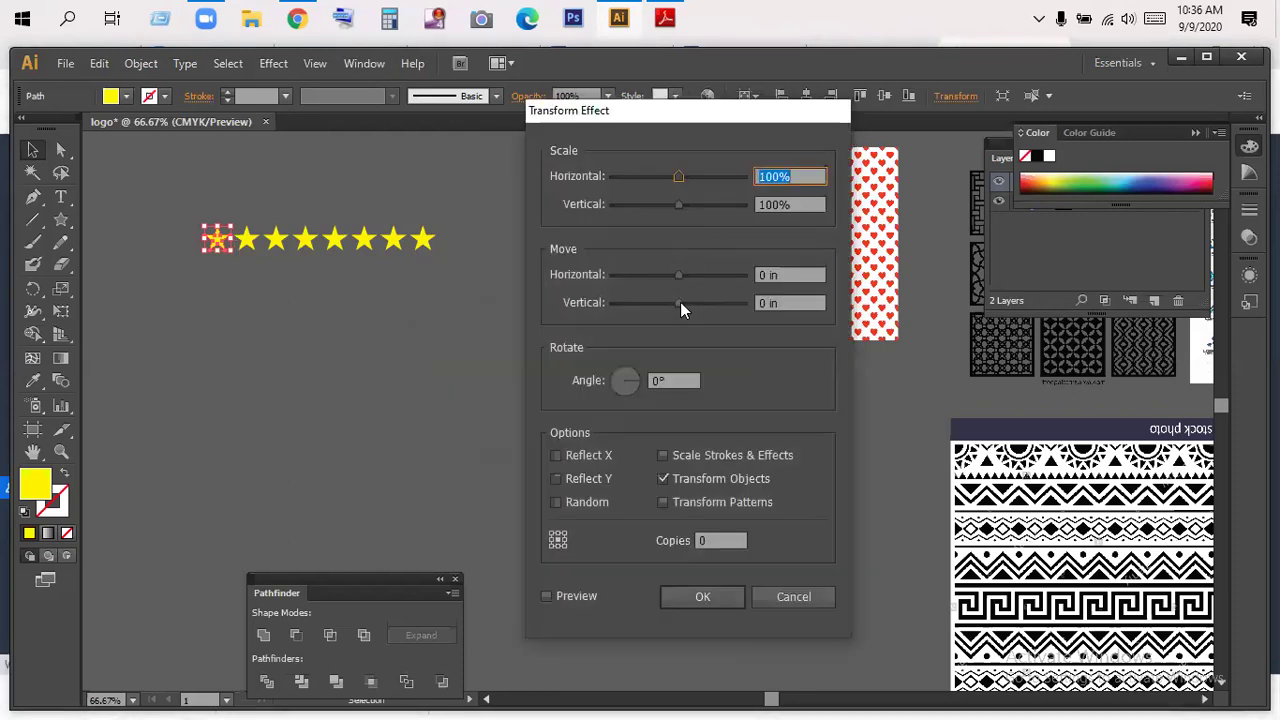
left_click_drag(680, 302, 697, 302)
left_click(669, 536)
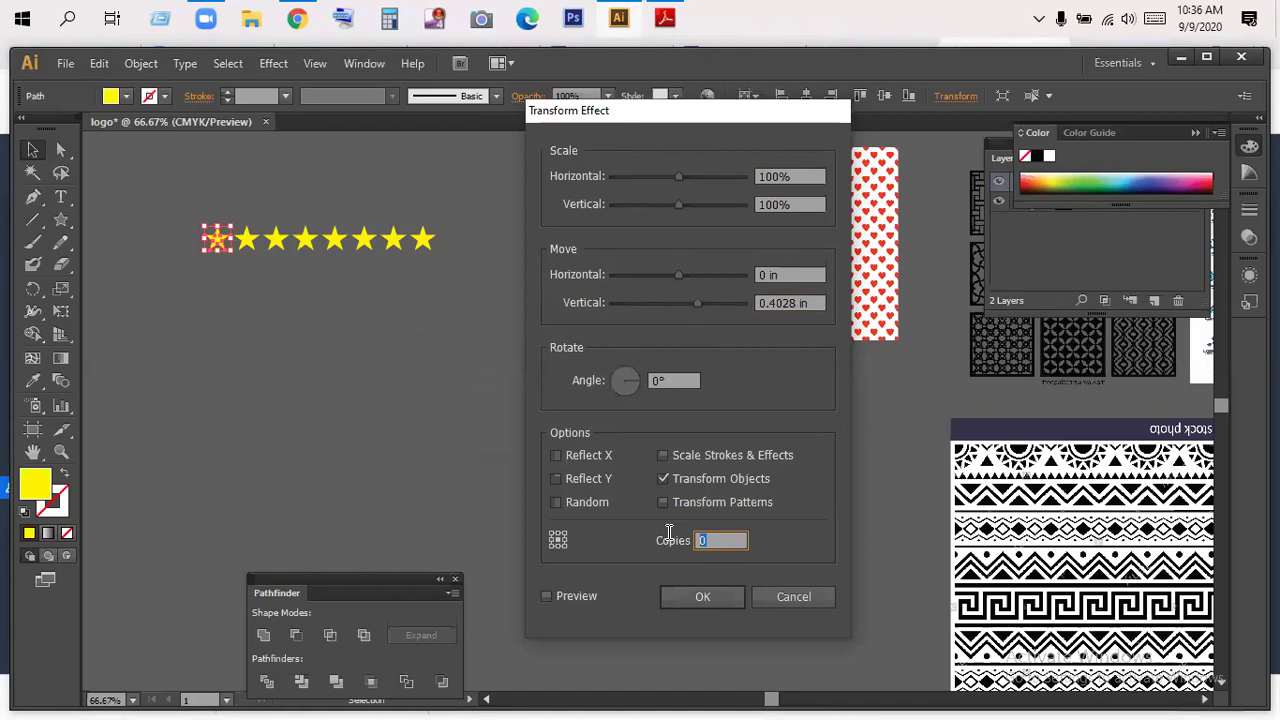
type("7")
- Preview the star grid, increase the vertical move until the rows are evenly separated, and apply the effect
left_click(545, 595)
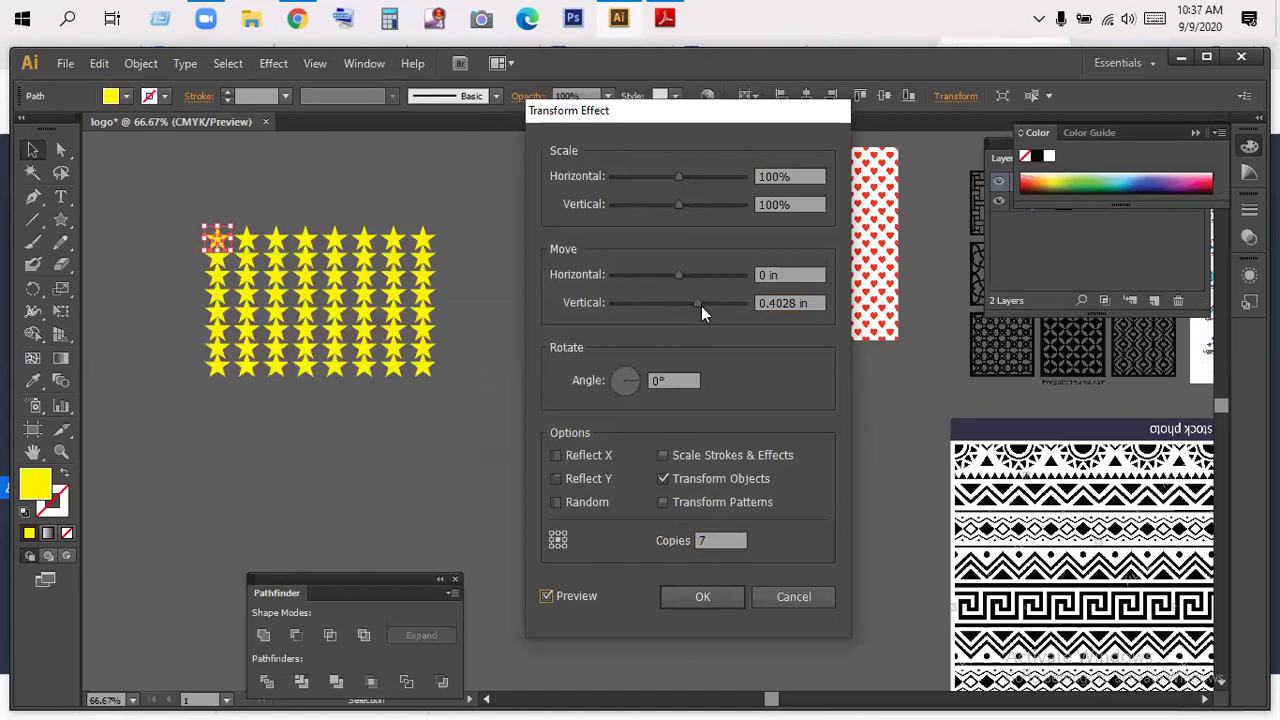
left_click_drag(697, 302, 703, 304)
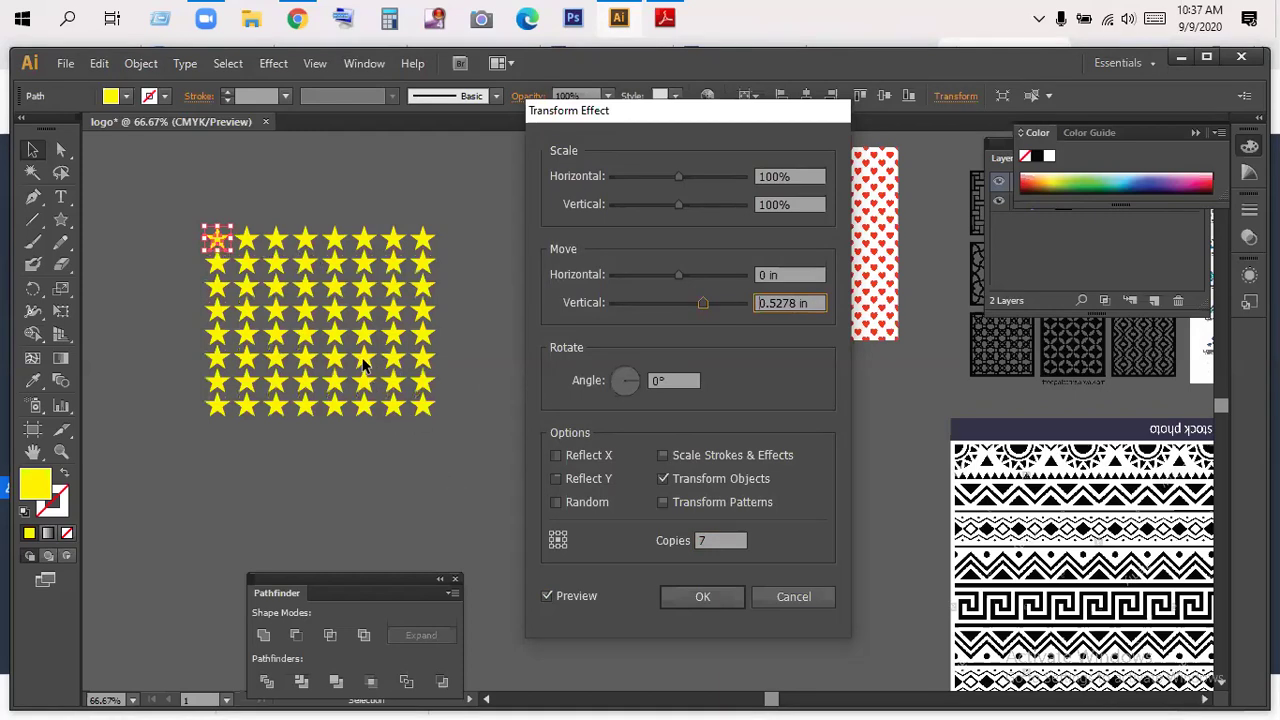
key("Return")
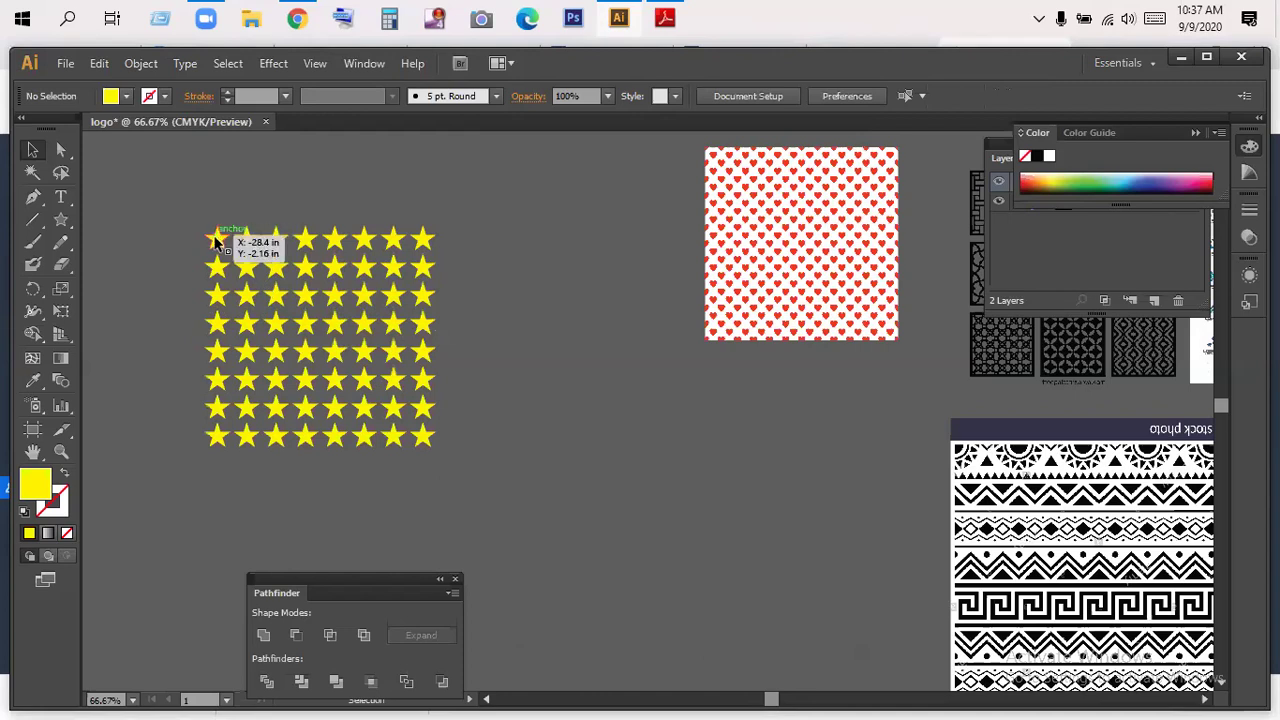
- Expand the appearance of the star carrying the Transform effects into a group of real star shapes
left_click(214, 241)
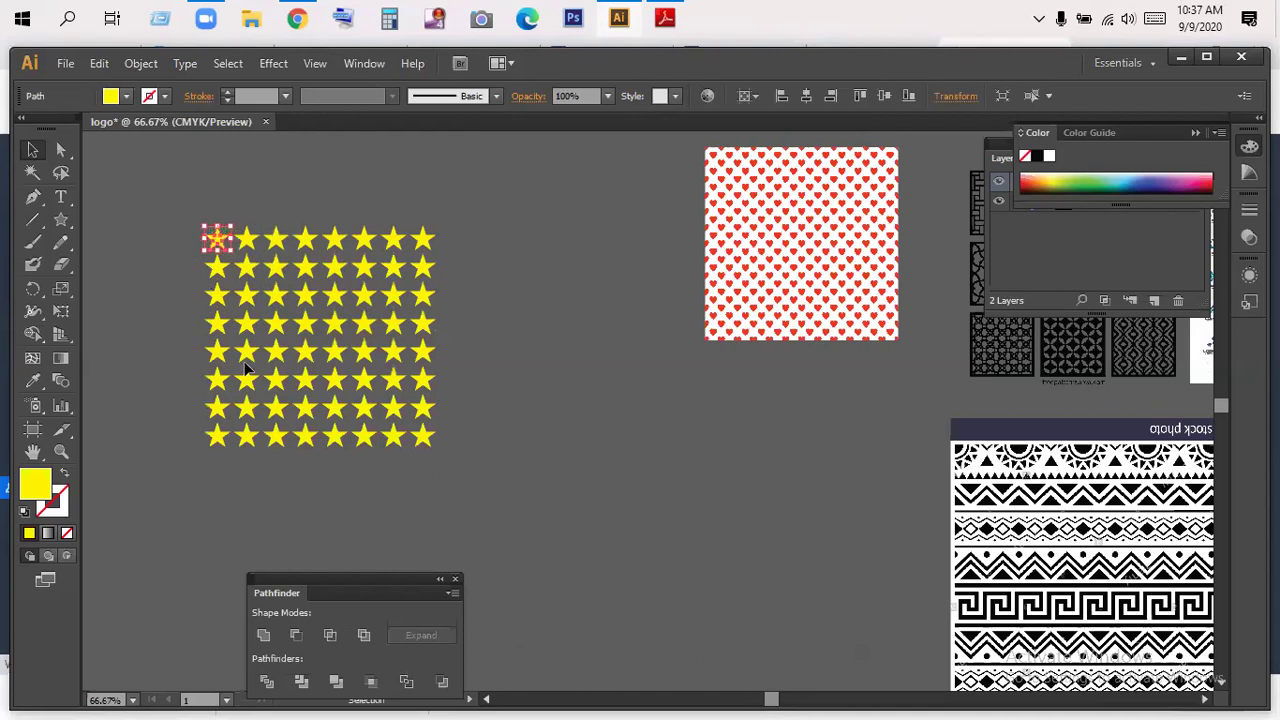
left_click(139, 64)
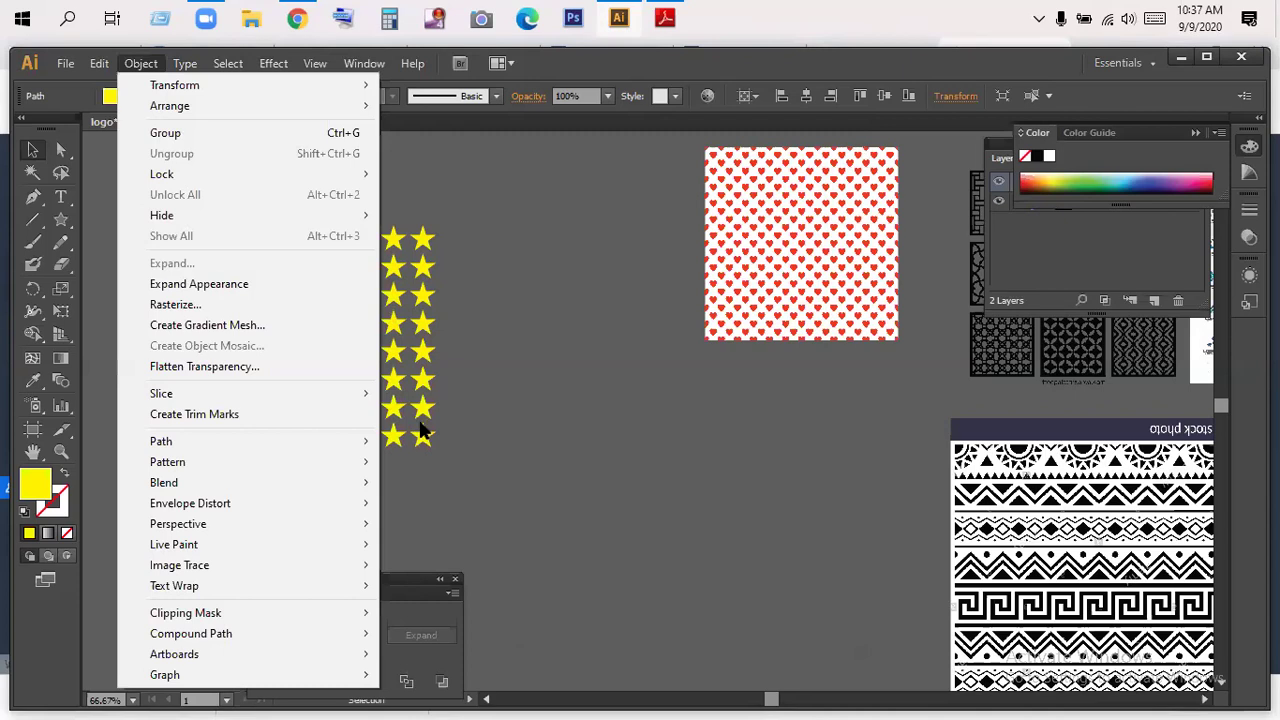
right_click(345, 306)
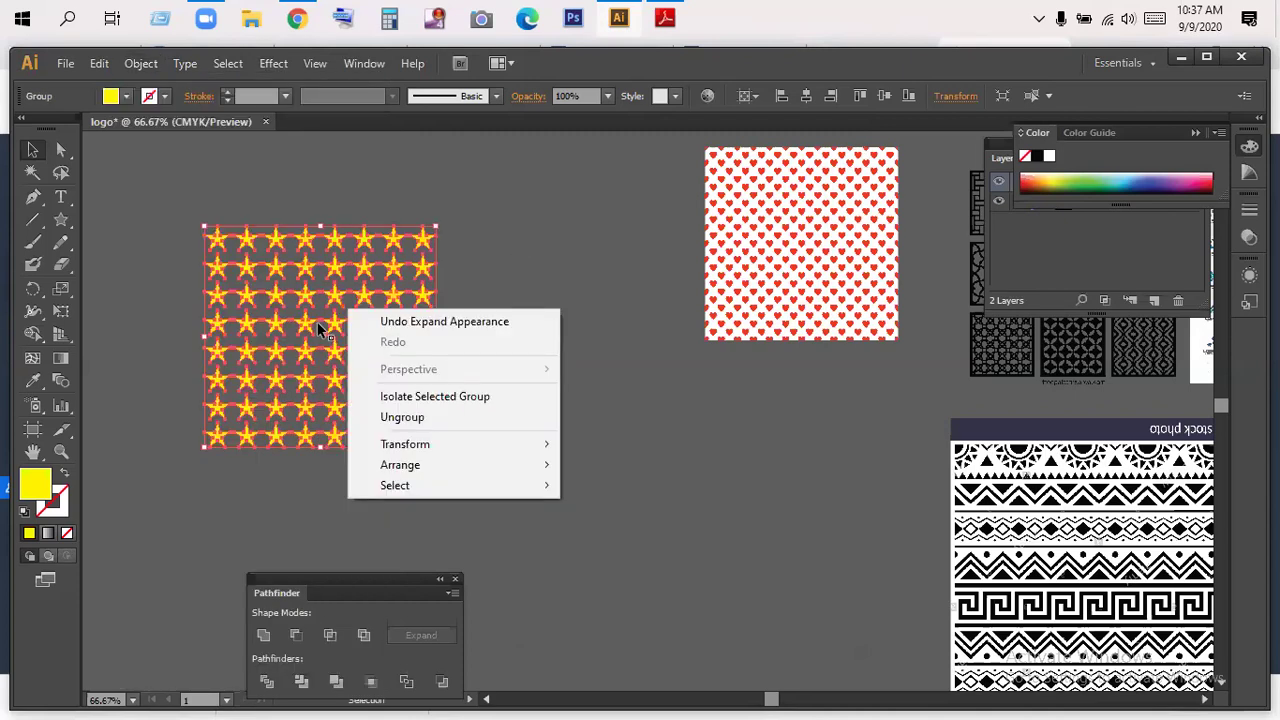
key("Escape")
- Shrink the expanded star grid to about a quarter of its width and place a copy right beside it
left_click_drag(423, 443, 241, 226)
left_click(400, 348)
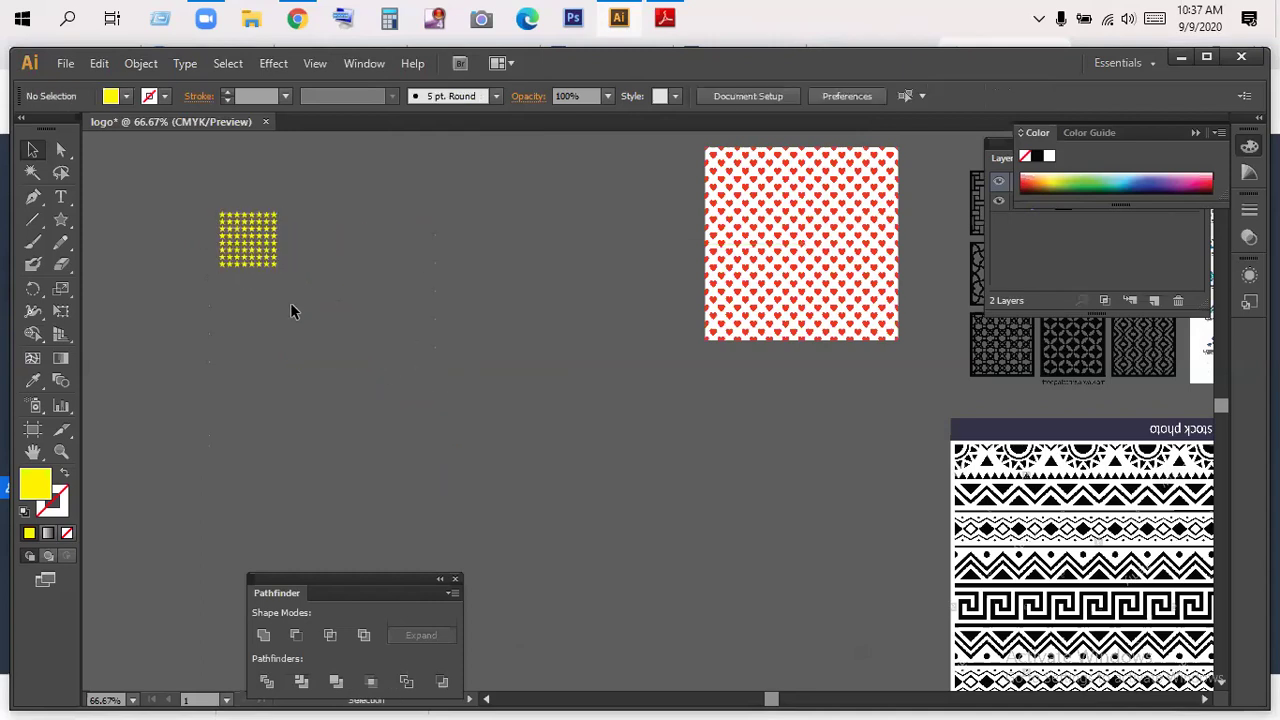
left_click(248, 242)
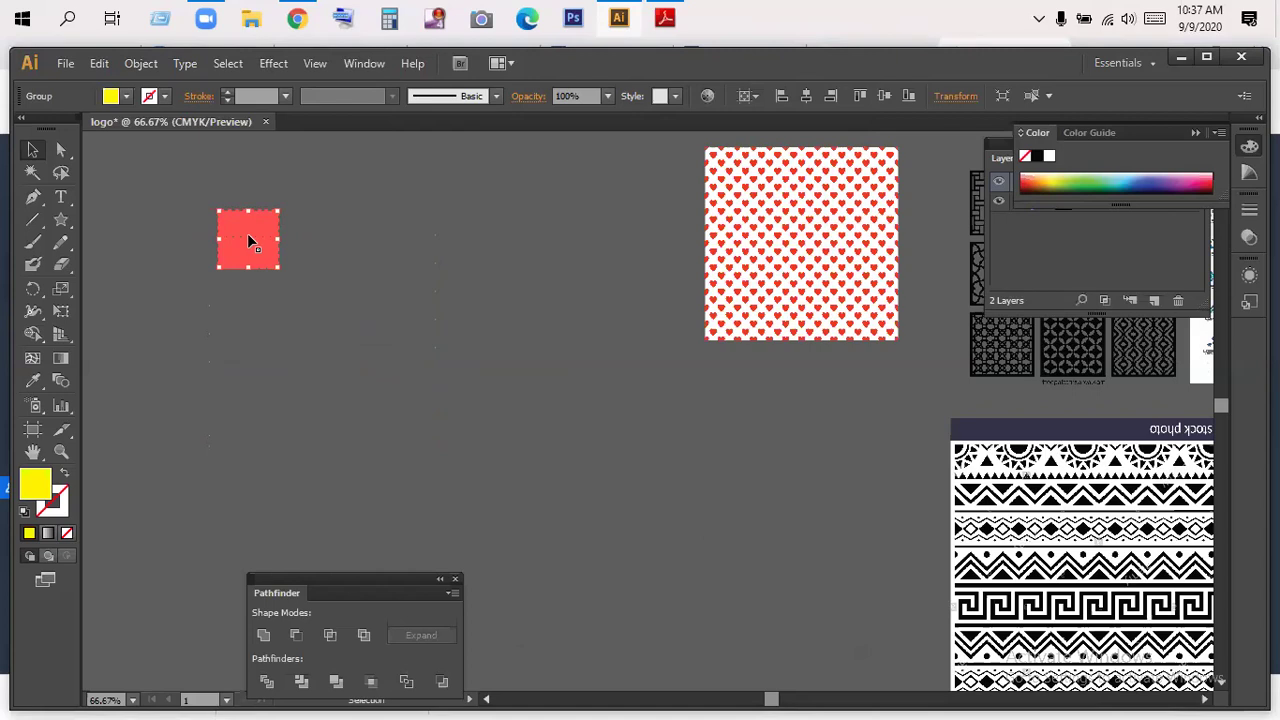
left_click_drag(248, 237, 311, 240)
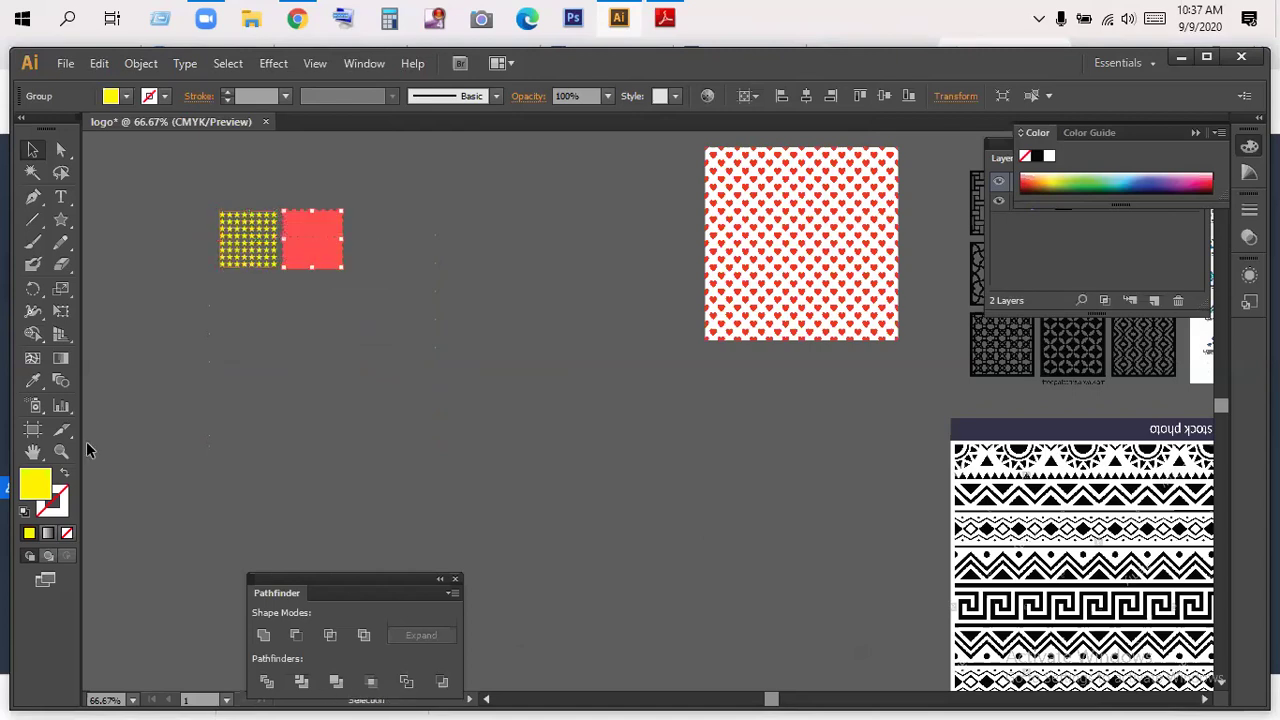
- Recolor the copied star grid with the cyan fill 00FFF8
double_click(47, 490)
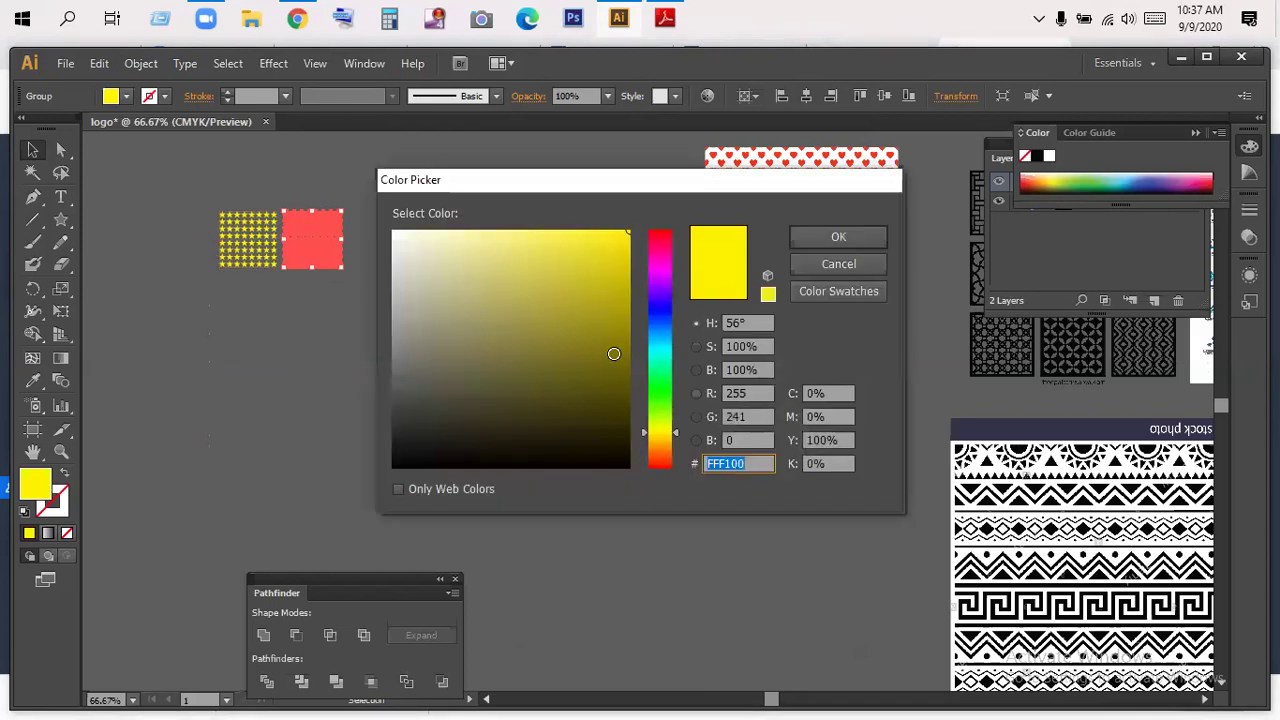
left_click(665, 351)
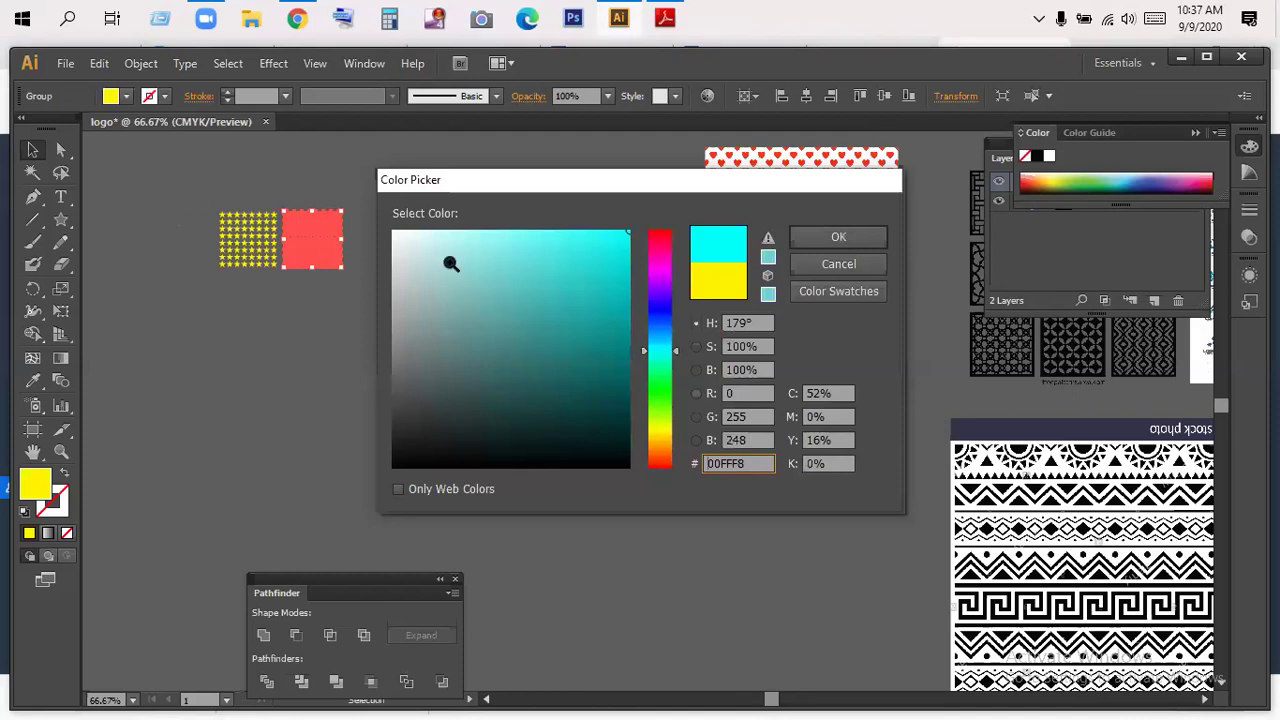
key("Return")
- Examine the yellow and cyan star grids side by side at 300% magnification
key("ctrl+0")
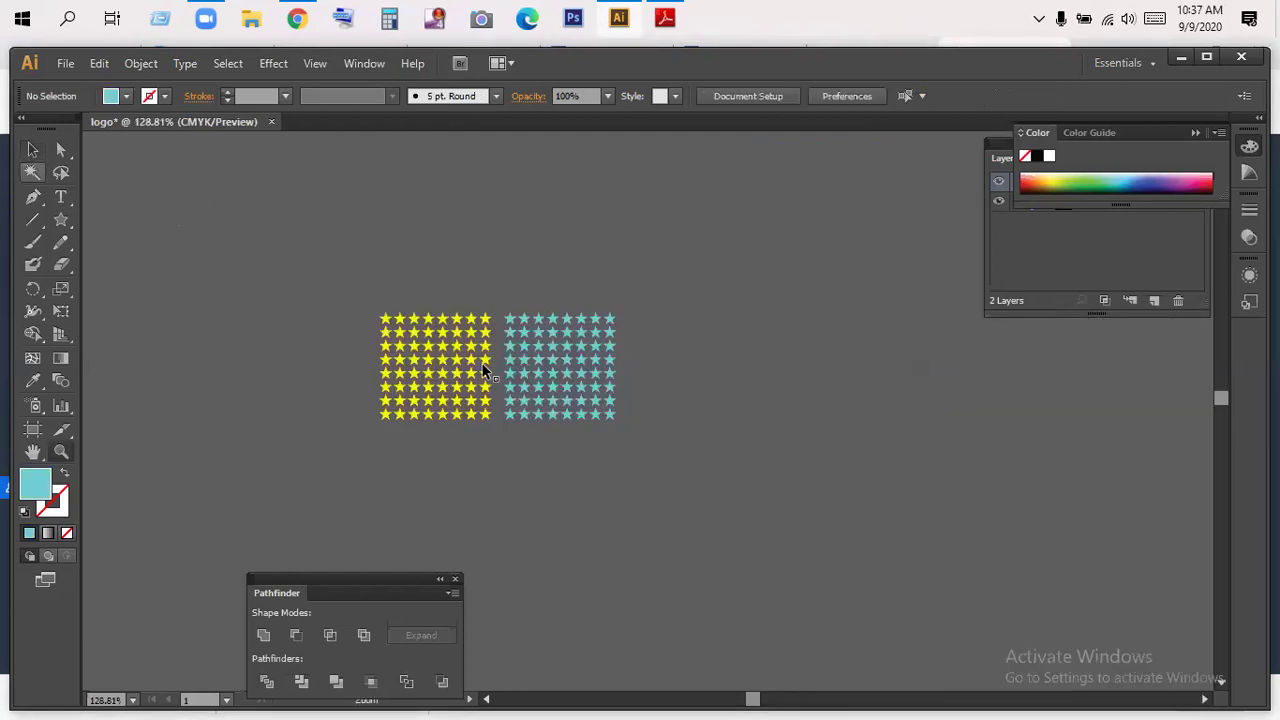
left_click(62, 452)
left_click(560, 380)
left_click(560, 383)
left_click(799, 456)
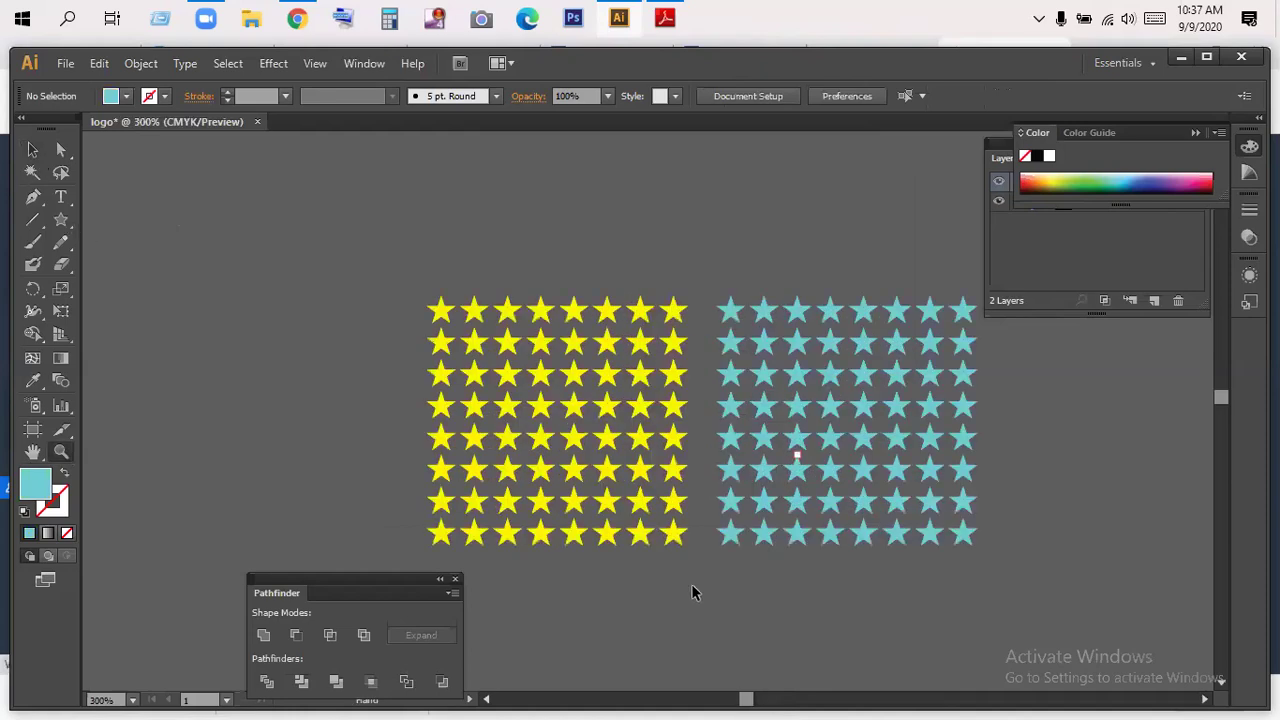
scroll(832, 493, "right", 3)
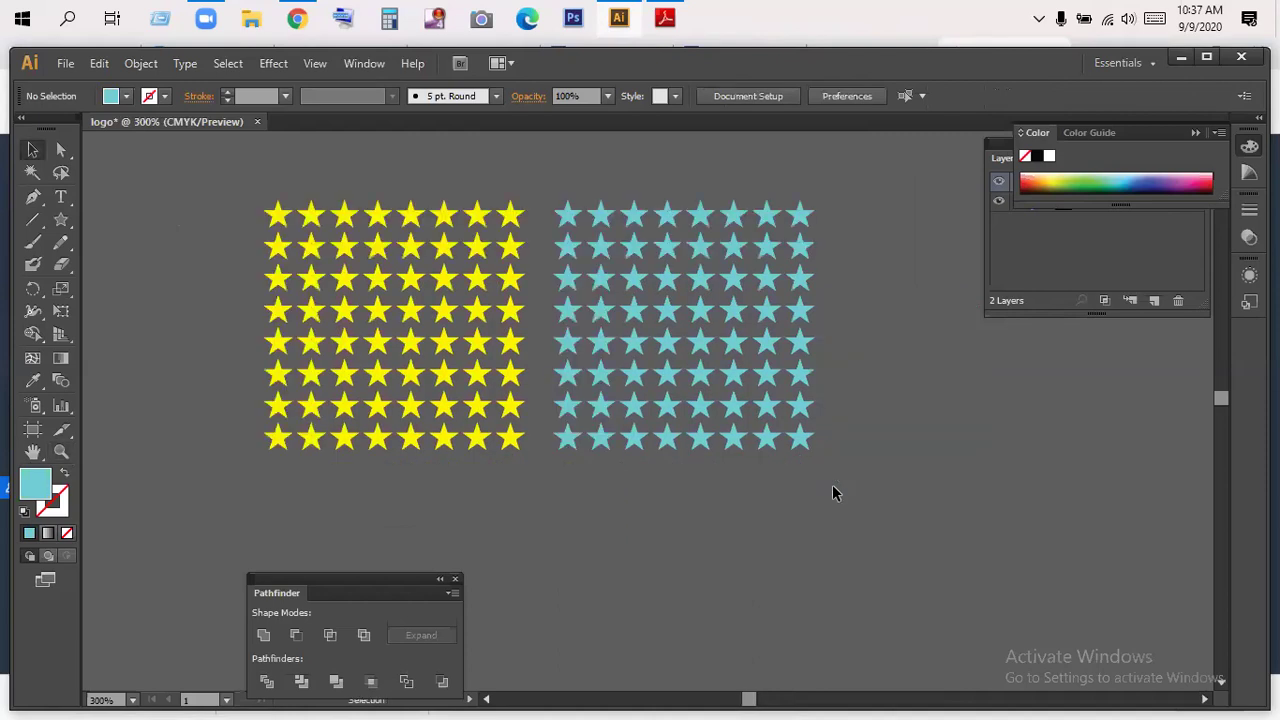
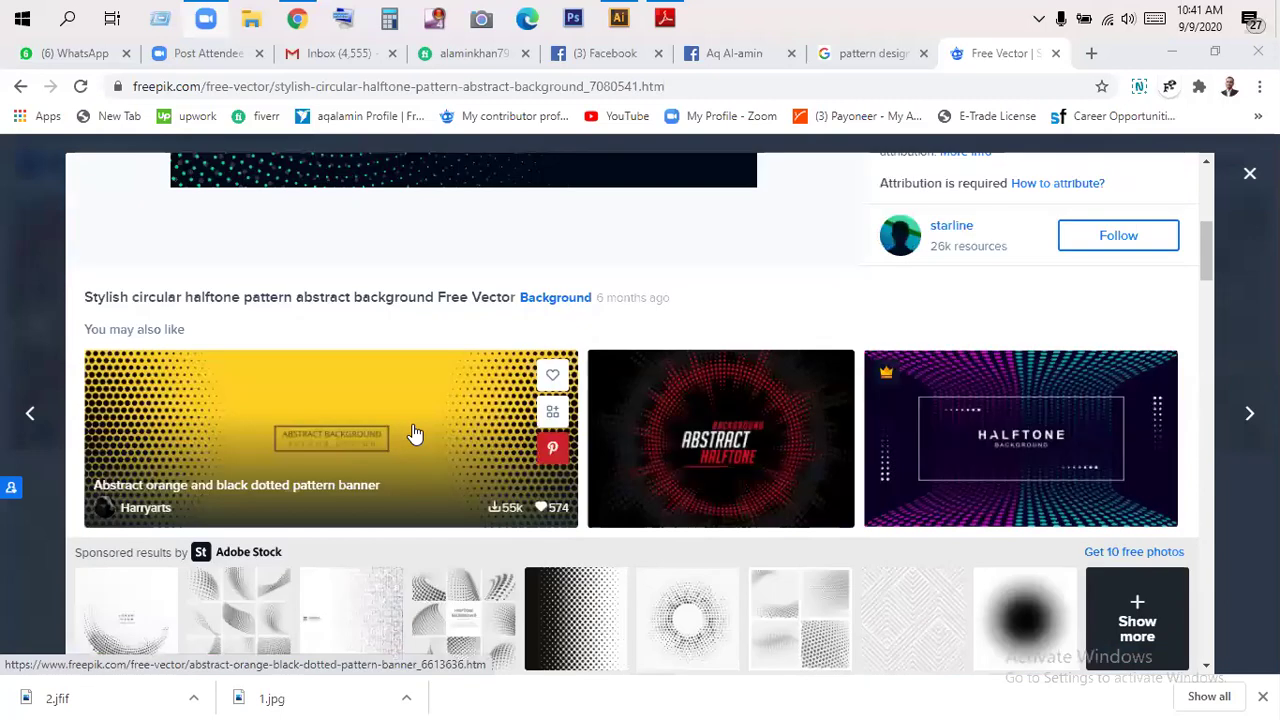
- Review the circular halftone background on Freepik and browse its related vectors for more halftone pattern examples
scroll(415, 433, "up", 2)
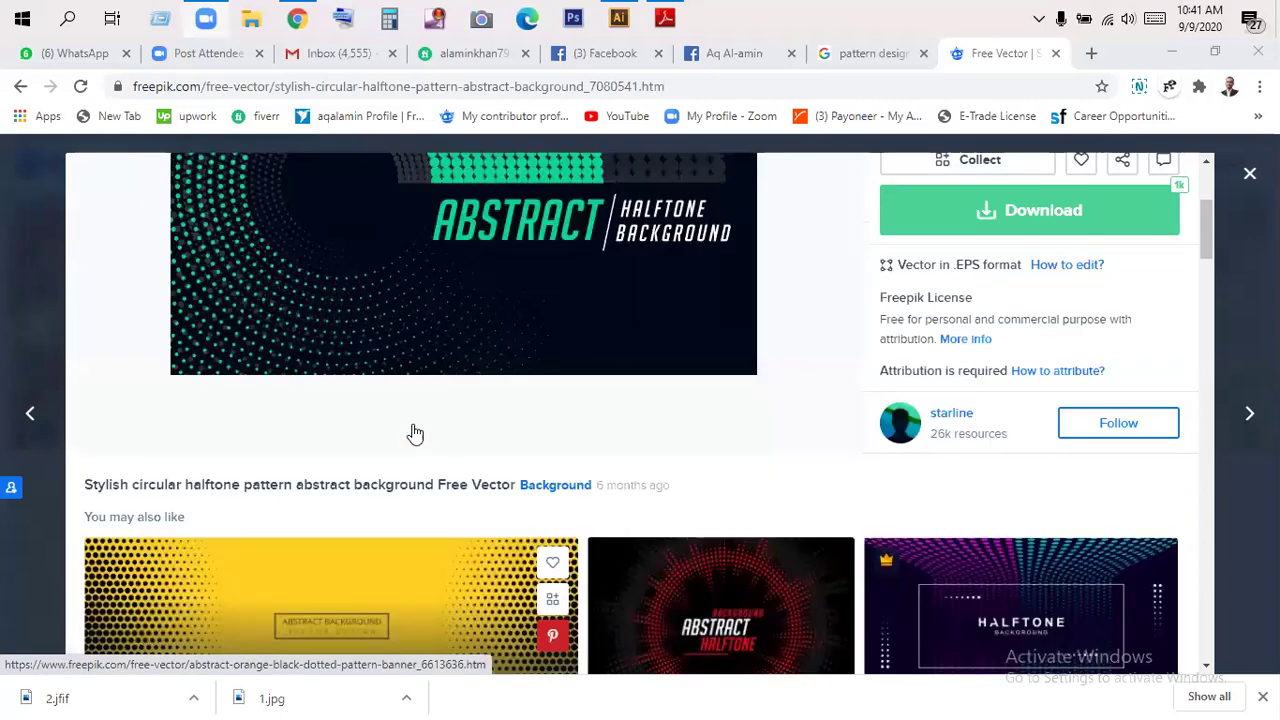
scroll(415, 433, "up", 3)
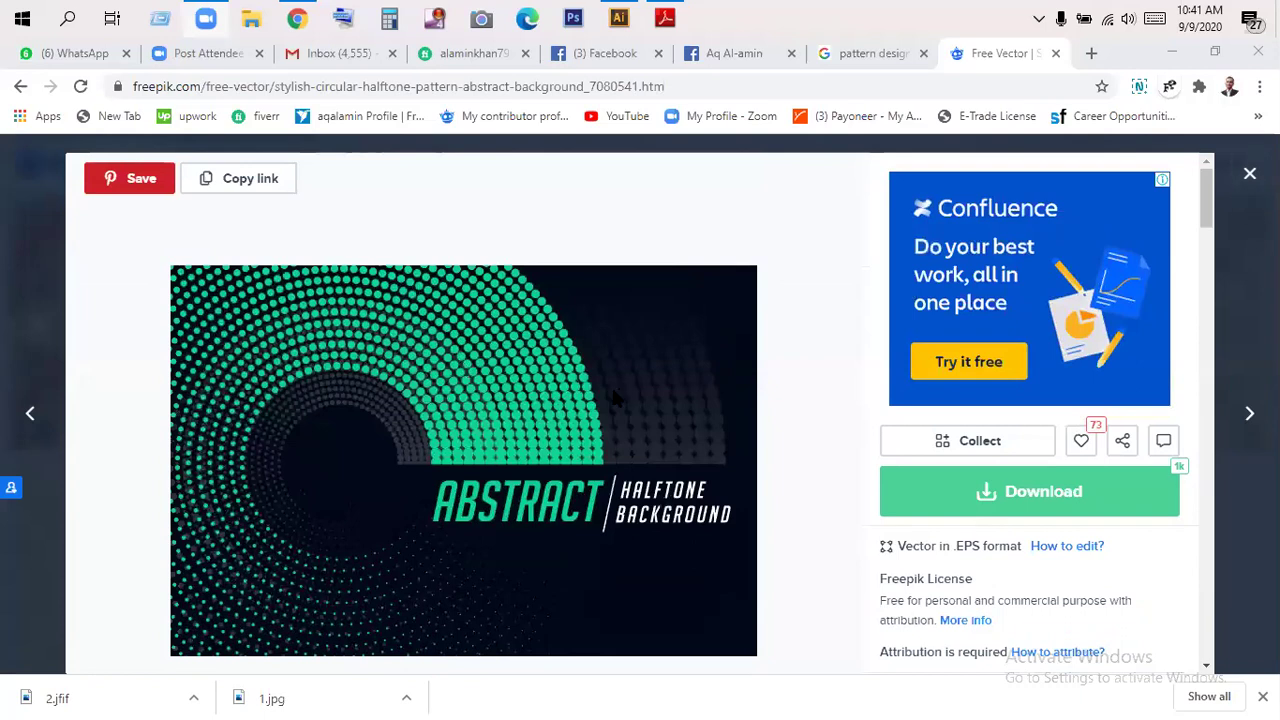
scroll(622, 373, "down", 5)
scroll(622, 378, "down", 8)
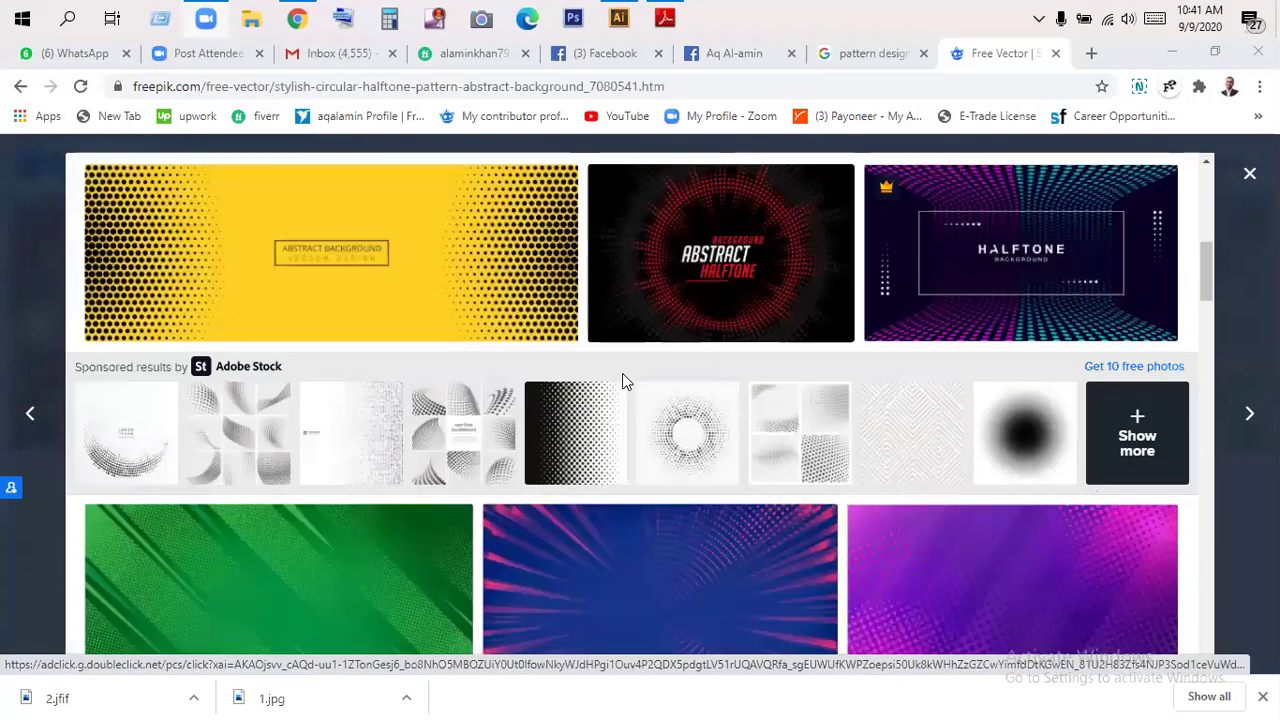
scroll(622, 380, "down", 6)
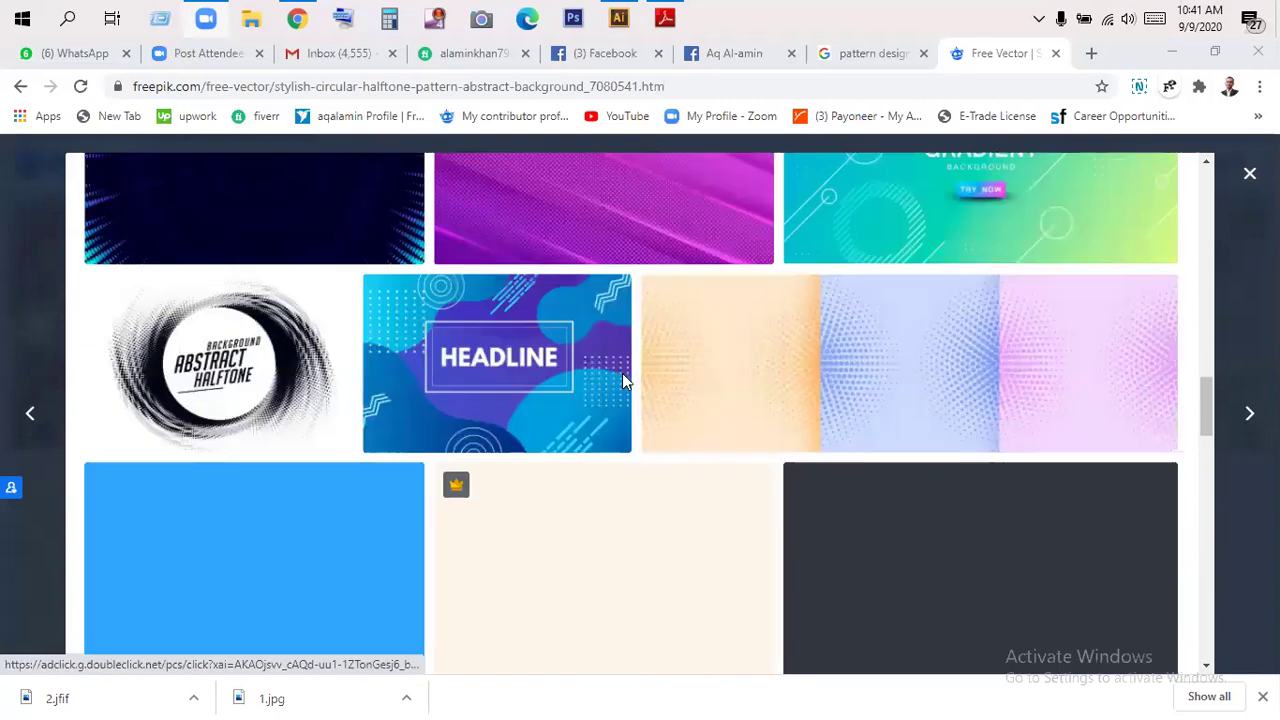
scroll(622, 380, "down", 4)
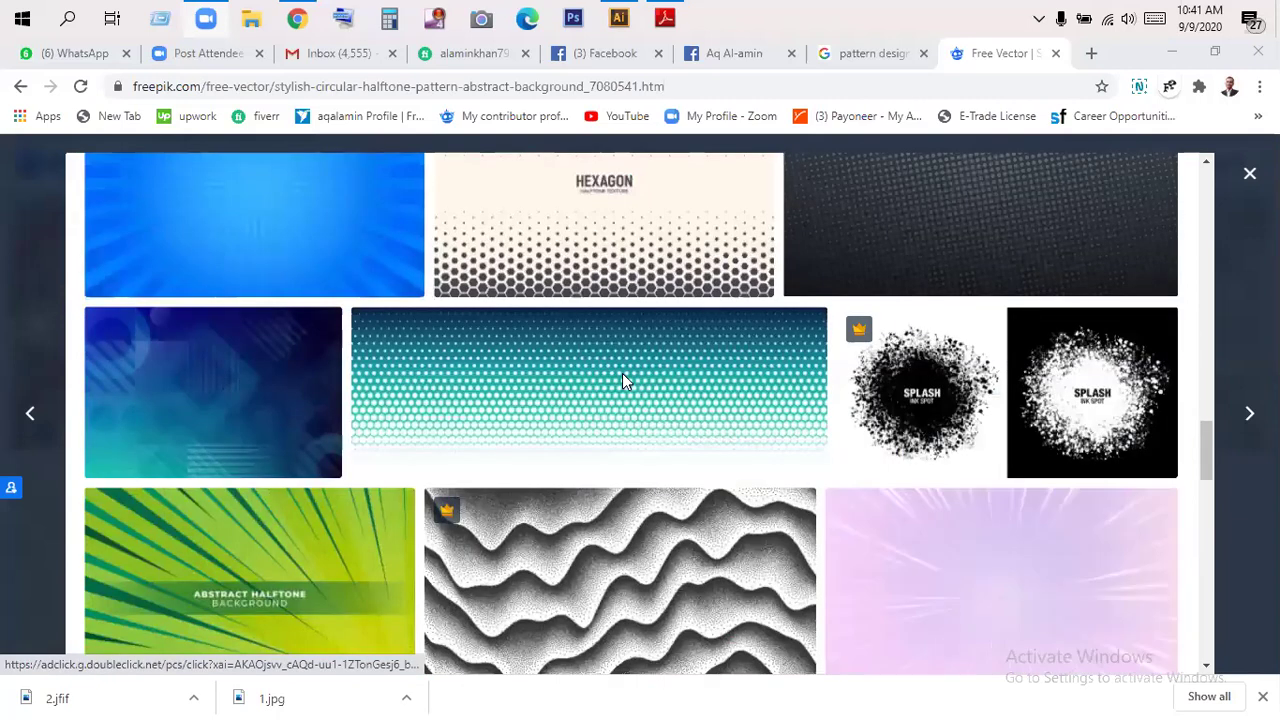
scroll(622, 380, "down", 3)
scroll(622, 380, "up", 2)
mouse_move(600, 294)
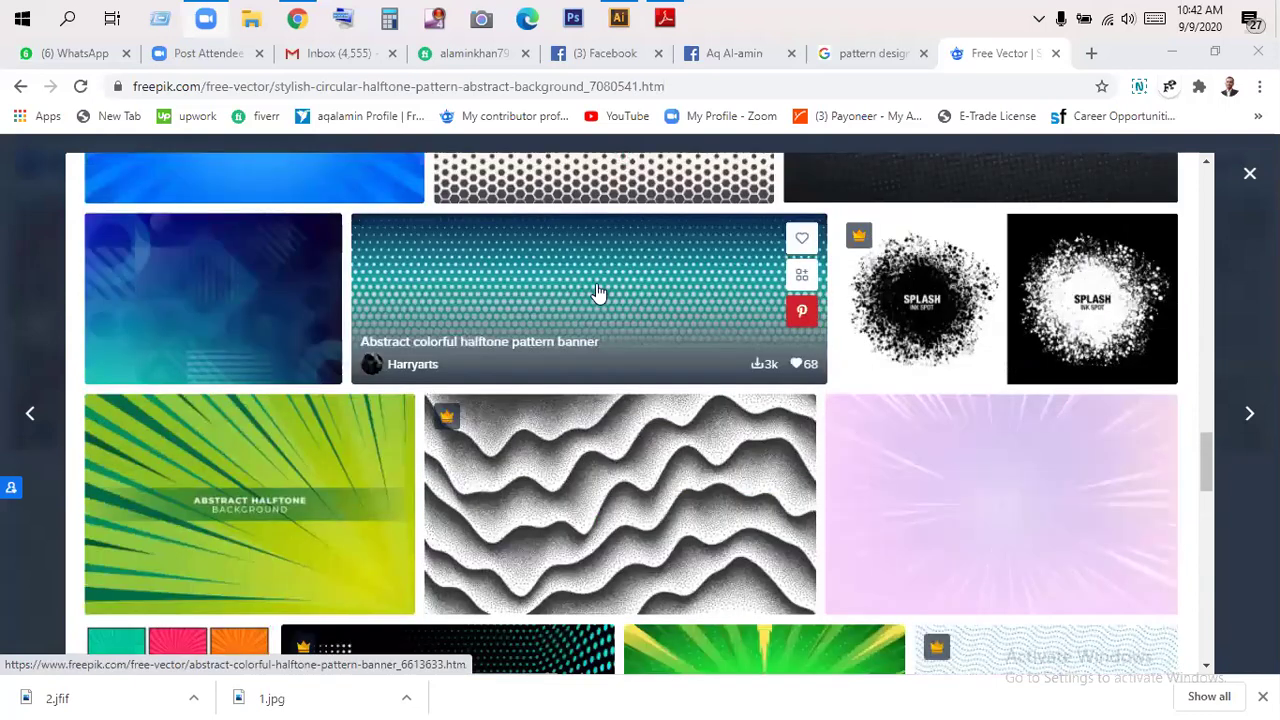
- Find the "Soft colors abstract halftone pattern background design" among the related vectors and open it for viewing
scroll(589, 300, "up", 2)
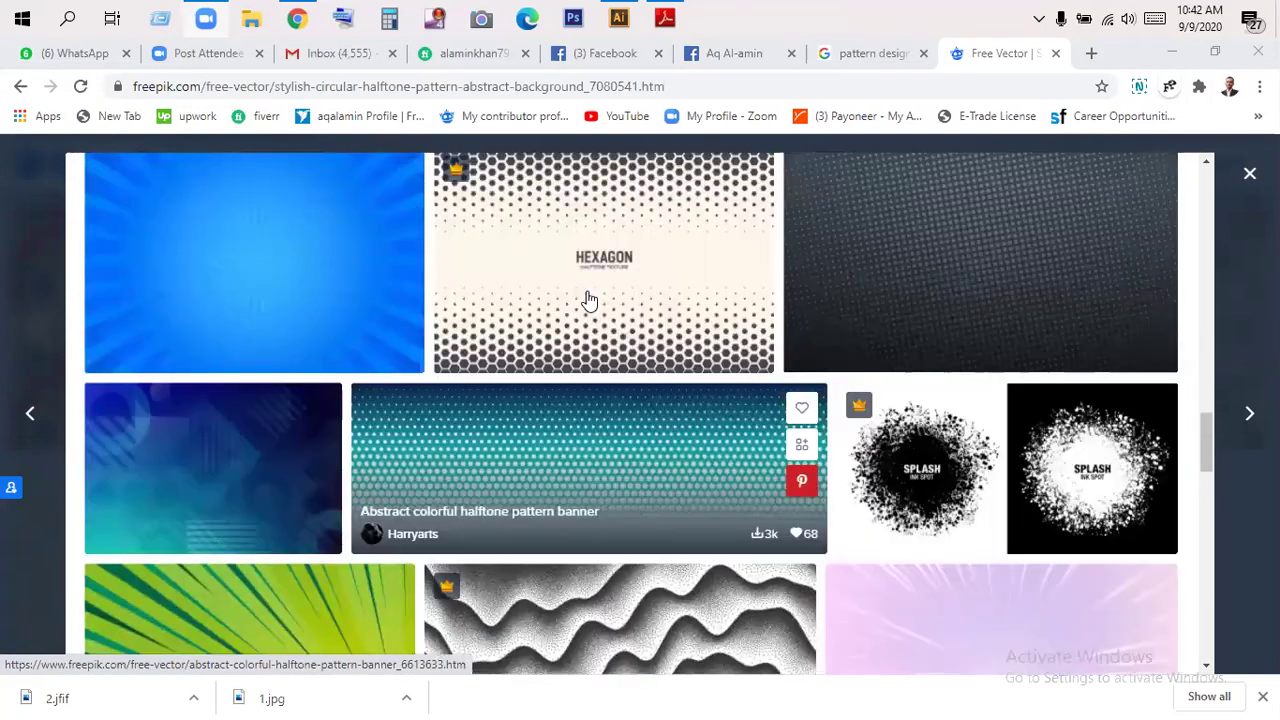
scroll(512, 350, "up", 1)
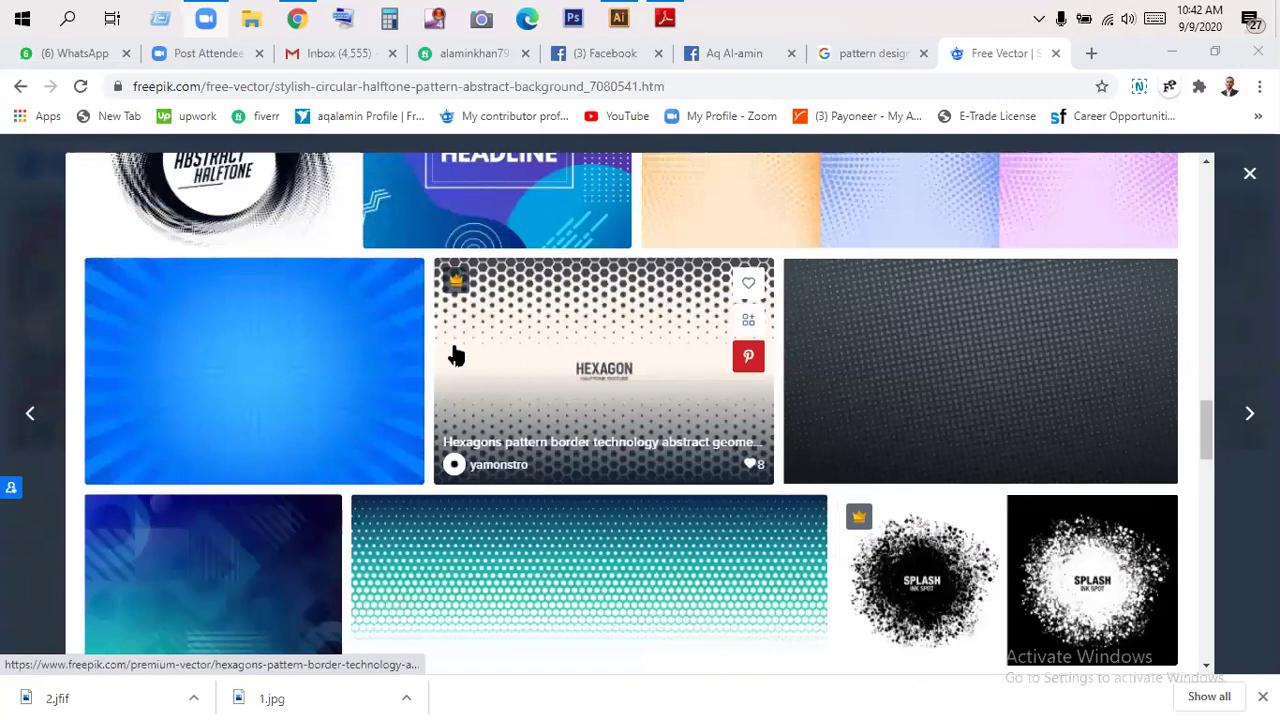
scroll(455, 355, "down", 1)
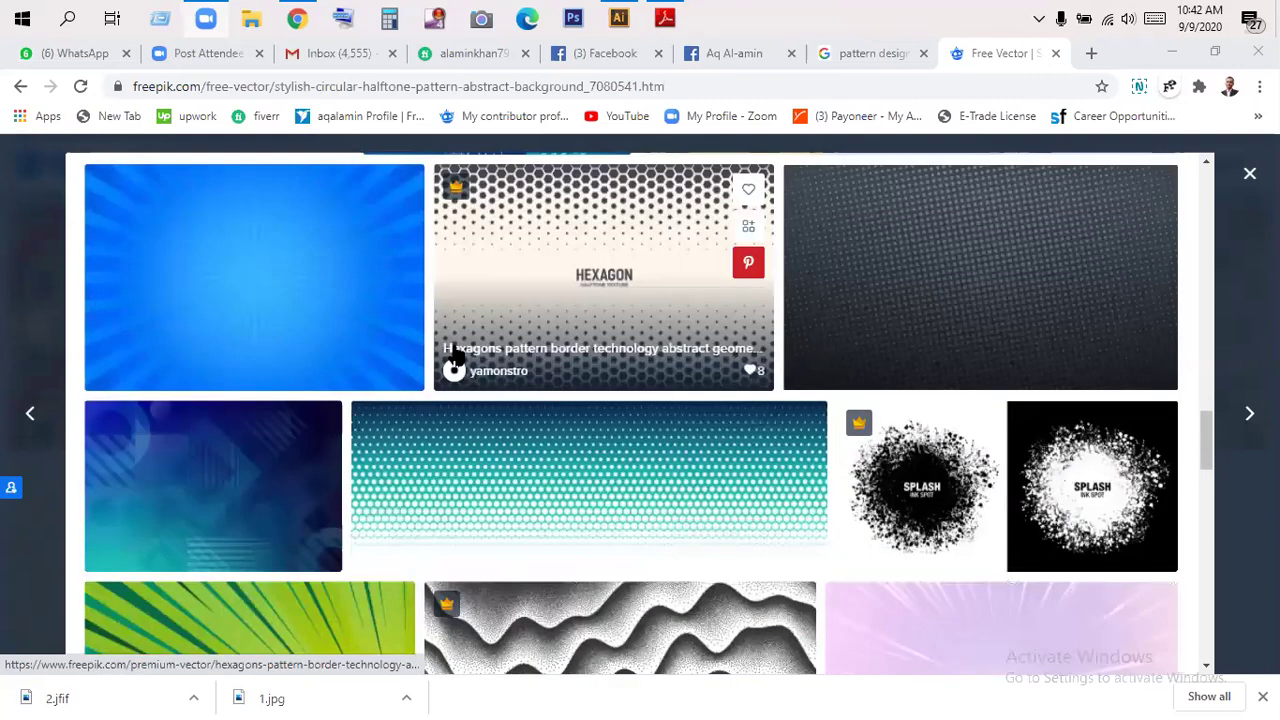
scroll(455, 355, "up", 3)
scroll(455, 355, "up", 2)
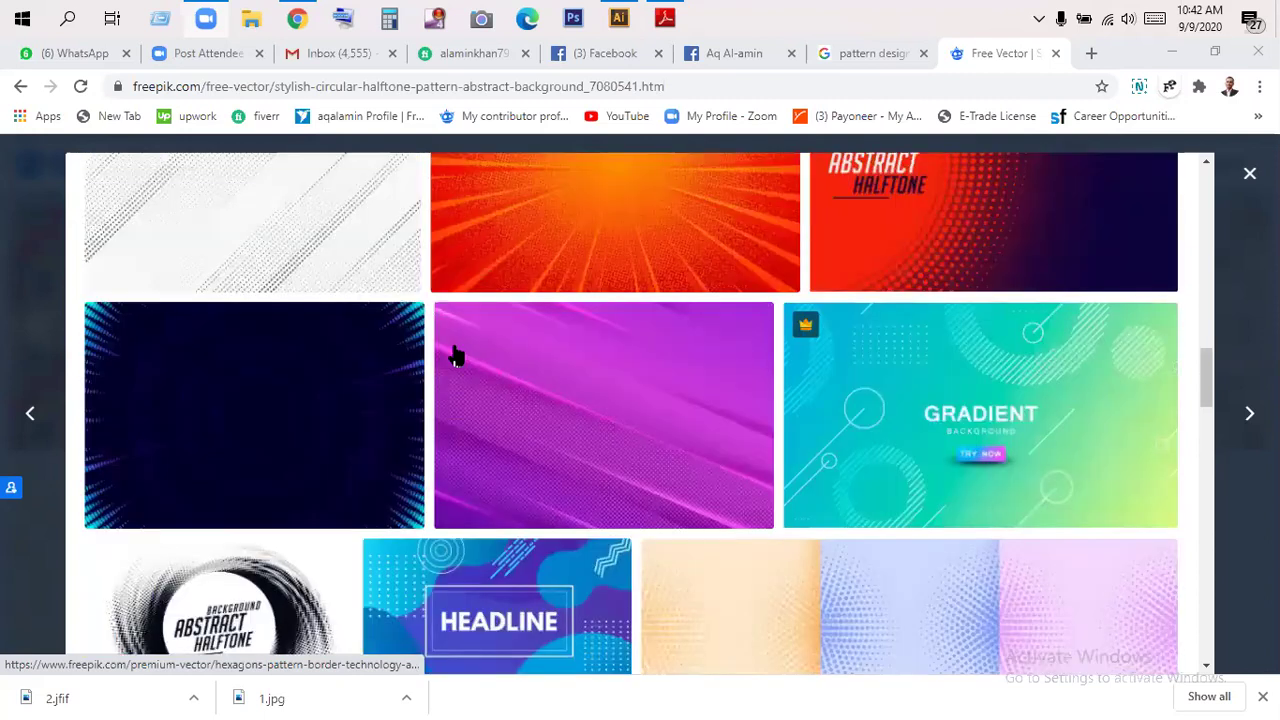
scroll(846, 418, "down", 2)
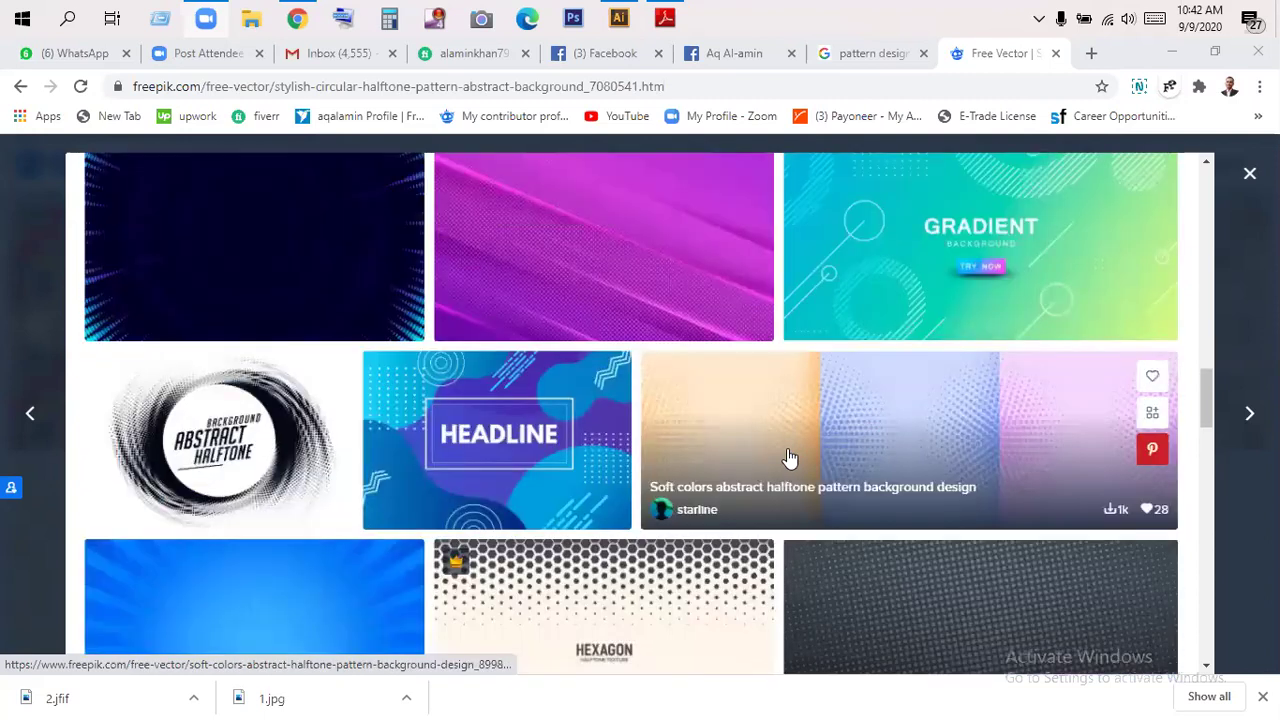
left_click(857, 420)
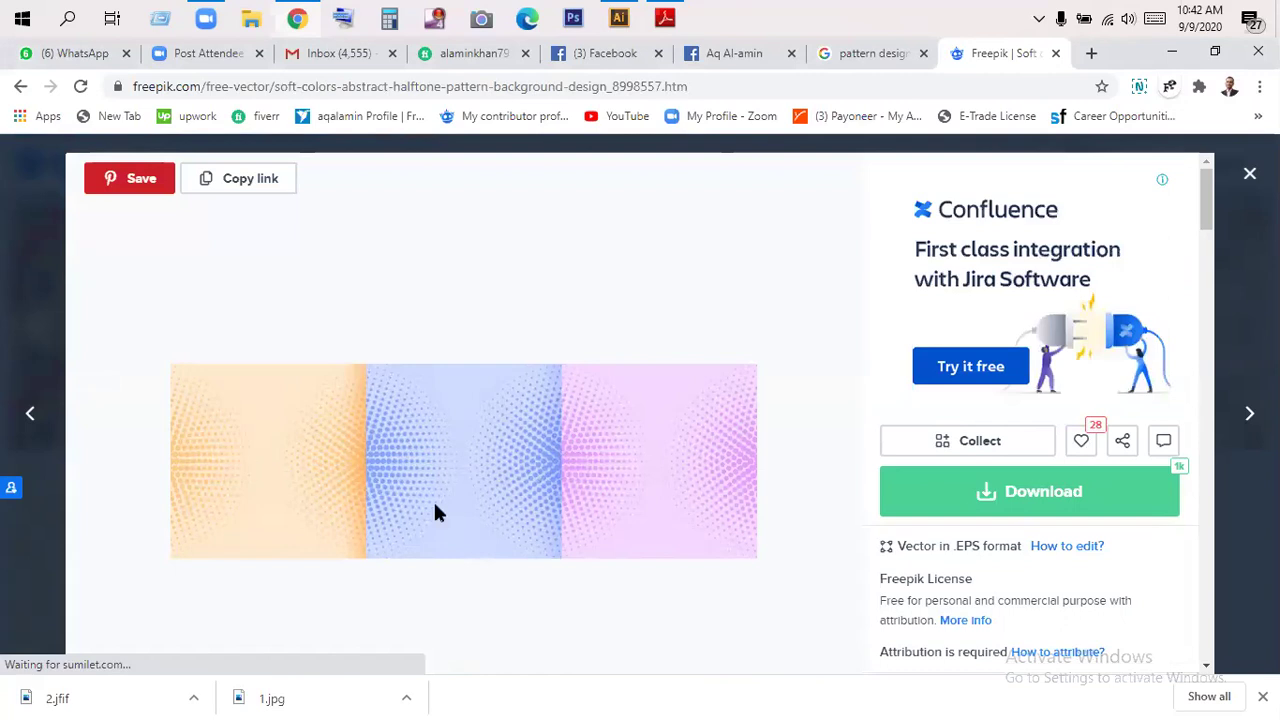
scroll(448, 514, "down", 3)
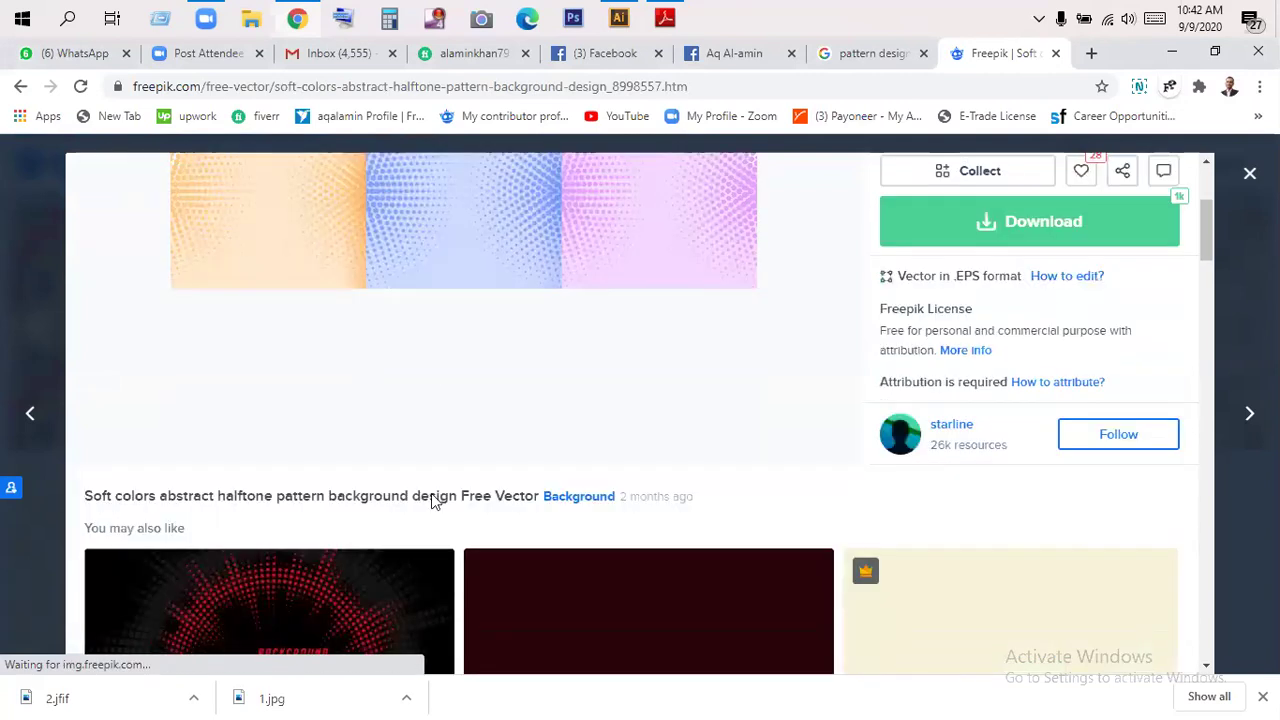
- Browse the related vectors below the soft-colors halftone design, comparing the red-black, comic-style and dotted halftone examples
scroll(323, 515, "down", 3)
scroll(688, 389, "down", 2)
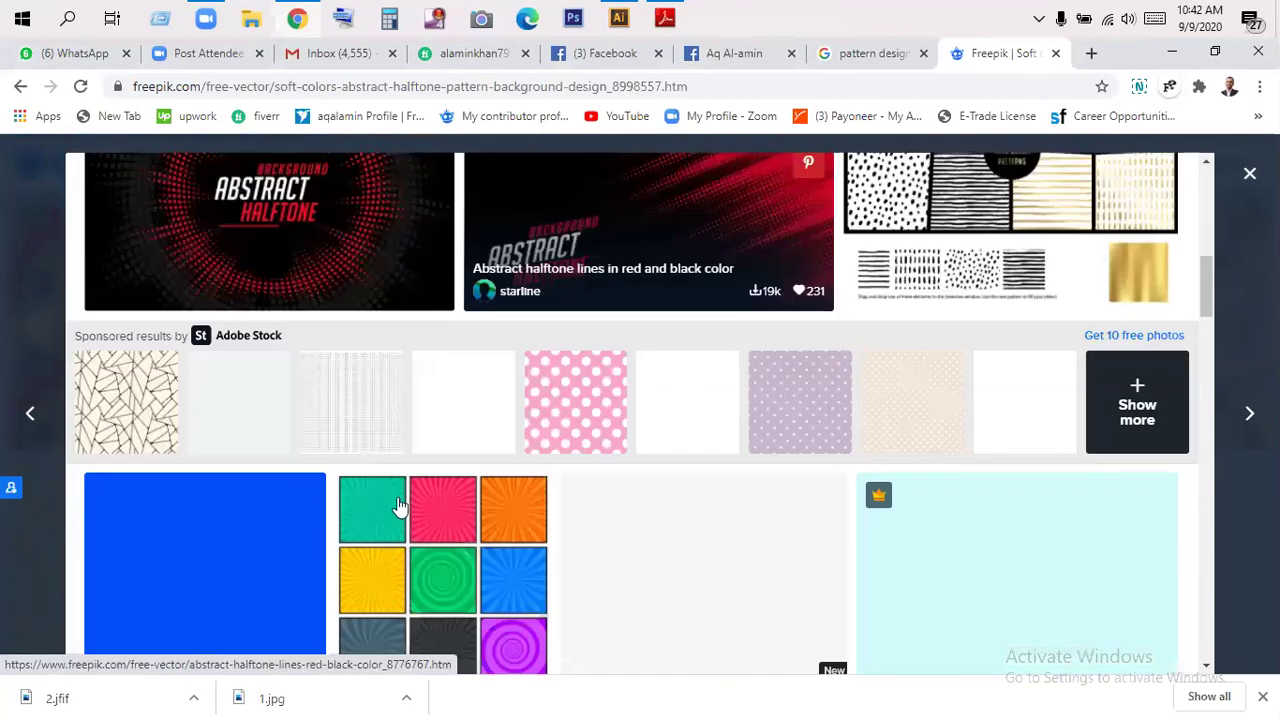
scroll(398, 507, "down", 1)
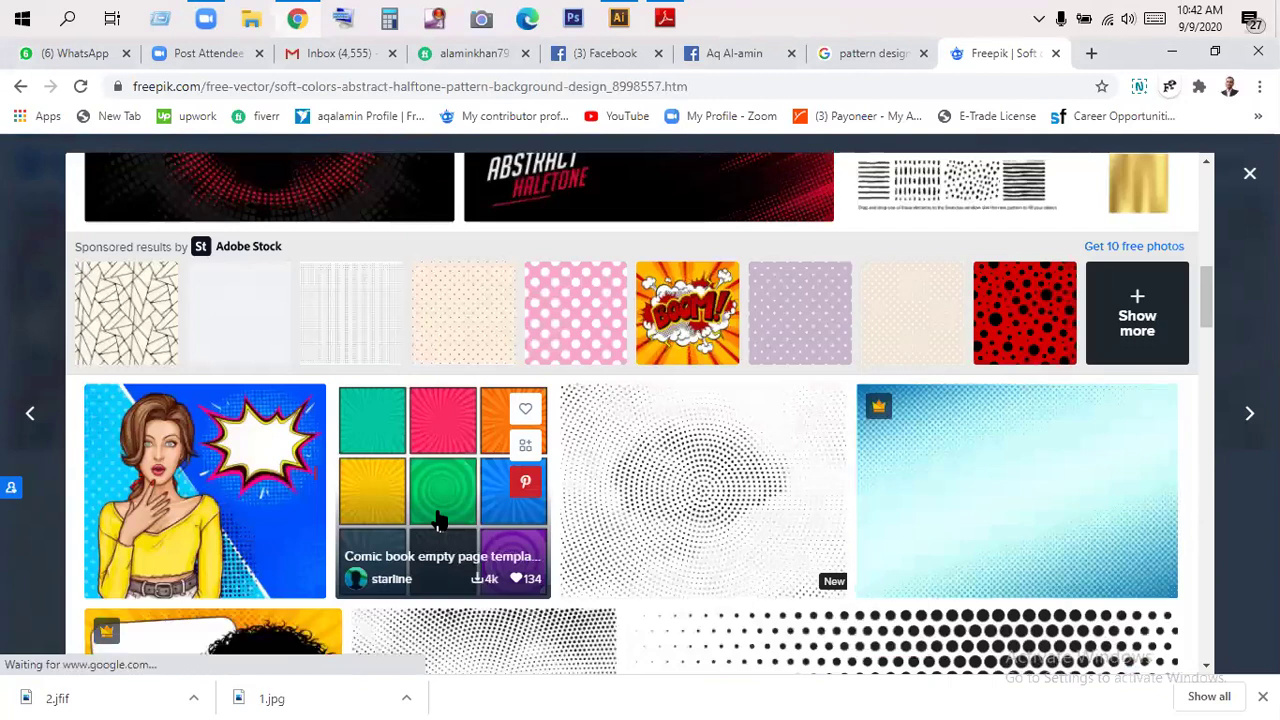
scroll(438, 520, "down", 4)
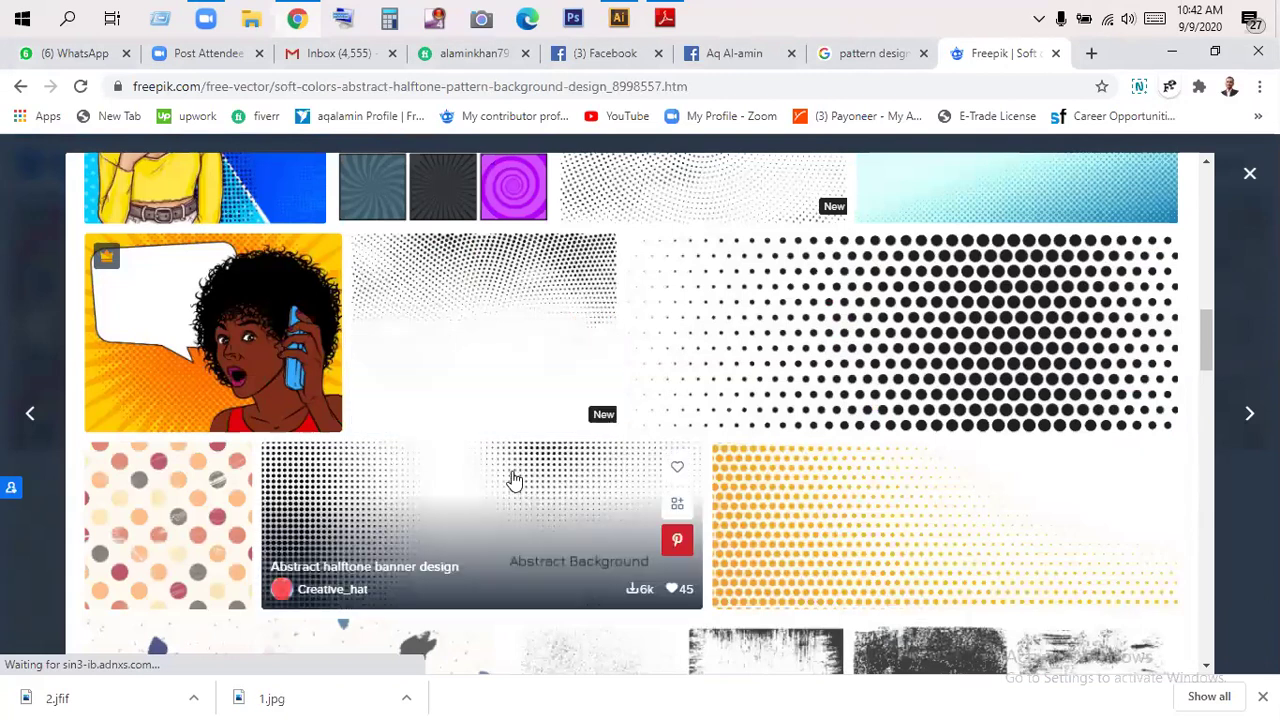
scroll(377, 368, "up", 4)
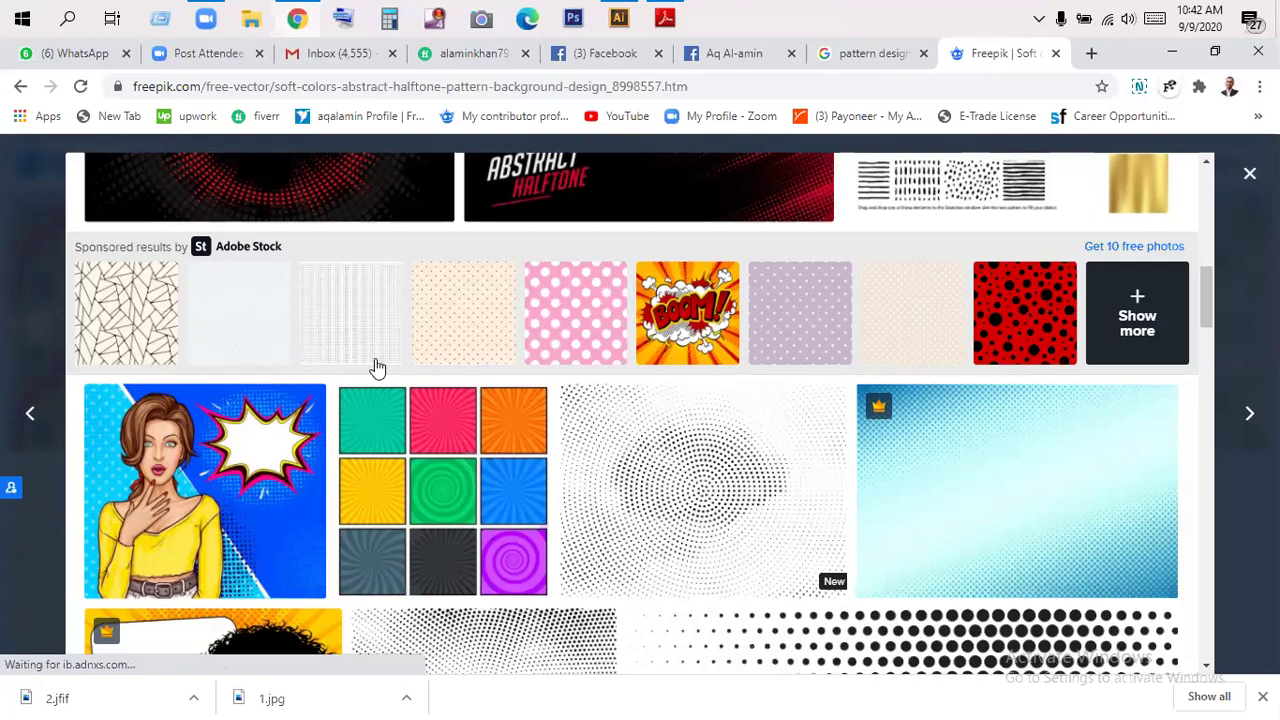
scroll(375, 340, "down", 2)
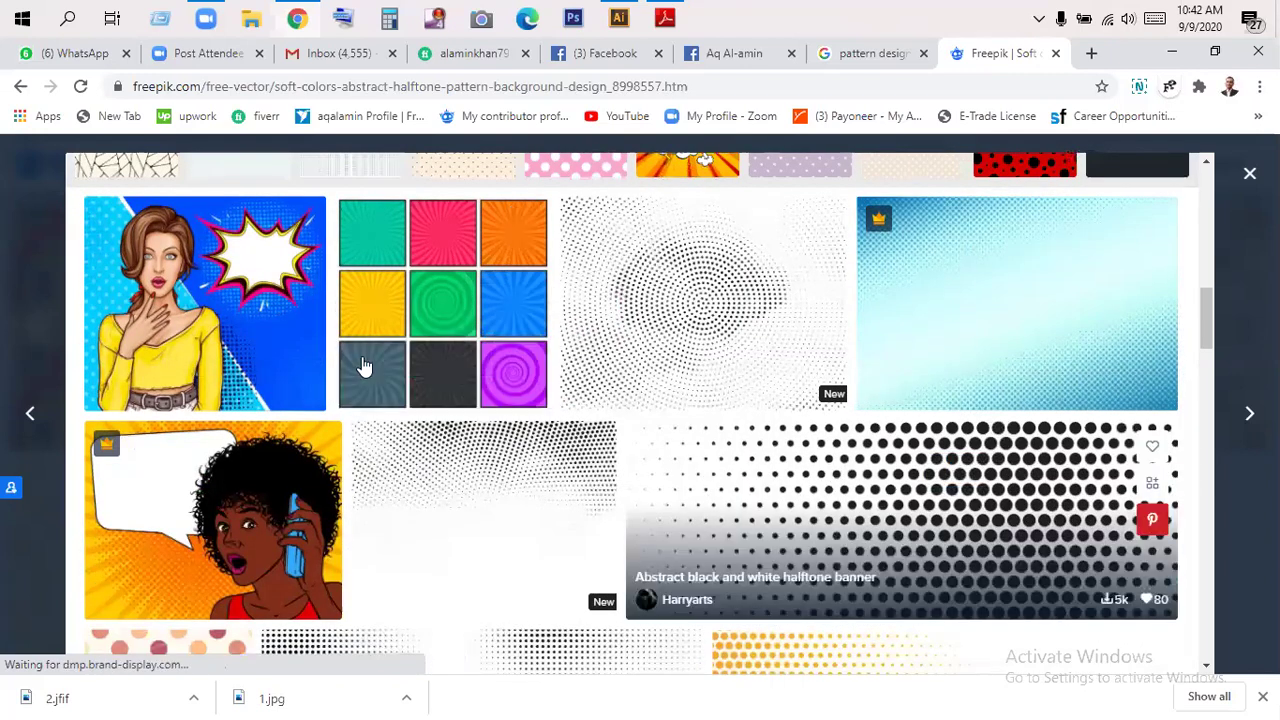
scroll(365, 367, "down", 3)
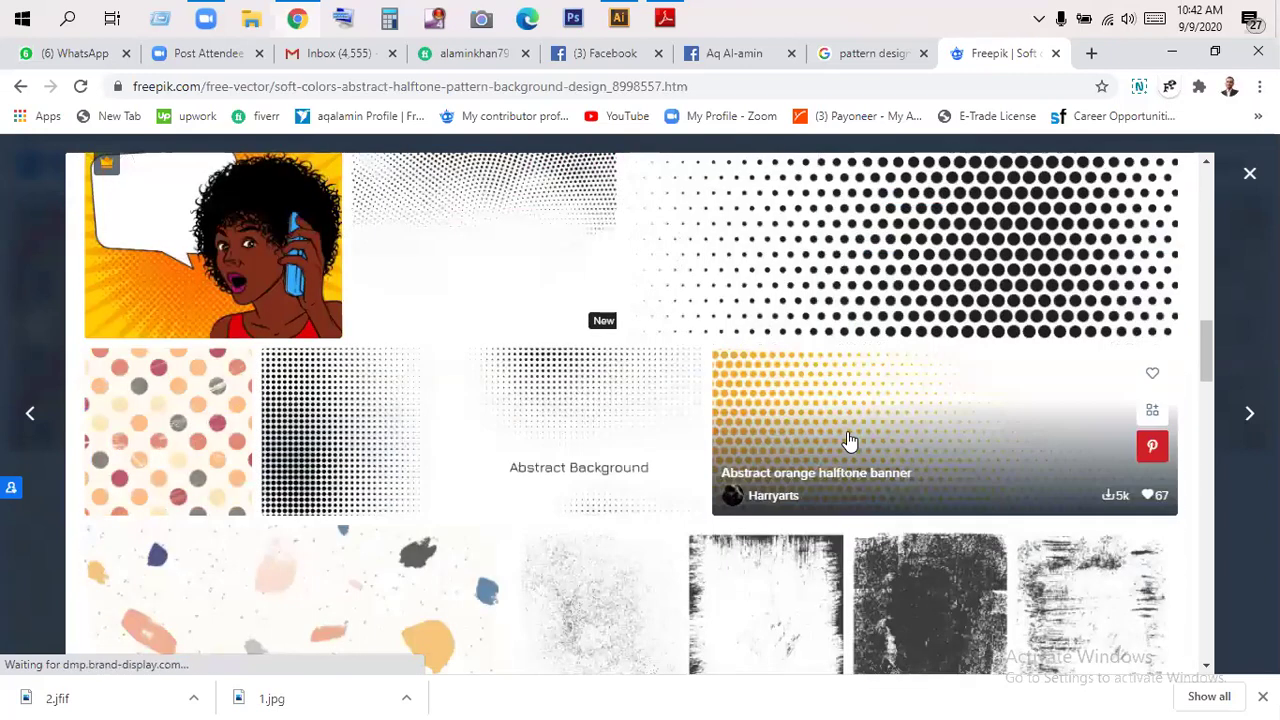
scroll(849, 440, "up", 6)
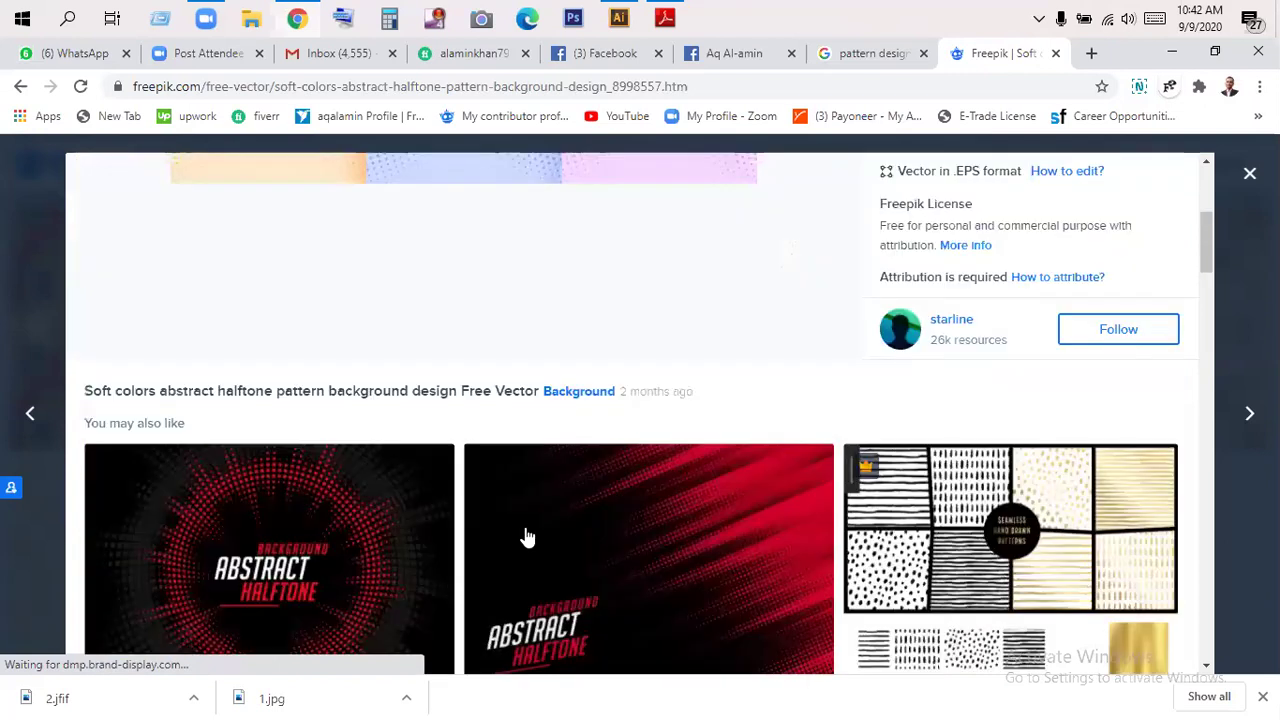
scroll(527, 537, "down", 1)
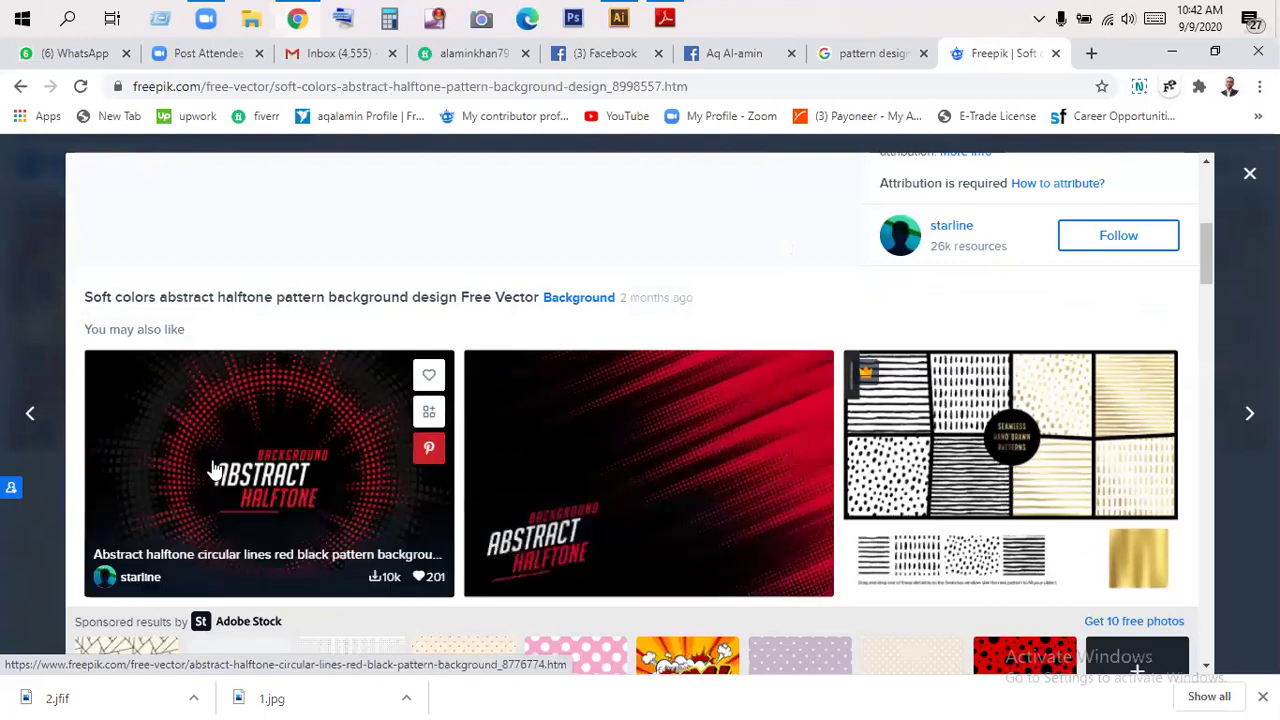
- Examine the halftone banners and abstract backgrounds further down the related vectors, and return to the three-color design preview
scroll(422, 446, "down", 3)
scroll(422, 446, "down", 1)
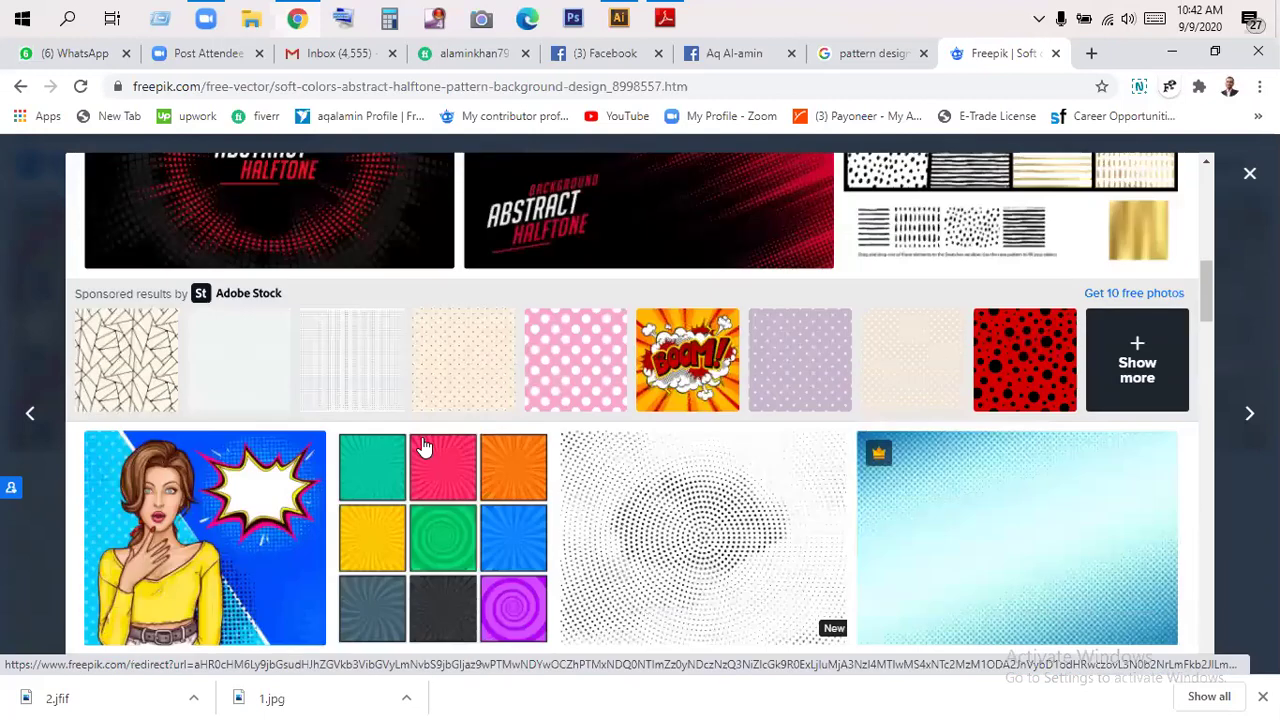
scroll(422, 444, "down", 8)
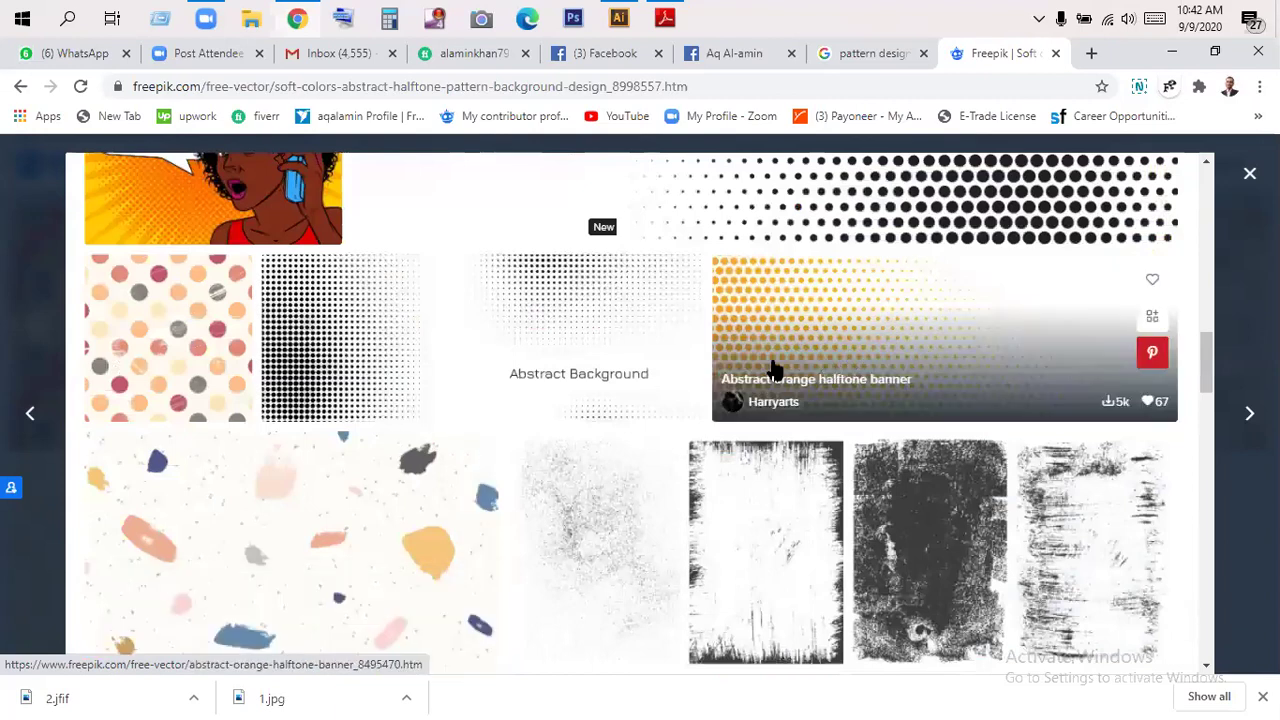
scroll(617, 383, "down", 5)
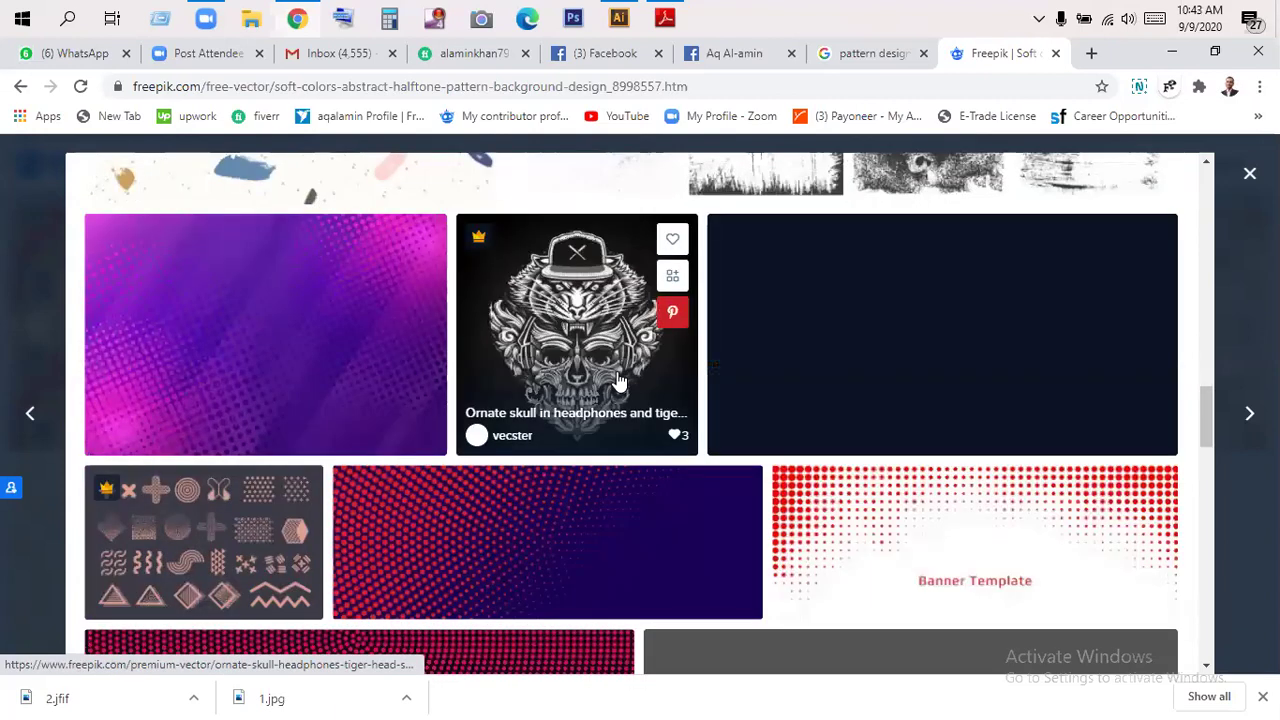
scroll(617, 383, "down", 3)
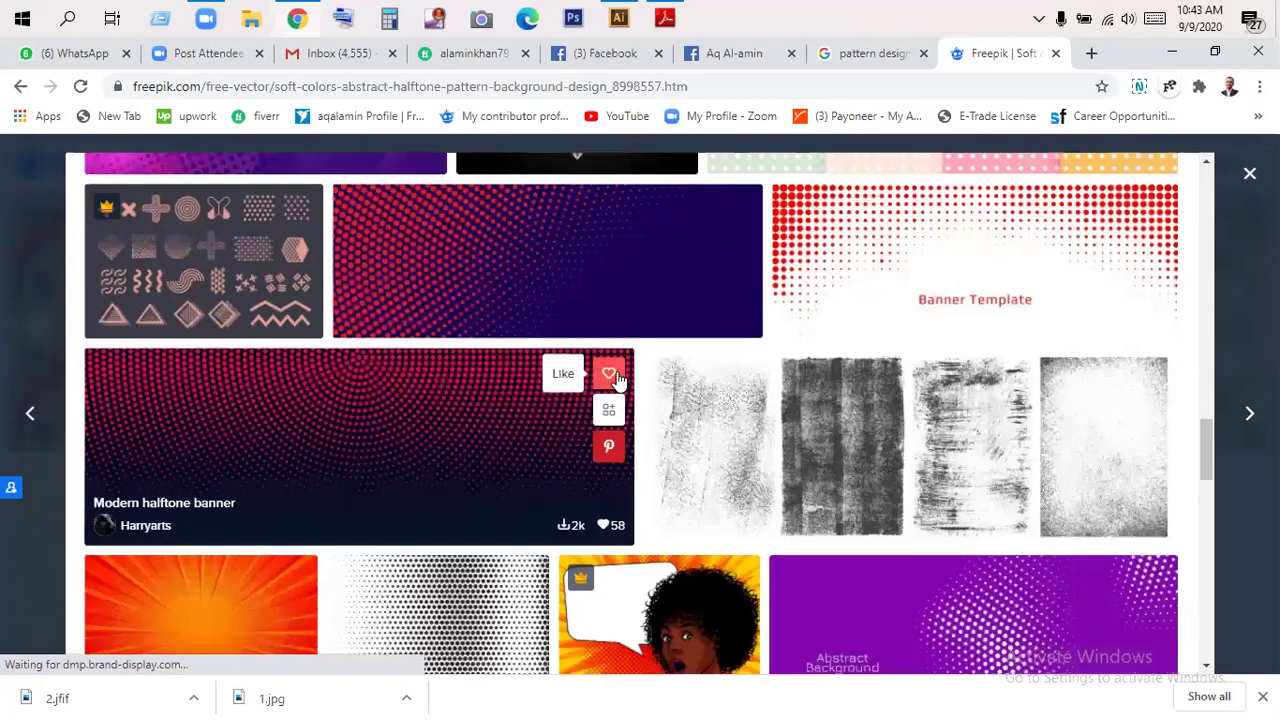
scroll(617, 378, "down", 3)
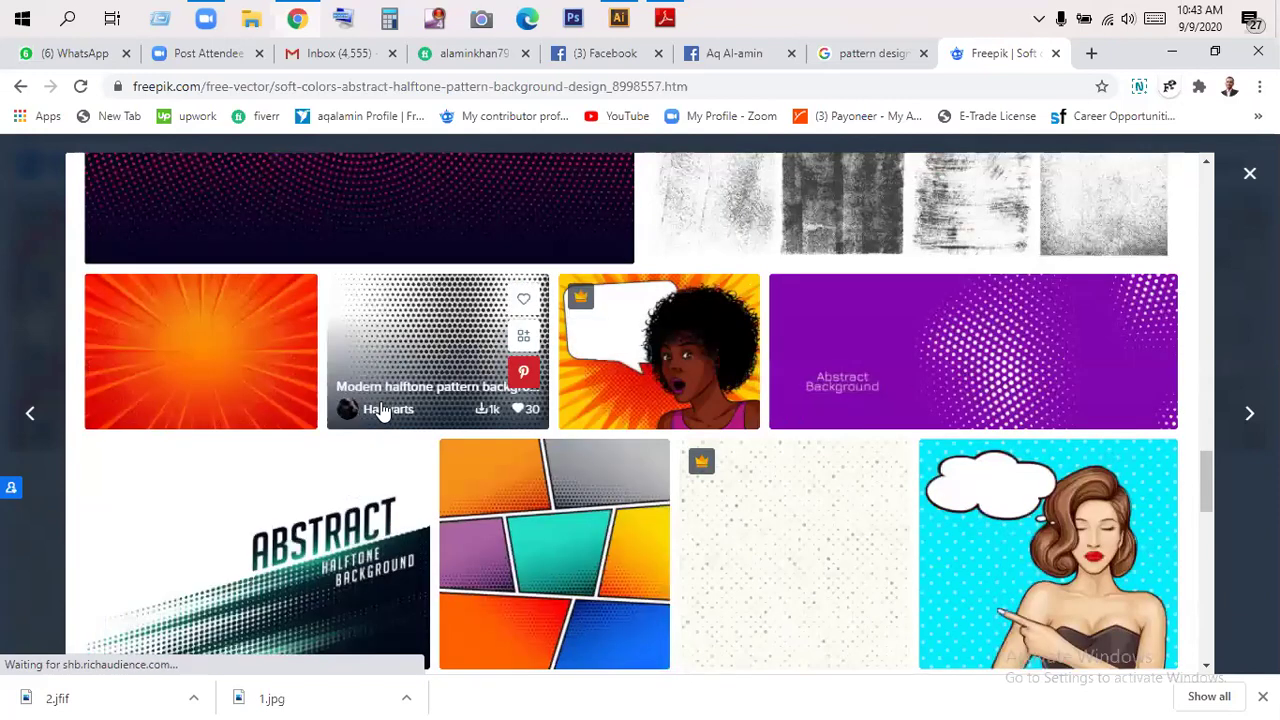
scroll(383, 411, "up", 3)
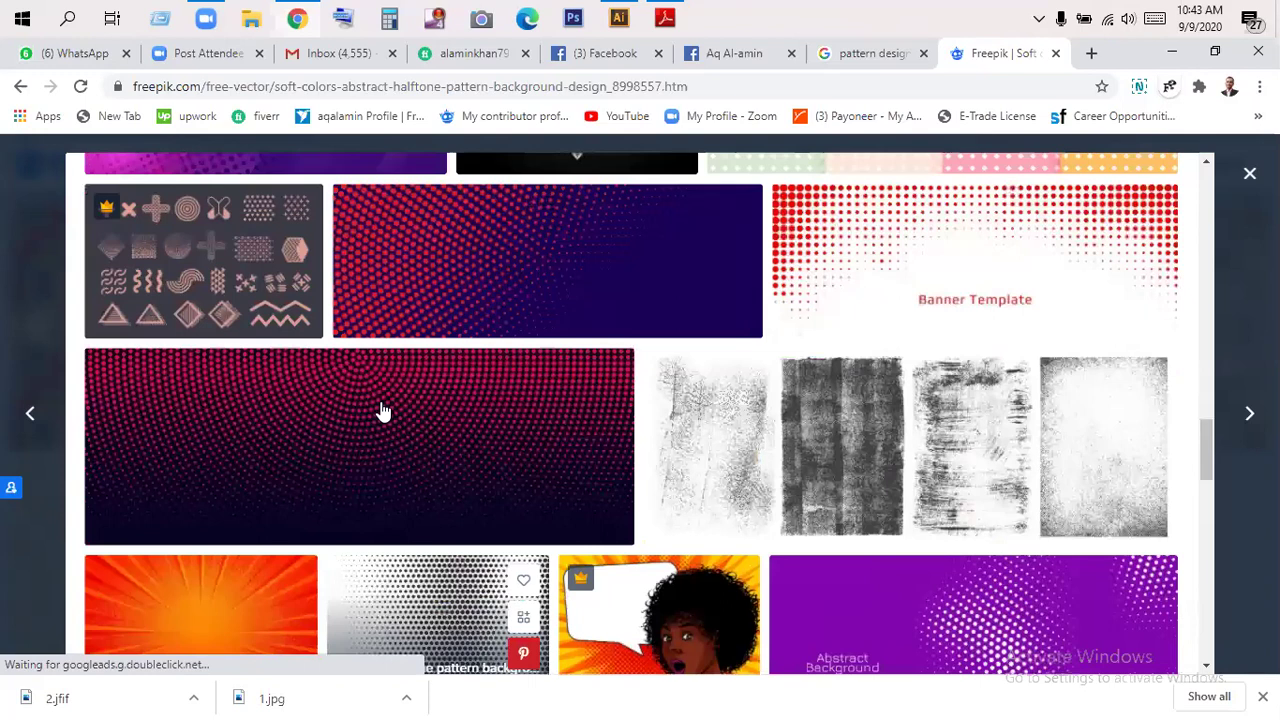
scroll(383, 411, "up", 4)
scroll(383, 411, "up", 7)
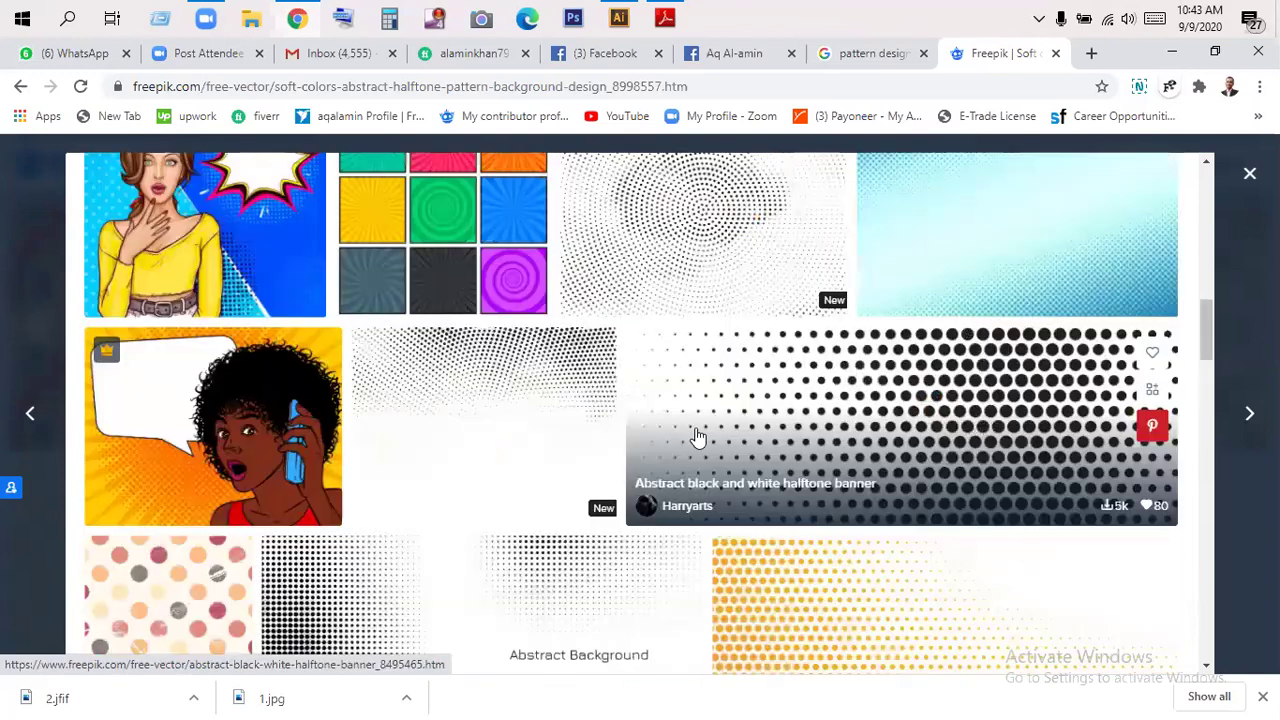
scroll(463, 458, "up", 2)
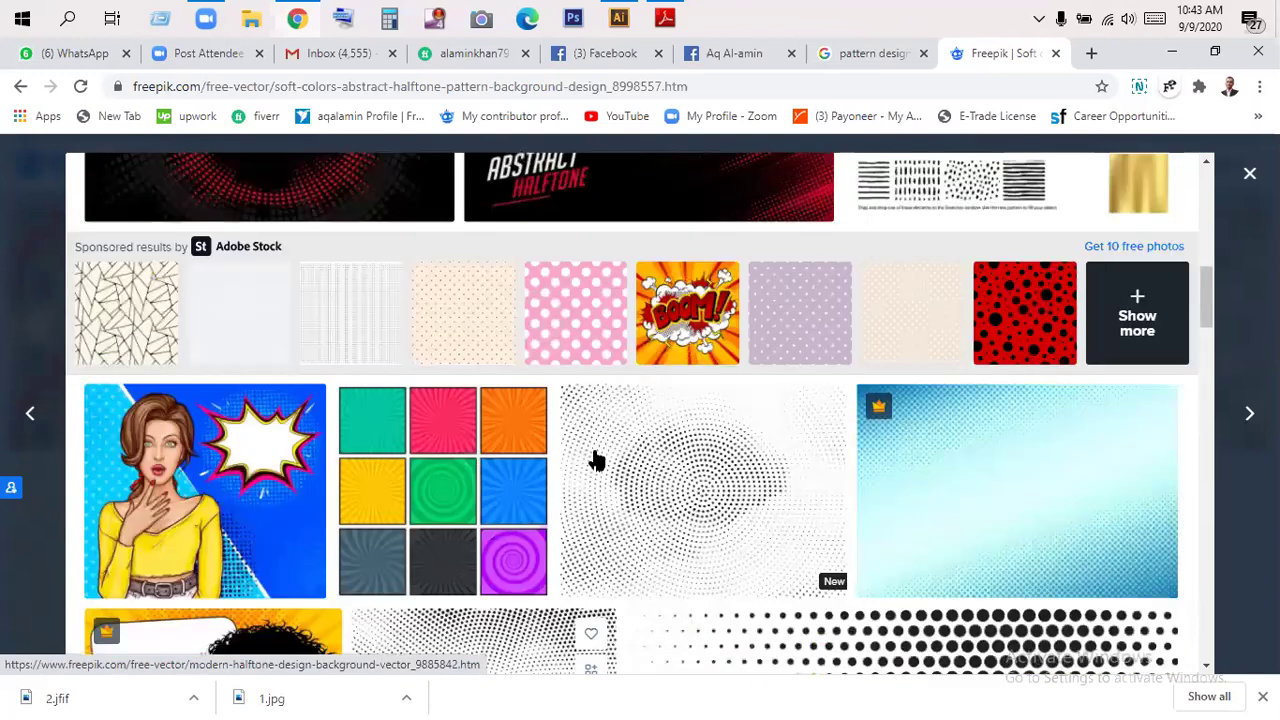
scroll(594, 458, "up", 8)
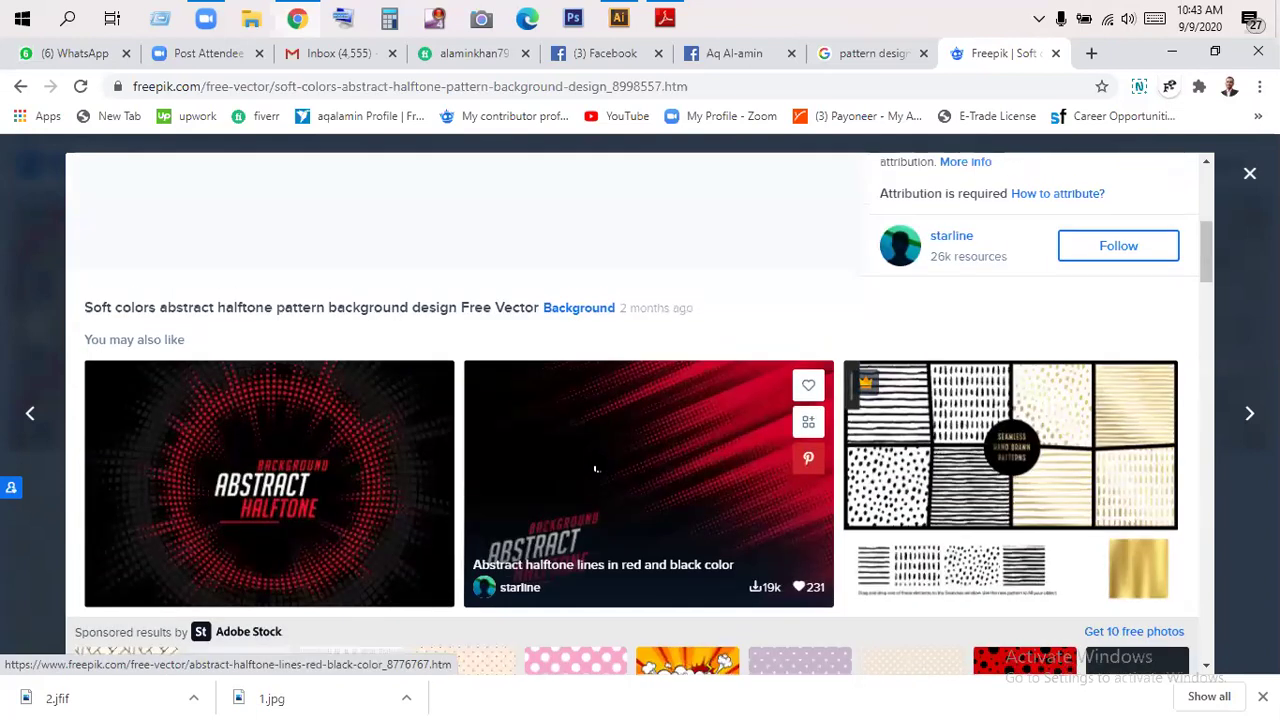
scroll(594, 458, "up", 1)
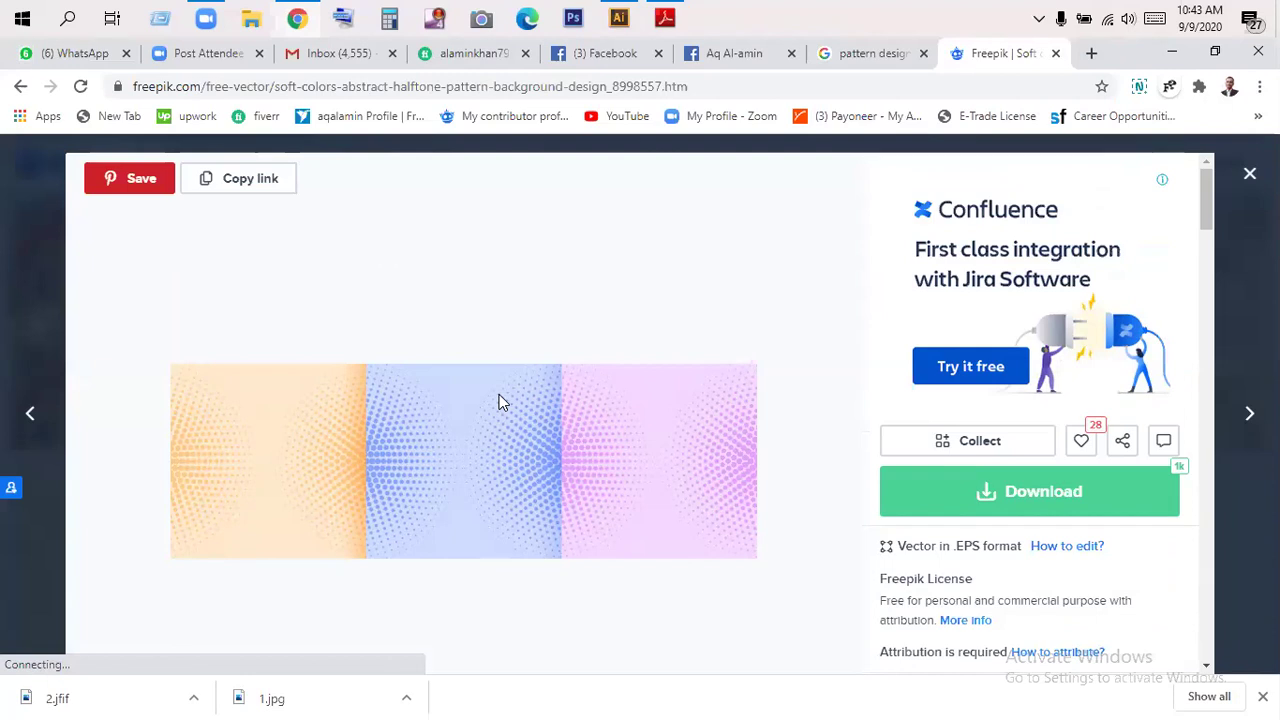
- Look over the related halftone vectors once more, and close the design preview to return to the search results
scroll(499, 394, "down", 5)
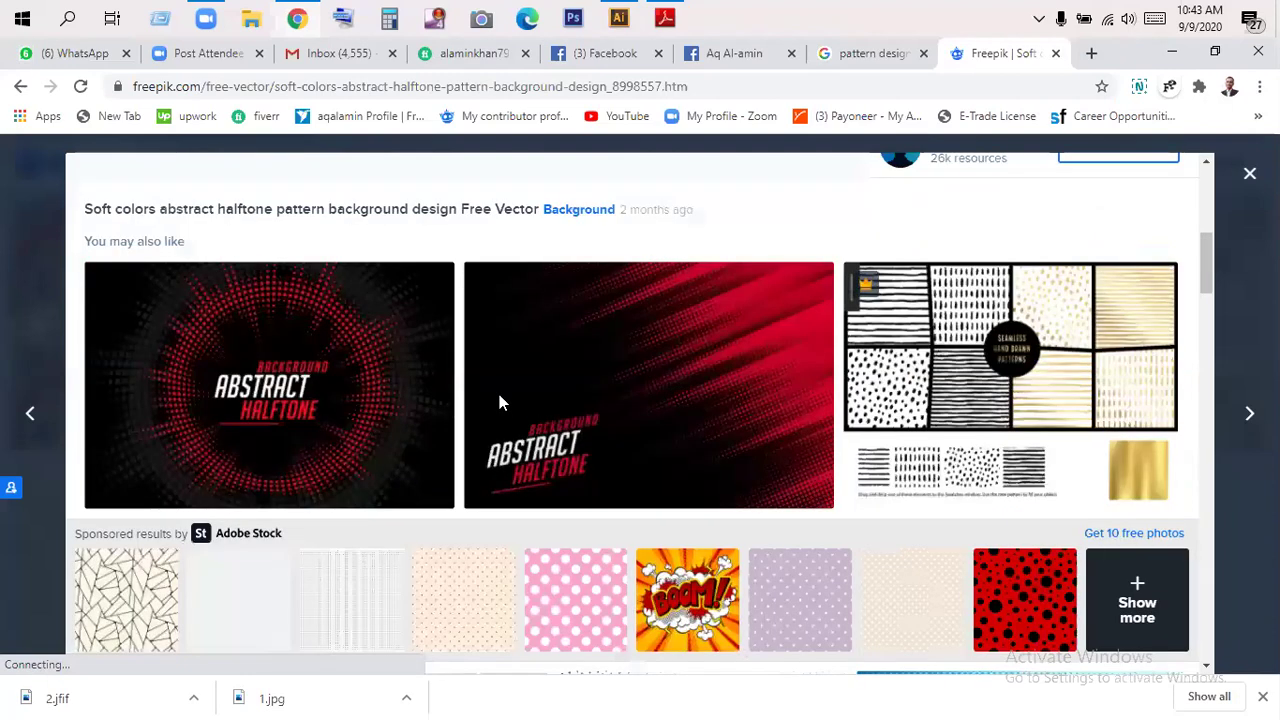
scroll(290, 520, "down", 1)
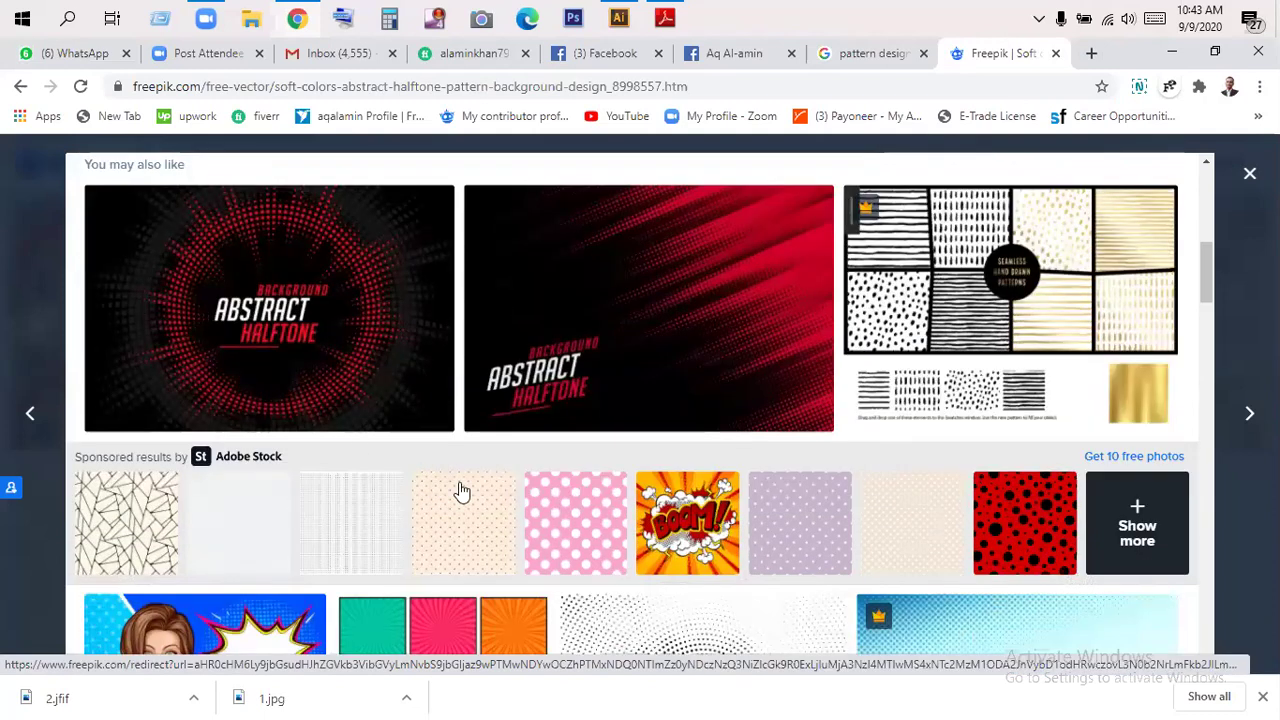
scroll(450, 420, "down", 5)
scroll(1032, 434, "down", 1)
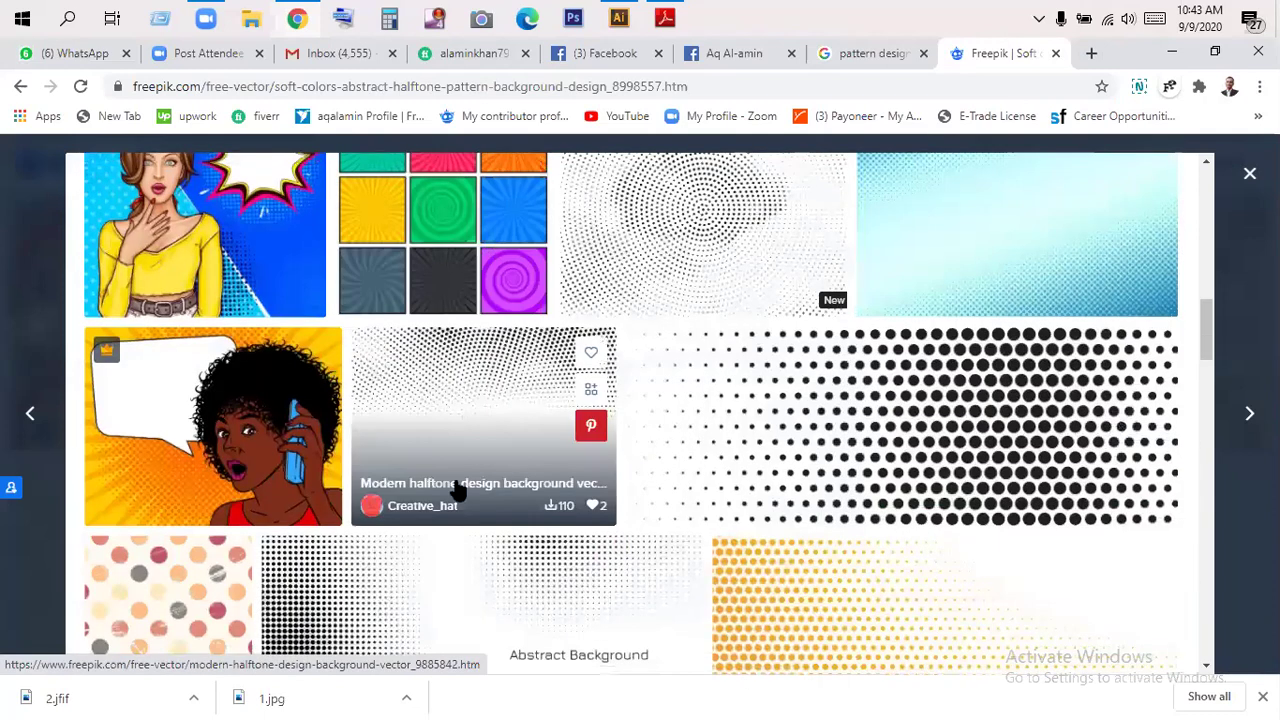
left_click(510, 457)
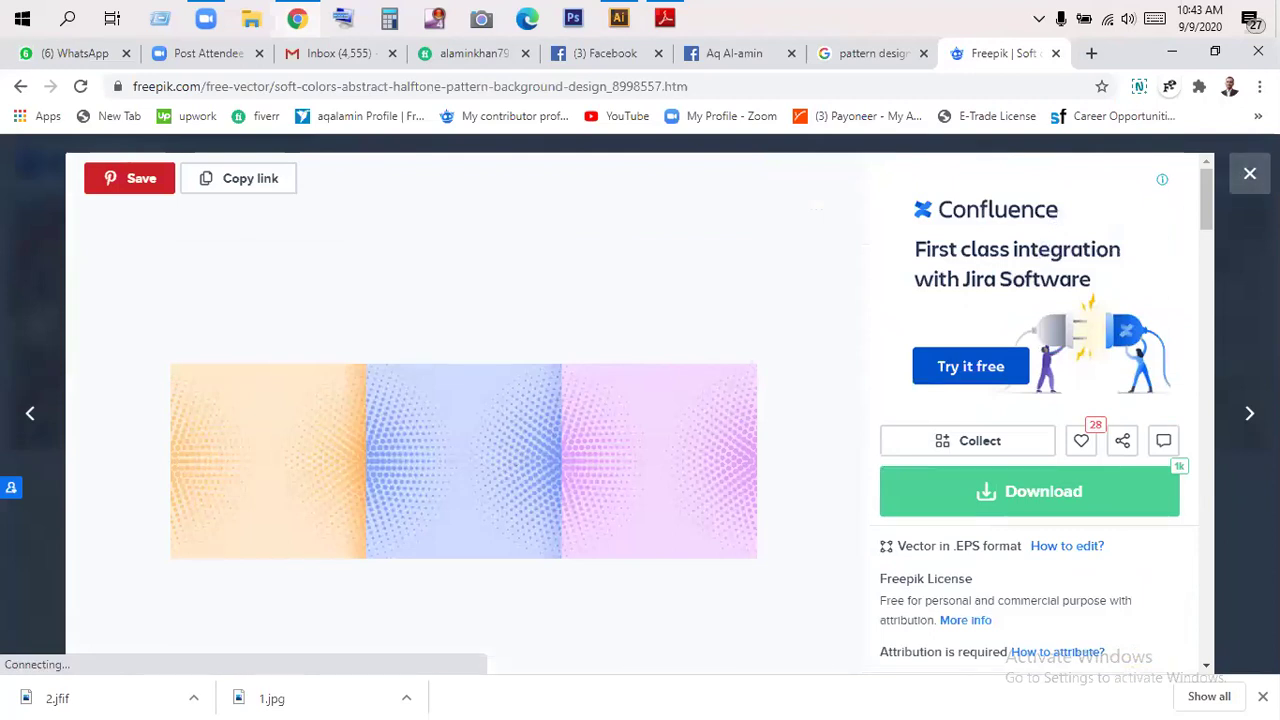
key("Escape")
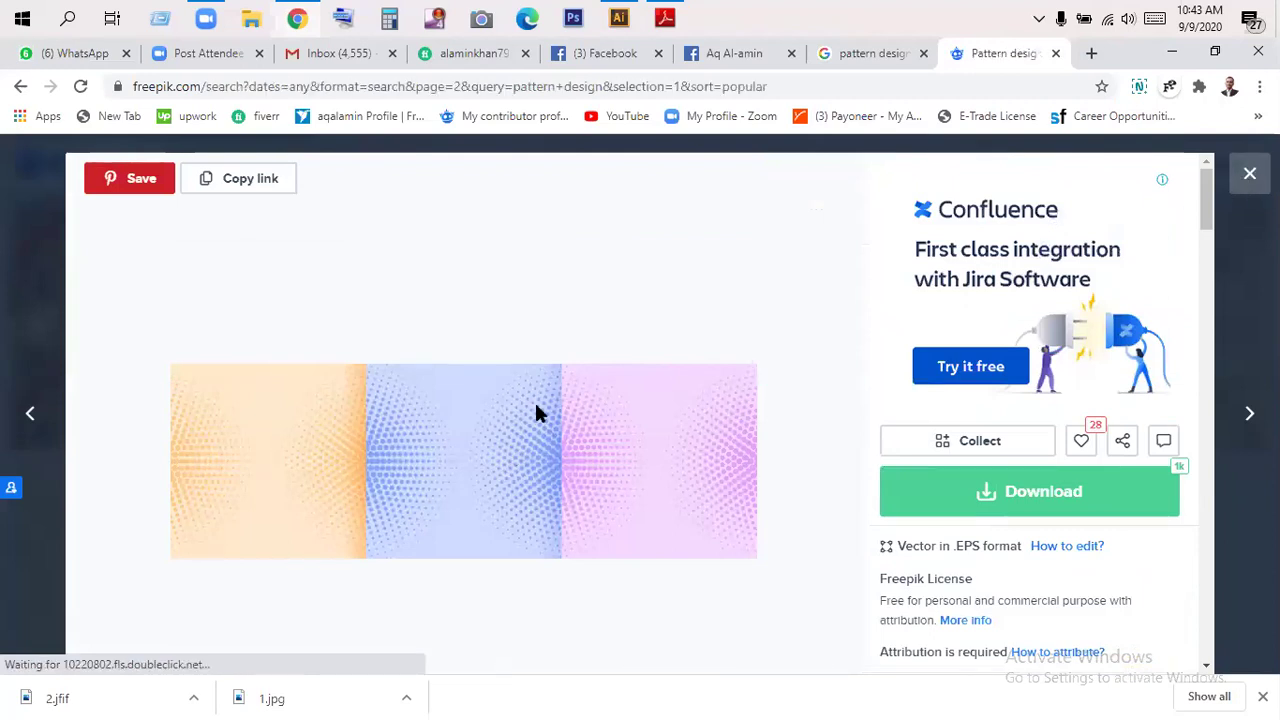
- Look through page 2 of the "pattern design" results for geometric, floral and mandala pattern examples
scroll(645, 445, "down", 10)
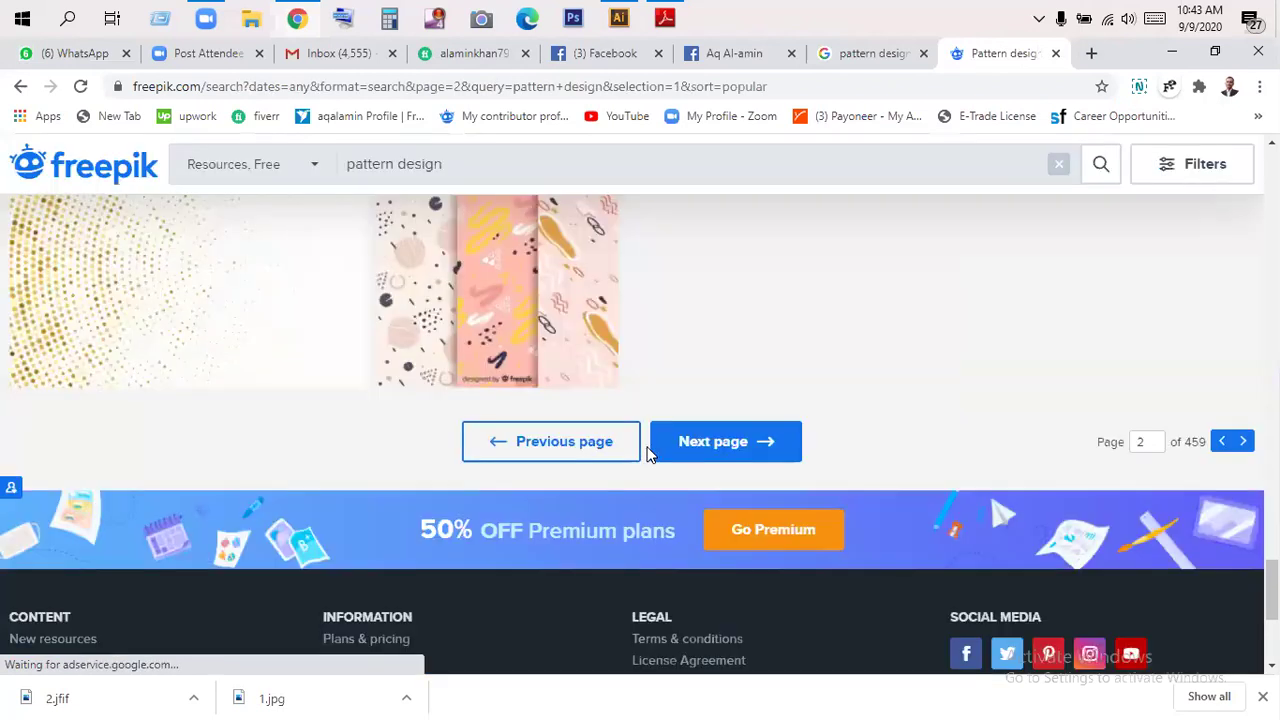
scroll(647, 377, "up", 5)
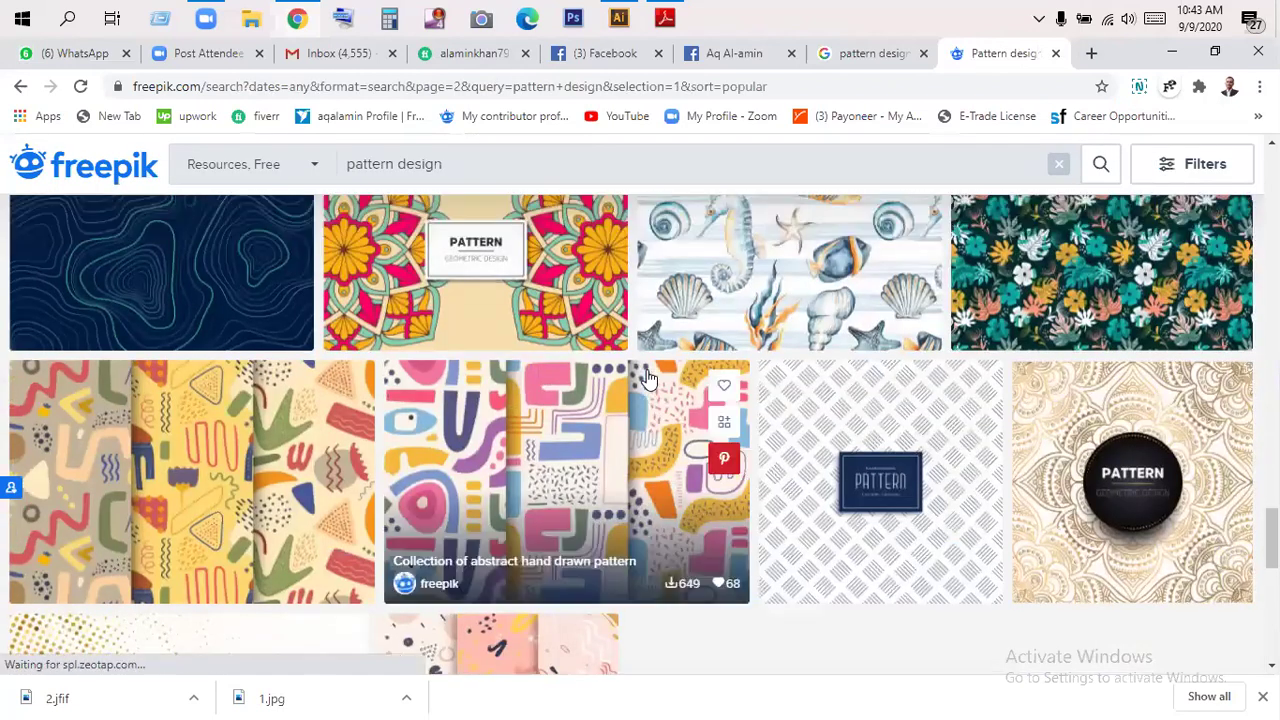
scroll(647, 377, "up", 3)
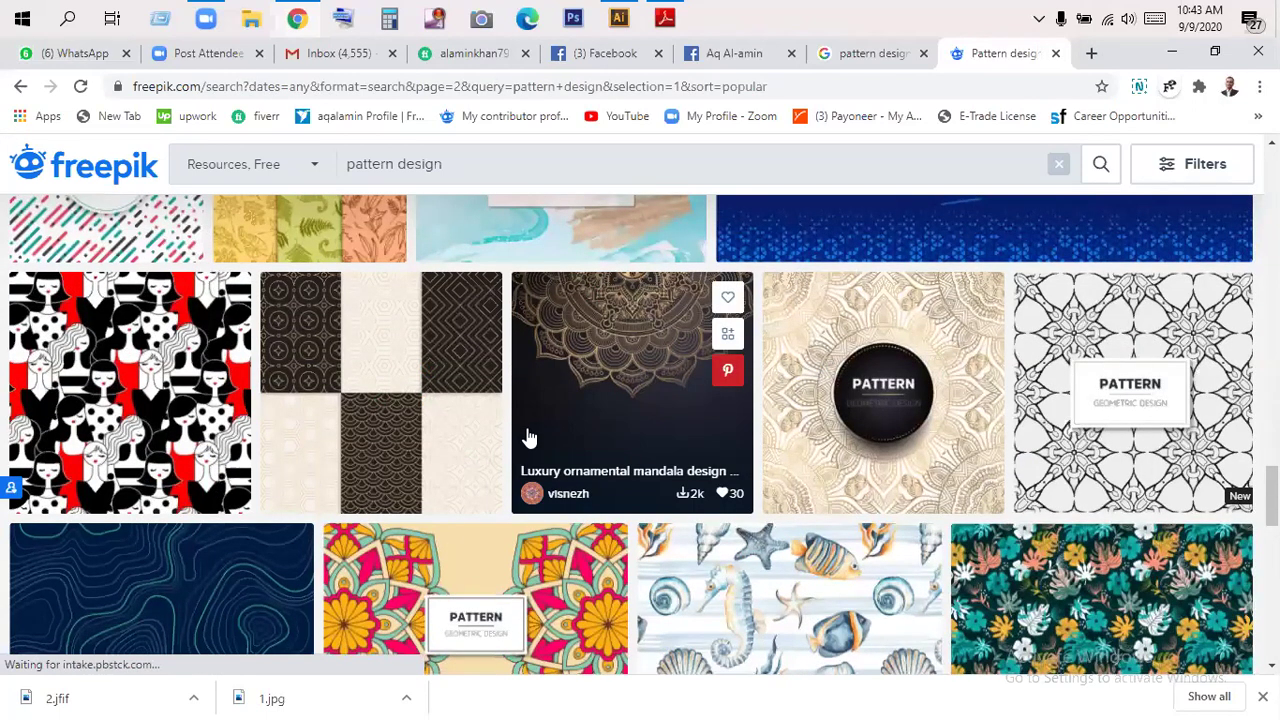
scroll(530, 438, "up", 4)
scroll(530, 438, "down", 4)
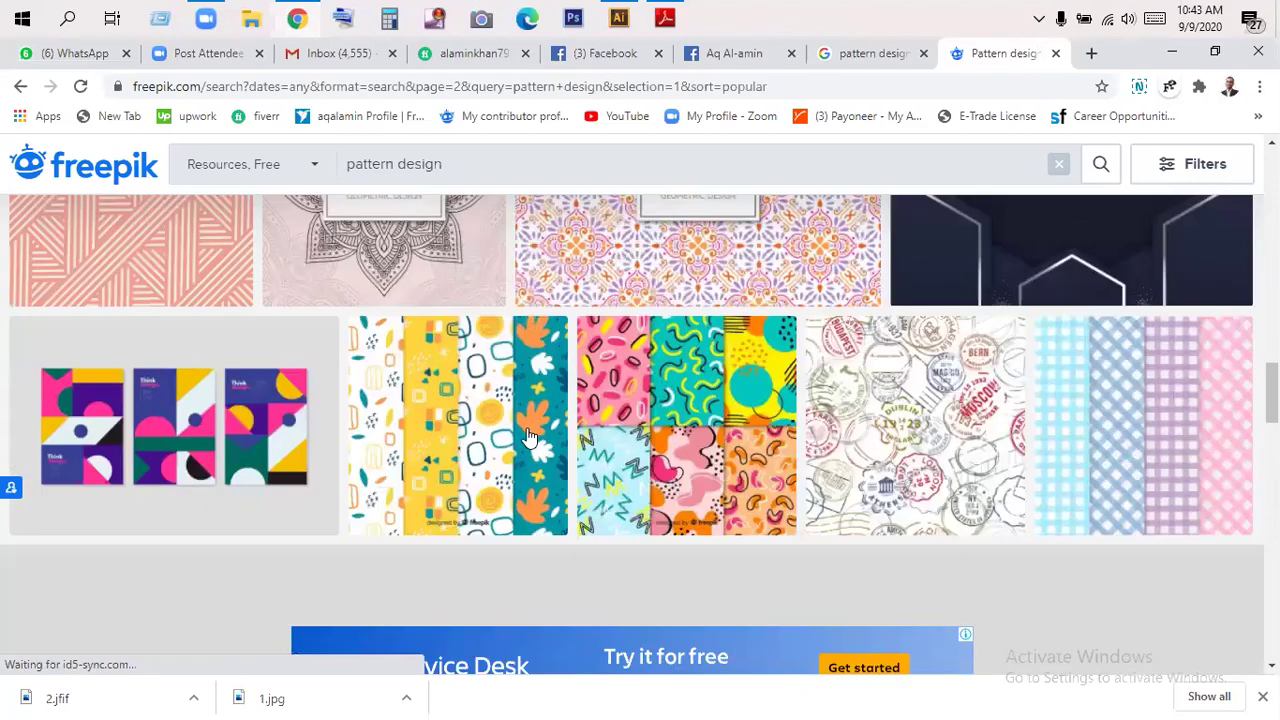
scroll(530, 438, "up", 5)
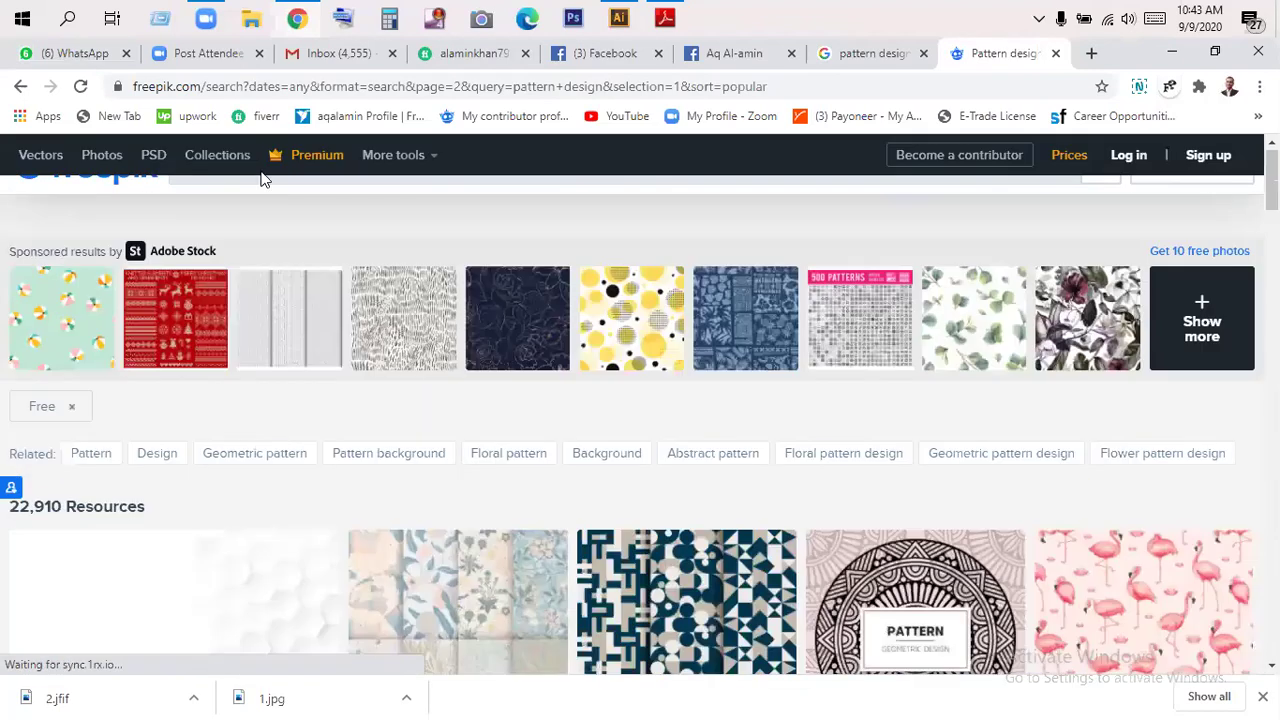
- Search the free resources for "manda design" and examine the mandala artwork among the sponsored Adobe Stock images
left_click(348, 204)
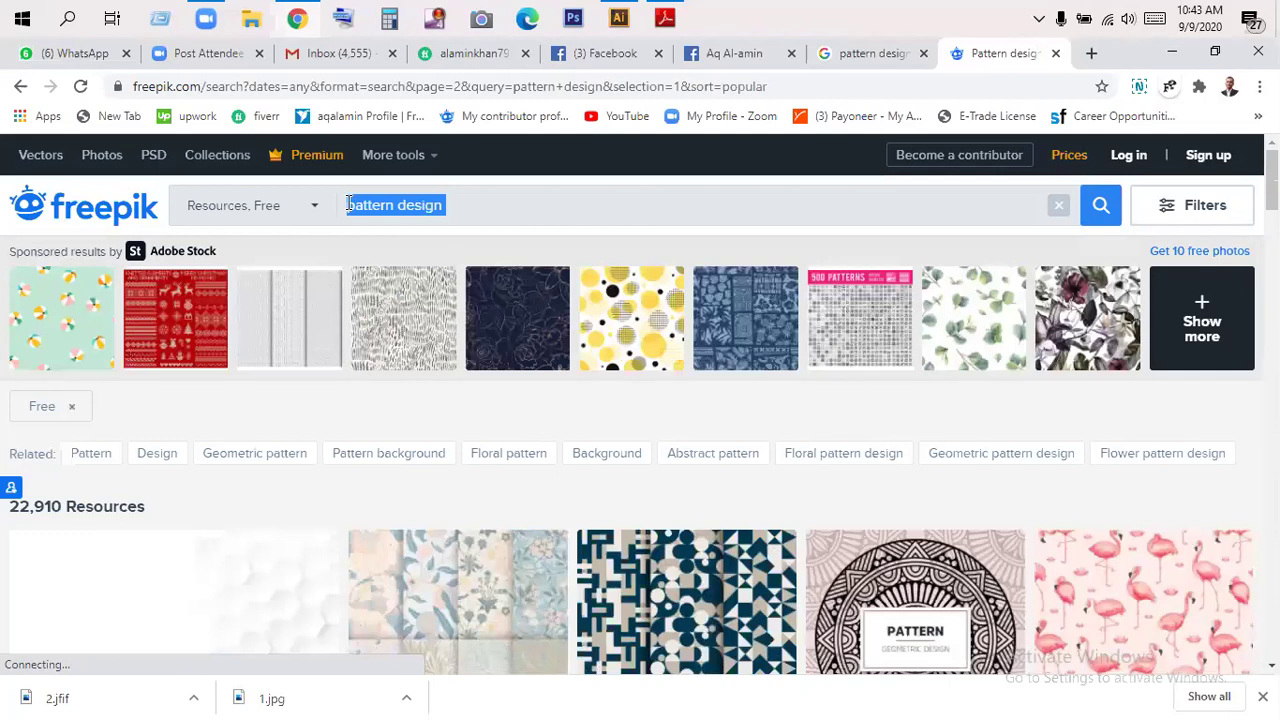
type("manda de")
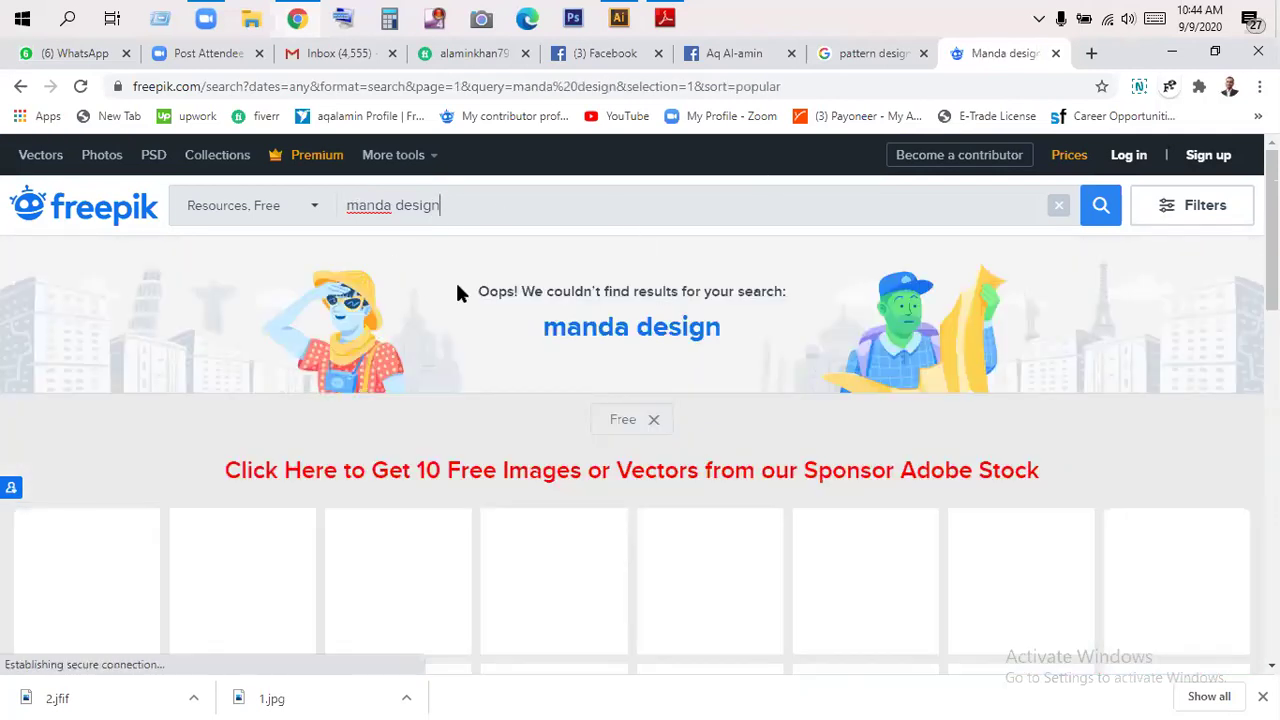
scroll(457, 290, "down", 2)
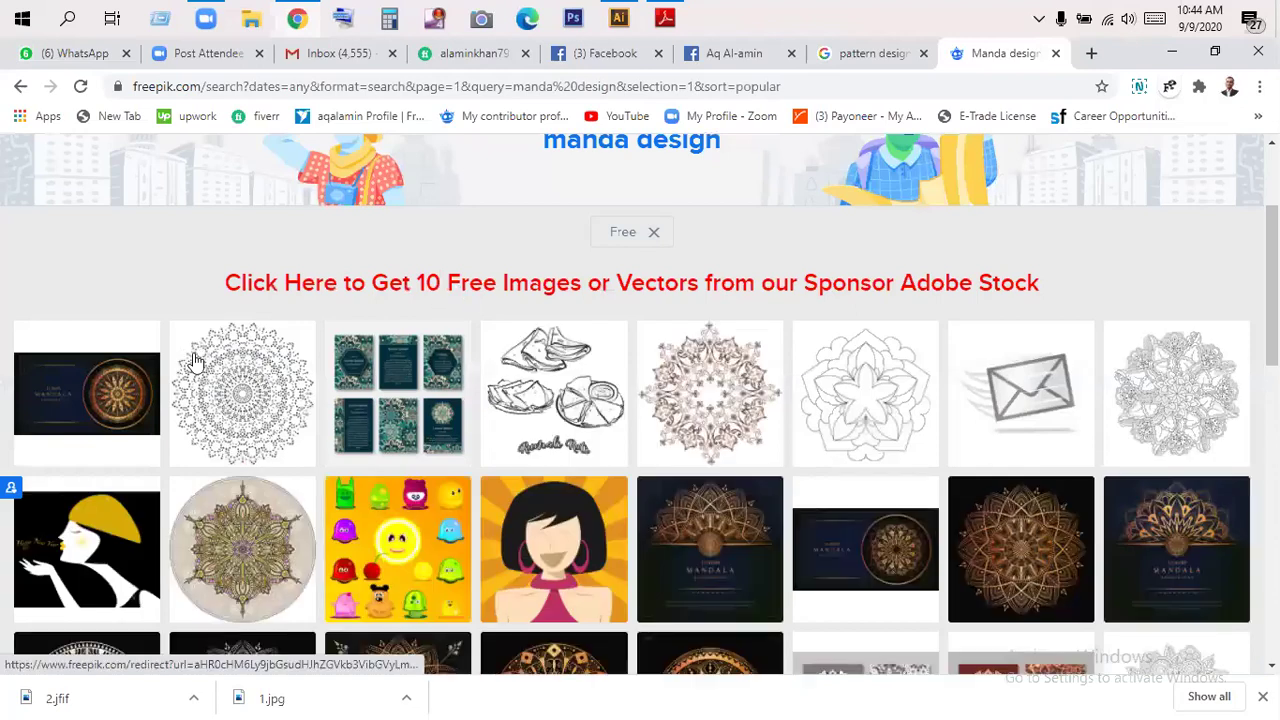
scroll(604, 380, "down", 1)
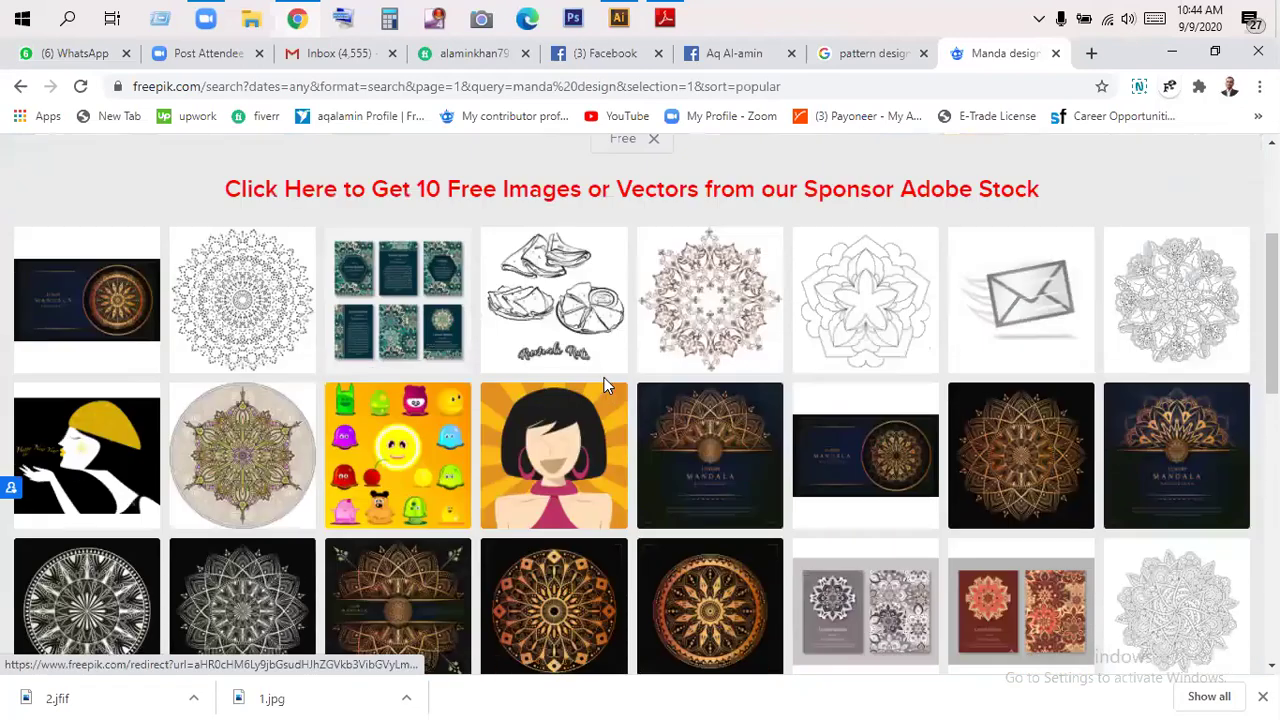
scroll(604, 380, "down", 3)
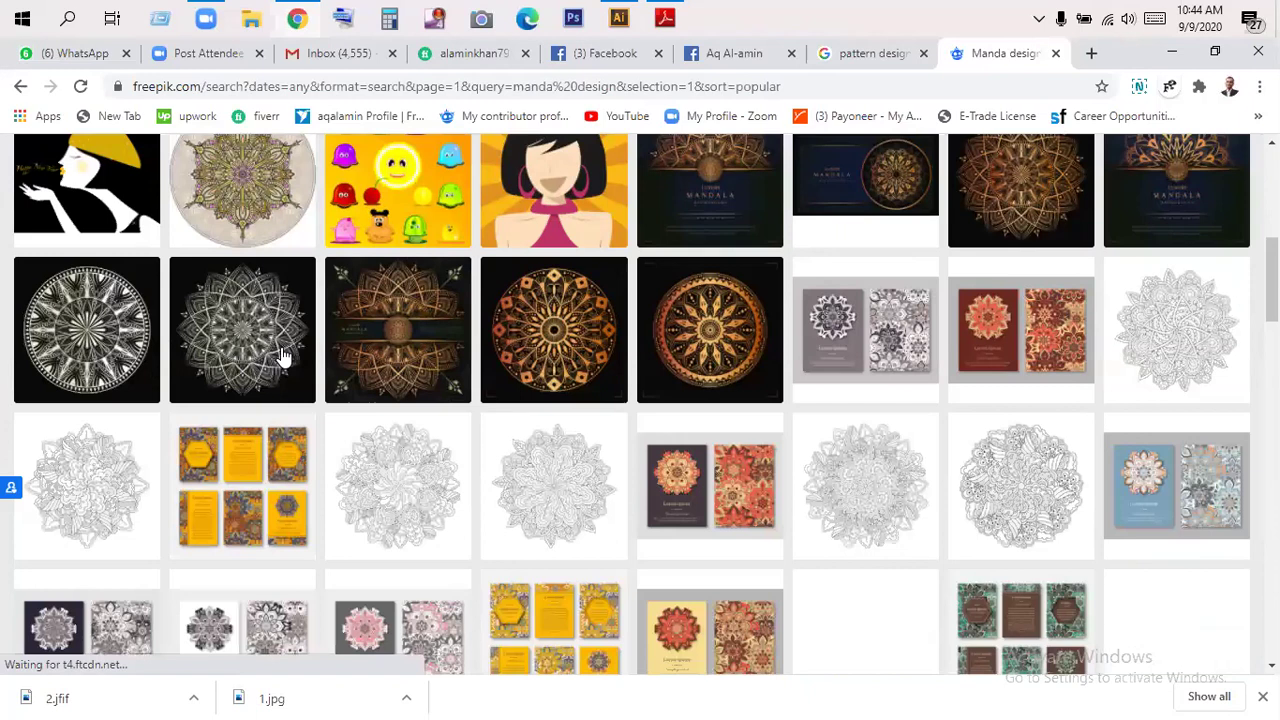
scroll(285, 357, "up", 4)
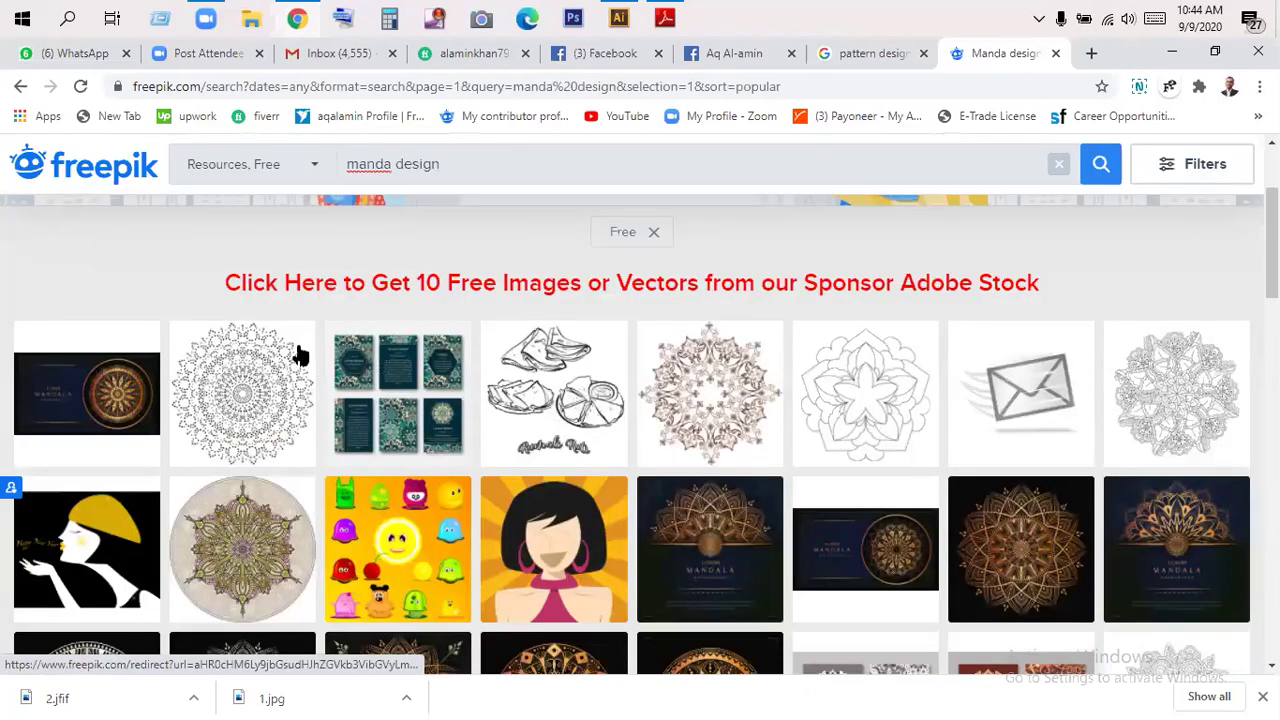
scroll(297, 350, "down", 3)
scroll(255, 362, "up", 3)
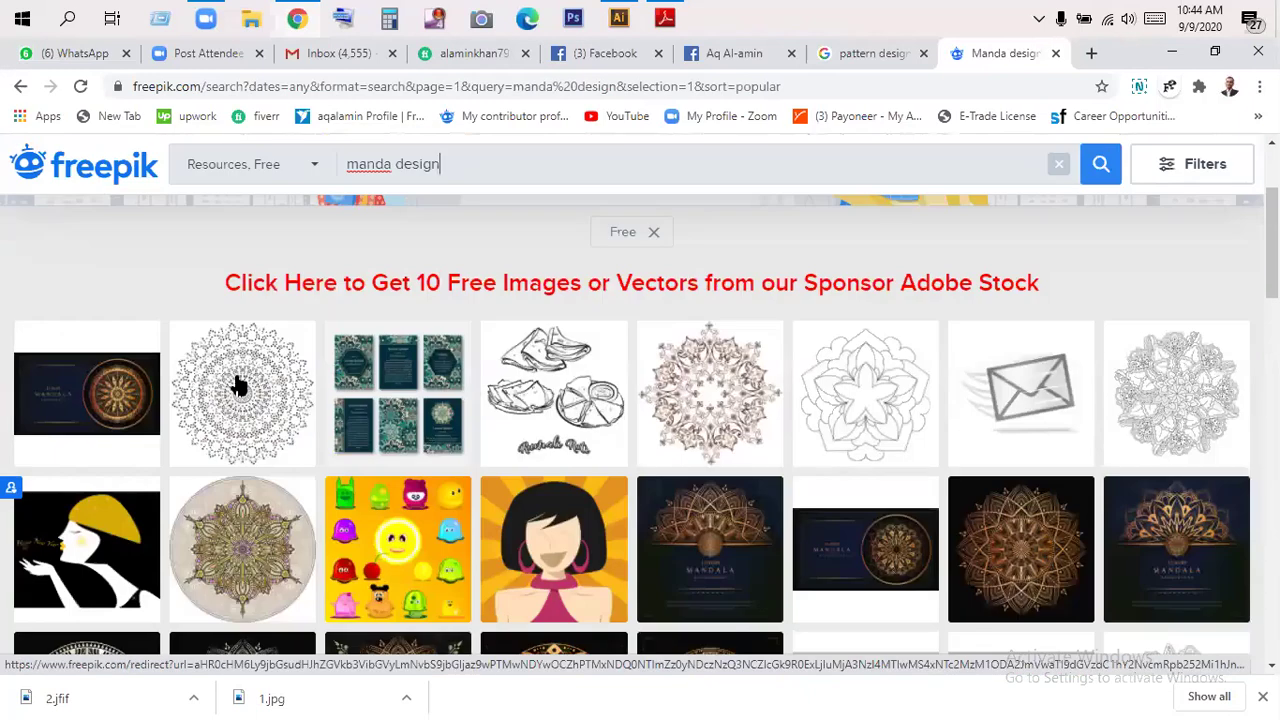
- Open the black-and-white dotted circle mandala on Adobe Stock, and look through the Freepik "manda design" results while it loads
left_click(238, 385)
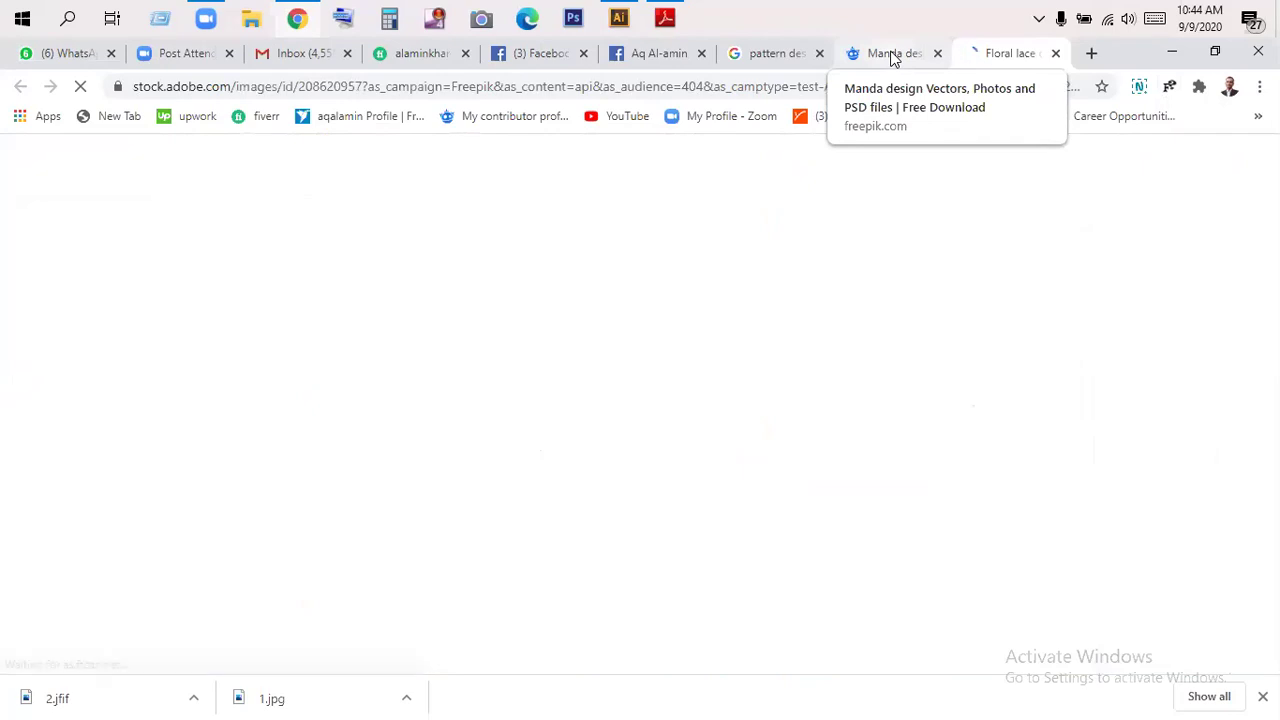
scroll(742, 520, "down", 2)
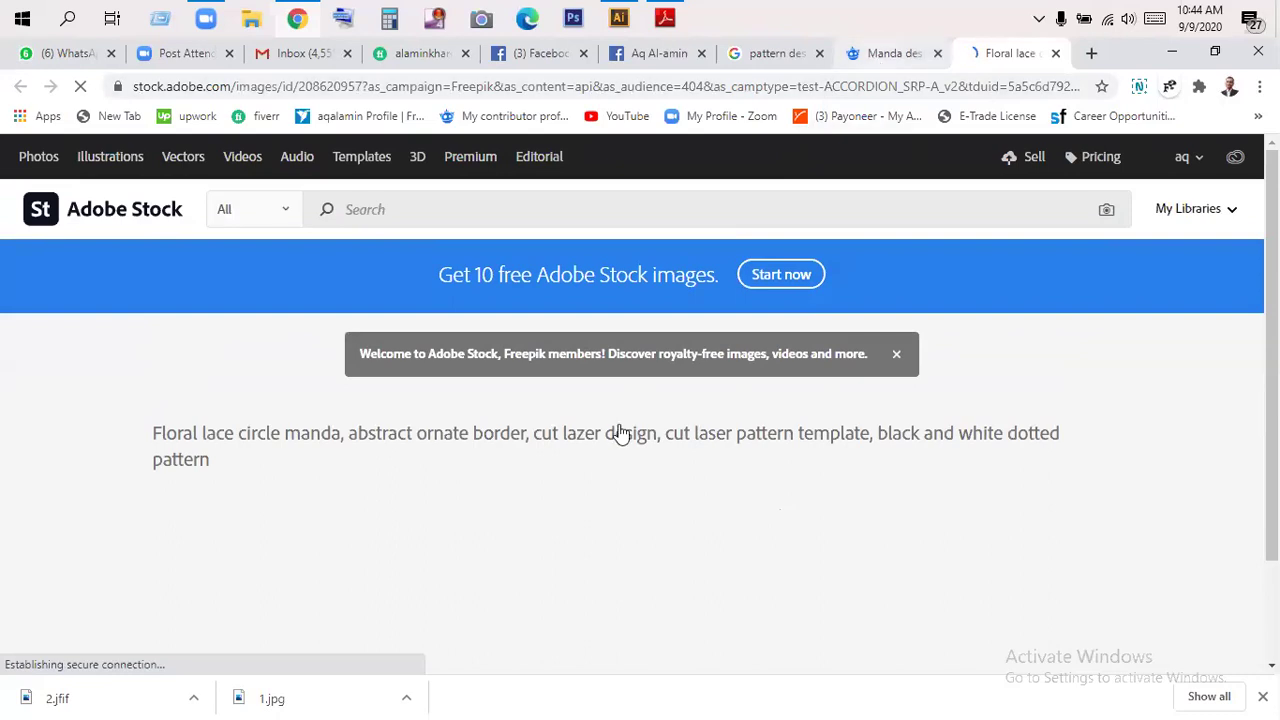
key("ctrl+shift+Tab")
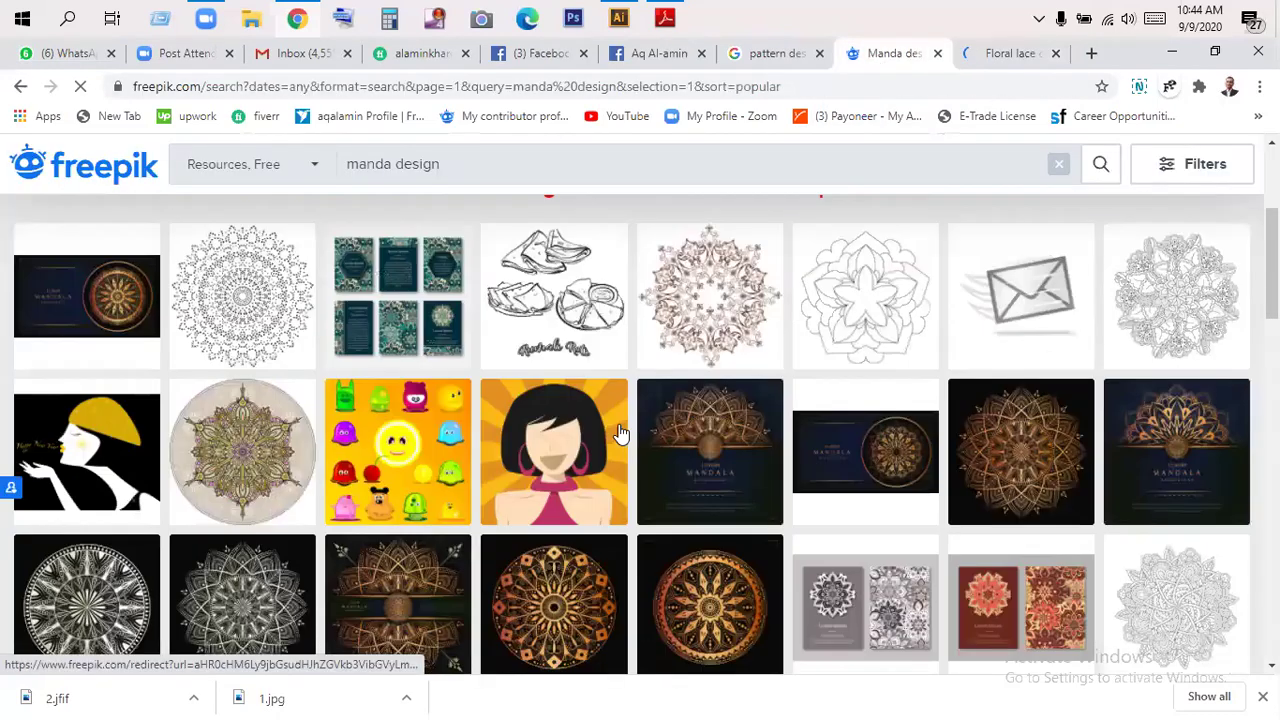
scroll(620, 432, "down", 15)
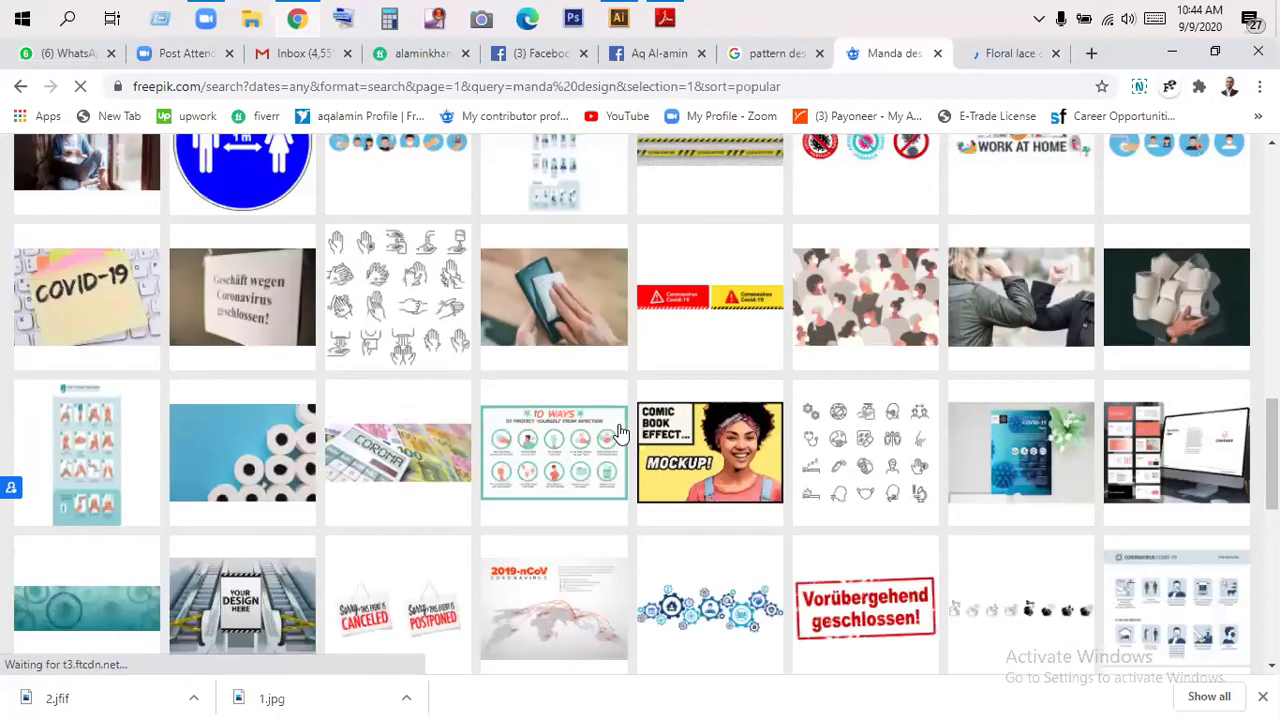
scroll(620, 432, "down", 3)
scroll(620, 432, "up", 6)
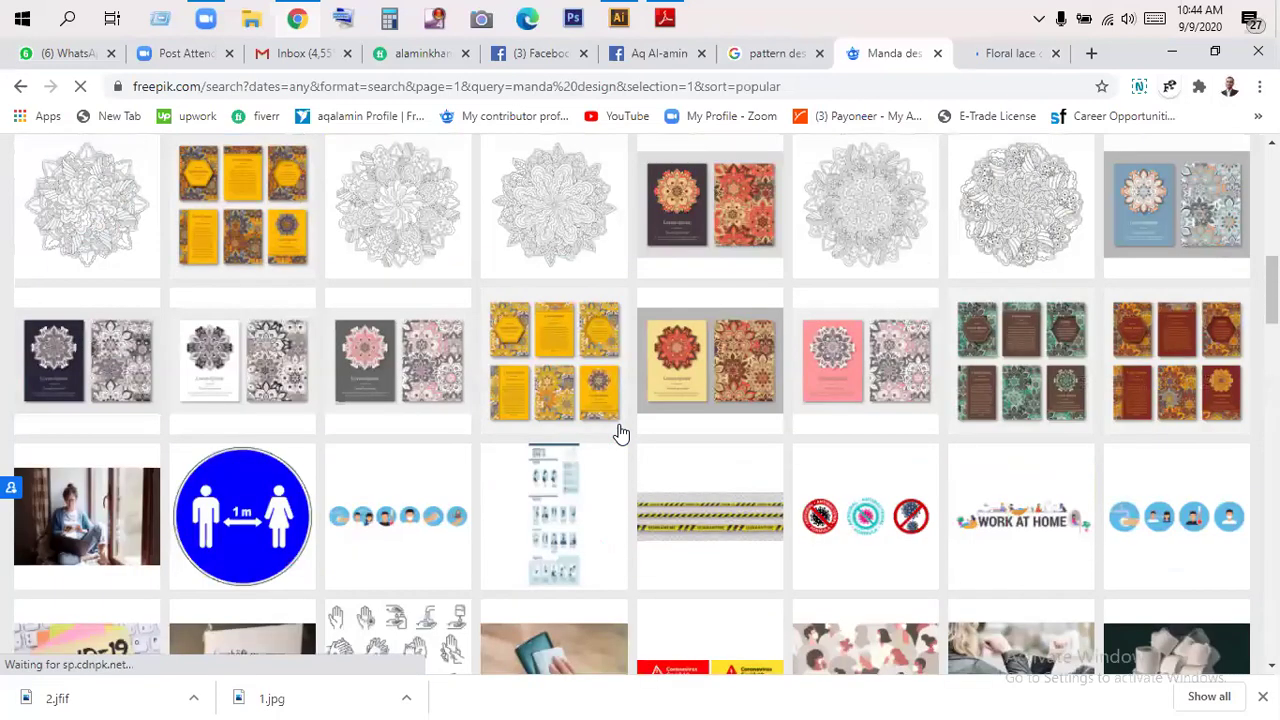
scroll(620, 432, "up", 10)
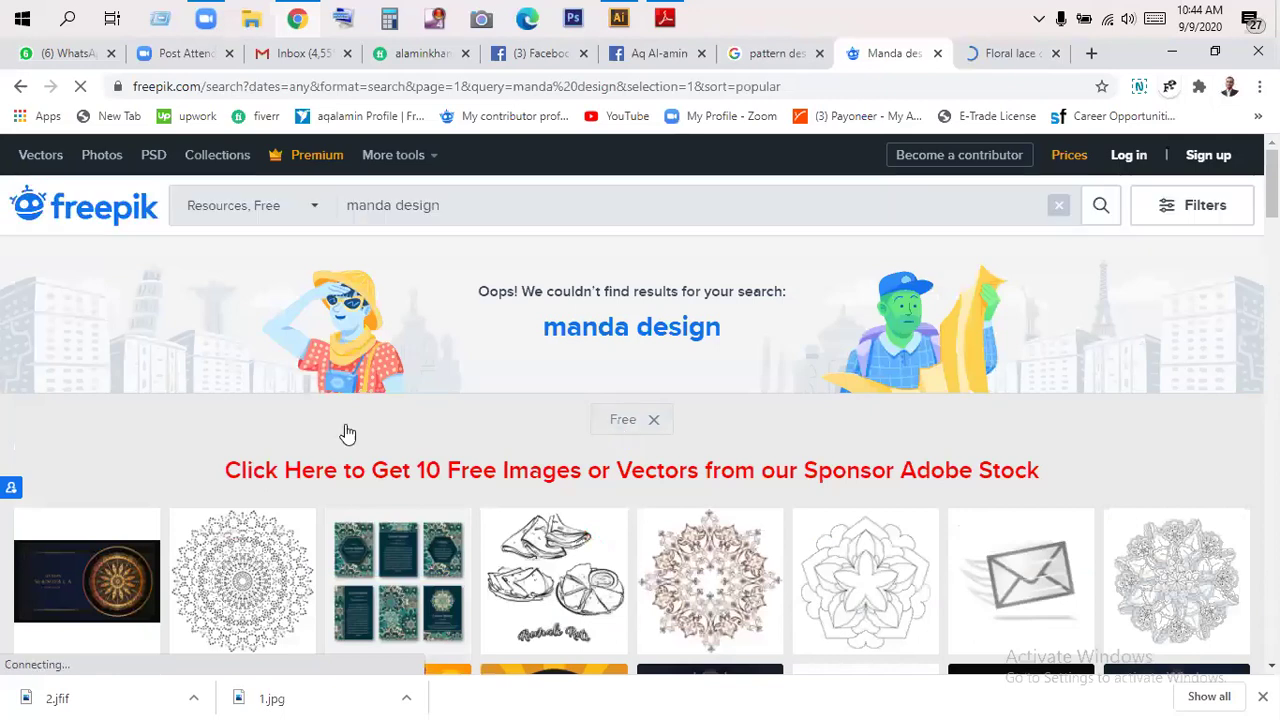
scroll(350, 480, "down", 3)
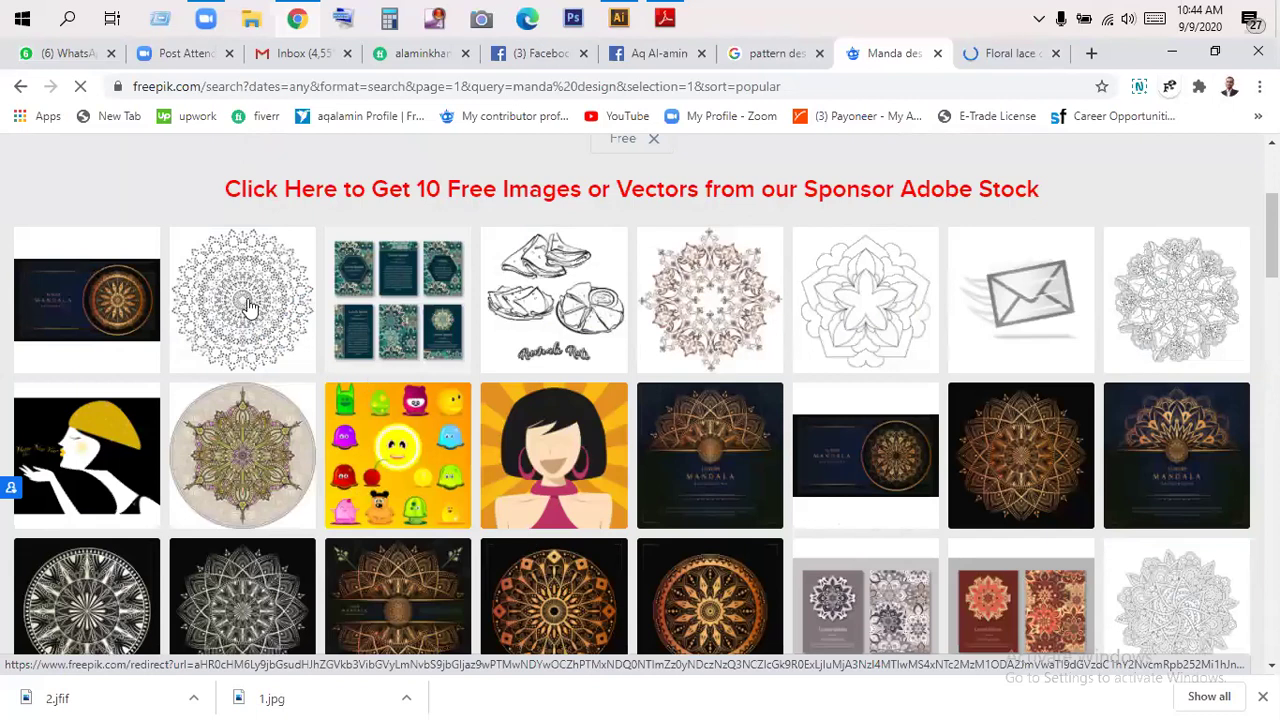
- Examine the dotted floral lace mandala preview on Adobe Stock, and close its page
key("ctrl+Tab")
scroll(536, 440, "down", 3)
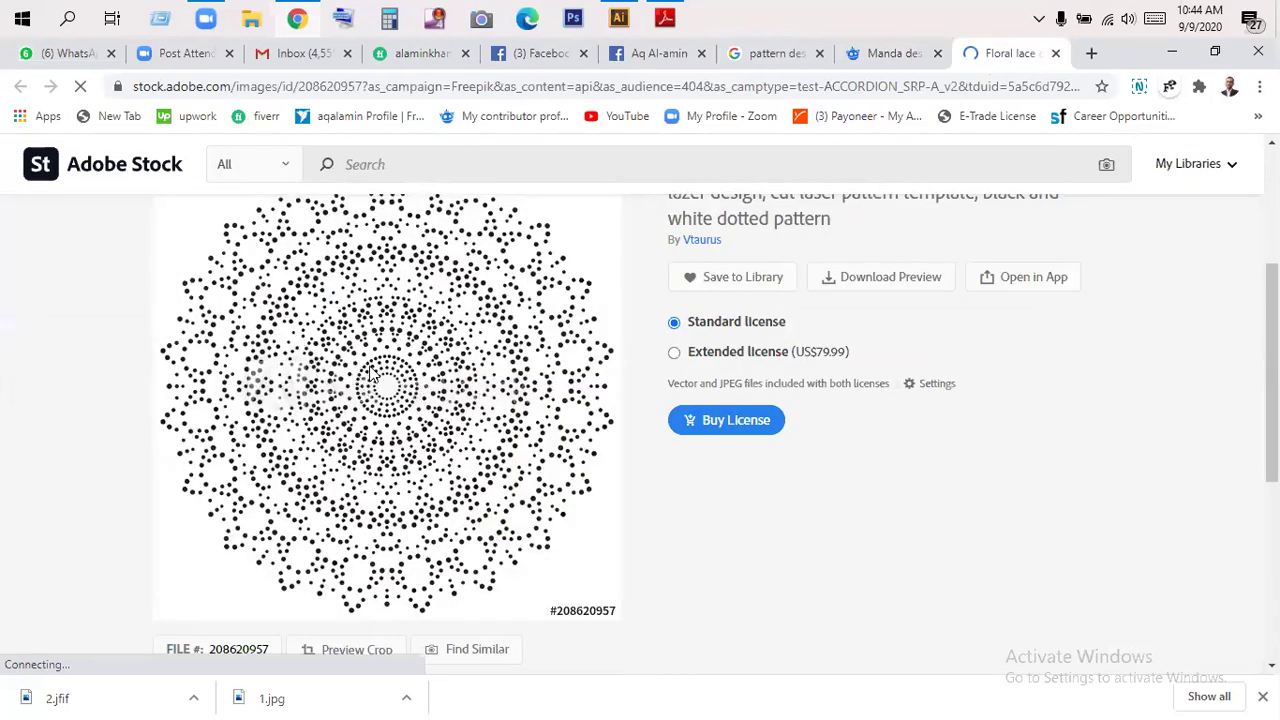
scroll(370, 373, "down", 4)
scroll(369, 374, "down", 1)
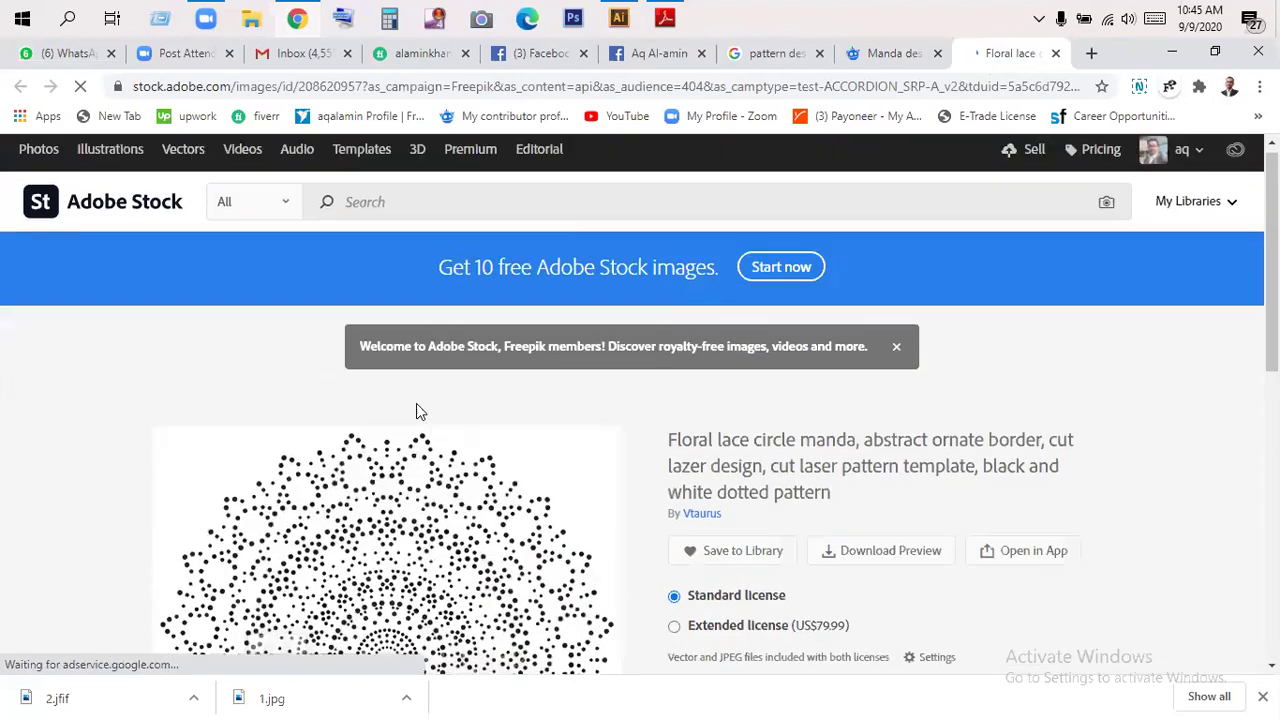
scroll(418, 410, "down", 5)
scroll(331, 440, "up", 2)
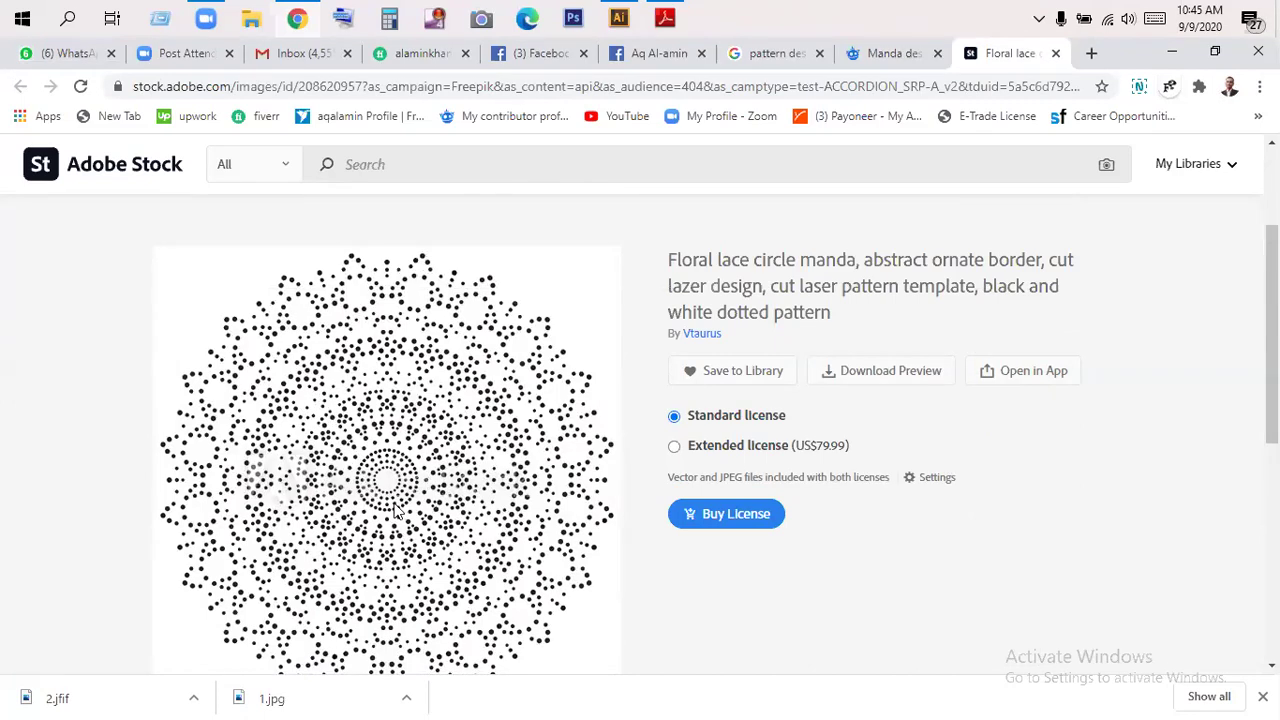
left_click(1055, 53)
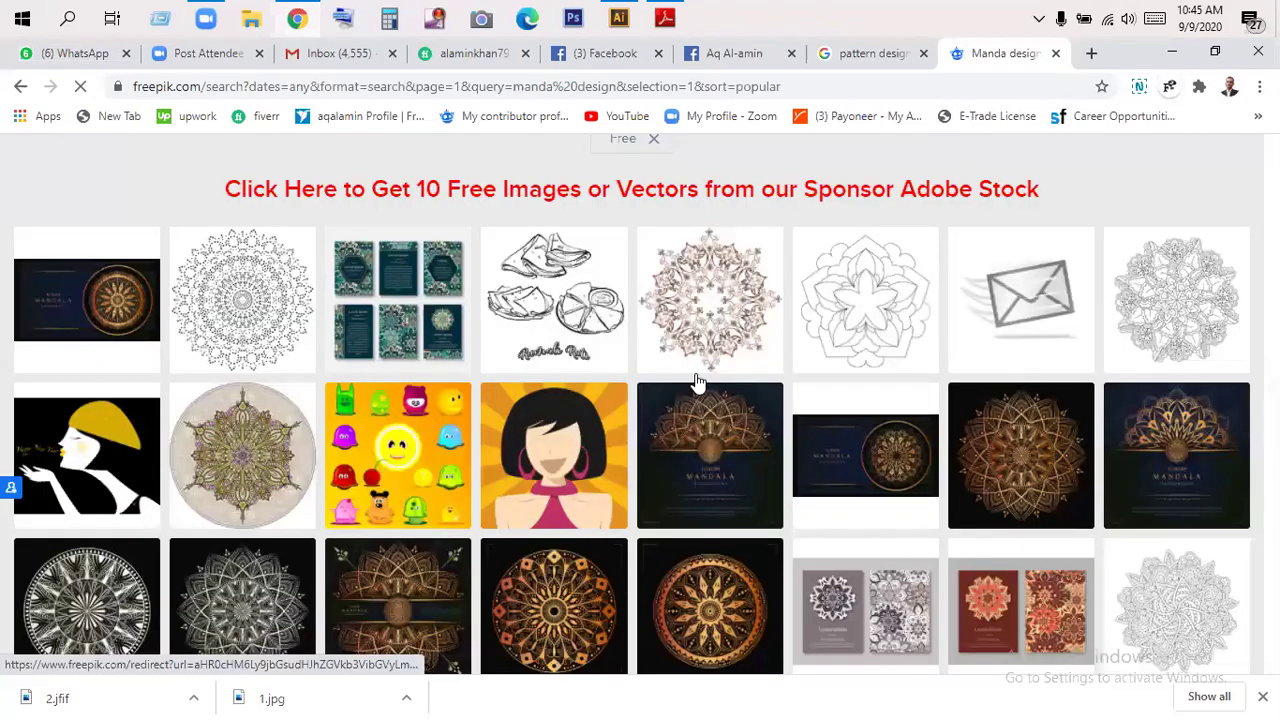
- Look over the mandala line art and patterned card designs in the Freepik results, and close the results page
scroll(697, 383, "down", 3)
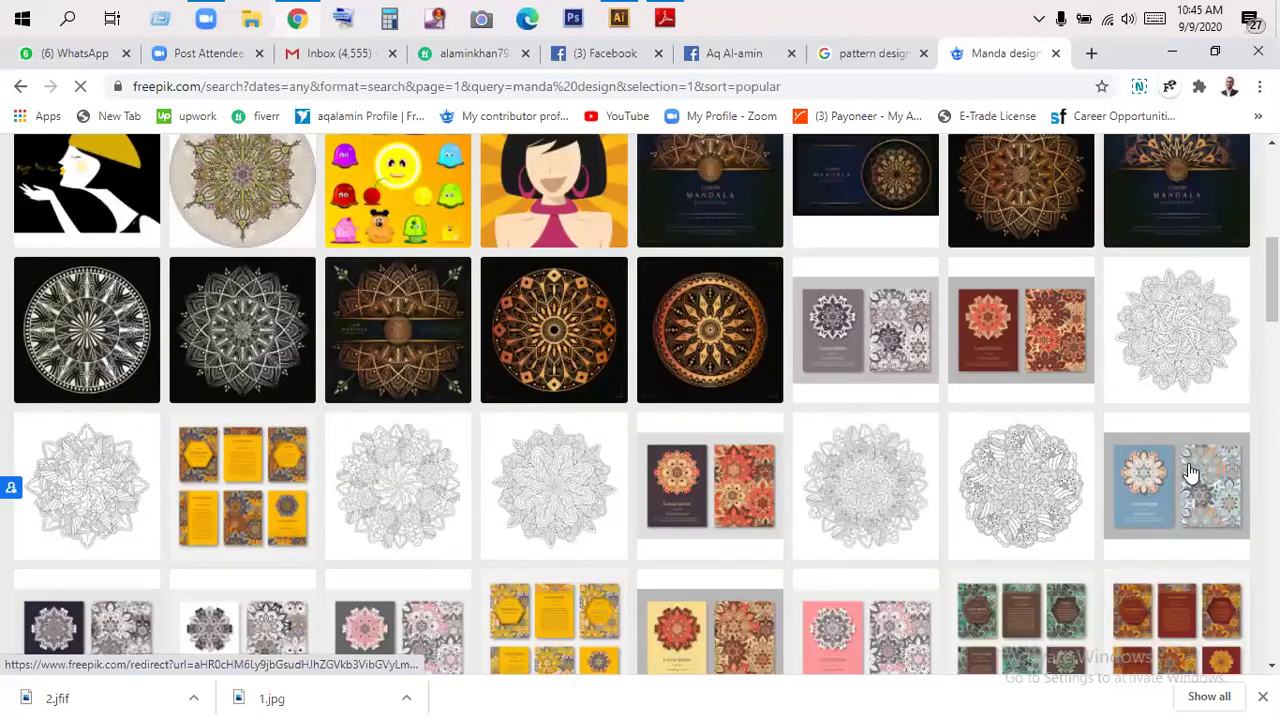
scroll(633, 508, "down", 6)
scroll(786, 323, "up", 3)
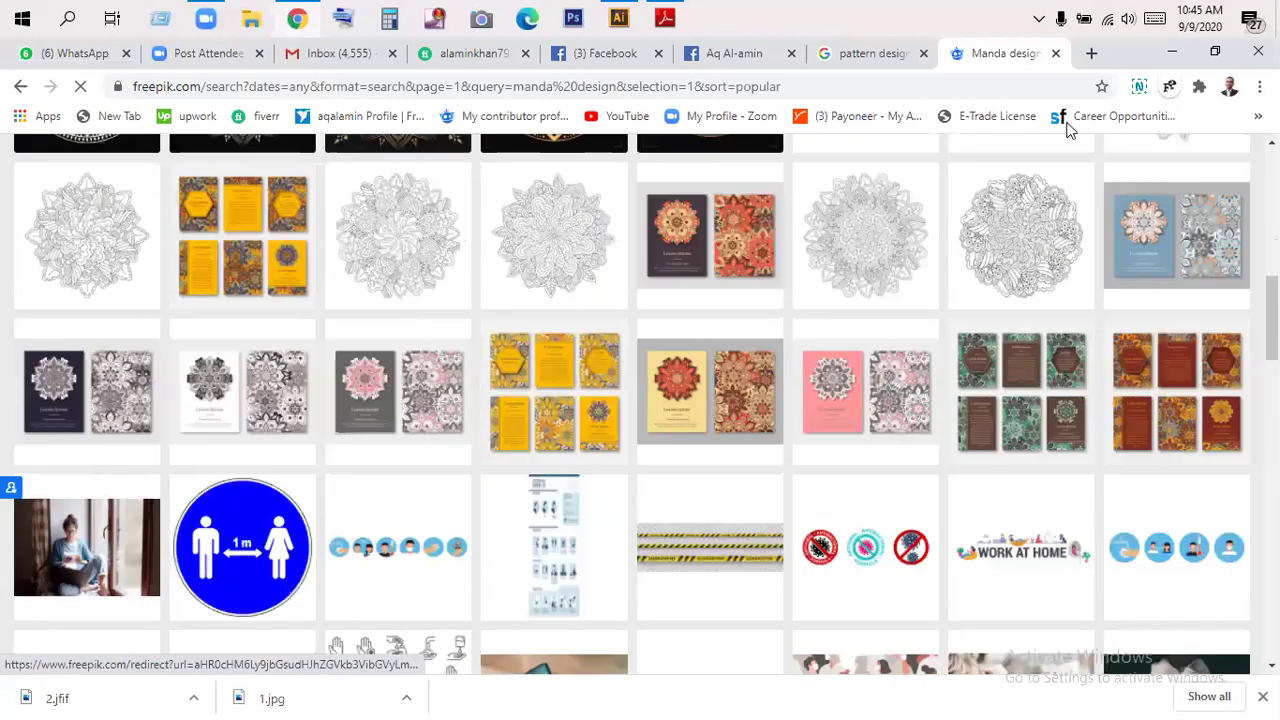
scroll(990, 140, "up", 2)
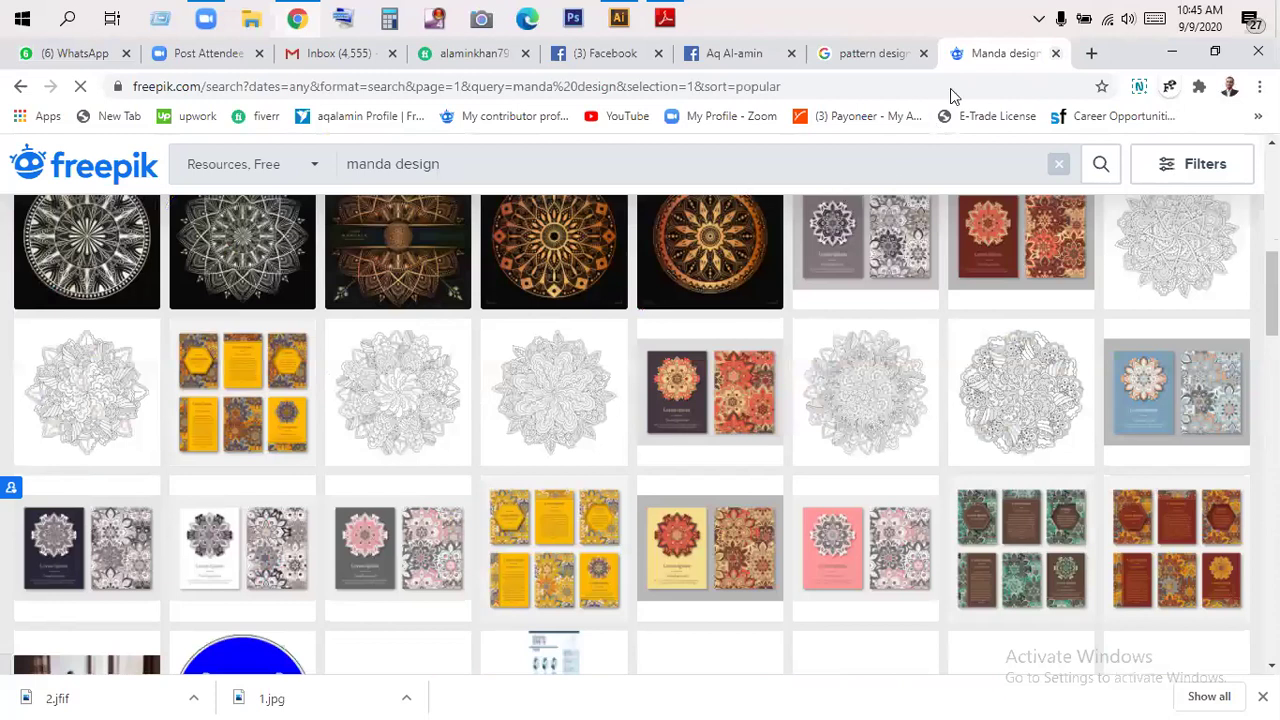
left_click(1055, 54)
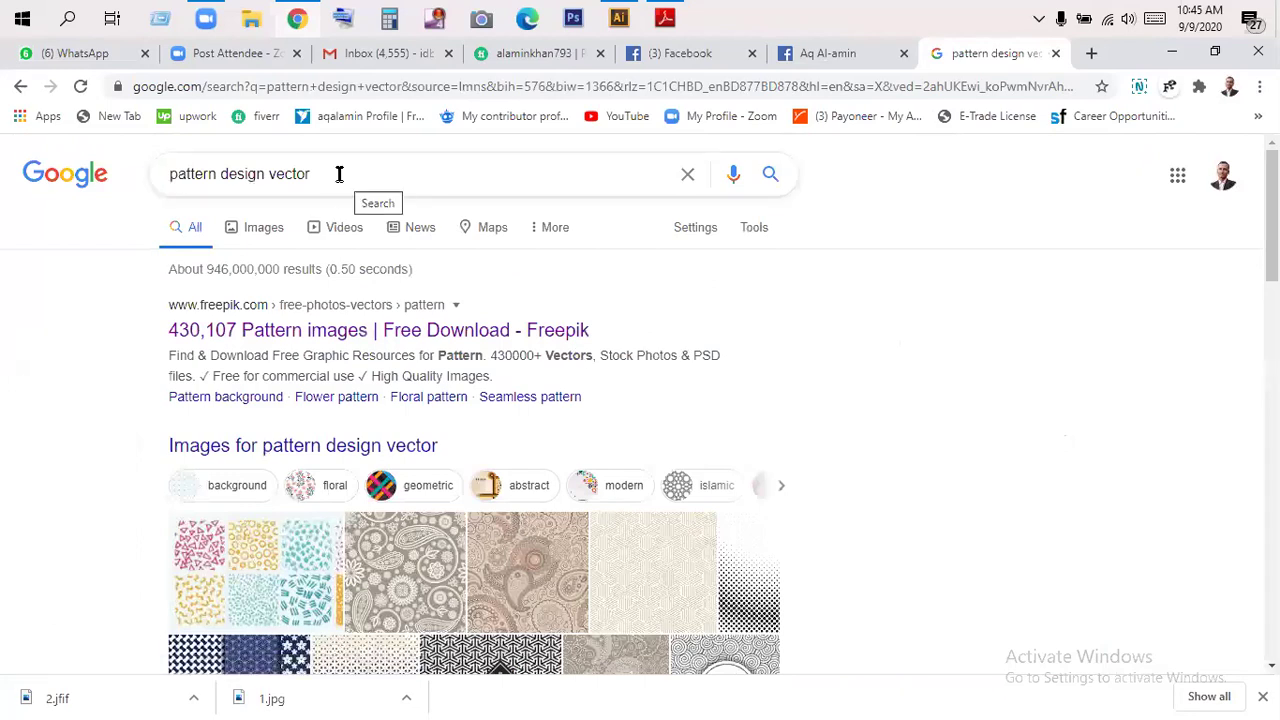
- Show the Google image results for "pattern design vector" and preview the black-and-white floral swirl pattern
left_click_drag(337, 174, 172, 174)
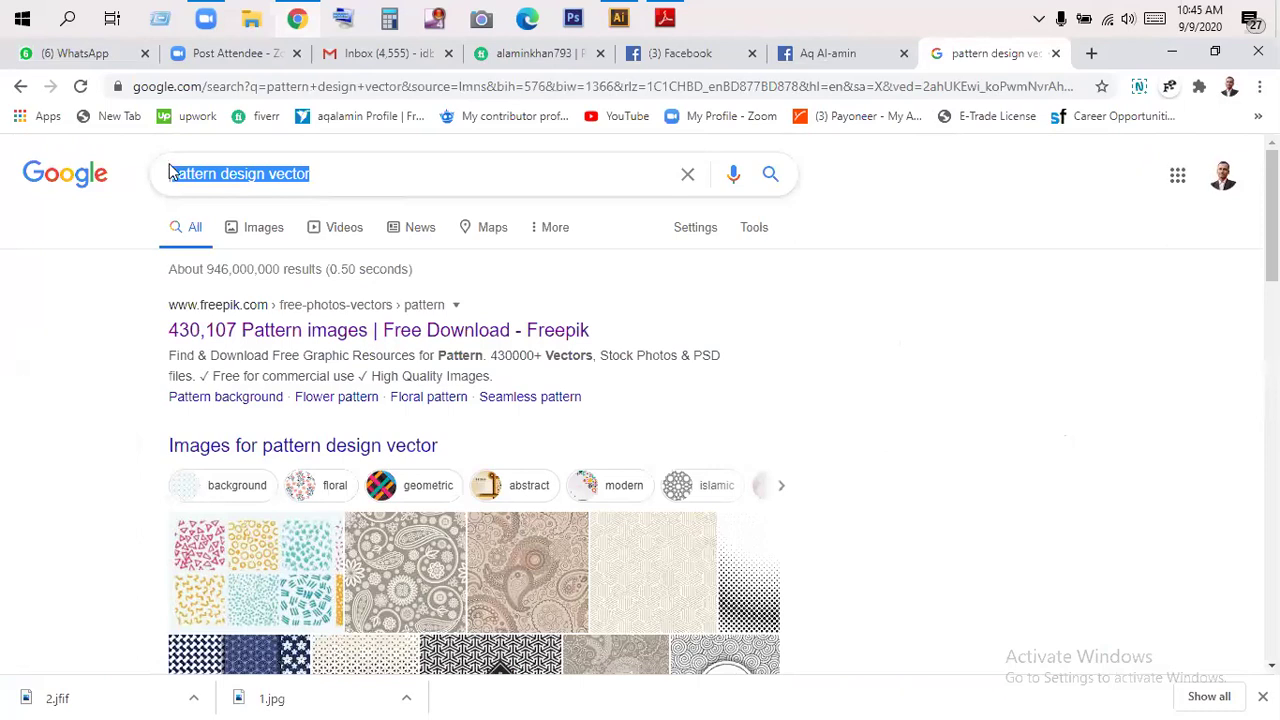
left_click(263, 231)
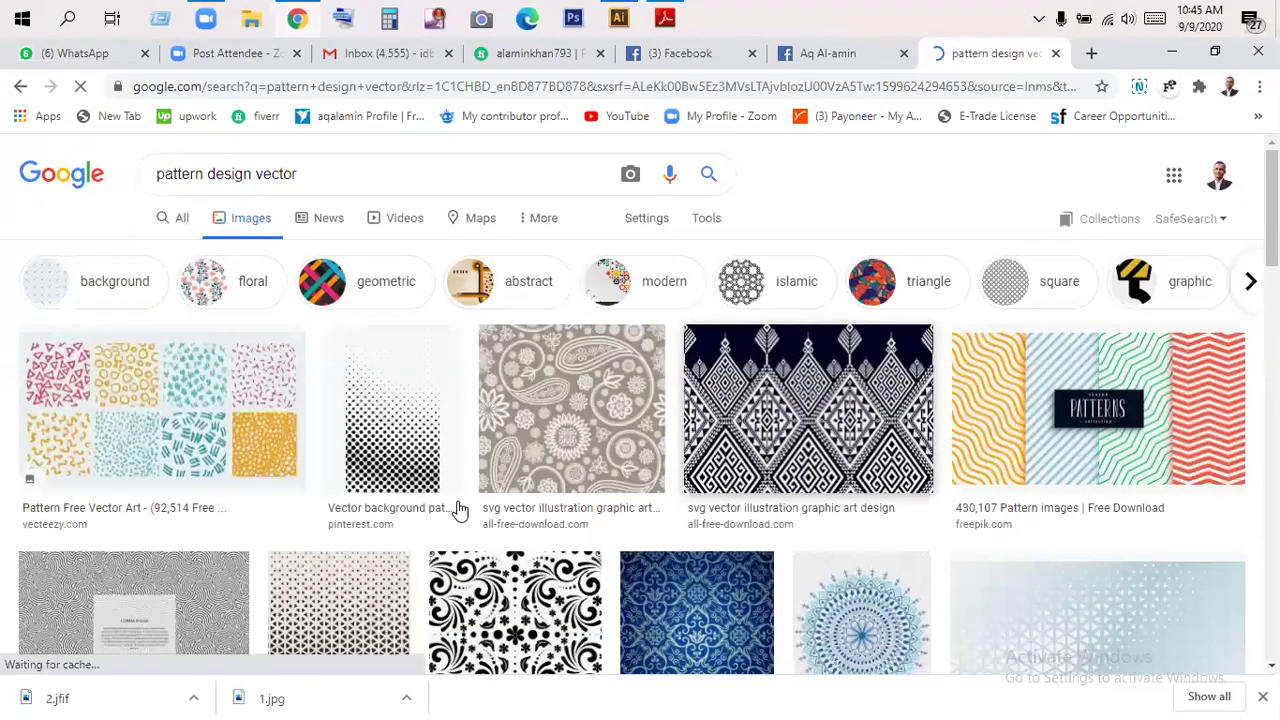
scroll(458, 510, "down", 2)
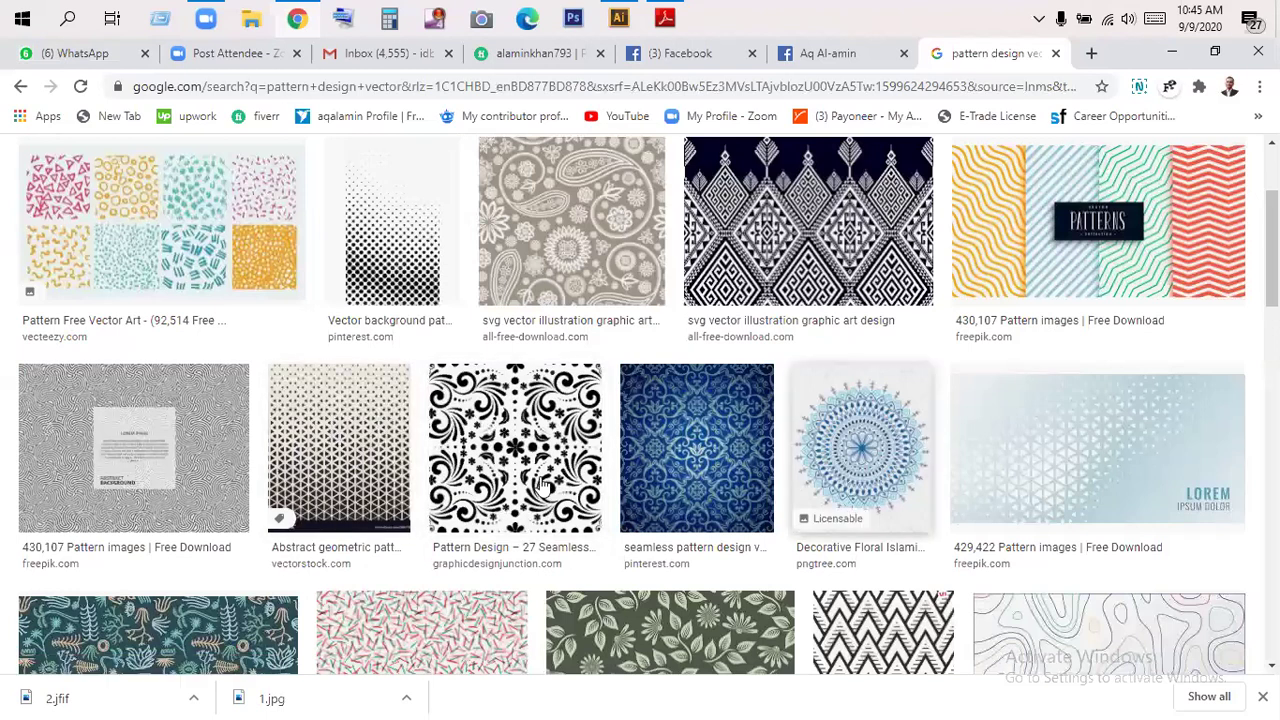
scroll(540, 485, "down", 1)
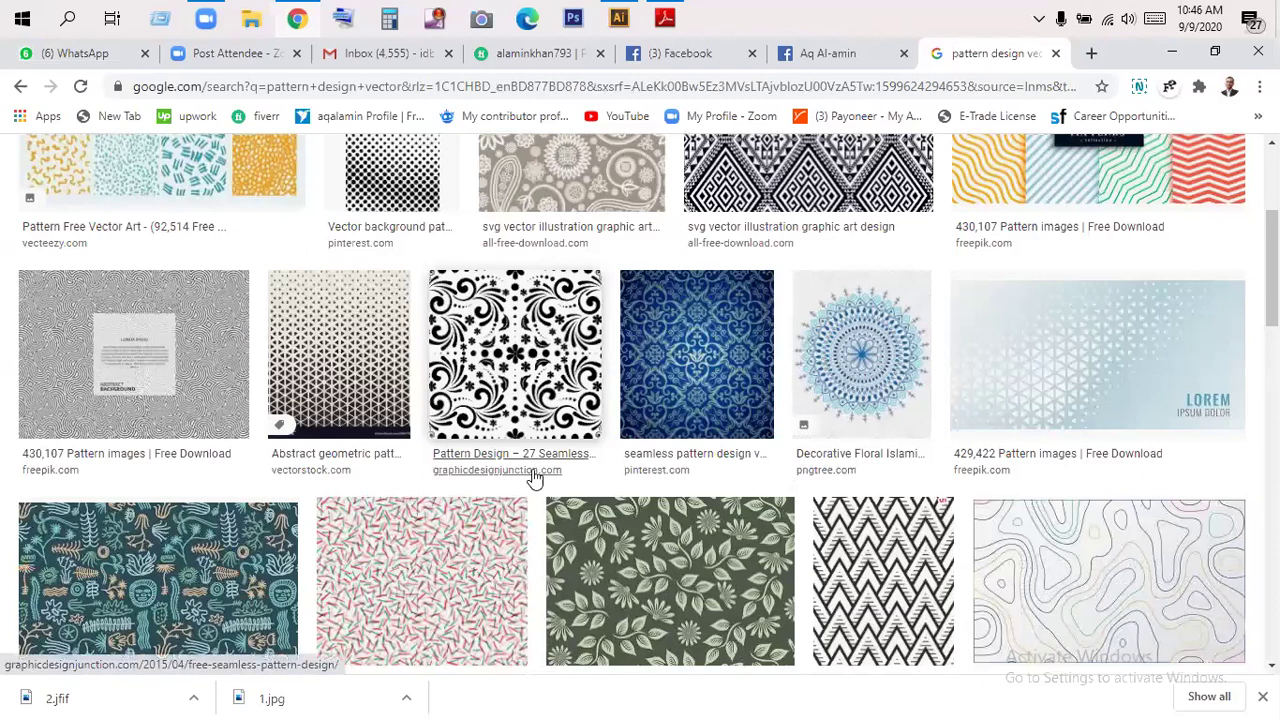
left_click(533, 357)
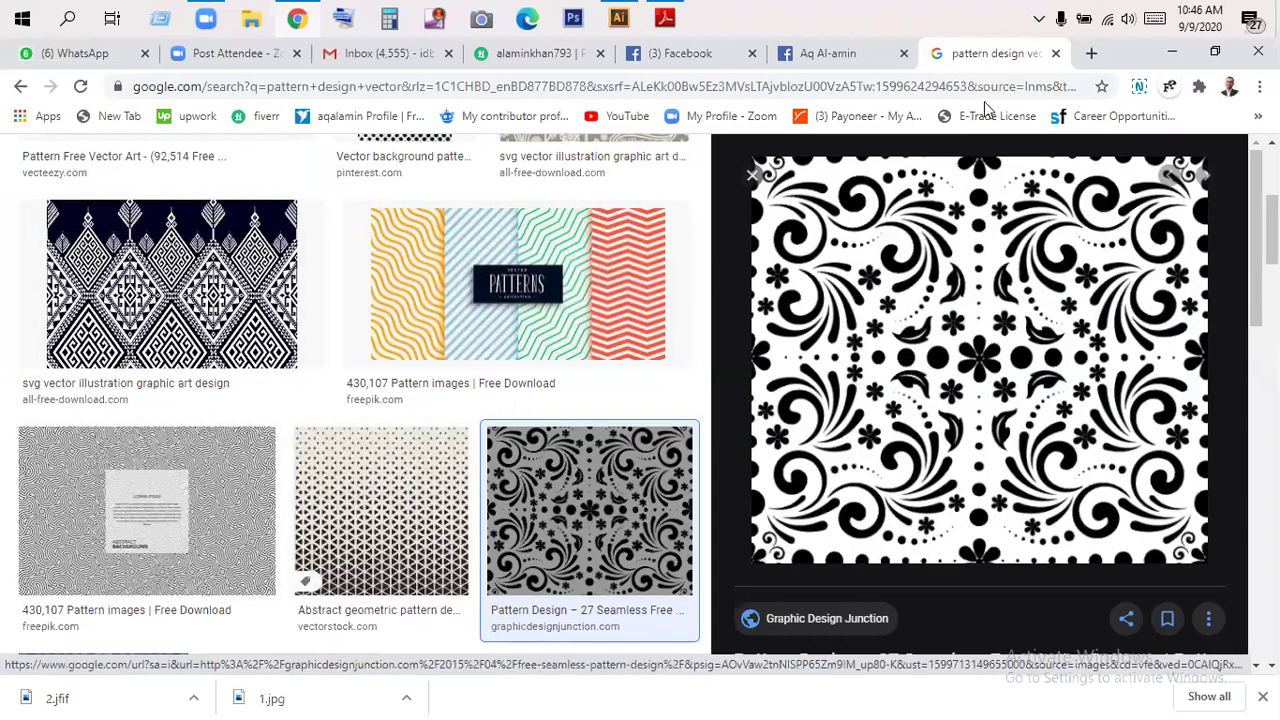
- Switch to Illustrator and look over the red heart pattern, black geometric tiles and tribal pattern beside the star grids
left_click(1172, 51)
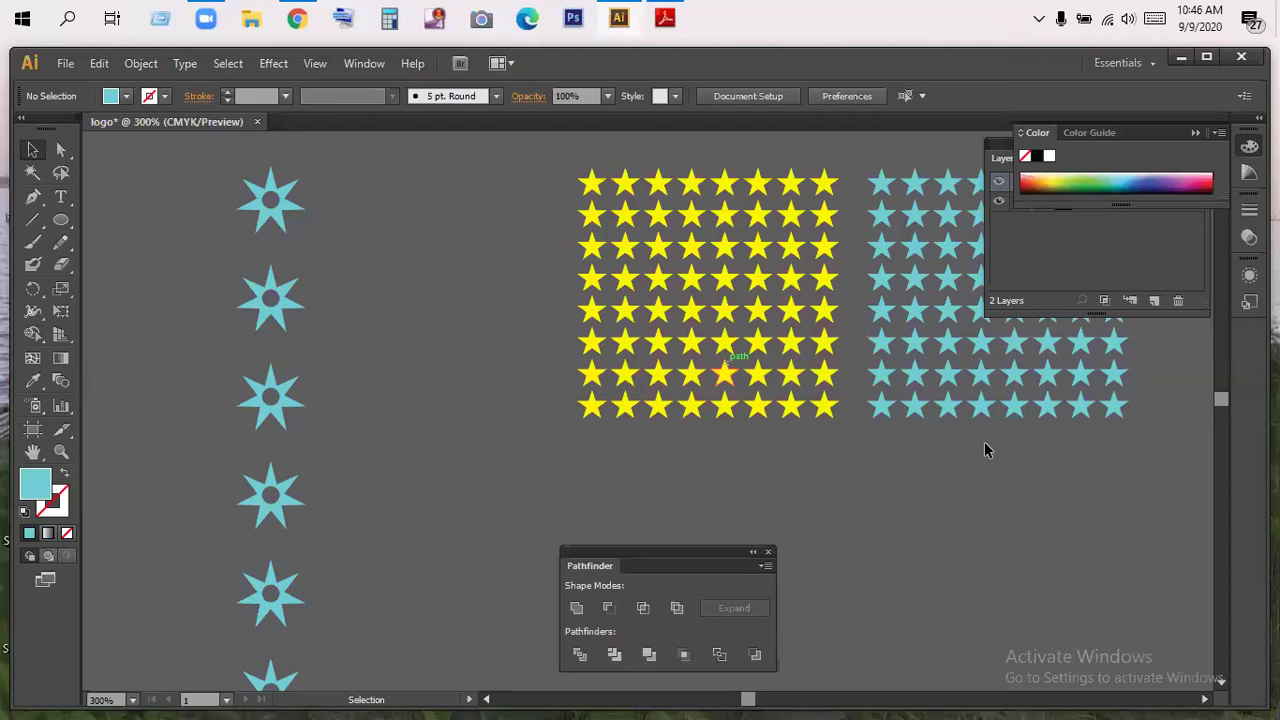
scroll(984, 441, "right", 8)
key("z")
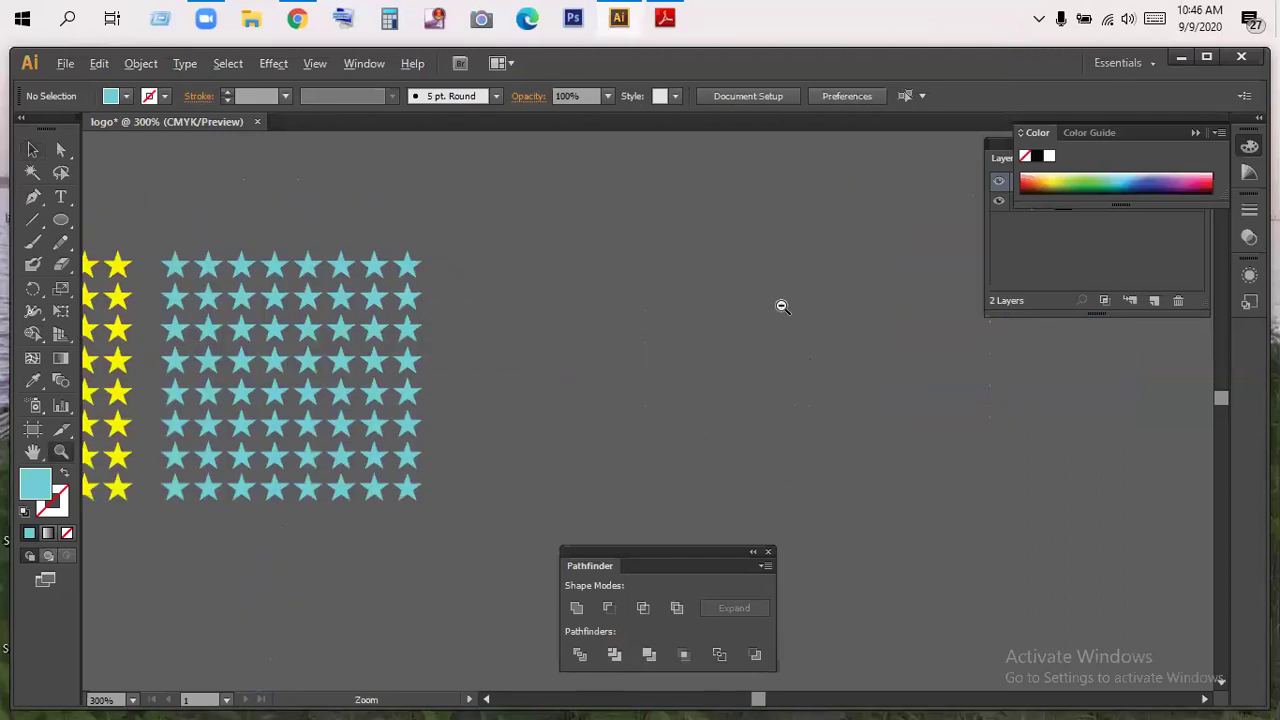
left_click(780, 300, "alt")
left_click_drag(851, 400, 597, 331)
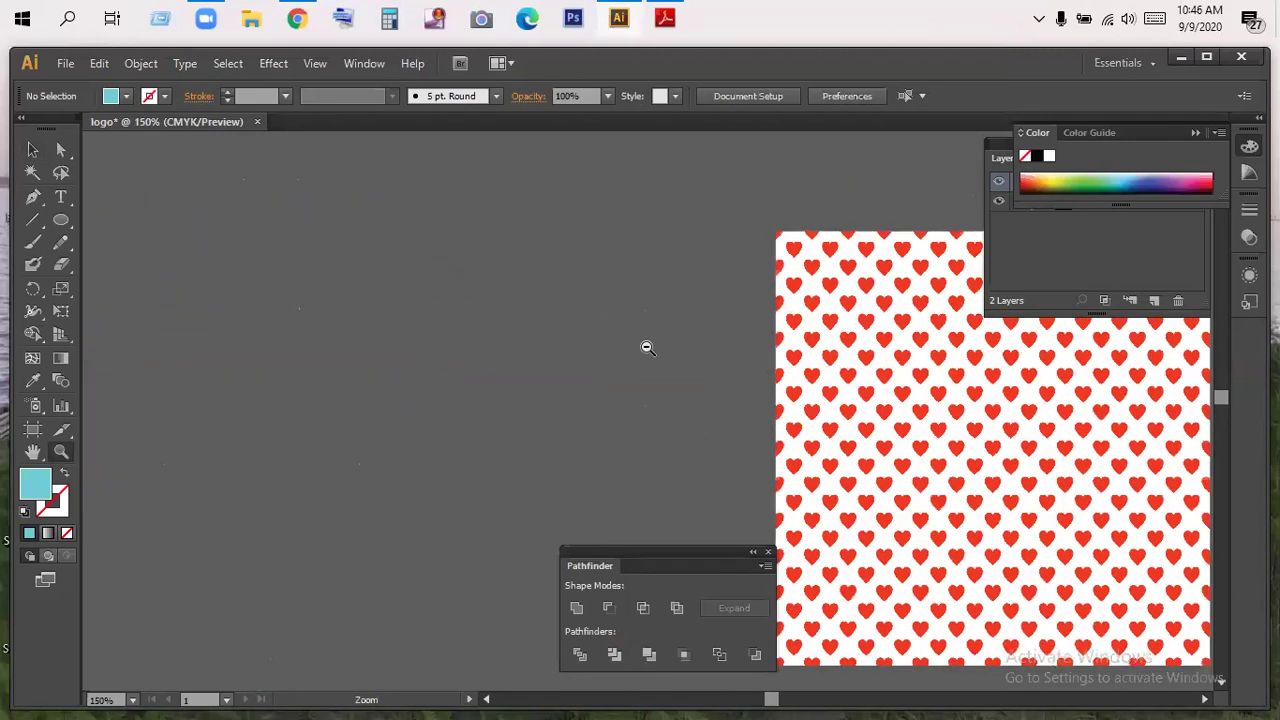
left_click(647, 347, "alt")
left_click(647, 347, "alt")
left_click_drag(906, 429, 531, 271)
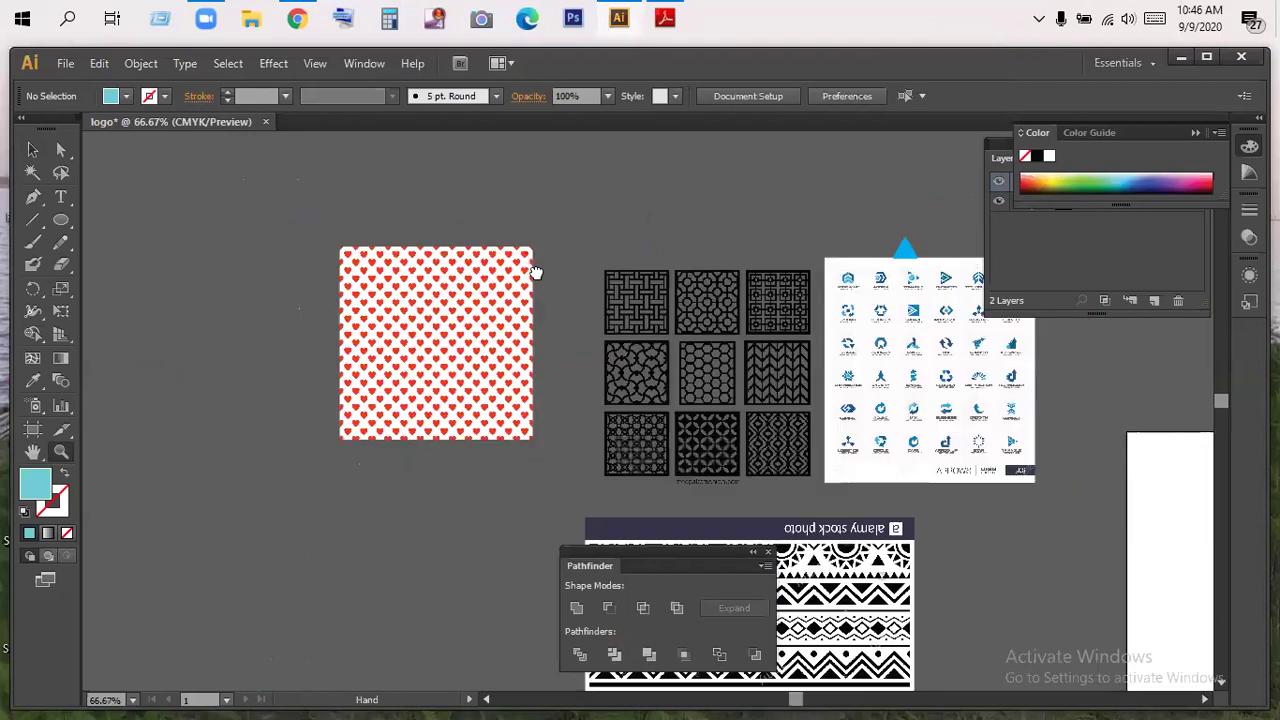
left_click_drag(711, 346, 491, 294)
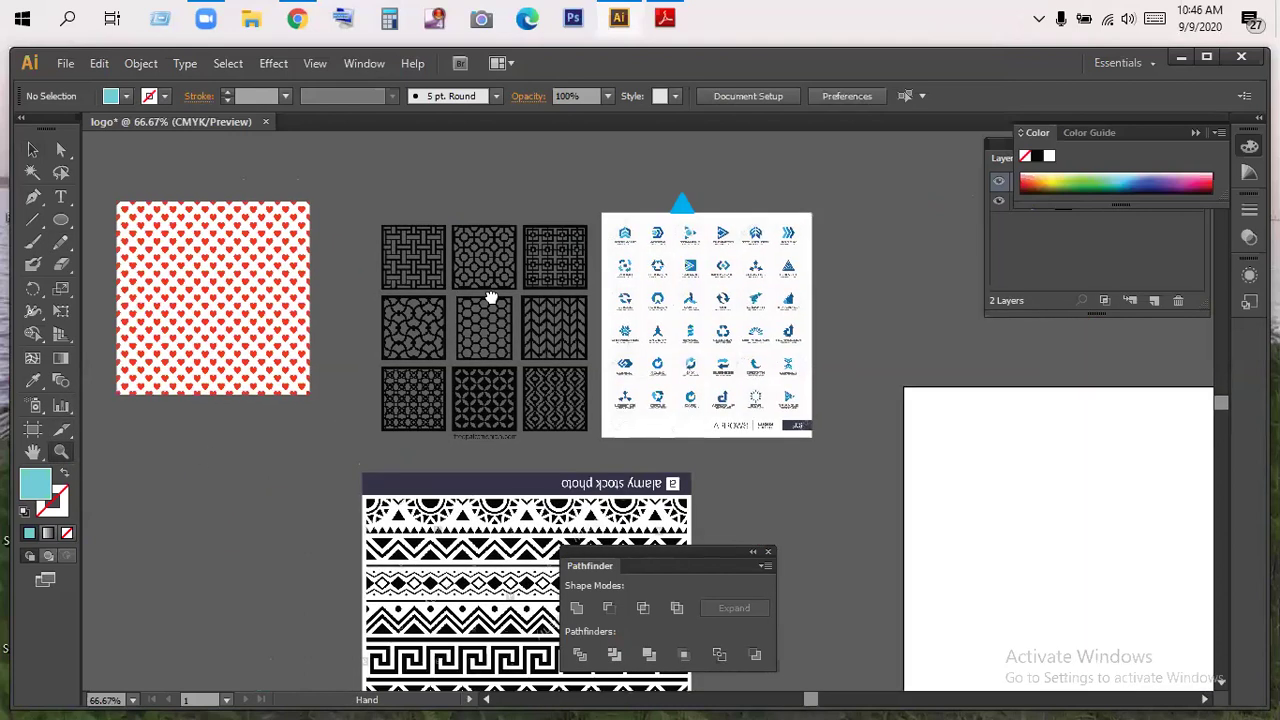
- Draw a turquoise left half of a heart with the Pen tool in the empty area below the star grids
left_click(33, 150)
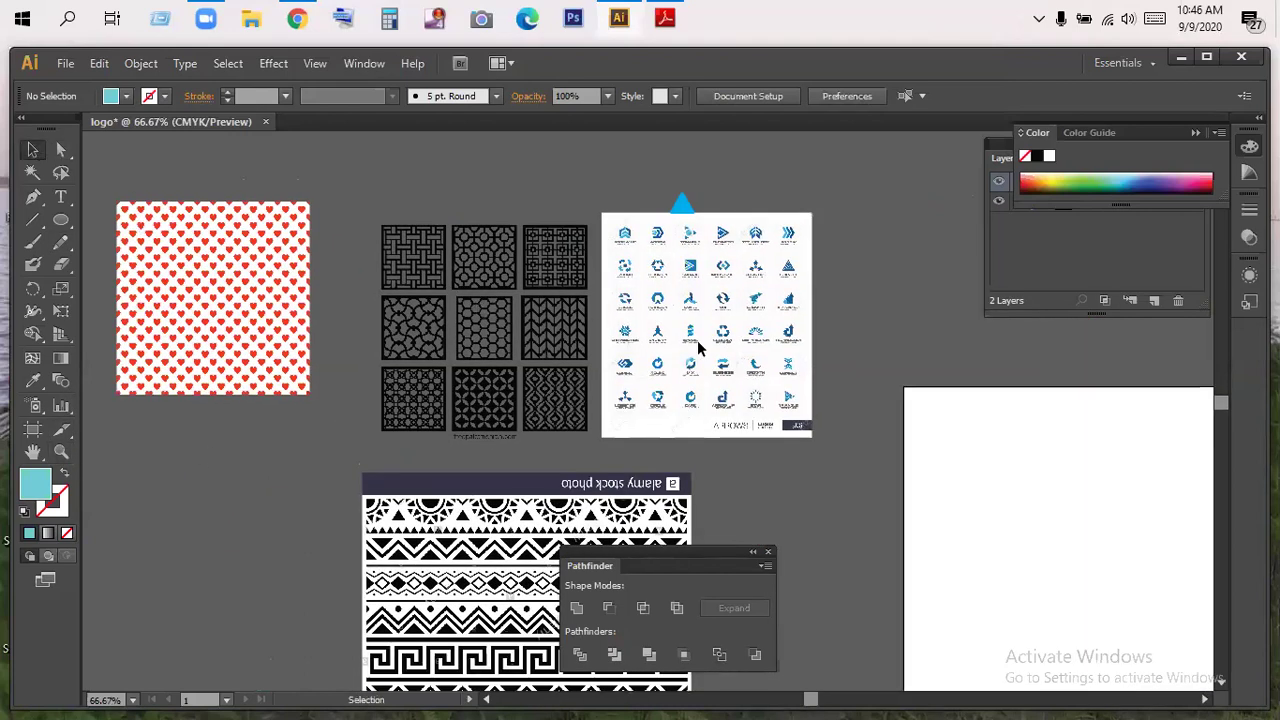
left_click_drag(373, 332, 596, 286)
left_click_drag(403, 375, 735, 302)
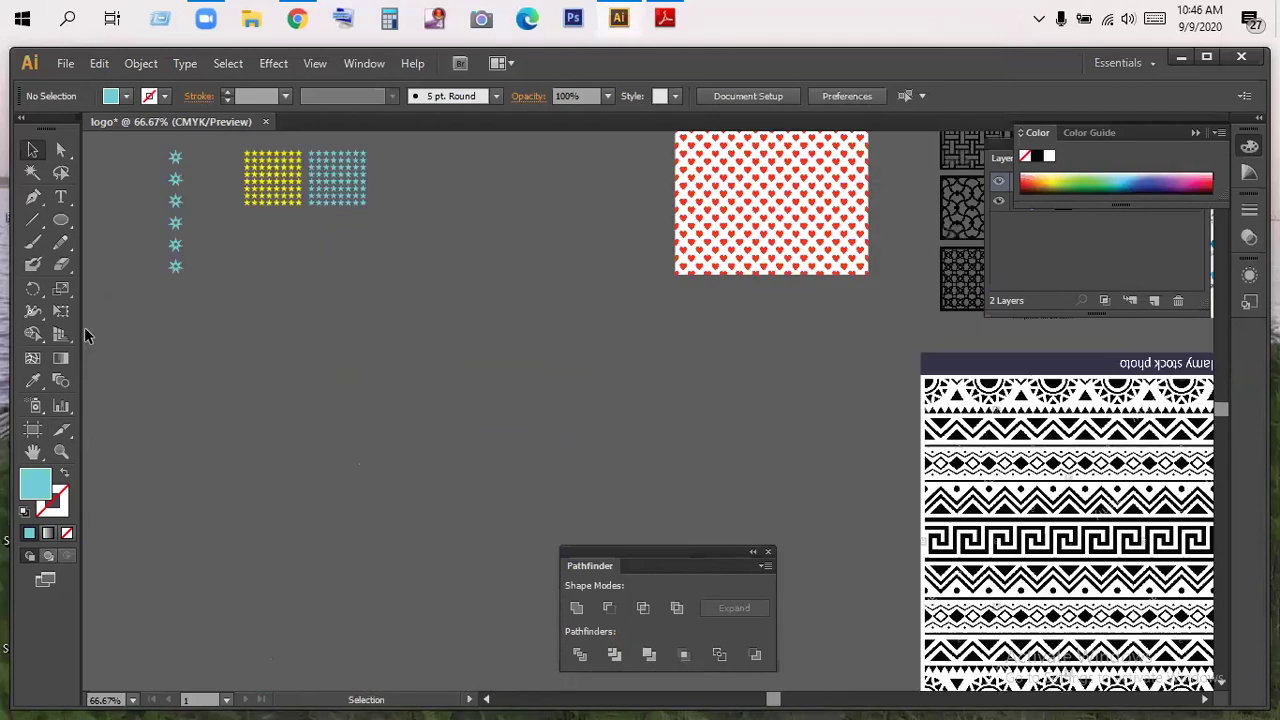
left_click_drag(33, 197, 134, 203)
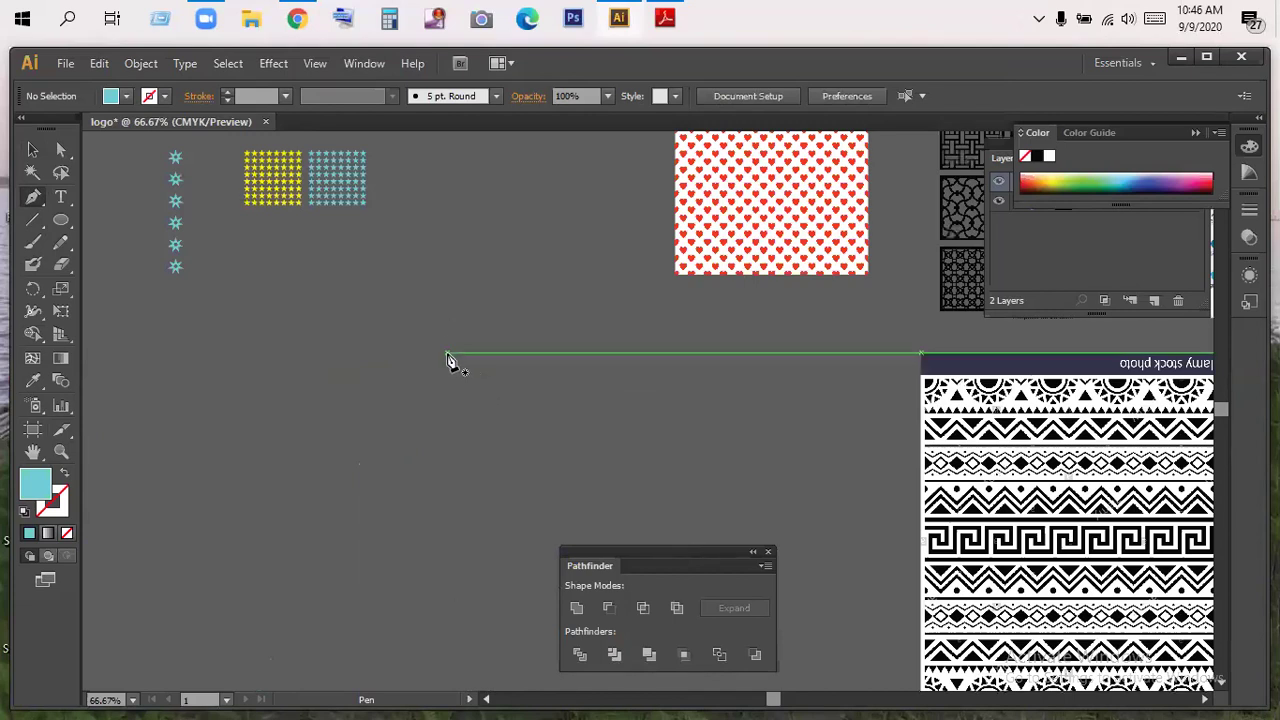
left_click_drag(449, 352, 453, 293)
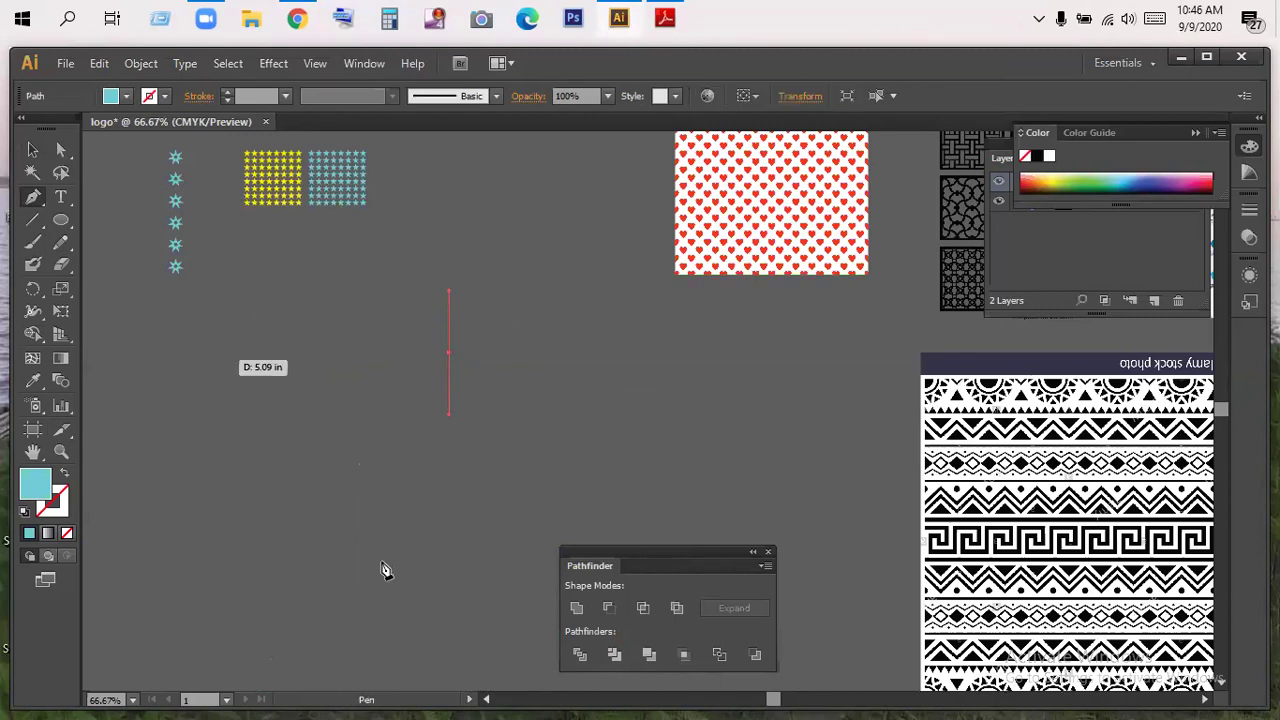
left_click(448, 478)
left_click_drag(450, 504, 502, 605)
left_click(397, 362, "ctrl")
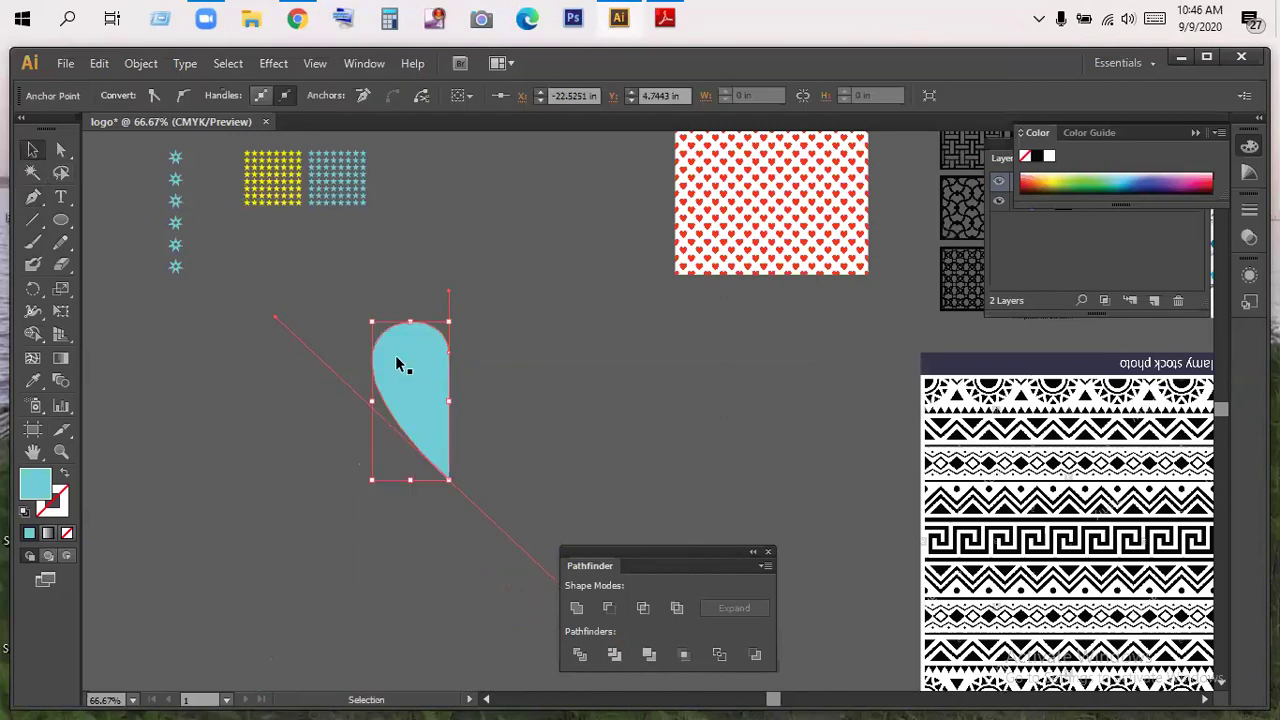
- Reflect a copy of the half heart across the vertical axis and close the seam between the two halves
right_click(398, 358)
mouse_move(467, 604)
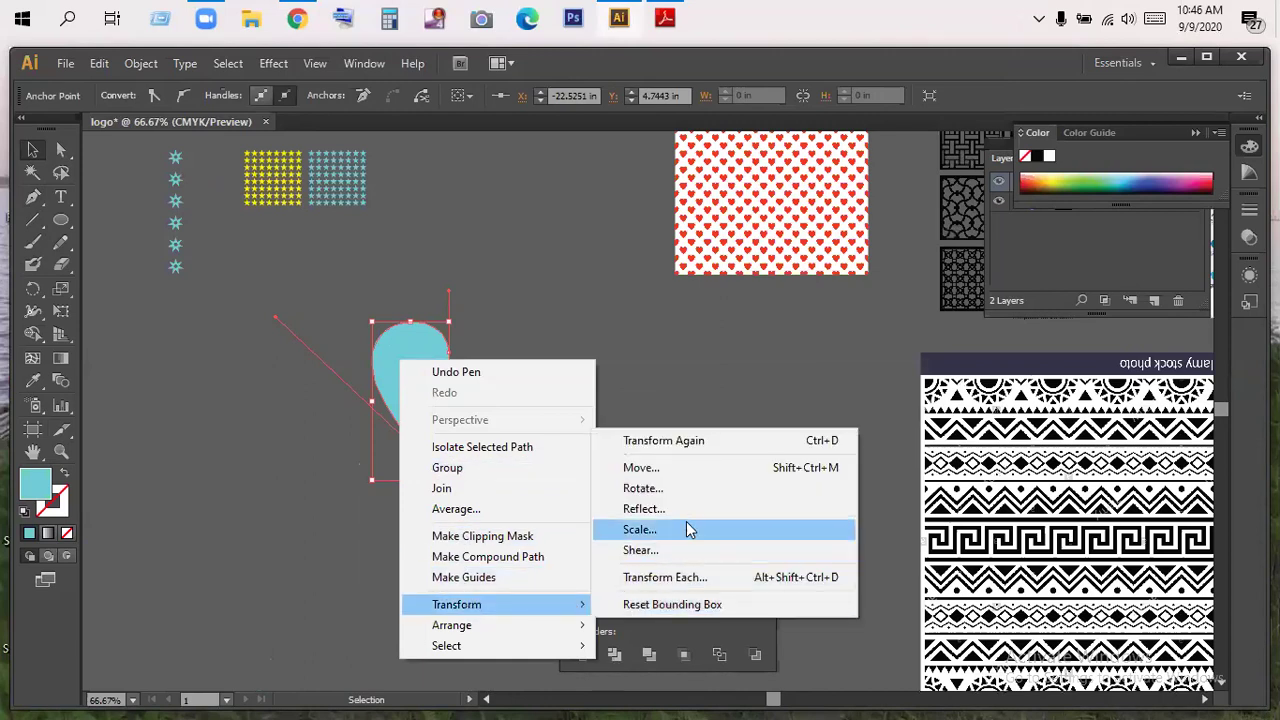
left_click(664, 509)
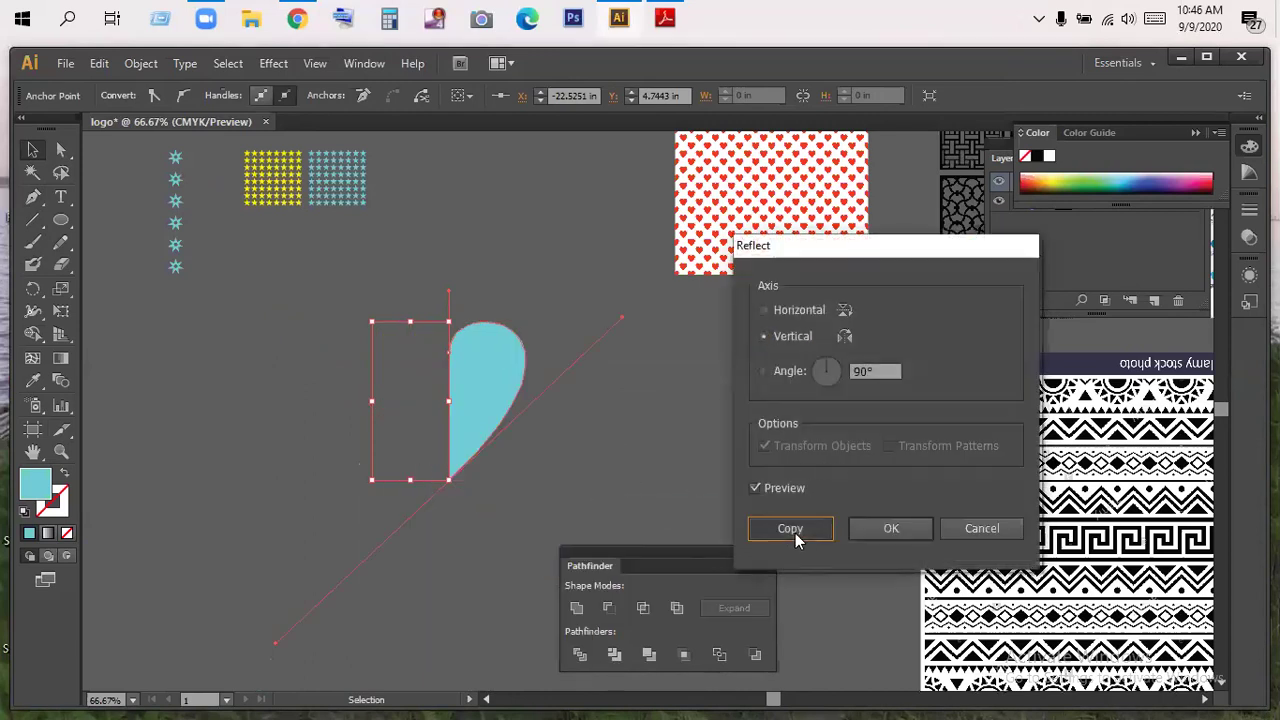
left_click(790, 530)
left_click(693, 326)
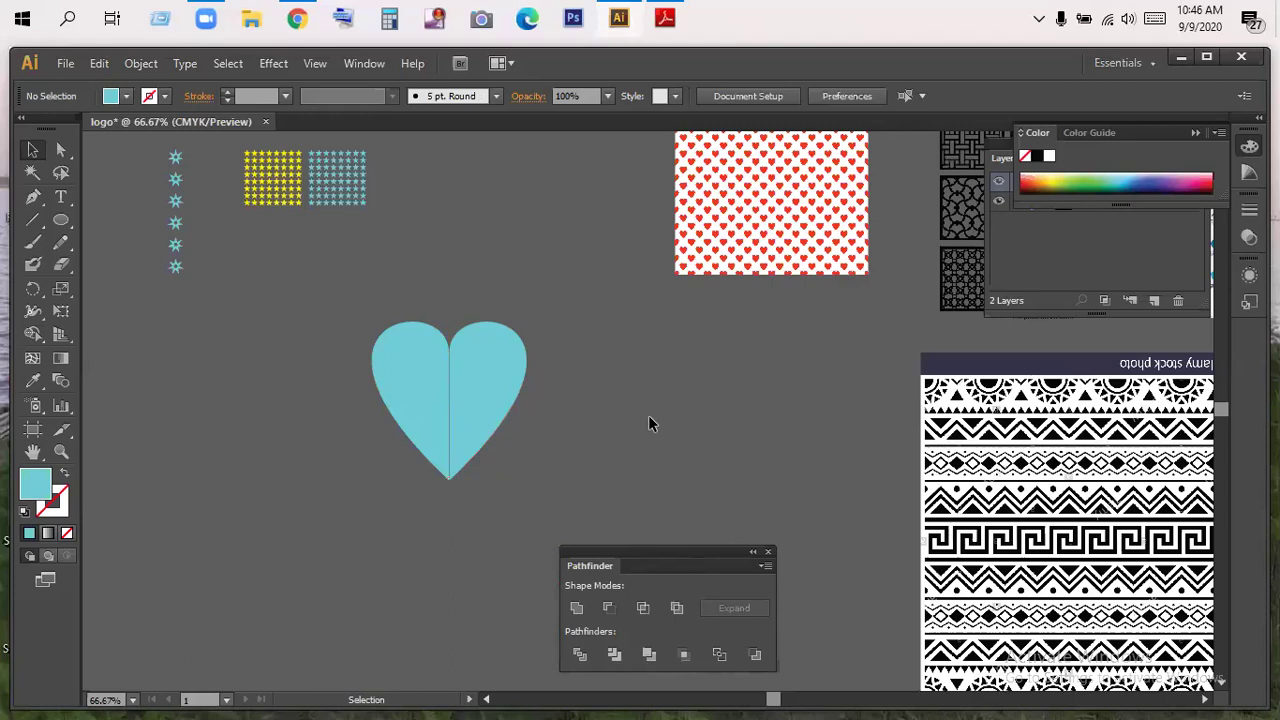
left_click(499, 421)
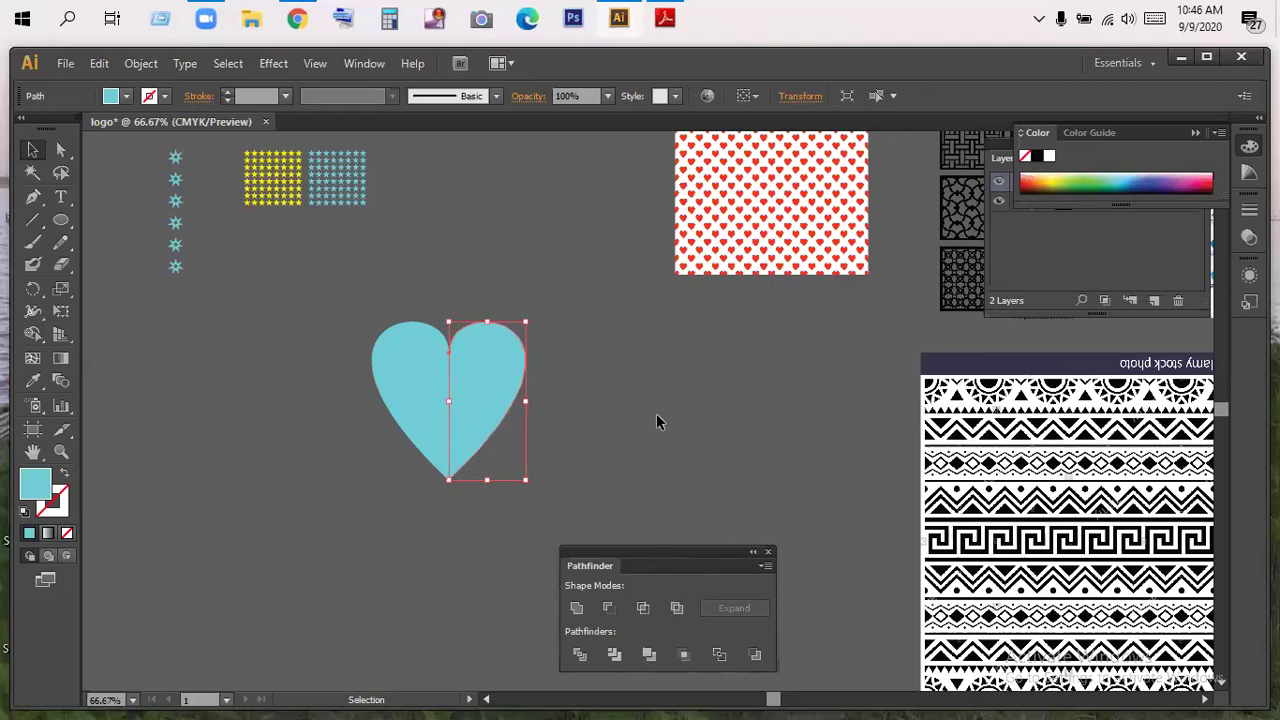
left_click(656, 418)
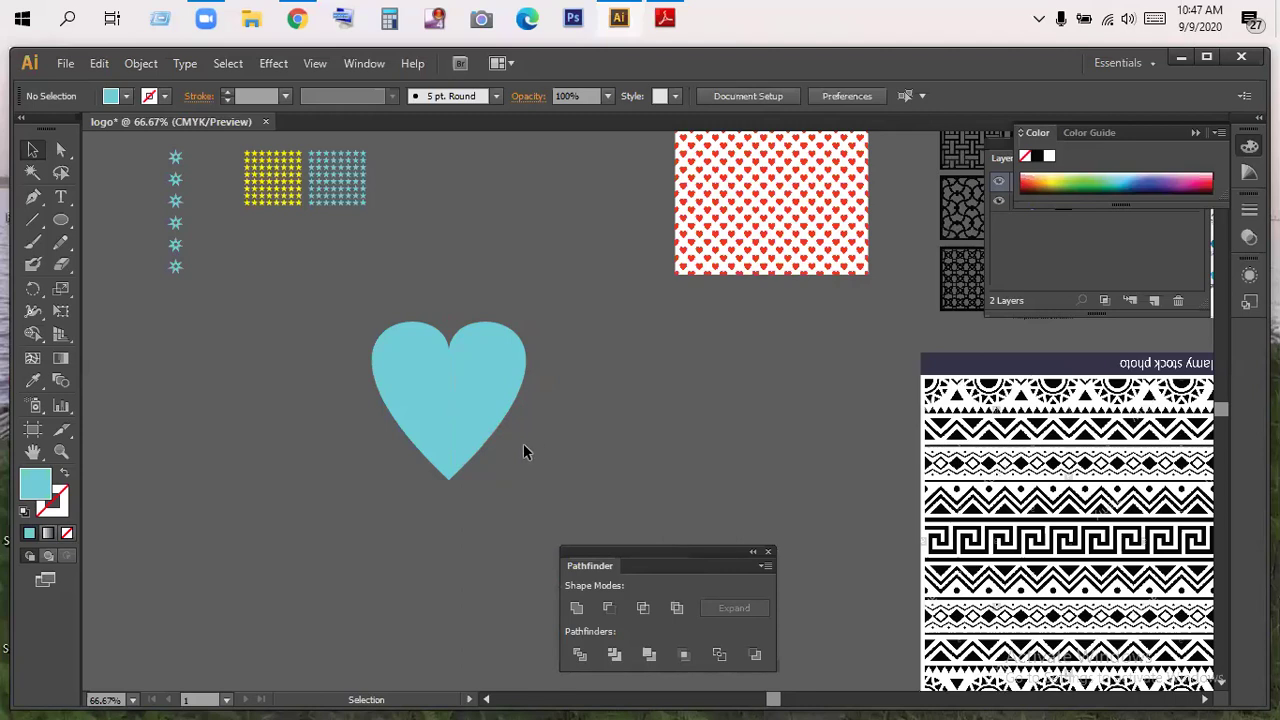
- Delete the turquoise heart below the star grids
left_click(397, 343)
key("Delete")
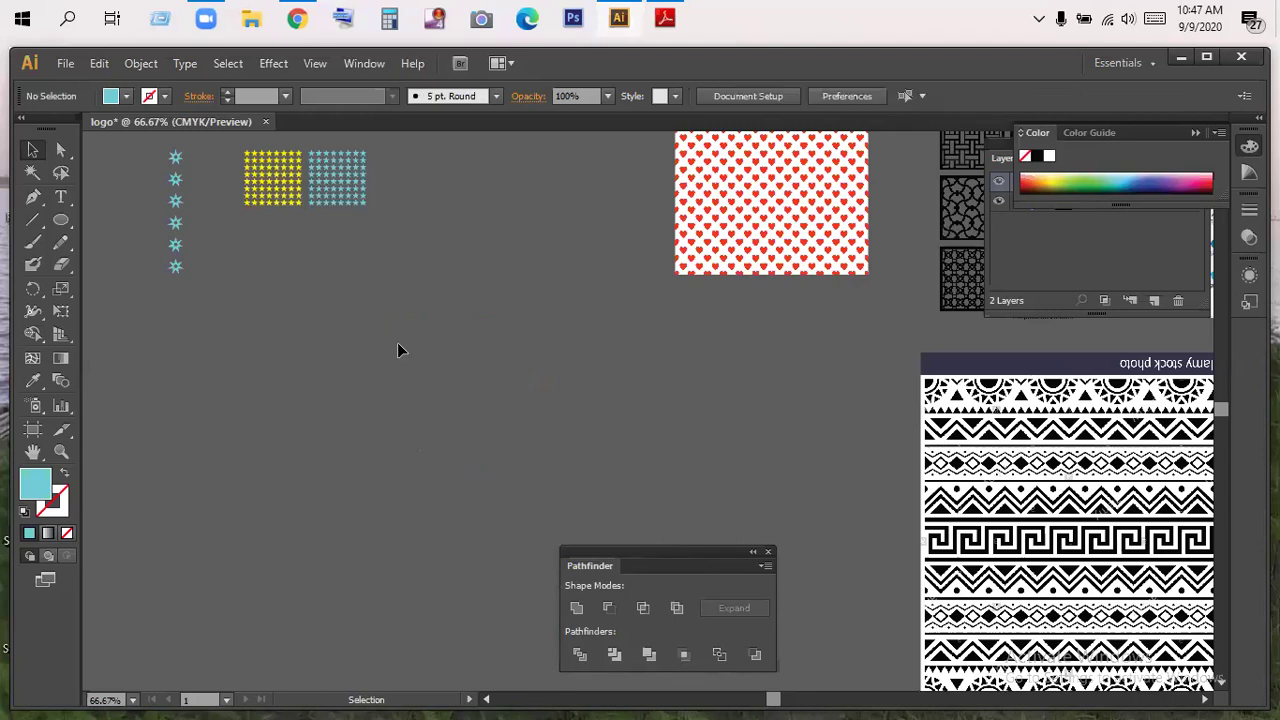
left_click(33, 198)
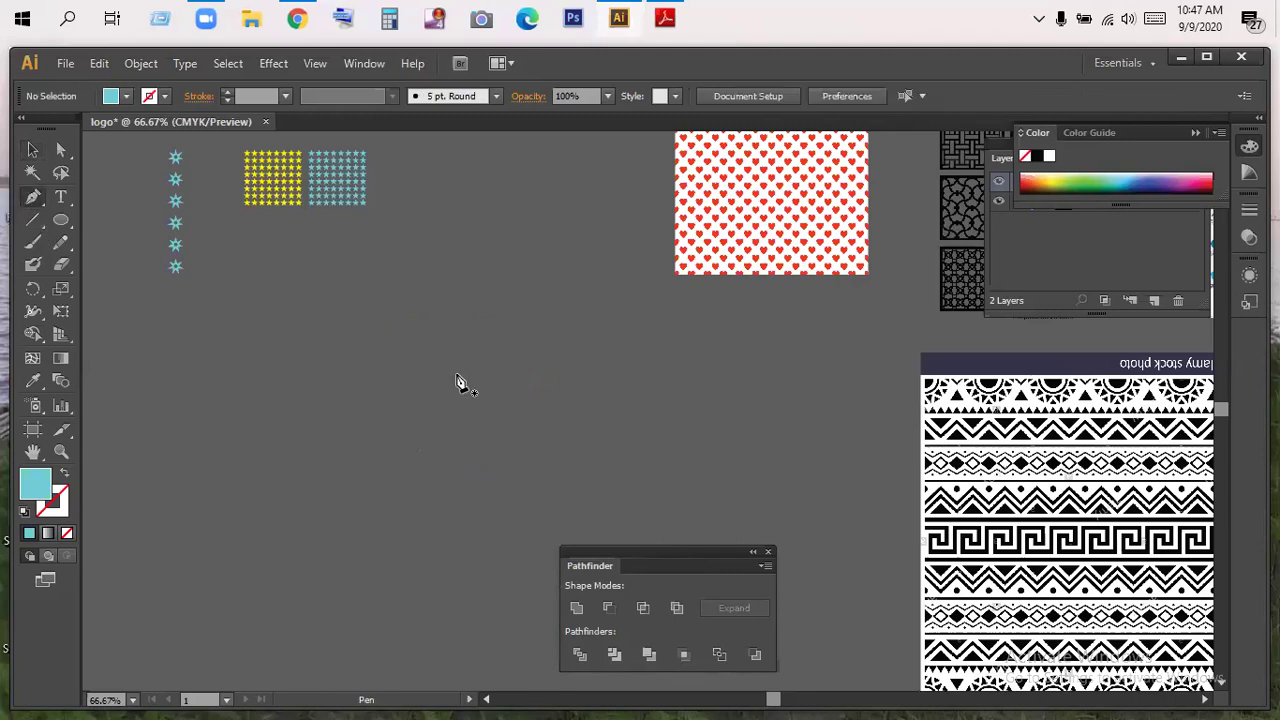
left_click(452, 312)
left_click_drag(457, 470, 655, 698)
left_click_drag(693, 536, 651, 471)
key("ctrl+z")
scroll(651, 471, "up", 3)
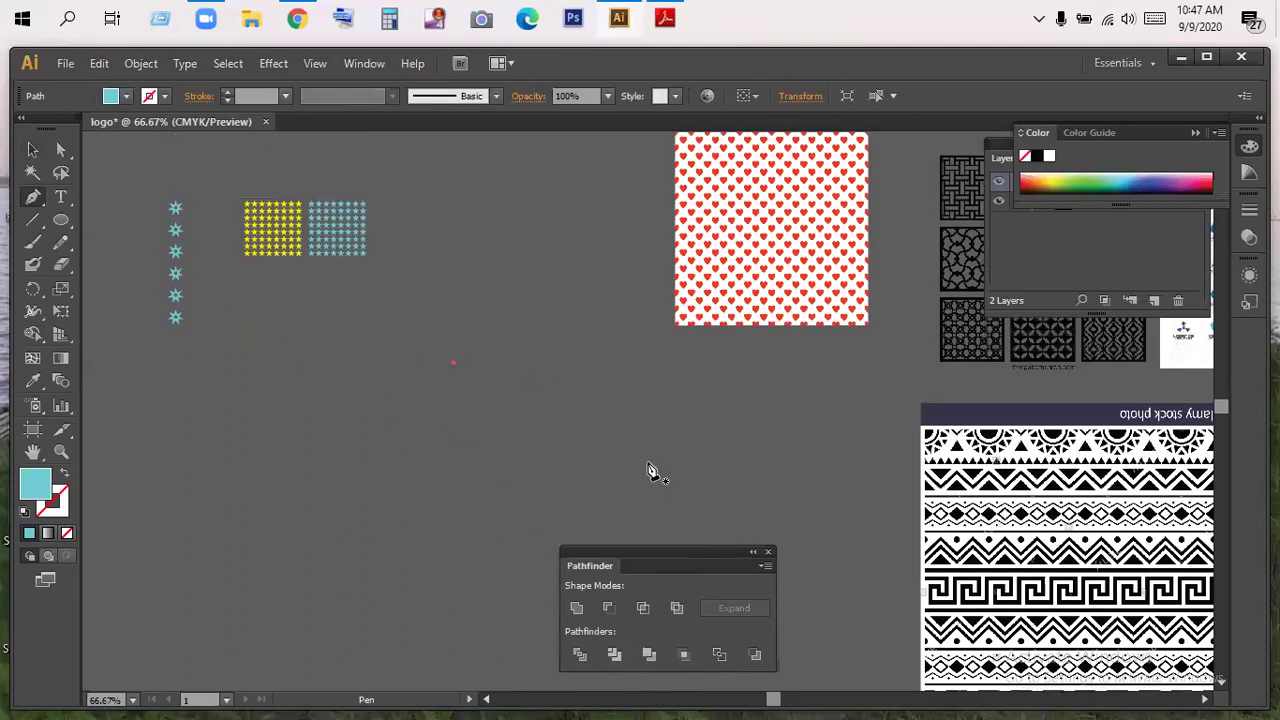
key("v")
left_click(395, 397)
- Draw a turquoise left half of a heart with the Pen tool below the star grids and delete it
left_click(33, 197)
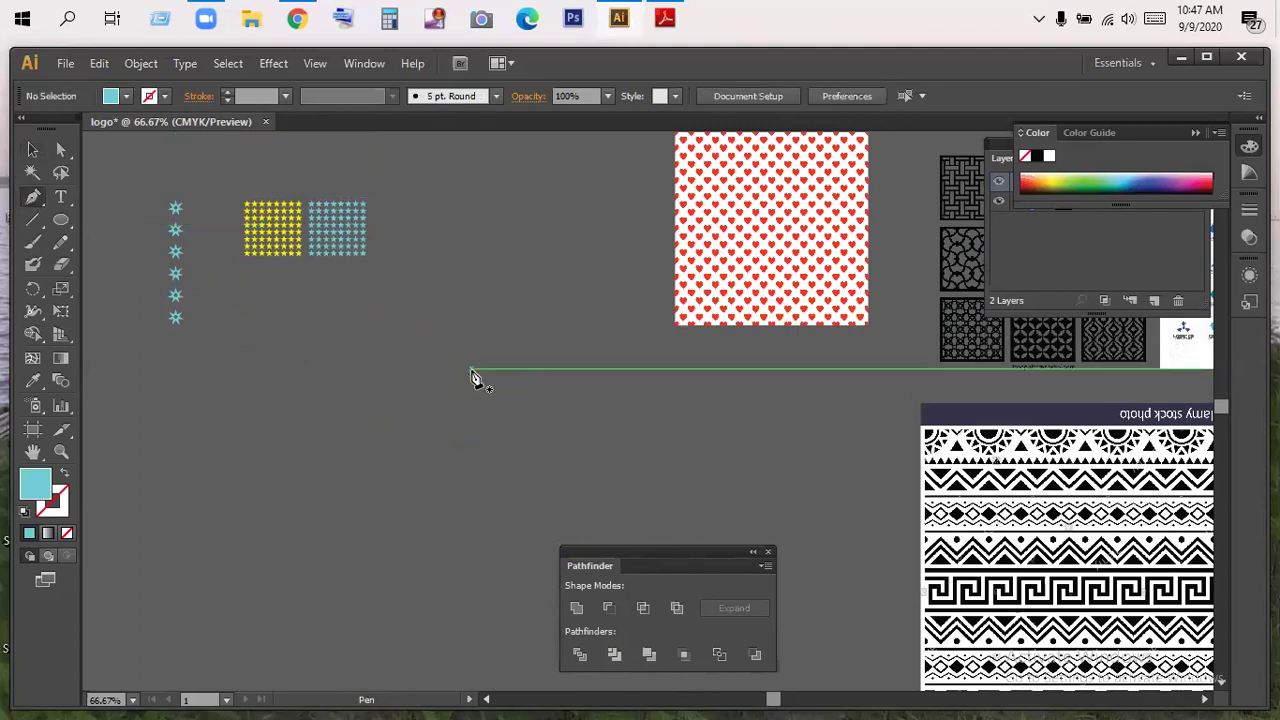
left_click_drag(471, 368, 471, 328)
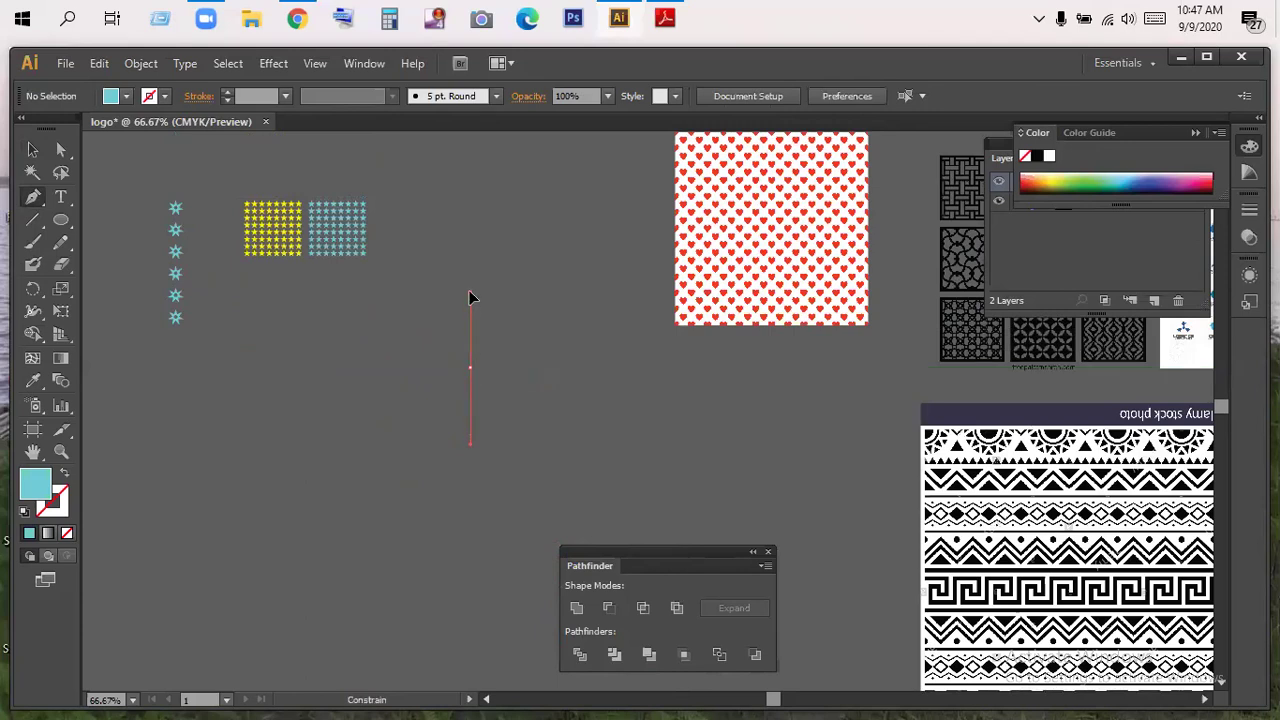
left_click_drag(470, 287, 471, 289)
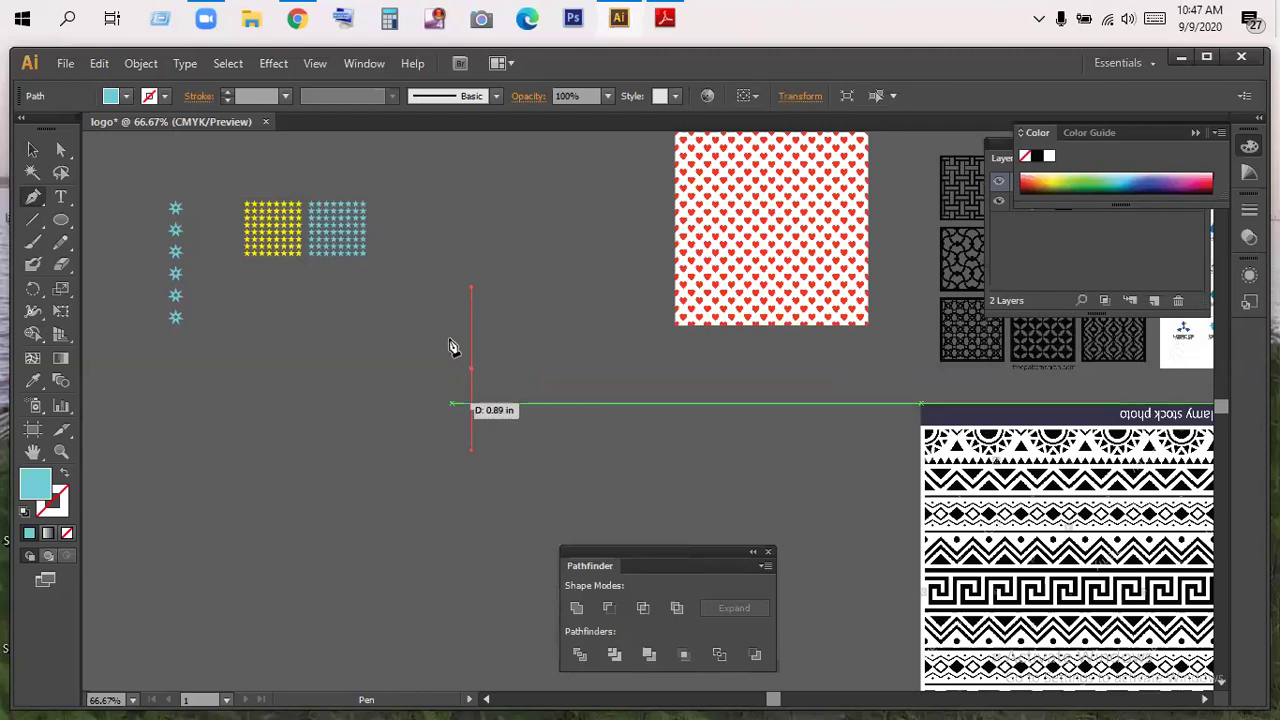
scroll(478, 530, "down", 3)
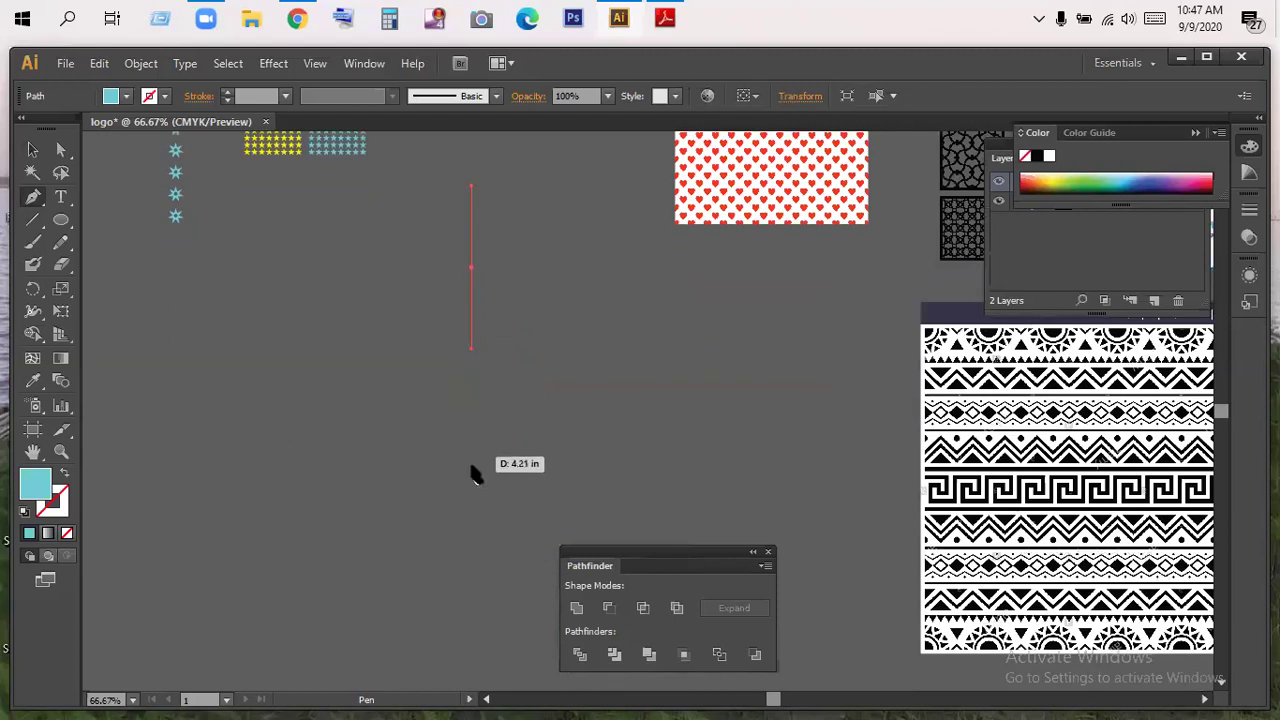
left_click_drag(471, 498, 701, 607)
scroll(606, 371, "up", 5)
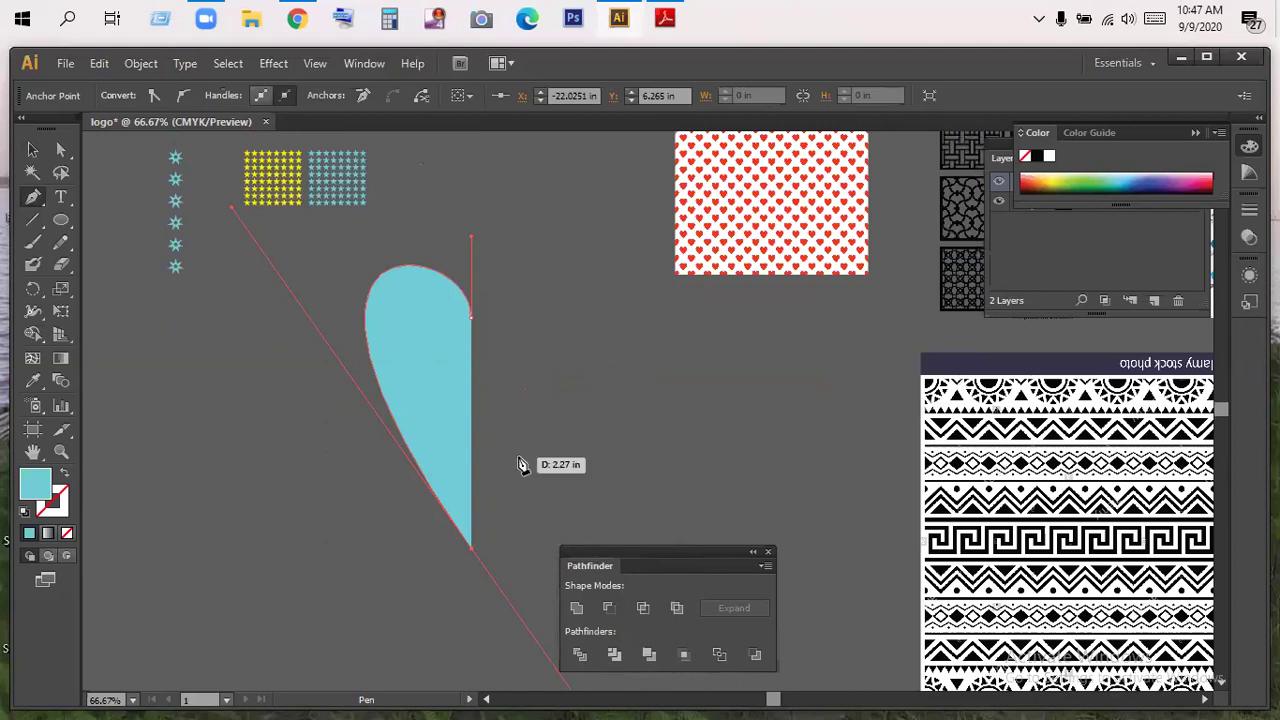
key("v")
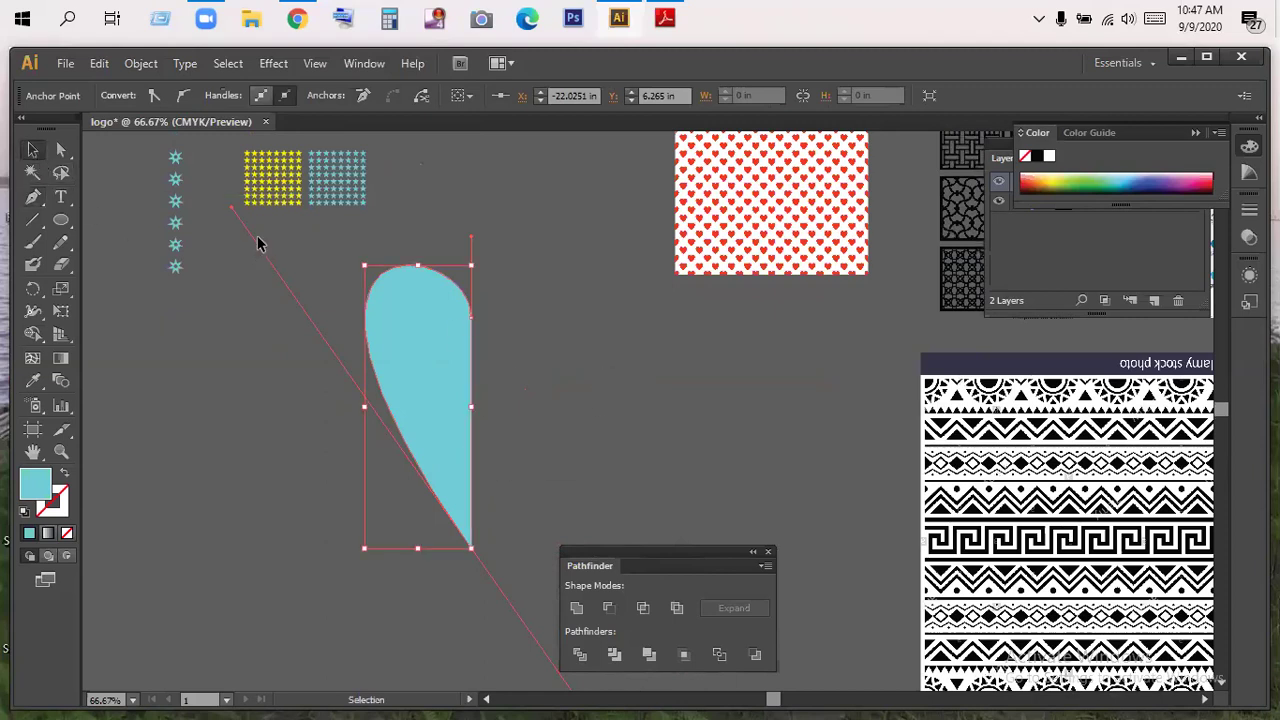
left_click(553, 357)
left_click(433, 372)
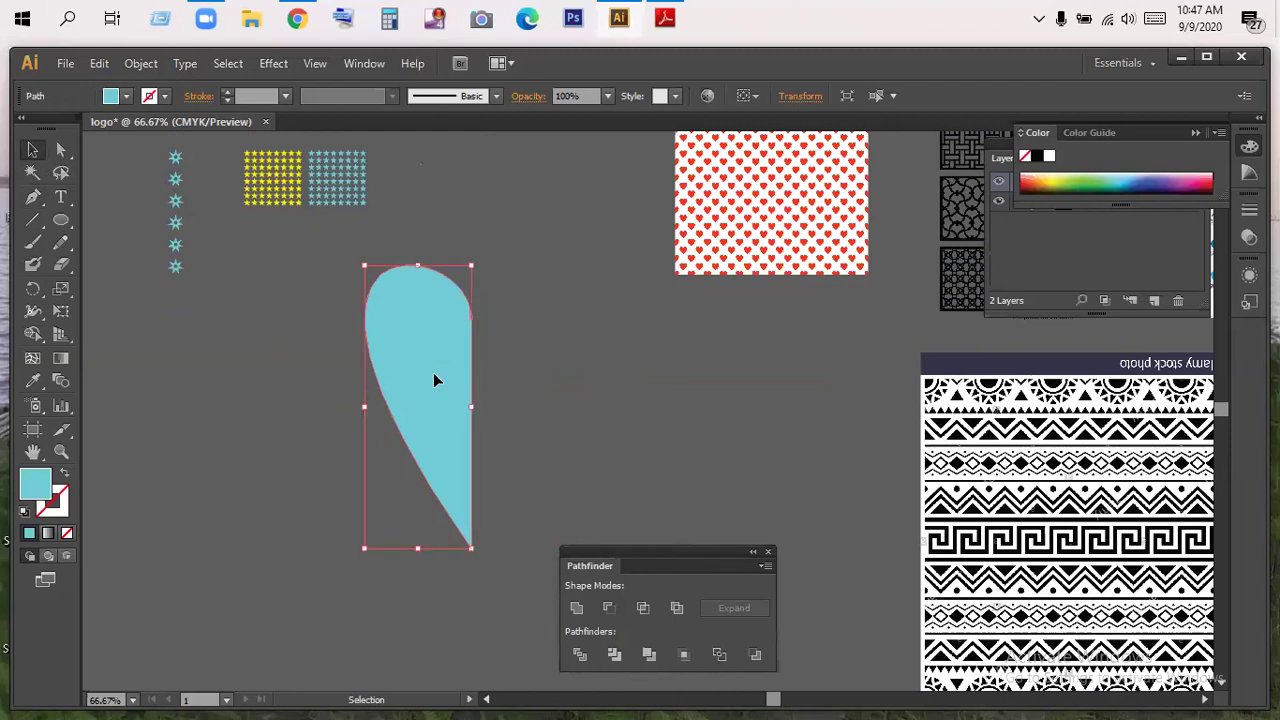
key("Delete")
- Examine the blue arrow logo sheet beside the black geometric tiles at 200% zoom
left_click_drag(600, 377, 340, 413)
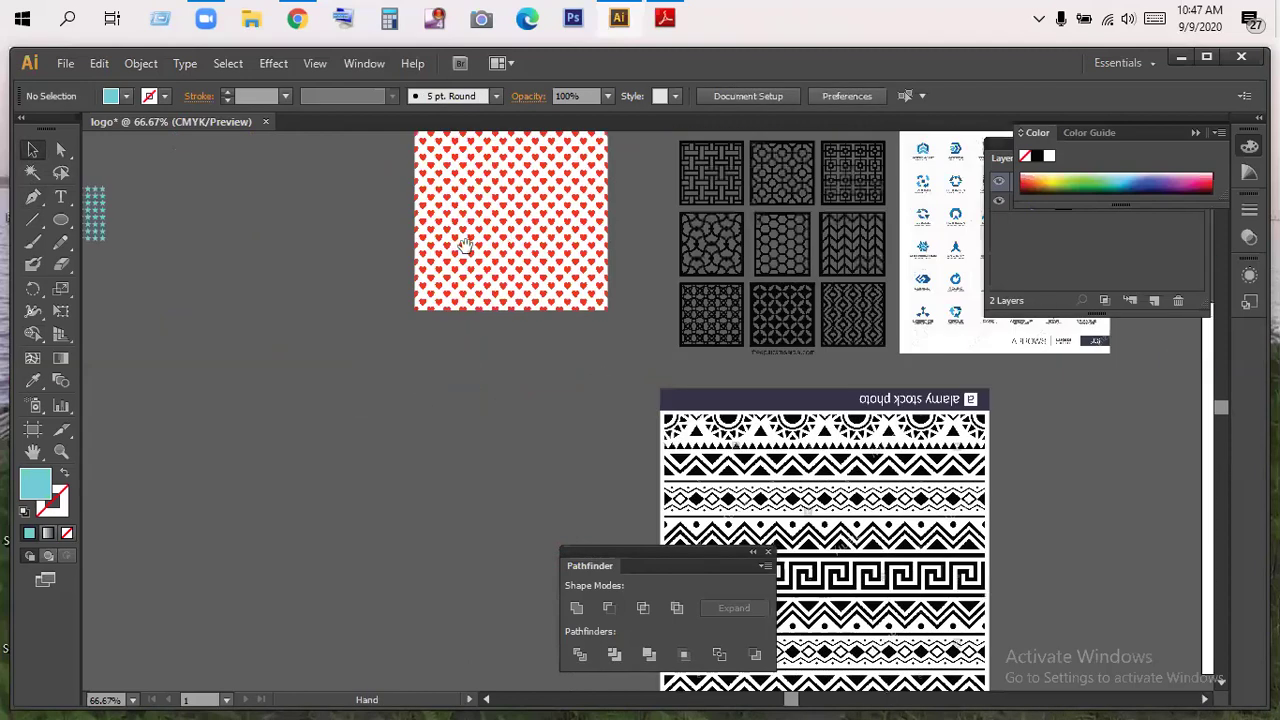
scroll(304, 413, "right", 8)
scroll(423, 363, "up", 2)
key("z")
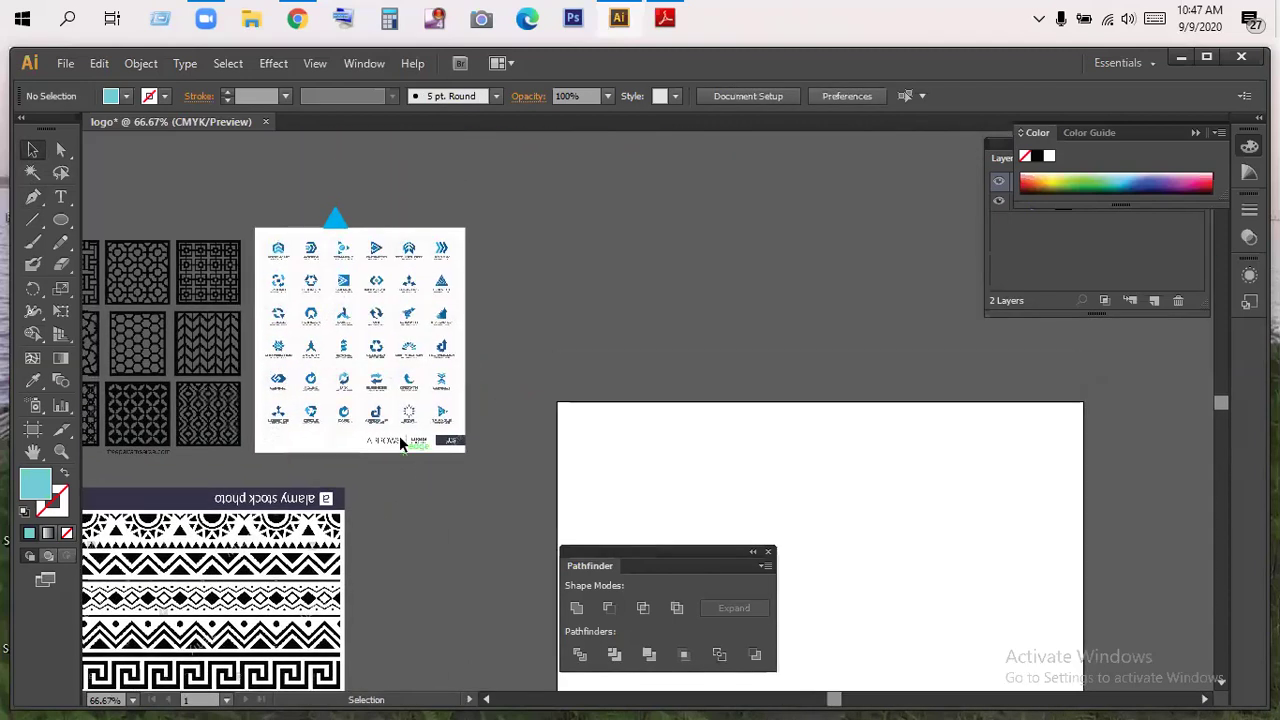
left_click(399, 376, "alt")
left_click(584, 385)
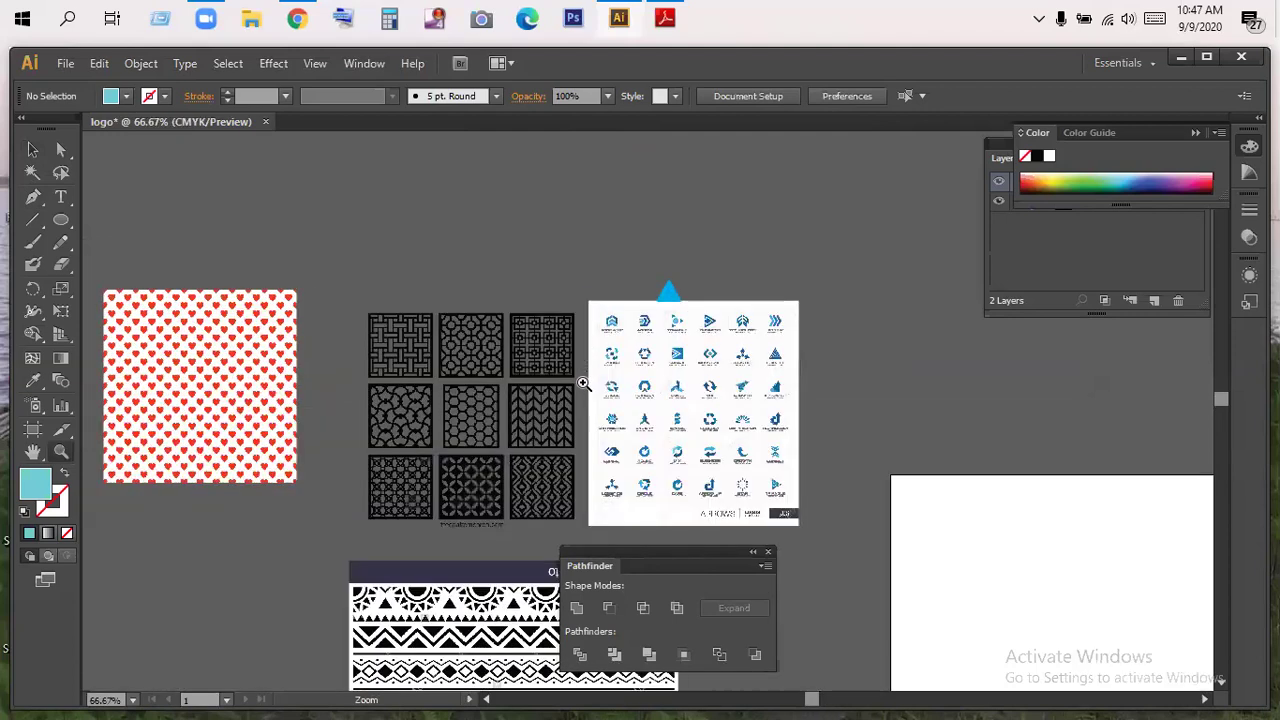
left_click(584, 385)
left_click(765, 411)
left_click_drag(755, 435, 624, 394)
left_click(33, 150)
scroll(705, 432, "down", 3)
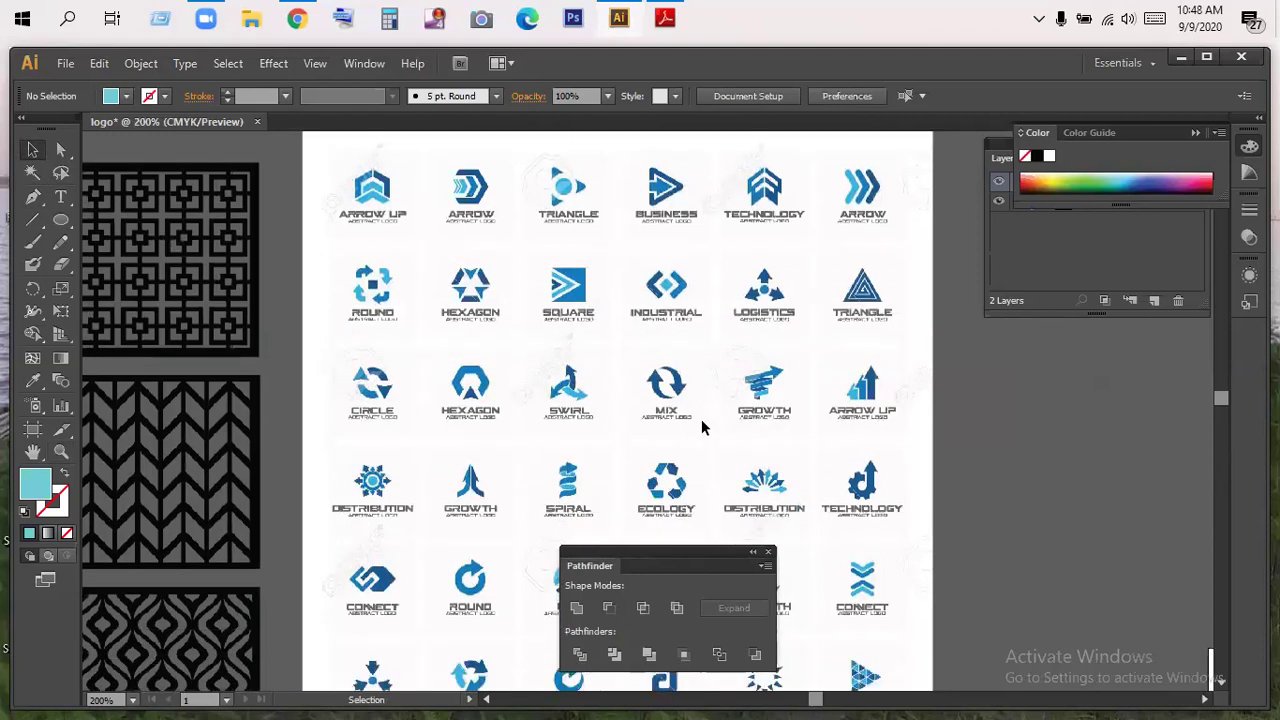
scroll(702, 427, "down", 1)
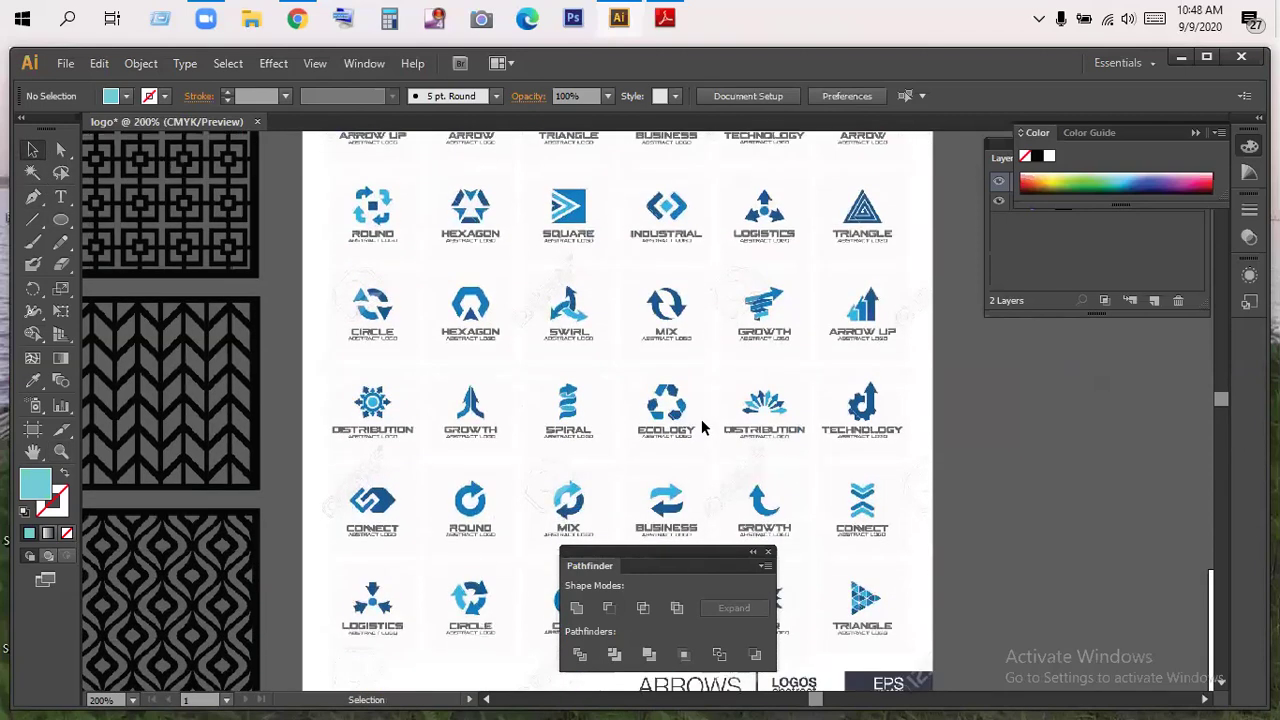
- Draw a turquoise circle beside the Distribution logo on the arrow logo sheet, viewed at 800%
left_click(61, 451)
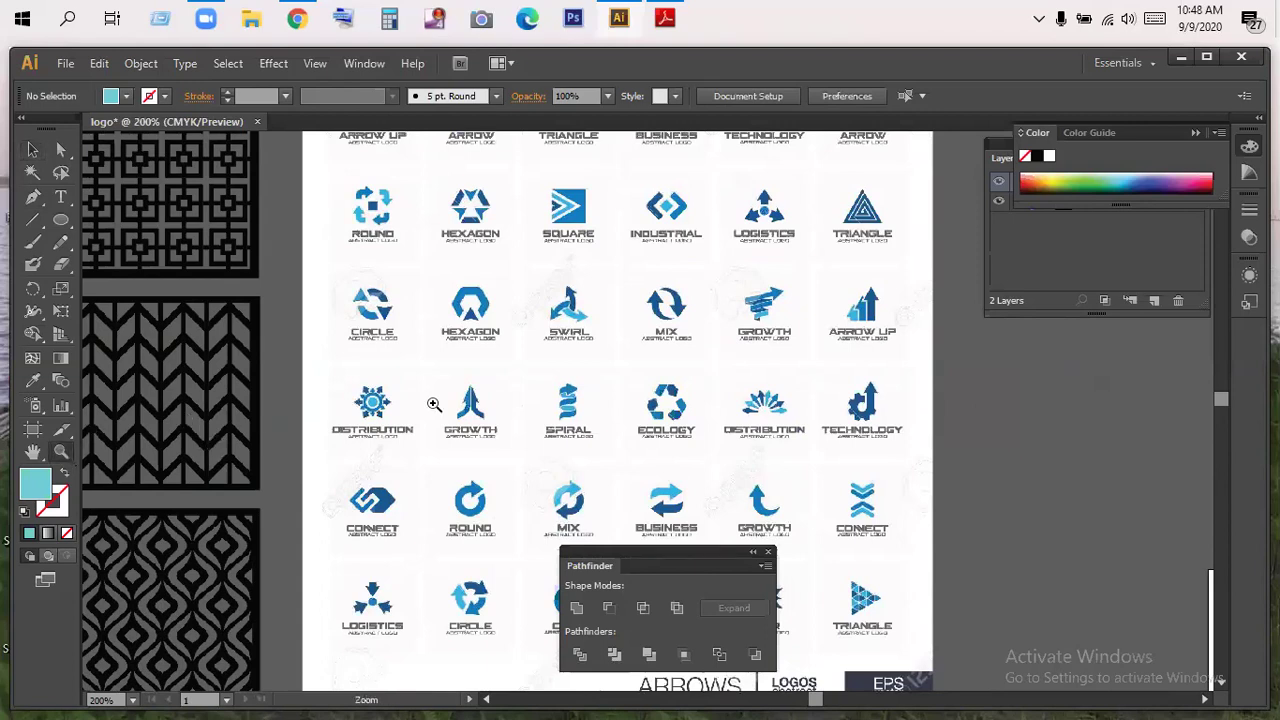
left_click(388, 410)
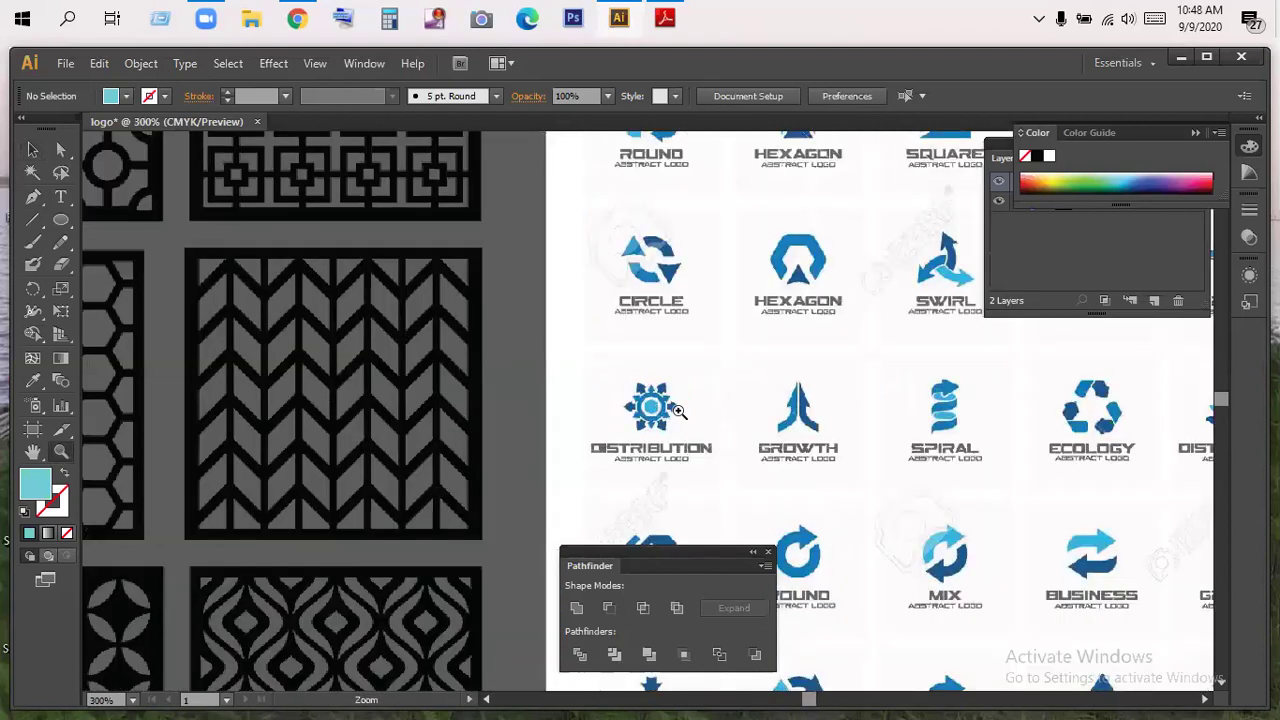
left_click(678, 412)
left_click(652, 418)
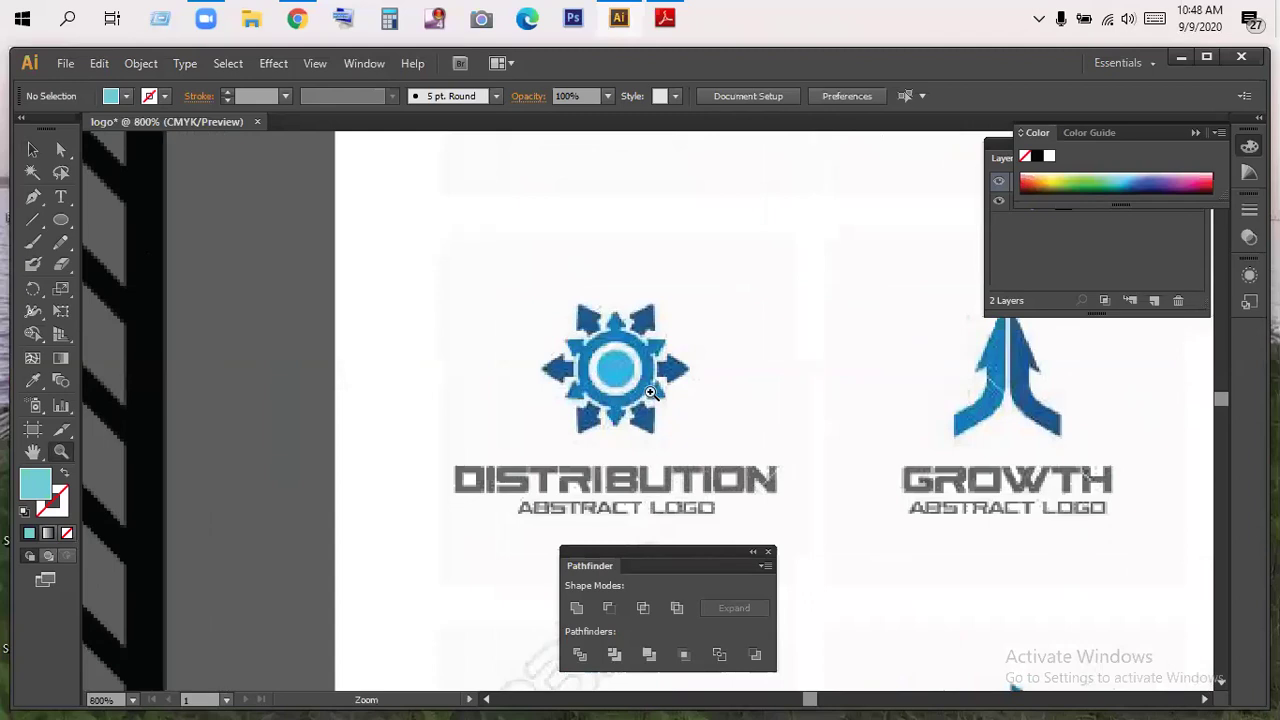
scroll(400, 300, "left", 2)
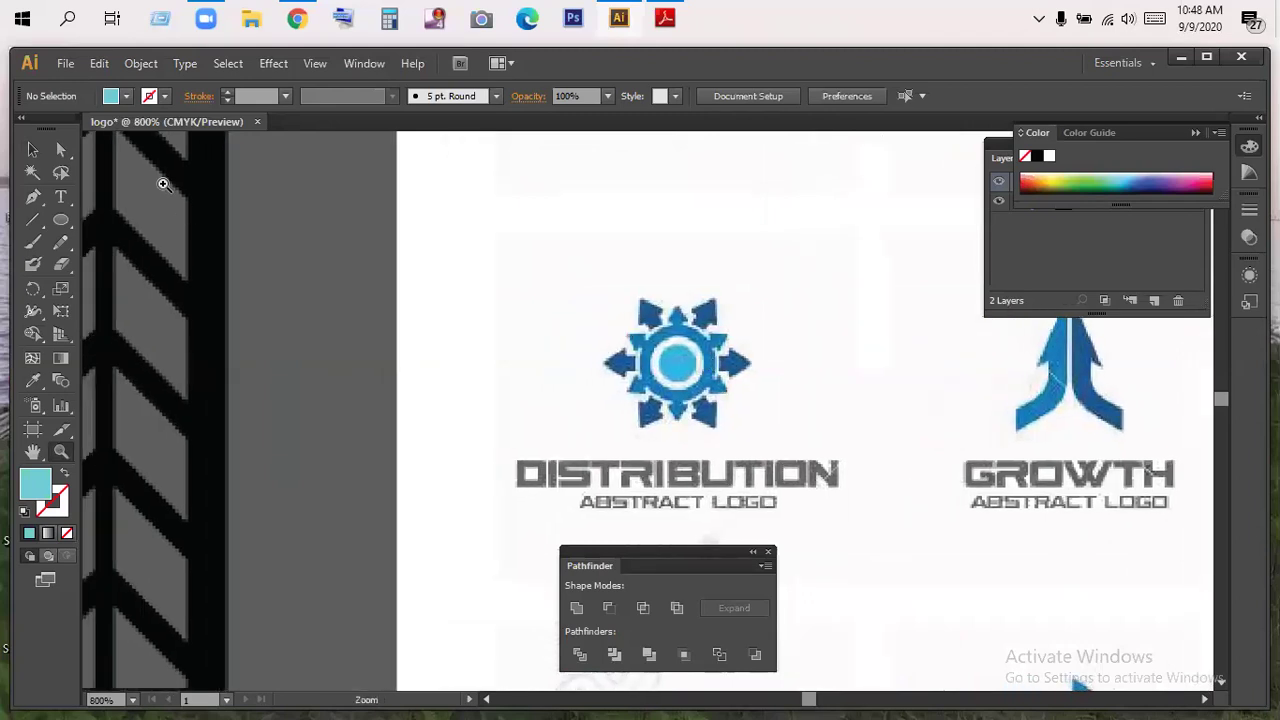
left_click(61, 219)
left_click_drag(404, 326, 441, 372)
left_click(32, 149)
left_click(352, 213)
left_click(423, 334)
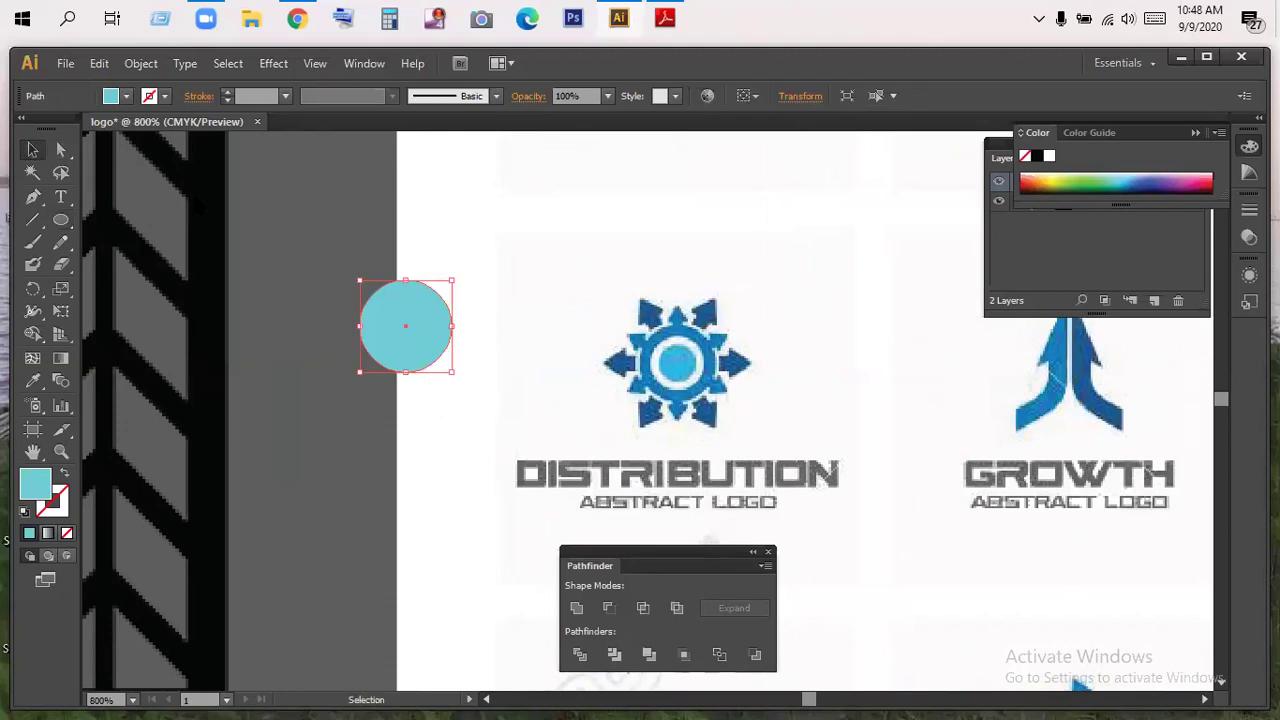
- Paste a copy of the circle in place and shrink it about its centre, leaving a narrow rim around it
left_click(99, 65)
left_click(130, 153)
left_click(100, 66)
left_click(150, 236)
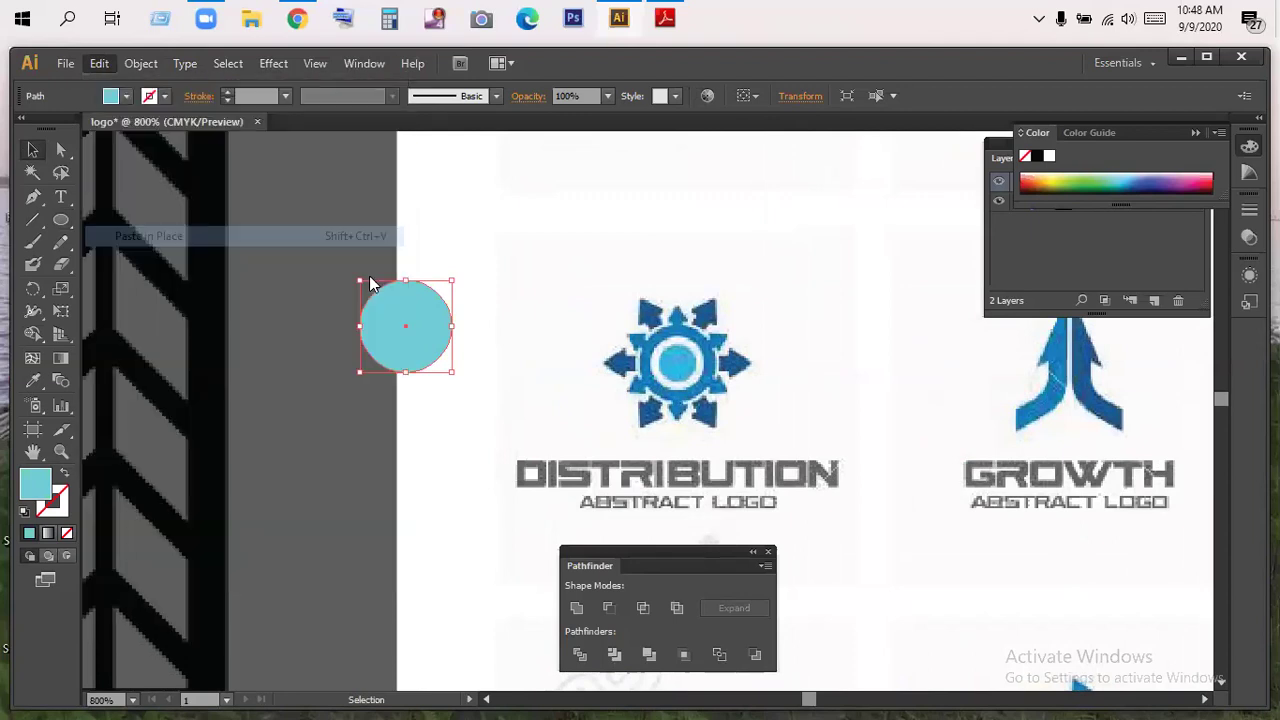
left_click_drag(454, 372, 440, 355)
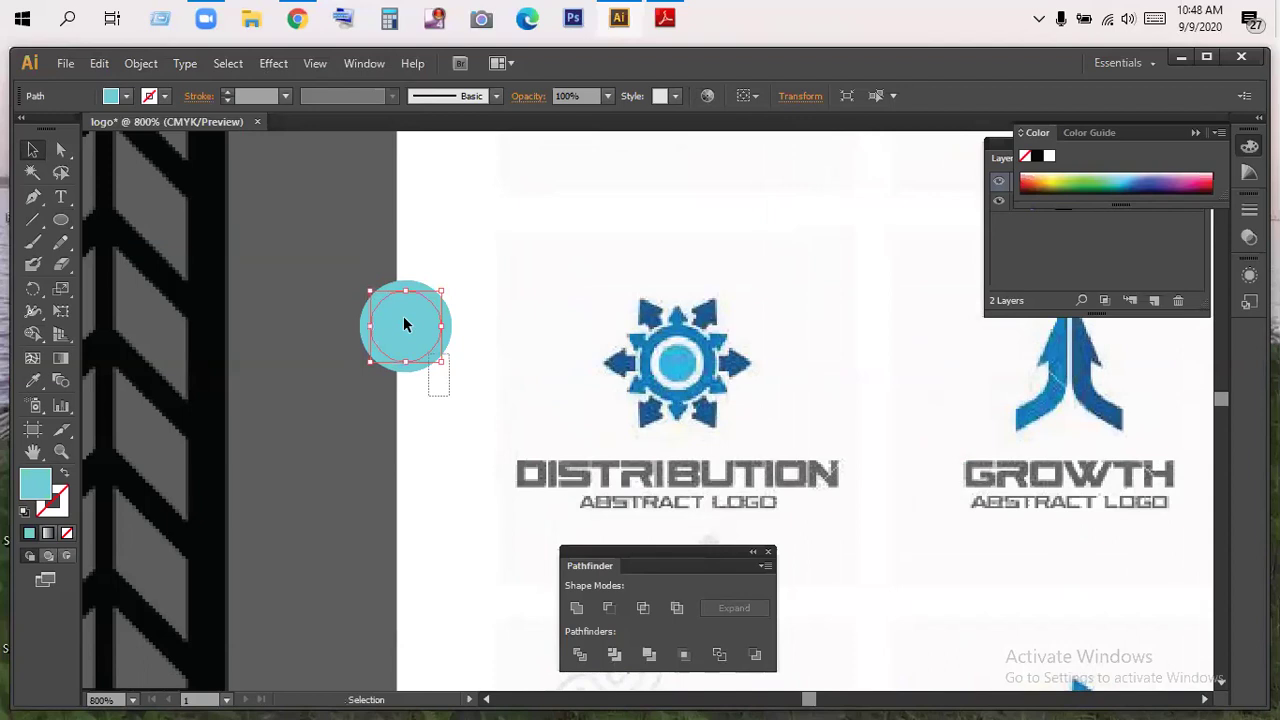
- Cut the inner circle out of the outer one with the Shape Builder to make a ring
left_click(33, 336)
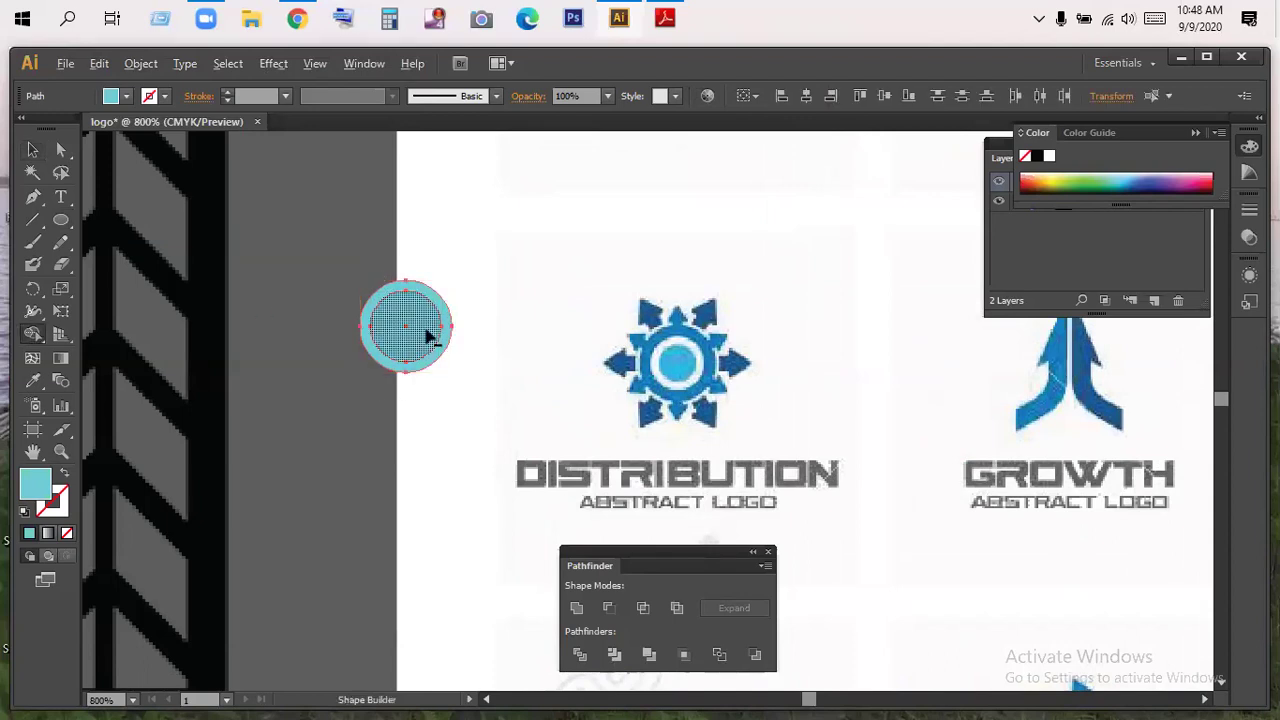
left_click(426, 337, "alt")
left_click(32, 150)
left_click(512, 224)
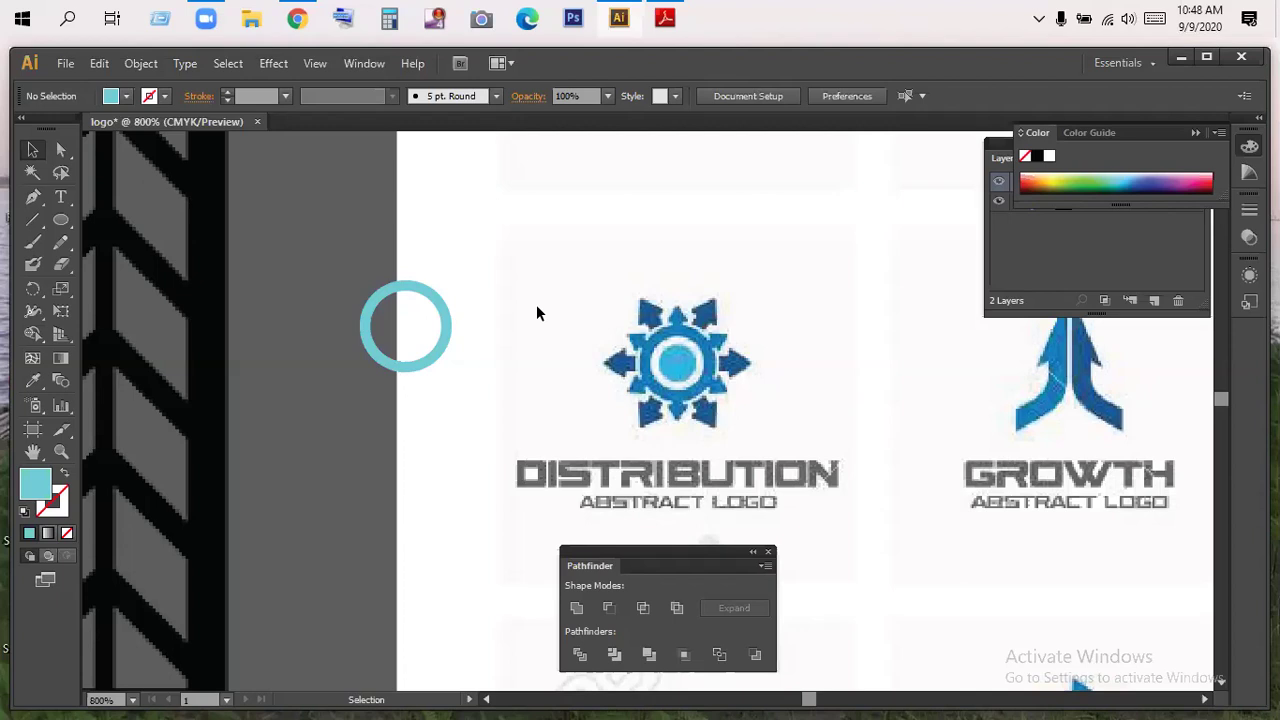
- Draw a narrow vertical turquoise rectangle between the ring and the Distribution logo, slightly above them
left_click_drag(62, 221, 144, 286)
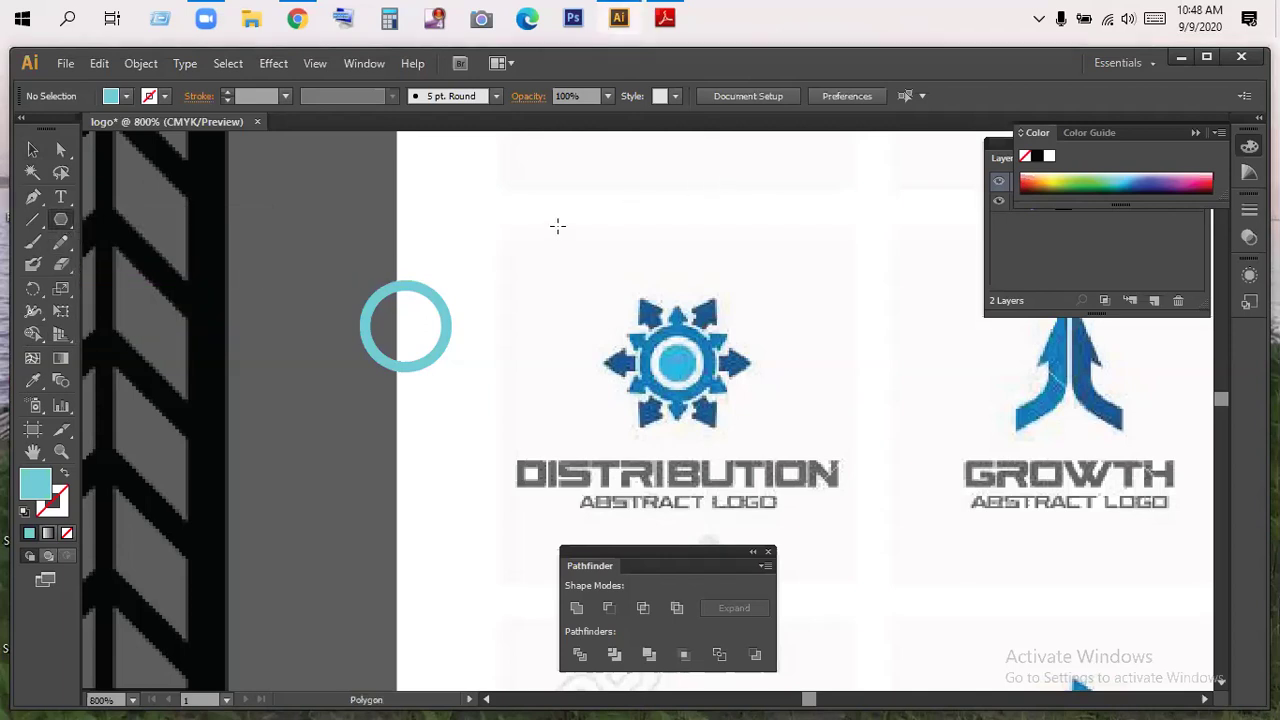
left_click_drag(61, 220, 154, 218)
left_click_drag(558, 231, 573, 280)
left_click(43, 155)
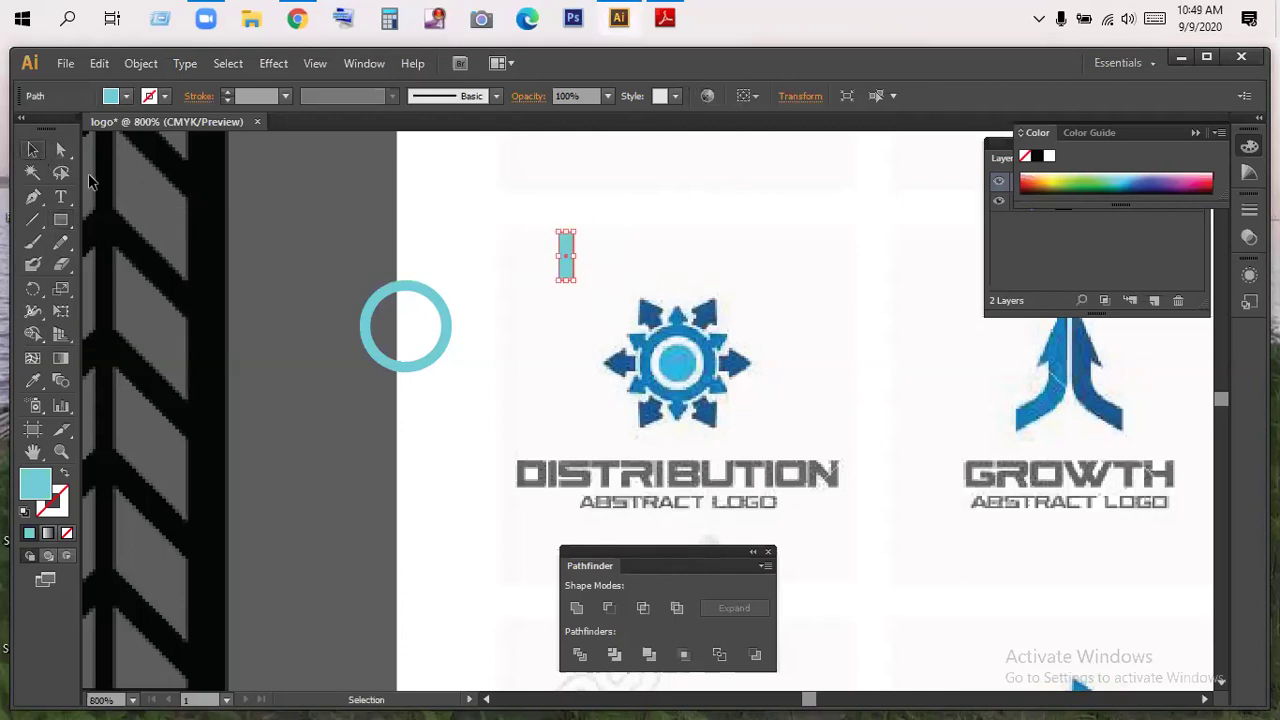
left_click(305, 197)
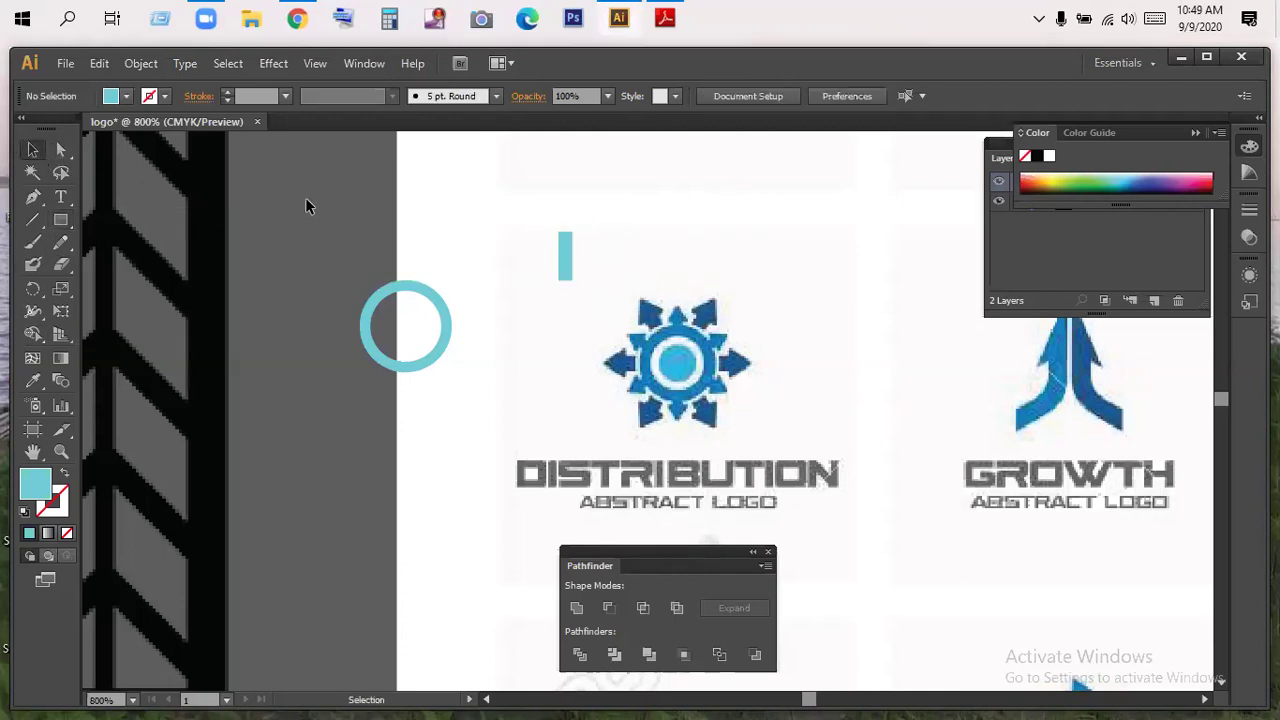
- Add an anchor point at the middle of the narrow rectangle's upper edge and raise it into a pointed tip
left_click(558, 261)
left_click(32, 199)
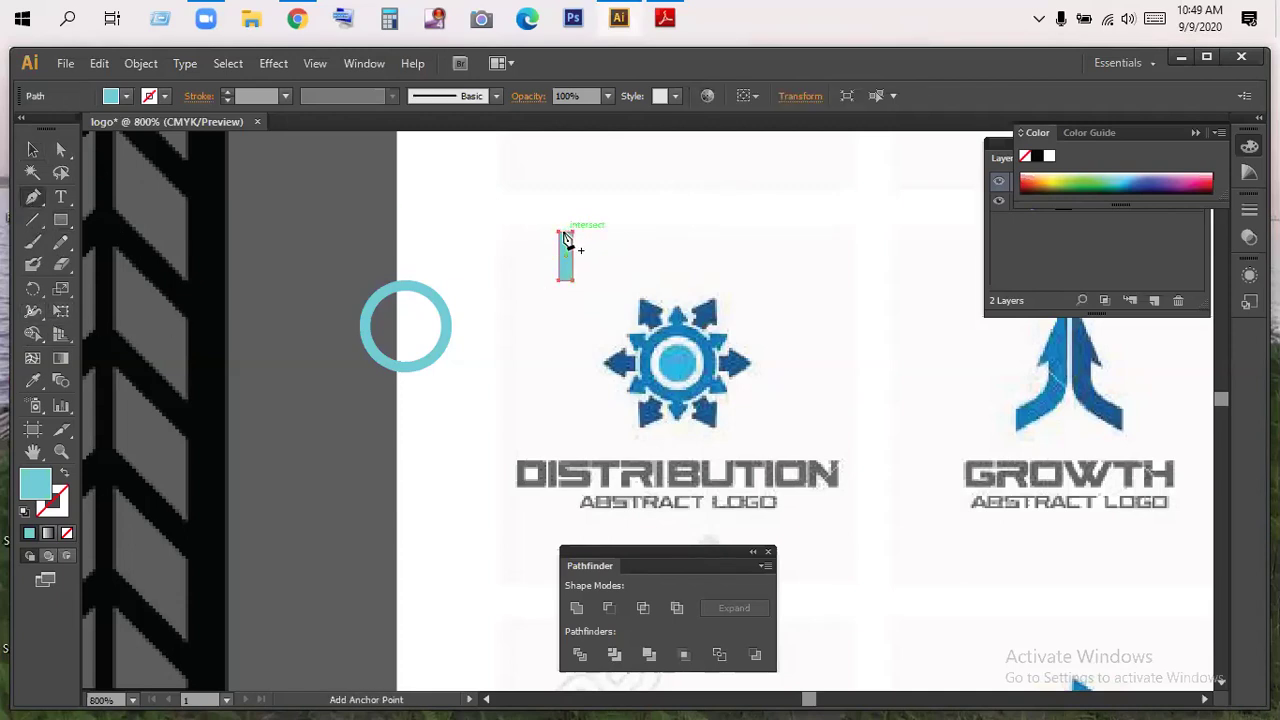
left_click(563, 236)
left_click(61, 150)
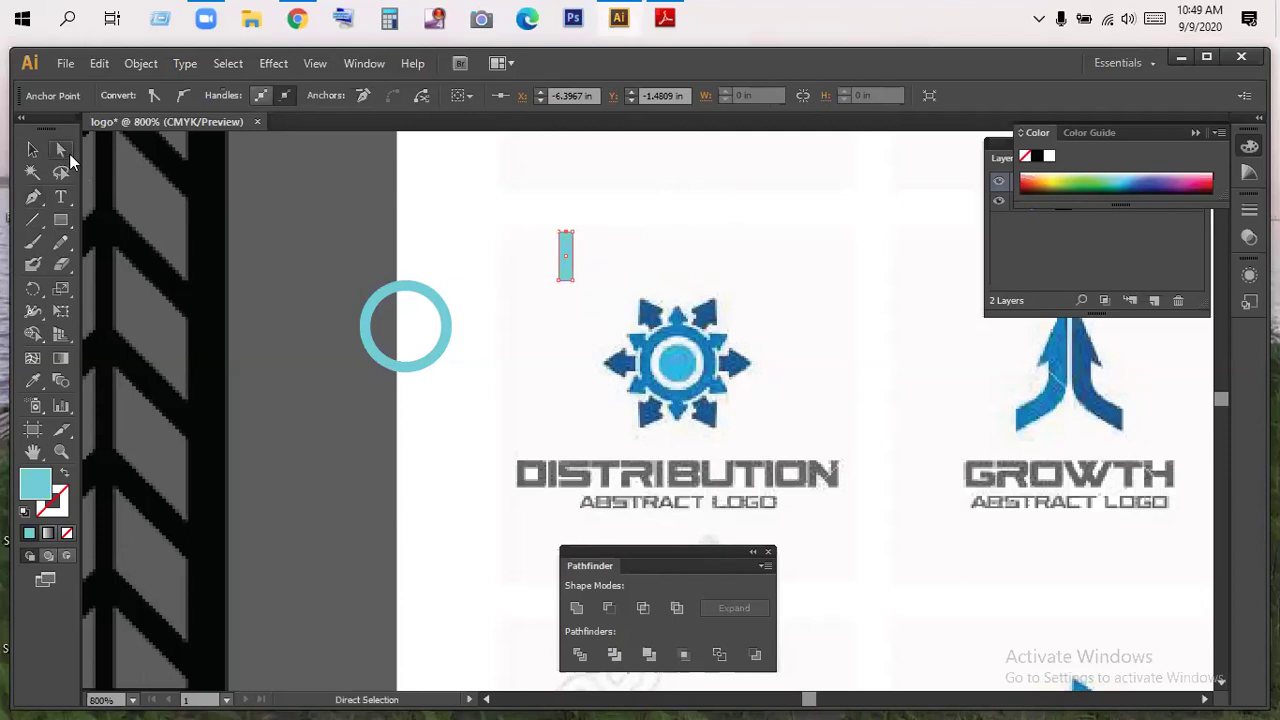
left_click_drag(567, 236, 570, 229)
left_click_drag(566, 235, 564, 226)
left_click(40, 151)
left_click(576, 243)
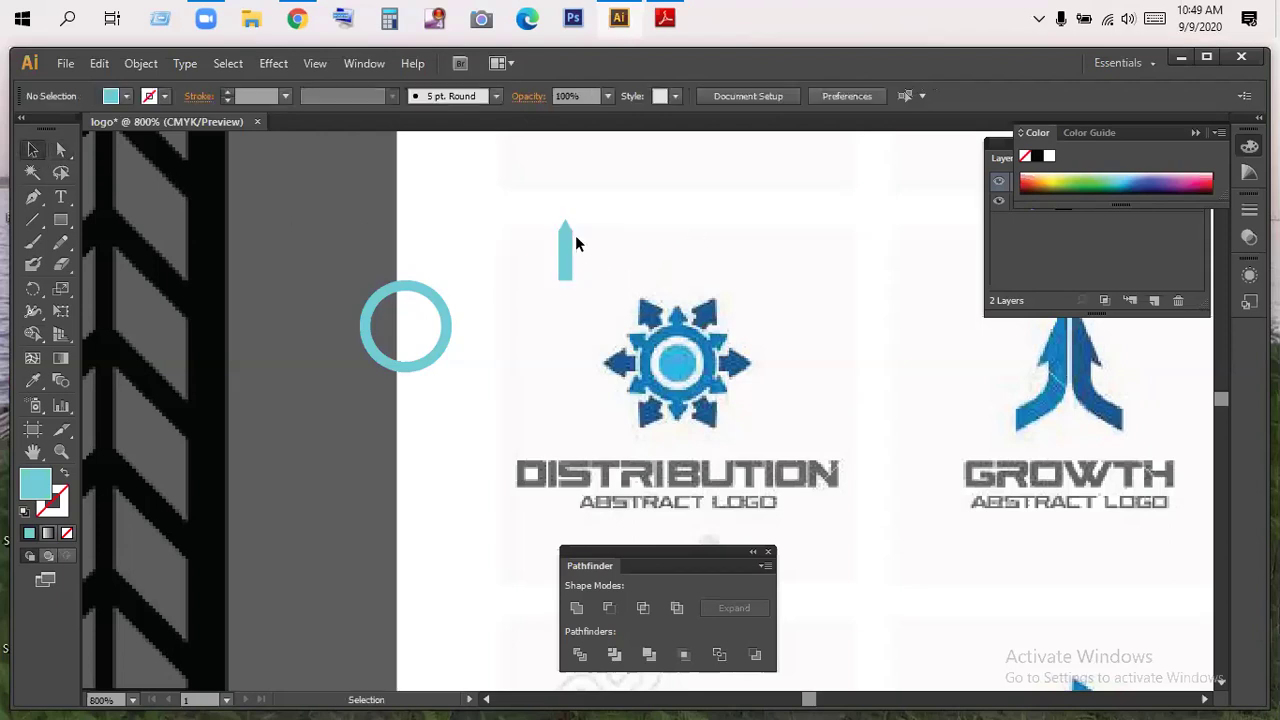
- Try making the pointed bar shorter and wider, and delete it
left_click(564, 258)
left_click_drag(564, 279, 569, 245)
left_click(648, 251)
left_click(634, 246)
left_click(582, 246)
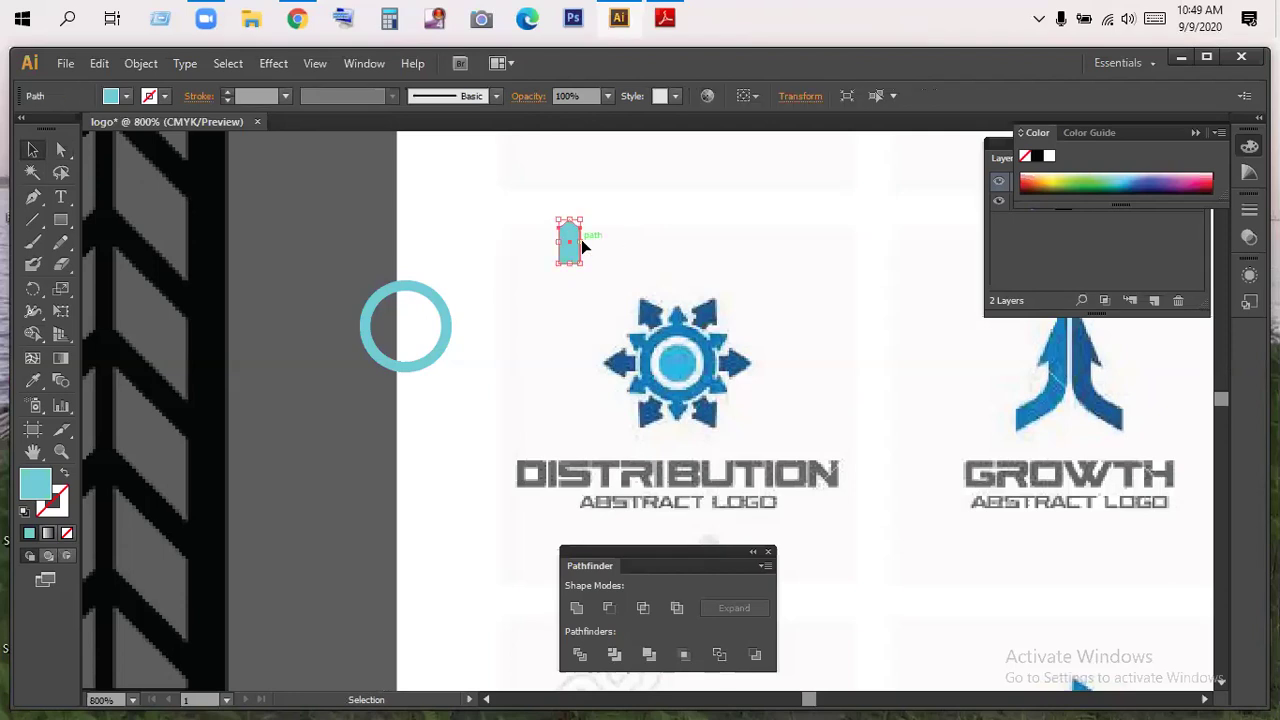
key("Delete")
- Draw a wider upright turquoise rectangle just above and to the right of the ring
left_click(61, 219)
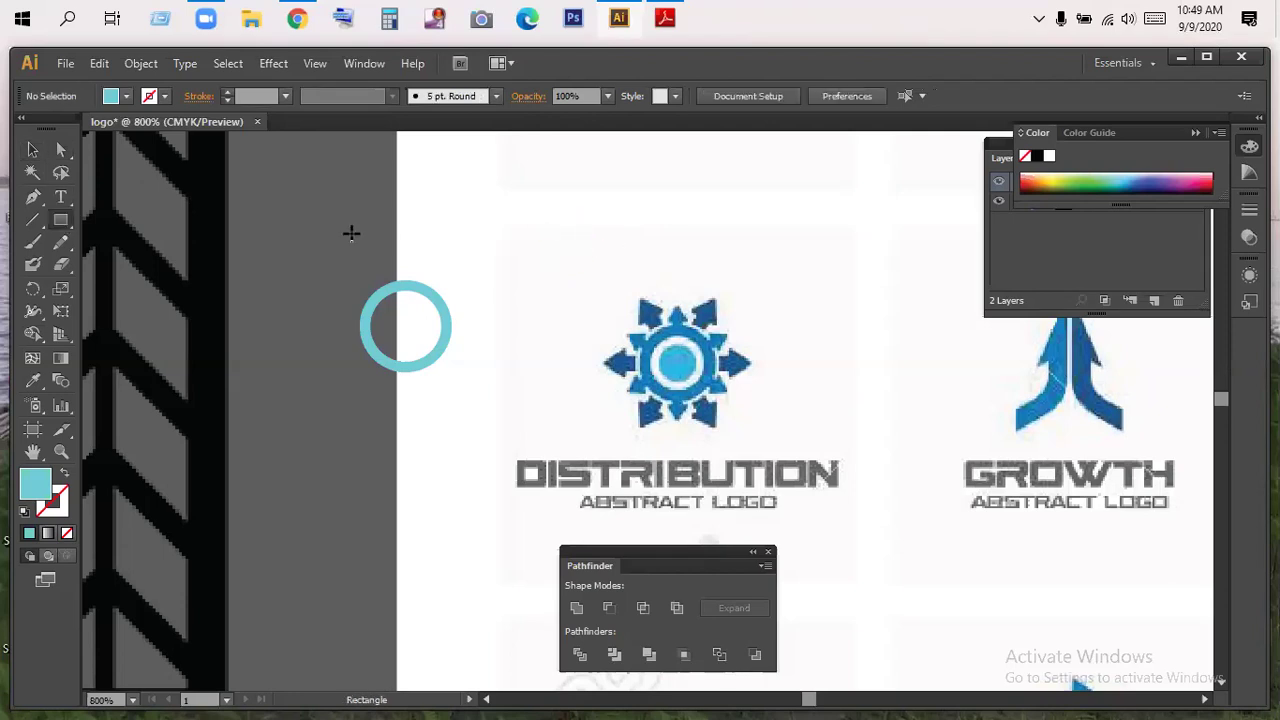
left_click_drag(498, 235, 531, 307)
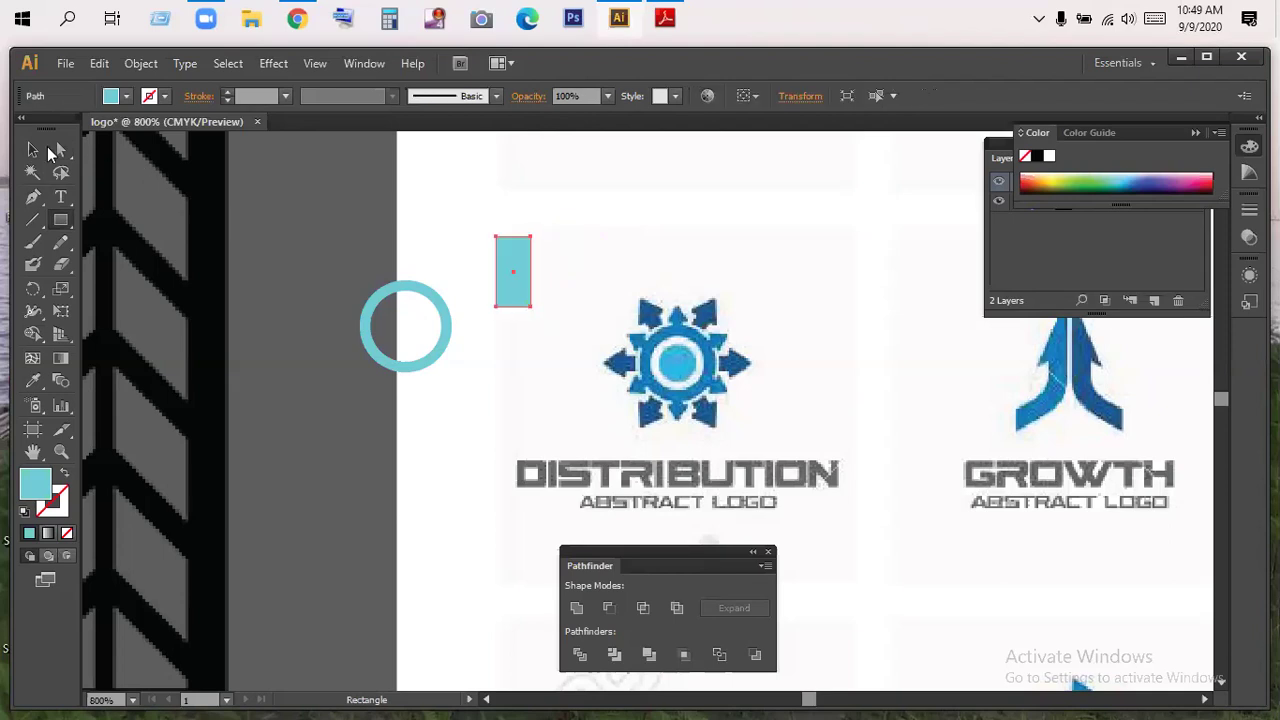
left_click(33, 150)
left_click(328, 200)
- Create a 3-sided polygon with a 0.2662 in radius and move the triangle below the rectangle
left_click_drag(64, 221, 166, 285)
left_click(669, 270)
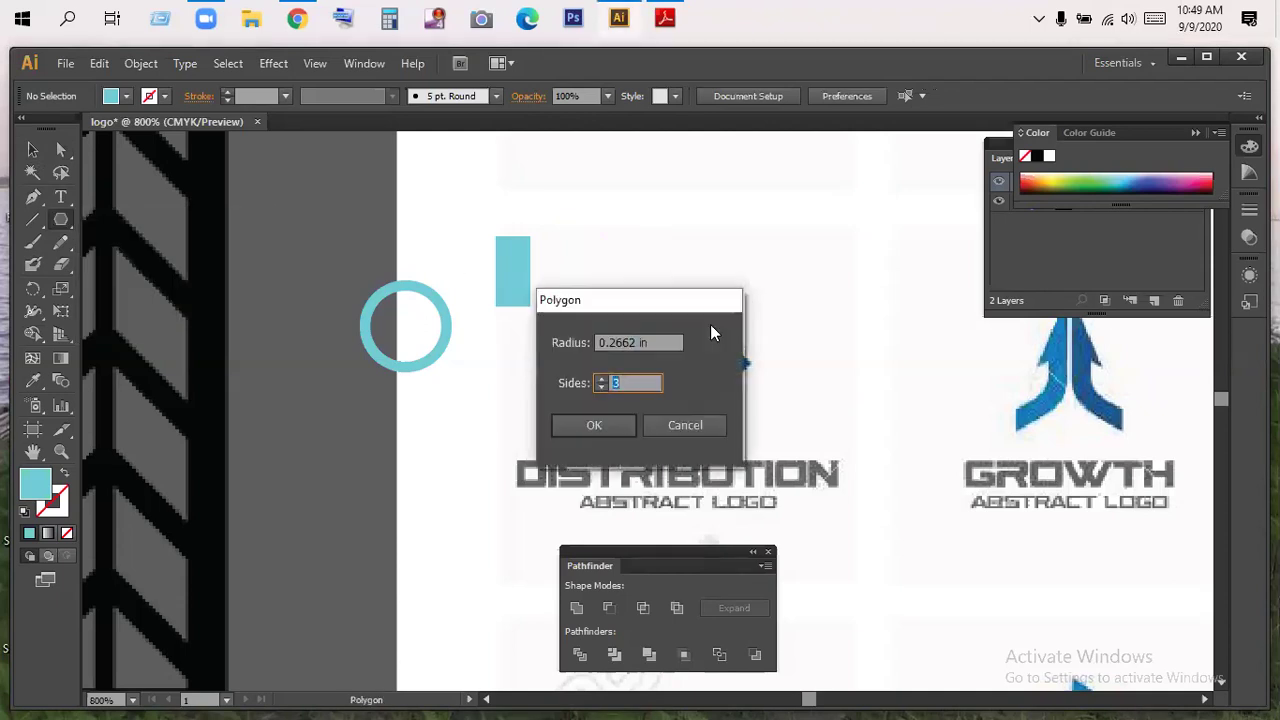
left_click(596, 426)
key("v")
left_click_drag(560, 212, 468, 467)
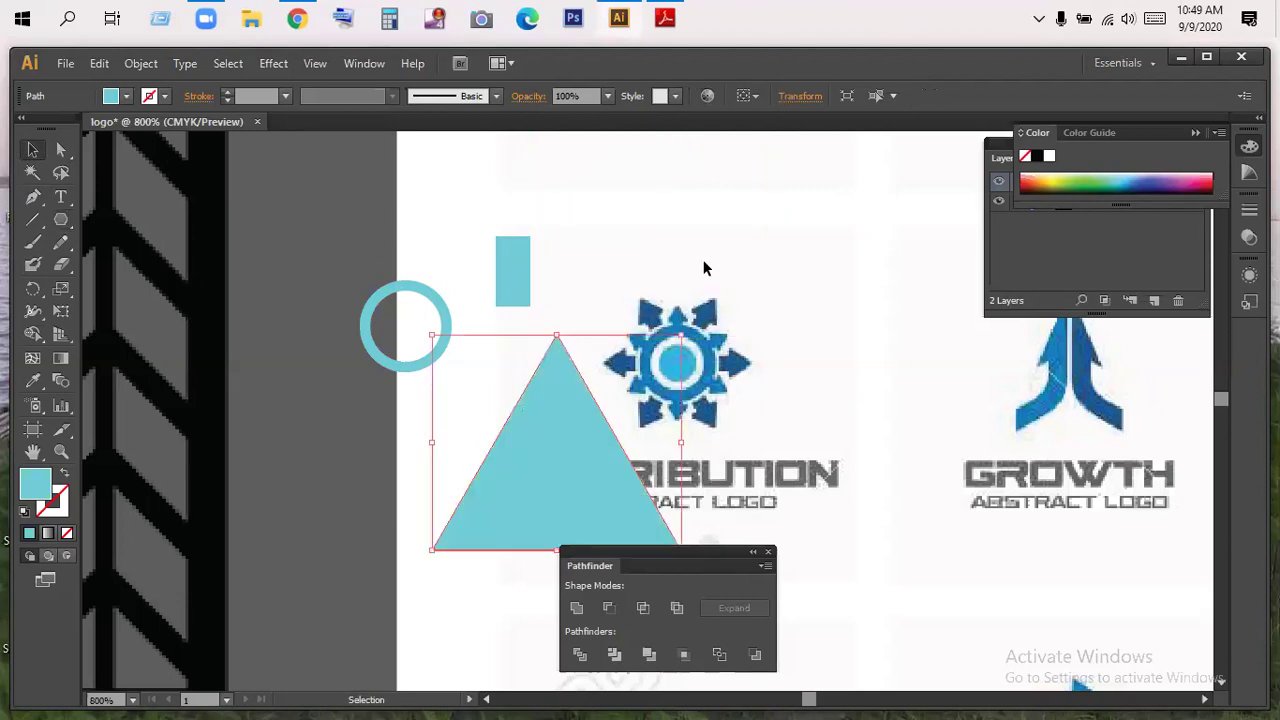
- Scale the triangle down onto the rectangle's upper edge as an arrowhead and slightly shorten the rectangle from below
left_click_drag(680, 336, 516, 210)
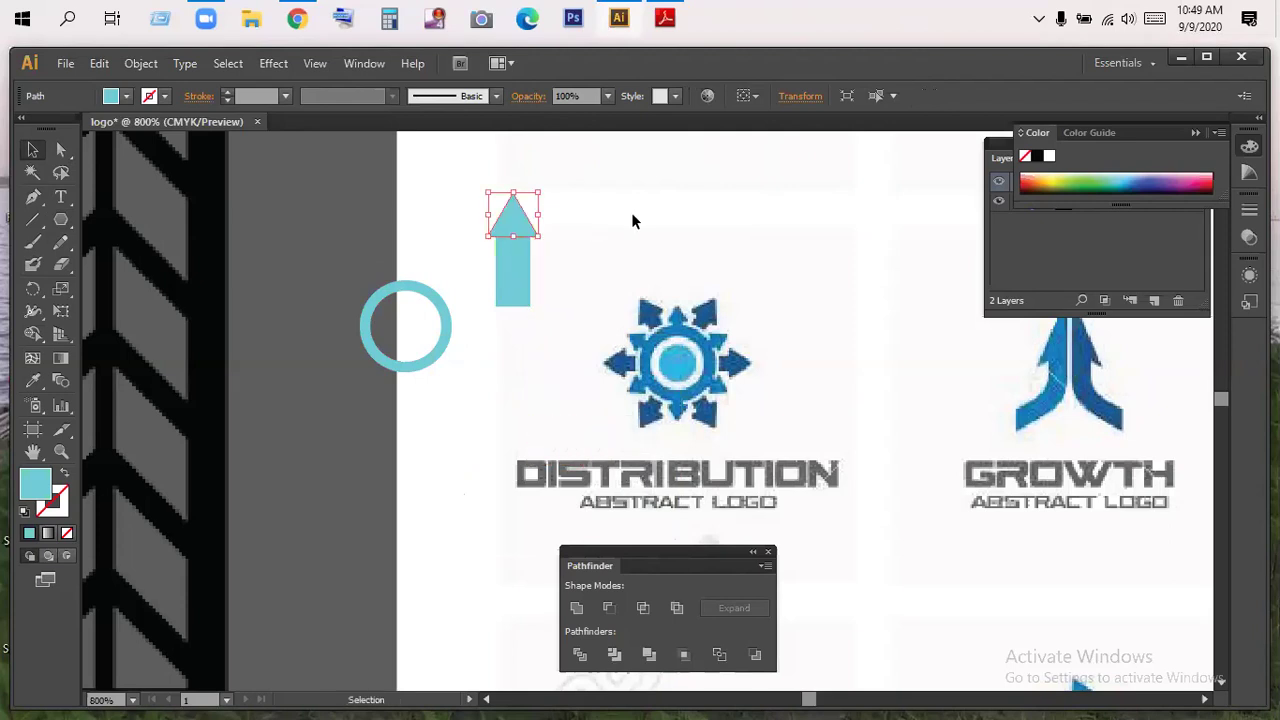
left_click(630, 221)
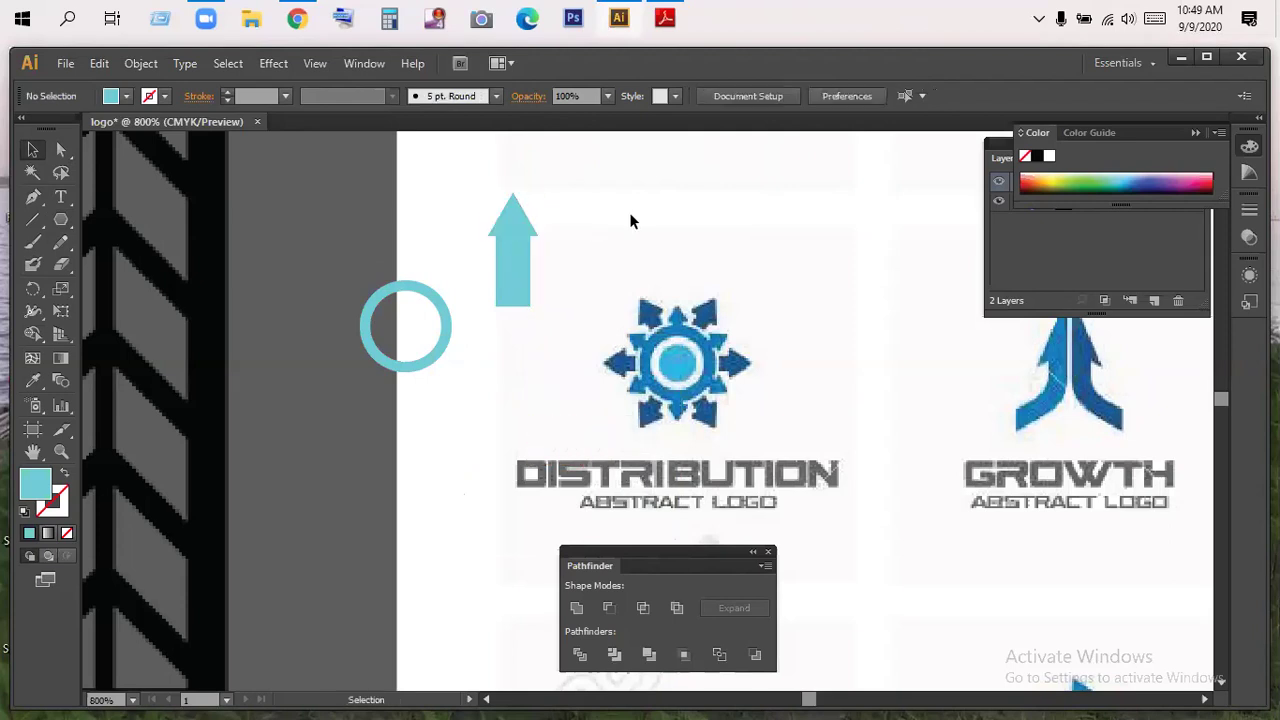
left_click(515, 284)
left_click_drag(513, 306, 495, 188)
- Group the triangle and rectangle into one arrow
right_click(514, 216)
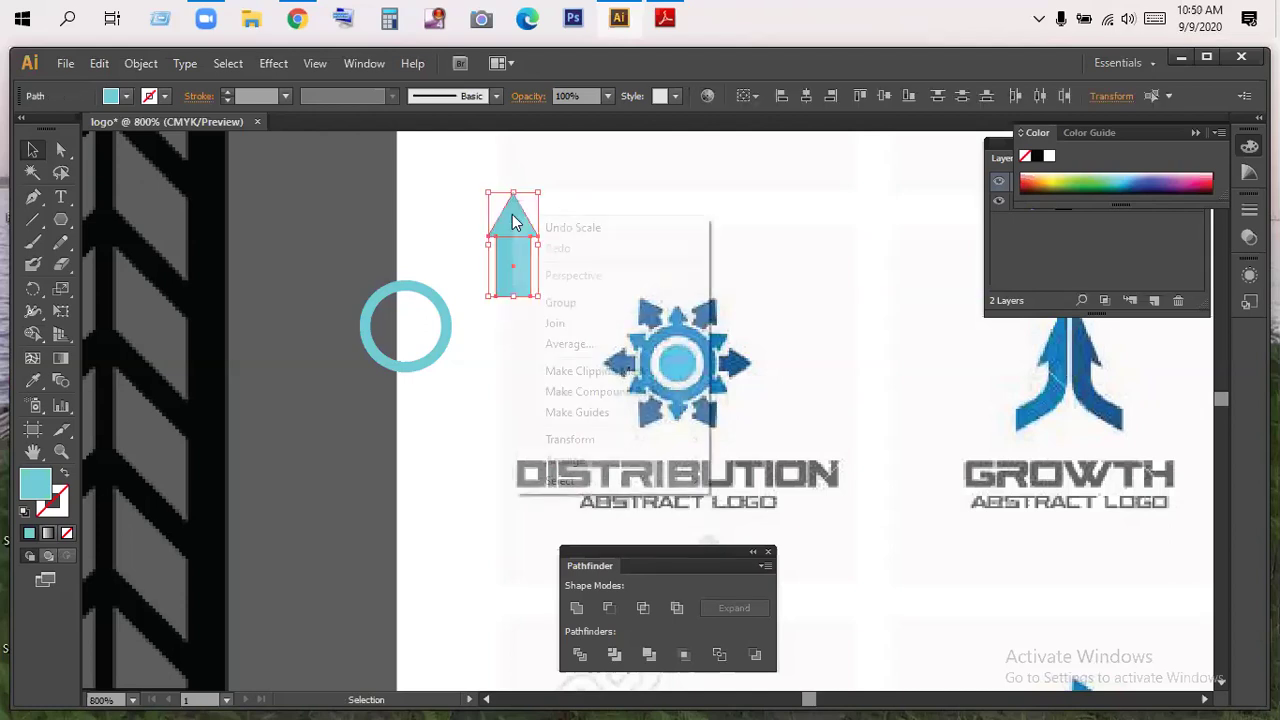
left_click(561, 303)
left_click(633, 207)
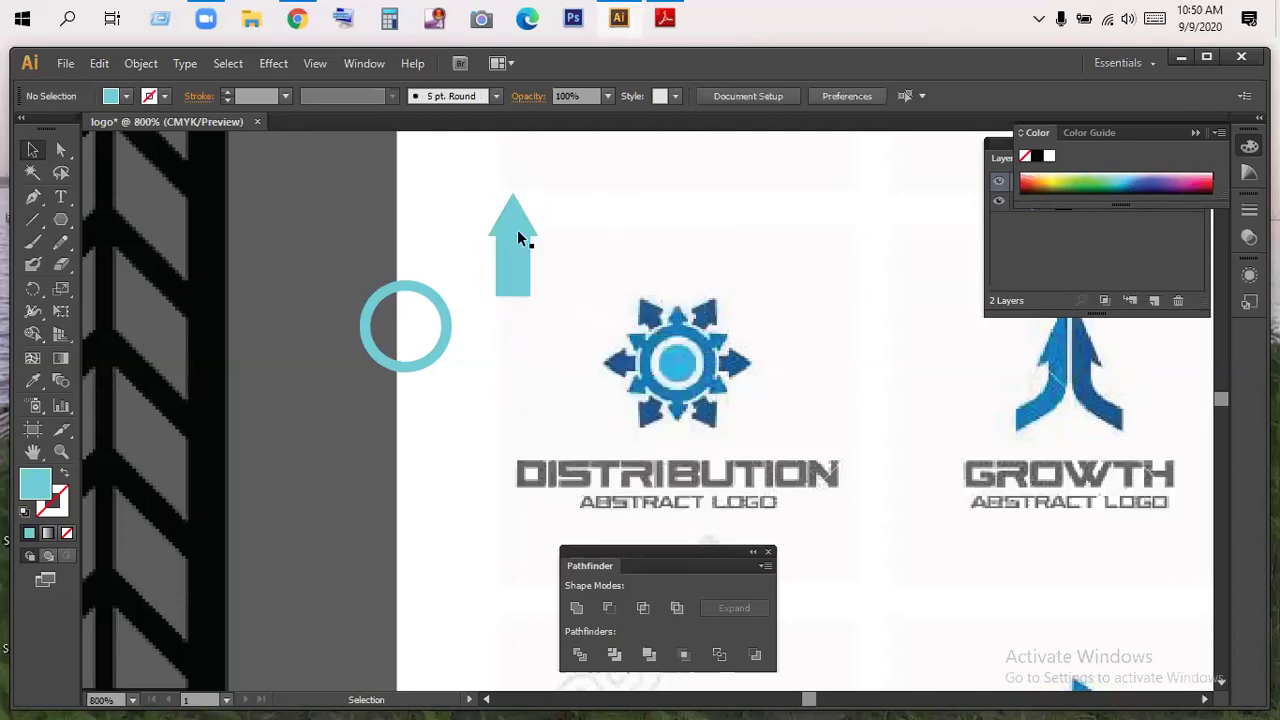
- Scale the grouped arrow down and place it upright on the ring's upper edge
left_click(514, 228)
left_click_drag(538, 300, 396, 258)
left_click(572, 279)
left_click_drag(419, 202, 414, 246)
left_click(476, 212)
left_click(489, 233)
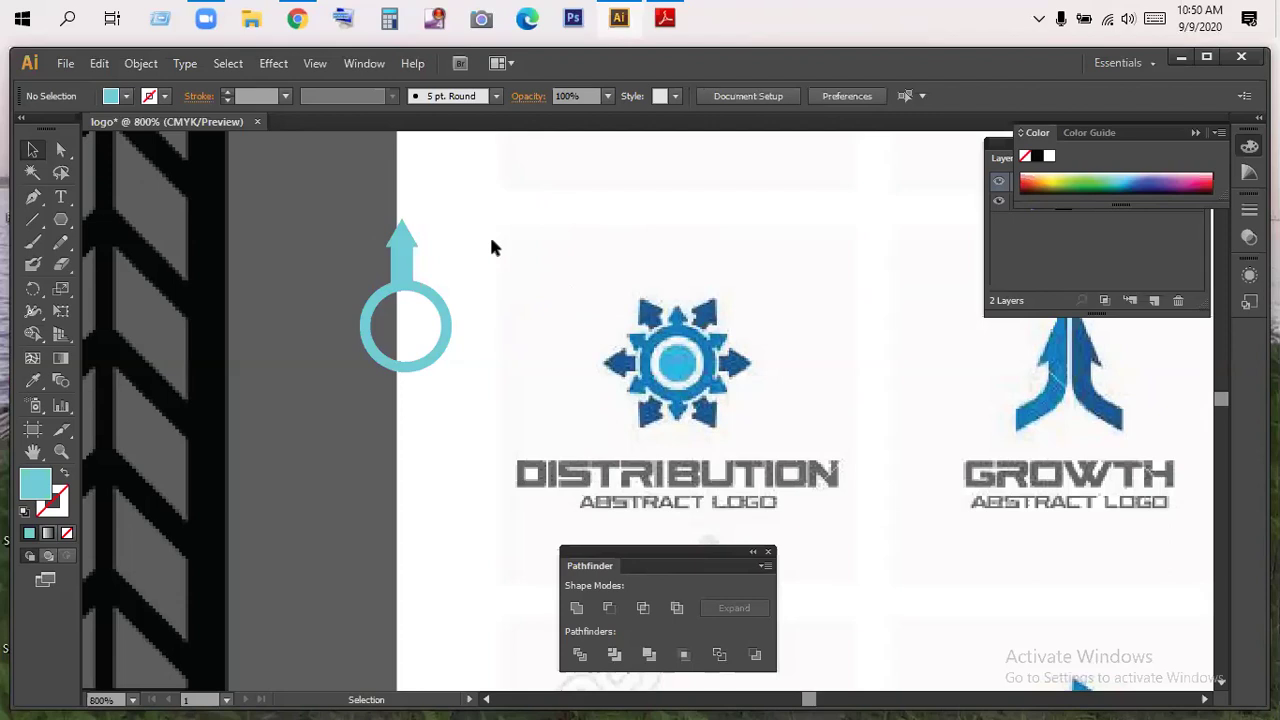
- Try shifting the arrow slightly to the right above the ring
left_click(407, 246)
left_click_drag(407, 246, 414, 251)
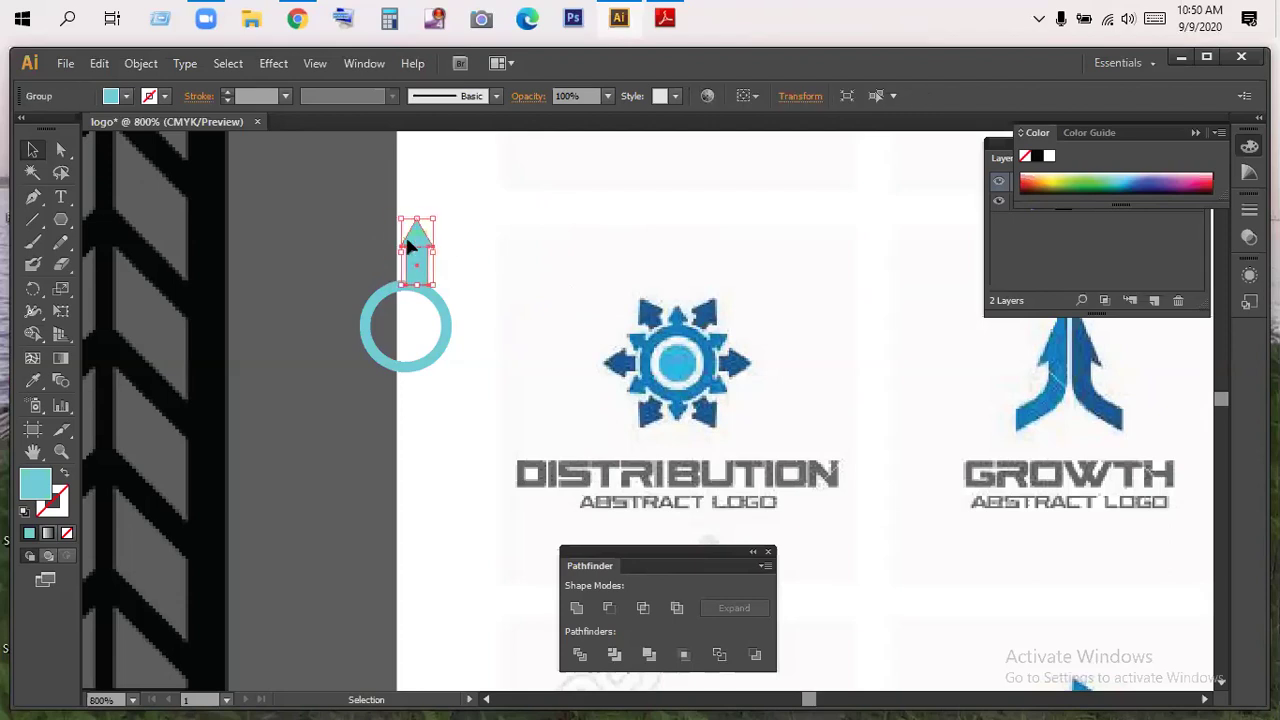
left_click(549, 223)
left_click(421, 250)
left_click(500, 245)
- Start a Transform effect on the arrow with 5 copies, preview enabled and a rotation angle of 311°
left_click(398, 252)
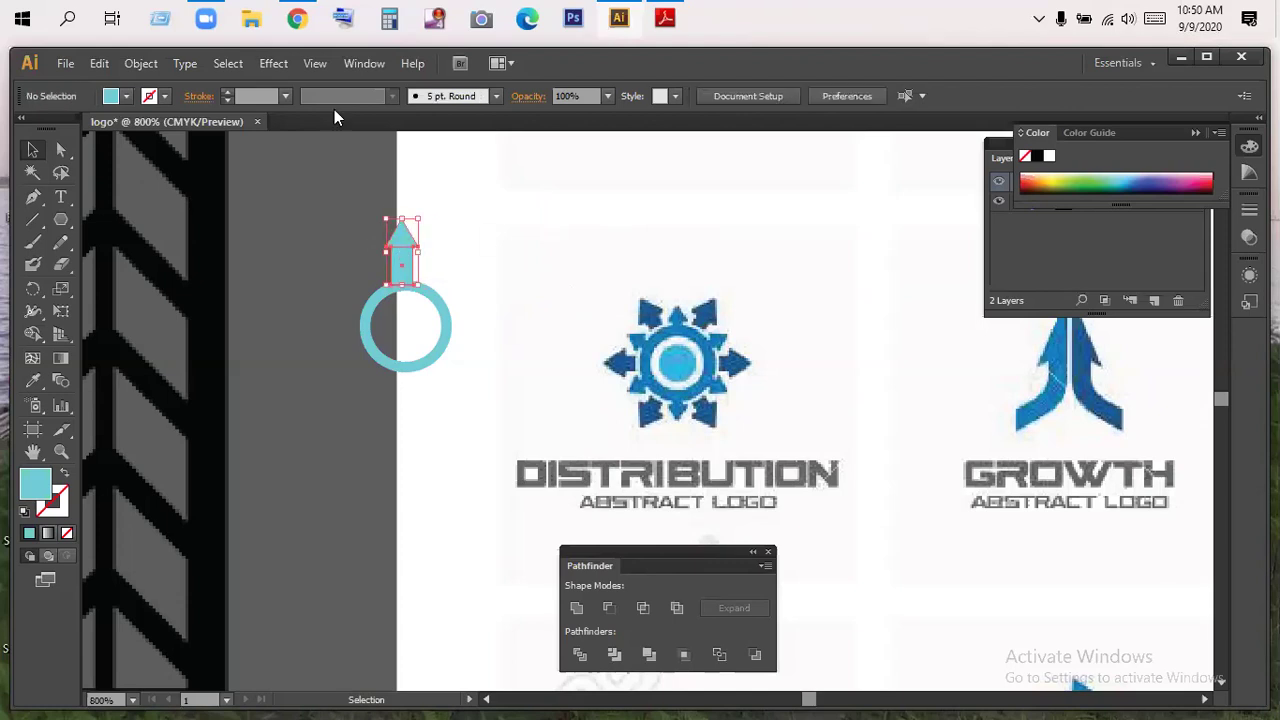
left_click(273, 63)
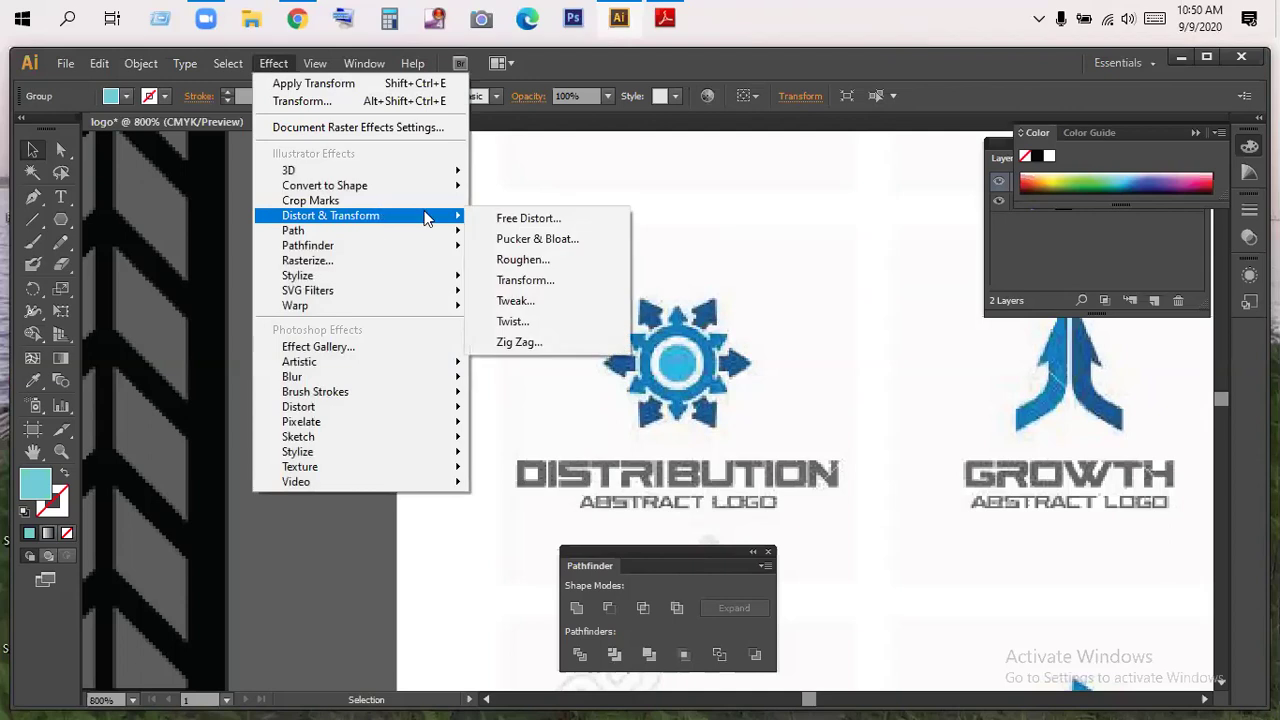
left_click(671, 257)
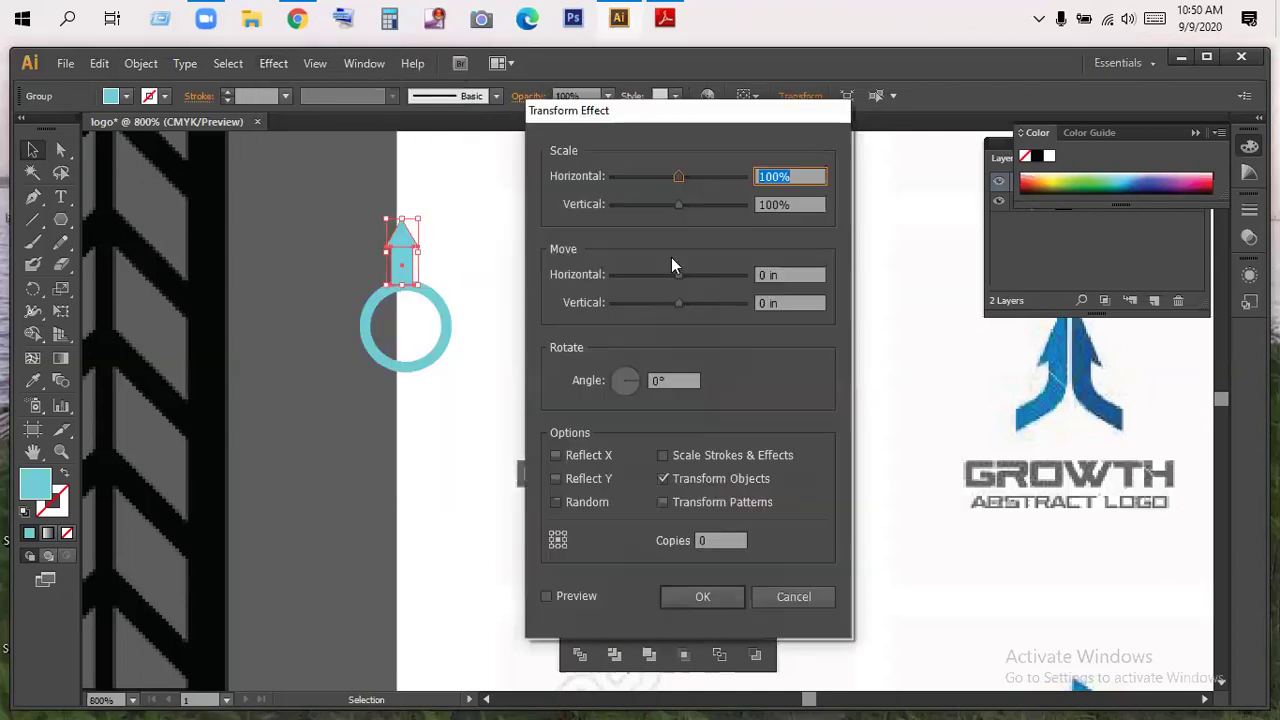
left_click(708, 541)
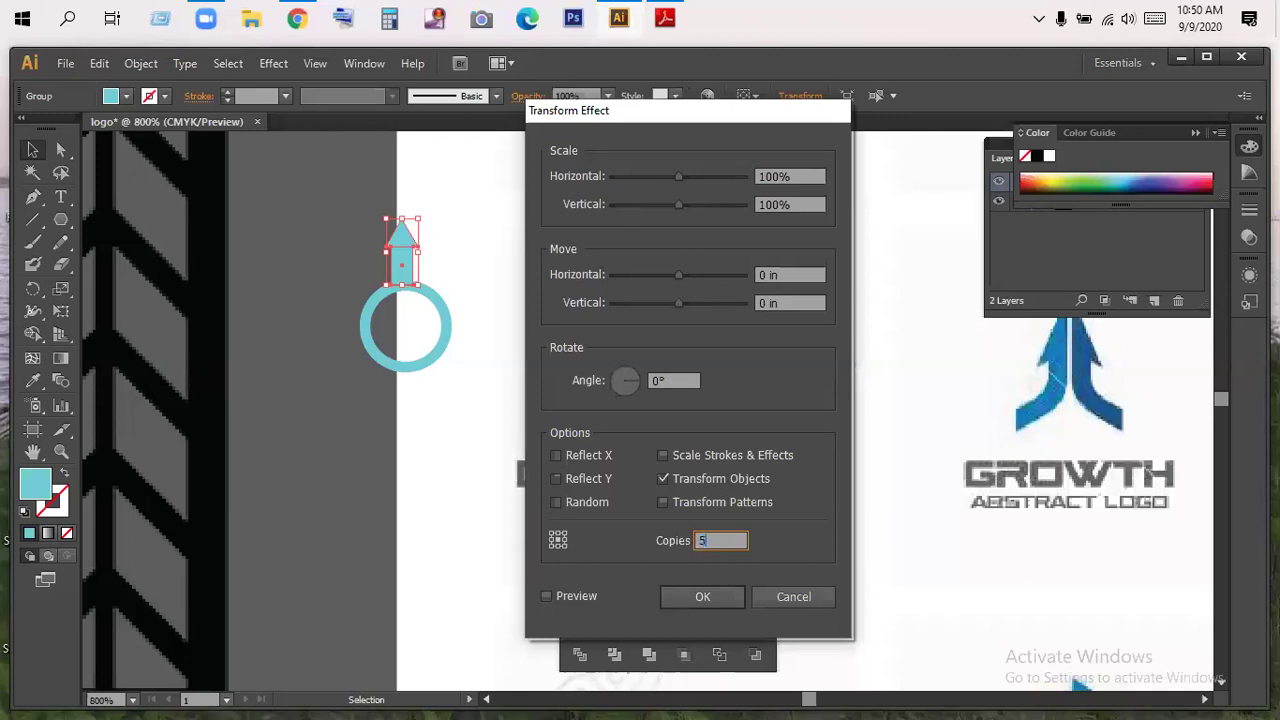
left_click(547, 596)
left_click(634, 382)
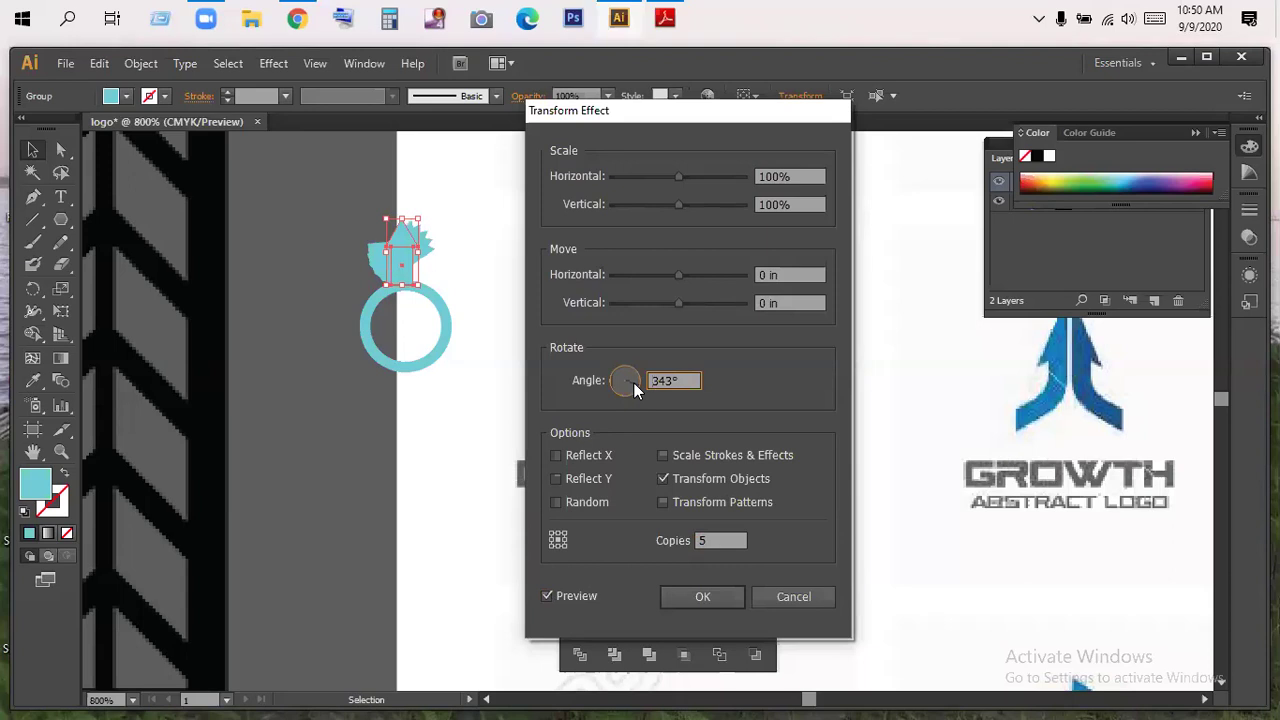
left_click(632, 388)
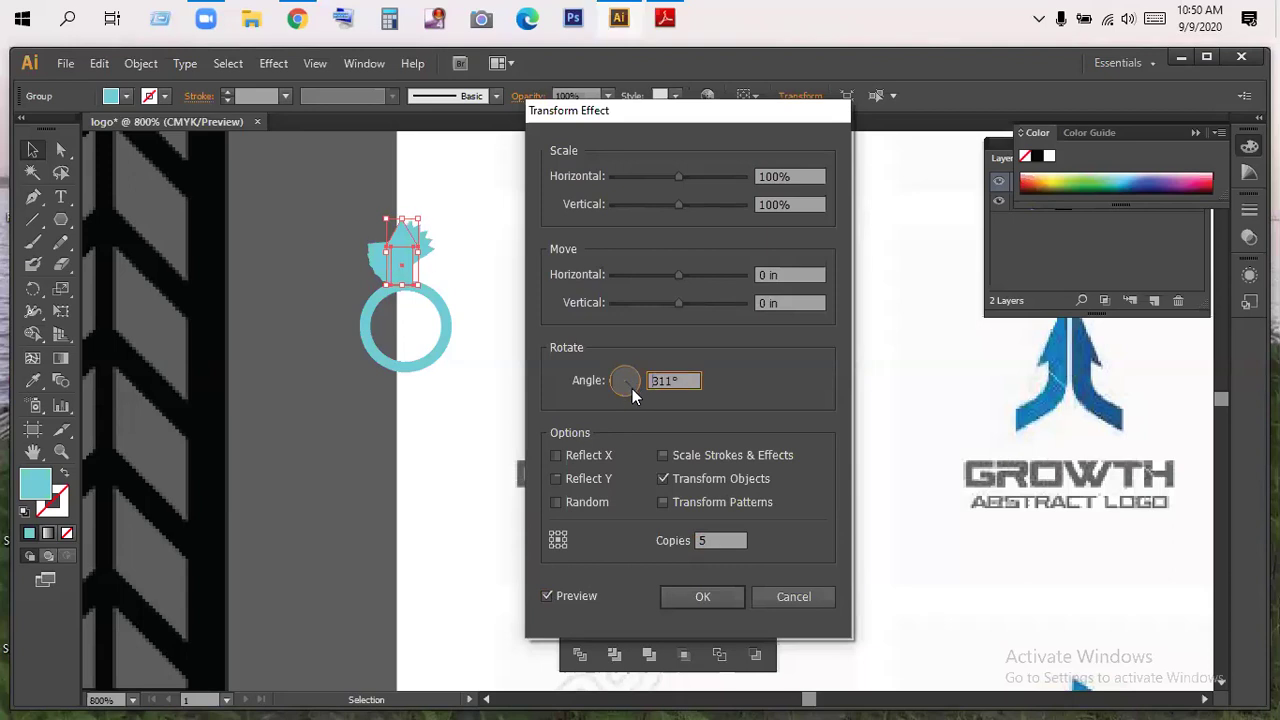
- Set the effect's horizontal move to 0.1528 in and vertical move to 0.0694 in, change the copies to 7 and apply it
mouse_move(678, 277)
left_mouse_down()
mouse_move(694, 277)
mouse_move(675, 302)
mouse_move(687, 302)
mouse_move(688, 276)
left_mouse_up()
left_click(684, 304)
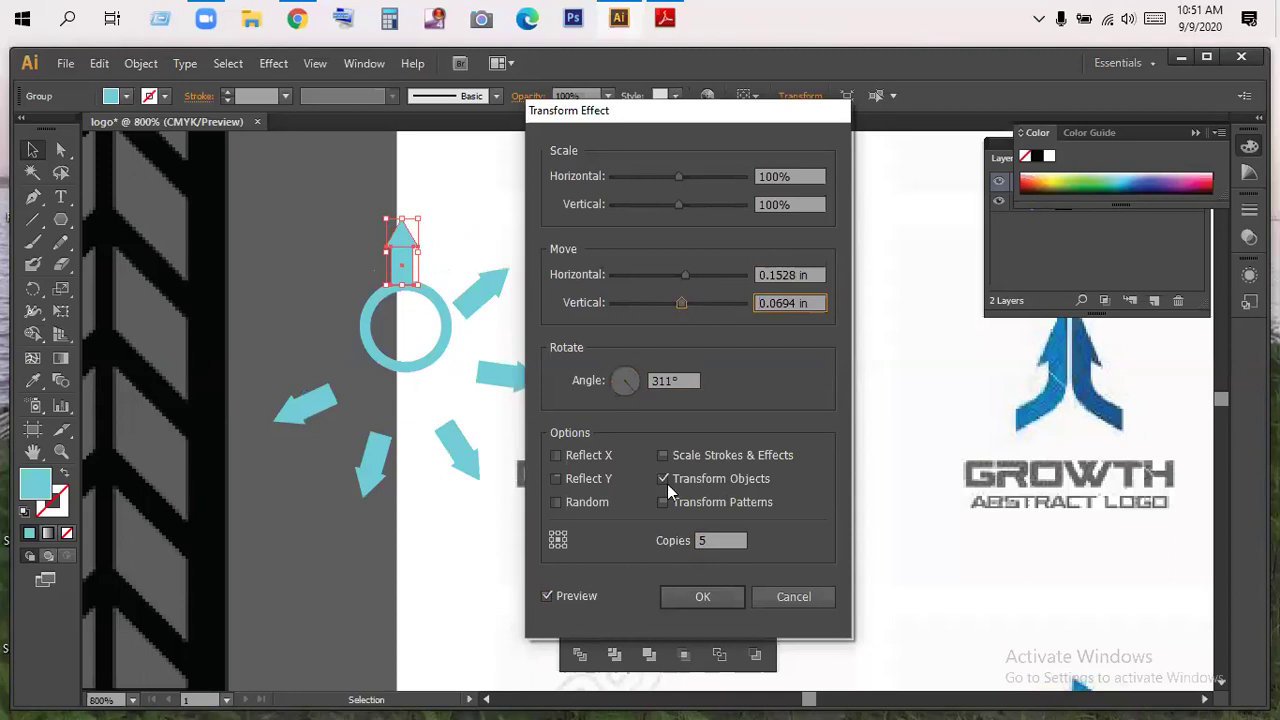
double_click(712, 540)
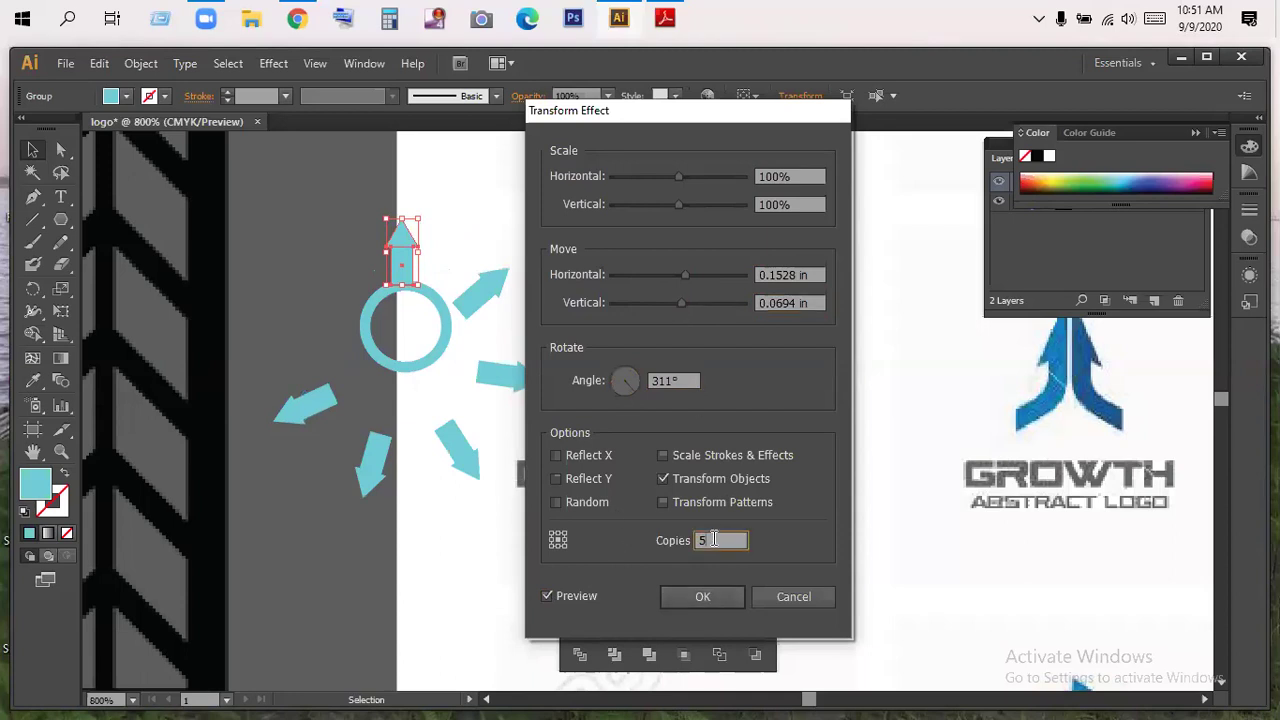
left_click(546, 596)
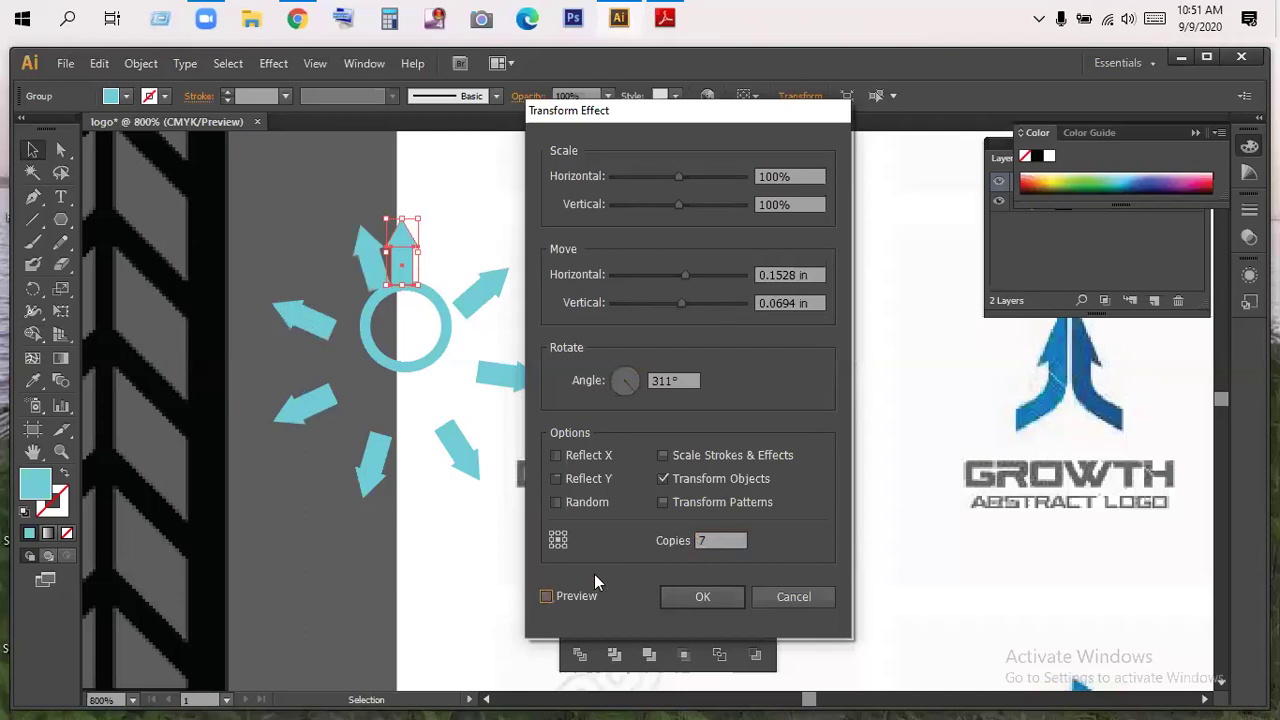
left_click(702, 597)
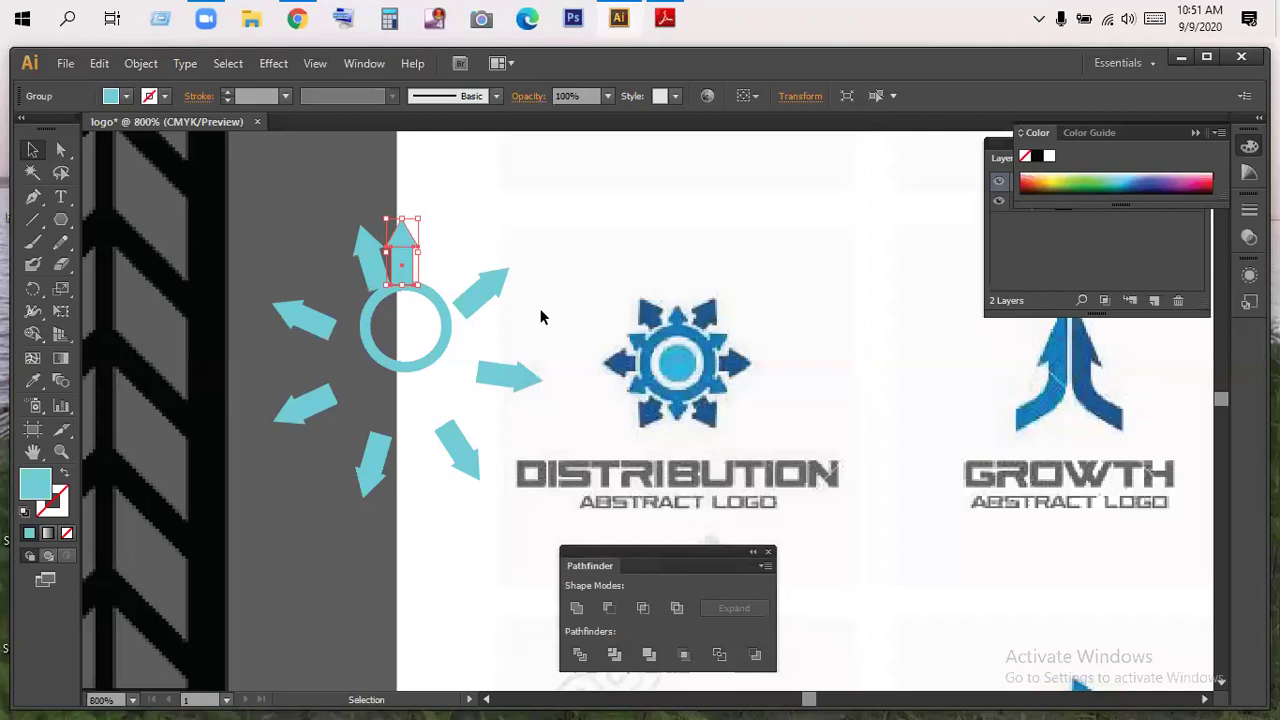
- Try ungrouping the arrow while its Transform effect is live, and undo the ungrouping
left_click(532, 245)
left_click(396, 250)
right_click(396, 250)
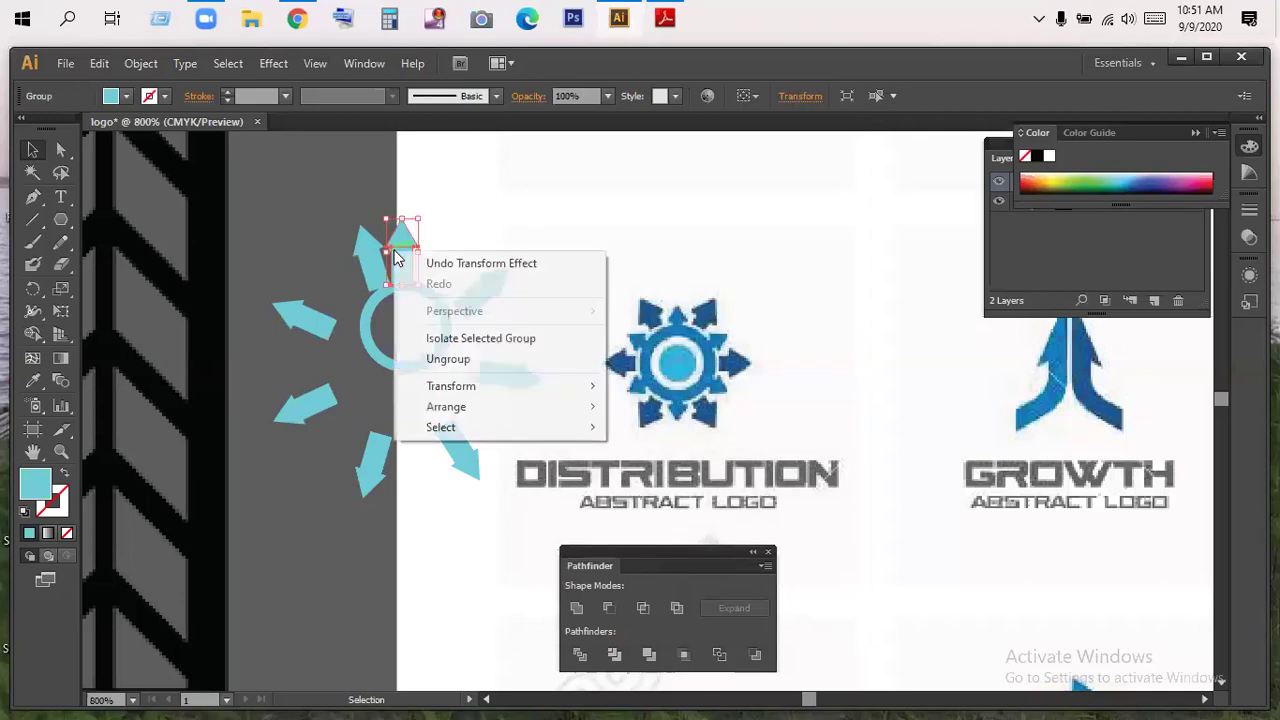
left_click(447, 359)
left_click(508, 166)
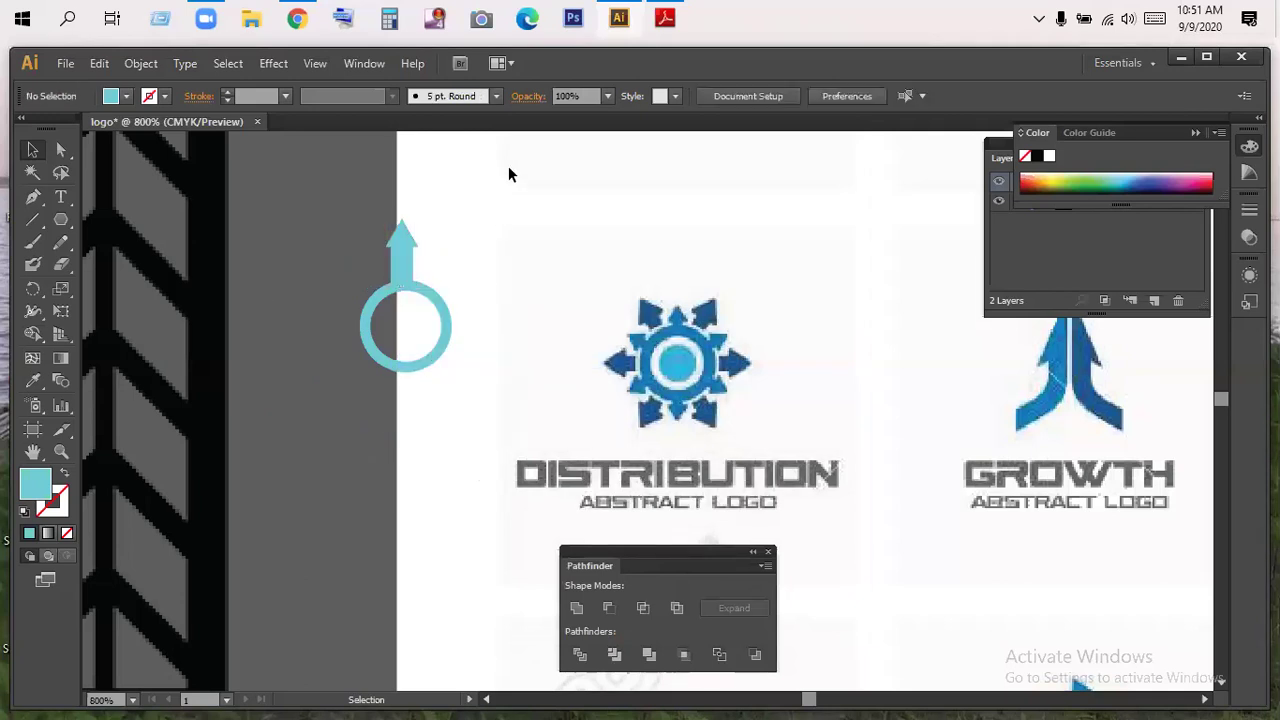
key("ctrl+z")
left_click(487, 222)
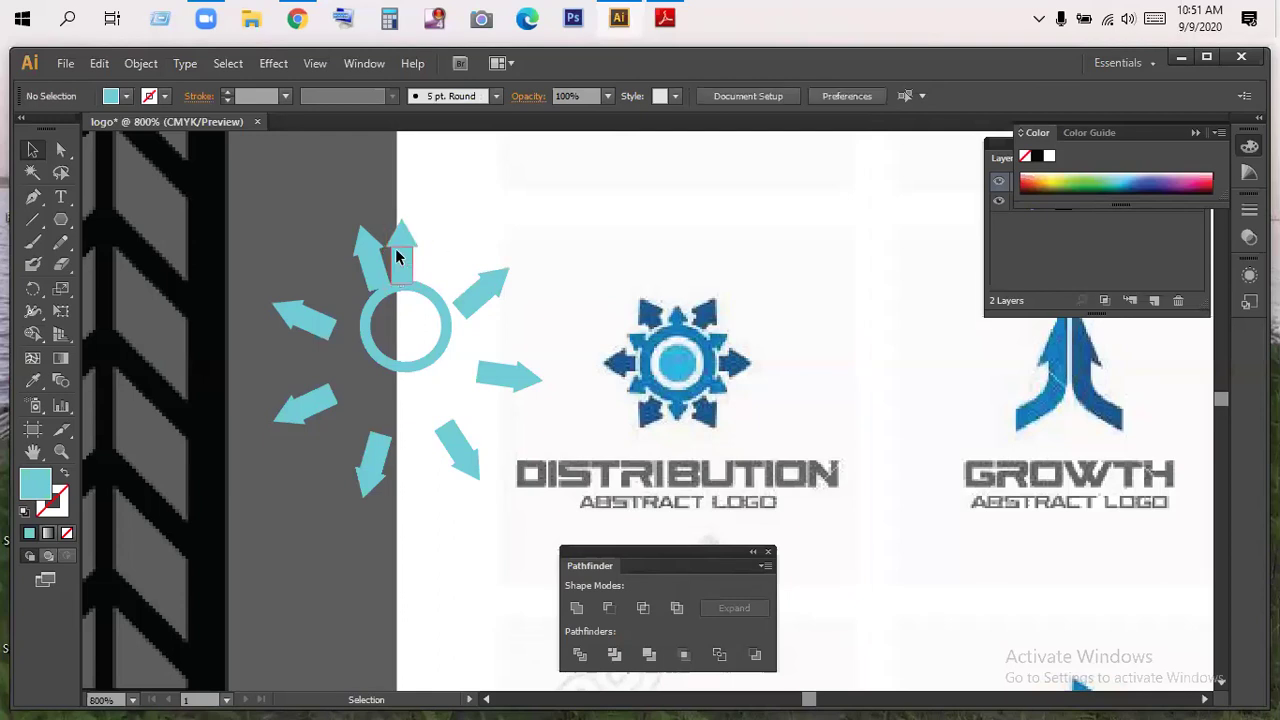
- Expand the appearance of the transformed arrow and ungroup the result into separate arrows
left_click(398, 256)
left_click(140, 63)
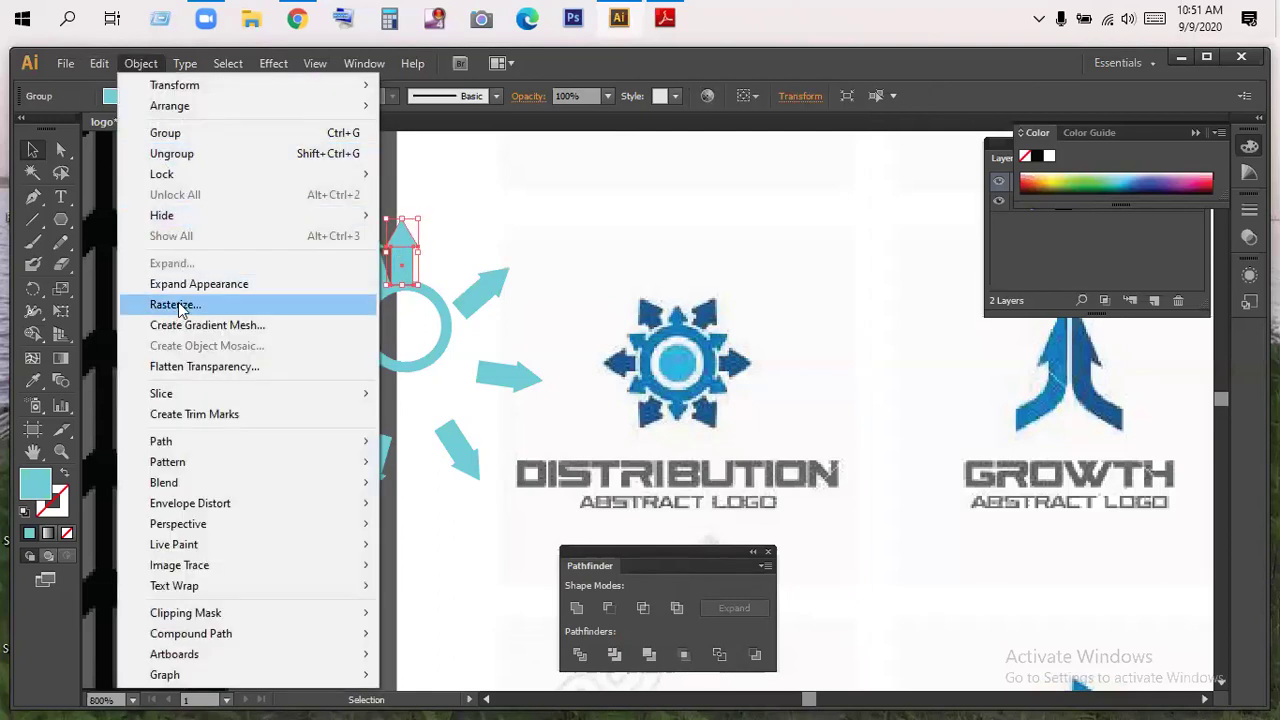
left_click(200, 285)
left_click(607, 180)
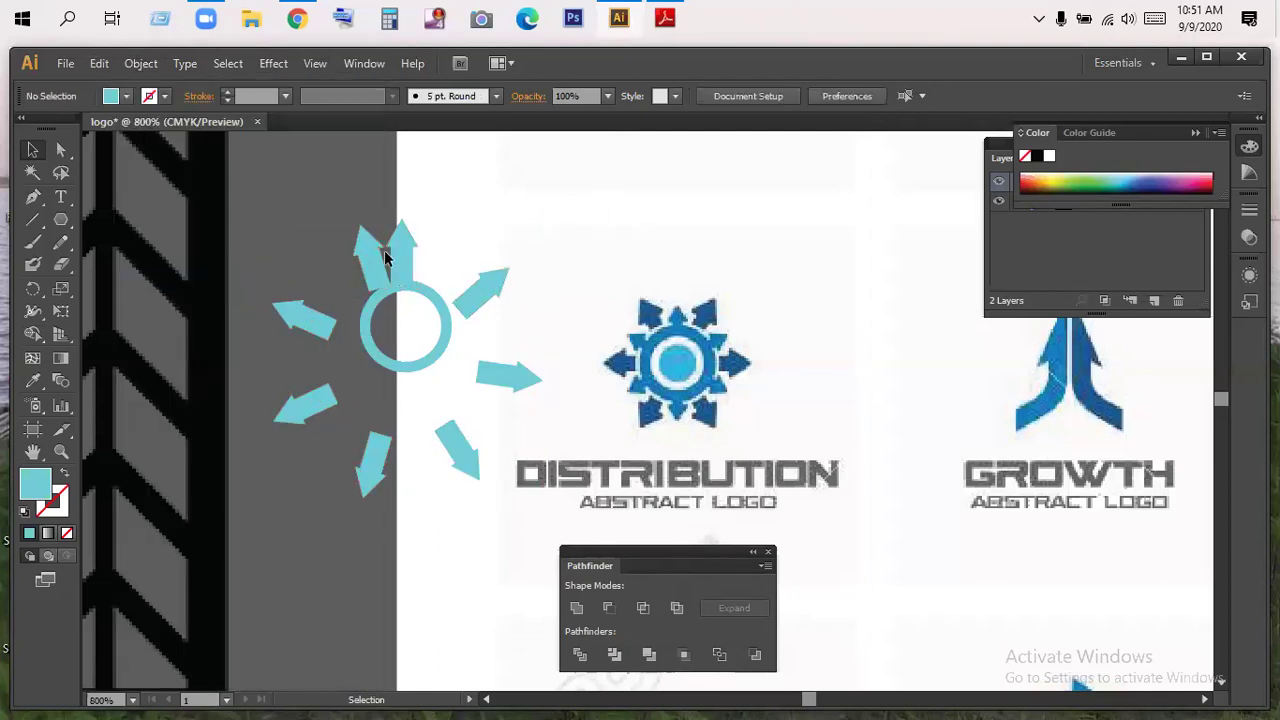
right_click(399, 247)
left_click(455, 358)
left_click(656, 211)
- Delete the upright arrow above the ring and enlarge the ring to fill the space between the remaining arrows
left_click(401, 254)
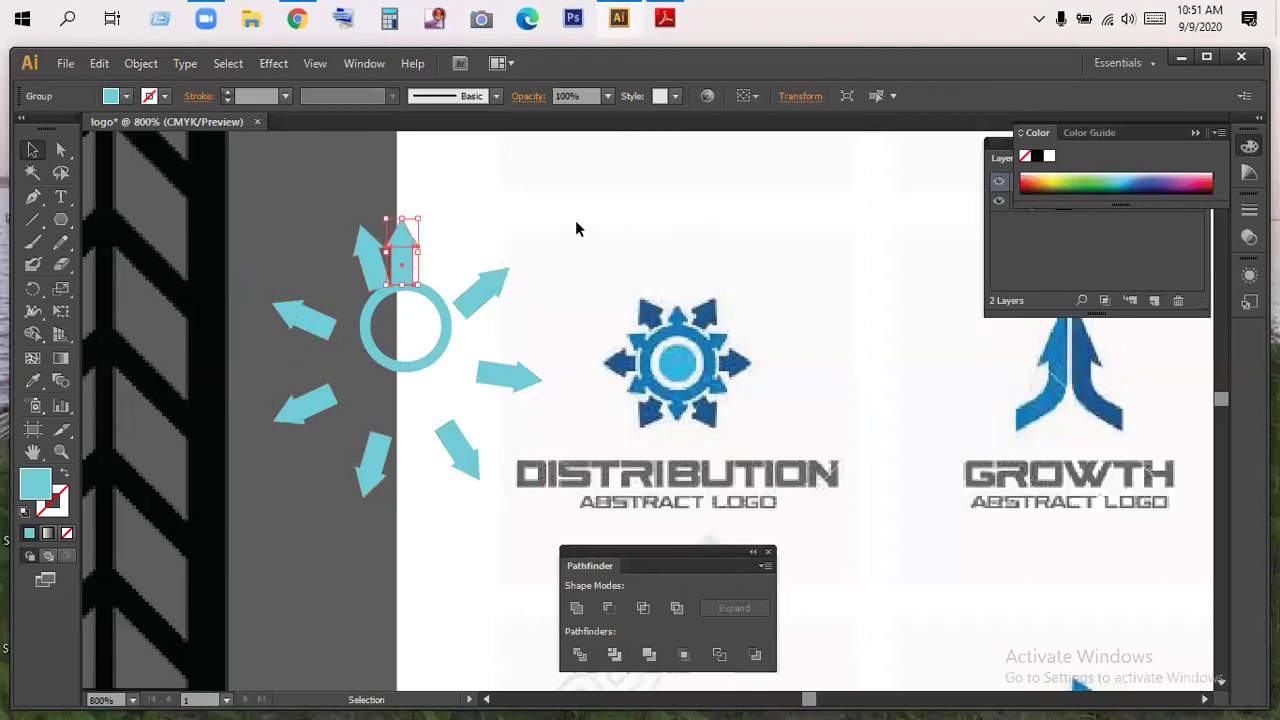
left_click(575, 220)
left_click_drag(478, 303, 482, 297)
left_click(538, 398)
left_click_drag(440, 362, 482, 420)
left_click(562, 267)
- Select the seven arrows around the ring and group them
left_click(385, 258)
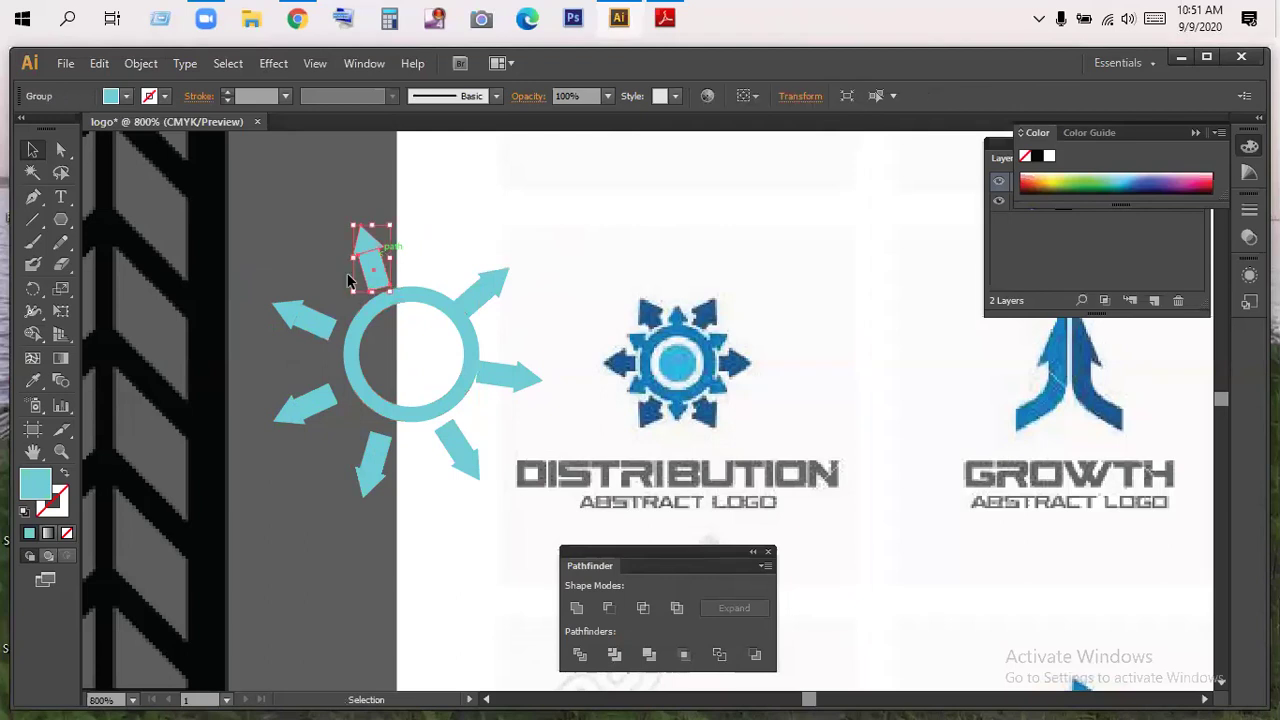
left_click(306, 316, "shift")
left_click(328, 416, "shift")
left_click(372, 468, "shift")
left_click(460, 452, "shift")
left_click(522, 390, "shift")
left_click(497, 292, "shift")
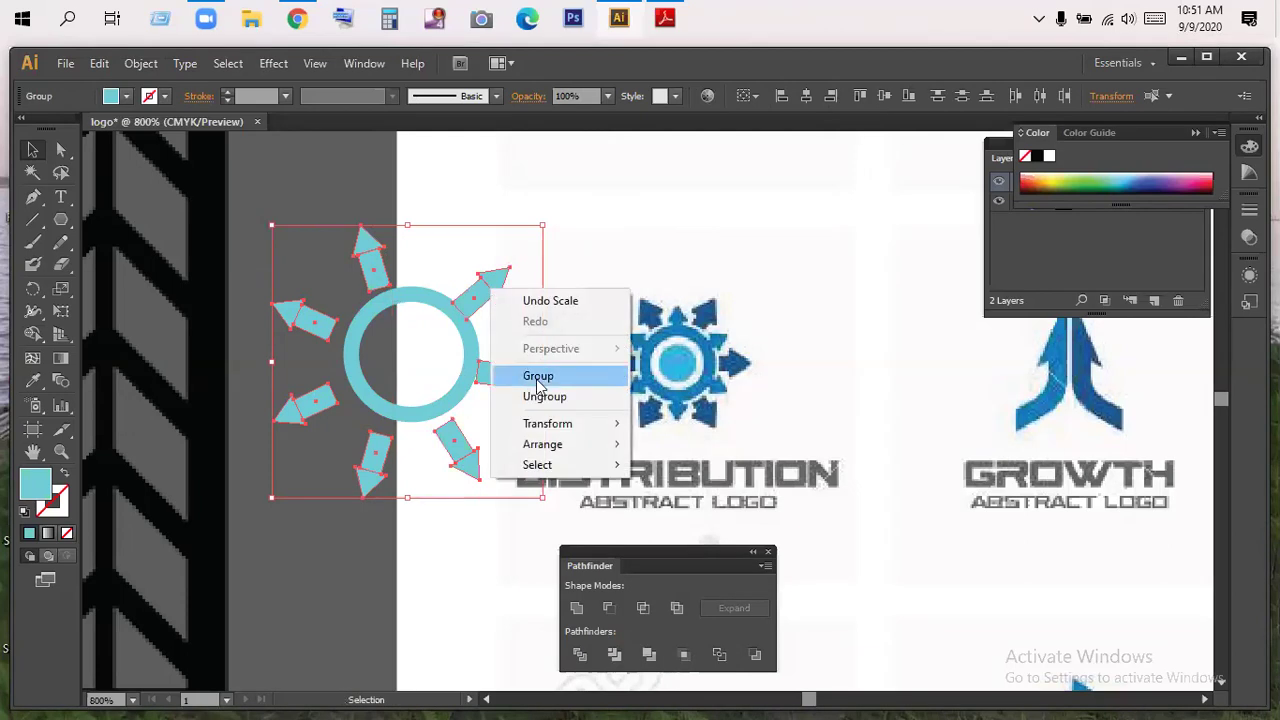
left_click(538, 375)
left_click(437, 197)
- Align the ring and the arrow group to their common horizontal and vertical centres
left_click(399, 305)
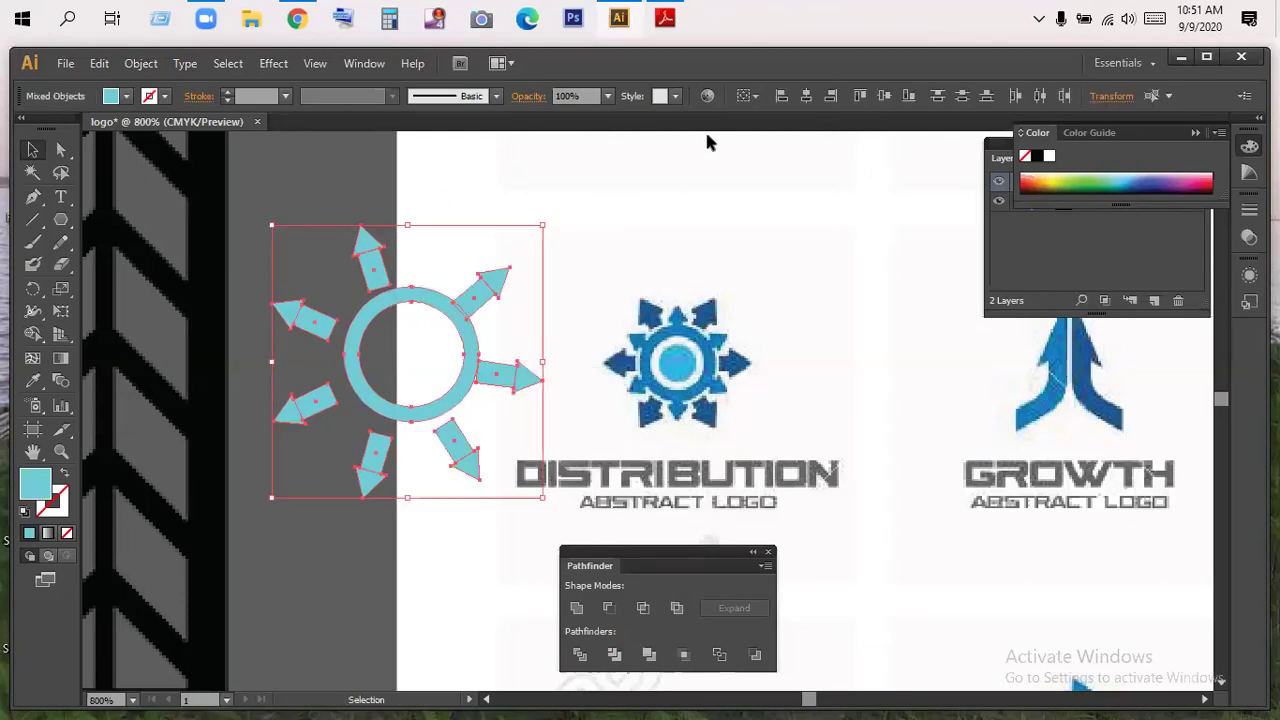
left_click(802, 99)
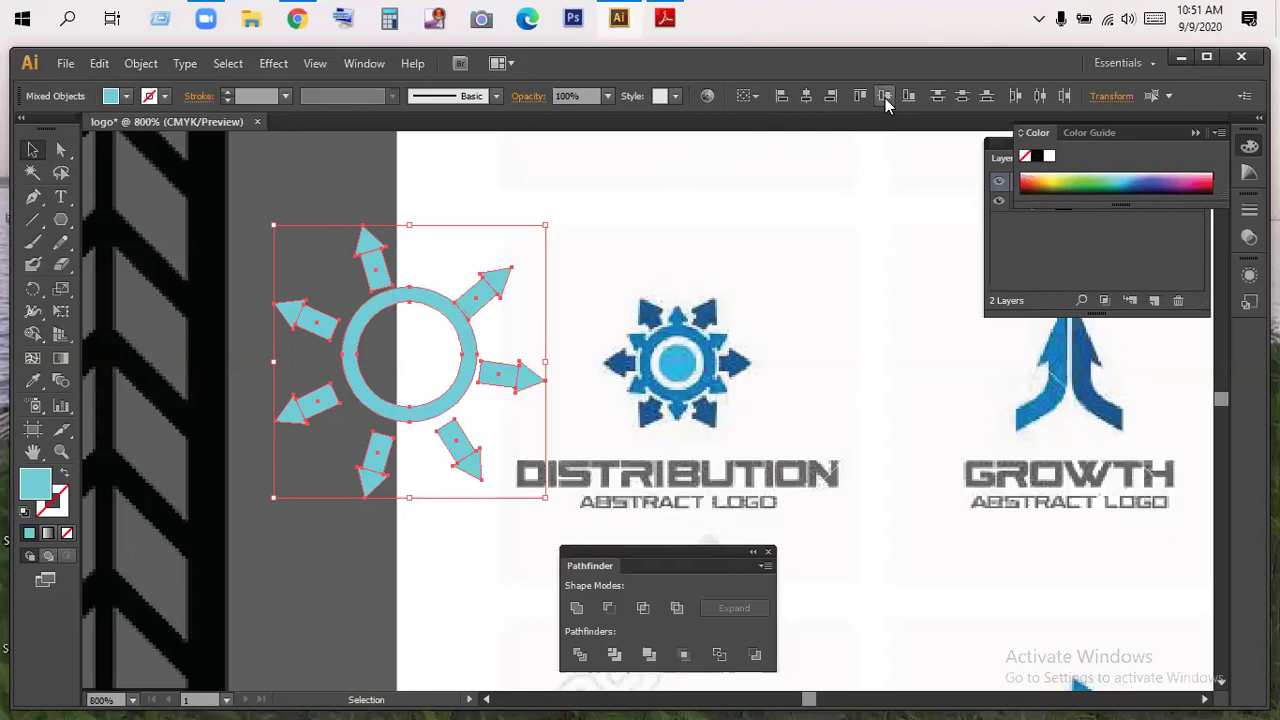
left_click(885, 98)
left_click(630, 247)
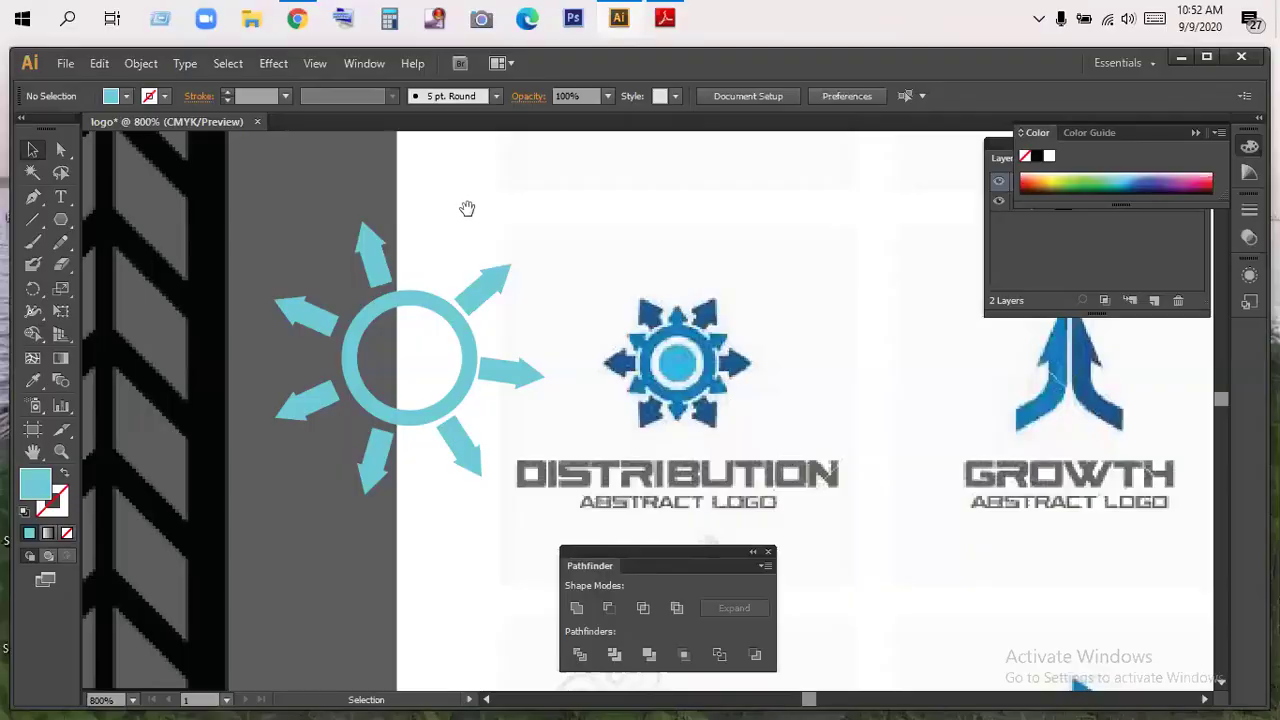
- Examine the lattice patterns, abstract logos and geometric border reference images beside the artboard
left_click_drag(466, 208, 832, 545)
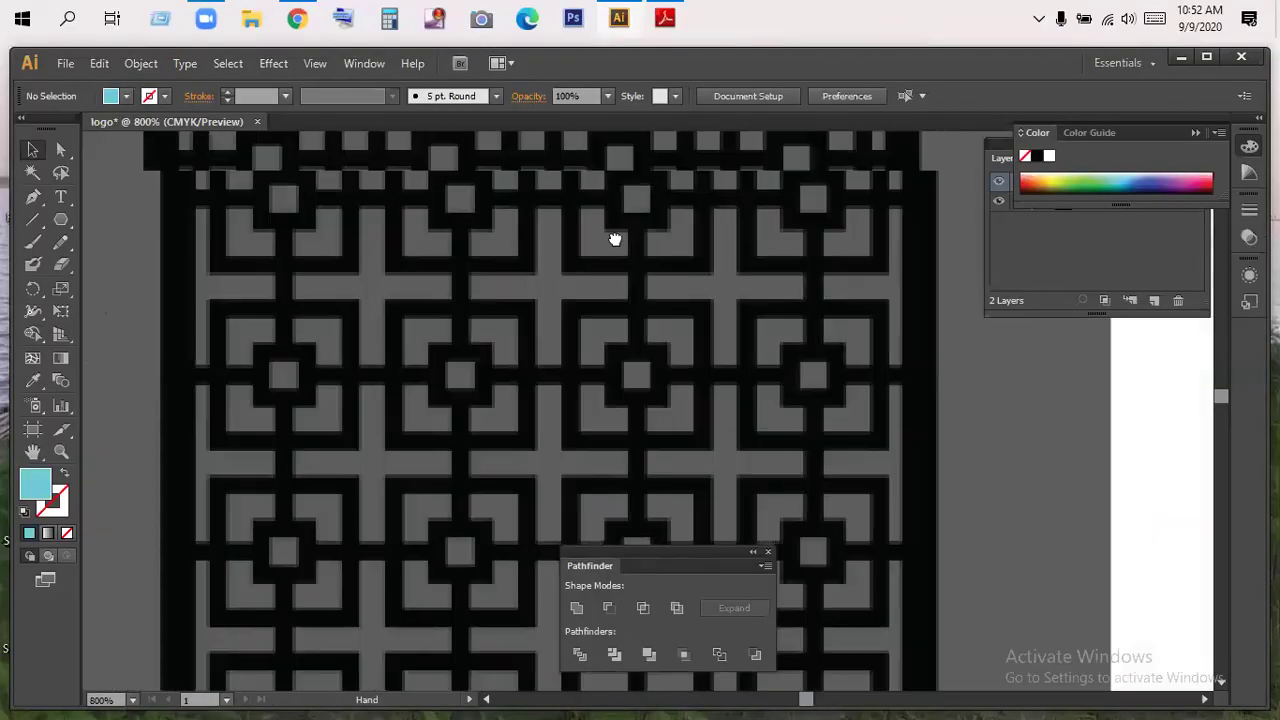
left_click_drag(614, 237, 474, 437)
key("z")
left_click(457, 377, "alt")
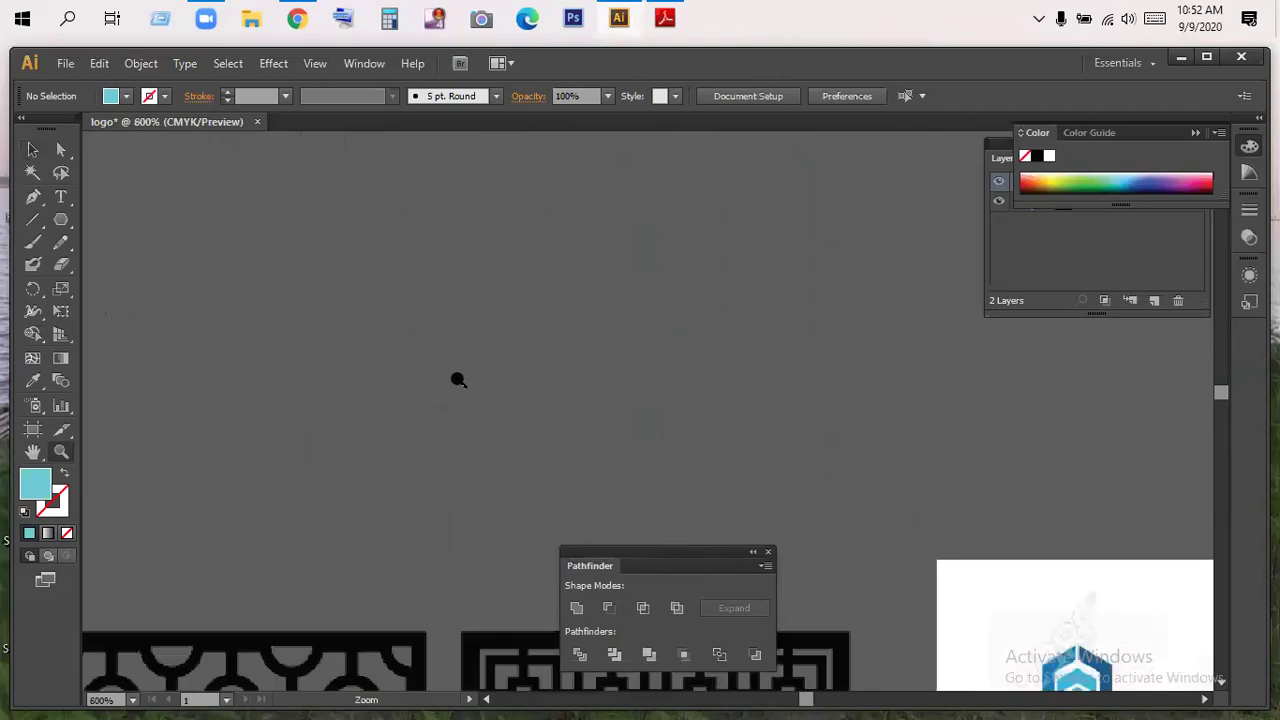
left_click_drag(770, 458, 534, 286)
left_click_drag(1111, 667, 860, 277)
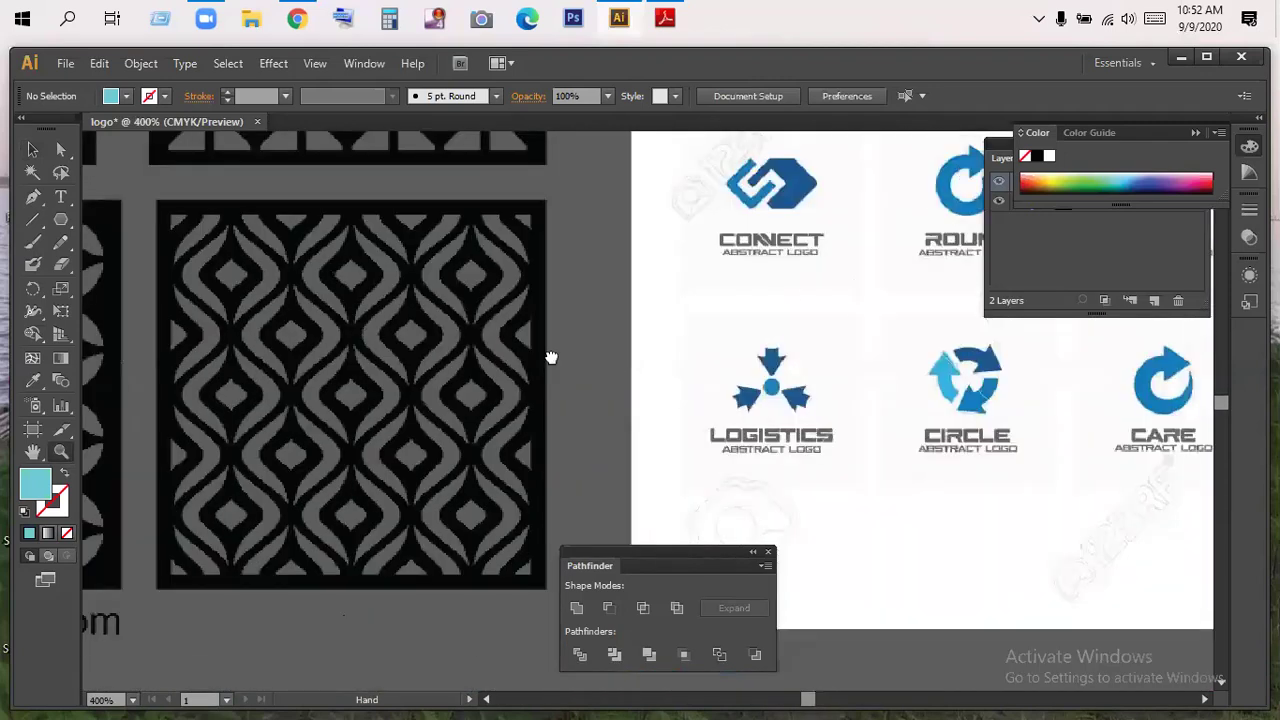
left_click_drag(551, 357, 718, 430)
scroll(394, 434, "down", 4)
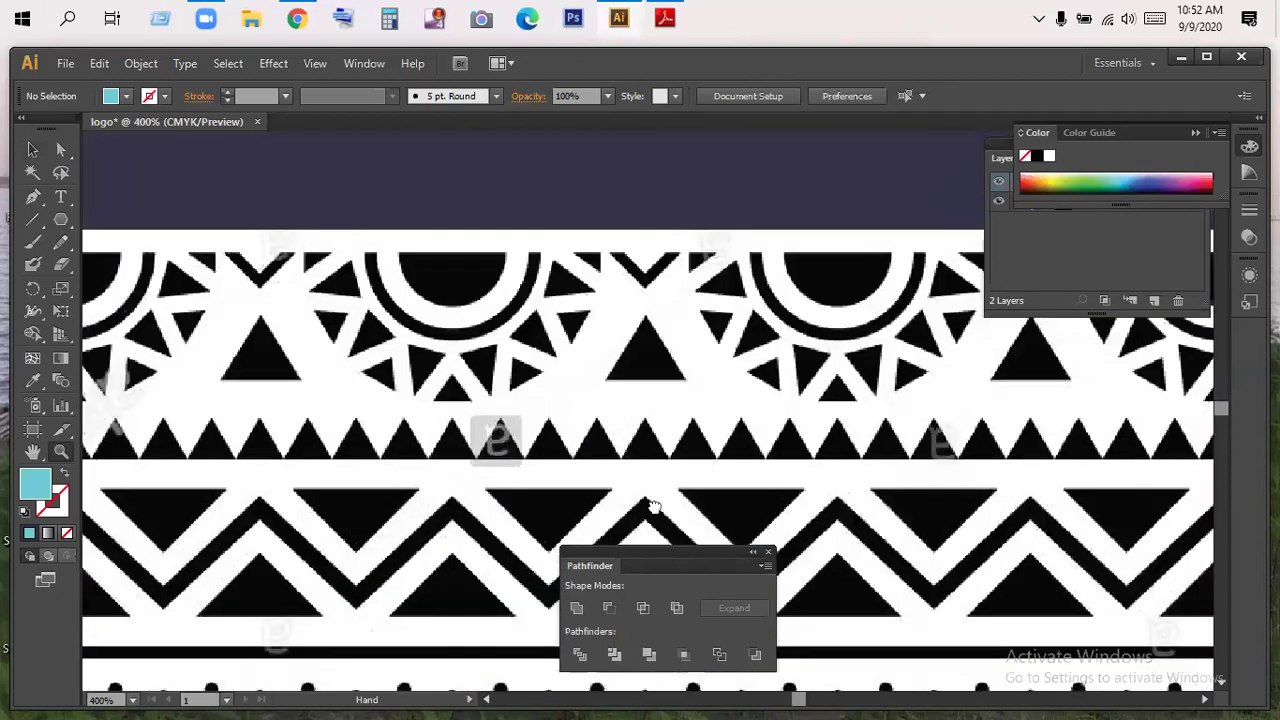
key("ctrl+0")
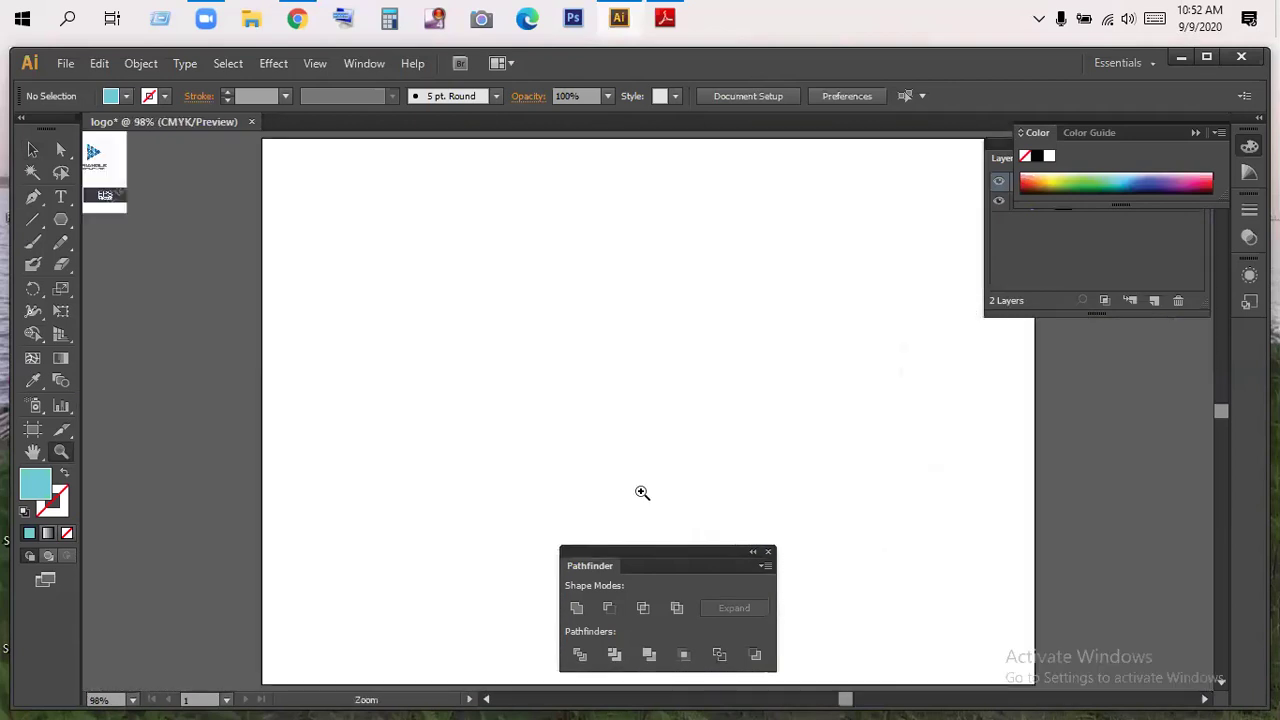
left_click_drag(356, 366, 891, 363)
left_click_drag(597, 371, 523, 262)
- Hide the three linked pattern reference images in Layer 1, leaving the arrow logo sheet visible
left_click(33, 150)
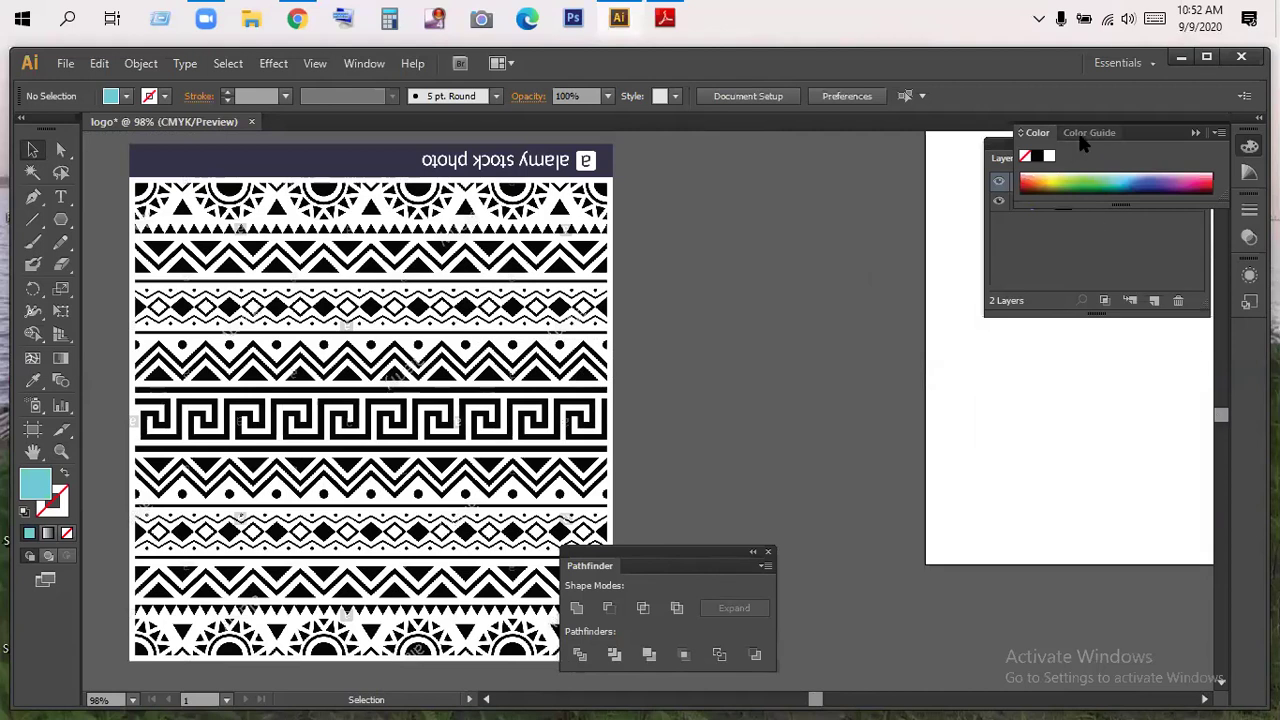
left_click(1113, 159)
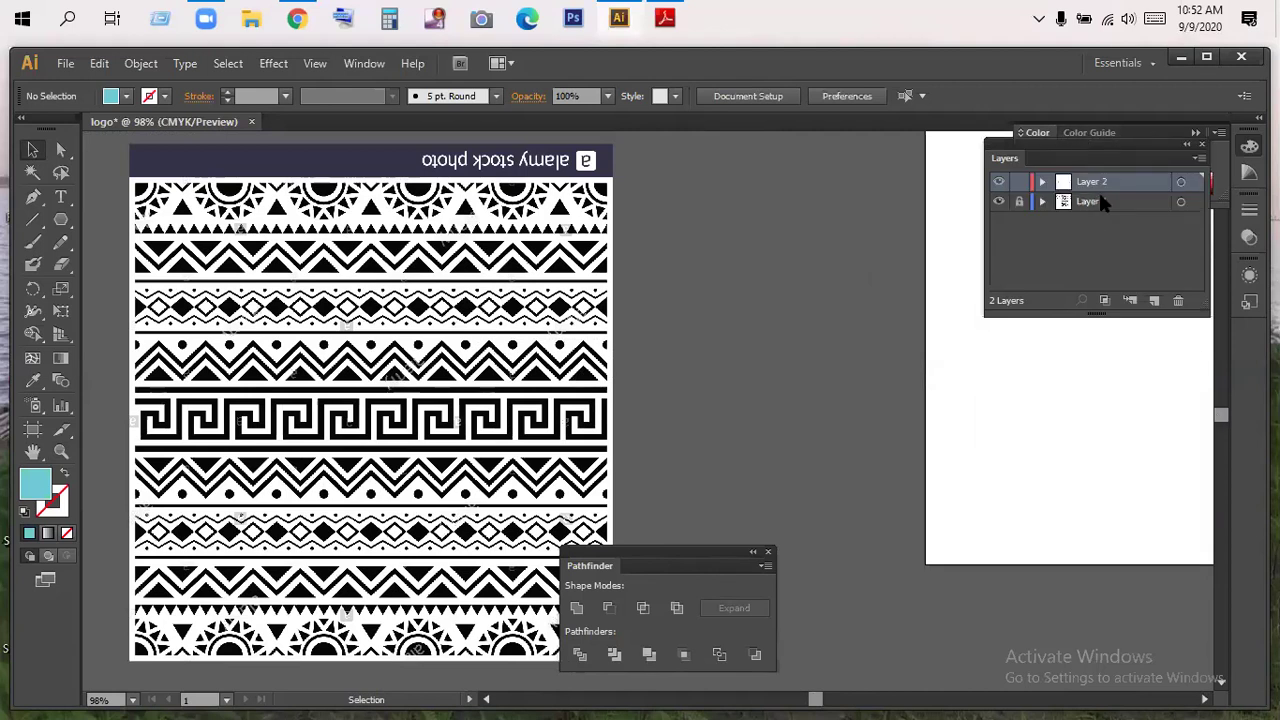
left_click(1041, 201)
left_click(998, 241)
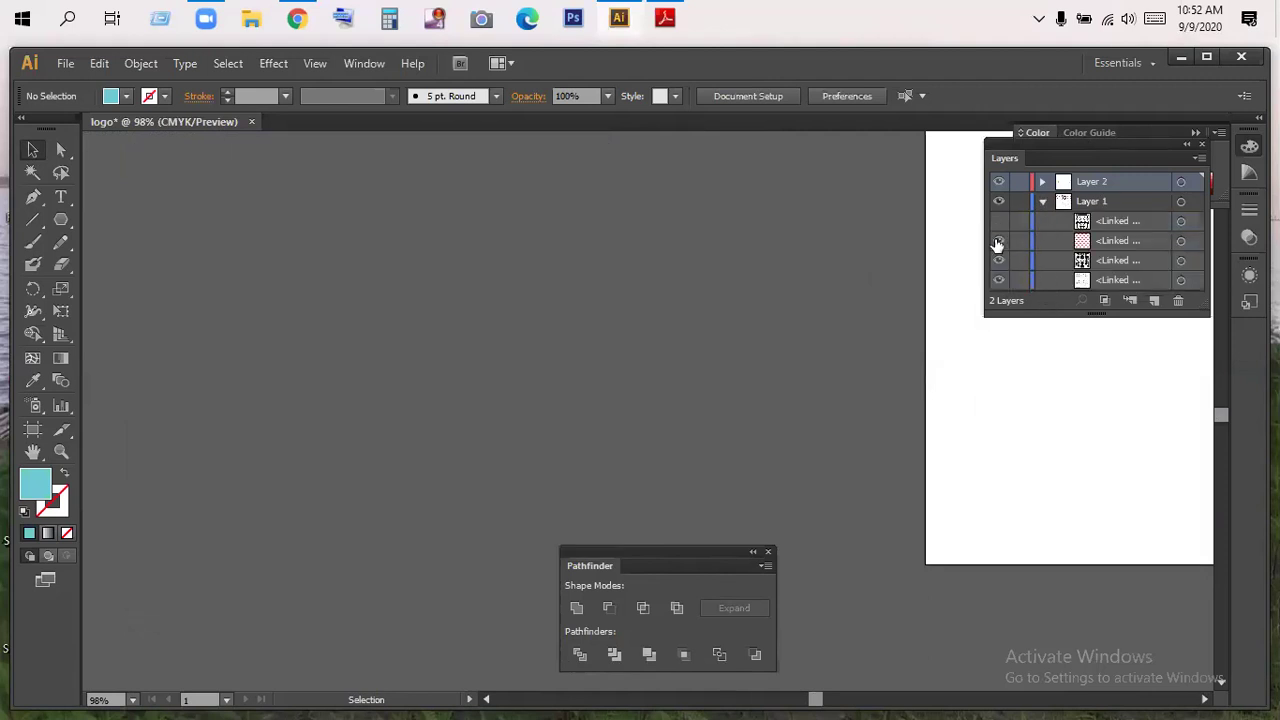
left_click(998, 260)
left_click(998, 281)
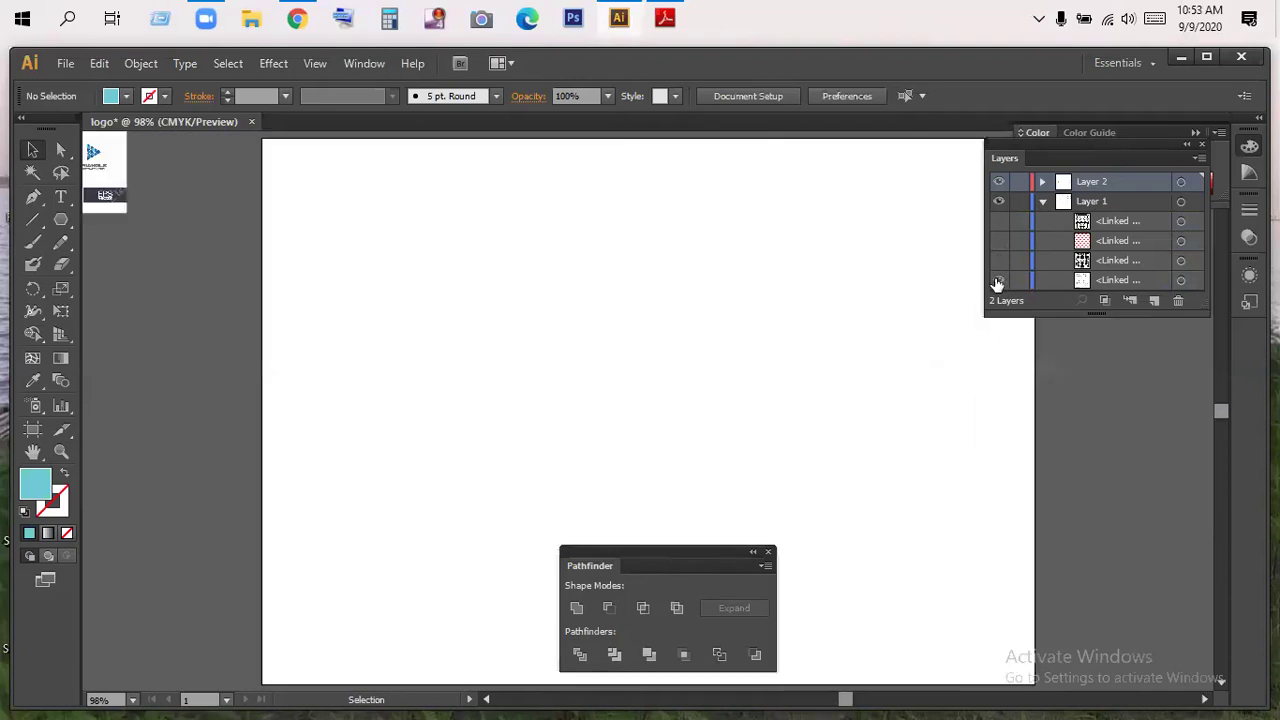
- Place image 2, the orange and black company logo sheet, from the "shape based" folder near the arrow logo sheet
key("space")
left_click_drag(389, 280, 944, 425)
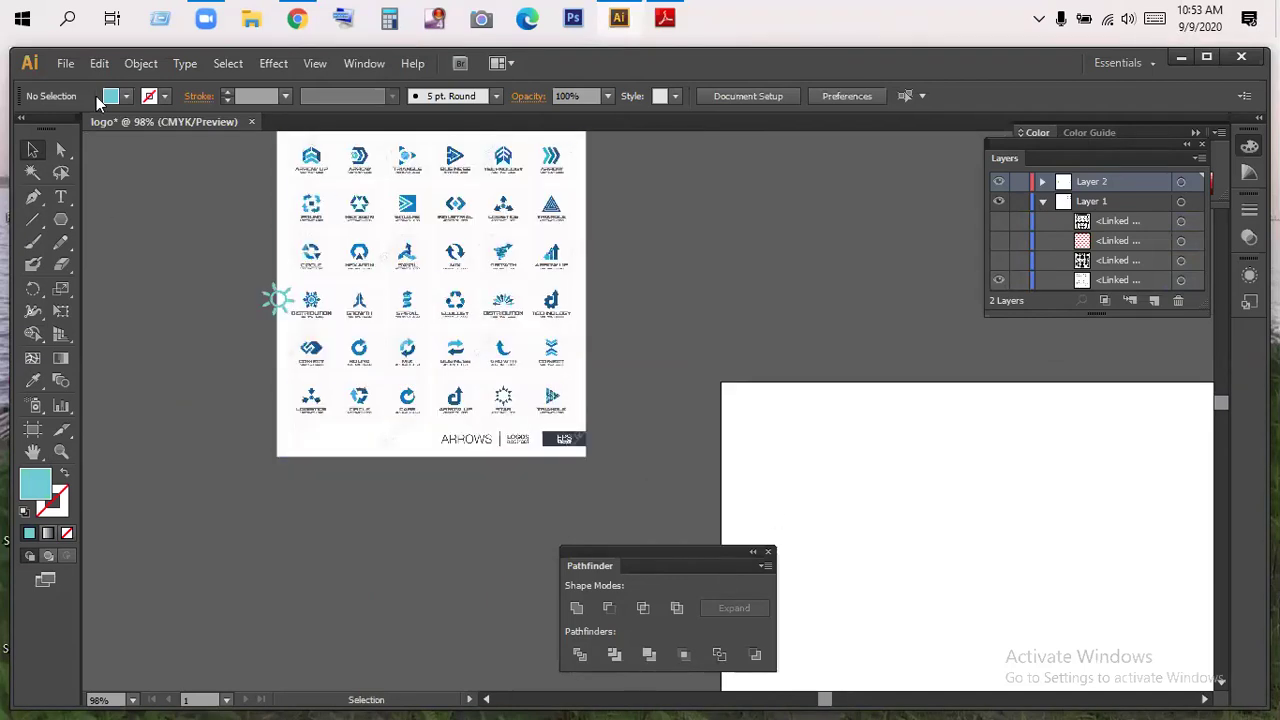
left_click(66, 63)
left_click(103, 368)
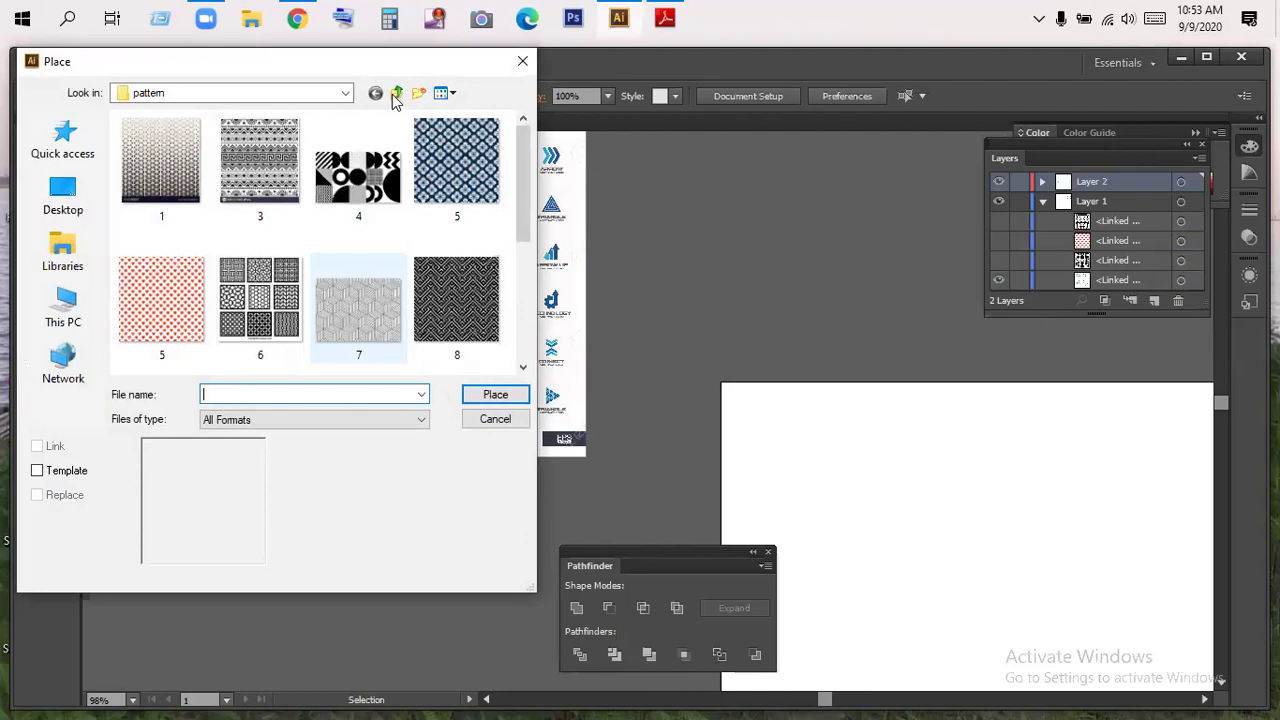
left_click(397, 94)
double_click(440, 200)
double_click(262, 172)
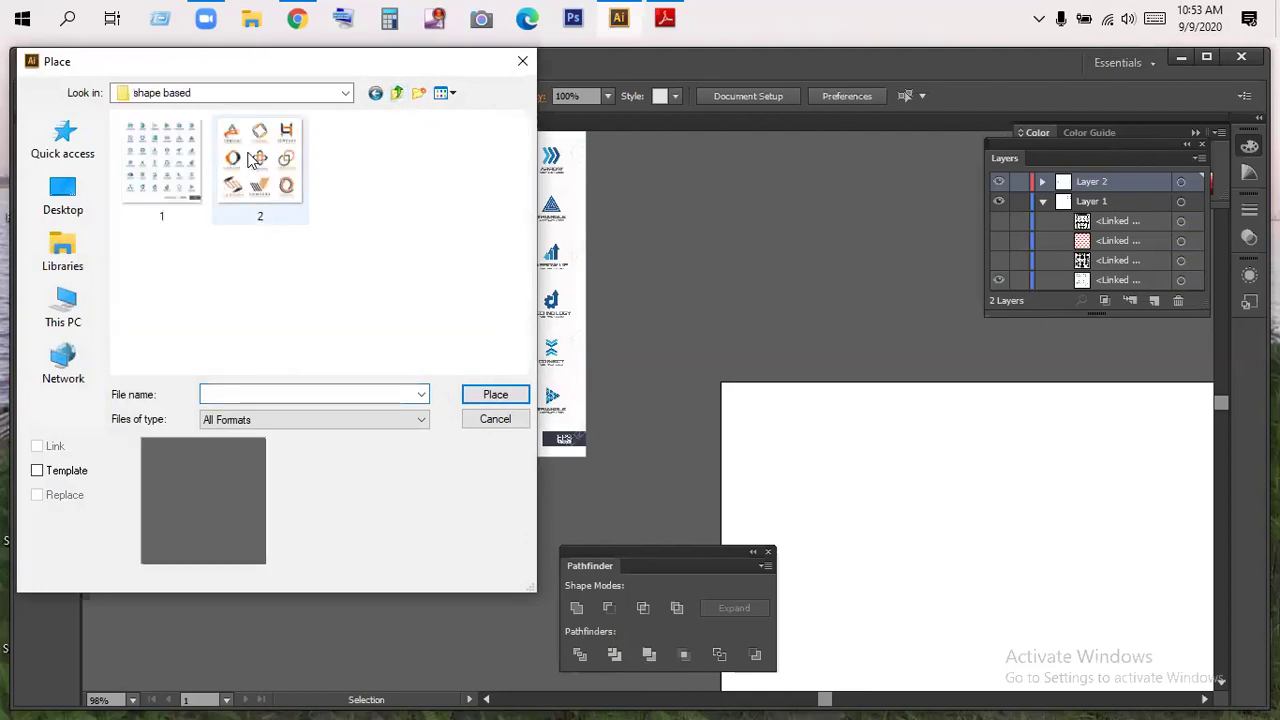
left_click(253, 162)
left_click(493, 395)
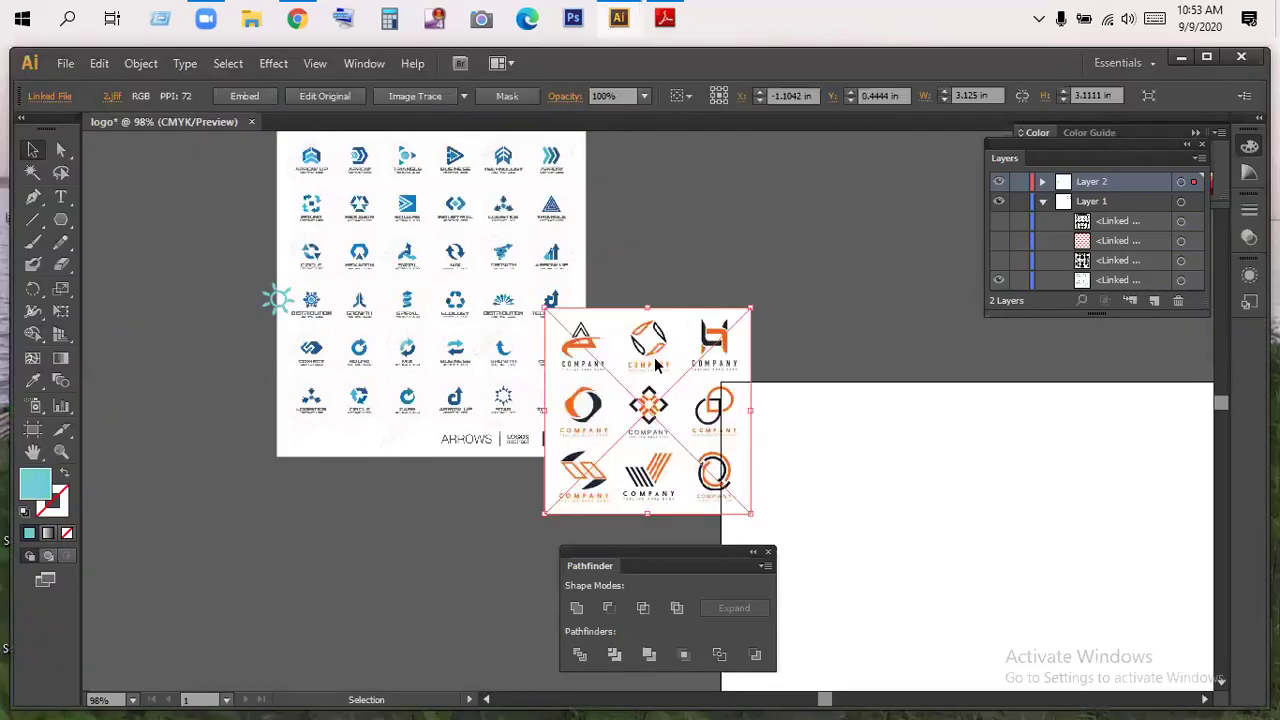
- Transfer the placed company logo sheet from Layer 2 to Layer 1 and lock Layer 1
left_click_drag(654, 366, 798, 372)
left_click(791, 237)
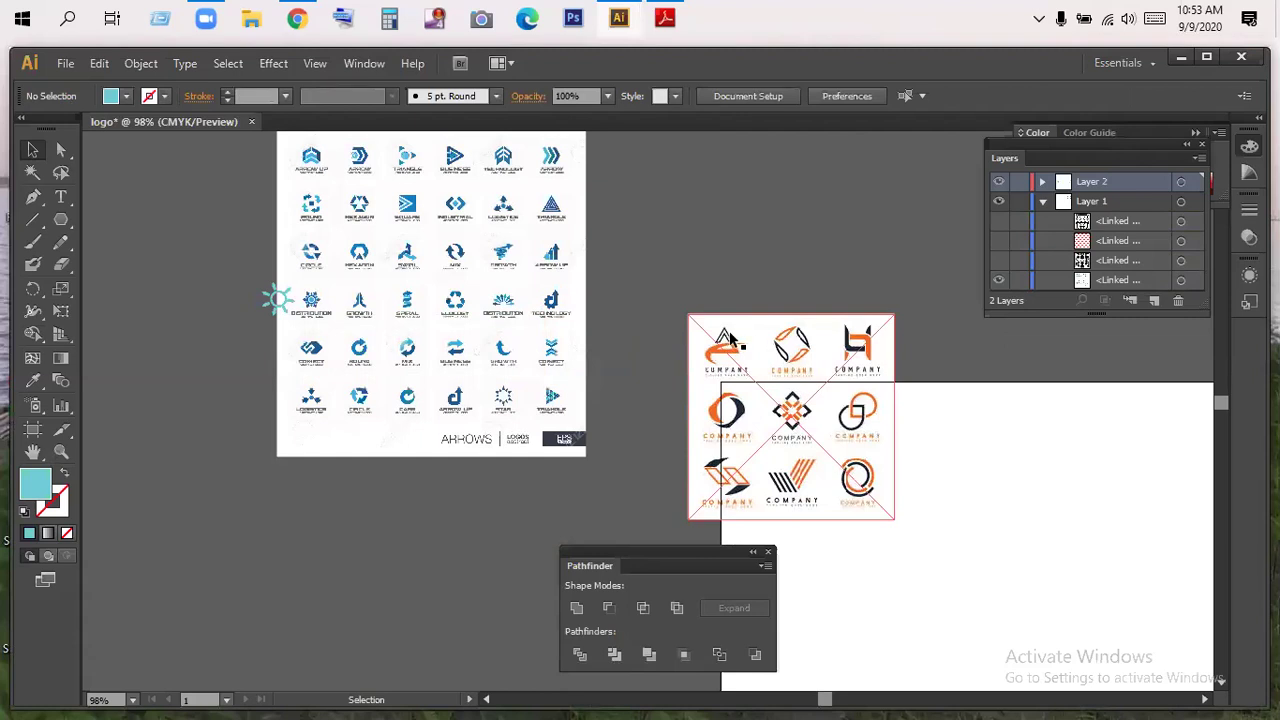
left_click(797, 318)
key("Delete")
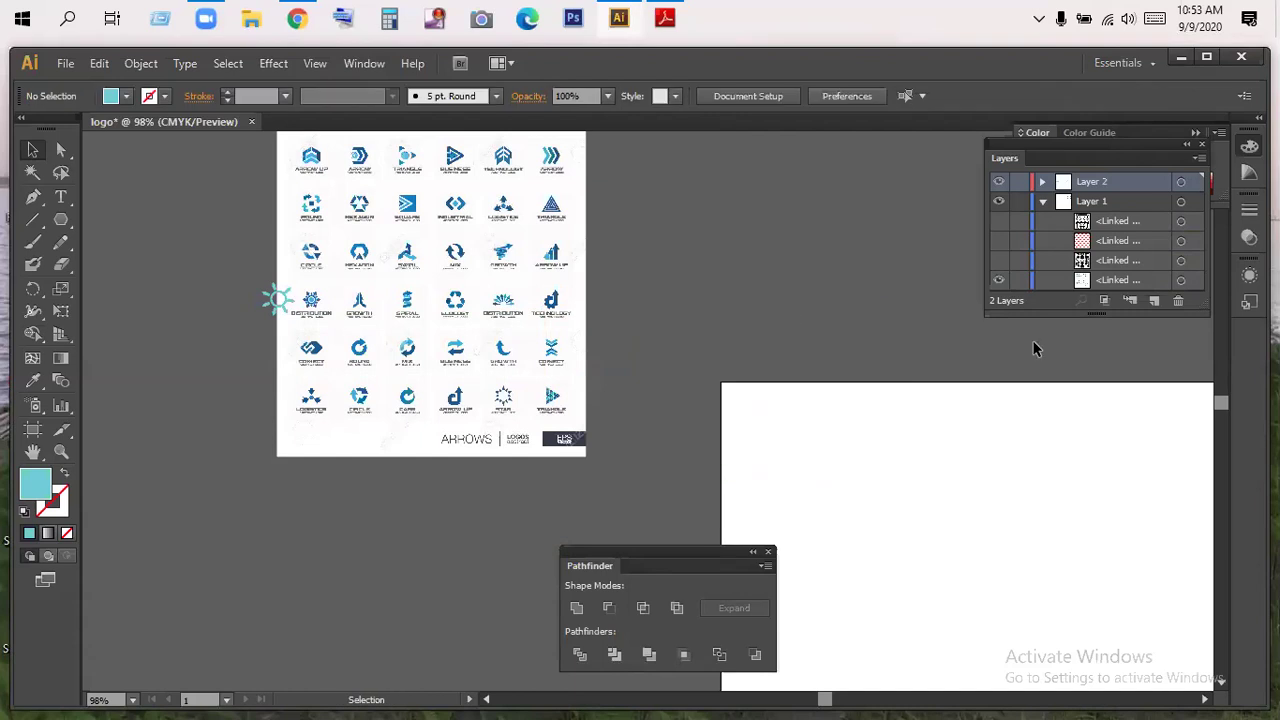
left_click(1092, 203)
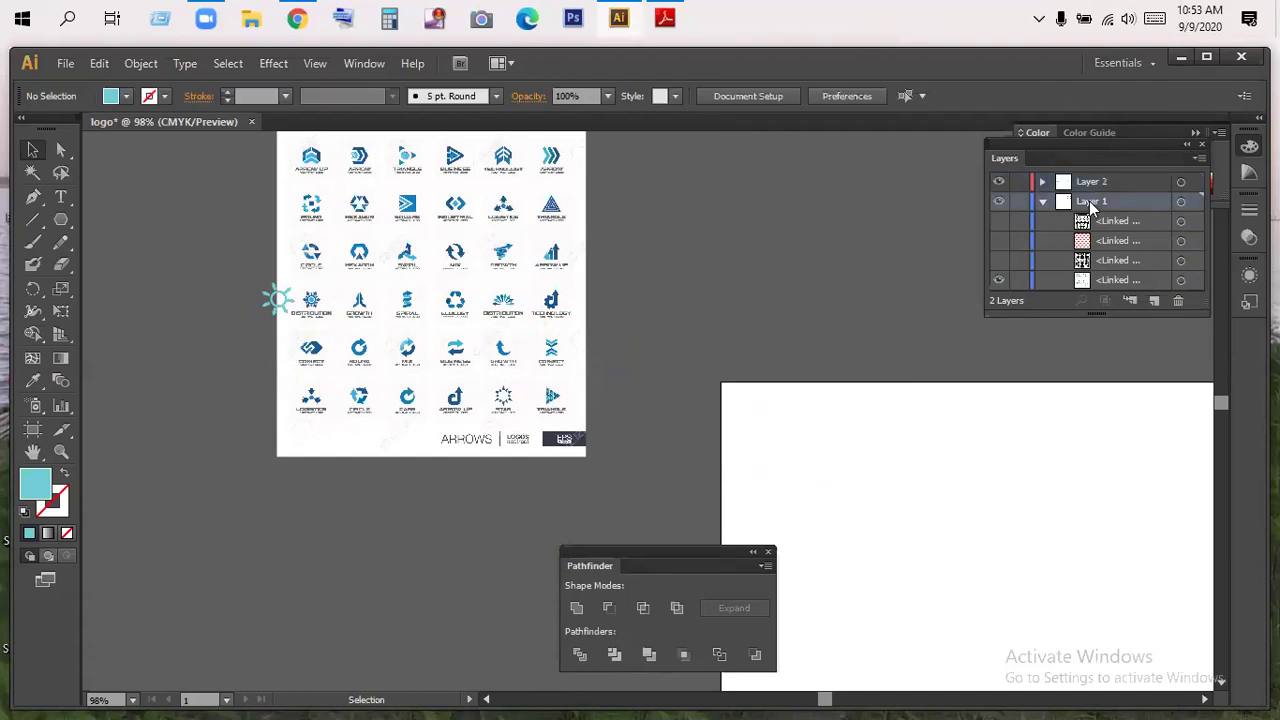
key("ctrl+v")
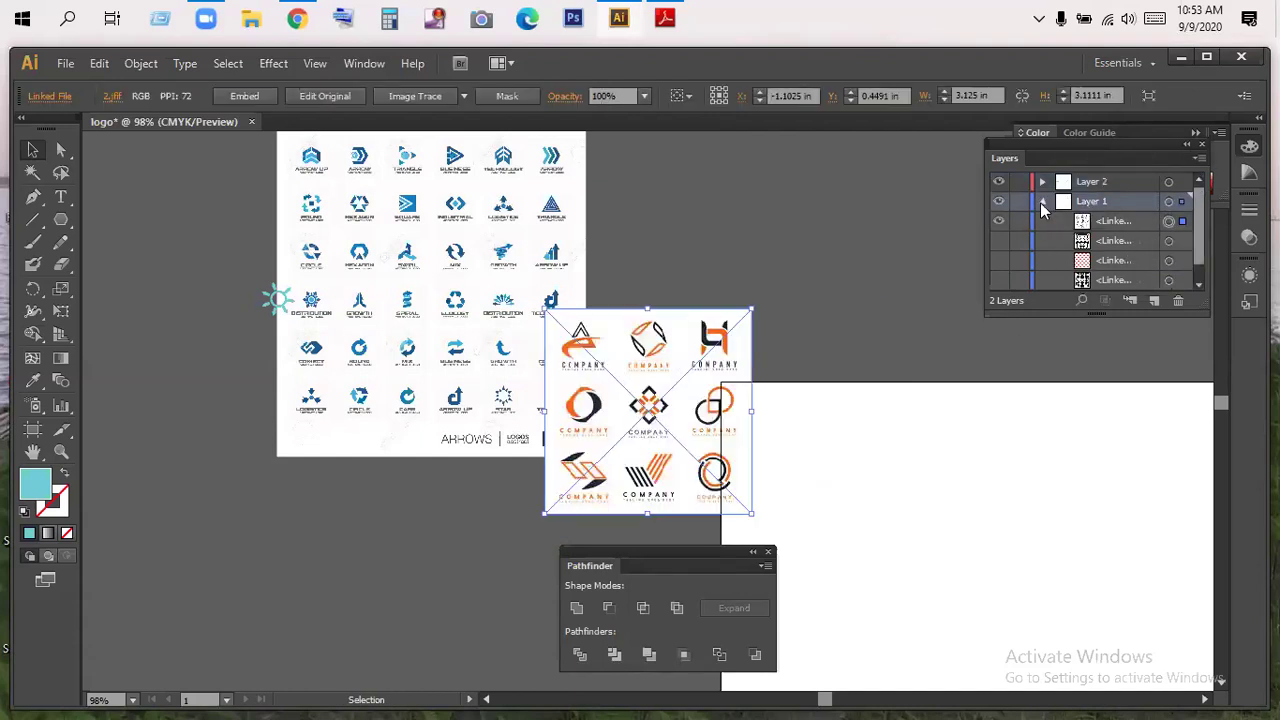
left_click(1041, 202)
left_click(1020, 202)
- Create a three-sided polygon with a 0.2662 in radius on Layer 2, beside the A-shaped company logo
left_click(61, 452)
left_click_drag(557, 307, 641, 416)
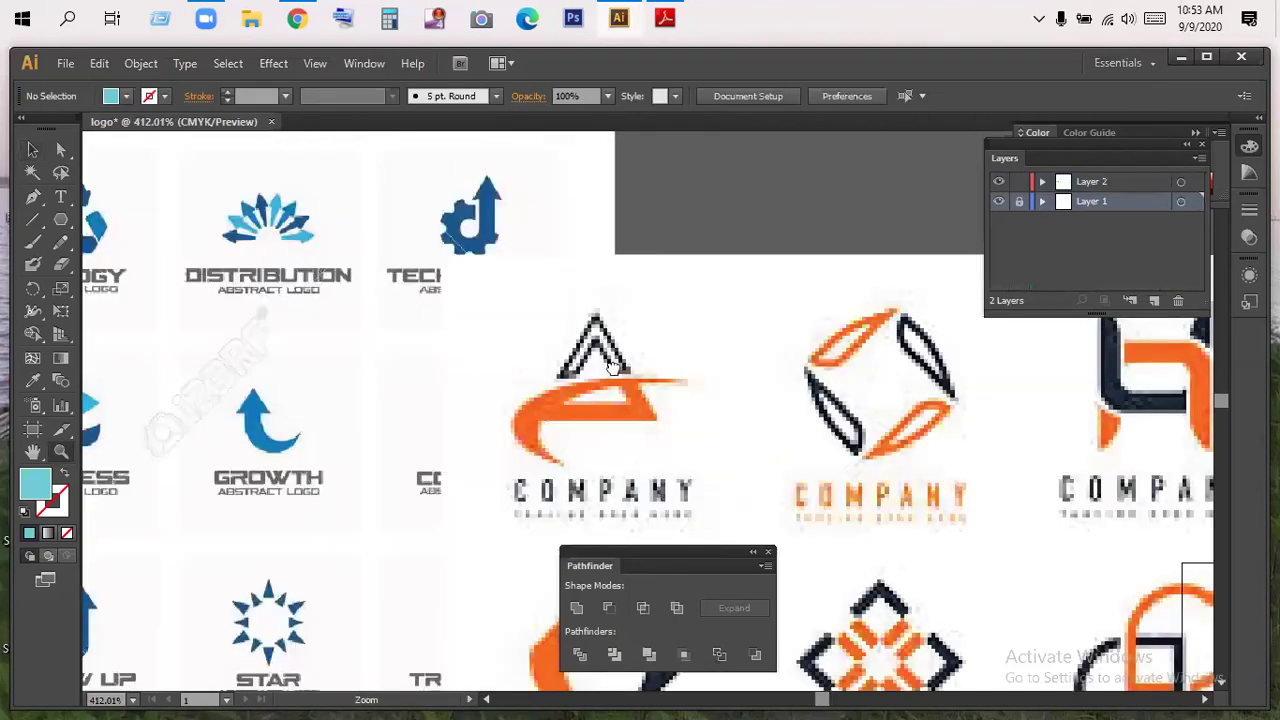
left_click(32, 149)
left_click_drag(743, 371, 621, 334)
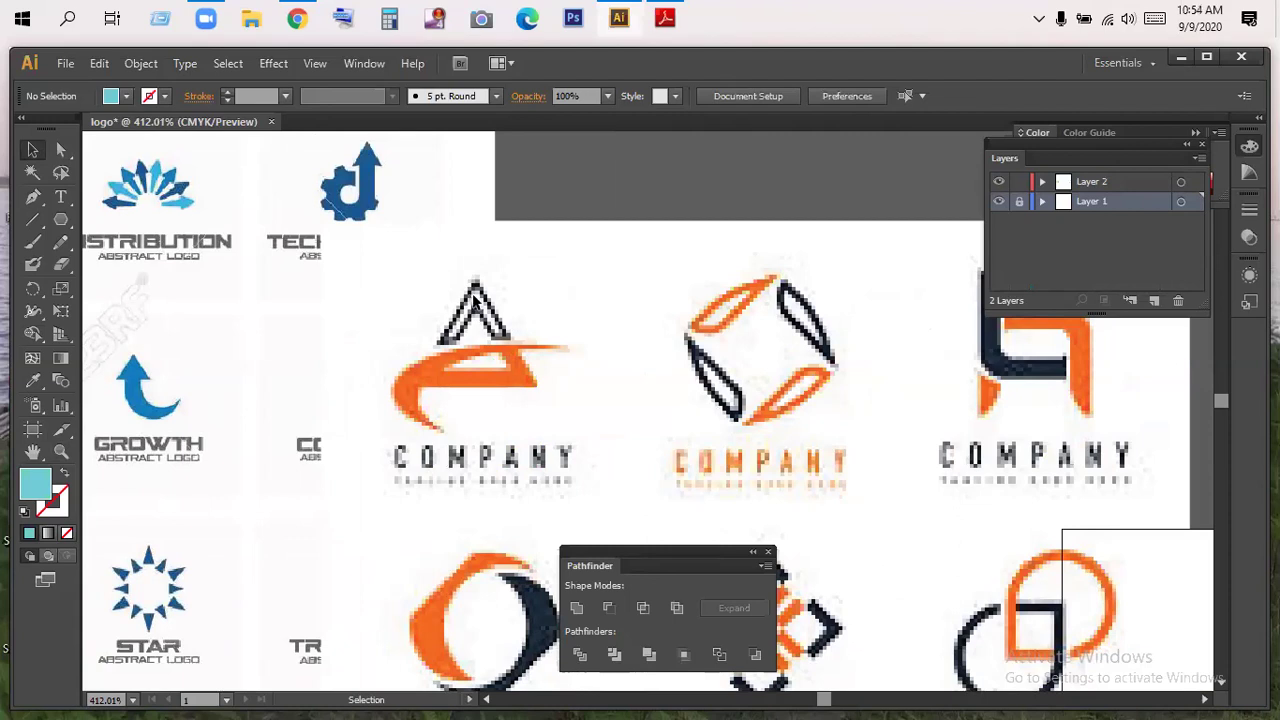
left_click_drag(61, 219, 152, 288)
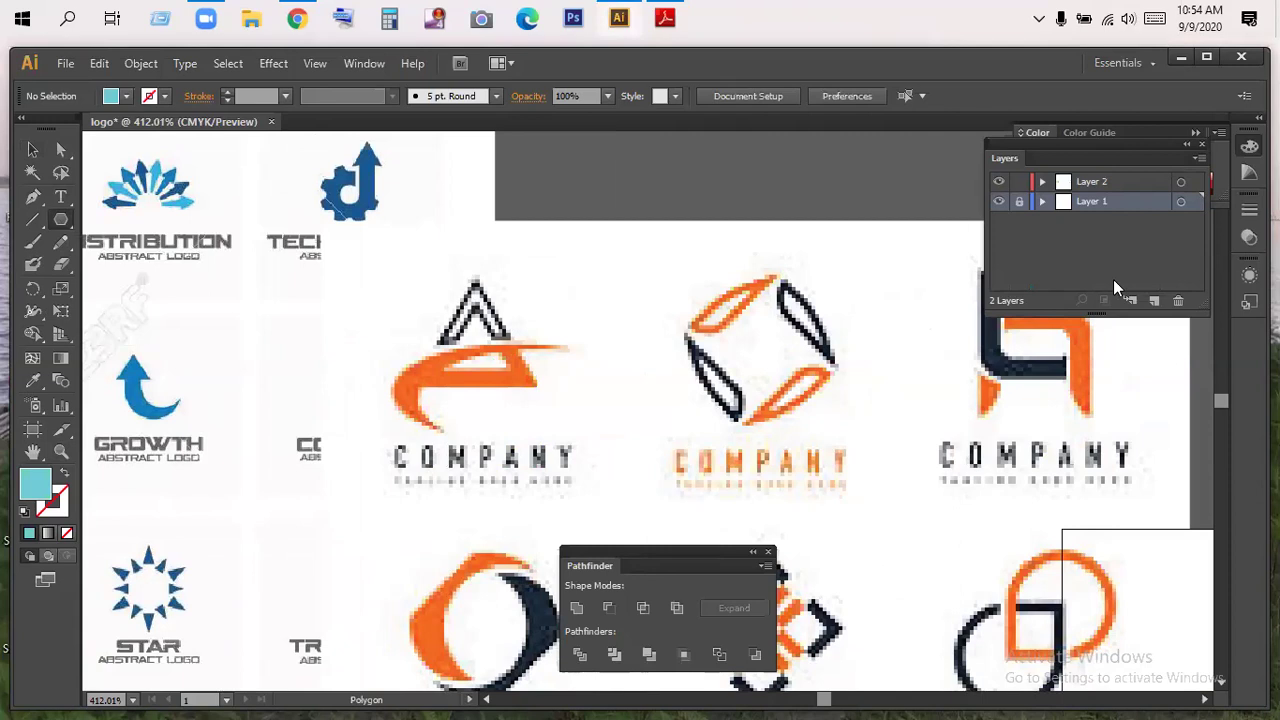
left_click(1095, 182)
left_click(639, 285)
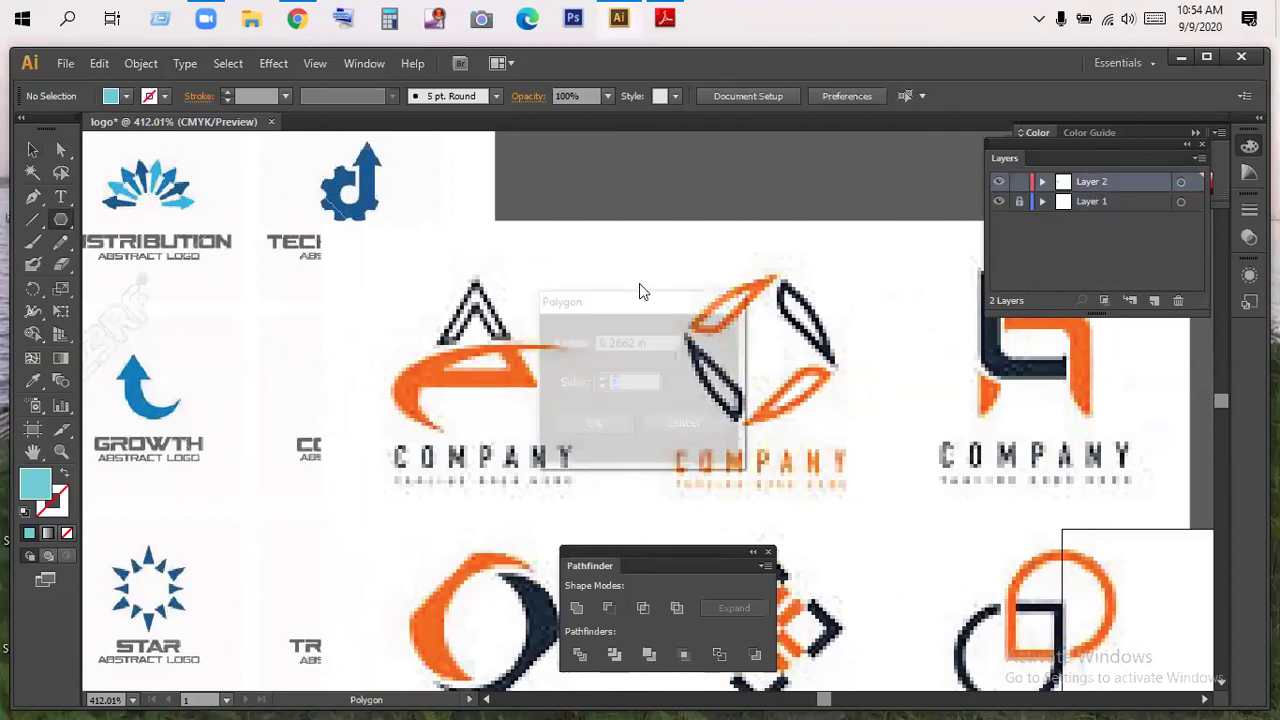
left_click(594, 425)
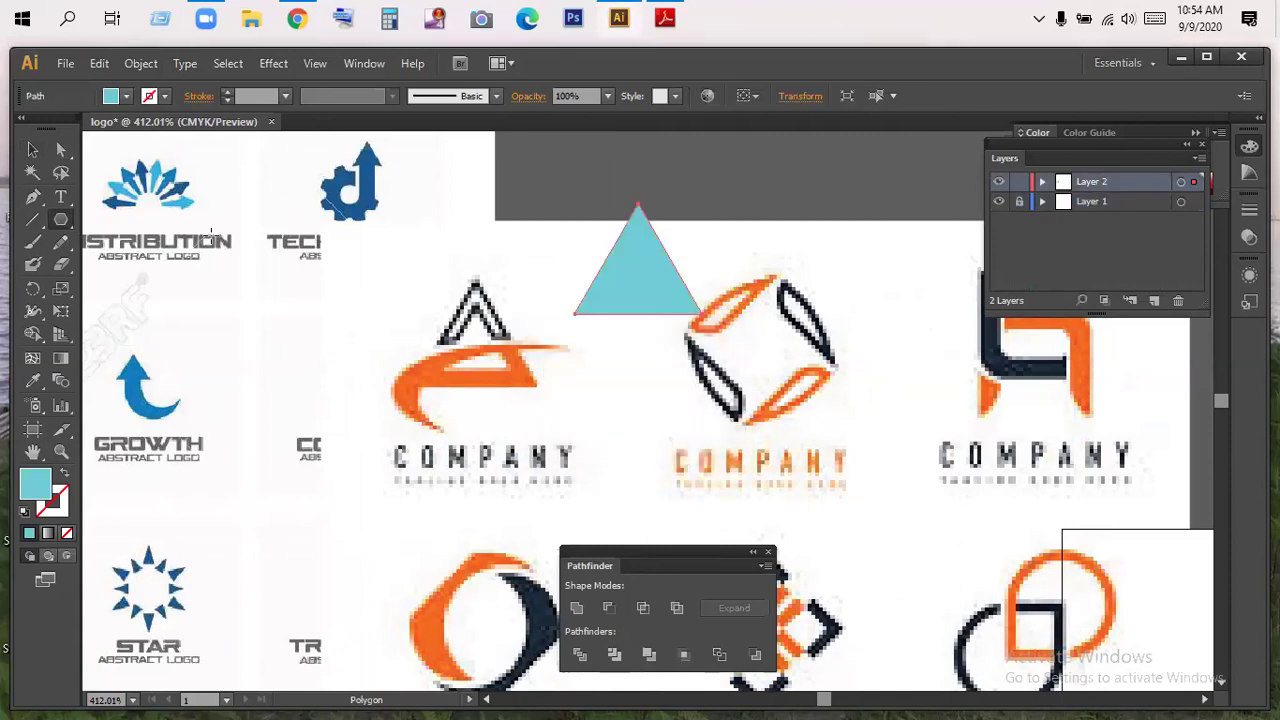
- Try a yellow 2 pt stroke on the triangle
left_click(31, 150)
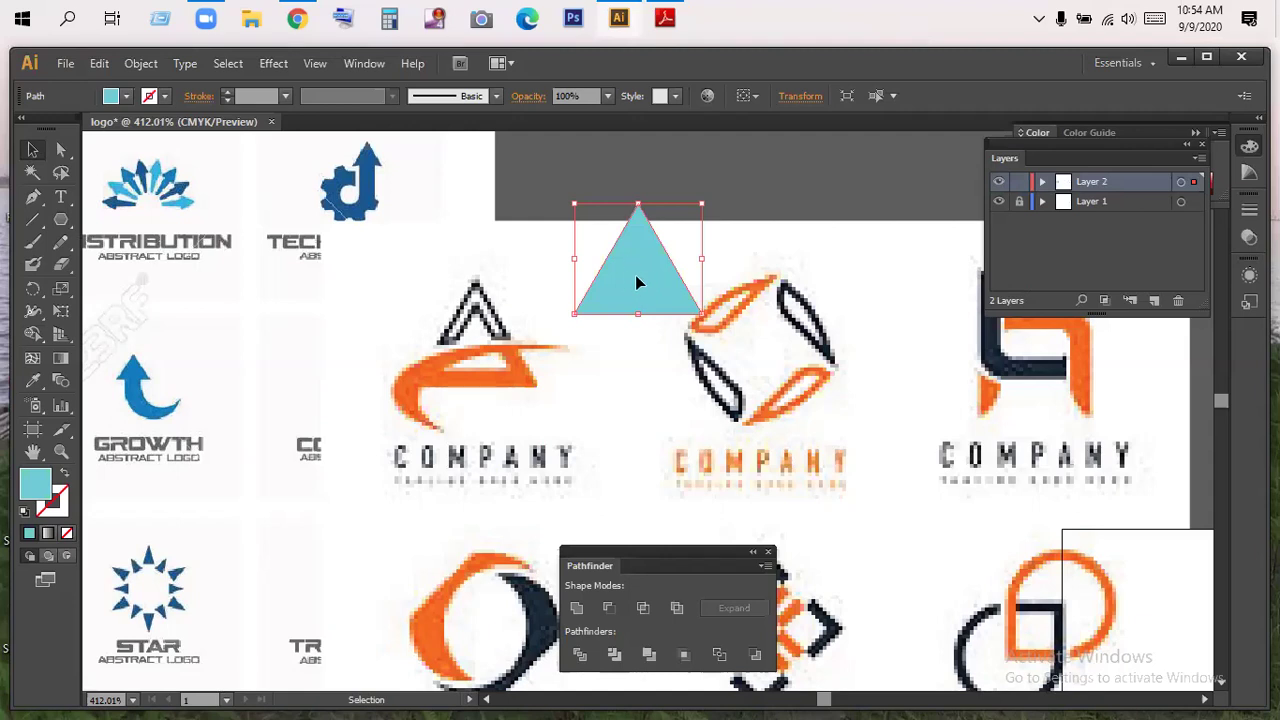
left_click(165, 96)
left_click(78, 130)
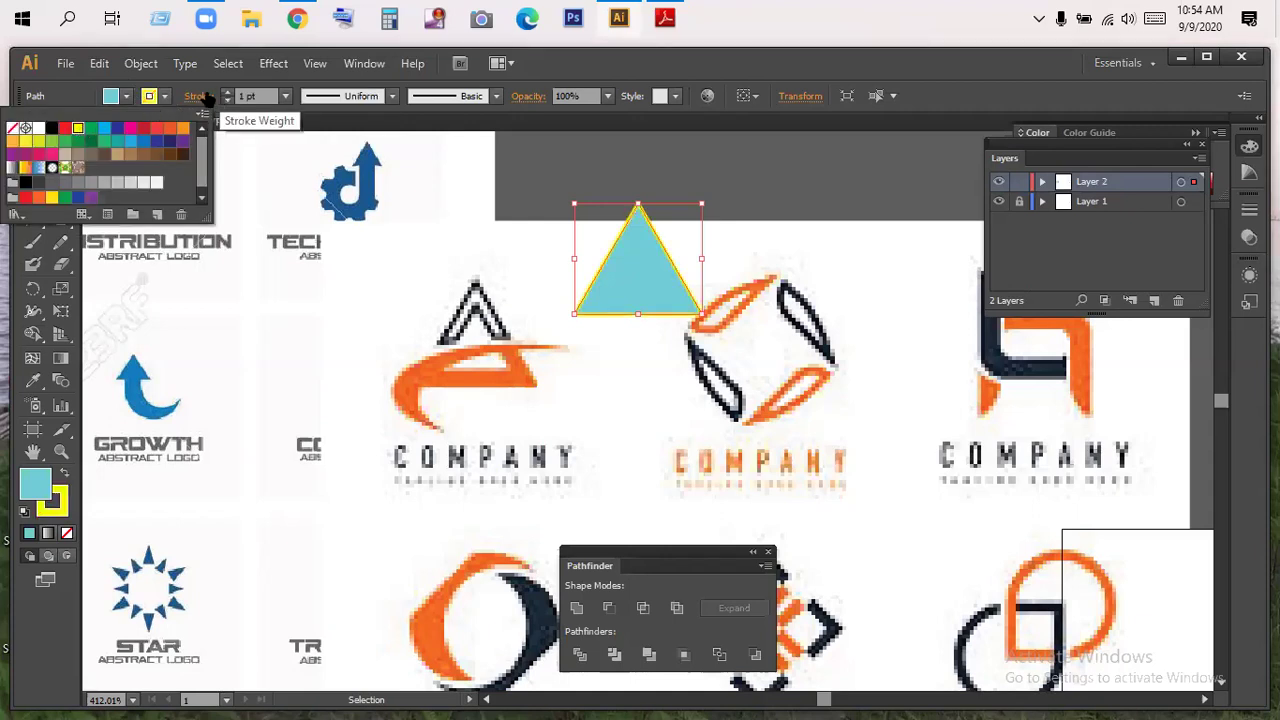
left_click(228, 91)
left_click(228, 91)
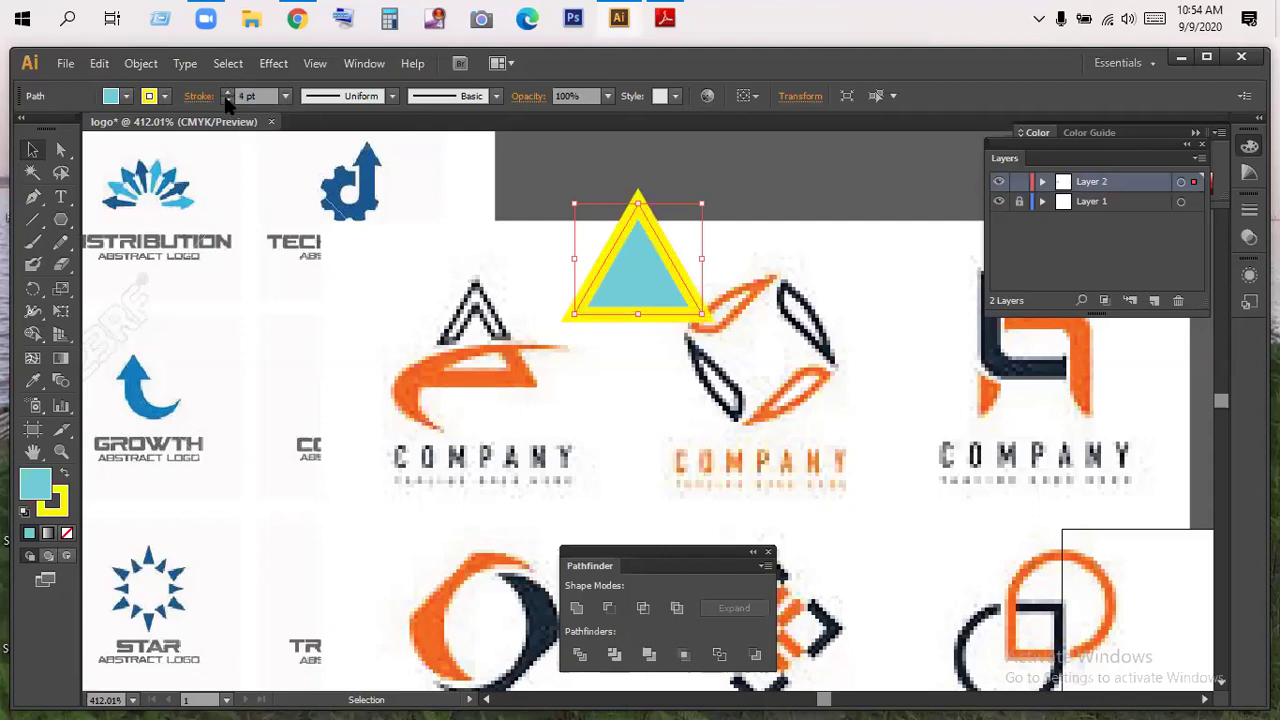
left_click(227, 100)
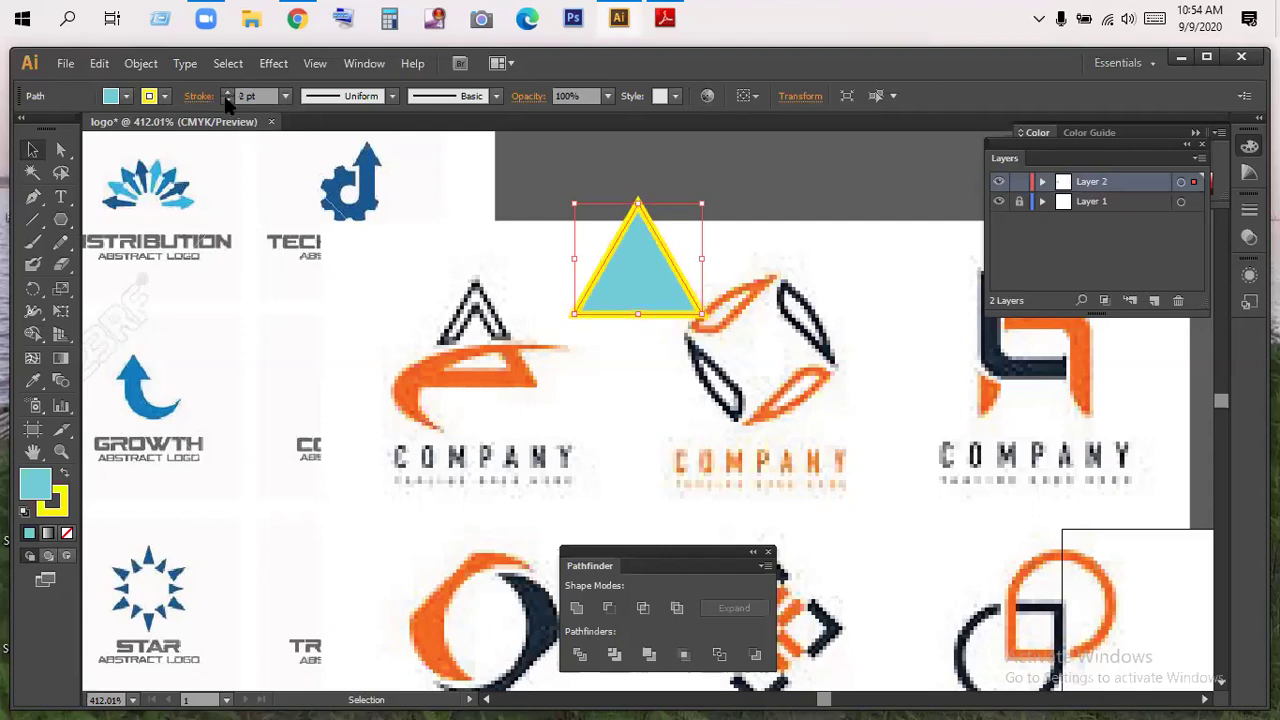
left_click(781, 230)
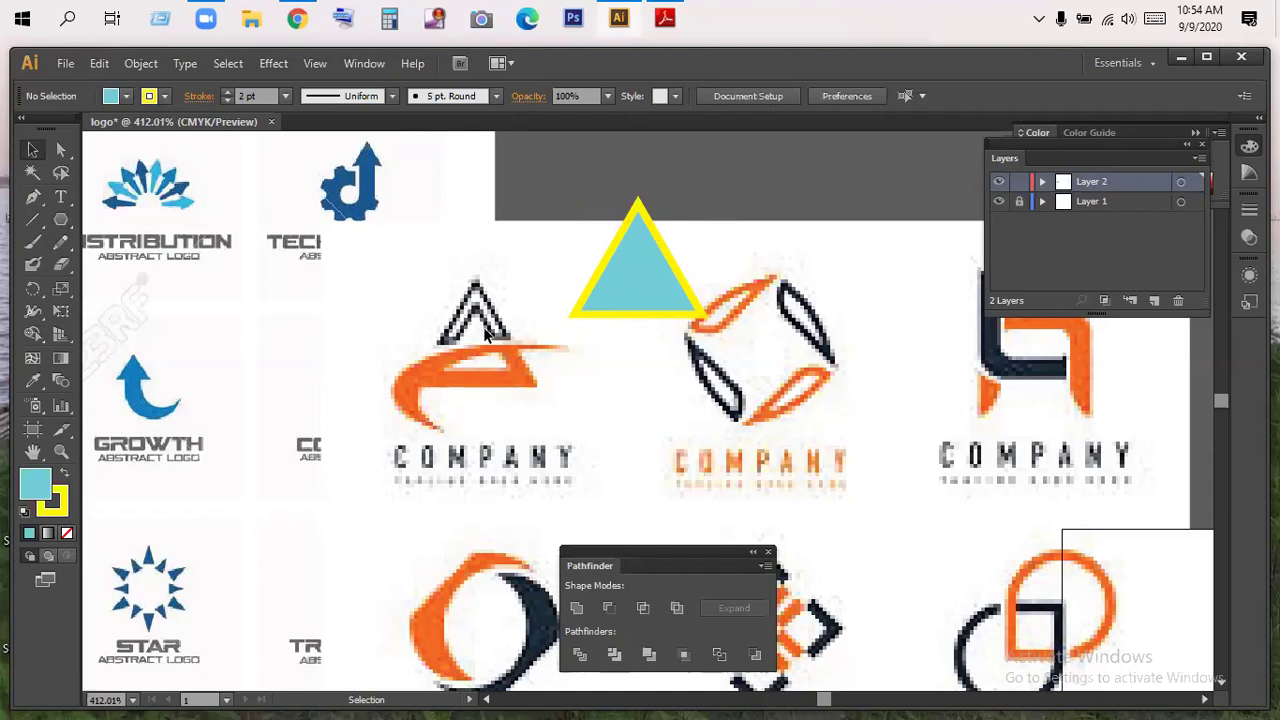
- Remove the yellow stroke from the triangle
left_click(640, 266)
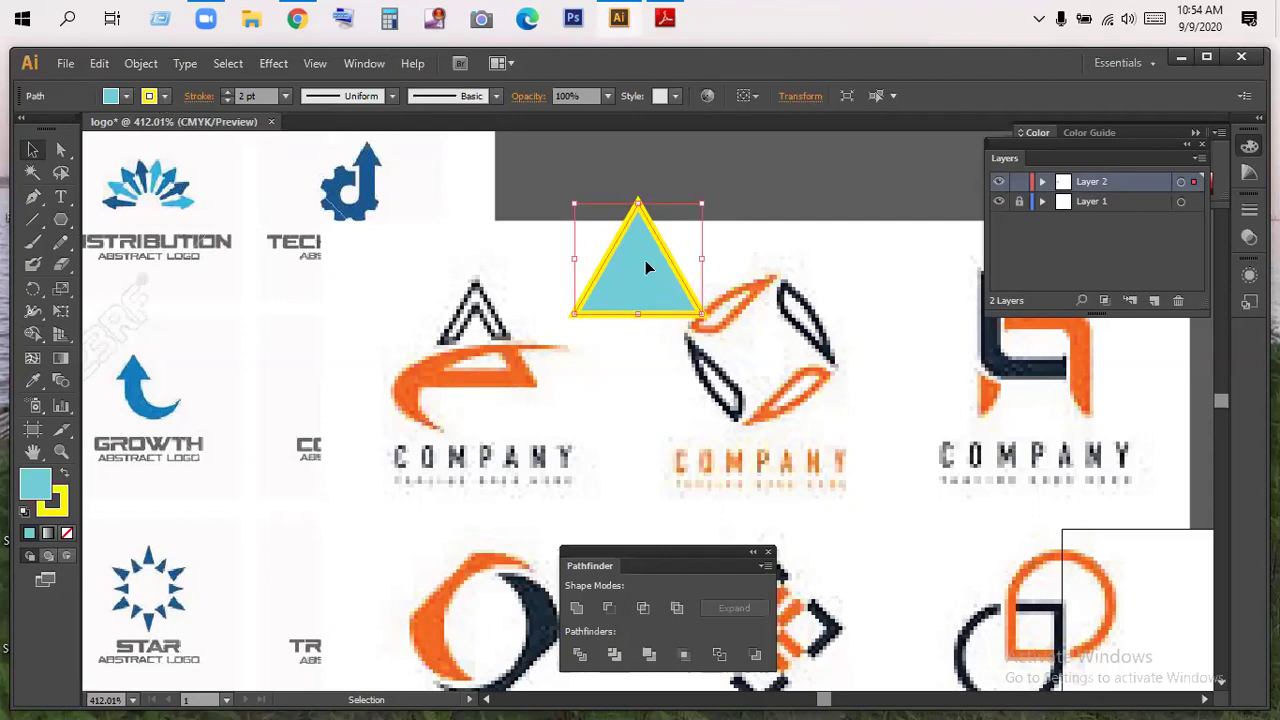
left_click(164, 96)
left_click(12, 129)
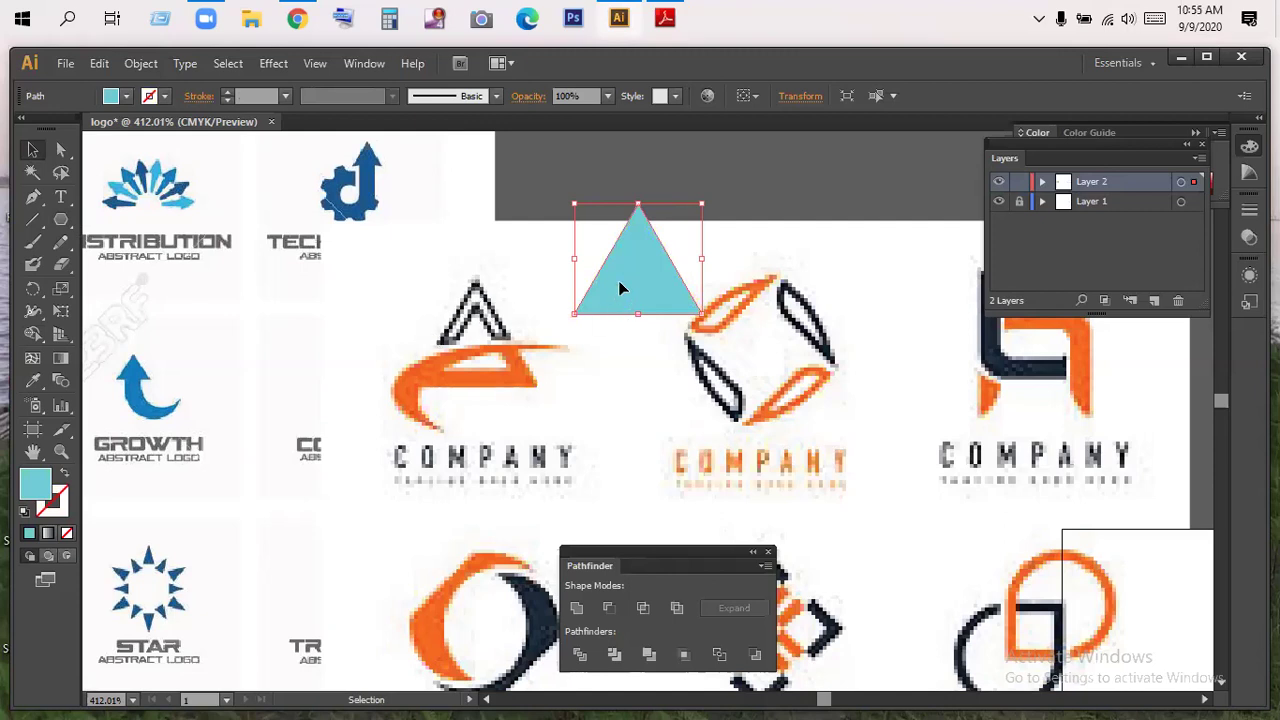
- Paste a copy of the triangle in place and scale it down about its centre to form an inner triangle
left_click(99, 64)
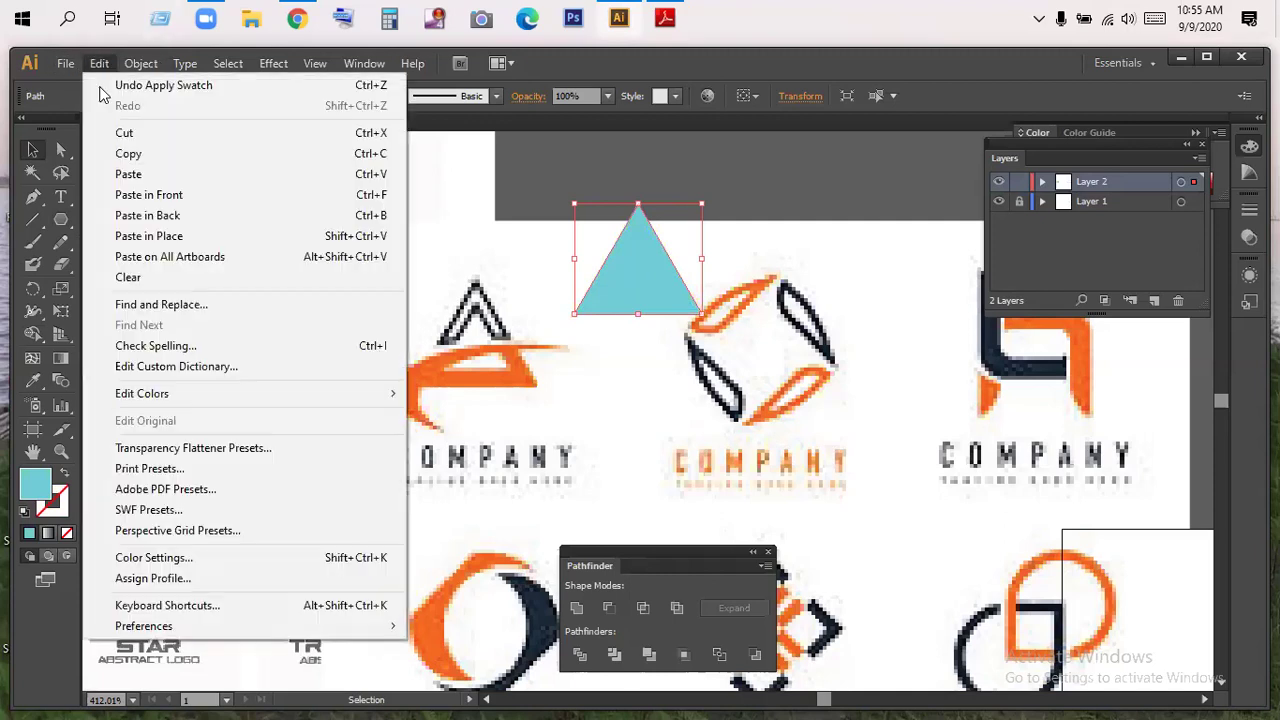
left_click(101, 66)
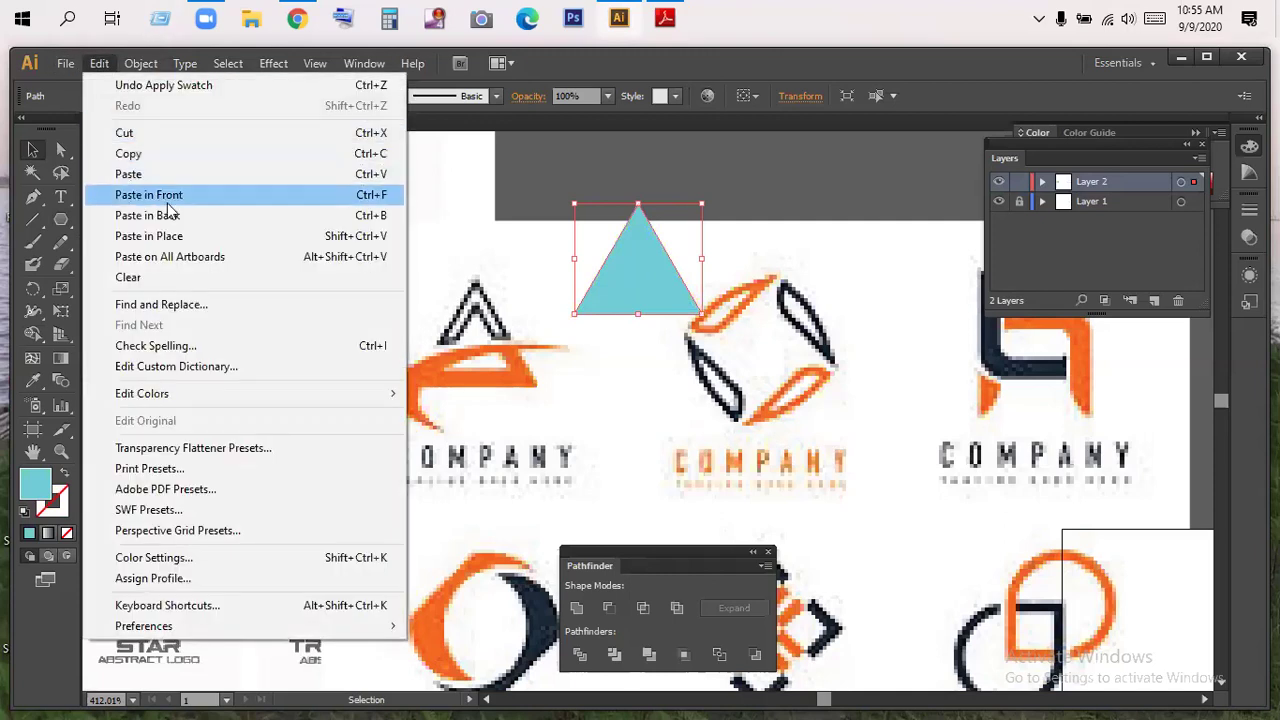
left_click(163, 240)
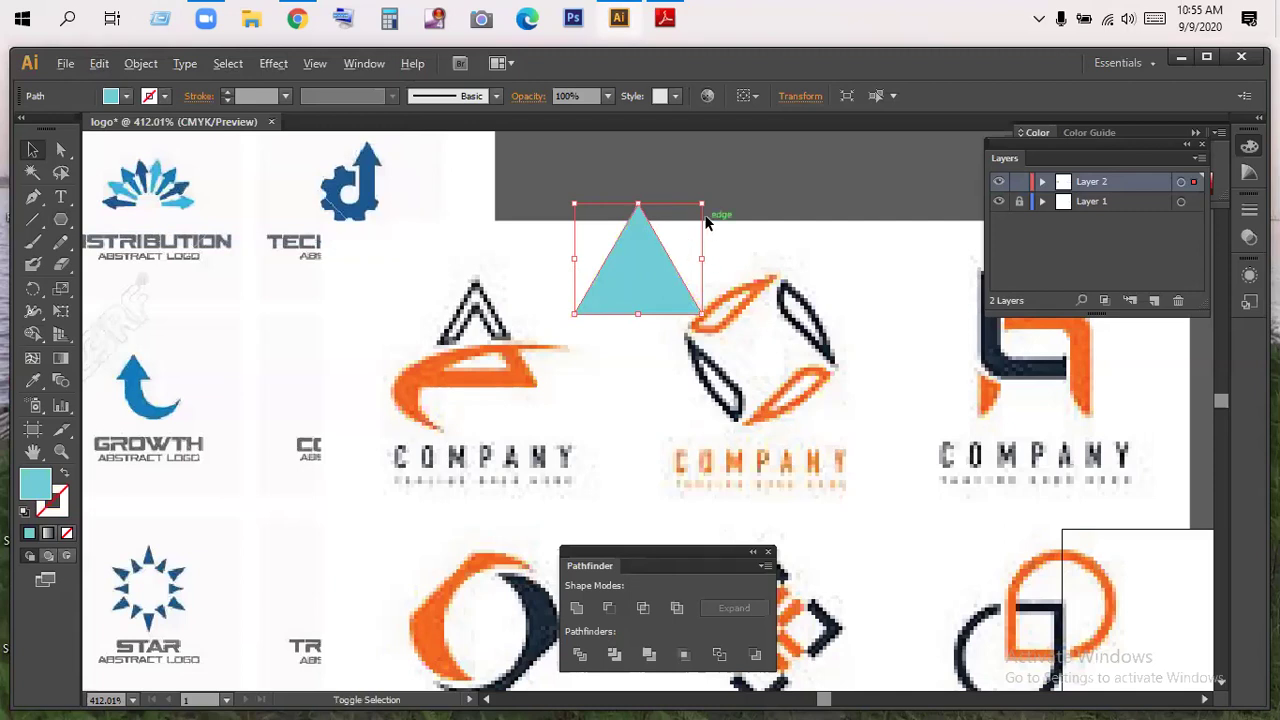
left_click_drag(701, 204, 688, 215)
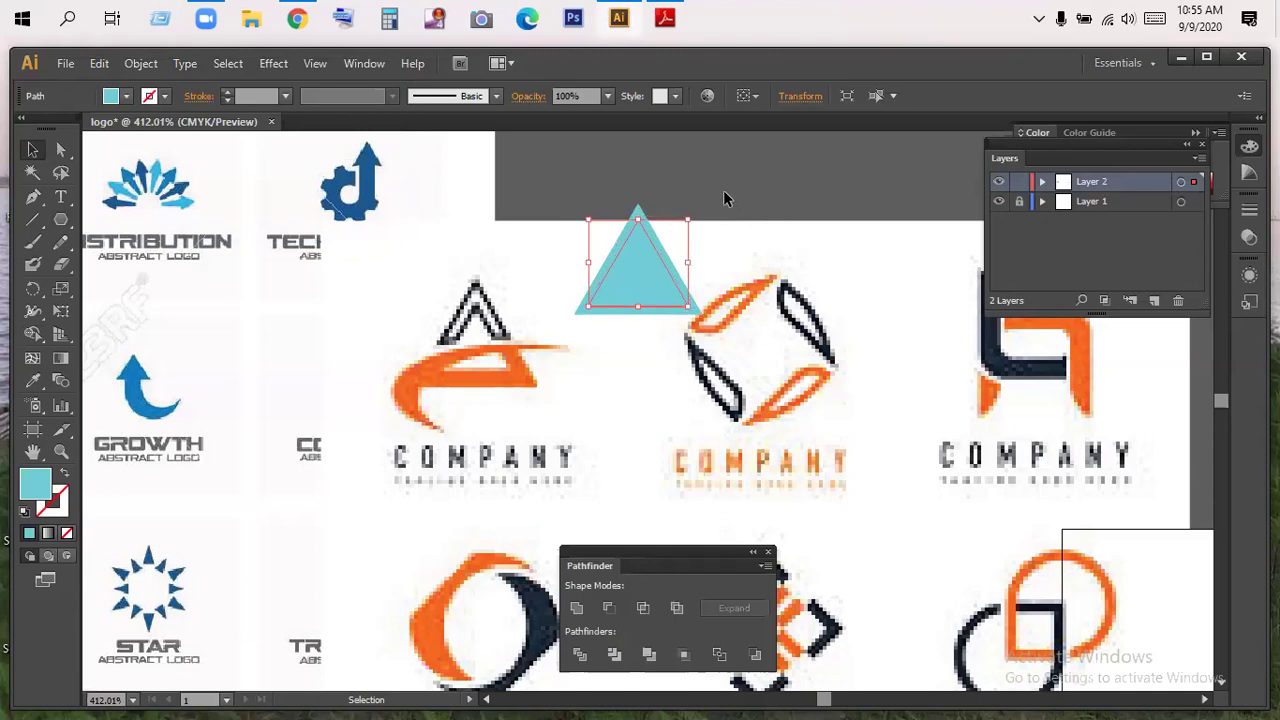
left_click(723, 197)
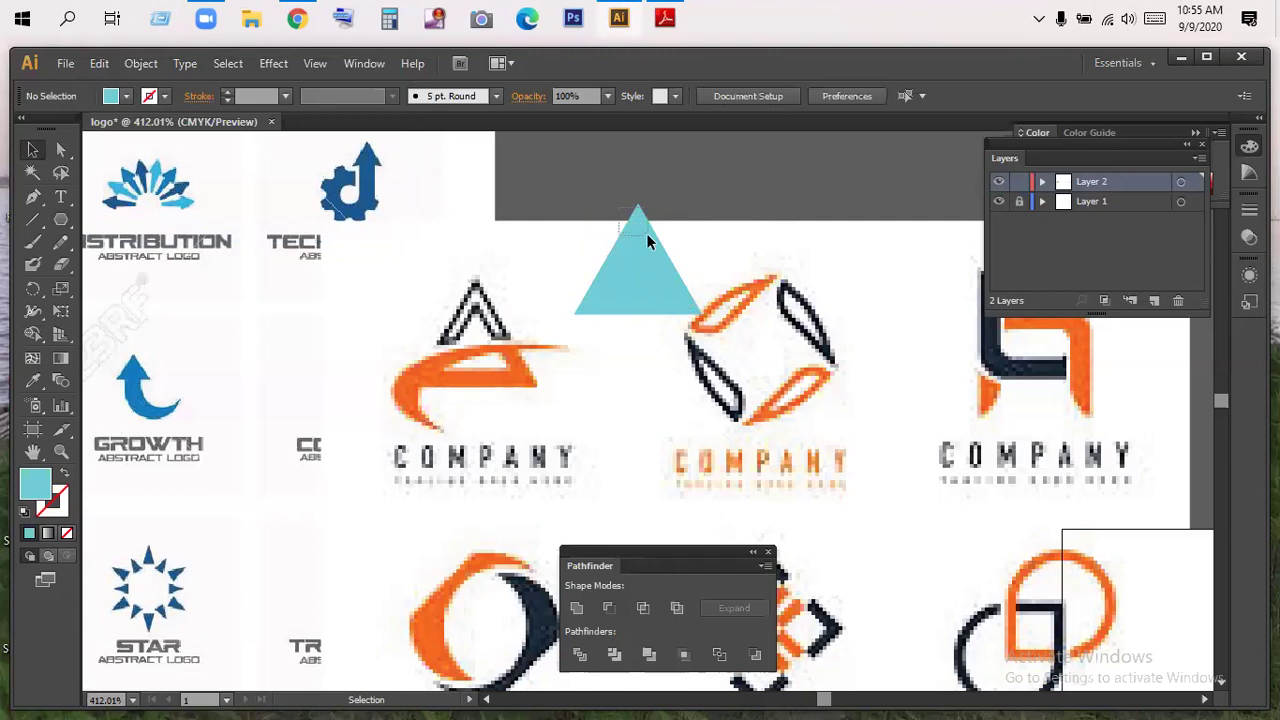
- Cut the inner triangle out of the larger one with the Shape Builder tool, leaving a hollow triangle frame
left_click(646, 235)
left_click(33, 333)
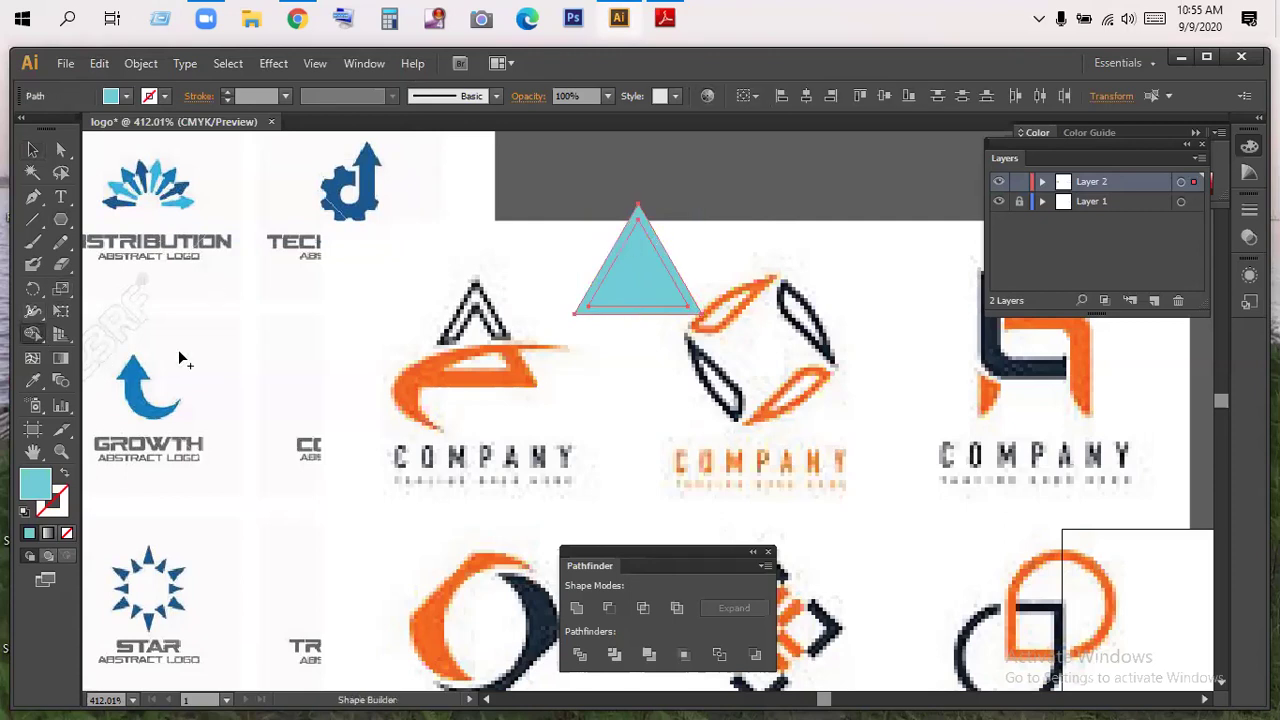
left_click(615, 275, "alt")
left_click(33, 149)
left_click(740, 204)
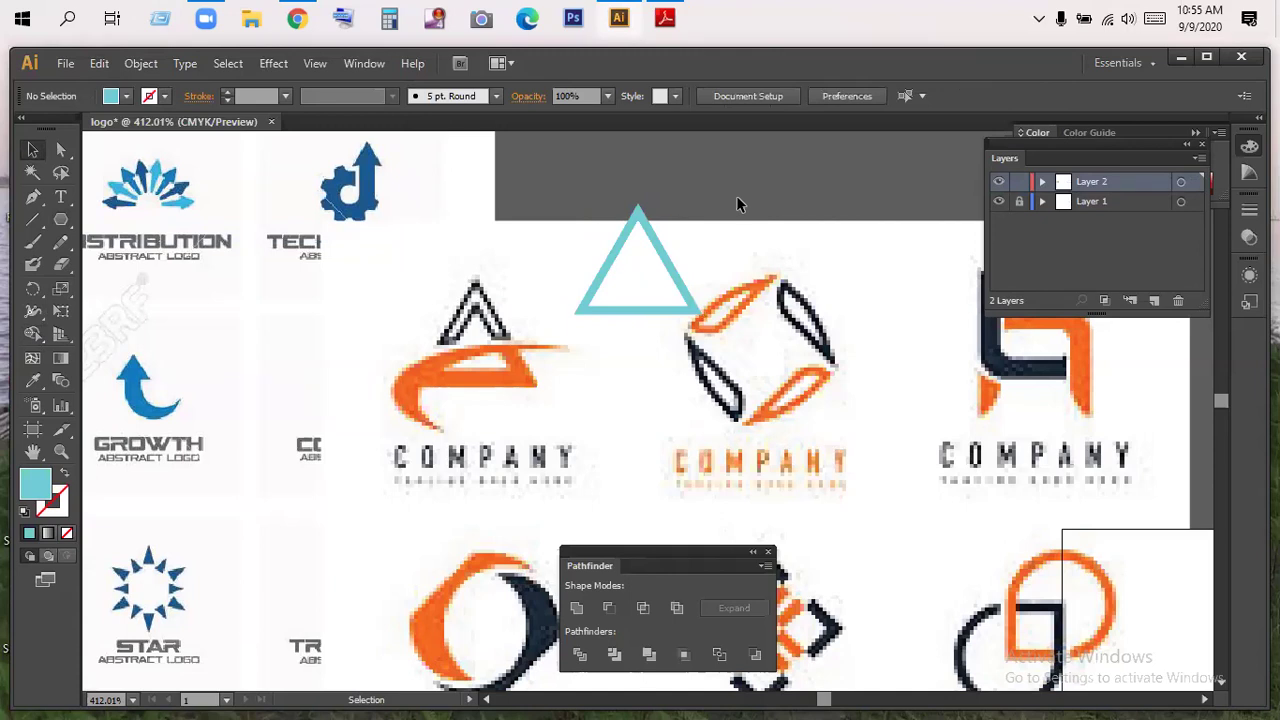
- Shift the triangle frame slightly up and left, duplicate it straight down overlapping the original, and select the lower copy
key("ctrl+z")
left_click(650, 259)
left_click(652, 264)
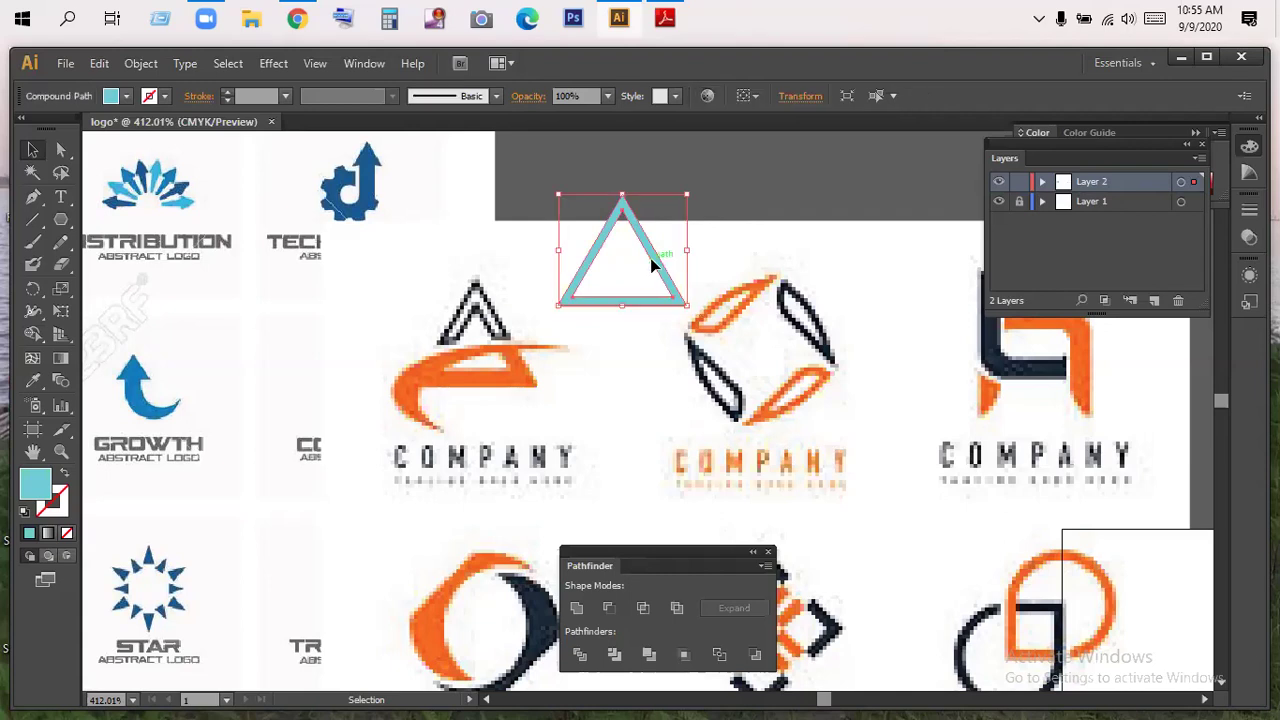
left_click_drag(650, 257, 657, 302)
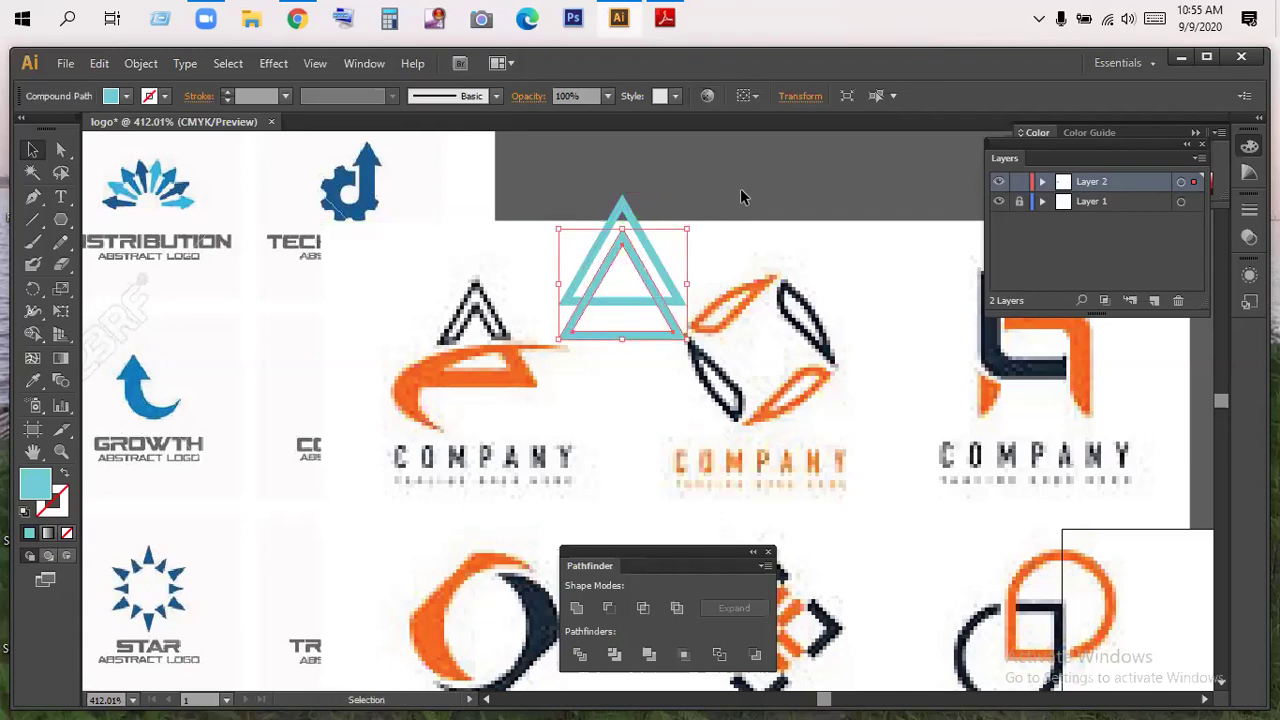
left_click(551, 295)
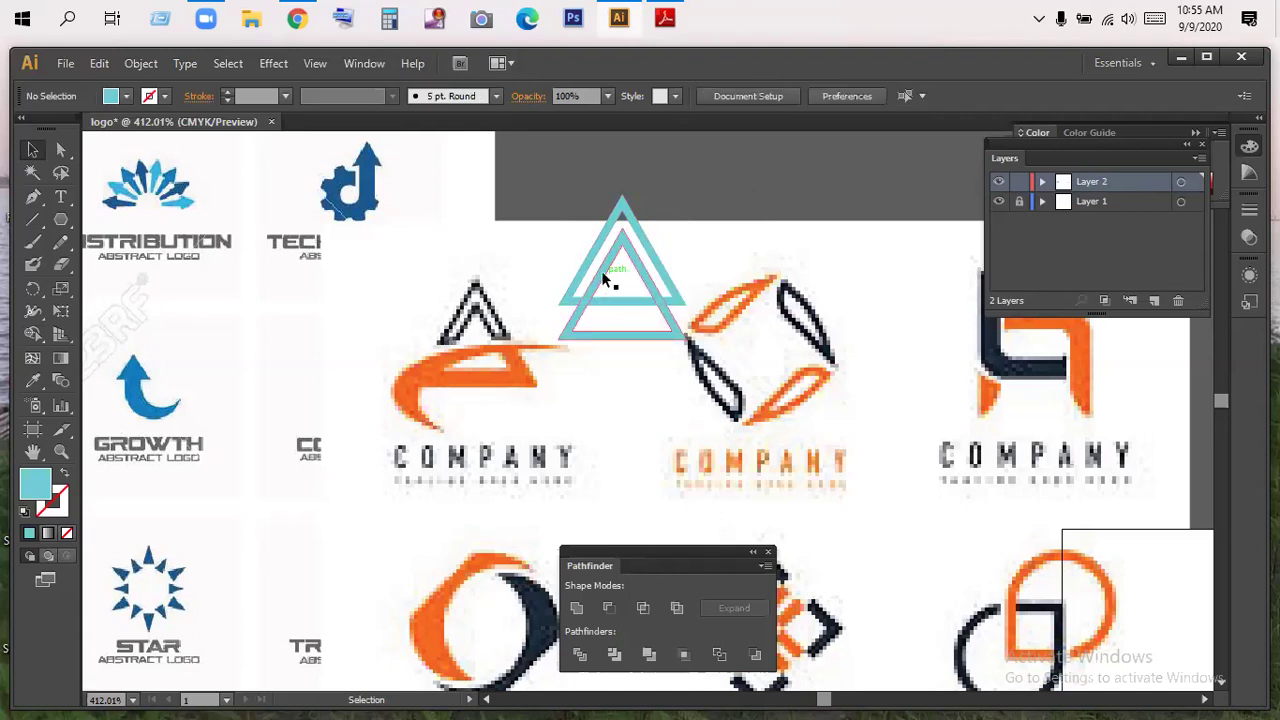
left_click(626, 246)
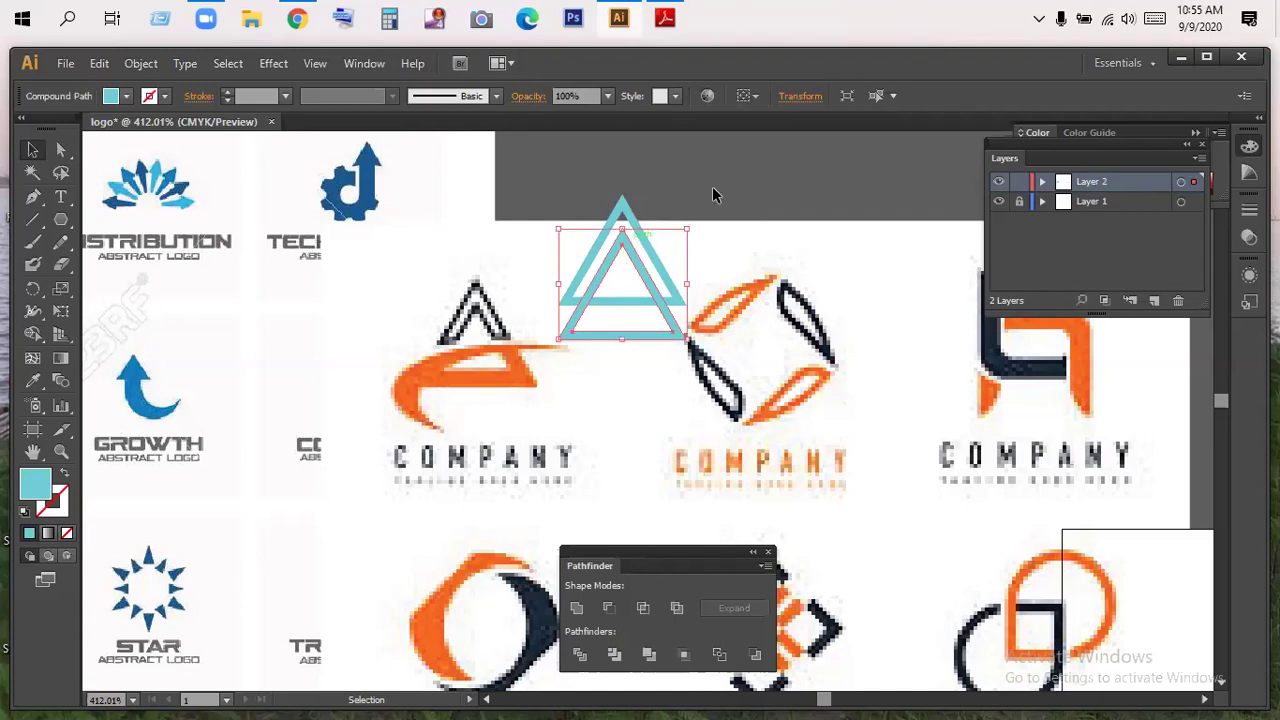
- Draw a rectangle covering the lower part of both overlapping triangle frames
left_click(705, 168)
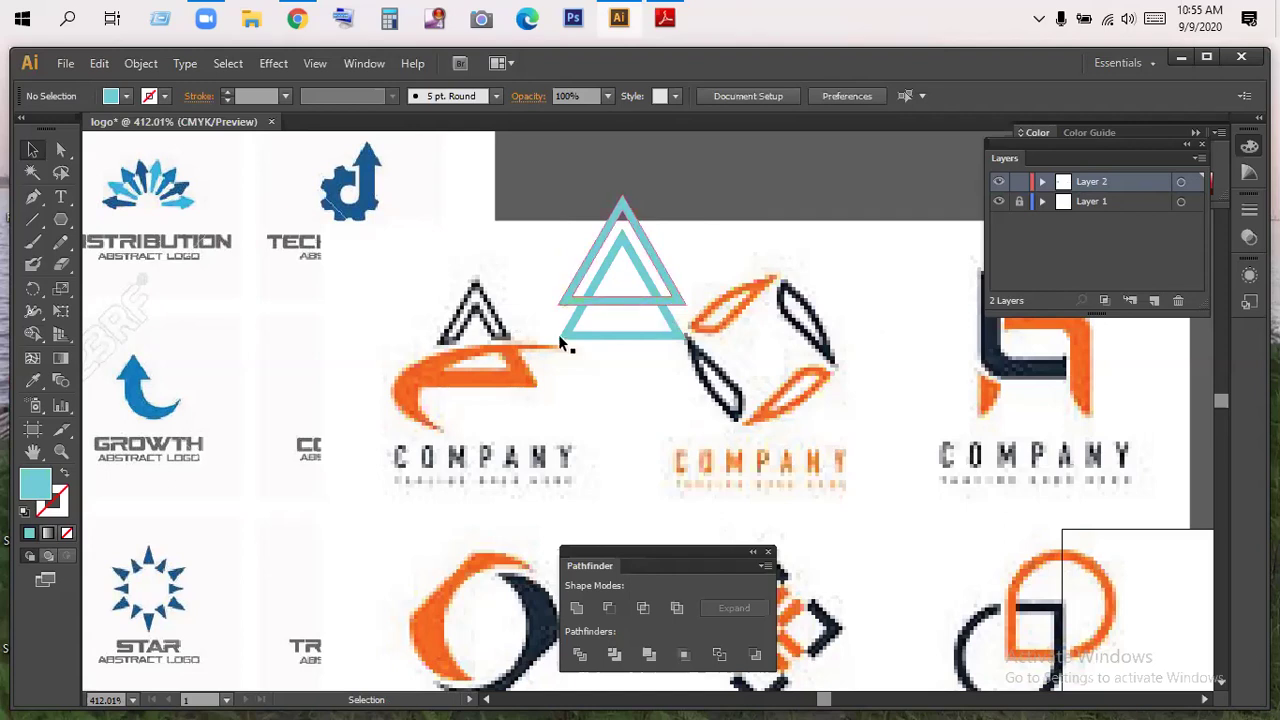
left_click(61, 219)
left_click_drag(765, 385, 531, 285)
left_click(32, 149)
- Split the triangle frames and the rectangle with Pathfinder Divide, and ungroup the resulting pieces
left_click_drag(553, 238, 660, 338)
left_click_drag(660, 563, 328, 360)
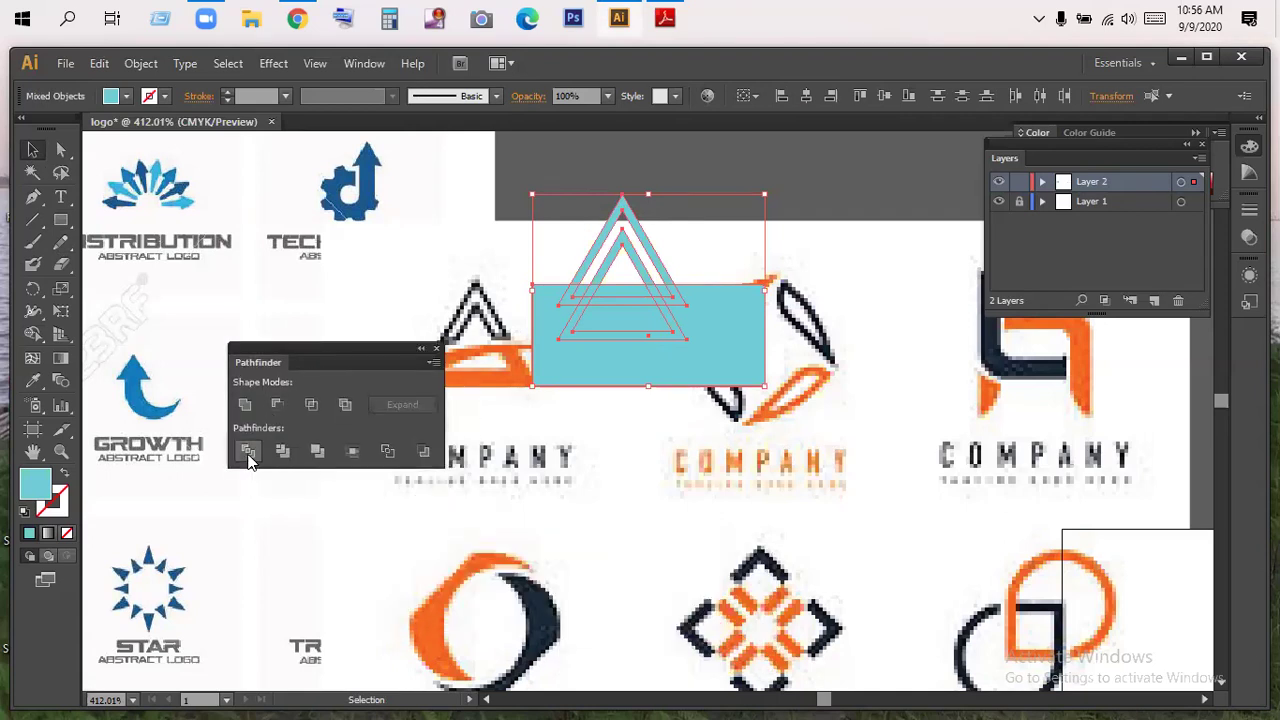
left_click(249, 452)
right_click(692, 310)
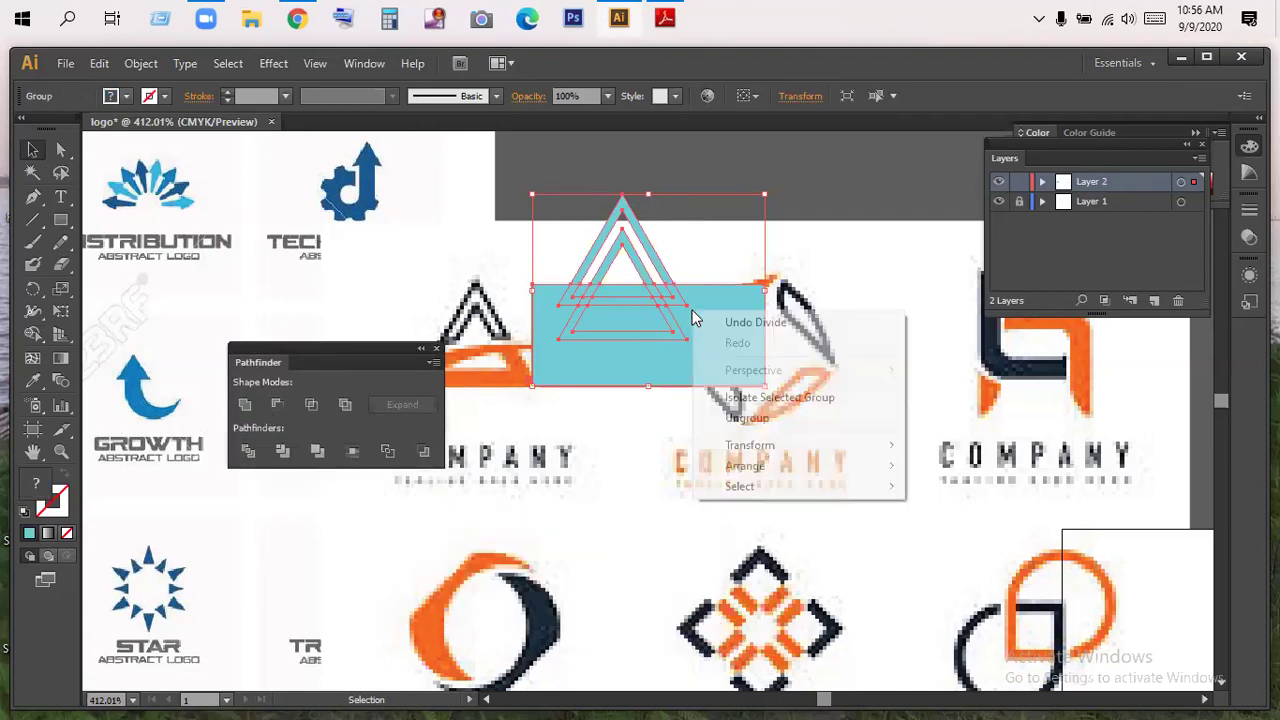
left_click(745, 419)
left_click(817, 240)
- Delete the rectangle piece around the frames and the leftover pieces across and below the frames' base
left_click(634, 380)
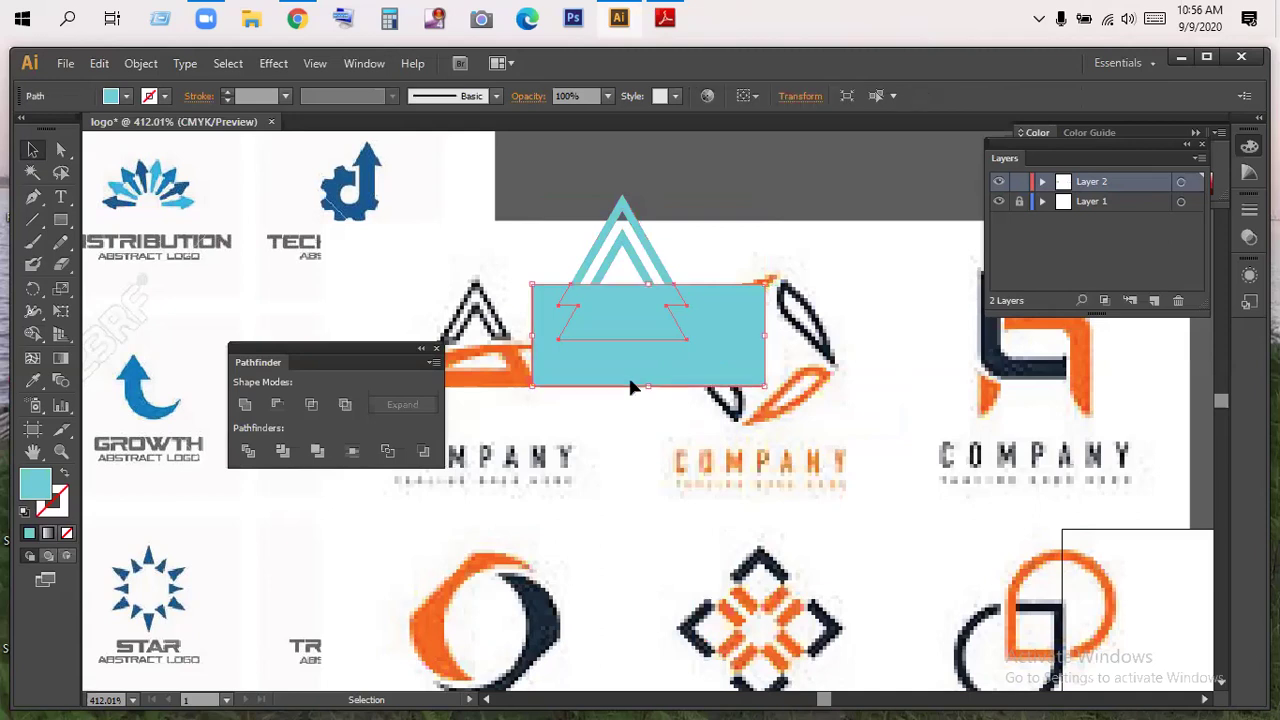
key("Delete")
left_click(622, 325)
key("Delete")
left_click(616, 305)
key("Delete")
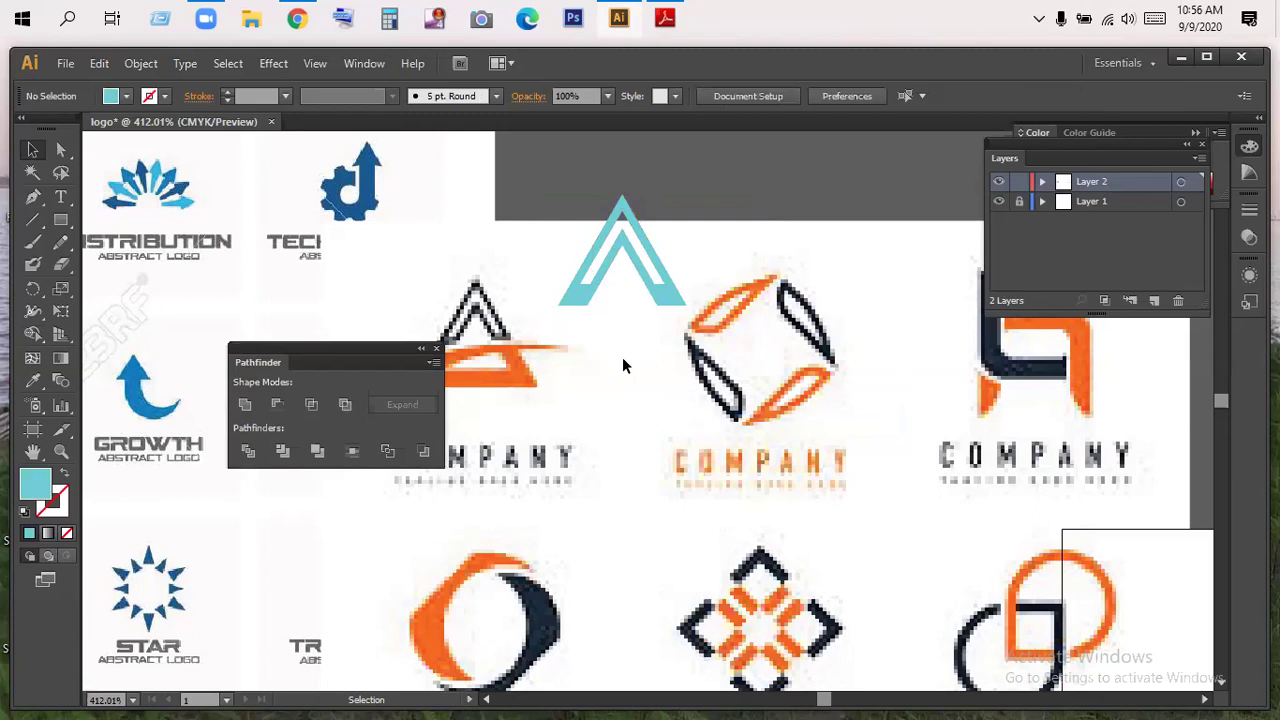
- Delete the extra foot pieces at the lower ends of the frame legs to leave two nested chevrons
left_click(665, 302)
left_click(663, 325)
left_click(667, 293)
key("Delete")
left_click(570, 308)
left_click(588, 310)
left_click(583, 313)
key("Delete")
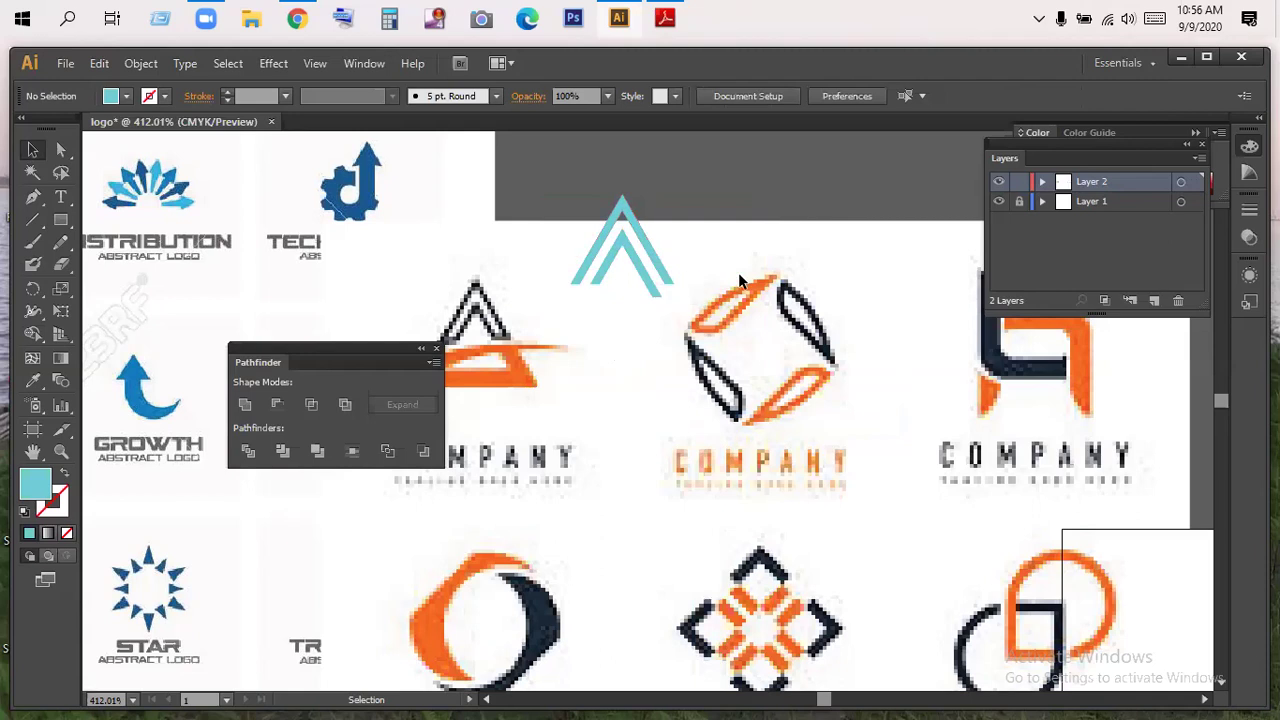
- Draw a straight horizontal line across the chevrons and nudge it down level with the ends of their legs
left_click(34, 222)
left_click_drag(517, 269, 692, 268)
left_click(32, 150)
key("Down")
key("Down")
key("Down")
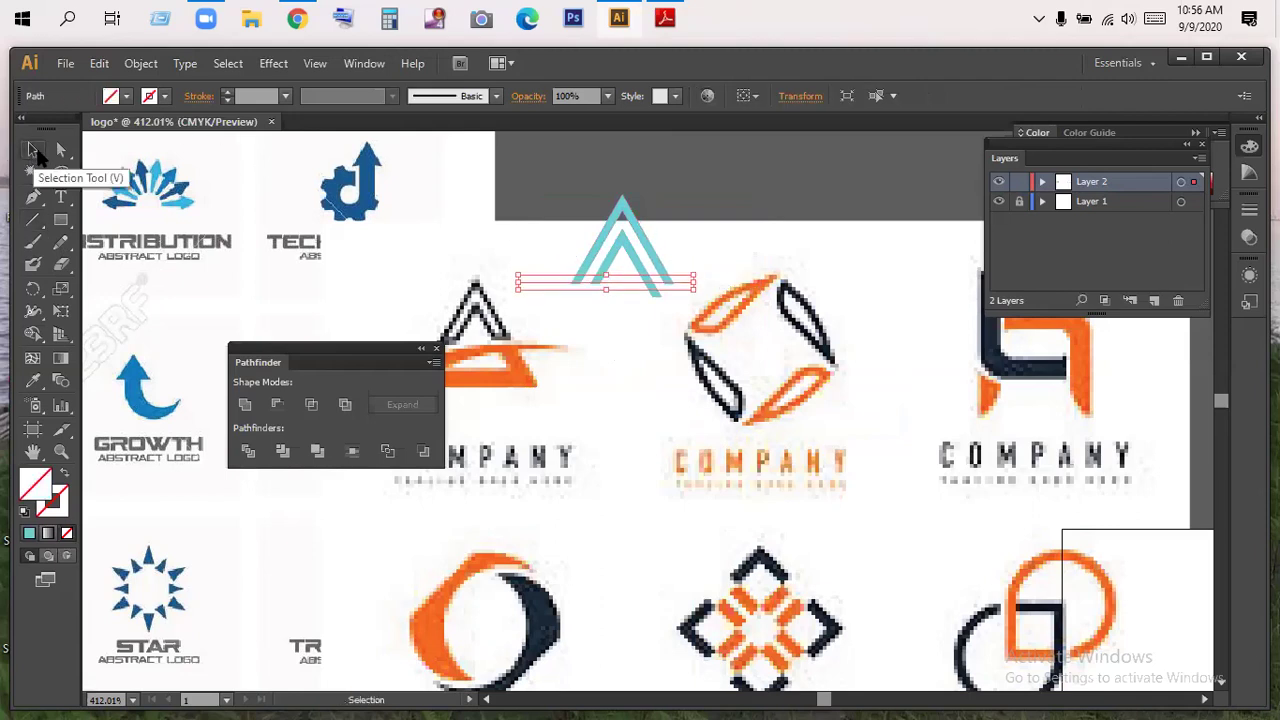
key("Up")
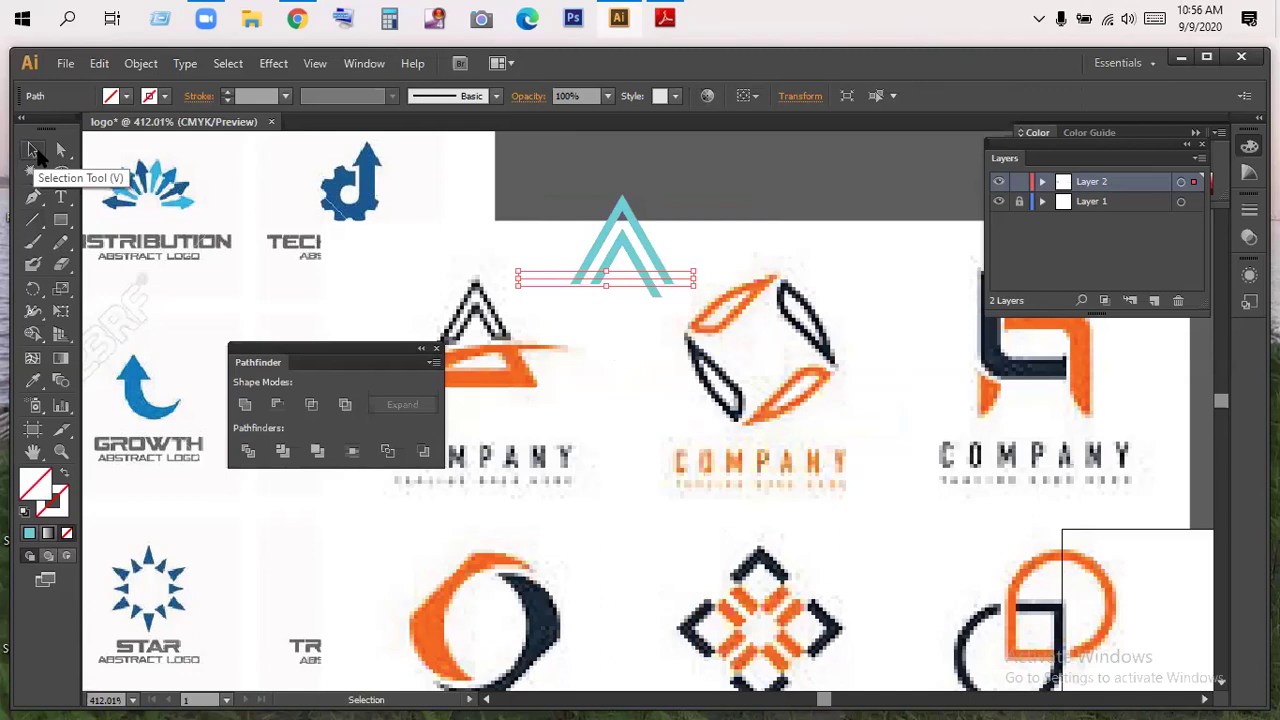
- Cut the chevrons along the line with Divide Objects Below and delete the overhanging stub of the inner right leg
left_click(141, 63)
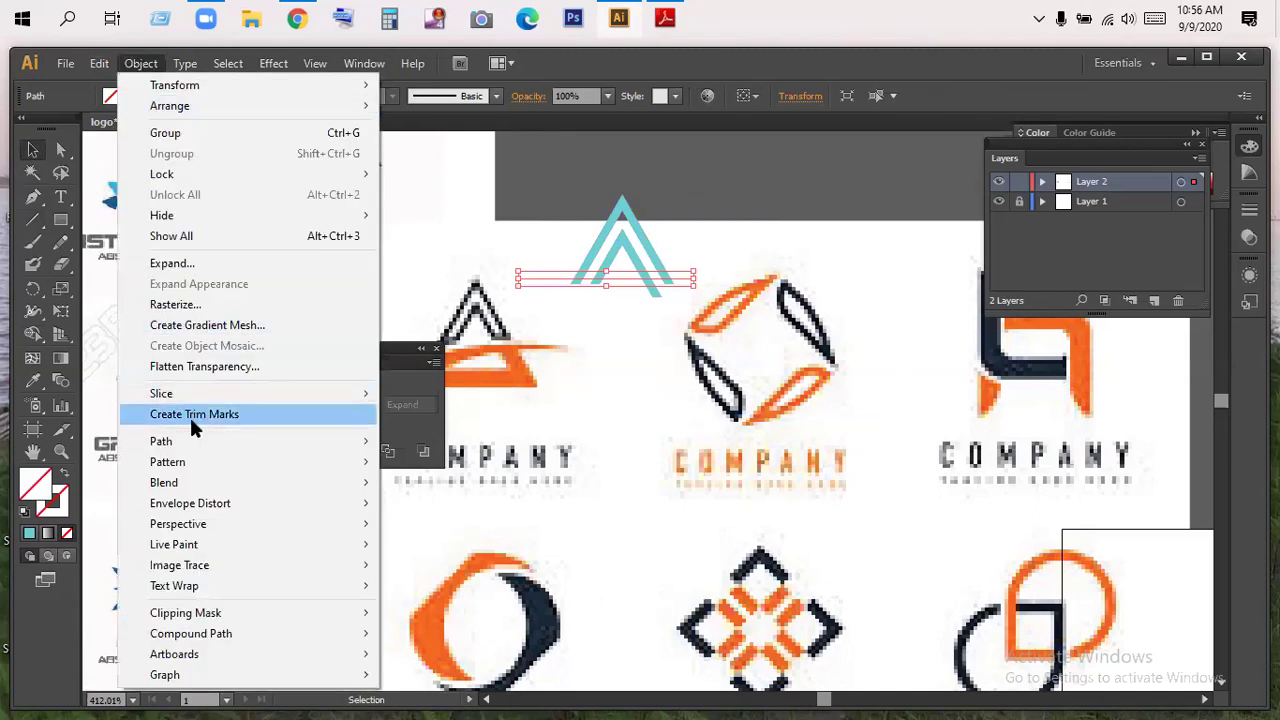
mouse_move(186, 440)
left_click(463, 598)
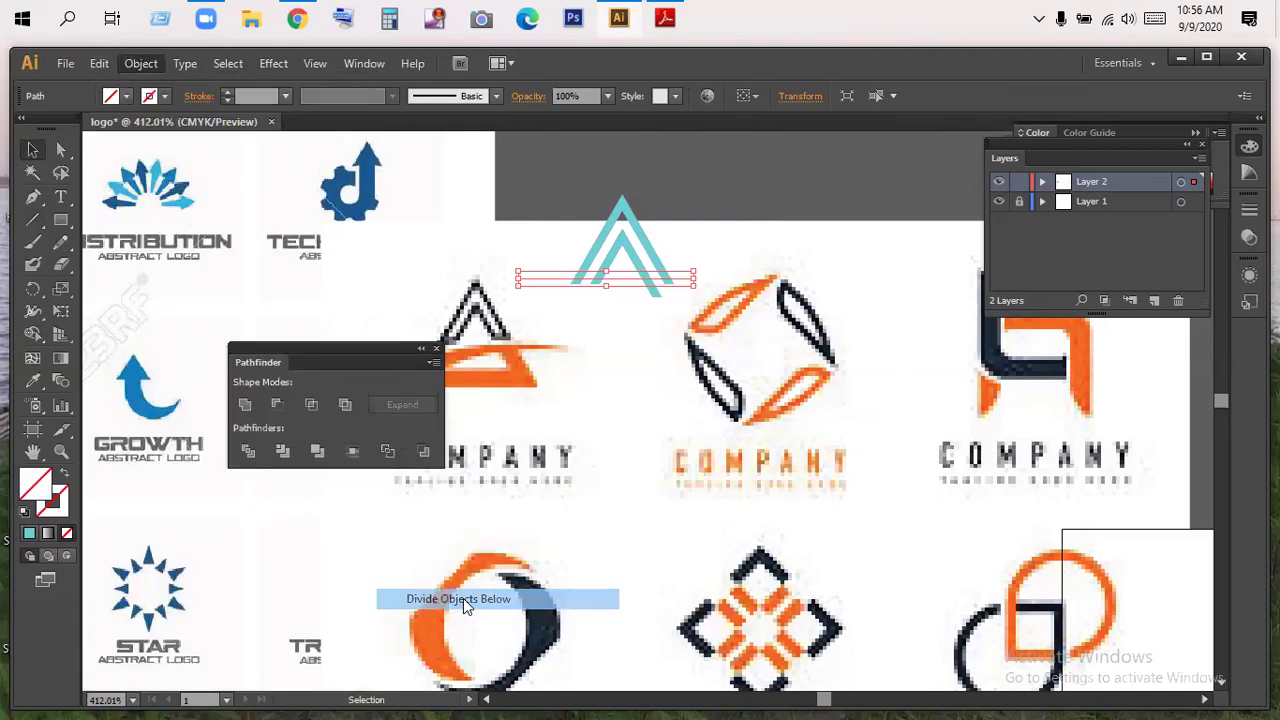
left_click(740, 225)
left_click(654, 291)
key("Delete")
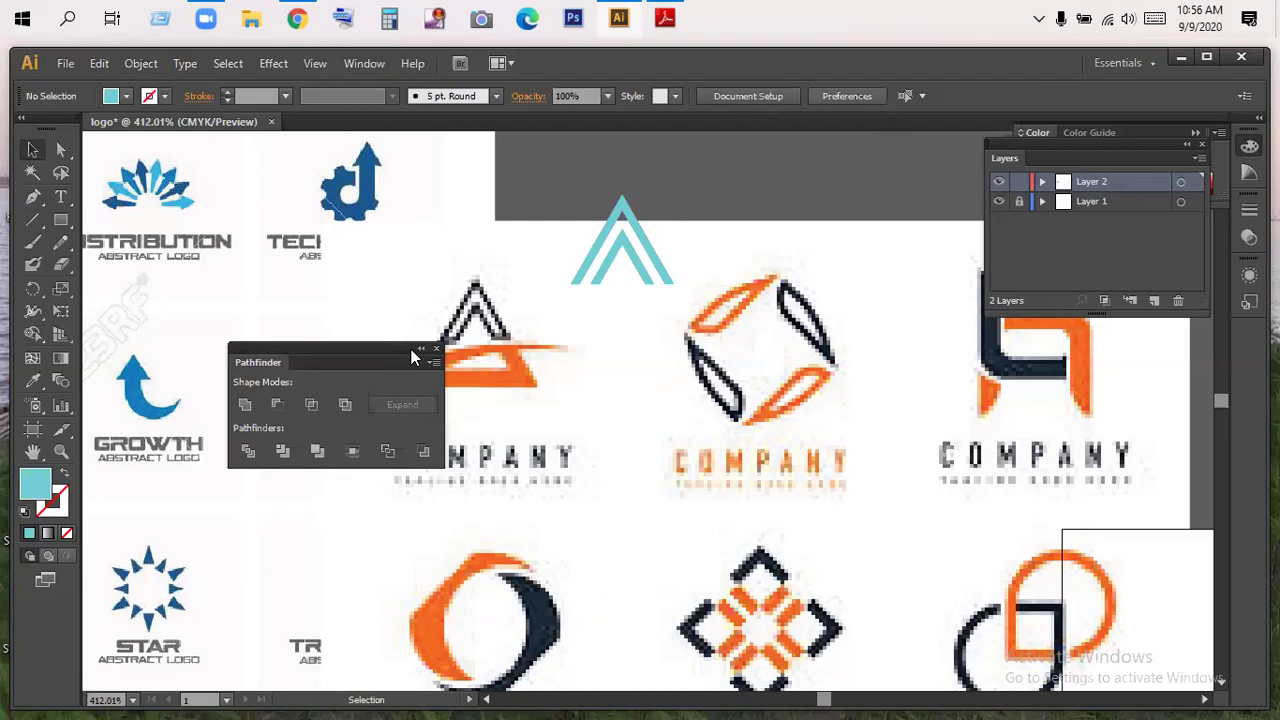
left_click_drag(369, 349, 379, 417)
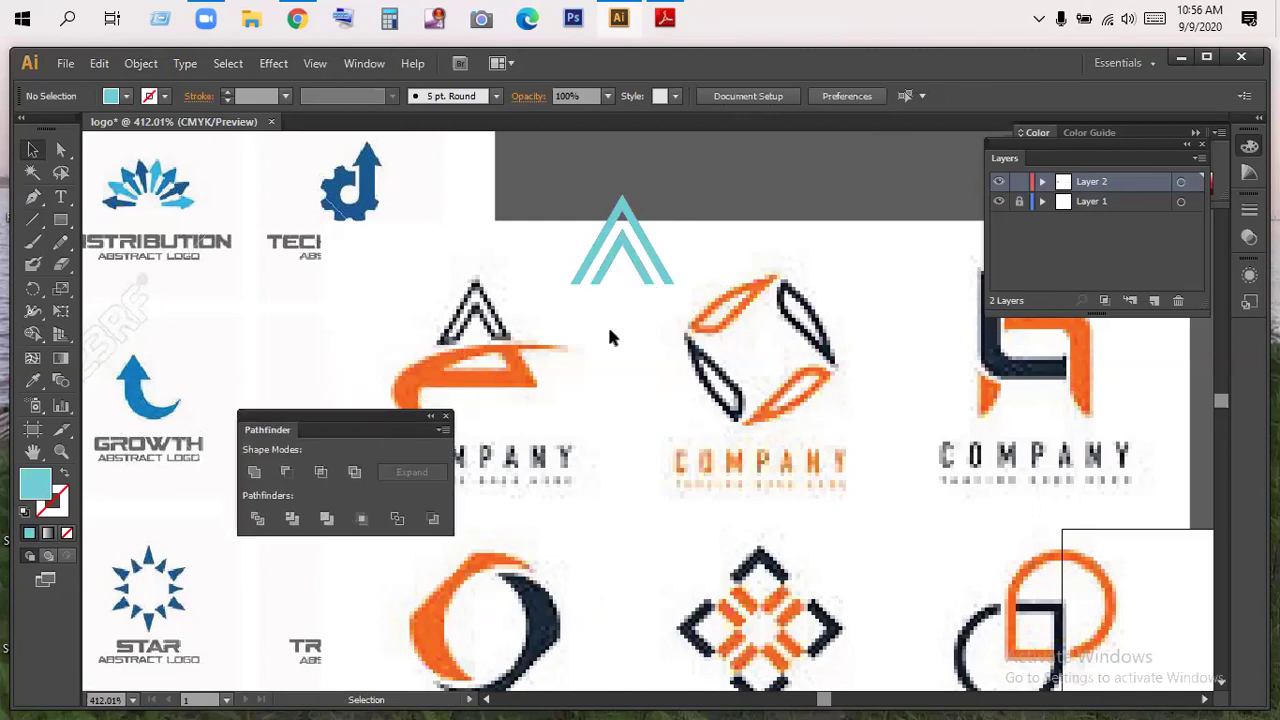
- Draw a small flat rectangle across the two left leg ends and nudge it slightly up and left
left_click(61, 220)
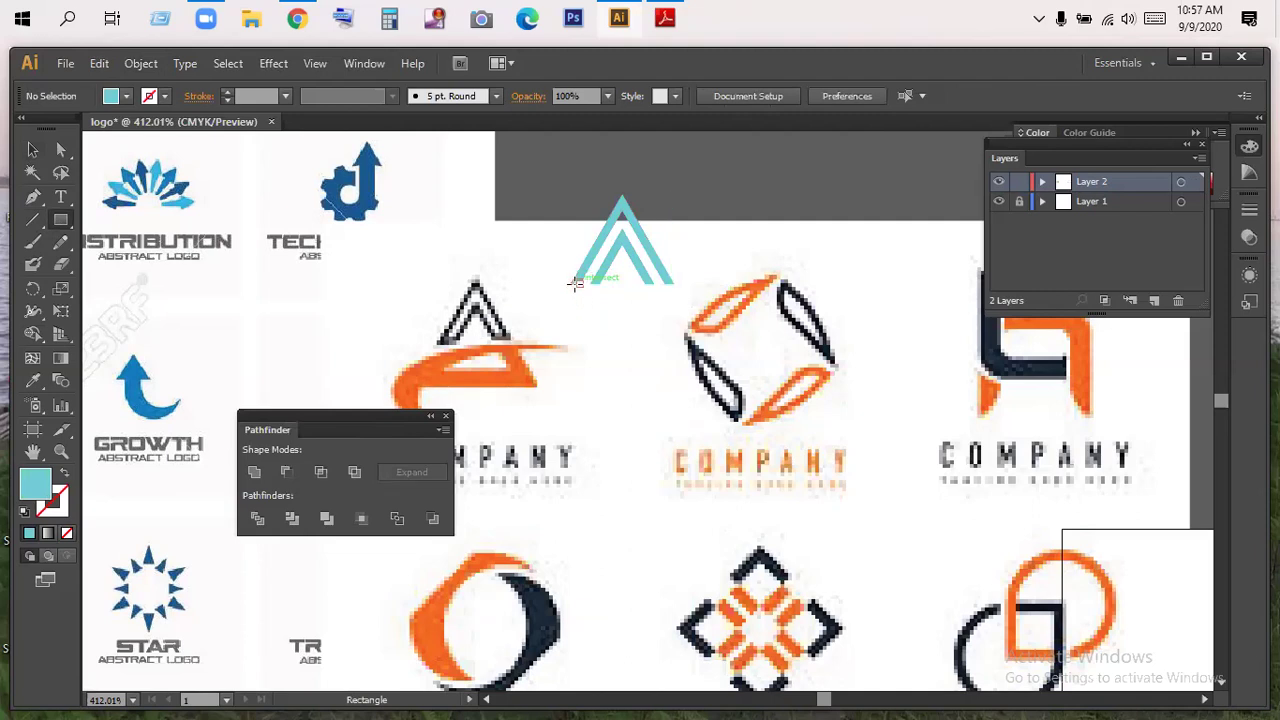
left_click_drag(575, 283, 618, 292)
key("Up")
key("Up")
key("Left")
key("Left")
left_click(32, 149)
- Fill the small rectangle with magenta
left_click(111, 97)
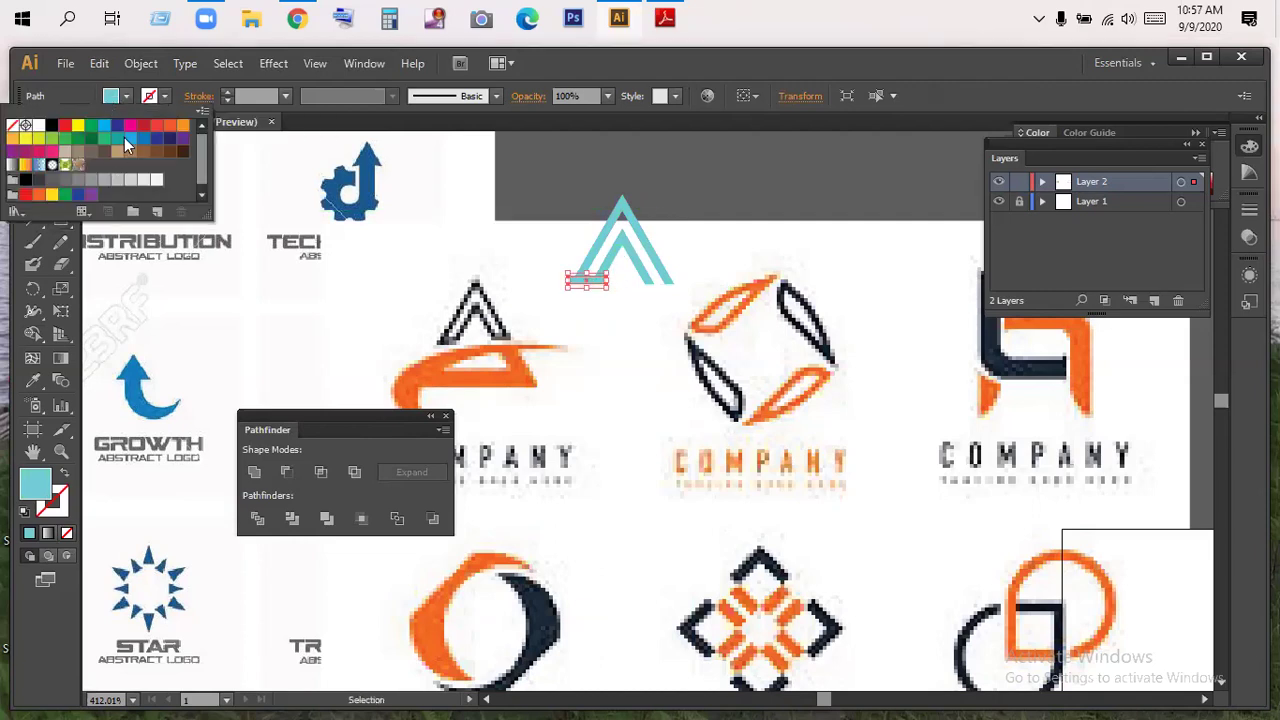
left_click(130, 125)
key("Escape")
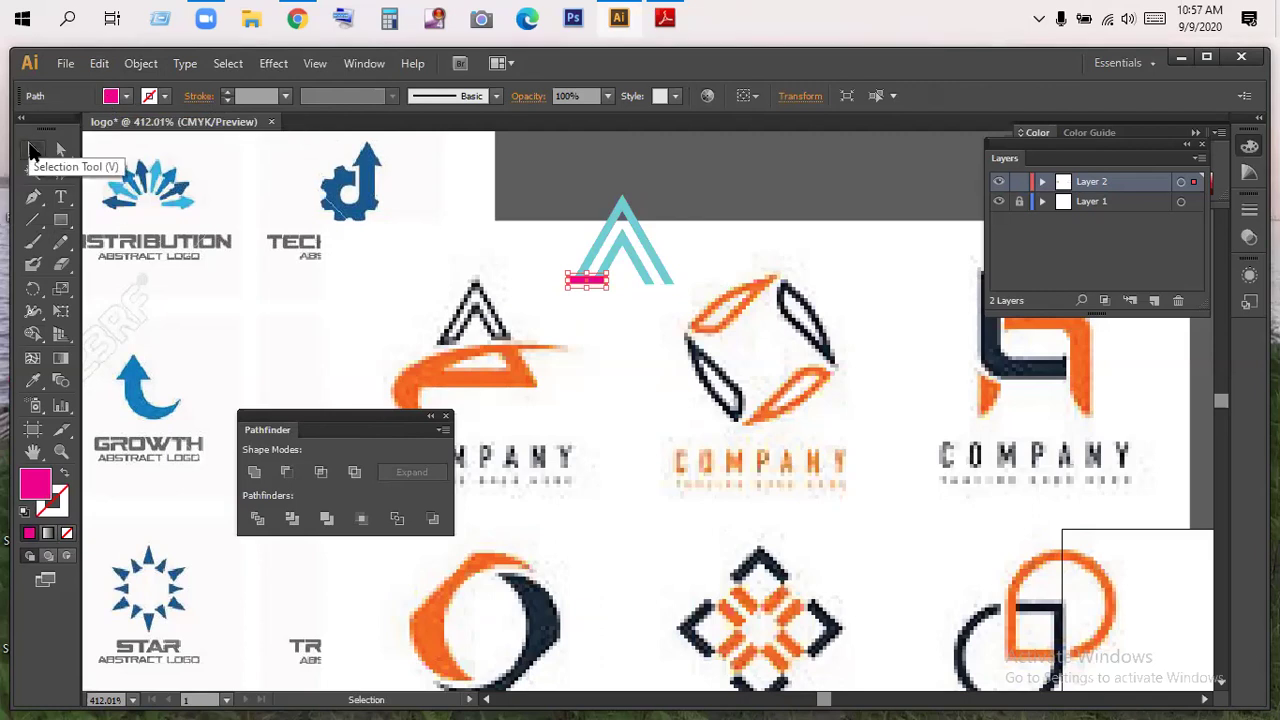
left_click(615, 350)
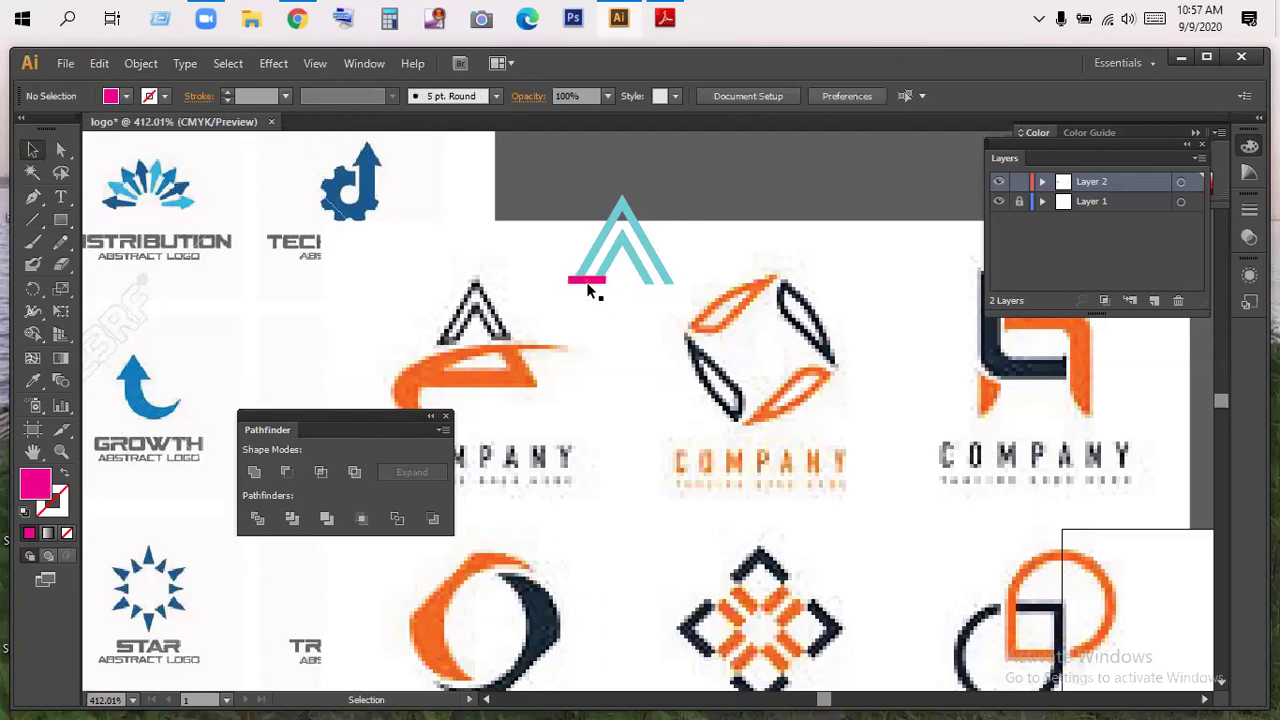
- Duplicate the magenta bar onto the two right leg ends and nudge the copy slightly right
left_click_drag(590, 288, 651, 285)
left_click(613, 327)
left_click(664, 333)
left_click(663, 280)
key("Right")
left_click(707, 305)
- Try the Pathfinder modes Unite, Minus Front and Intersect on the chevrons and magenta bars
left_click_drag(564, 290, 560, 262)
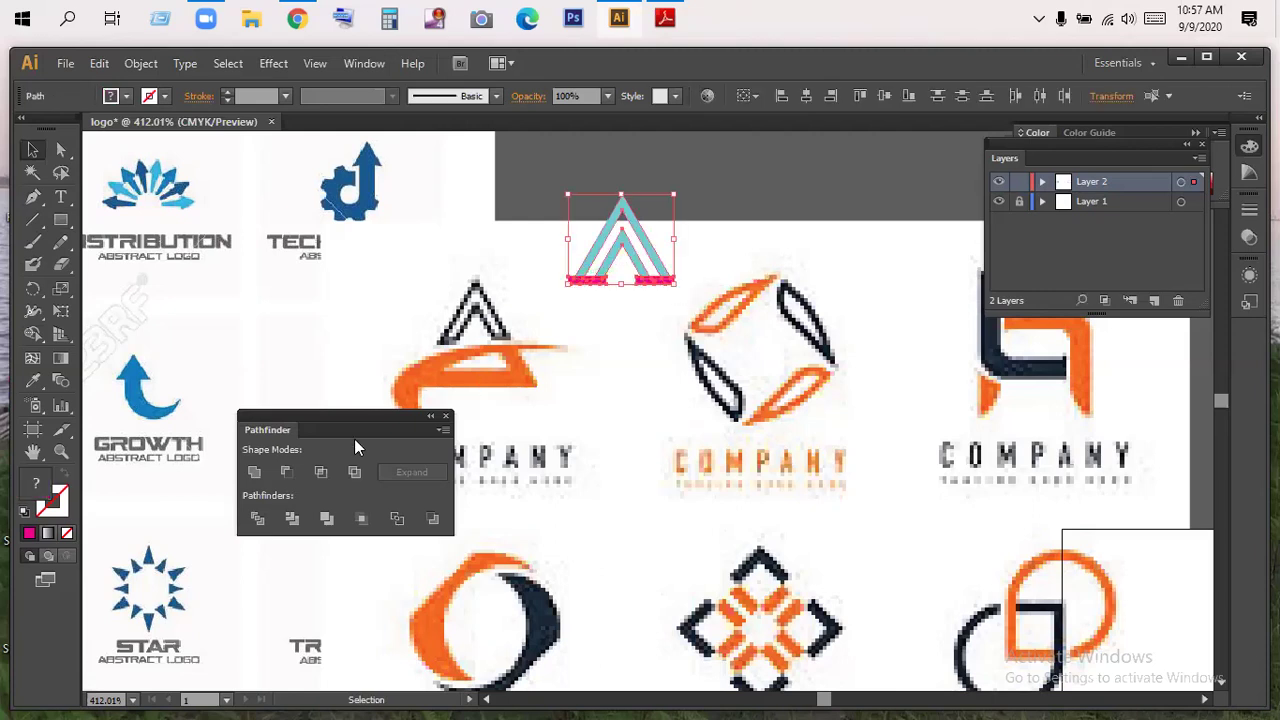
left_click(254, 473)
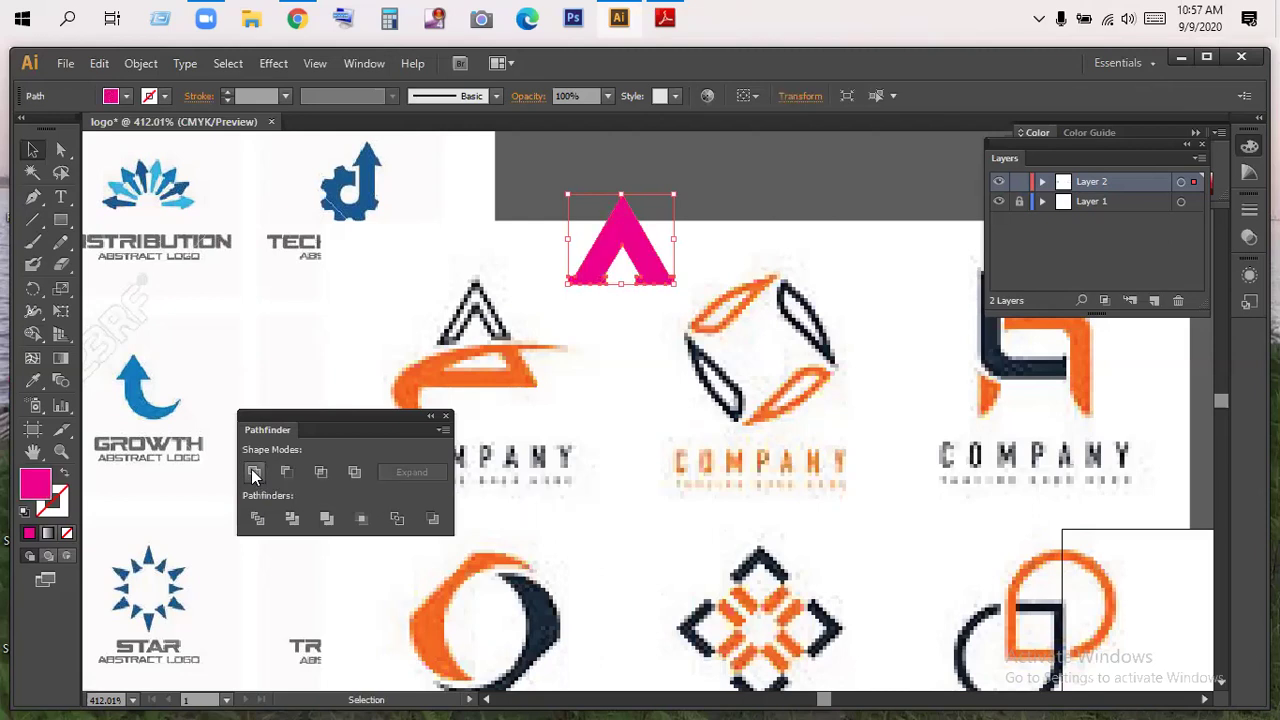
key("ctrl+z")
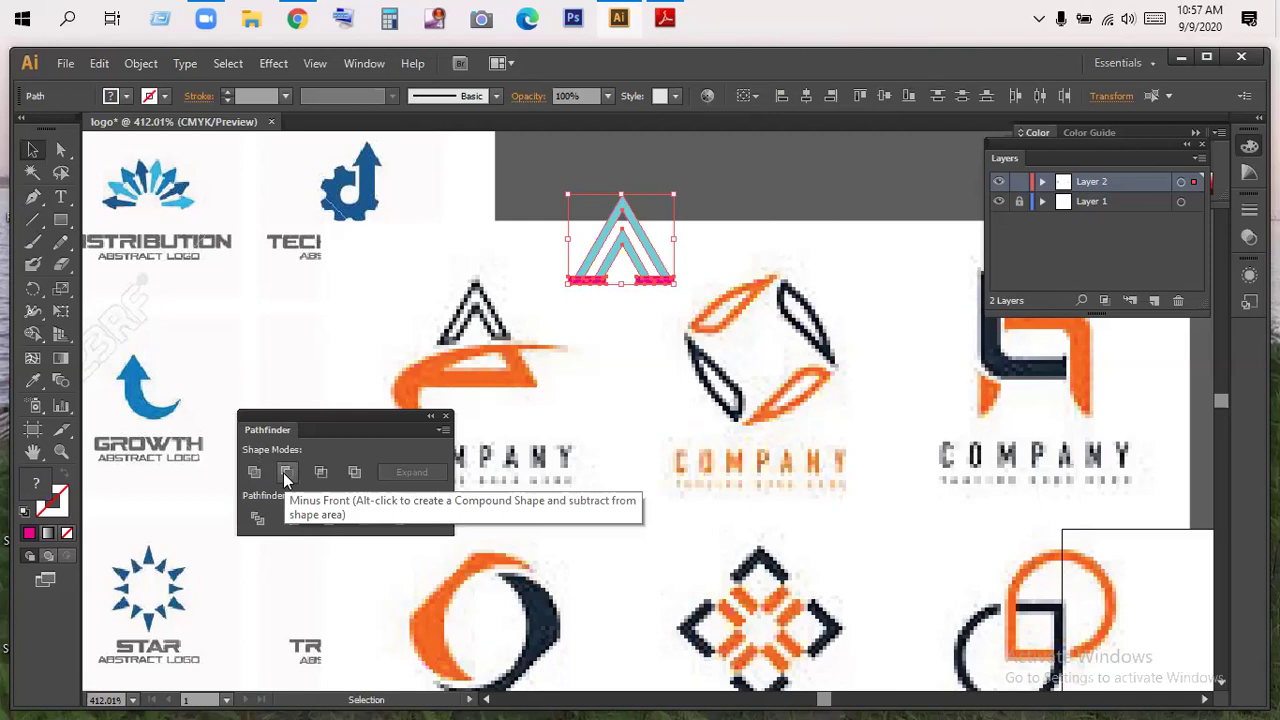
left_click(287, 473)
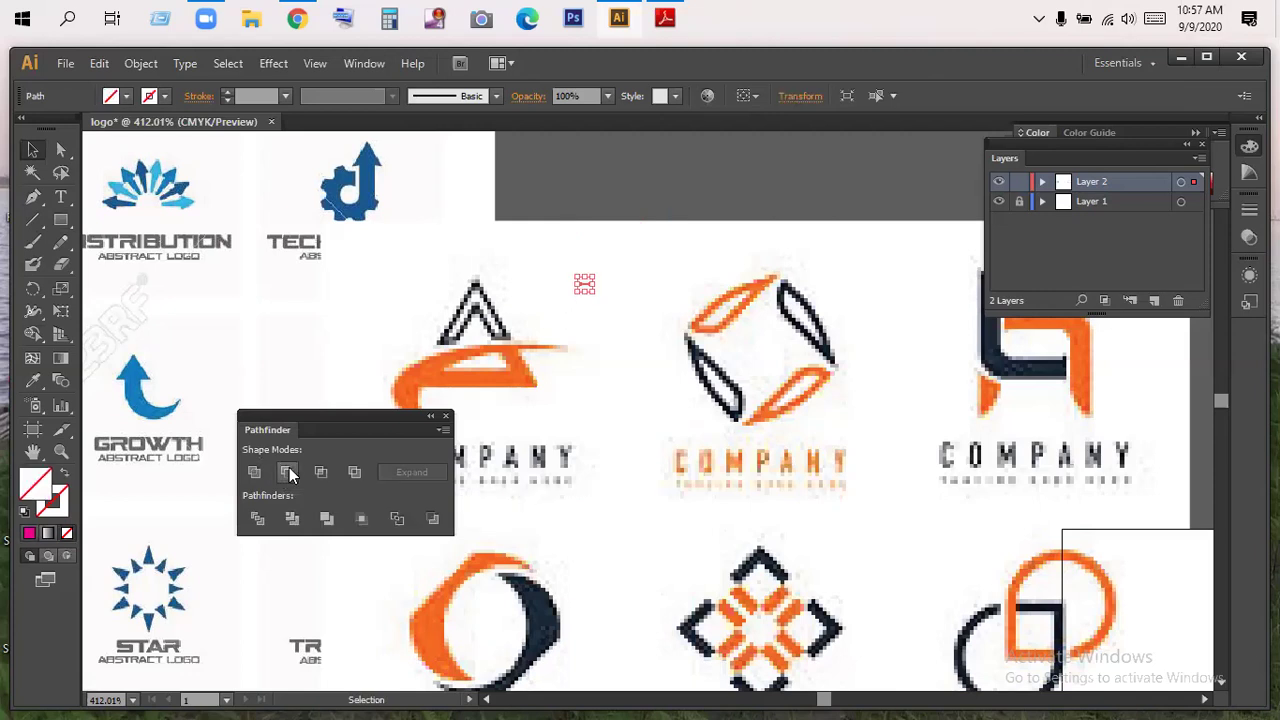
key("ctrl+z")
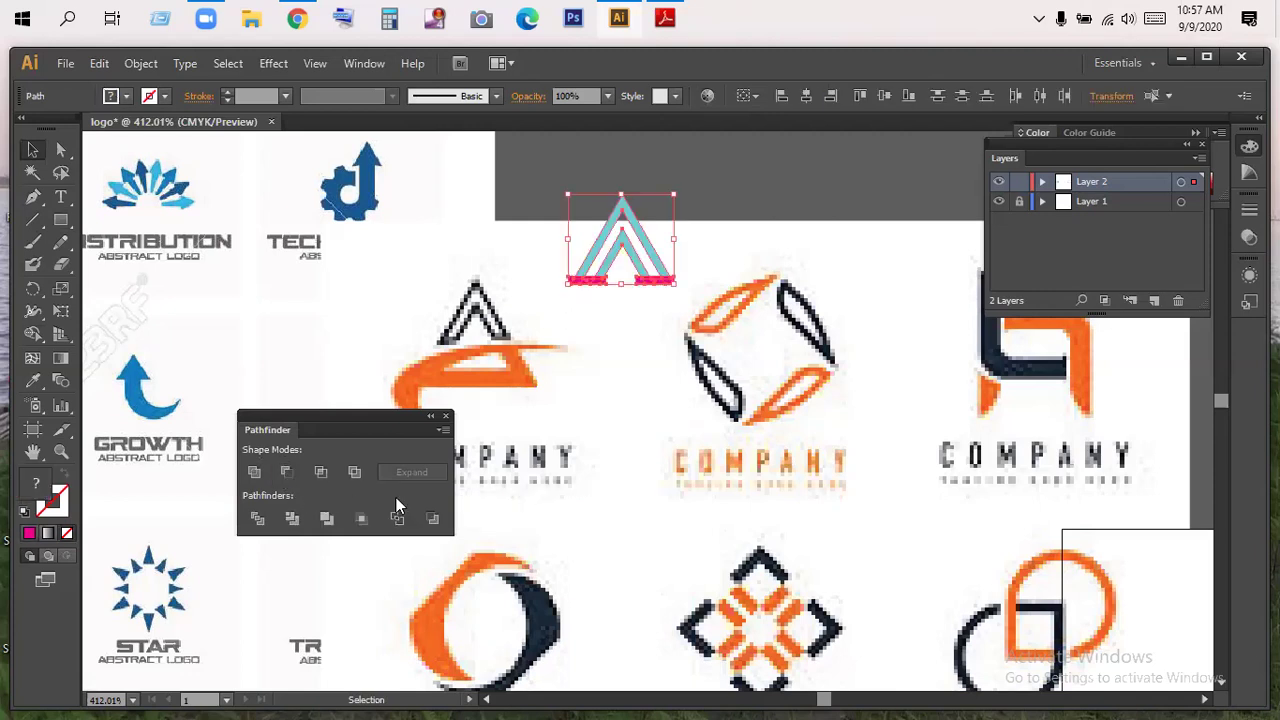
left_click(321, 475)
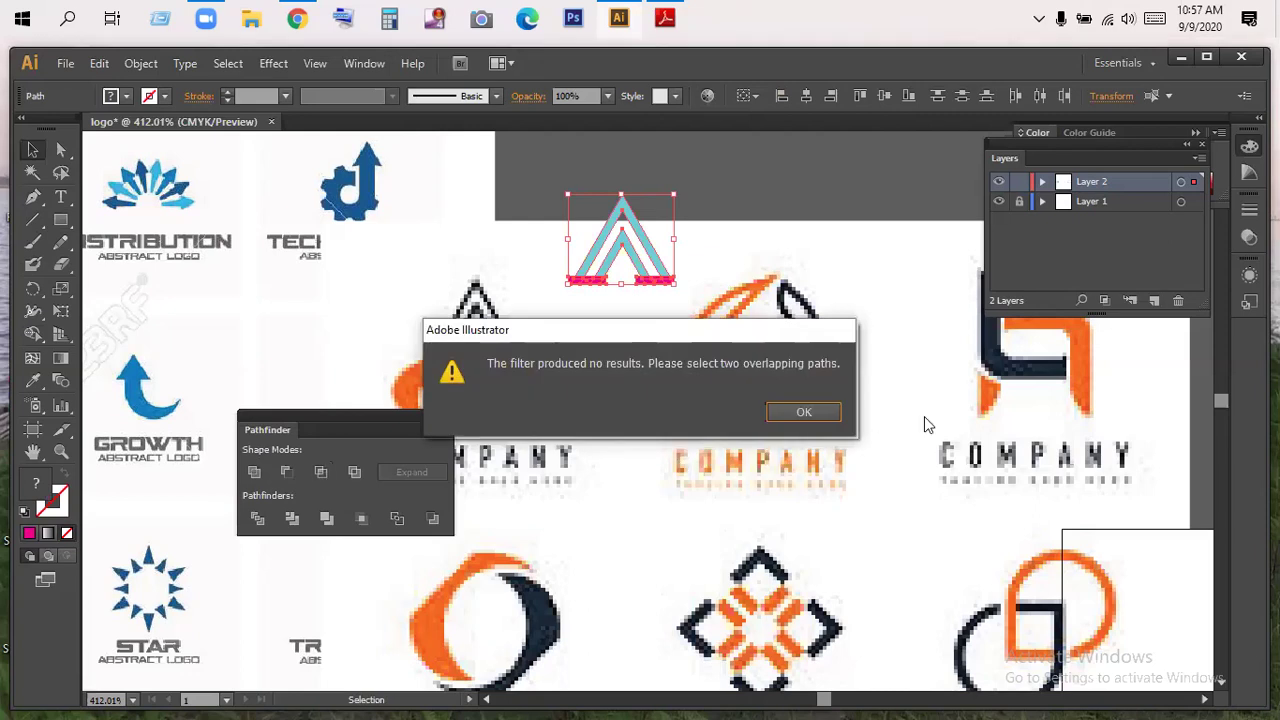
left_click(826, 418)
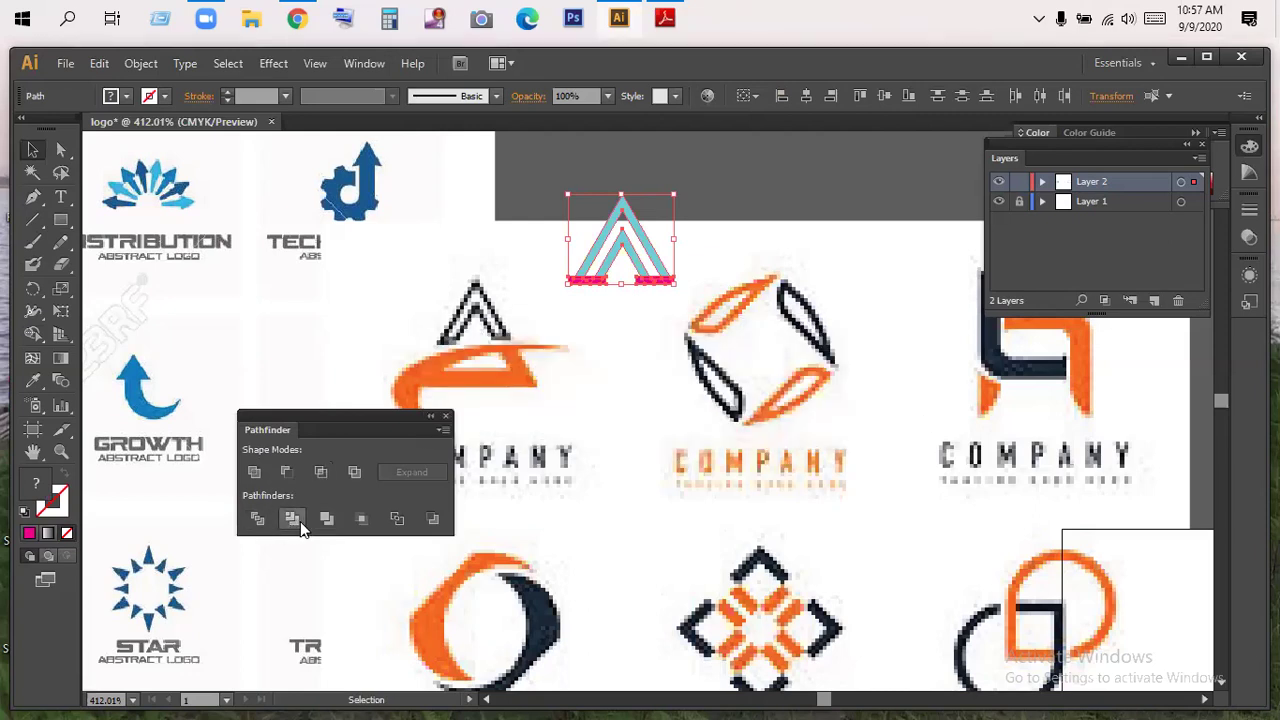
left_click(800, 171)
- Trim the ends of both magenta bars to the slant of the chevron legs with the Shape Builder tool
left_click_drag(677, 291, 838, 378)
left_click(61, 451)
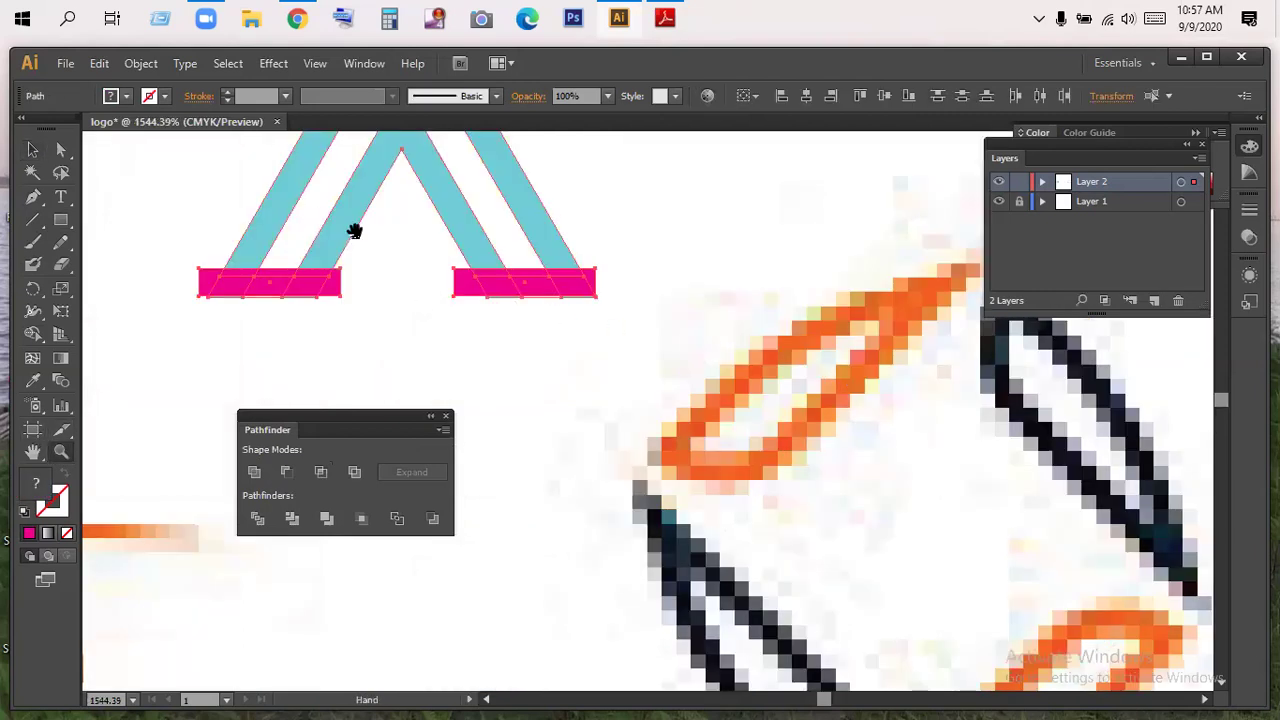
left_click_drag(354, 229, 772, 341)
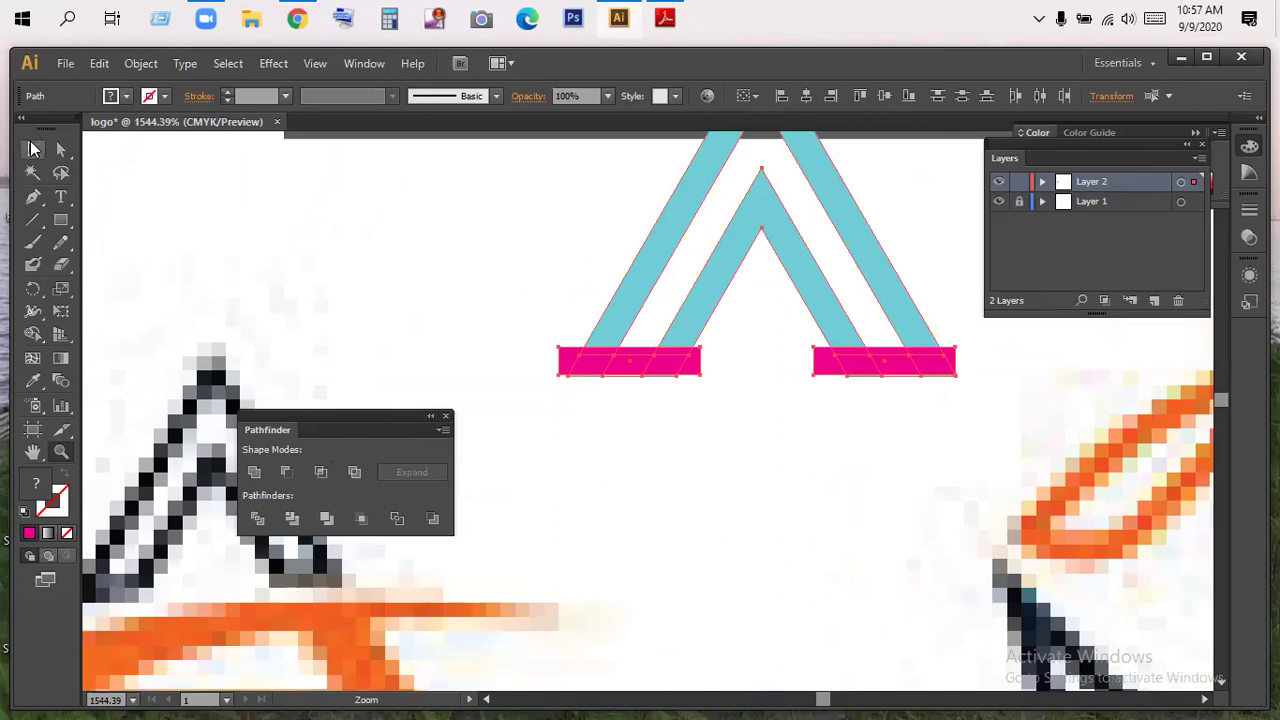
left_click(33, 334)
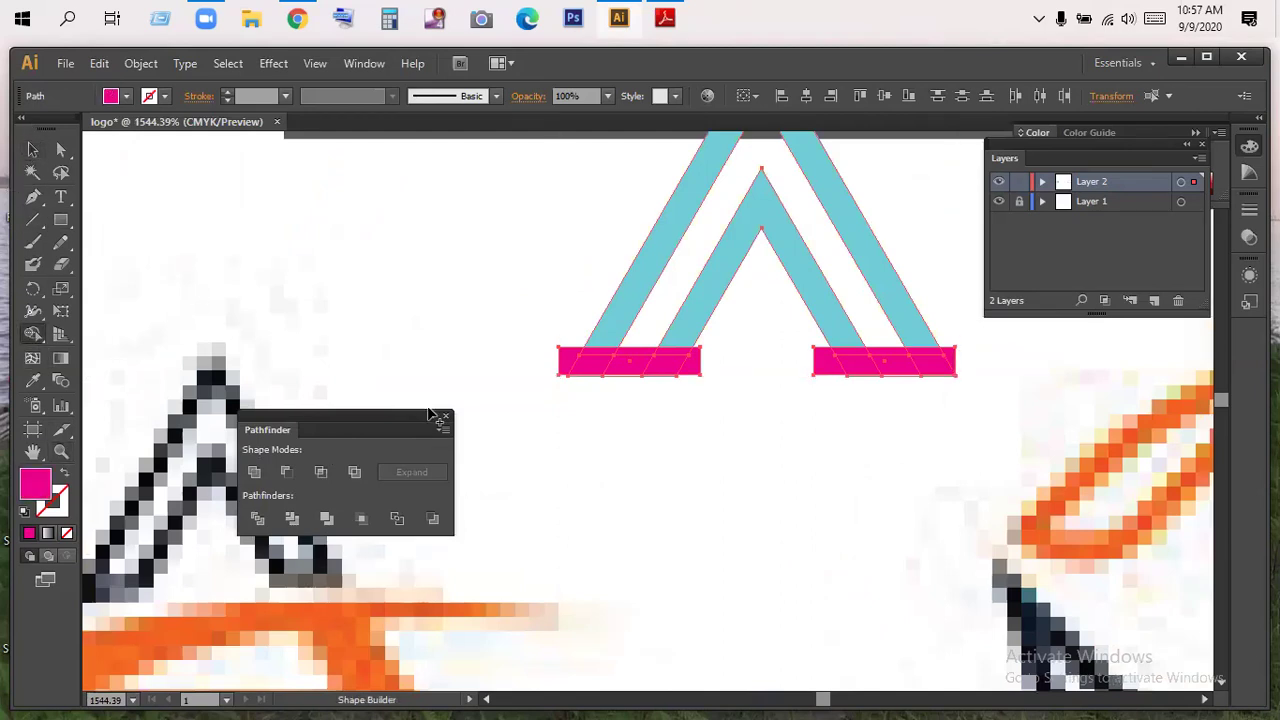
left_click(566, 358, "alt")
left_click(694, 370, "alt")
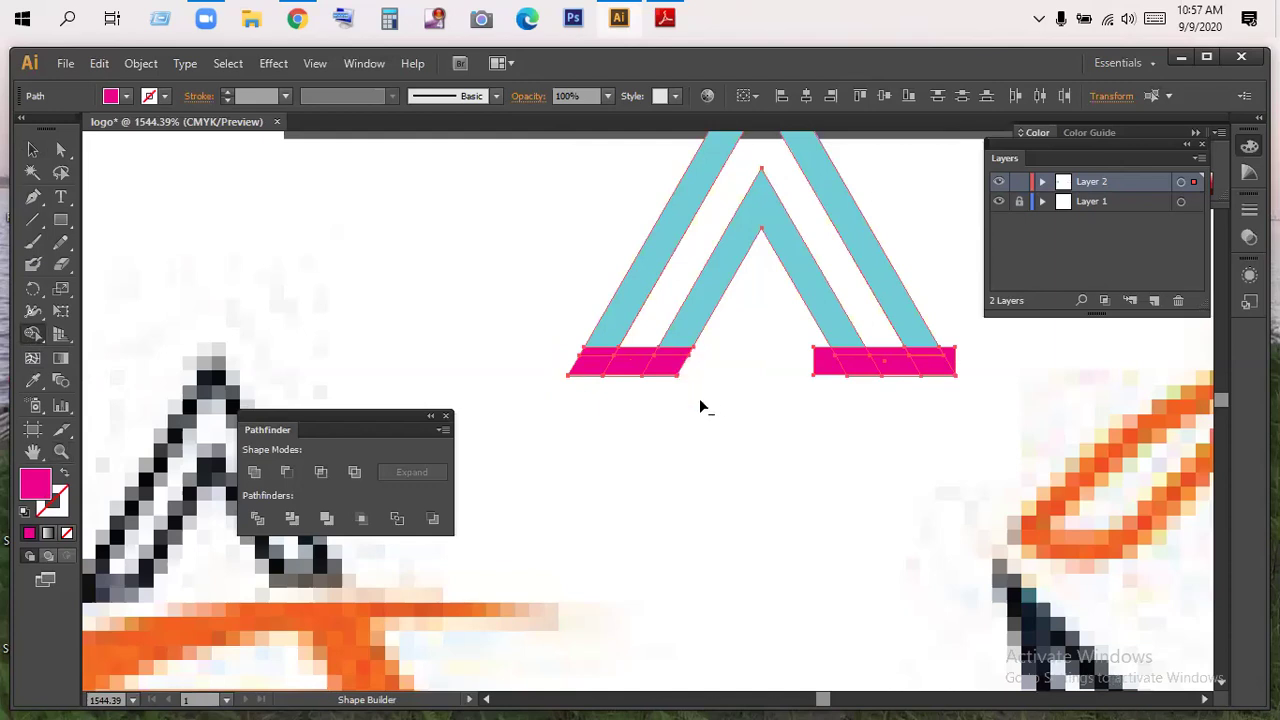
left_click(822, 362, "alt")
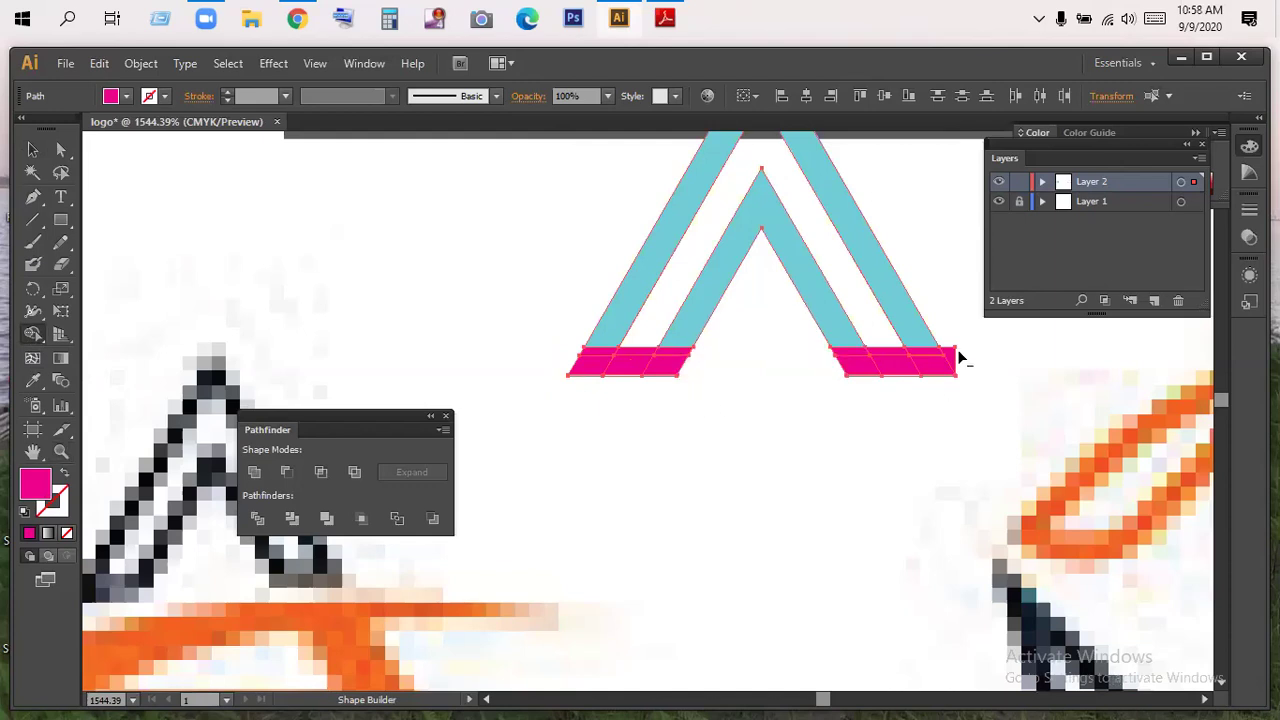
left_click(956, 355, "alt")
left_click_drag(557, 383, 557, 383, "alt")
left_click_drag(866, 380, 959, 390, "alt")
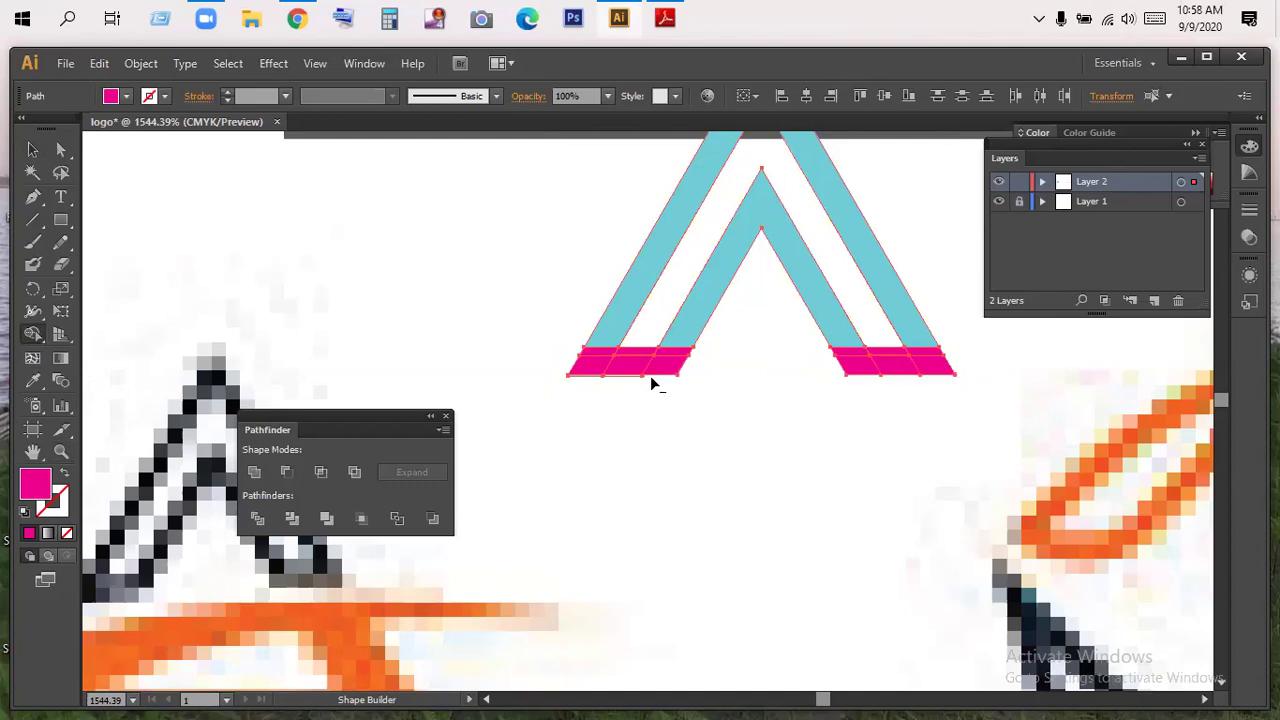
left_click_drag(610, 377, 557, 376, "alt")
- Select all the pieces of the chevron mark and group them
key("v")
left_click(895, 450)
left_click_drag(988, 428, 563, 320)
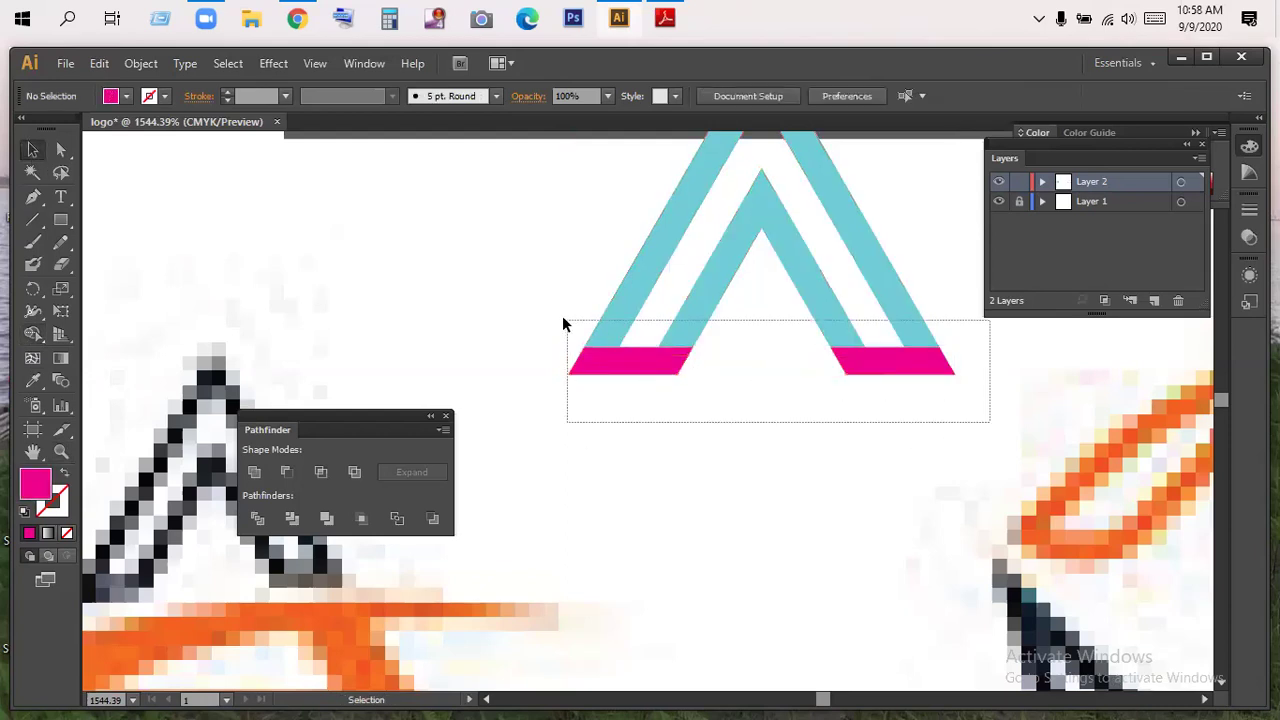
right_click(697, 313)
left_click(727, 401)
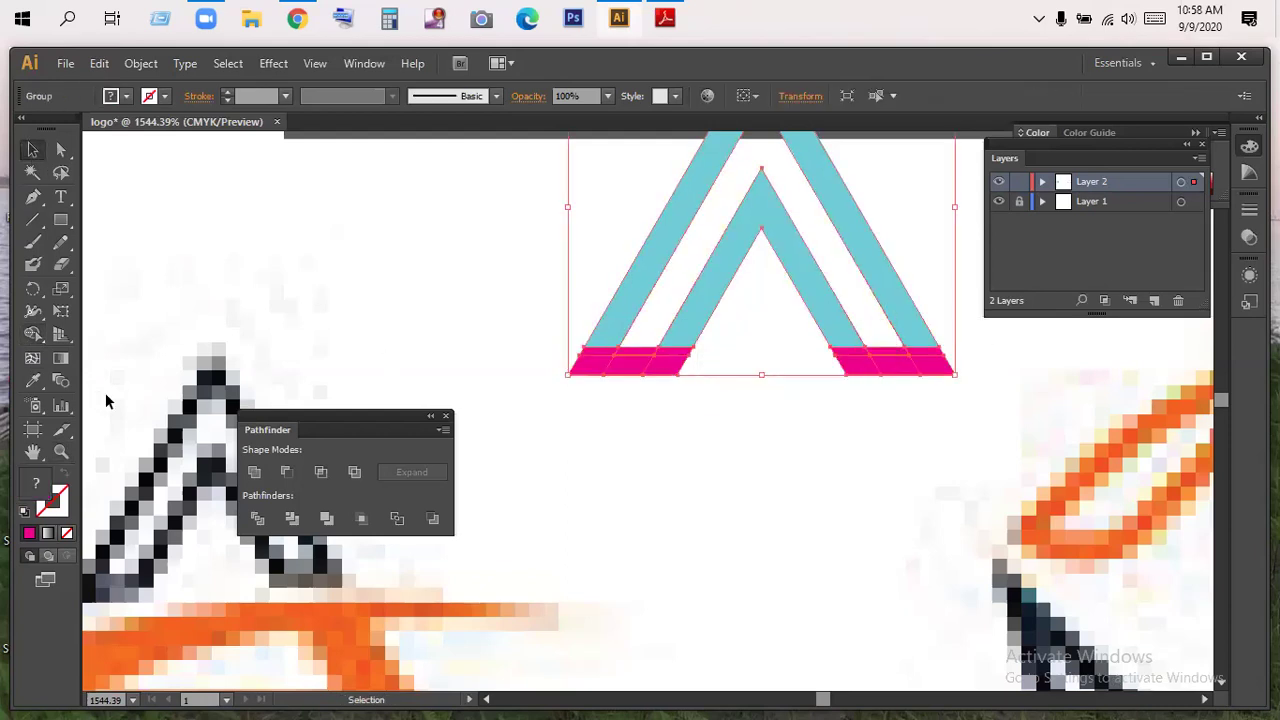
- Try filling the whole grouped mark with bright blue
left_click(110, 97)
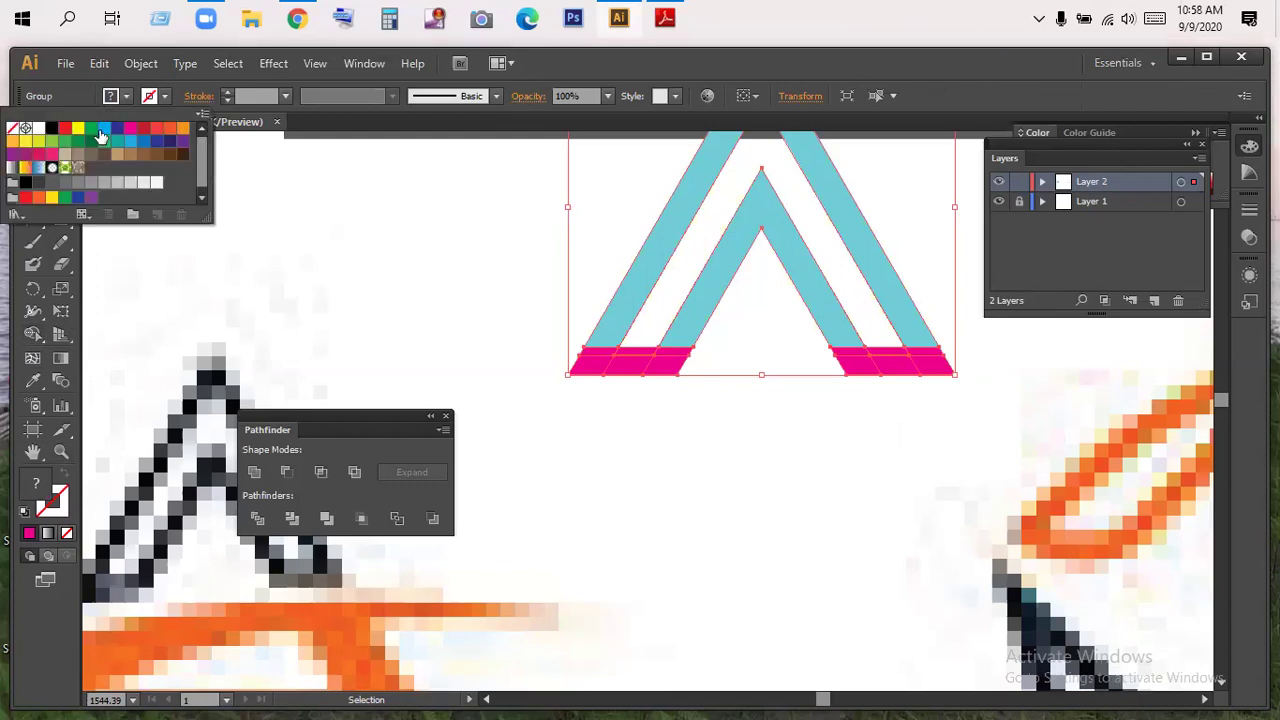
left_click(104, 128)
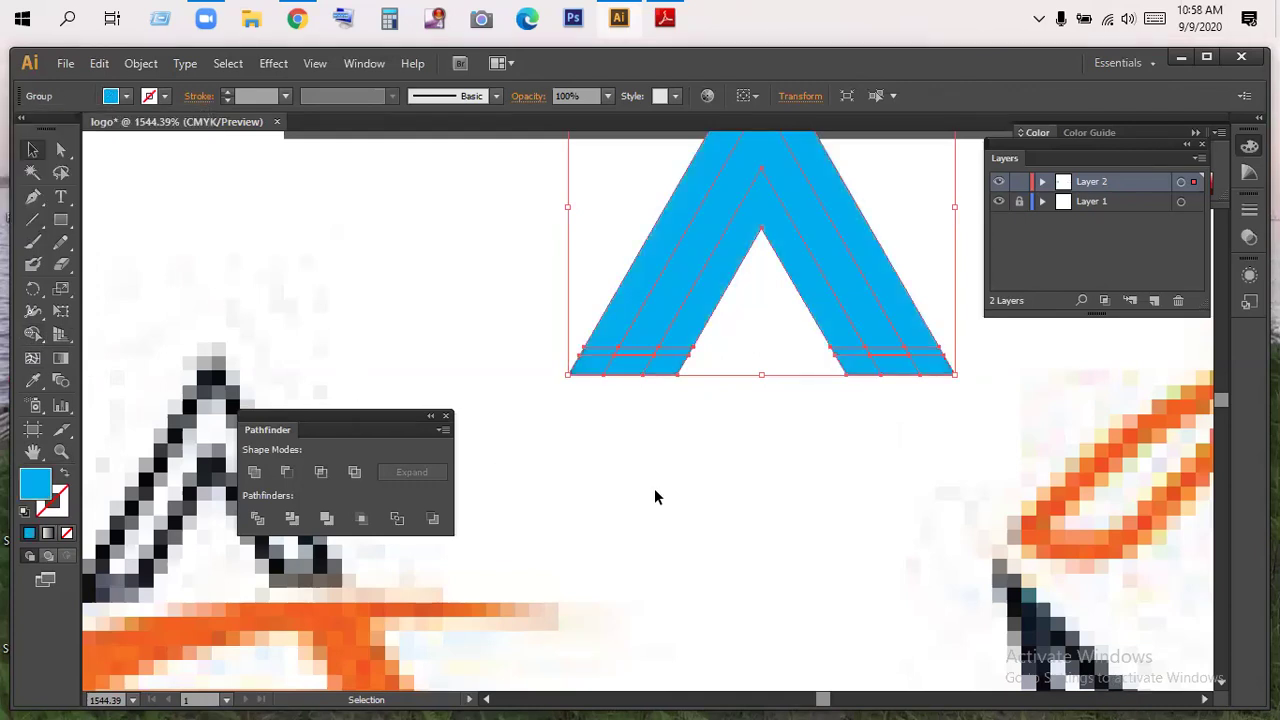
key("ctrl+z")
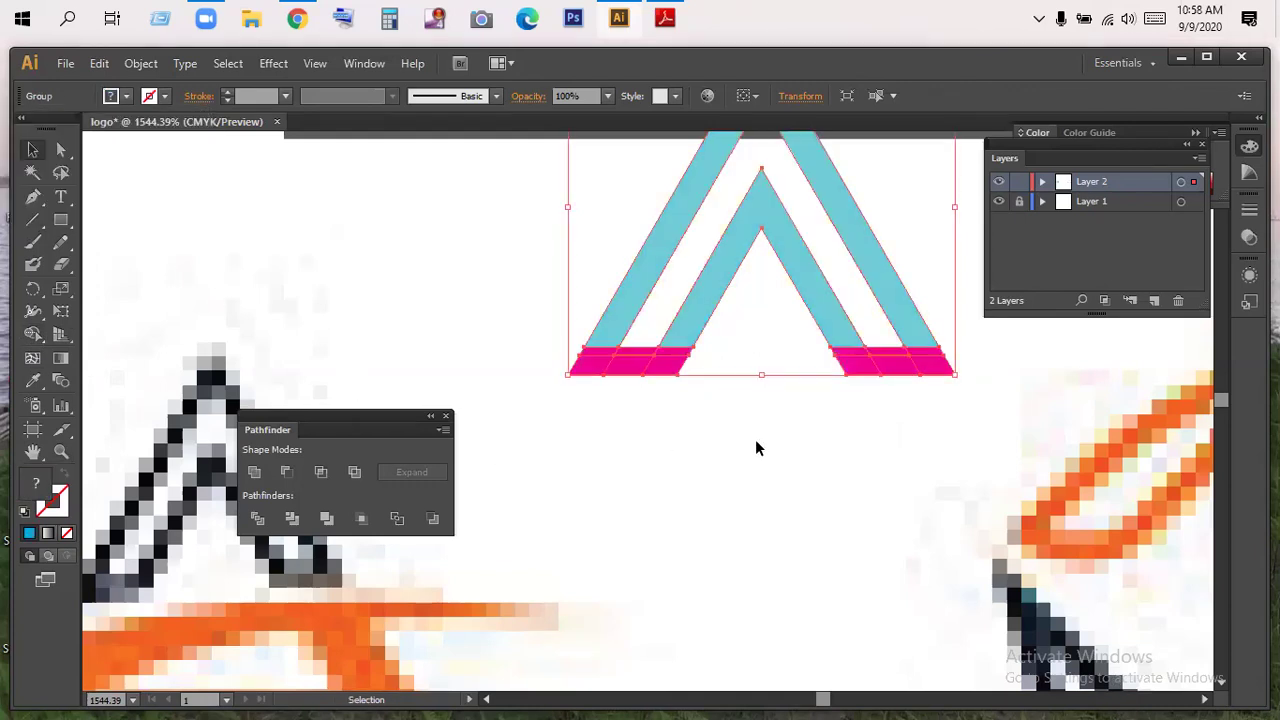
left_click_drag(754, 443, 691, 546)
left_click(691, 546)
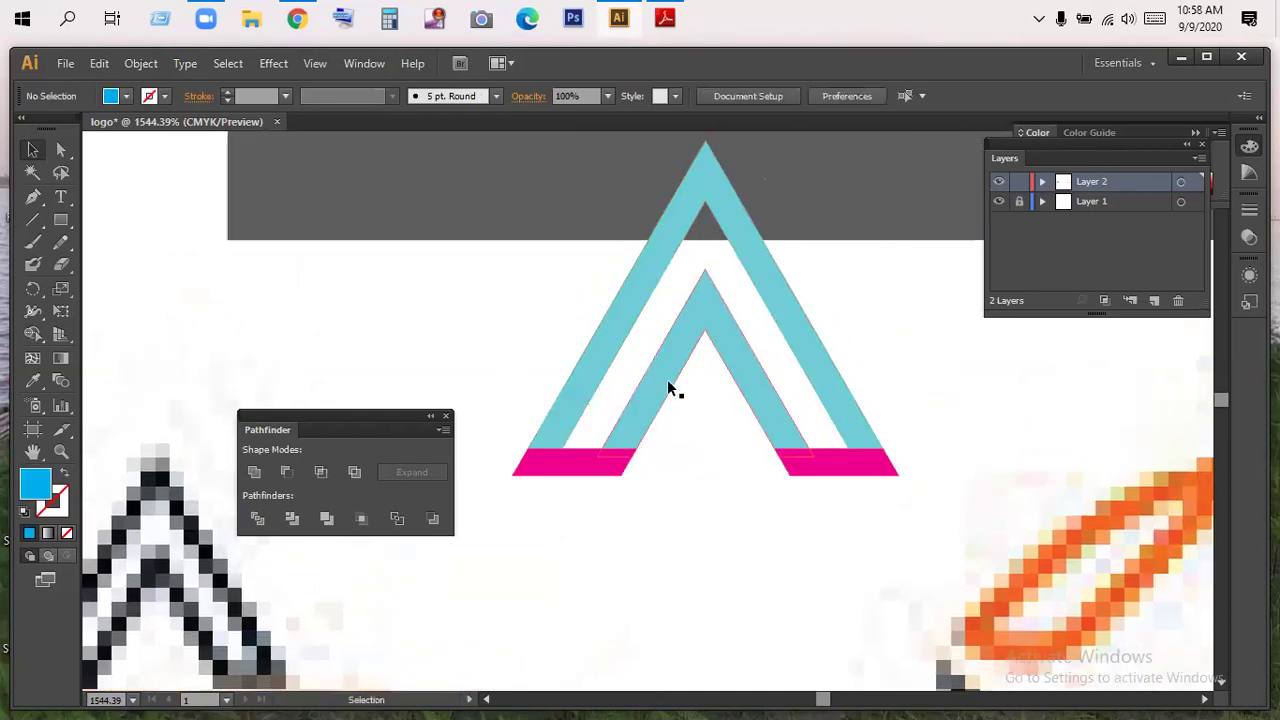
- Ungroup the chevron mark into its separate chevrons and foot bars
left_click(658, 361)
right_click(658, 368)
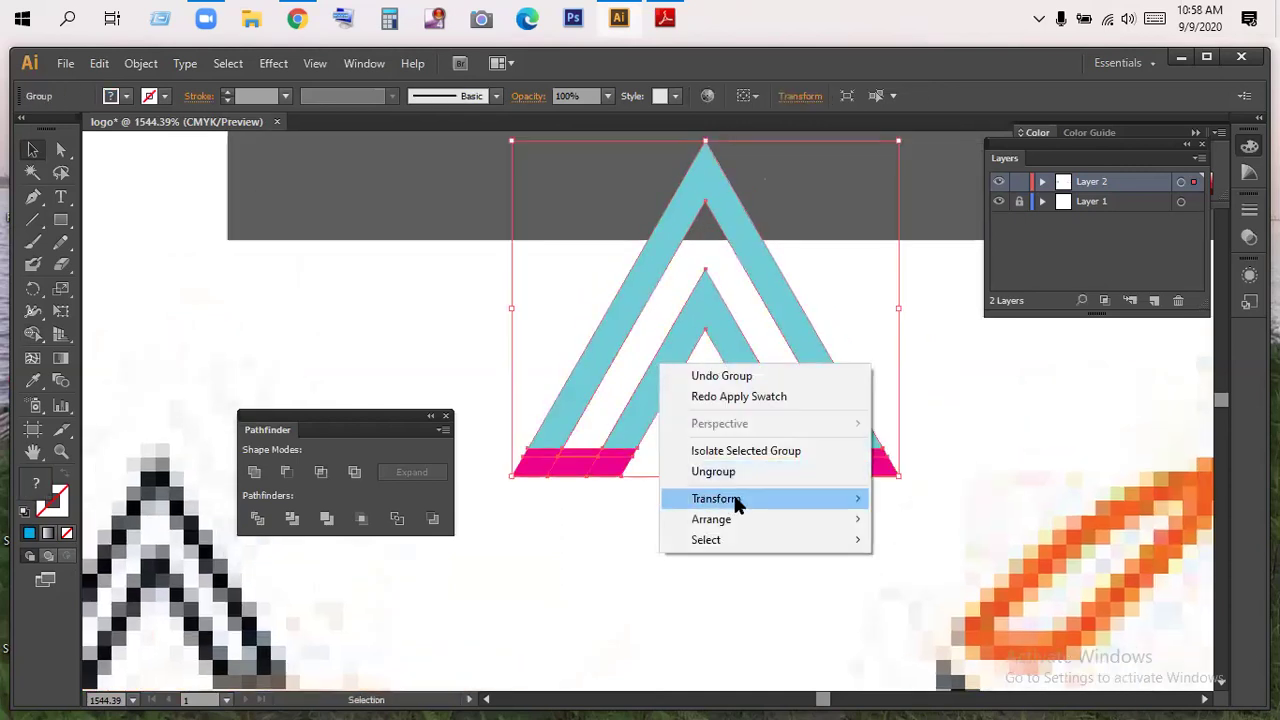
left_click(729, 471)
left_click(658, 532)
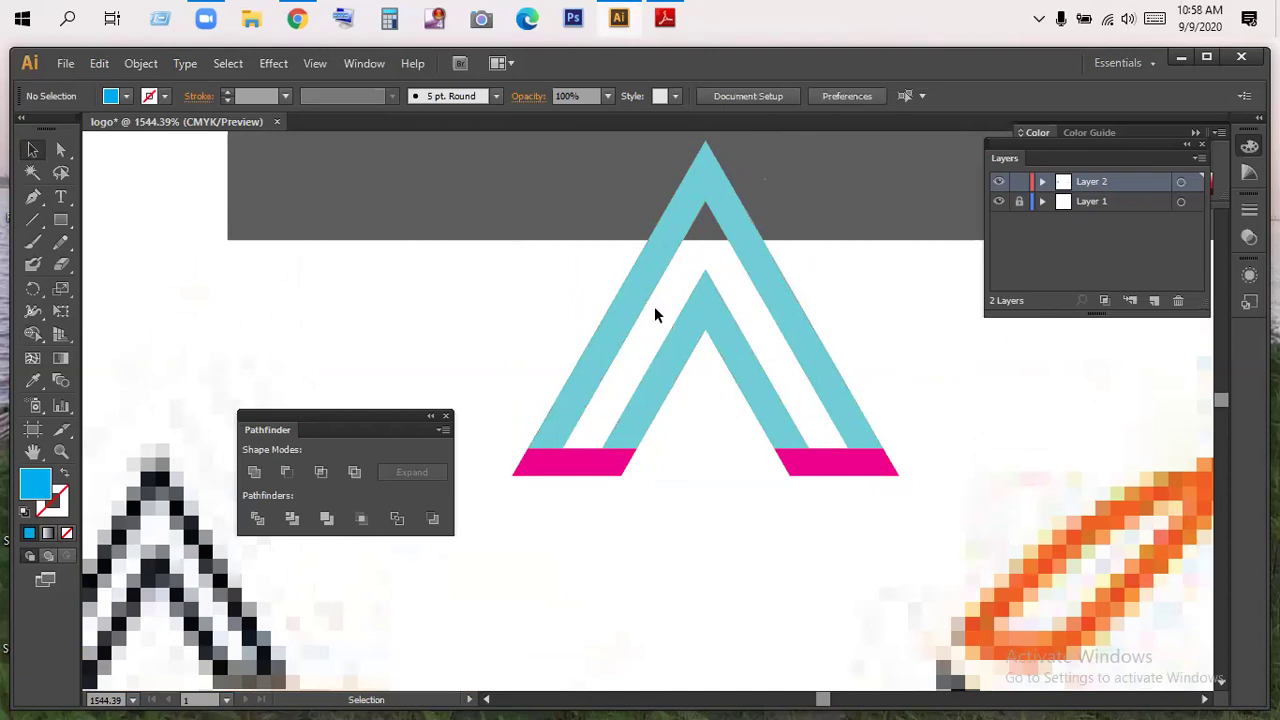
- Try moving the outer chevron sideways on its own, and undo the move
left_click(652, 314)
left_click_drag(636, 316, 680, 316)
key("ctrl+z")
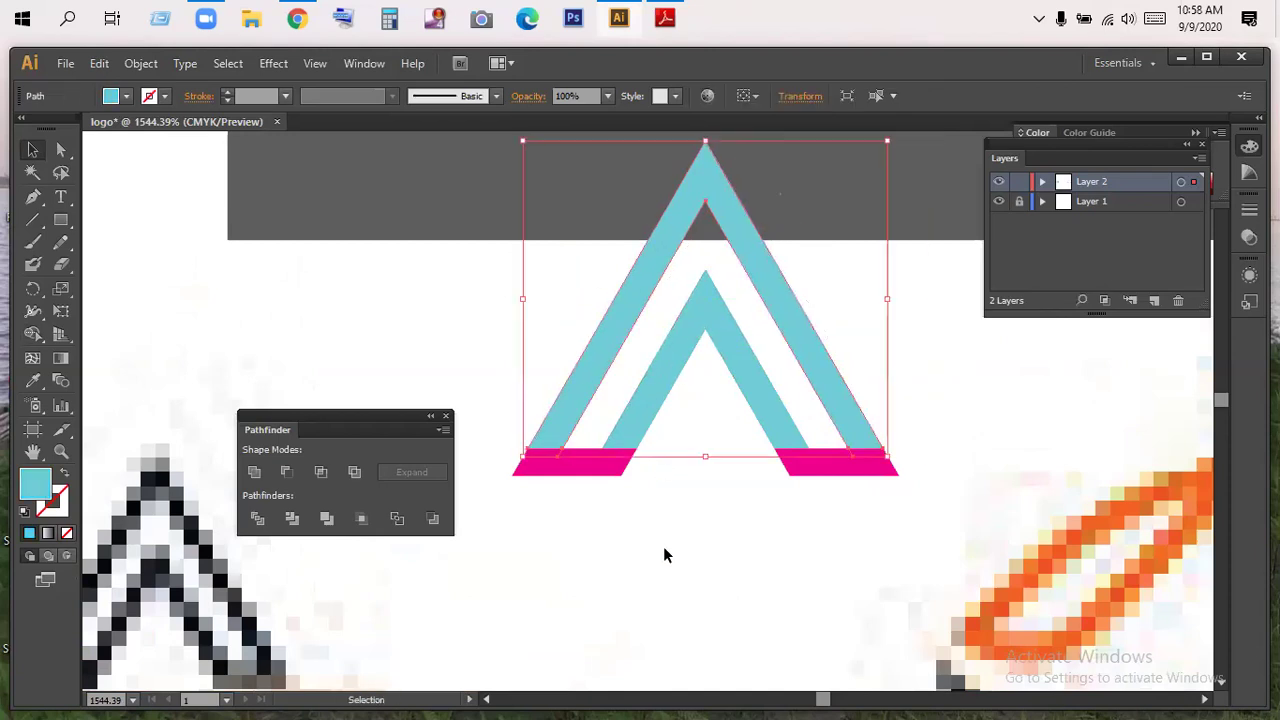
left_click(666, 549)
- Recolour the outer and inner chevrons with the magenta of the foot bars using the Eyedropper tool
left_click(613, 352)
left_click(33, 382)
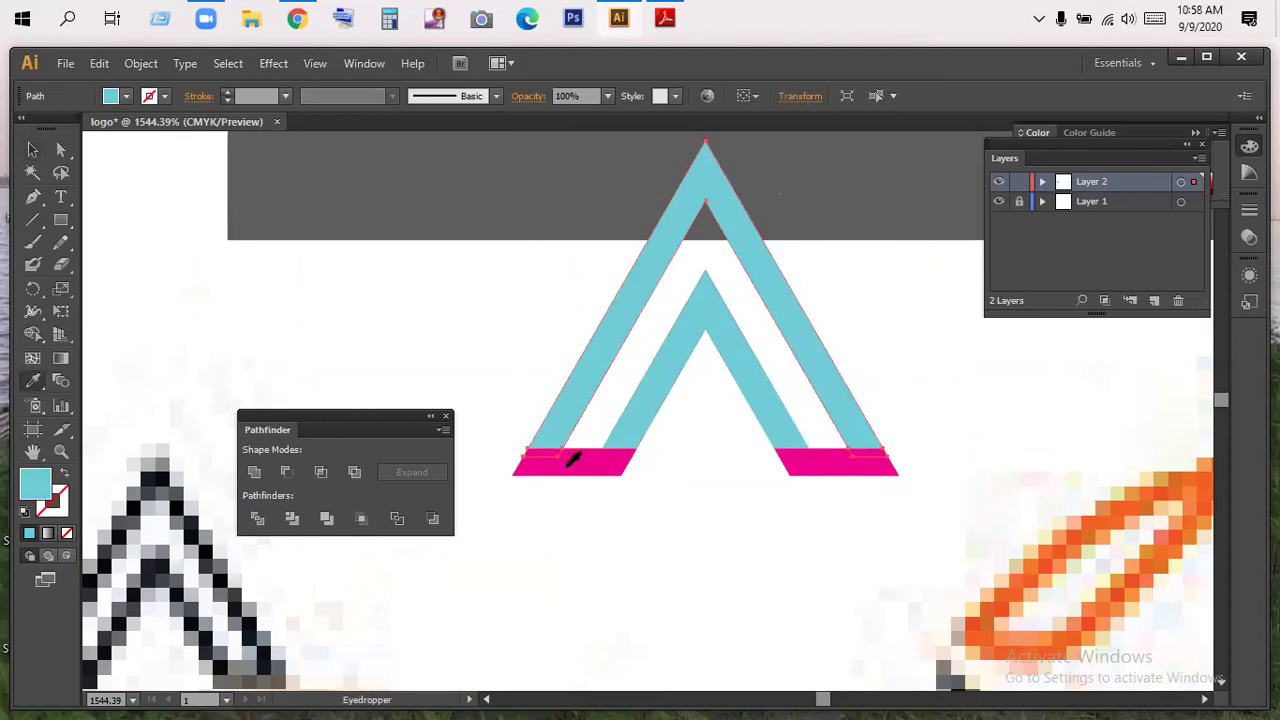
left_click(567, 464)
left_click(33, 149)
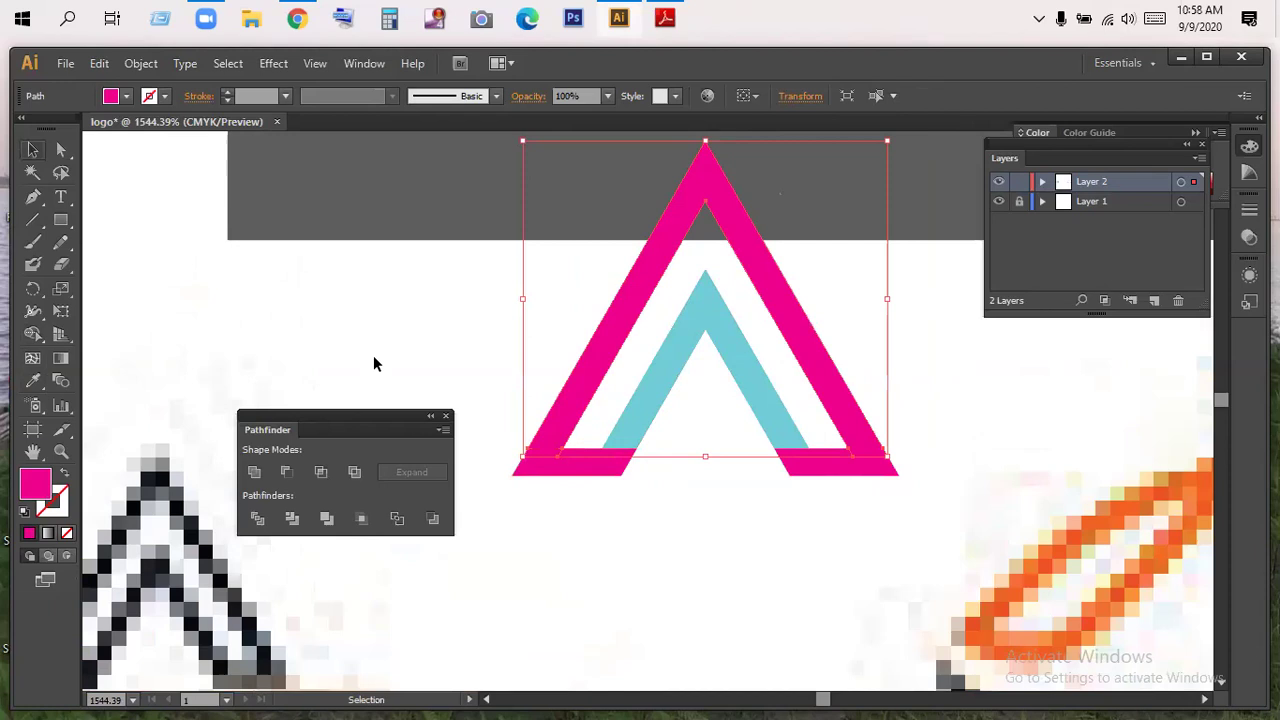
left_click(660, 388)
left_click(36, 381)
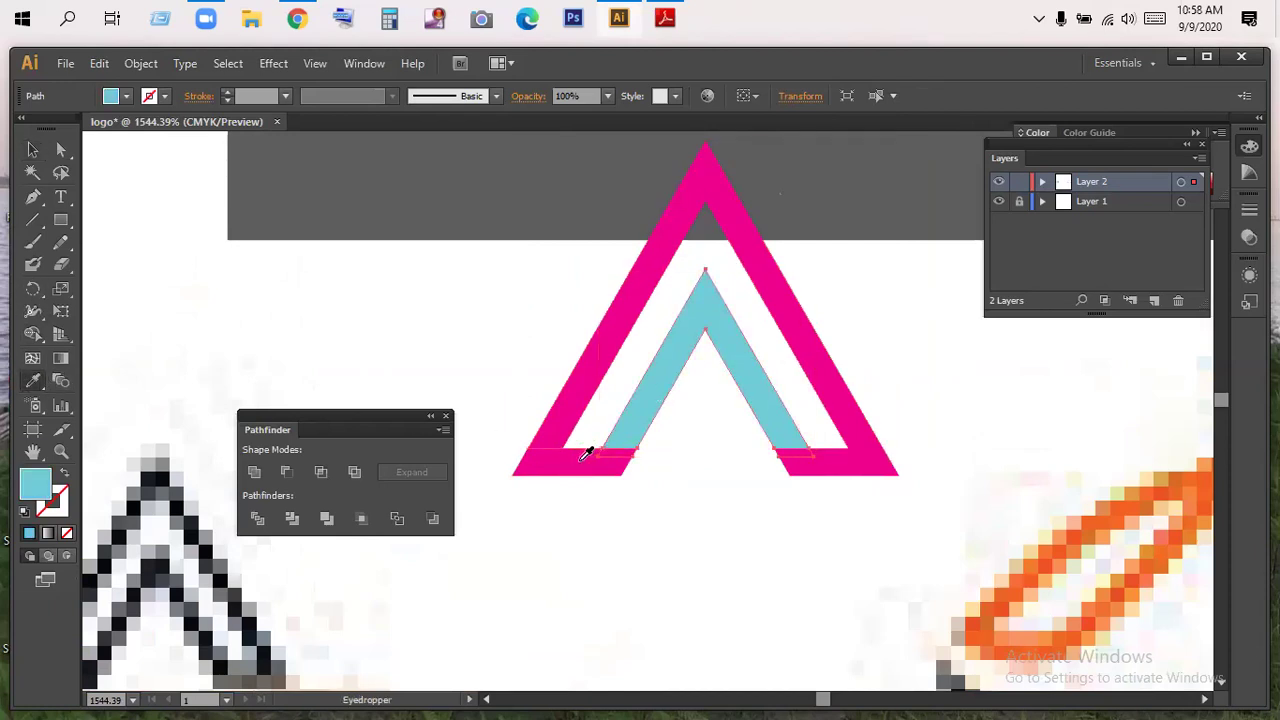
left_click(573, 458)
left_click(33, 149)
- Select all the magenta pieces of the chevron mark and group them
left_click_drag(858, 527, 584, 250)
right_click(654, 292)
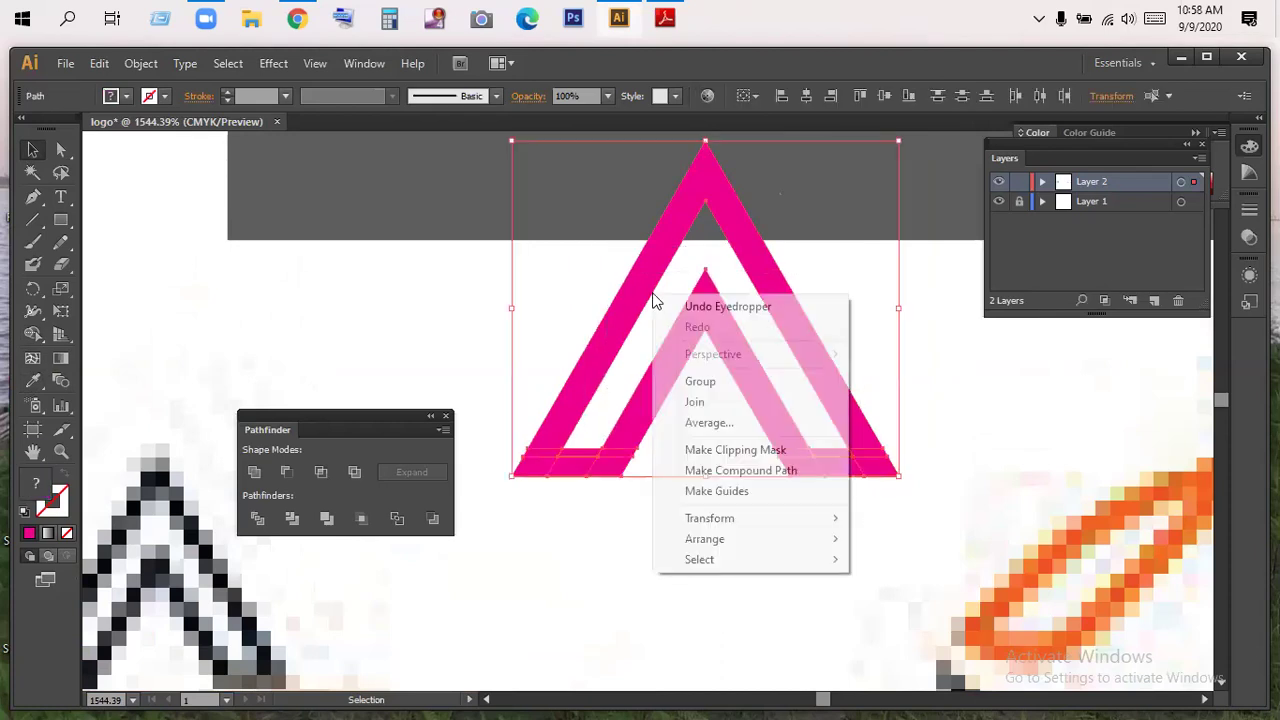
left_click(716, 383)
left_click(540, 500)
- Draw a magenta crescent swoosh about 0.25 in wide and 0.21 in high beside the orange reference swoosh with the Pen tool
left_click_drag(600, 429, 909, 346)
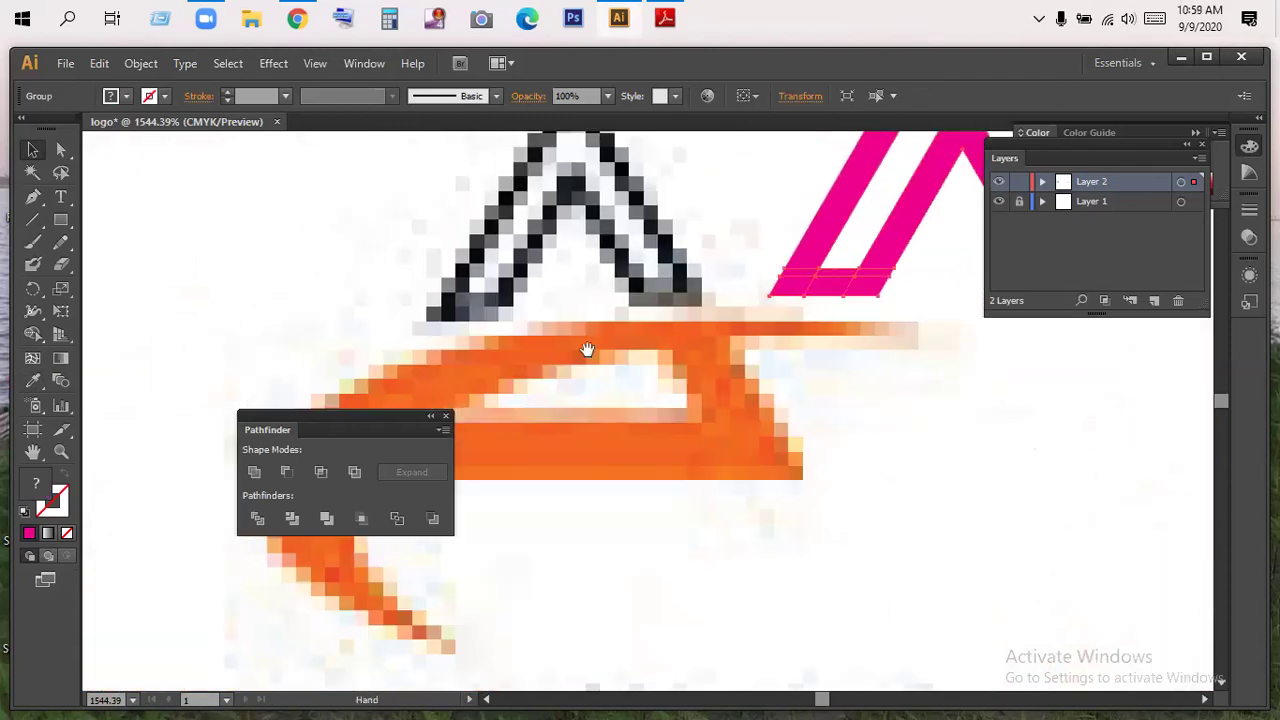
left_click_drag(290, 429, 222, 494)
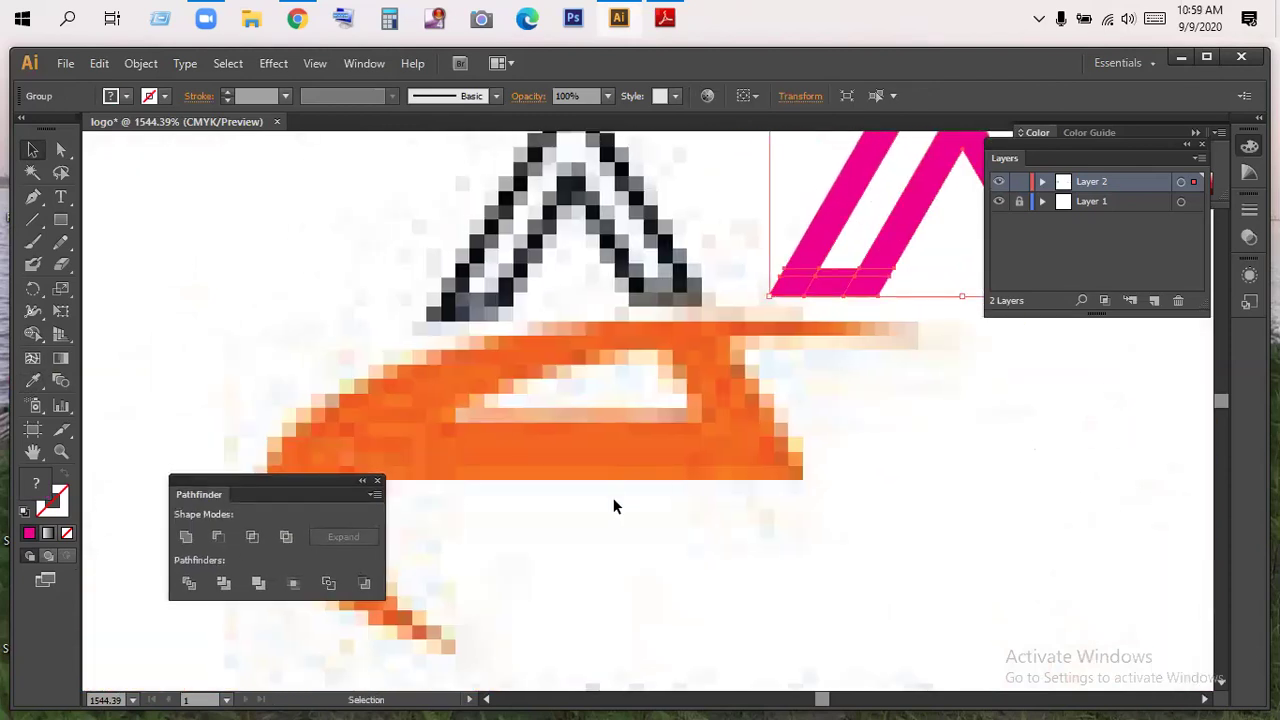
left_click_drag(614, 506, 626, 451)
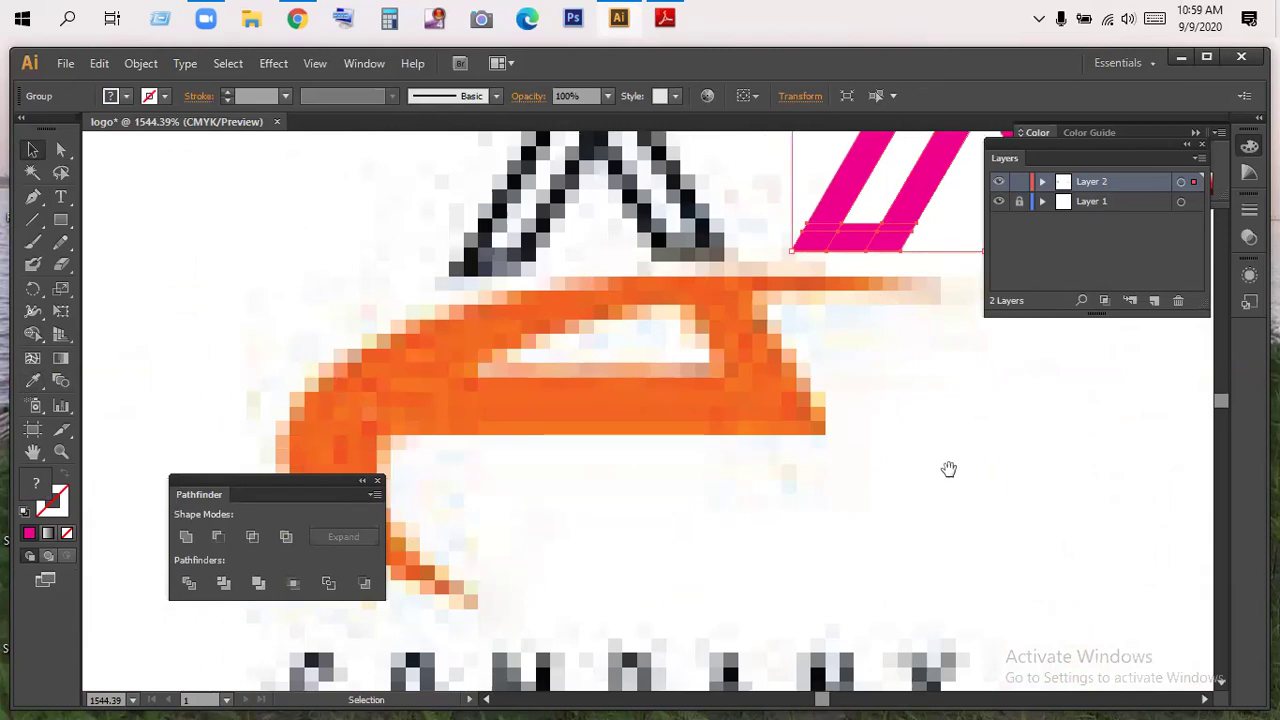
left_click_drag(945, 486, 457, 457)
left_click(526, 413)
left_click(32, 198)
left_click_drag(411, 363, 664, 401)
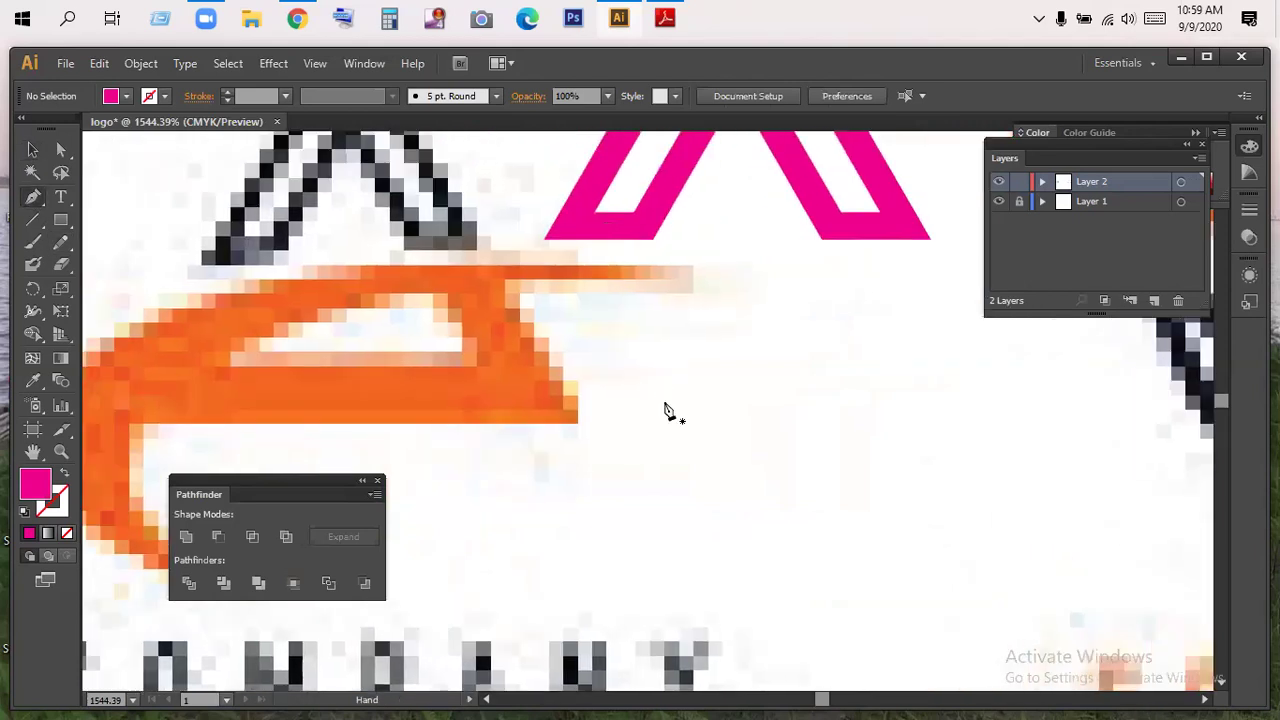
left_click(590, 511)
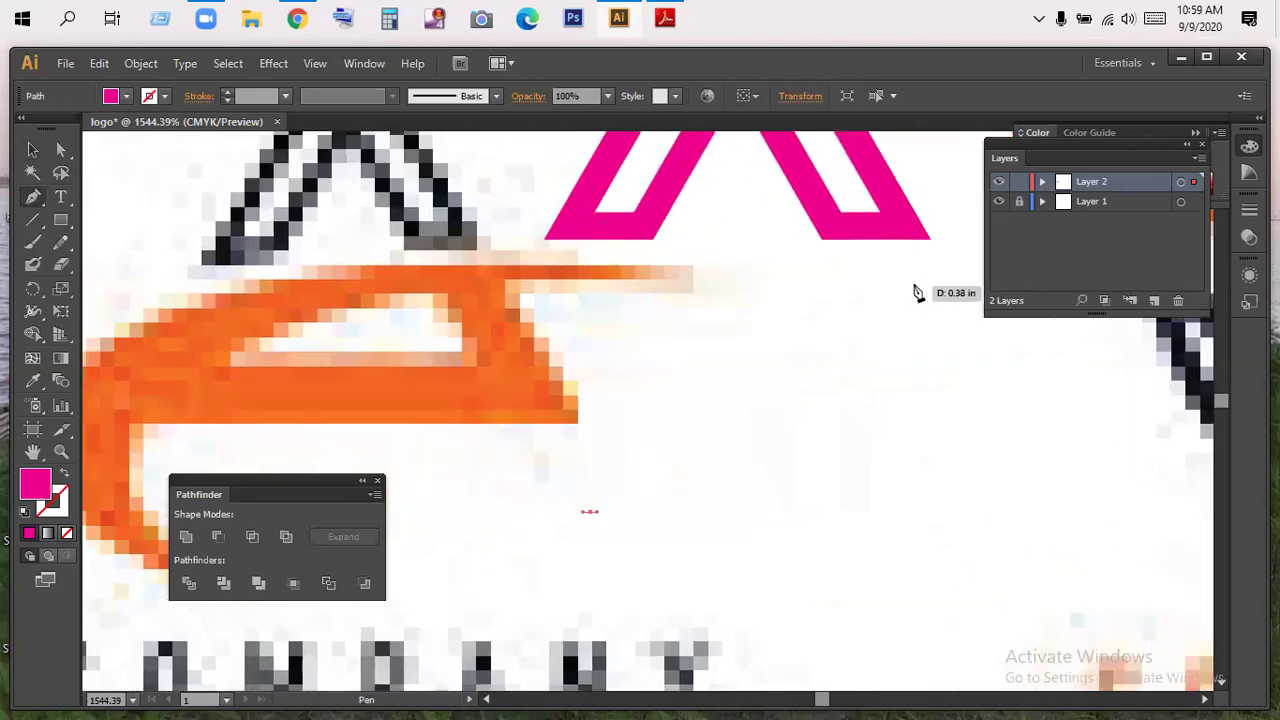
left_click_drag(849, 297, 1162, 284)
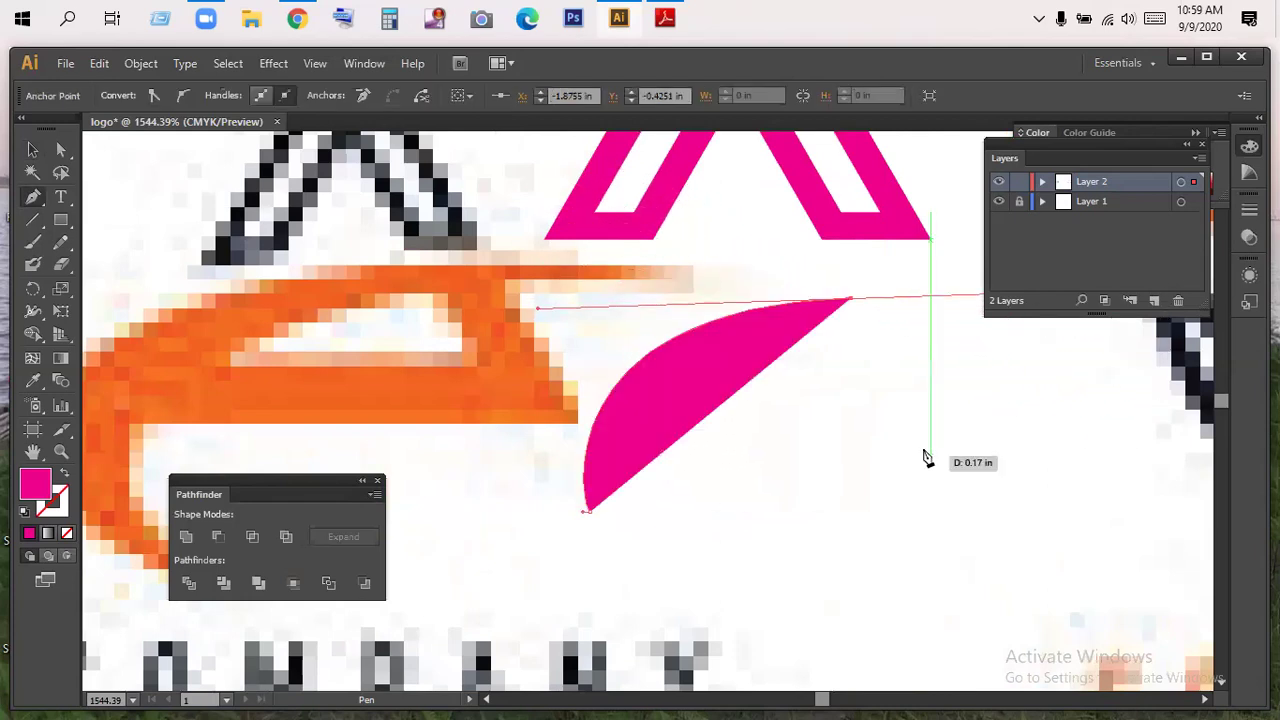
left_click(853, 302)
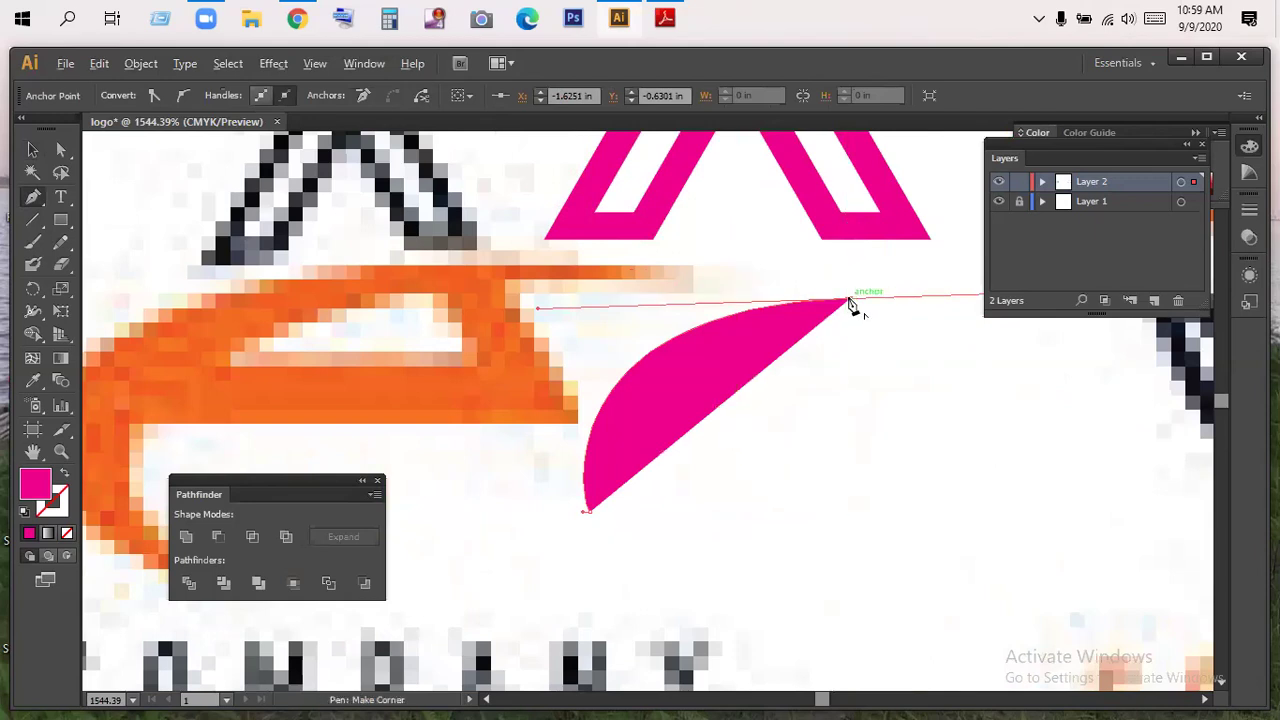
left_click_drag(594, 510, 590, 514)
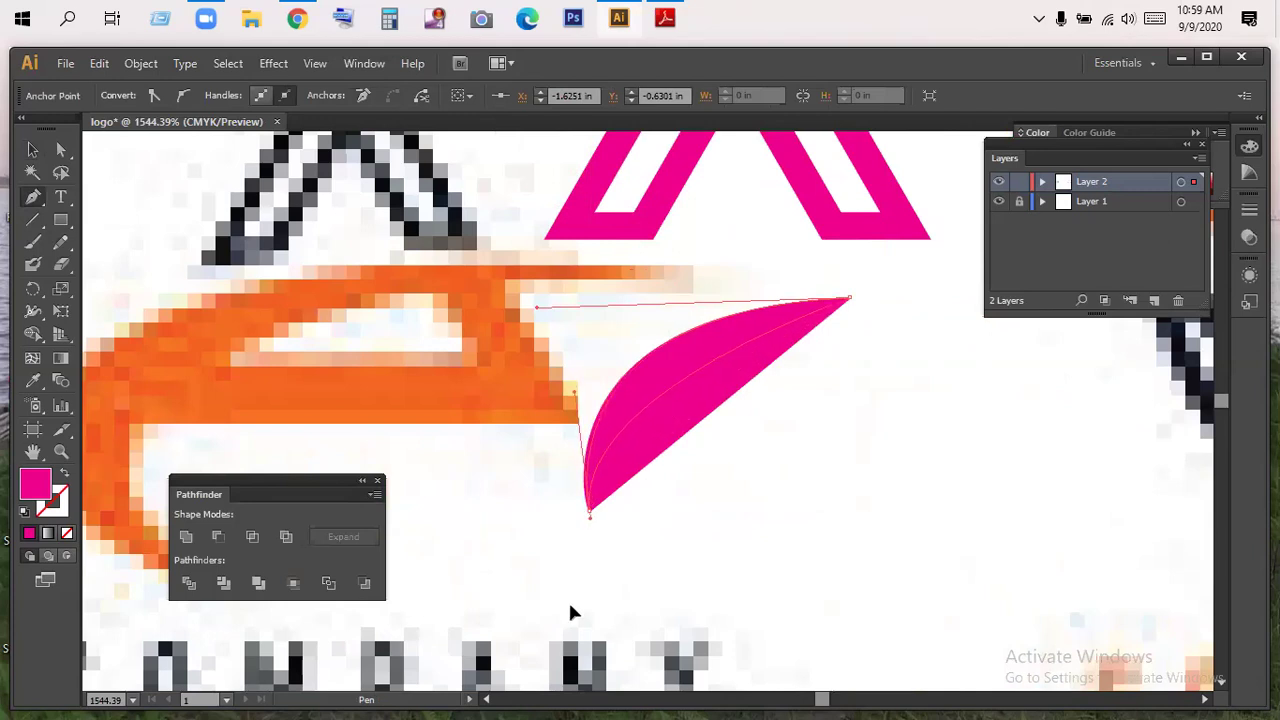
left_click(32, 149)
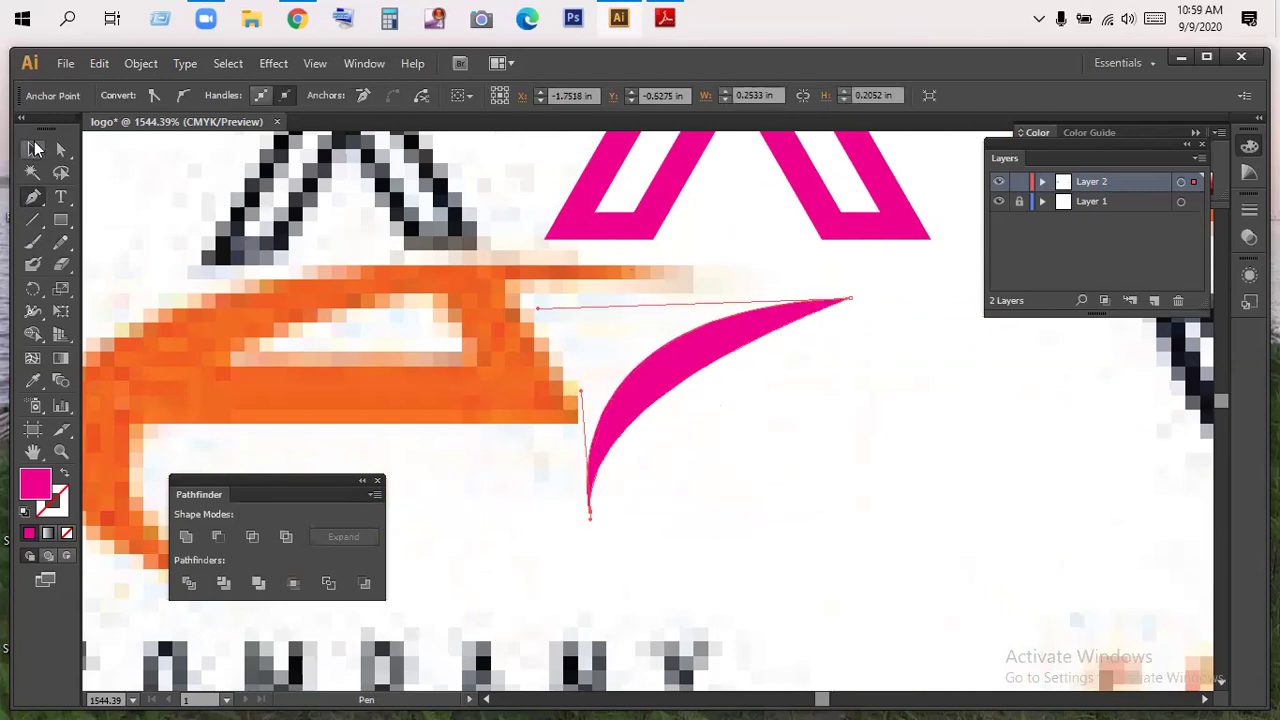
left_click(860, 478)
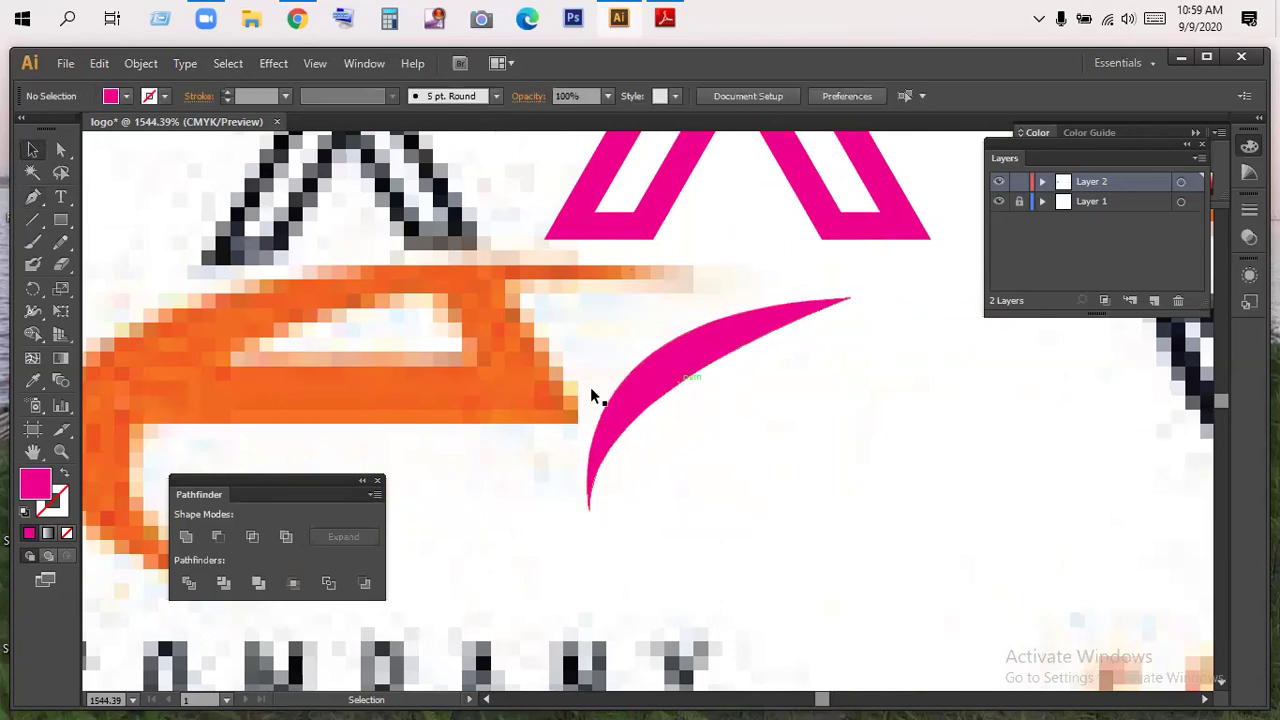
- Compare the magenta crescent with the orange reference swoosh, and delete the crescent
left_click_drag(423, 366, 590, 370)
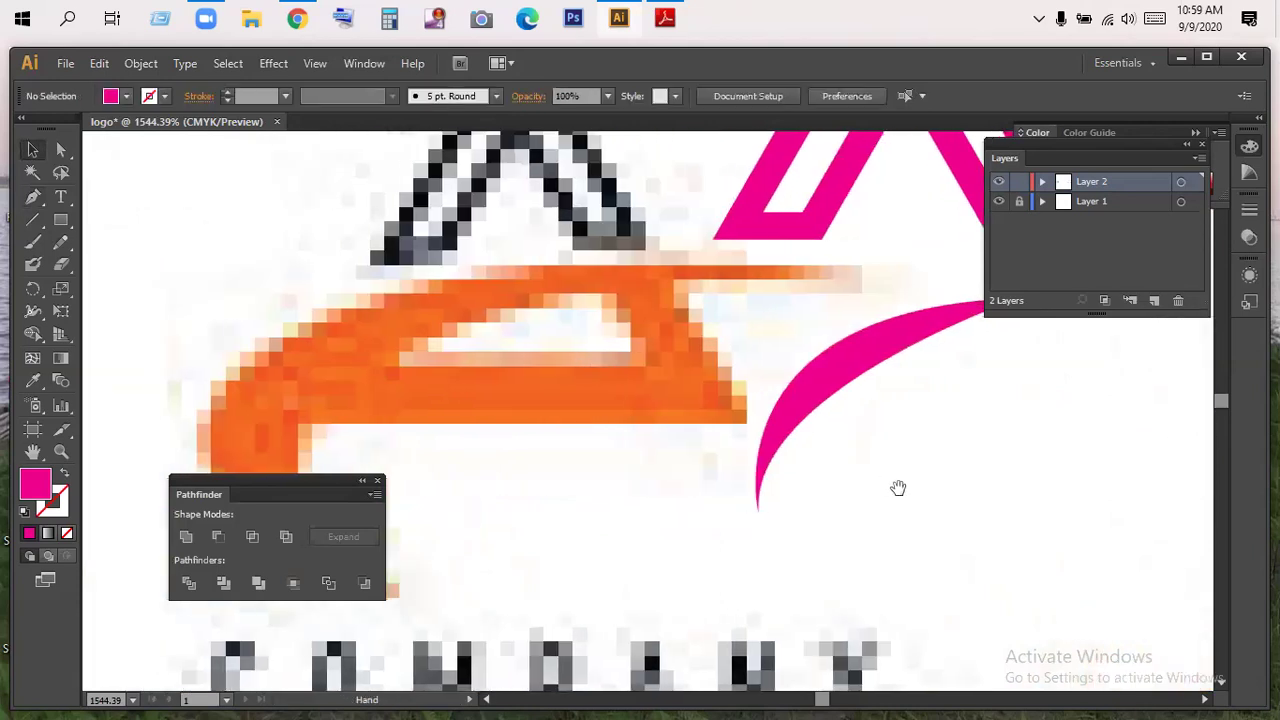
left_click_drag(897, 489, 741, 469)
left_click(695, 353)
left_click(909, 451)
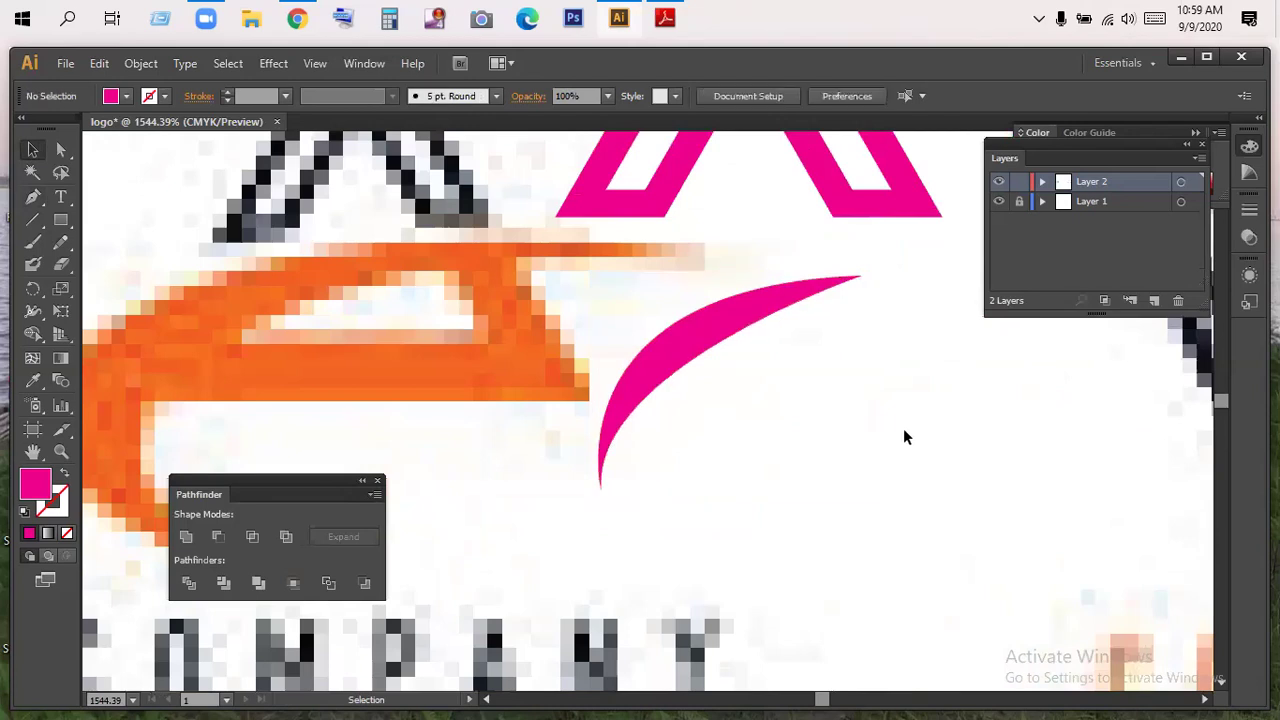
left_click(658, 352)
key("Delete")
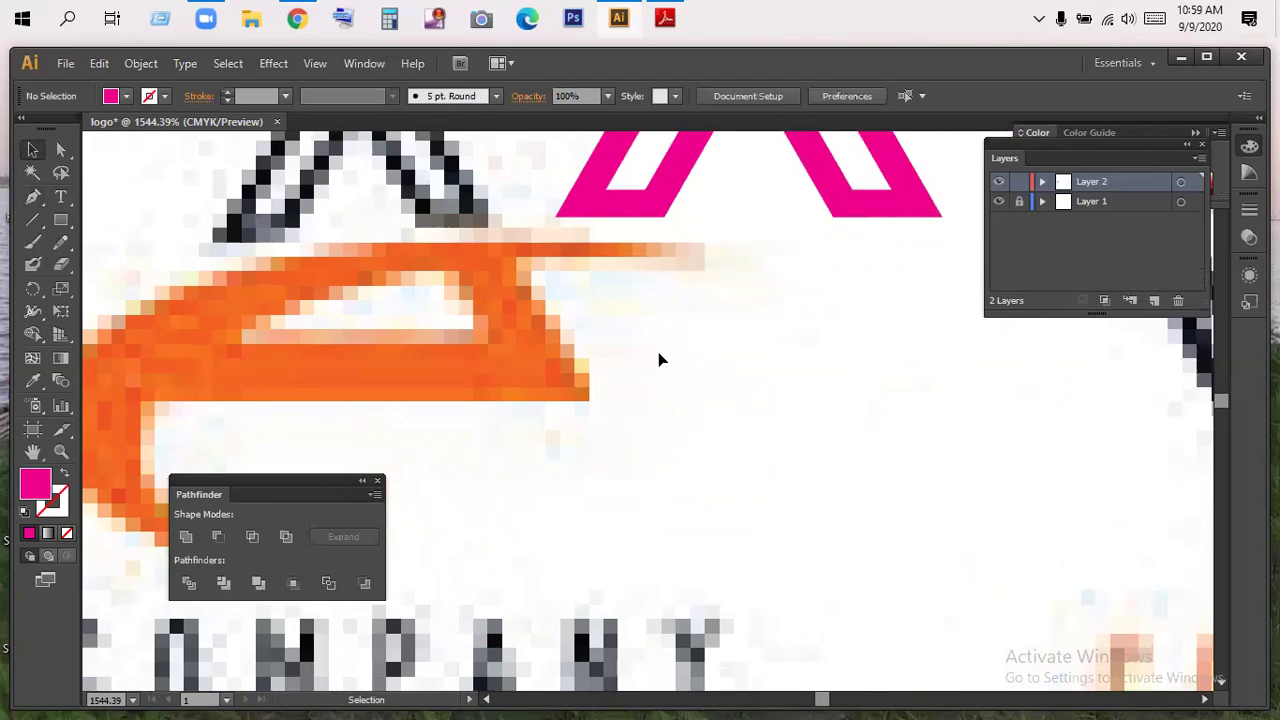
key("ctrl+minus")
key("ctrl+0")
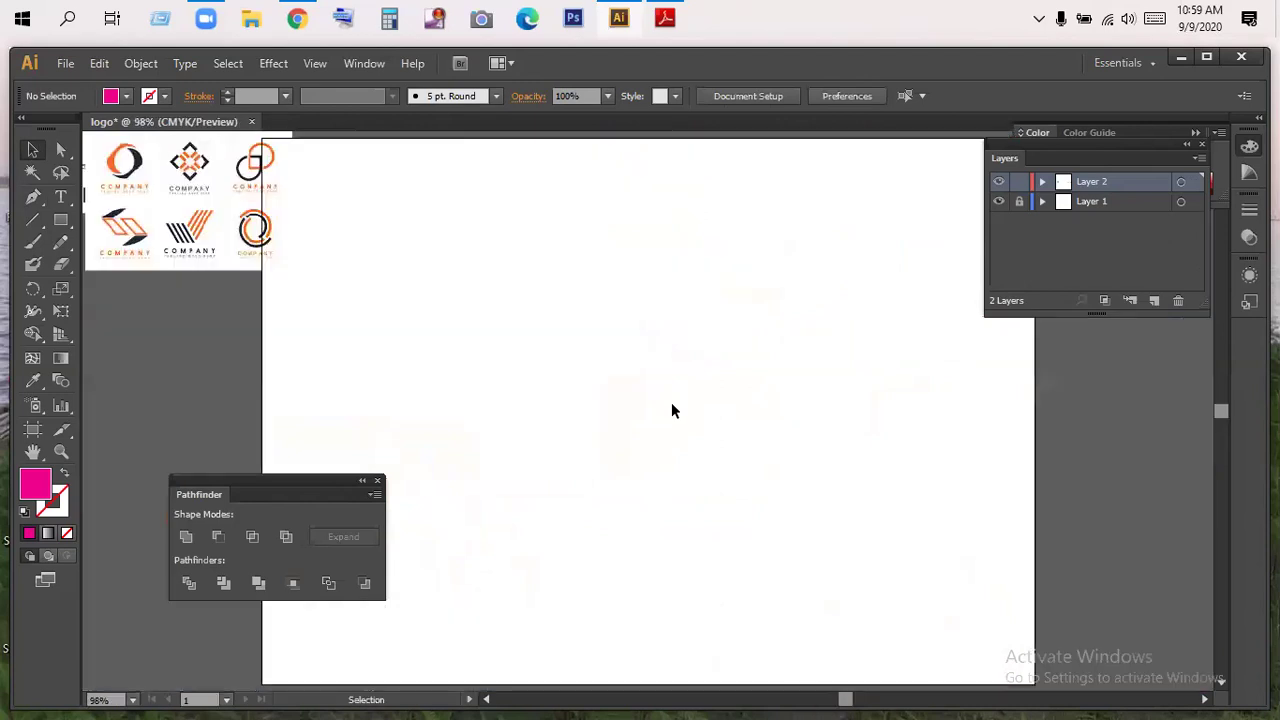
left_click_drag(334, 306, 808, 466)
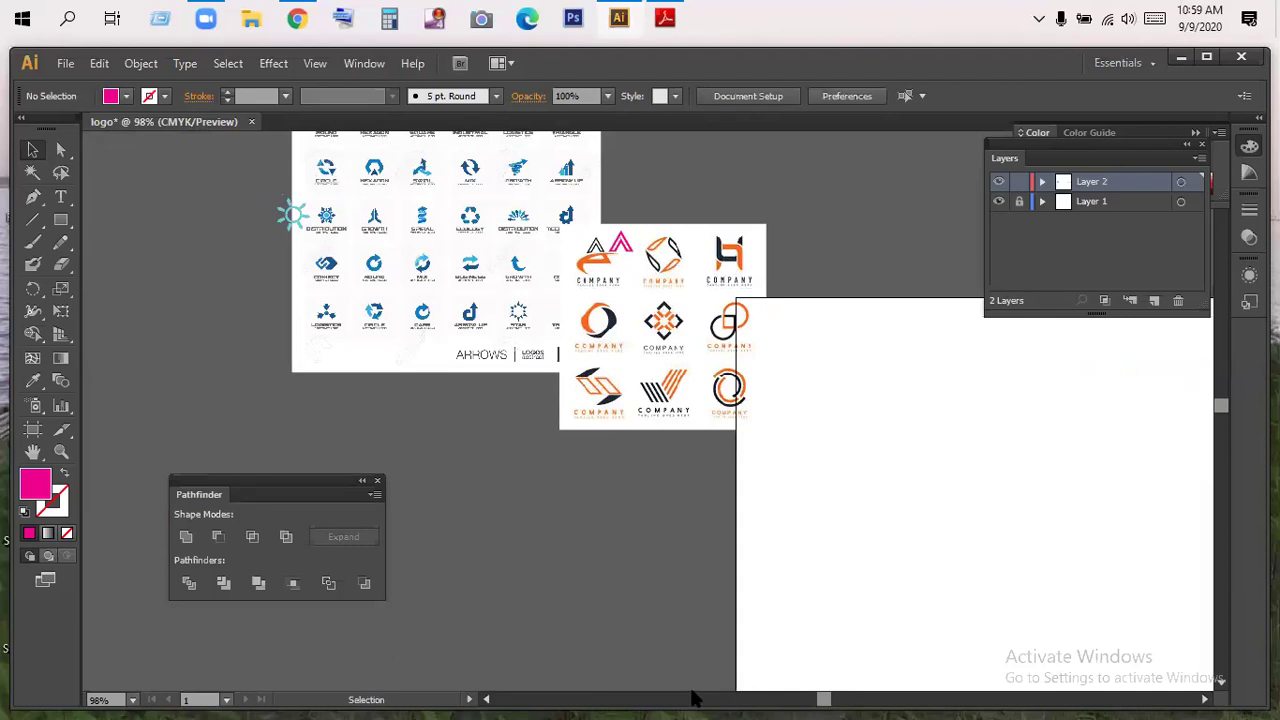
left_click_drag(386, 356, 392, 154)
- Switch to Chrome and start saving the previewed black-and-white floral pattern image
left_click(297, 18)
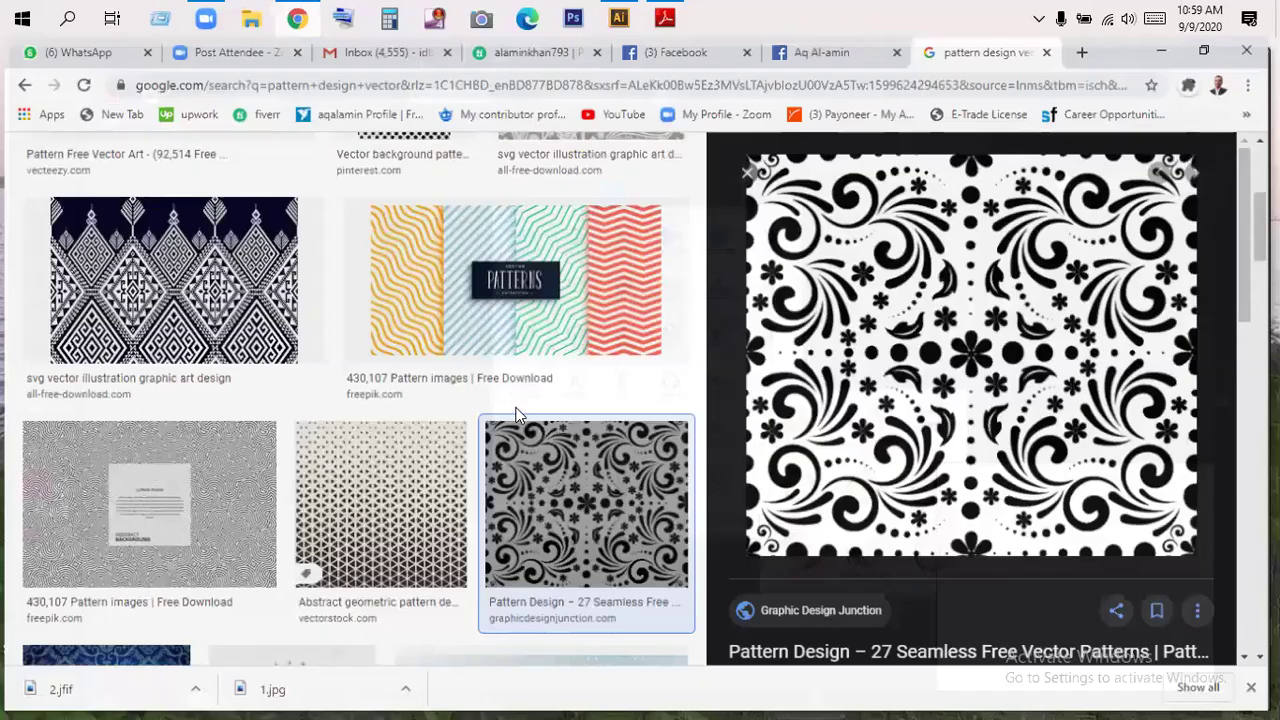
scroll(515, 420, "down", 5)
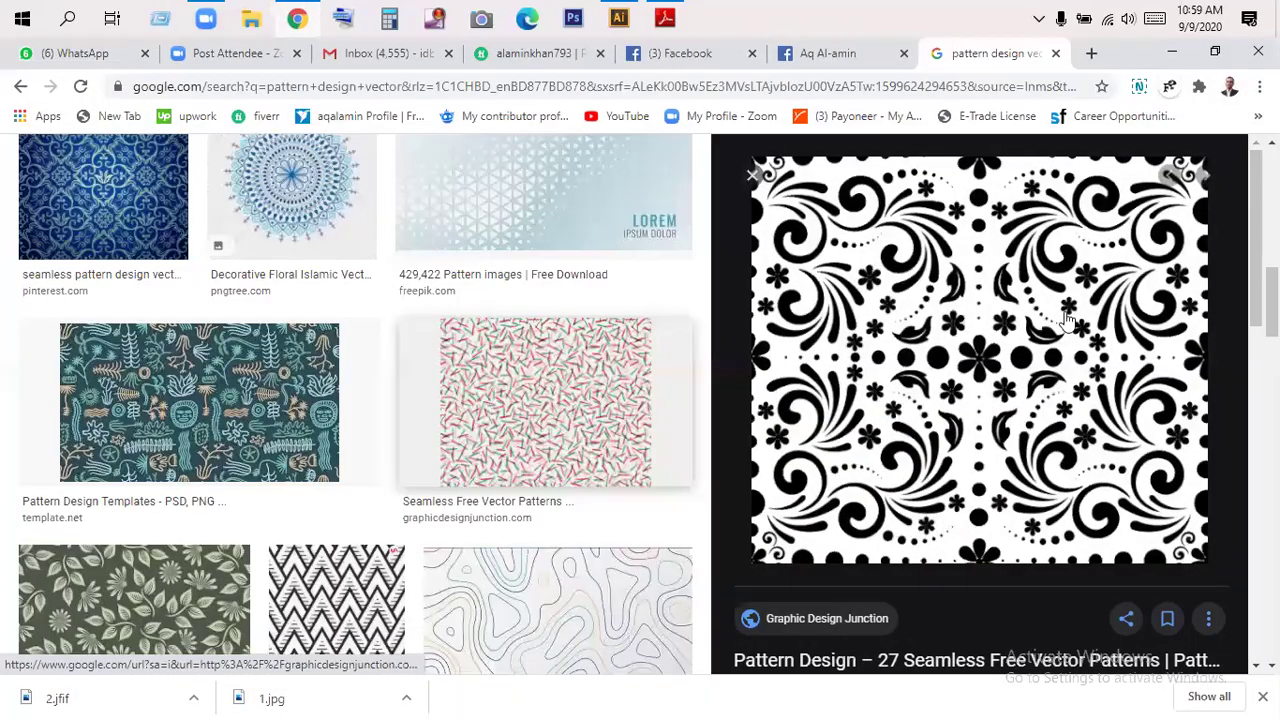
scroll(985, 285, "up", 4)
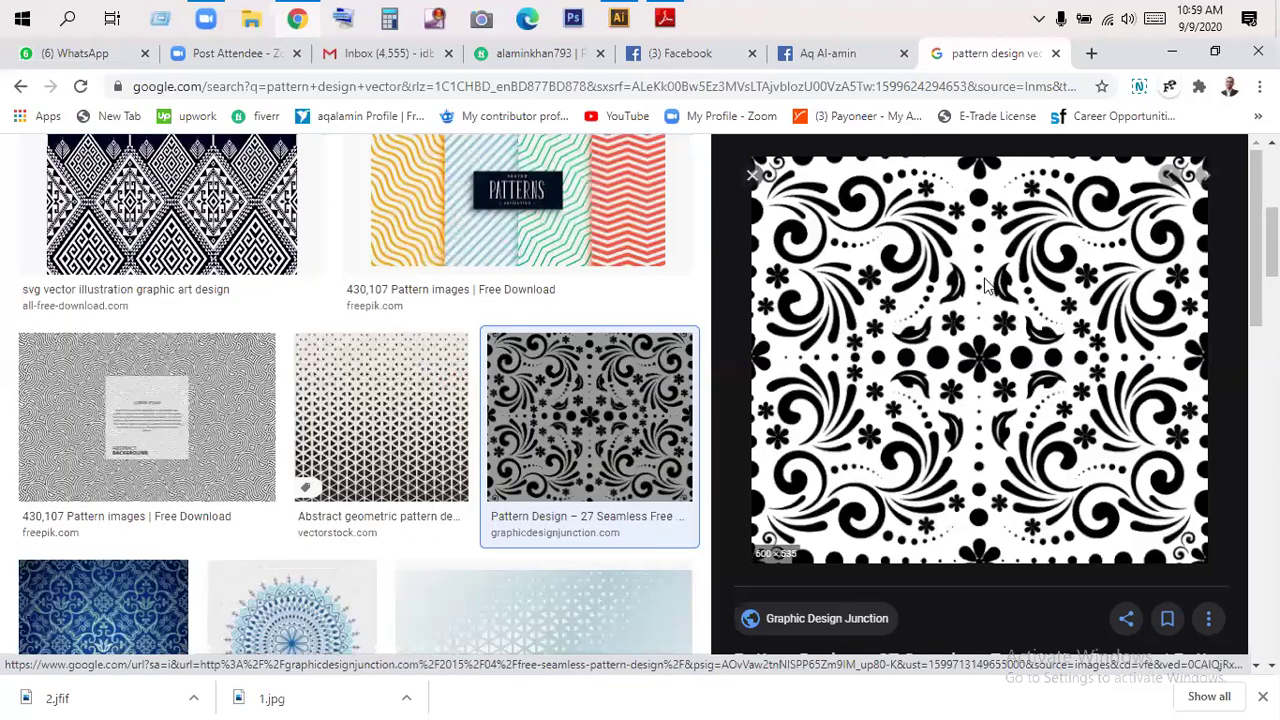
right_click(985, 285)
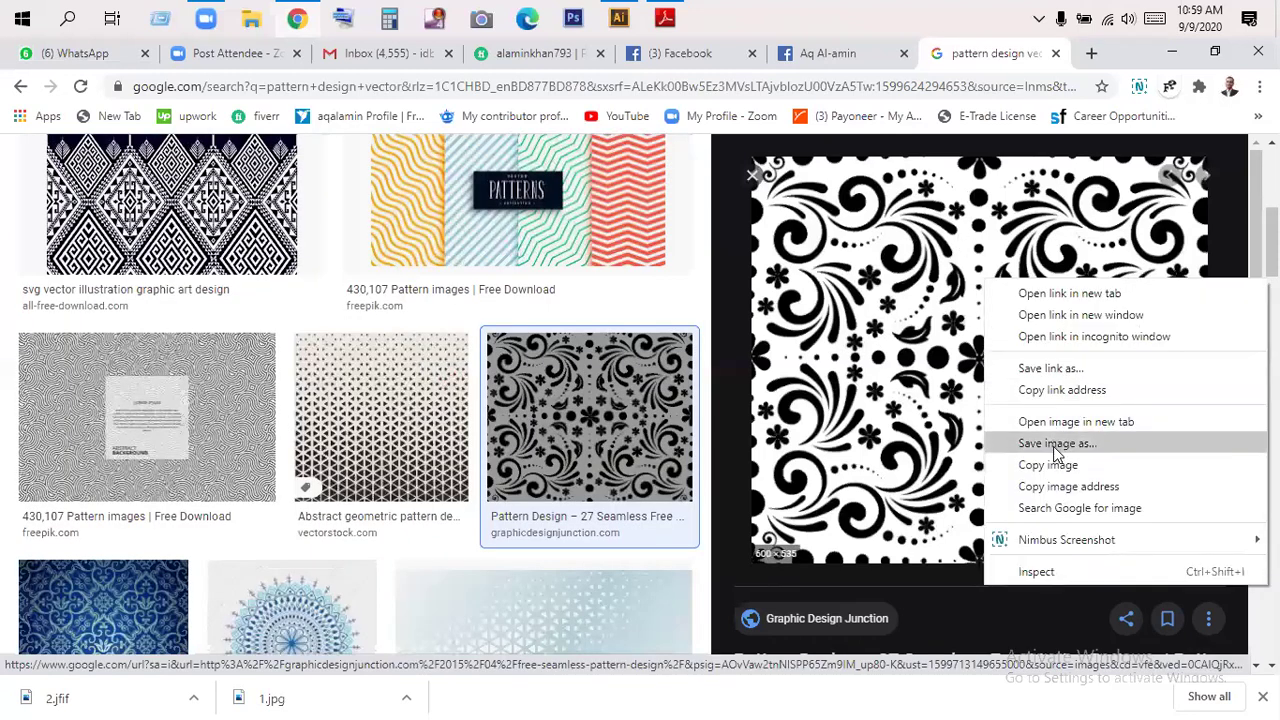
left_click(1055, 445)
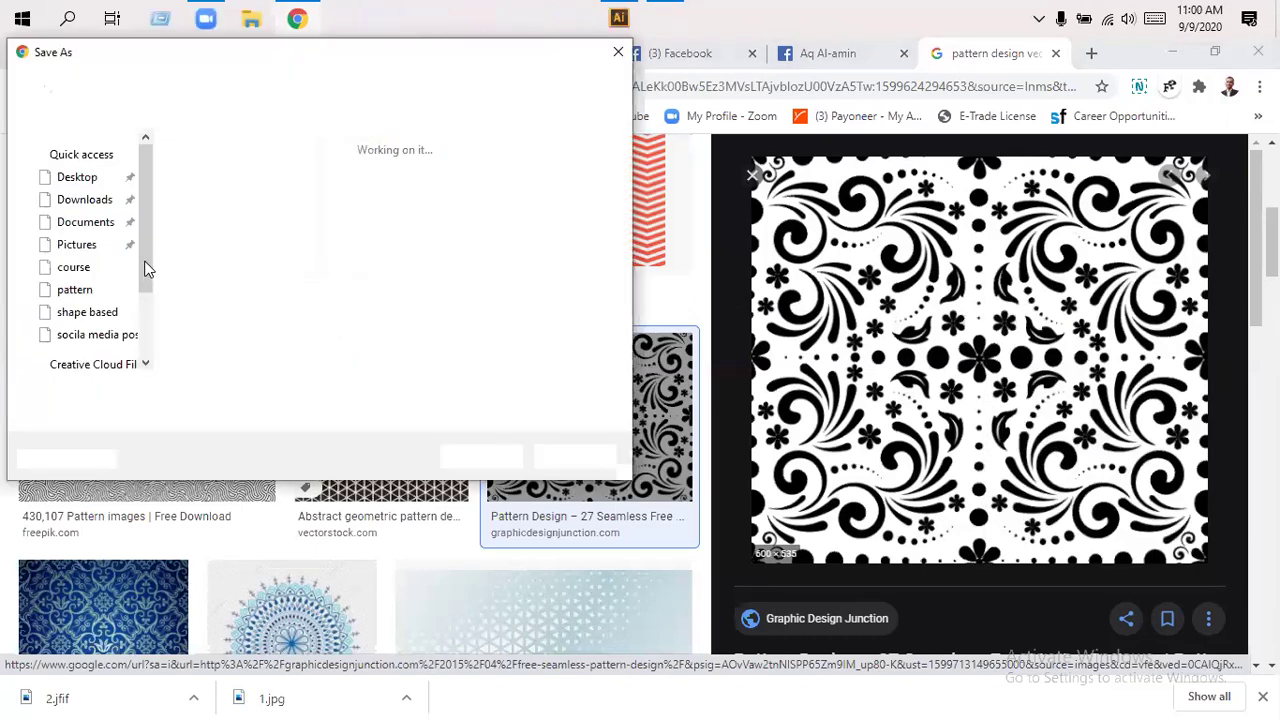
- Save the image as the JPEG file "unnamed" in the pattern folder within sample work on Local Disk (H:)
scroll(149, 314, "down", 5)
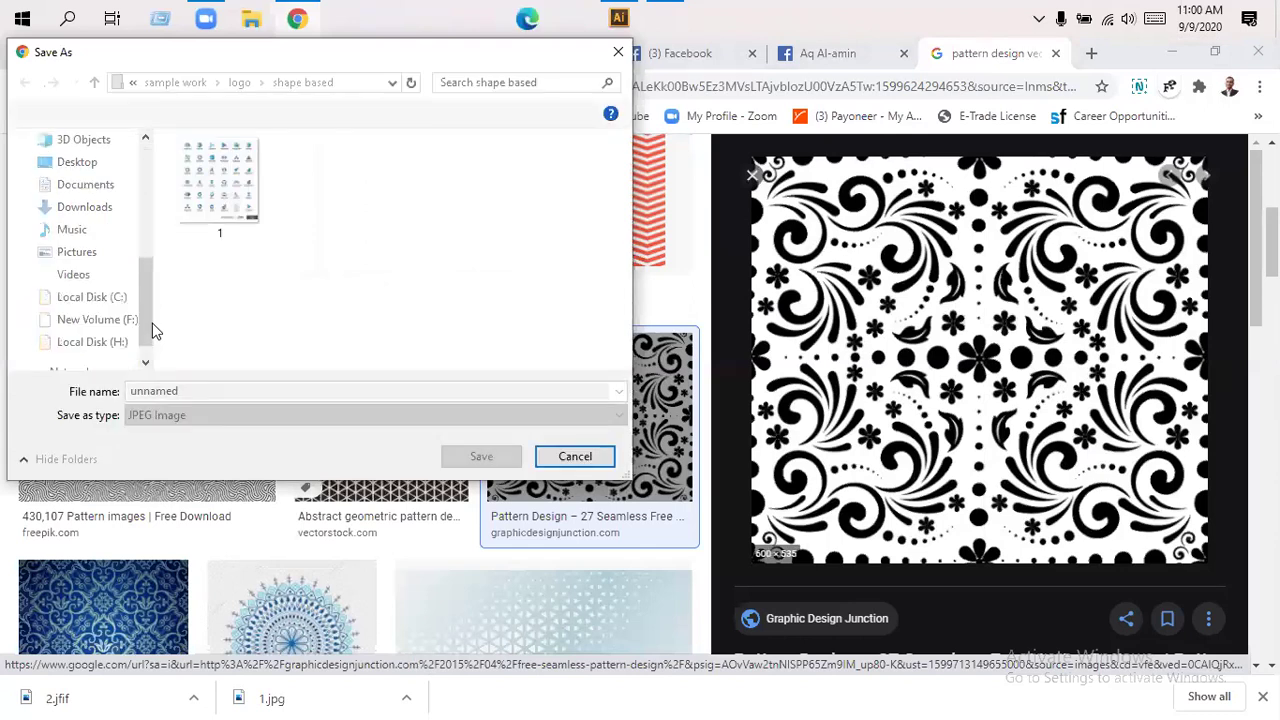
left_click(94, 342)
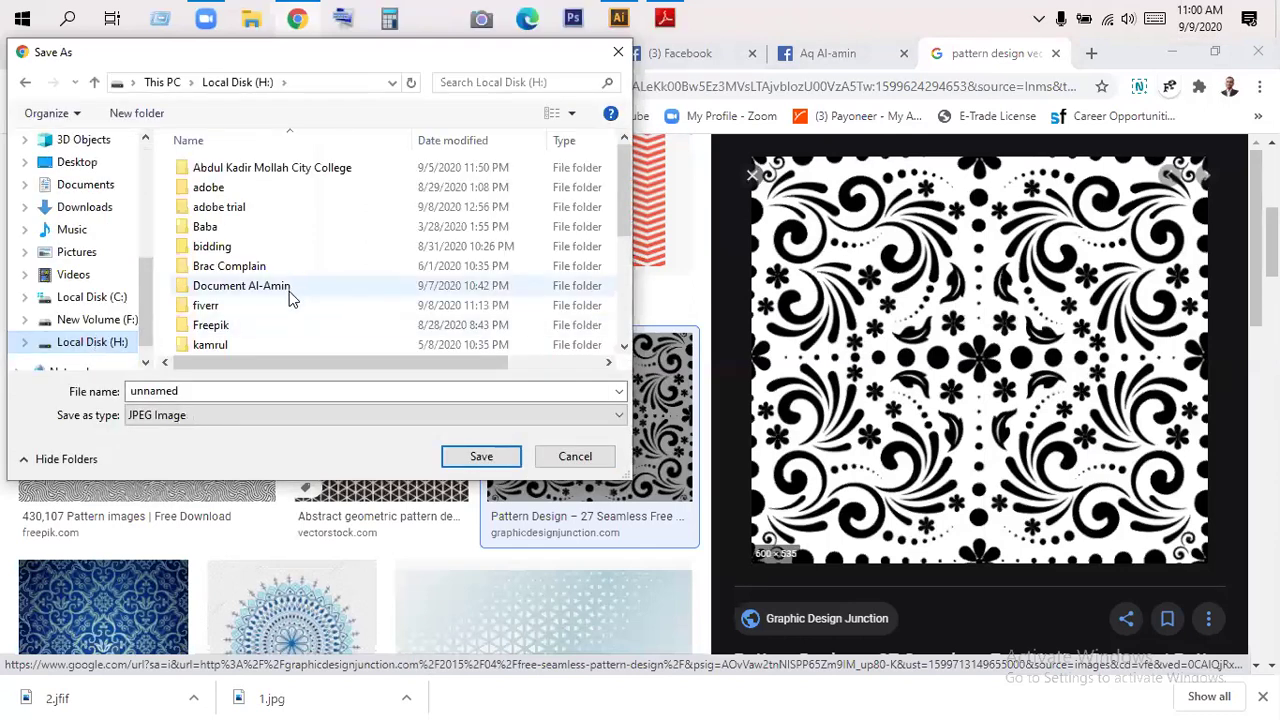
scroll(289, 291, "down", 2)
left_click(277, 288)
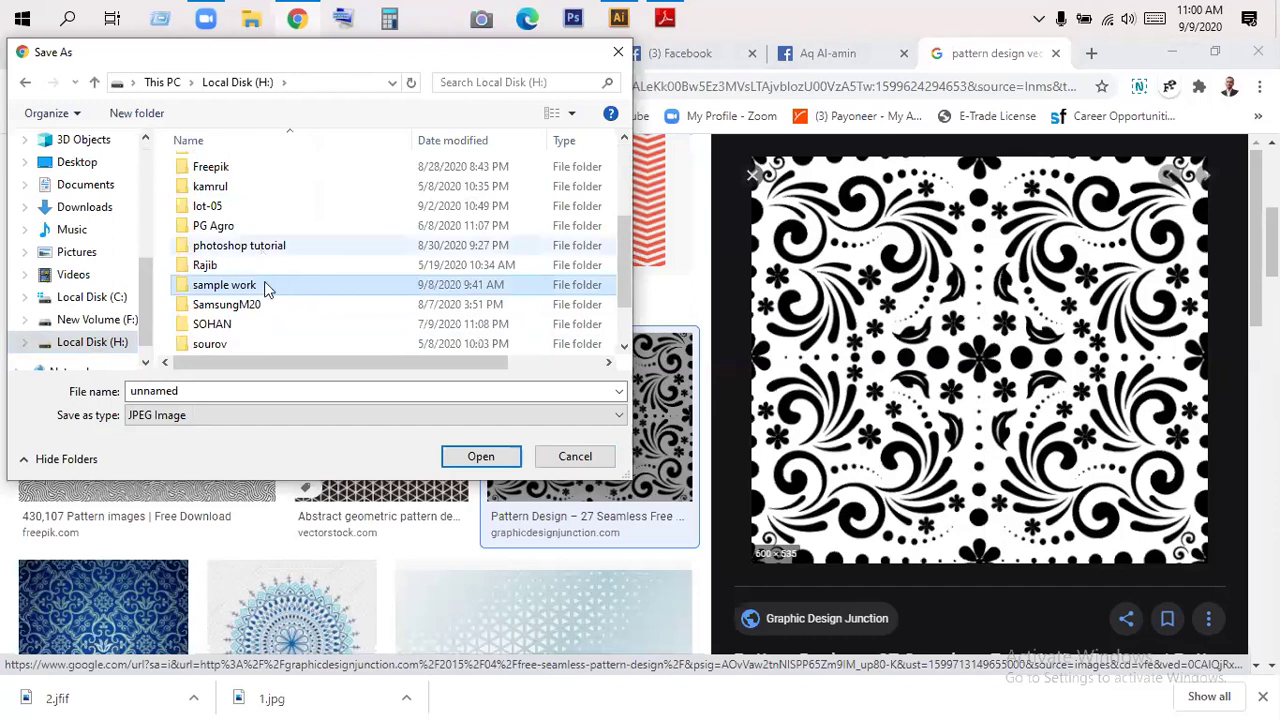
double_click(262, 288)
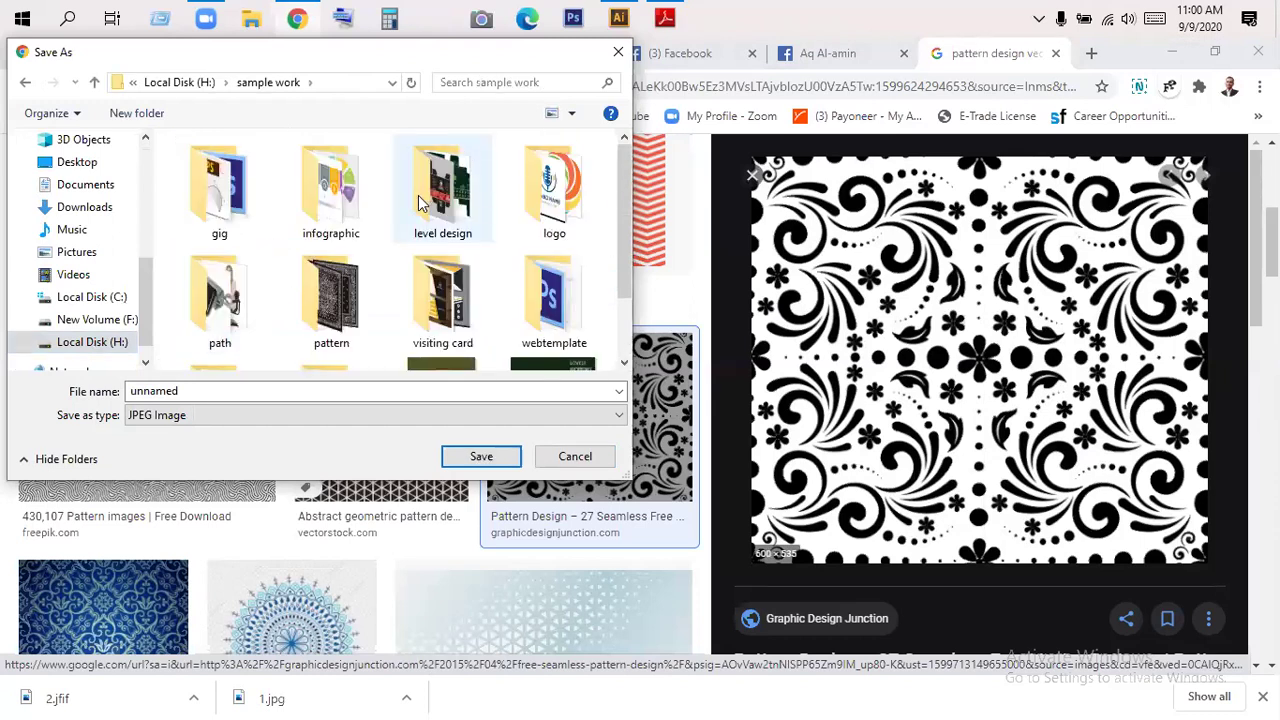
double_click(347, 285)
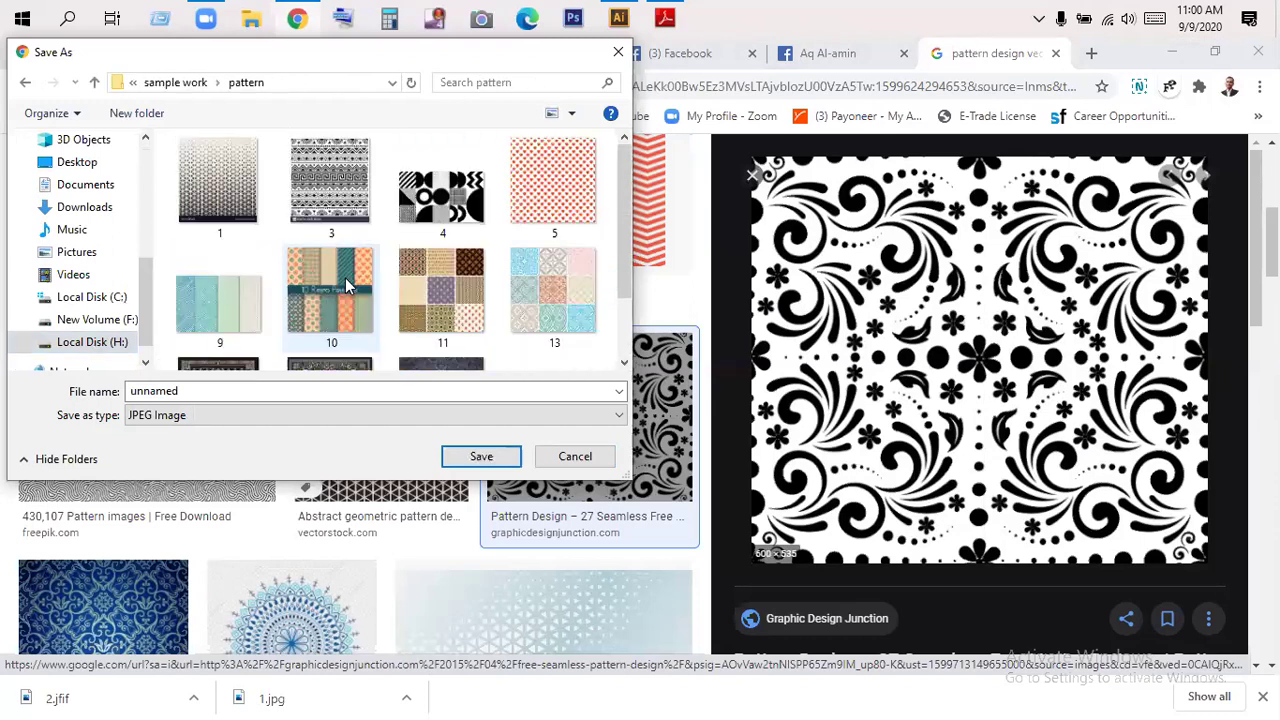
left_click(481, 457)
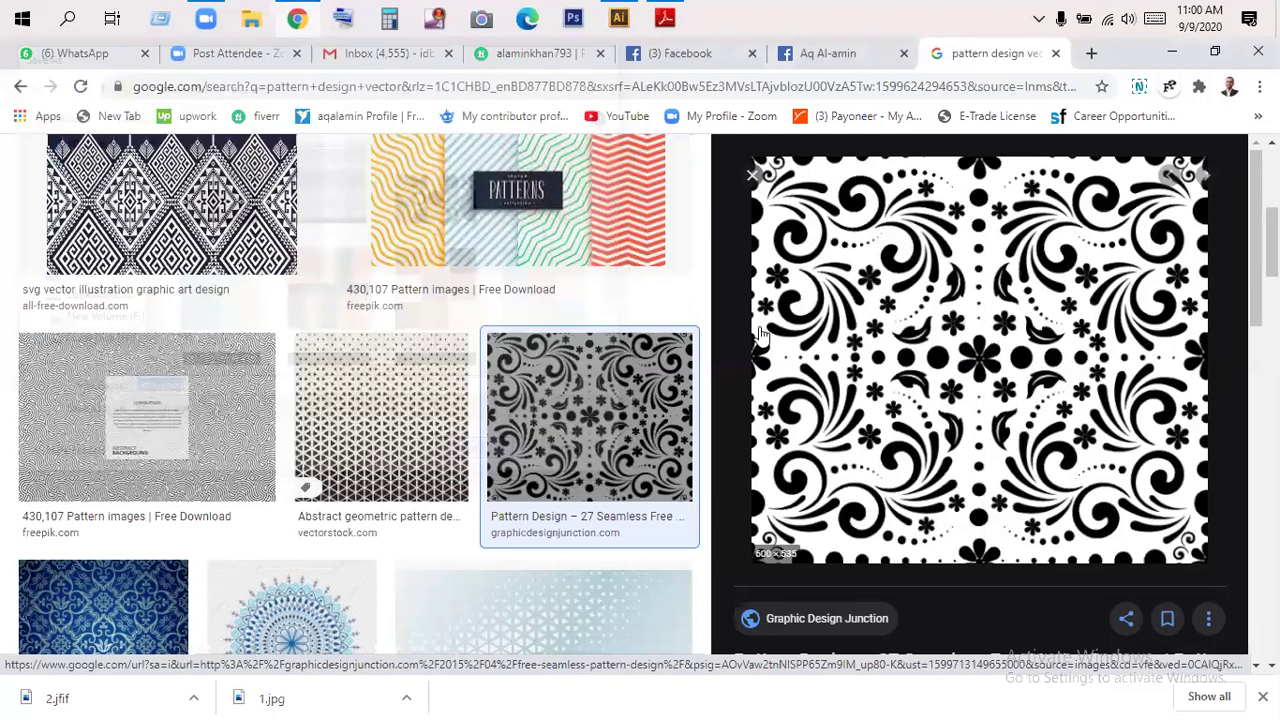
- Browse the related images and search results for further vector pattern references
scroll(760, 333, "down", 2)
scroll(760, 336, "down", 3)
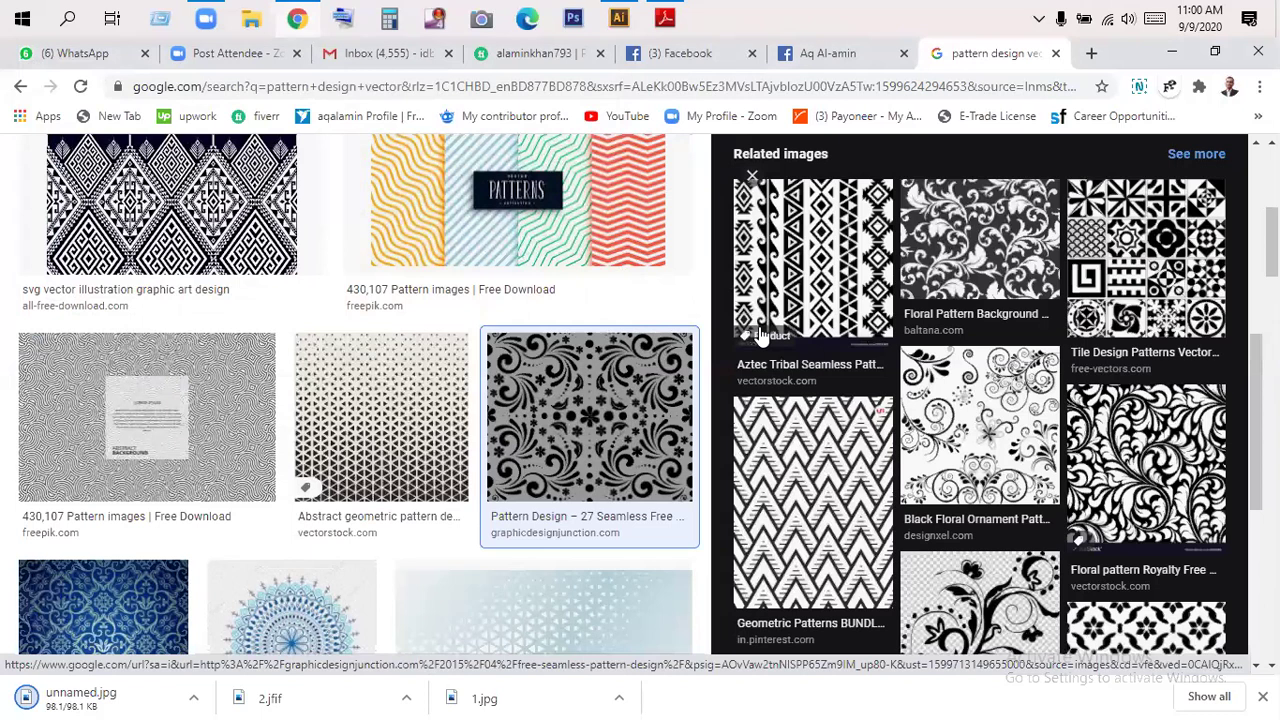
scroll(760, 335, "down", 4)
scroll(775, 380, "down", 4)
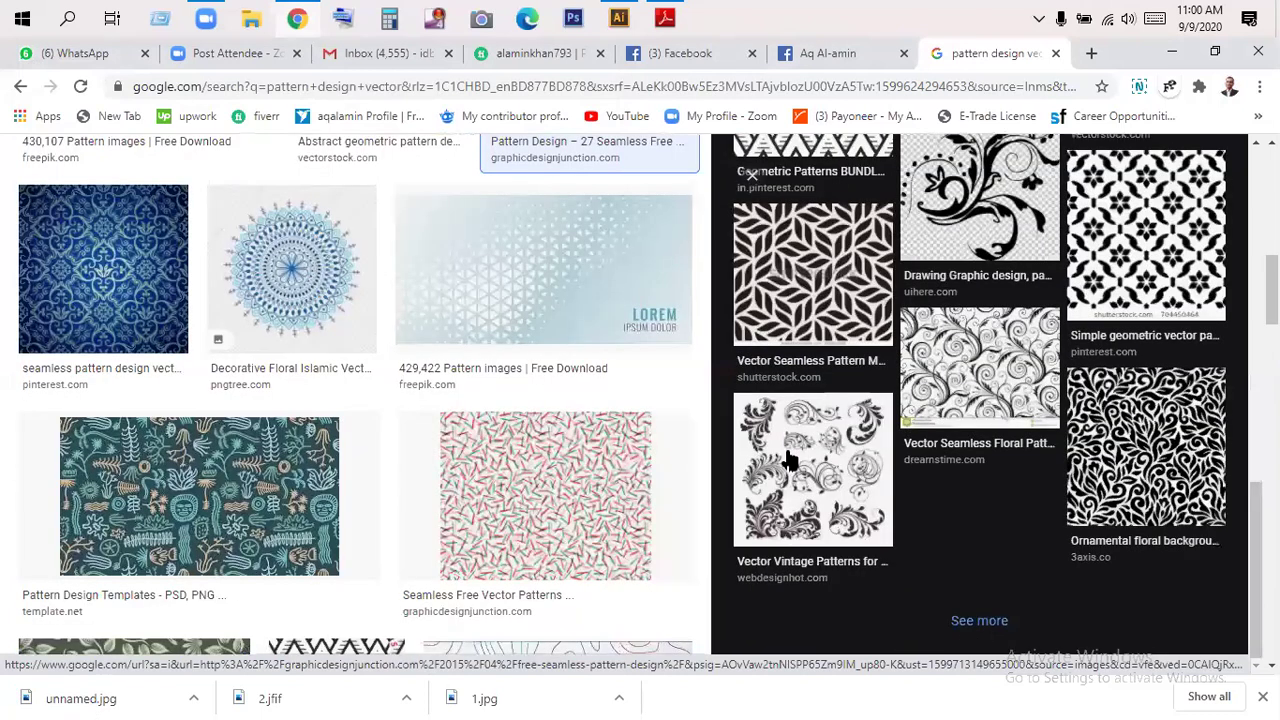
scroll(785, 450, "down", 4)
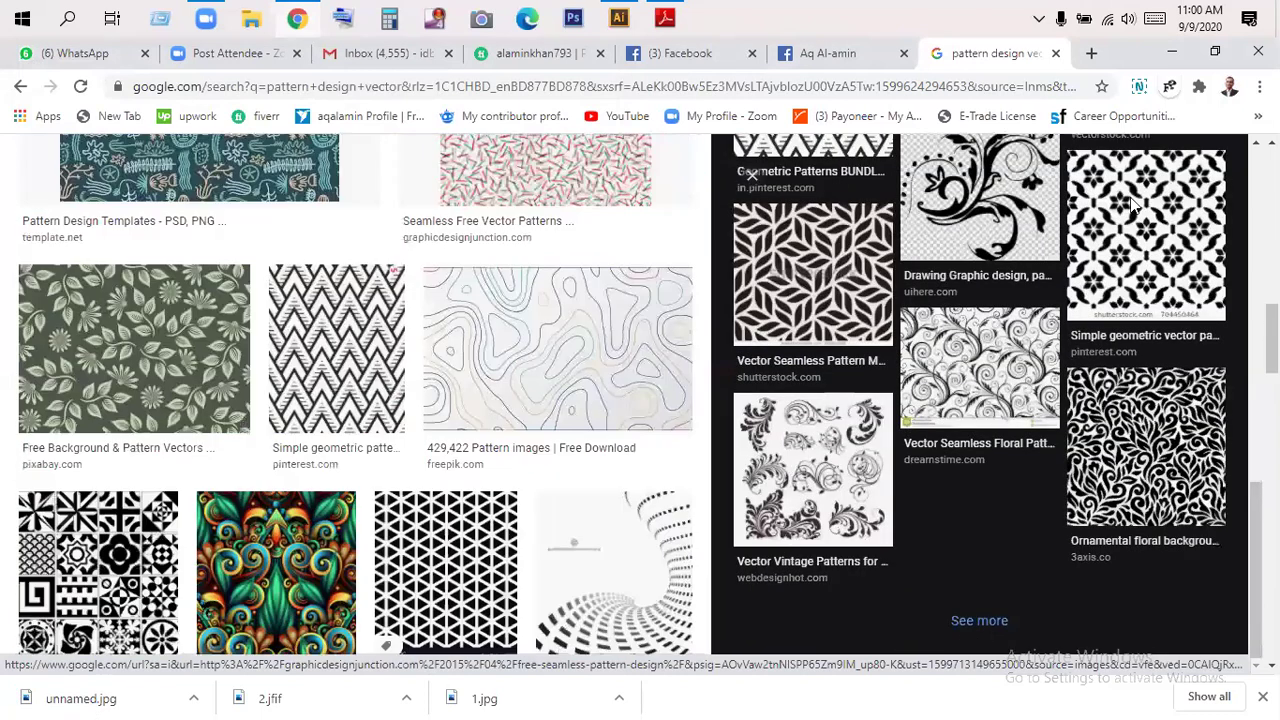
- Close the pattern search, switch to the logo document in Illustrator, and activate the Pencil tool beside the reference logos
left_click(1057, 53)
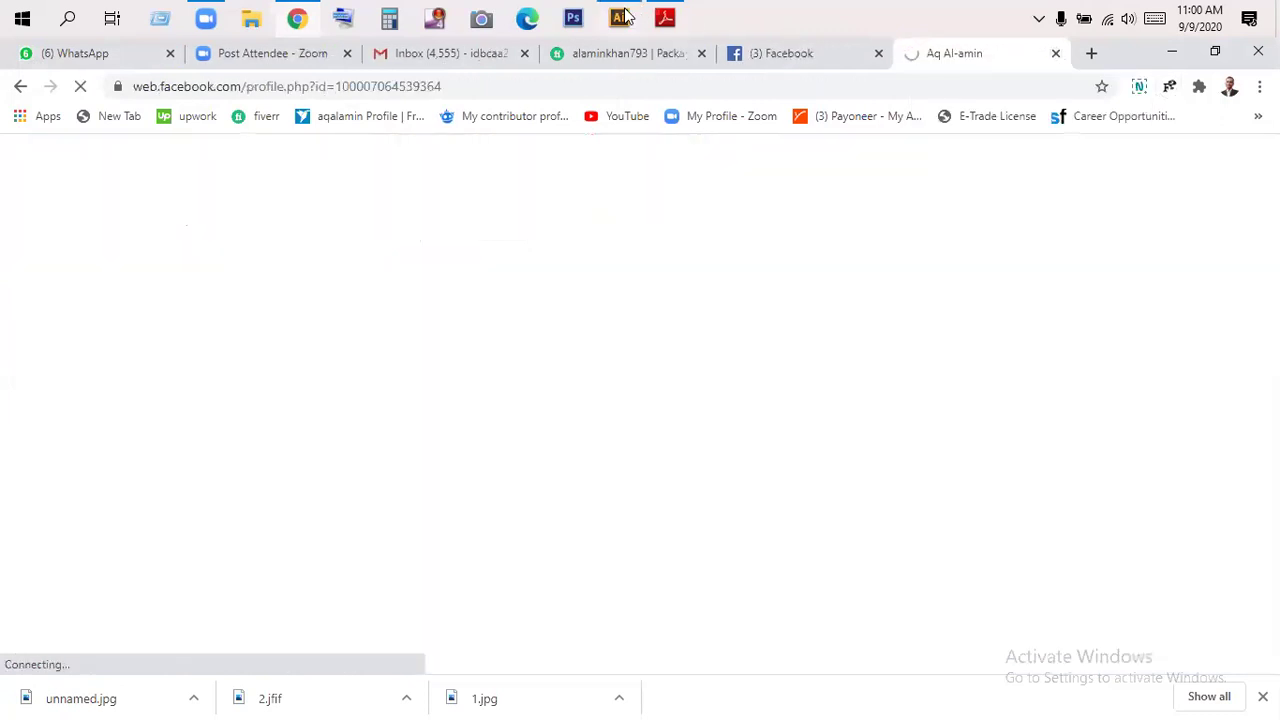
left_click(628, 66)
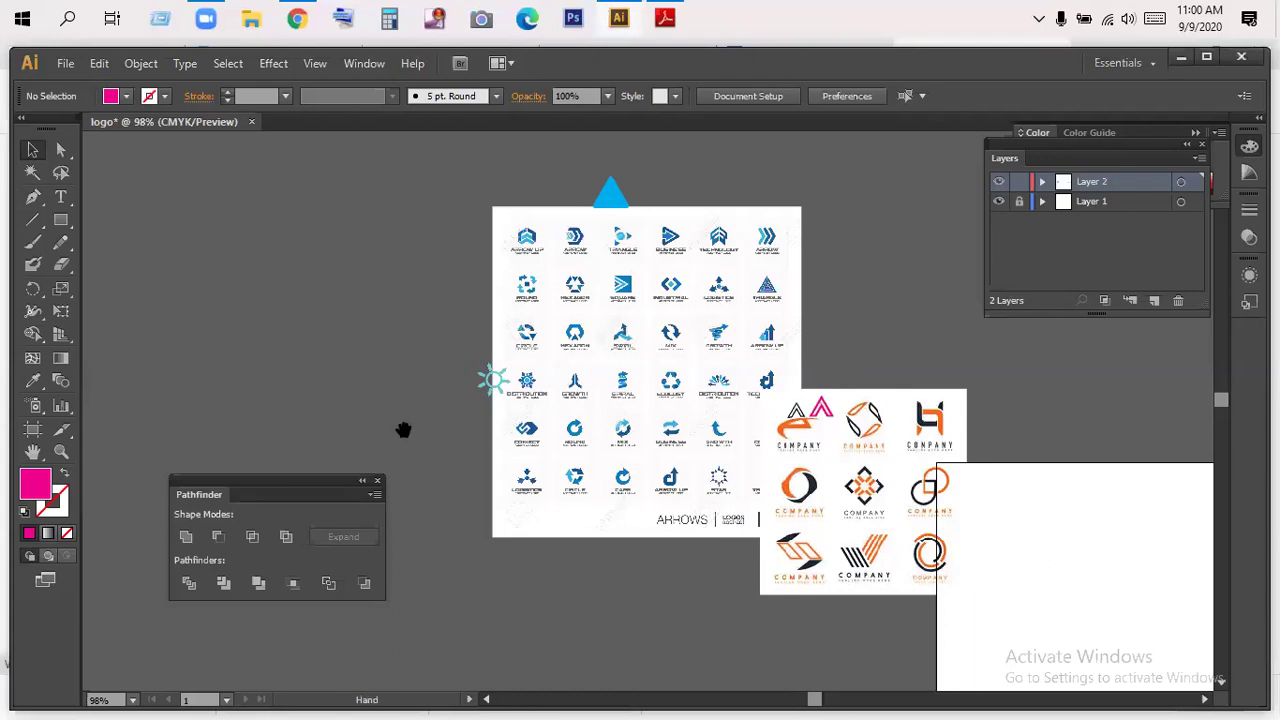
left_click_drag(1025, 440, 463, 244)
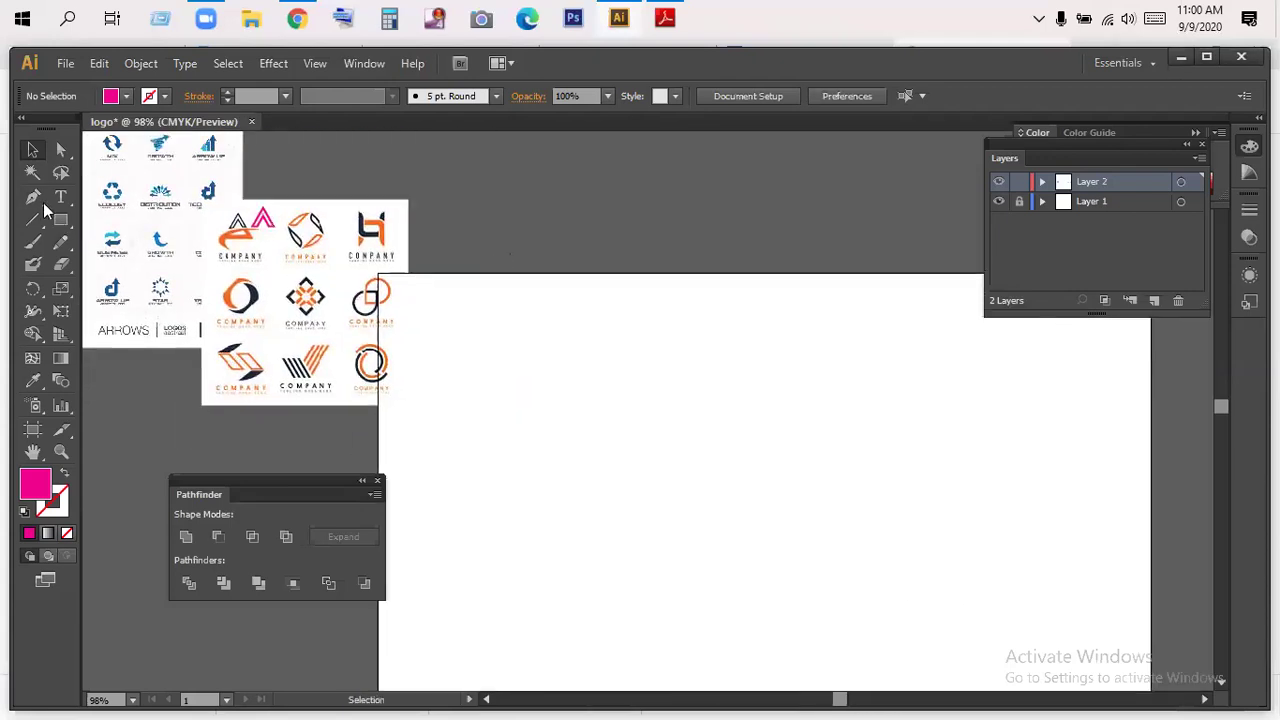
left_click_drag(61, 243, 154, 244)
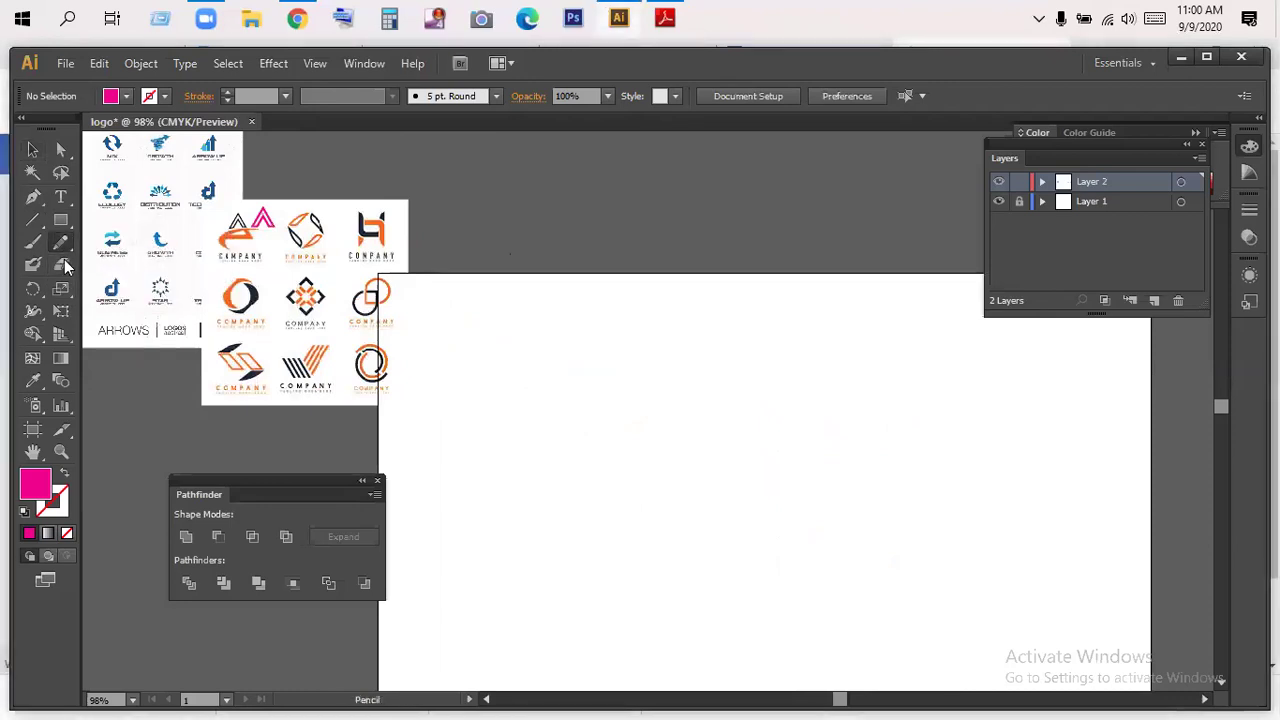
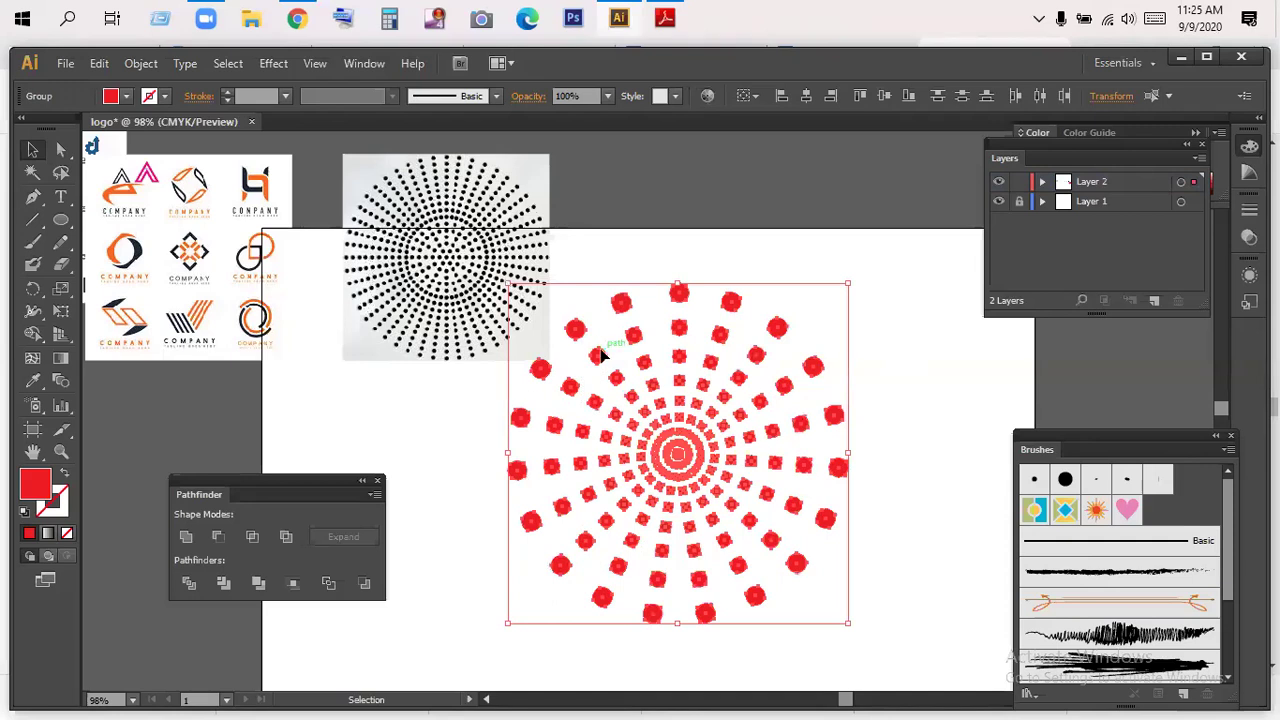
- Scale the red radial dot group down and move it beside the black dotted reference image
left_click(652, 440)
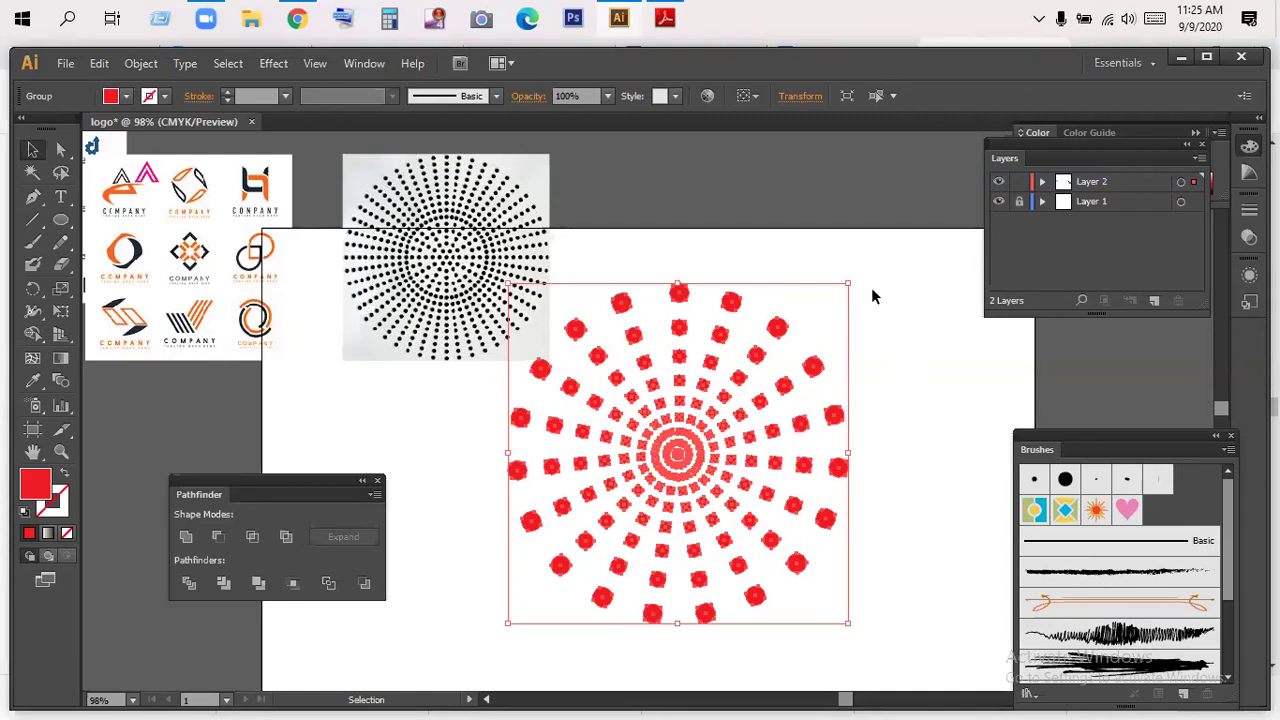
left_click_drag(846, 284, 783, 382)
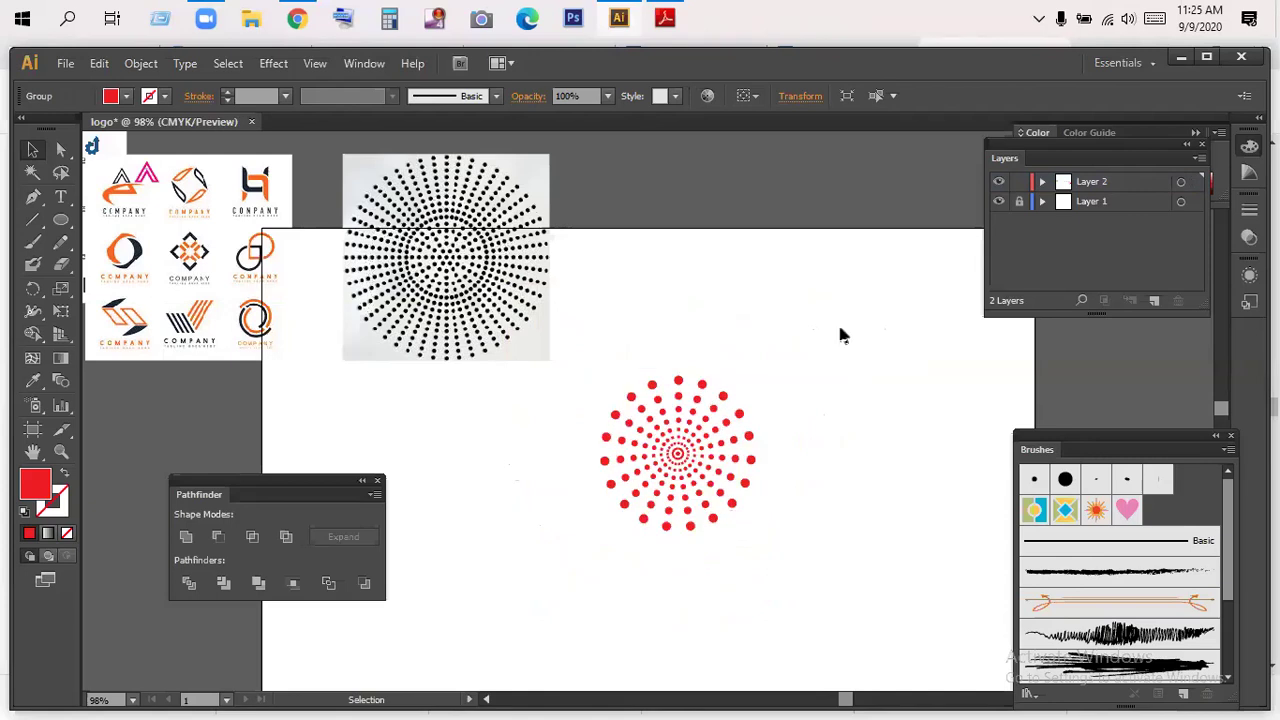
left_click(840, 334)
left_click_drag(745, 426, 760, 290)
left_click_drag(760, 243, 729, 273)
left_click(795, 345)
left_click_drag(716, 322, 673, 272)
left_click(714, 366)
left_click_drag(714, 375, 668, 295)
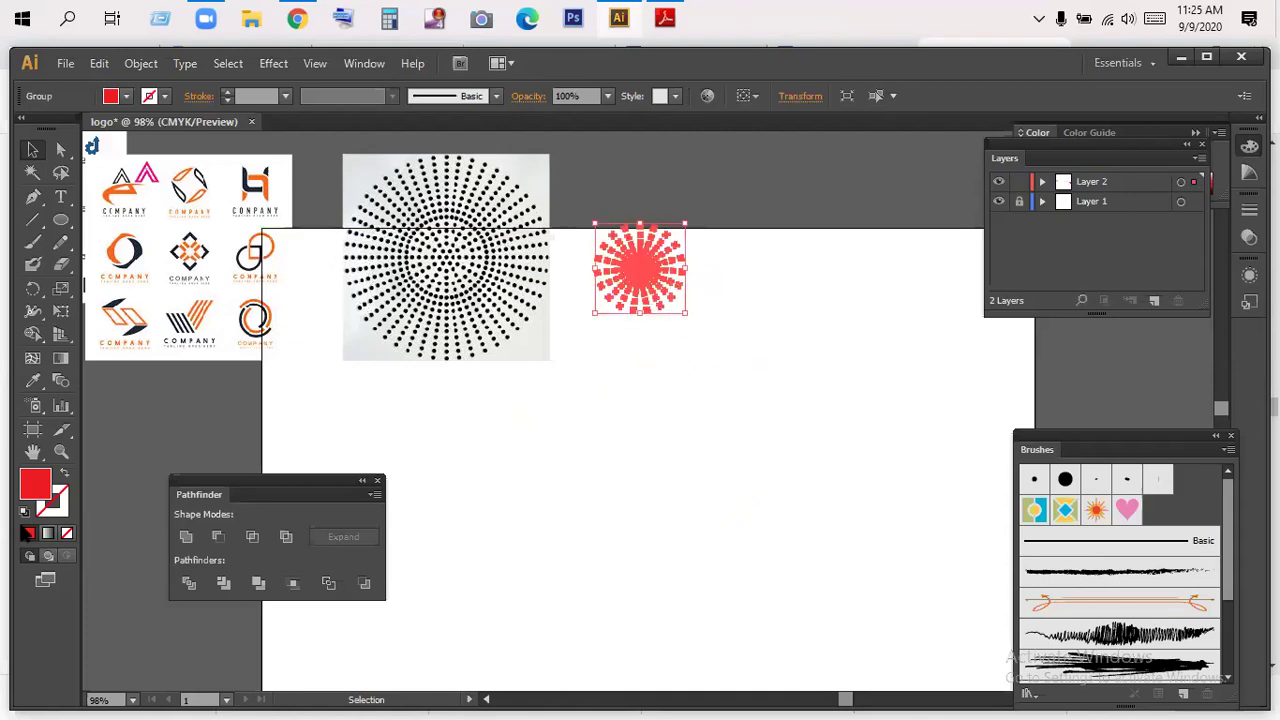
- Set the radial dot group's fill to the green 0DFCBD
double_click(28, 492)
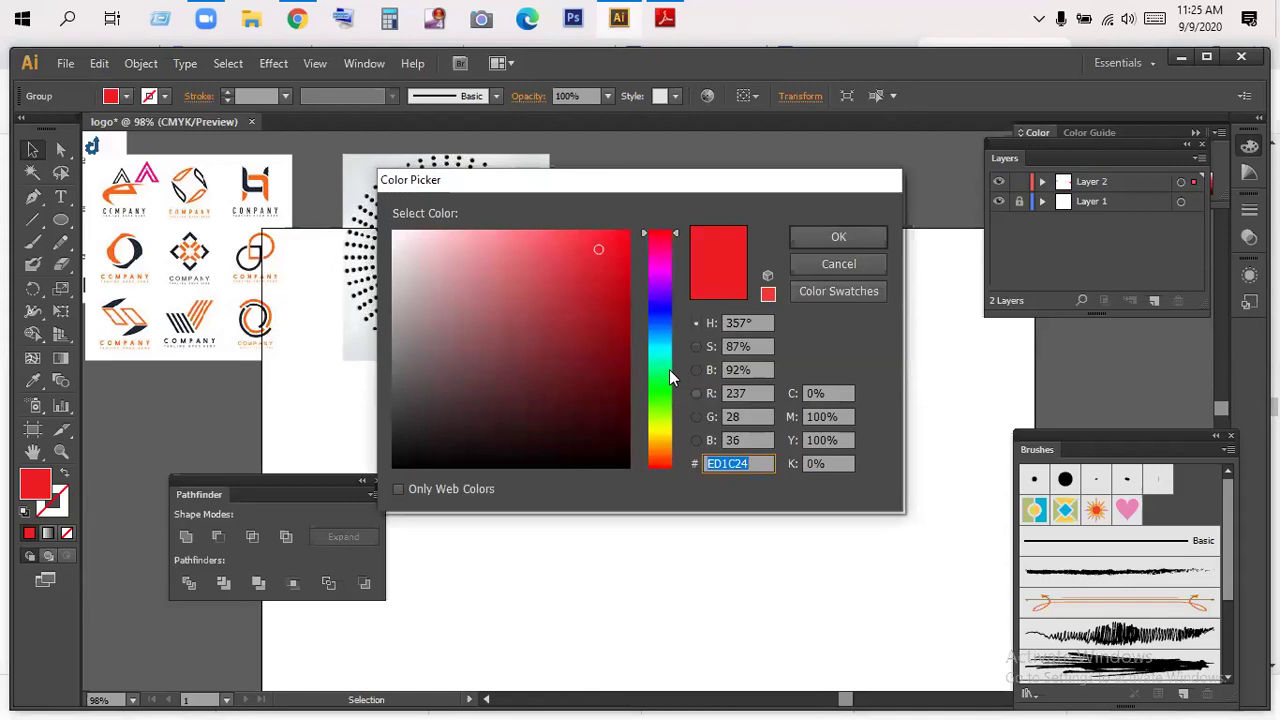
left_click(663, 360)
left_click(627, 232)
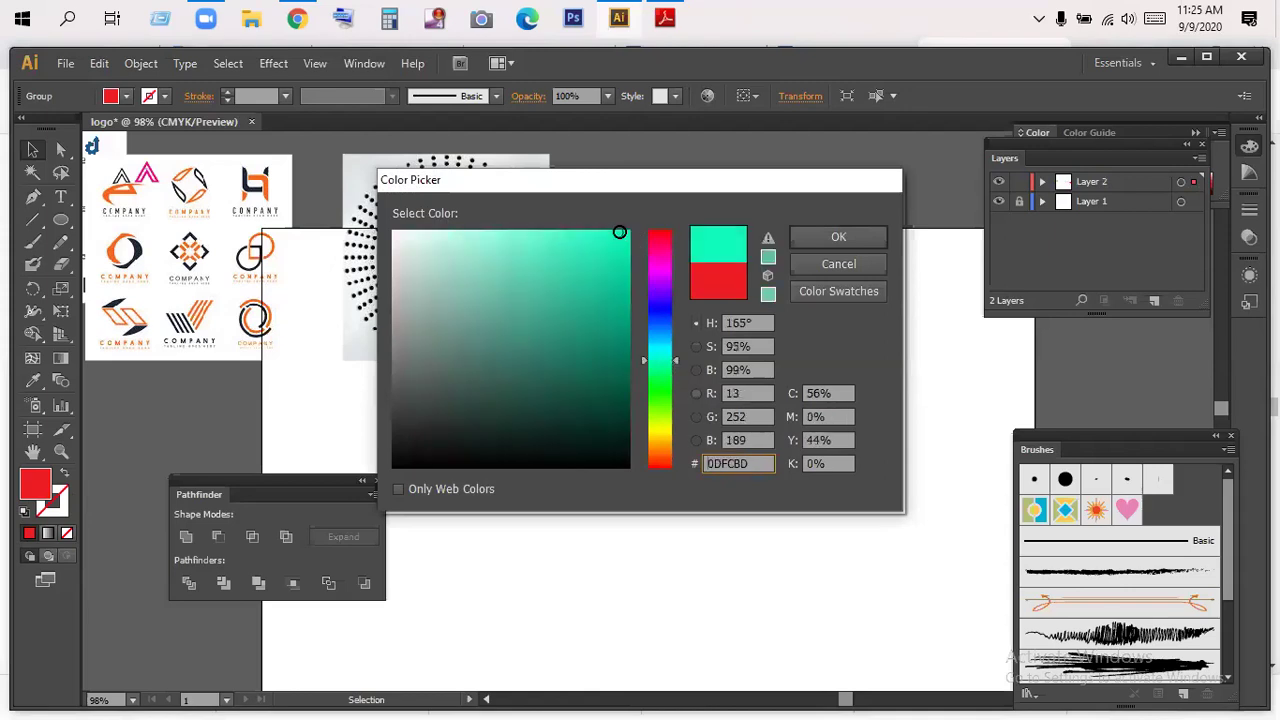
left_click(838, 237)
left_click(800, 402)
- Move the green radial dot group closer to the dotted reference and shrink it to a small motif
left_click_drag(652, 287, 628, 316)
left_click(743, 322)
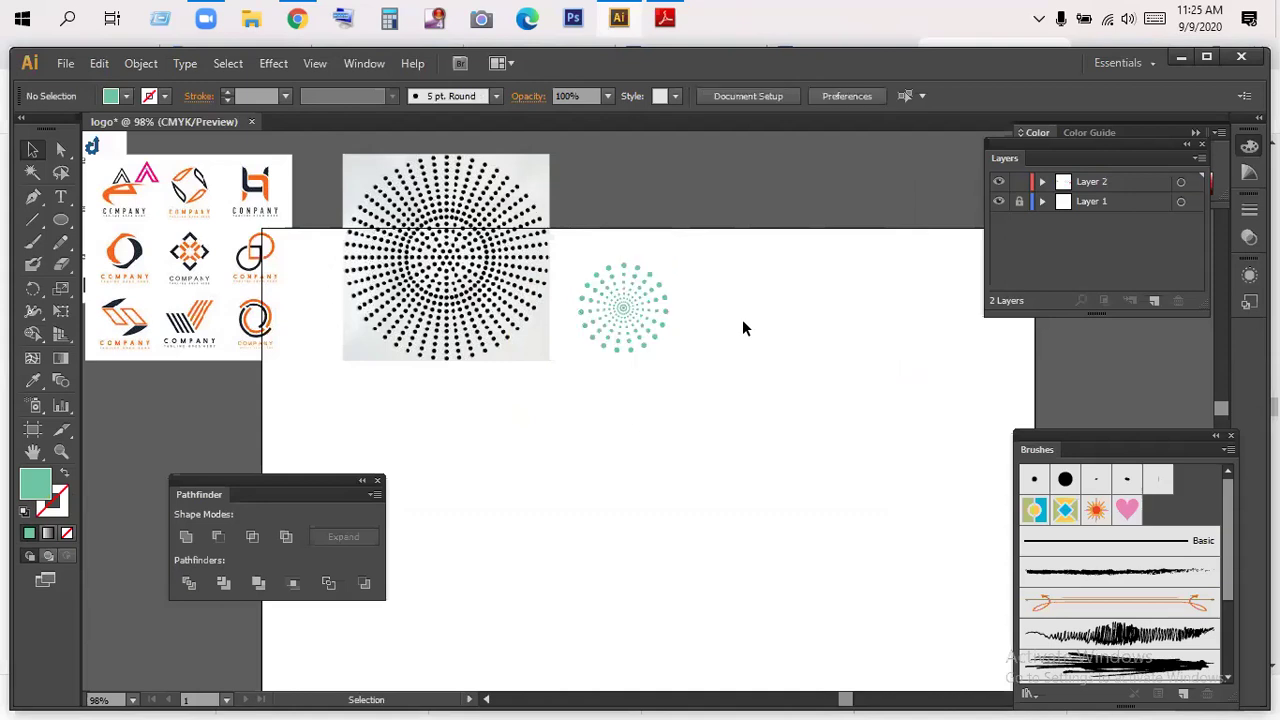
left_click(638, 322)
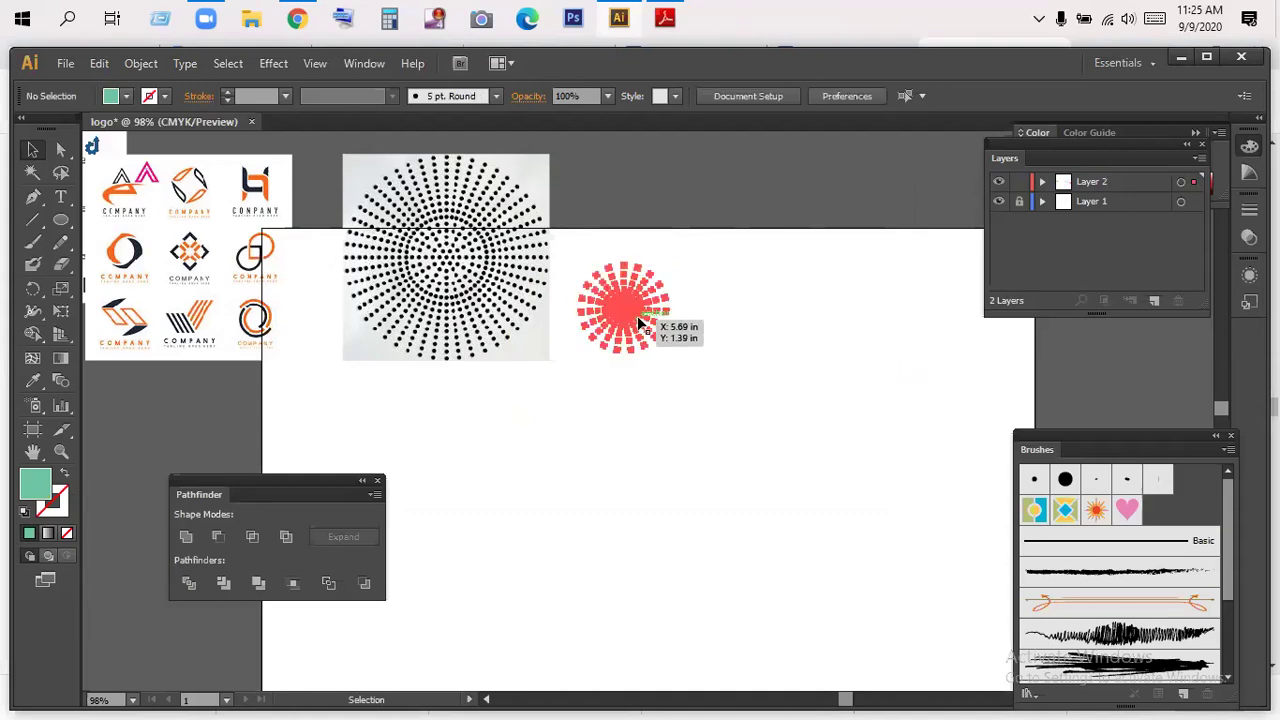
left_click_drag(668, 265, 642, 289)
left_click(733, 284)
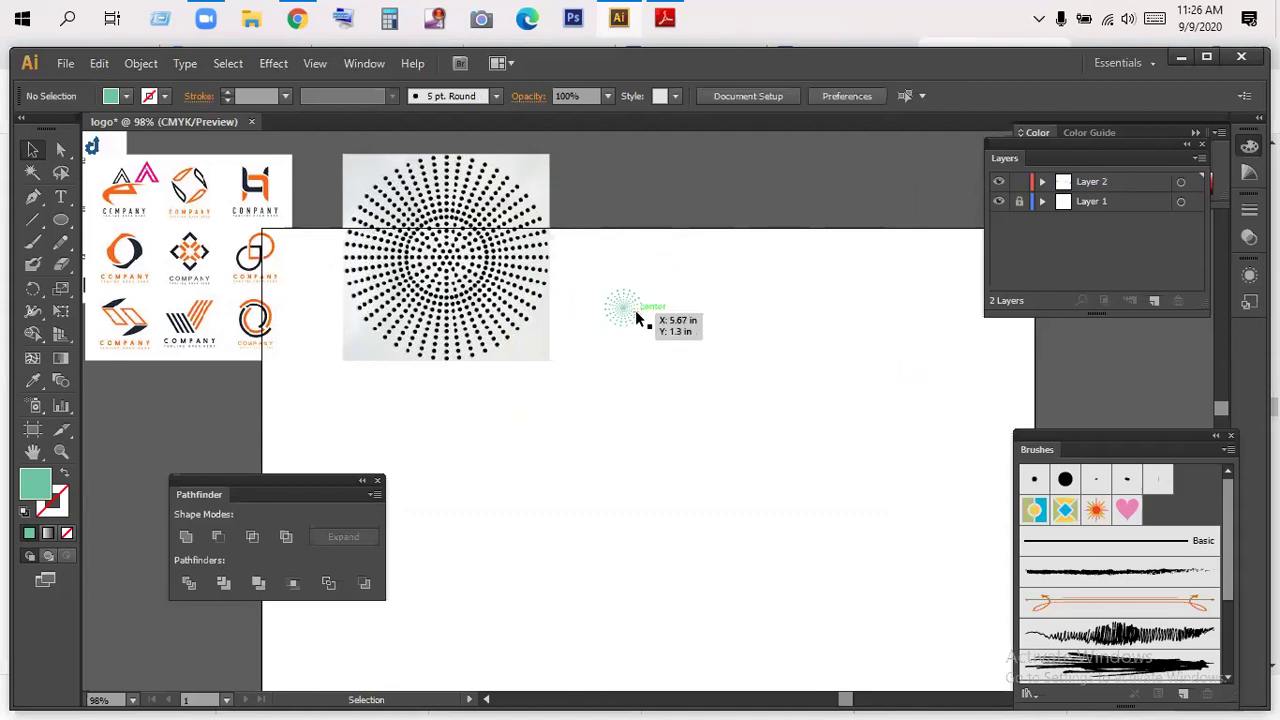
- Duplicate the small motif alongside itself and repeat the copy to make a horizontal row of eight
left_click(626, 315)
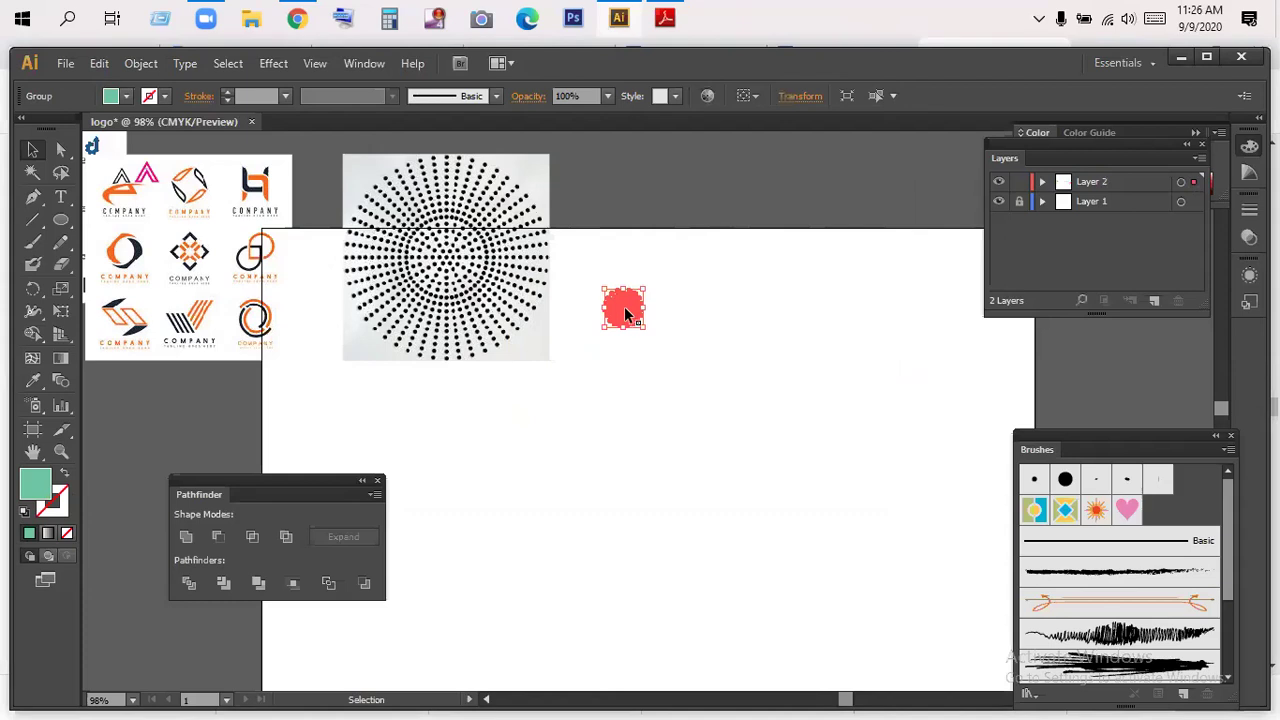
left_click_drag(626, 315, 670, 315)
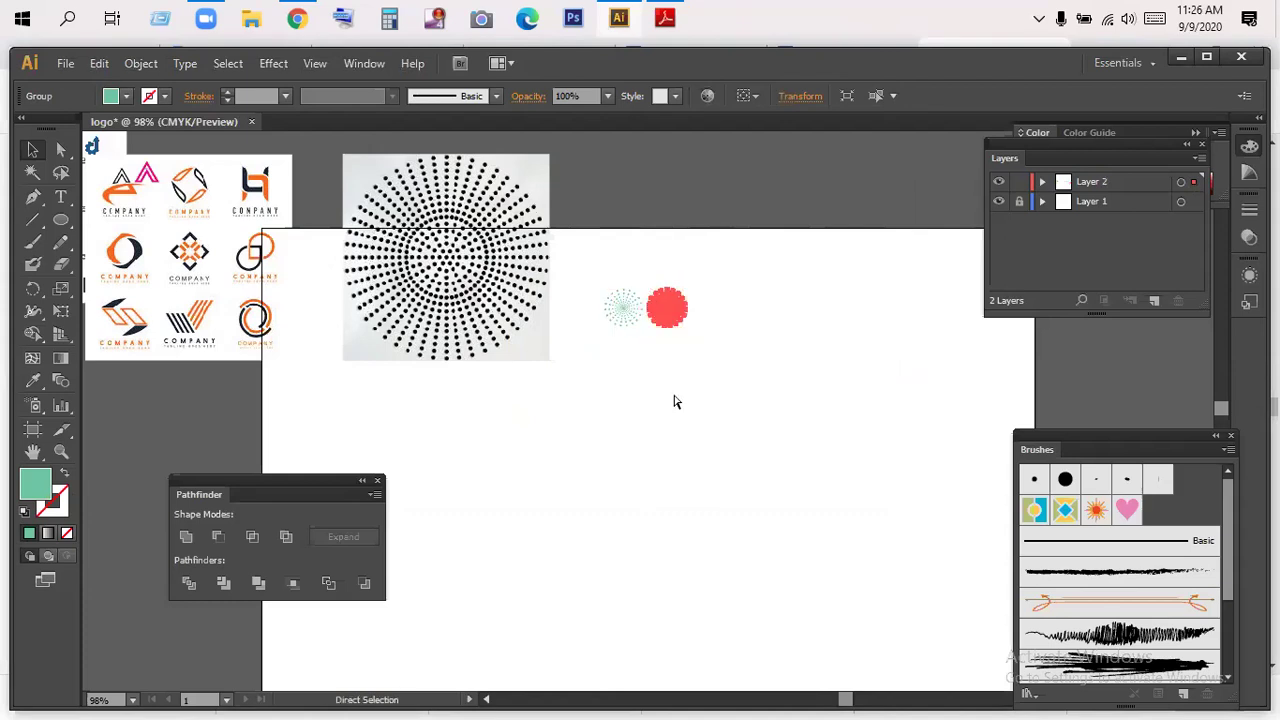
key("ctrl+d")
key("ctrl+d")
key("ctrl+d")
key("ctrl+d")
key("ctrl+d")
key("ctrl+d")
- Duplicate the row of eight motifs twice downward, shifting alternate rows sideways to make three staggered rows
left_click_drag(986, 379, 686, 366)
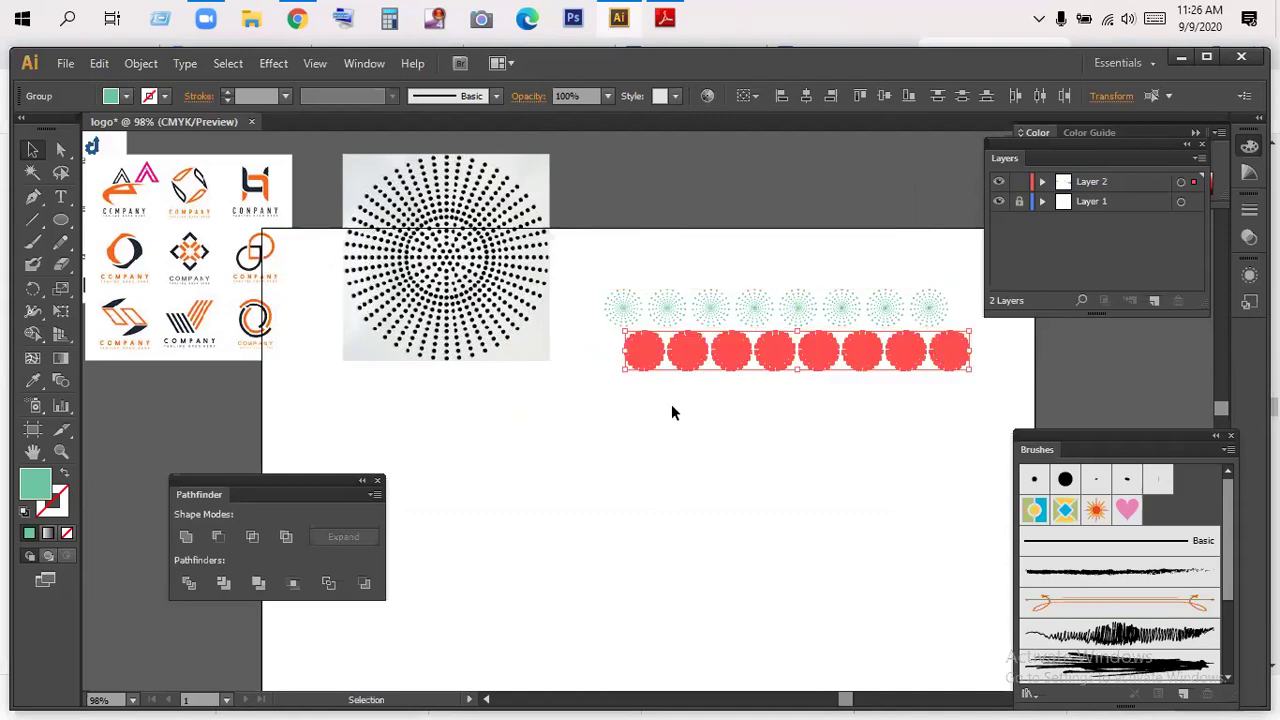
left_click(671, 404)
left_click(742, 364)
left_click_drag(960, 426, 664, 397)
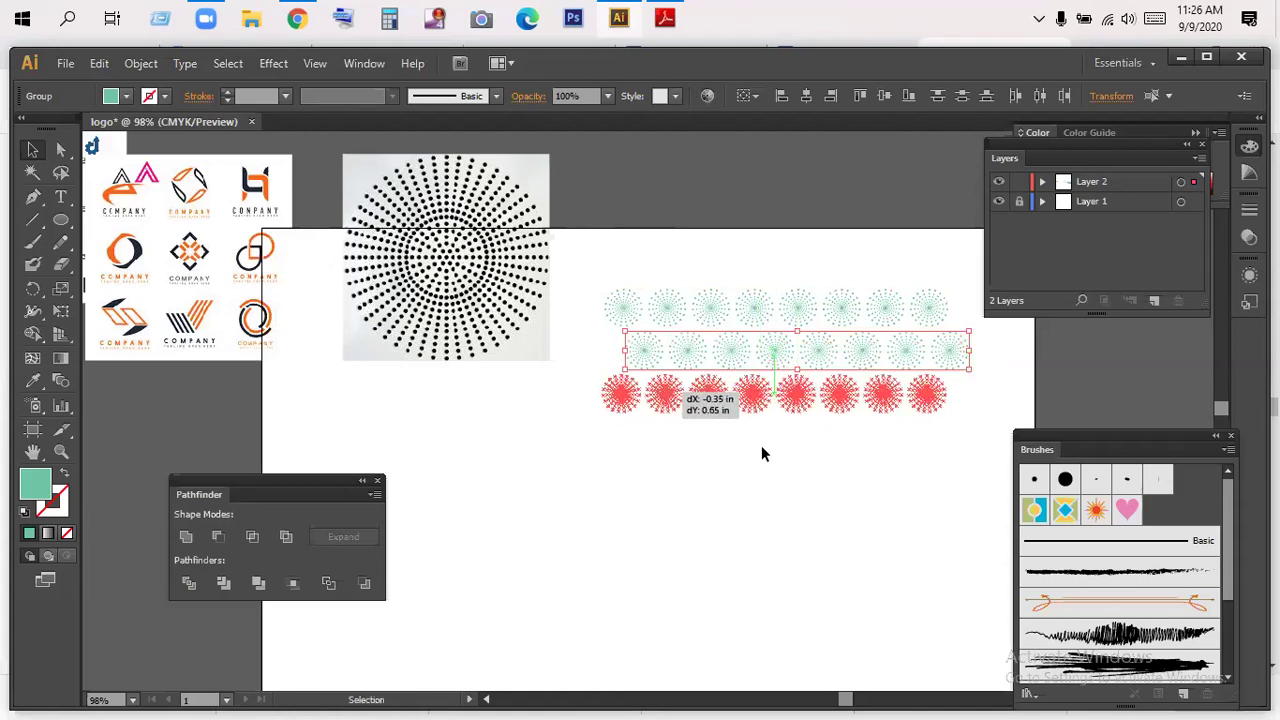
left_click(849, 471)
- Duplicate the three staggered rows below the originals, offset about 0.39 in across and 2.02 in down
left_click_drag(832, 397, 577, 243)
mouse_move(686, 351)
left_mouse_down()
mouse_move(693, 490)
mouse_move(690, 362)
left_mouse_up()
left_click_drag(978, 462, 557, 277)
left_click_drag(688, 355, 707, 458)
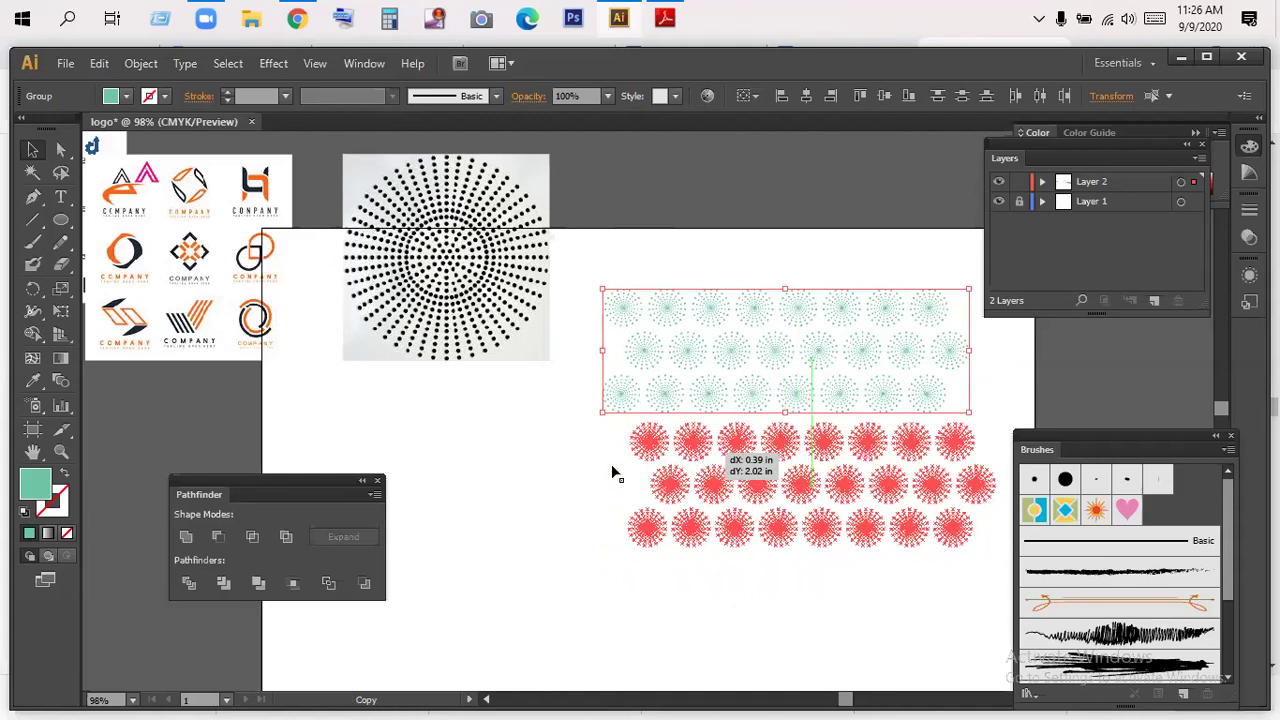
left_click(550, 468)
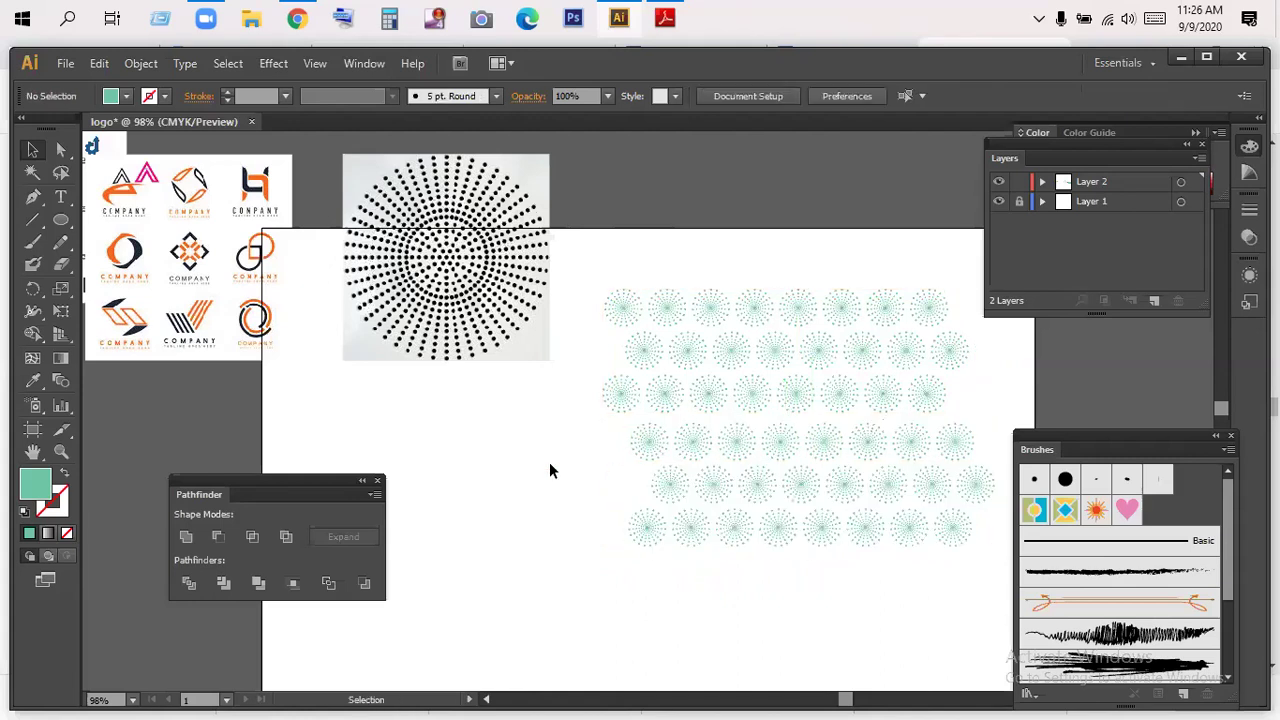
- Draw a green circle over the motif pattern and scale it to span all six rows
left_click(68, 218)
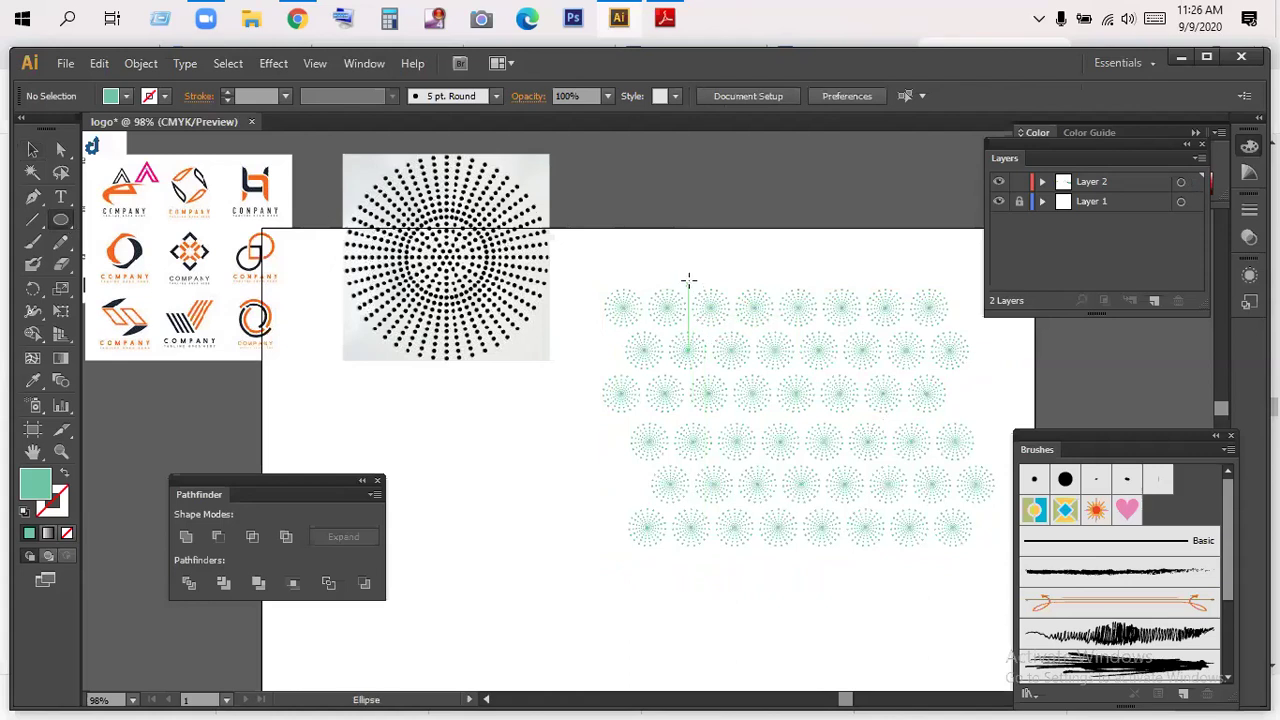
left_click_drag(687, 278, 826, 414)
left_click(32, 149)
left_click_drag(686, 279, 775, 401)
- Clip the six motif rows to the circle with a clipping mask and move the round pattern toward the artboard's upper edge
left_click_drag(951, 562, 612, 250)
left_click(966, 602)
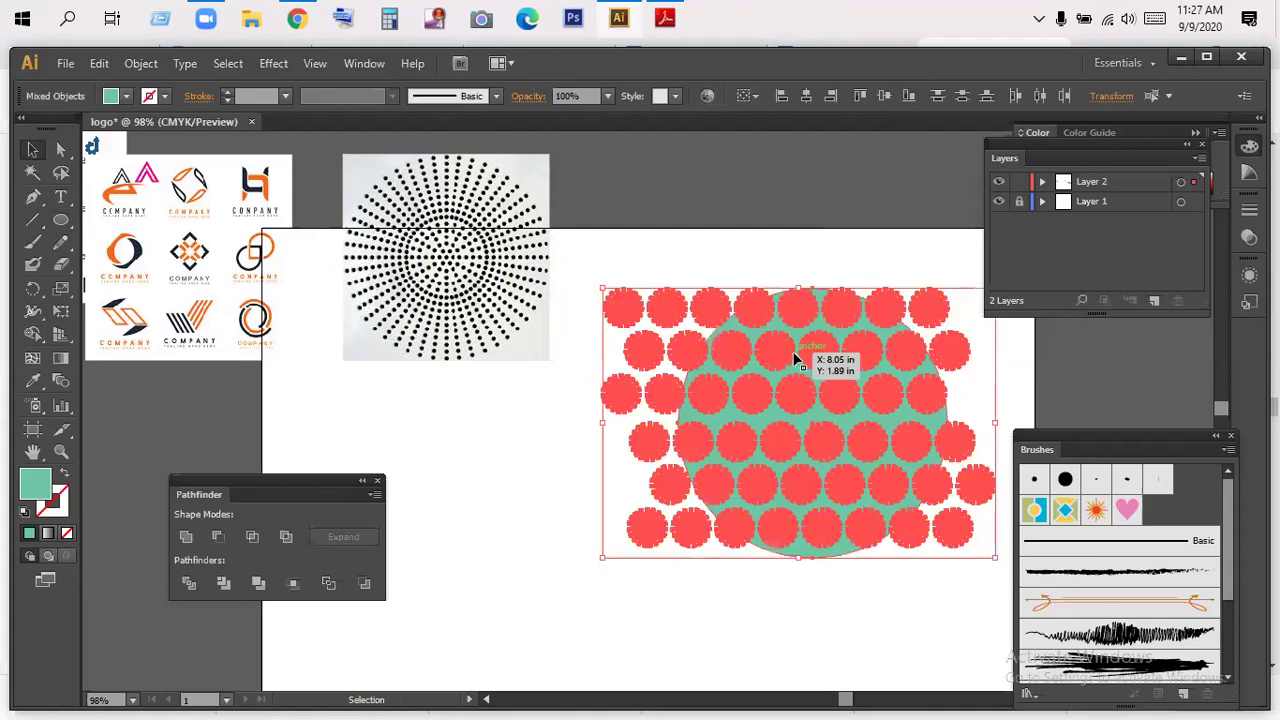
right_click(797, 360)
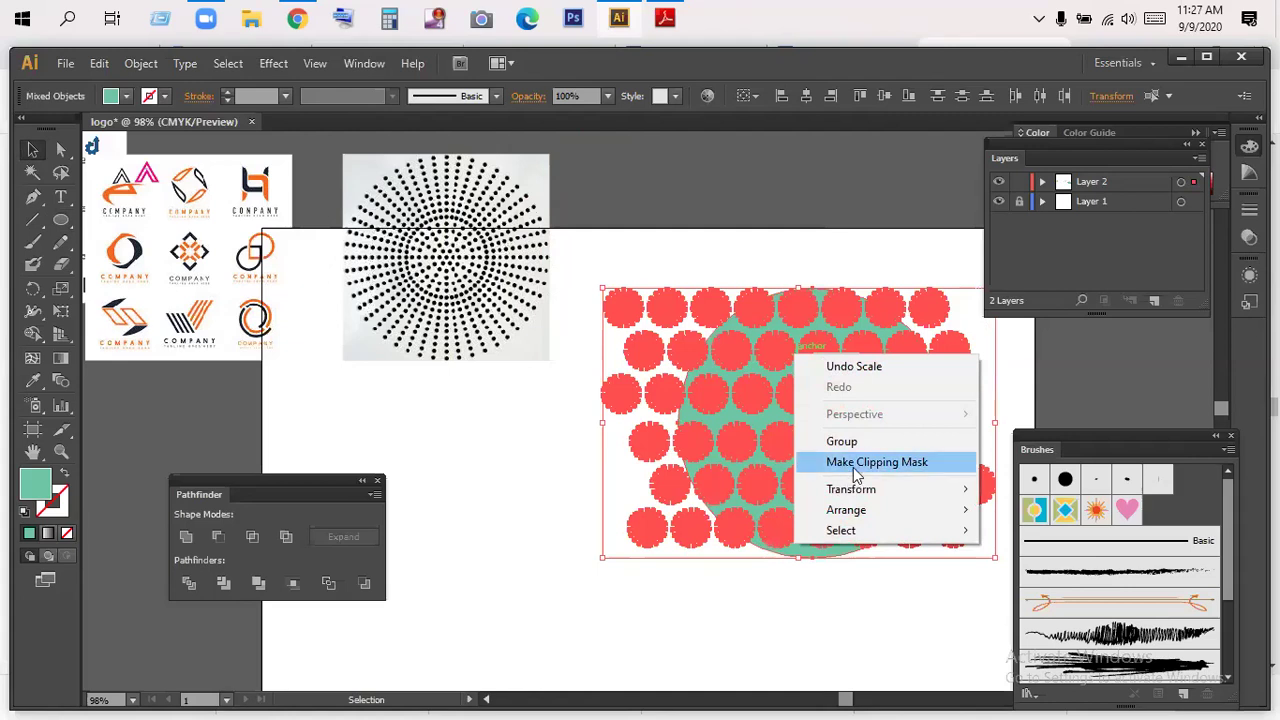
left_click(868, 466)
left_click(759, 265)
left_click_drag(806, 409, 838, 201)
left_click(778, 362)
left_click(849, 520)
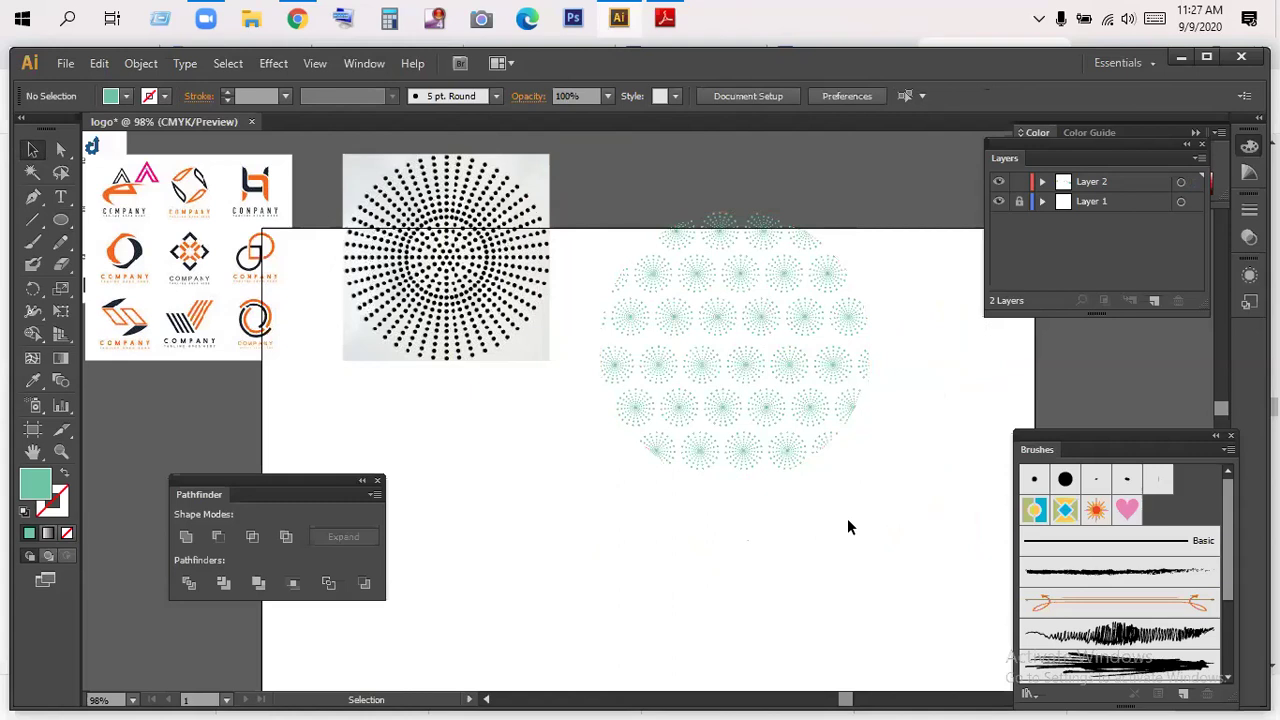
- Undo the circular clipping mask and remove the circle from the motif rows
key("a")
left_click(848, 522)
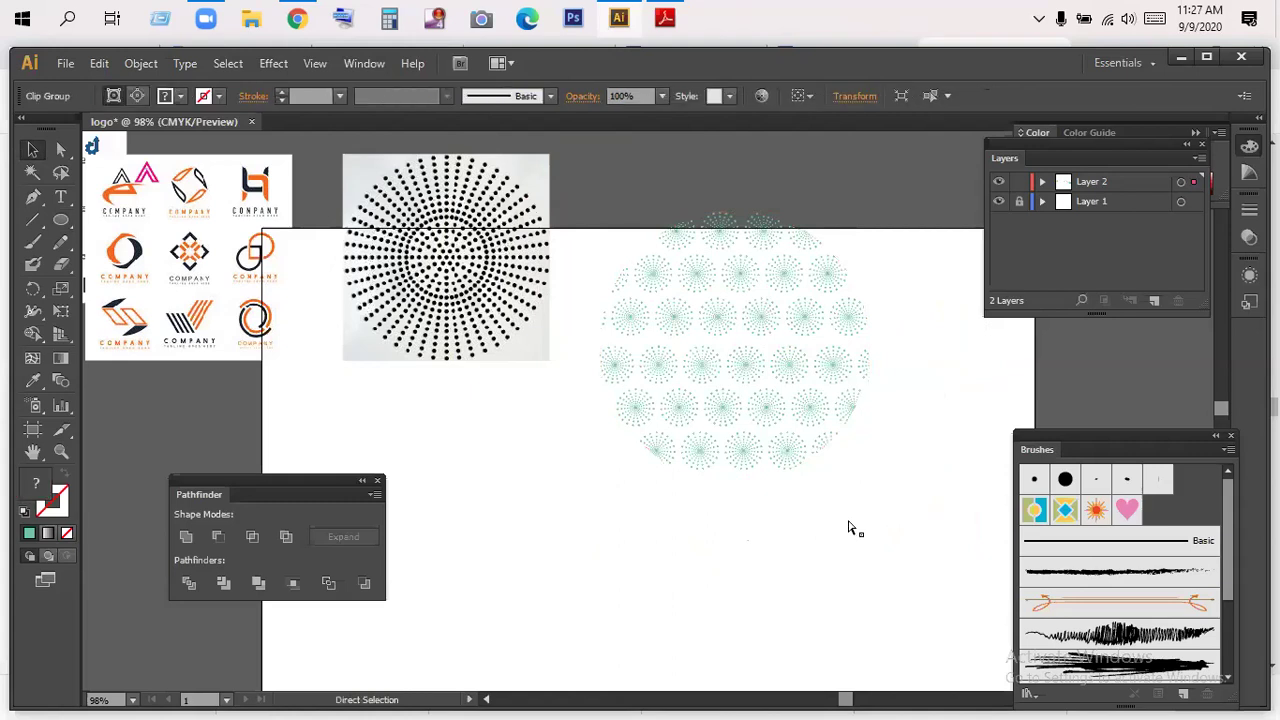
key("v")
left_click(836, 604)
left_click(838, 562)
key("Delete")
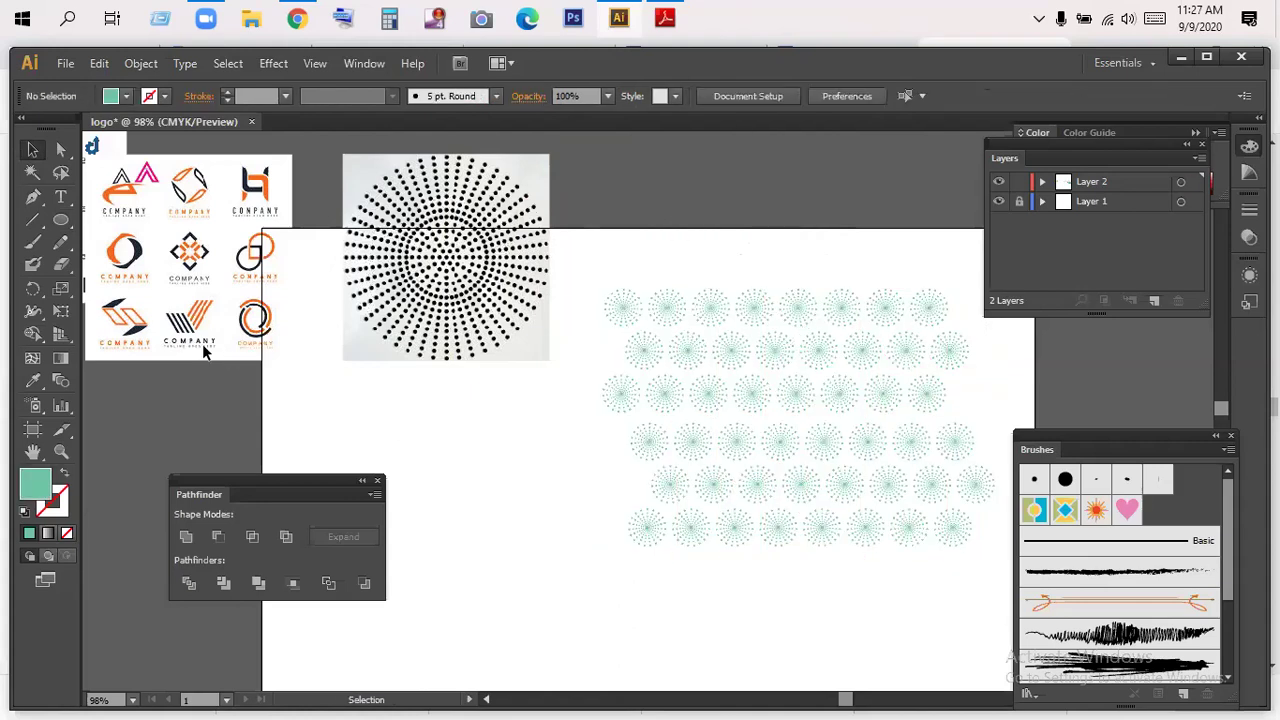
- Draw a rounded rectangle over the six motif rows and clip the pattern to it with a clipping mask
left_click_drag(69, 223, 200, 240)
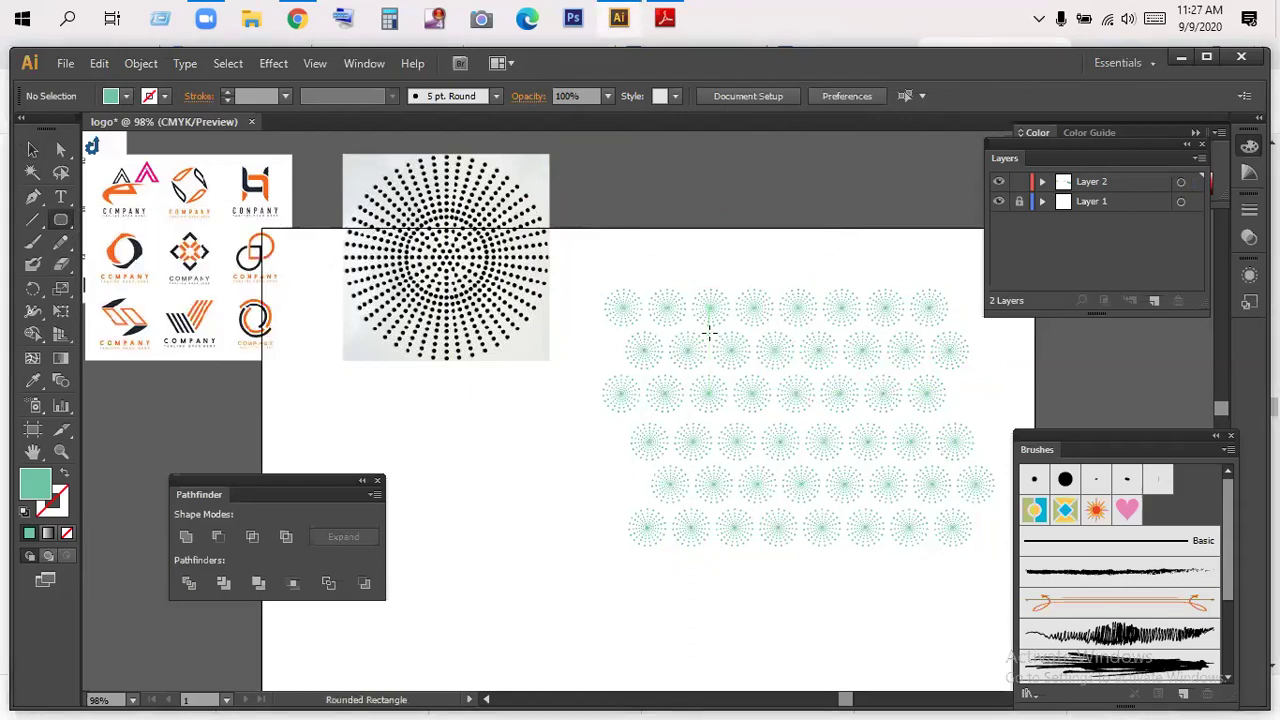
left_click_drag(655, 288, 934, 545)
left_click(32, 149)
left_click_drag(606, 263, 966, 534)
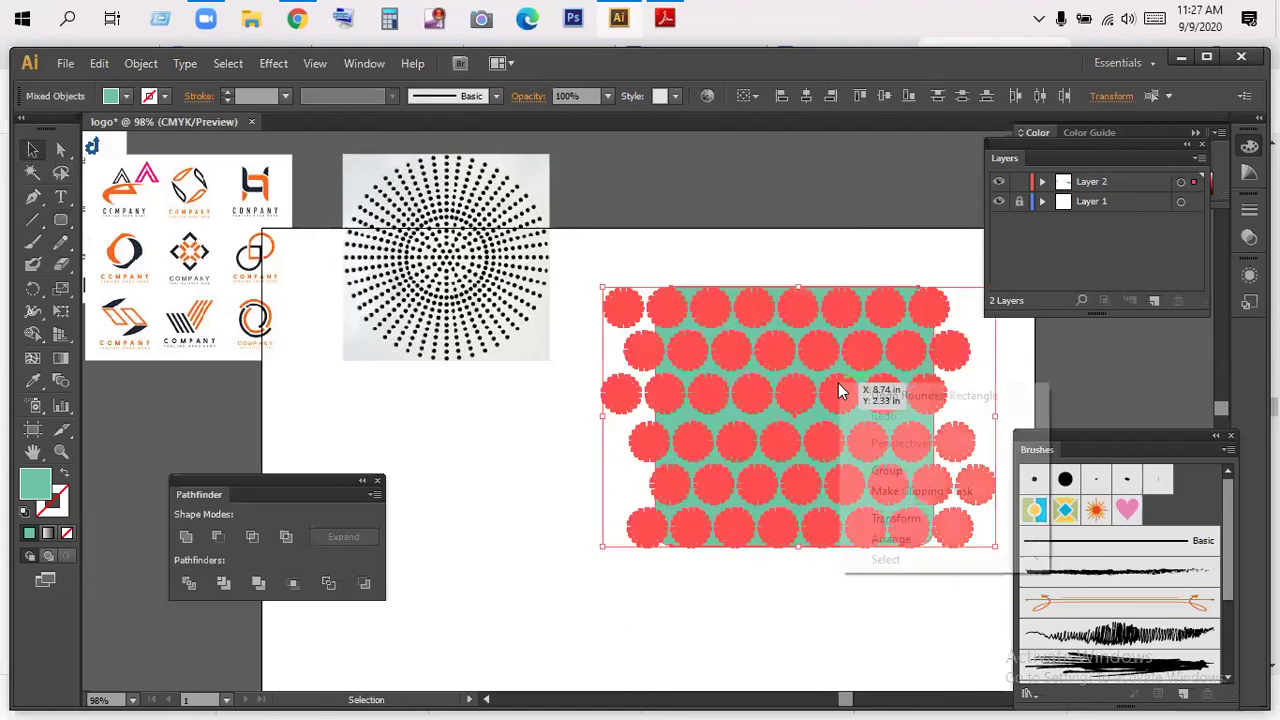
right_click(838, 383)
left_click(892, 491)
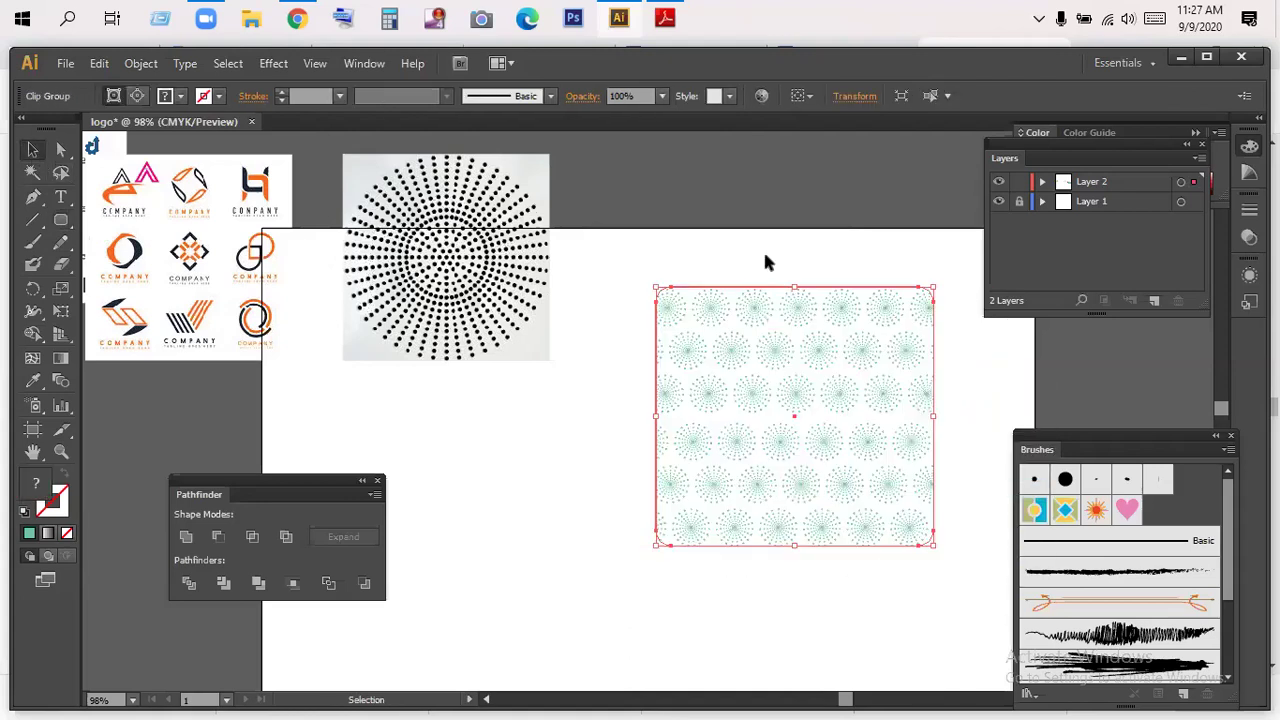
- Scale the rounded-rectangle pattern down and place it across the artboard's upper edge, clear of the dotted reference
left_click_drag(797, 383, 710, 245)
left_click_drag(616, 541, 712, 357)
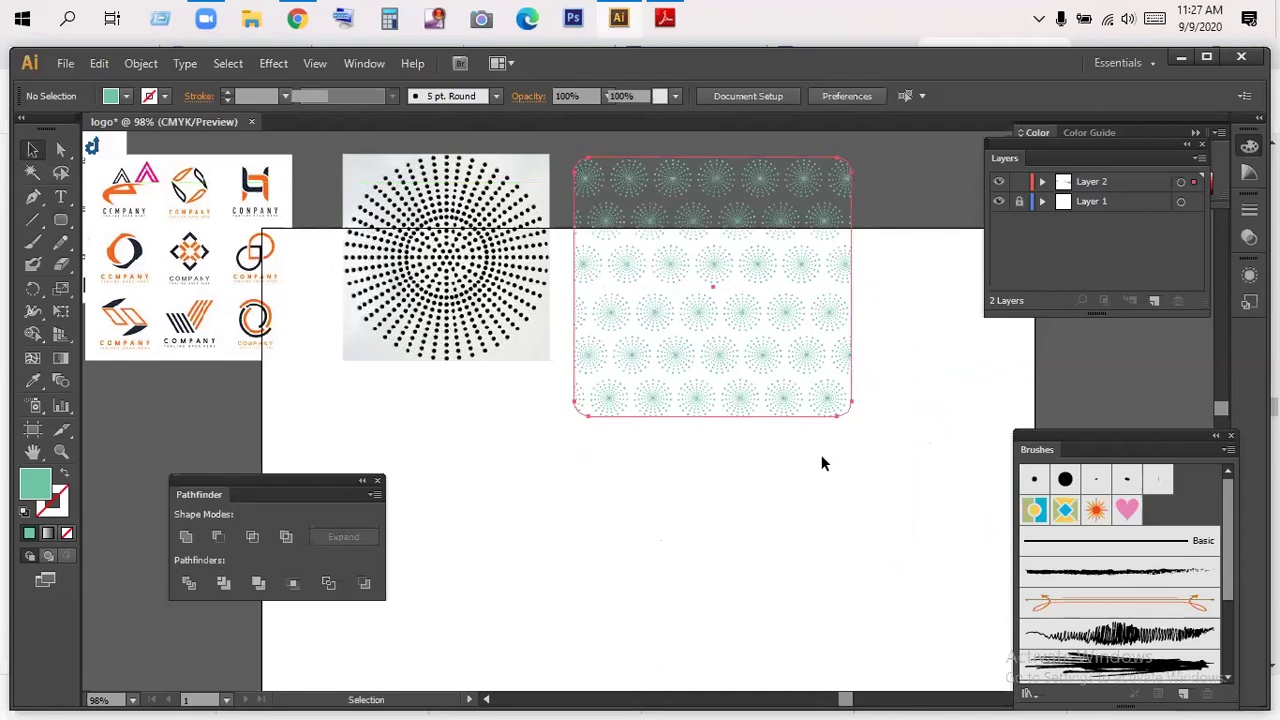
left_click_drag(849, 415, 835, 400)
left_click(802, 517)
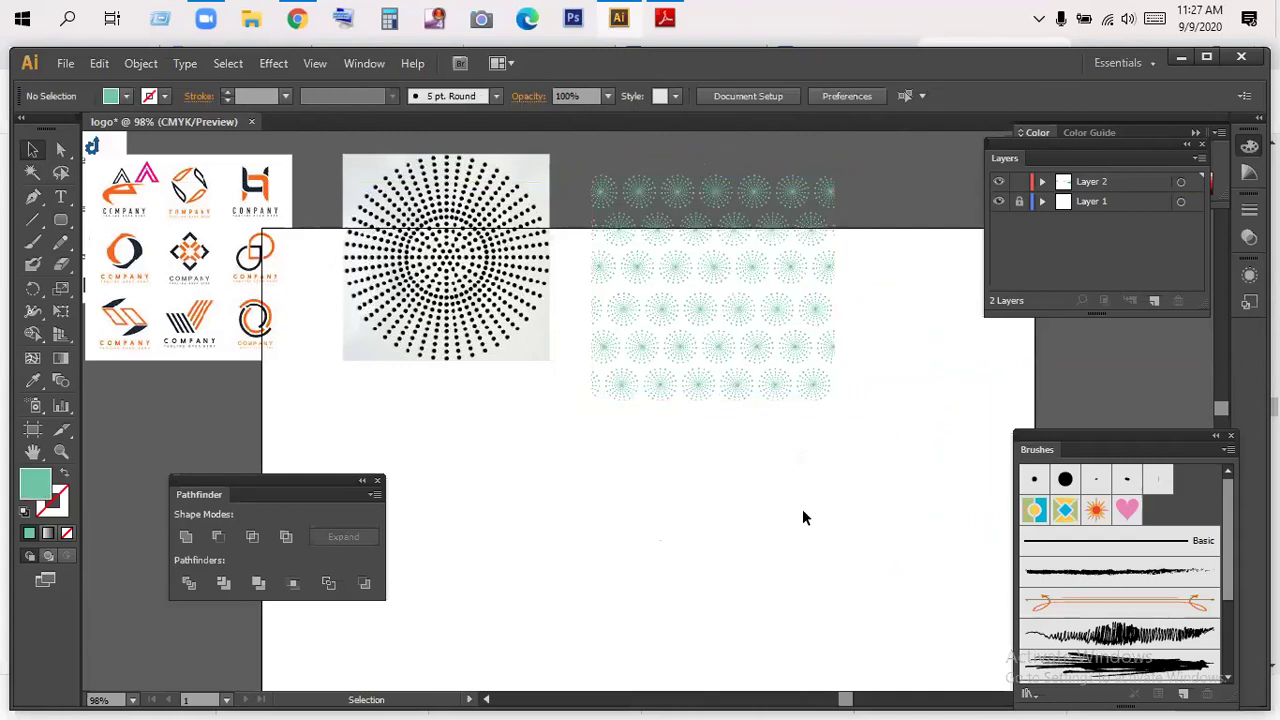
left_click_drag(723, 377, 760, 463)
left_click(416, 430)
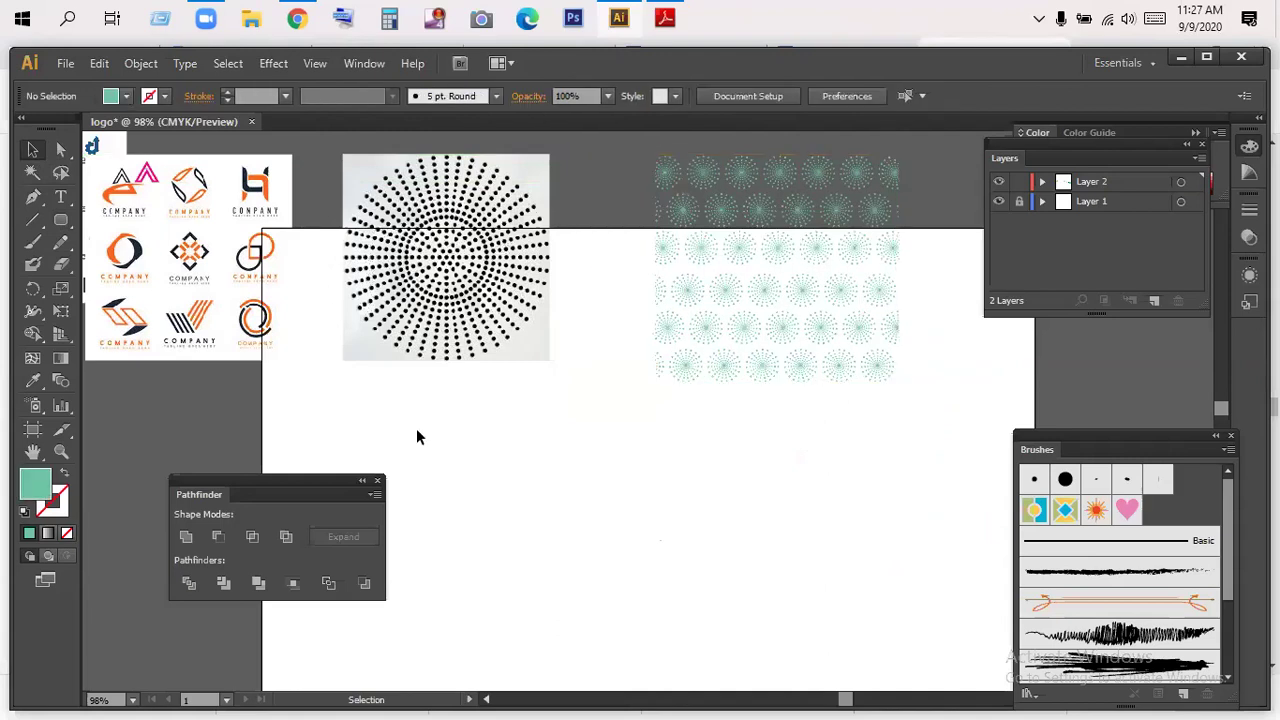
- Draw a tiny circle in the empty area below the clipped pattern and fill it black
left_click_drag(63, 228, 110, 265)
left_click_drag(618, 551, 623, 560)
key("v")
left_click(641, 566)
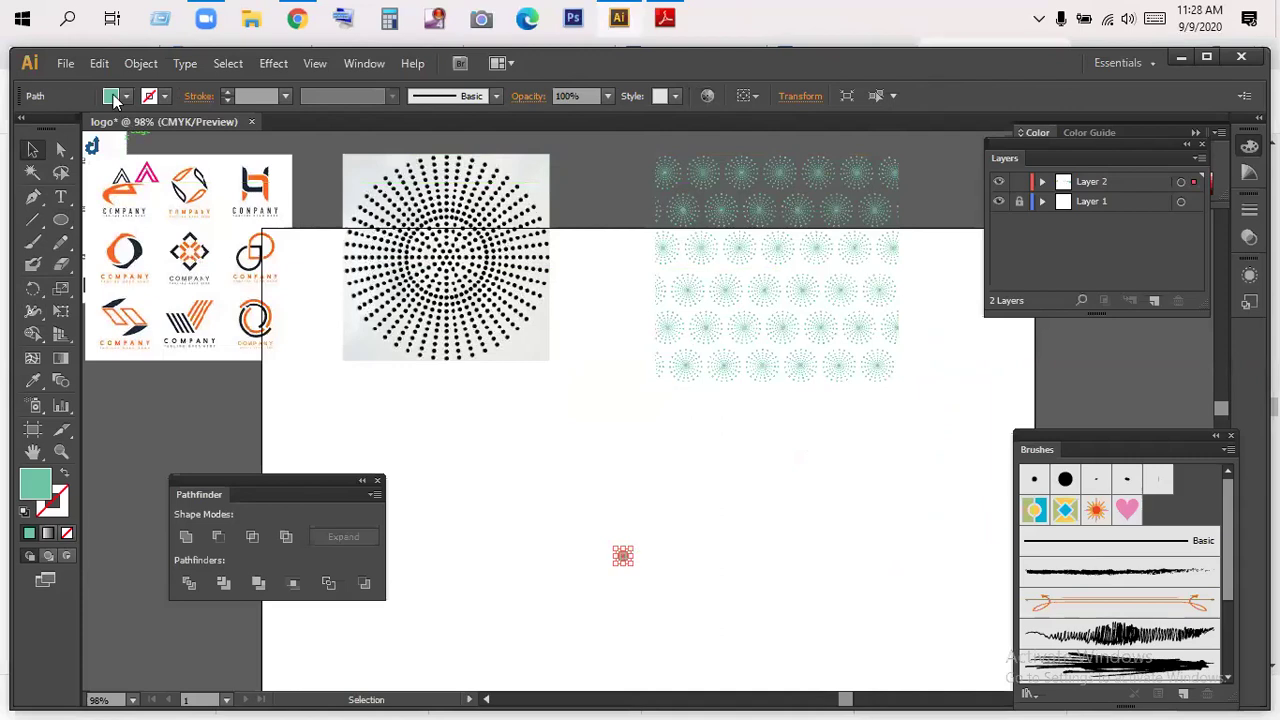
left_click(116, 97)
left_click(53, 130)
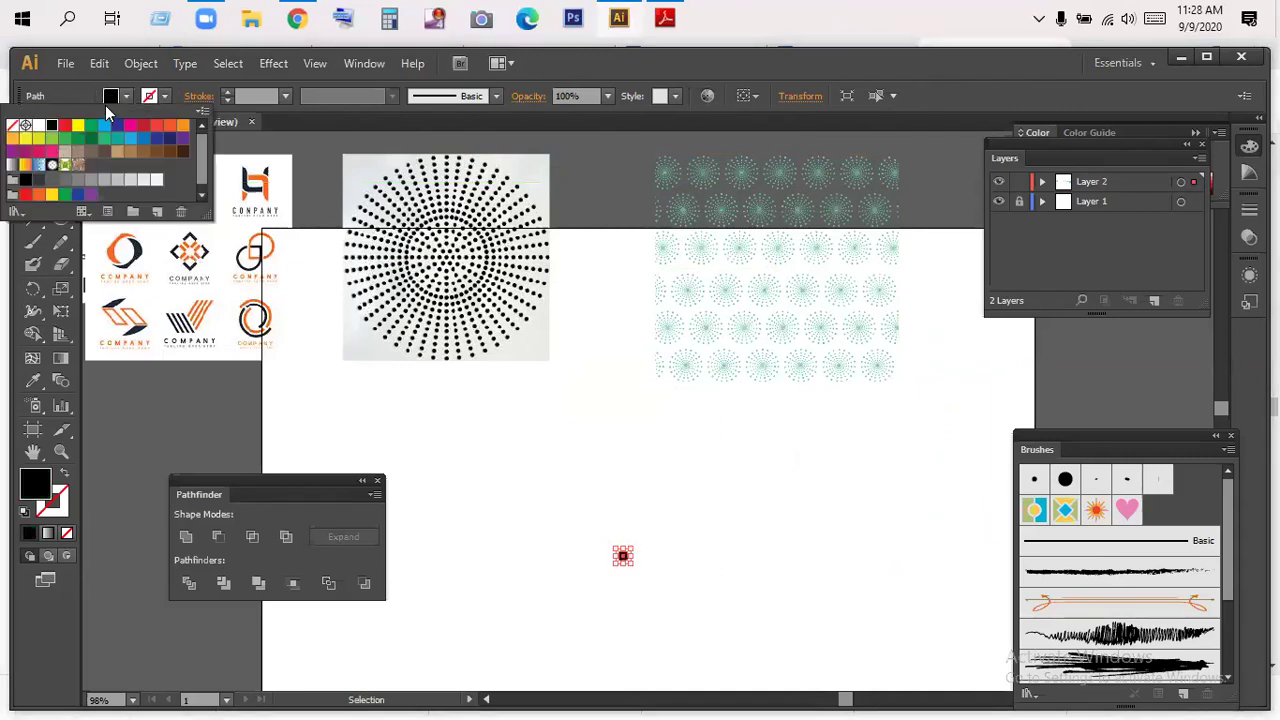
- Move the small black dot up and to the left, into the empty area below the reference images
left_click(774, 598)
left_click(623, 557)
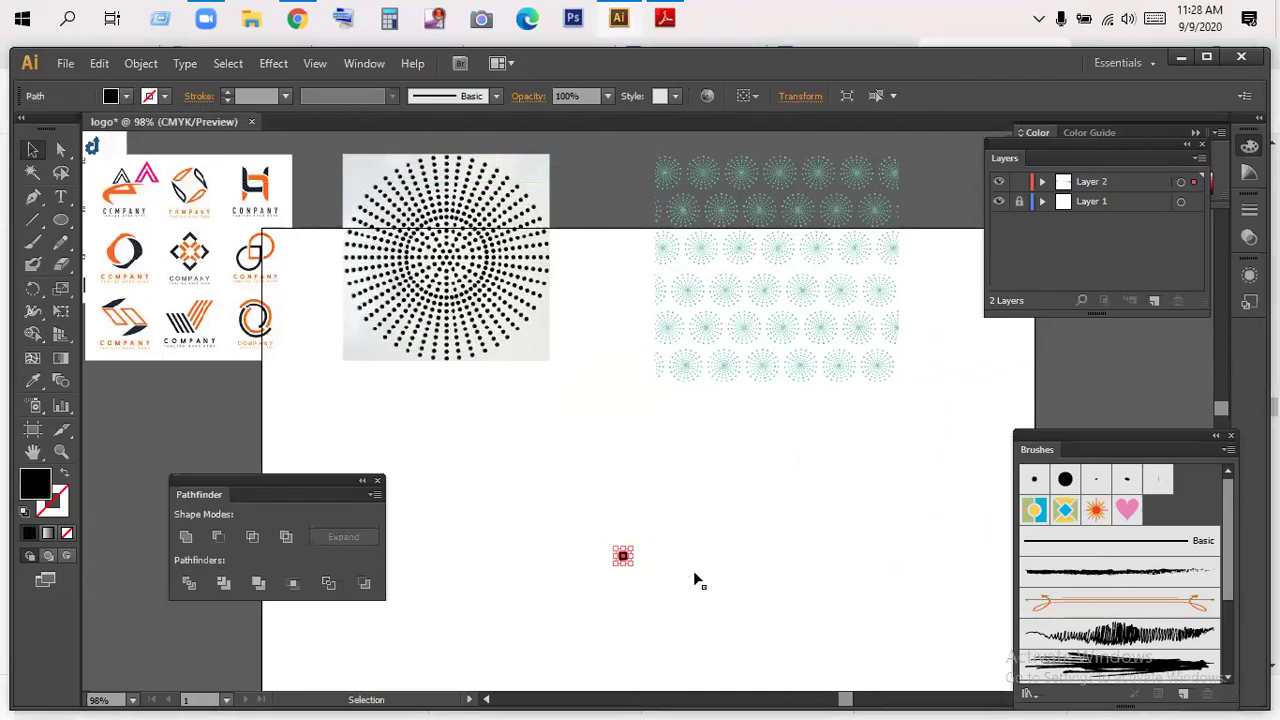
left_click_drag(621, 556, 576, 464)
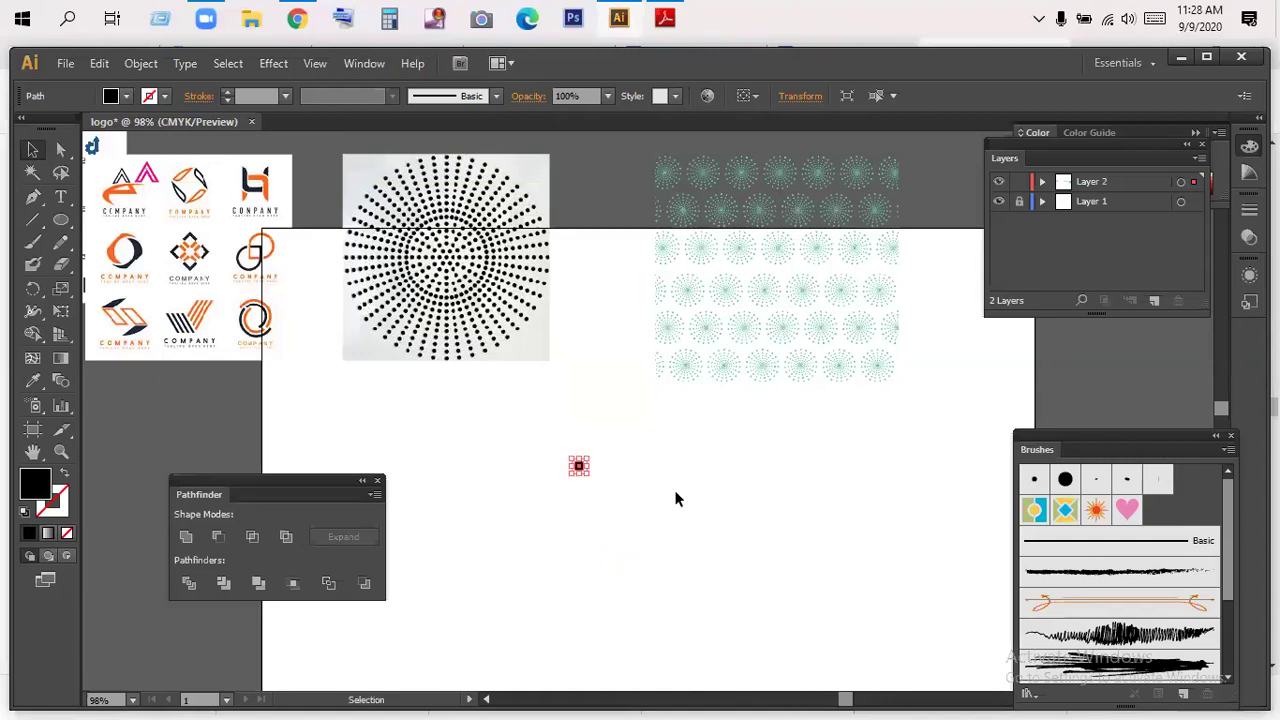
left_click(633, 487)
left_click(580, 466)
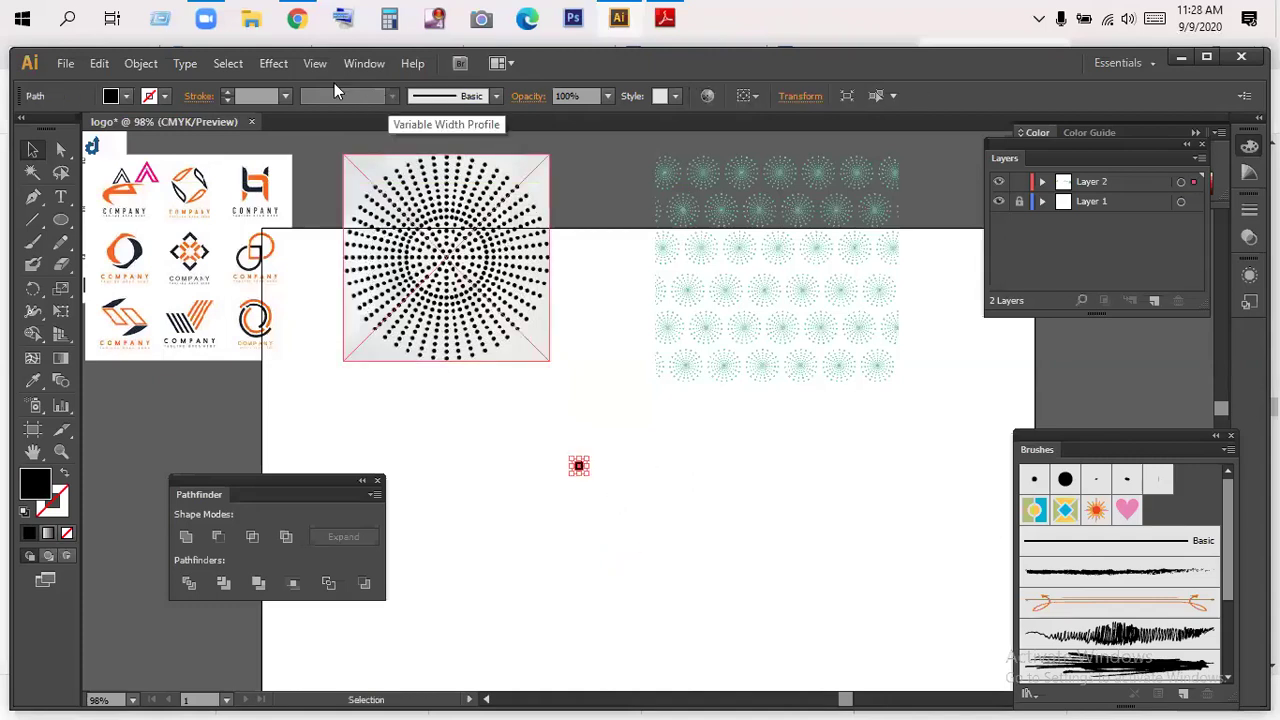
- Start a Transform effect on the dot with 10 copies and live preview enabled
left_click(273, 63)
mouse_move(362, 216)
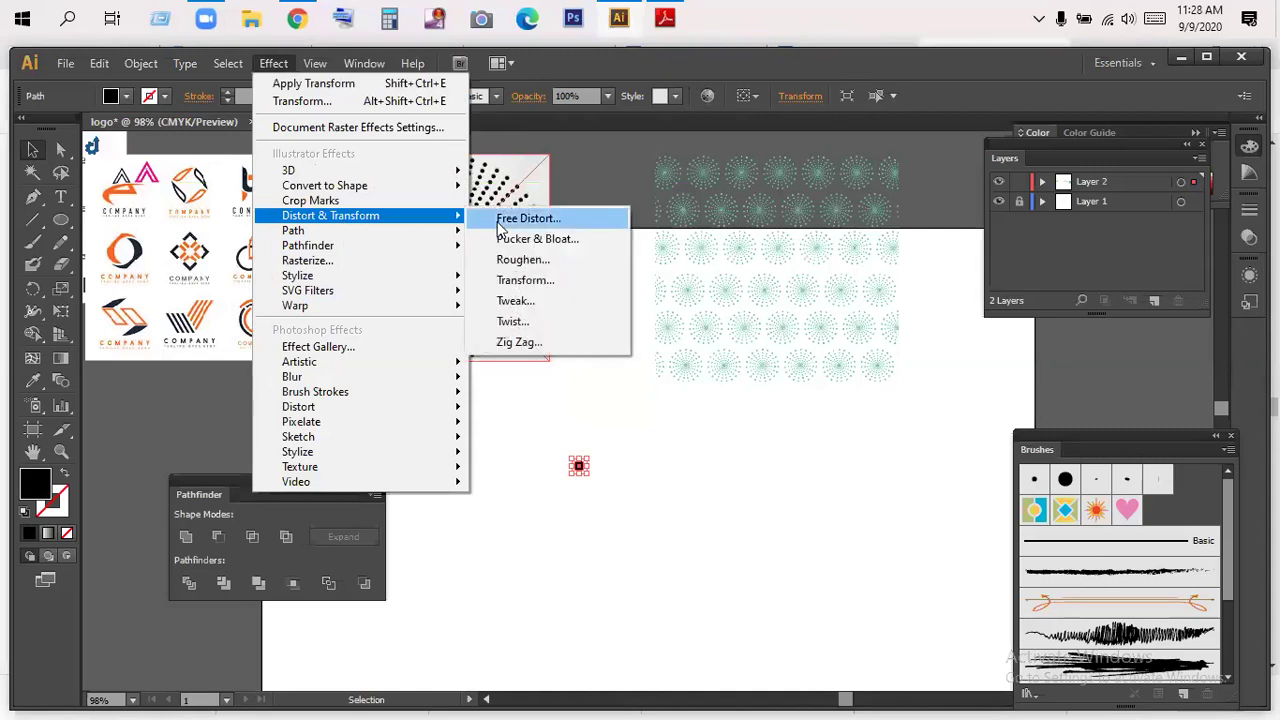
left_click(531, 283)
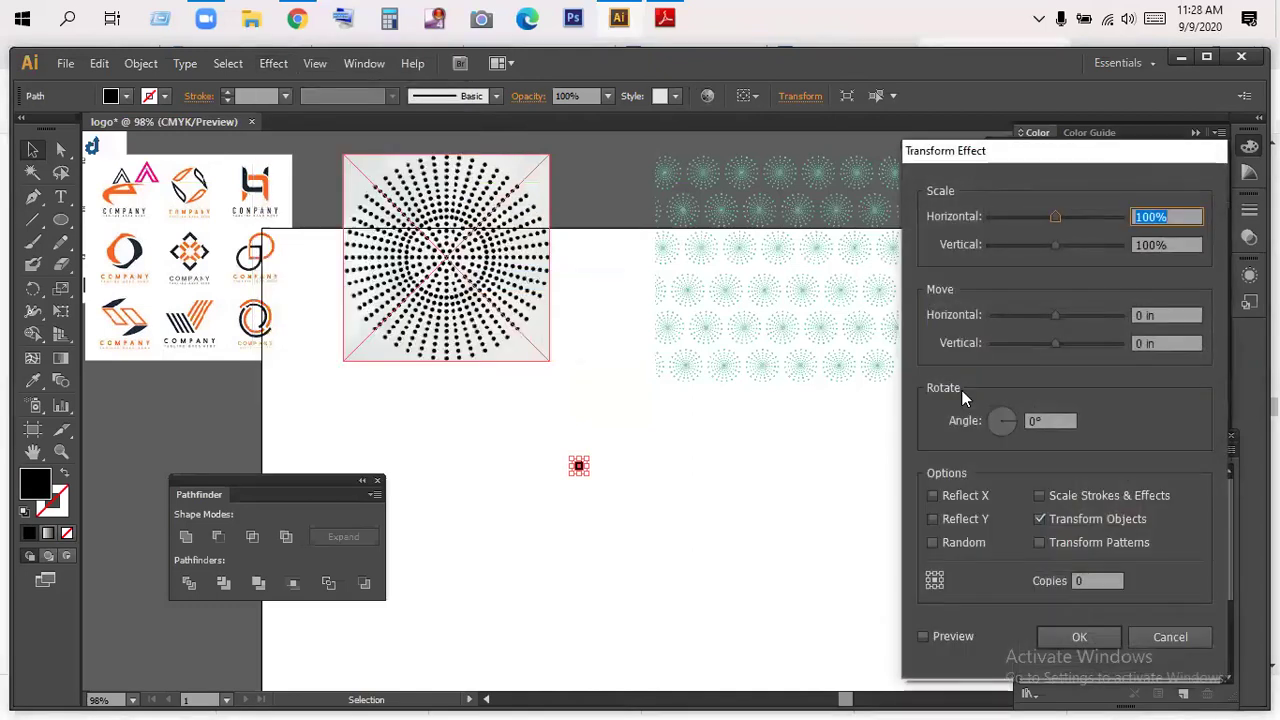
left_click_drag(1010, 154, 887, 135)
double_click(950, 563)
type("1")
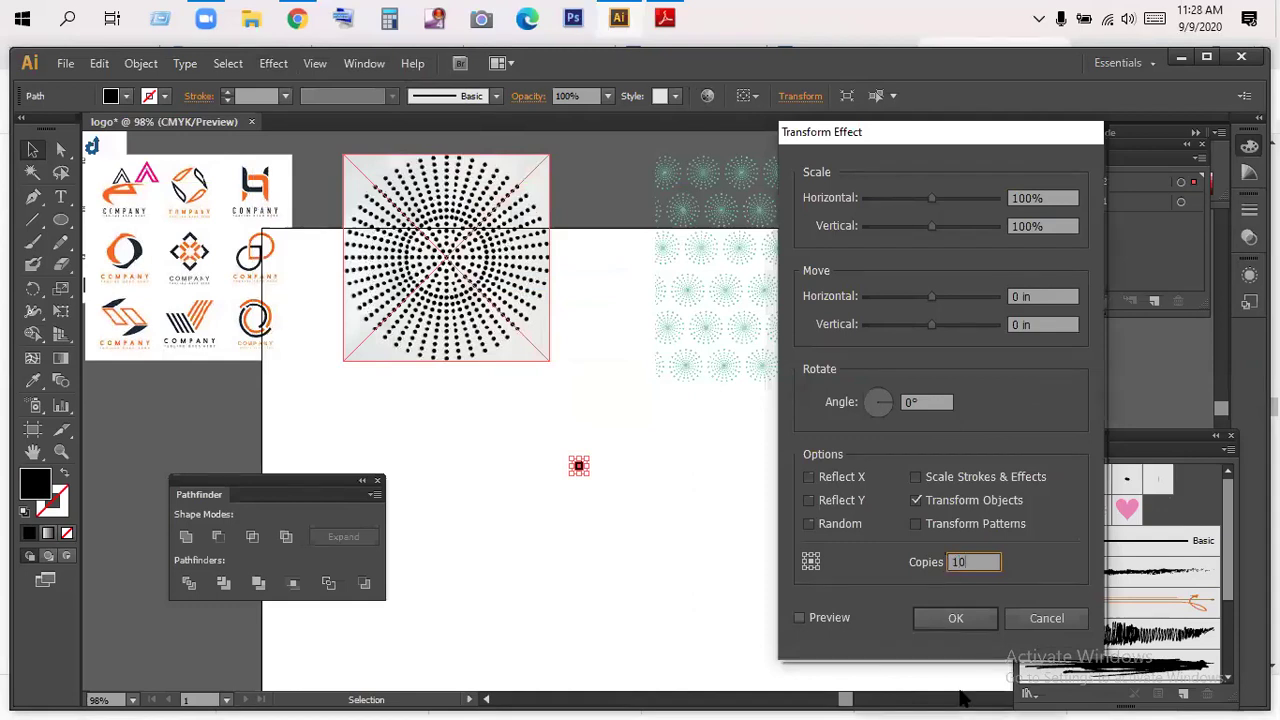
key("alt+p")
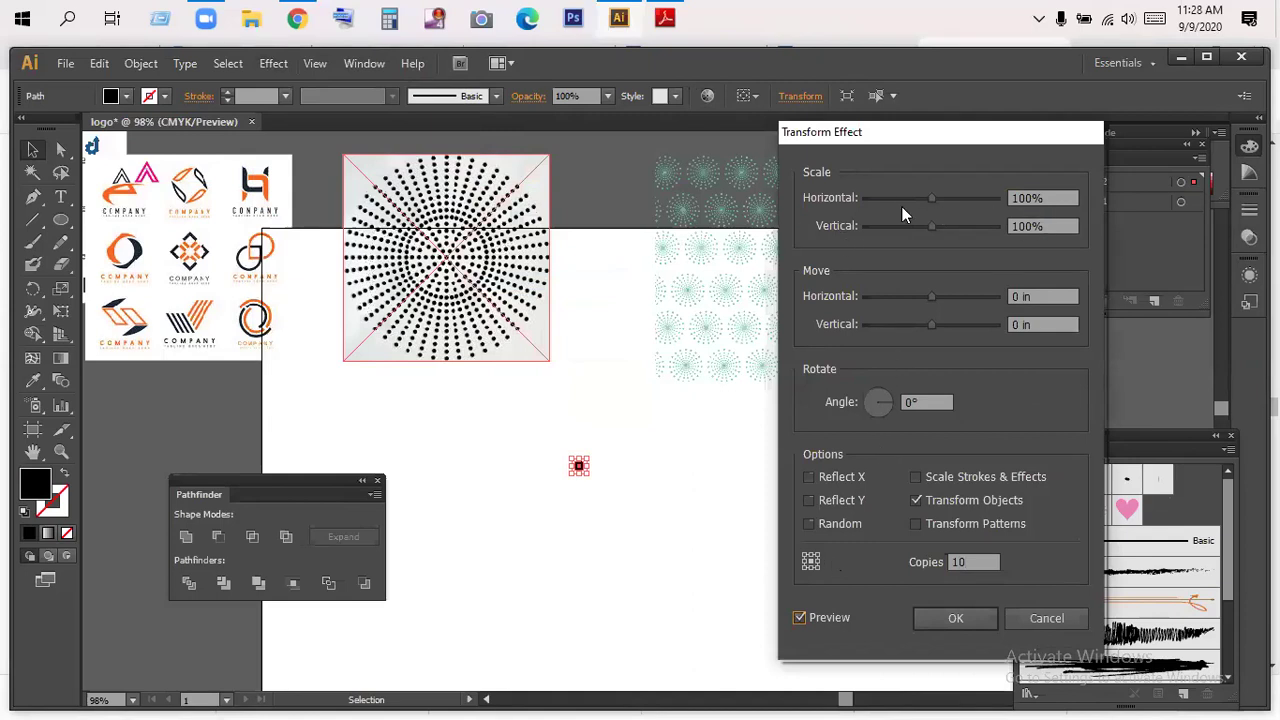
- Scale the Transform effect's copies to 110% horizontally and 10% vertically, and refresh the preview
left_click_drag(931, 199, 941, 227)
left_click(1000, 205)
type("110")
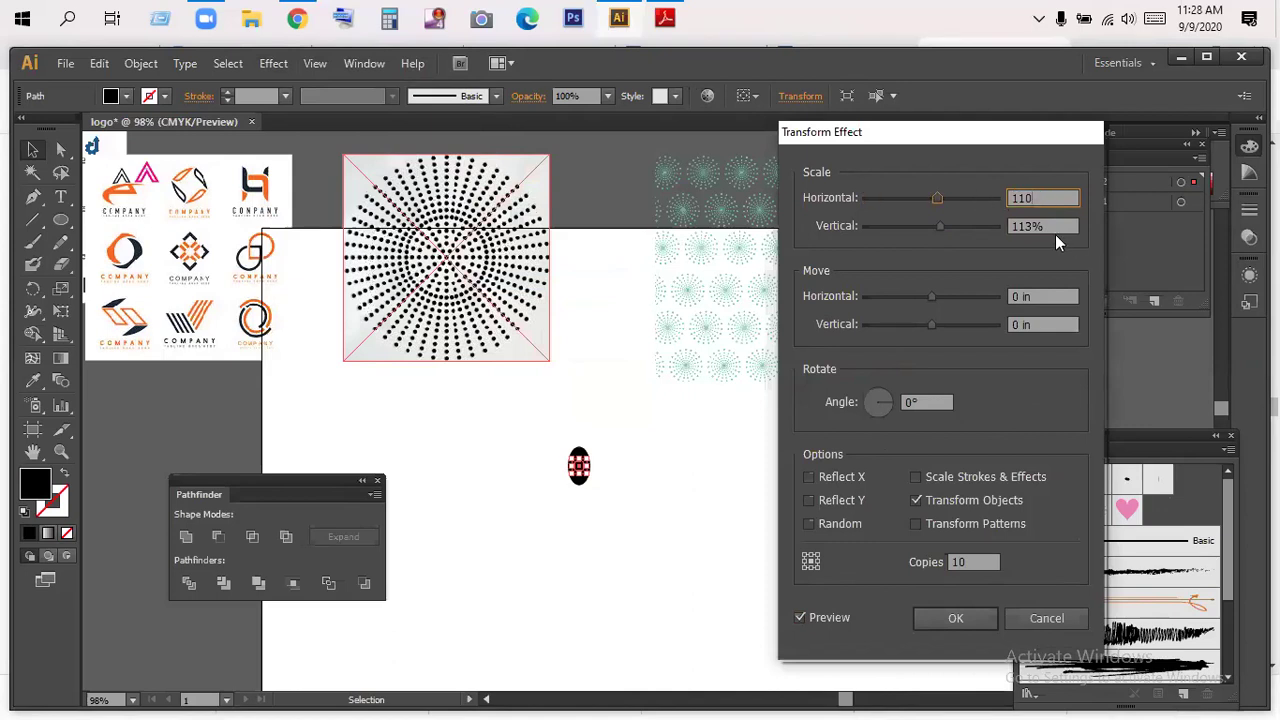
left_click(1055, 227)
type("10")
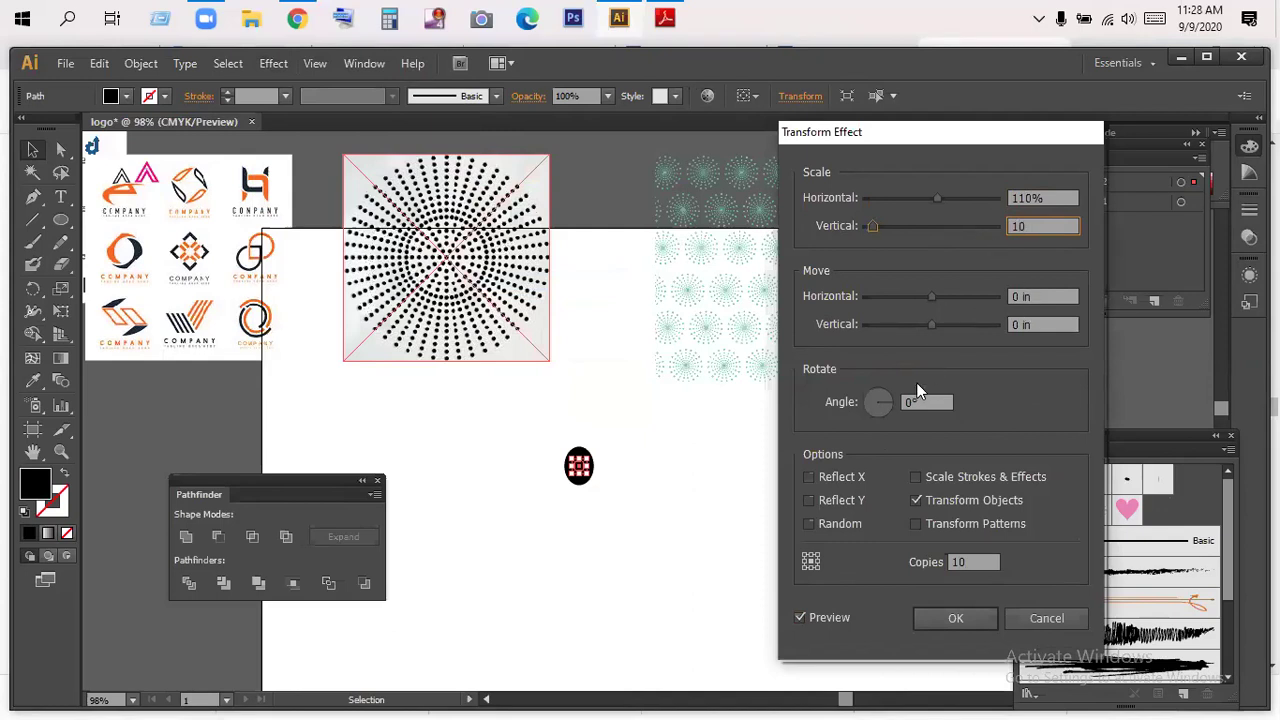
left_click(819, 604)
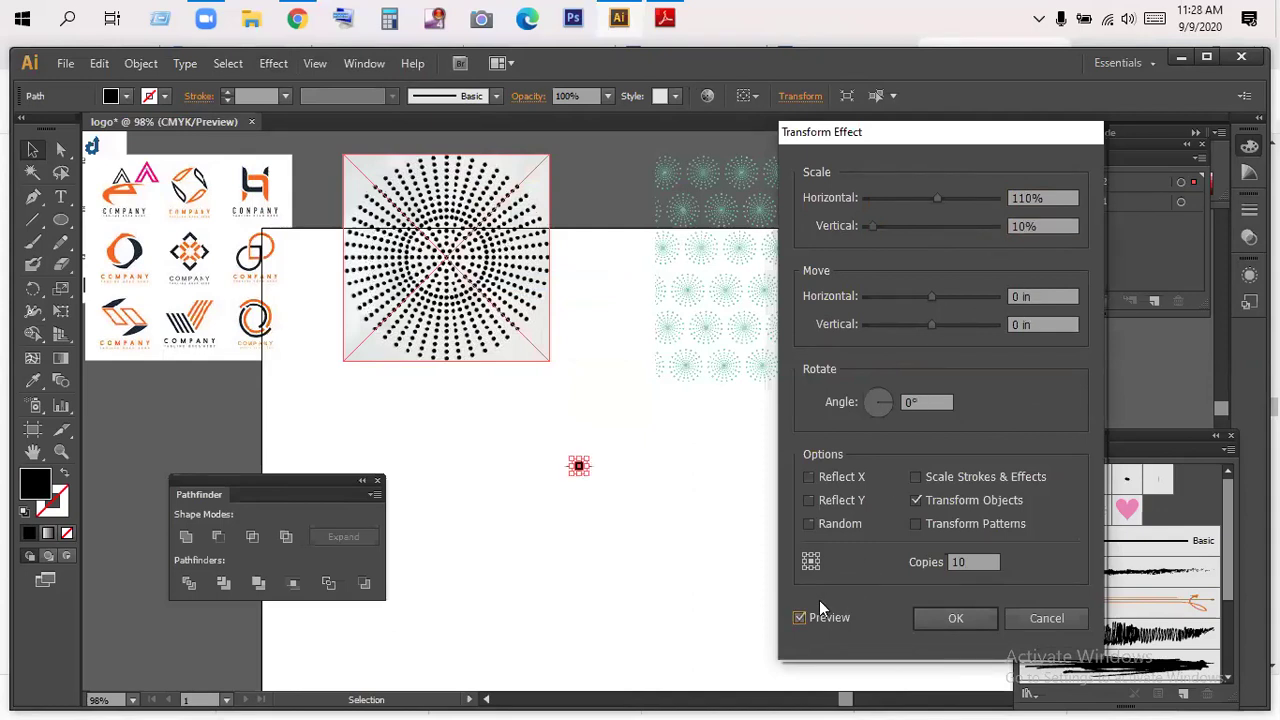
- Offset the copies by about 0.54 in horizontally and about 0.71 in vertically
left_click_drag(931, 298, 951, 324)
left_click(804, 608)
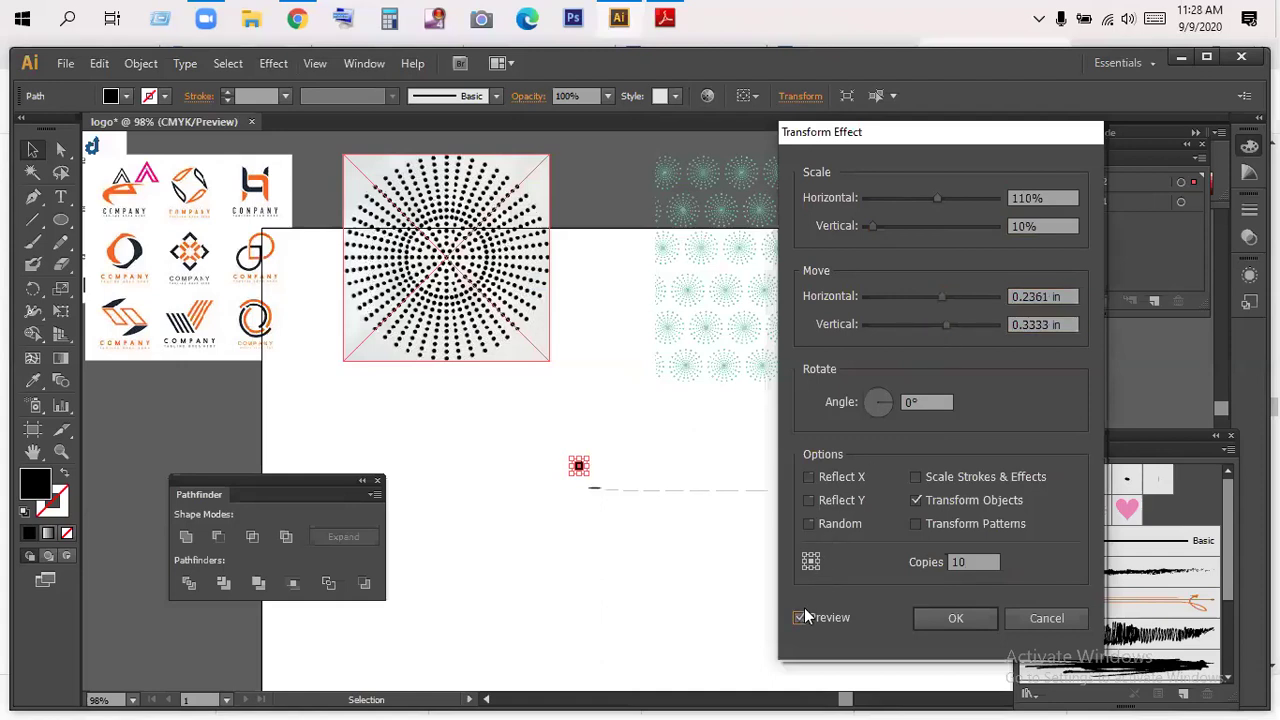
left_click_drag(941, 296, 972, 333)
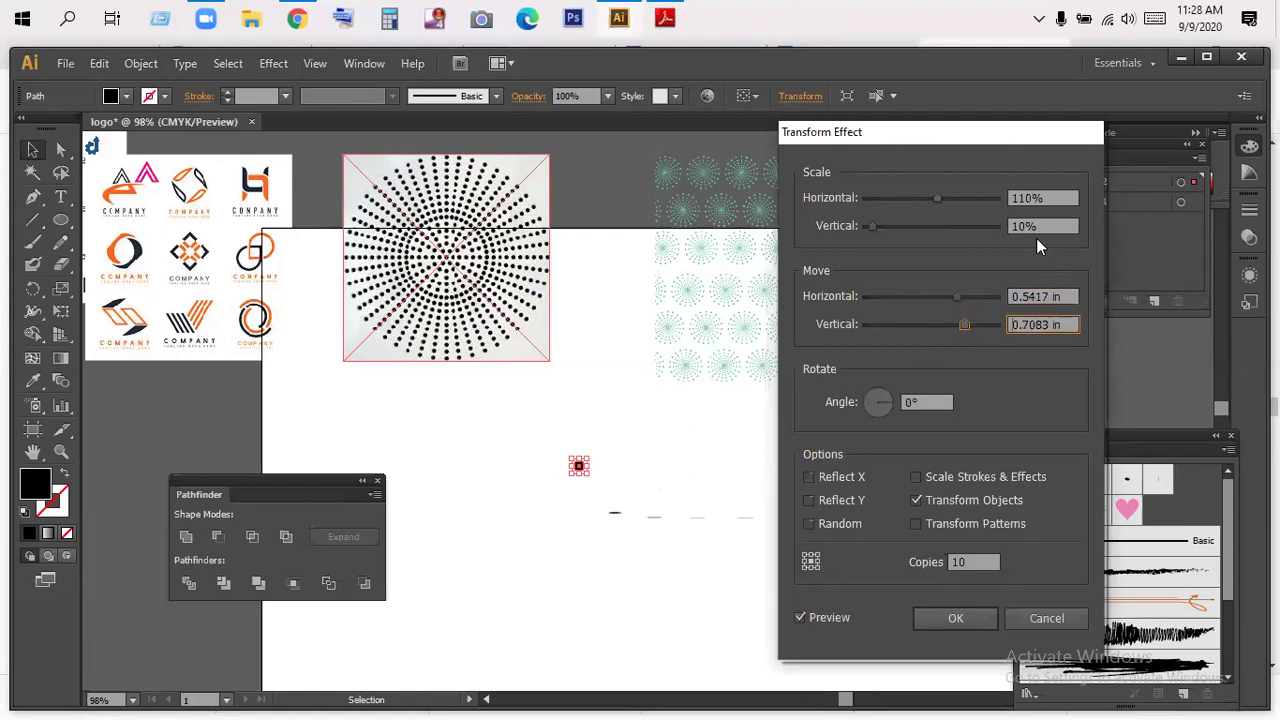
- Set the vertical scale of the copies to 110% and refresh the preview
left_click_drag(1045, 227, 1007, 228)
type("110")
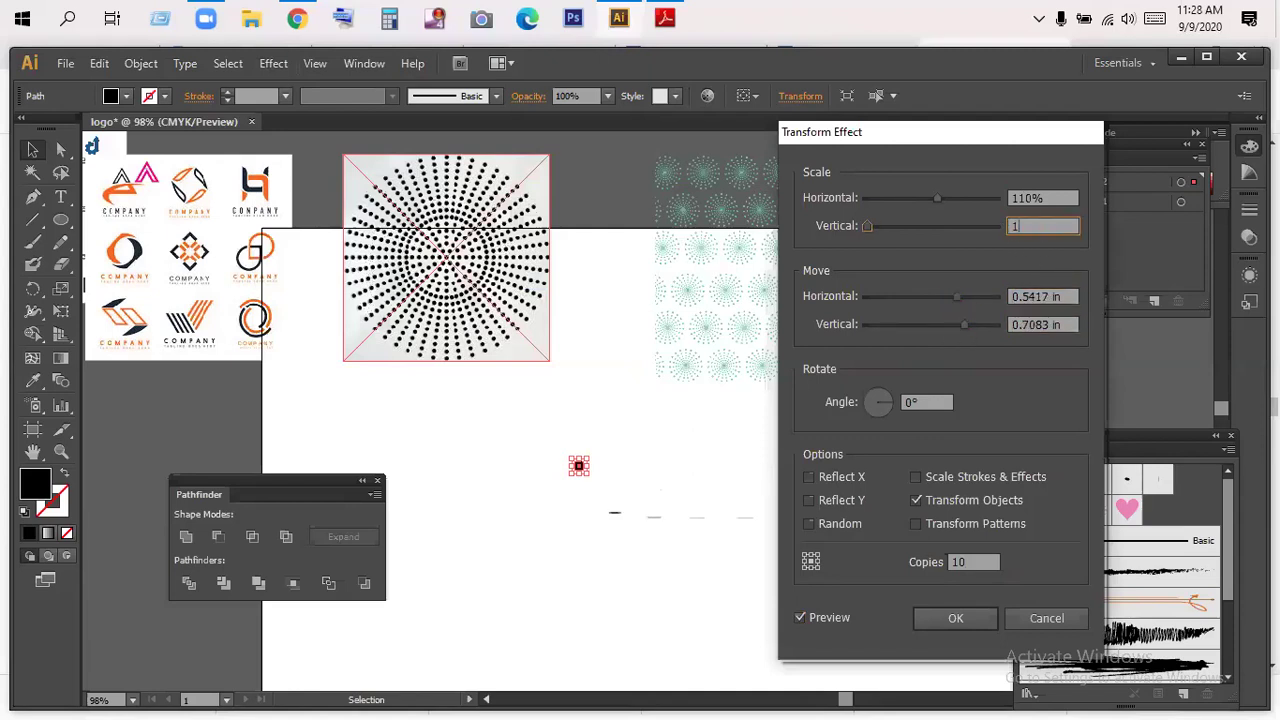
left_click(804, 612)
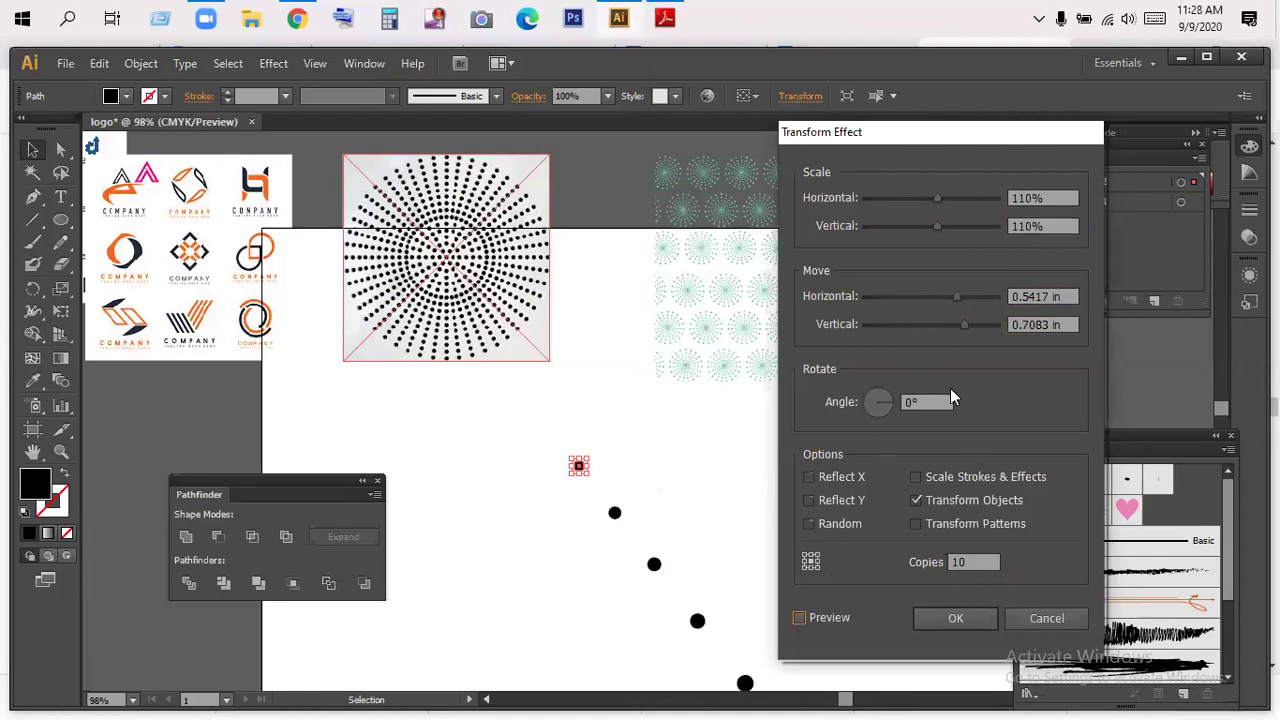
- Reduce the spacing of the copies to about 0.11 in horizontally and about 0.22 in vertically
left_click_drag(956, 297, 954, 326)
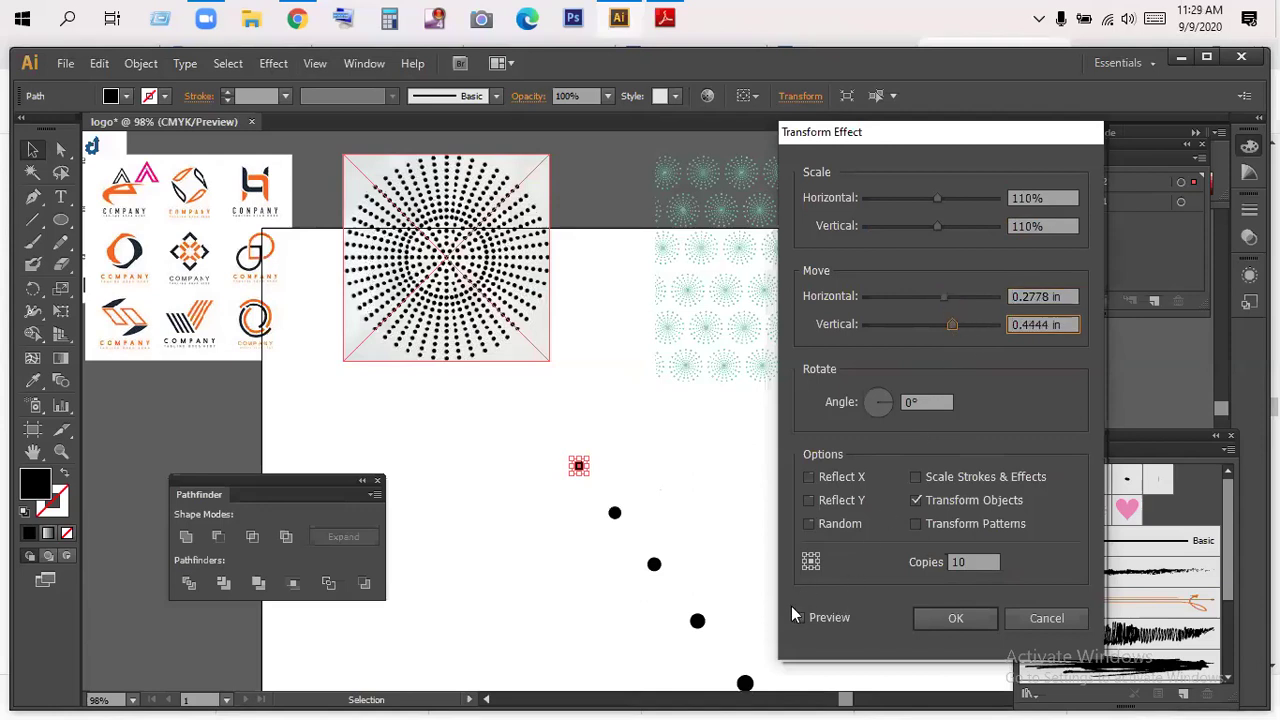
left_click(795, 614)
left_click(940, 297)
left_click_drag(937, 296, 941, 324)
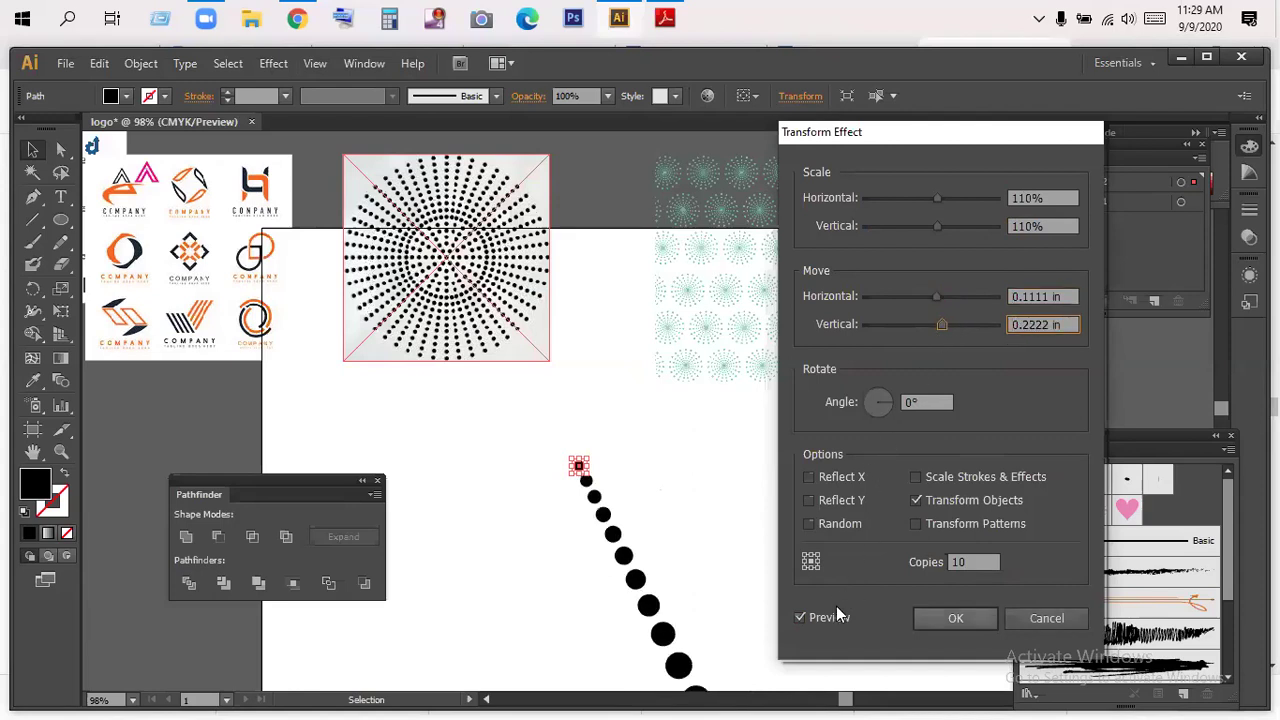
- Set the vertical move to 0 in and the horizontal move to about 0.24 in, apply the Transform effect and deselect the dots
left_click_drag(1066, 324, 982, 320)
type("0")
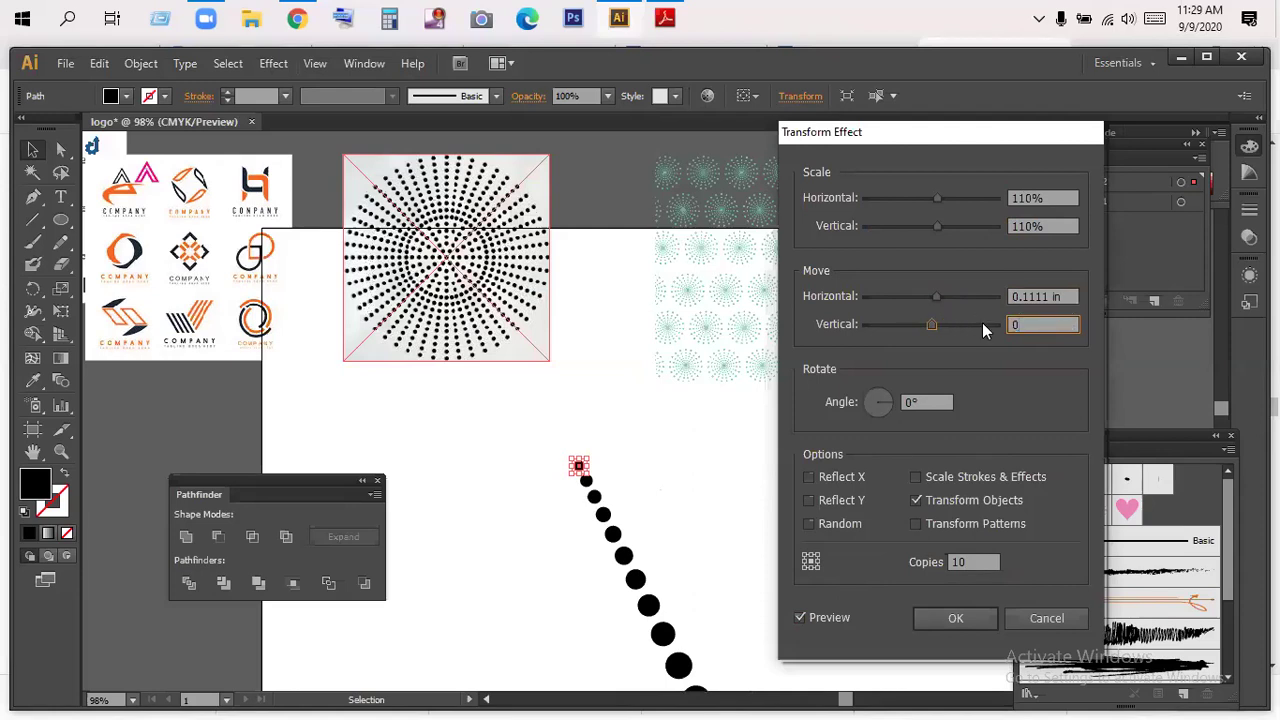
left_click(800, 617)
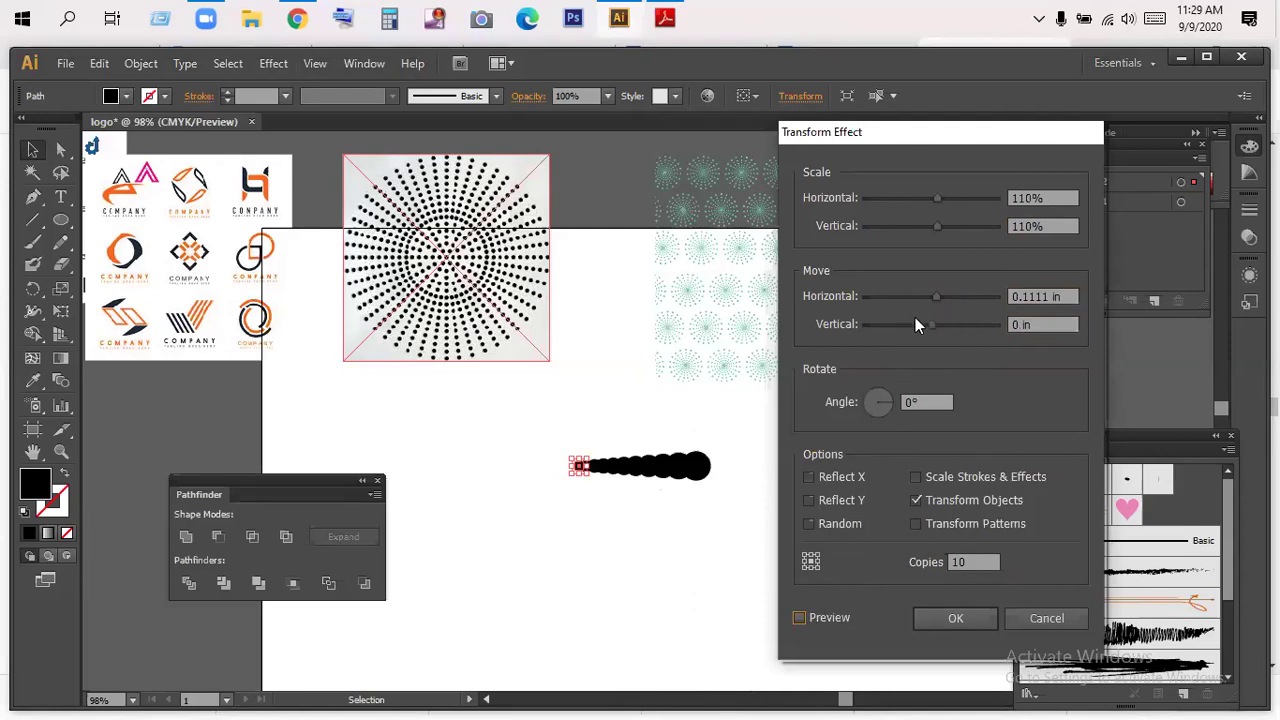
left_click_drag(931, 298, 943, 298)
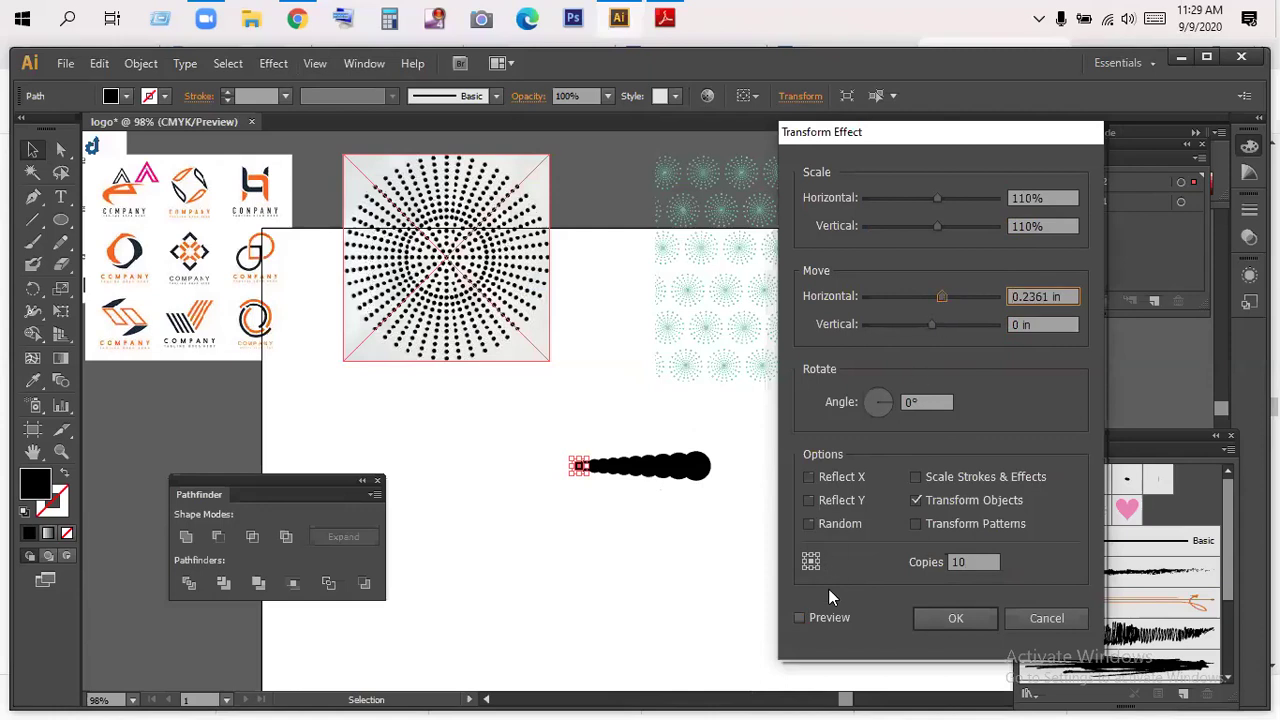
left_click(805, 617)
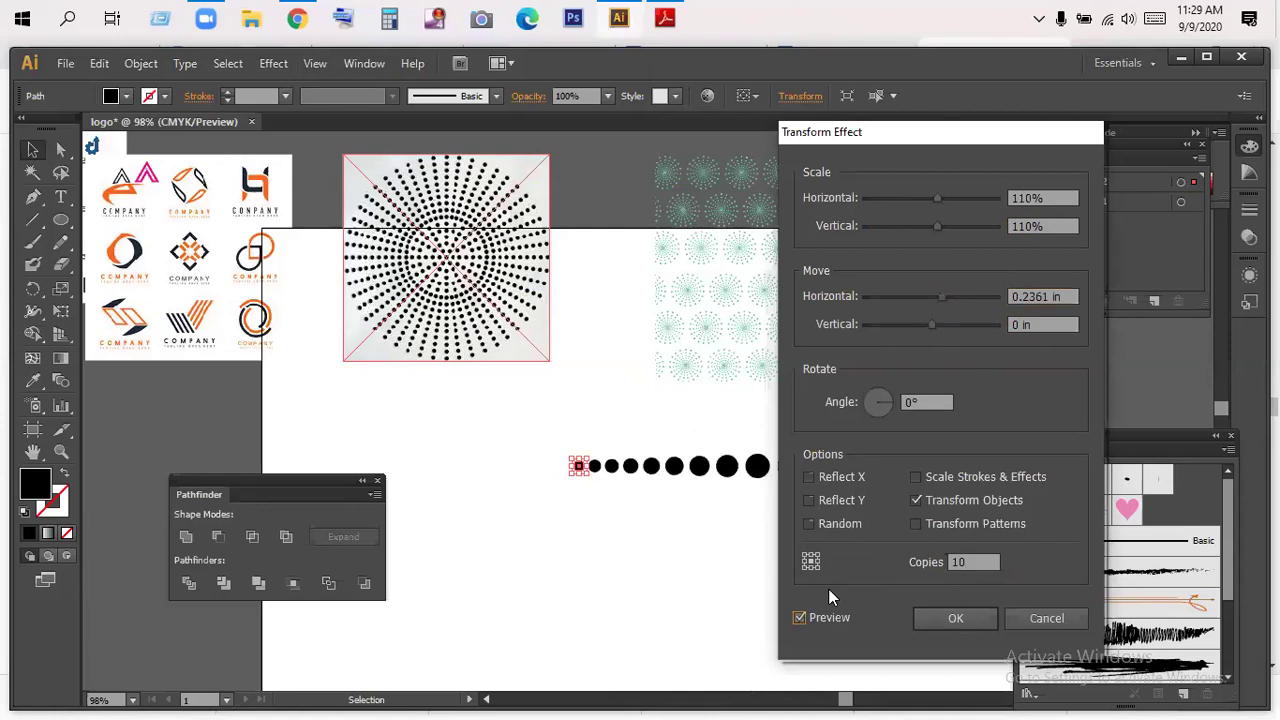
left_click(953, 617)
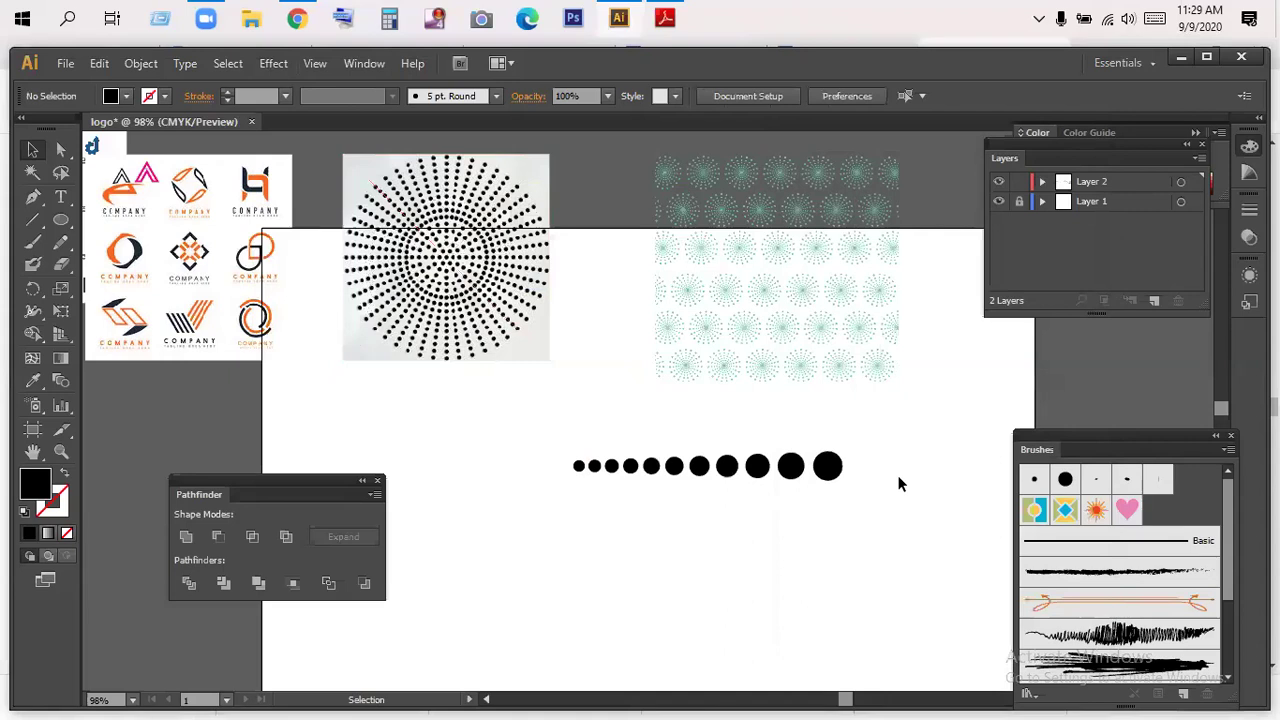
left_click(834, 472)
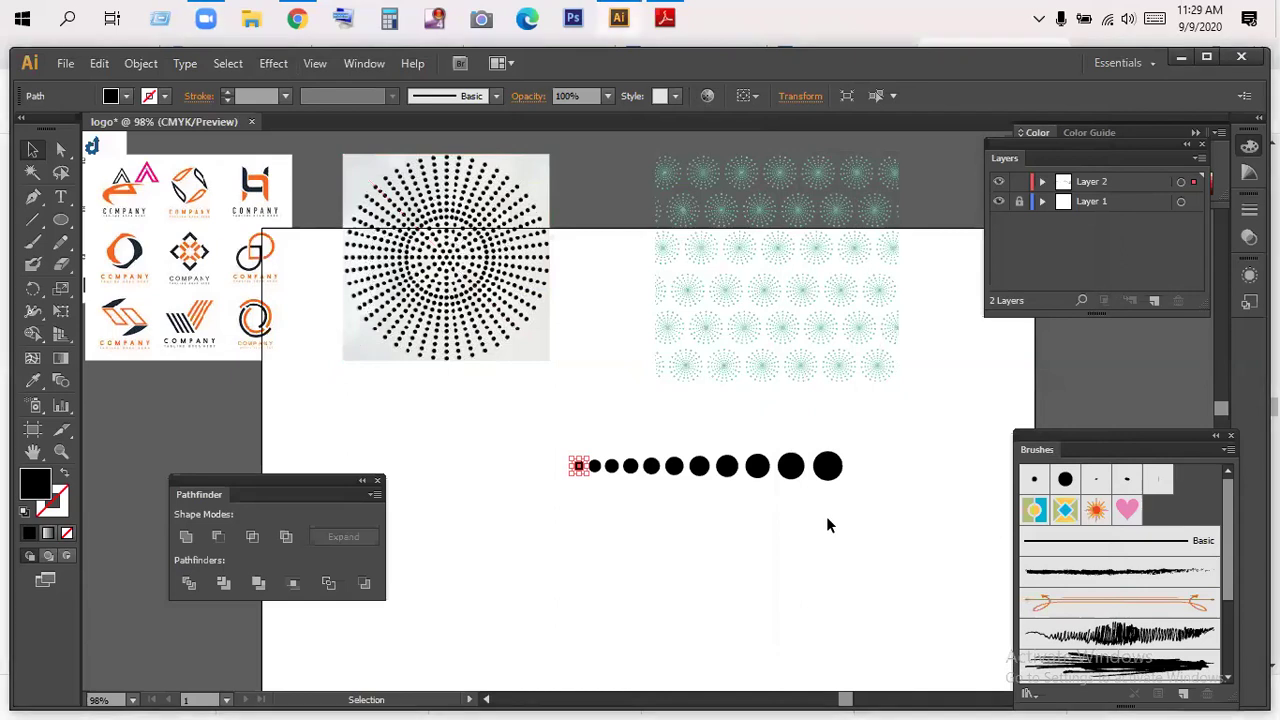
left_click(666, 560)
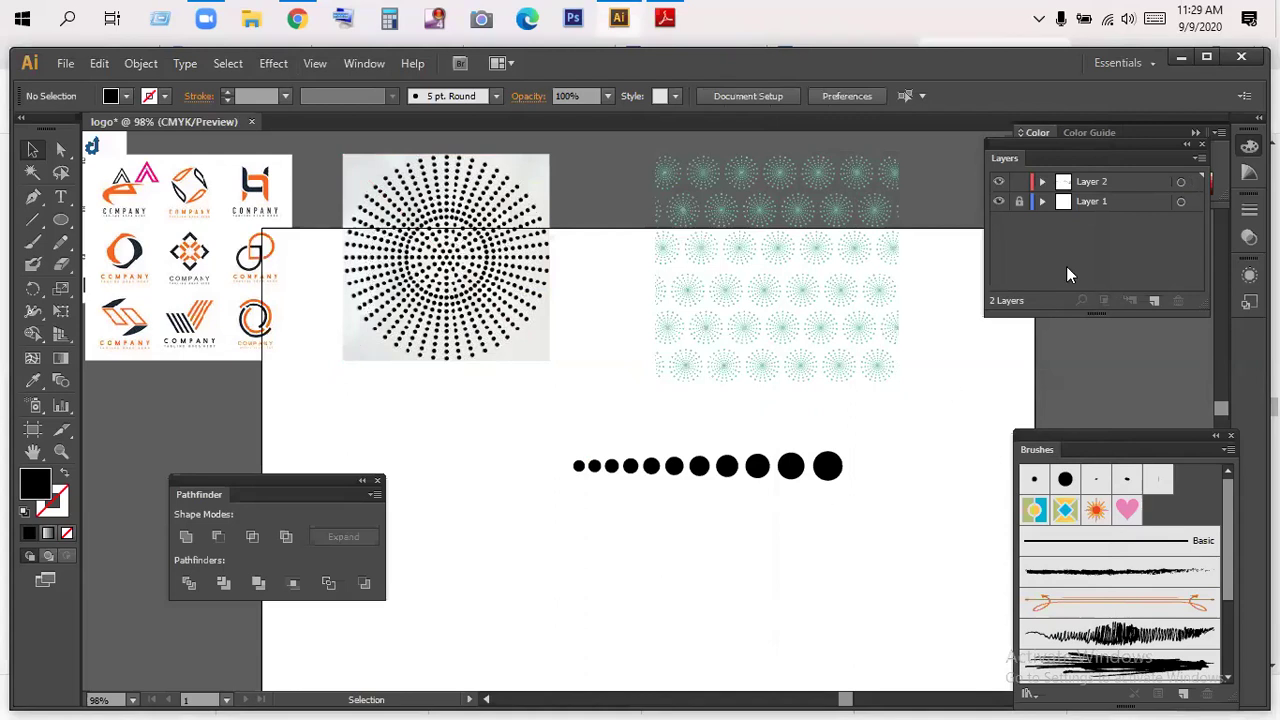
- Unlock Layer 1, then enlarge the black dotted sunburst reference image and move it left, clear of the dot row
left_click(1019, 201)
mouse_move(367, 313)
left_mouse_down()
mouse_move(417, 308)
mouse_move(397, 436)
mouse_move(519, 484)
mouse_move(596, 560)
left_mouse_up()
left_click_drag(485, 403, 294, 388)
left_click(474, 287)
key("space")
left_click_drag(457, 306, 491, 301)
- Change the fill color of the growing dot row to red, #F20649
left_click(861, 461)
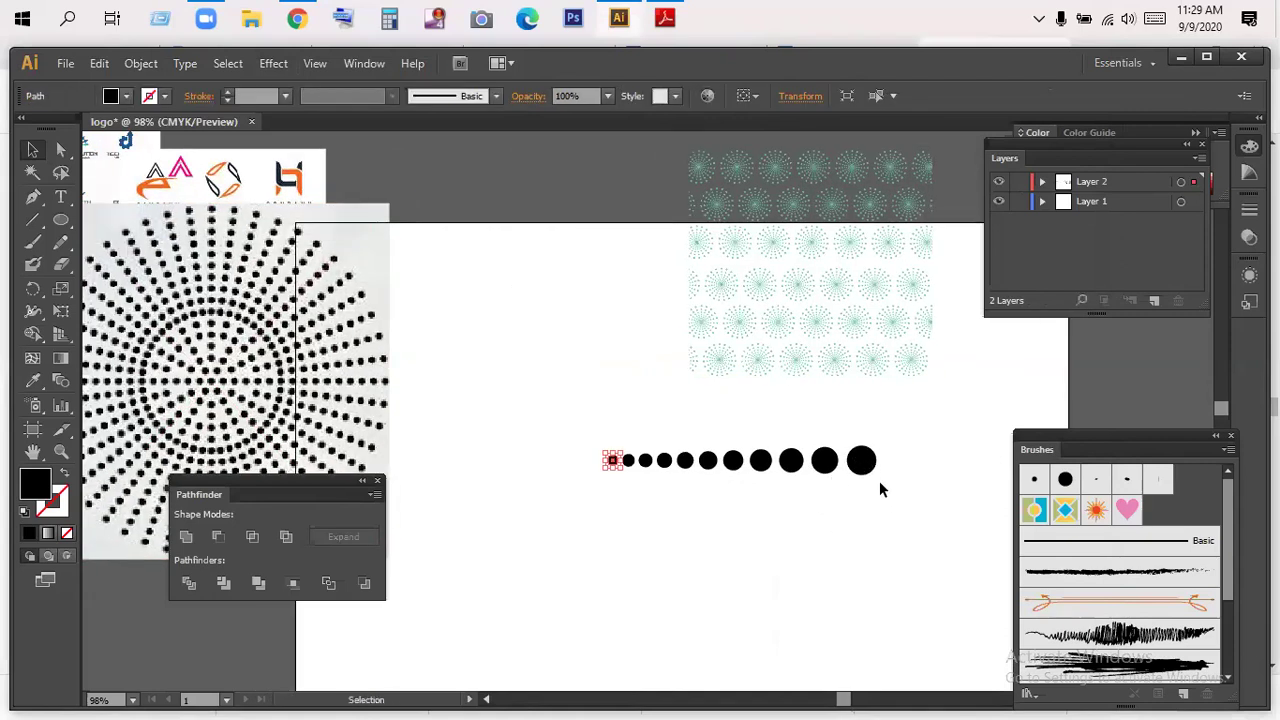
left_click(659, 537)
left_click(612, 460)
double_click(38, 485)
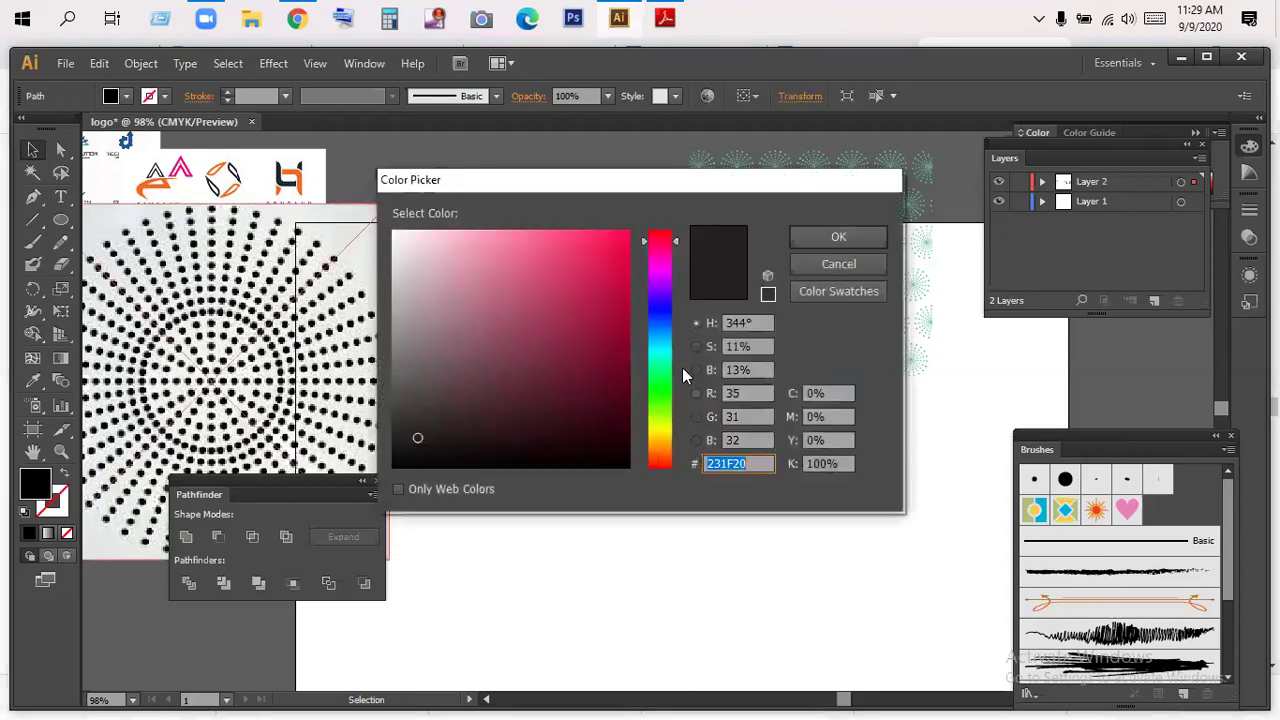
left_click(624, 241)
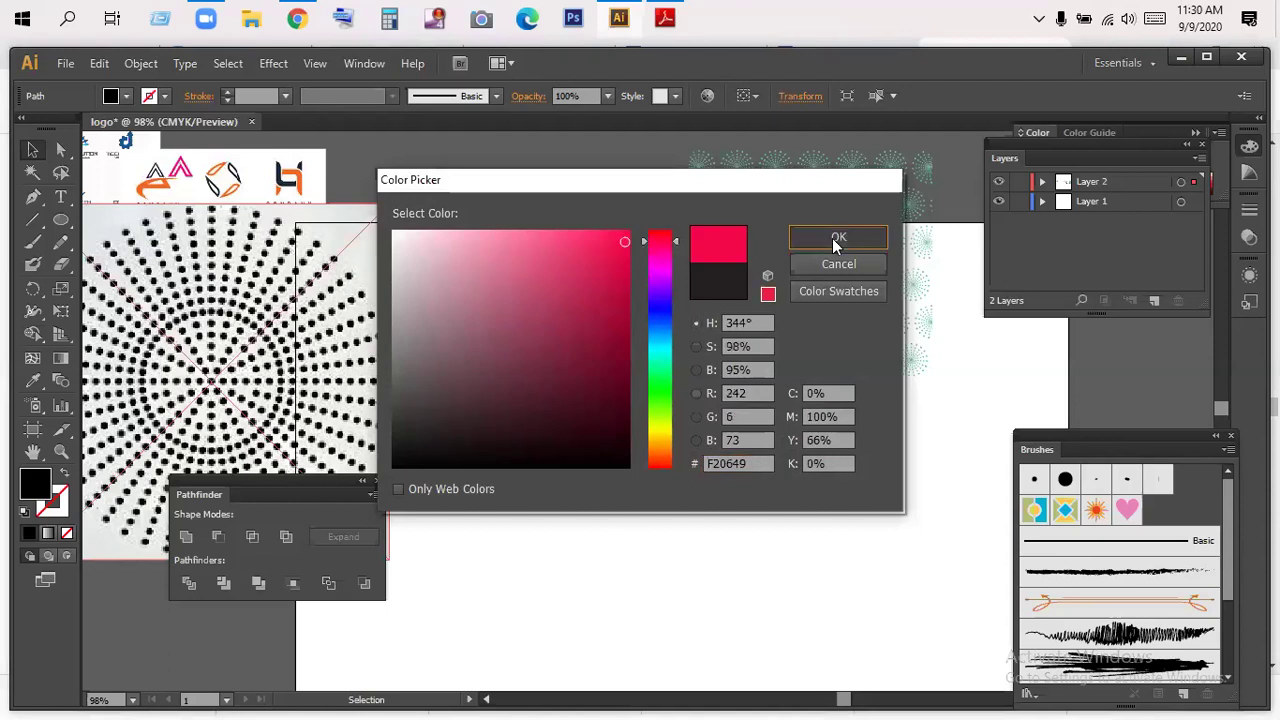
left_click(838, 236)
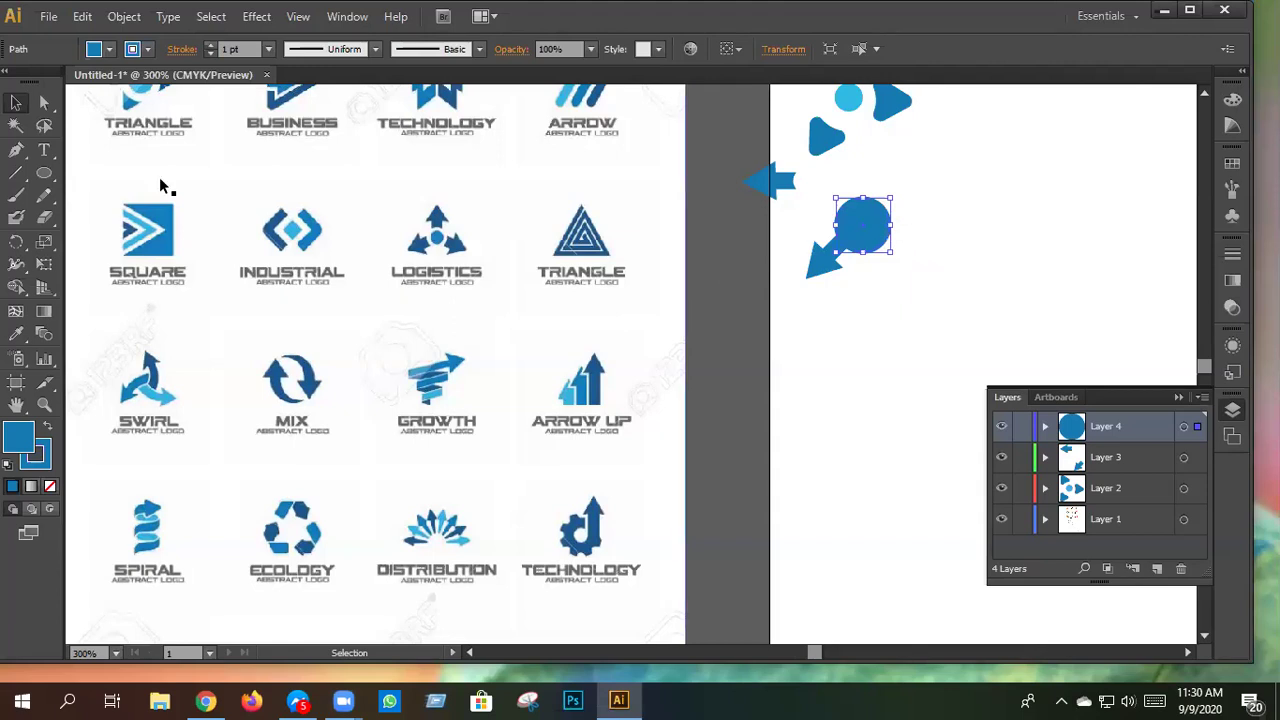
- Switch to the blue logo document and delete the left-pointing arrow above the circle
scroll(330, 292, "up", 1)
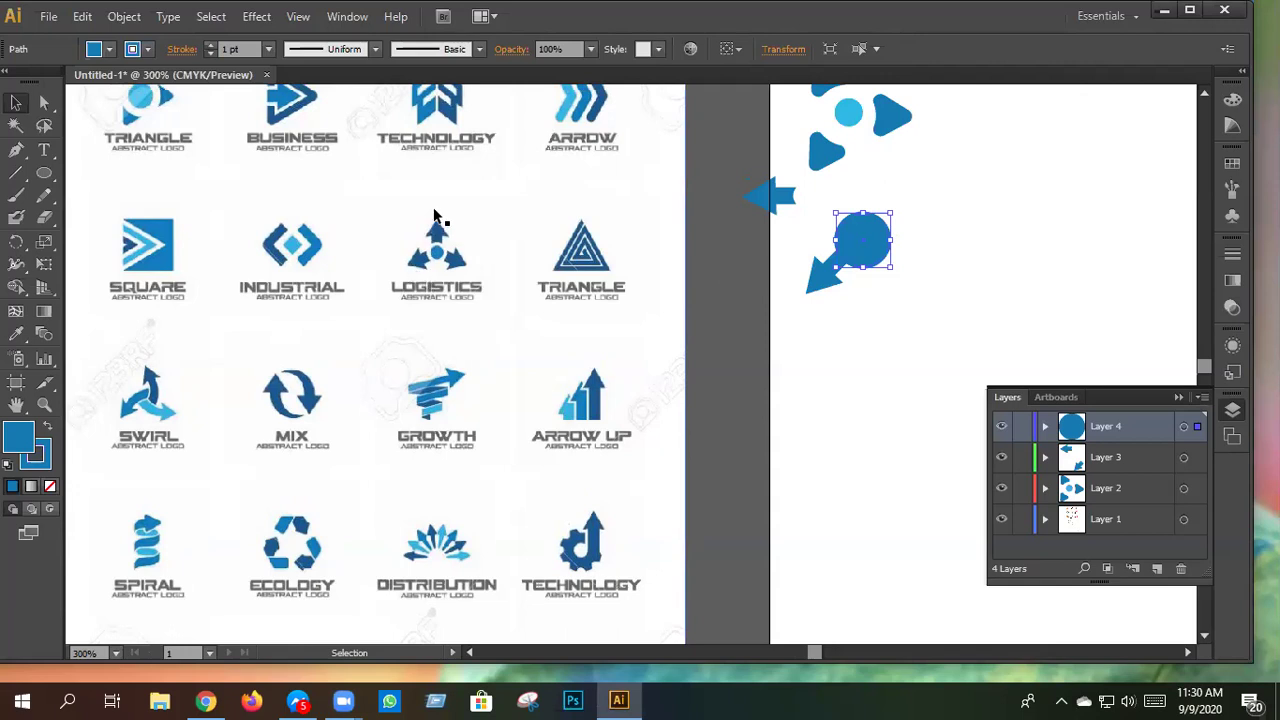
scroll(440, 212, "up", 1)
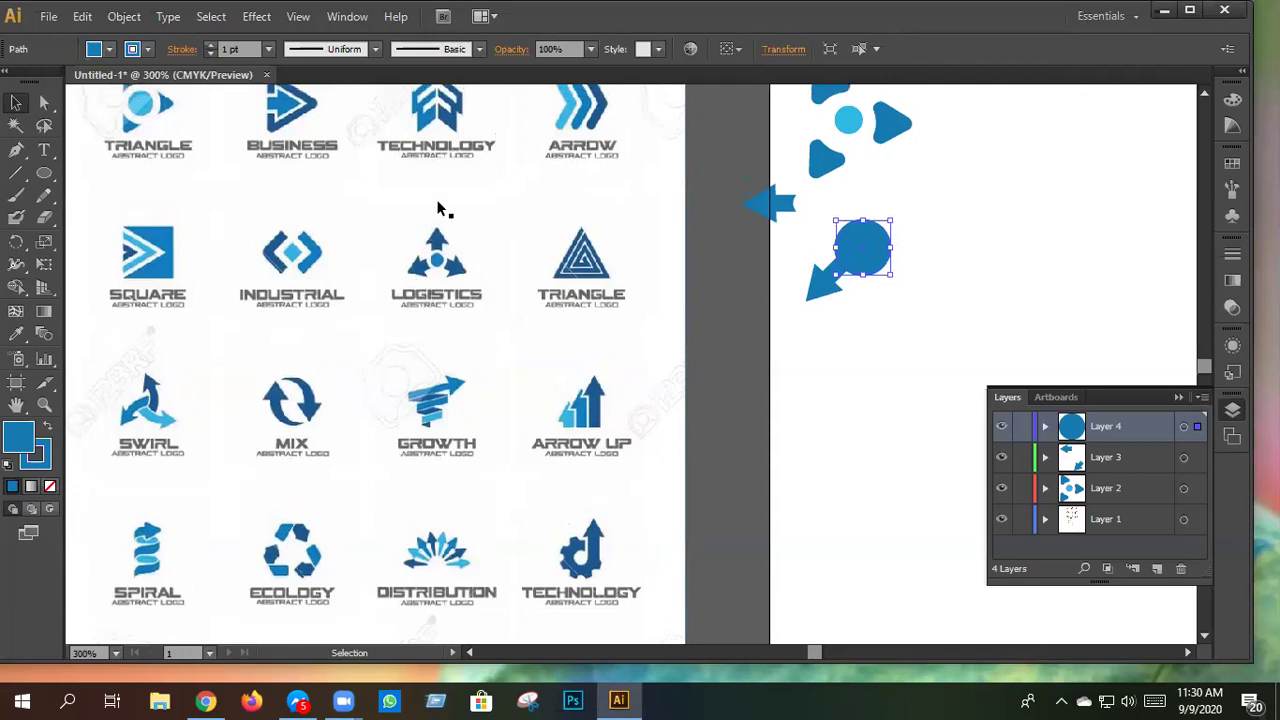
left_click(768, 205)
key("Delete")
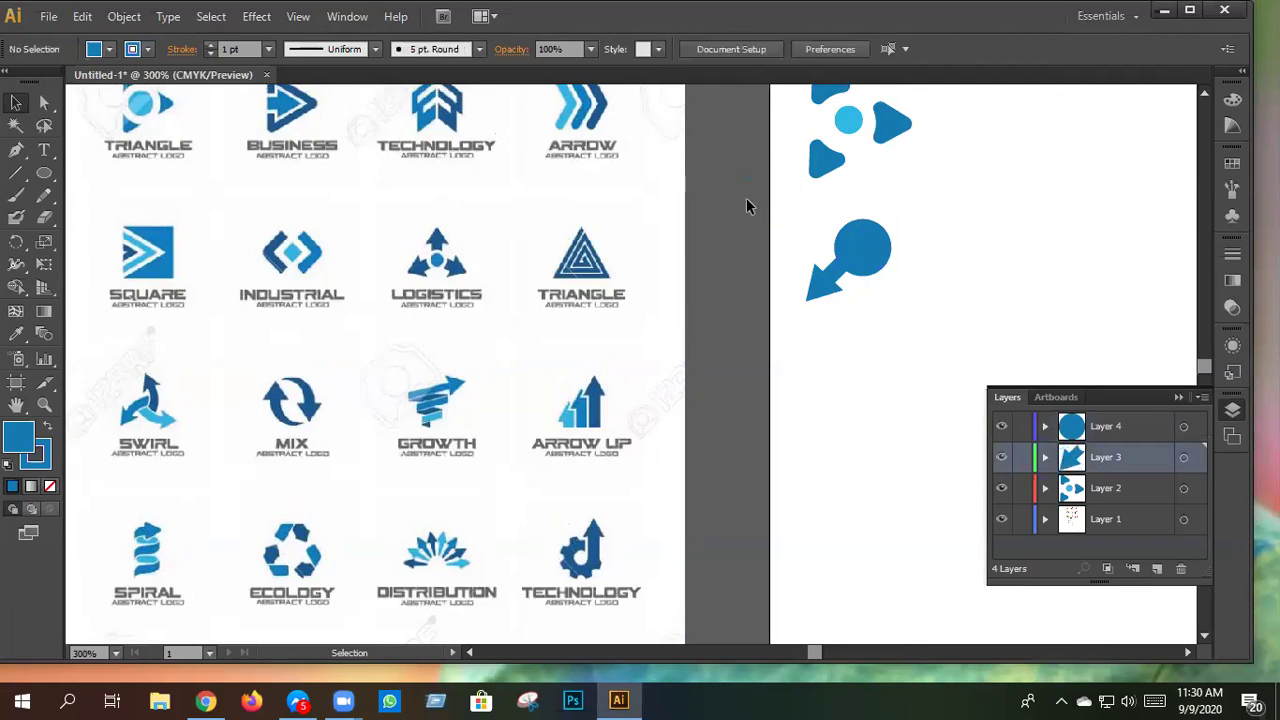
scroll(766, 238, "up", 1)
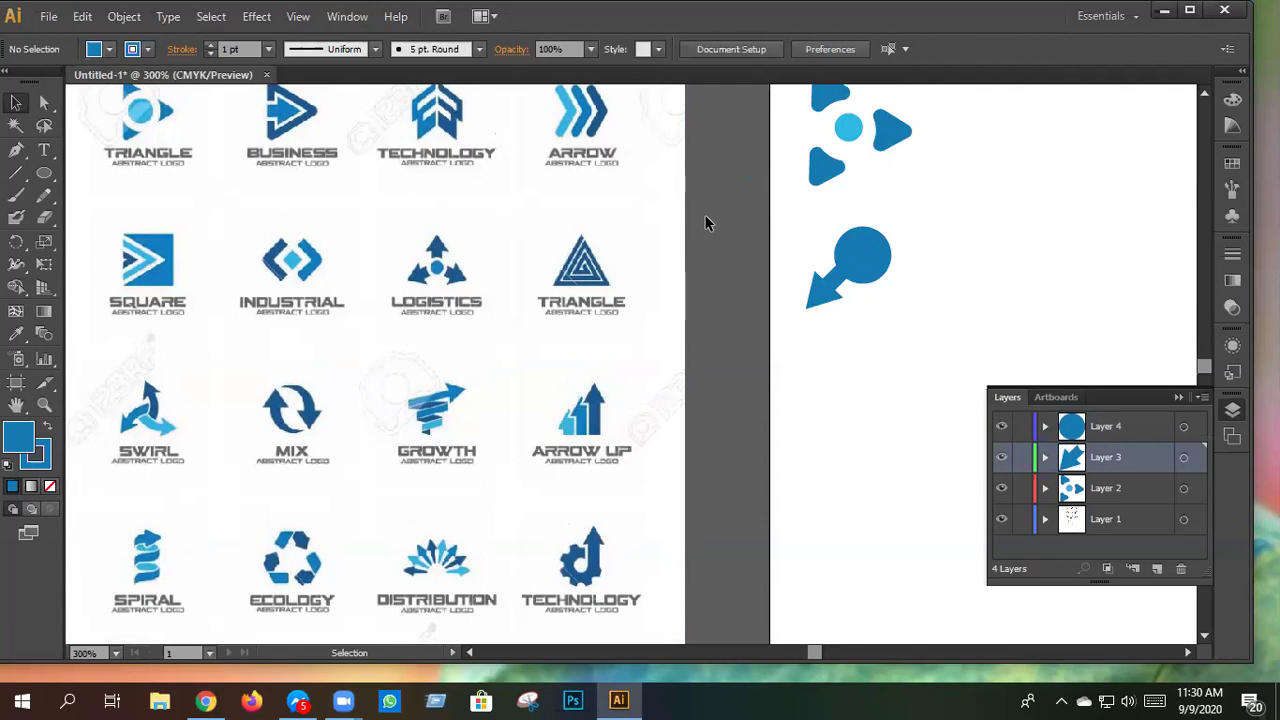
mouse_move(846, 268)
left_mouse_down()
mouse_move(816, 280)
mouse_move(835, 287)
left_mouse_up()
right_click(835, 286)
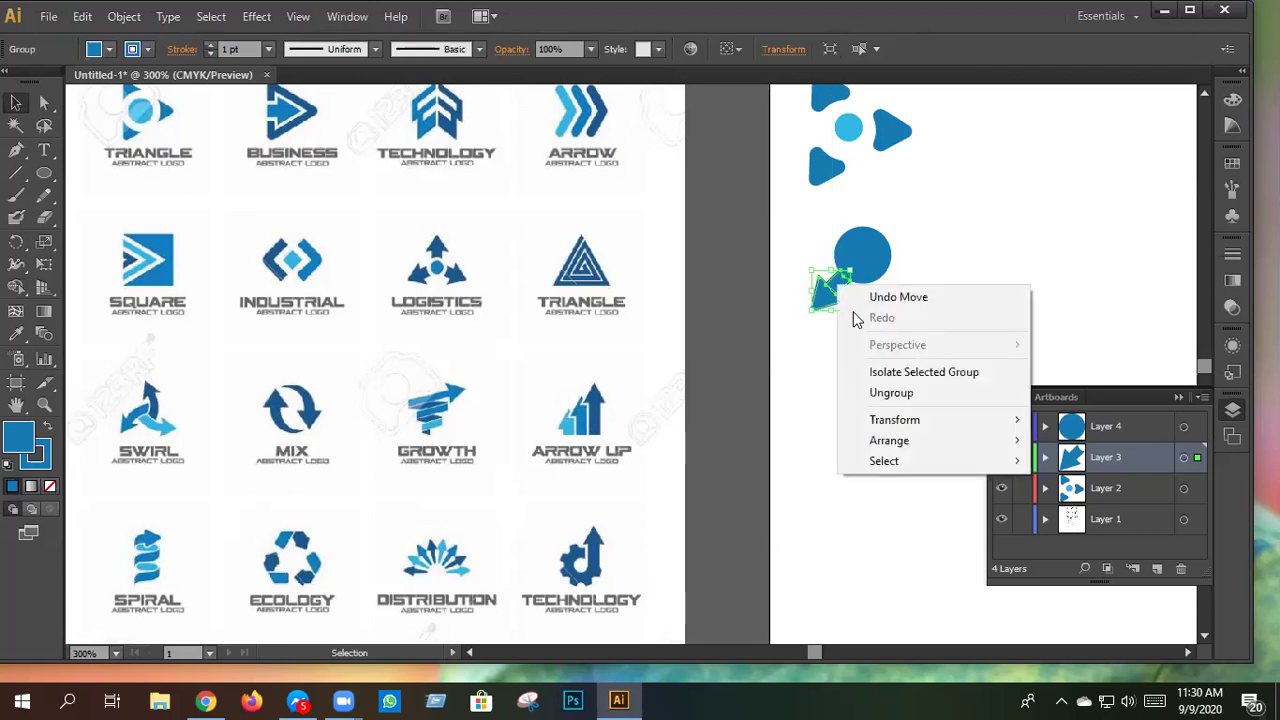
mouse_move(893, 422)
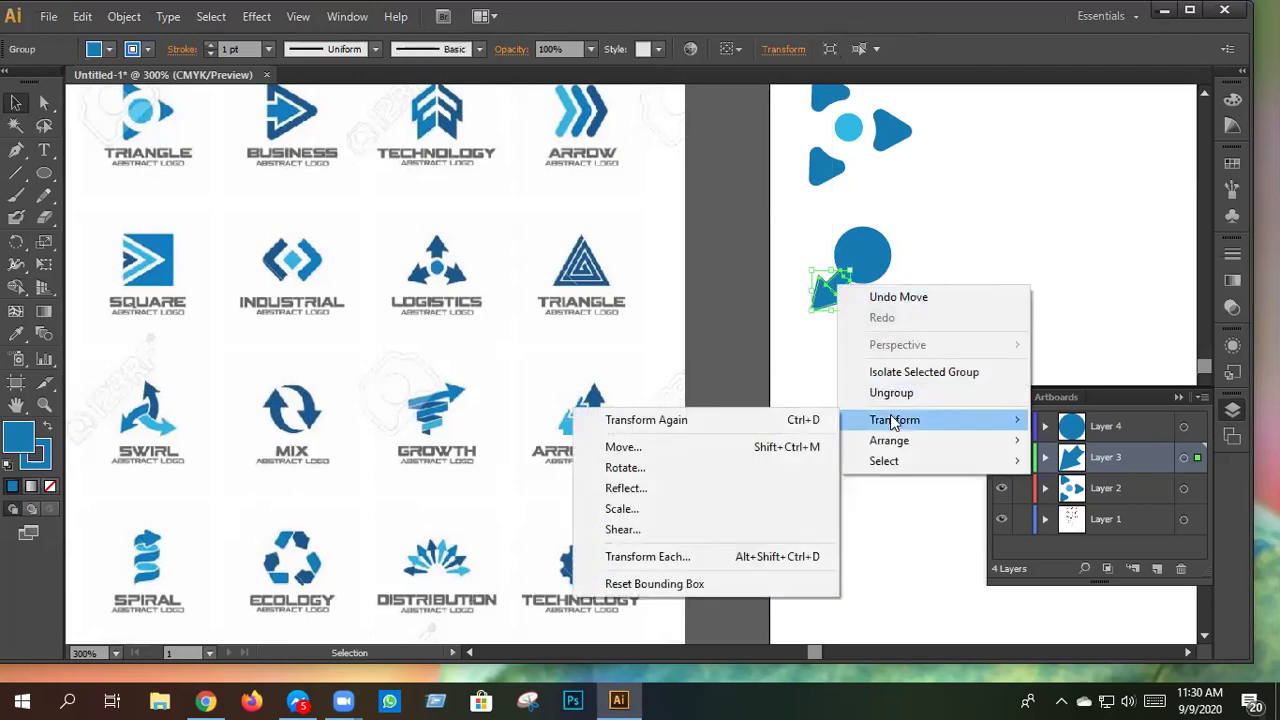
left_click(714, 468)
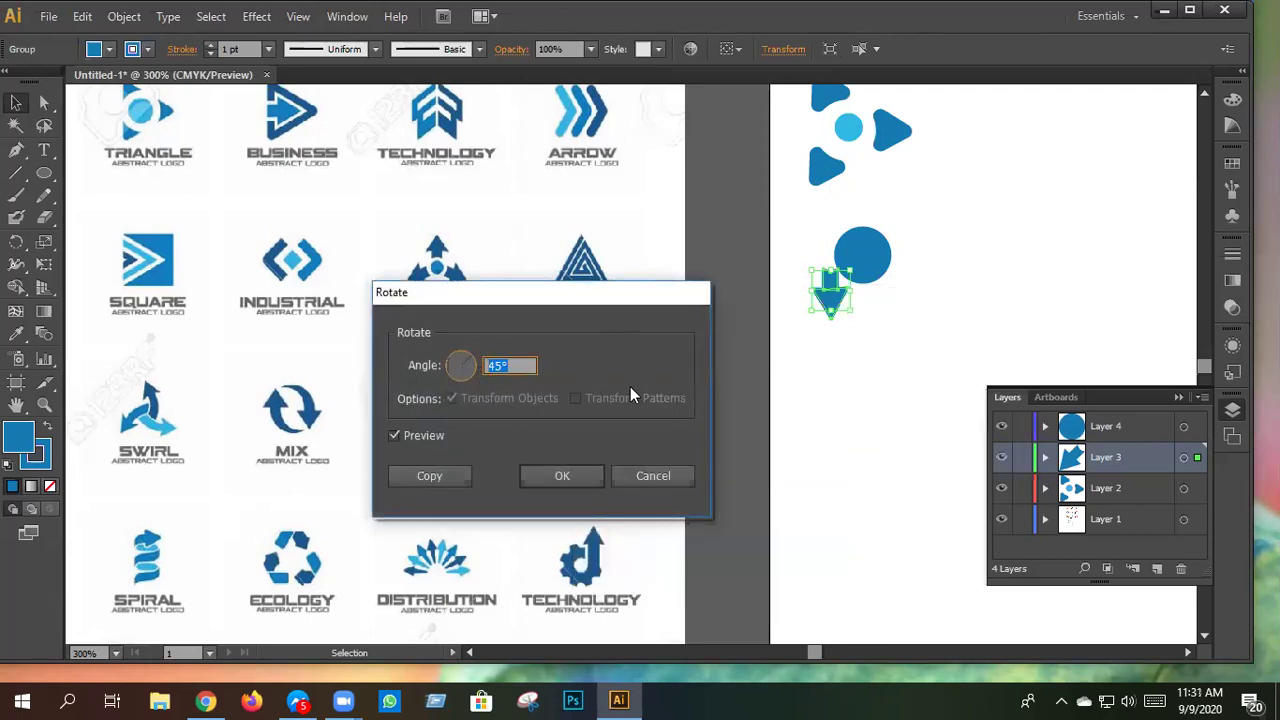
left_click(395, 436)
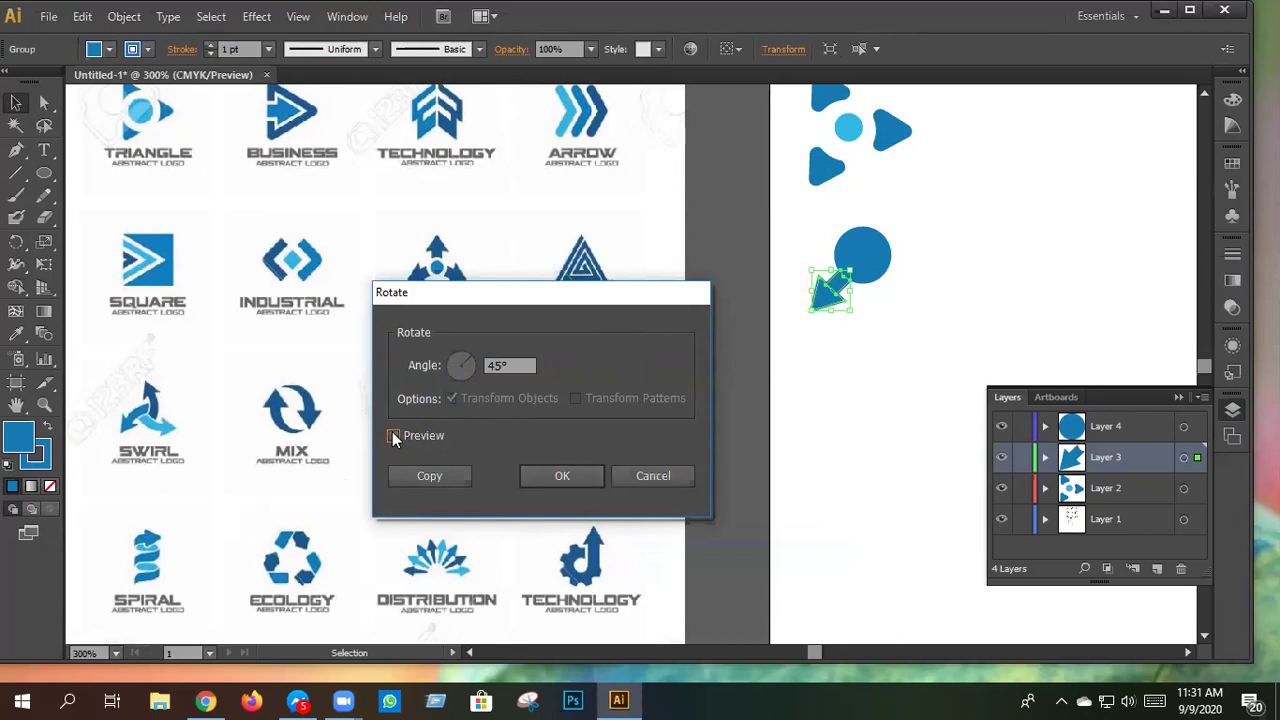
double_click(515, 368)
type("120")
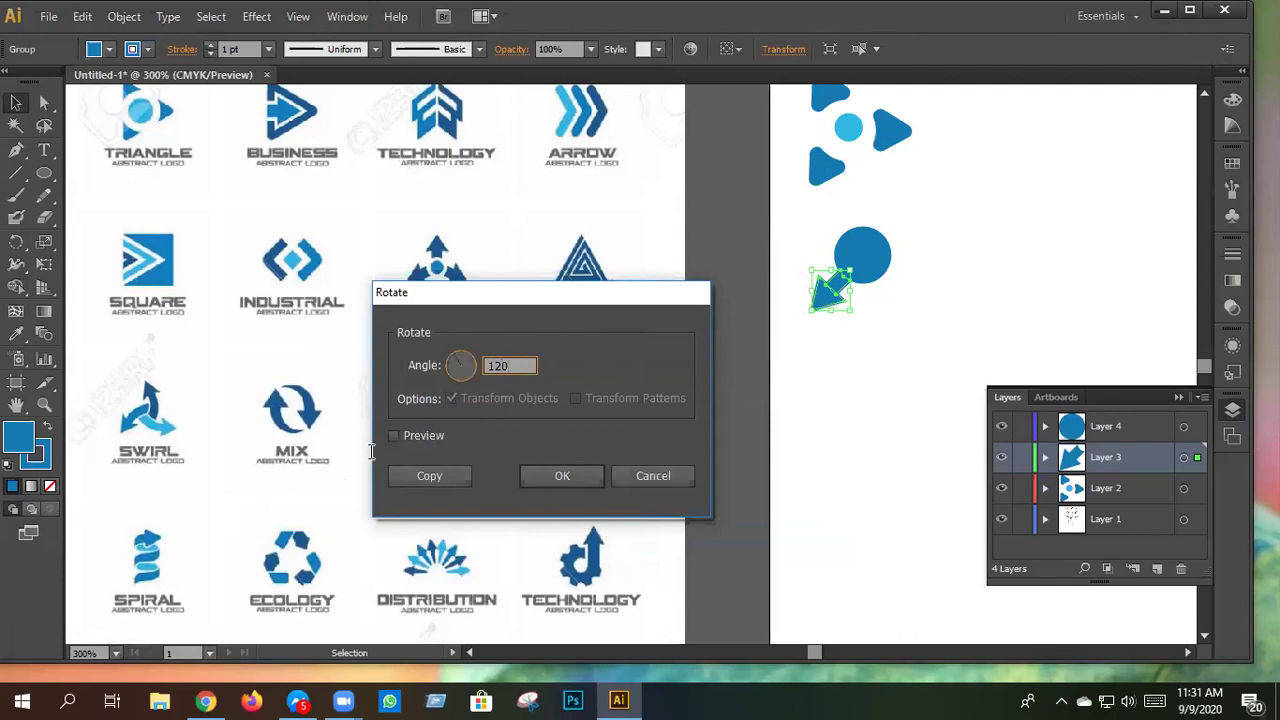
left_click(393, 435)
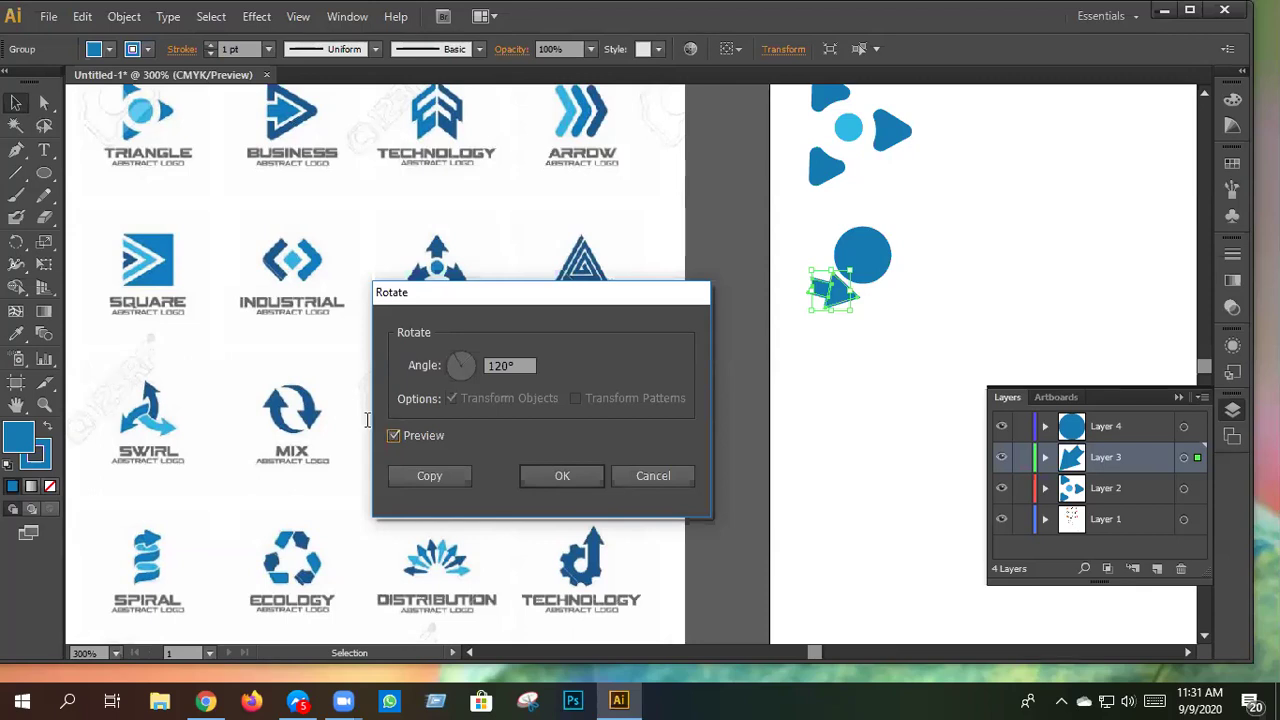
double_click(510, 367)
key("Tab")
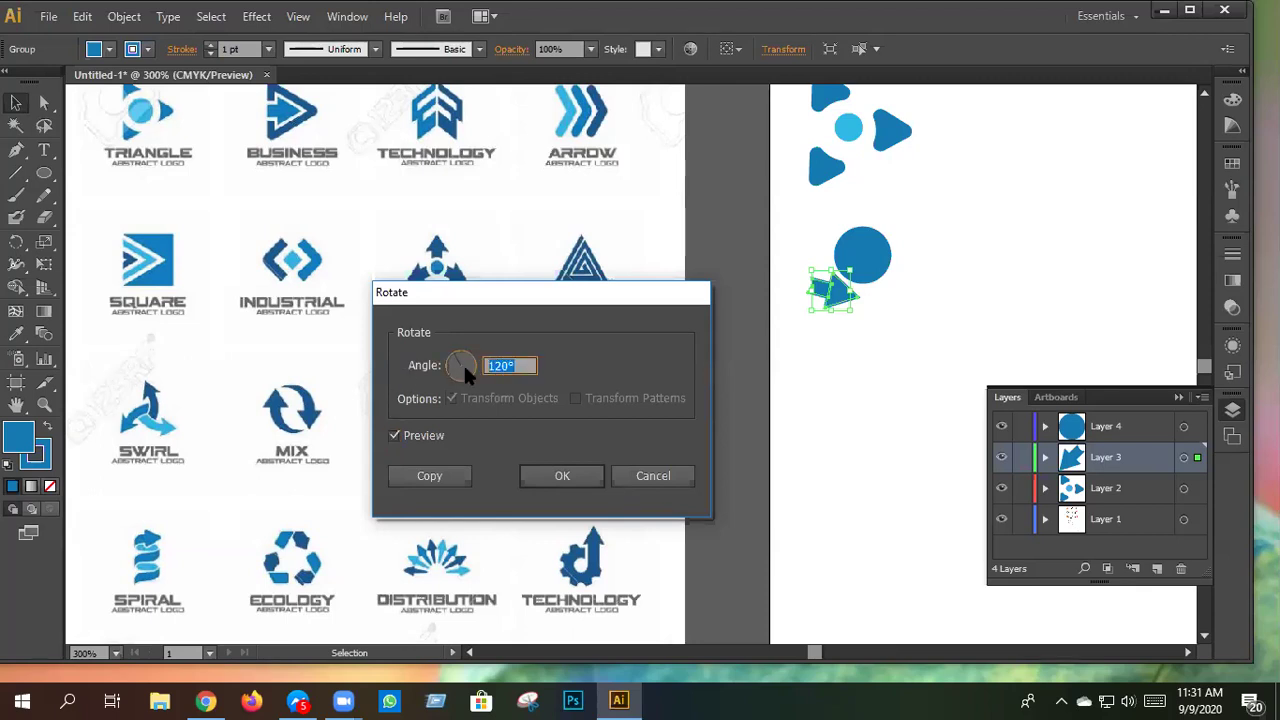
type("90")
left_click(395, 437)
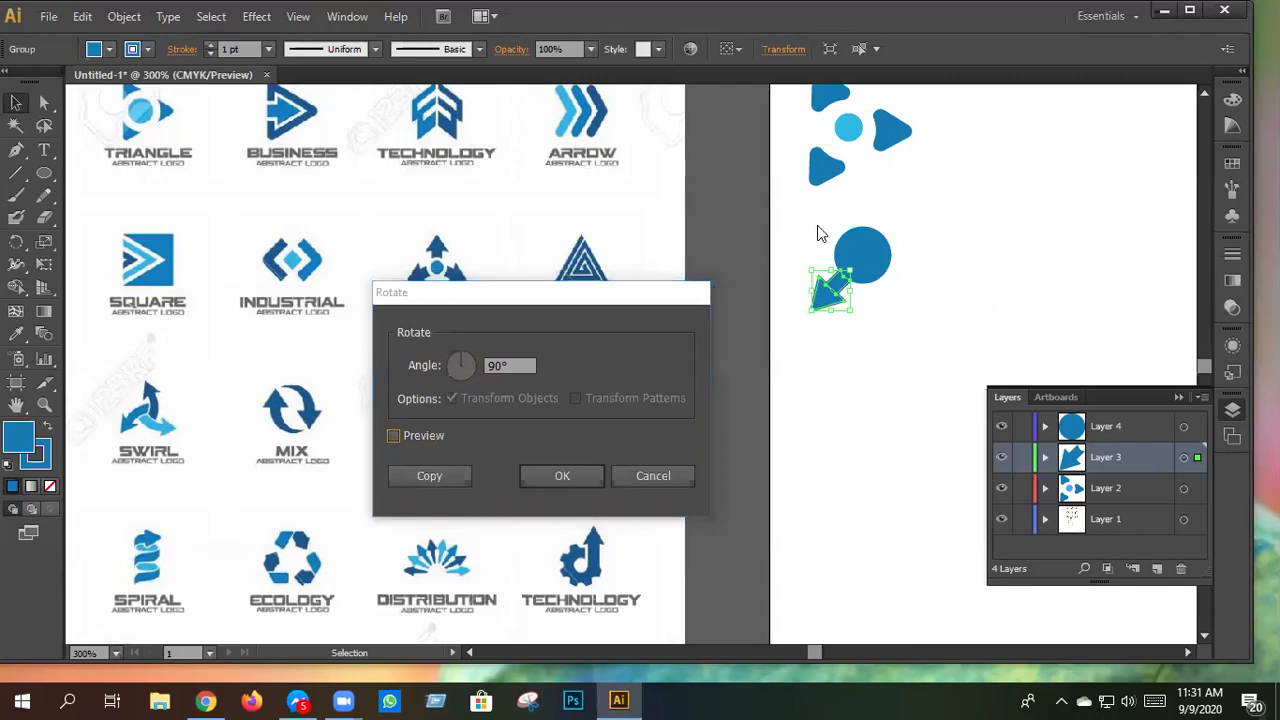
left_click(652, 476)
left_click_drag(818, 210, 900, 312)
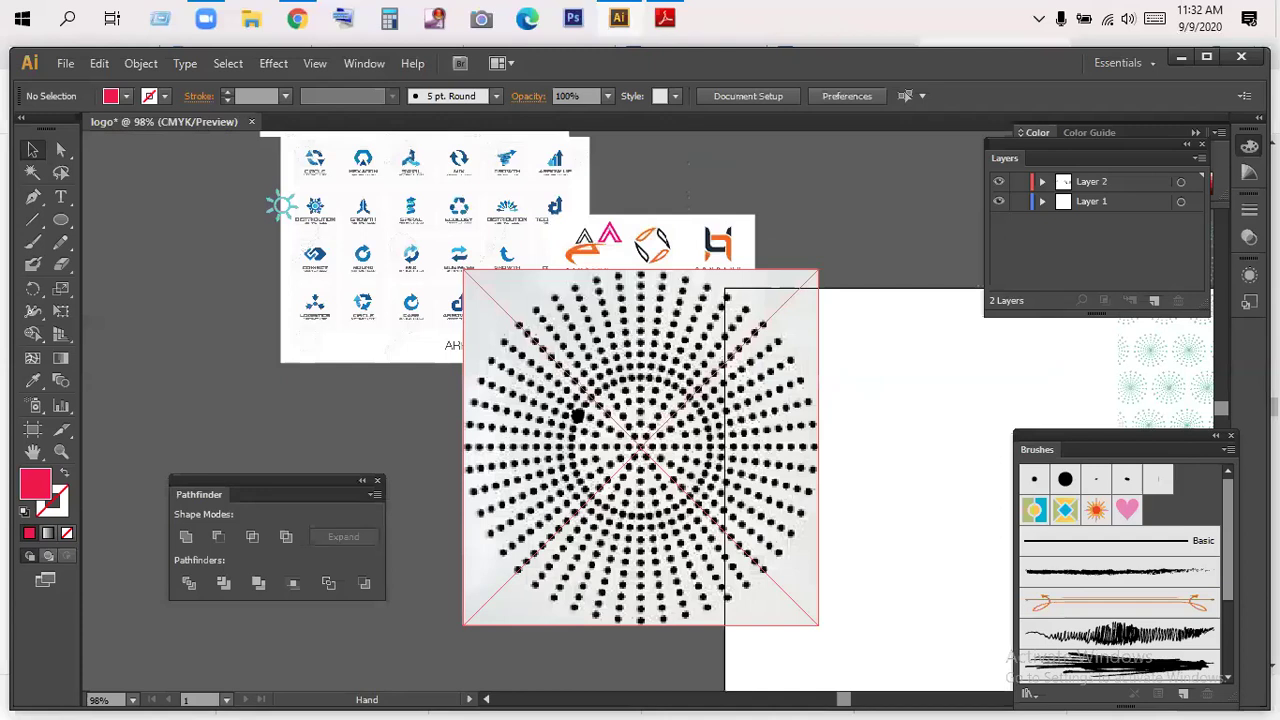
- At the Logistics logo on the reference sheet, lock Layer 1 and make Layer 2 the active layer
left_click_drag(478, 190, 596, 340)
left_click(60, 452)
left_click(614, 263)
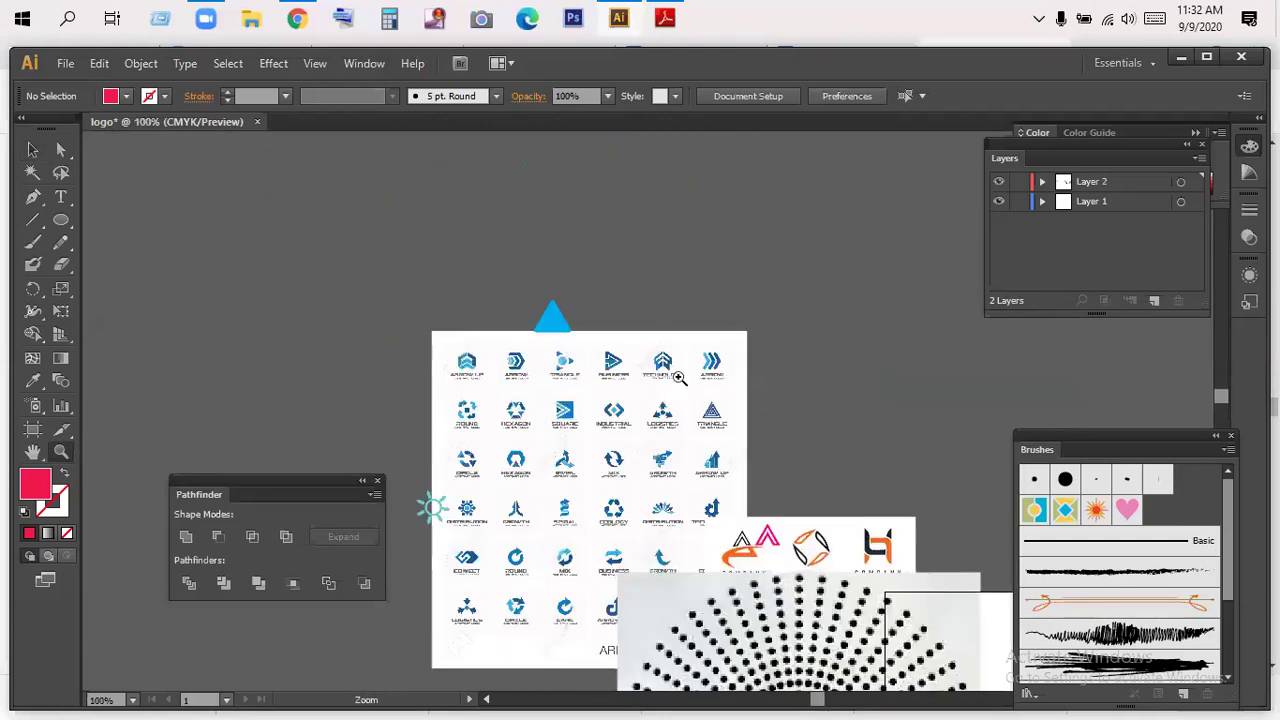
left_click(684, 428)
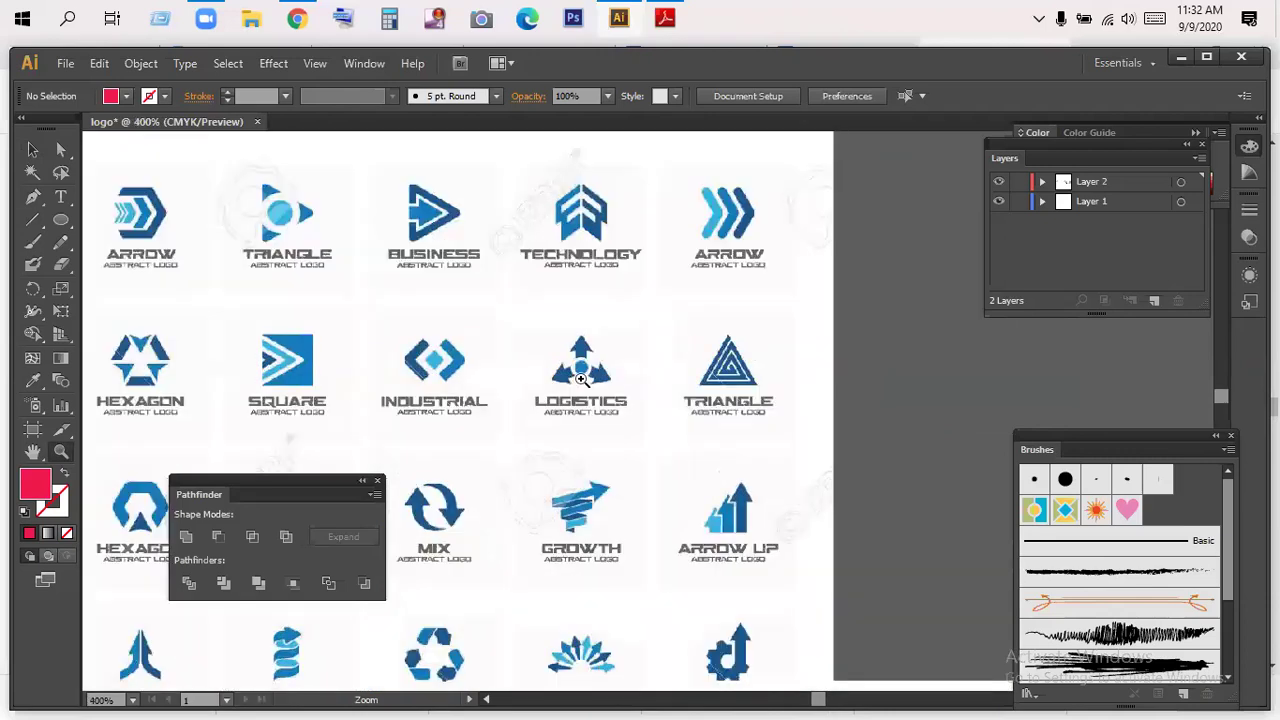
left_click(583, 380)
left_click(617, 399)
left_click(668, 414)
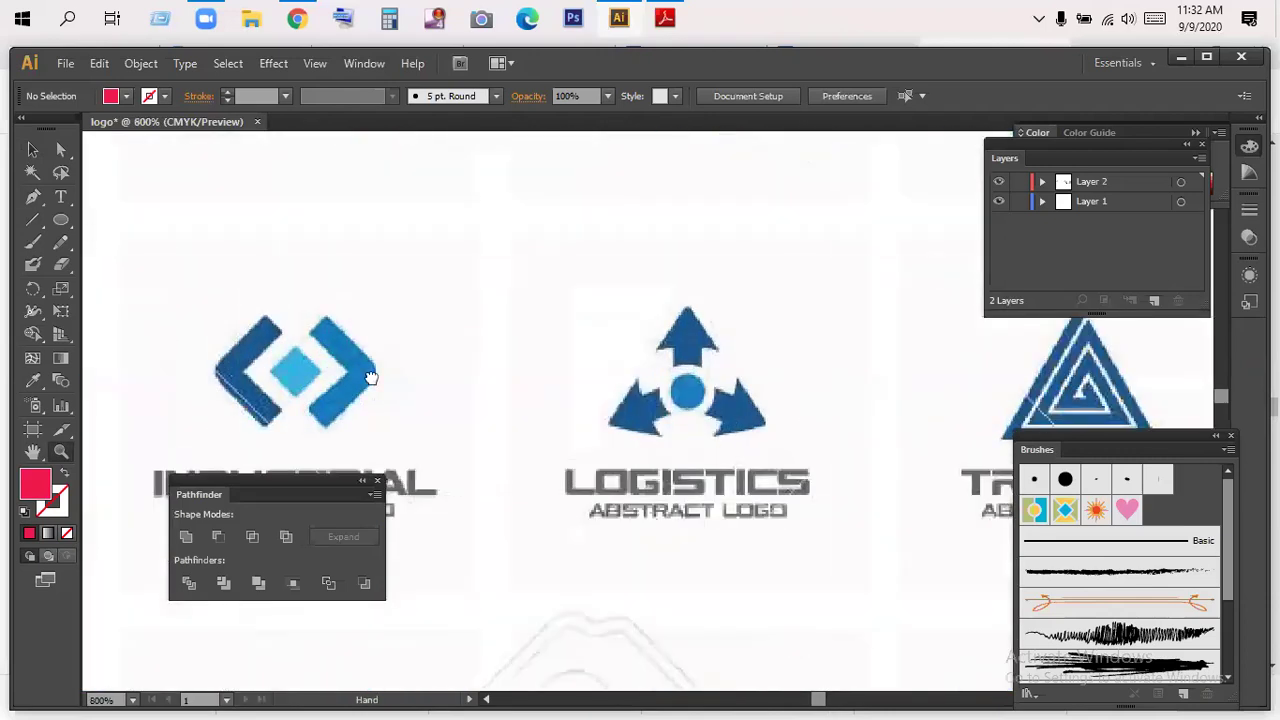
scroll(420, 430, "right", 5)
scroll(600, 460, "left", 3)
scroll(600, 460, "up", 3)
left_click(32, 149)
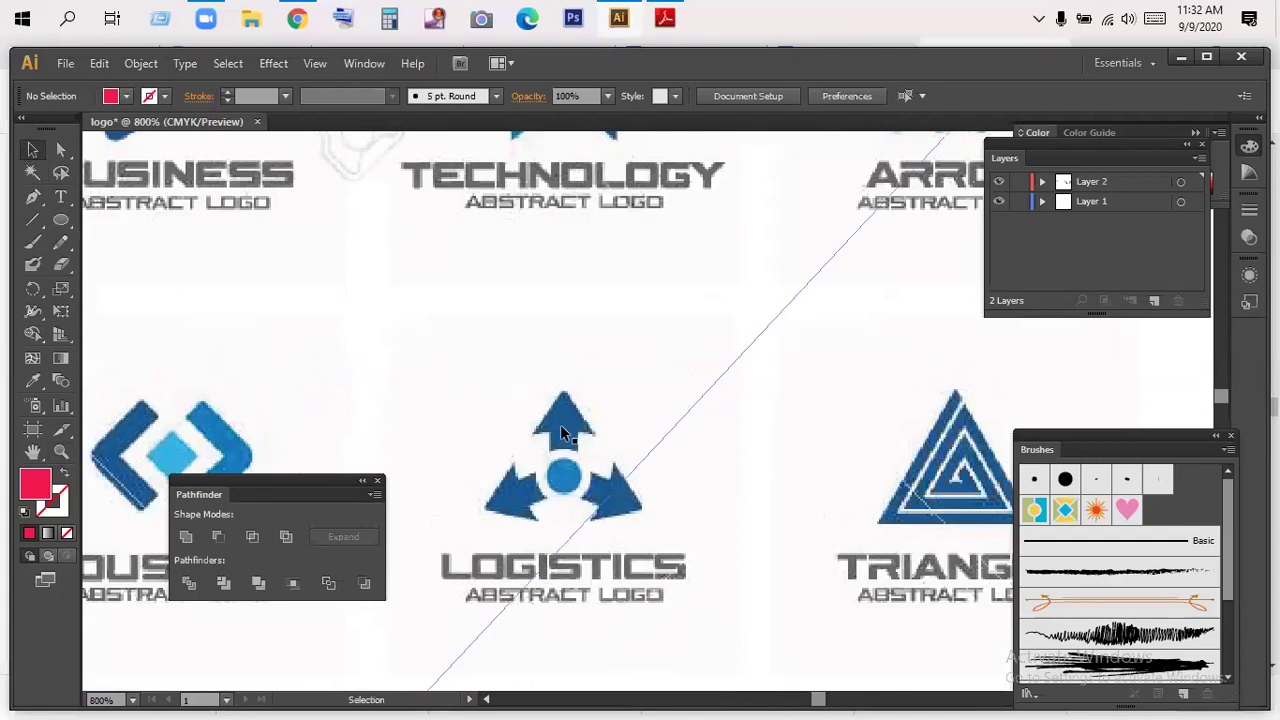
left_click(1019, 201)
left_click(1098, 182)
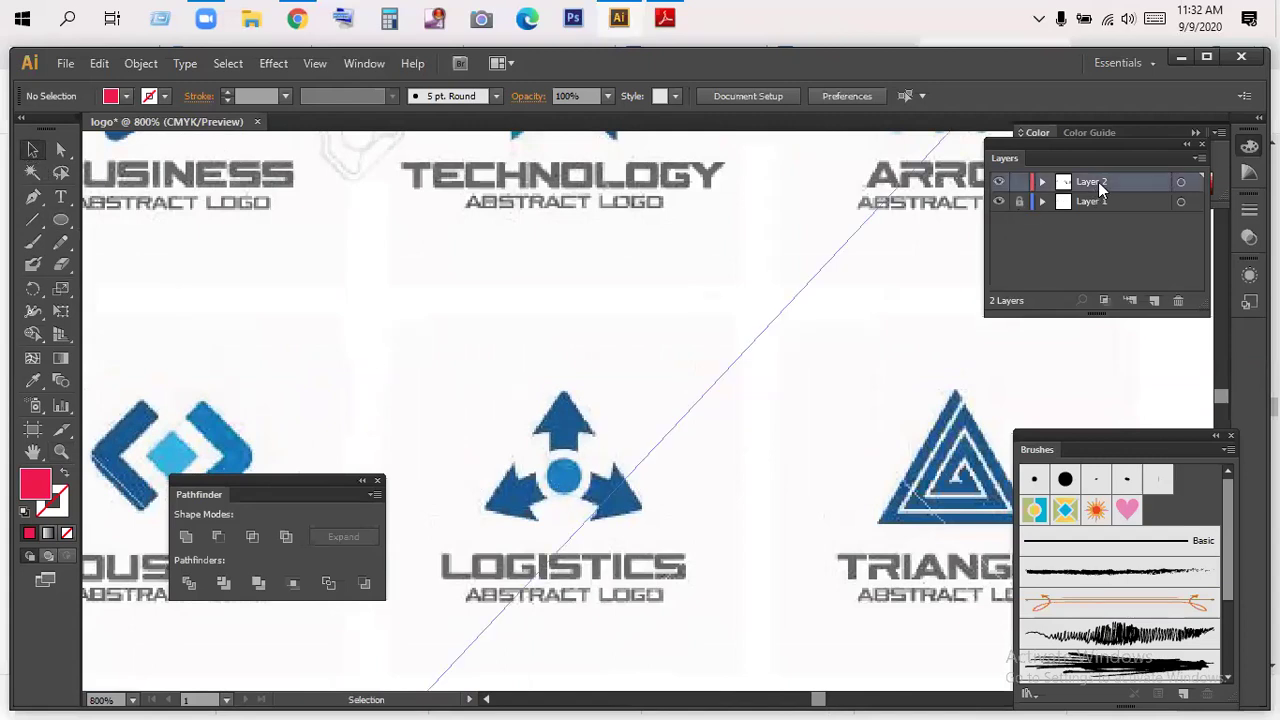
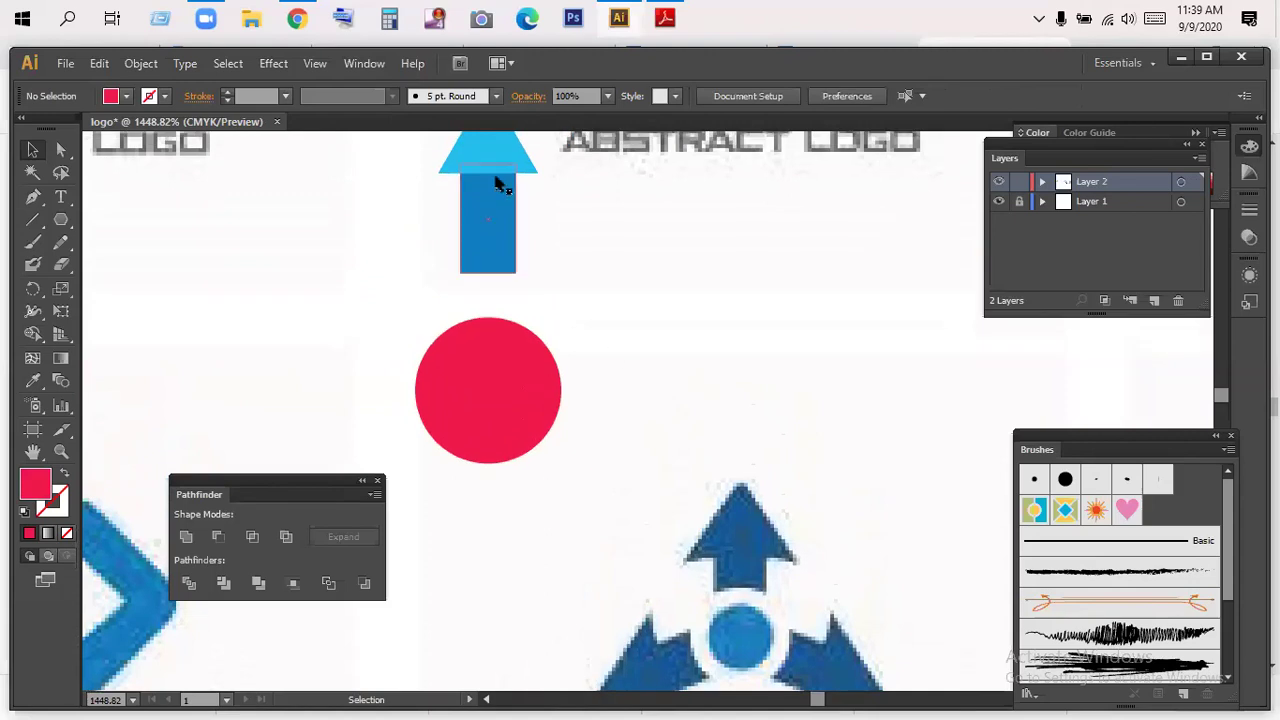
left_click(62, 222, "alt")
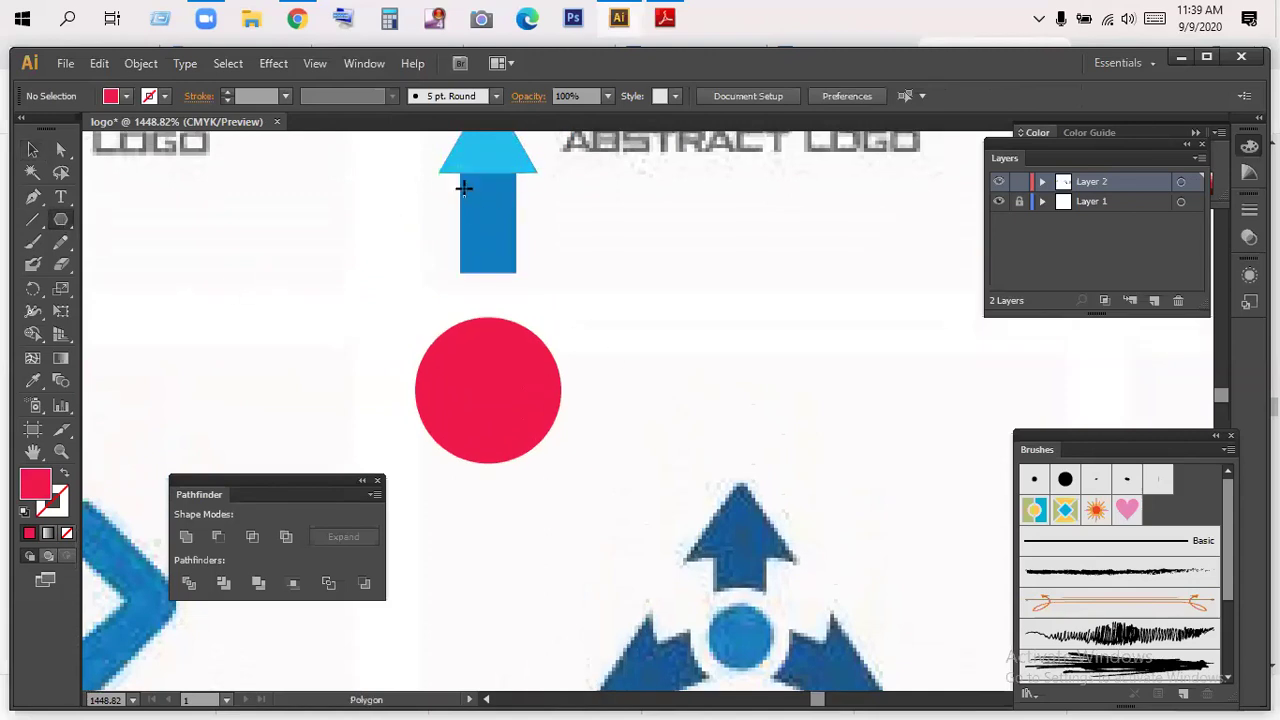
left_click_drag(483, 193, 600, 263)
key("ctrl+z")
- Draw a flat red ellipse wider than the arrow shaft and center it over the joint between the triangle and the rectangle
left_click_drag(64, 226, 177, 265)
left_click_drag(438, 210, 554, 289)
key("v")
left_click_drag(488, 219, 488, 171)
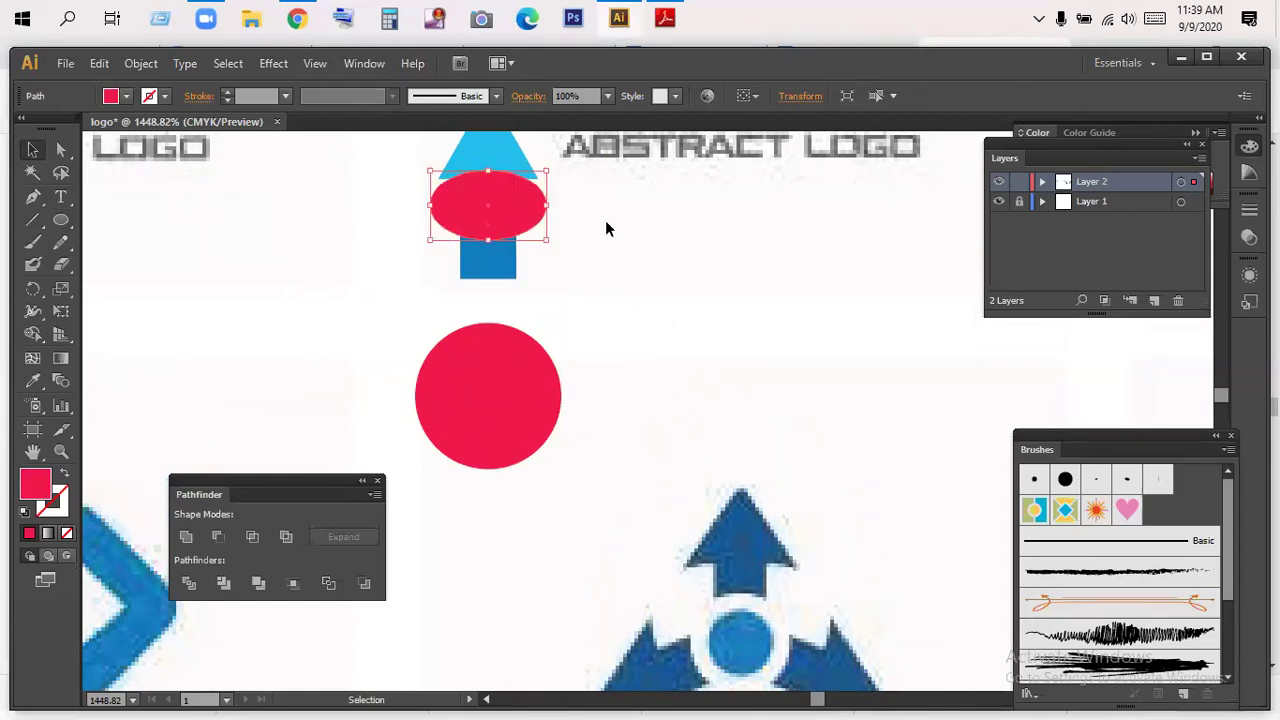
key("Up")
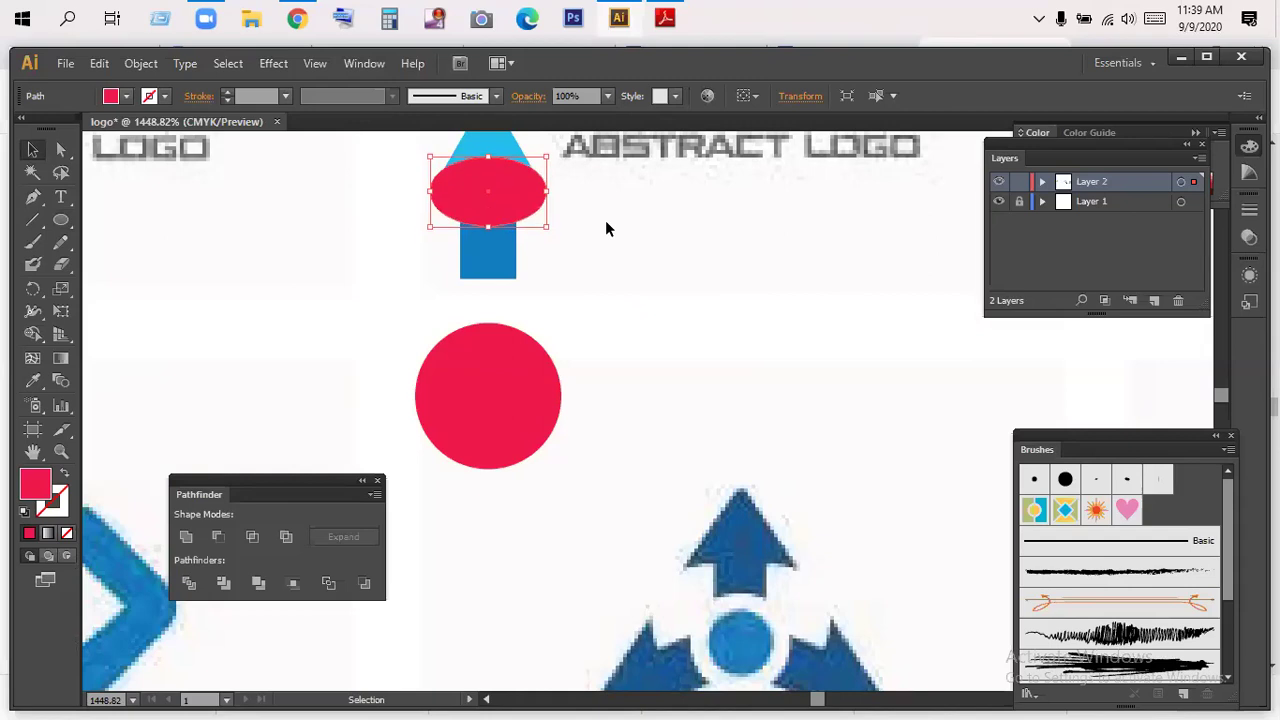
- Set the opacity of the red ellipse to 40% and deselect it
left_click(570, 96)
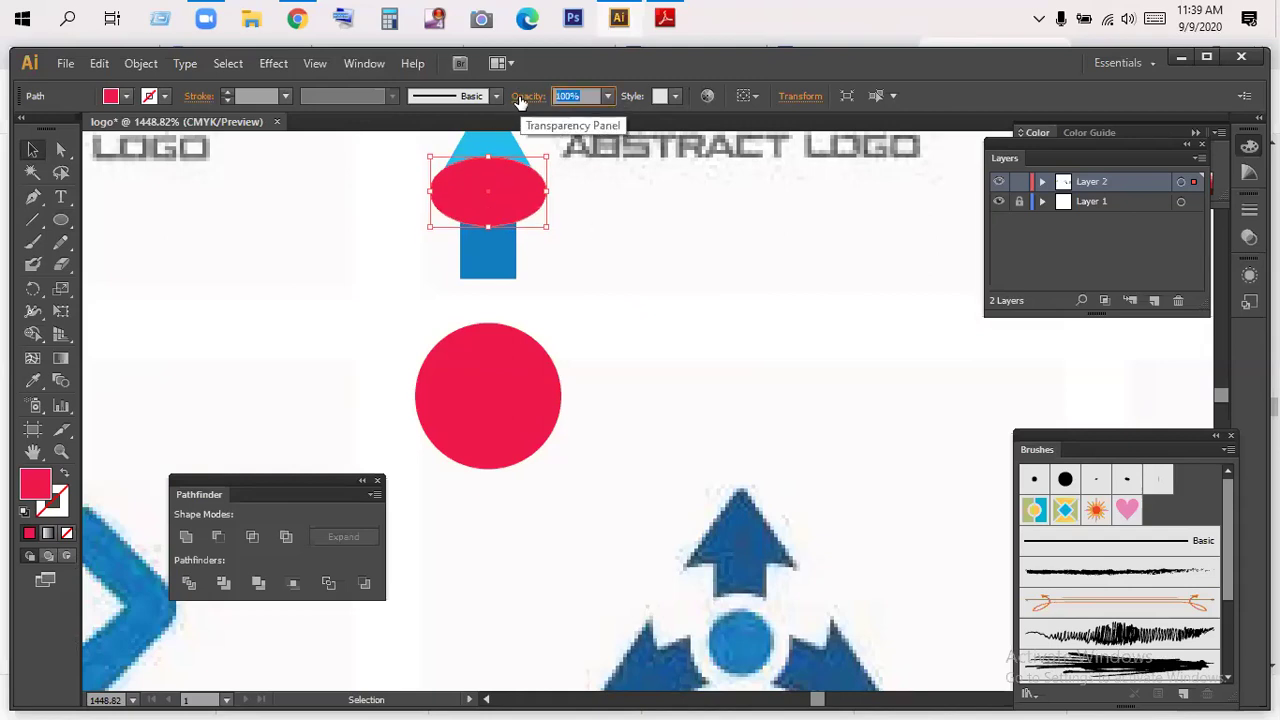
type("40")
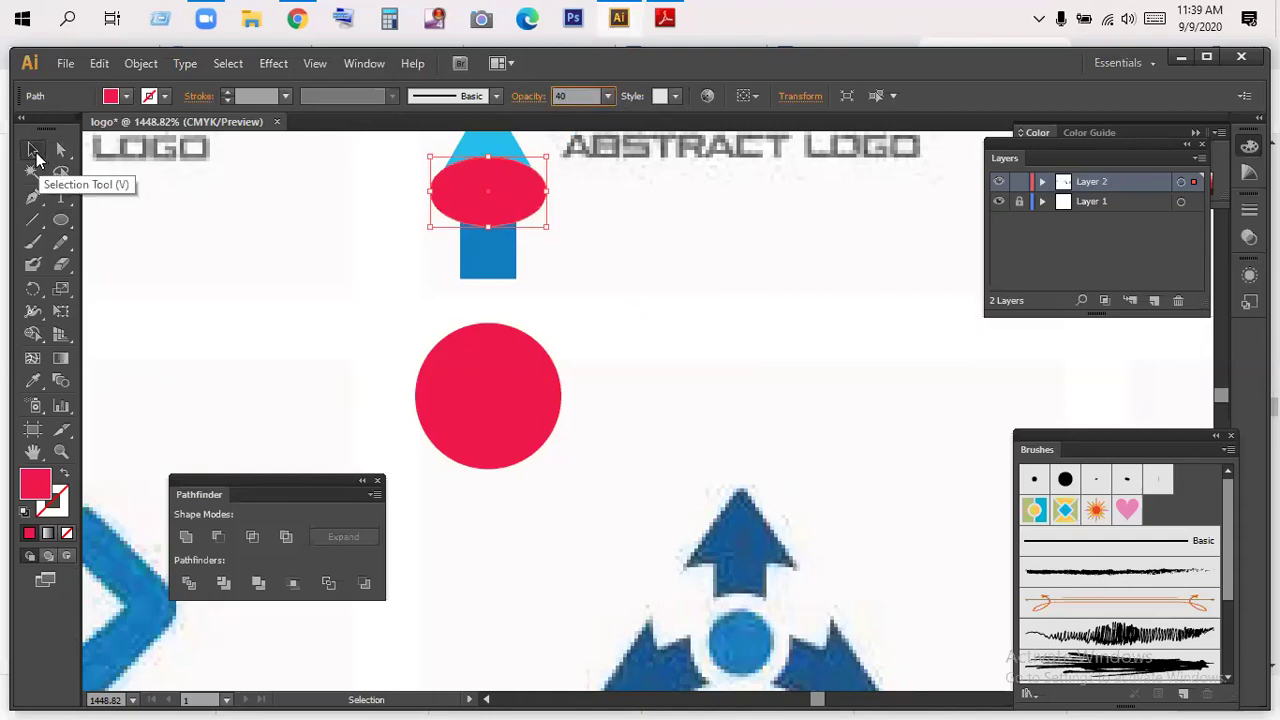
key("Return")
left_click(588, 300)
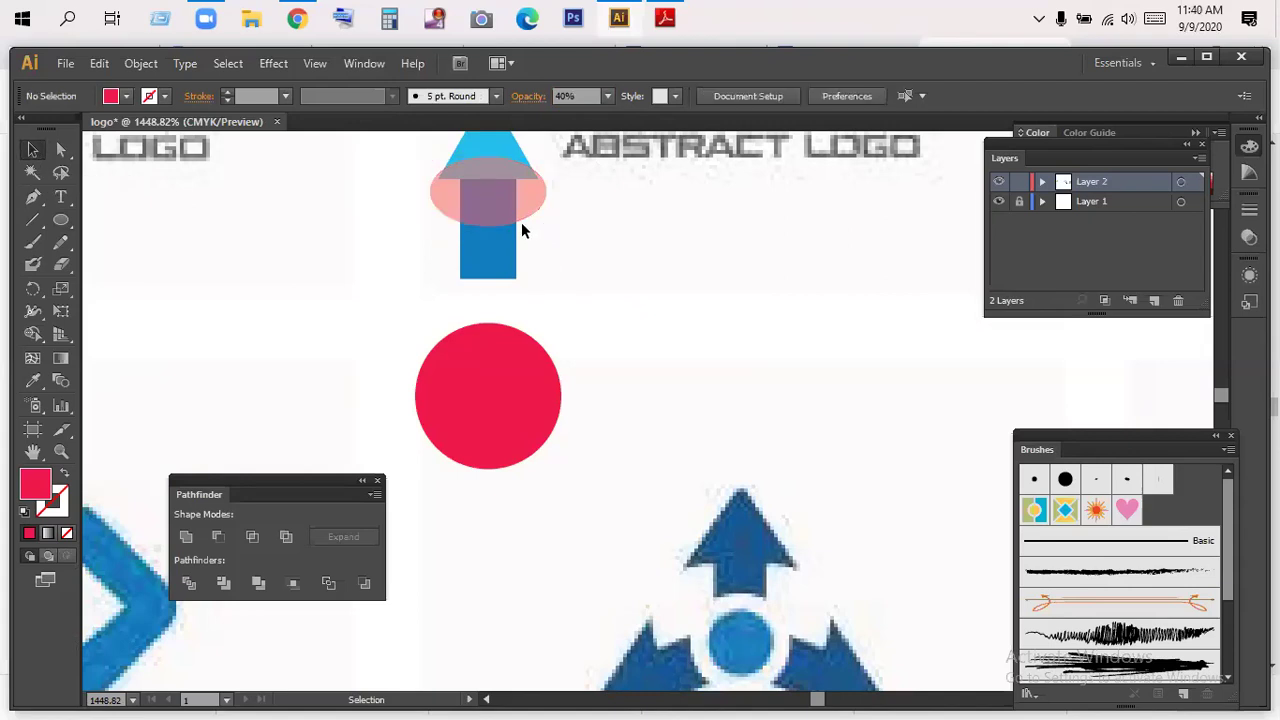
- Narrow the translucent ellipse from both sides to match the width of the light blue triangle's base, and deselect it
left_click(528, 218)
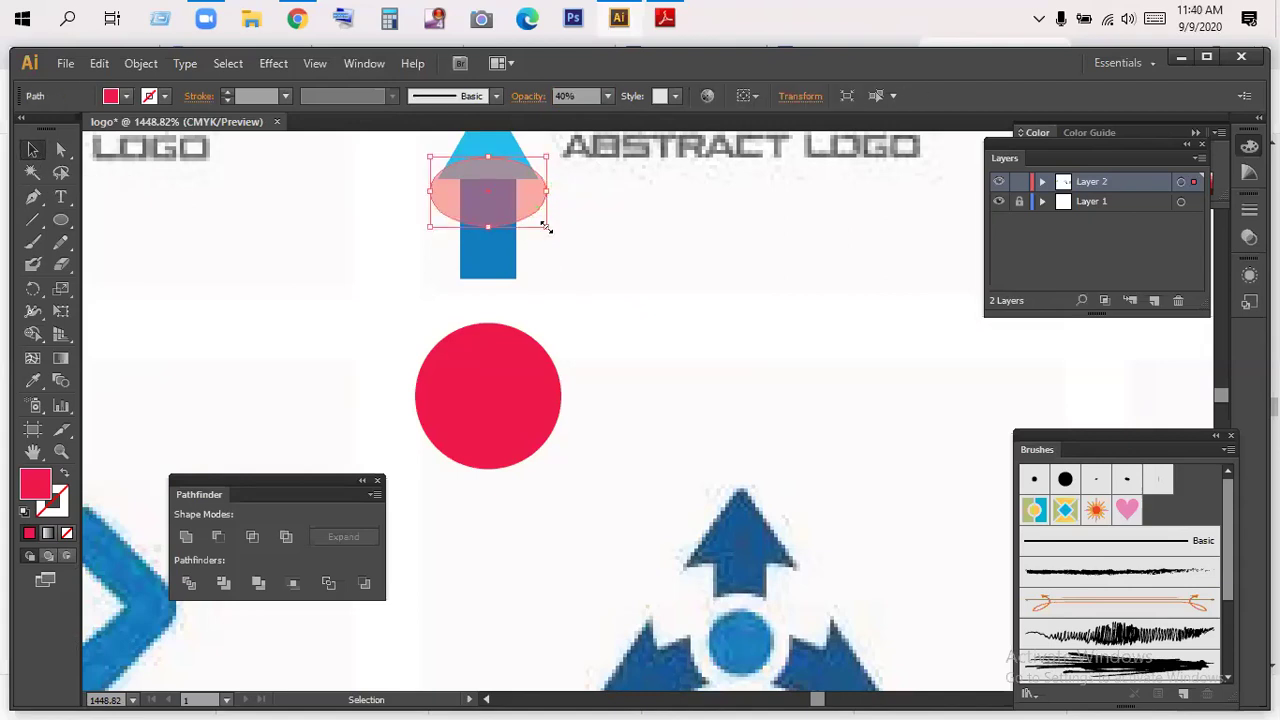
left_click_drag(545, 227, 540, 224)
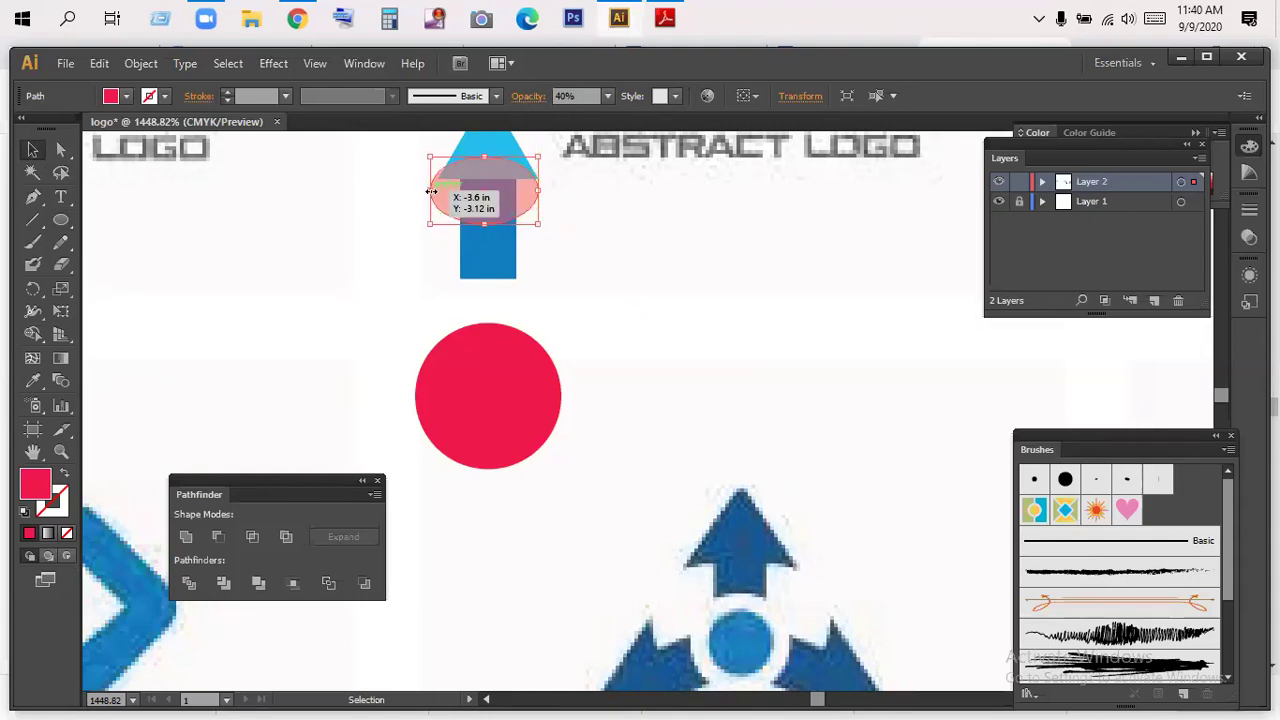
left_click_drag(432, 189, 439, 190)
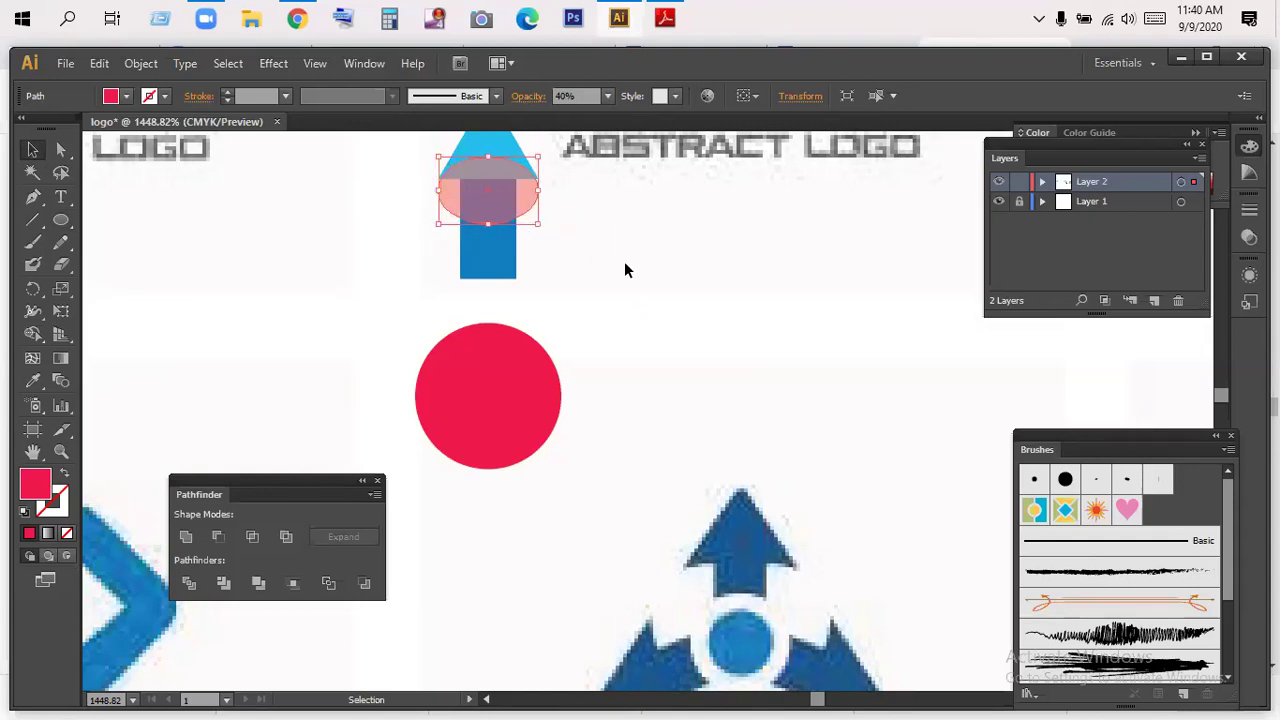
left_click(565, 251)
- Try nudging the translucent ellipse down and back up over the arrow shaft, and turn off Smart Guides
left_click(61, 451)
left_click_drag(431, 149, 632, 316)
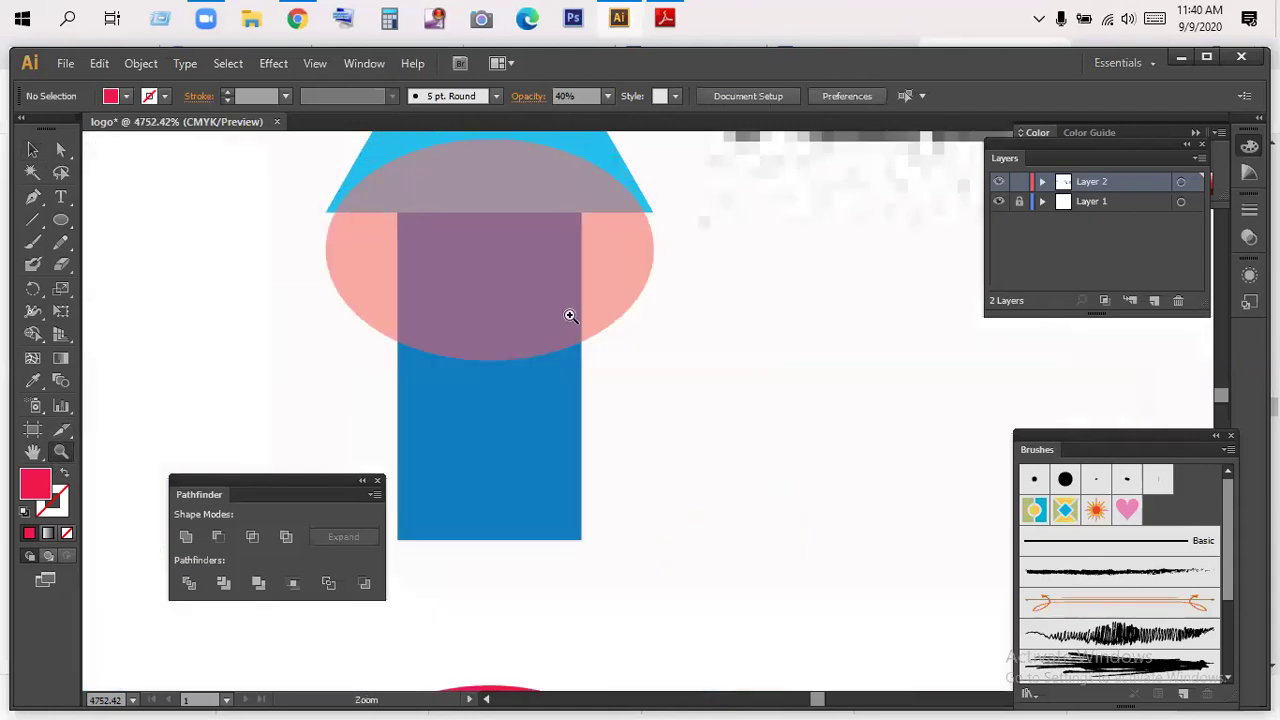
left_click(32, 149)
left_click(639, 297)
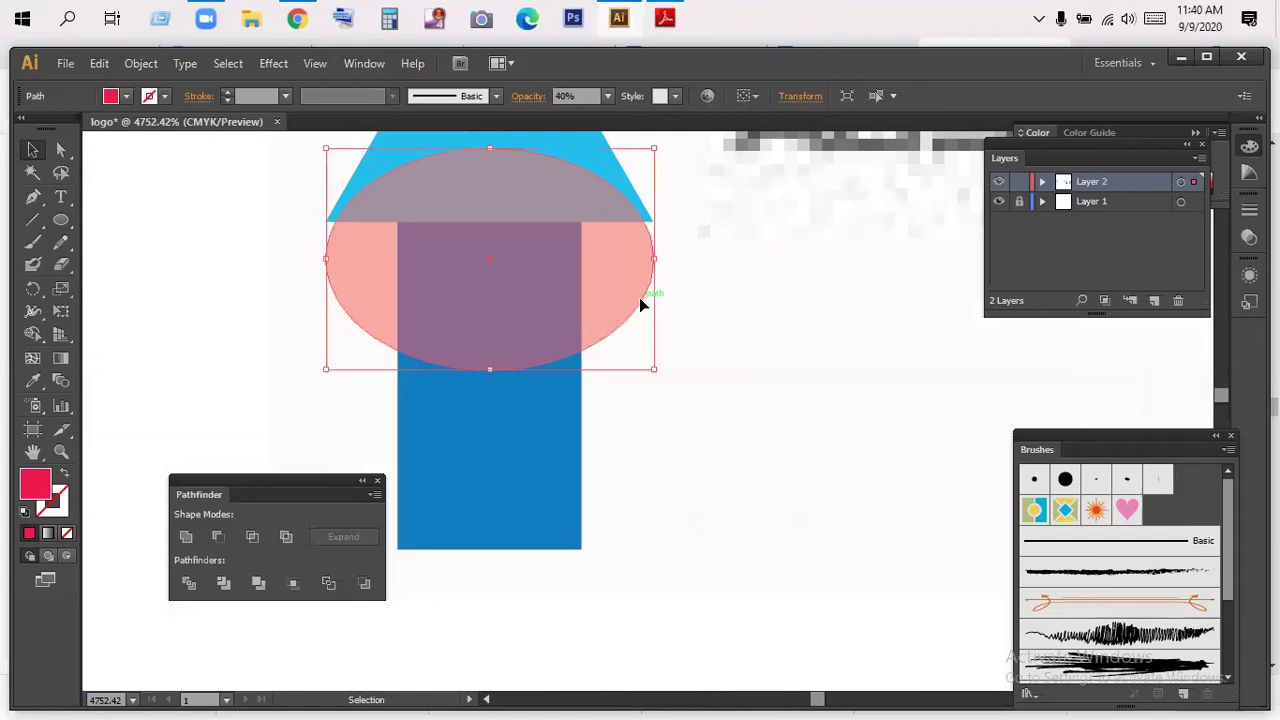
key("Down")
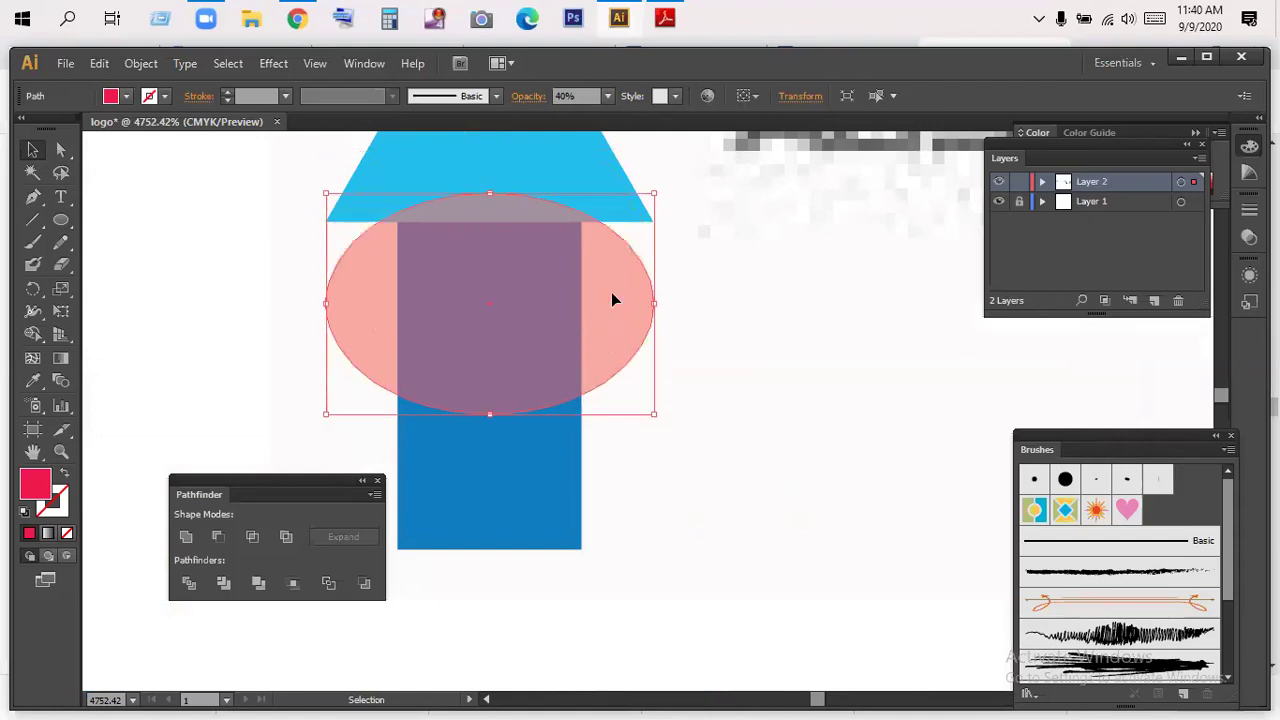
key("Up")
left_click(313, 65)
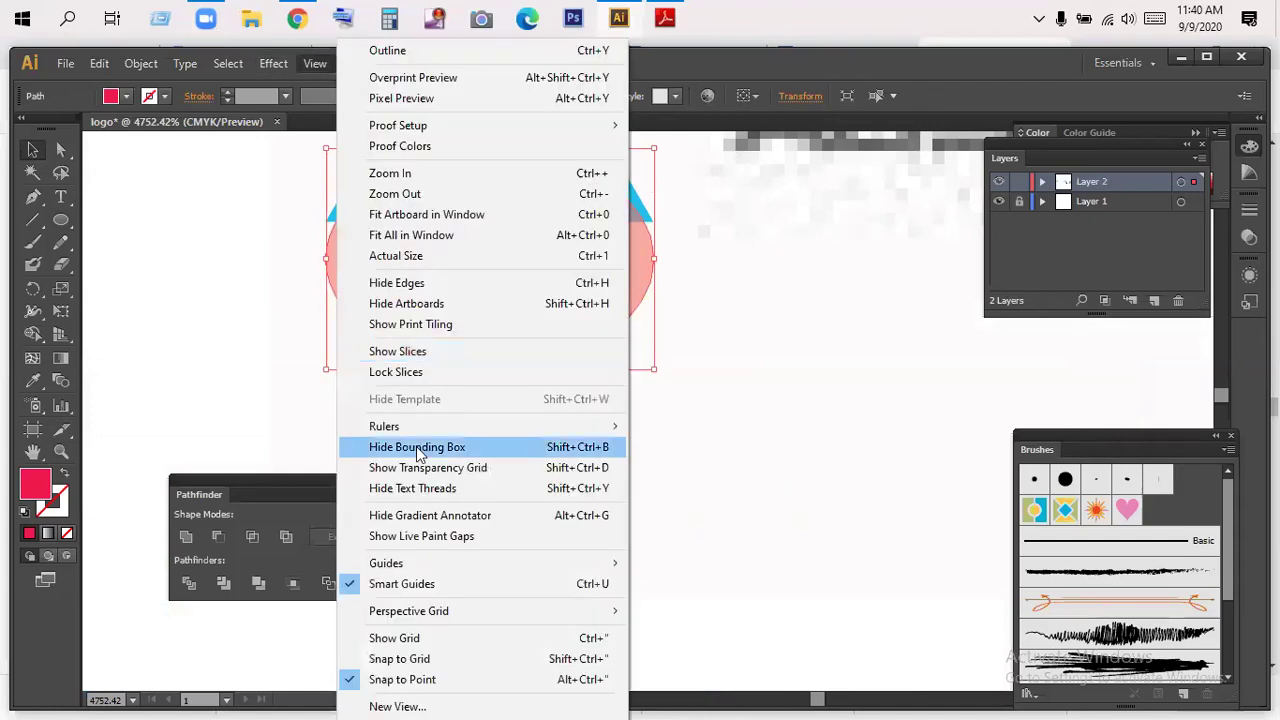
left_click(423, 583)
- Enlarge the translucent ellipse slightly about its center, just past both base corners of the light blue triangle, and deselect it
left_click(594, 372)
left_click(583, 320)
key("Down")
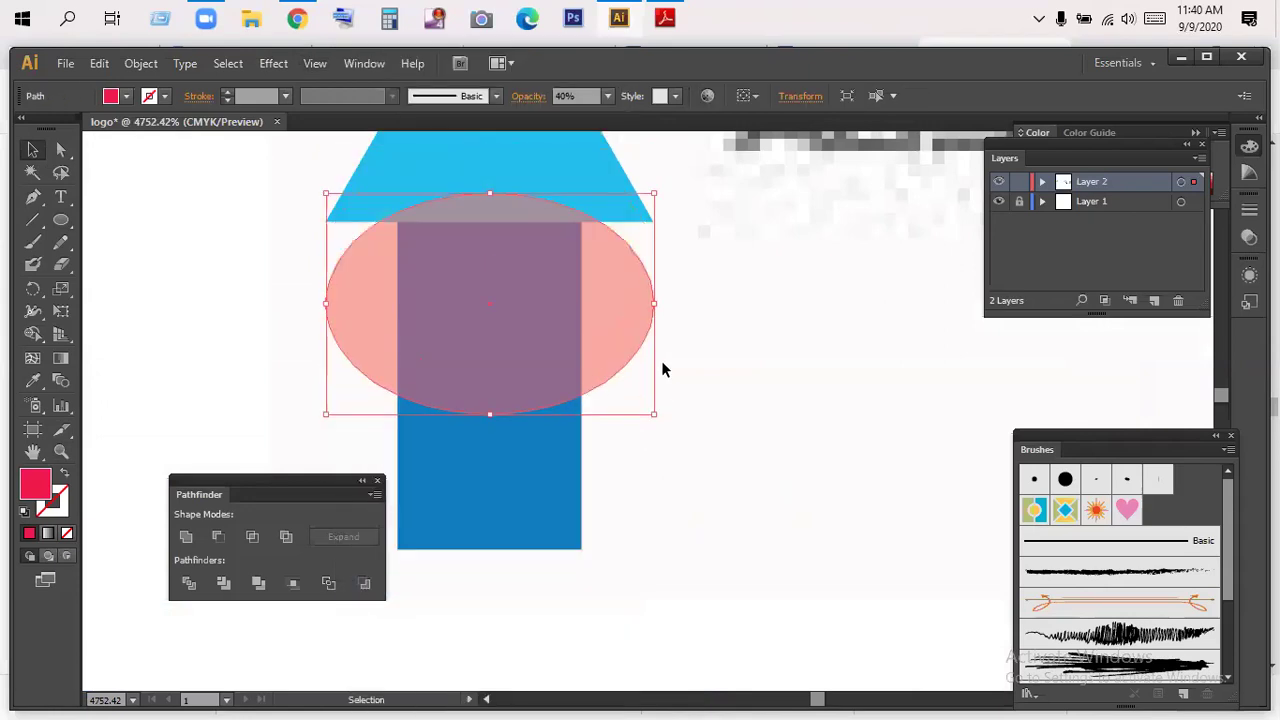
key("Up")
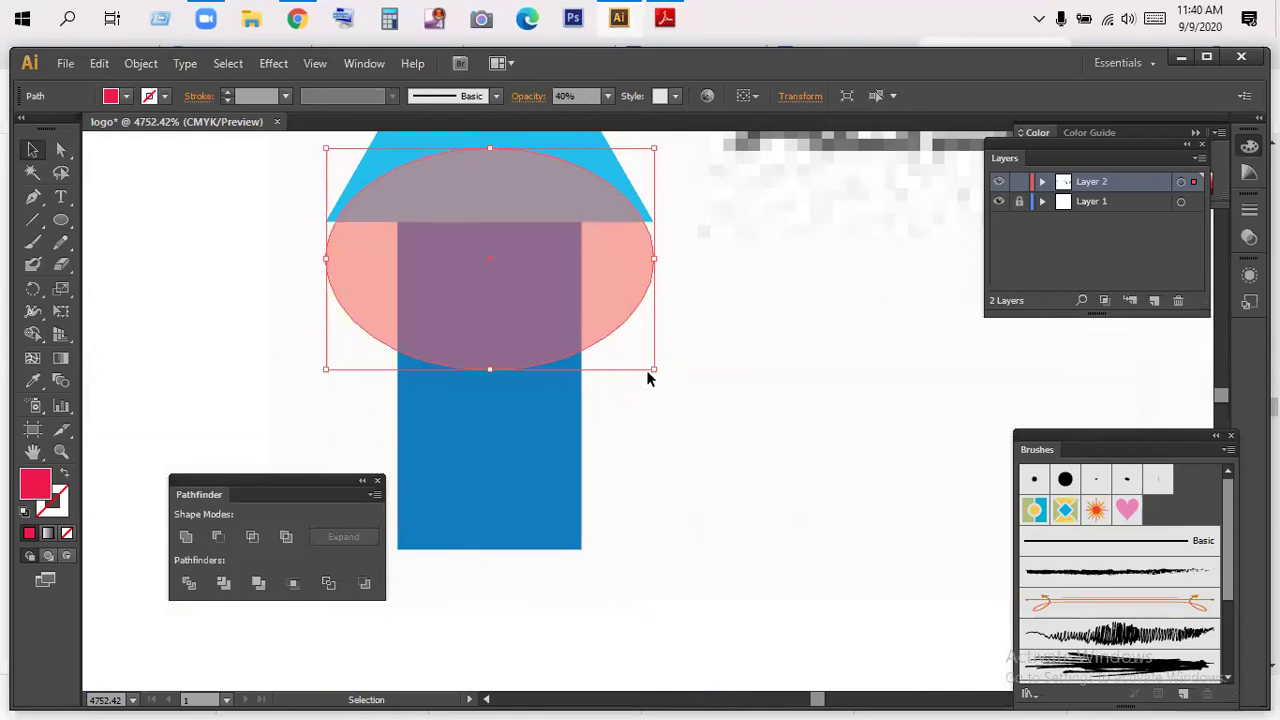
key("ctrl+shift+b")
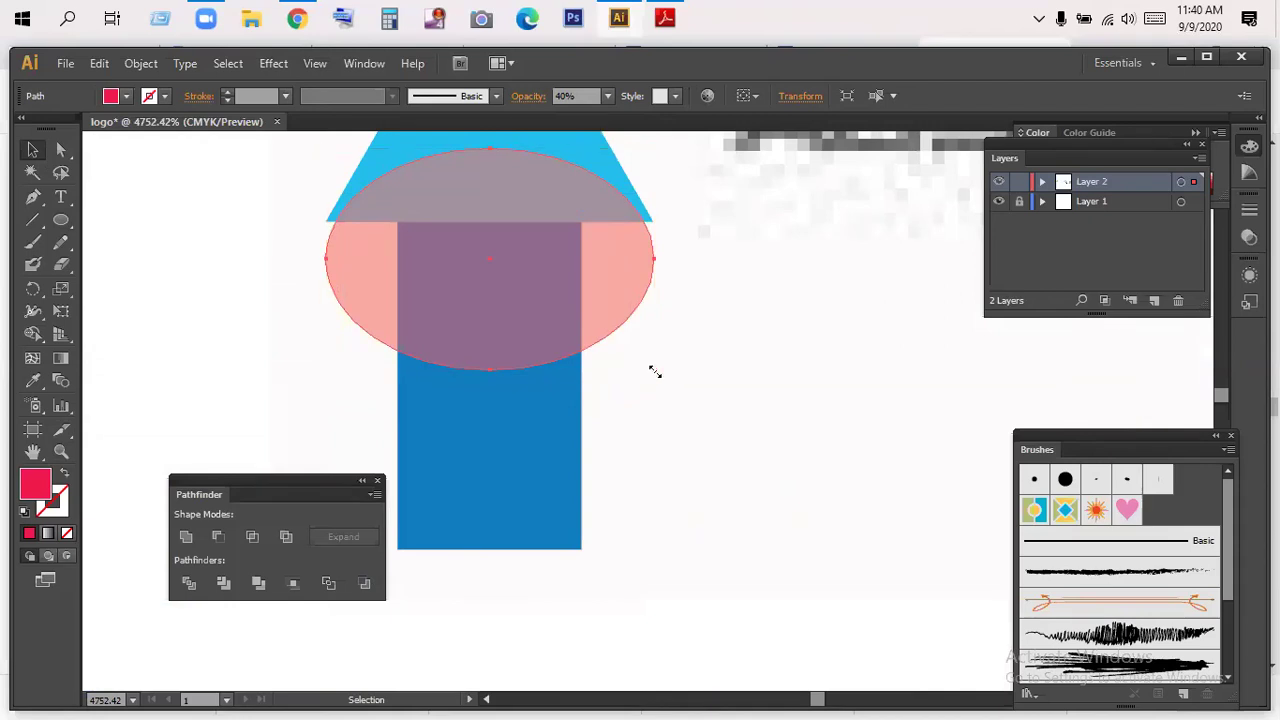
left_click_drag(660, 372, 674, 374)
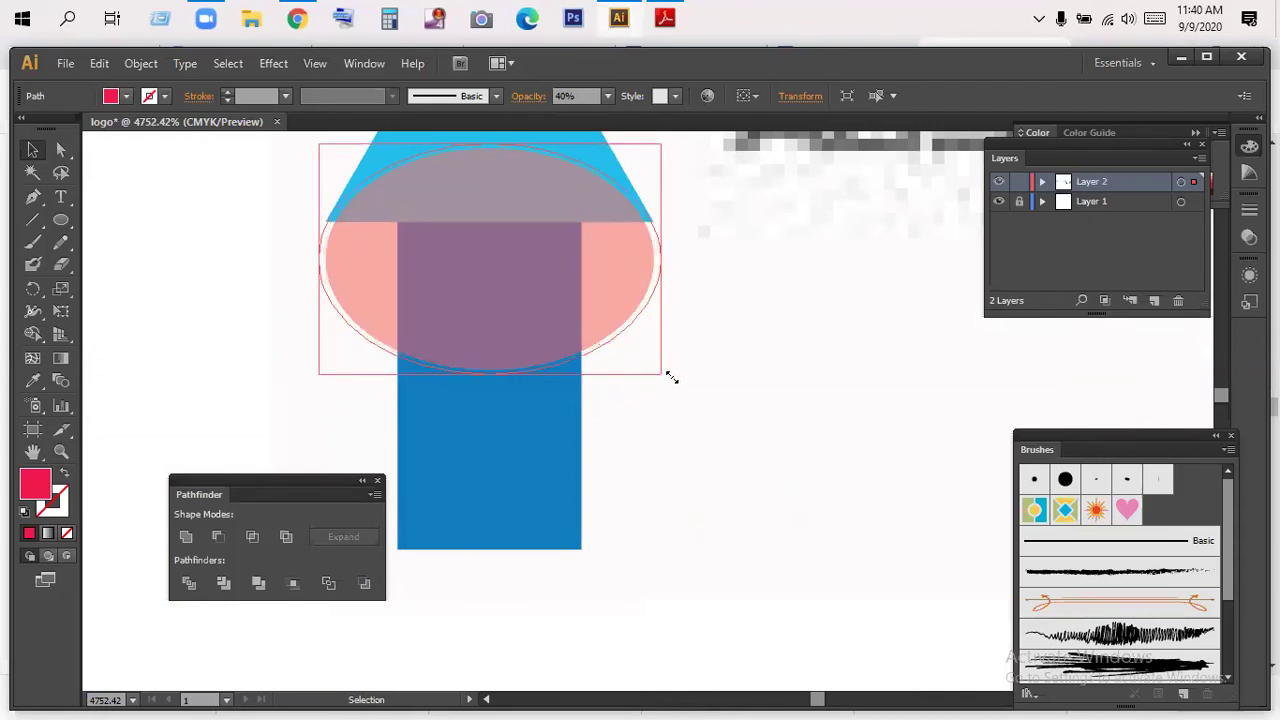
left_click(733, 348)
scroll(733, 348, "up", 3)
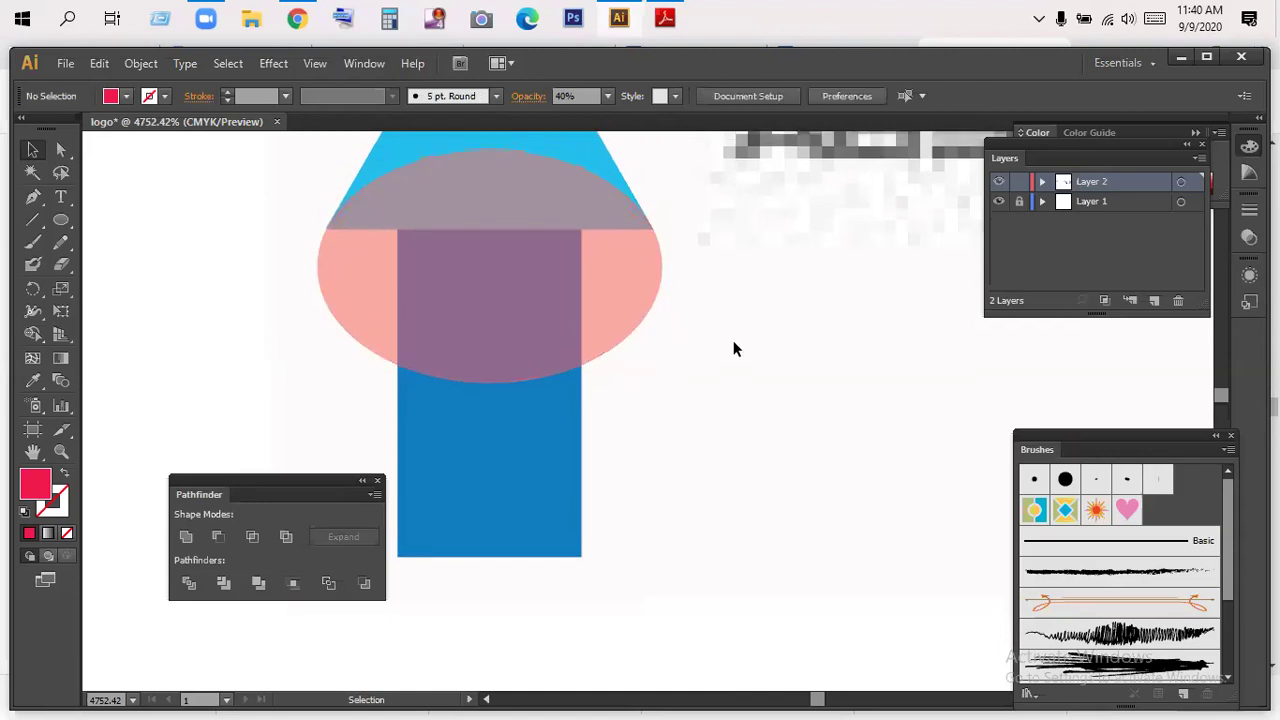
scroll(733, 348, "up", 4)
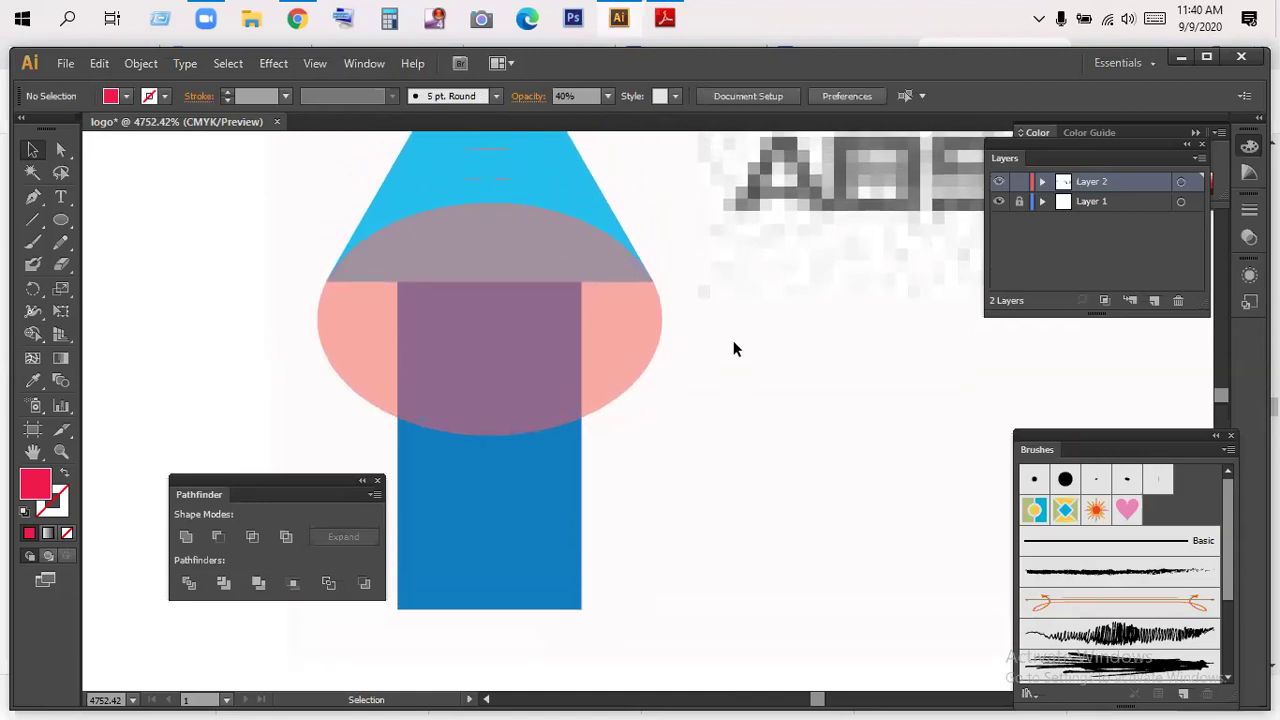
- Flatten the translucent ellipse vertically and position it so its upper edge meets both base corners of the light blue triangle
left_click(474, 249)
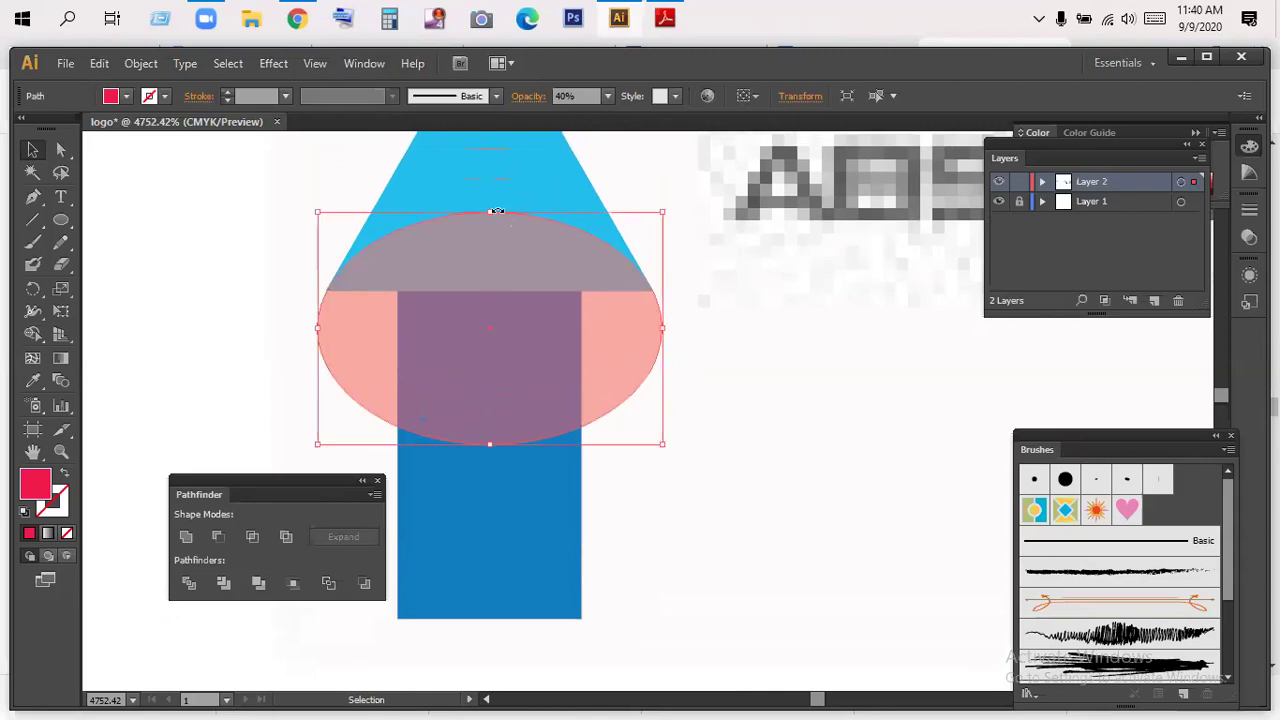
left_click_drag(490, 213, 490, 311)
key("Up")
key("Up")
key("Up")
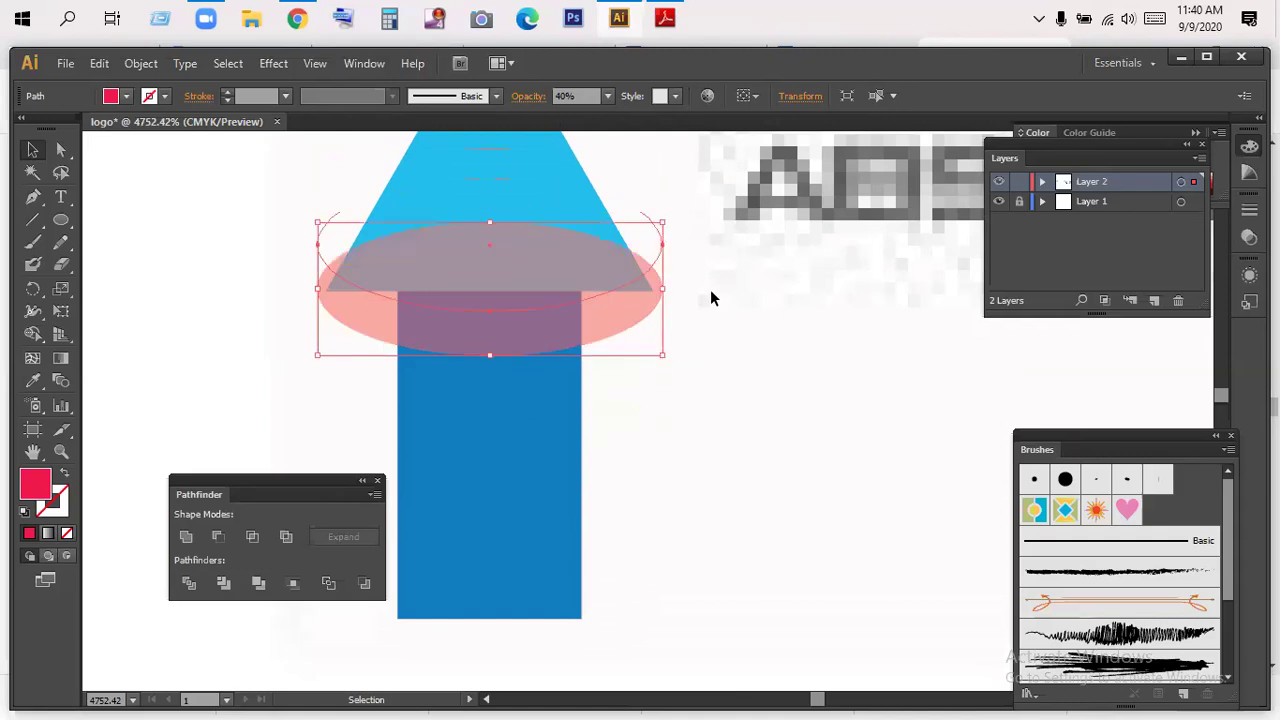
left_click_drag(535, 265, 534, 339)
left_click(698, 400)
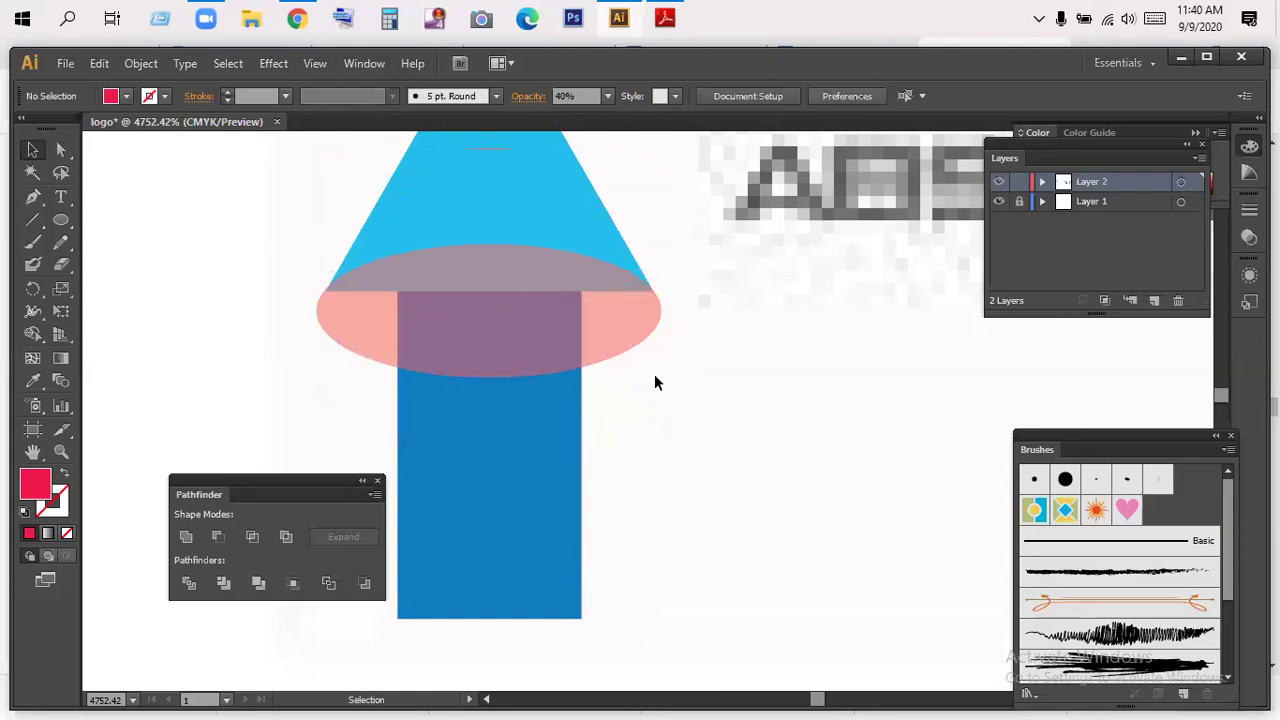
- Ungroup the arrow so its light blue triangle and blue shaft are separate objects, and clear the selection
left_click(416, 198)
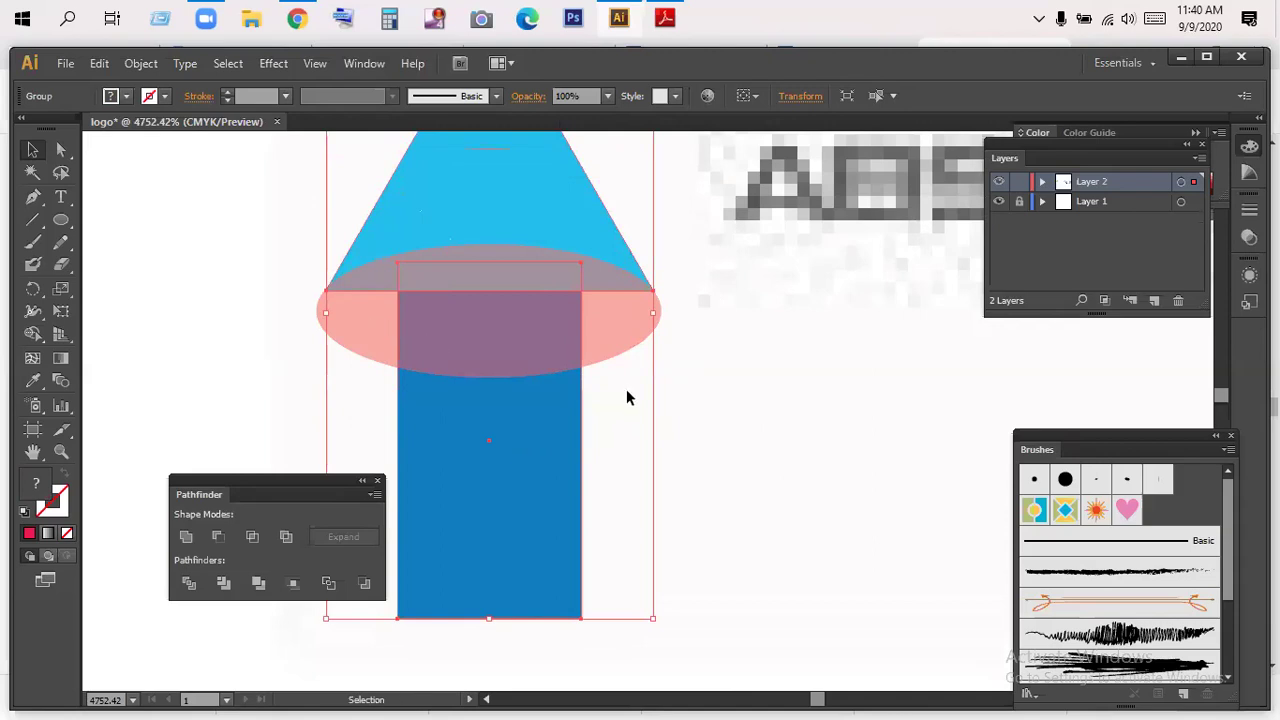
left_click(669, 398)
right_click(479, 499)
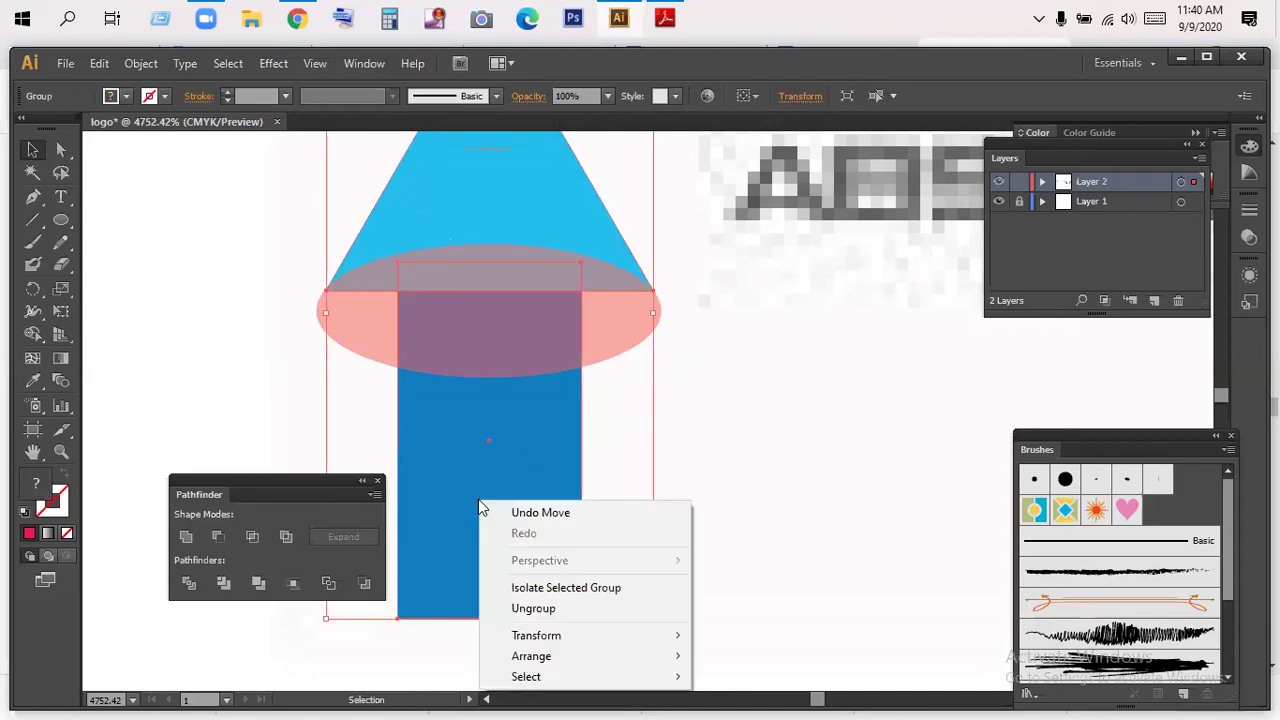
left_click(533, 609)
left_click(709, 509)
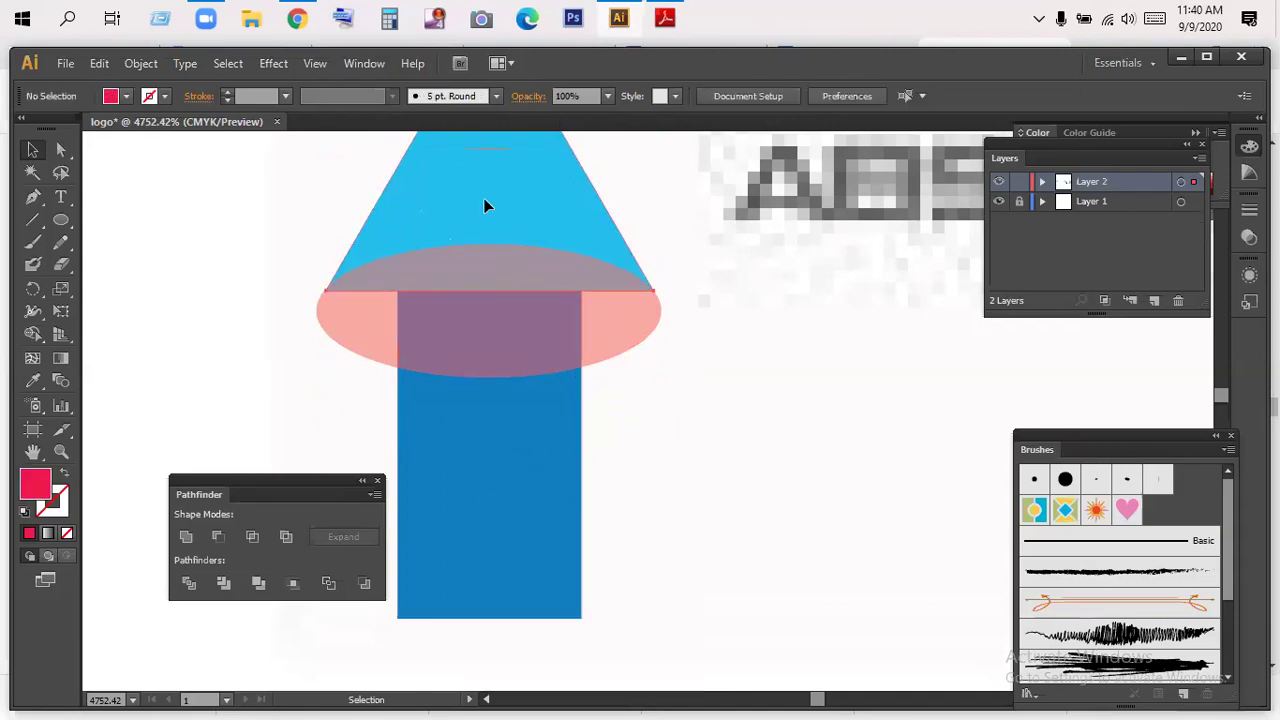
- Cut the translucent ellipse out of the light blue triangle with the Shape Builder tool to give the arrowhead a curved base
left_click(484, 205)
left_click(463, 350, "shift")
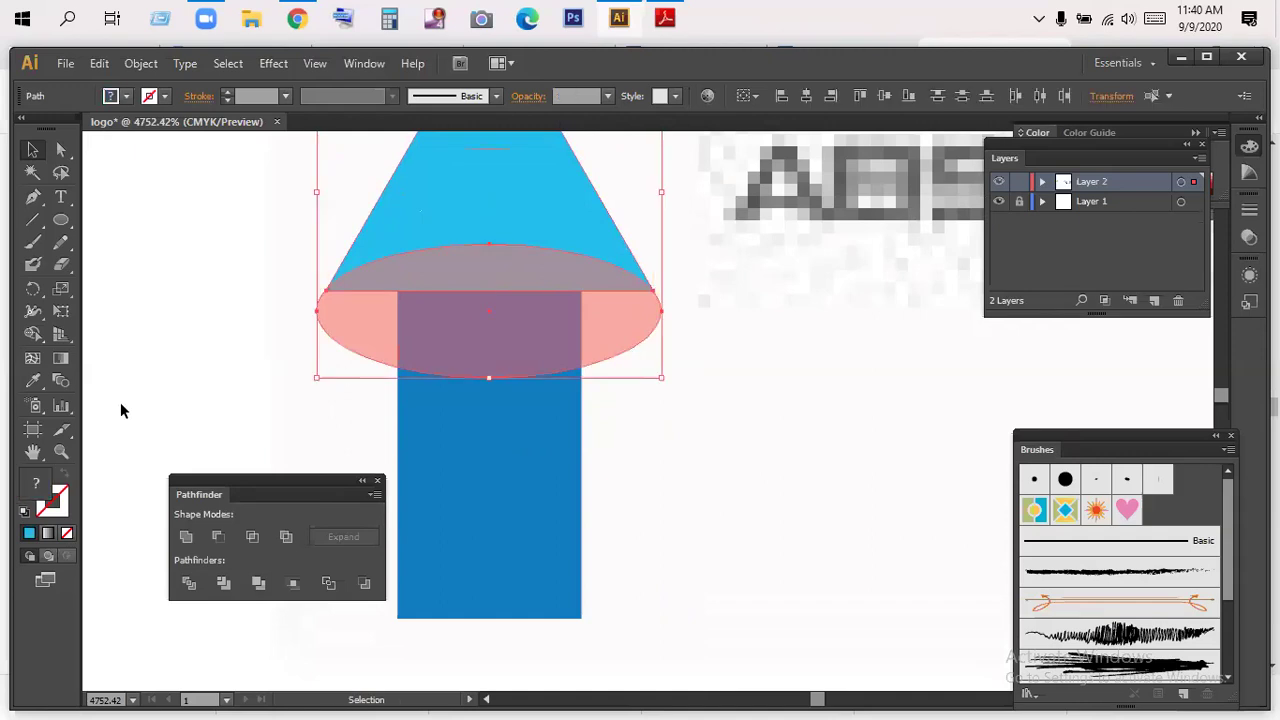
left_click(34, 335)
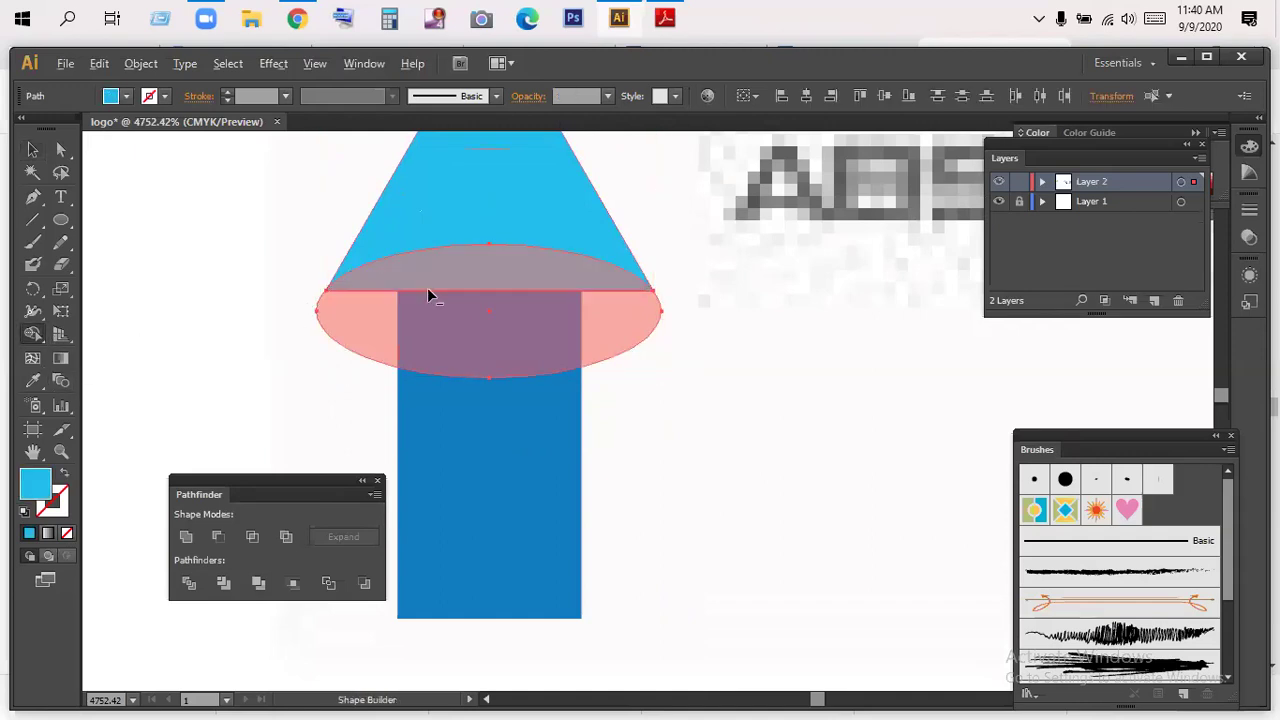
mouse_move(497, 282)
left_mouse_down()
mouse_move(429, 346)
mouse_move(469, 346)
left_mouse_up()
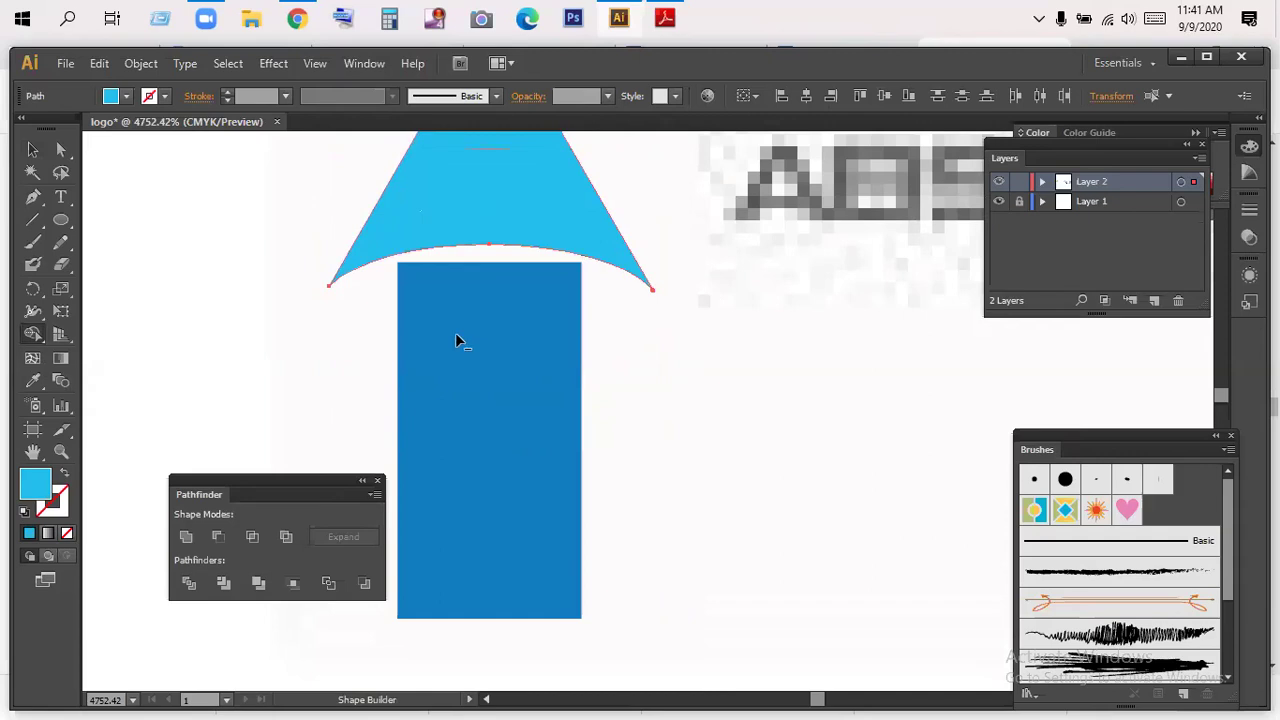
- Move the curved-base arrowhead straight down until its curved base covers the upper end of the blue shaft
left_click(32, 149)
left_click(628, 374)
left_click(503, 222)
key("Down")
key("Down")
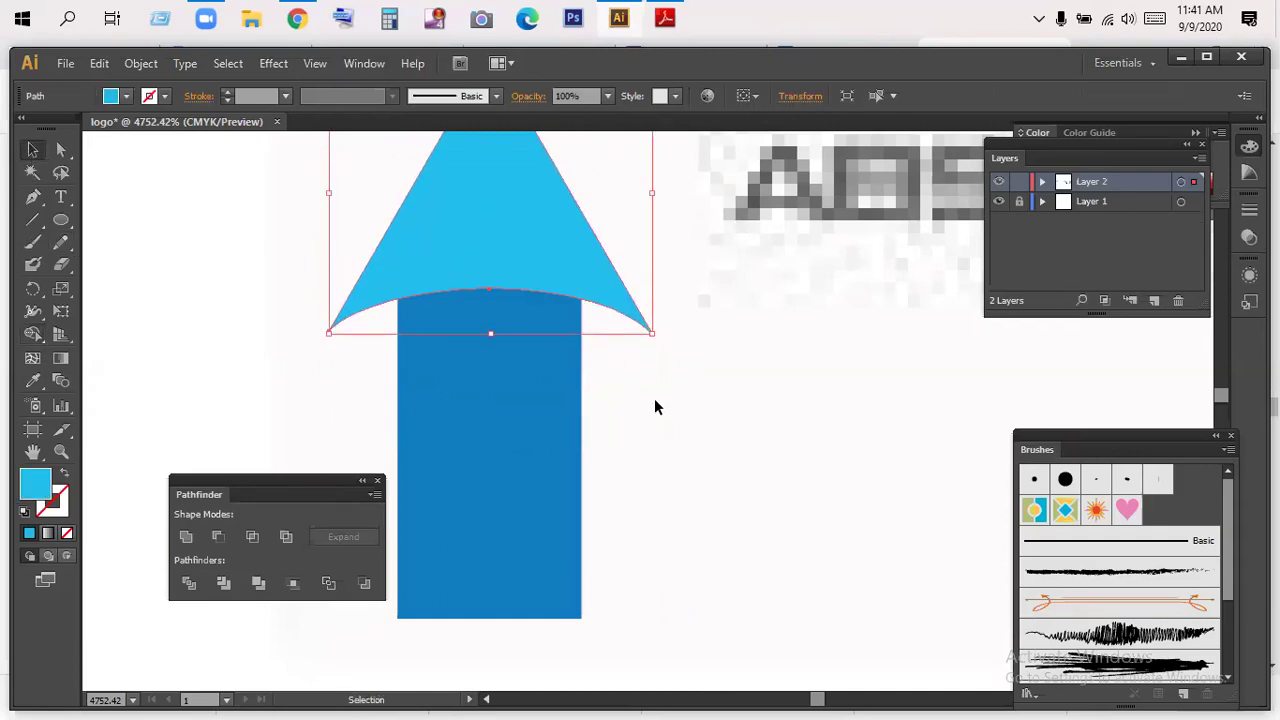
key("Up")
- Group the curved arrowhead with the blue shaft and deselect the group
left_click_drag(663, 415, 521, 291)
right_click(430, 250)
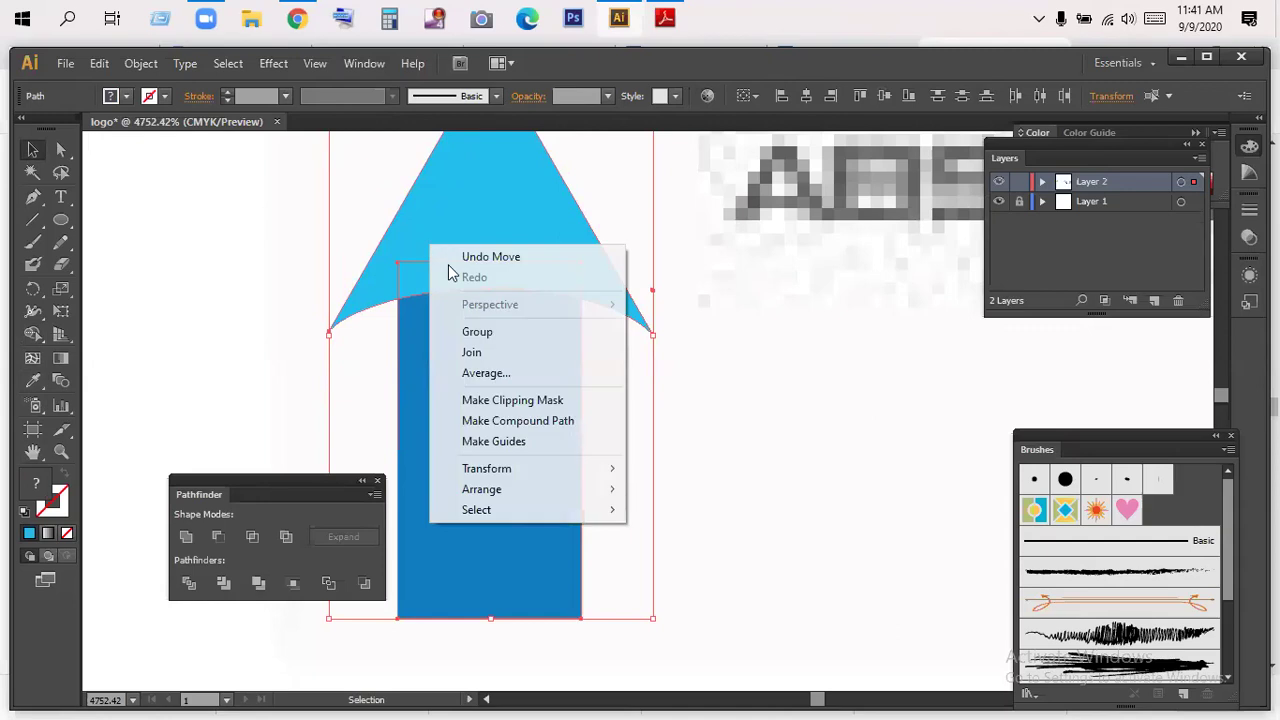
left_click(497, 333)
left_click(780, 412)
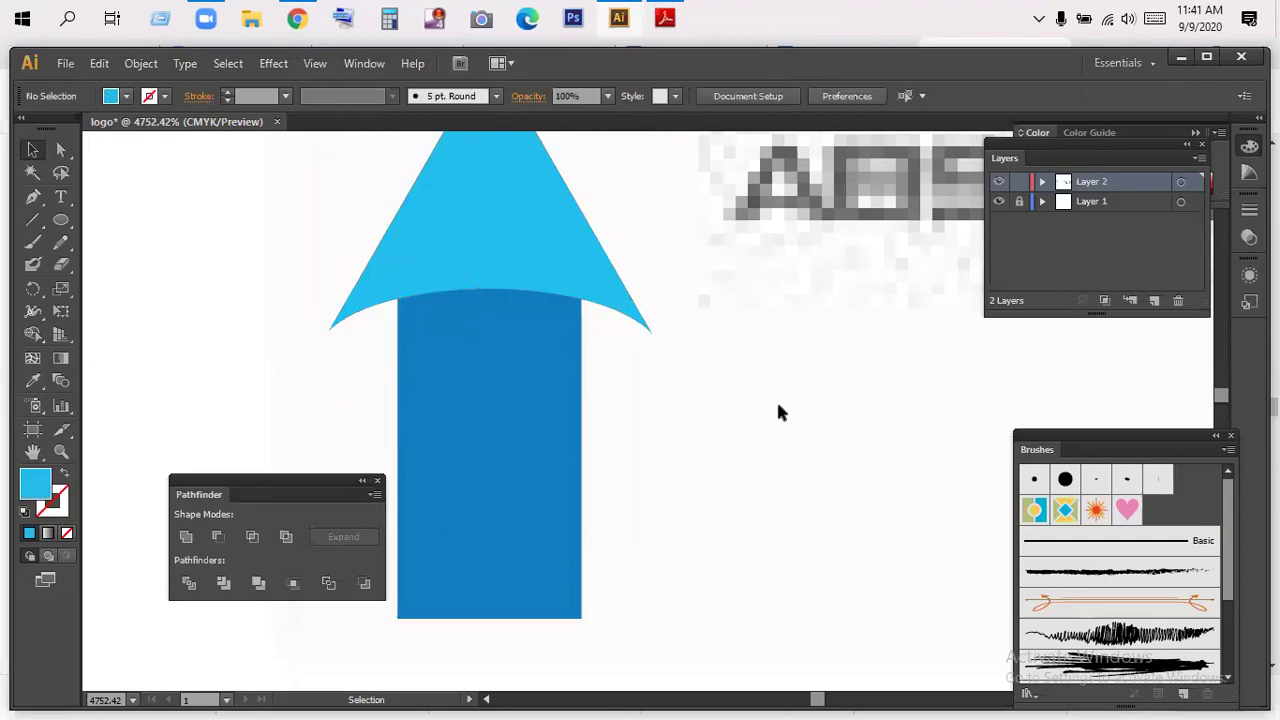
- Draw a light blue three-sided shape with the Polygon tool and place it beside the arrow emblem of the Business logo
key("z")
left_click(726, 399, "alt")
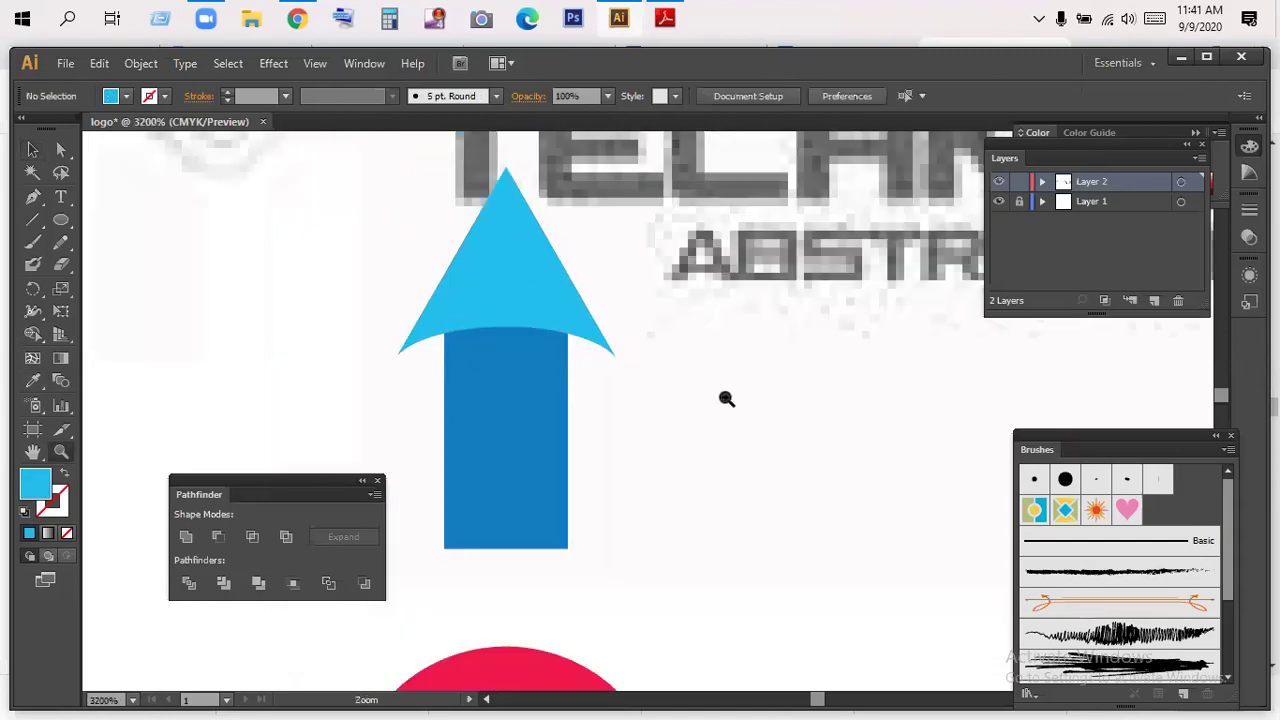
left_click(726, 399, "alt")
left_click(726, 399, "alt")
left_click_drag(700, 491, 694, 432)
key("v")
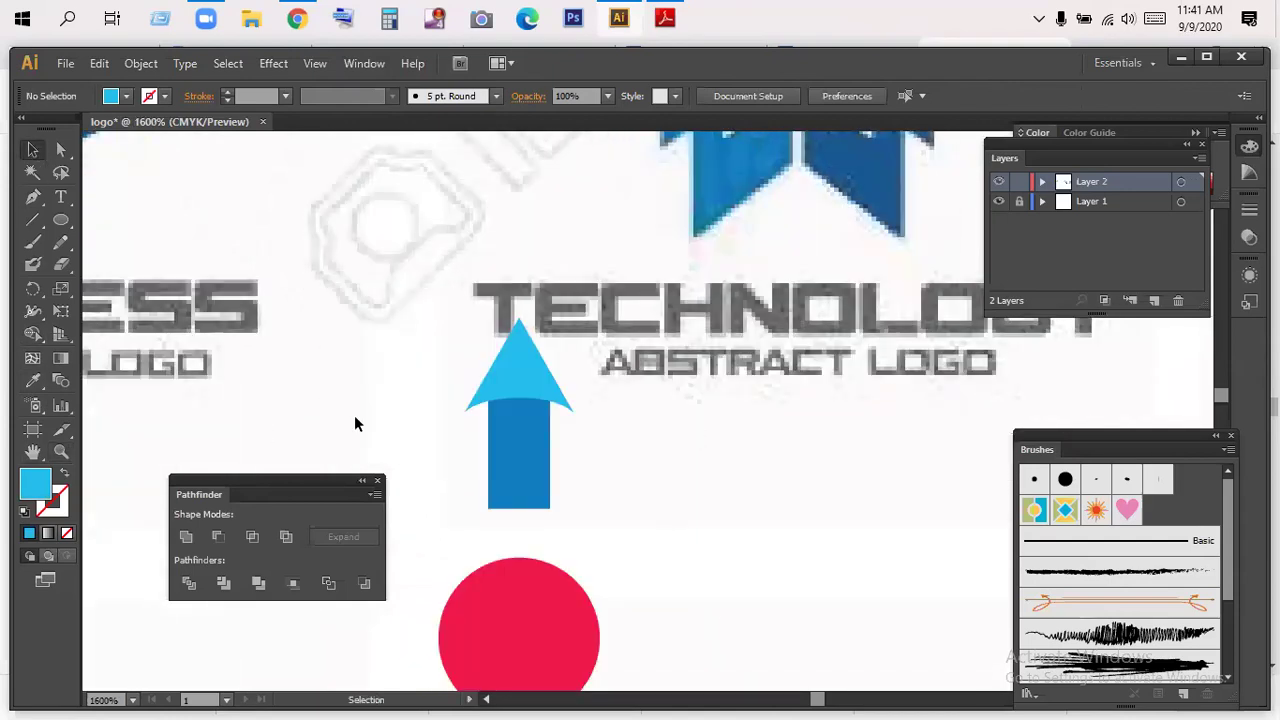
left_click_drag(297, 386, 634, 486)
left_click_drag(441, 301, 757, 524)
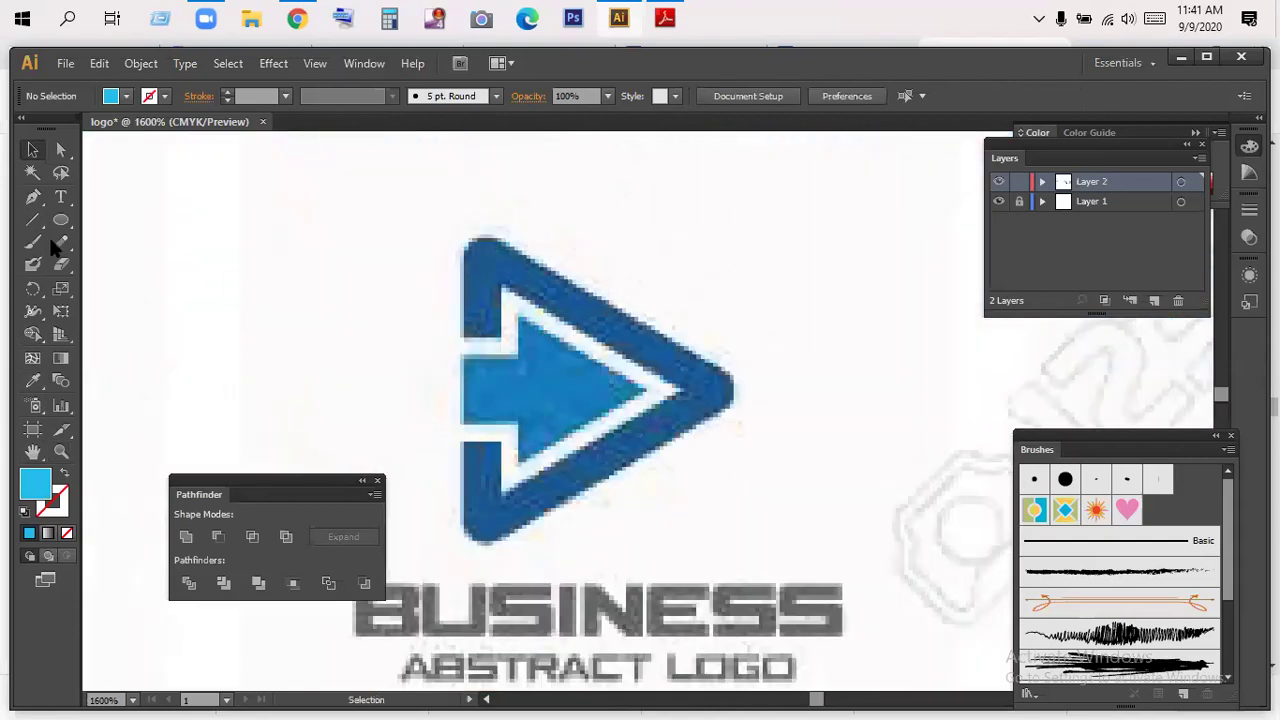
left_click_drag(61, 220, 148, 285)
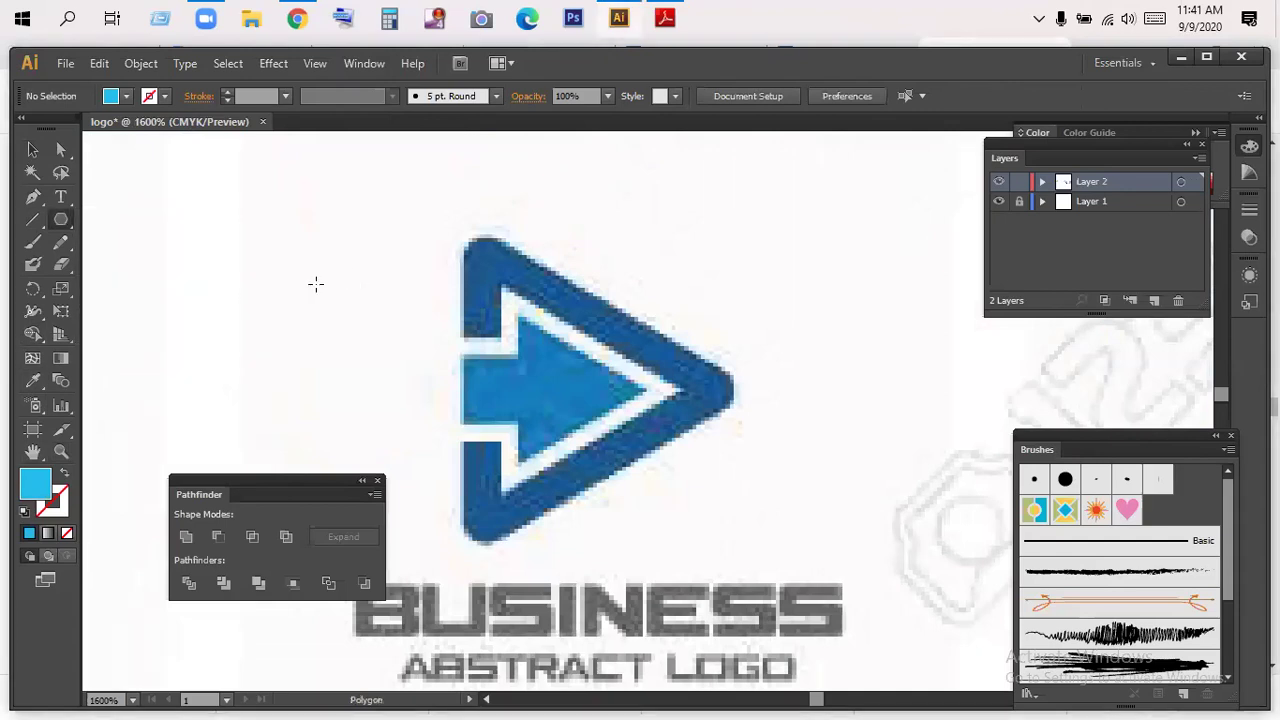
left_click(433, 410)
type("3")
left_click(593, 425)
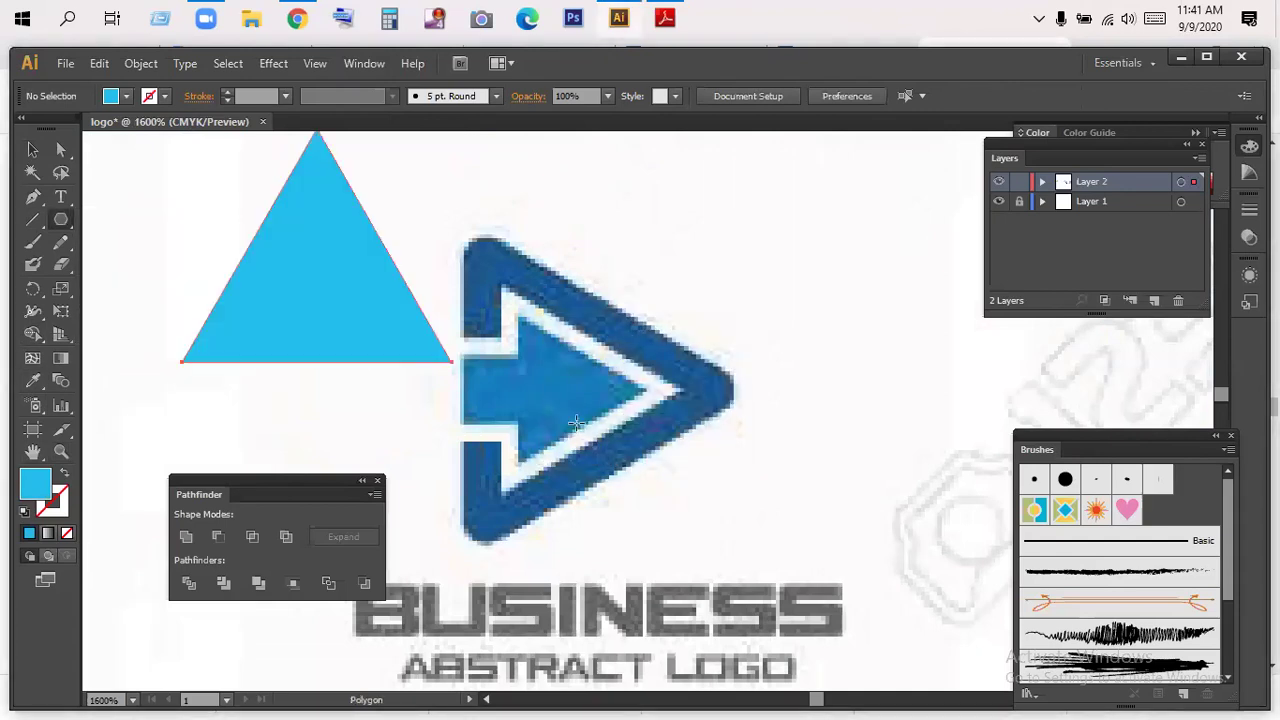
left_click(32, 149)
left_click_drag(319, 316, 309, 330)
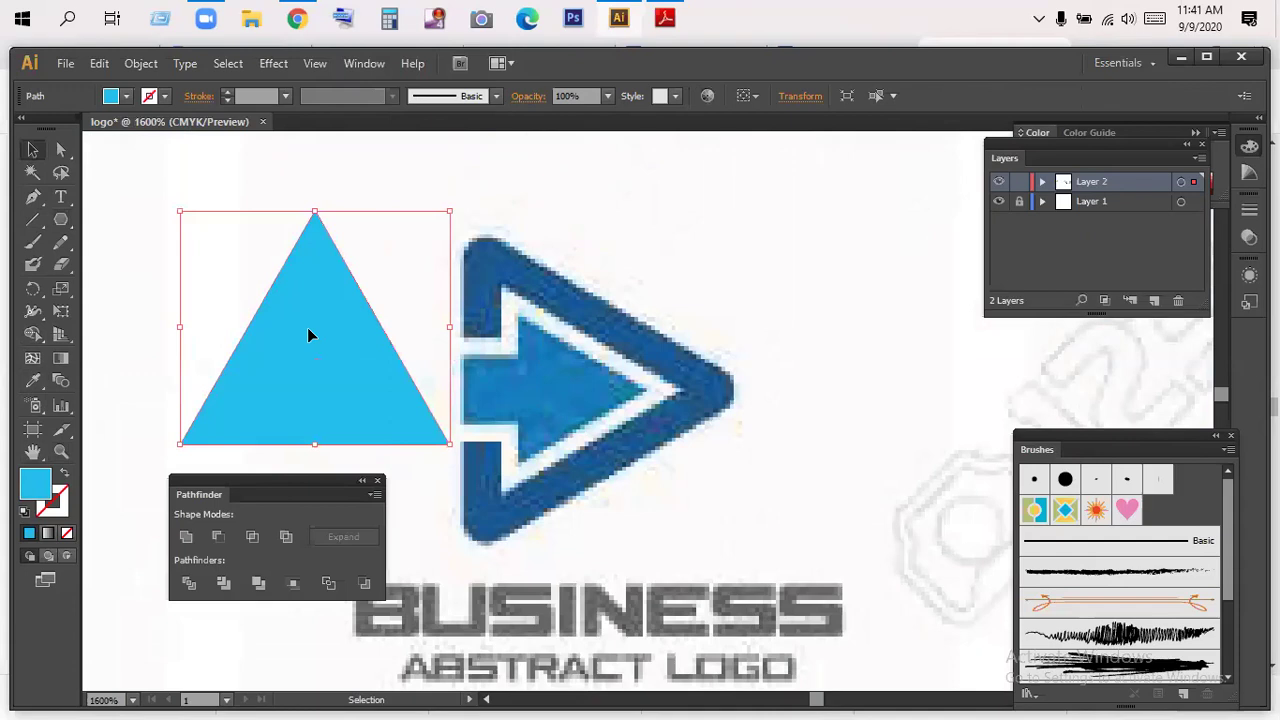
- Start the Round Corners effect on the light blue triangle with its preview enabled
left_click(273, 63)
mouse_move(340, 280)
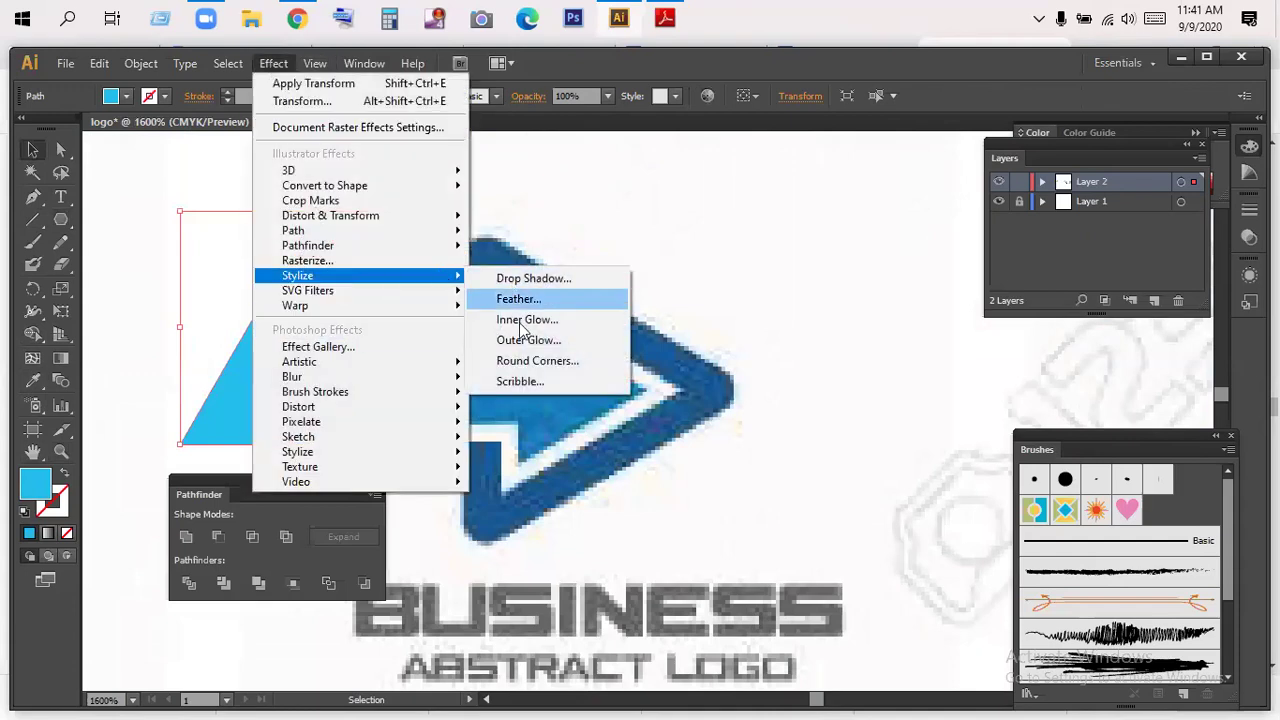
left_click(533, 361)
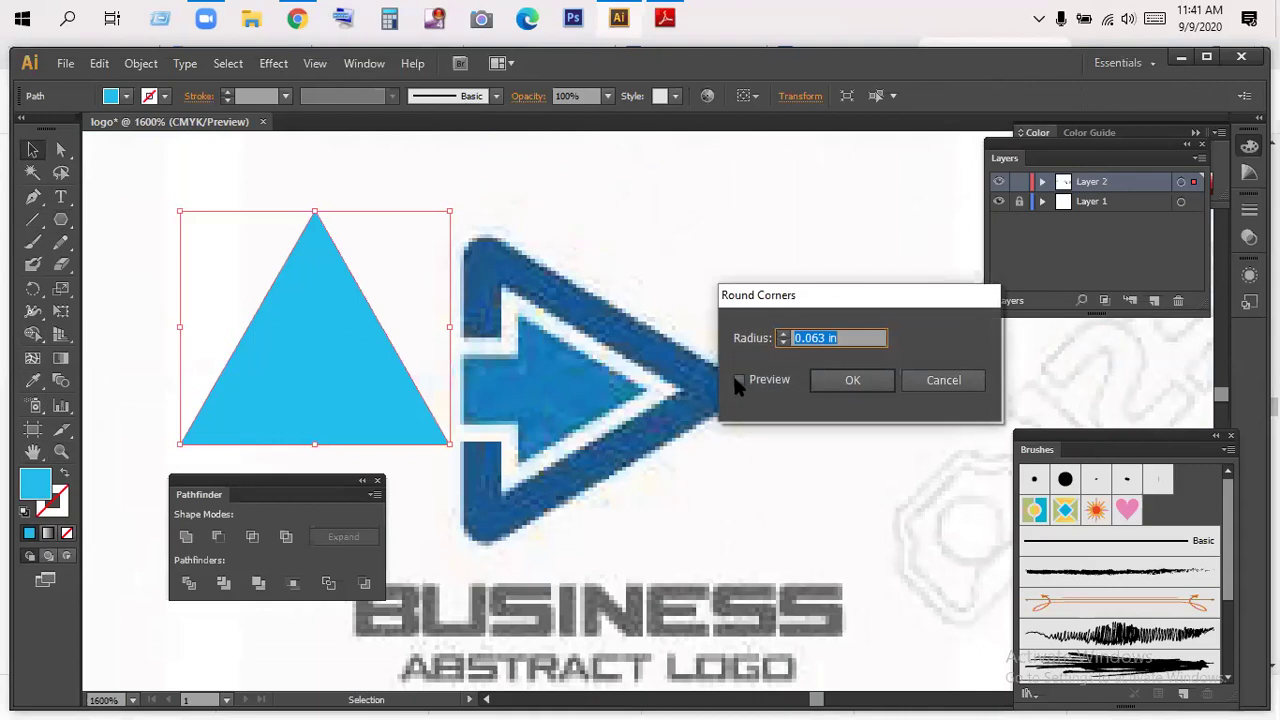
left_click(739, 380)
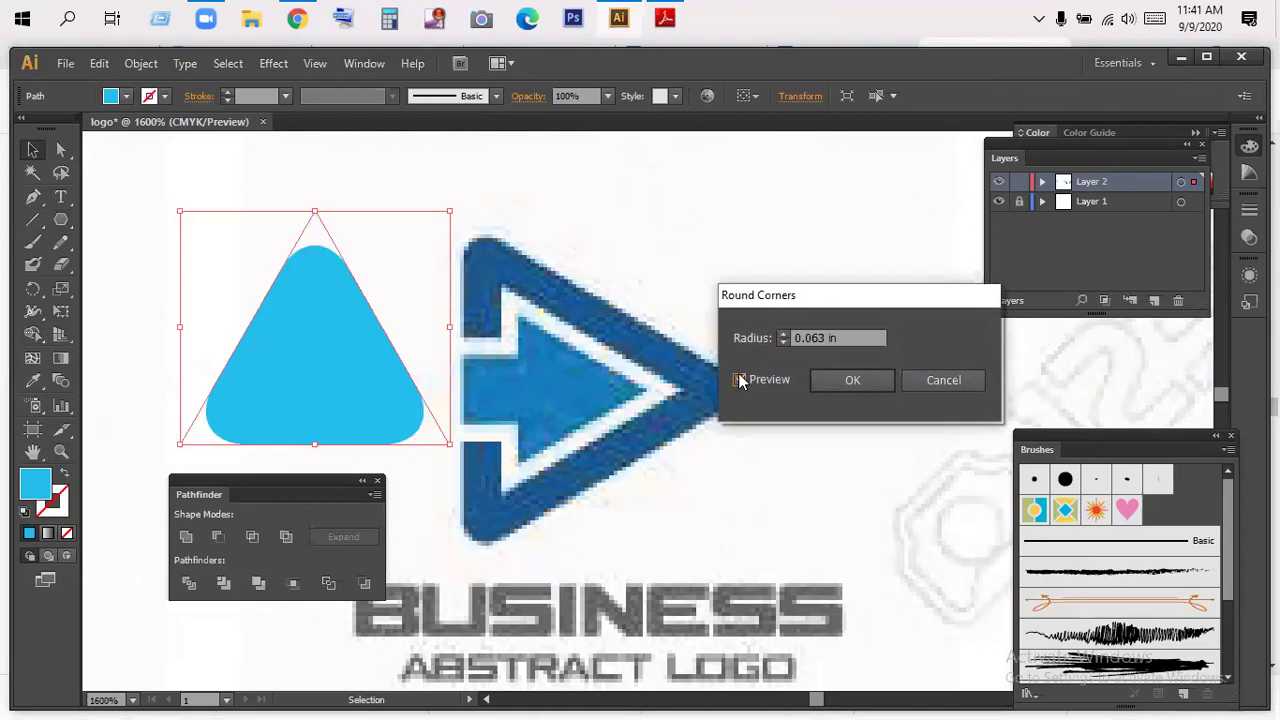
- Try corner radii of 0.001, 0.125, 0.05 and 0.01 in on the triangle, previewing the rounding
left_click(783, 342)
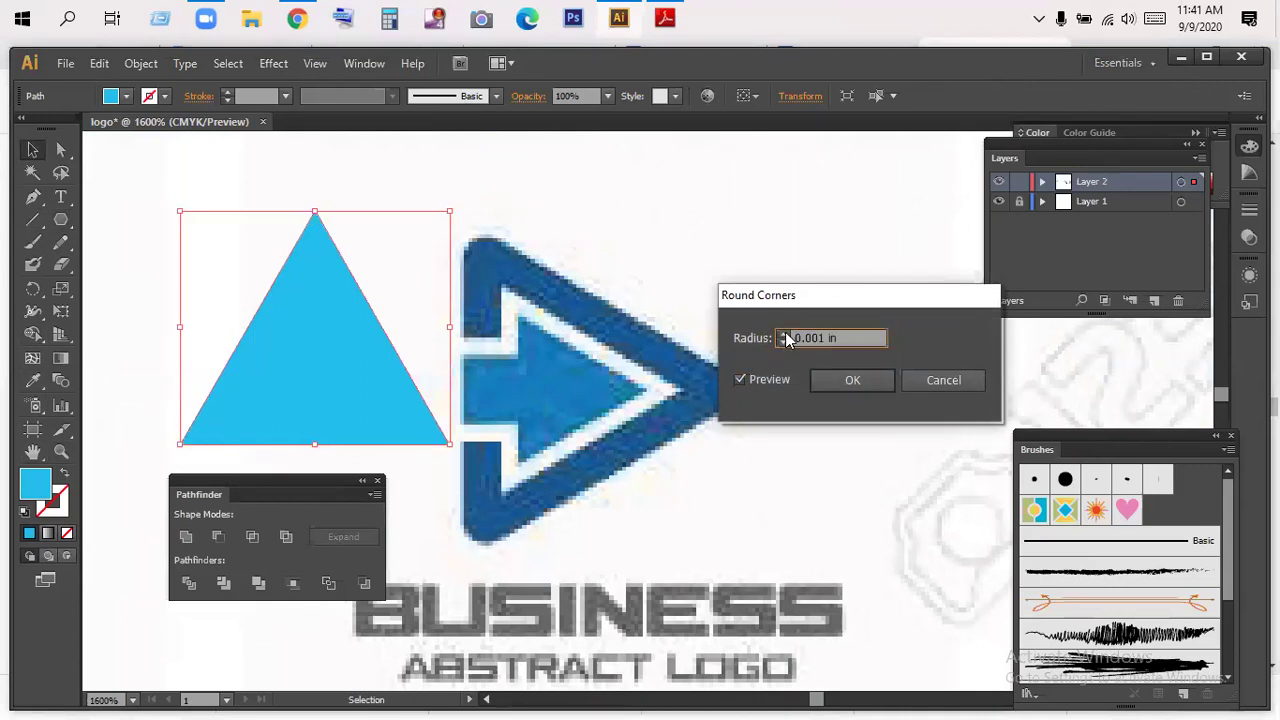
double_click(812, 338)
type("0.125")
left_click_drag(836, 340, 806, 342)
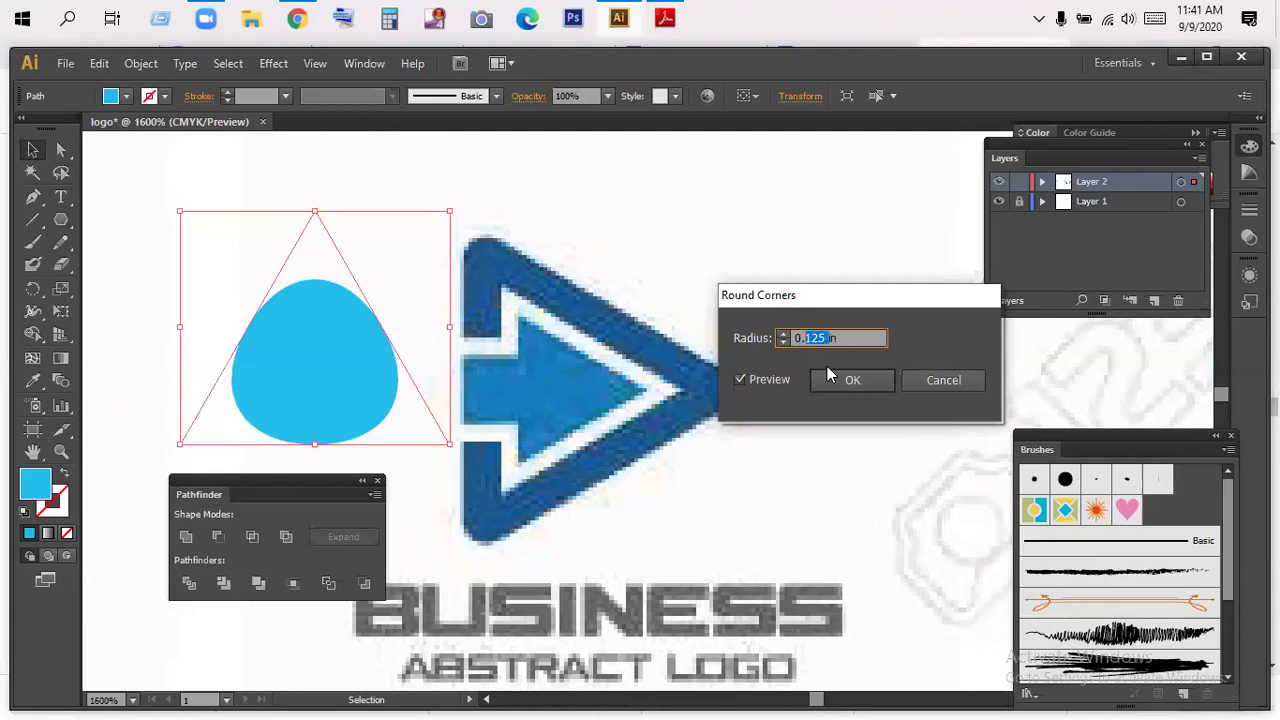
left_click_drag(827, 339, 790, 338)
type(".05")
left_click(742, 380)
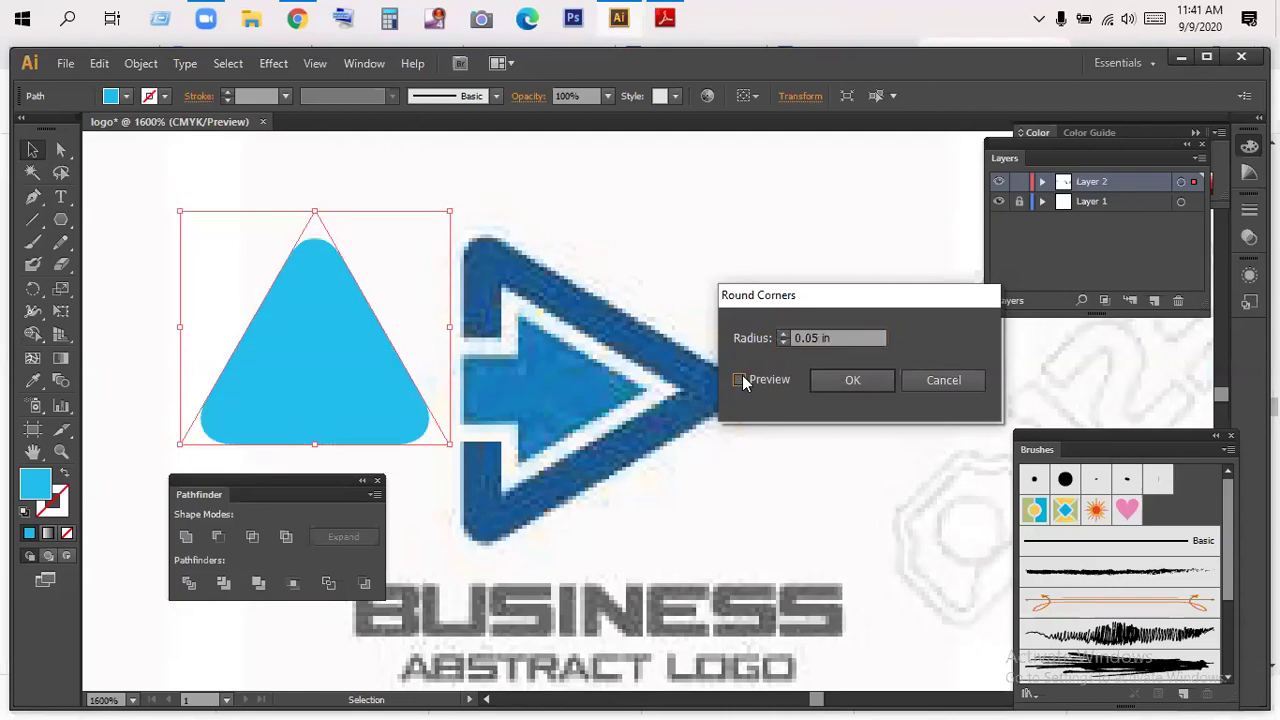
left_click(821, 338)
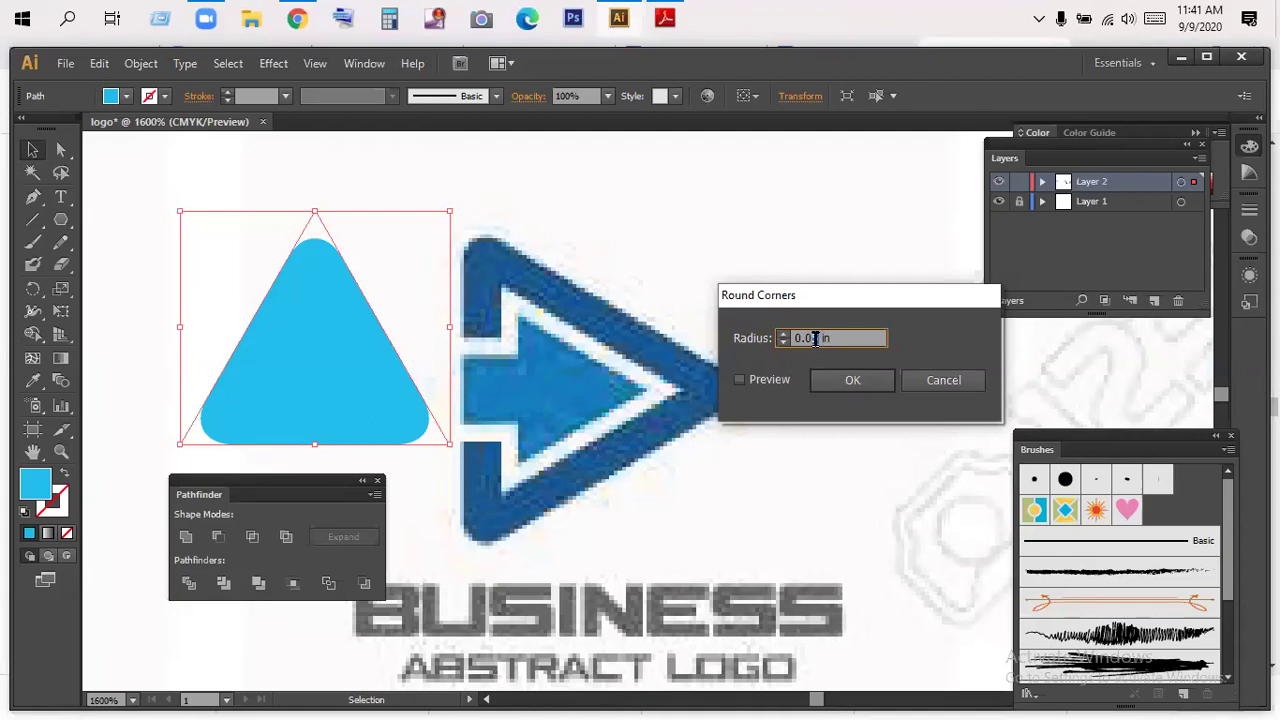
left_click(740, 380)
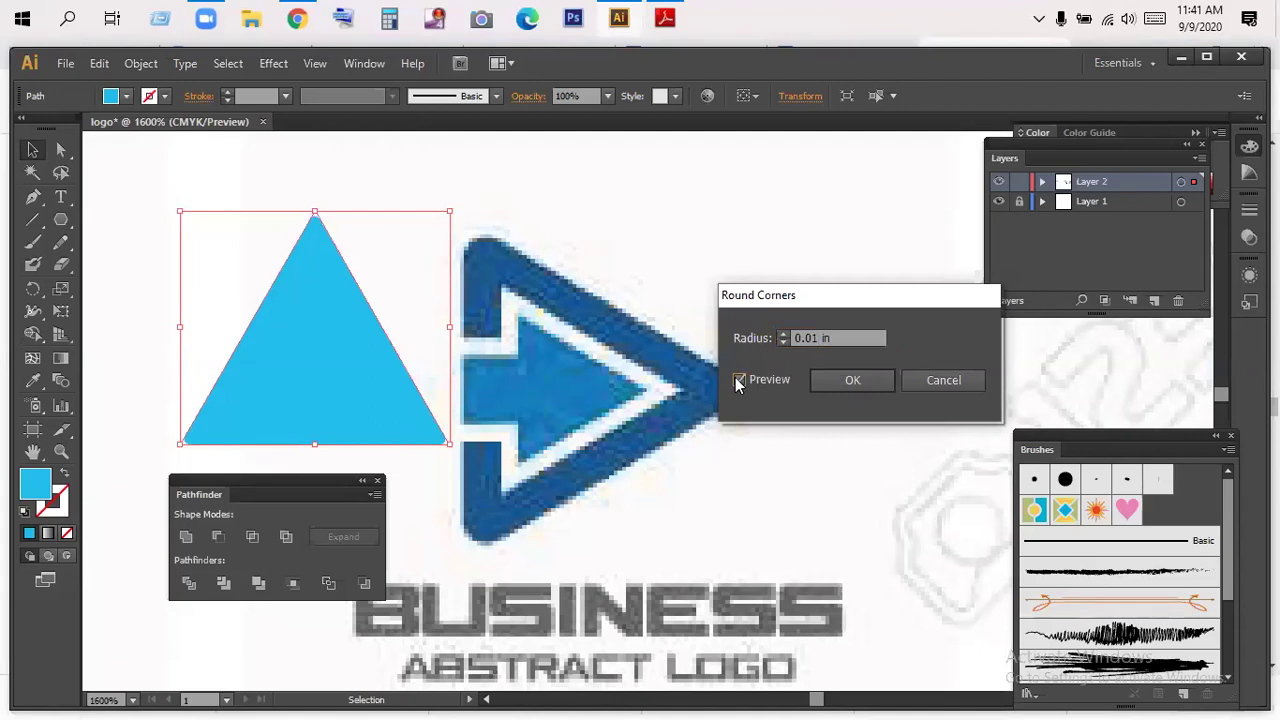
- Set the triangle's corner radius to 0.03 in and apply the Round Corners effect
left_click(815, 338)
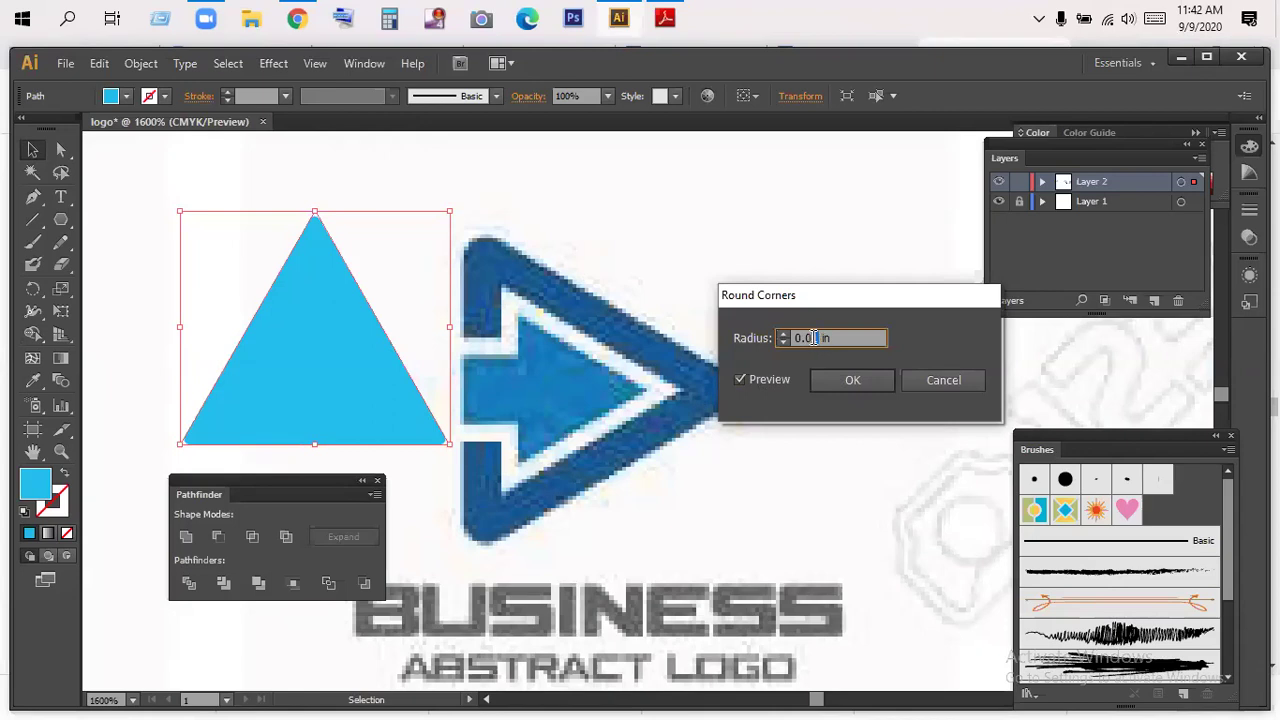
key("Tab")
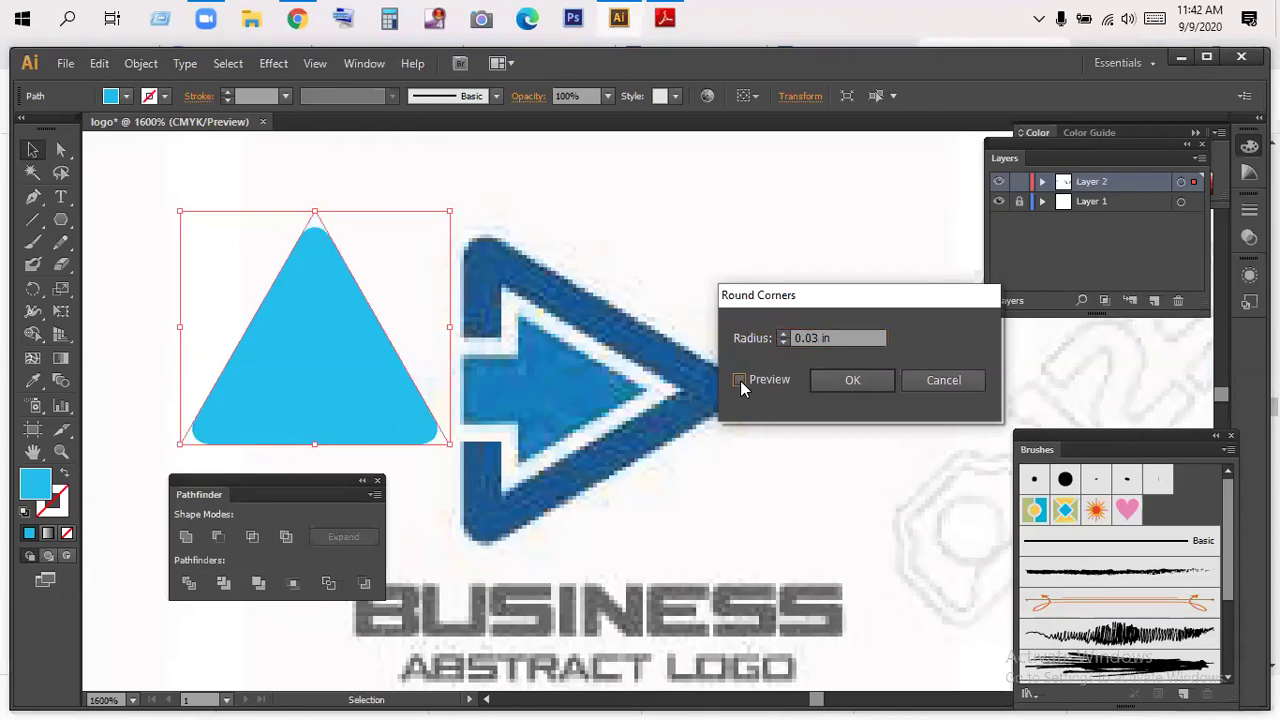
left_click(836, 381)
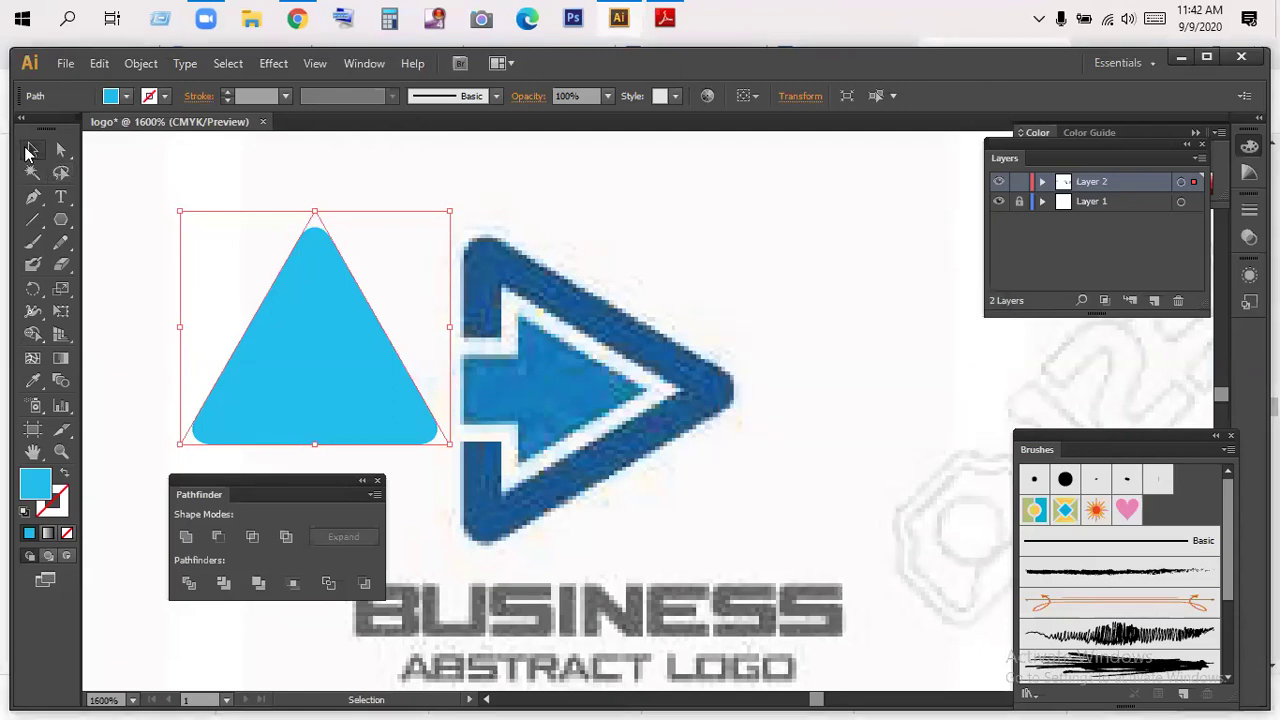
left_click(276, 64)
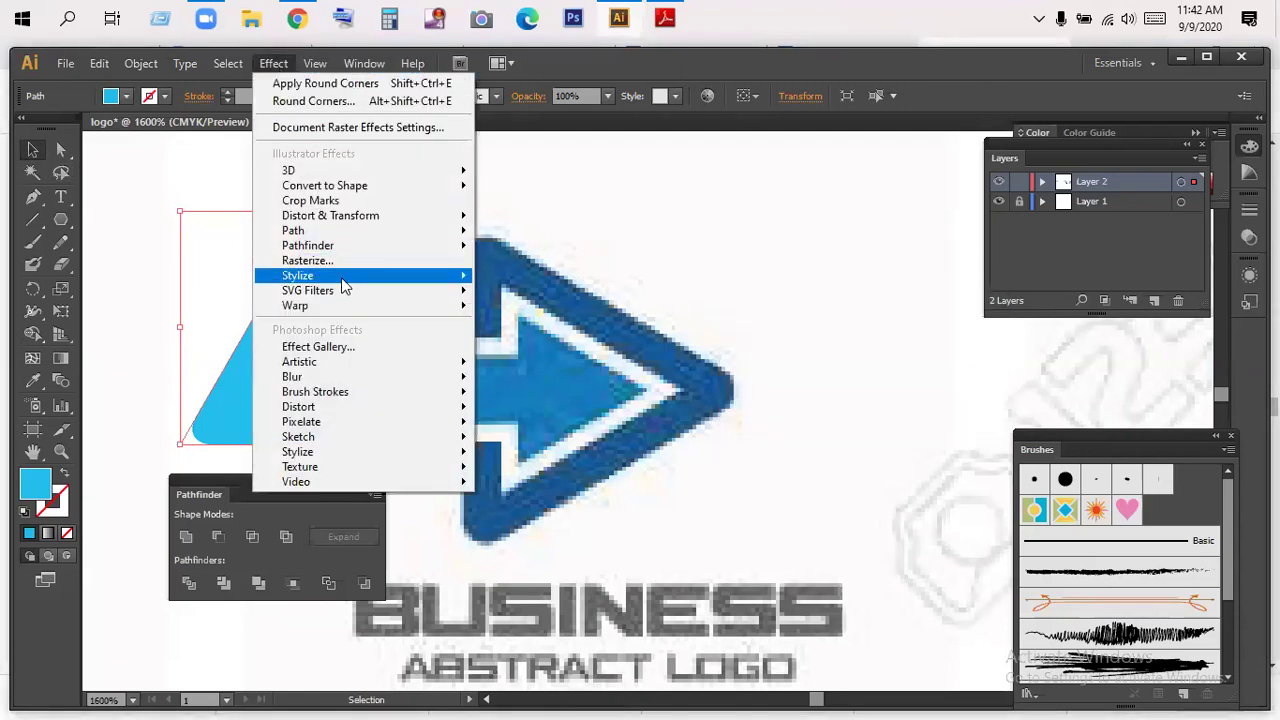
mouse_move(341, 280)
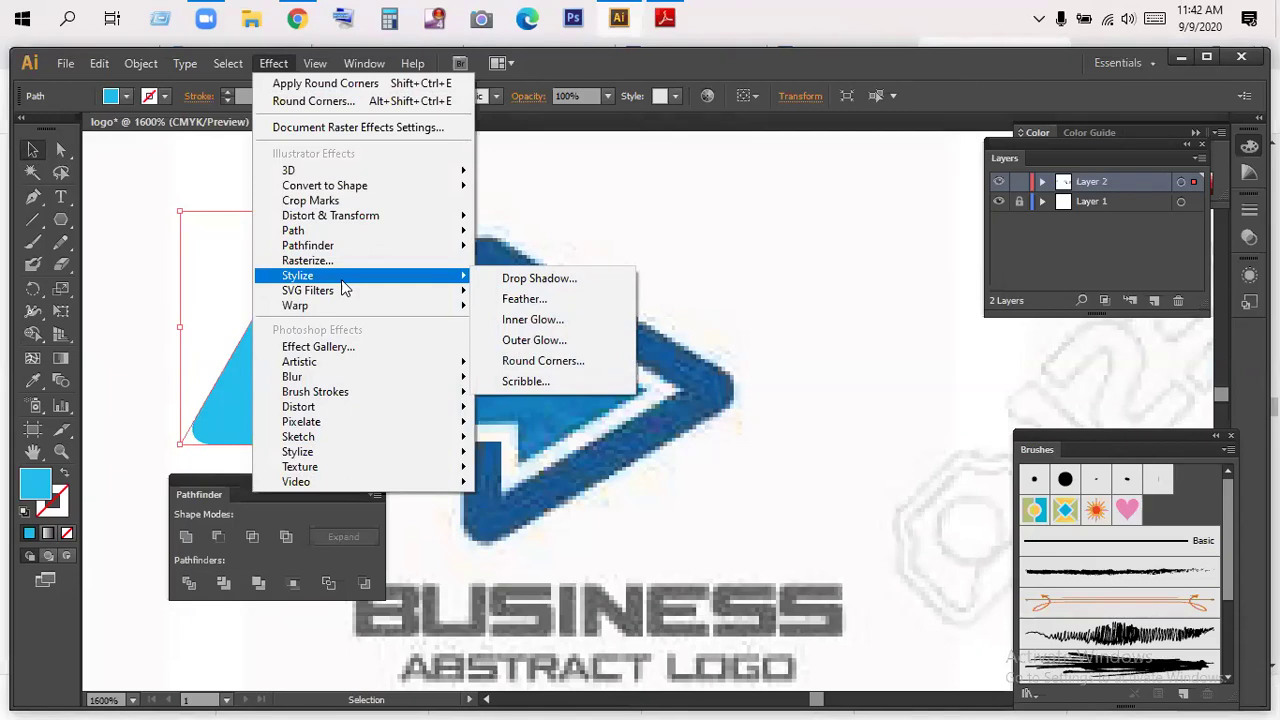
left_click(135, 197)
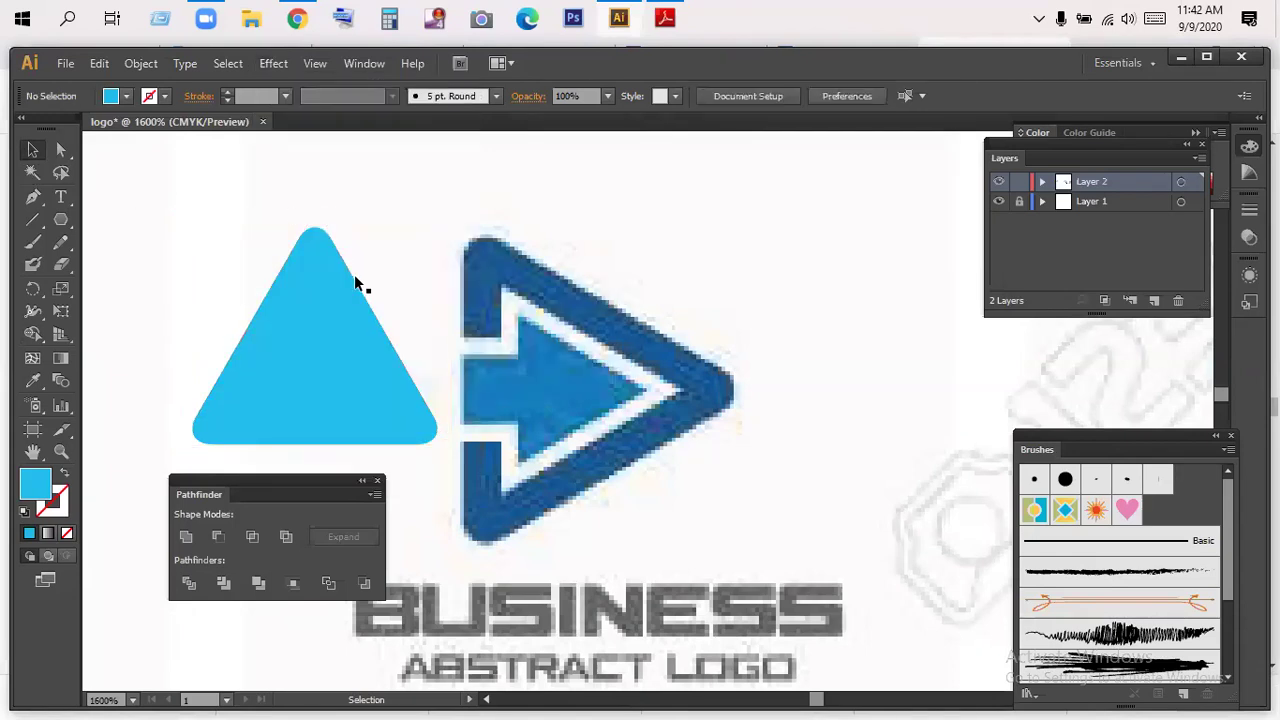
left_click_drag(698, 392, 955, 547)
left_click_drag(513, 301, 506, 240)
left_click_drag(430, 318, 286, 335)
left_click_drag(677, 329, 528, 277)
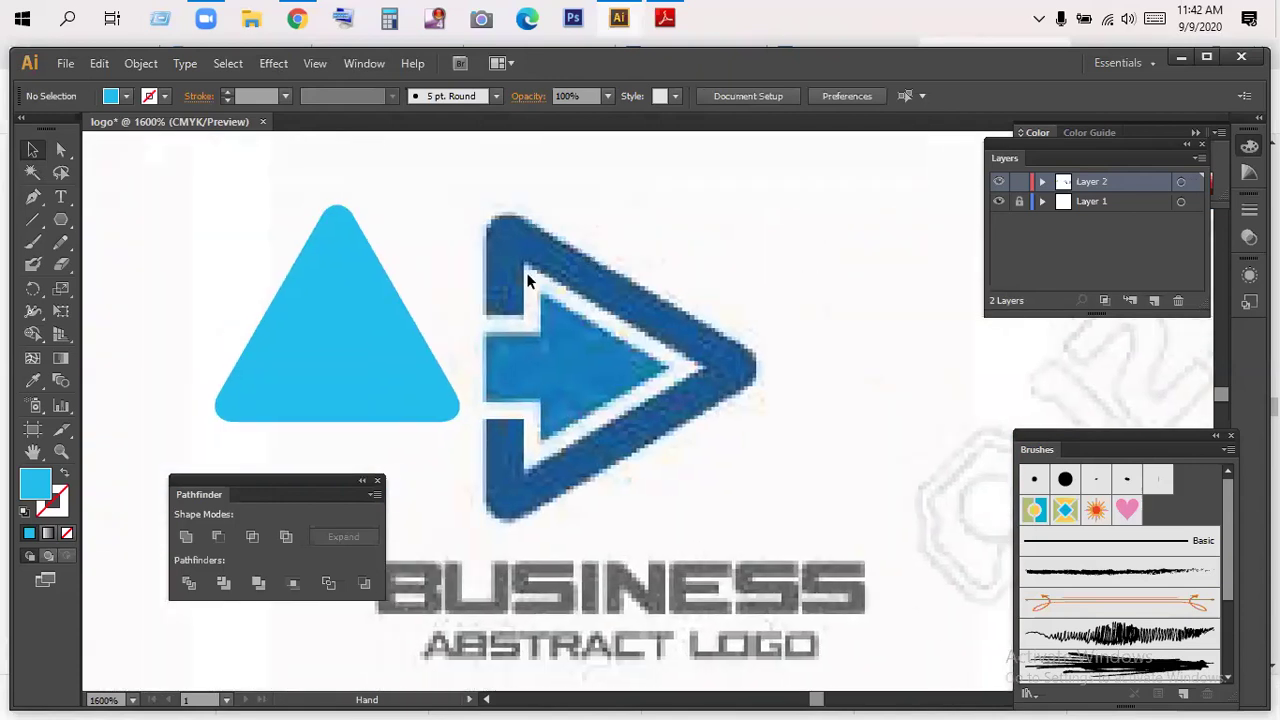
- Slightly enlarge the smallest dot that drives the graduated pink dot row, undoing the oversized scaling
key("ctrl+0")
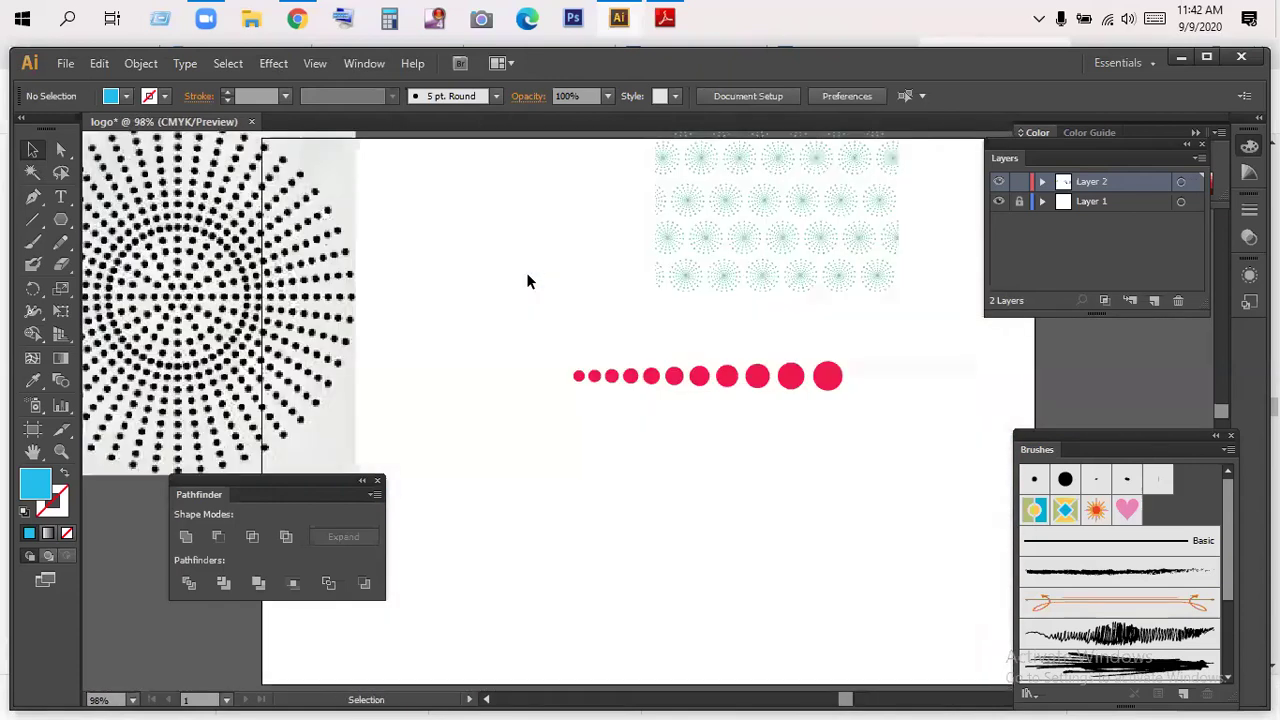
left_click(579, 376)
mouse_move(466, 274)
left_mouse_down()
mouse_move(746, 393)
mouse_move(703, 331)
mouse_move(461, 287)
left_mouse_up()
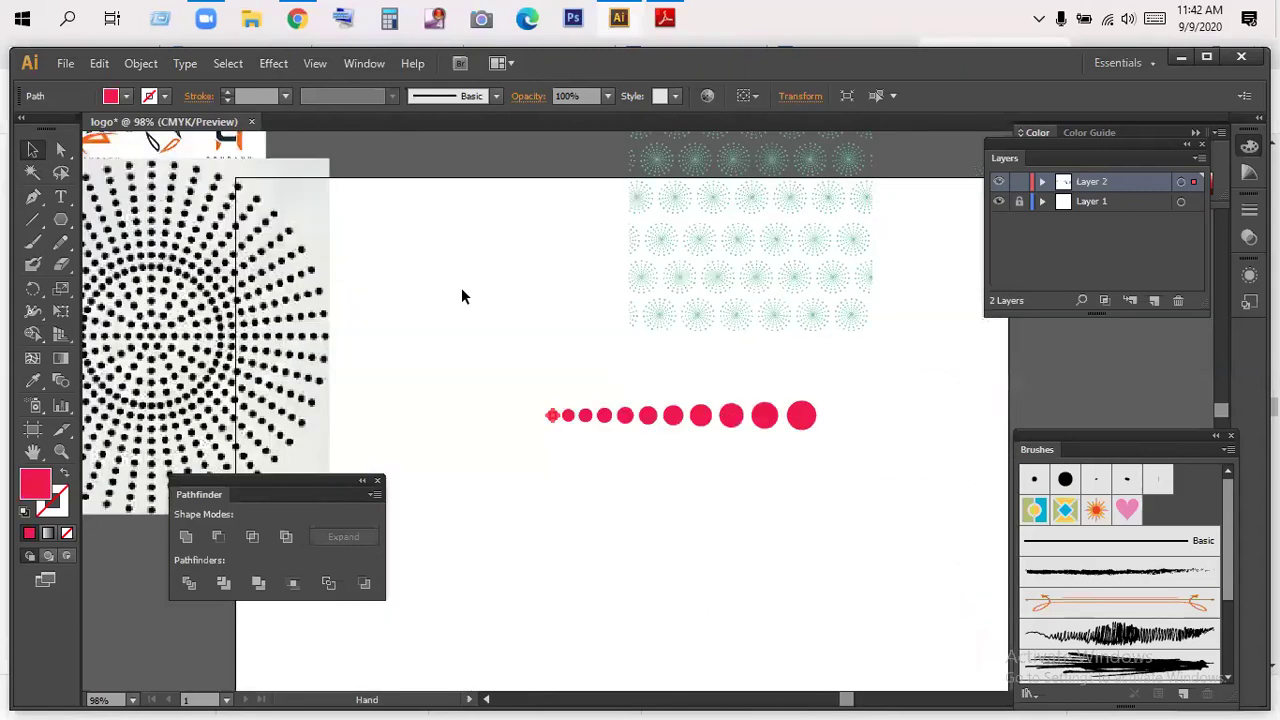
left_click(461, 287)
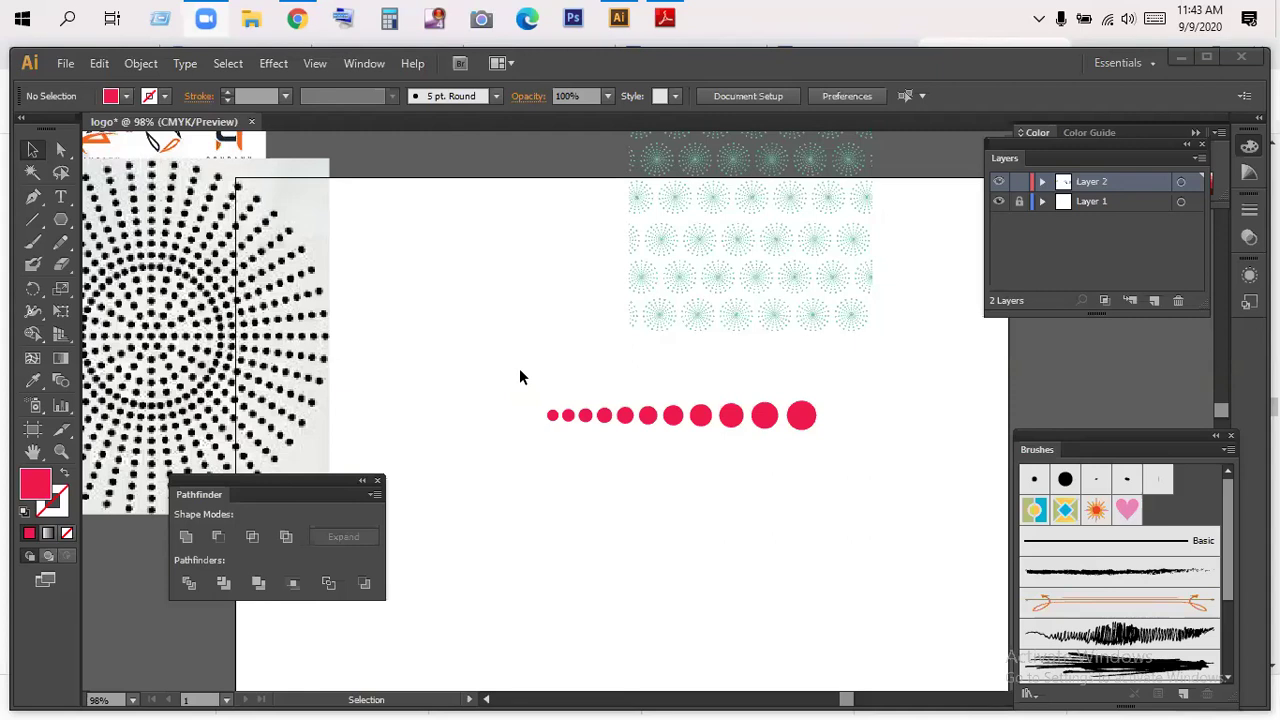
left_click(551, 415)
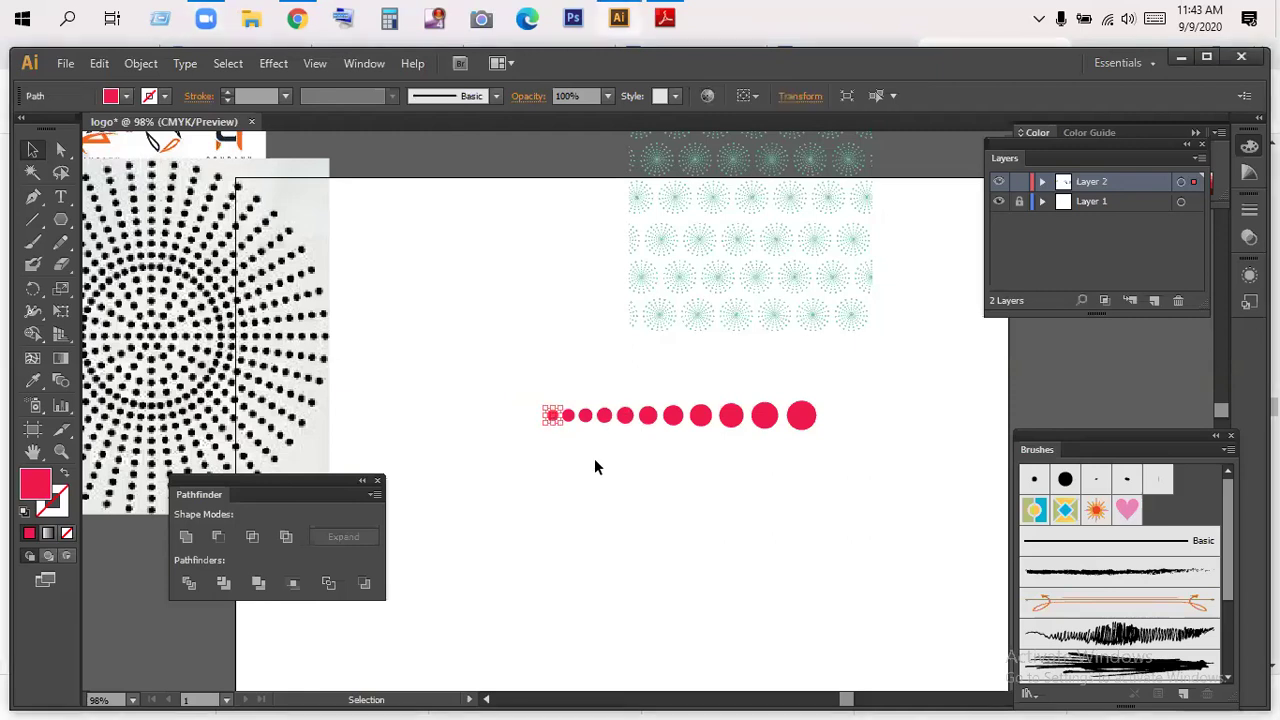
left_click_drag(562, 425, 590, 465)
left_click(556, 420, "shift")
key("ctrl+z")
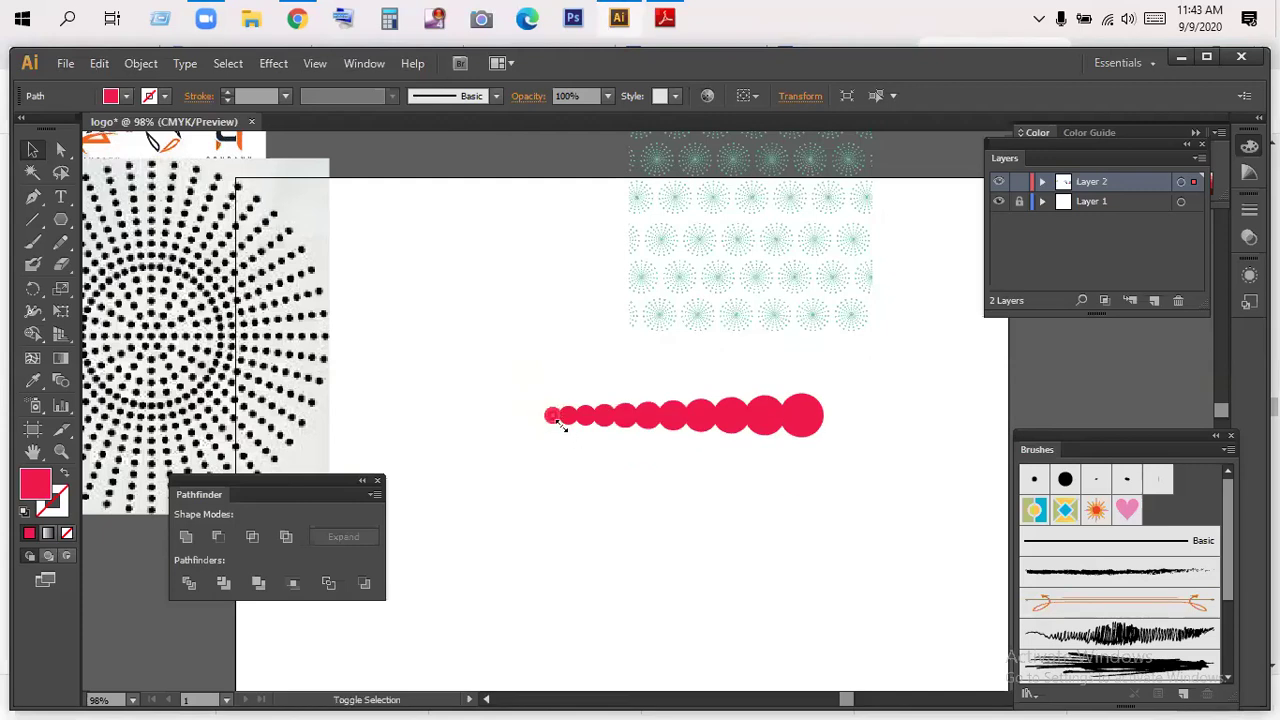
key("ctrl+z")
left_click(577, 455)
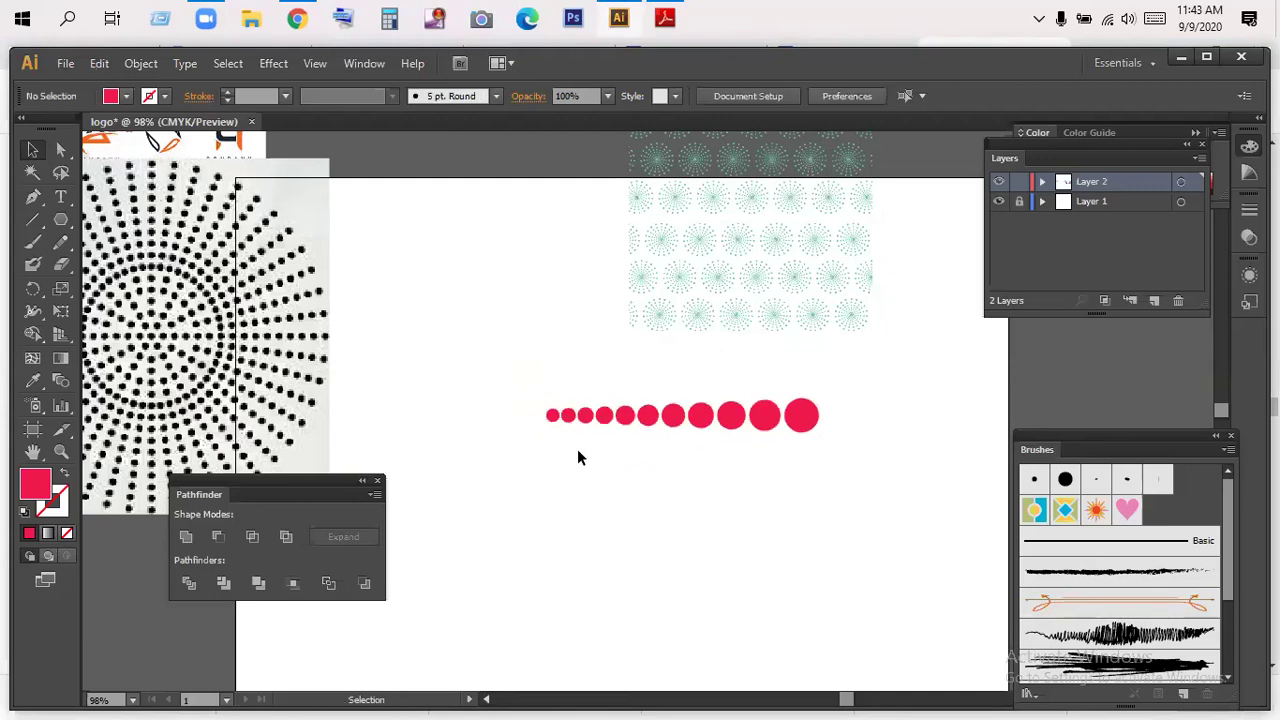
- Examine the green radial dot pattern above the pink dot row up close
left_click(728, 423)
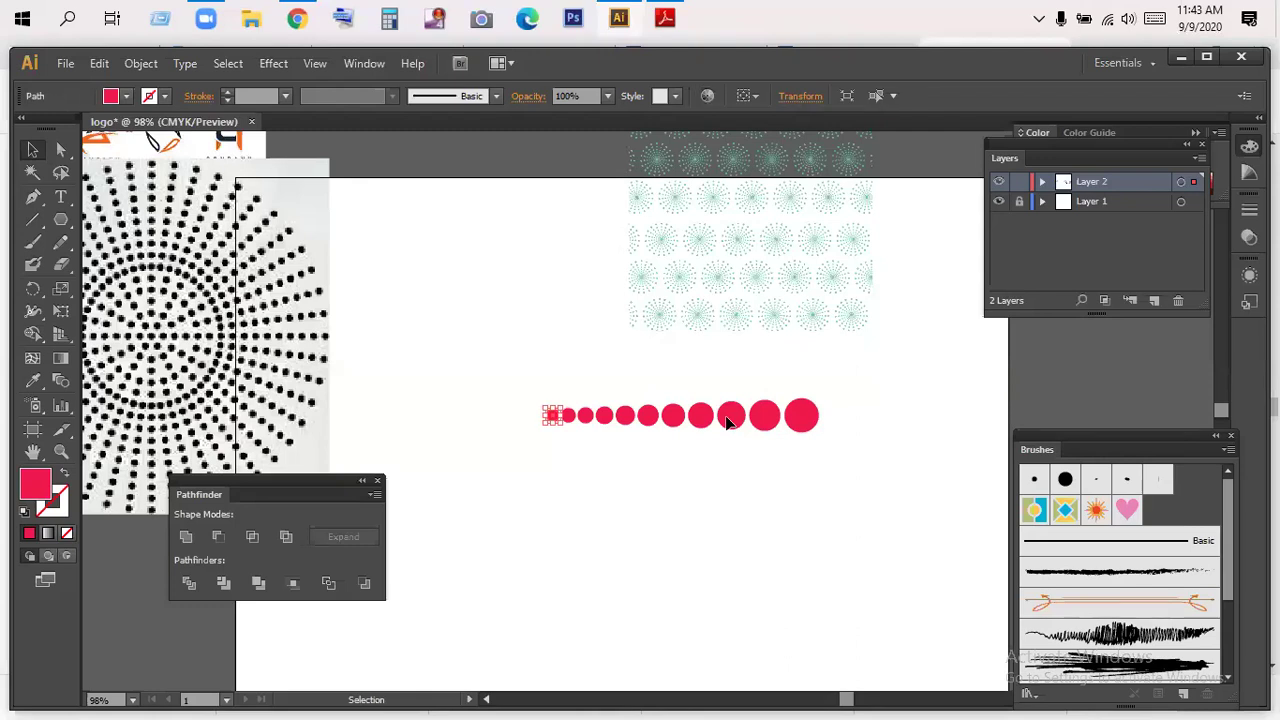
left_click(797, 297)
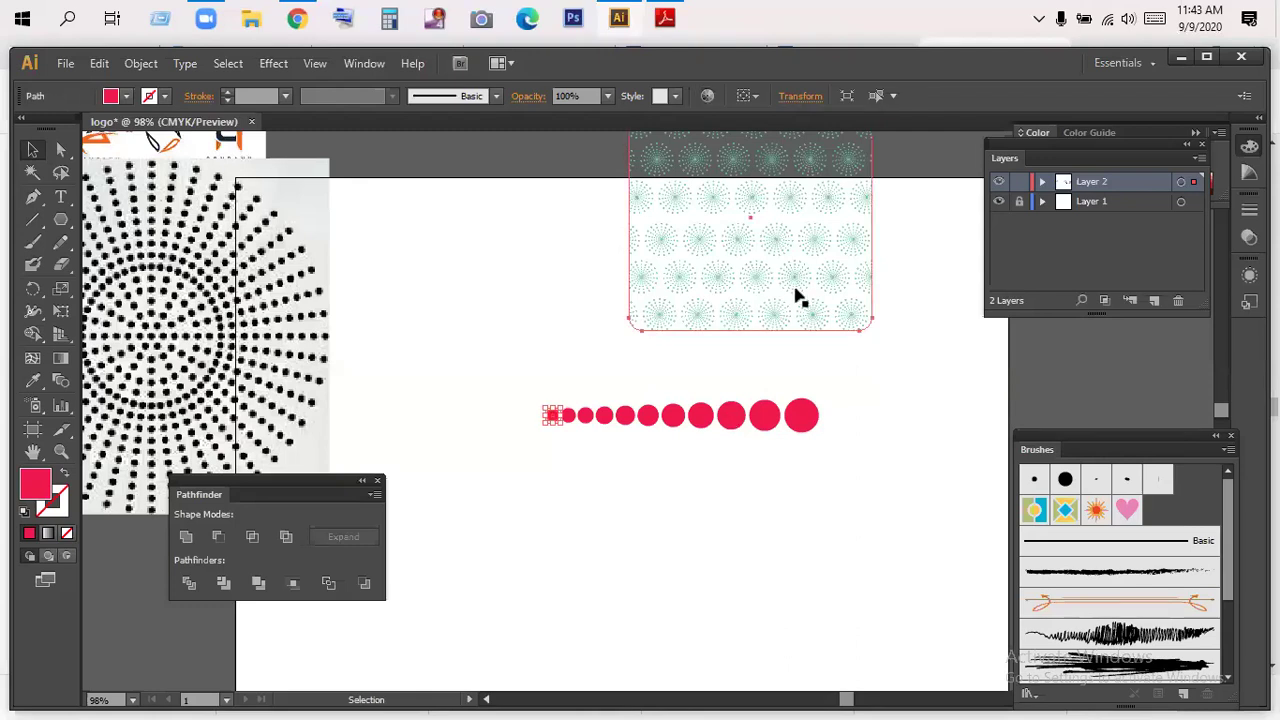
scroll(712, 319, "up", 4)
key("z")
left_click_drag(571, 278, 946, 447)
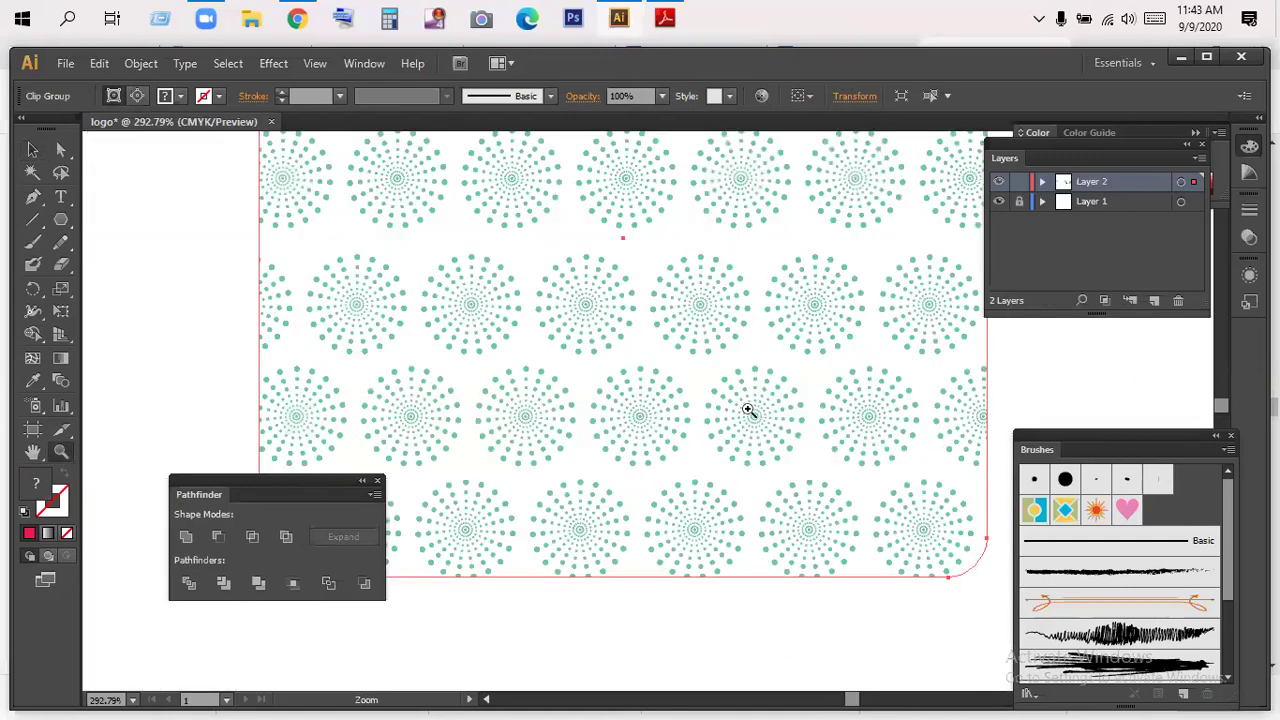
scroll(748, 410, "up", 1)
scroll(748, 410, "up", 1)
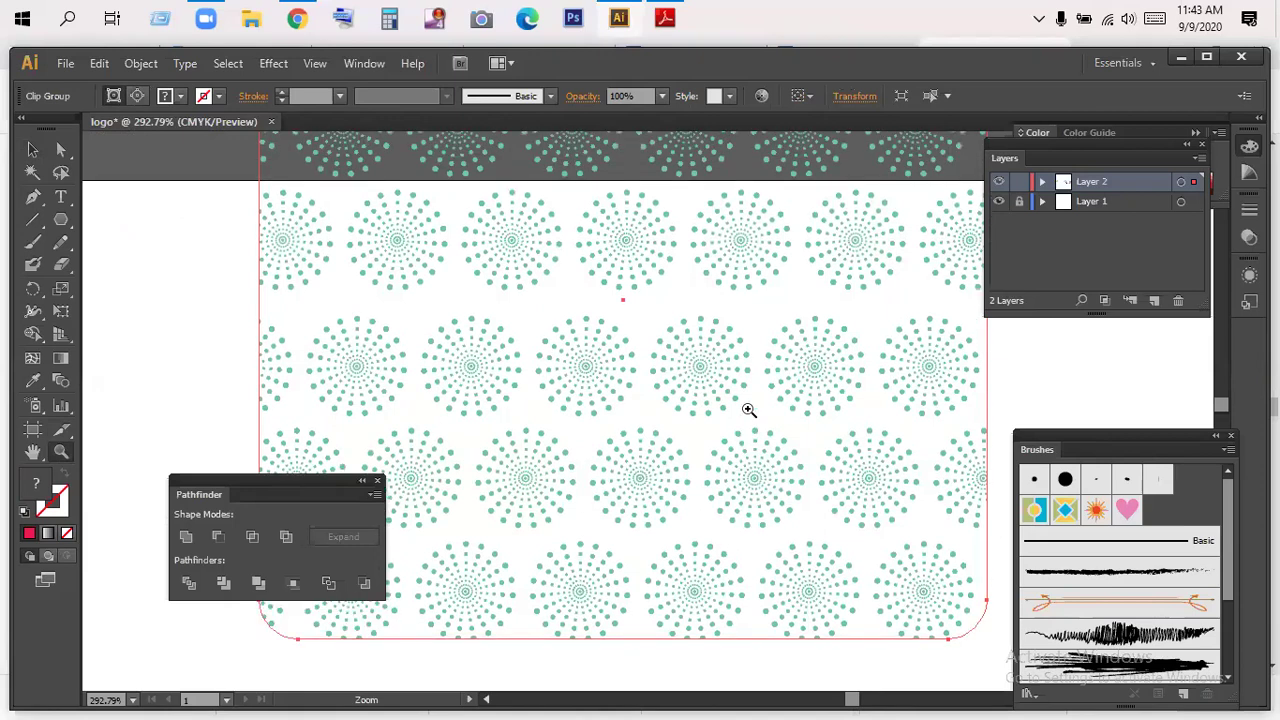
scroll(748, 410, "up", 3)
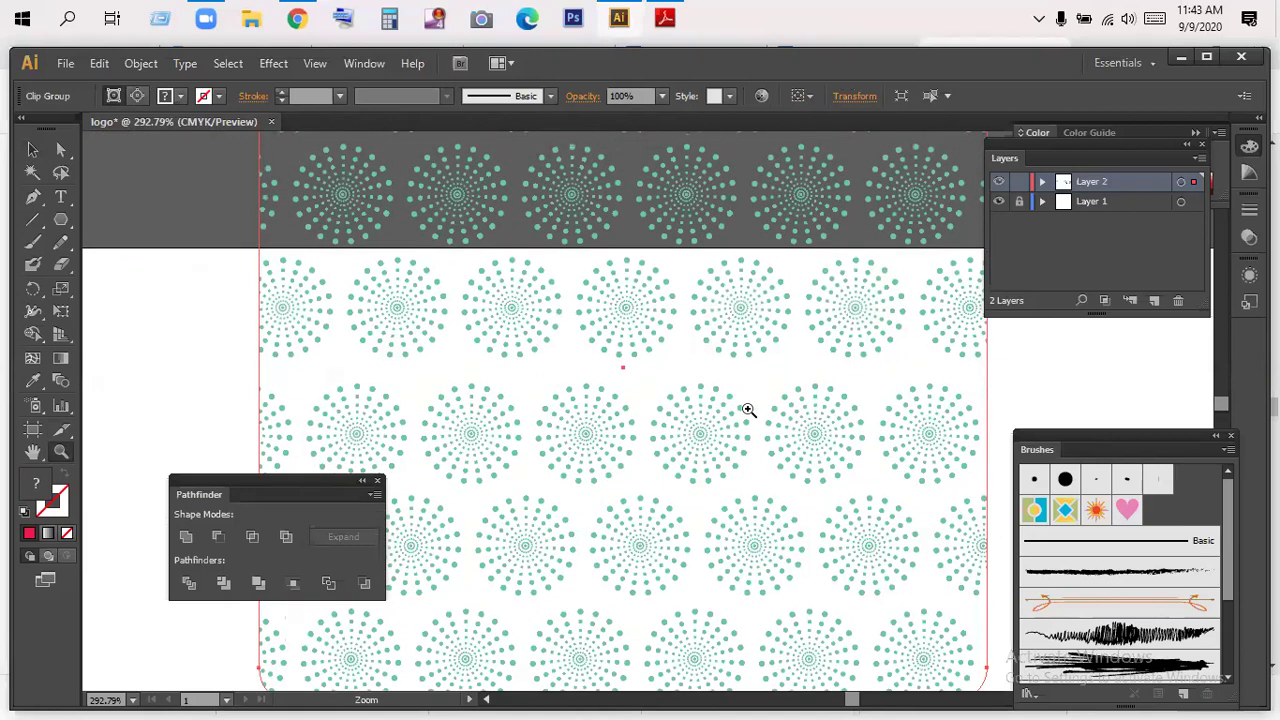
scroll(748, 410, "down", 7)
scroll(748, 410, "down", 6)
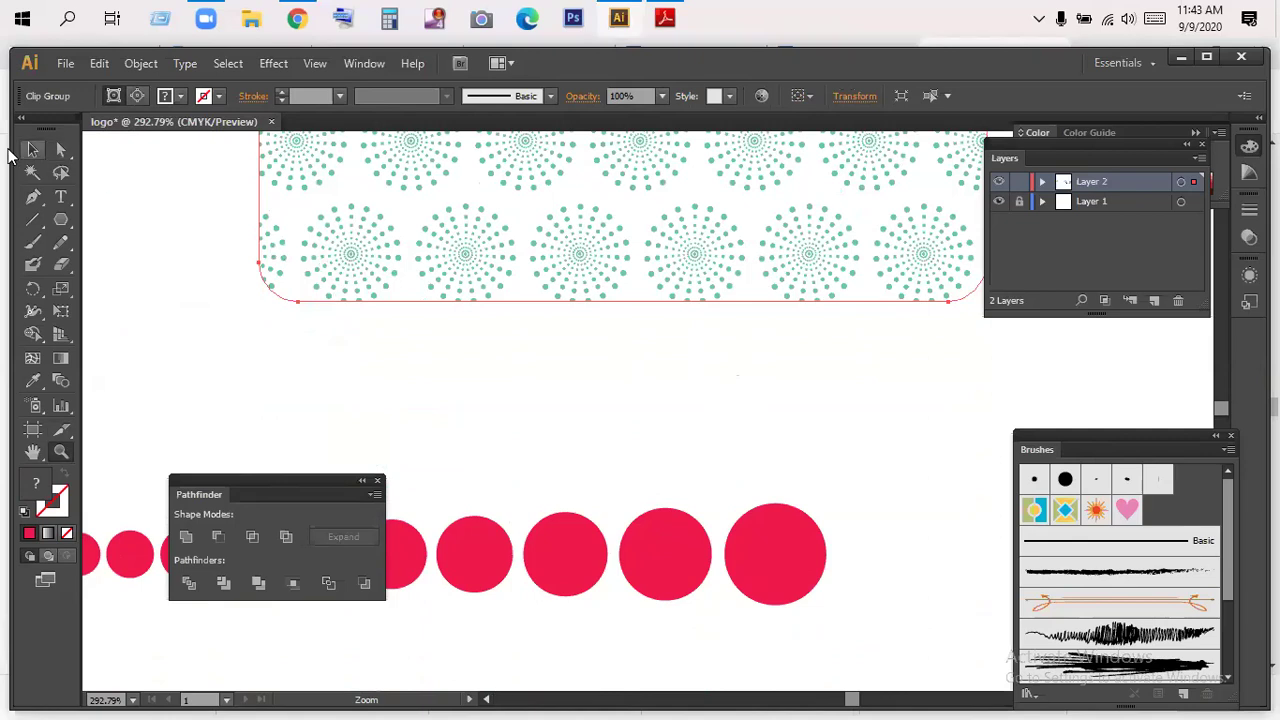
- Compare the pink graduated dot row with the green pattern and the black radial dot reference image, then select the row's smallest dot
left_click(28, 150)
left_click(635, 357)
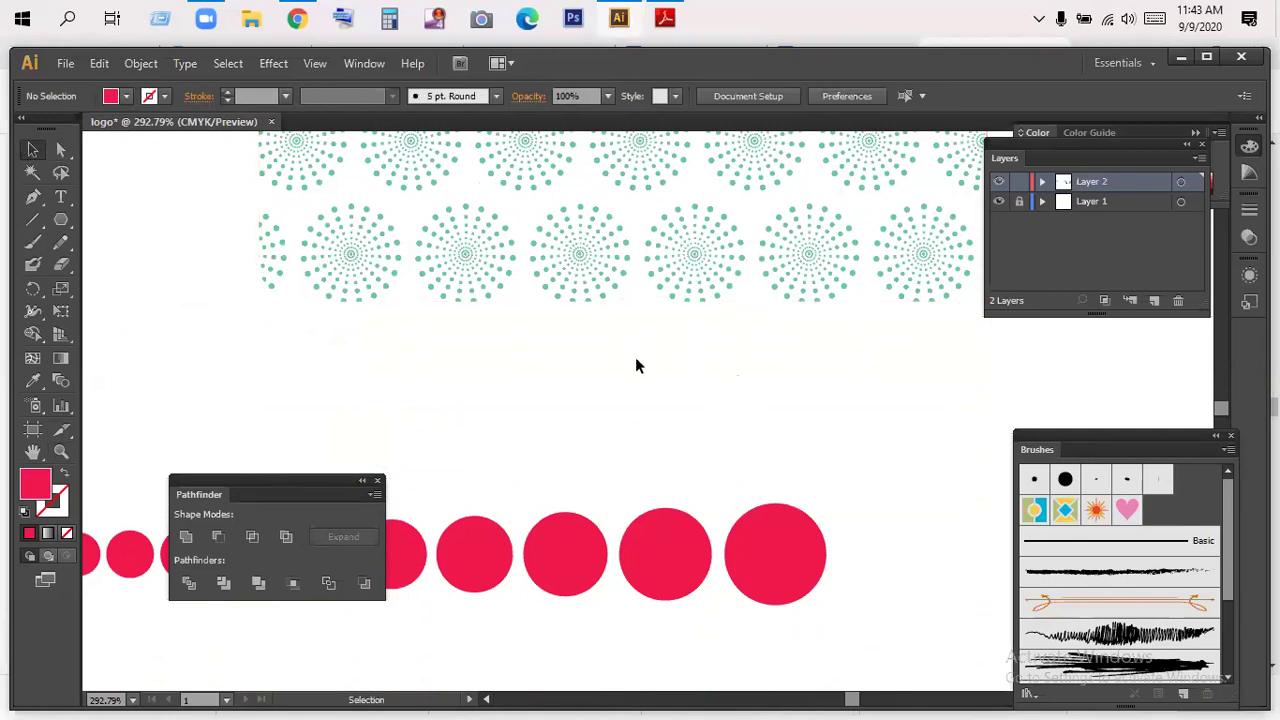
left_click(588, 232)
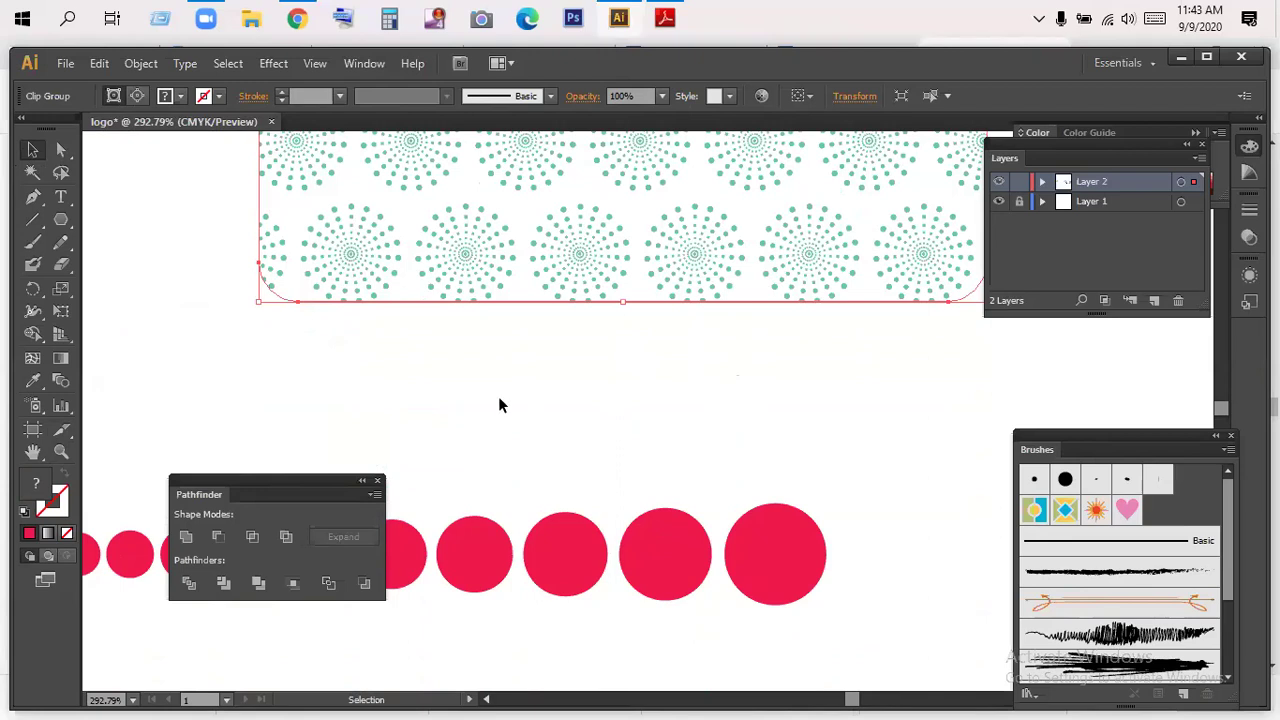
left_click_drag(477, 380, 823, 360)
left_click_drag(529, 394, 555, 424)
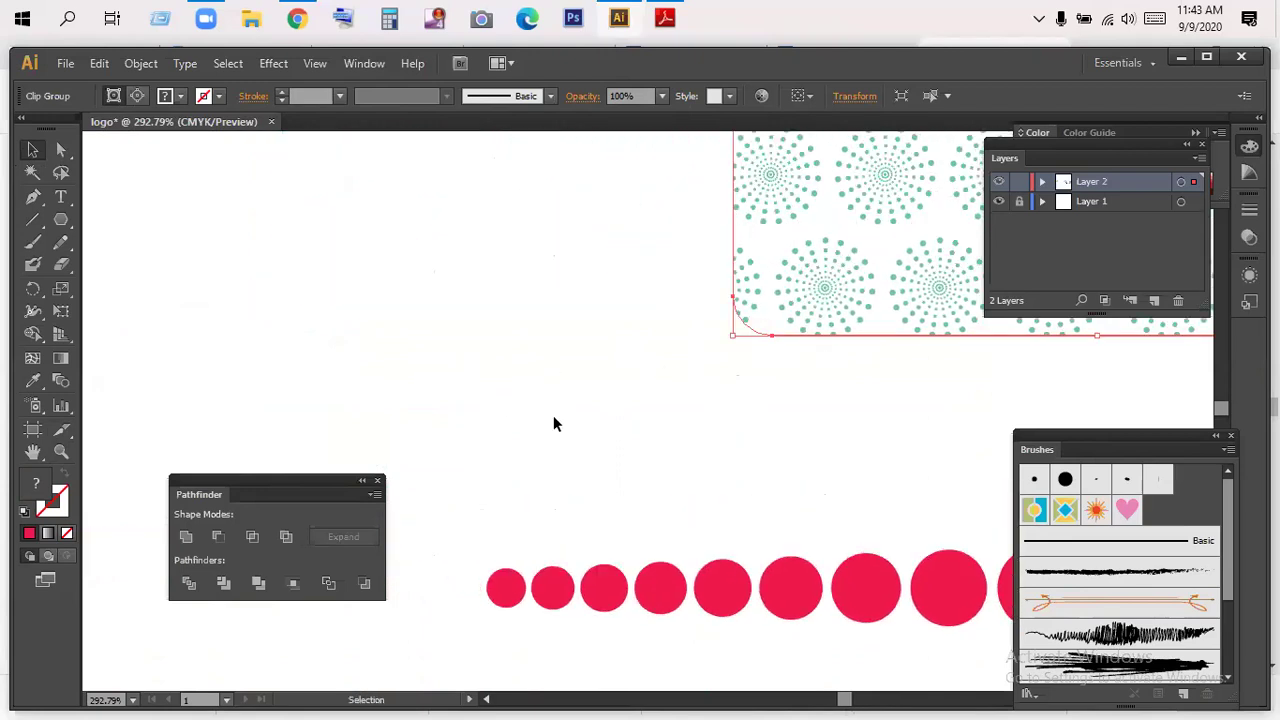
left_click(560, 397, "alt")
left_click(560, 397, "alt")
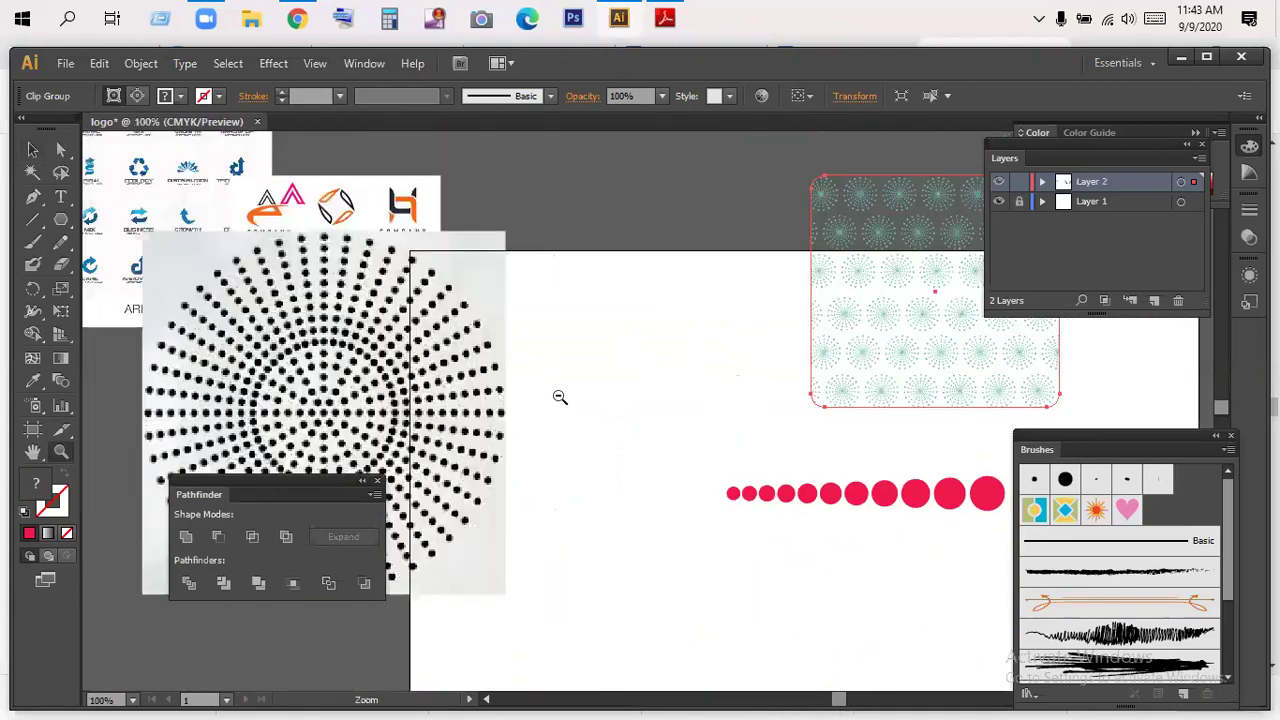
left_click_drag(595, 388, 698, 448)
left_click(32, 149)
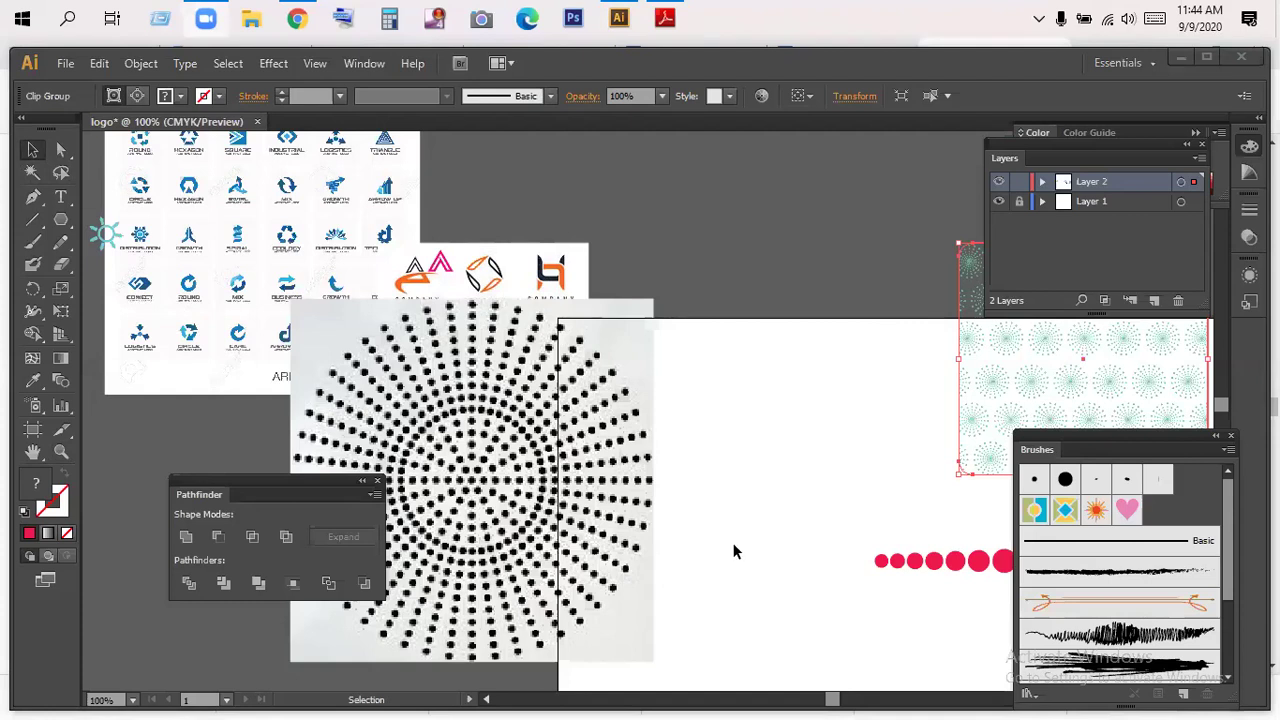
key("space")
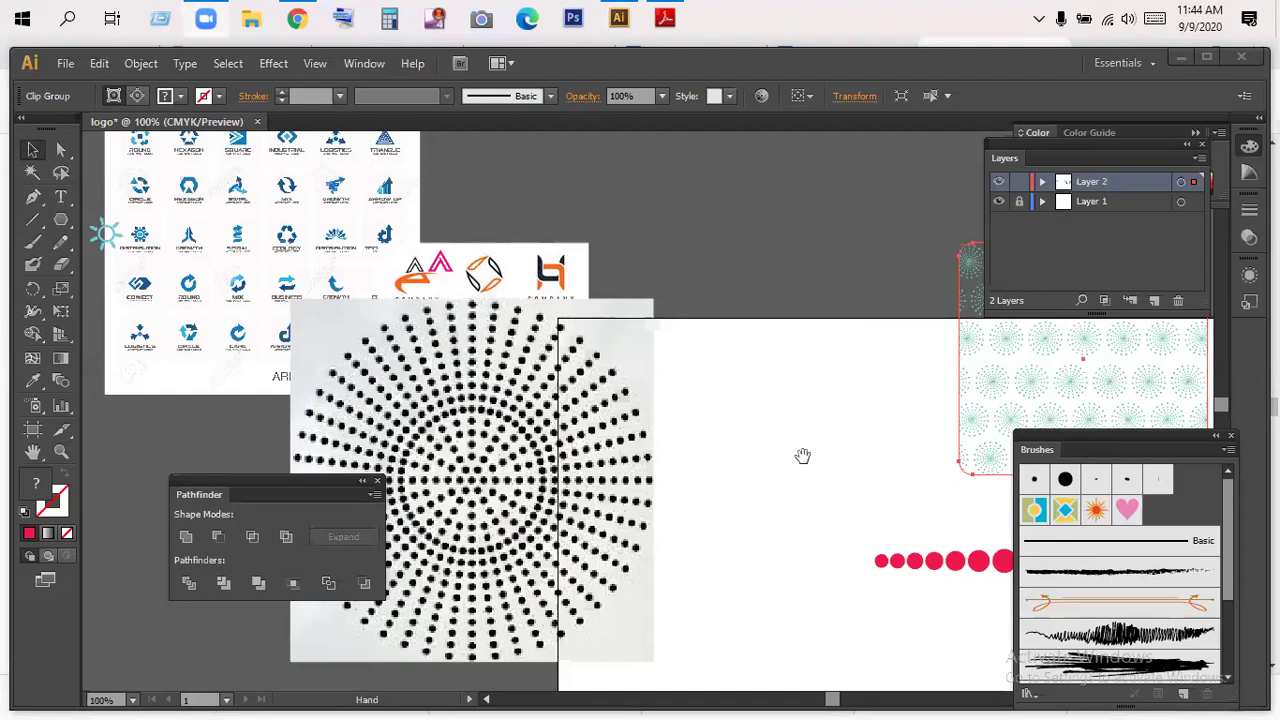
left_click_drag(808, 431, 694, 363)
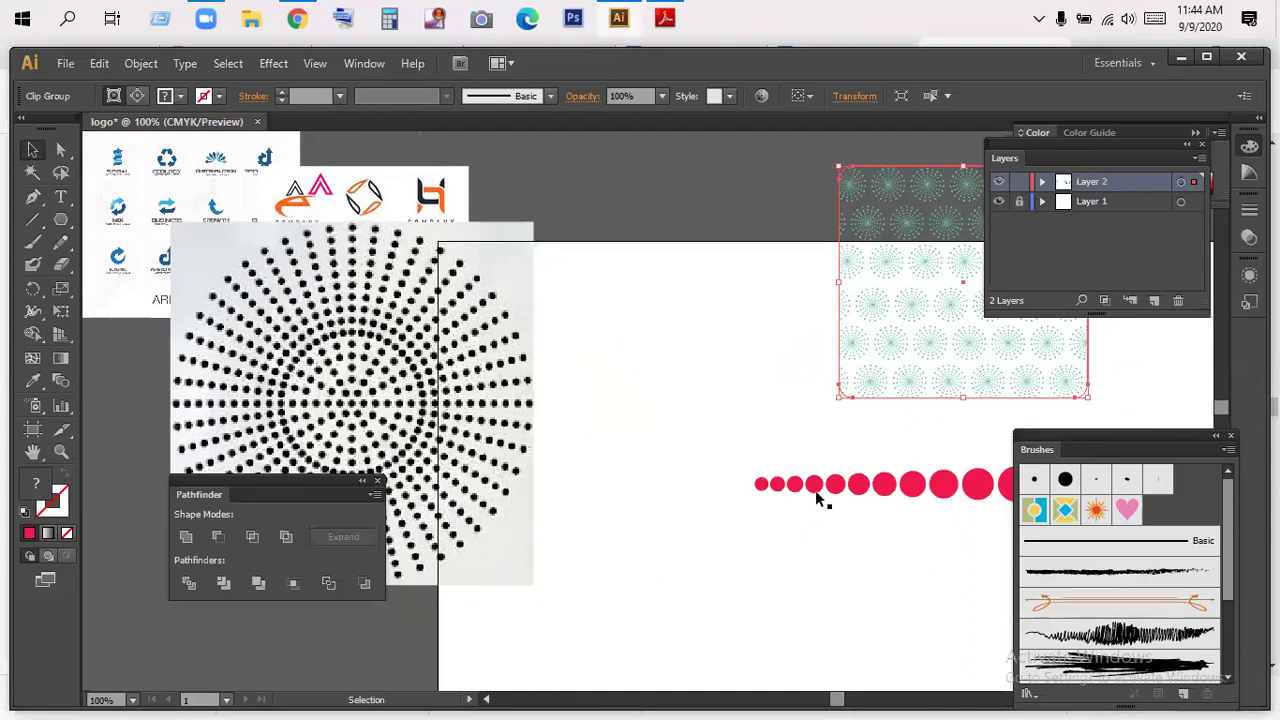
left_click(762, 485)
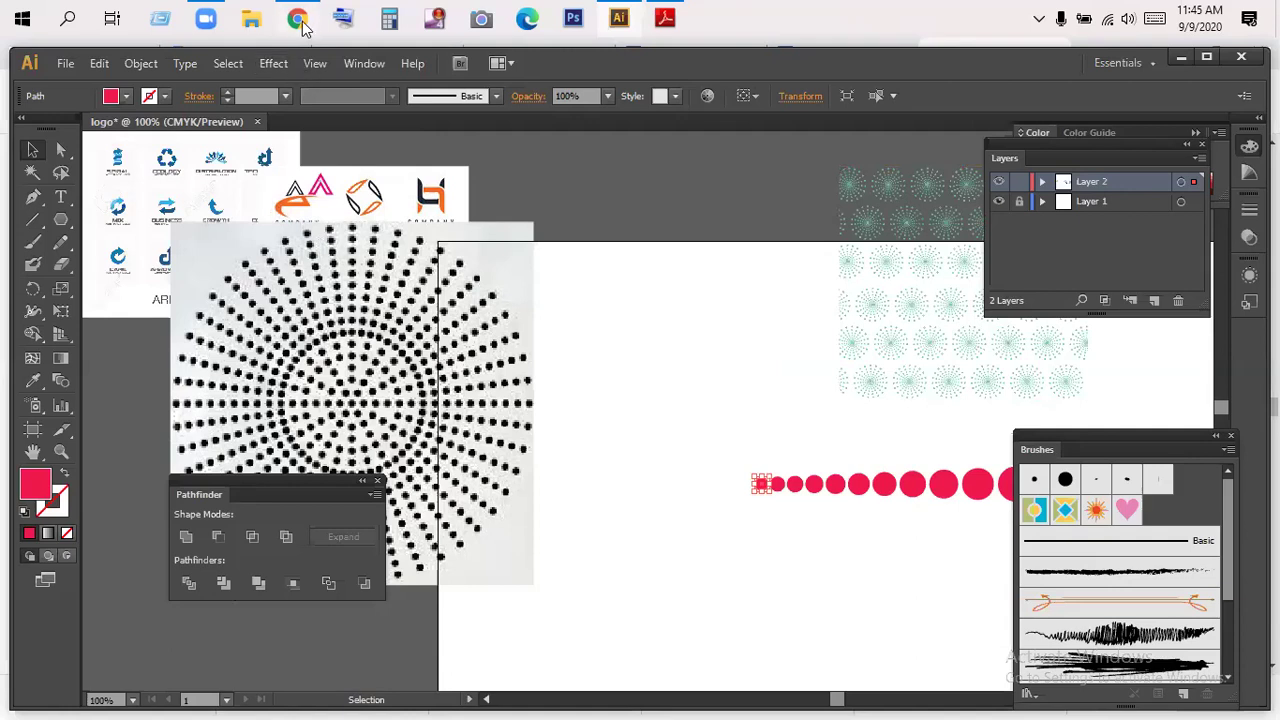
- Switch to Chrome and browse the Google image results for pattern design
mouse_move(300, 24)
left_click(341, 97)
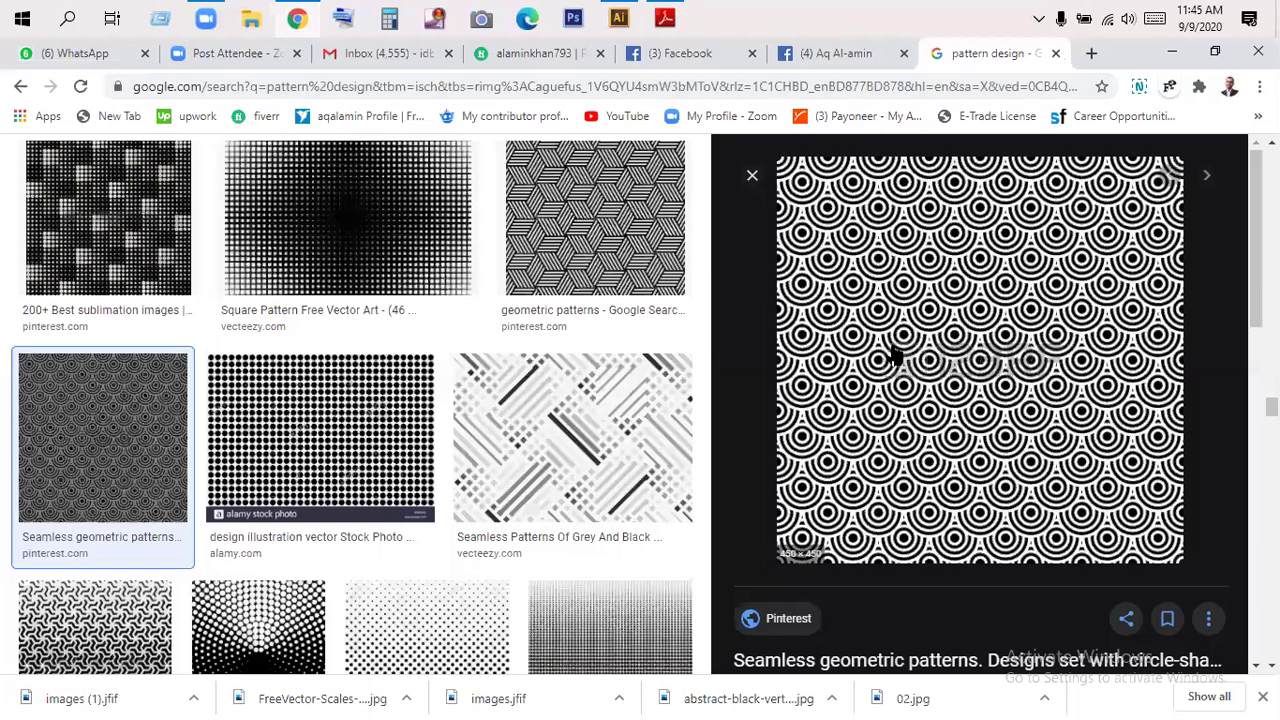
scroll(895, 357, "down", 5)
scroll(895, 357, "down", 5)
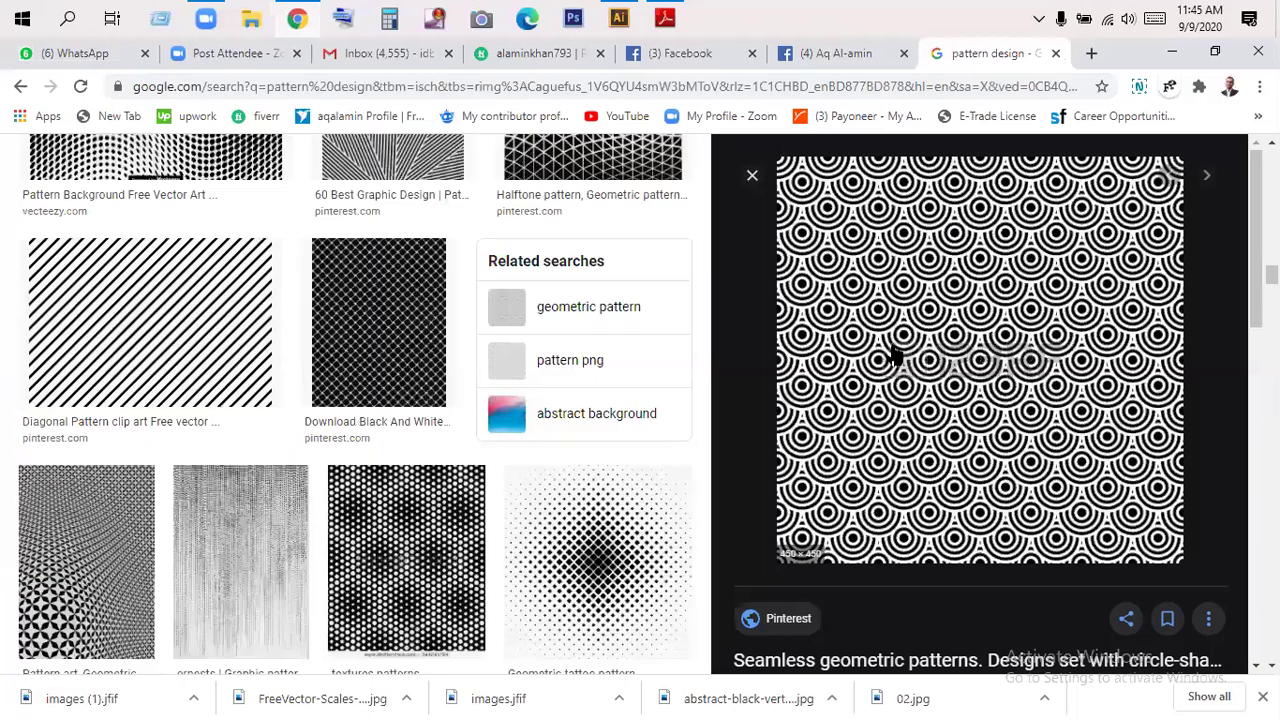
scroll(895, 357, "up", 10)
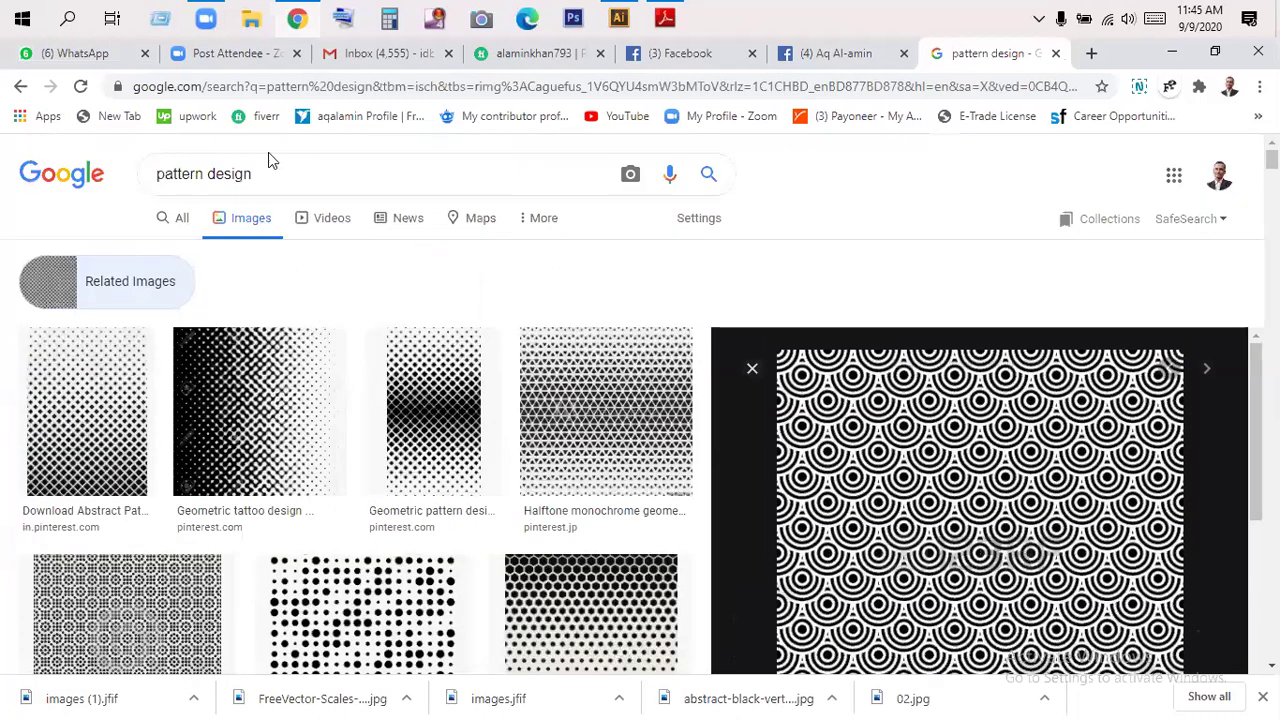
- Search Google Images for "tiles design"
triple_click(123, 183)
type("ti")
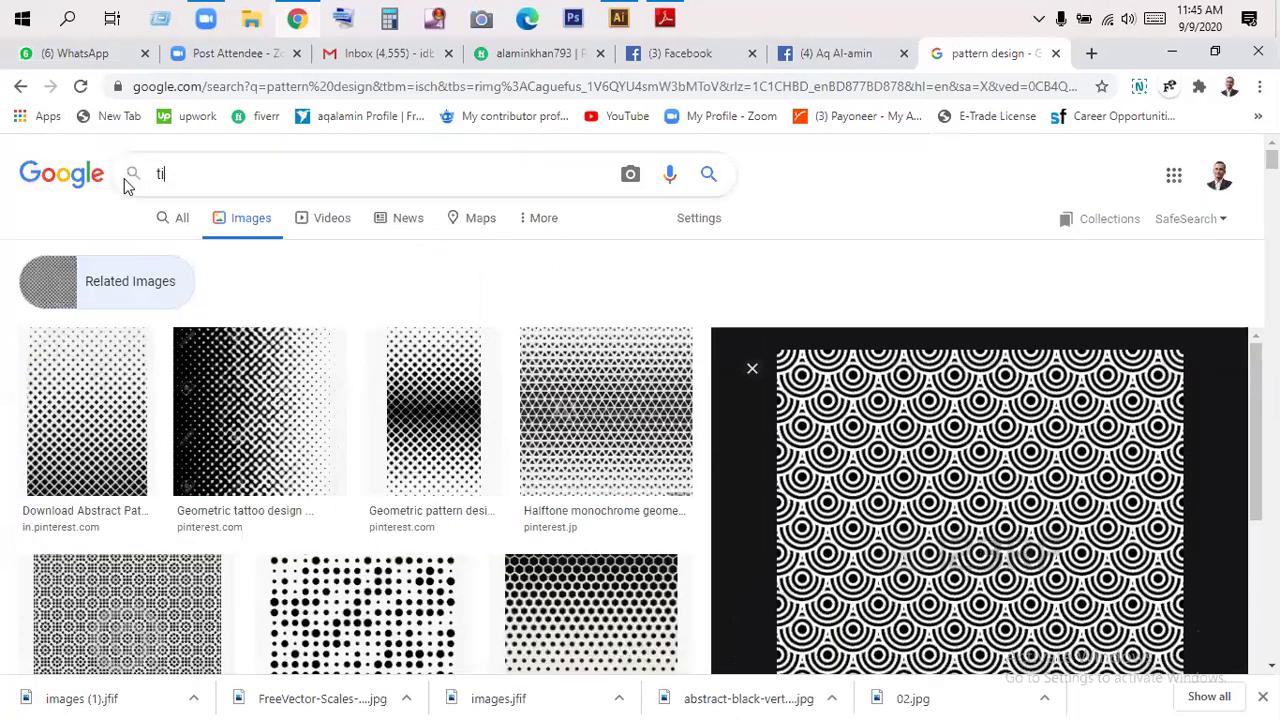
type("les design")
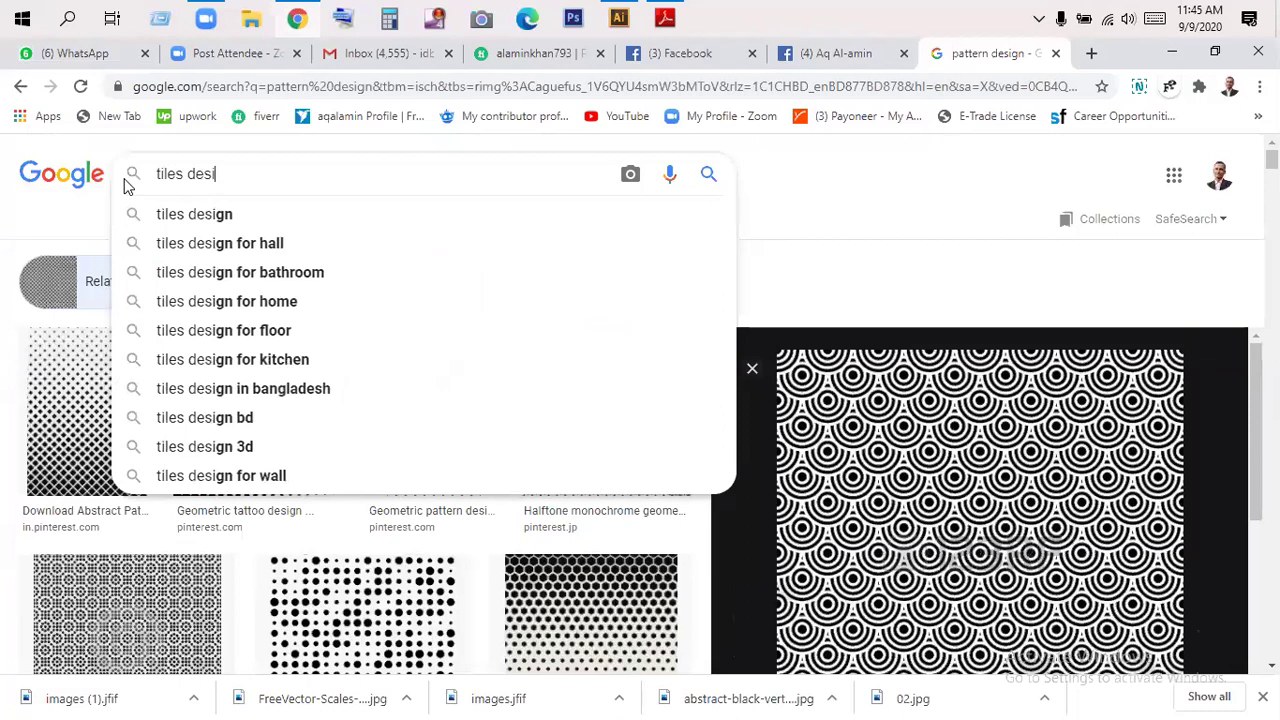
key("Return")
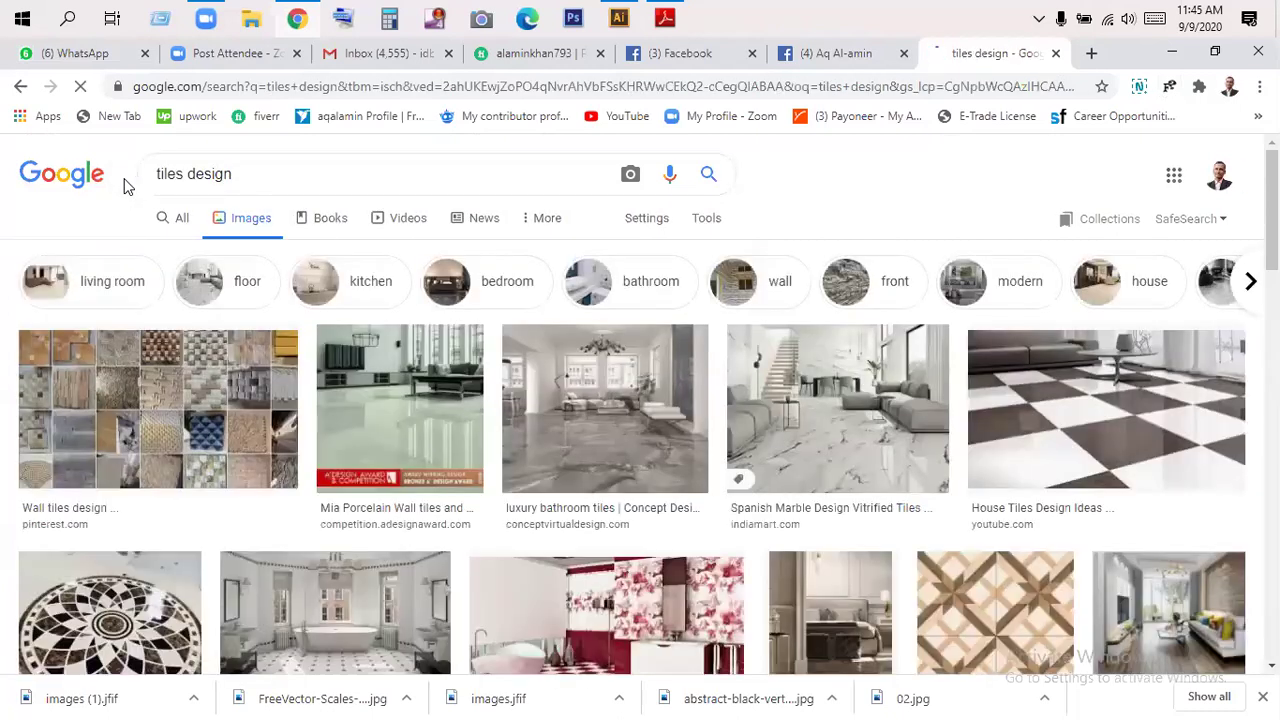
- Browse the tile images and open the Portuguese floor tiles design preview from VectorStock
scroll(268, 440, "down", 2)
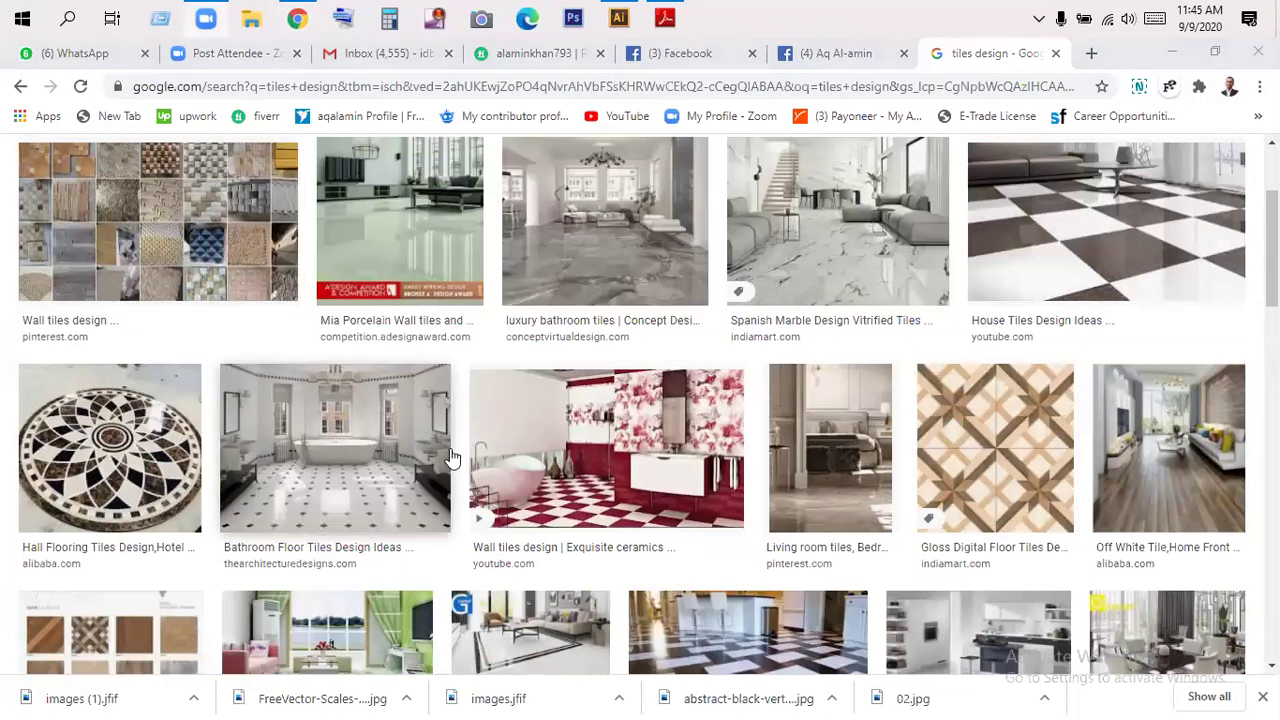
scroll(452, 457, "down", 3)
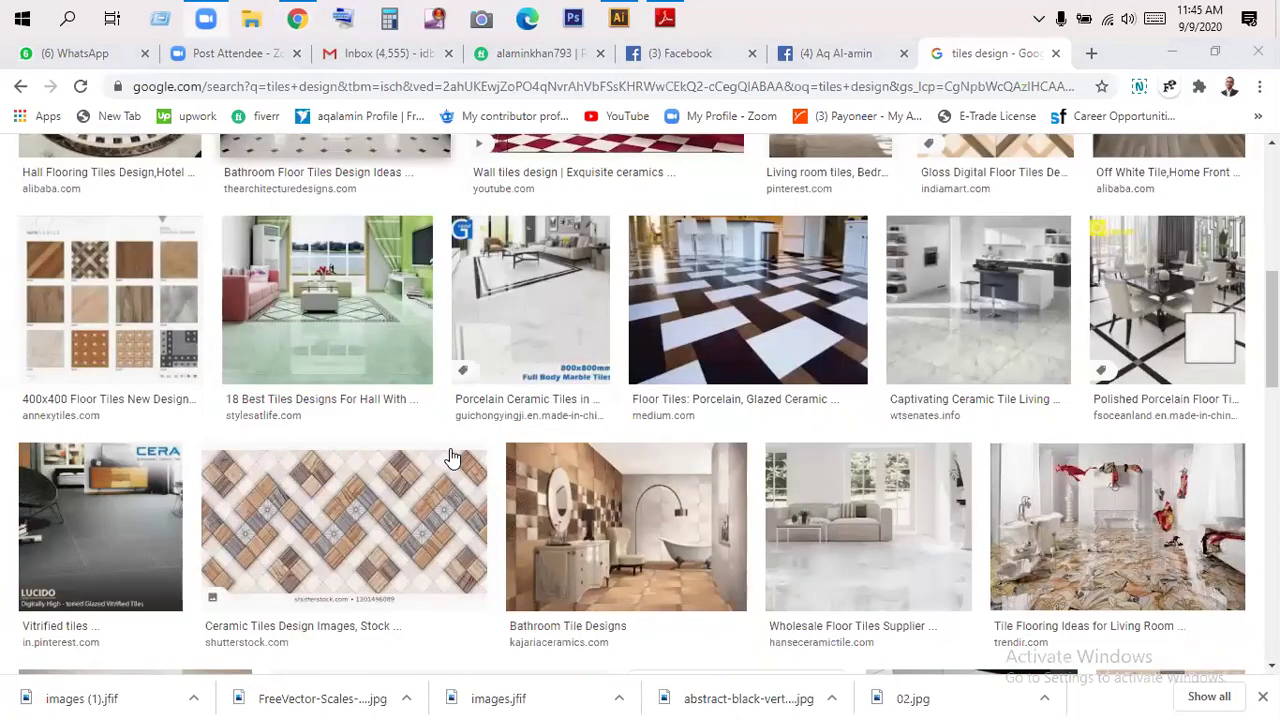
scroll(452, 457, "down", 3)
scroll(452, 457, "down", 9)
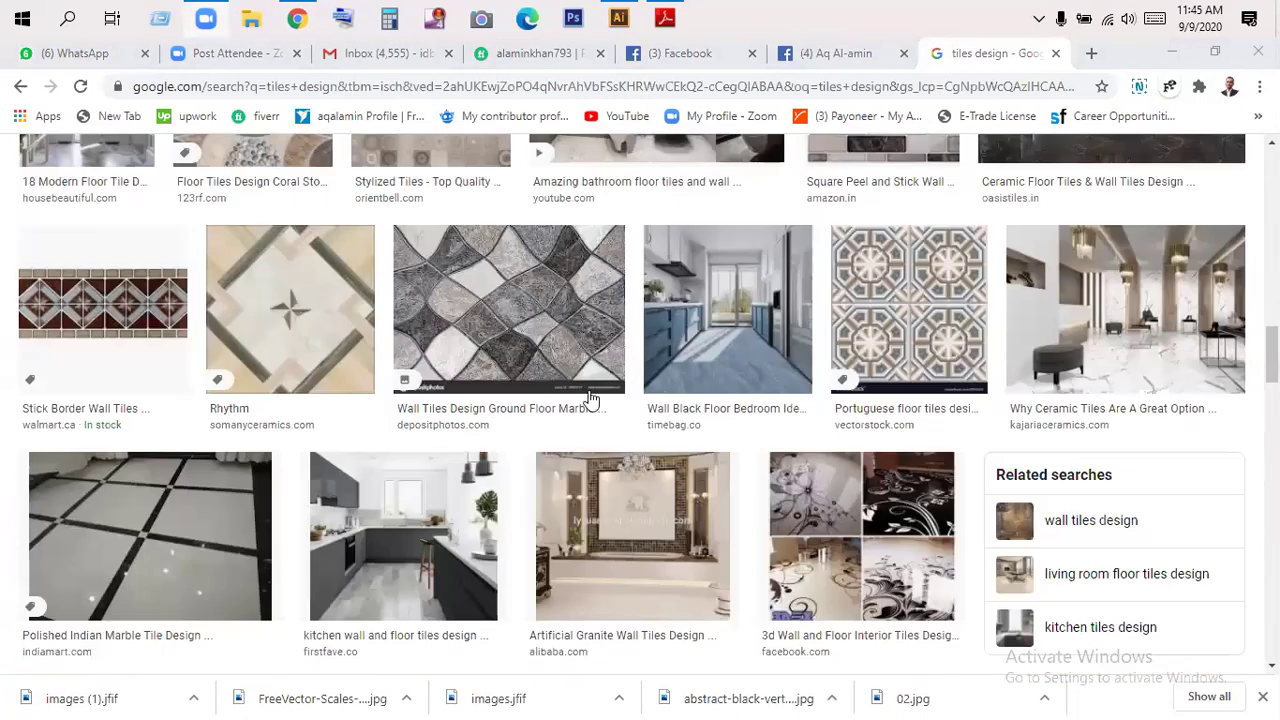
left_click(917, 293)
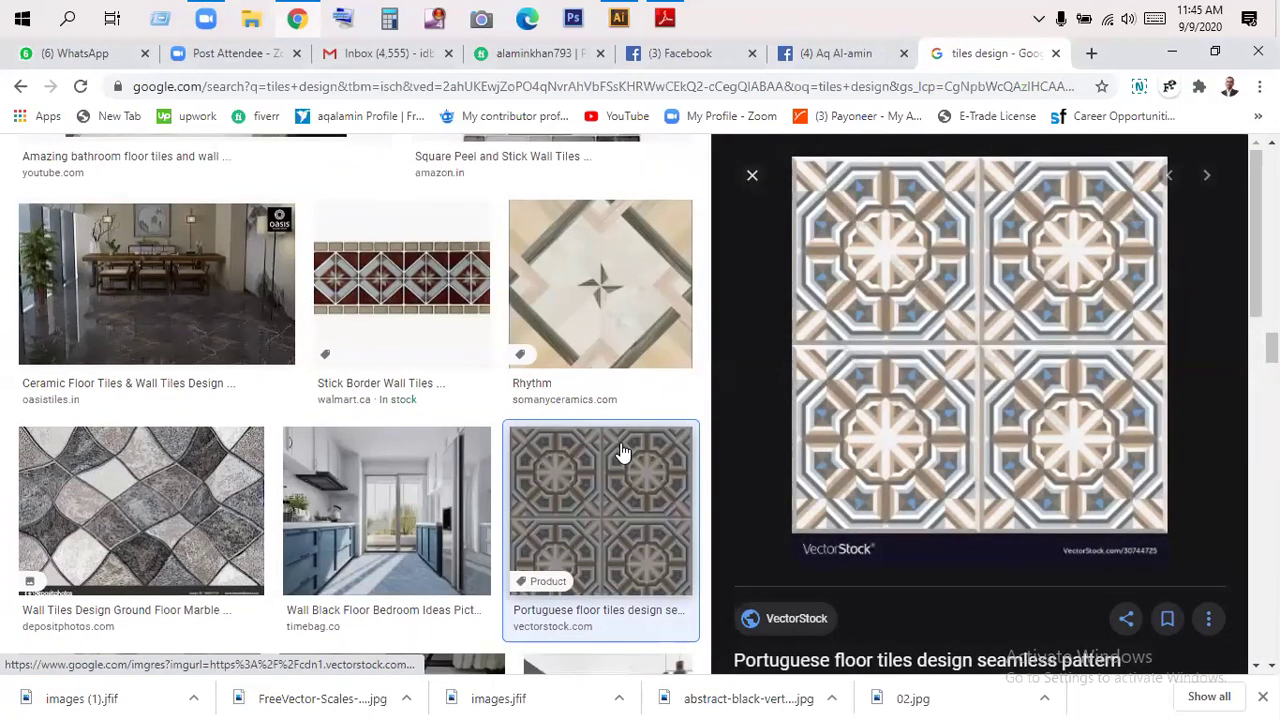
- Open the related VectorStock image "Tile pattern seamless design" and look through further tile design results
scroll(623, 451, "down", 8)
scroll(900, 403, "down", 6)
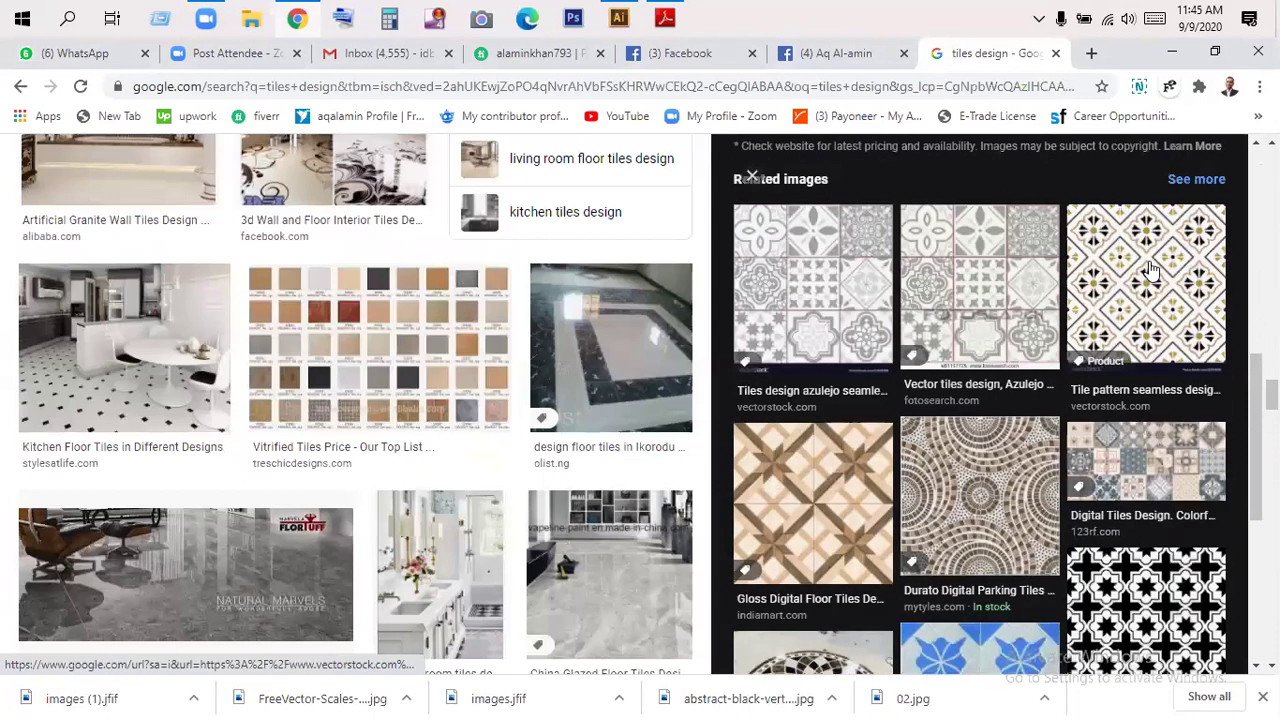
left_click(1150, 268)
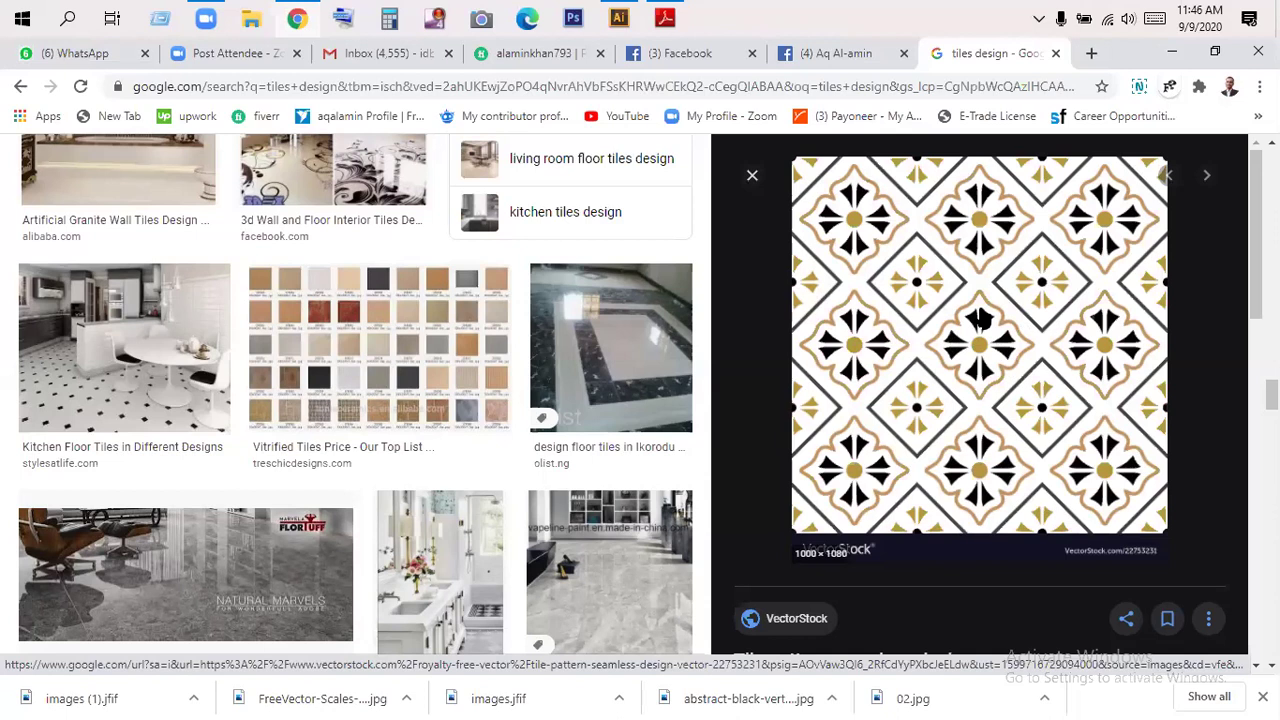
scroll(416, 452, "down", 10)
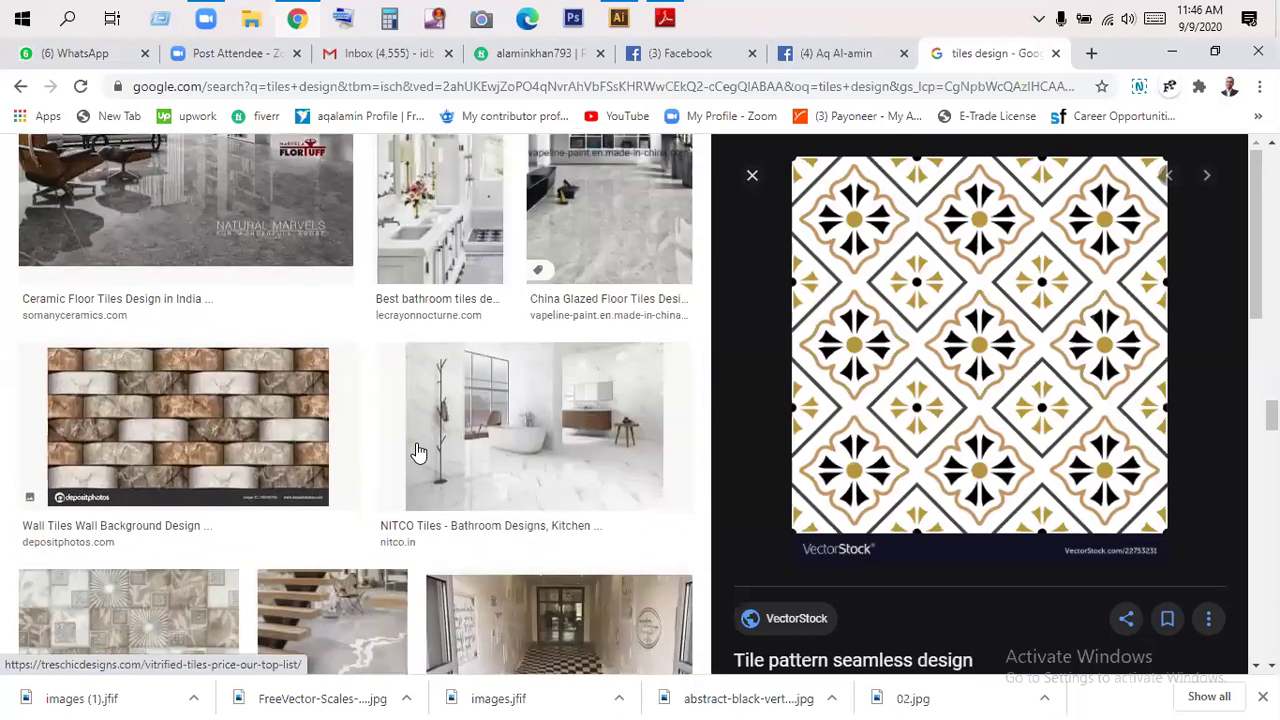
scroll(418, 452, "down", 10)
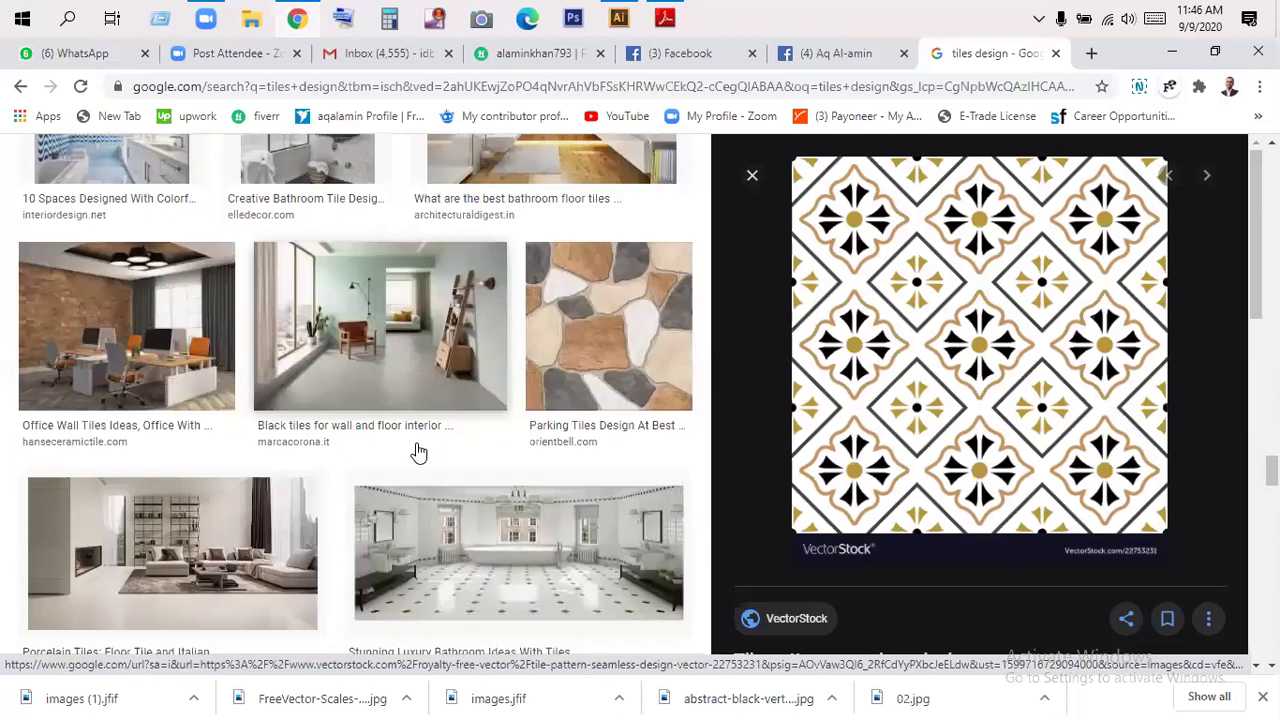
scroll(418, 452, "down", 10)
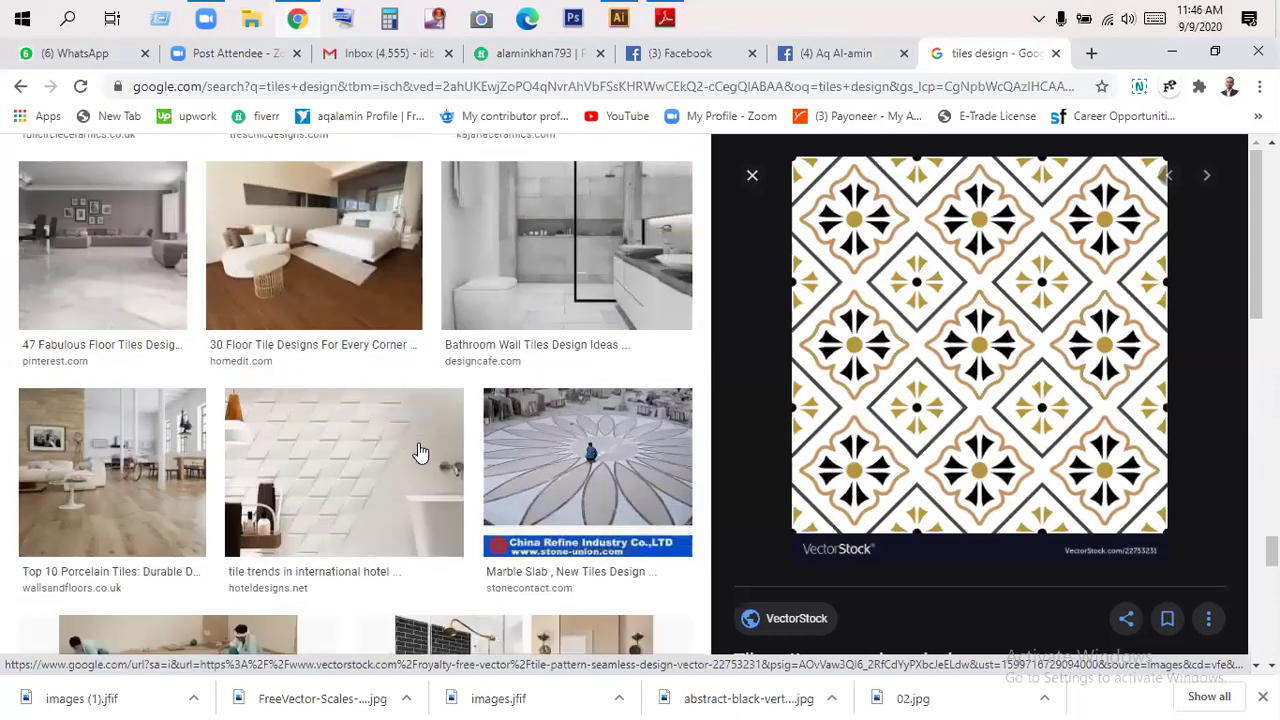
- Start saving the VectorStock "Tile pattern seamless design" image and create a folder named "tiles design" inside the sample work folder
scroll(866, 395, "down", 4)
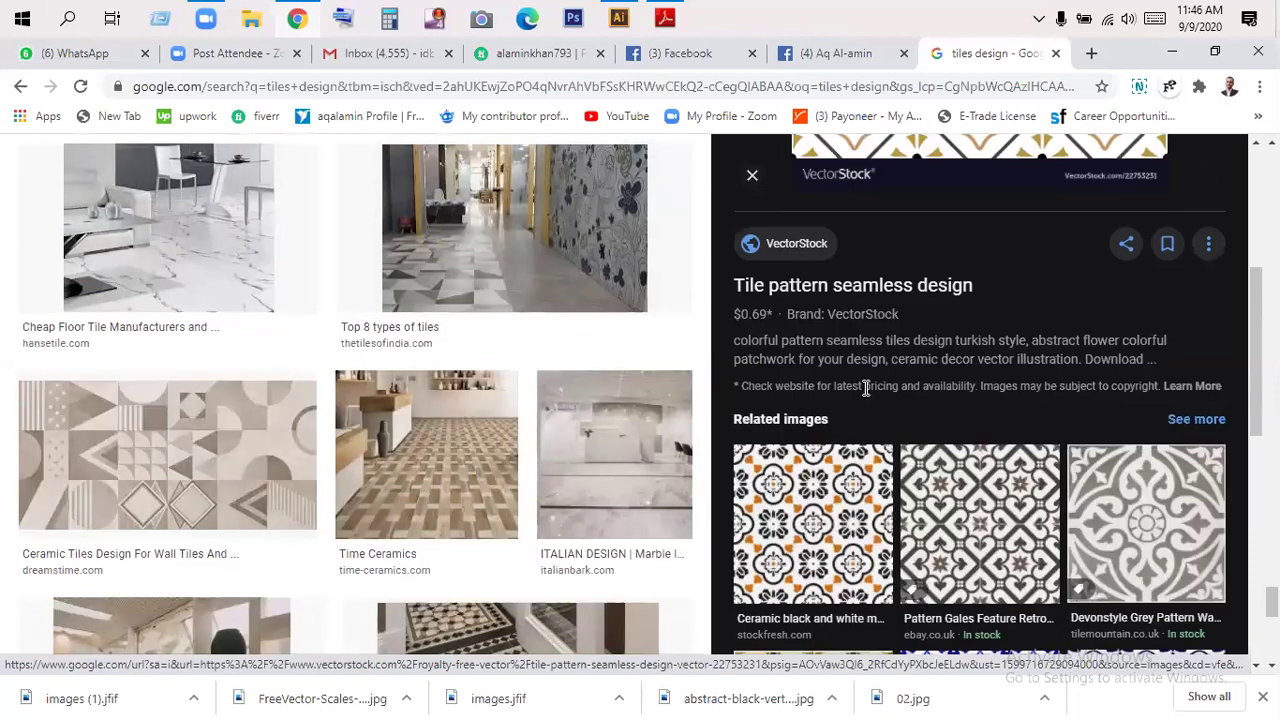
scroll(866, 388, "up", 6)
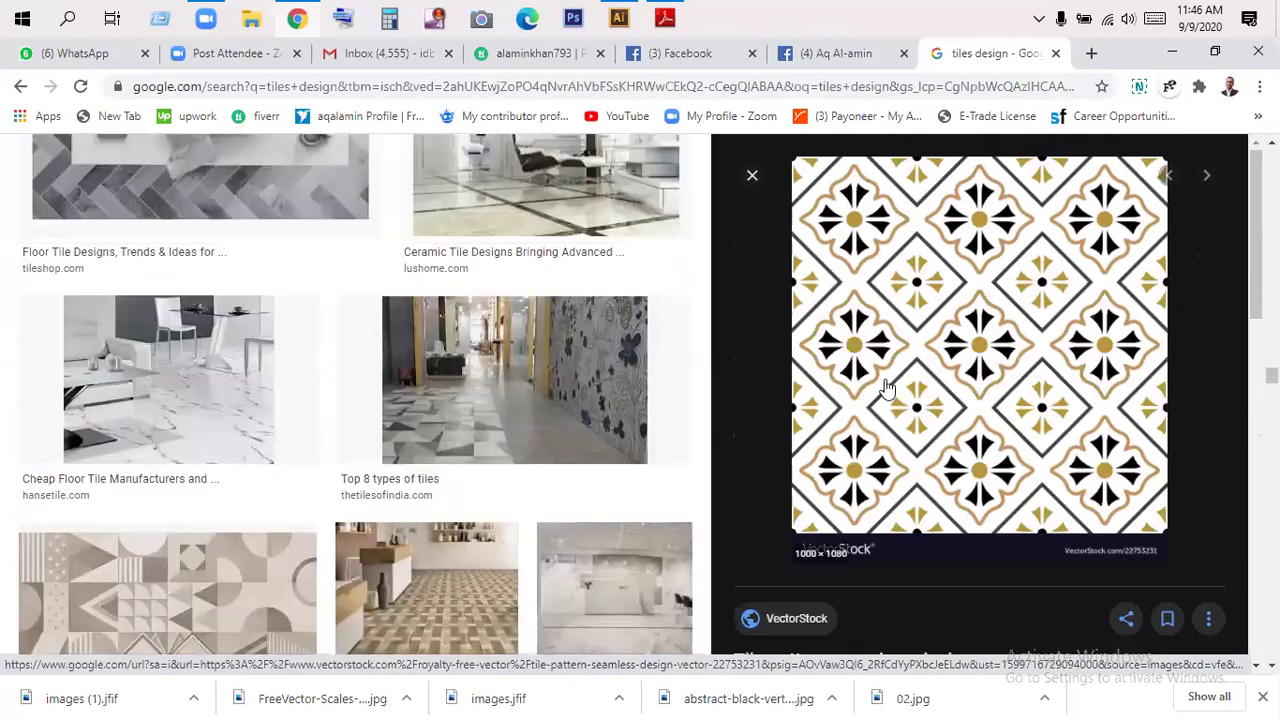
right_click(998, 312)
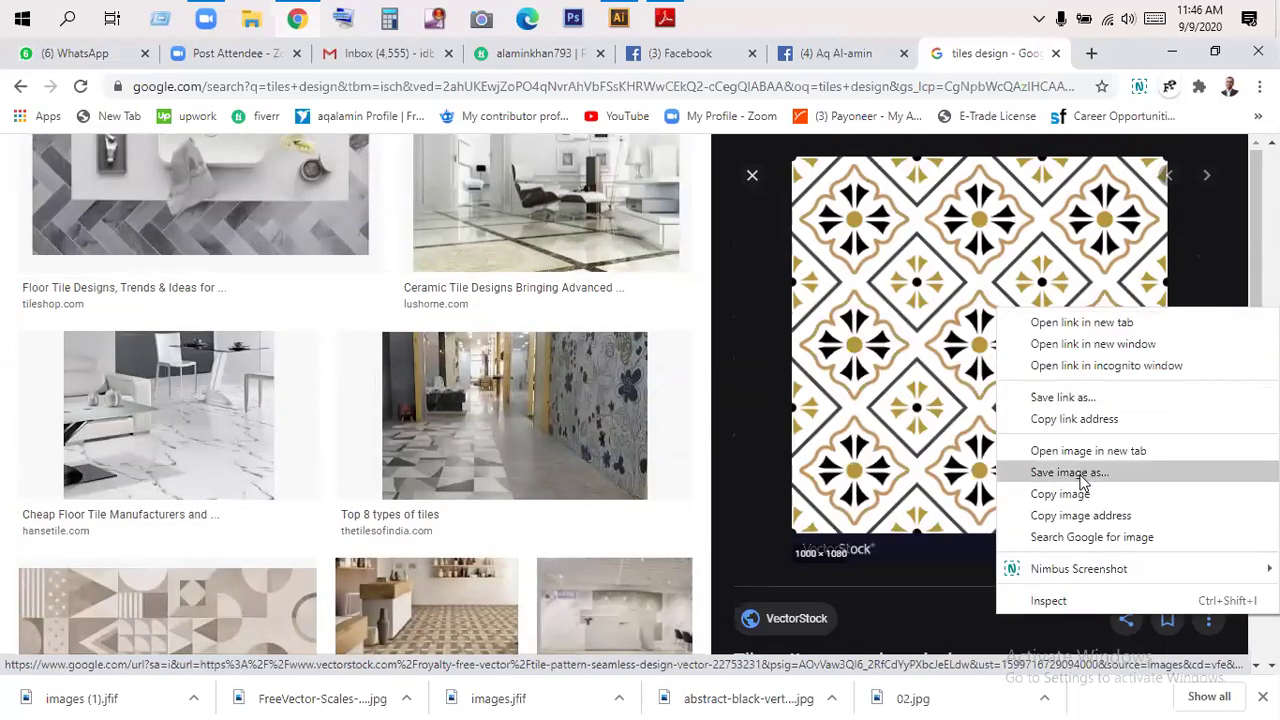
left_click(1082, 472)
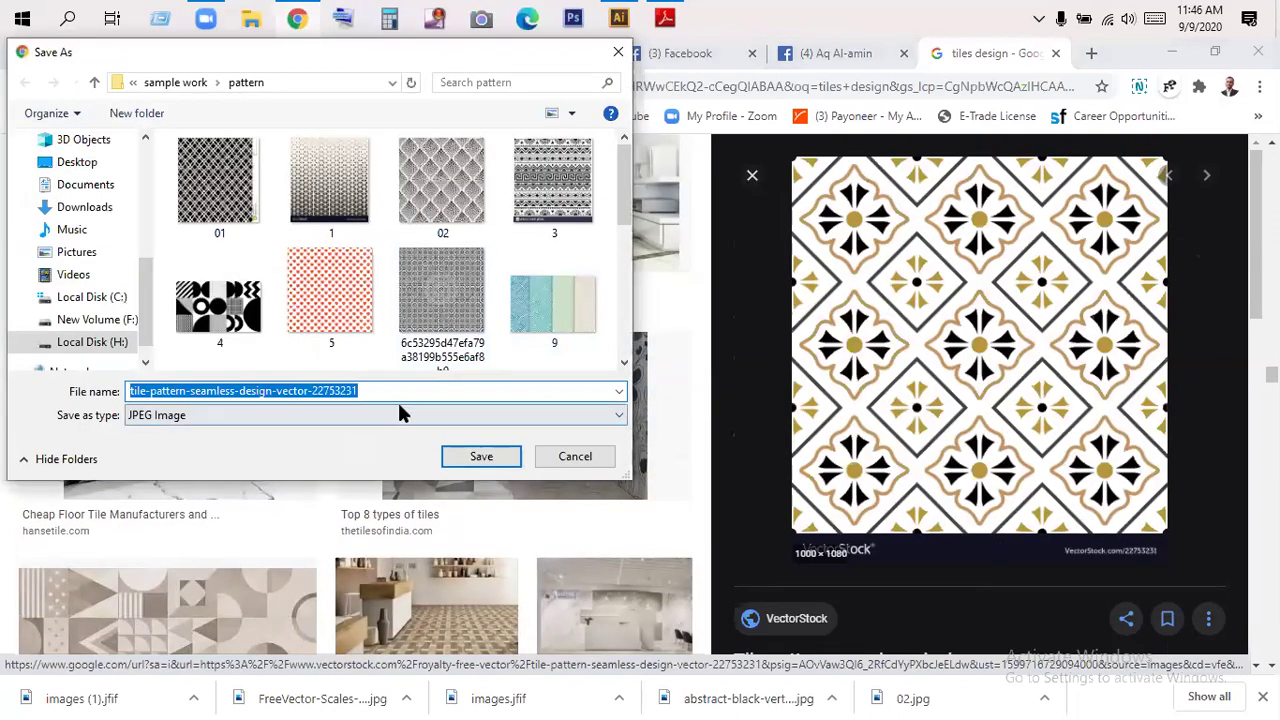
left_click(97, 83)
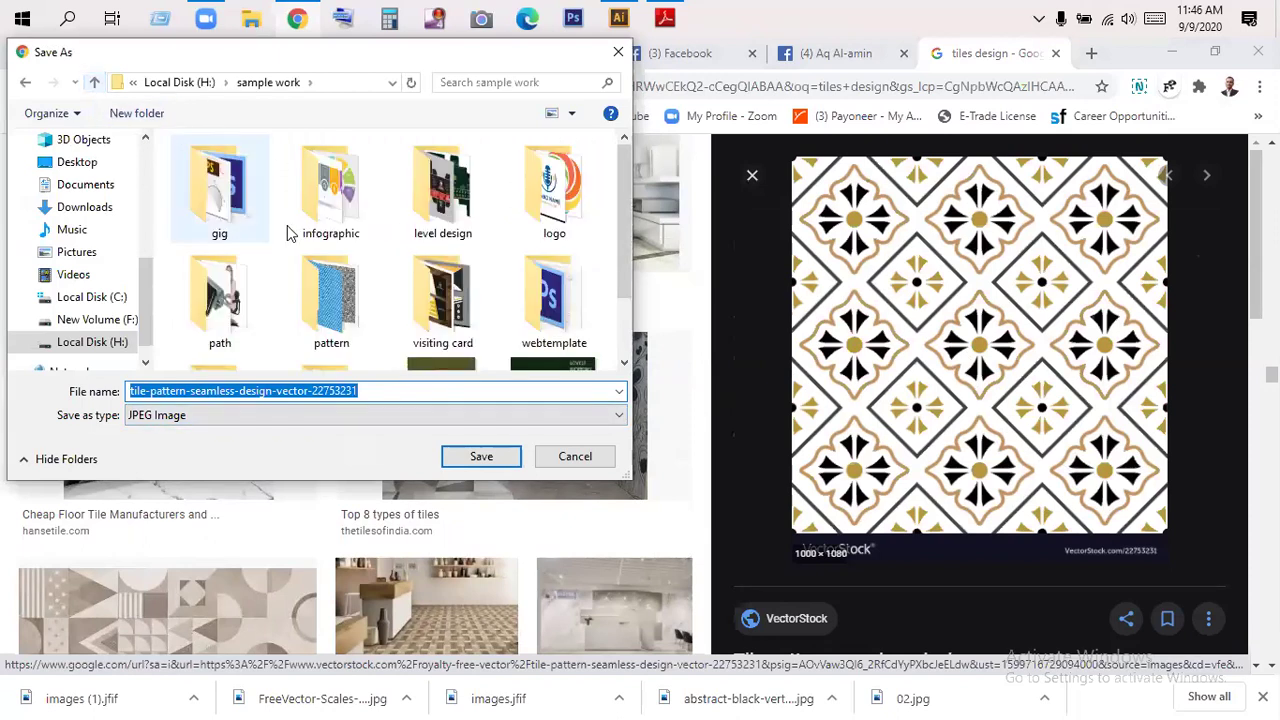
left_click(138, 116)
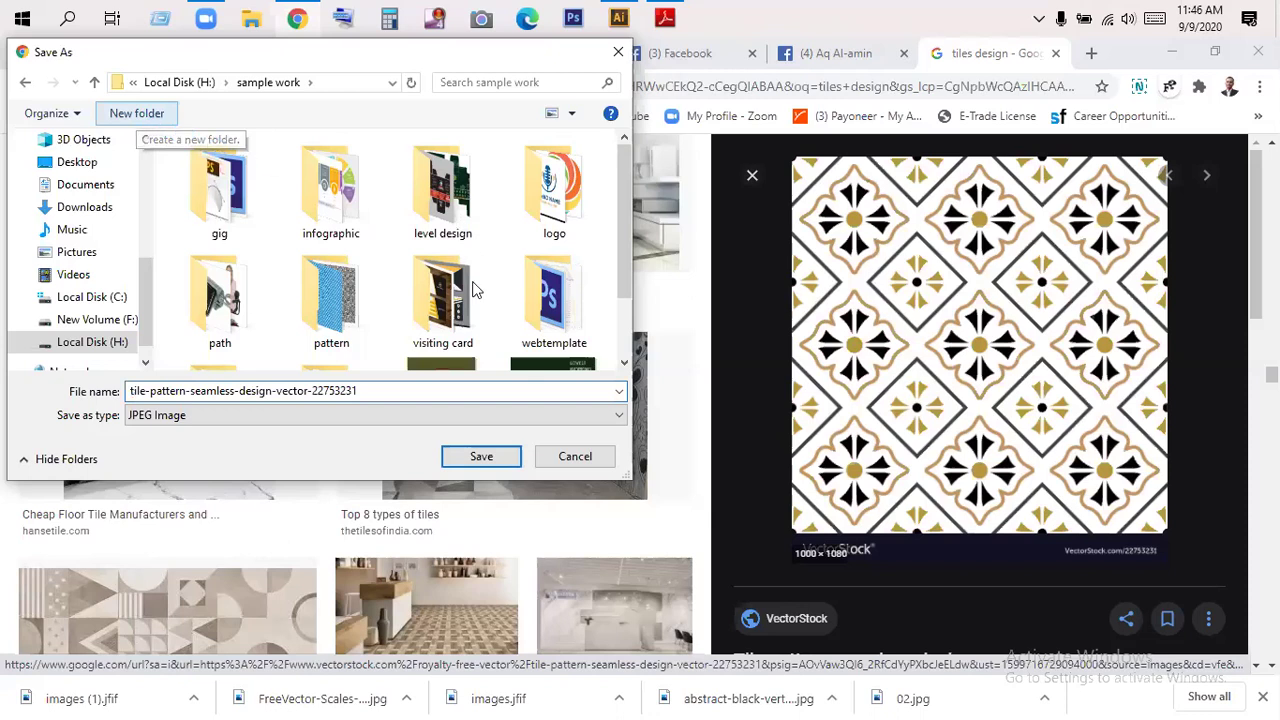
type("t")
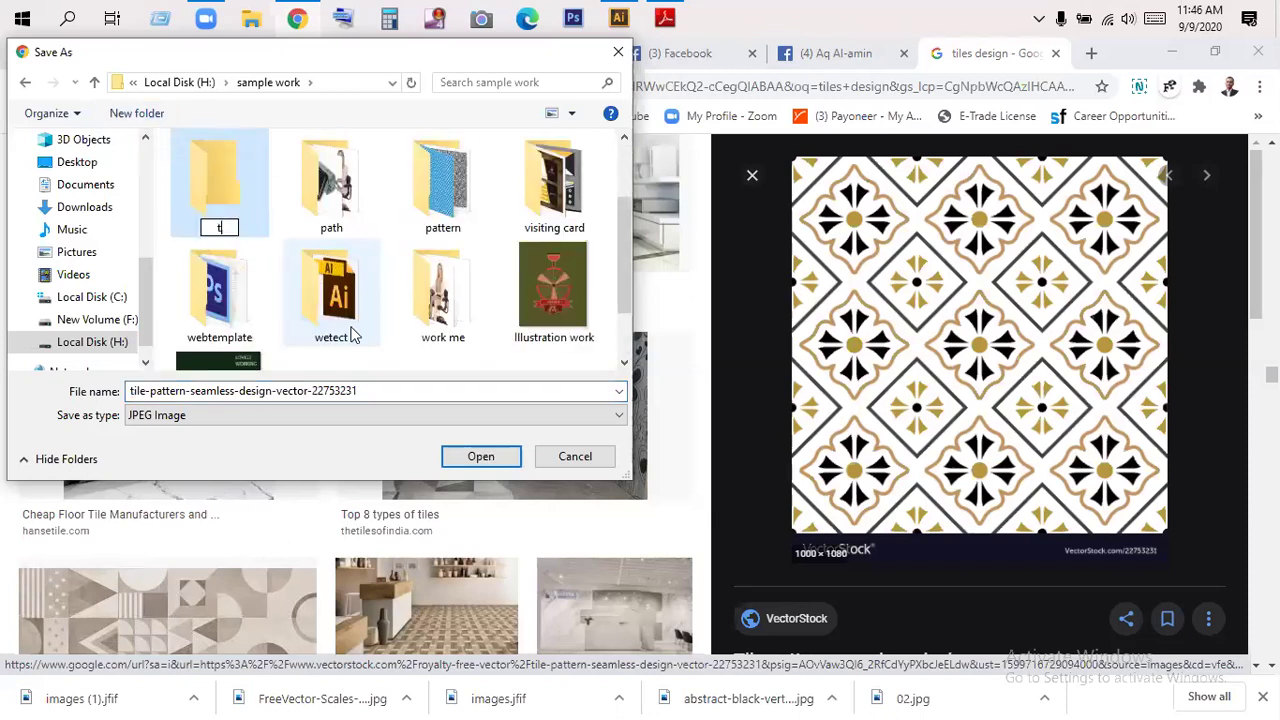
type("iles design")
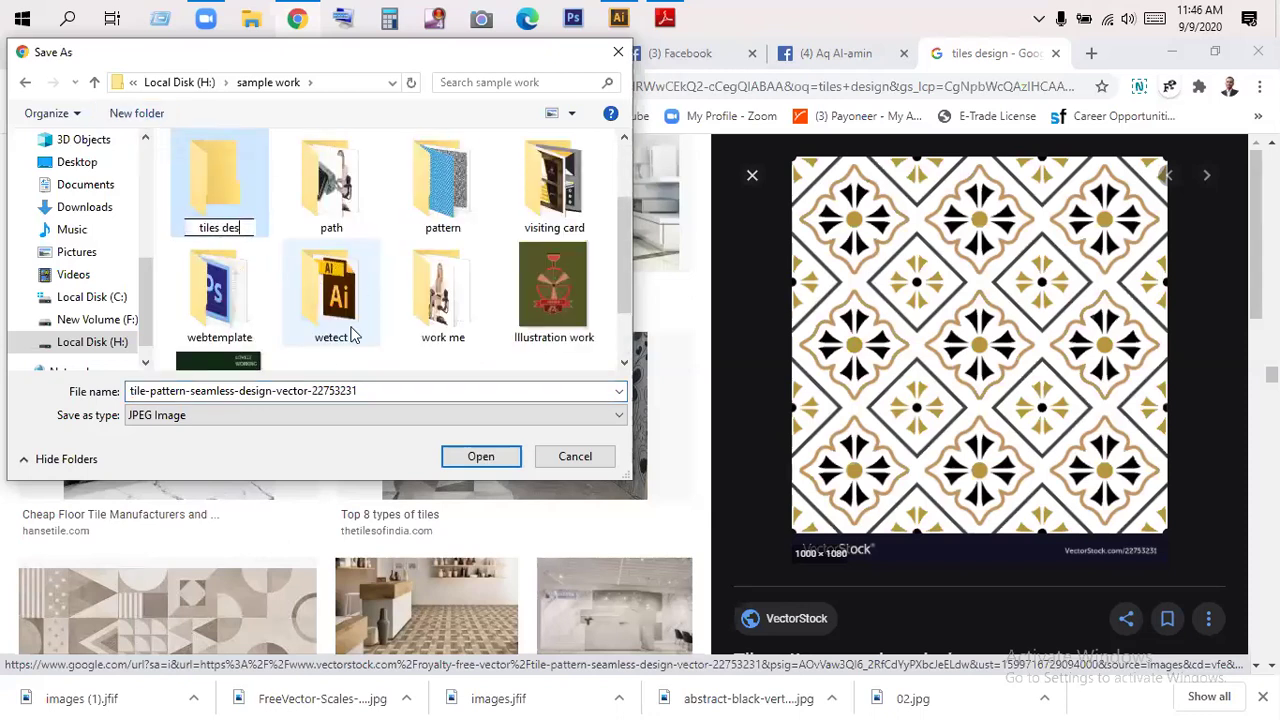
- Save the VectorStock tile pattern image in the tiles design folder under the file name 1
double_click(221, 170)
left_click(330, 392)
double_click(330, 392)
type("1")
left_click(483, 460)
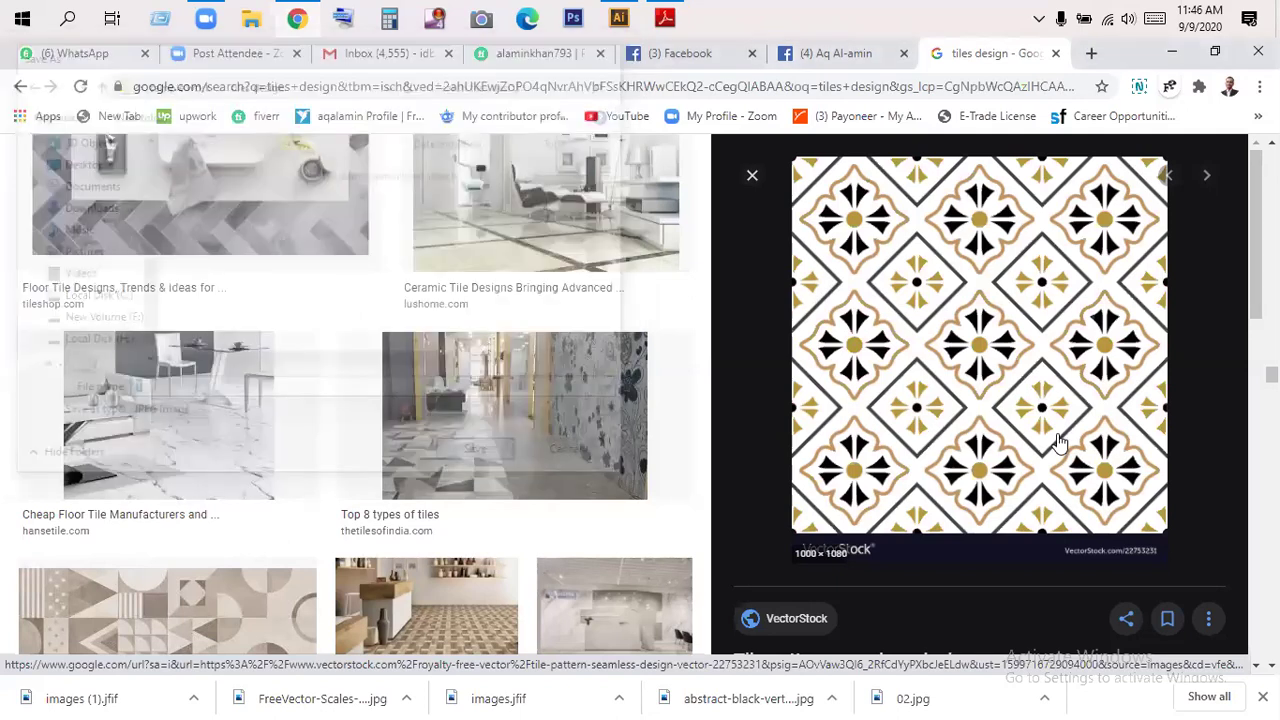
- Browse the related Stockfresh Mediterranean tile patterns and open Freepik's "Modern tile pattern blue and white" image
scroll(1060, 442, "down", 4)
scroll(1057, 433, "down", 3)
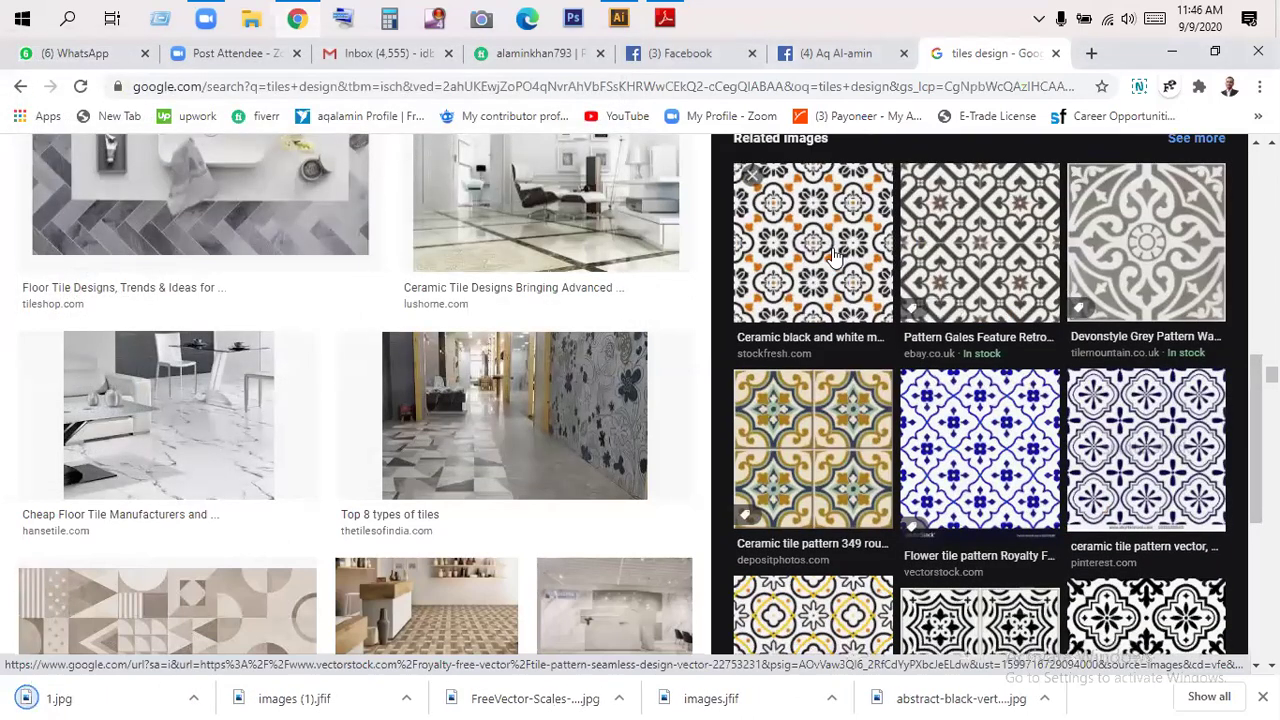
left_click(982, 402)
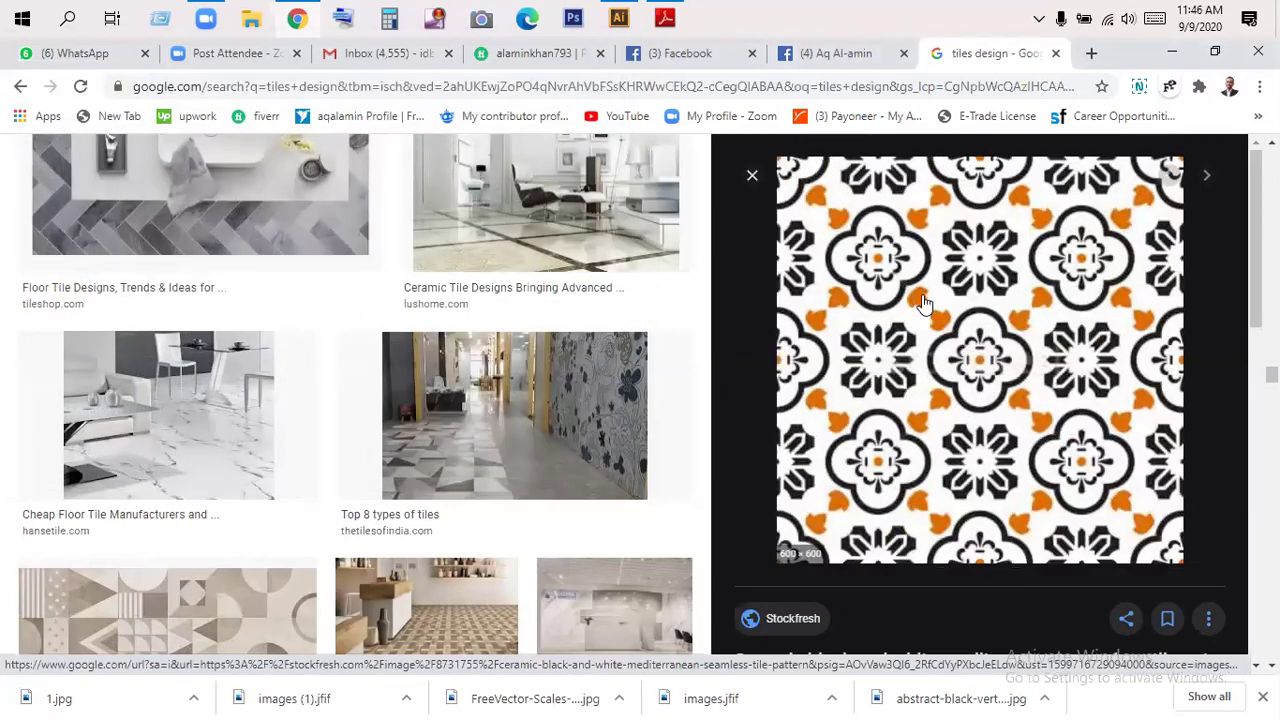
scroll(930, 360, "down", 4)
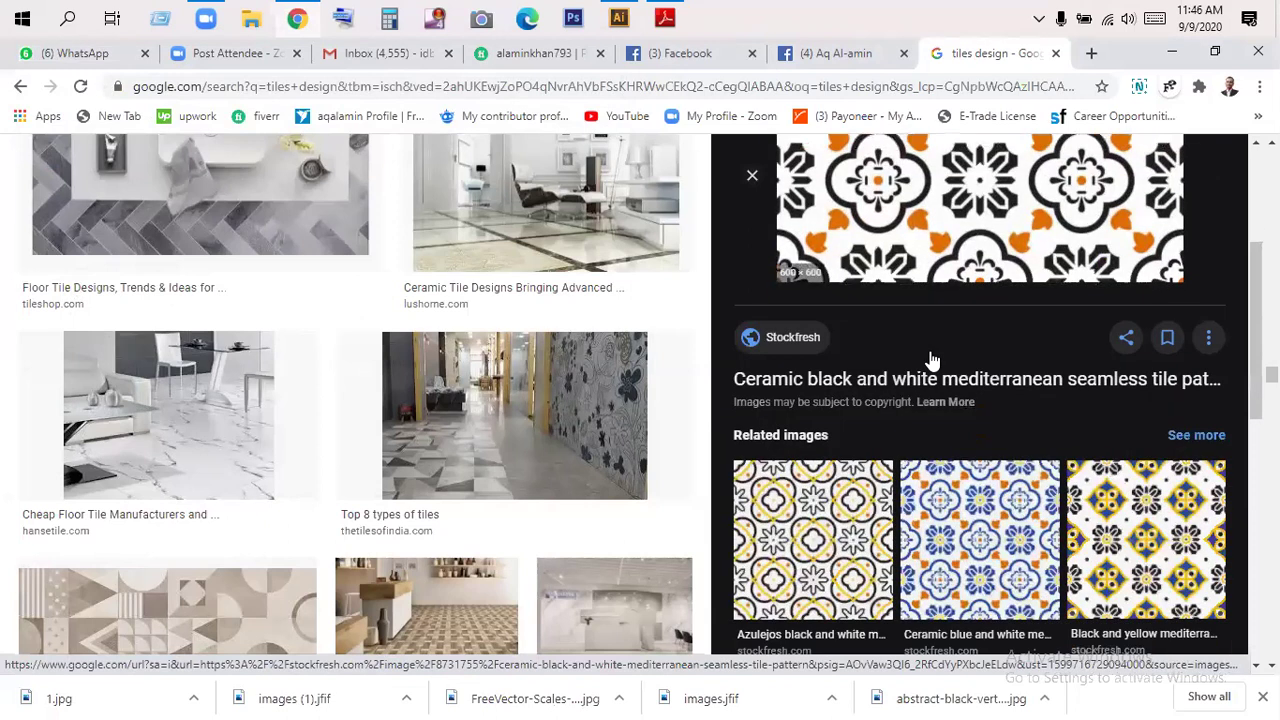
scroll(929, 366, "down", 3)
left_click(825, 263)
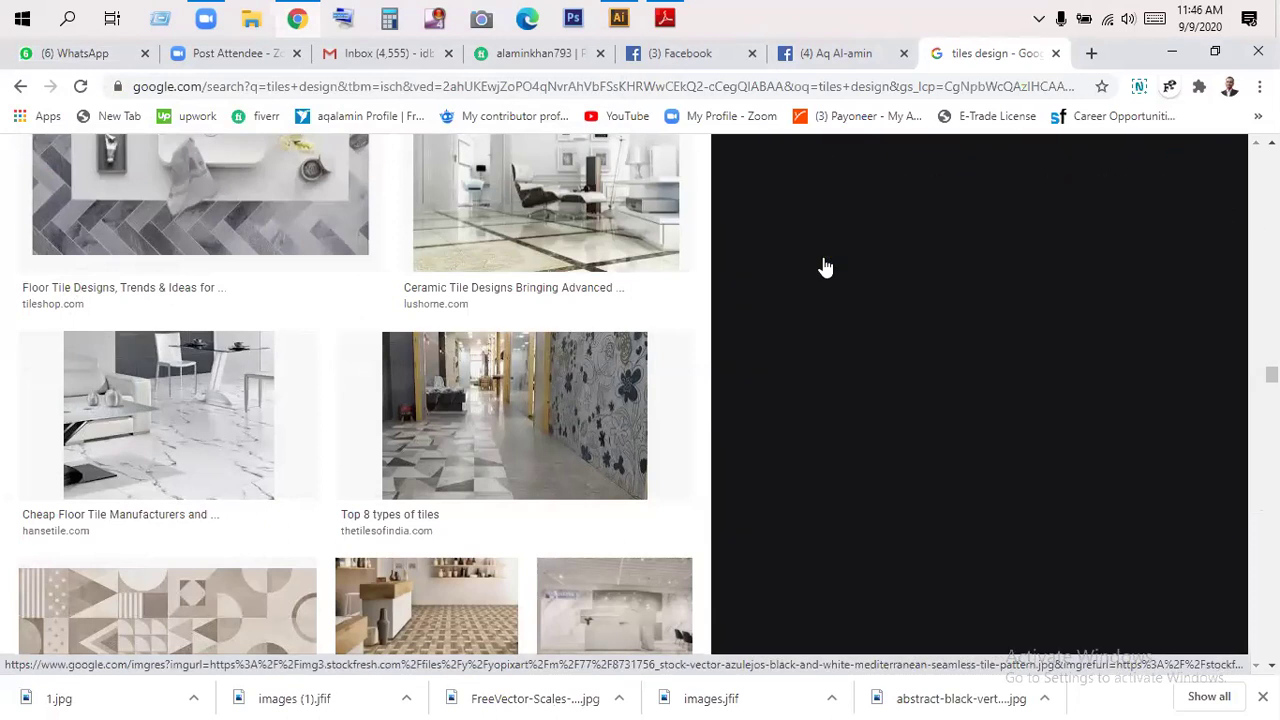
scroll(967, 393, "down", 5)
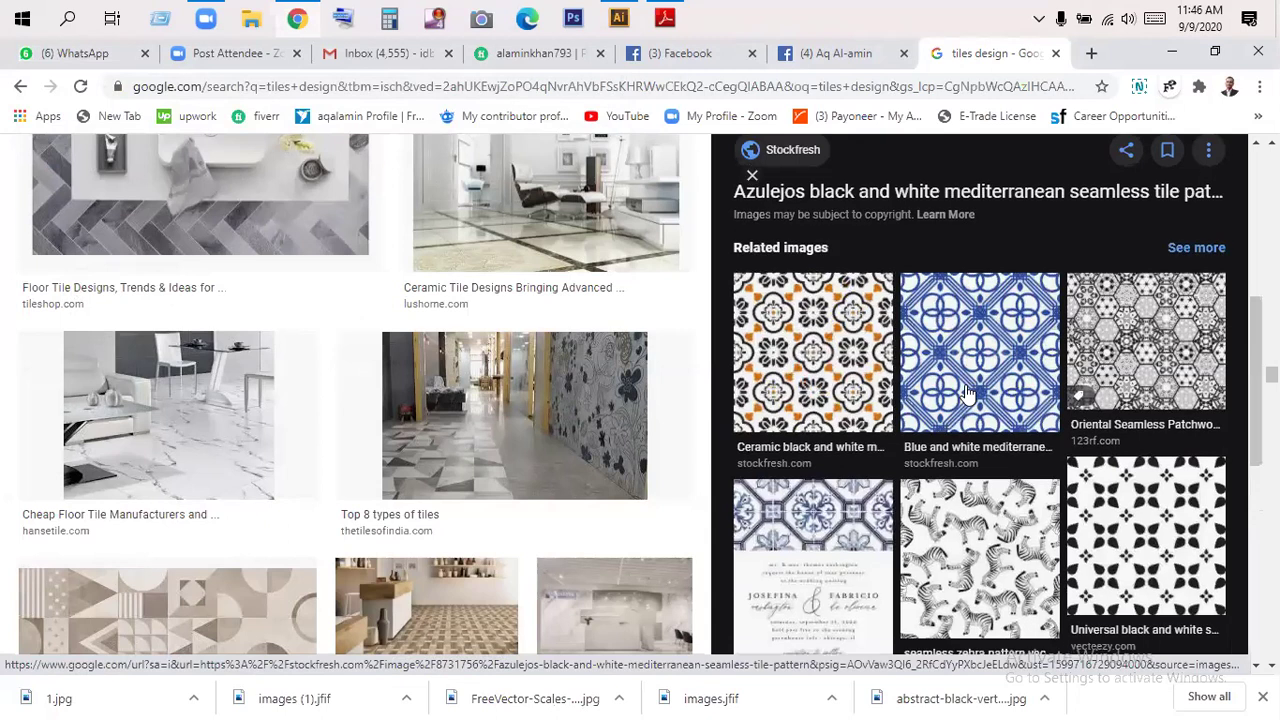
left_click(977, 366)
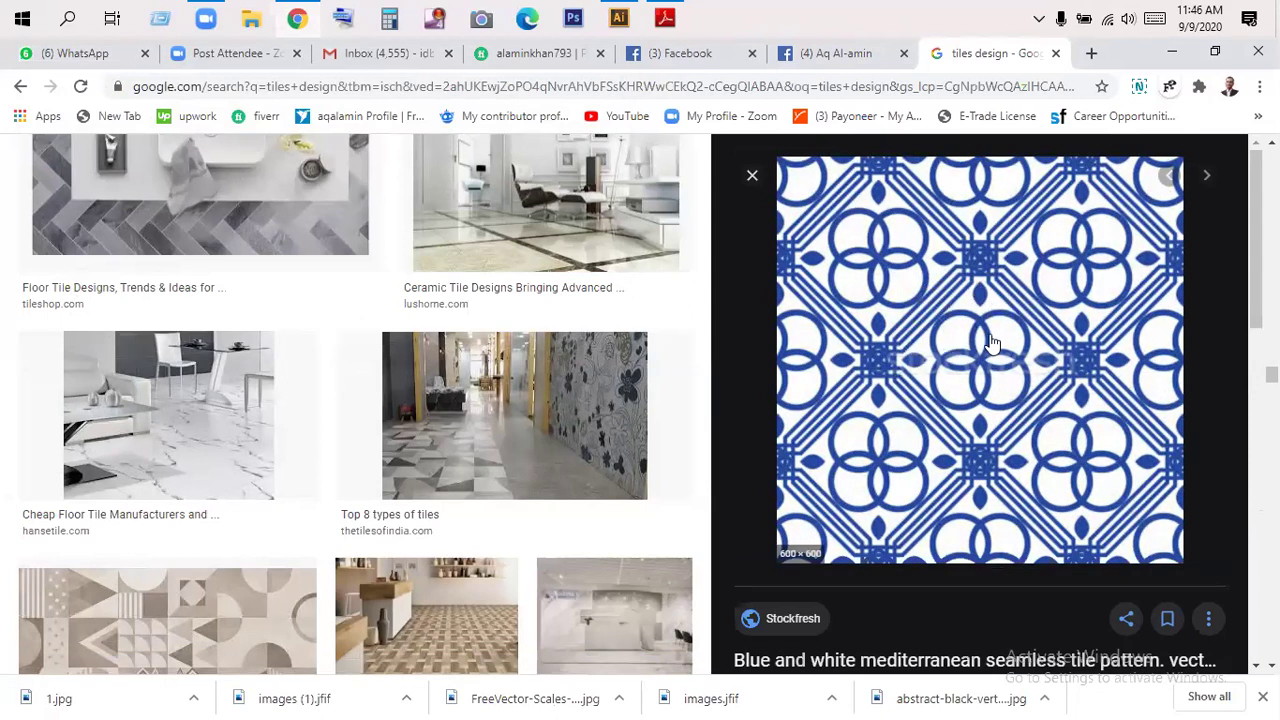
scroll(979, 333, "down", 5)
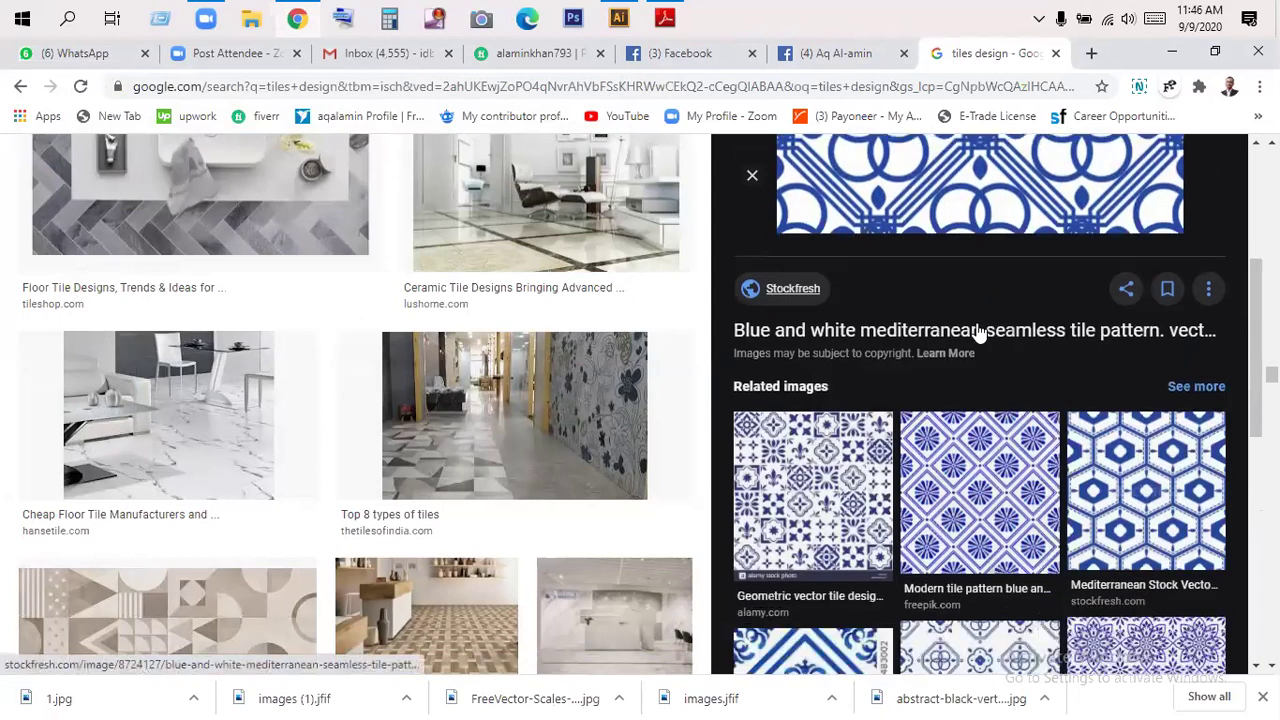
left_click(972, 266)
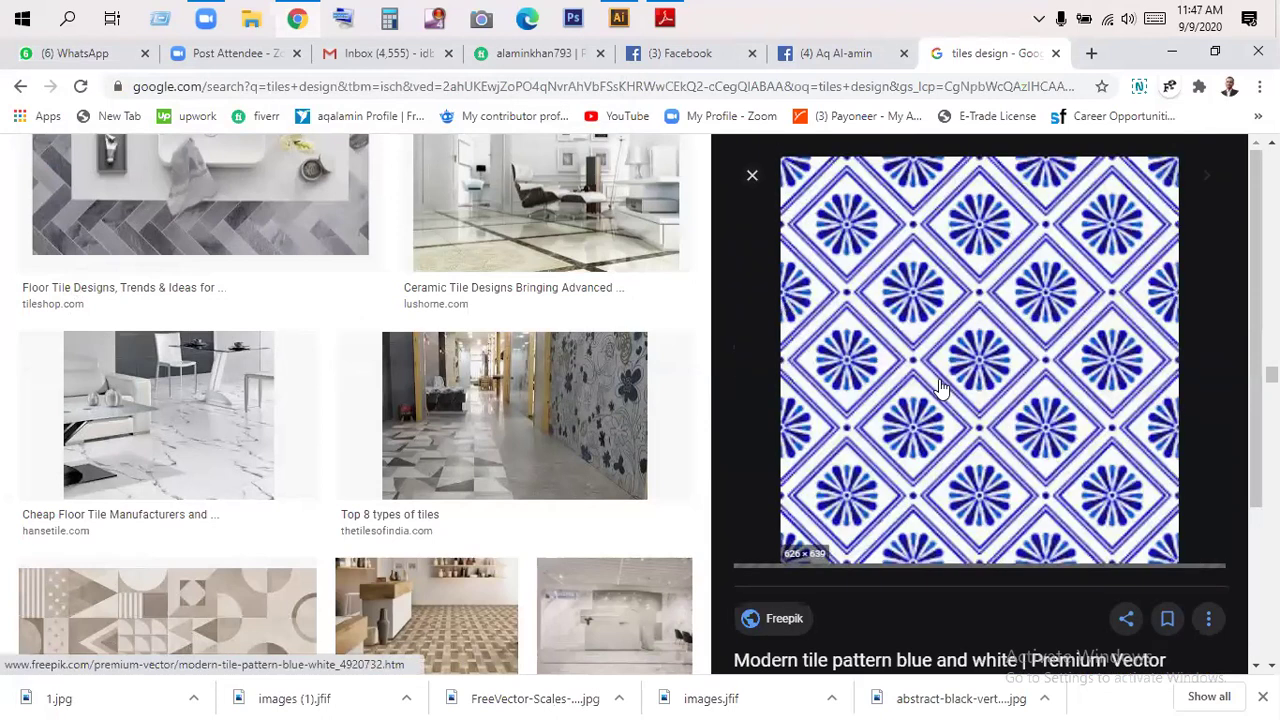
- Save the Freepik "Modern tile pattern blue and white" image in the tiles design folder as 2
right_click(930, 316)
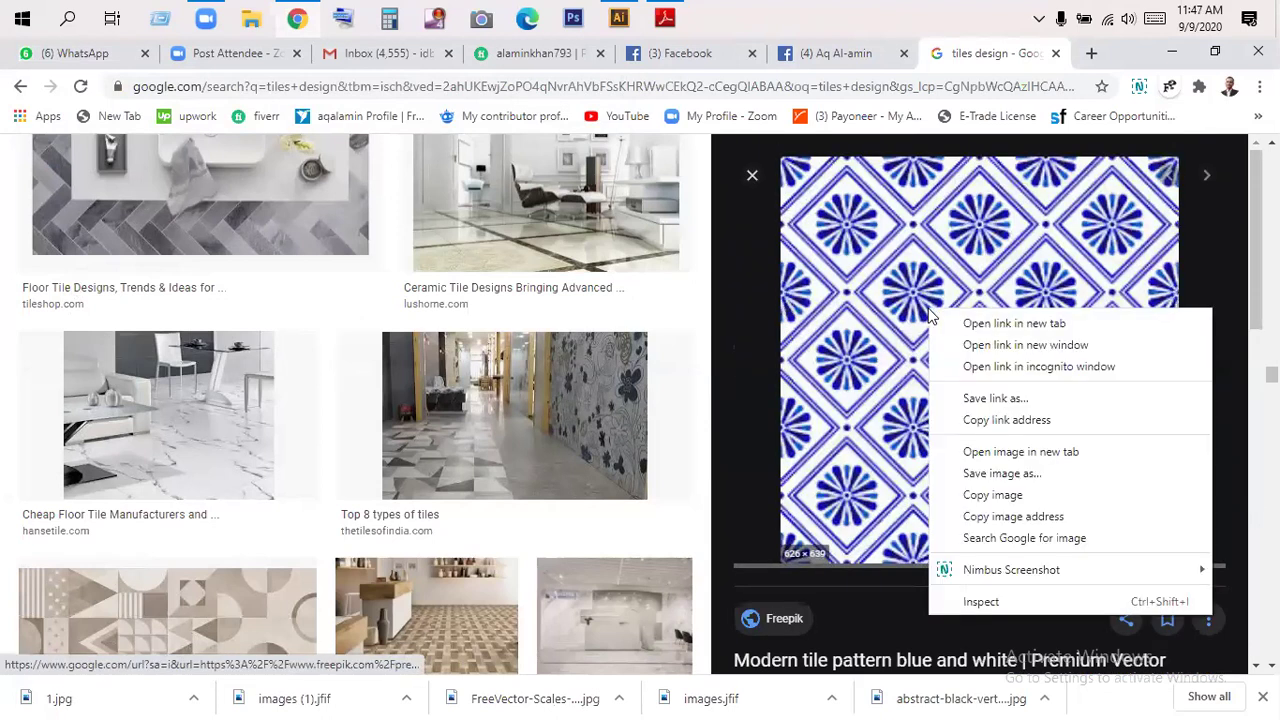
left_click(1008, 478)
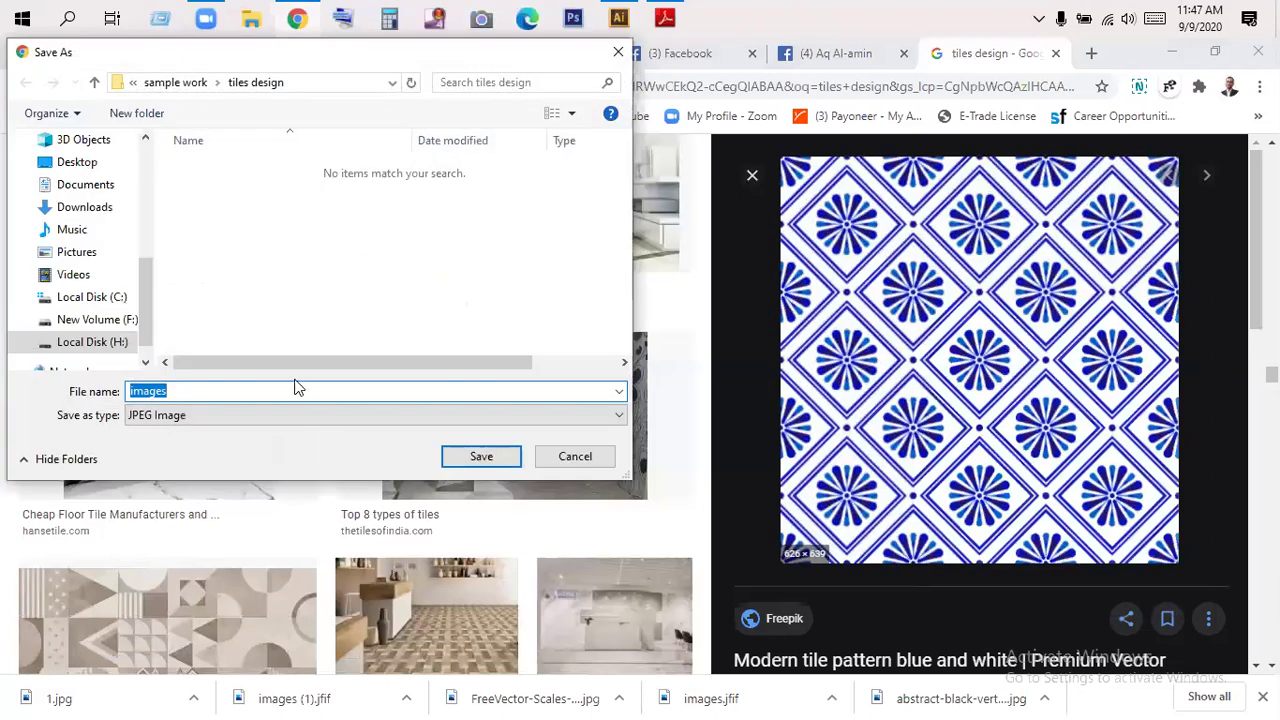
type("2")
left_click(479, 456)
- Look through the related Freepik "Abstract modern pattern blue and white" images and open the "Porcelain pattern, seamless modern ceramic design" preview
scroll(922, 393, "down", 2)
scroll(922, 393, "down", 2)
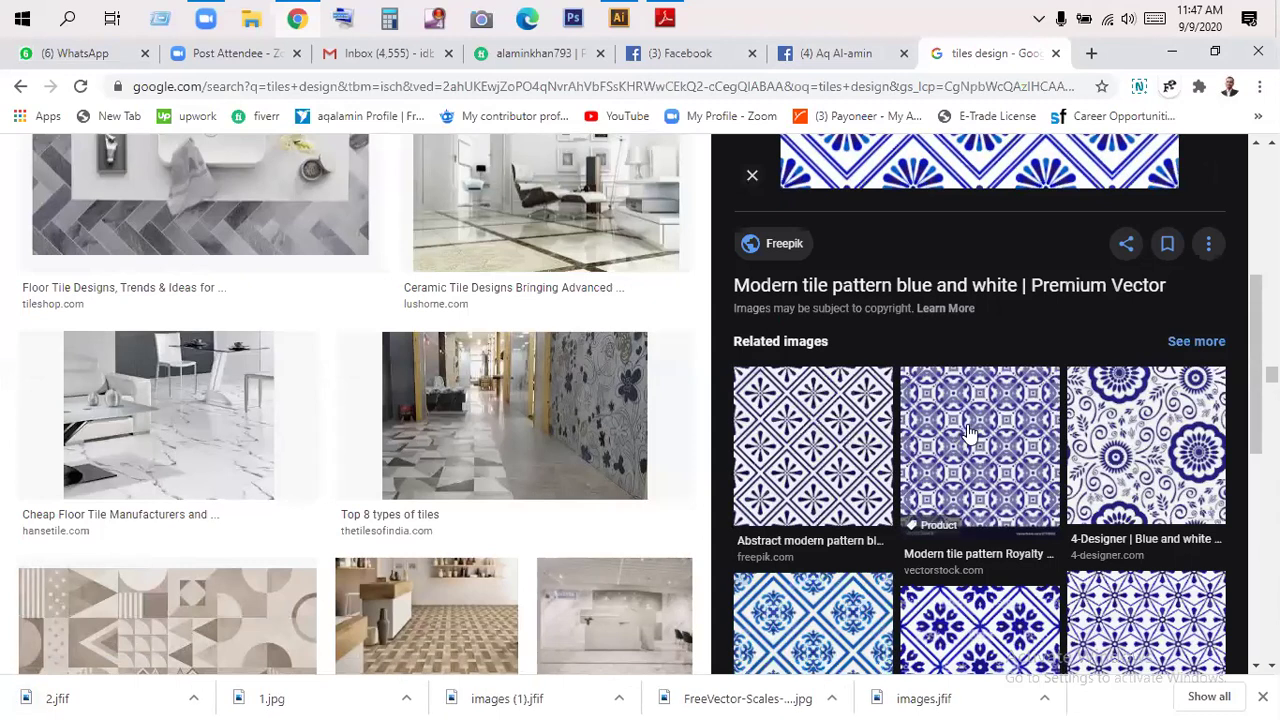
left_click(822, 449)
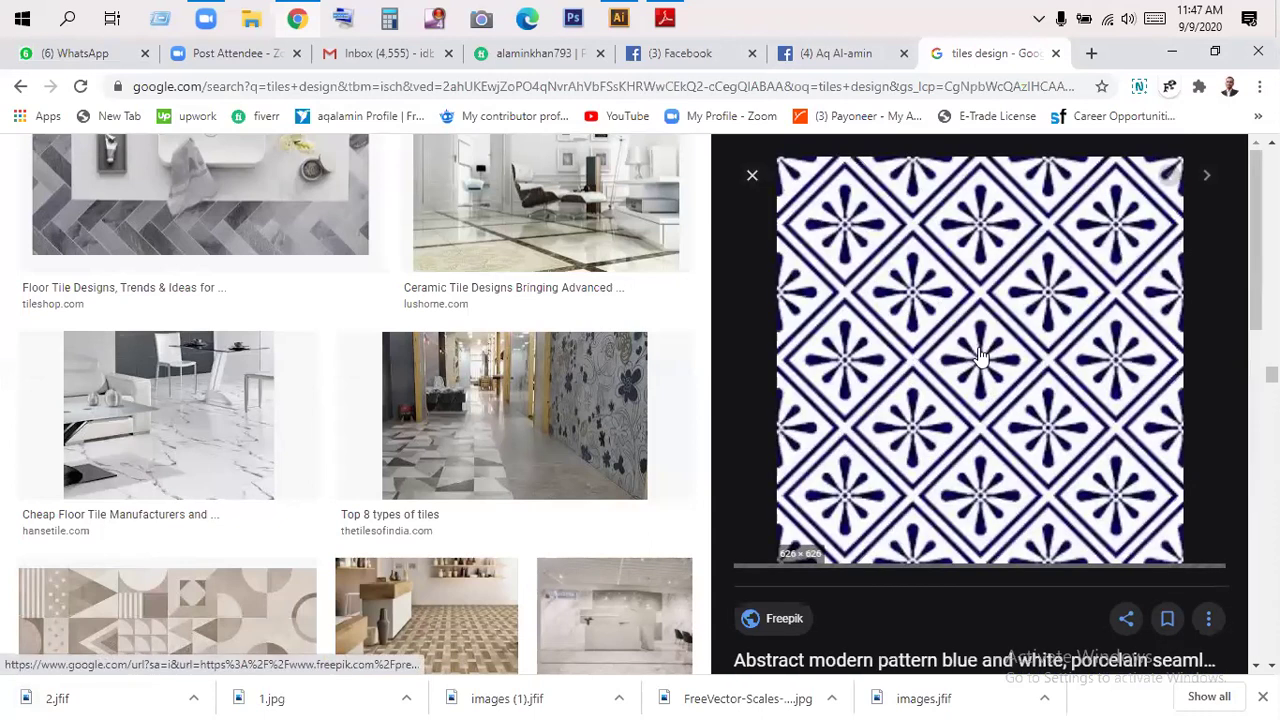
scroll(930, 508, "down", 3)
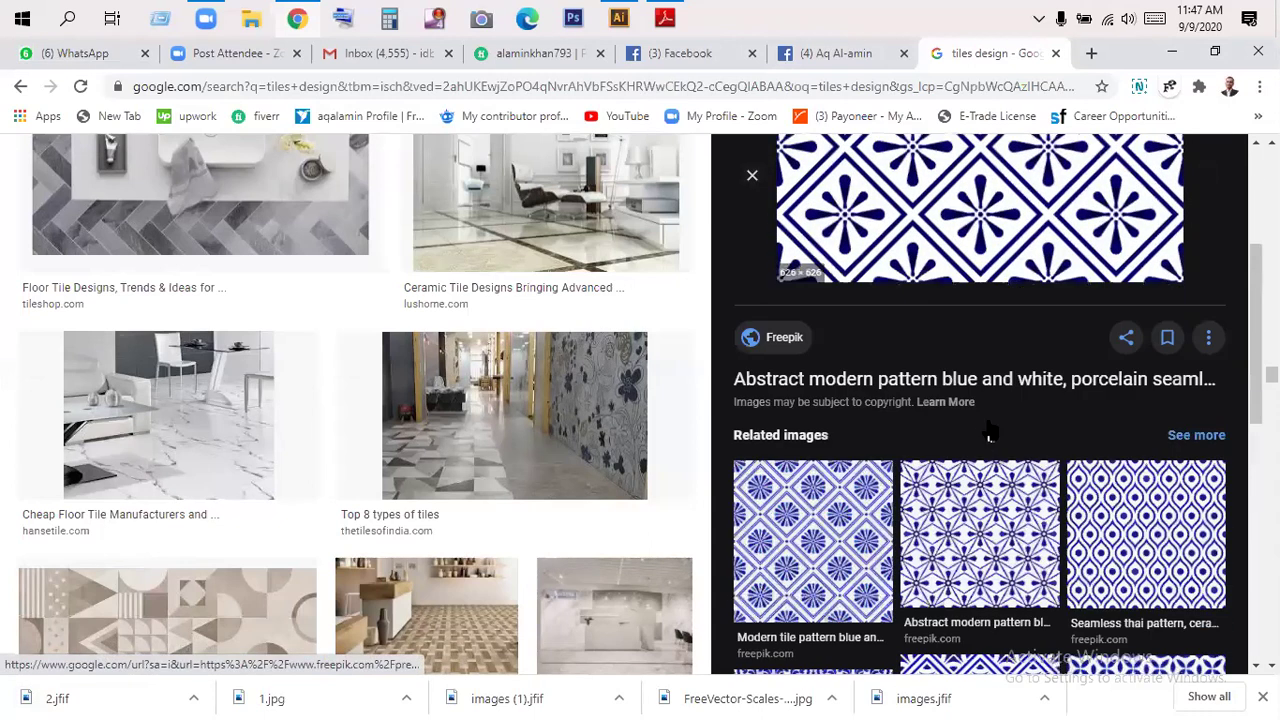
scroll(985, 428, "down", 1)
left_click(987, 425)
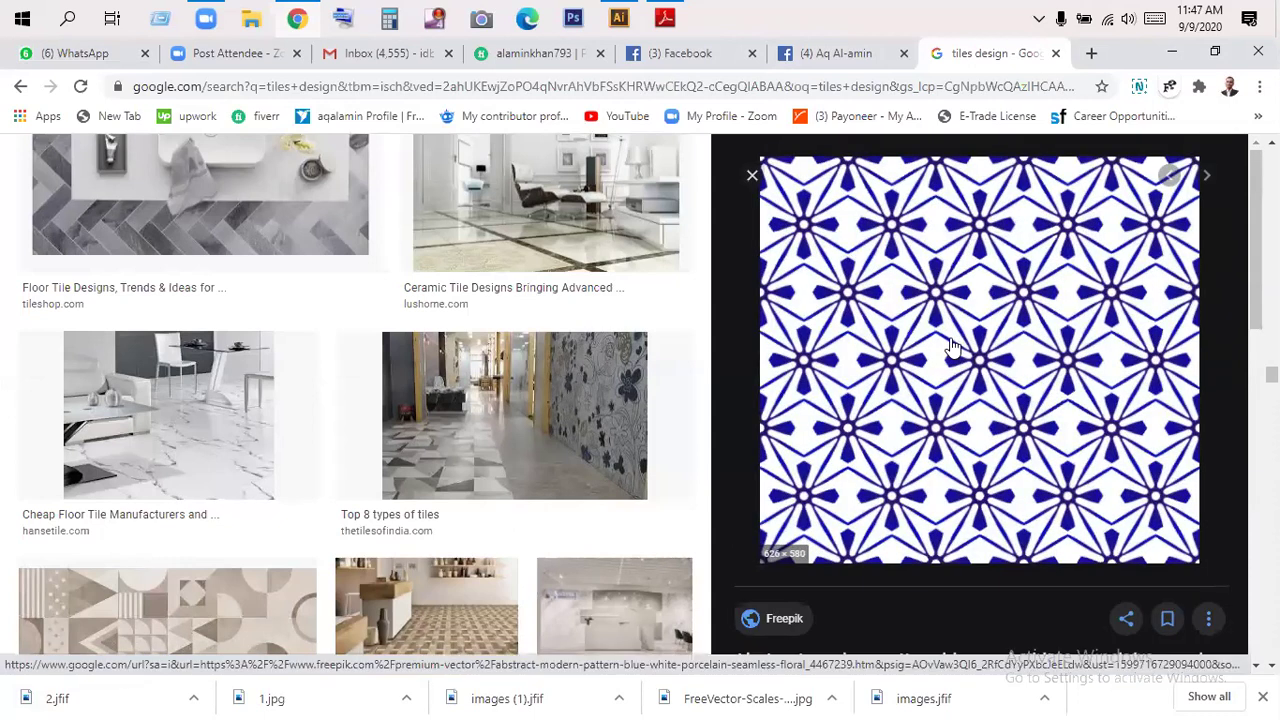
scroll(951, 345, "down", 5)
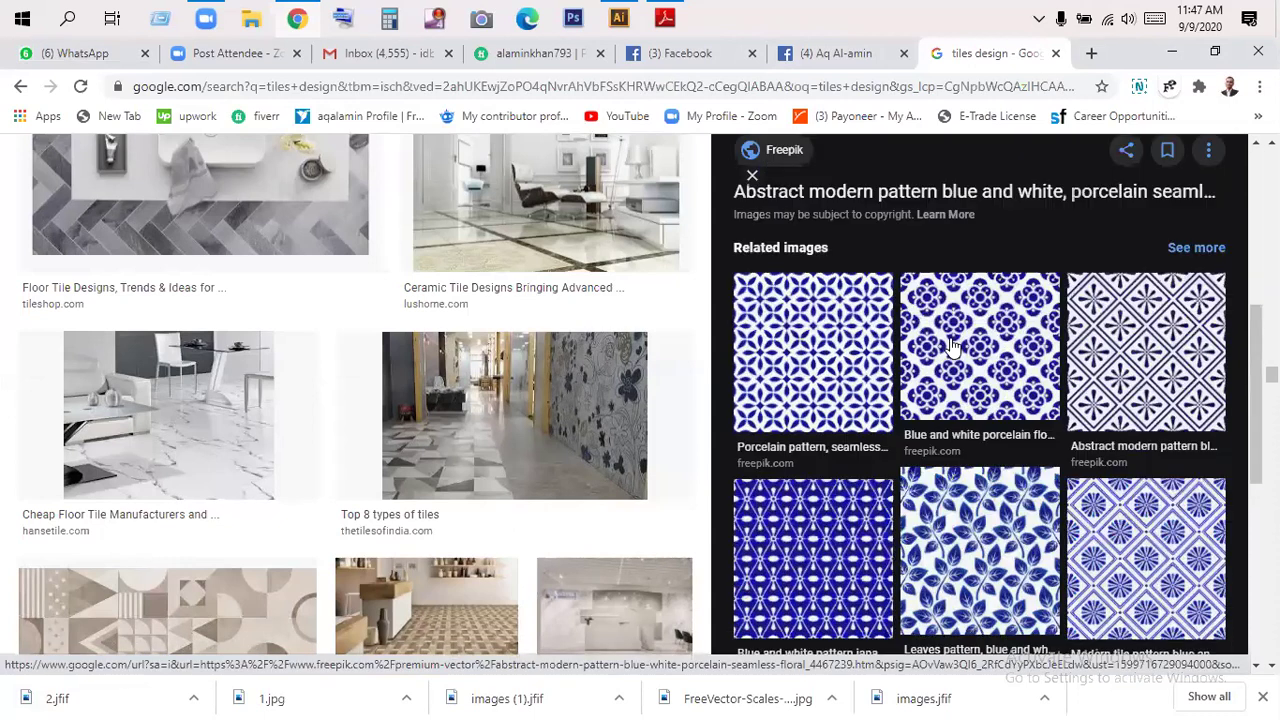
left_click(1104, 345)
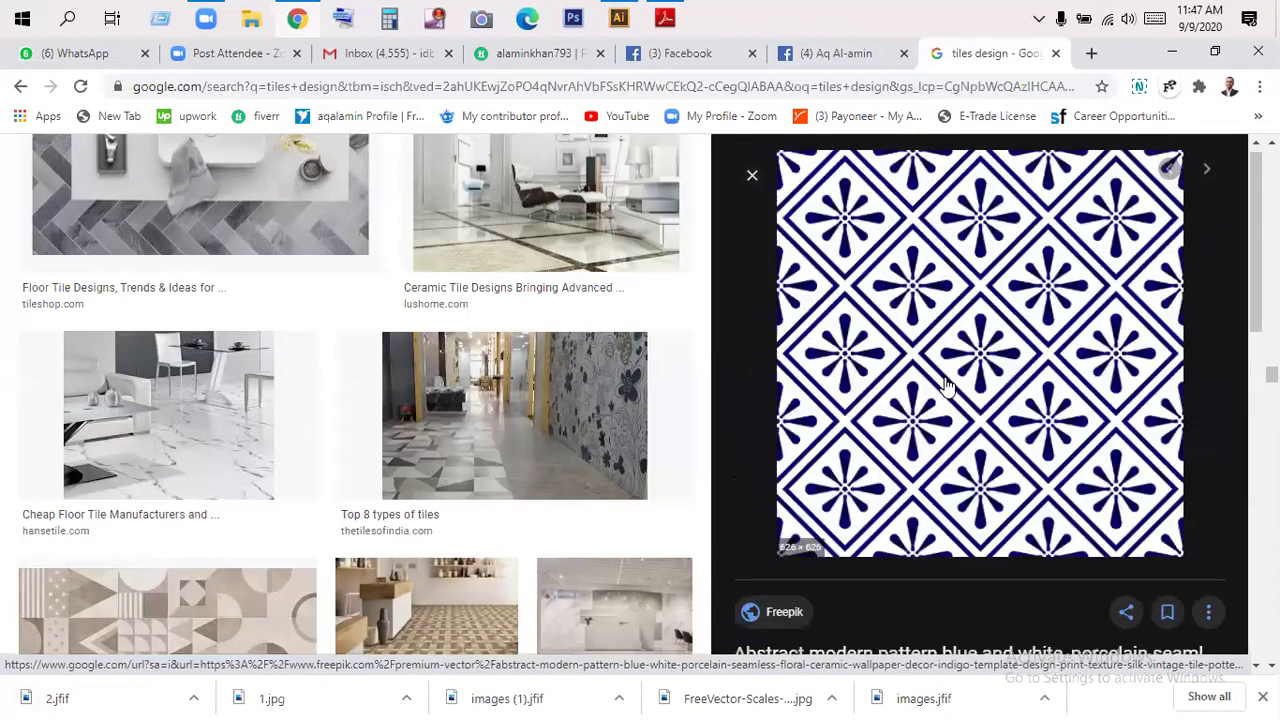
scroll(948, 388, "down", 3)
scroll(962, 305, "down", 4)
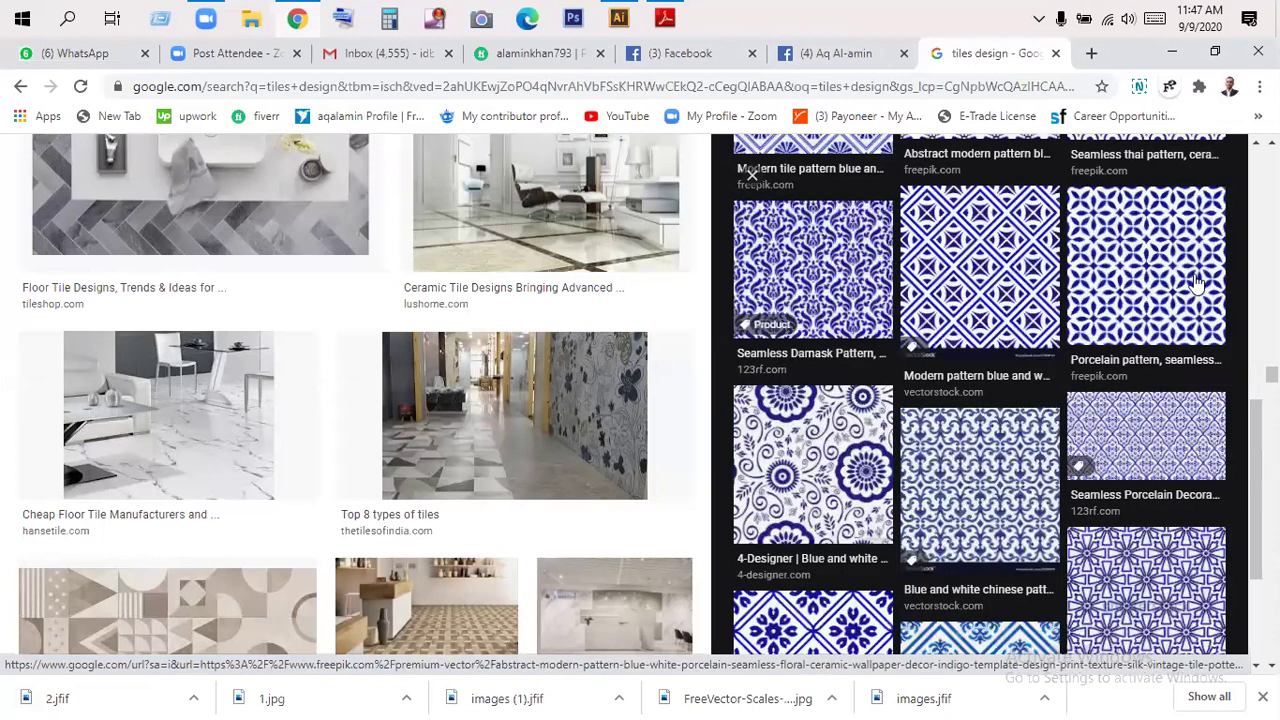
left_click(1143, 286)
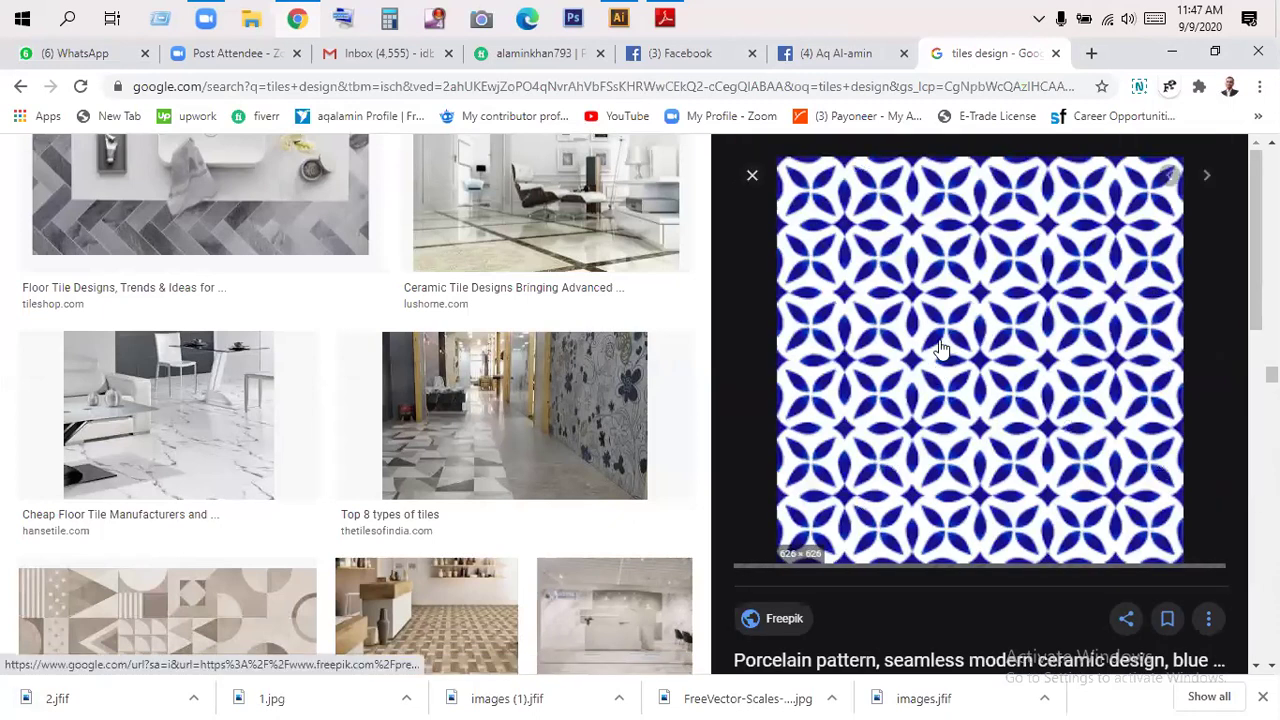
- Save the Freepik porcelain pattern as a JPEG image named 2 in the tiles design folder
right_click(933, 316)
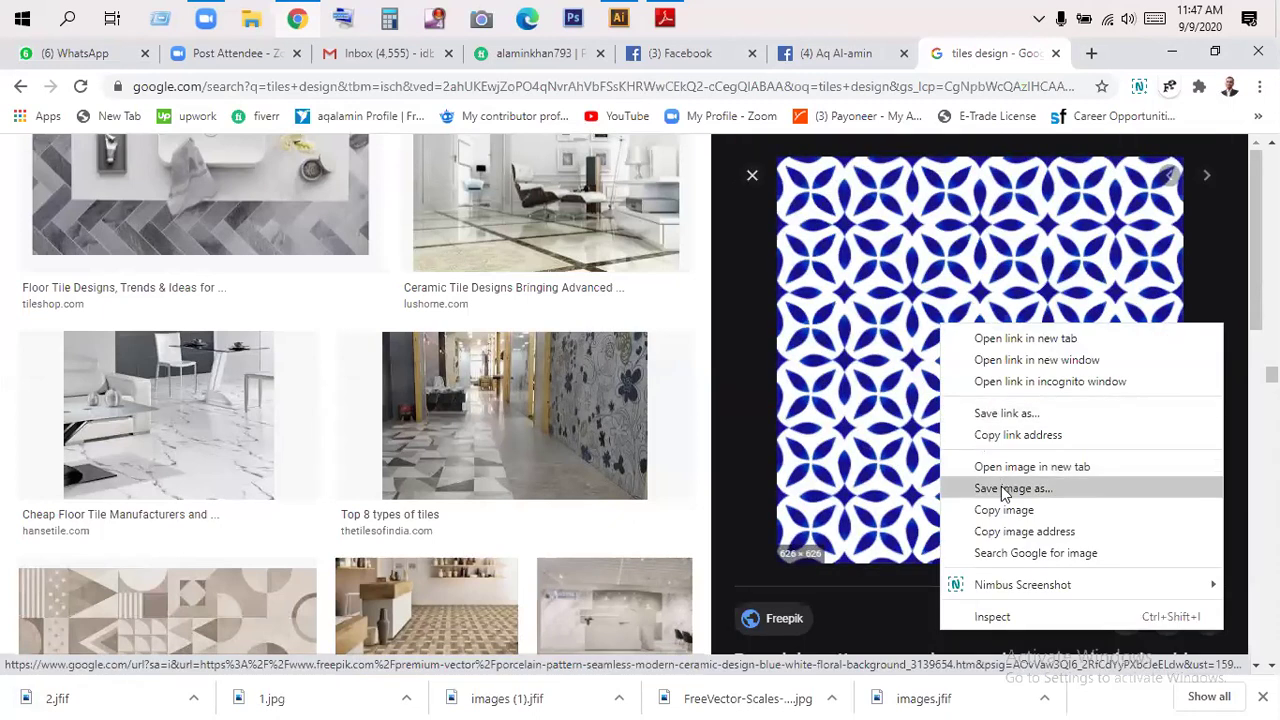
left_click(1003, 488)
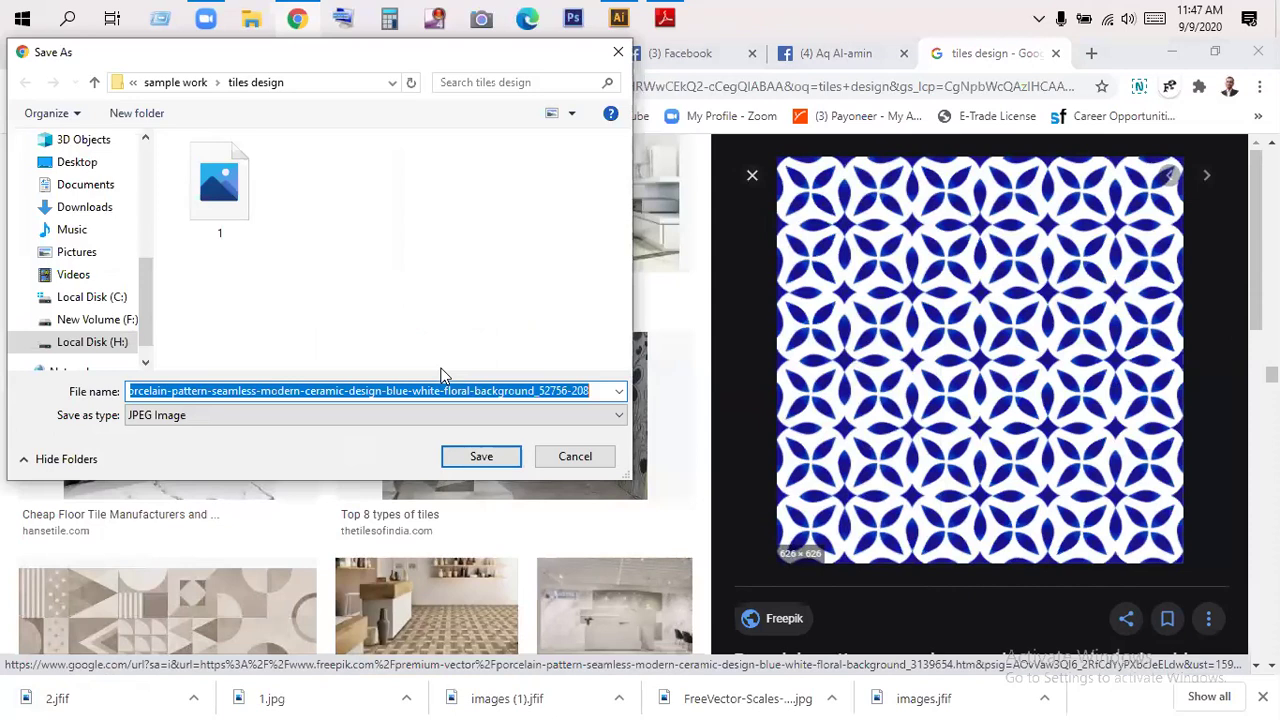
type("2")
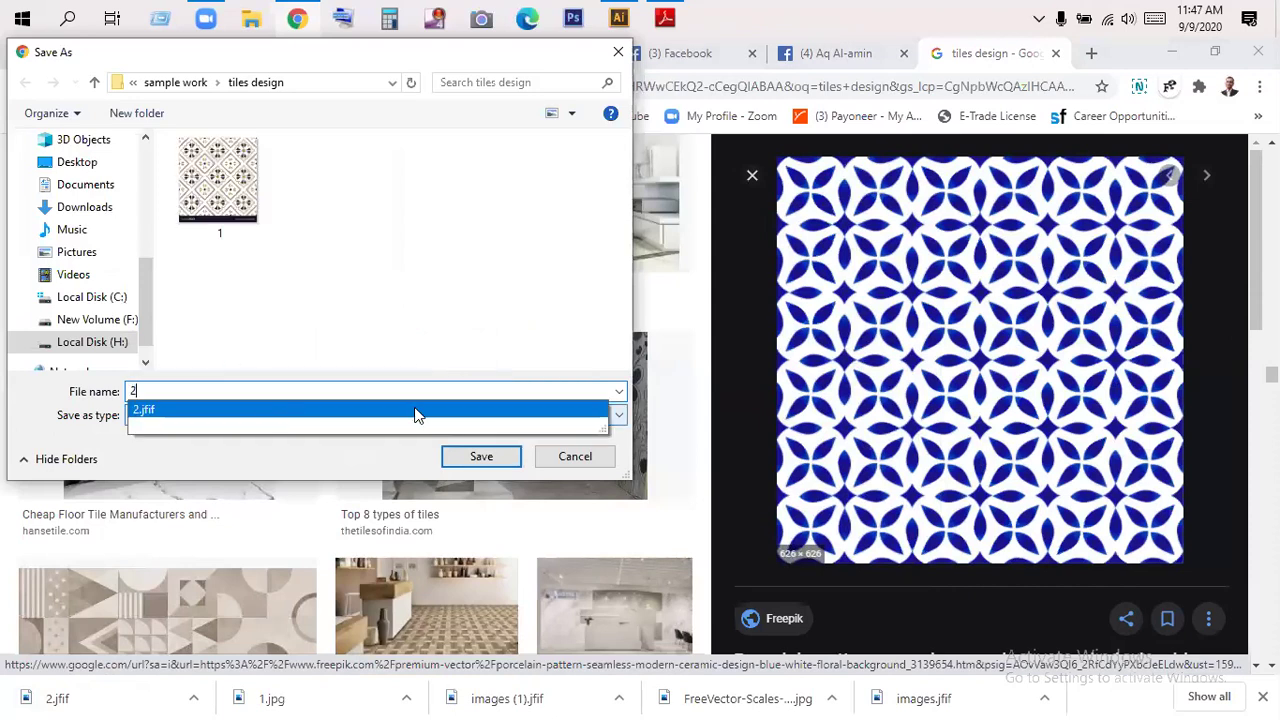
left_click(489, 461)
- Open the full set of images related to the porcelain pattern and browse the blue and white tile designs
scroll(878, 423, "down", 2)
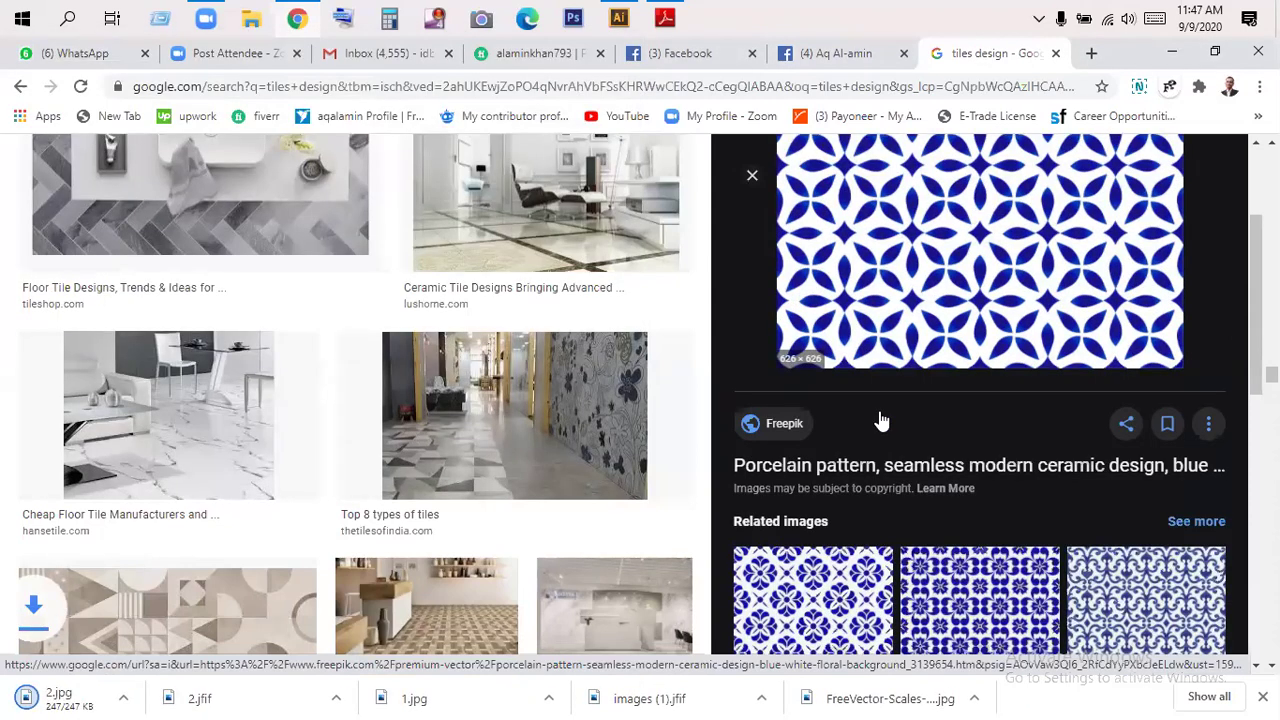
scroll(880, 422, "down", 5)
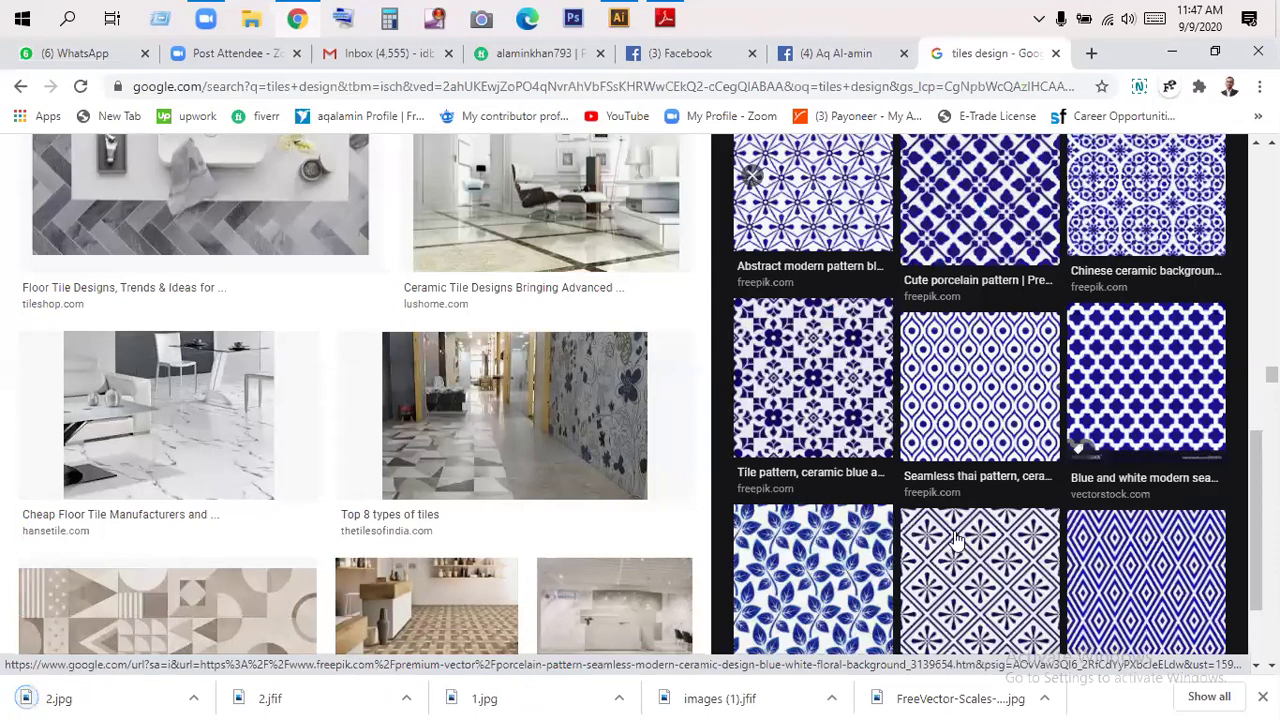
scroll(945, 520, "down", 3)
left_click(951, 562)
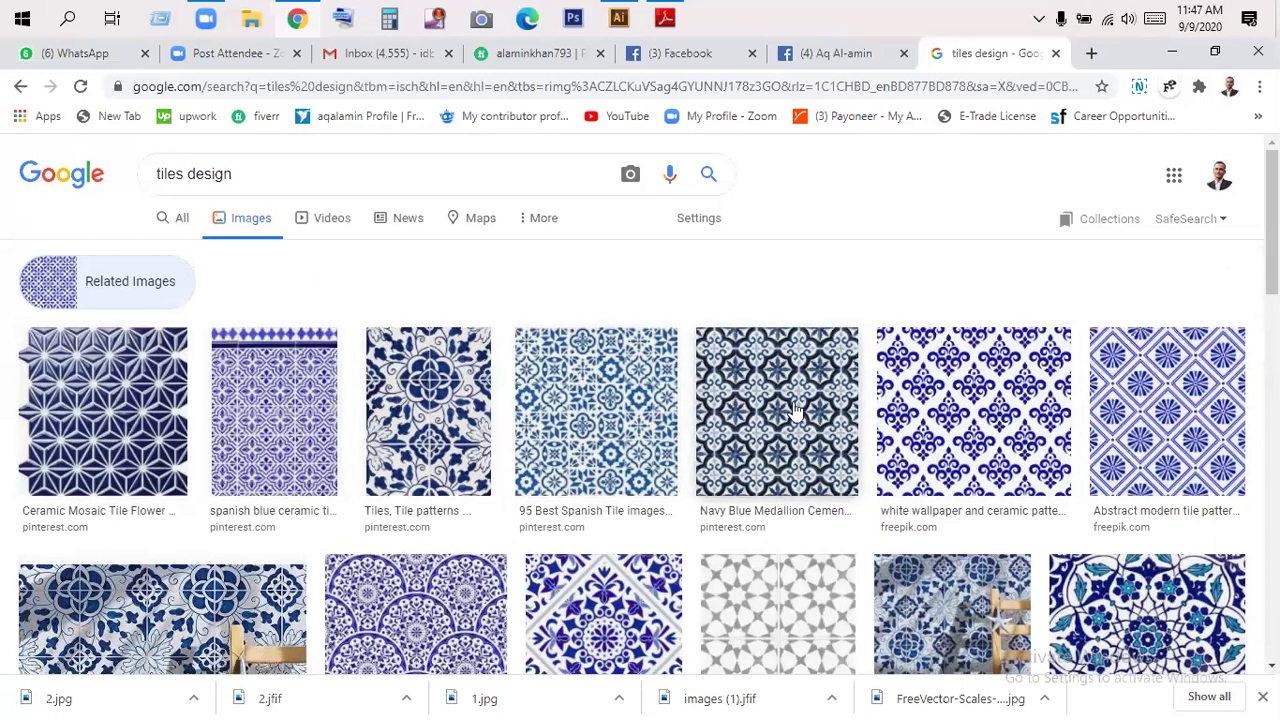
scroll(792, 407, "down", 3)
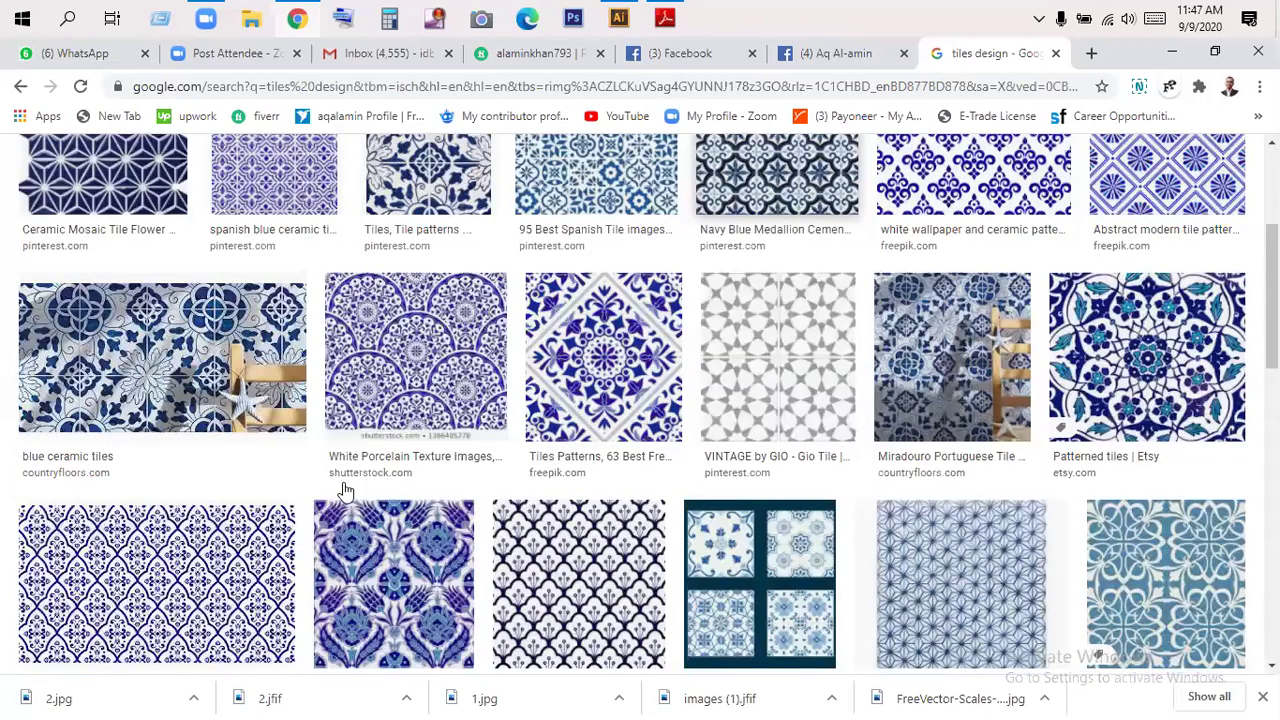
scroll(255, 535, "down", 3)
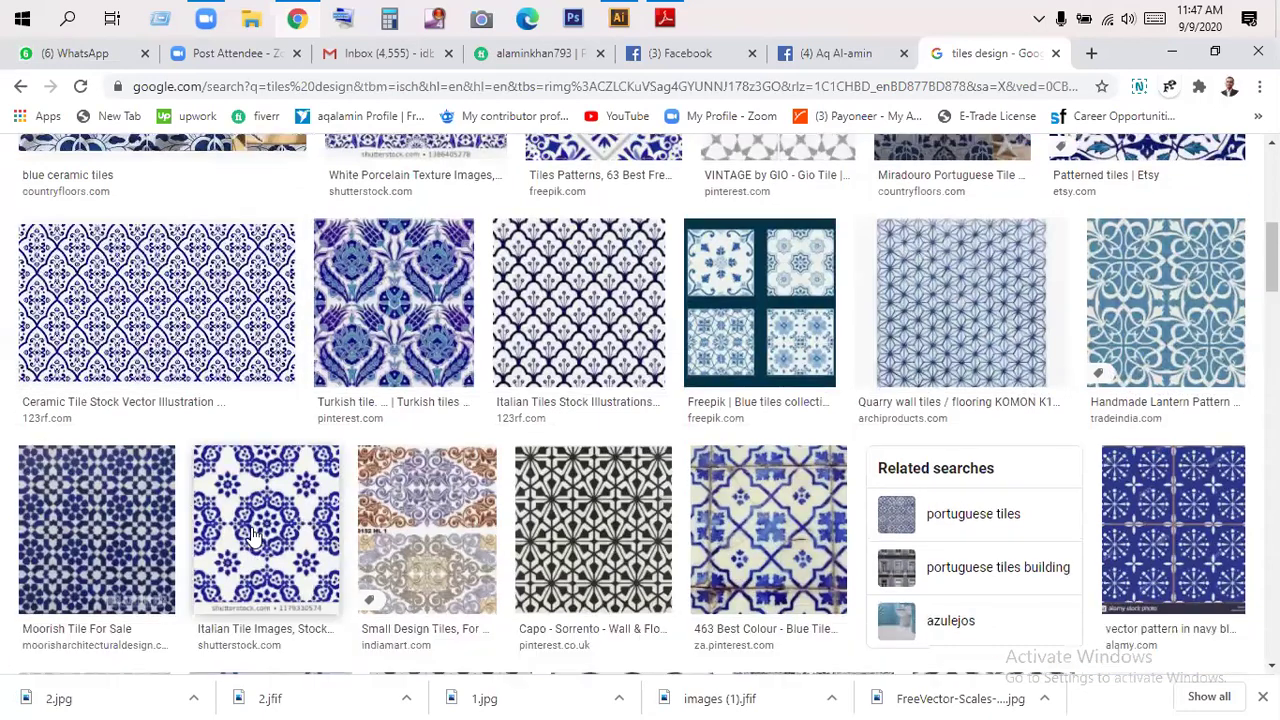
- Compare the Quarry wall tiles, 123RF ceramic tile and "95 Best Spanish Tile images" previews, including the images related to the Spanish tile
left_click(960, 320)
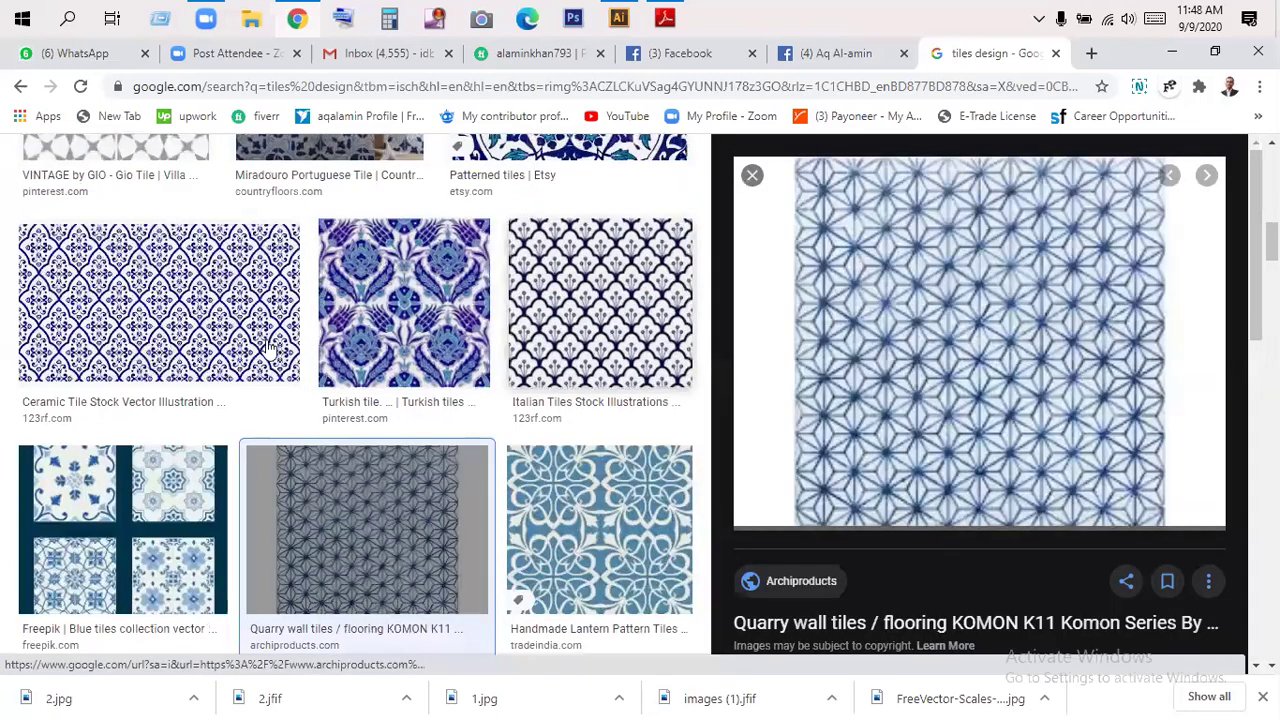
left_click(180, 325)
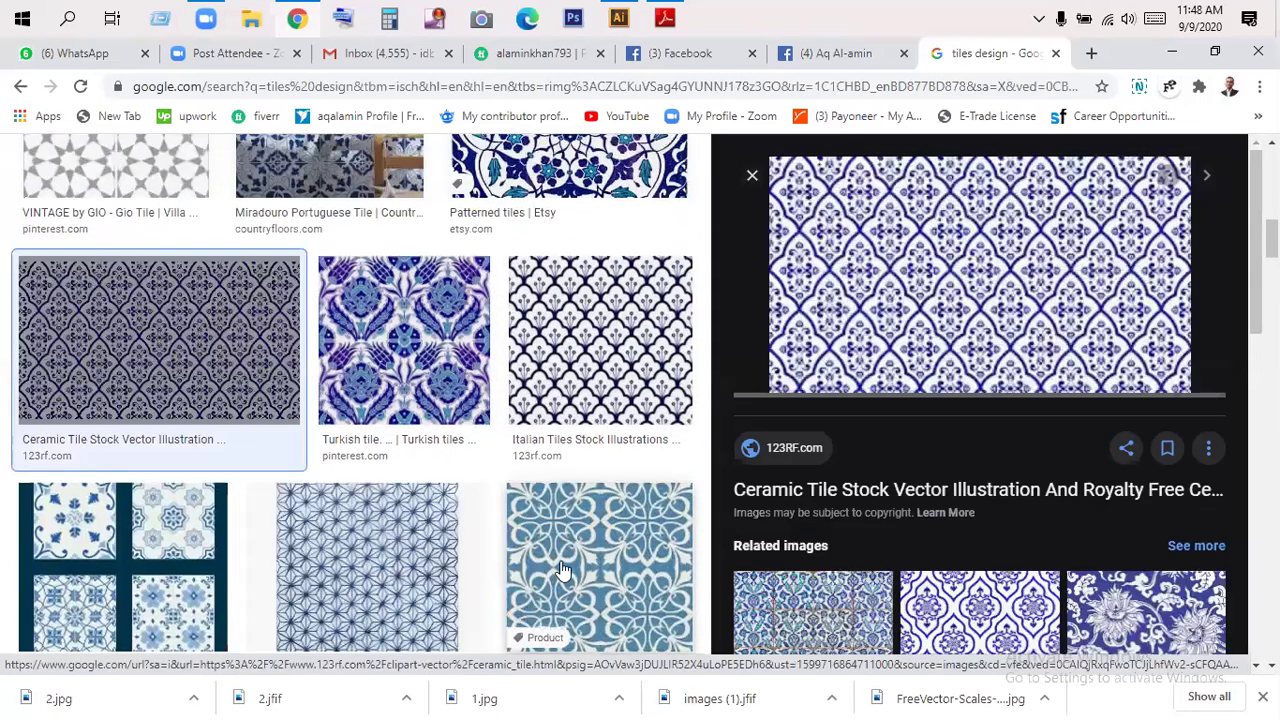
left_click(471, 551)
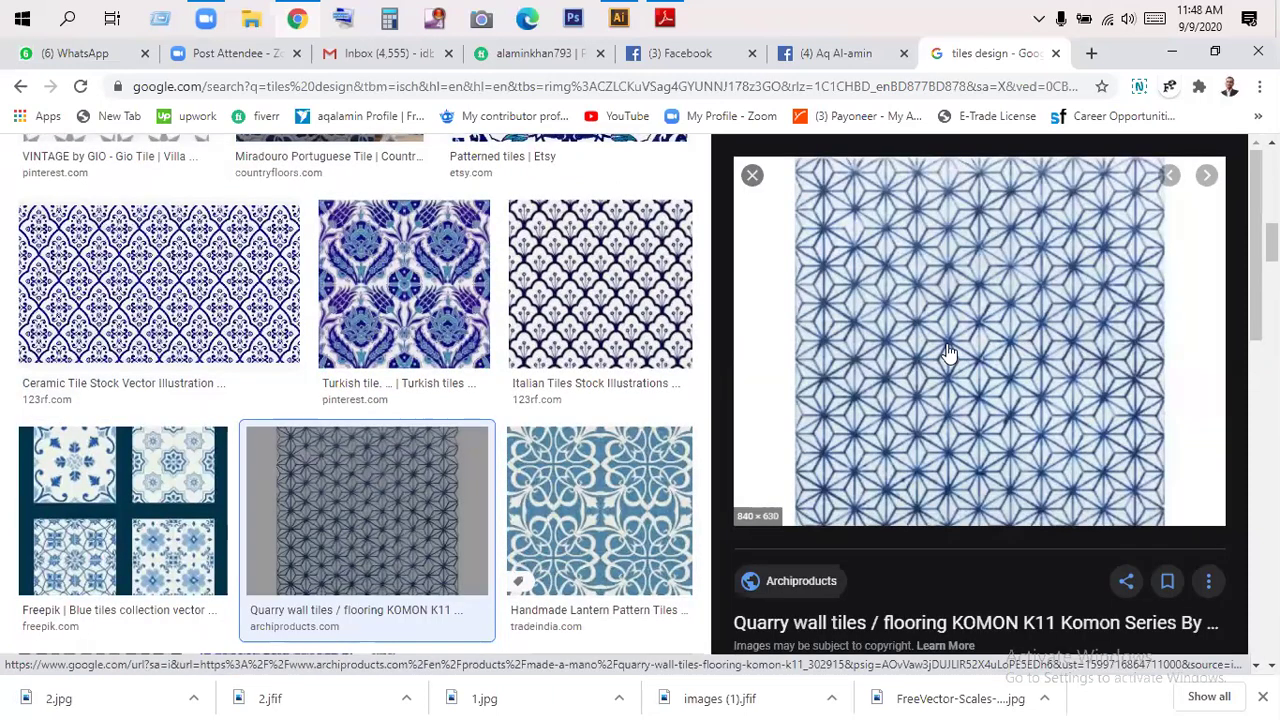
scroll(550, 318, "up", 5)
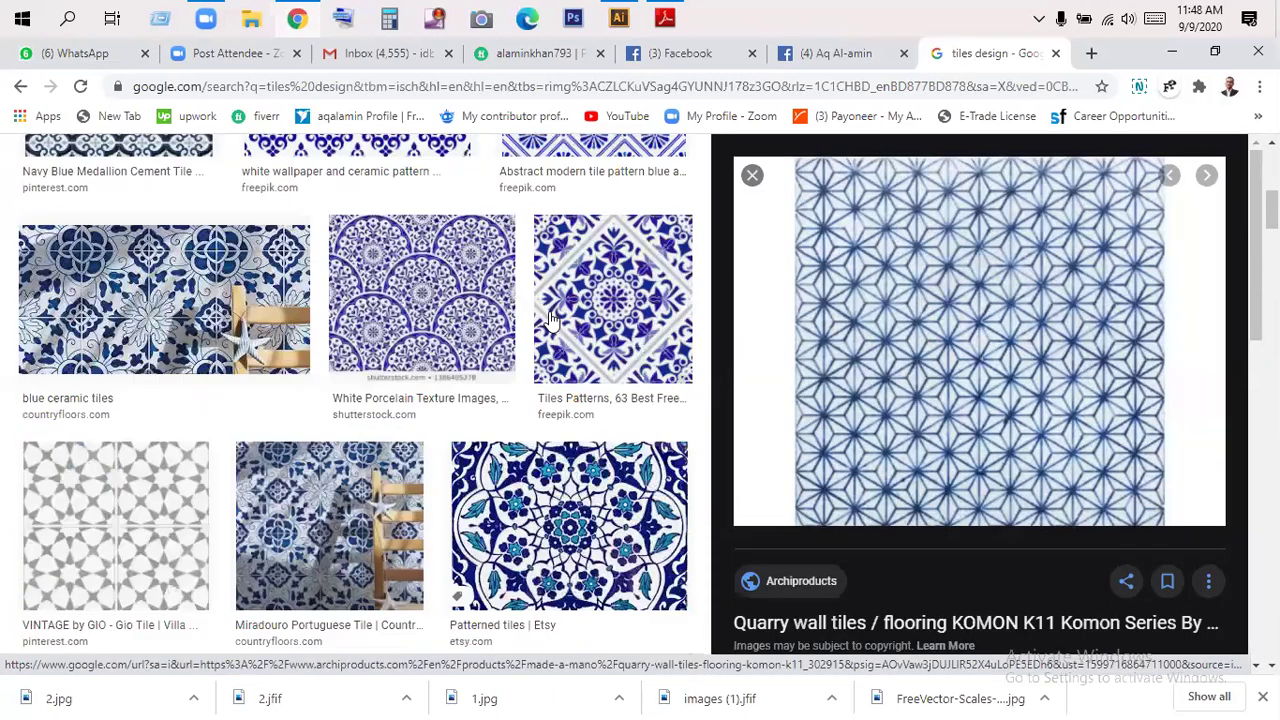
scroll(590, 400, "up", 10)
left_click(595, 402)
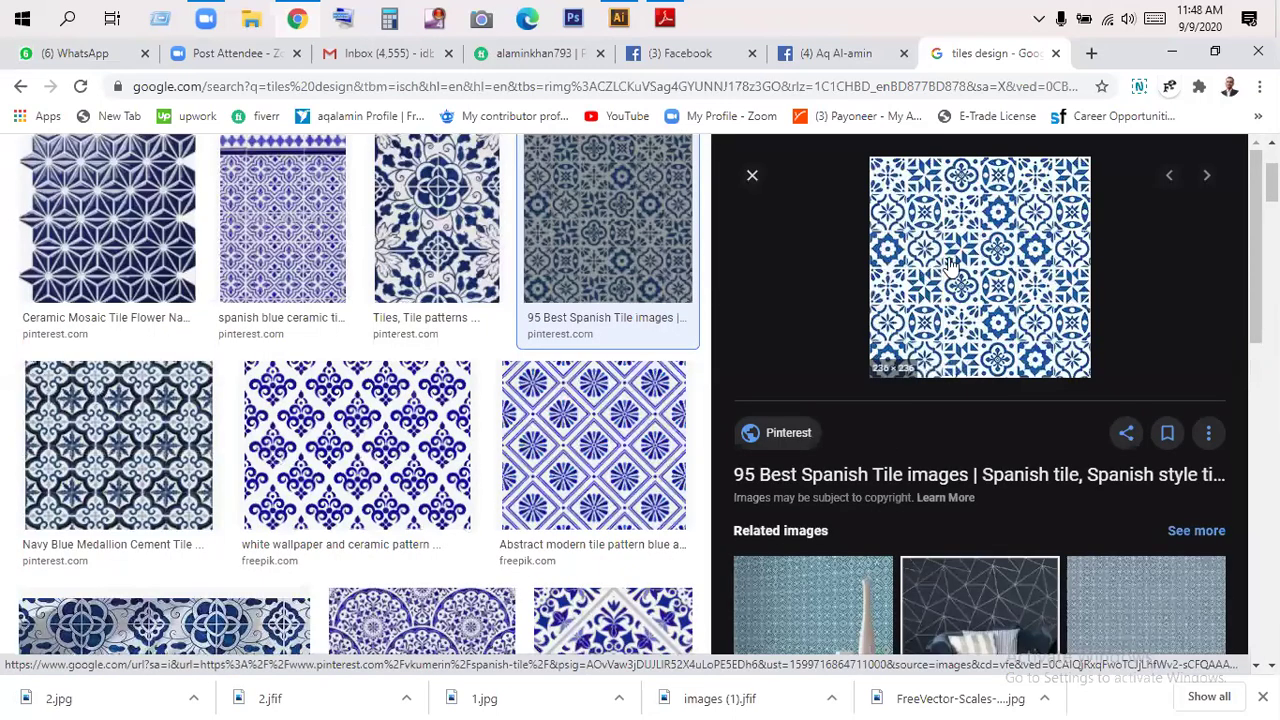
scroll(845, 275, "down", 2)
scroll(815, 430, "down", 4)
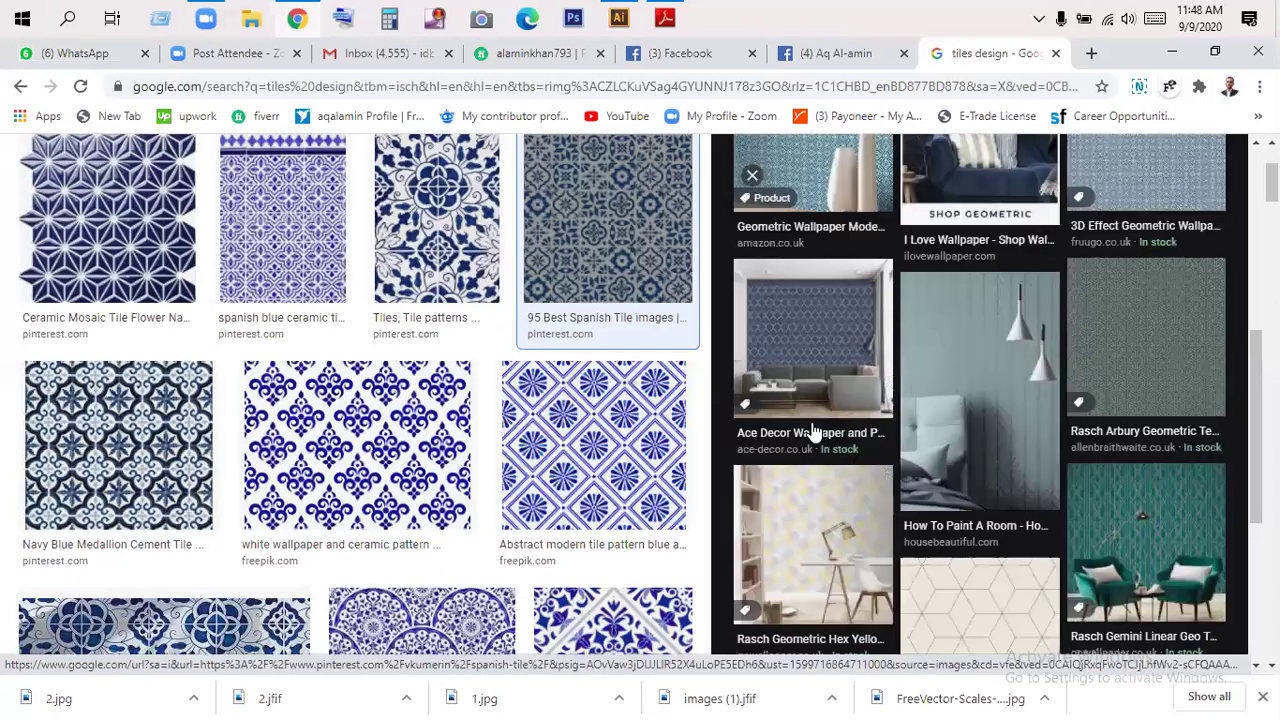
scroll(398, 412, "down", 2)
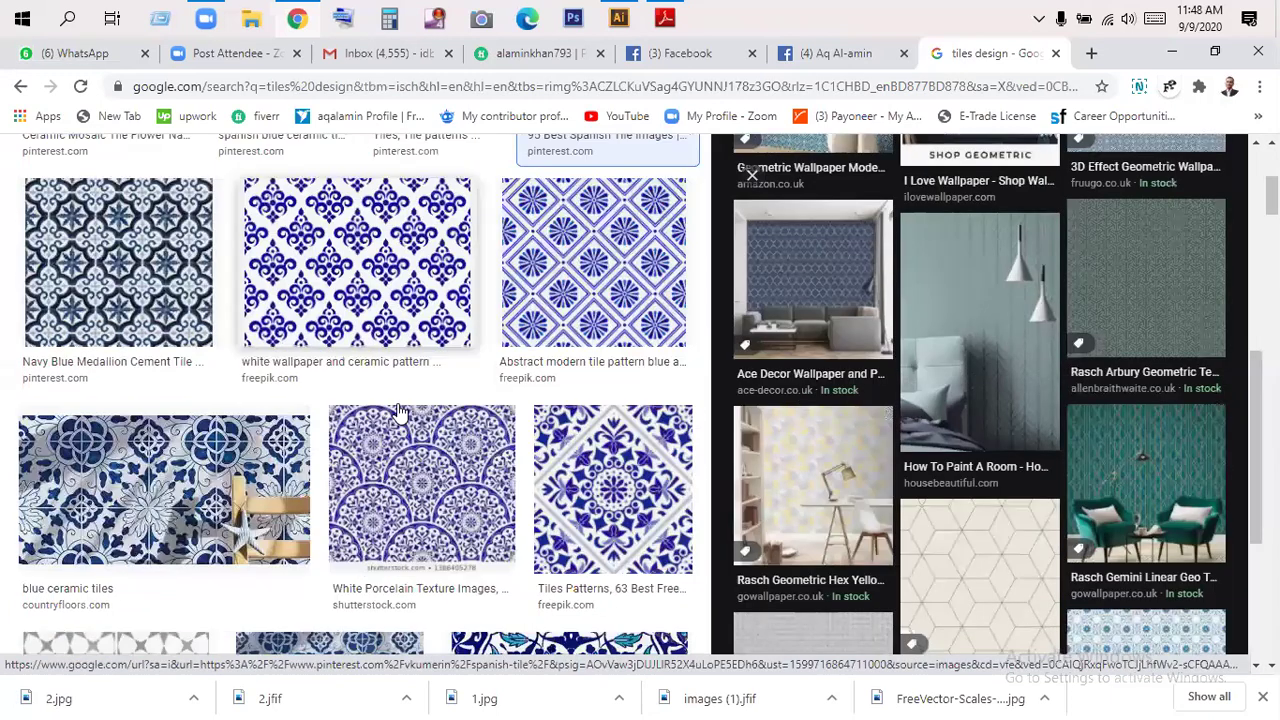
- Preview Freepik's floral "white wallpaper and ceramic pattern" and "Abstract modern tile pattern blue and white", and look through the latter's related images
scroll(352, 430, "up", 2)
left_click(352, 430)
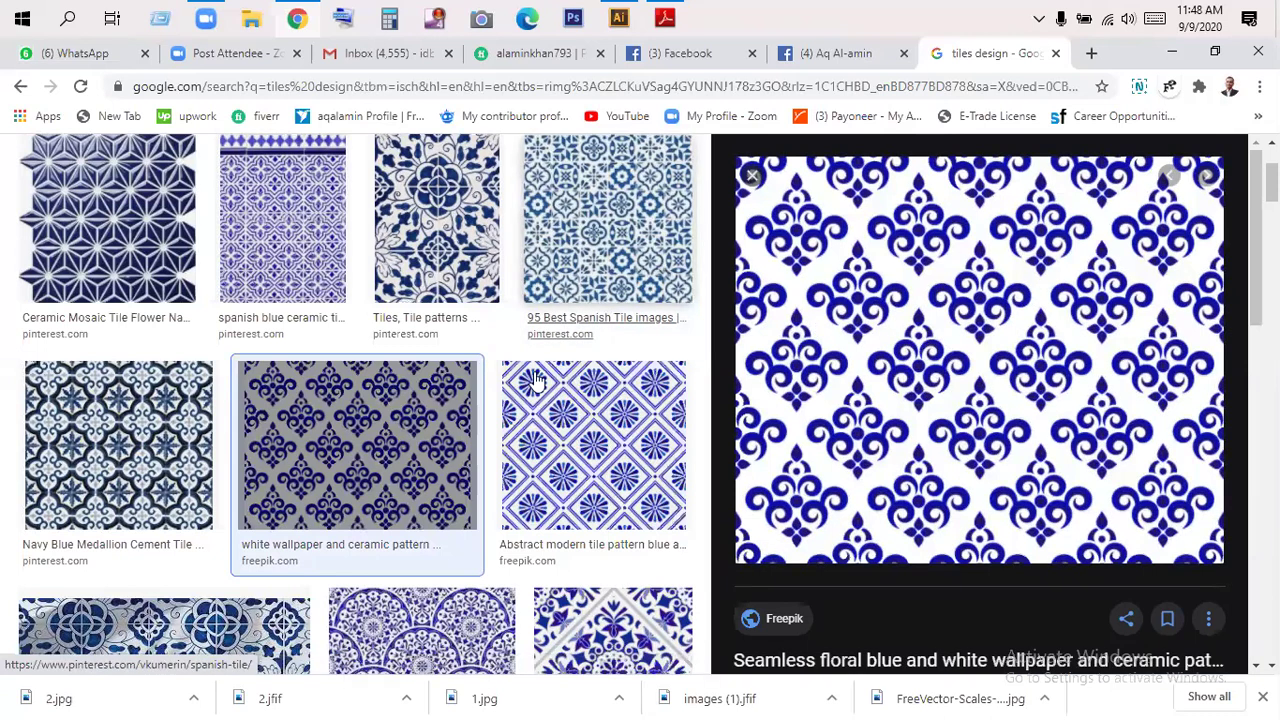
left_click(560, 290)
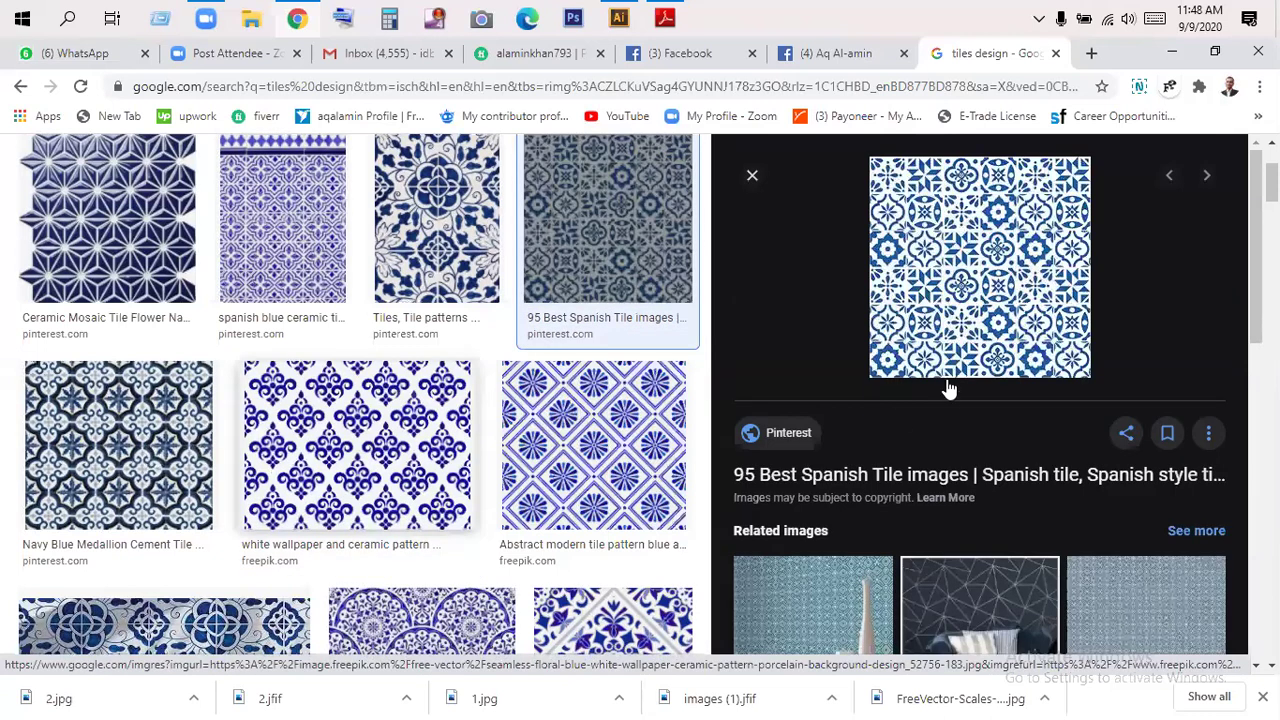
key("Right")
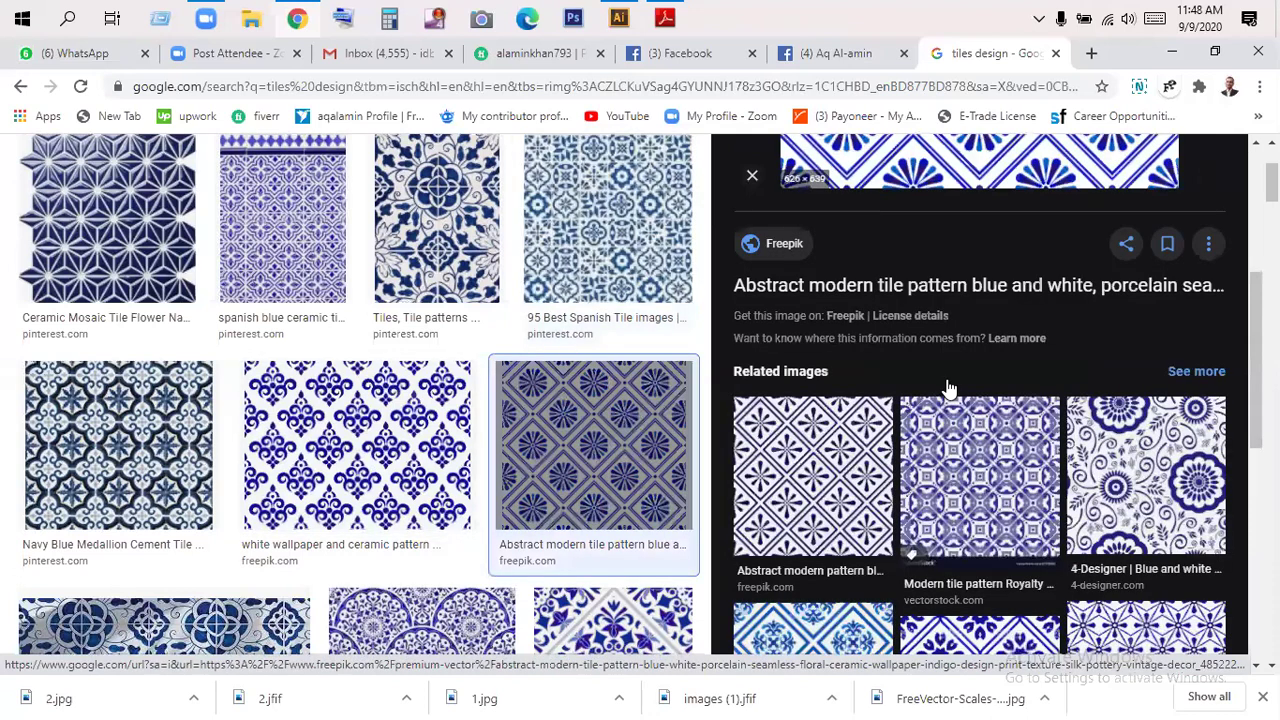
scroll(950, 388, "down", 5)
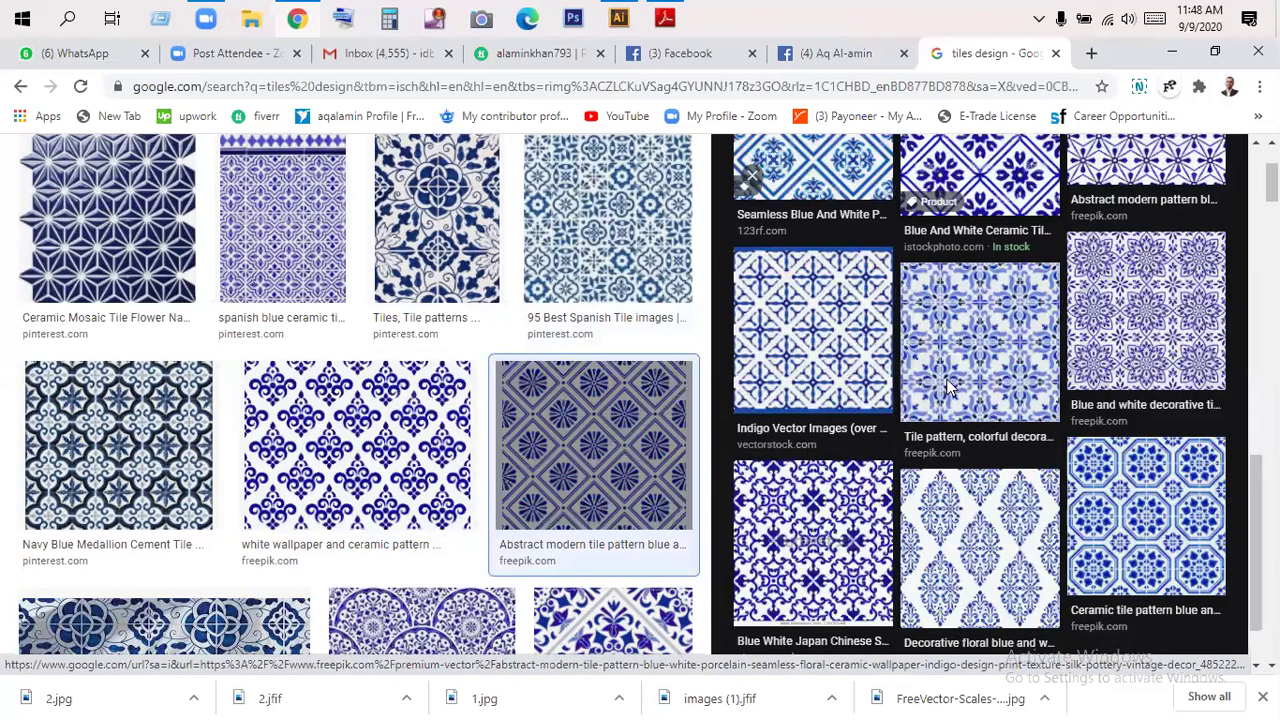
scroll(950, 388, "down", 2)
scroll(768, 363, "down", 2)
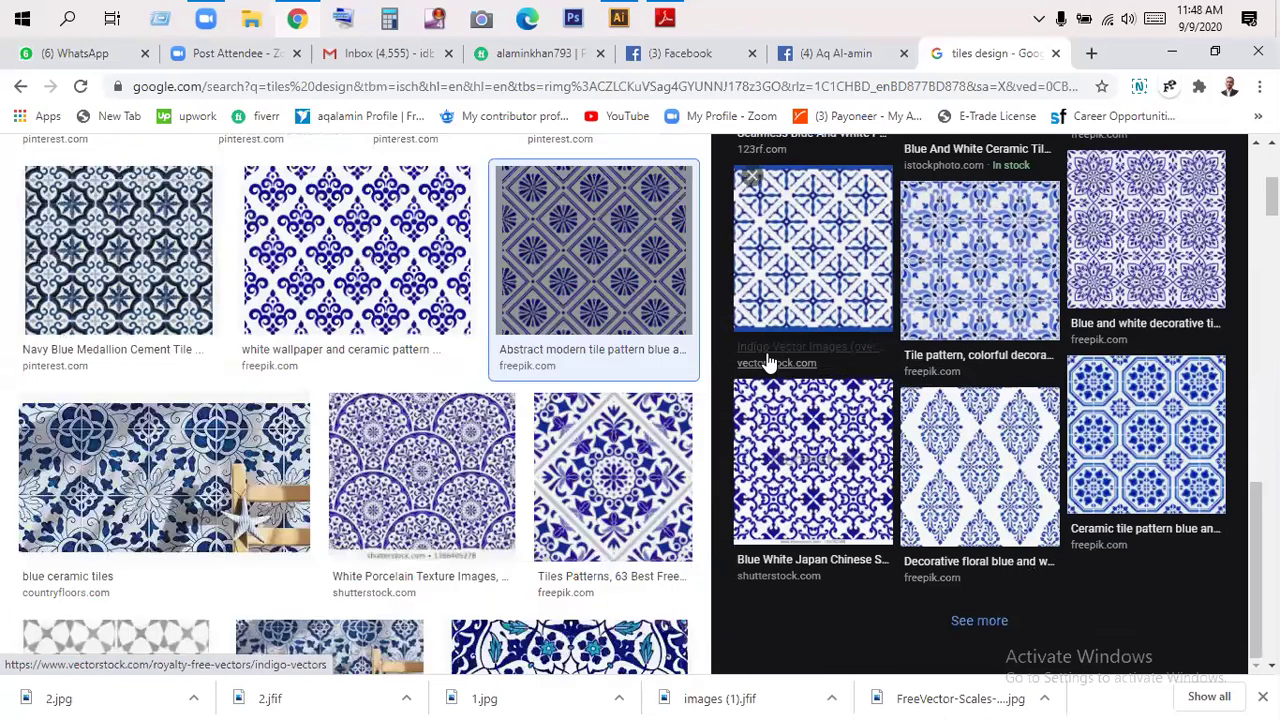
- Preview the grey "VINTAGE by GIO", "Moorish Tile For Sale", navy blue vector pattern and "Blue Square Tiles" images as possible references
scroll(115, 512, "down", 2)
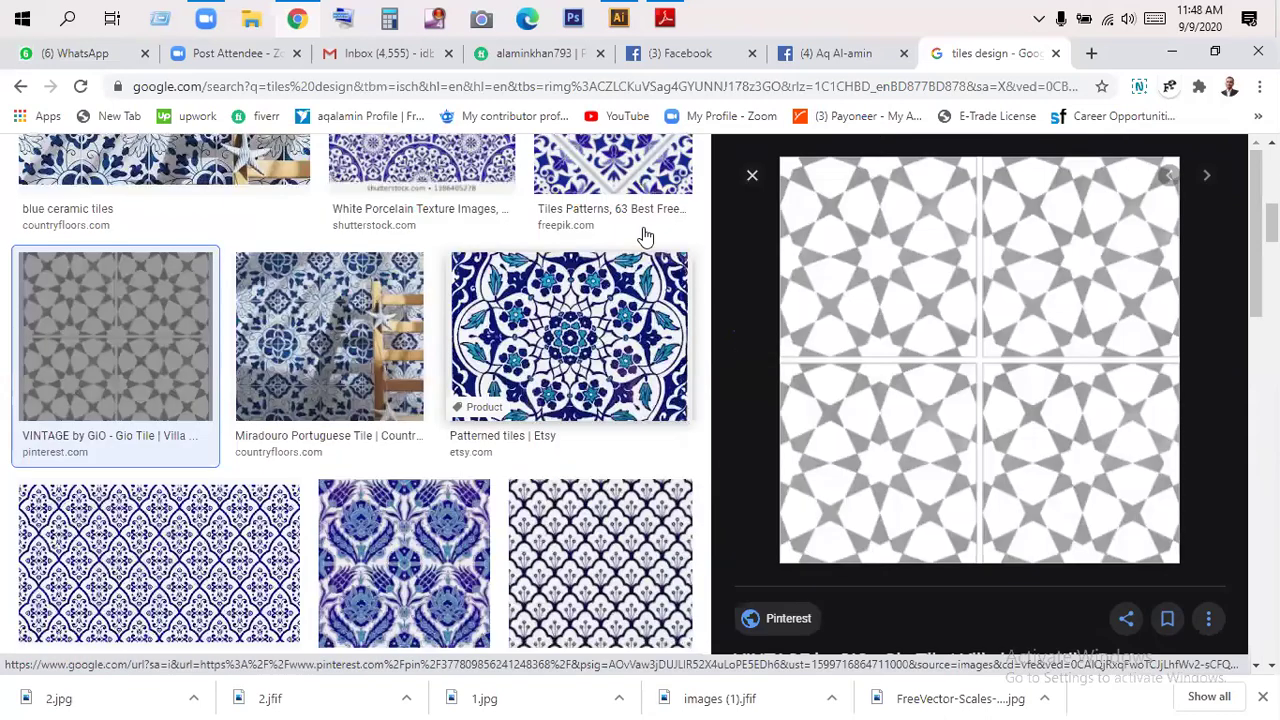
scroll(665, 338, "down", 5)
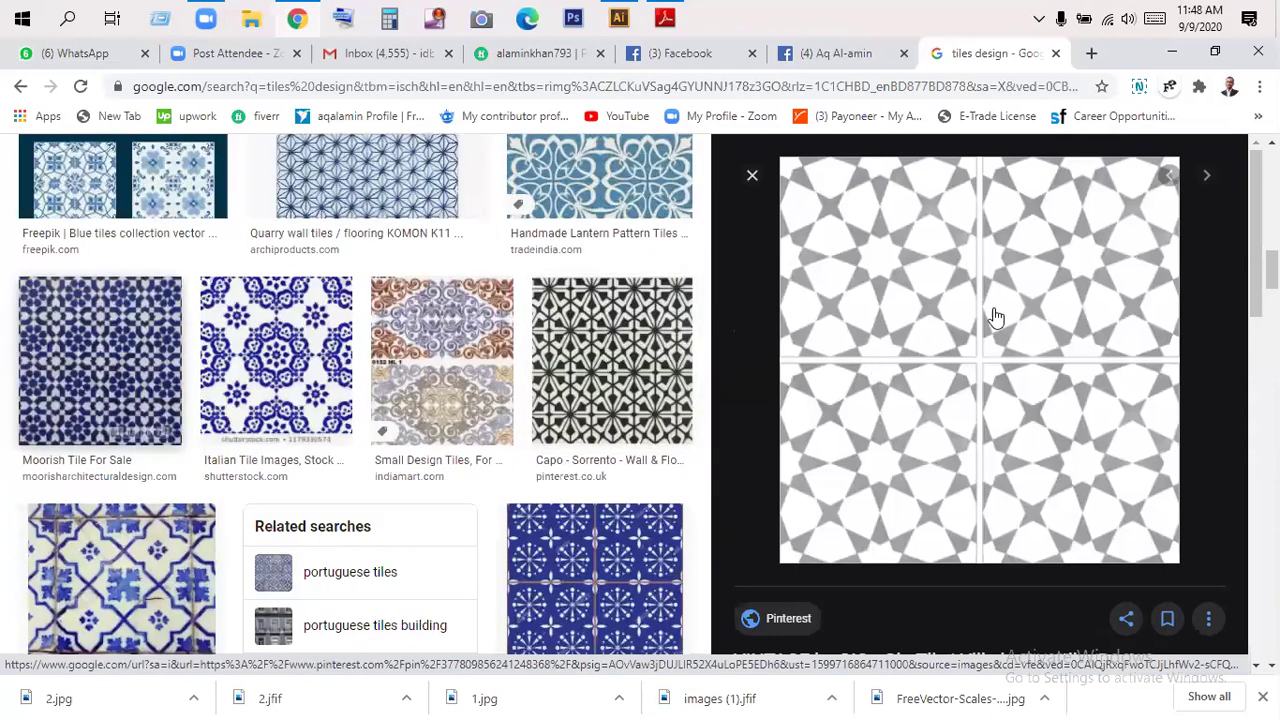
key("Right")
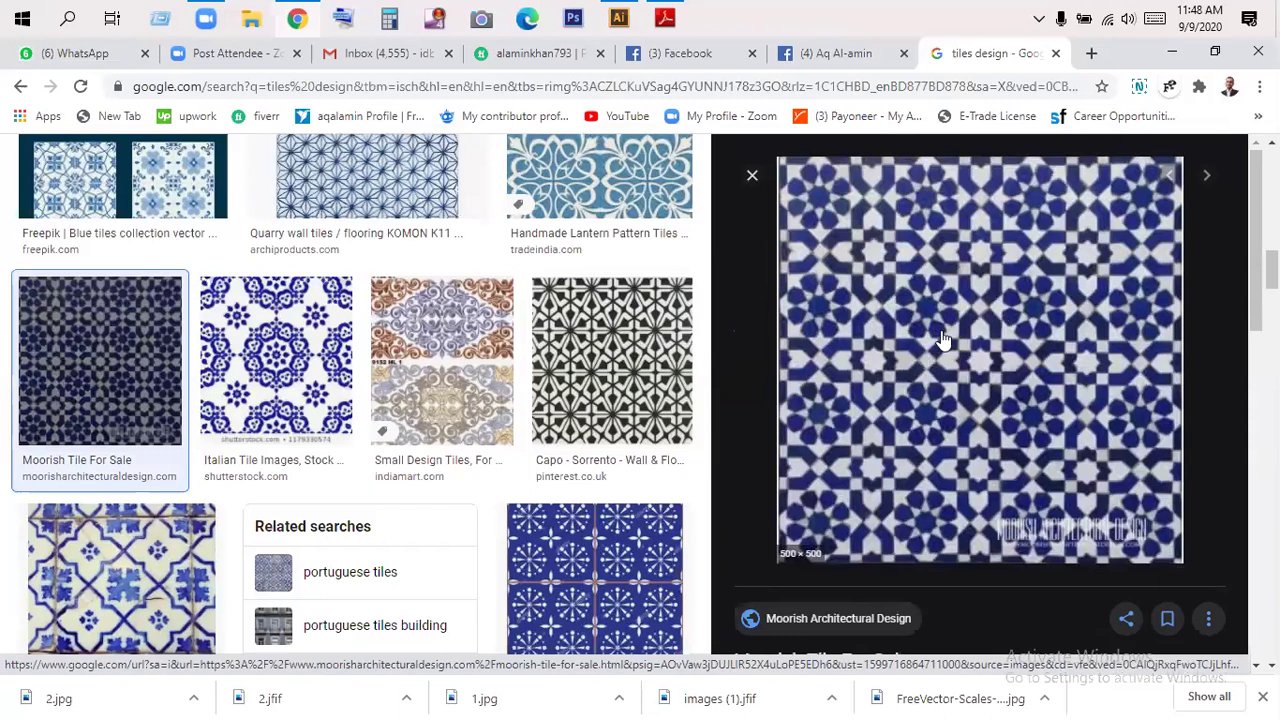
scroll(592, 400, "down", 3)
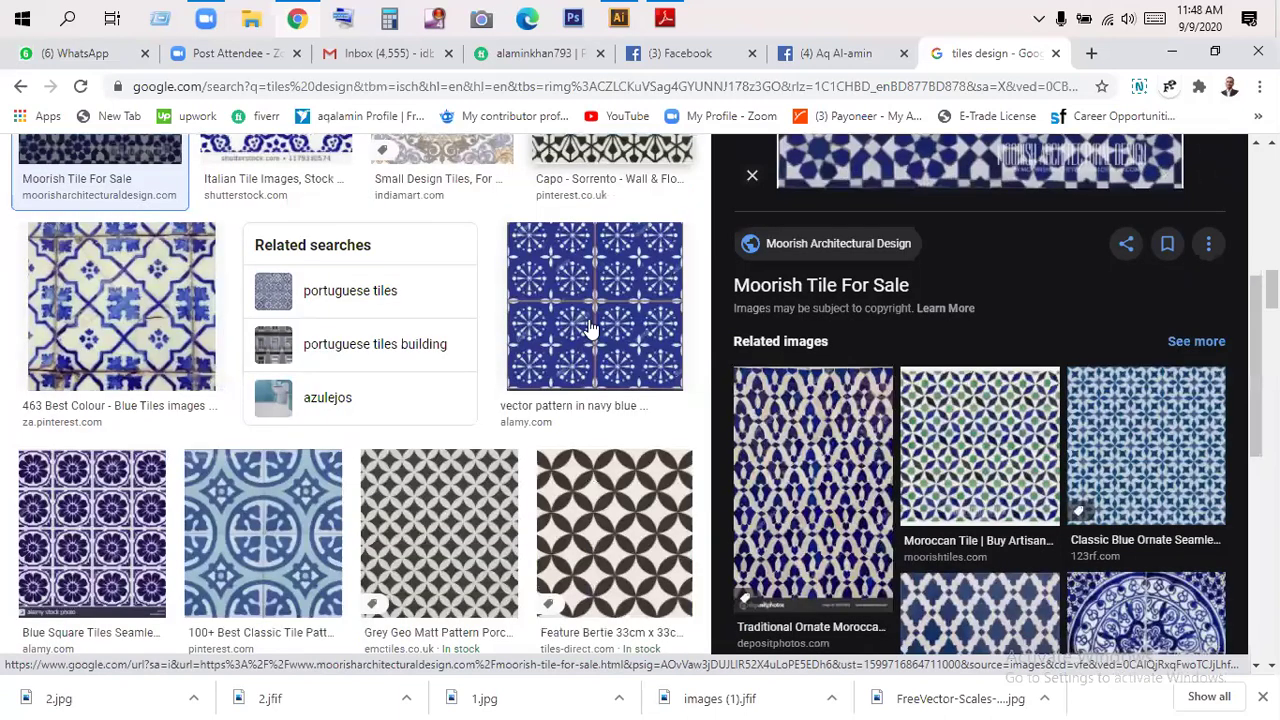
left_click(630, 350)
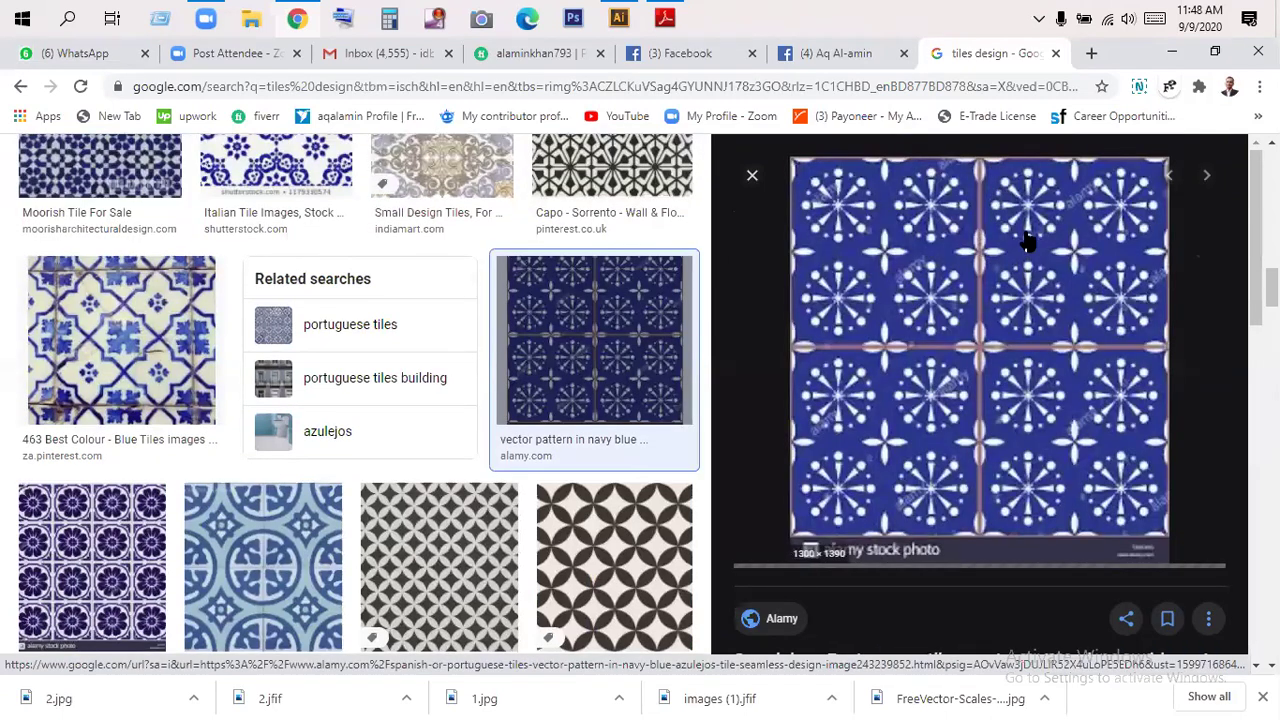
scroll(118, 345, "down", 3)
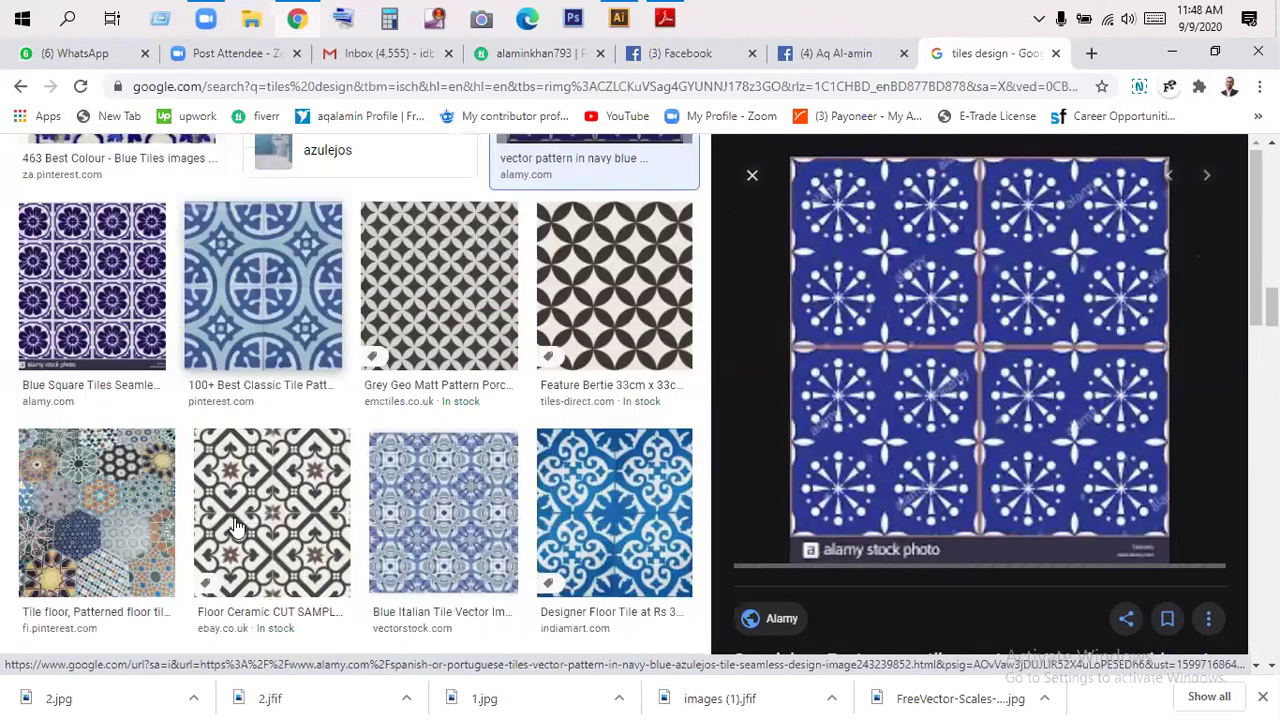
left_click(110, 338)
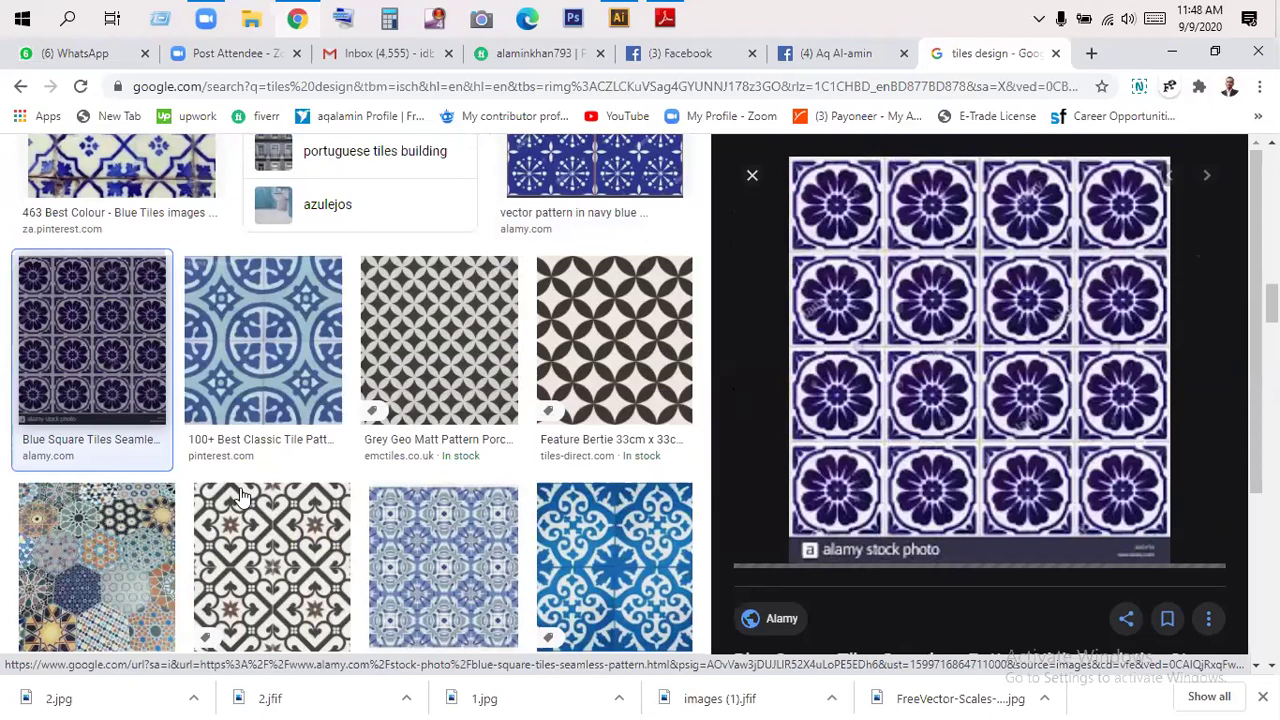
- Browse further blue and white tile results and preview the "Cosas | Tiles" image and the Pinterest "ceramic tiles" collection
scroll(240, 497, "down", 3)
scroll(262, 500, "down", 4)
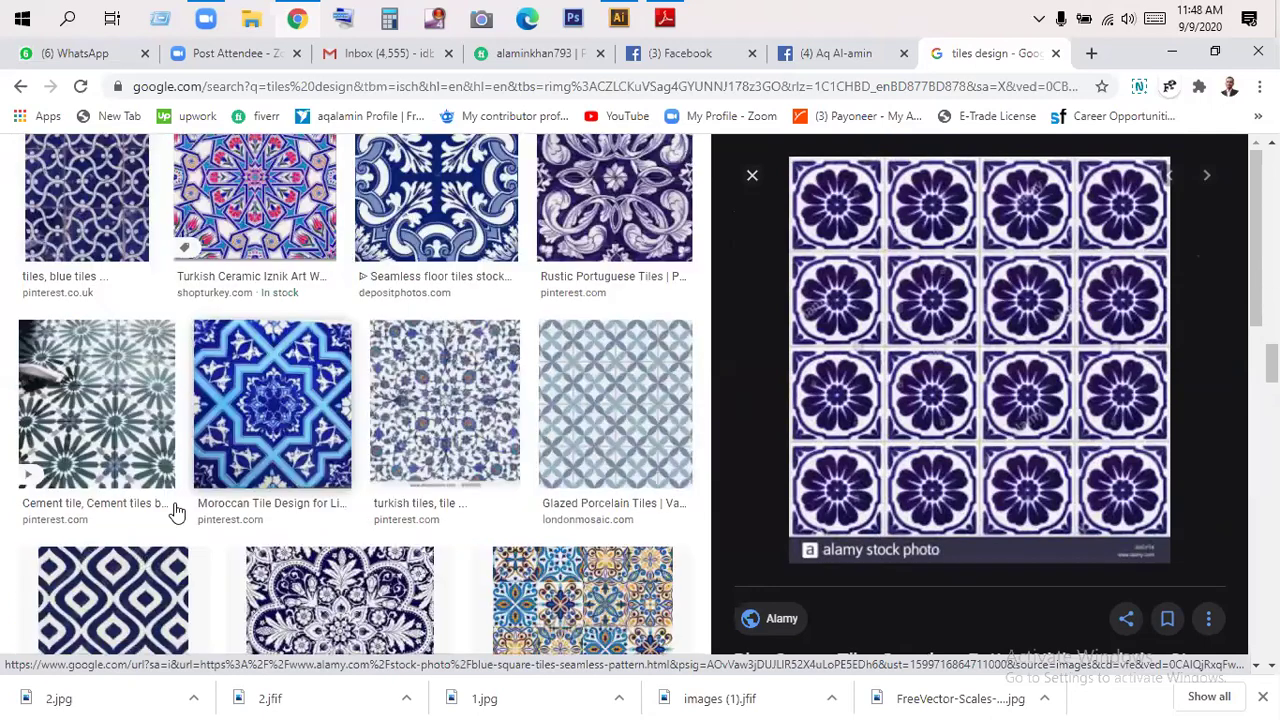
scroll(480, 467, "down", 3)
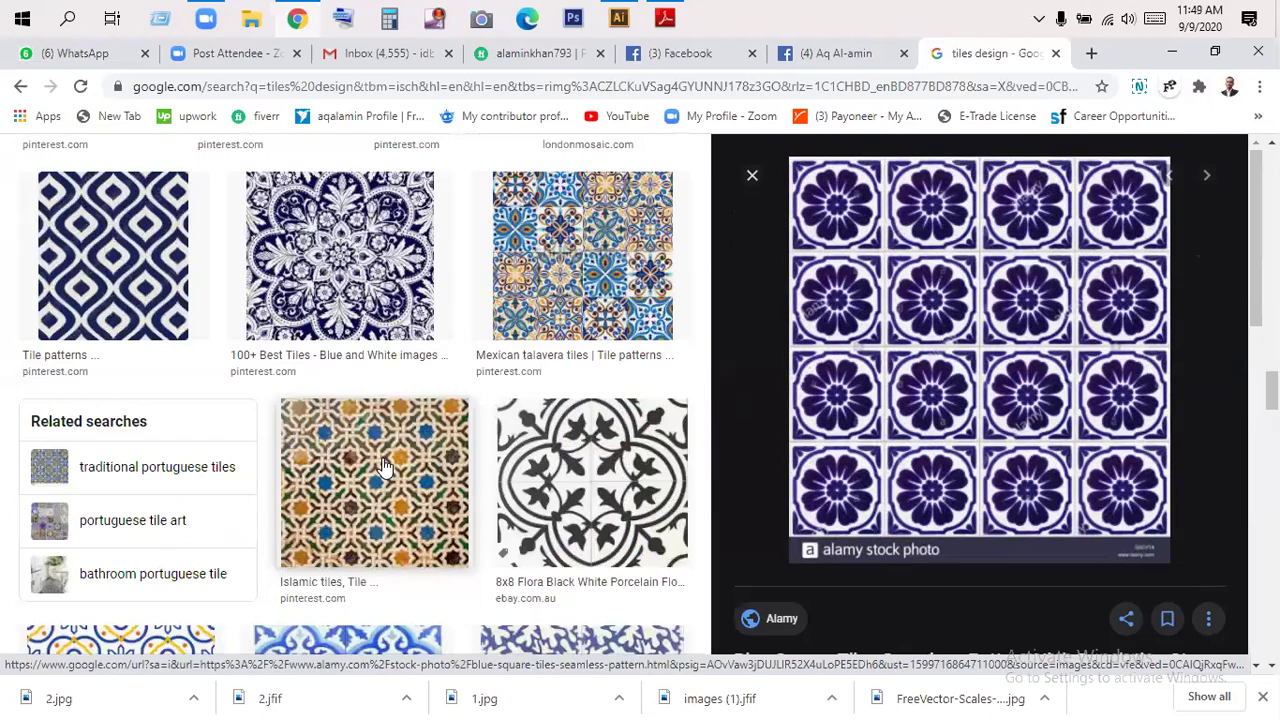
scroll(379, 338, "down", 4)
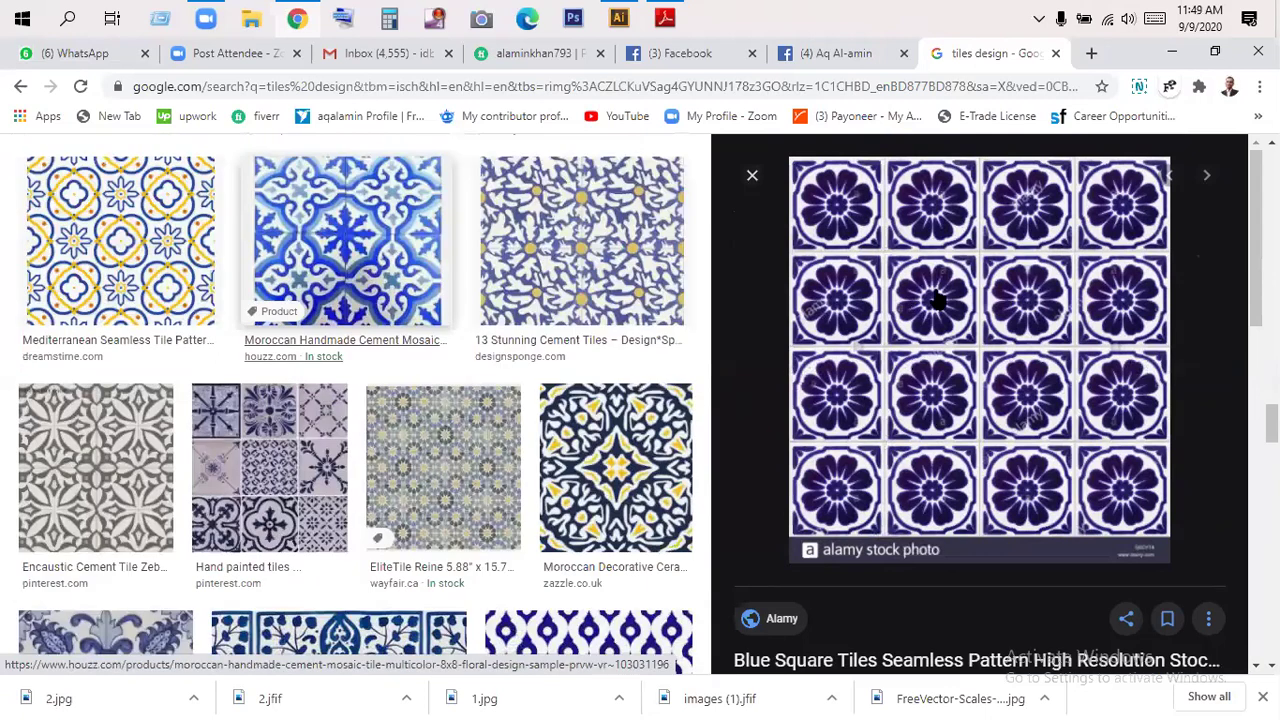
scroll(330, 440, "down", 3)
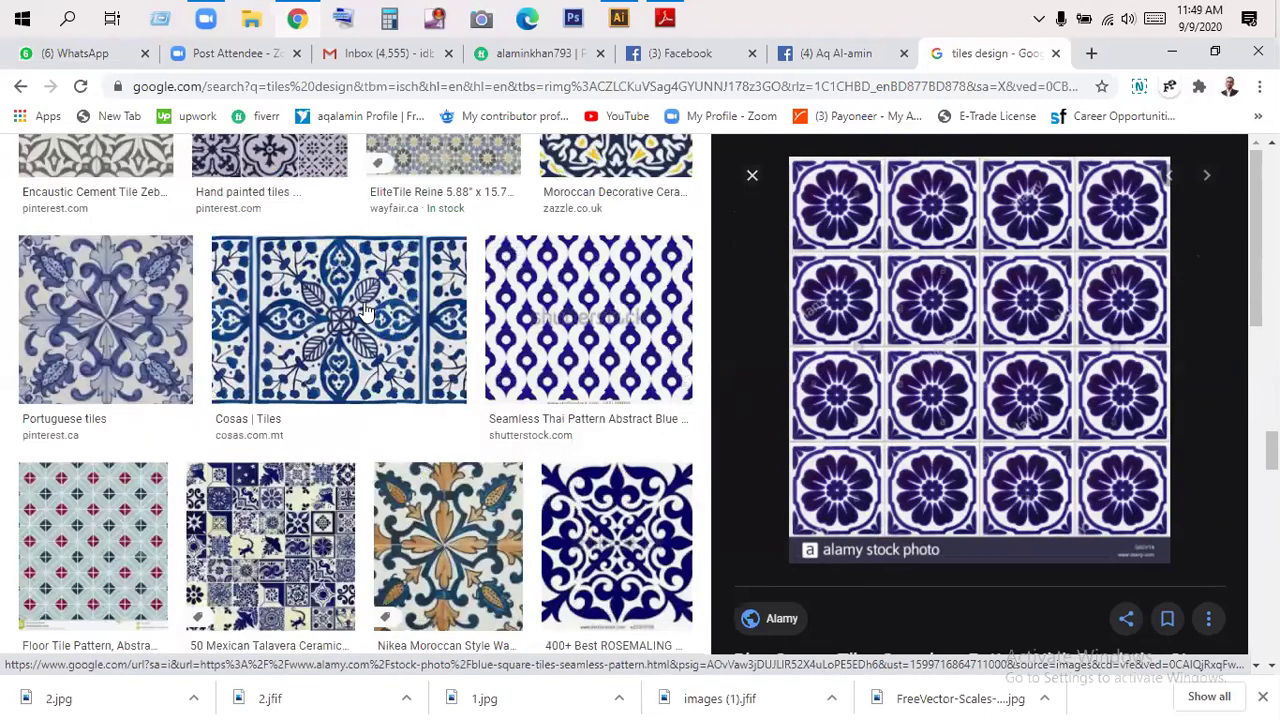
left_click(359, 315)
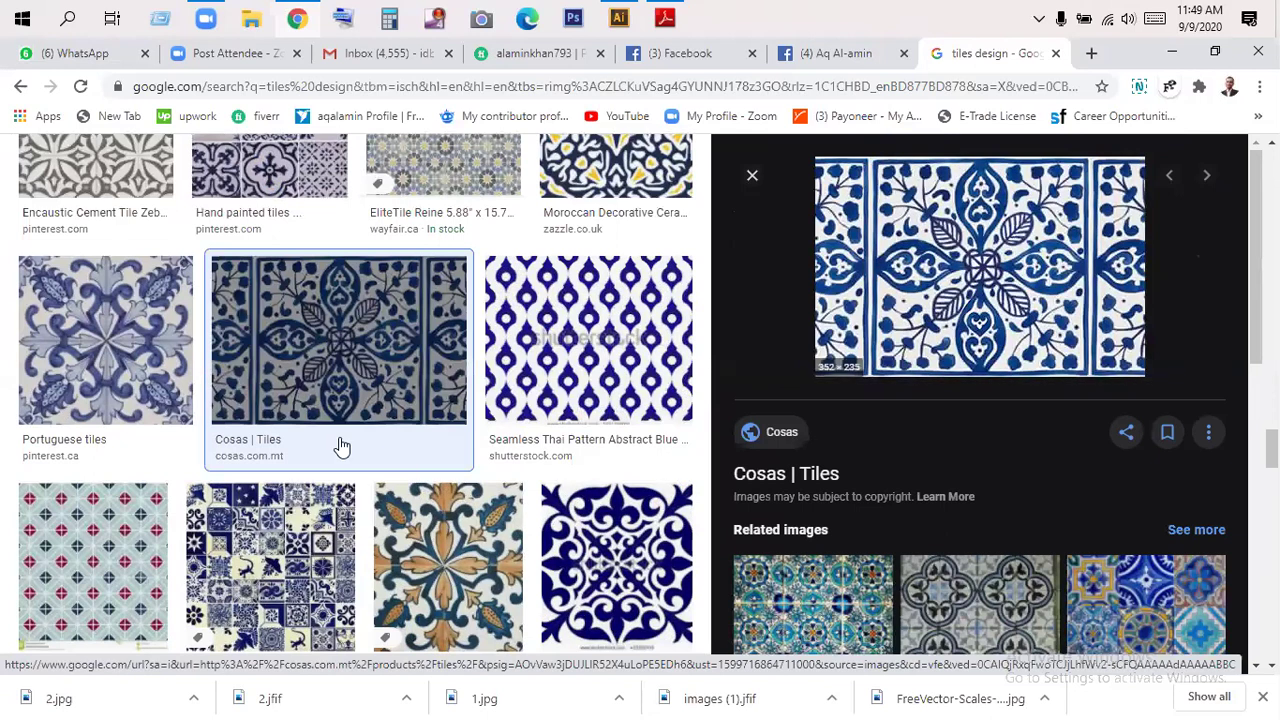
scroll(340, 445, "down", 4)
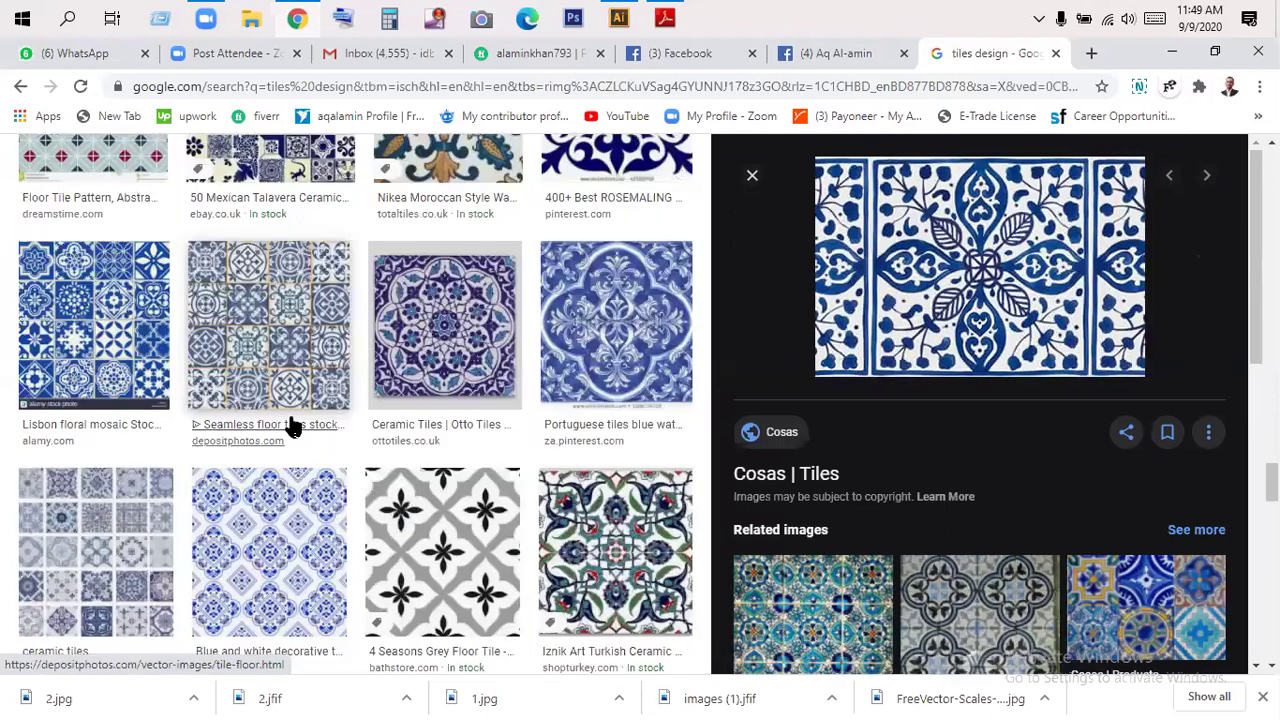
scroll(115, 280, "down", 3)
left_click(115, 280)
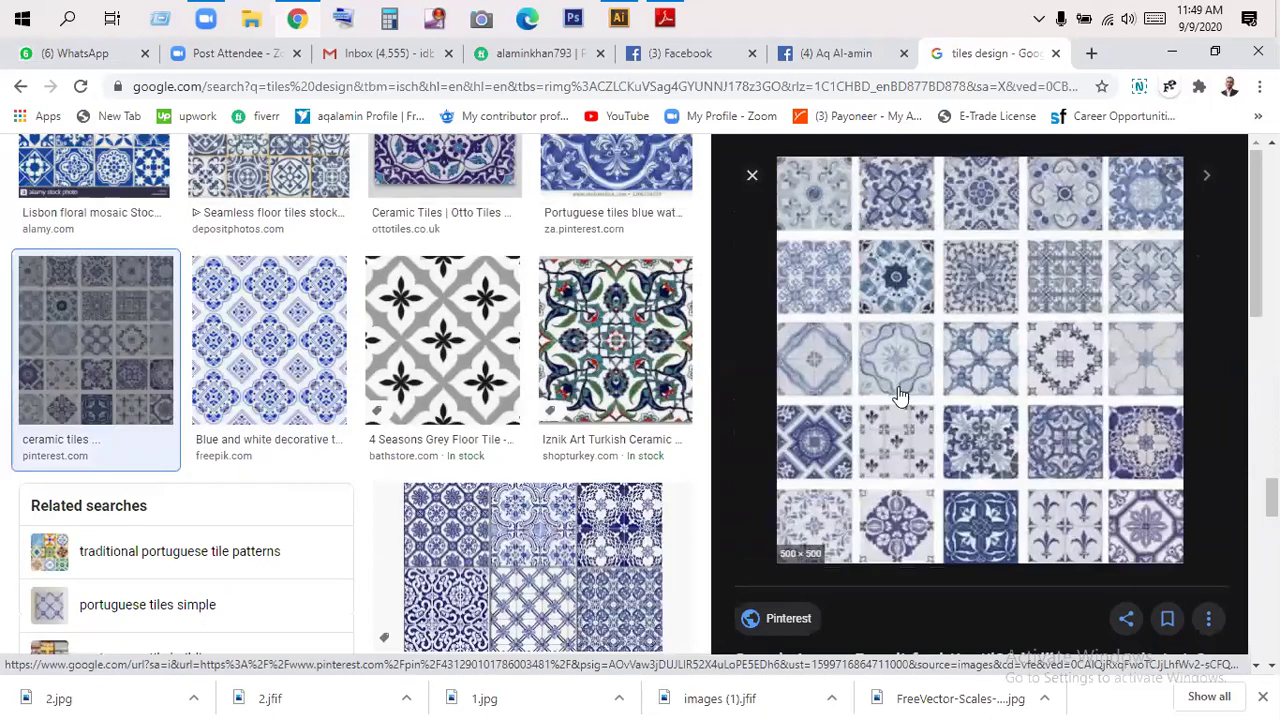
scroll(417, 515, "down", 3)
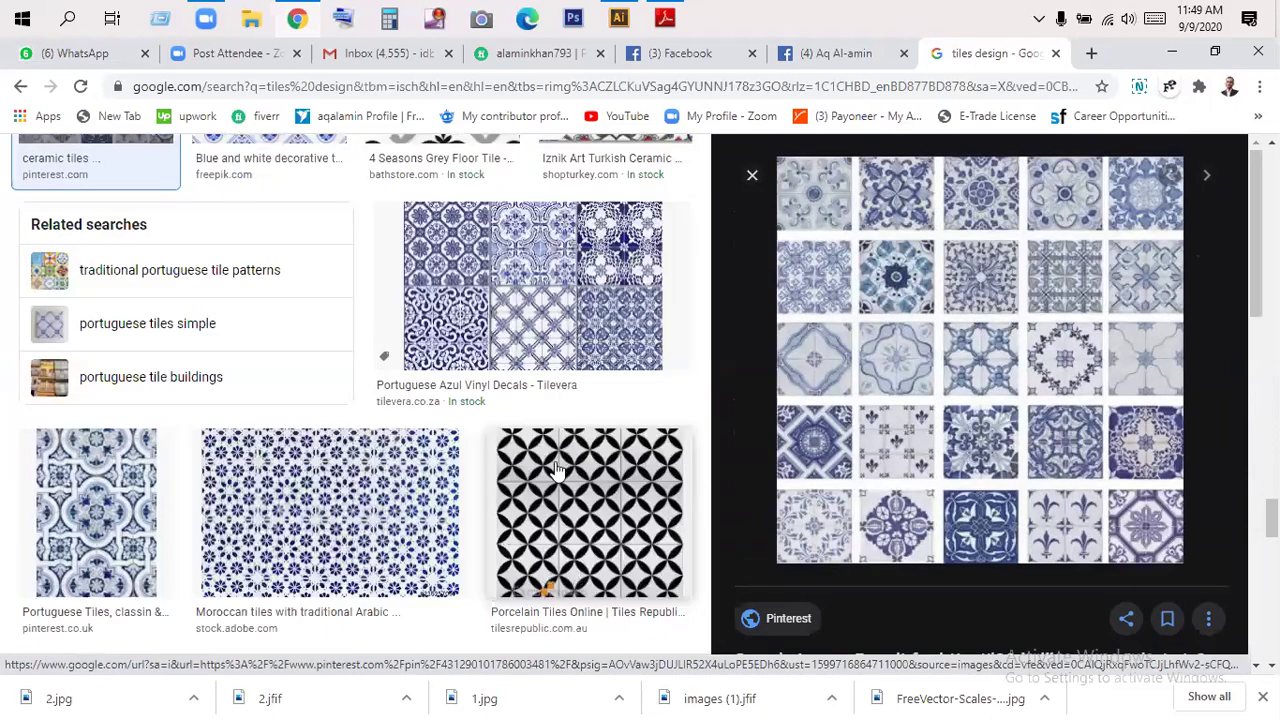
- Save the Adobe Stock "Moroccan tiles with traditional Arabic patterns" image as a JPEG named 3 in the tiles design folder
left_click(405, 502)
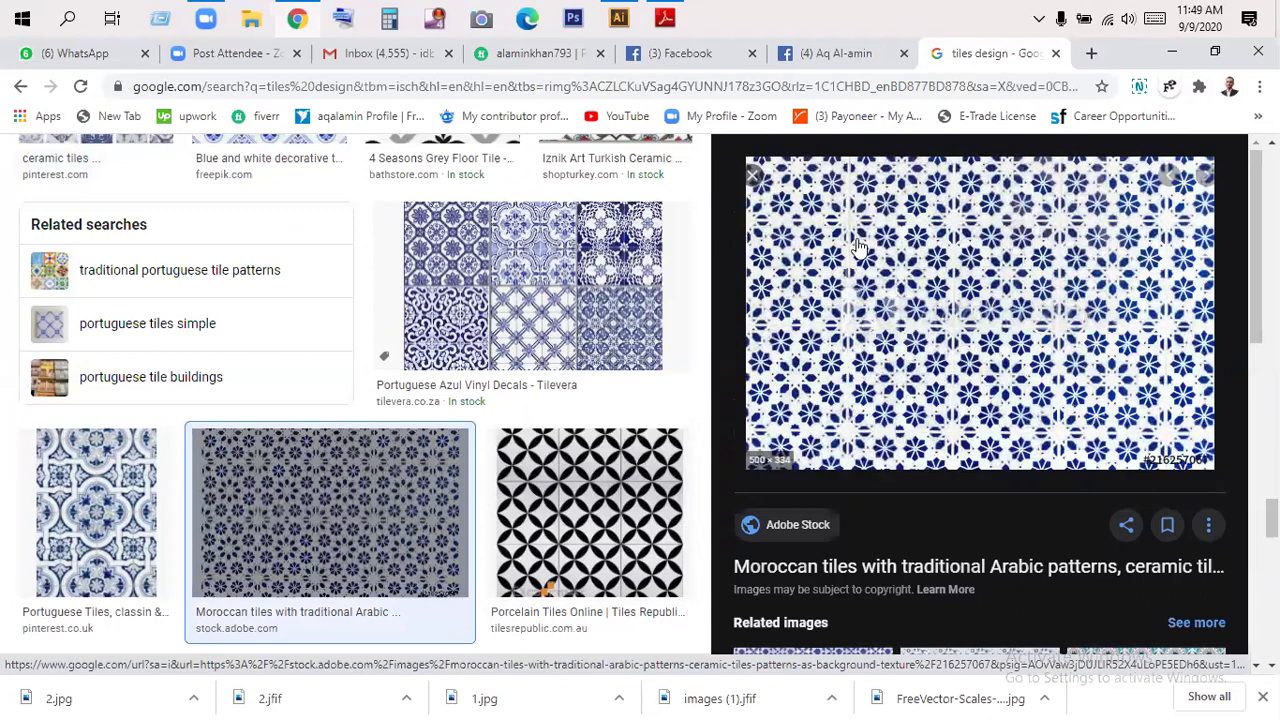
right_click(938, 274)
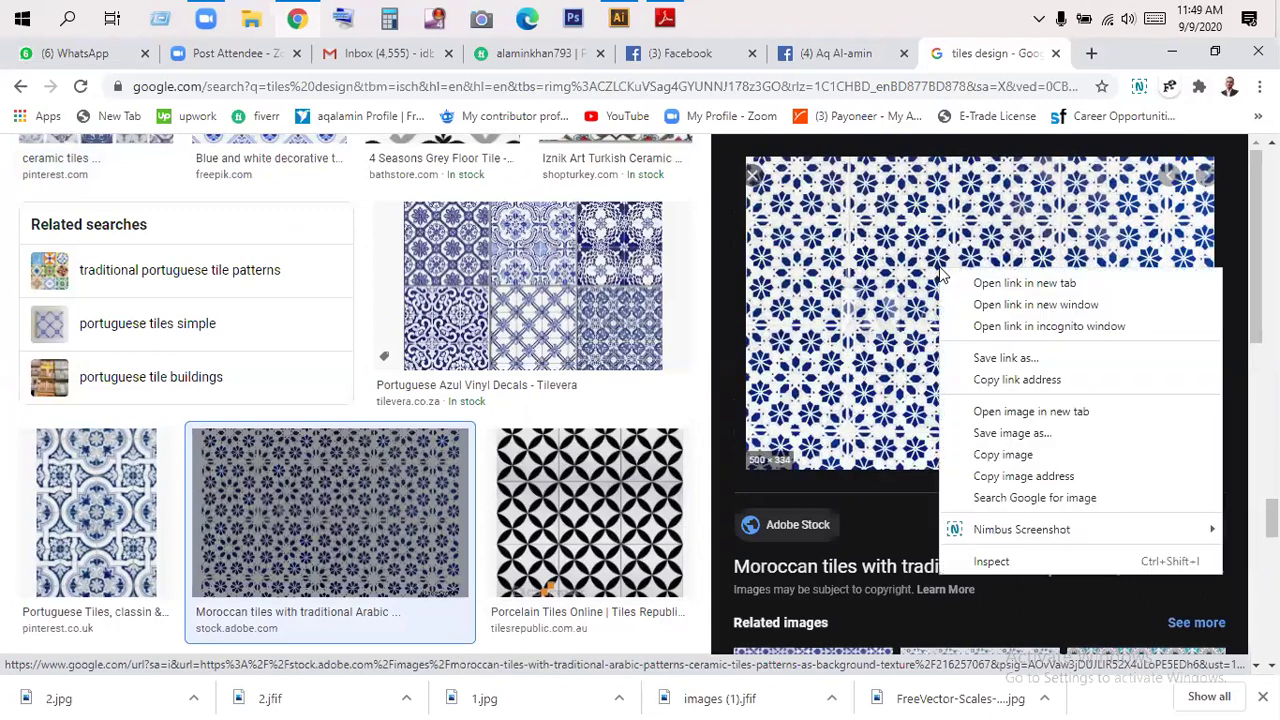
left_click(1005, 437)
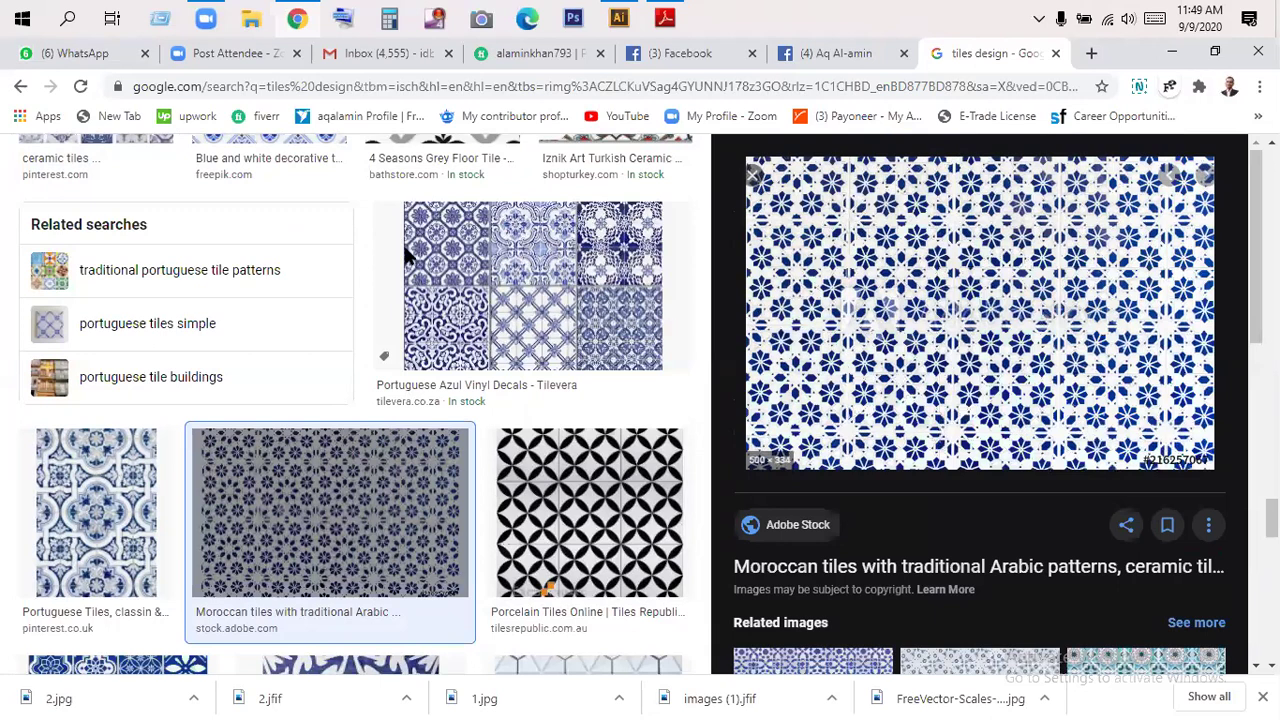
type("3")
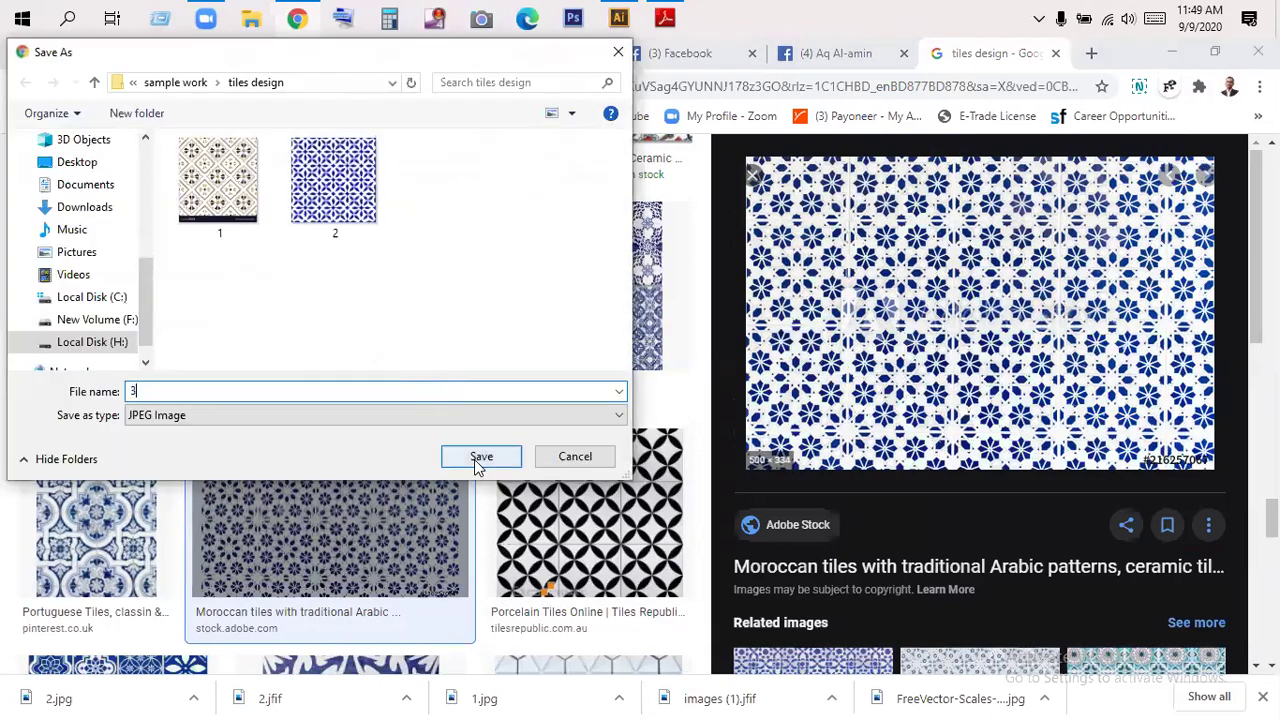
left_click(478, 457)
- Look over the images related to the Moroccan tiles and preview the black and white "Porcelain Tiles Online" image
scroll(908, 390, "down", 5)
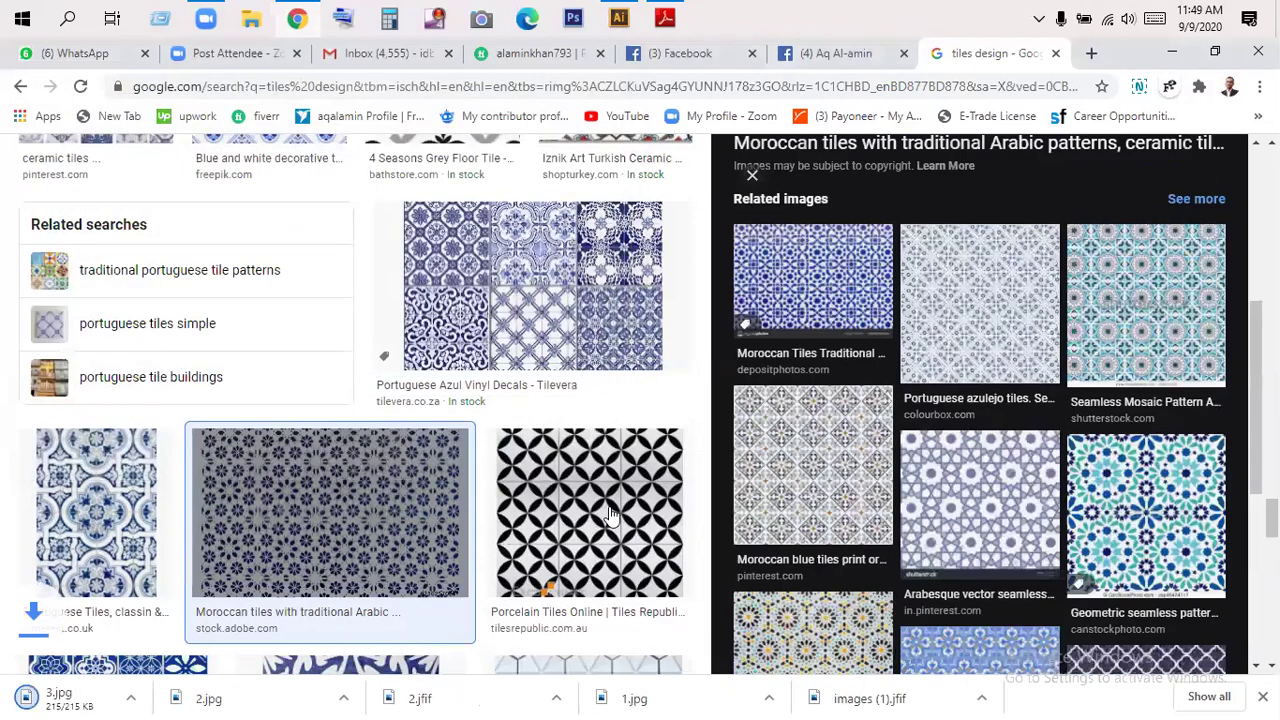
key("Right")
scroll(1030, 287, "down", 1)
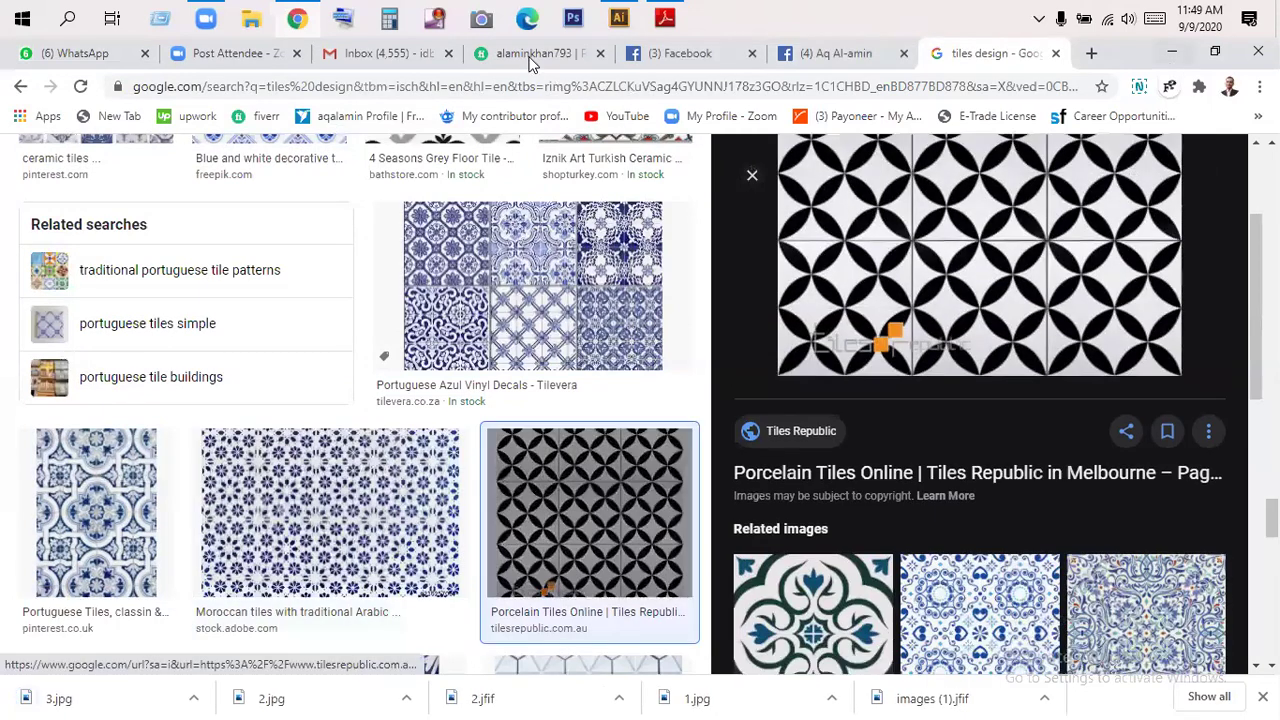
- Switch to Illustrator and delete the row of pink dots from the logo document
key("alt+Tab")
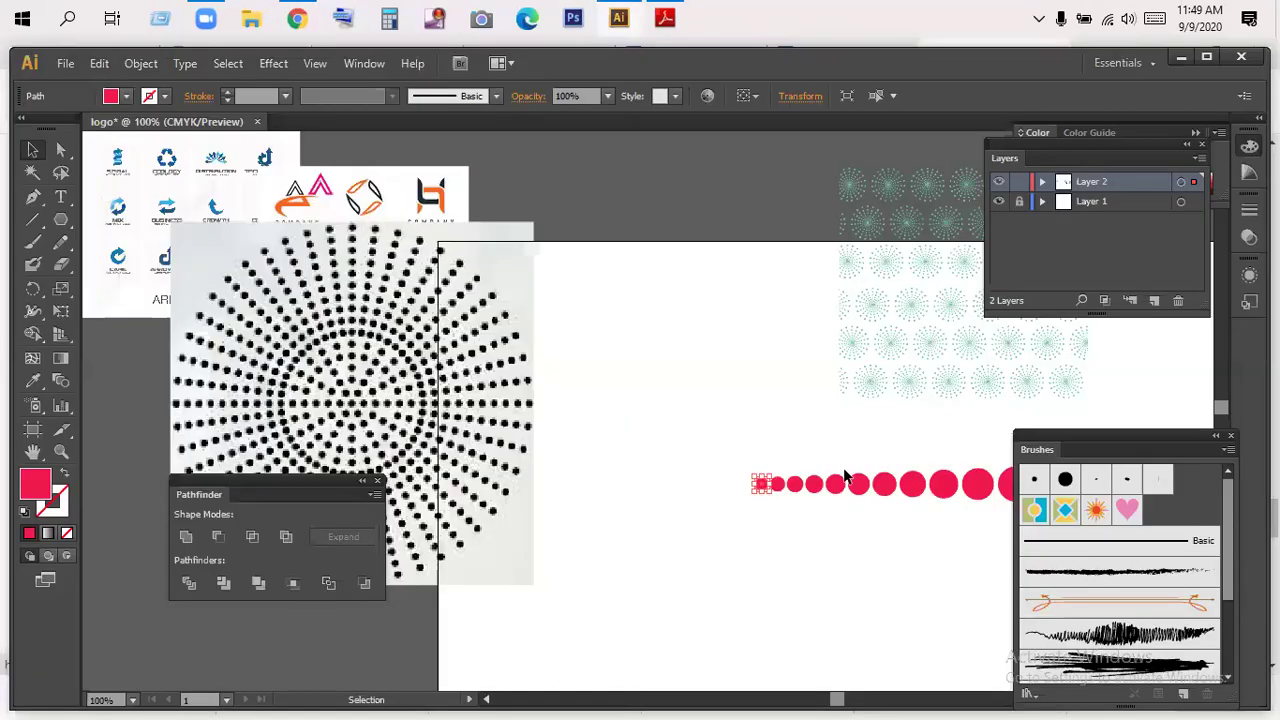
key("Delete")
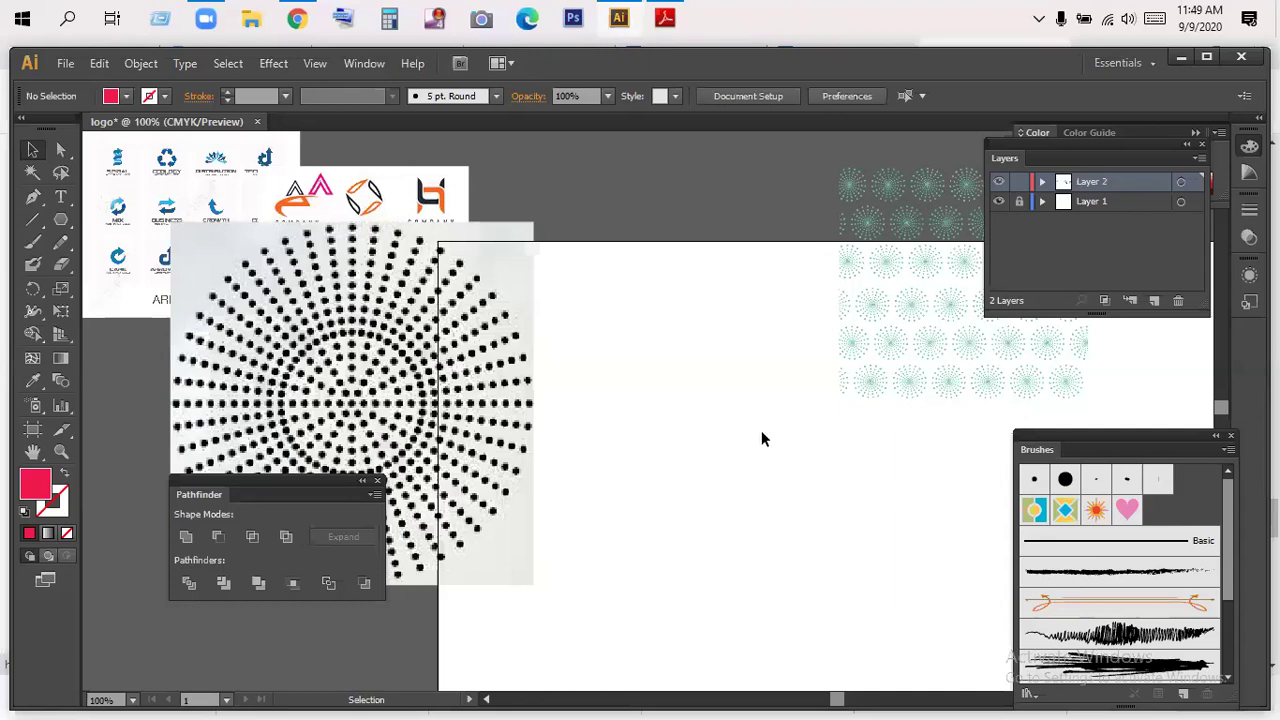
- Examine the green radial dot pattern and the black dotted circle reference up close
scroll(790, 423, "left", 5)
scroll(725, 435, "up", 1)
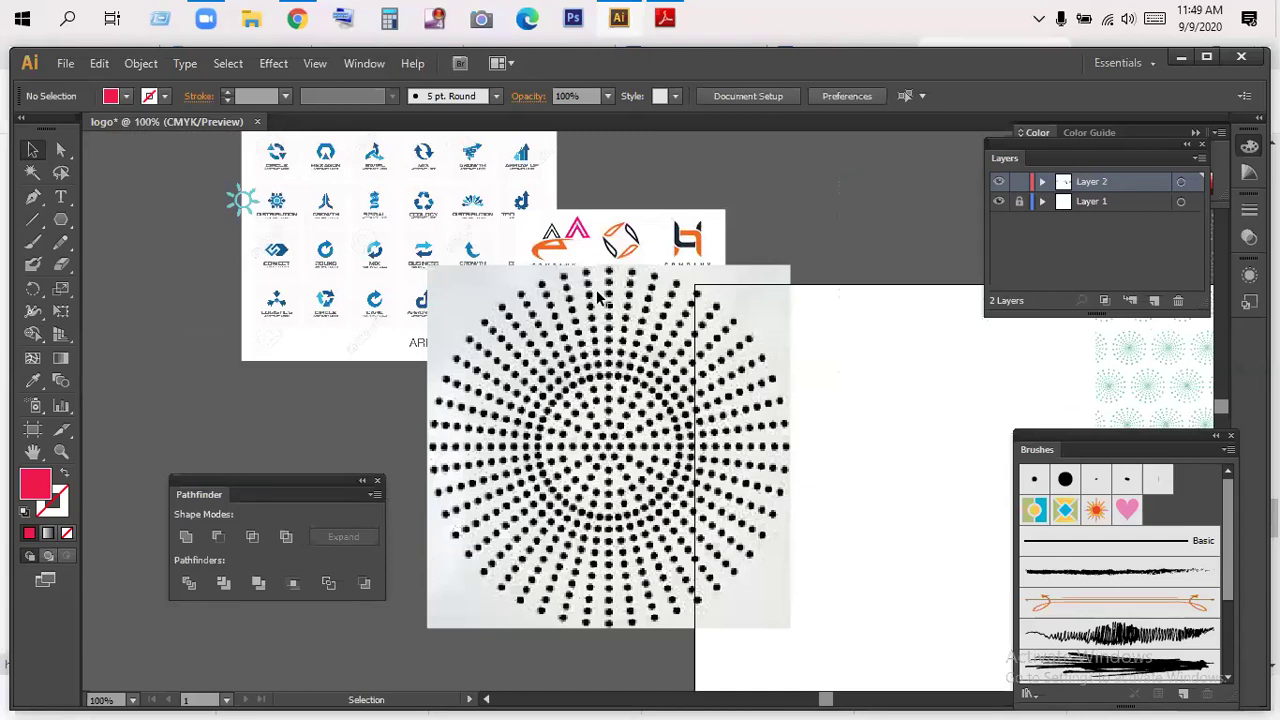
left_click_drag(886, 451, 586, 371)
left_click_drag(780, 386, 575, 512)
left_click_drag(851, 266, 713, 410)
left_click(776, 358)
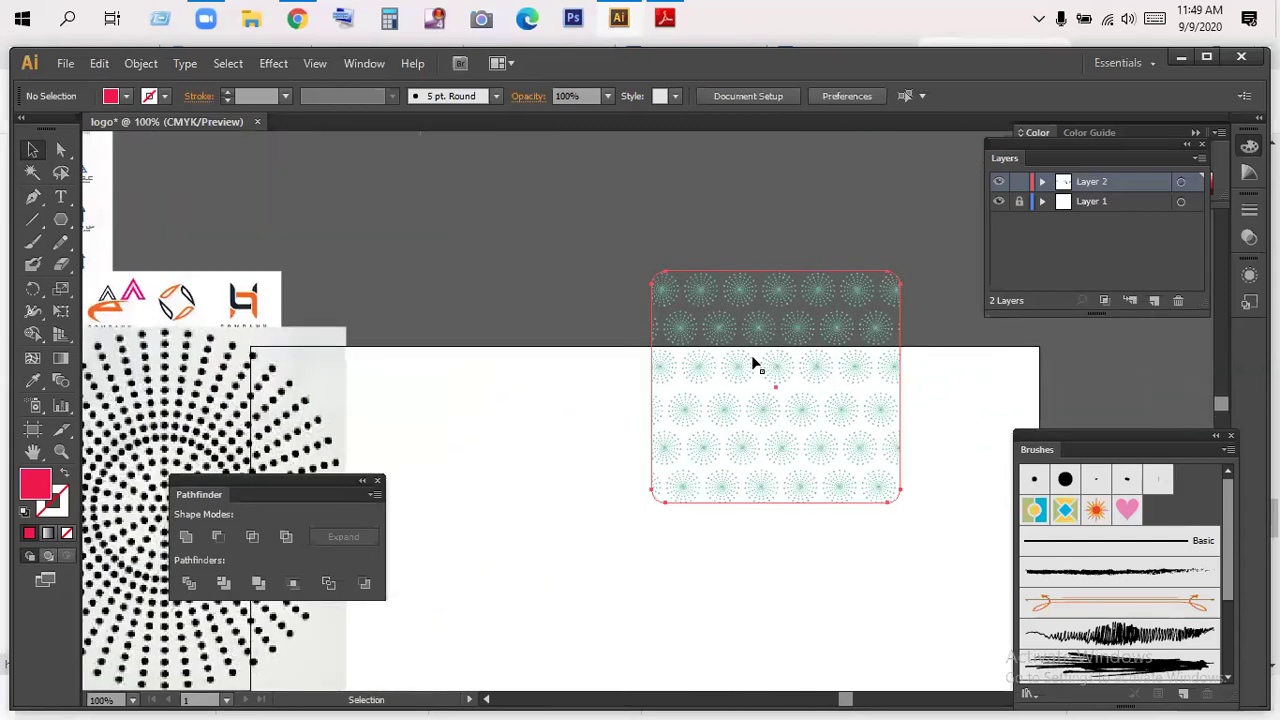
left_click(776, 362)
key("z")
left_click_drag(706, 270, 889, 508)
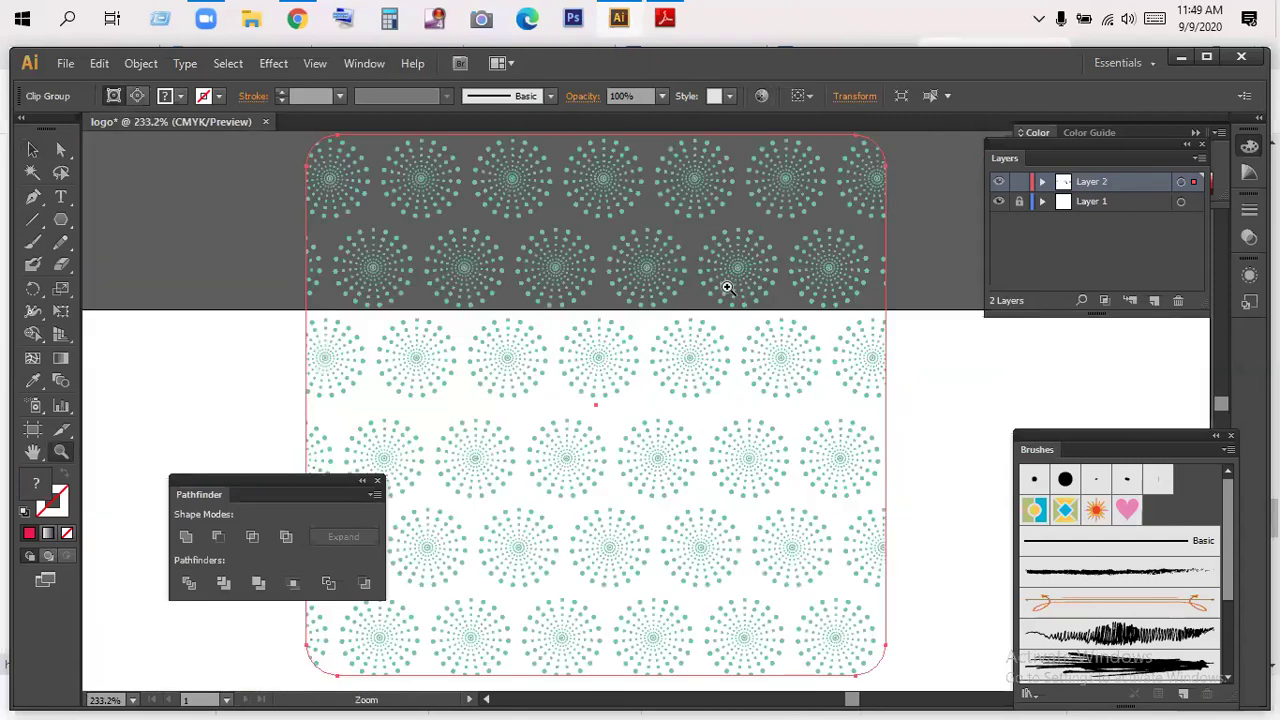
left_click_drag(391, 380, 785, 326)
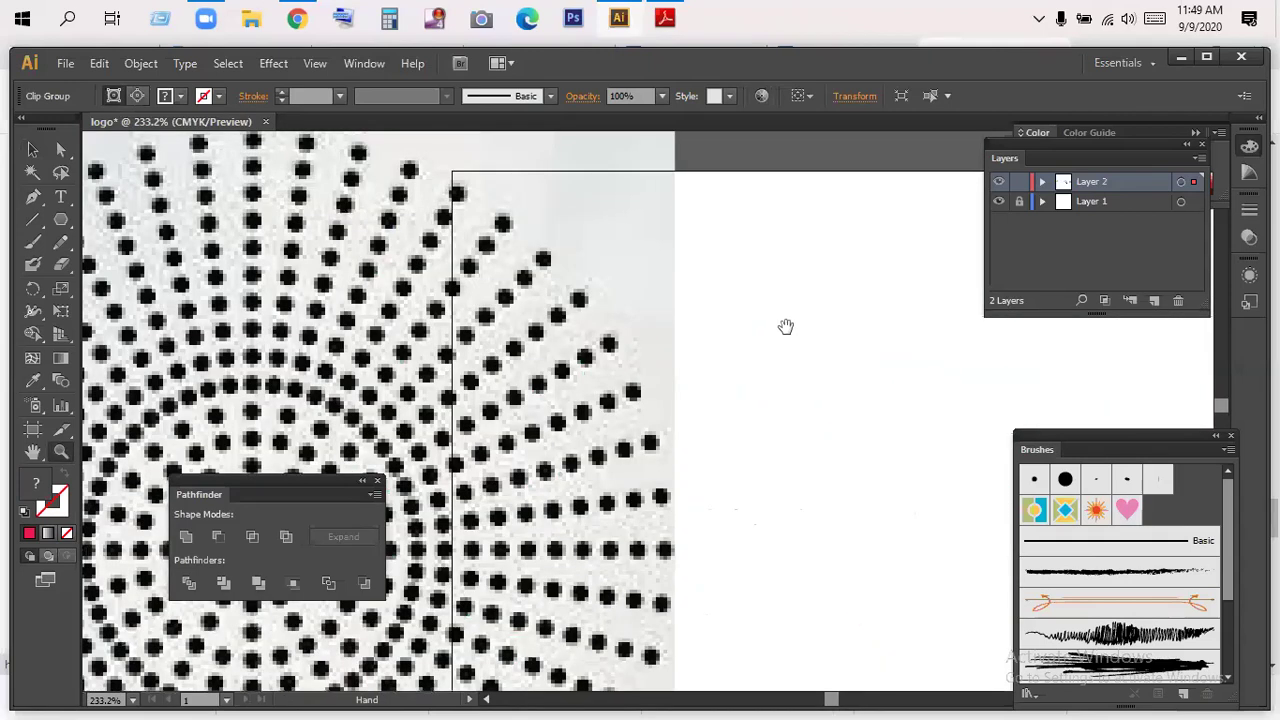
left_click_drag(629, 371, 309, 394)
left_click_drag(709, 349, 580, 284)
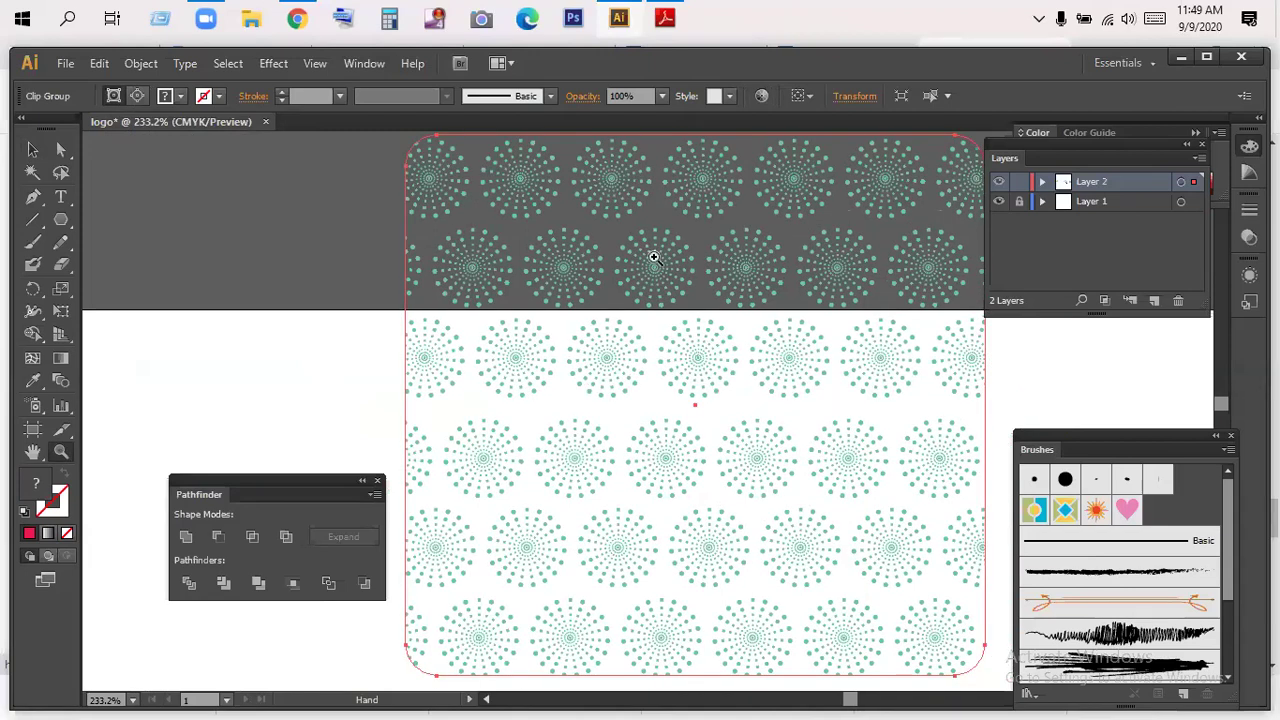
left_click(36, 150)
left_click(357, 400)
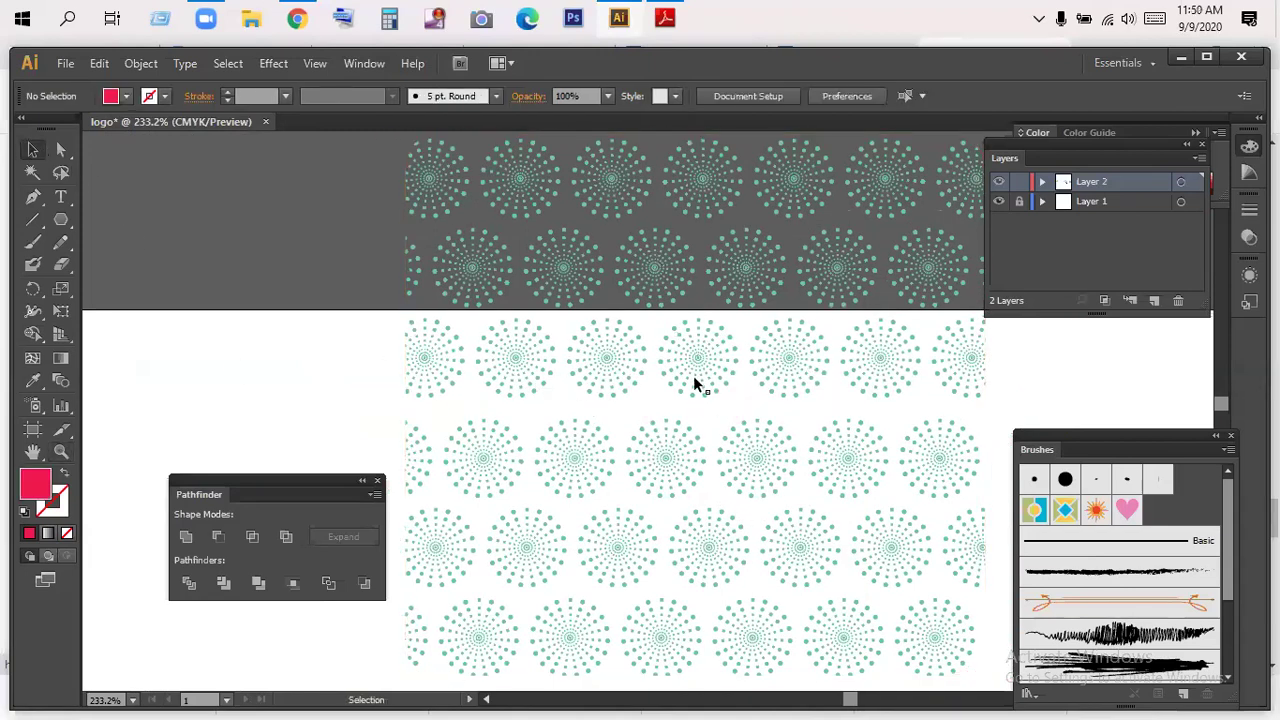
left_click(604, 364)
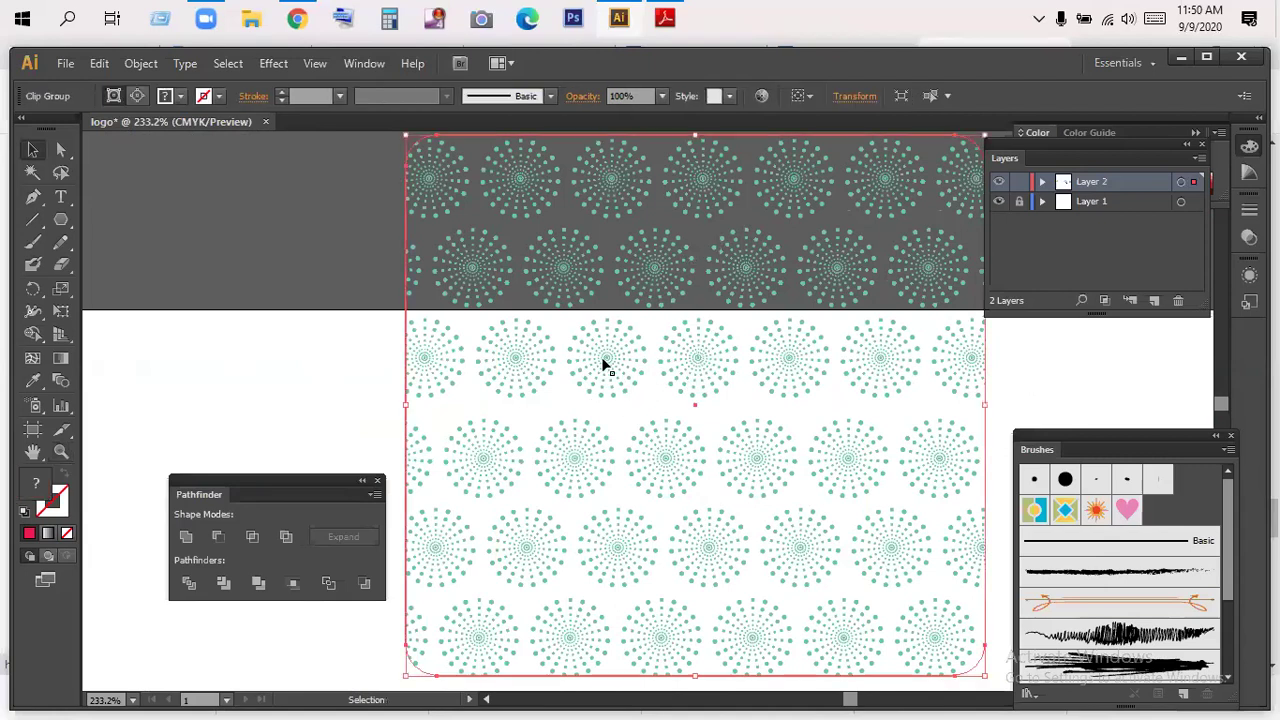
left_click_drag(690, 376, 560, 351)
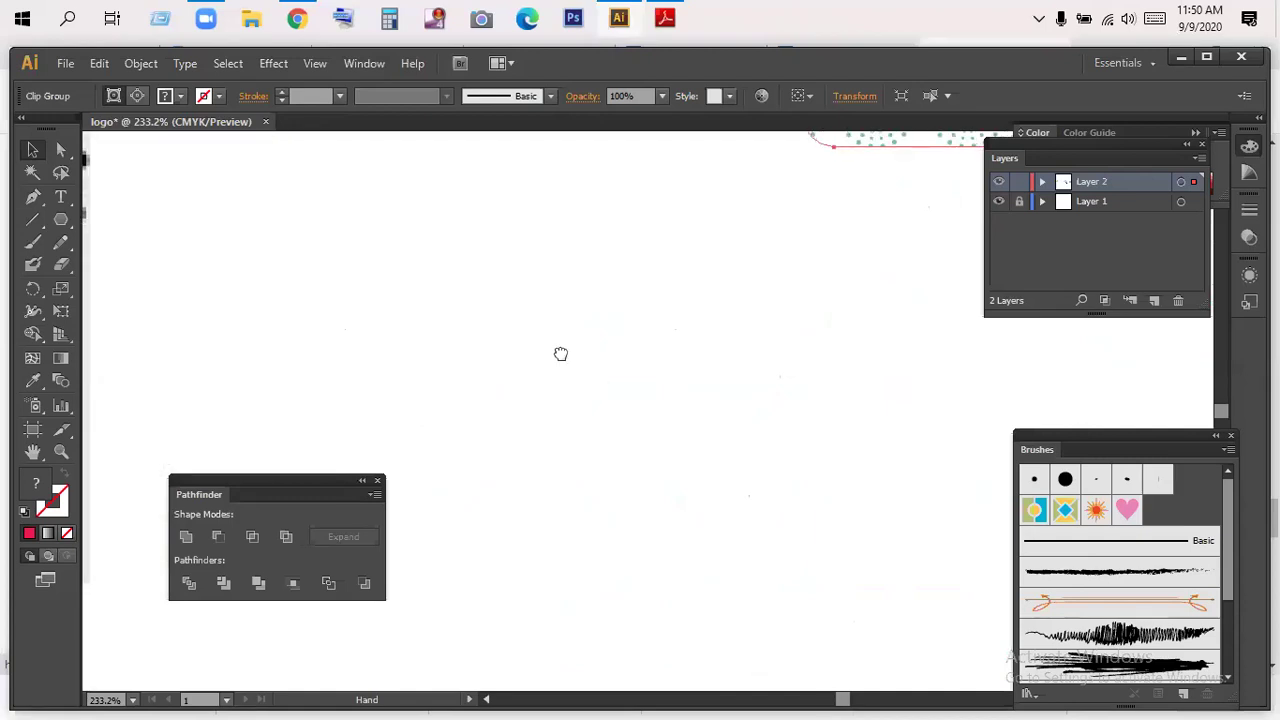
left_click(61, 220)
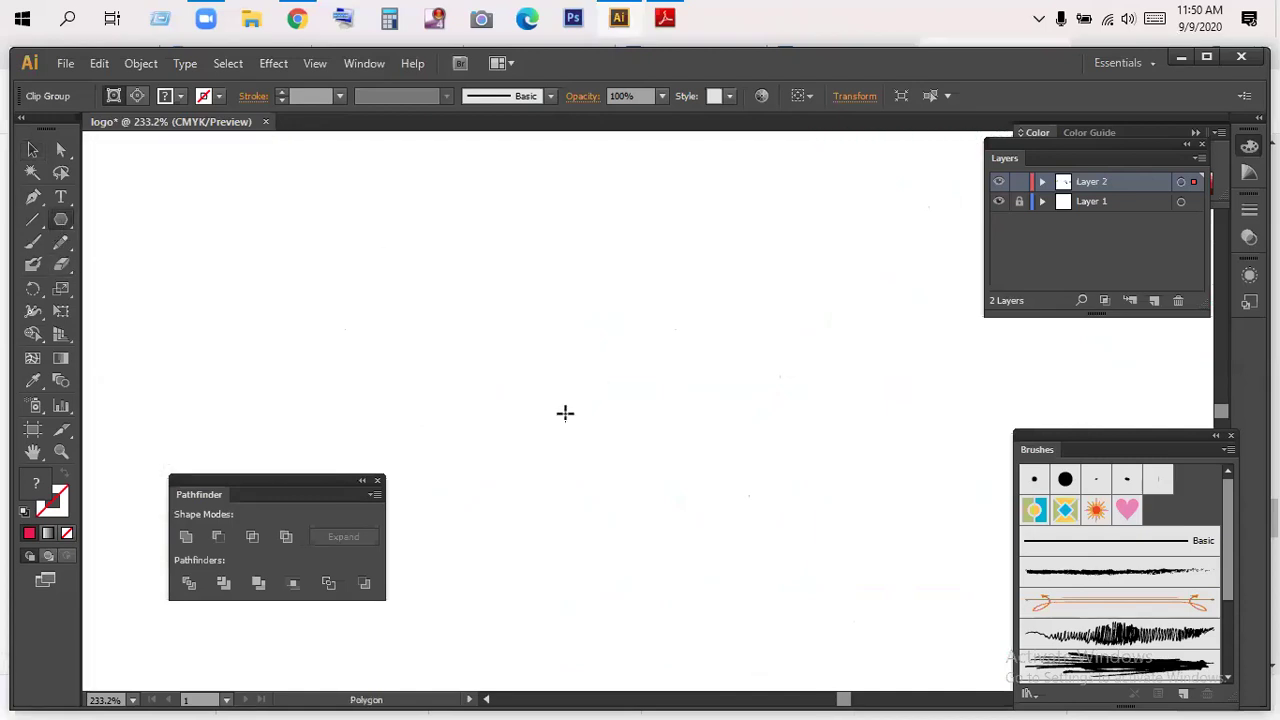
left_click_drag(473, 407, 486, 423)
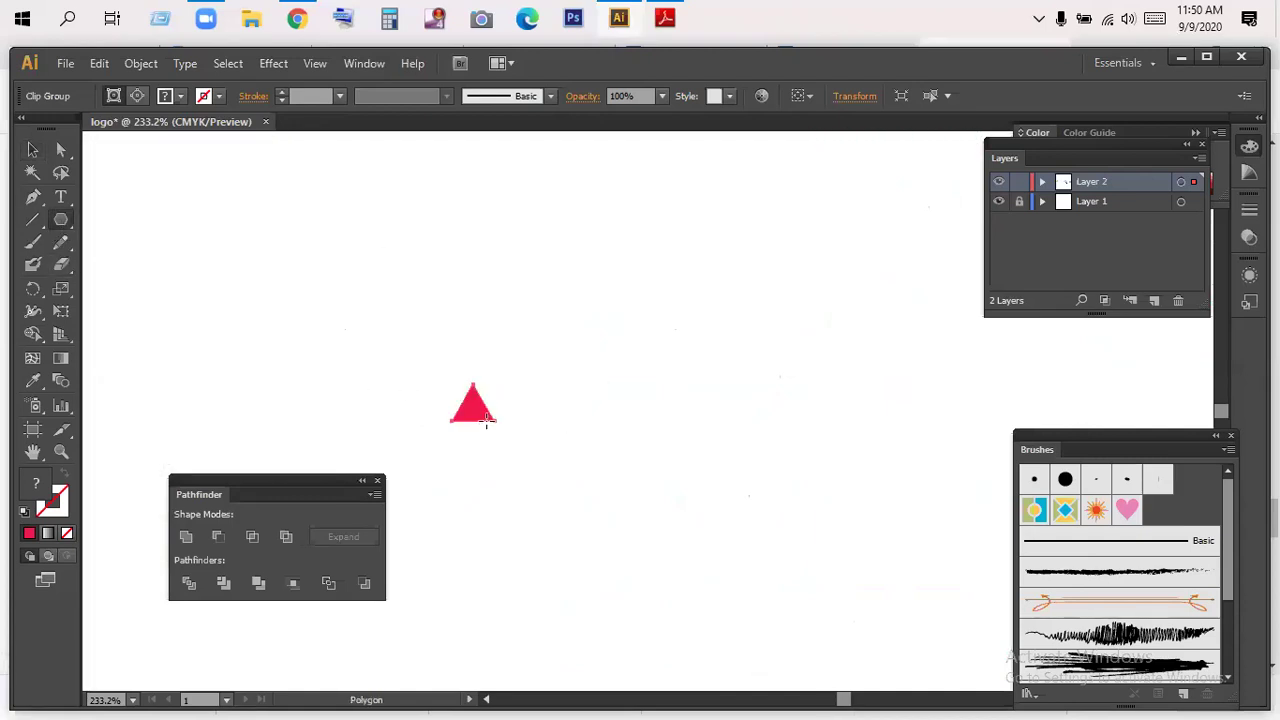
key("ctrl+z")
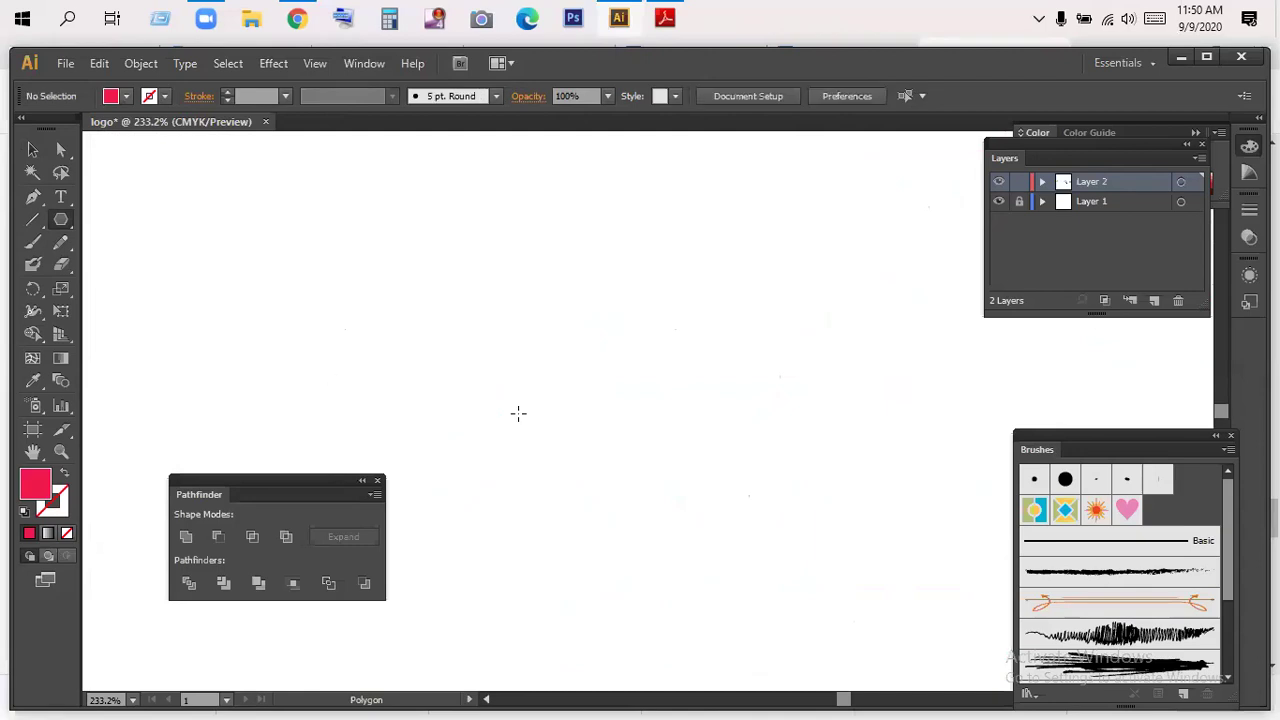
- Draw a tiny pink circle in the empty area of the artboard below the green dot pattern
left_click(61, 220)
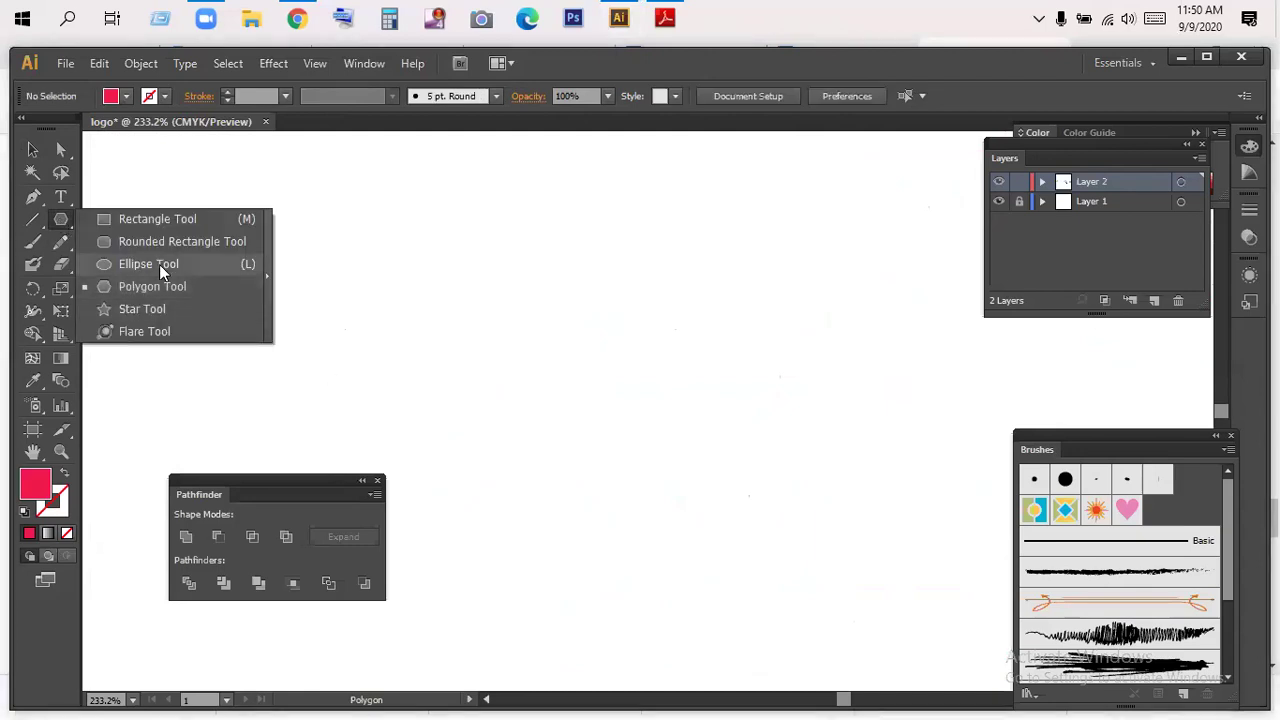
left_click(157, 264)
left_click_drag(627, 413, 634, 422)
left_click(32, 149)
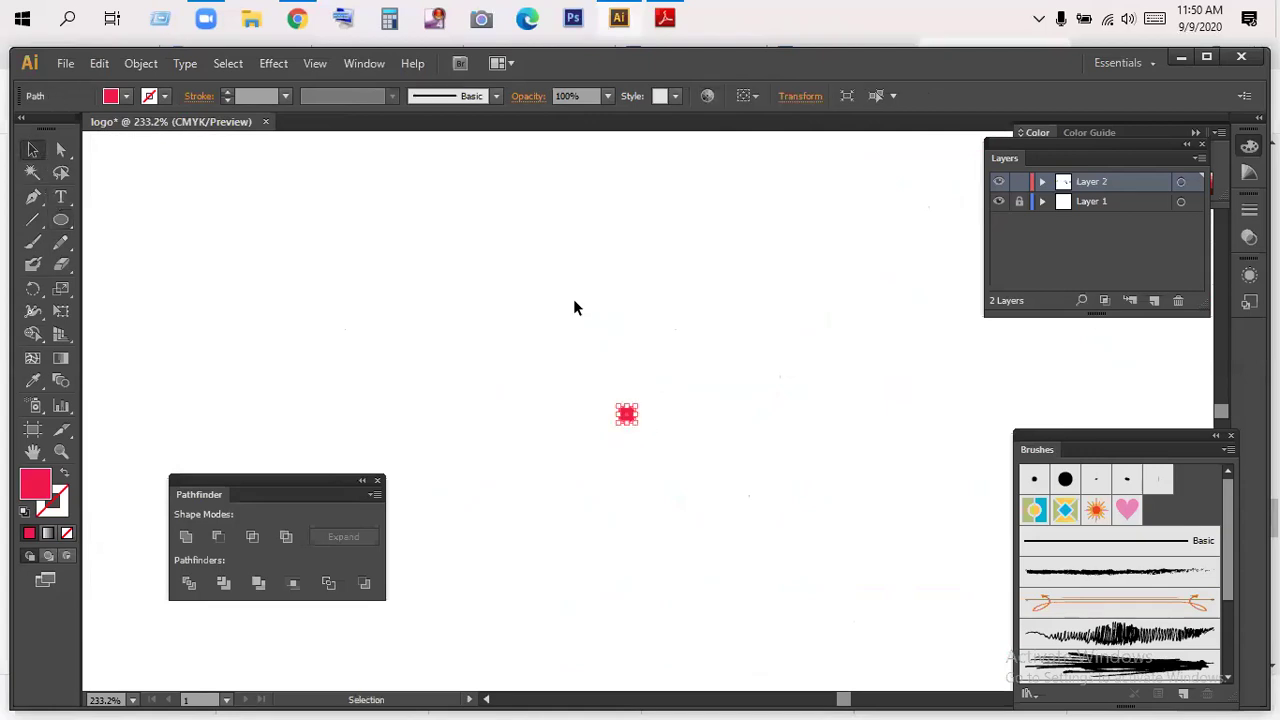
- Start a Transform effect on the small pink circle with the preview on and 10 copies
left_click(598, 355)
left_click(627, 420)
left_click(278, 64)
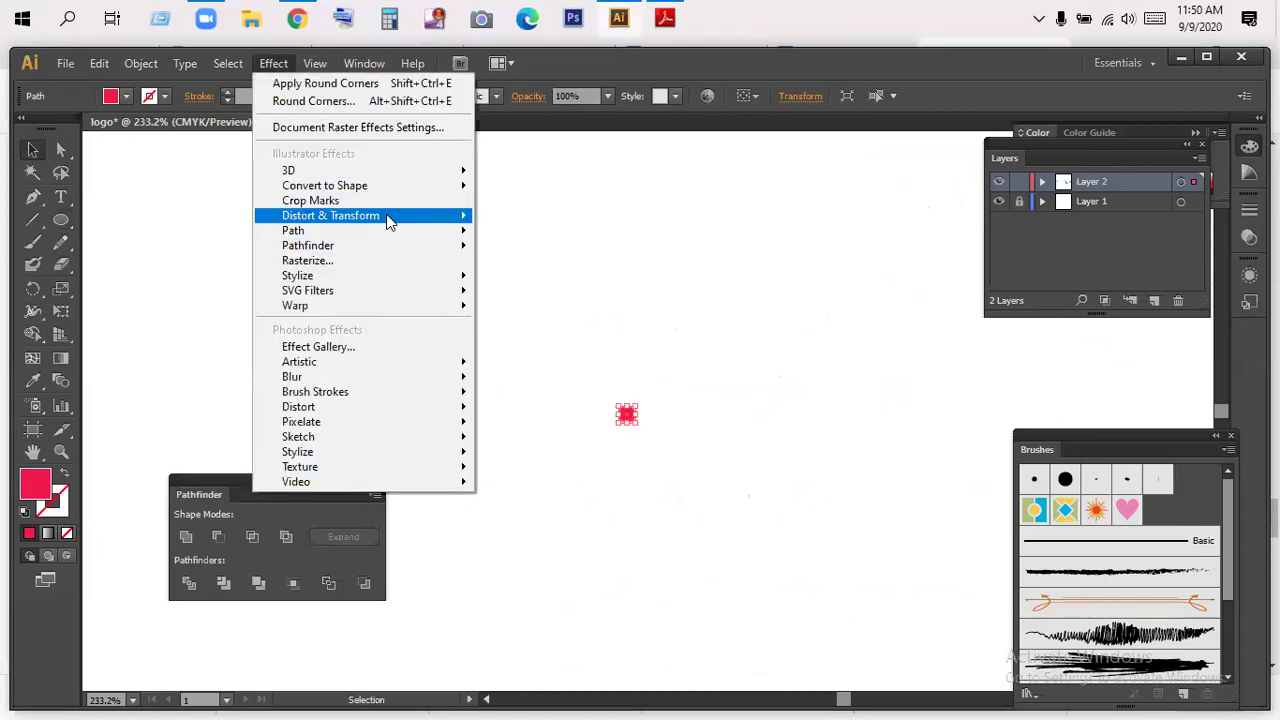
mouse_move(390, 222)
left_click(556, 280)
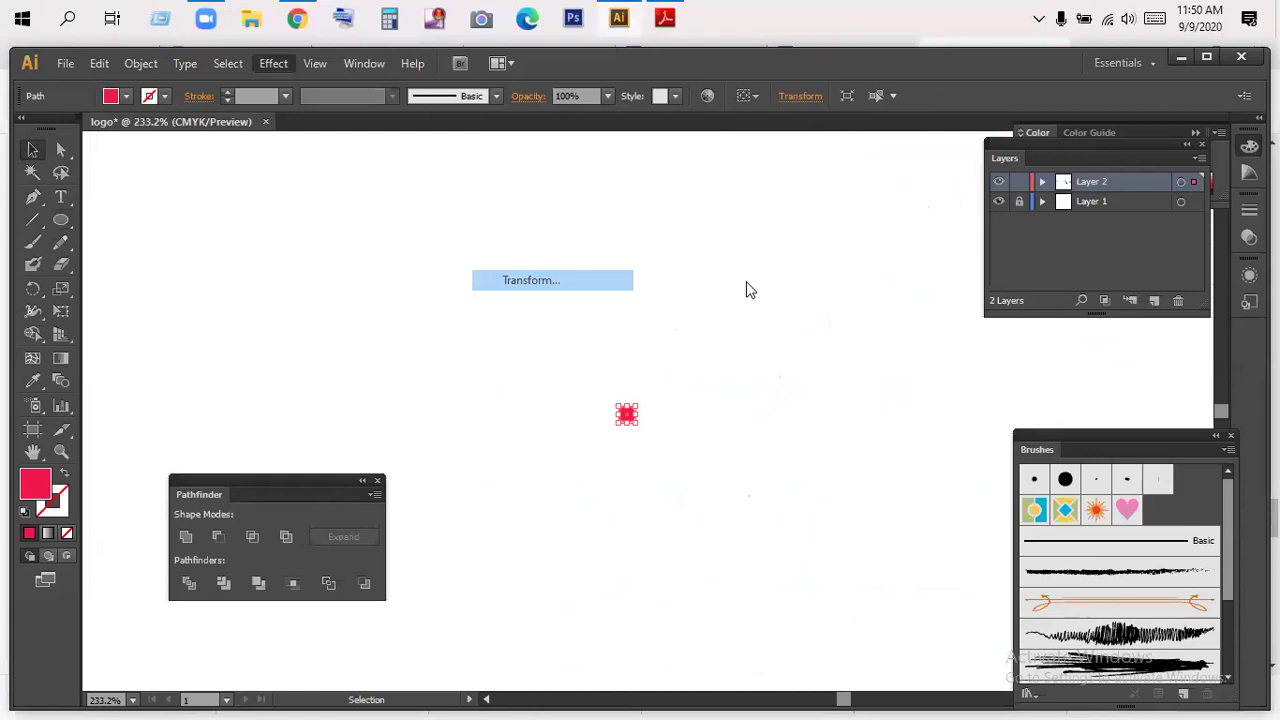
left_click(800, 617)
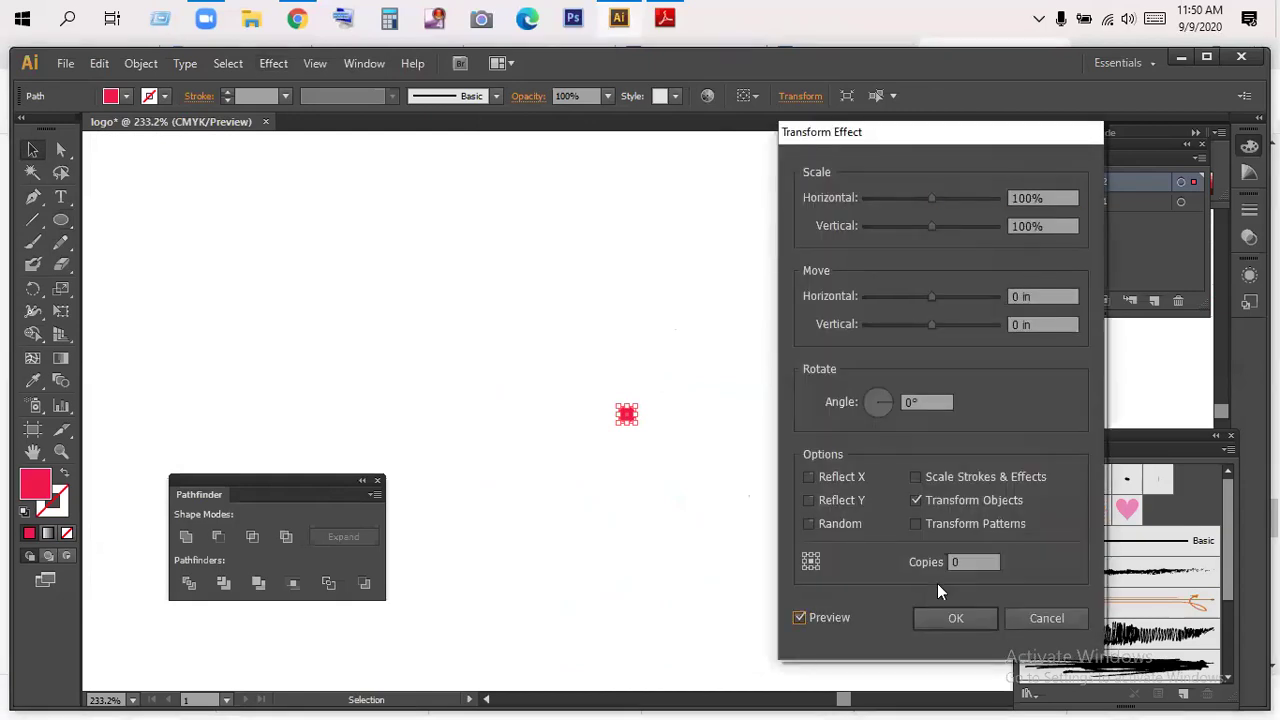
left_click(966, 569)
type("1")
- Scale the copies to 113% horizontally and vertically, move them 0.1389 in horizontally, and apply the effect
left_click_drag(931, 202, 941, 229)
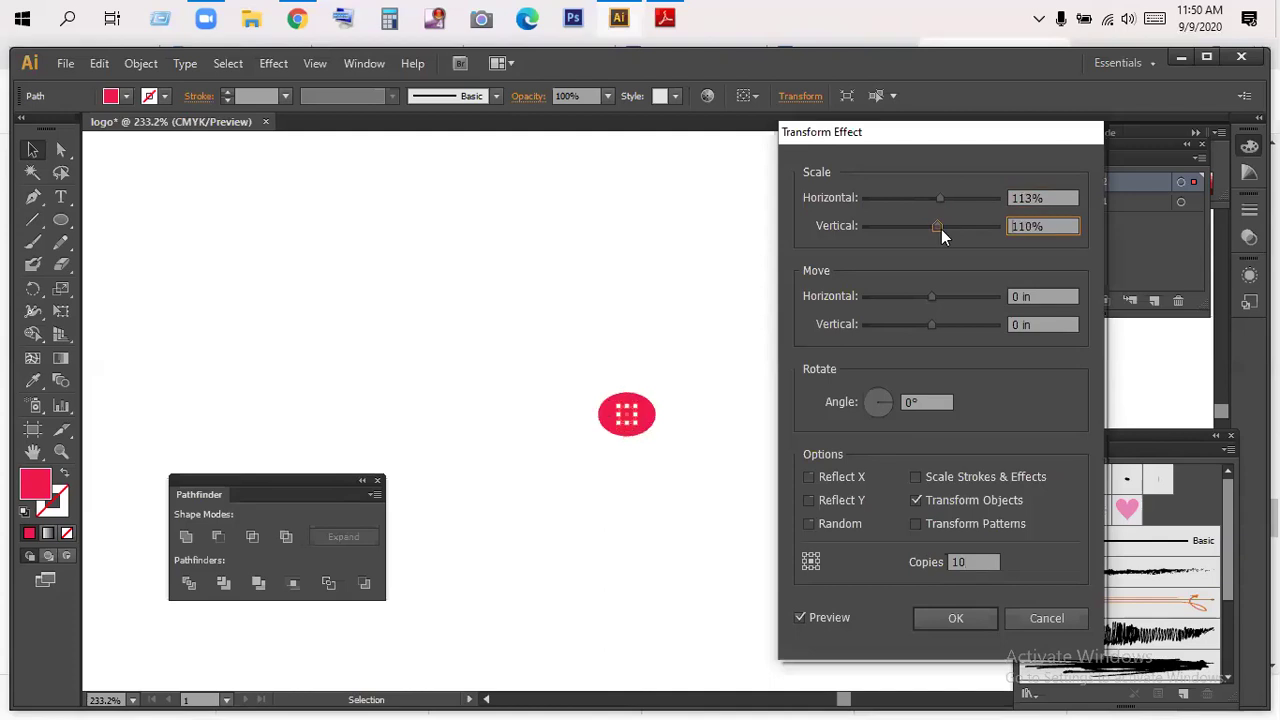
left_click(1049, 201)
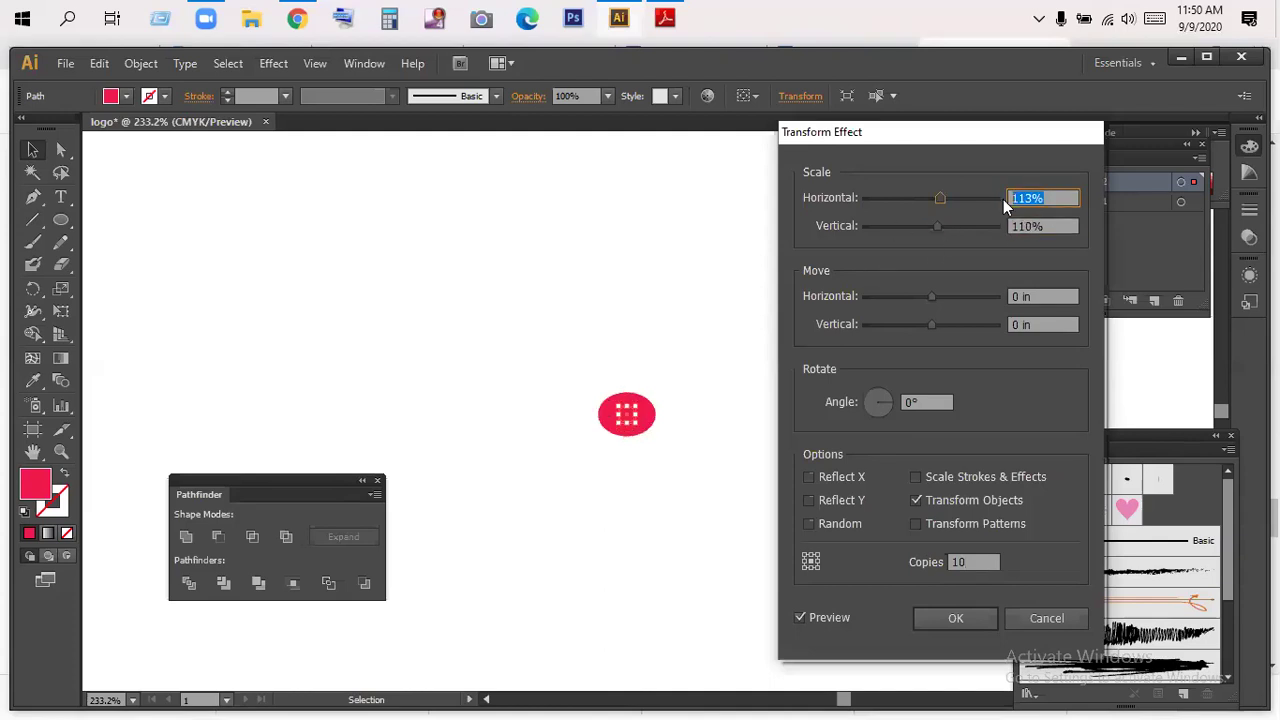
type("113")
left_click(1045, 226)
type("113")
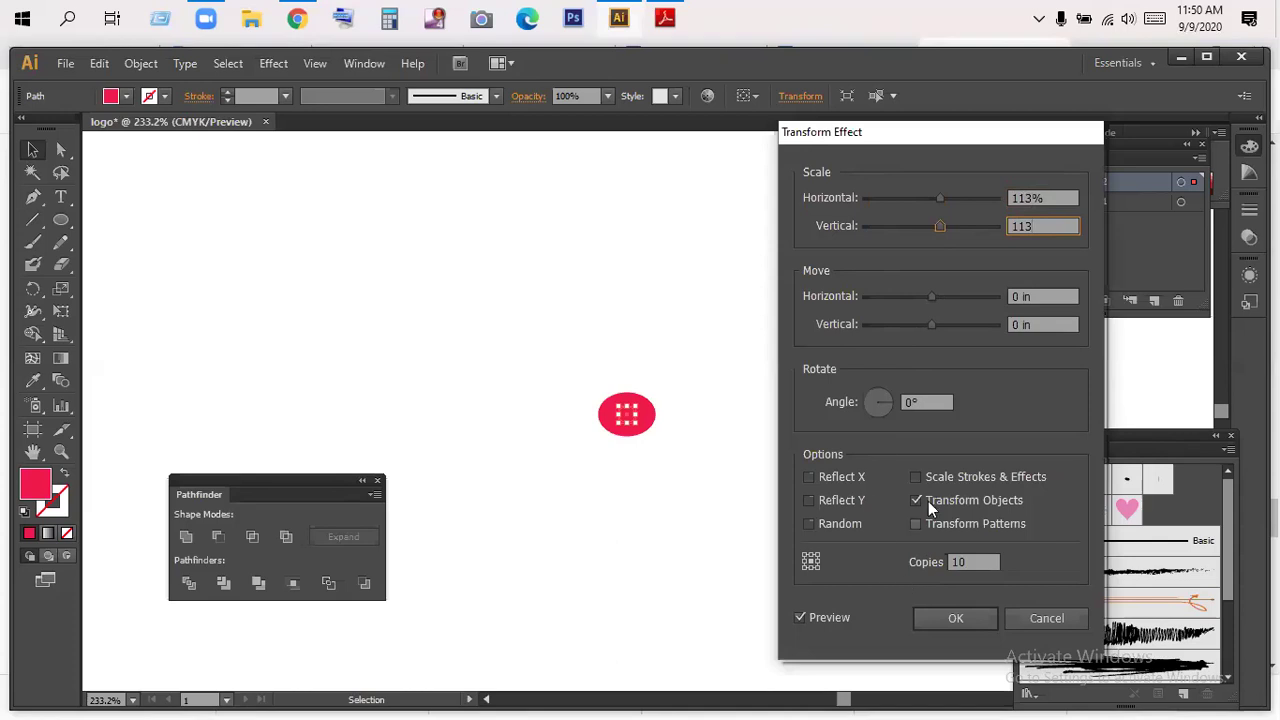
left_click_drag(935, 298, 943, 298)
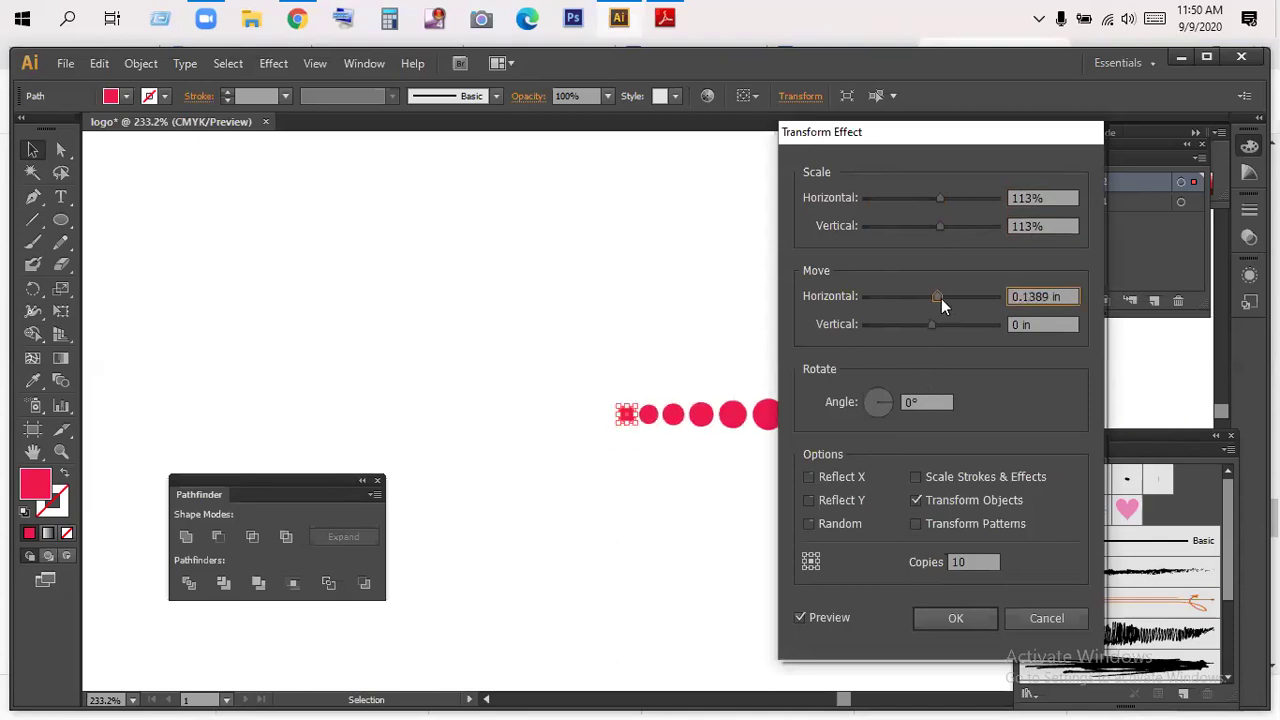
left_click(950, 617)
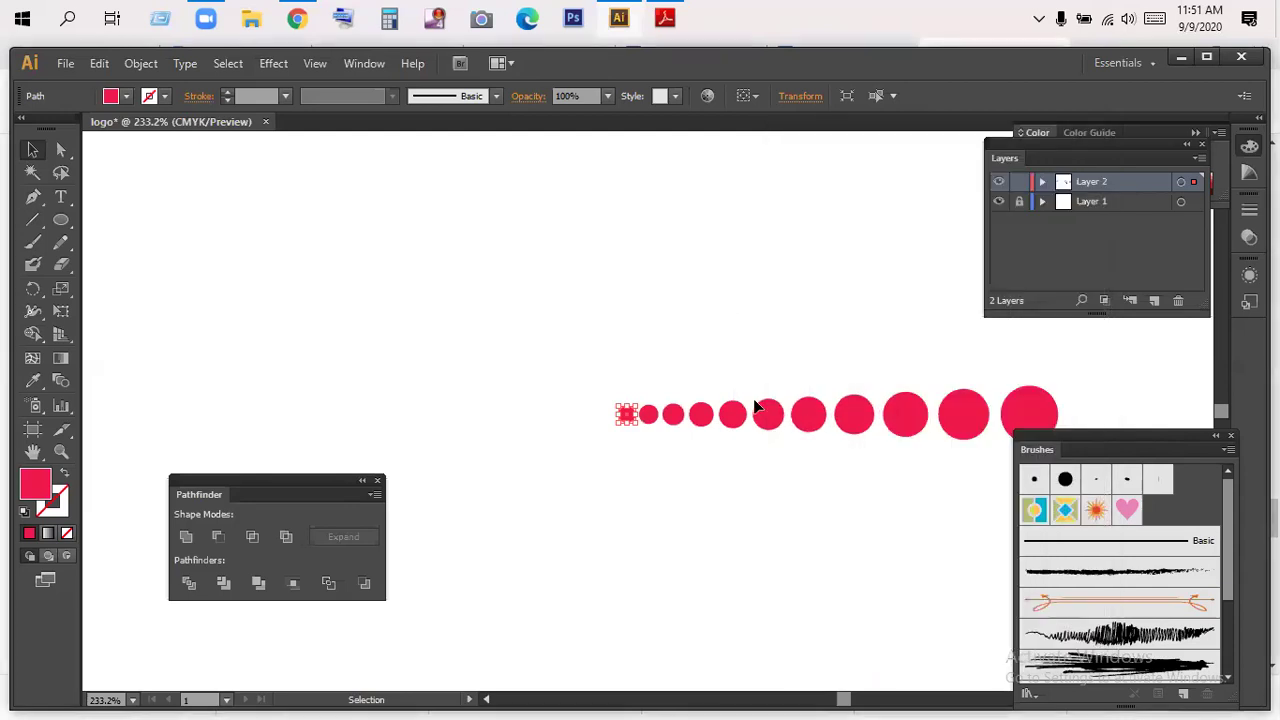
- Try to rotate the unexpanded dot row around its smallest dot
left_click(722, 298)
left_click(860, 415)
left_click_drag(738, 318, 617, 335)
left_click_drag(709, 320, 735, 414)
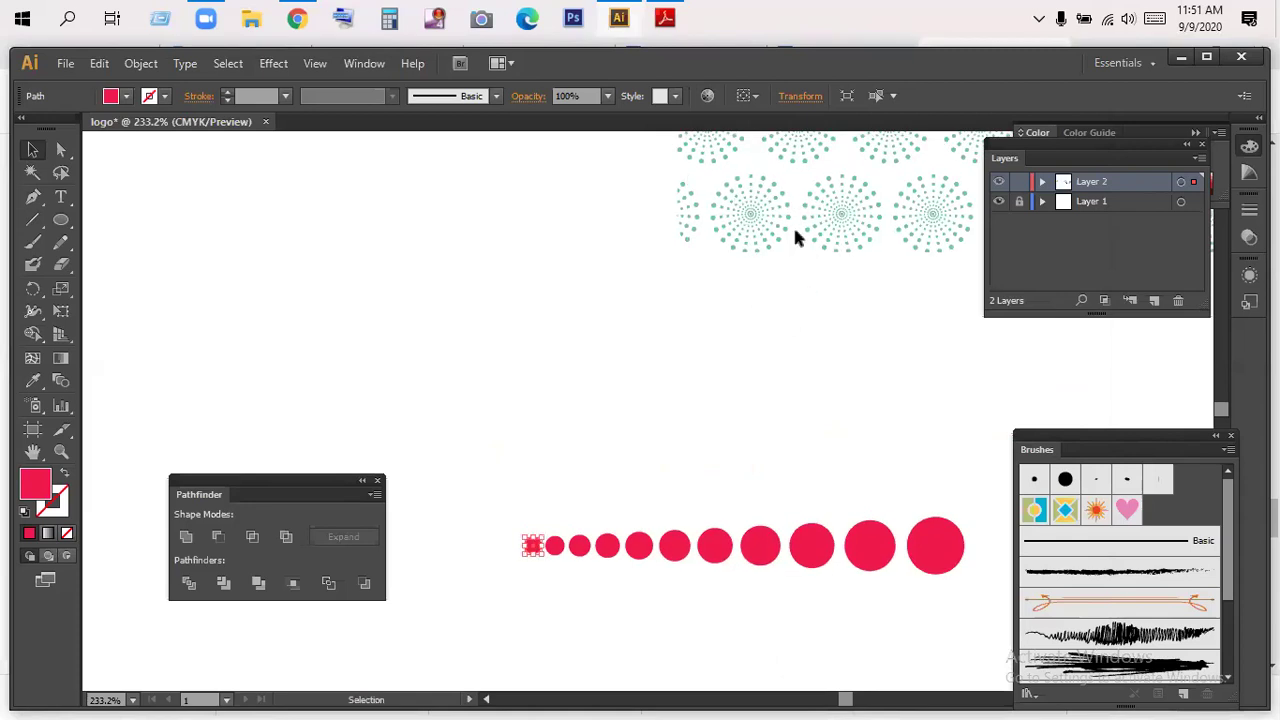
scroll(700, 358, "down", 1)
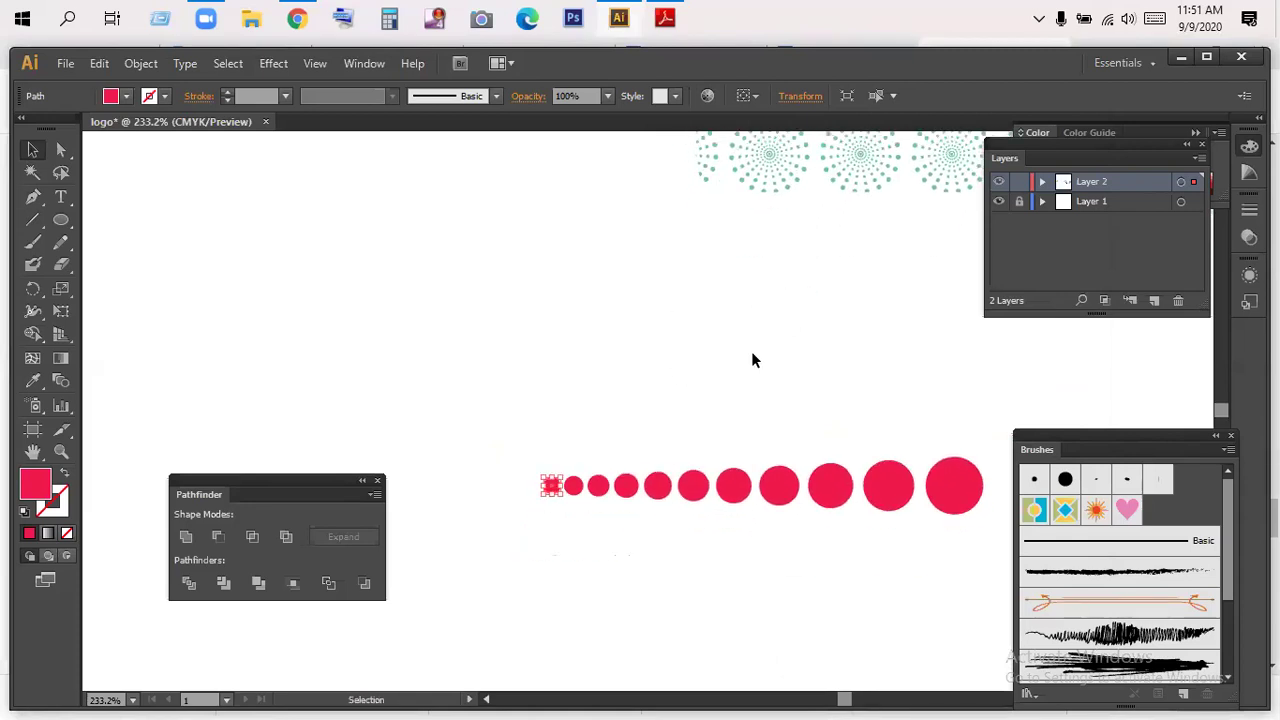
left_click(32, 288)
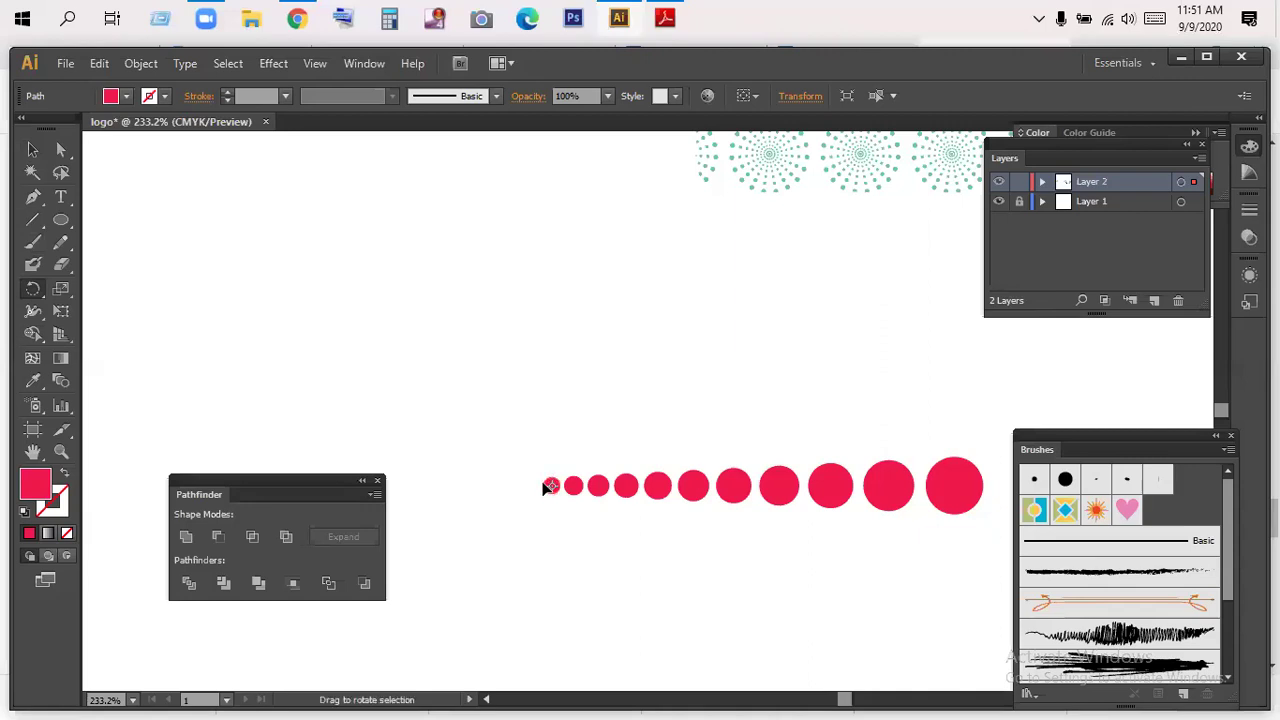
left_click(61, 452)
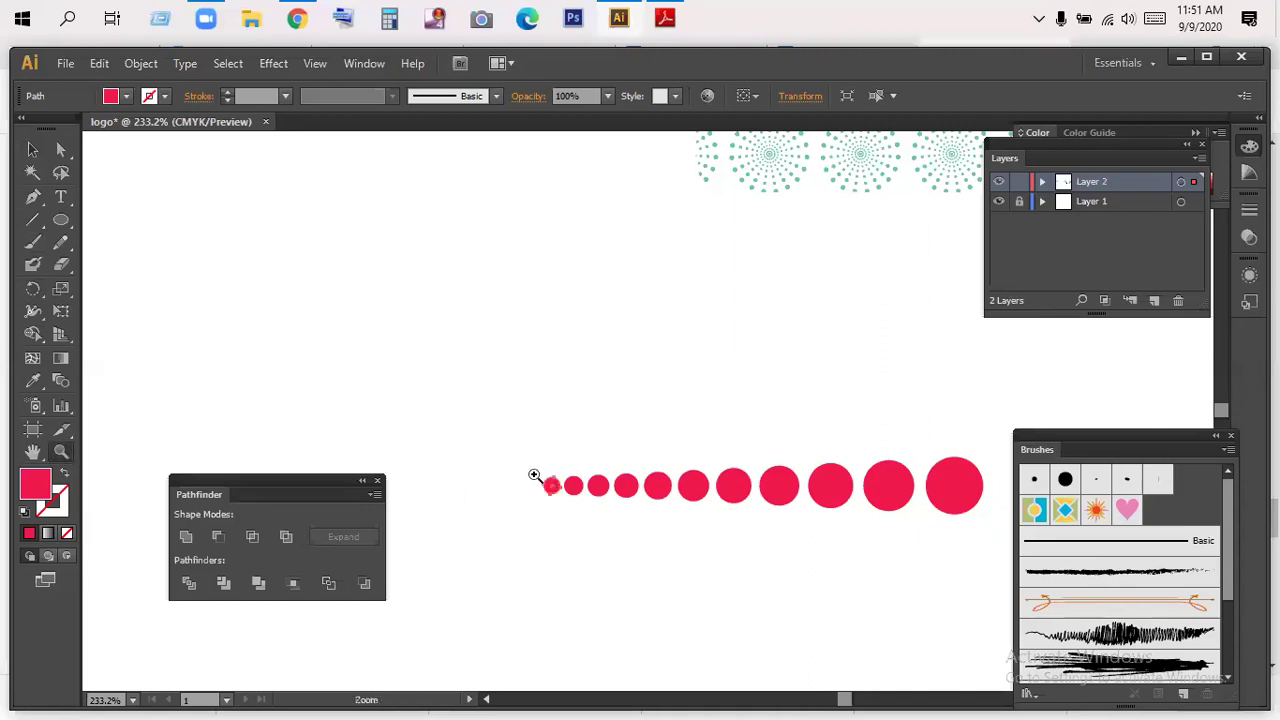
left_click_drag(535, 475, 625, 548)
left_click_drag(323, 295, 360, 382)
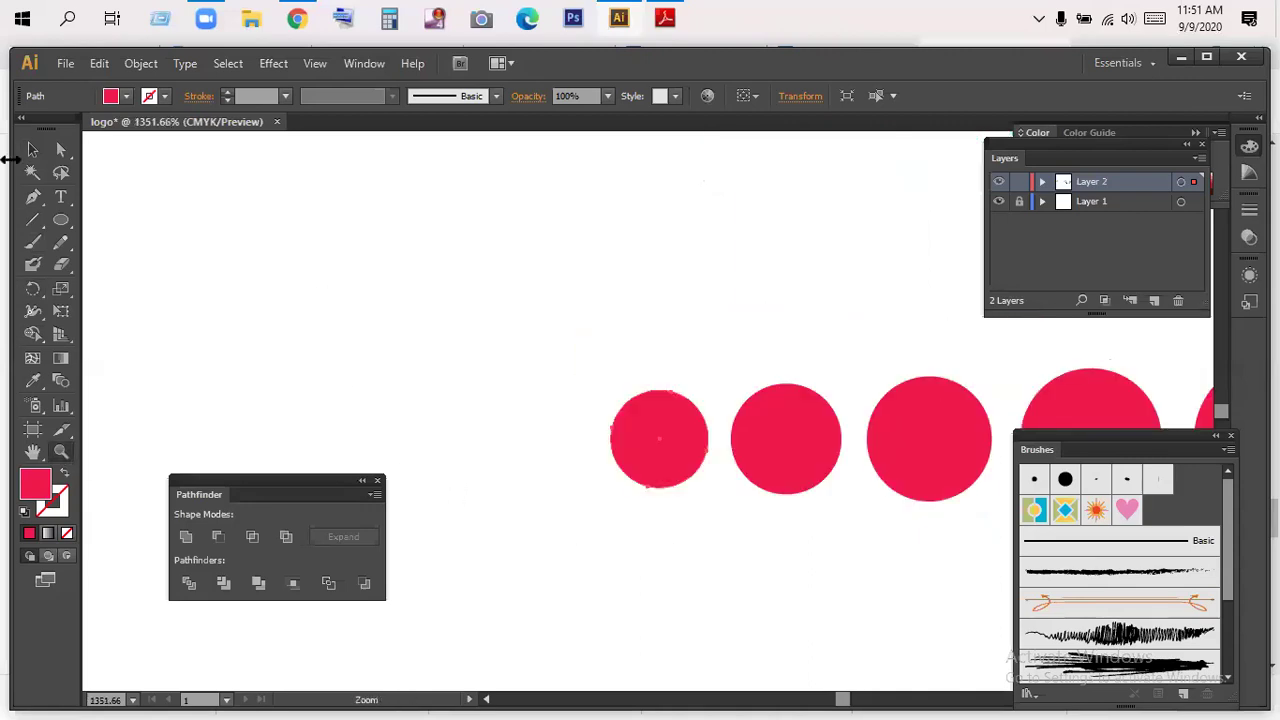
left_click(32, 149)
left_click(33, 289)
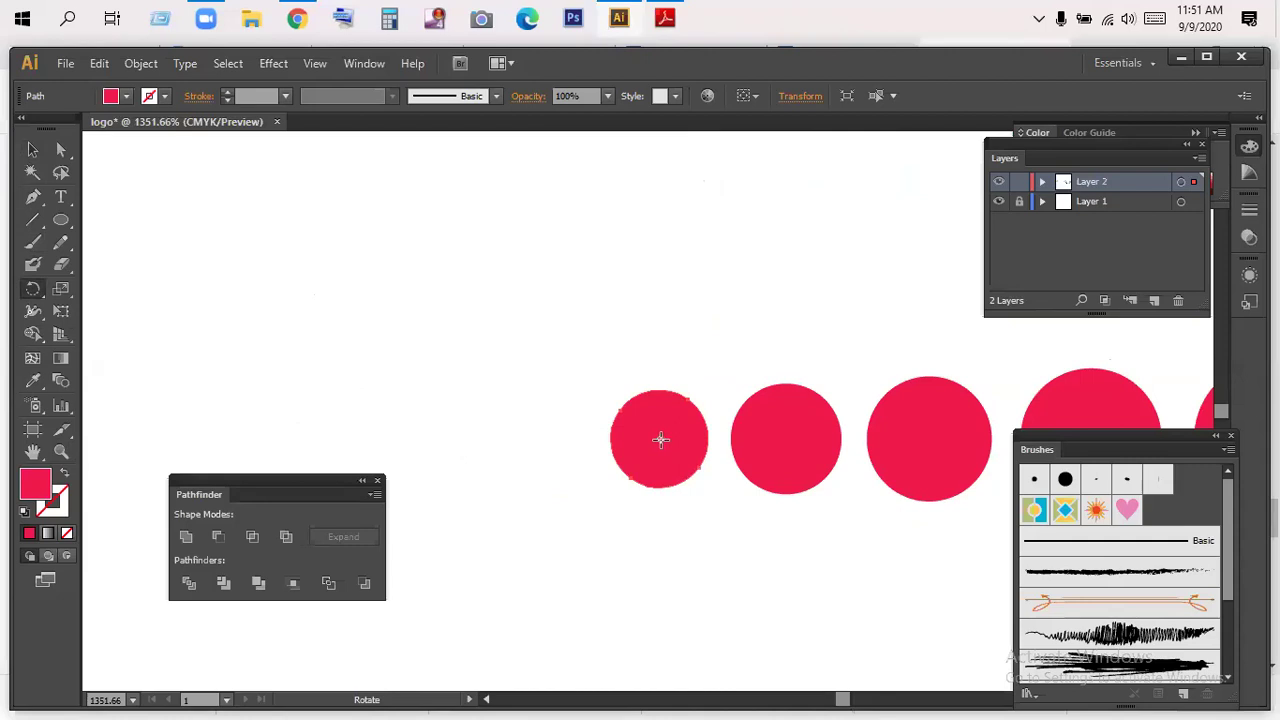
left_click_drag(616, 441, 612, 438)
- Expand the appearance of the dot row into a group of separate circles
key("z")
left_click(709, 438, "alt")
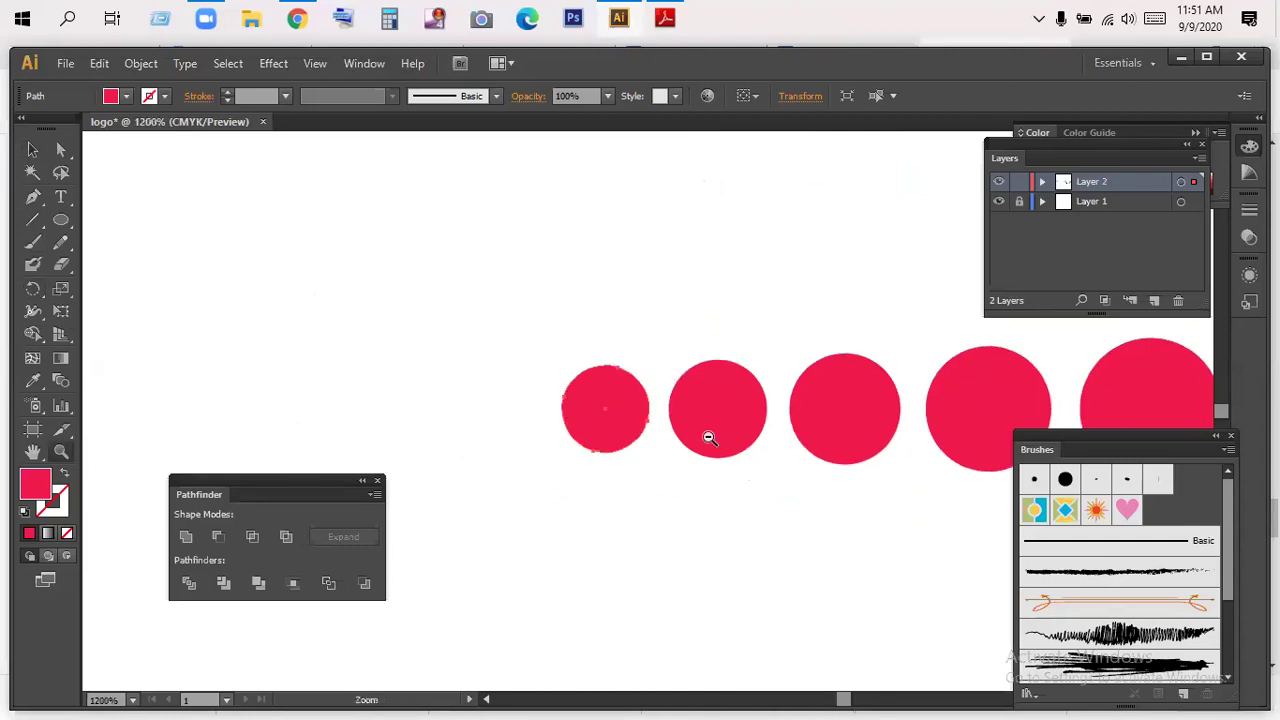
left_click(709, 438, "alt")
left_click(709, 438, "alt")
left_click(709, 438, "alt")
left_click(709, 438, "alt")
left_click(709, 438, "alt")
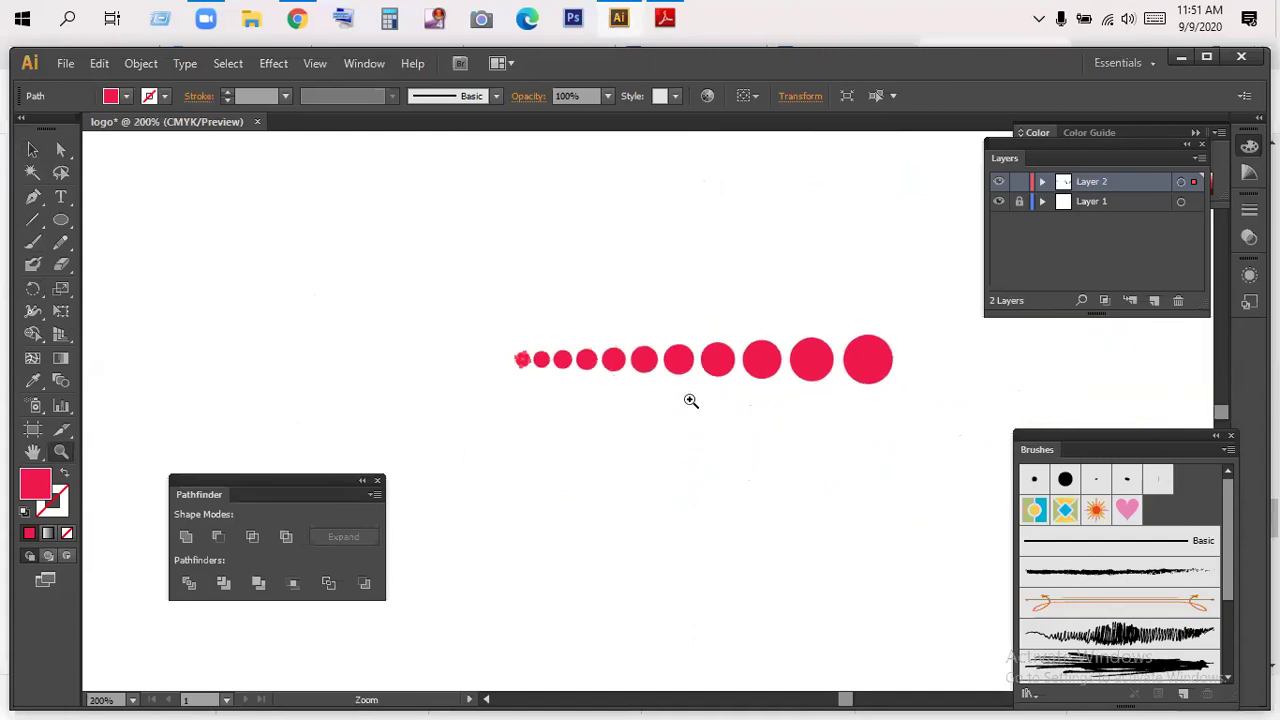
left_click_drag(689, 400, 714, 437)
left_click(32, 149)
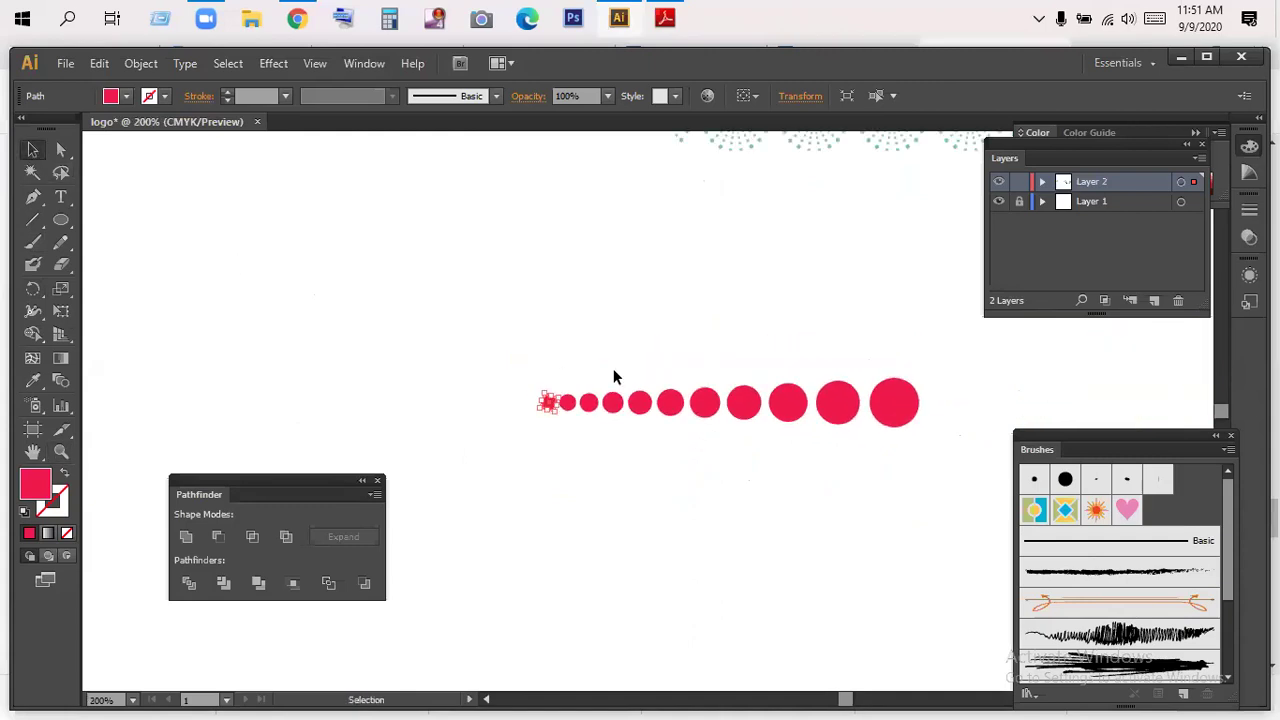
left_click(140, 63)
left_click(236, 283)
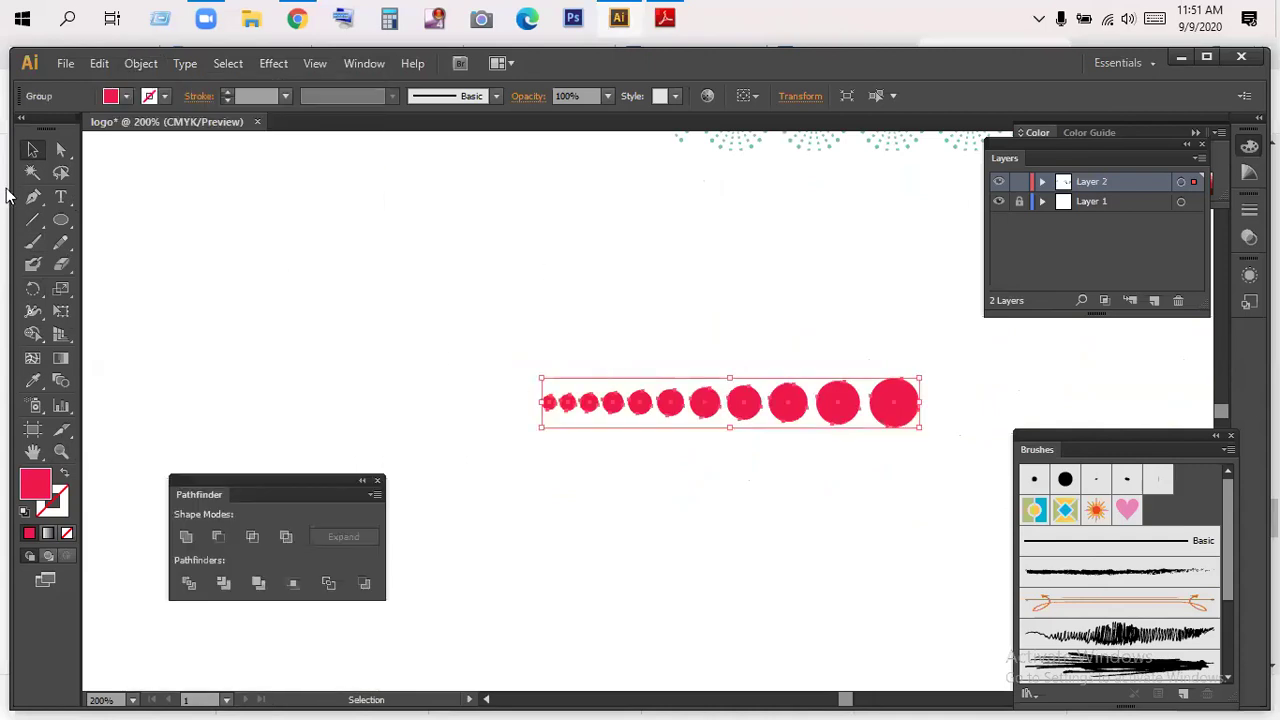
- Rotate a copy of the dot row upward around a pivot just beyond its smallest dot
left_click(33, 289)
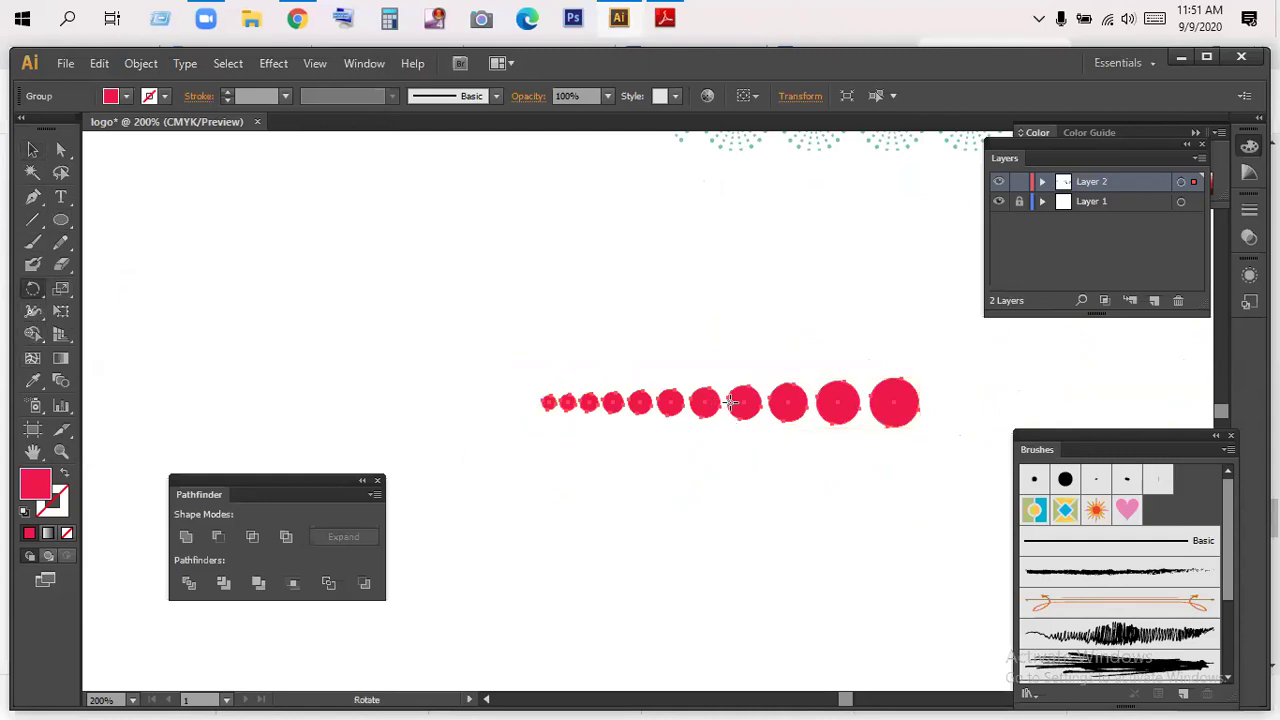
left_click_drag(724, 401, 530, 400)
left_click_drag(886, 404, 825, 330)
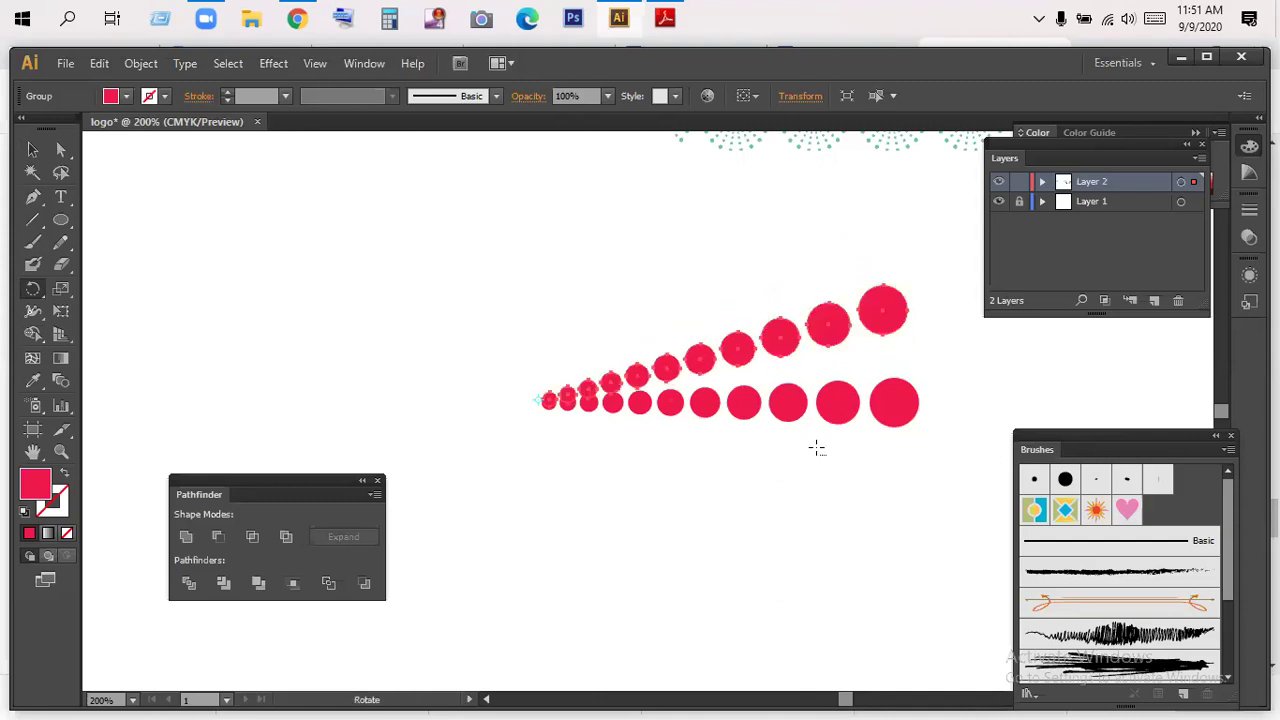
- Repeat the rotated copy of the dot row around the pivot until the rows form a full radial circle
key("ctrl")
key("ctrl+d")
key("ctrl+d")
key("ctrl+d")
key("ctrl+d")
key("ctrl+d")
key("ctrl+d")
key("ctrl+d")
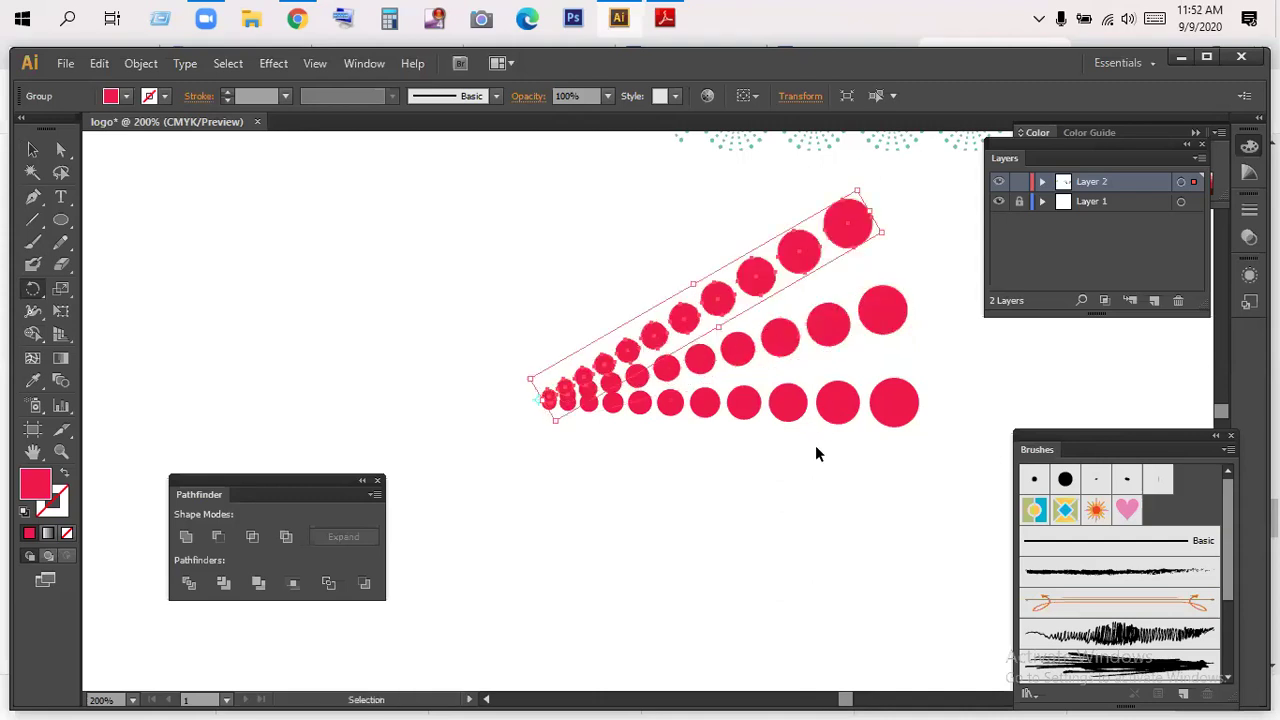
key("ctrl+d")
key("ctrl+d")
key("ctrl+d")
key("ctrl+d")
key("ctrl+d")
key("ctrl+d")
key("ctrl+d")
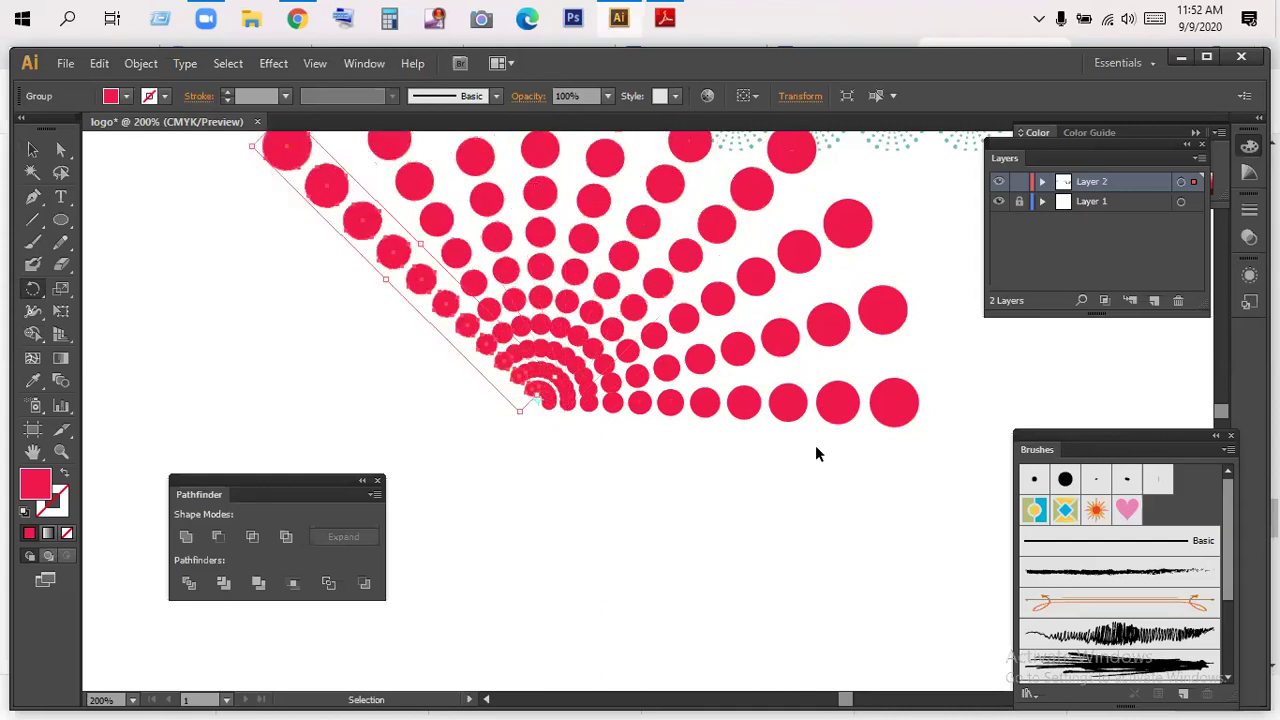
key("ctrl+d")
key("ctrl+d")
key("ctrl+d")
key("ctrl+d")
key("ctrl+d")
key("ctrl+d")
key("ctrl+d")
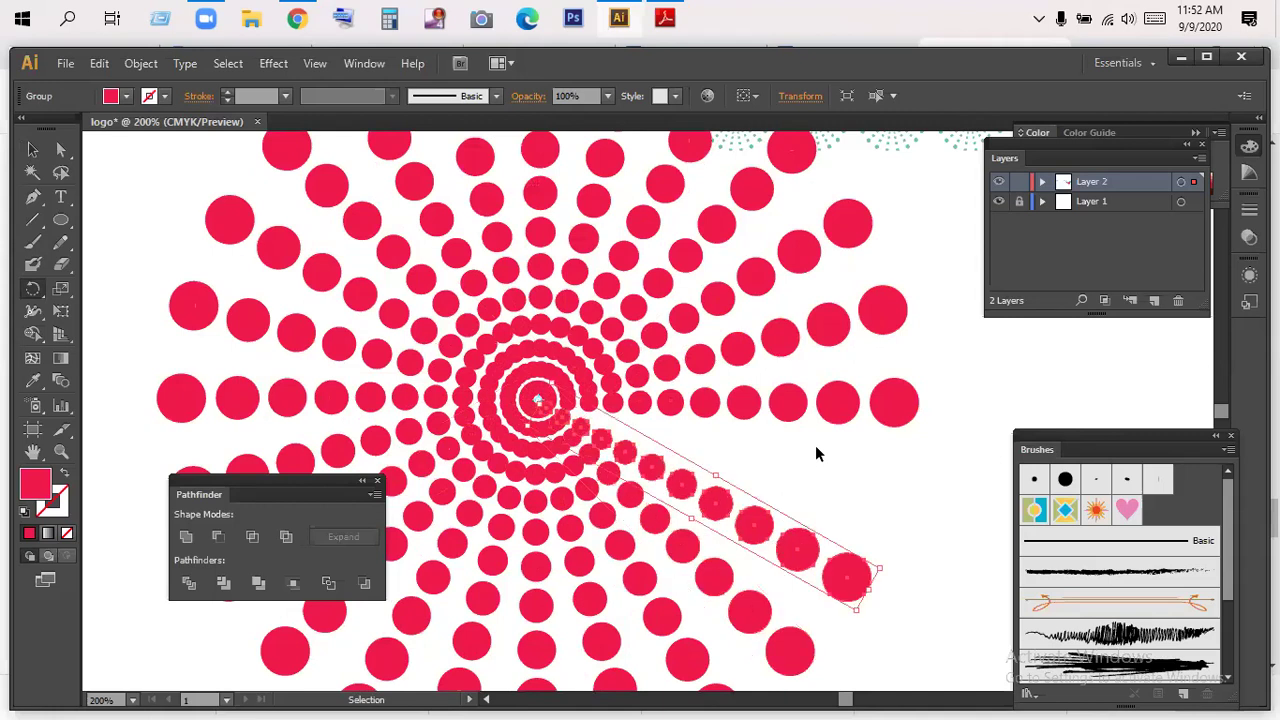
key("ctrl+d")
left_click(31, 150)
key("z")
left_click(662, 515, "alt")
left_click(662, 515, "alt")
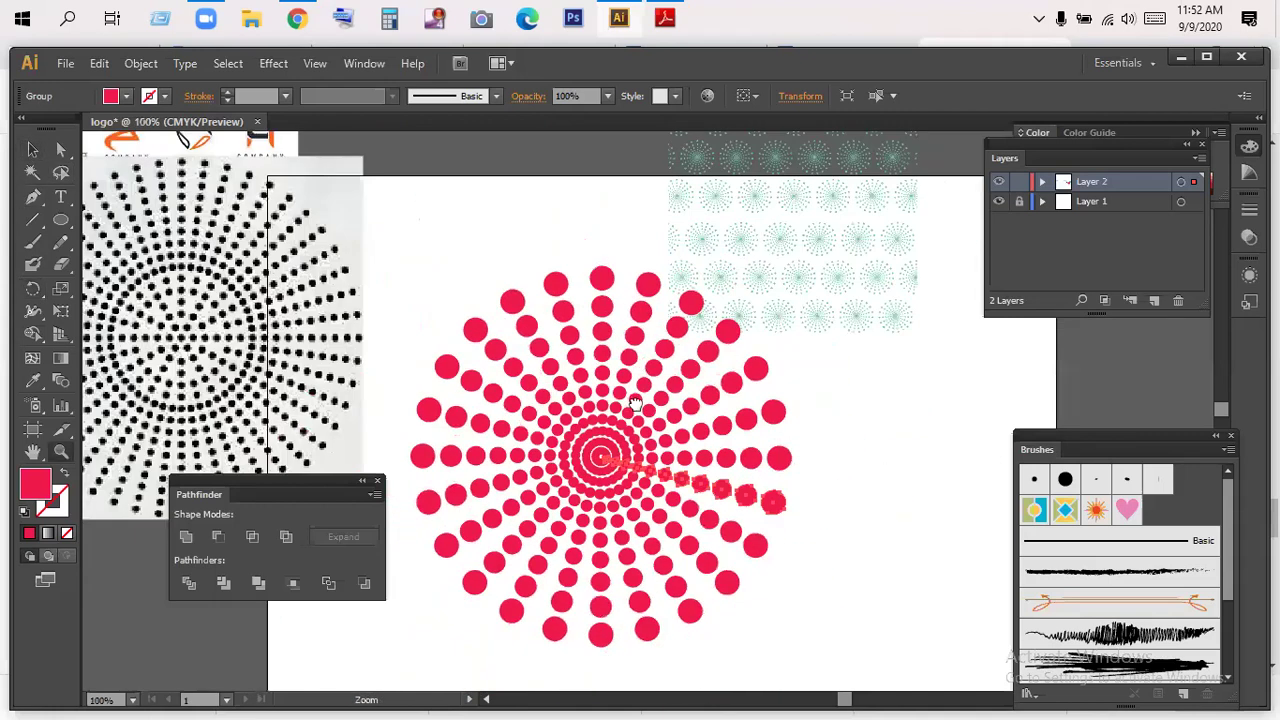
left_click(636, 404, "alt")
left_click(33, 151)
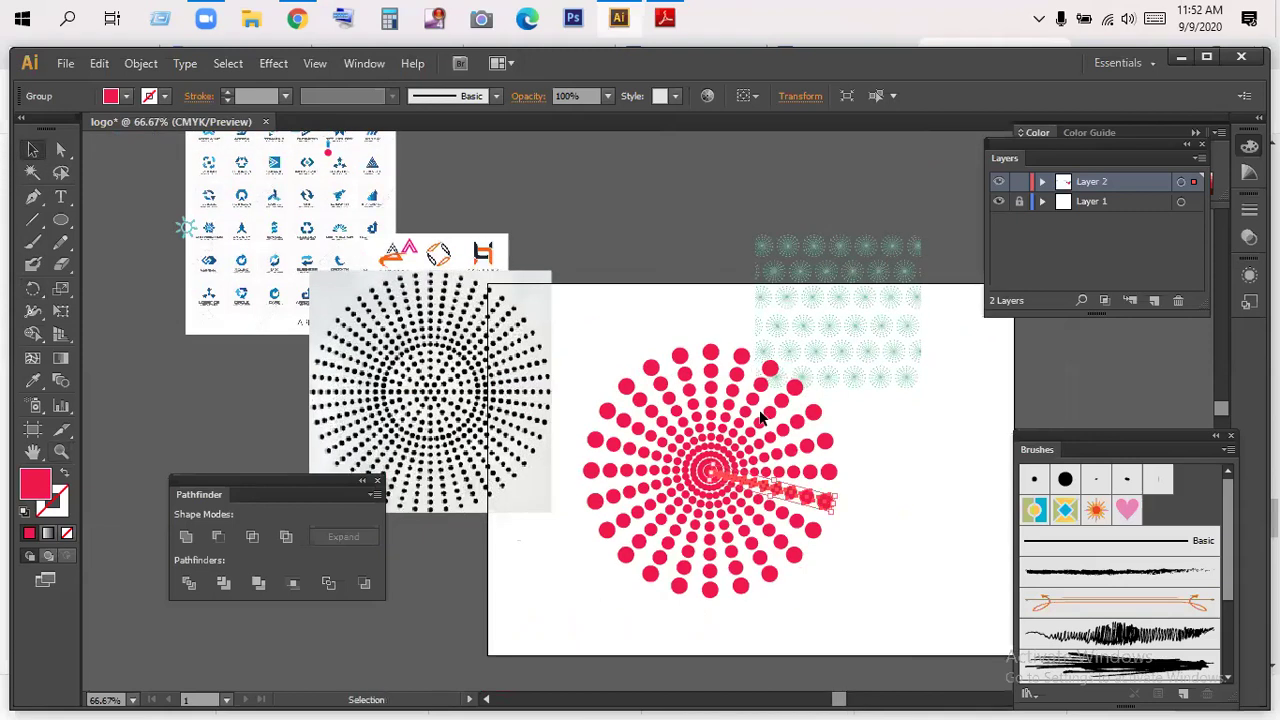
left_click(897, 551)
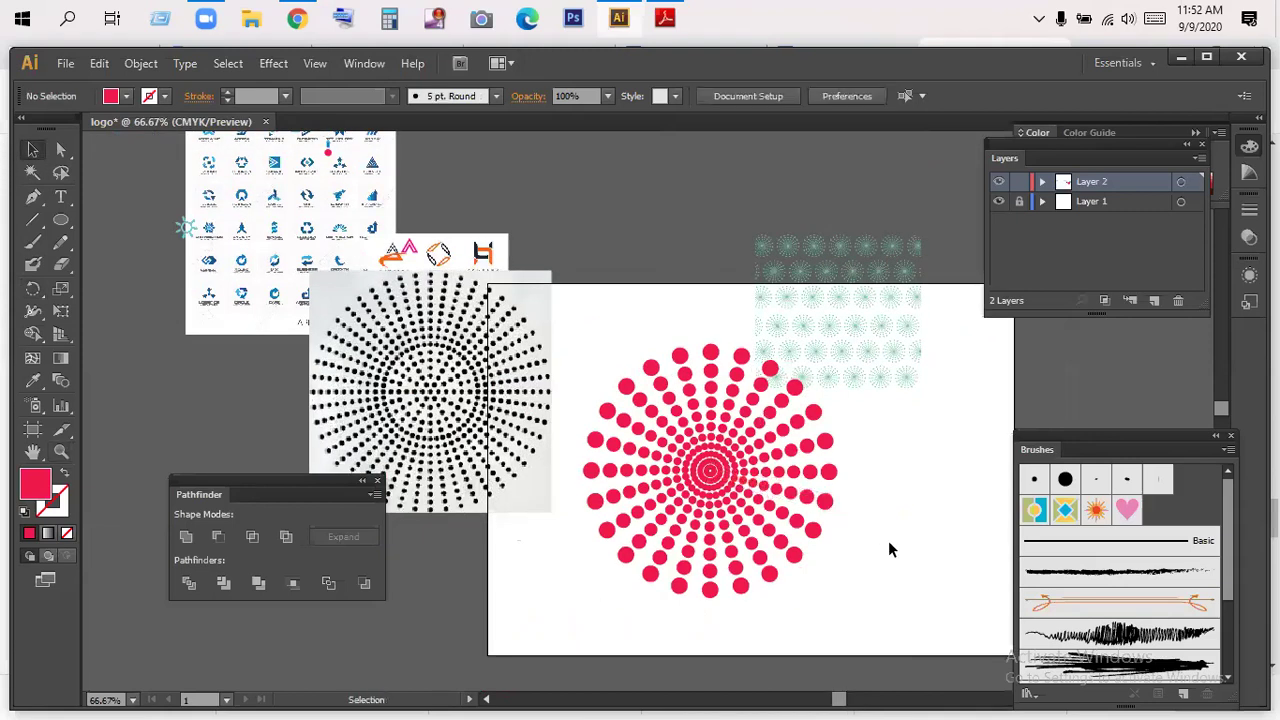
- Recolor one diagonal dot row in the circle's lower right from red to green
left_click(798, 555)
left_click(873, 547)
left_click(792, 555)
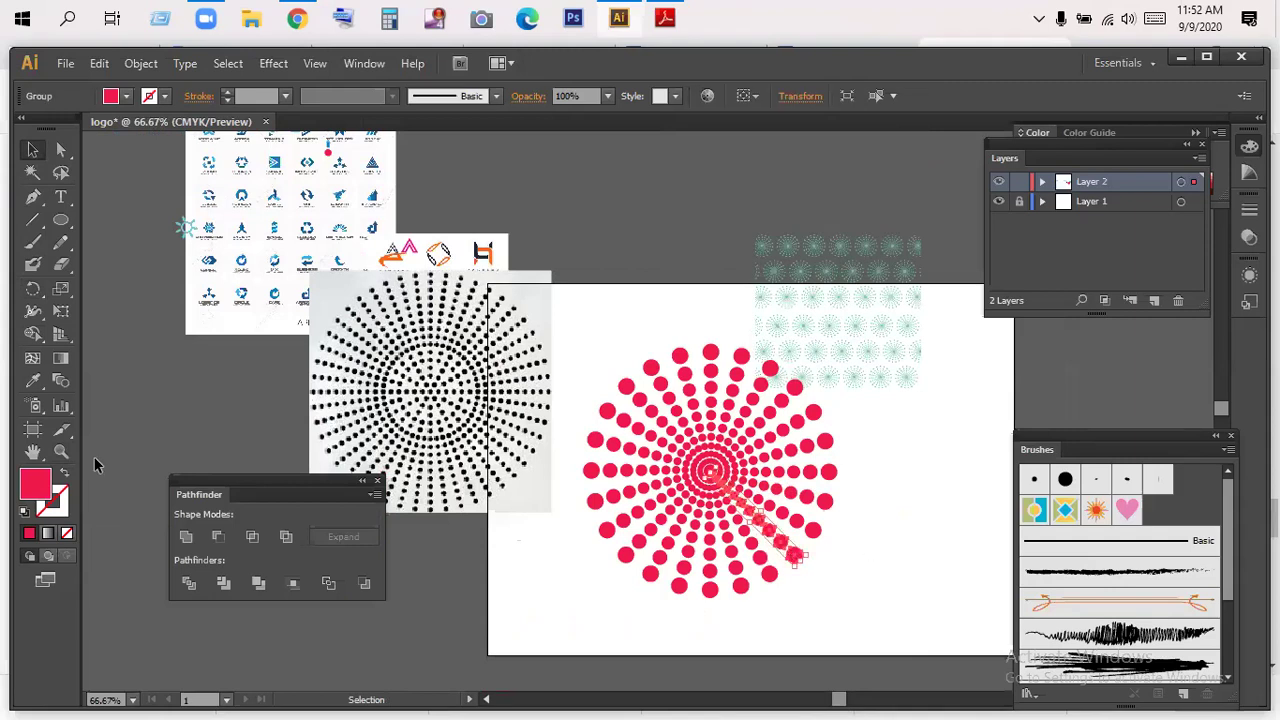
double_click(36, 482)
left_click(655, 366)
left_click(624, 288)
left_click(830, 238)
left_click(851, 498)
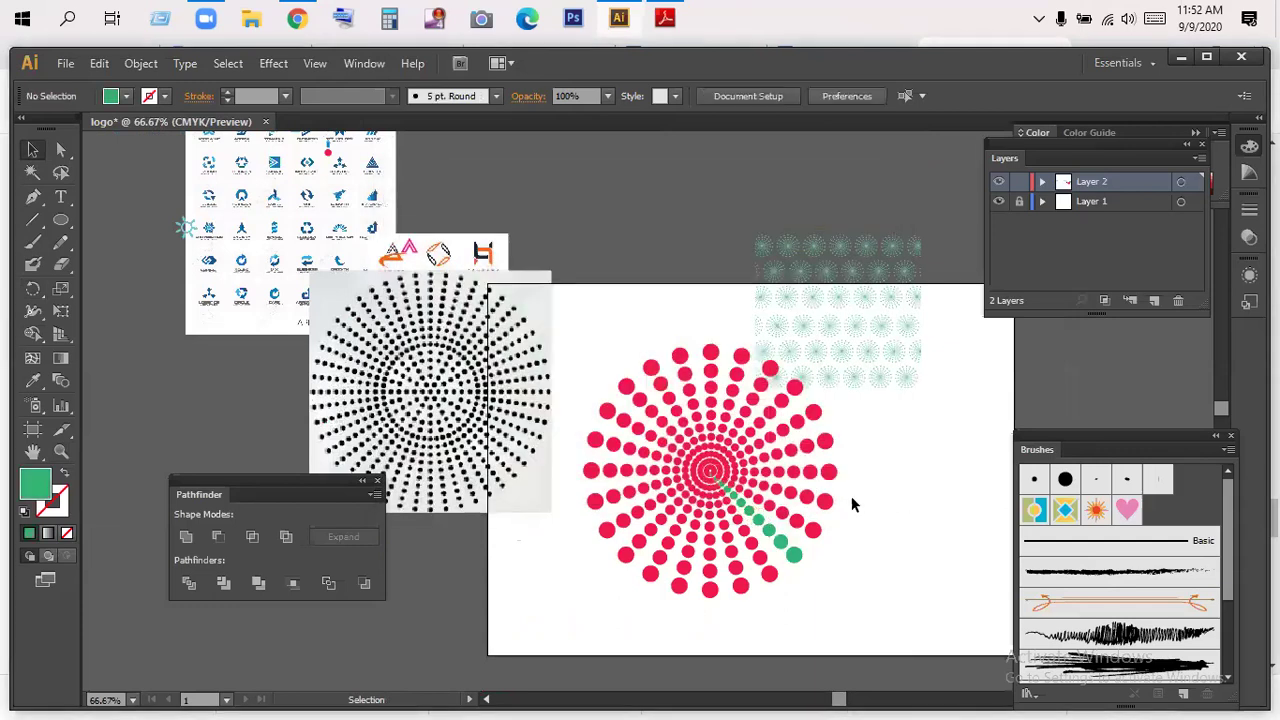
- Recolor the dot row just below the right-hand horizontal row to light blue
left_click(825, 508)
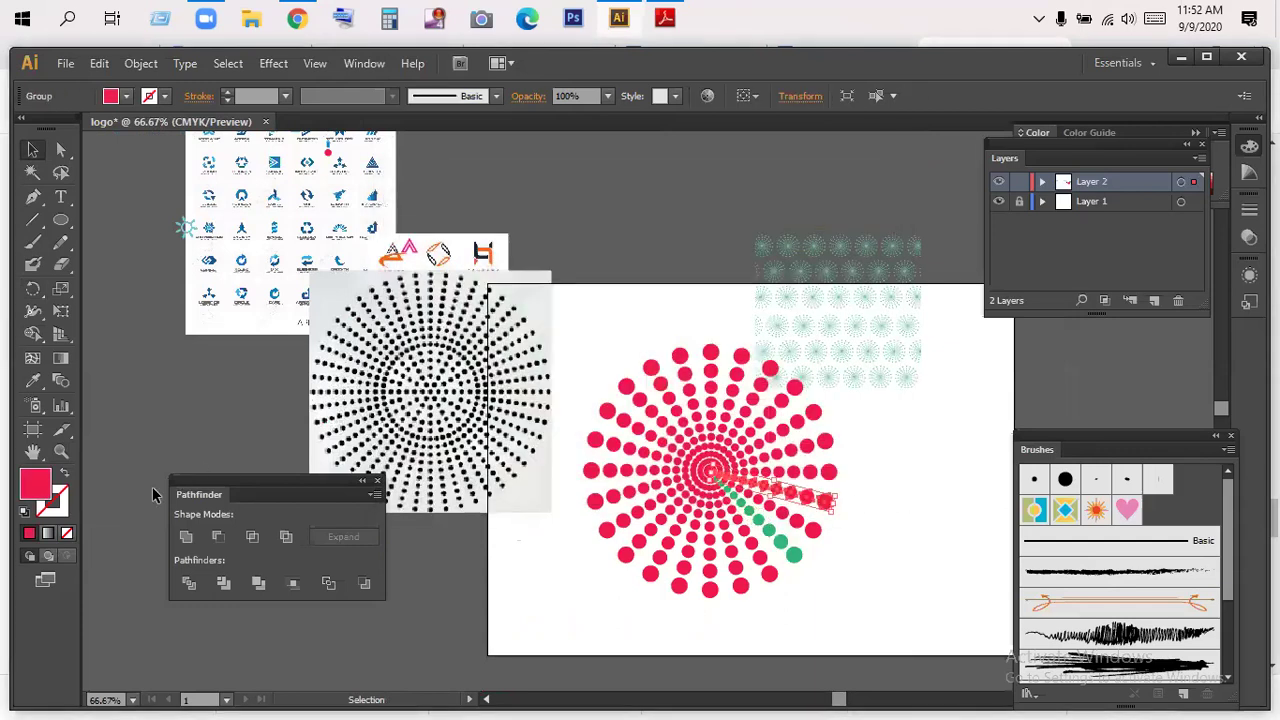
double_click(36, 484)
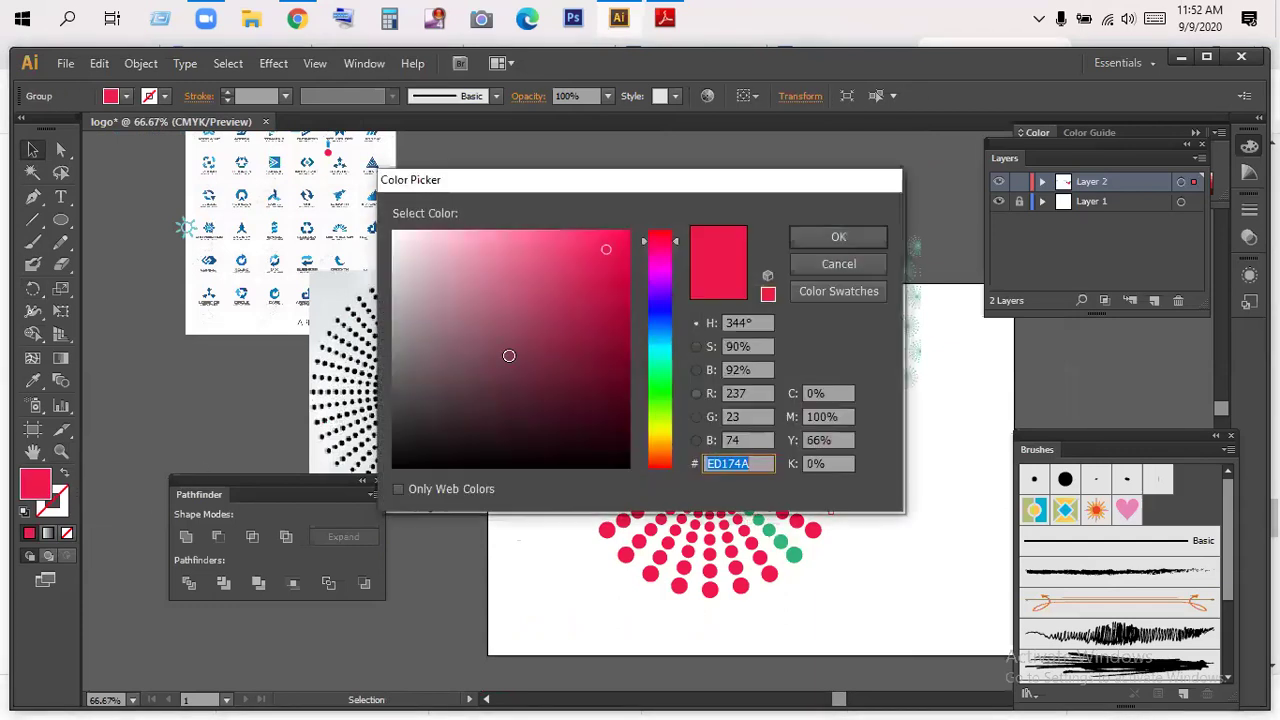
left_click(656, 336)
left_click(846, 237)
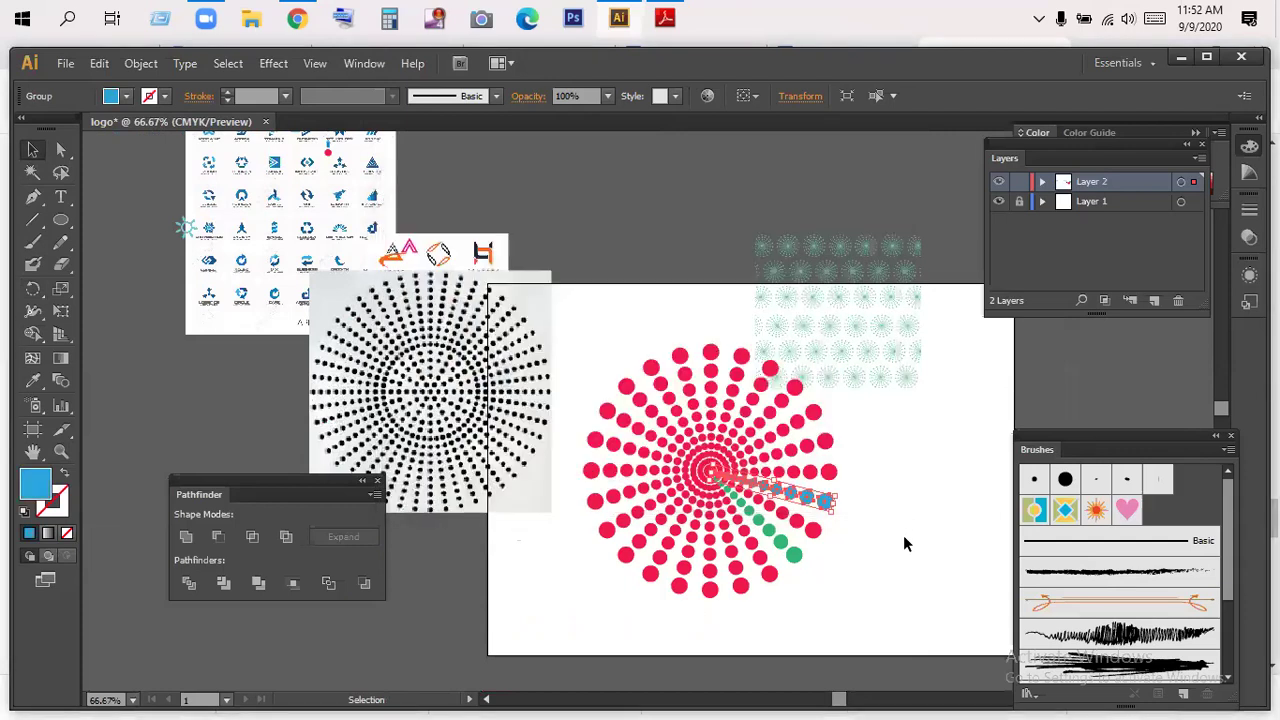
left_click(903, 537)
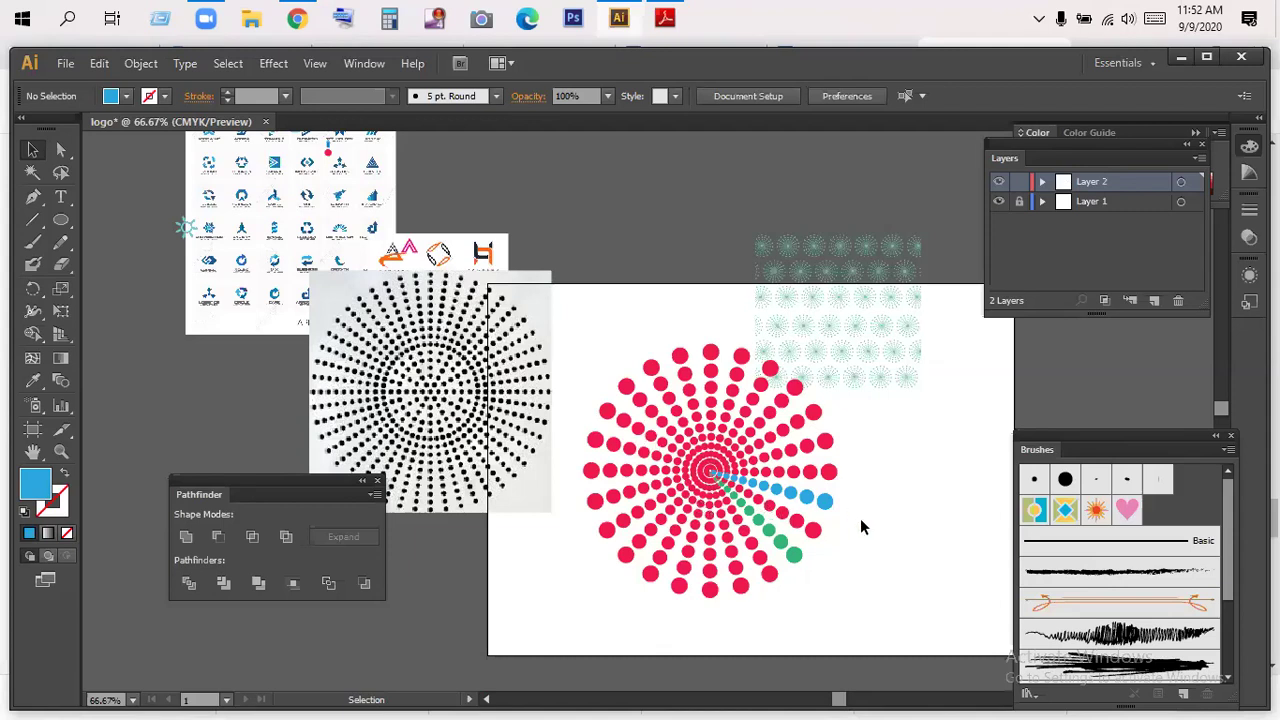
- Delete the lower half of the radial motif and both horizontal dot rows, leaving an upper fan
left_click_drag(857, 577, 832, 474)
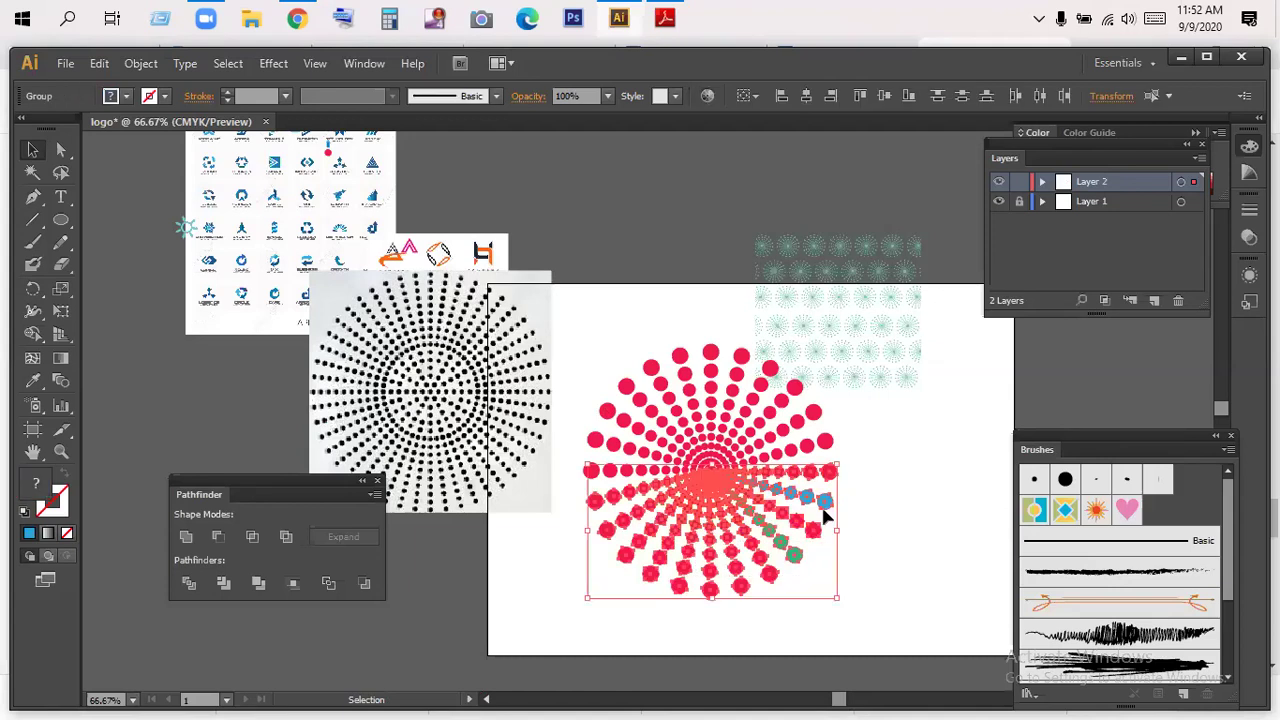
key("Delete")
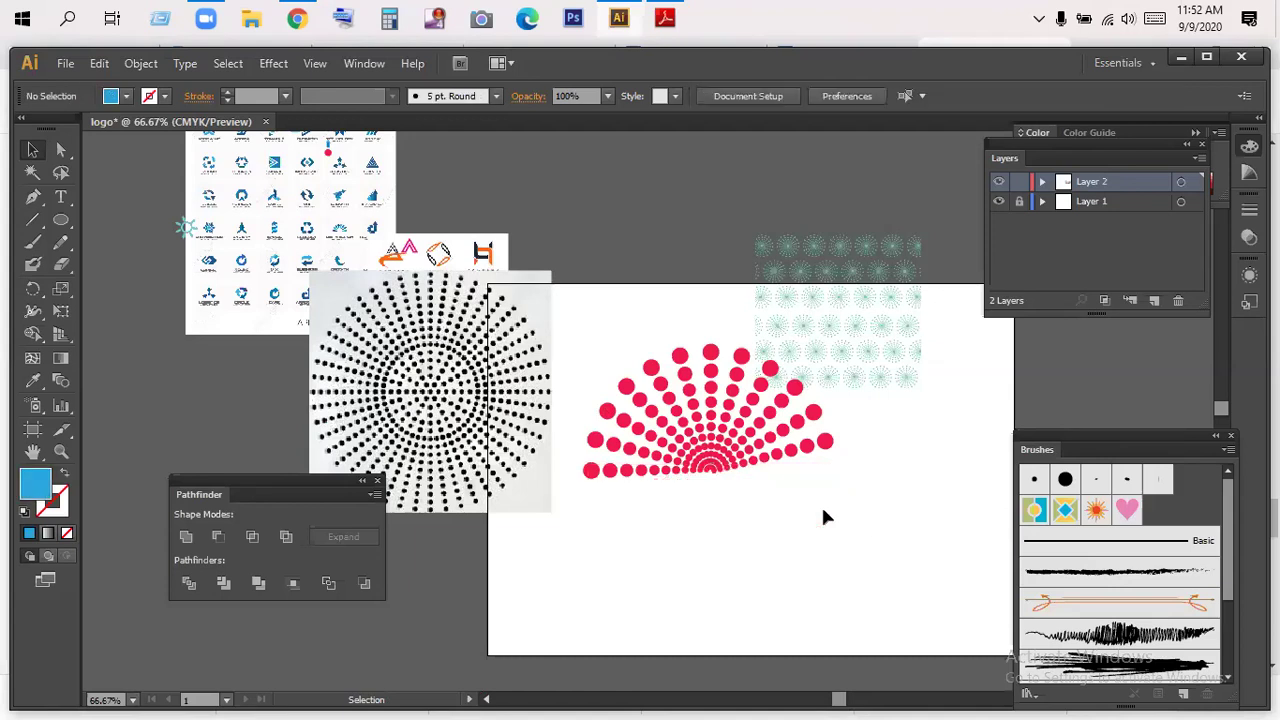
left_click(609, 469)
key("Delete")
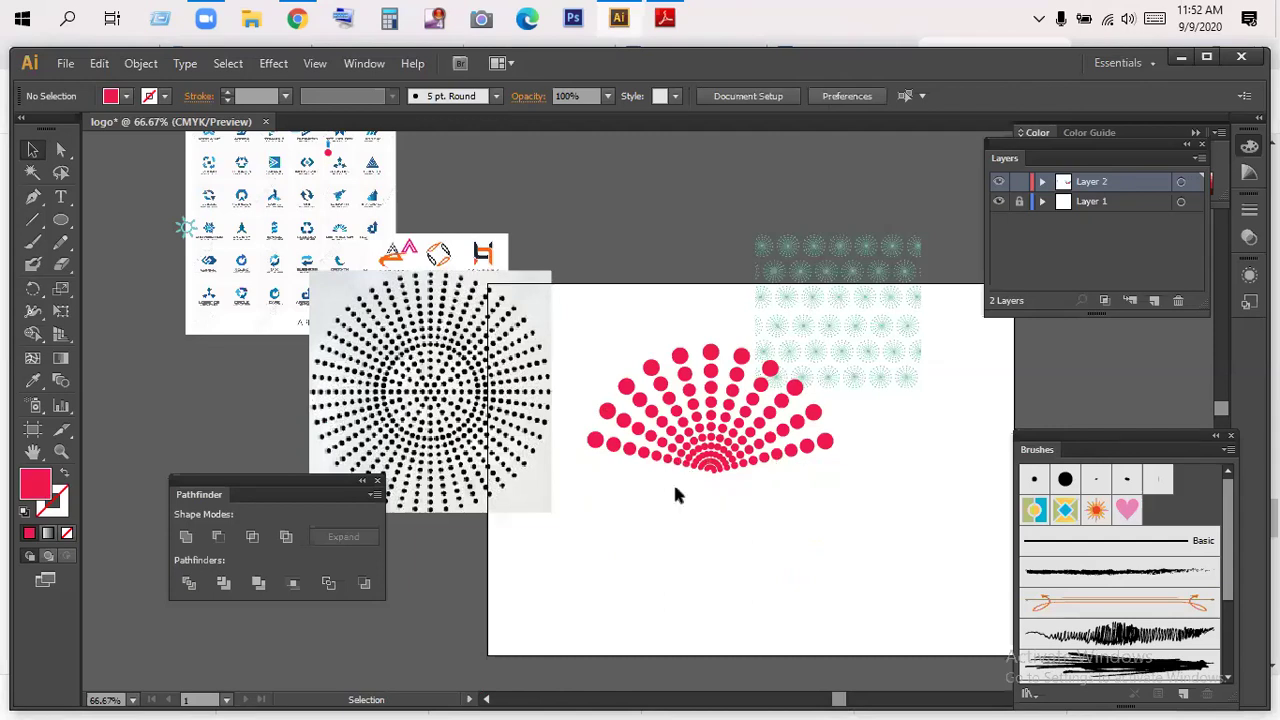
- Group the fan of dot rows and place a copy of it directly beside the original
left_click_drag(674, 464, 673, 435)
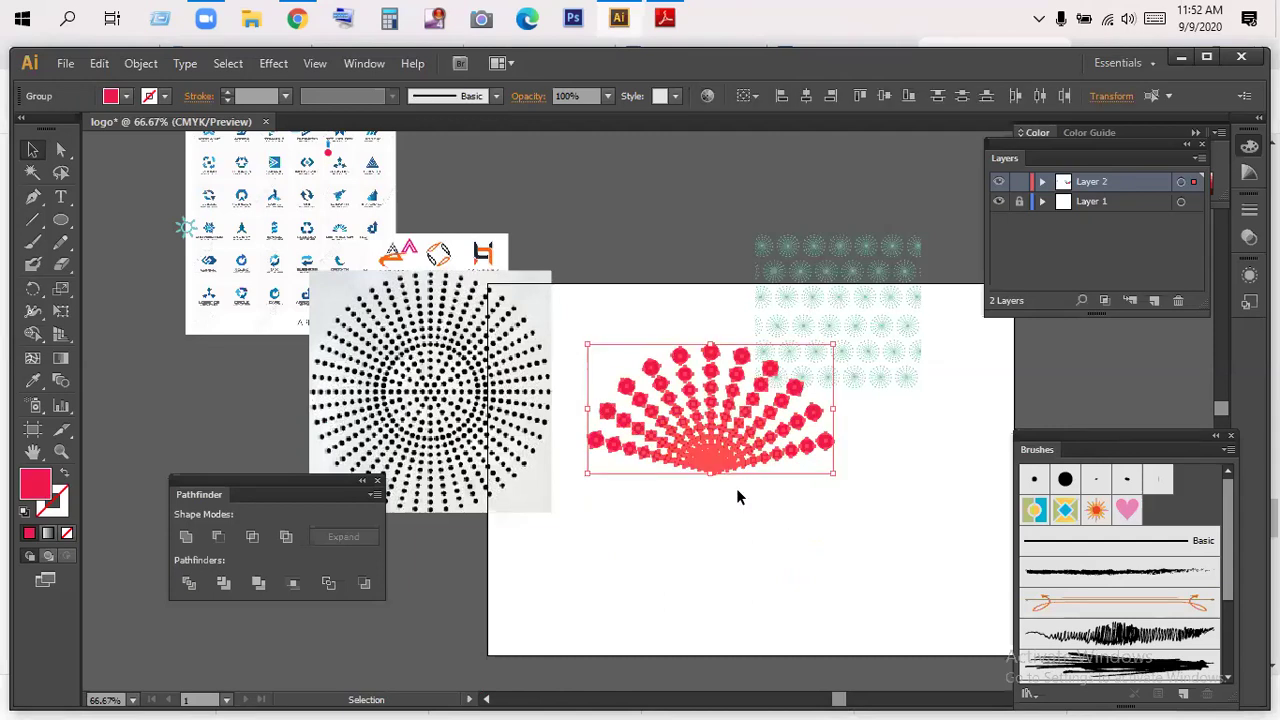
right_click(712, 425)
left_click(758, 508)
left_click(791, 548)
left_click_drag(828, 487, 791, 559)
left_click(791, 559)
left_click_drag(706, 505, 622, 460)
left_click(830, 570)
key("space")
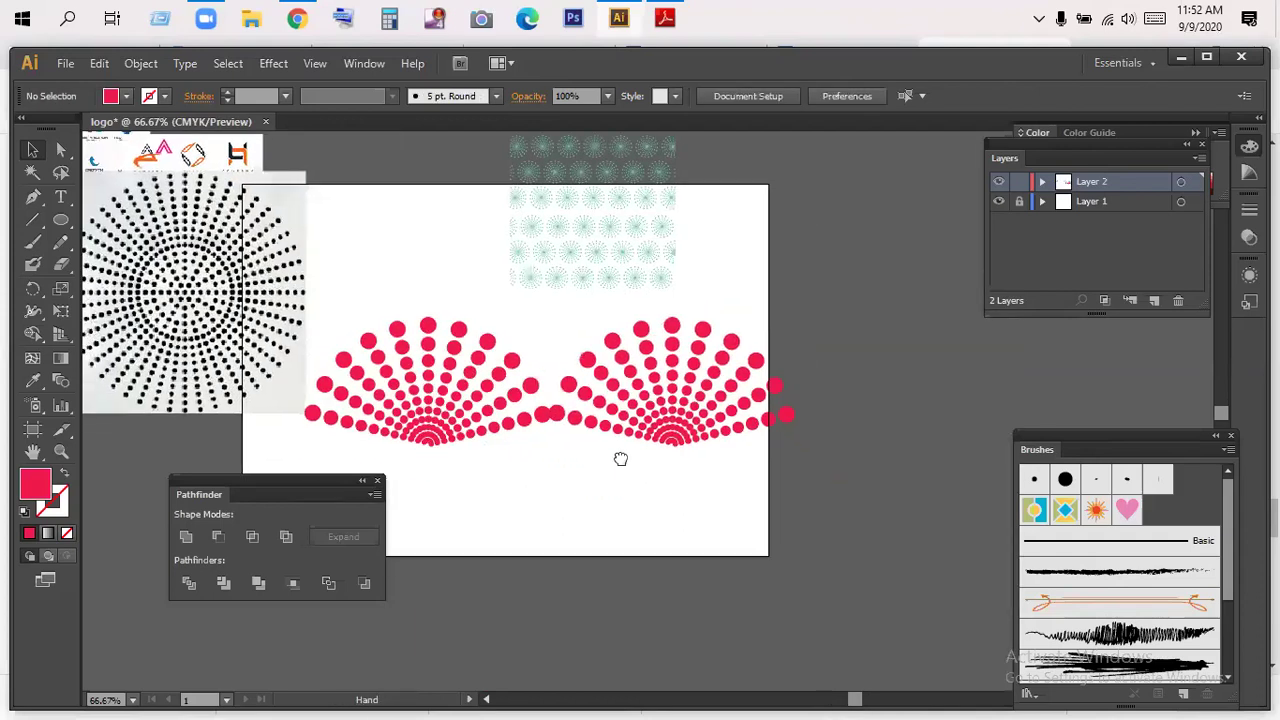
- Delete both dot fans and the green radial pattern from the artboard
left_click_drag(700, 485, 530, 385)
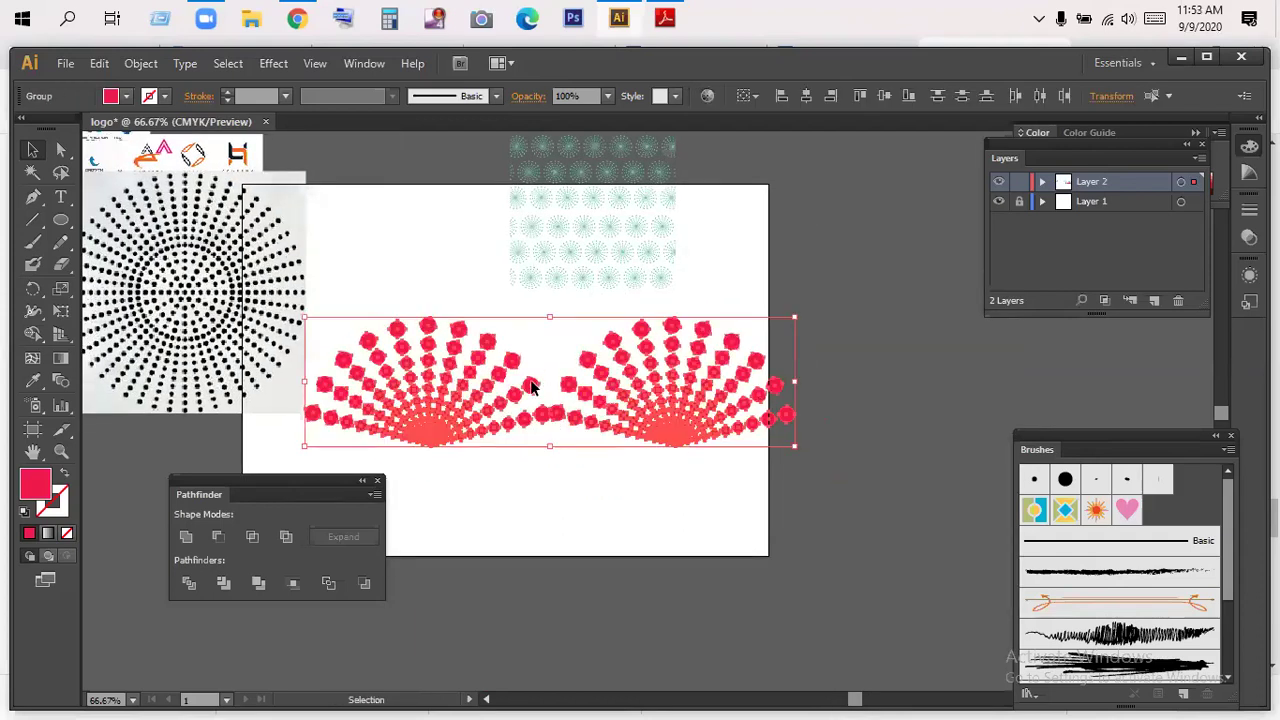
key("Delete")
left_click_drag(643, 348, 680, 277)
key("Delete")
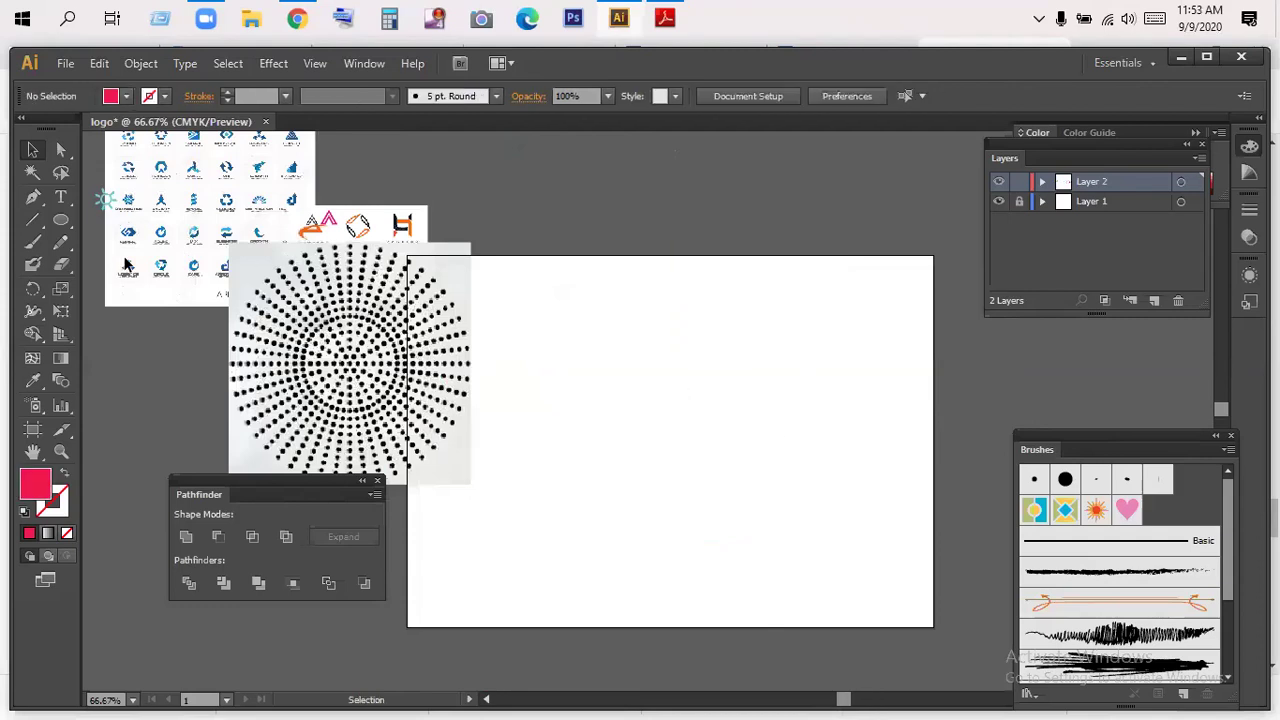
- Draw a small red circle near the middle of the artboard and select it
left_click(57, 224)
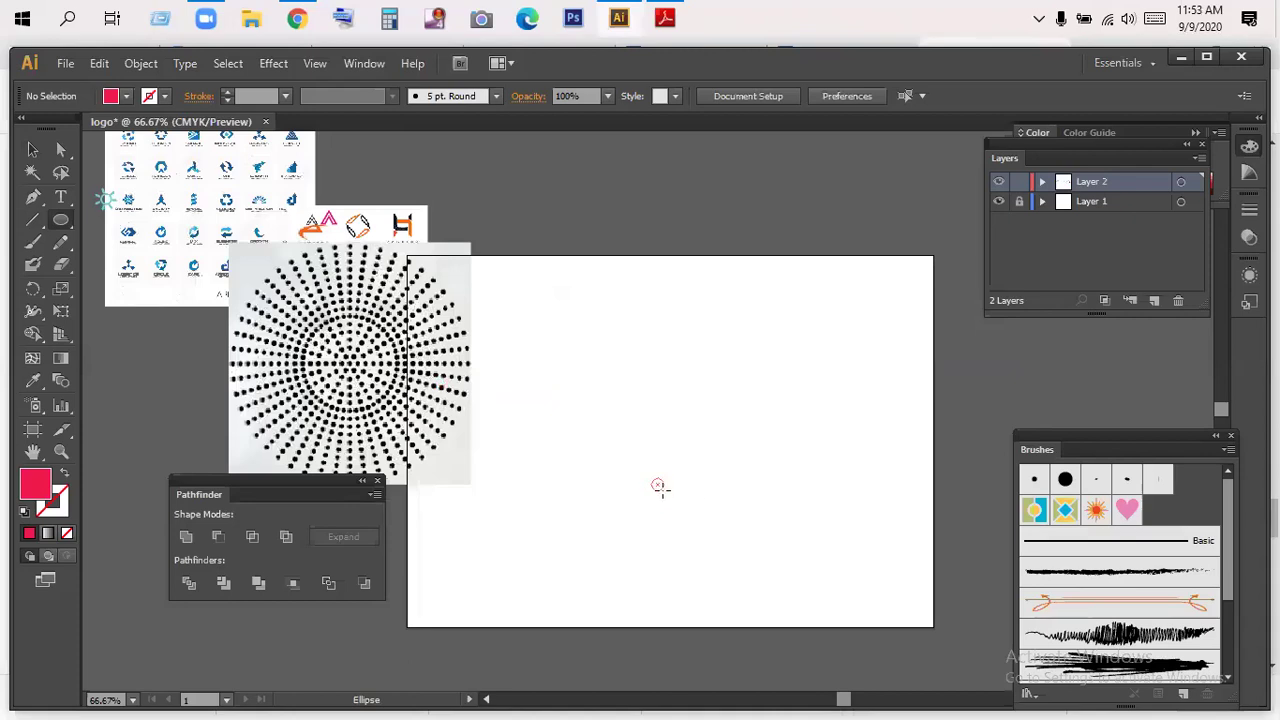
left_click_drag(659, 487, 660, 488)
left_click(32, 149)
left_click(657, 485)
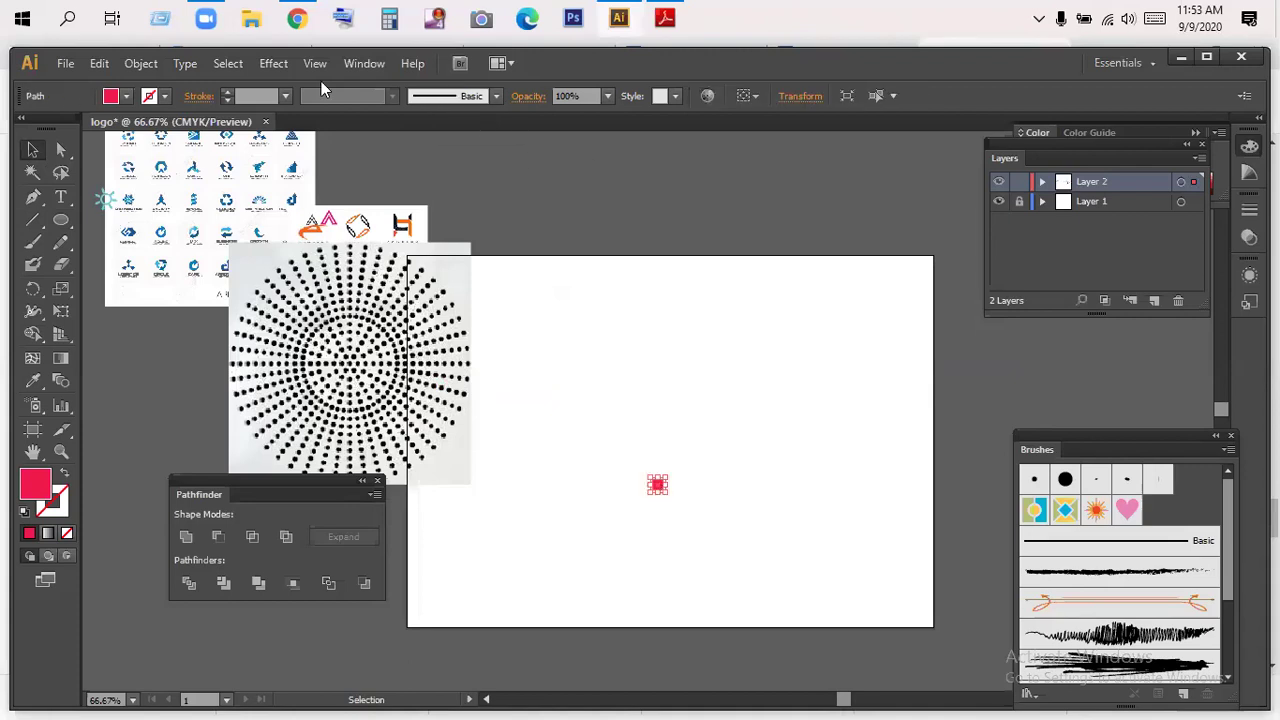
- Start a Transform effect on the small circle with 10 copies scaled 113% horizontally and vertically
left_click(271, 64)
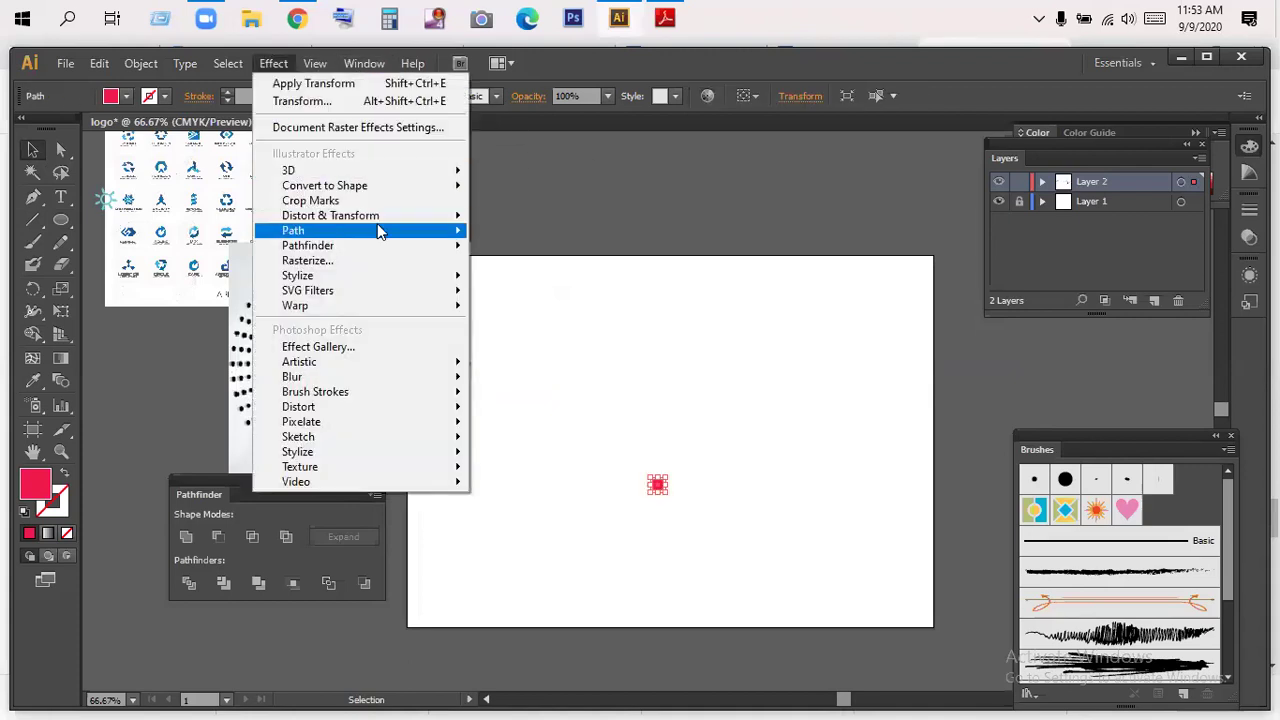
mouse_move(370, 215)
left_click(525, 281)
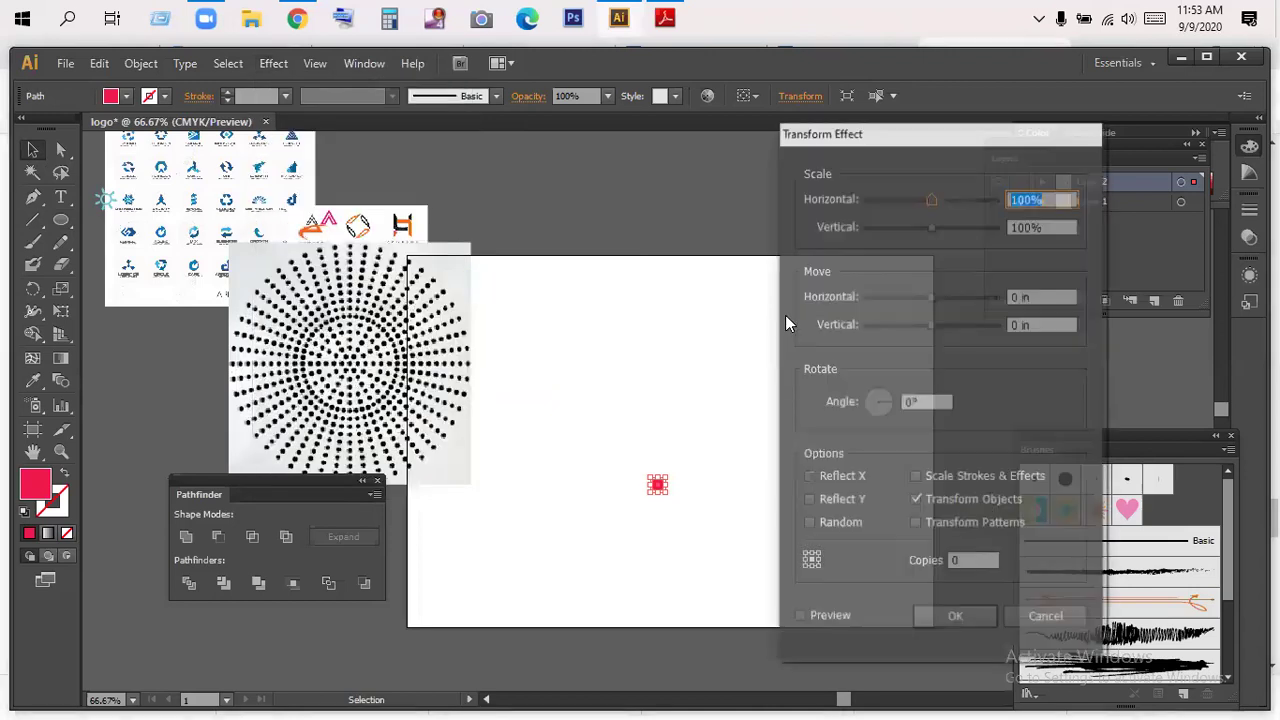
left_click_drag(928, 140, 948, 119)
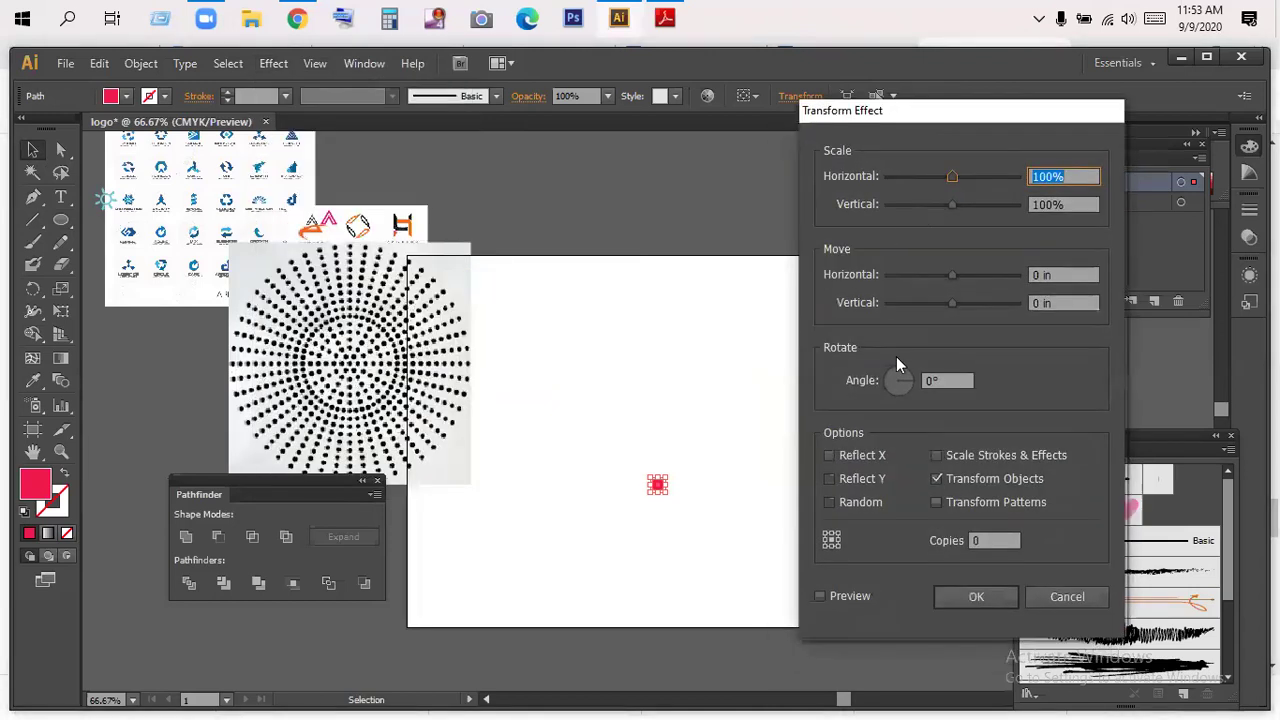
double_click(970, 540)
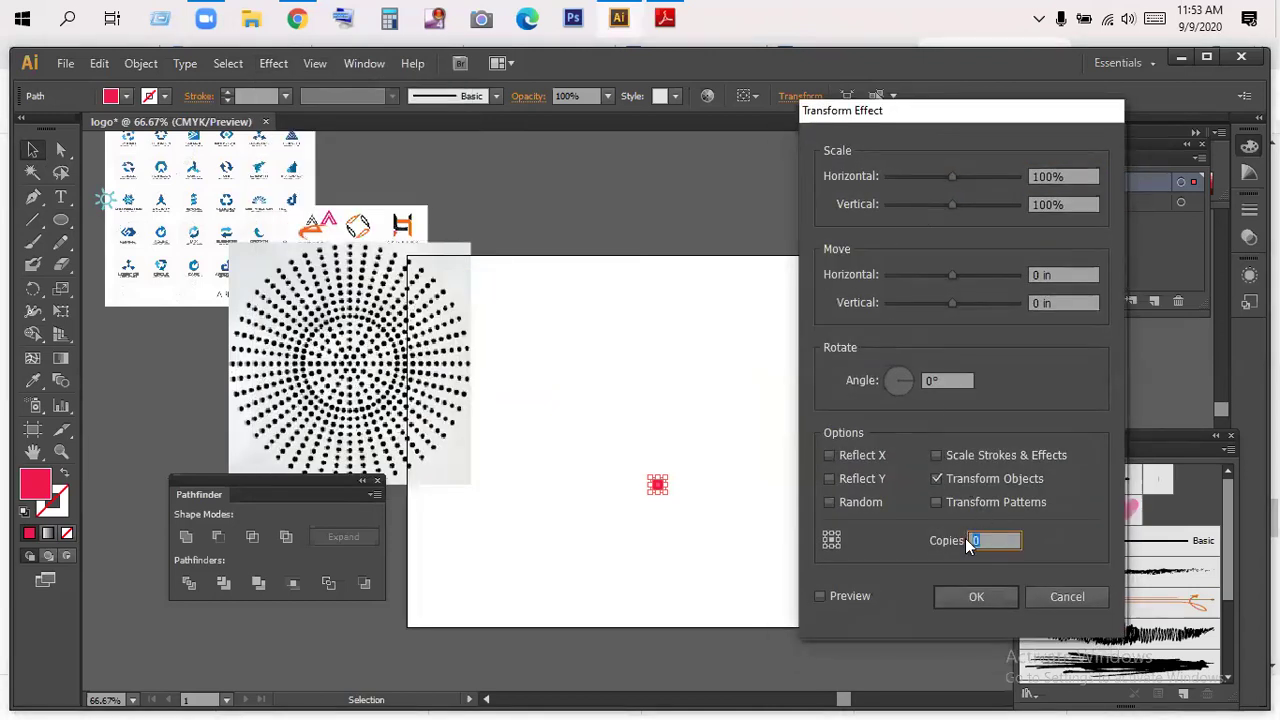
type("10")
double_click(1083, 181)
type("113")
double_click(1081, 205)
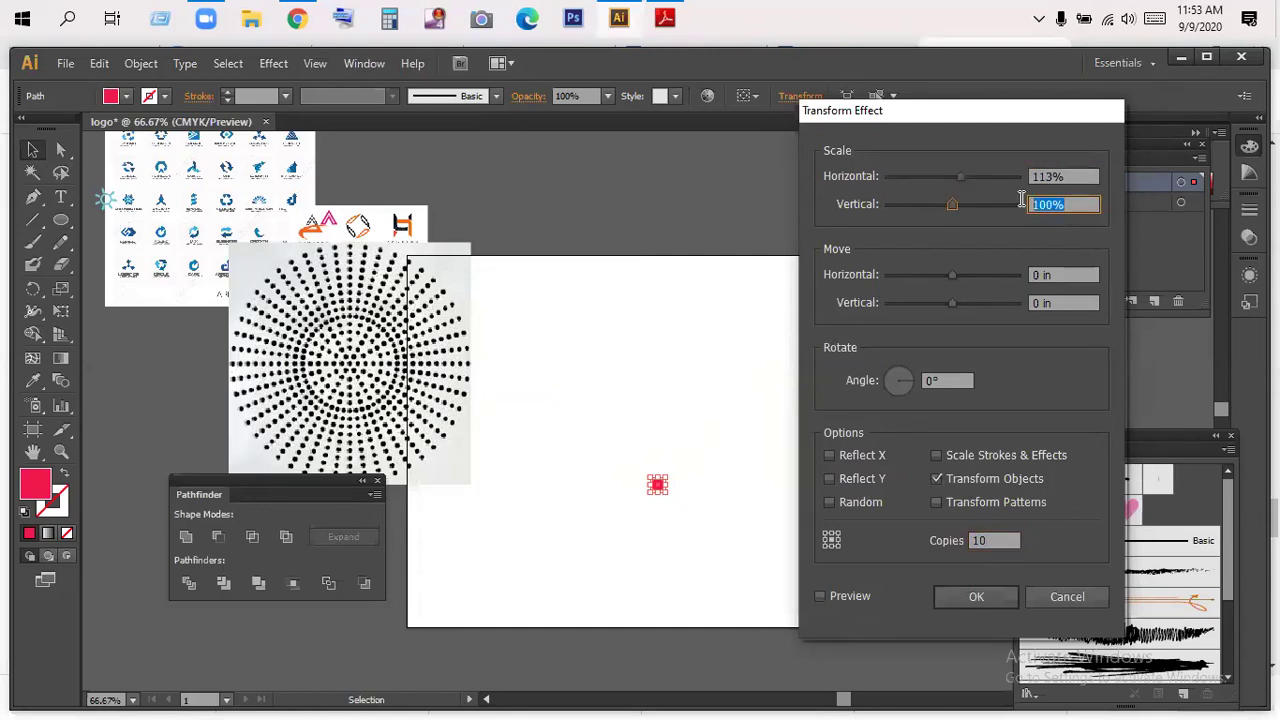
type("113")
- Preview the Transform effect and set its horizontal move to 0.8194 in
left_click_drag(951, 275, 968, 277)
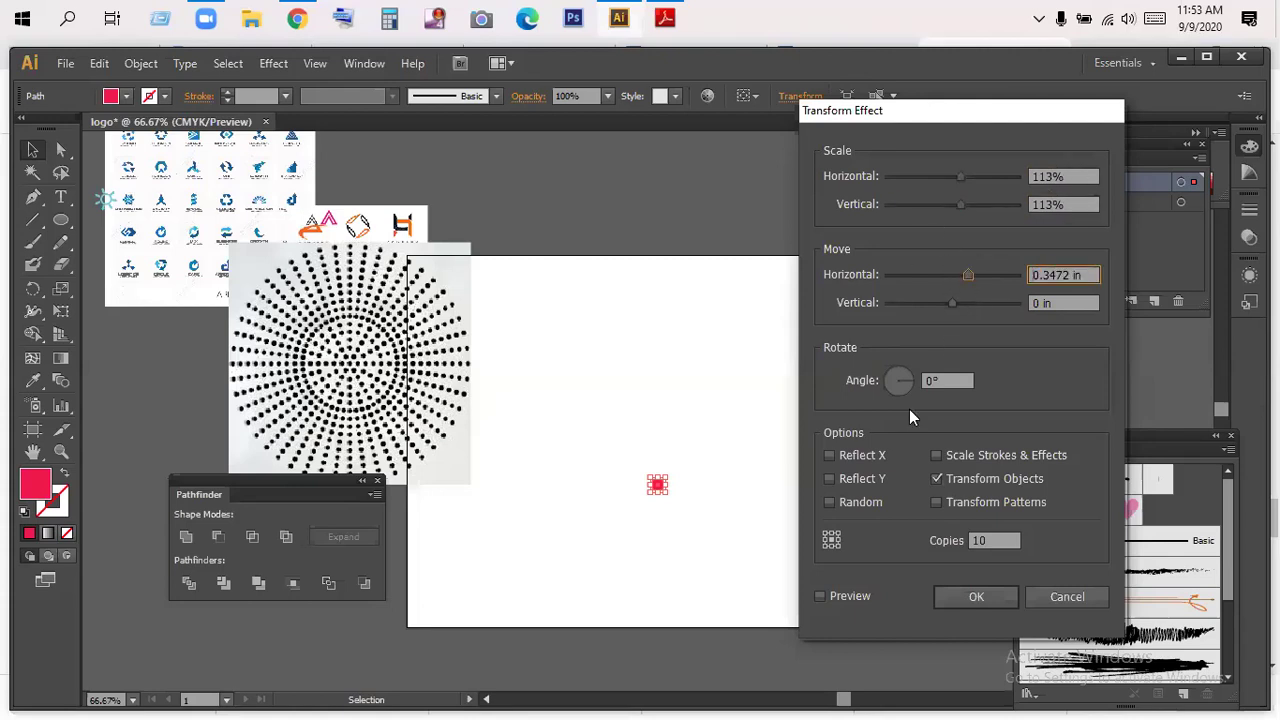
left_click(821, 596)
left_click_drag(965, 275, 990, 272)
left_click_drag(968, 112, 328, 104)
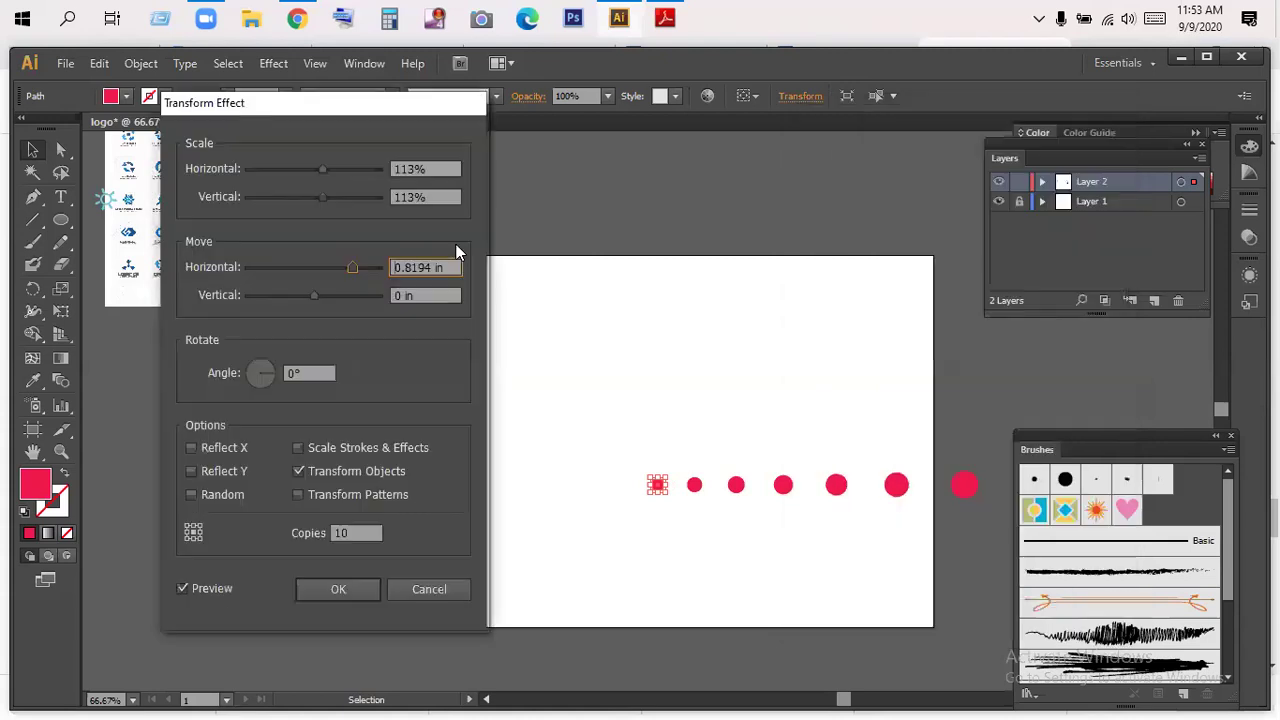
- Try the Transform effect with 16 copies and a 0.3889 in horizontal move, and undo it after applying
left_click_drag(368, 533, 316, 532)
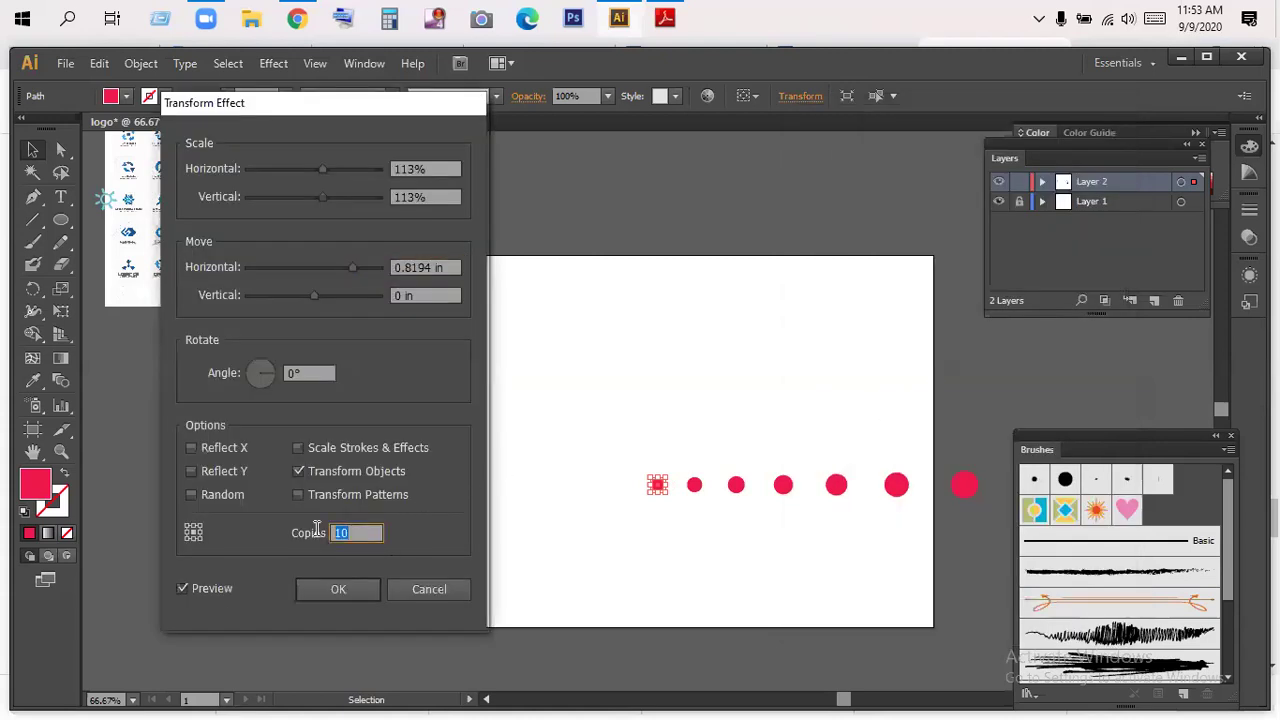
type("1")
left_click(184, 588)
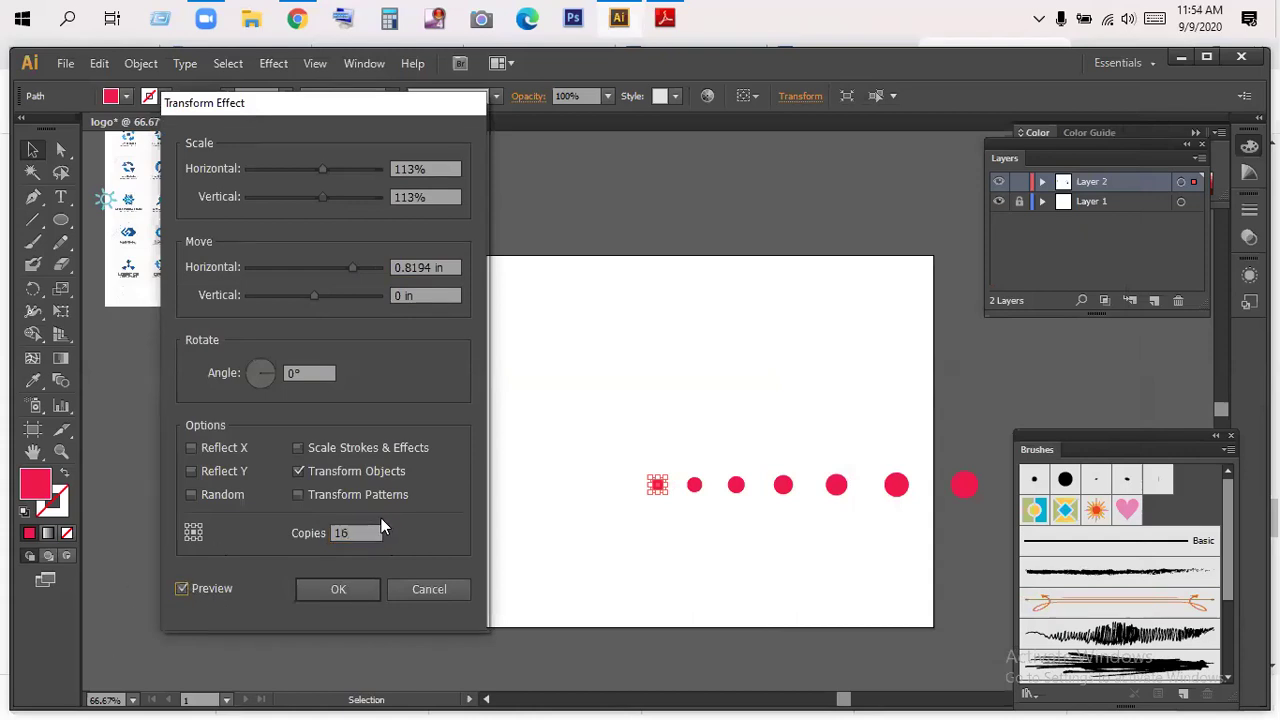
left_click_drag(349, 268, 331, 268)
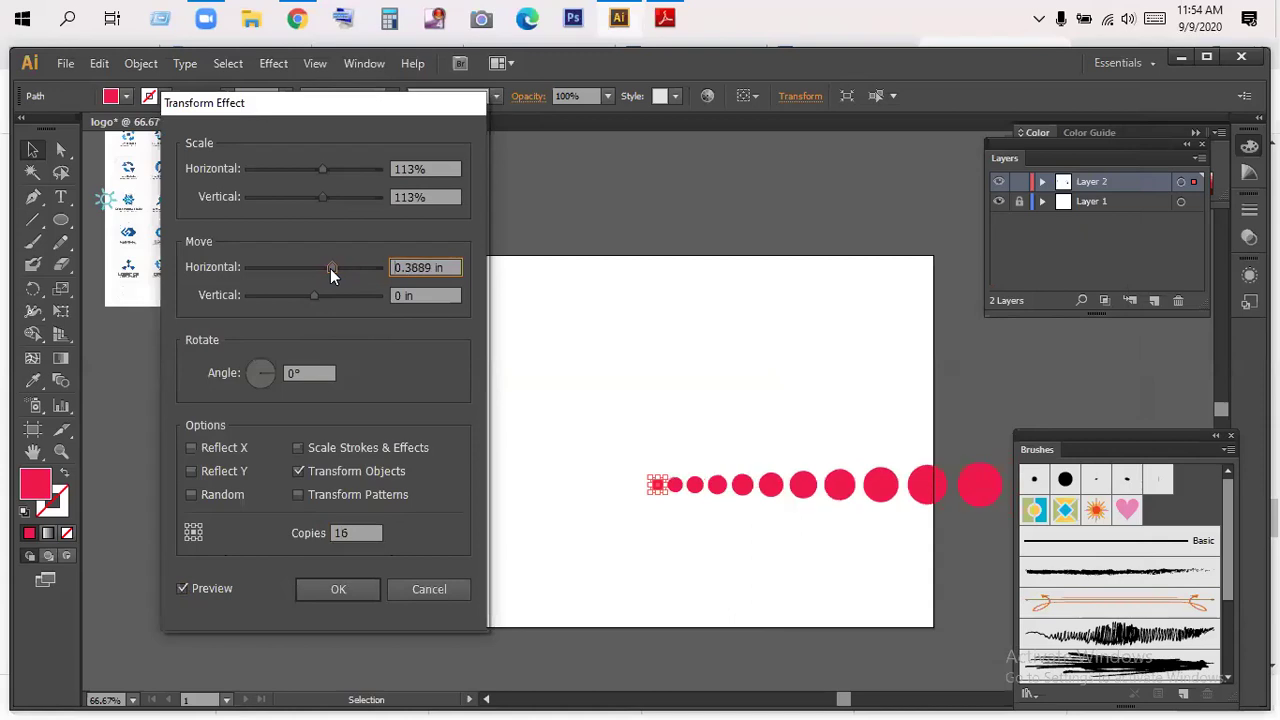
left_click(338, 590)
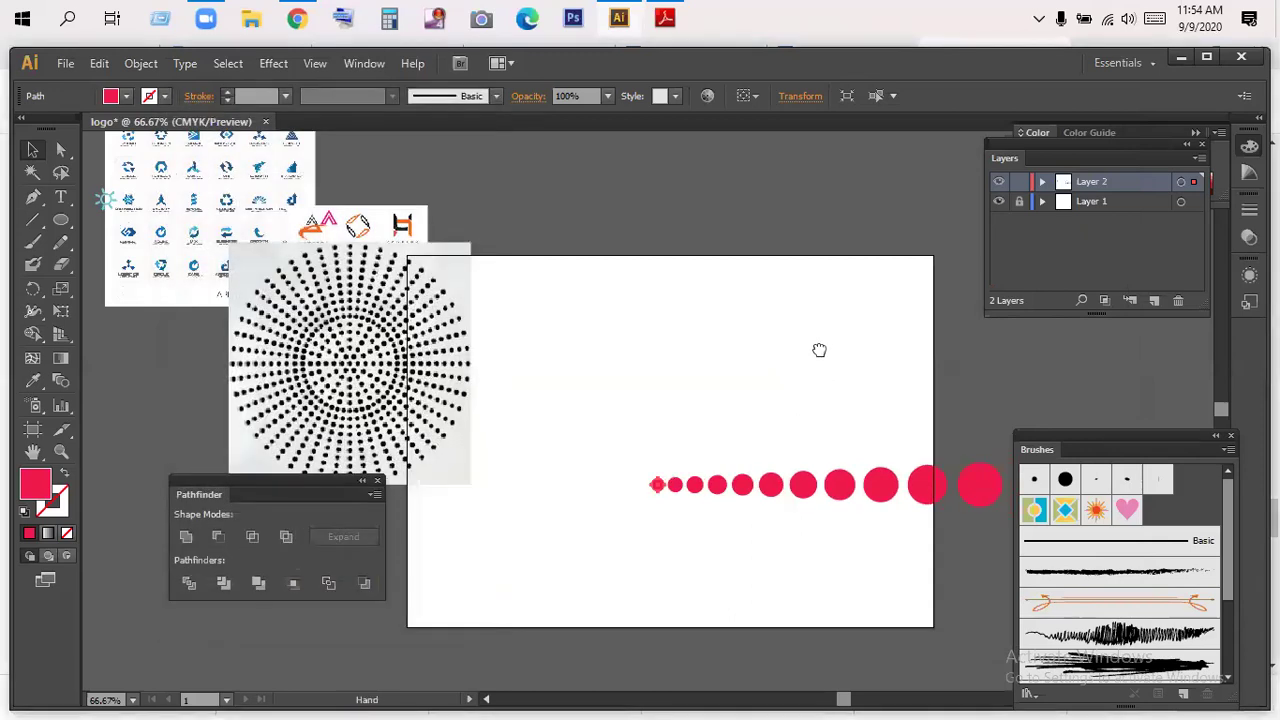
left_click_drag(820, 349, 571, 266)
left_click_drag(433, 198, 664, 281)
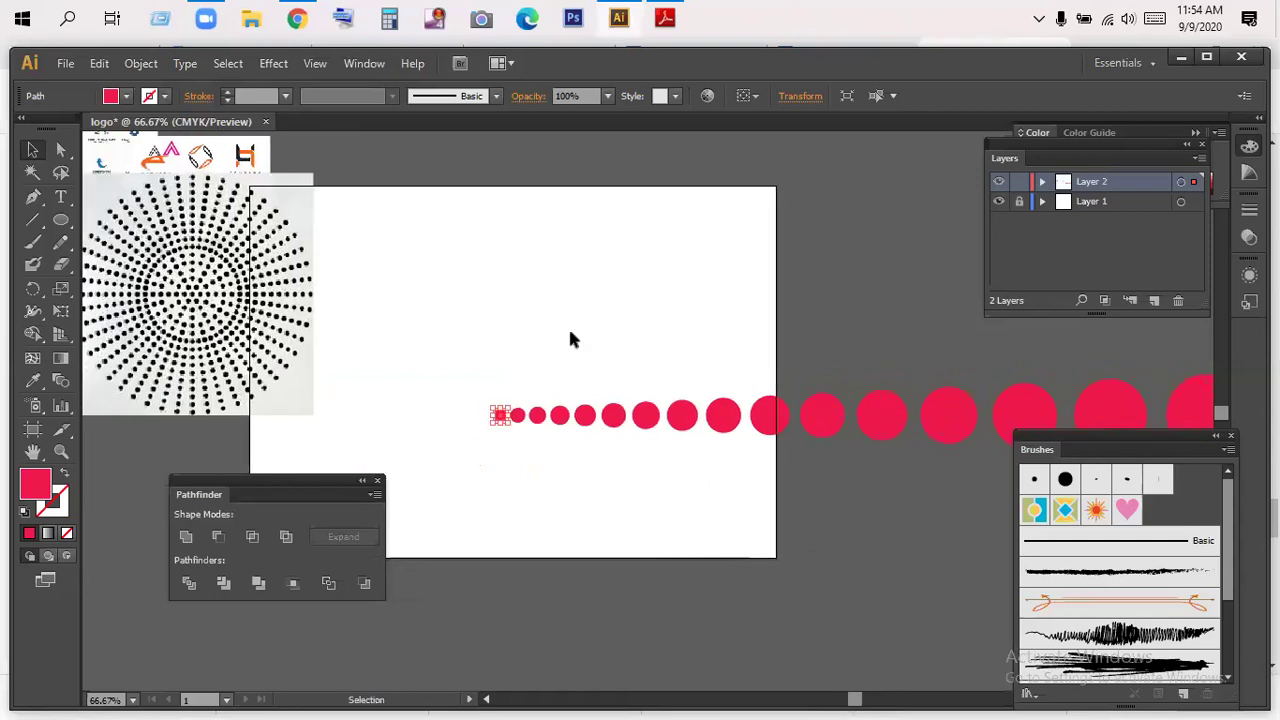
key("ctrl+z")
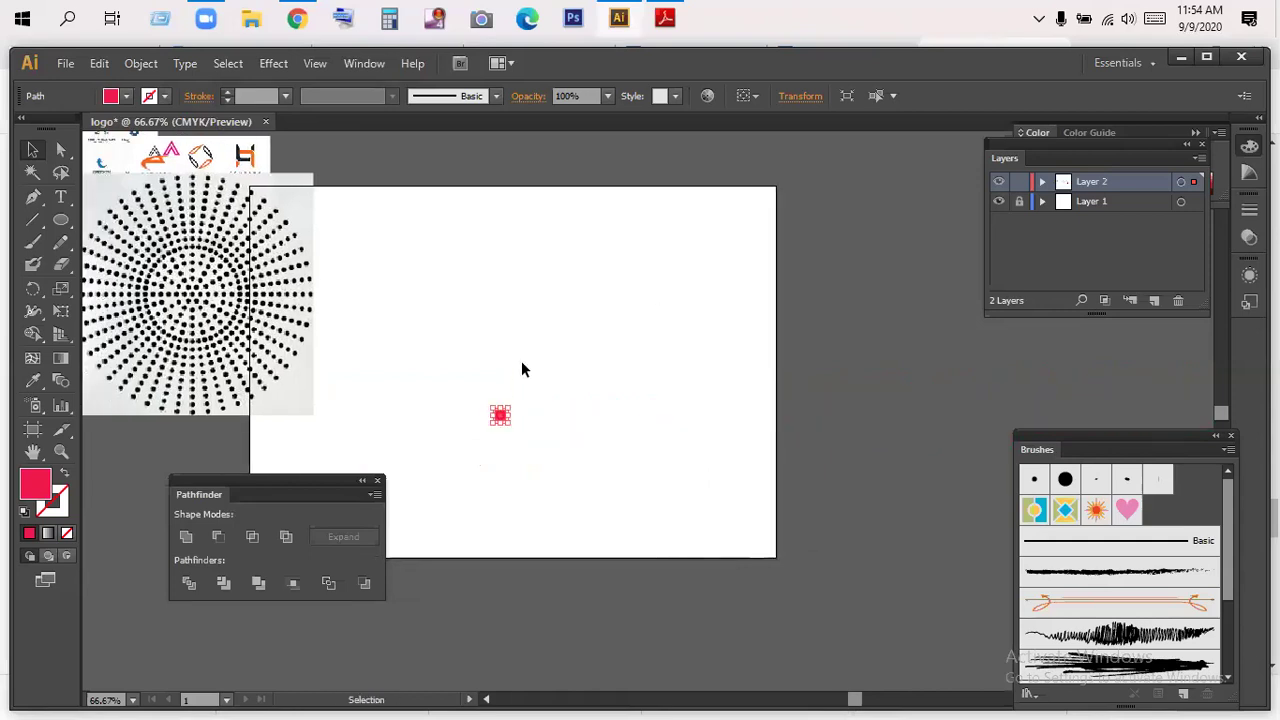
- Start a new Transform effect on the small circle with 10 copies and 113% horizontal and vertical scale
left_click(273, 63)
mouse_move(412, 220)
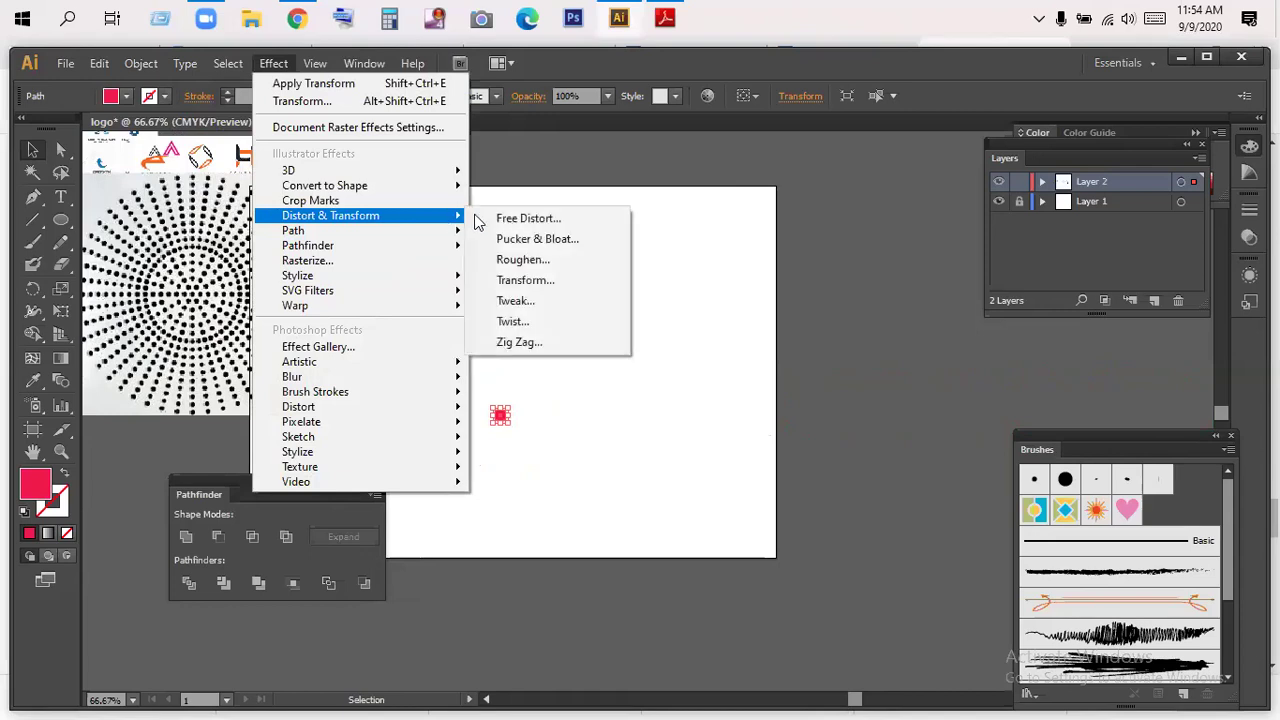
left_click(525, 280)
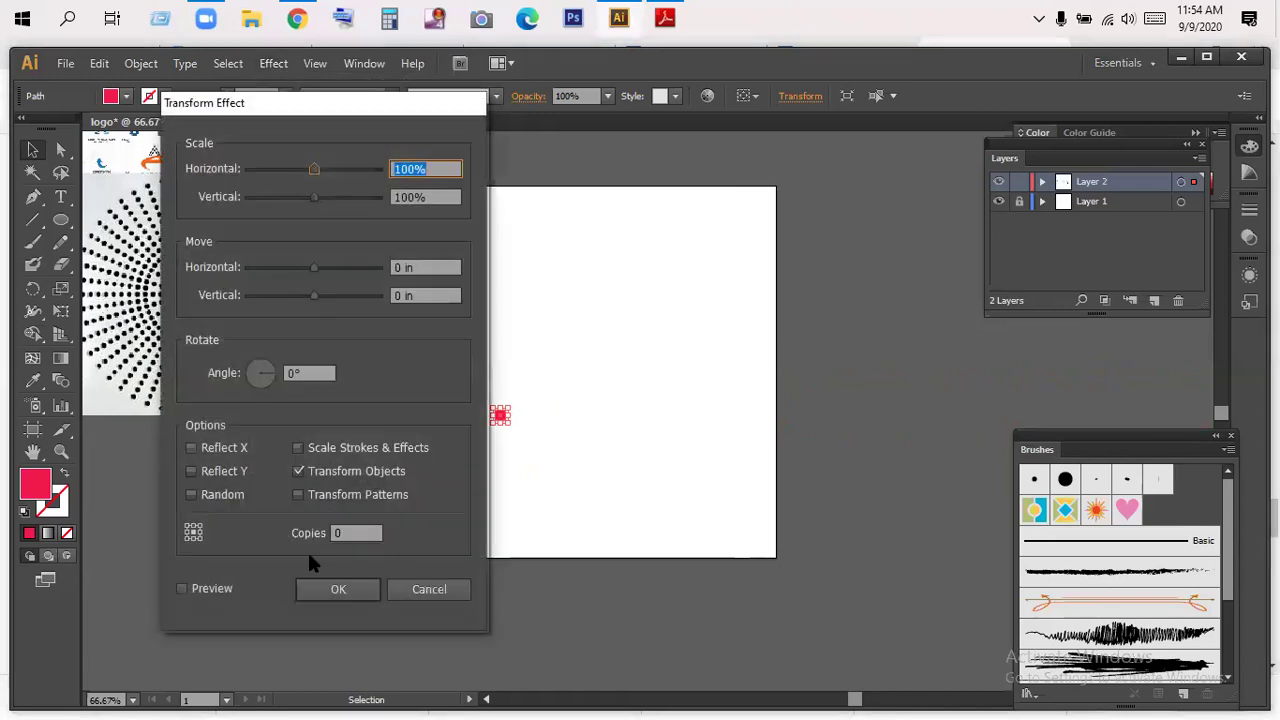
left_click(341, 532)
double_click(336, 532)
type("10")
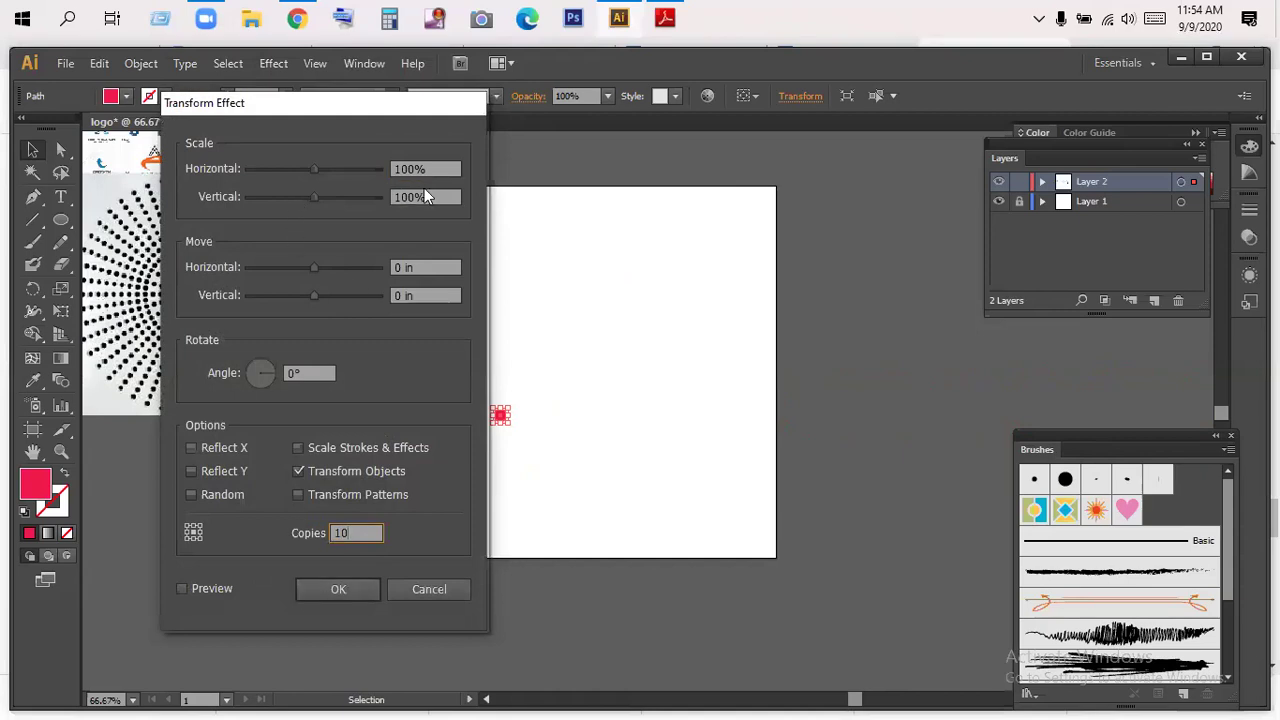
left_click_drag(430, 168, 382, 162)
type("113")
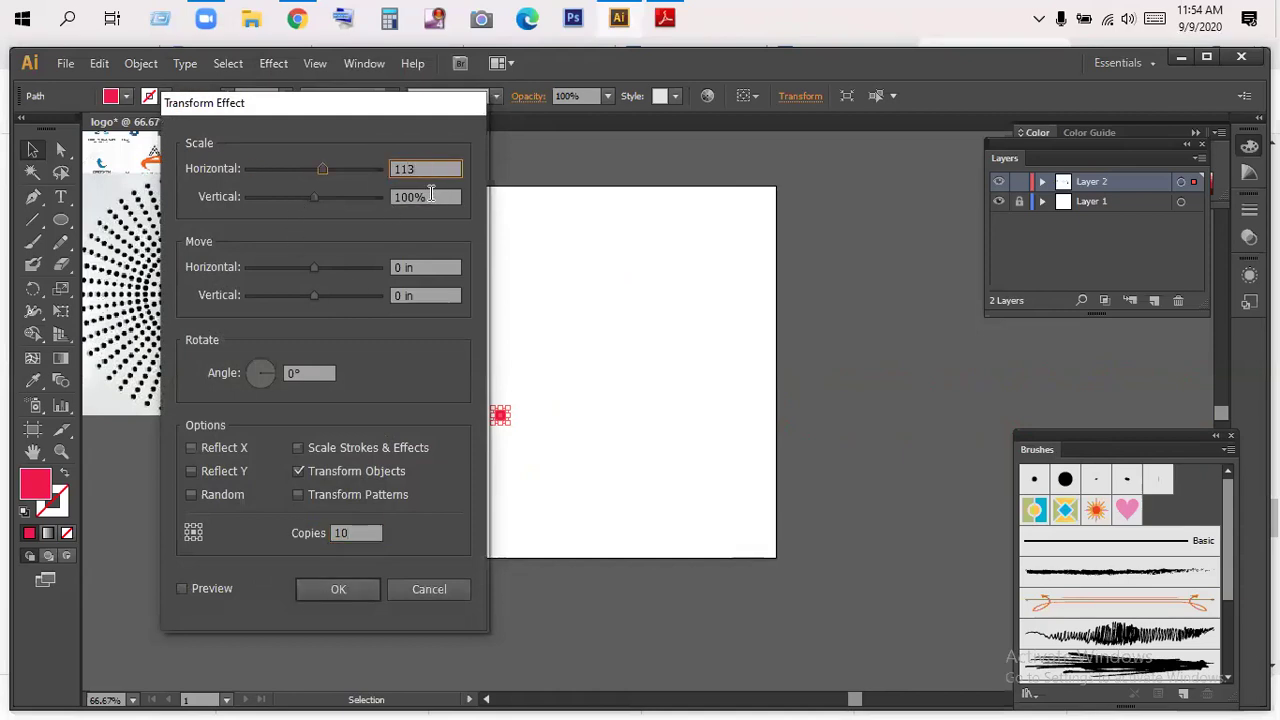
left_click_drag(429, 196, 380, 196)
type("113")
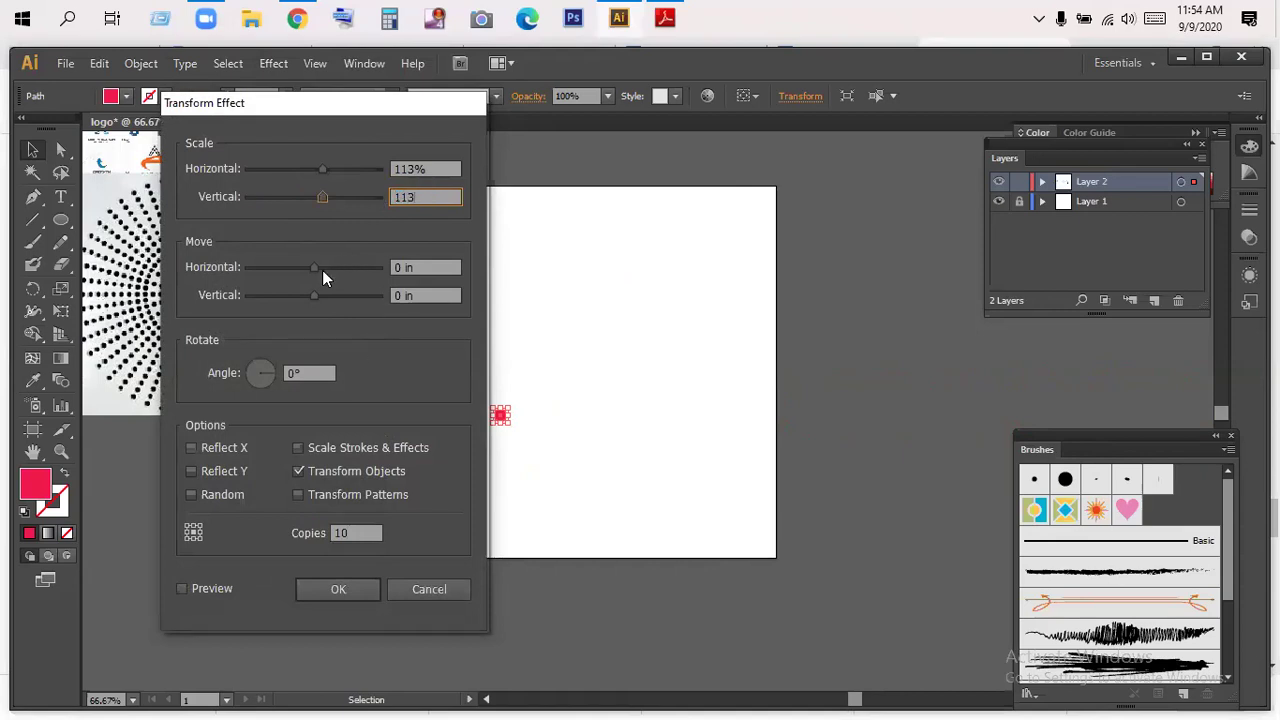
- Preview the copies and try a horizontal move of 0.4306 in
left_click_drag(317, 266, 322, 268)
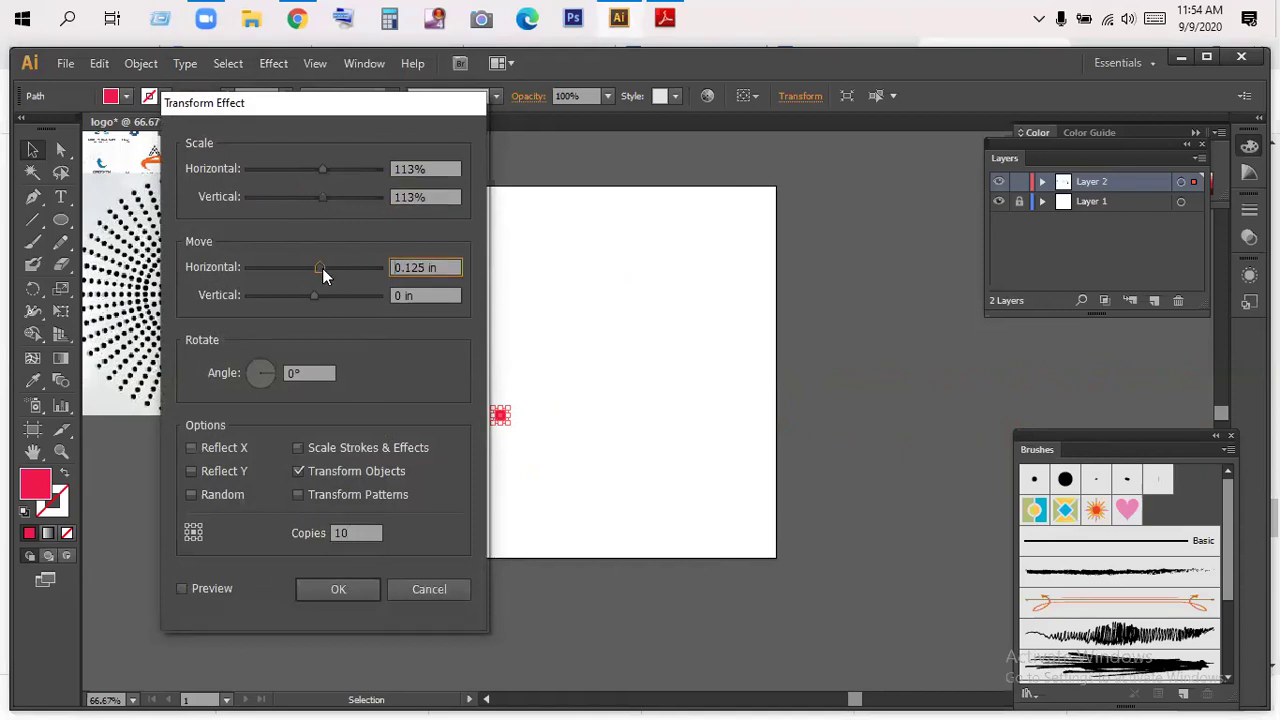
left_click(183, 589)
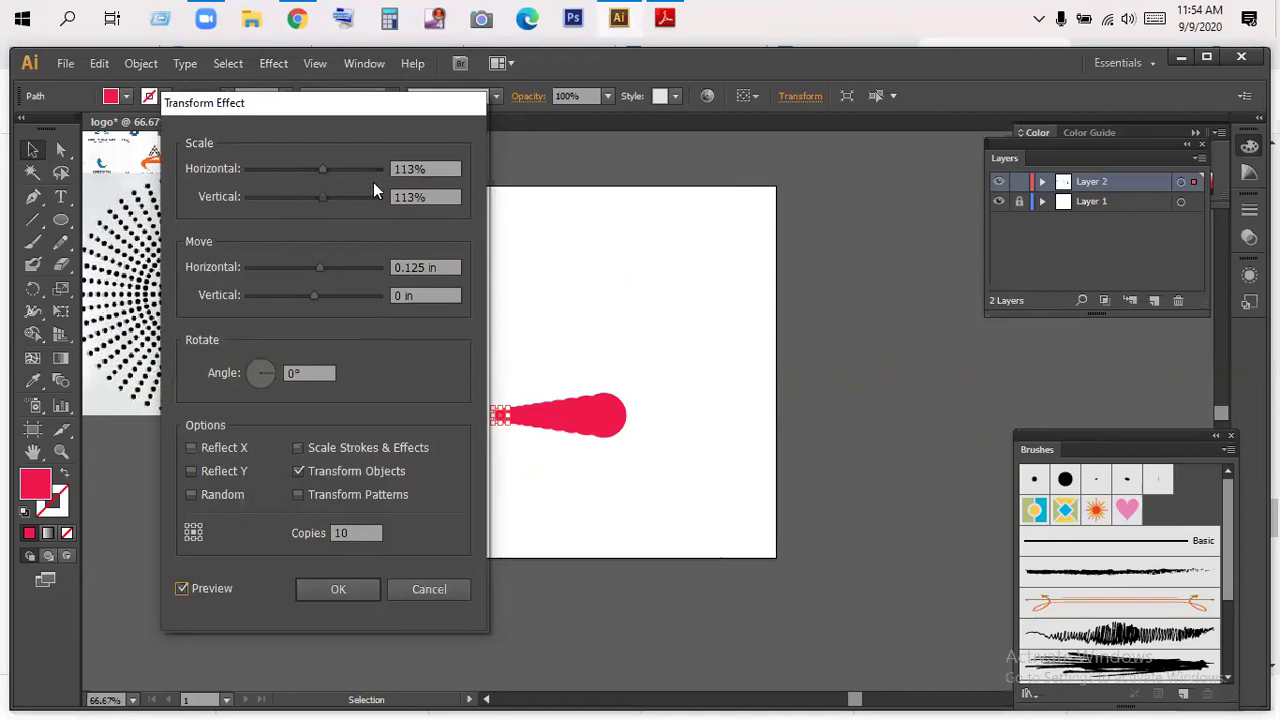
left_click_drag(321, 272, 330, 268)
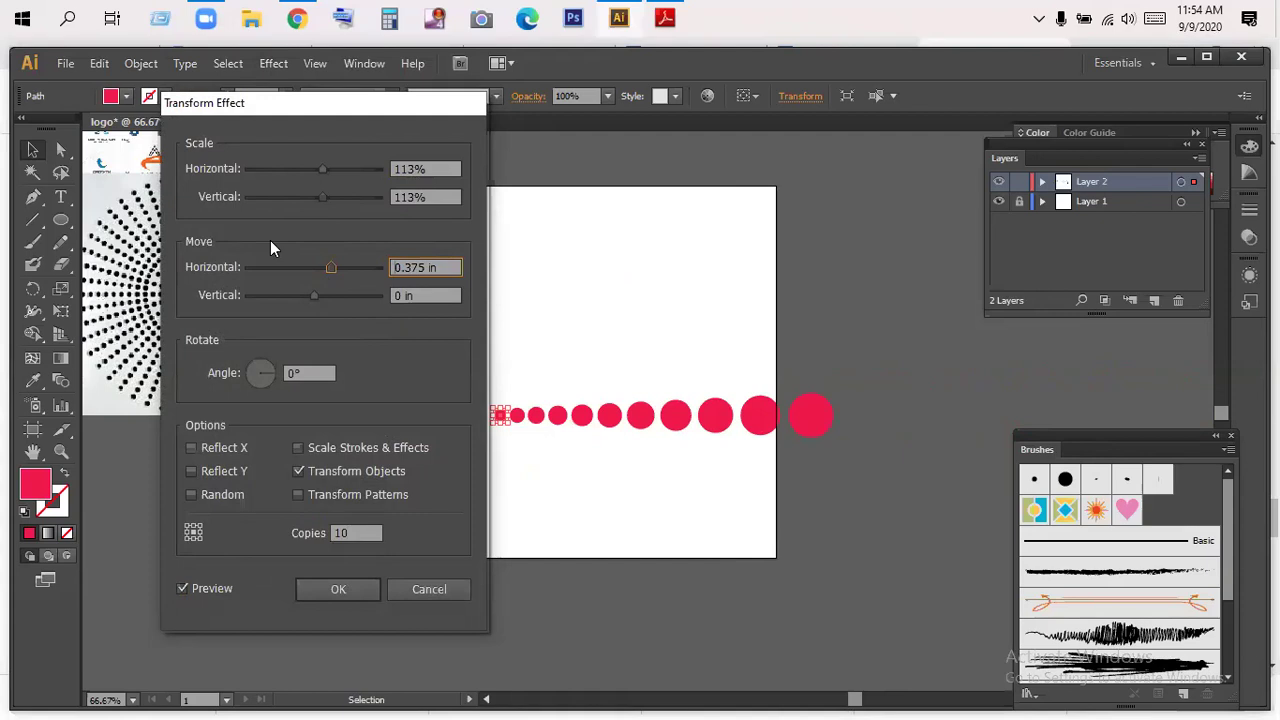
left_click_drag(328, 266, 334, 267)
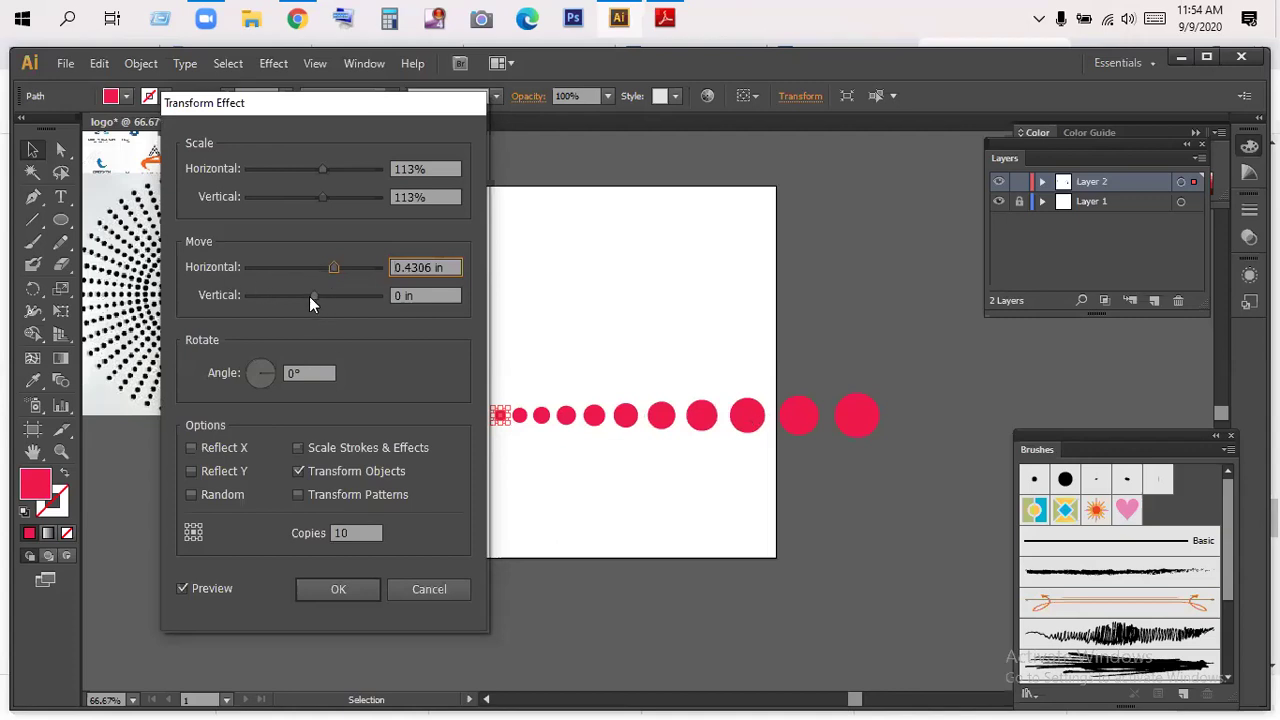
- Try a vertical move of 0.5694 in with the horizontal move at 0, and reset the vertical move to 0
left_click(347, 266)
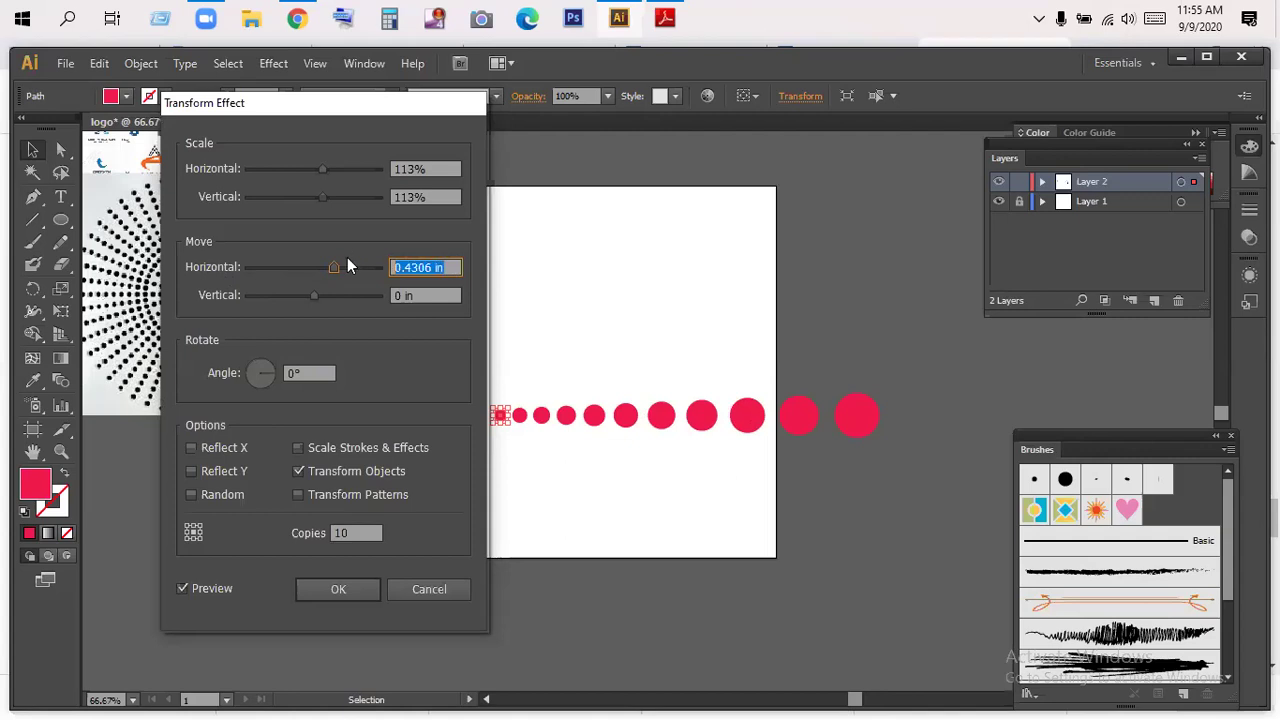
type("0")
left_click_drag(317, 296, 343, 296)
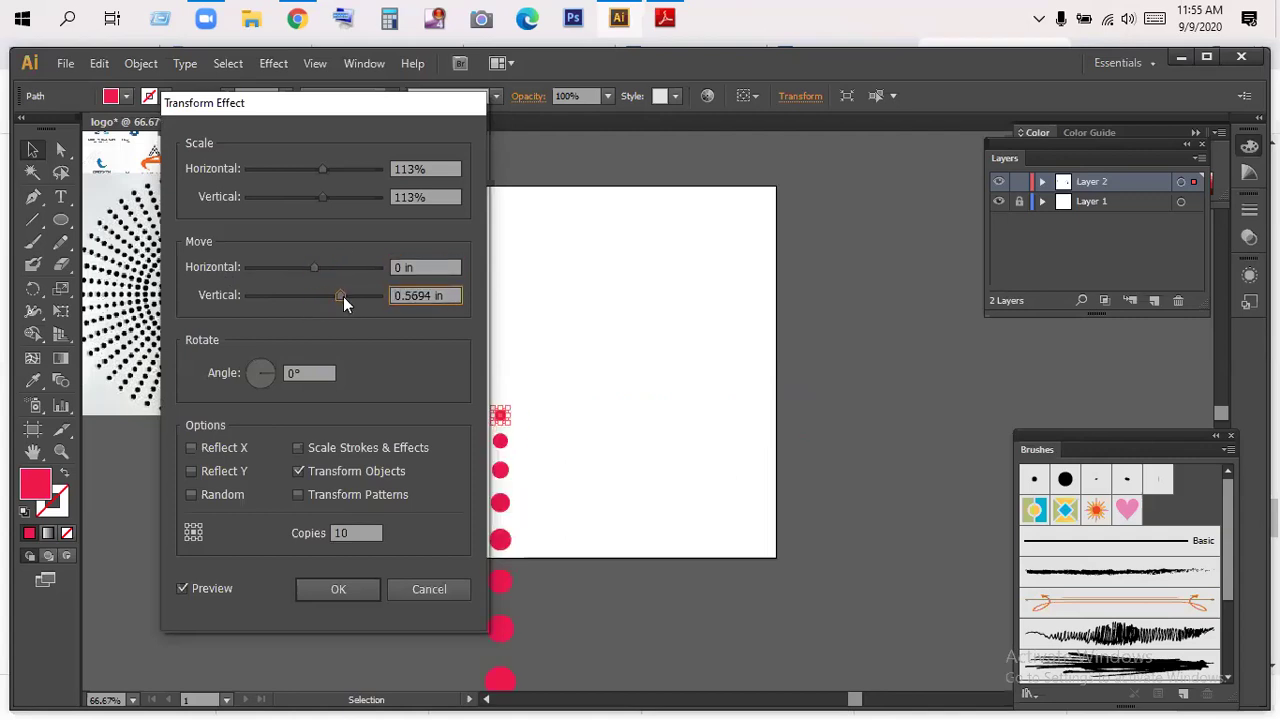
left_click_drag(317, 109, 855, 165)
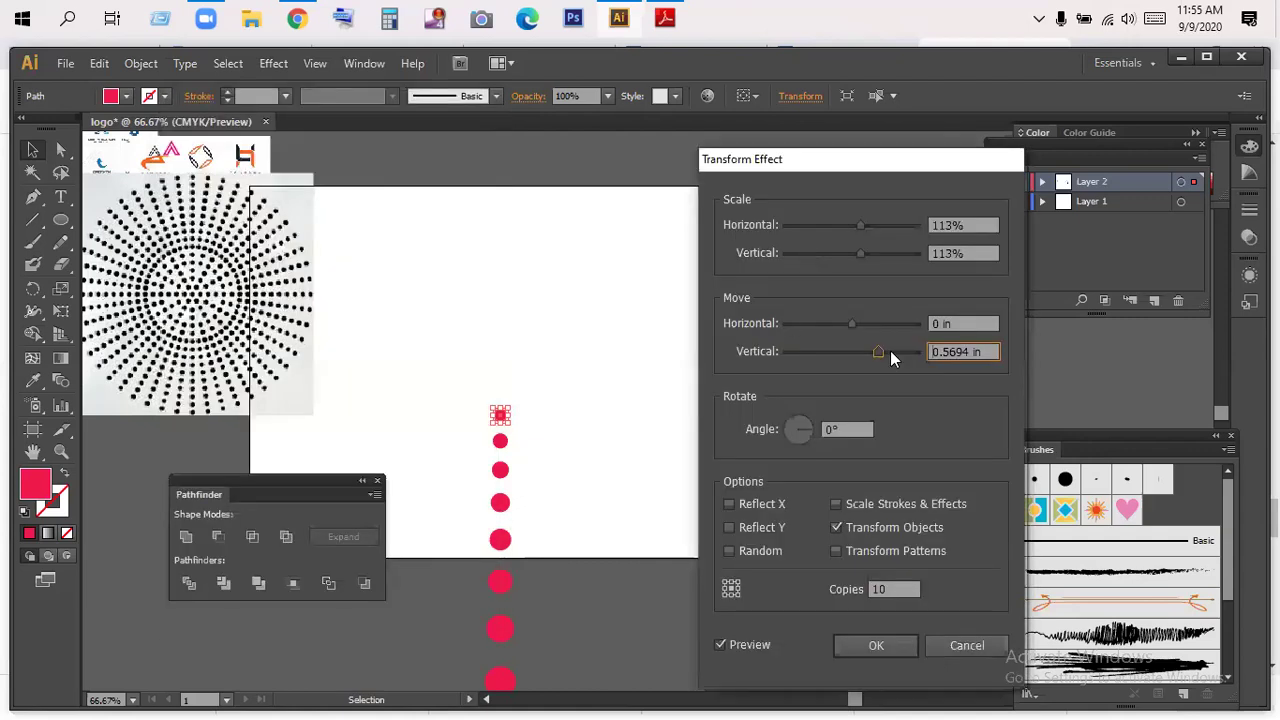
left_click(878, 356)
type("0")
- Set the effect's horizontal move to 0.5 in and apply it to form a row of growing circles
left_click(940, 323)
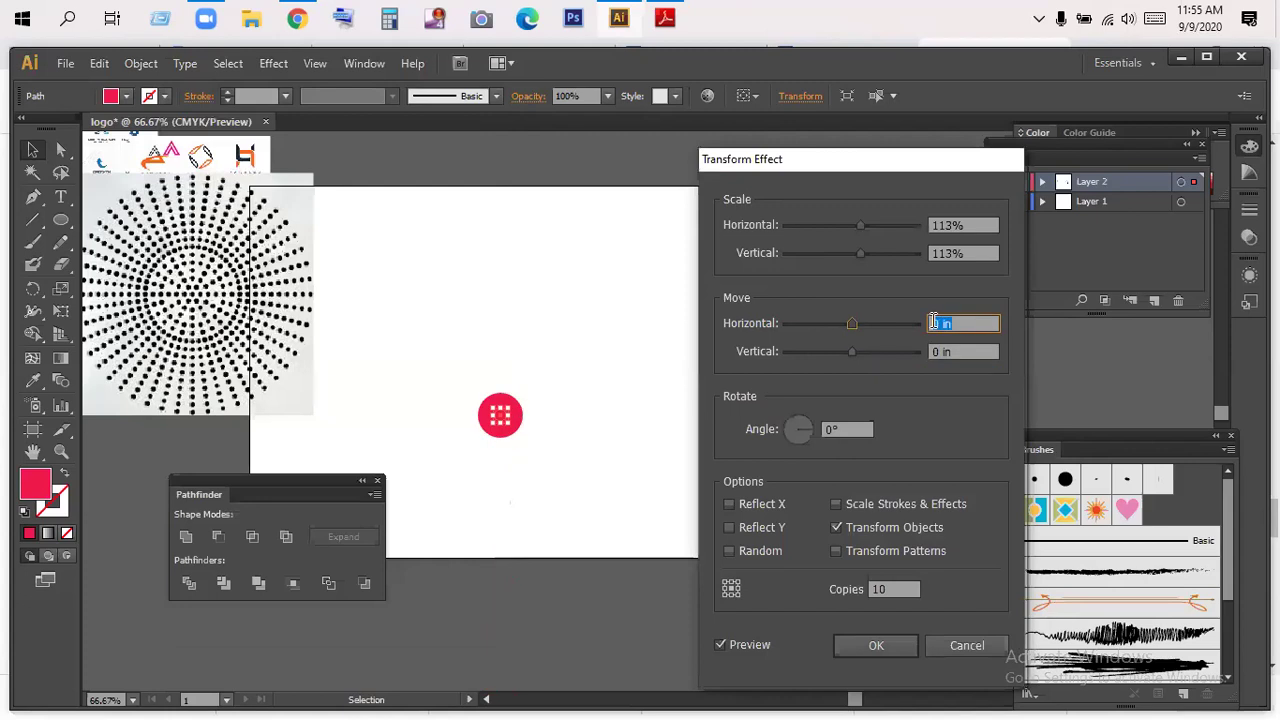
left_click_drag(852, 324, 875, 322)
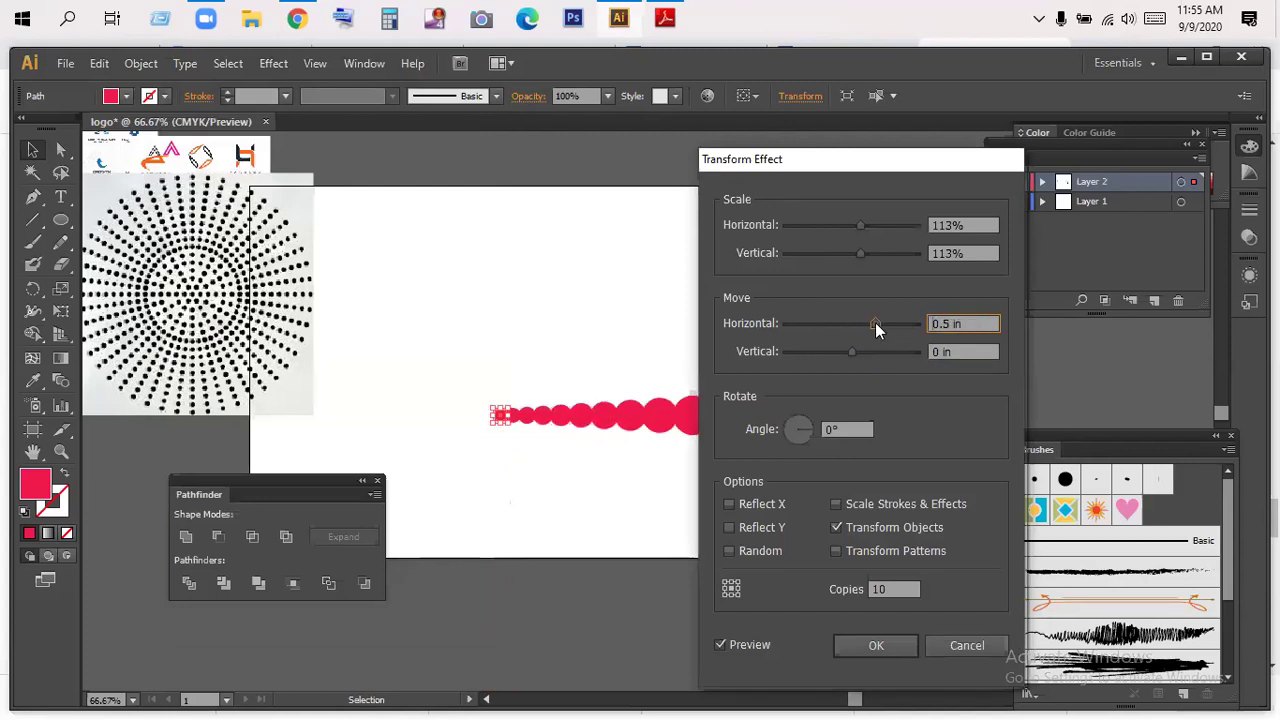
key("Return")
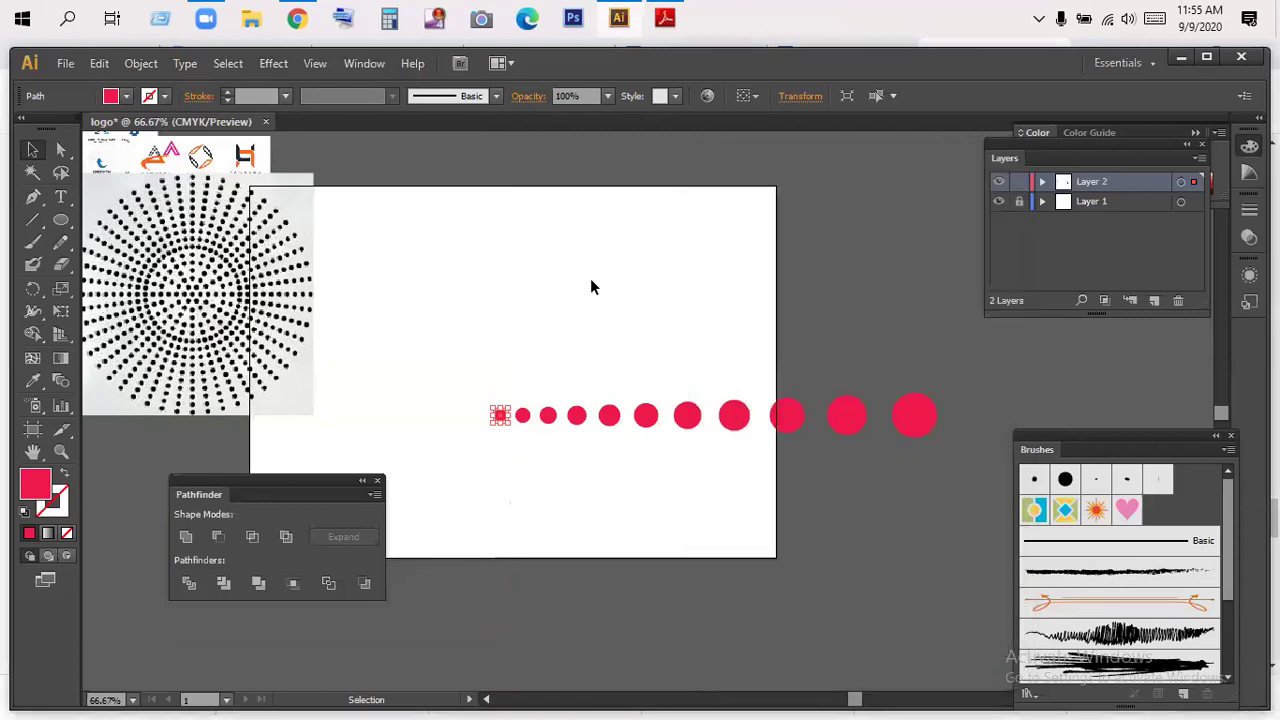
- Try a second Transform effect on the circle row with a 12° rotation and 10 copies
left_click(590, 280)
left_click(927, 421)
left_click(273, 63)
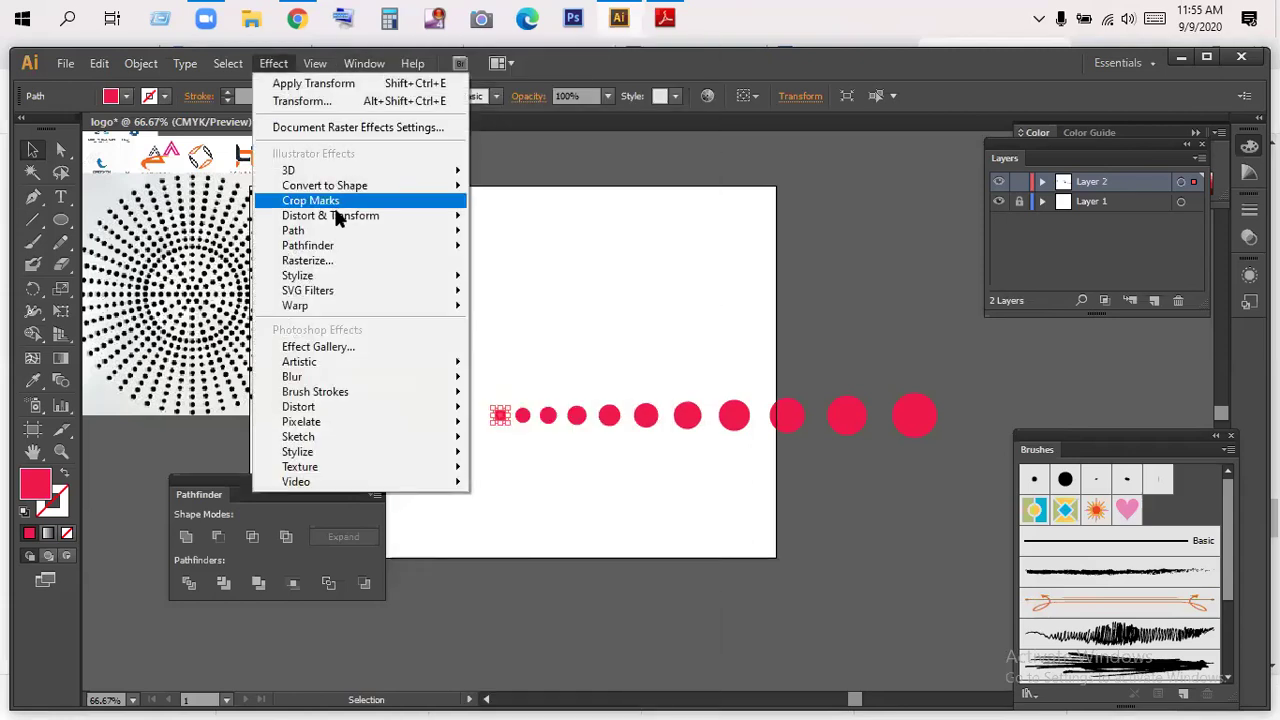
mouse_move(395, 218)
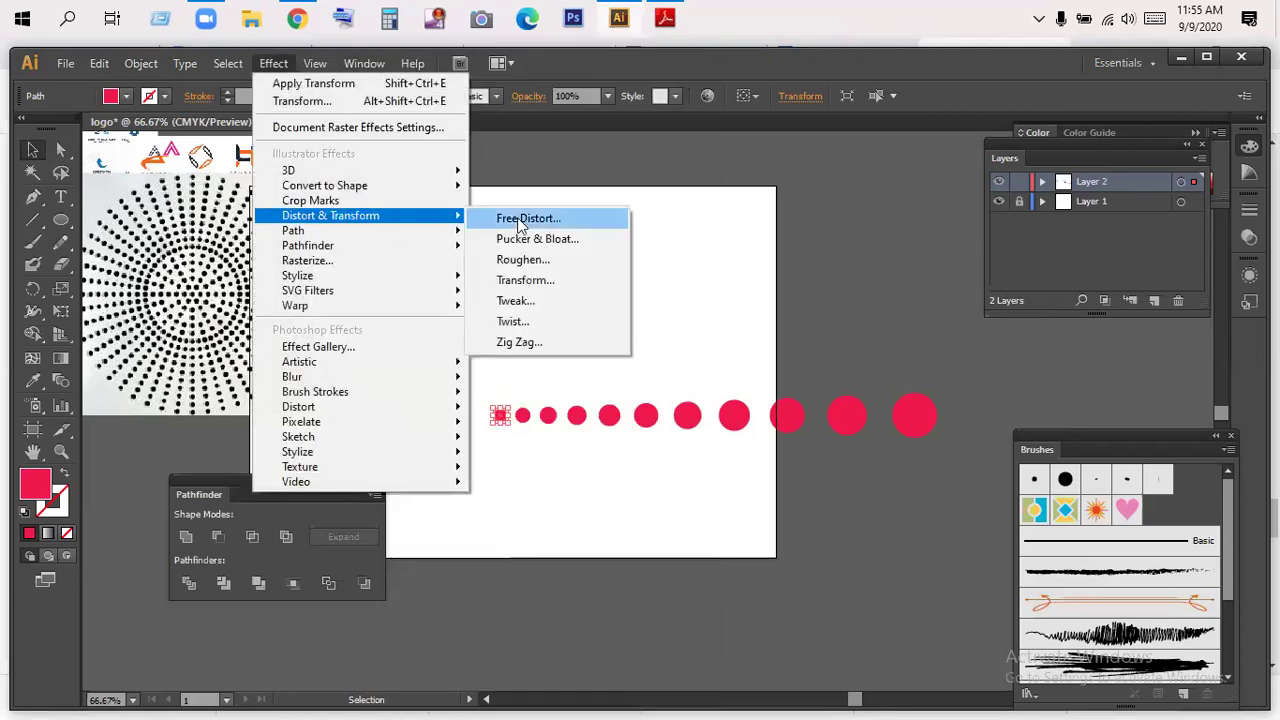
left_click(570, 280)
left_click(727, 424)
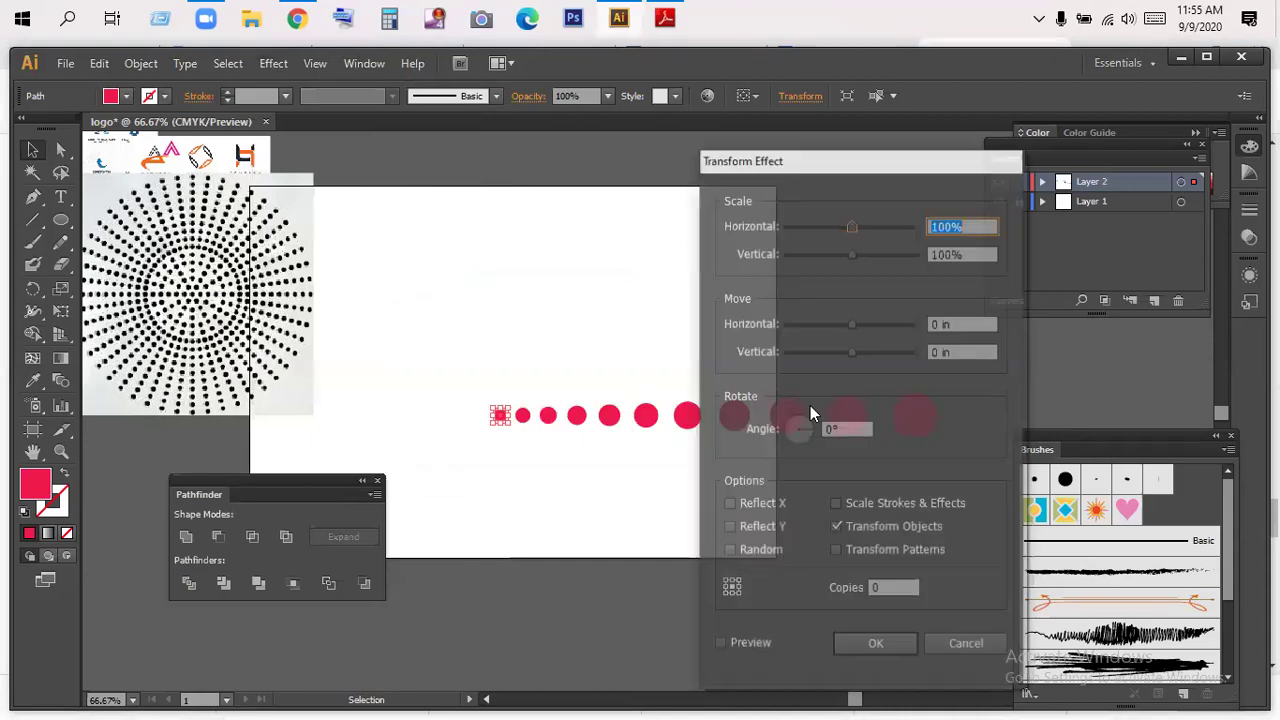
left_click(841, 430)
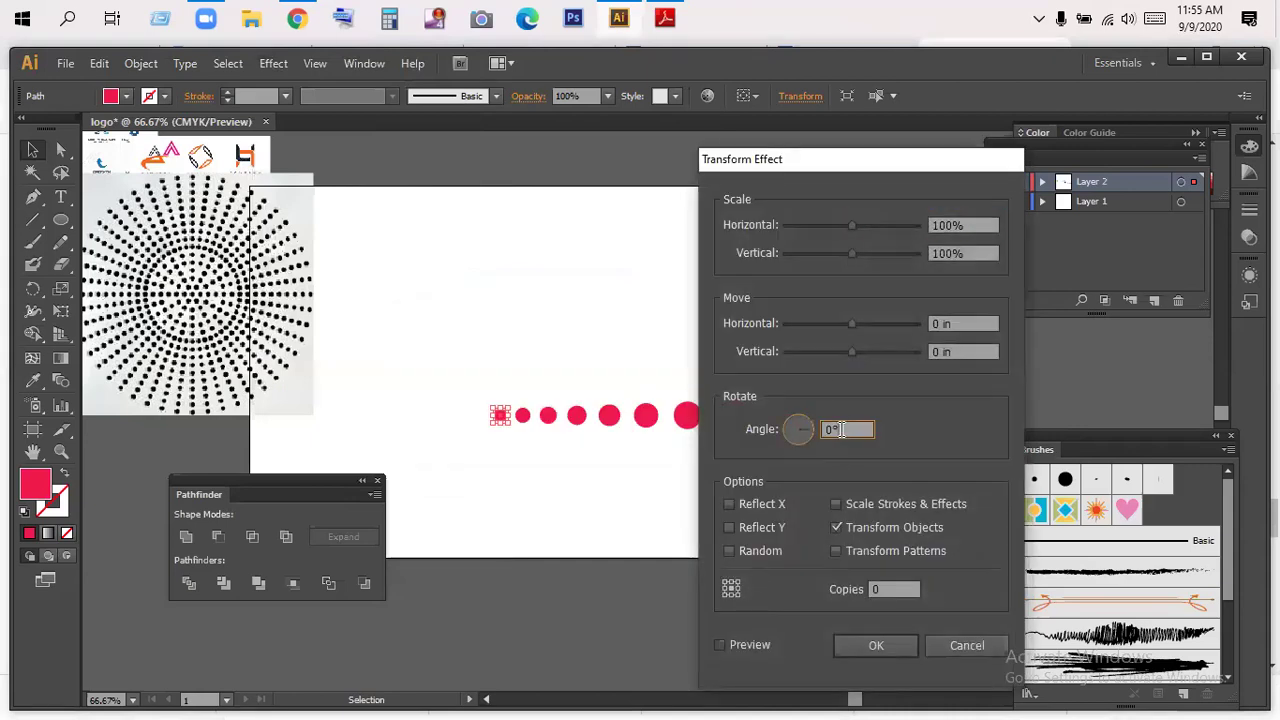
type("12")
left_click(880, 589)
type("1")
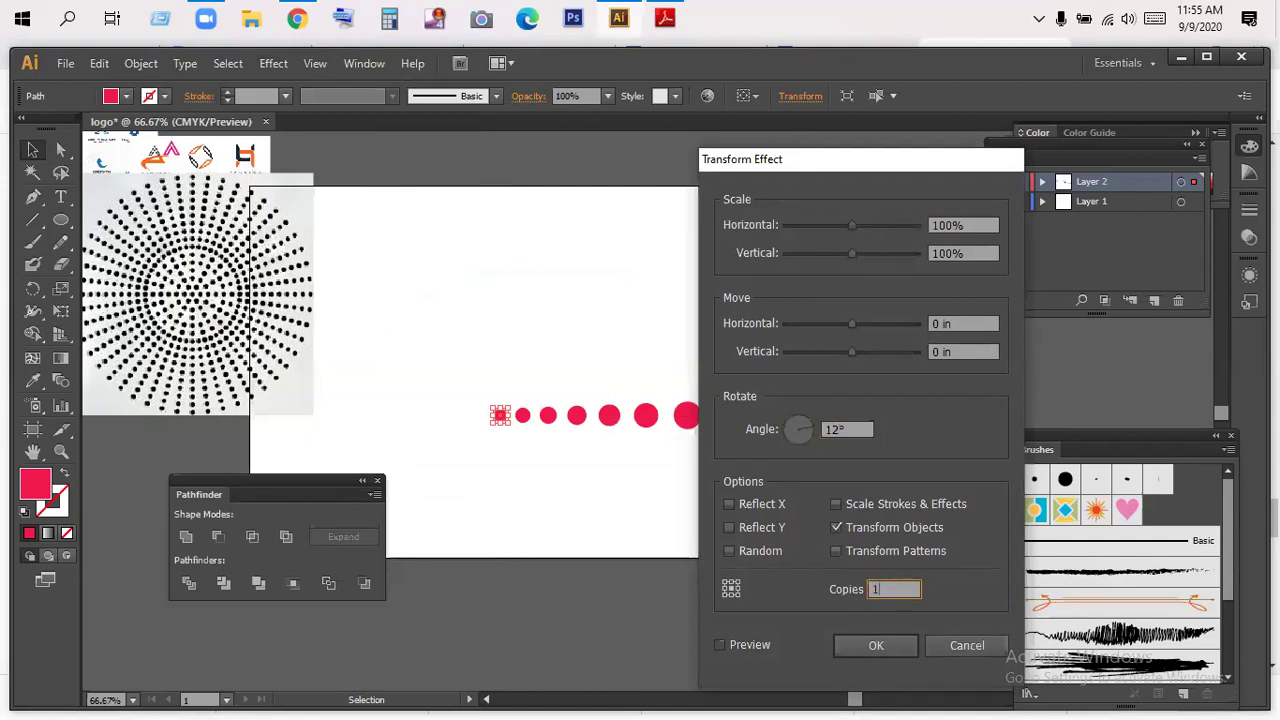
type("0")
key("alt+p")
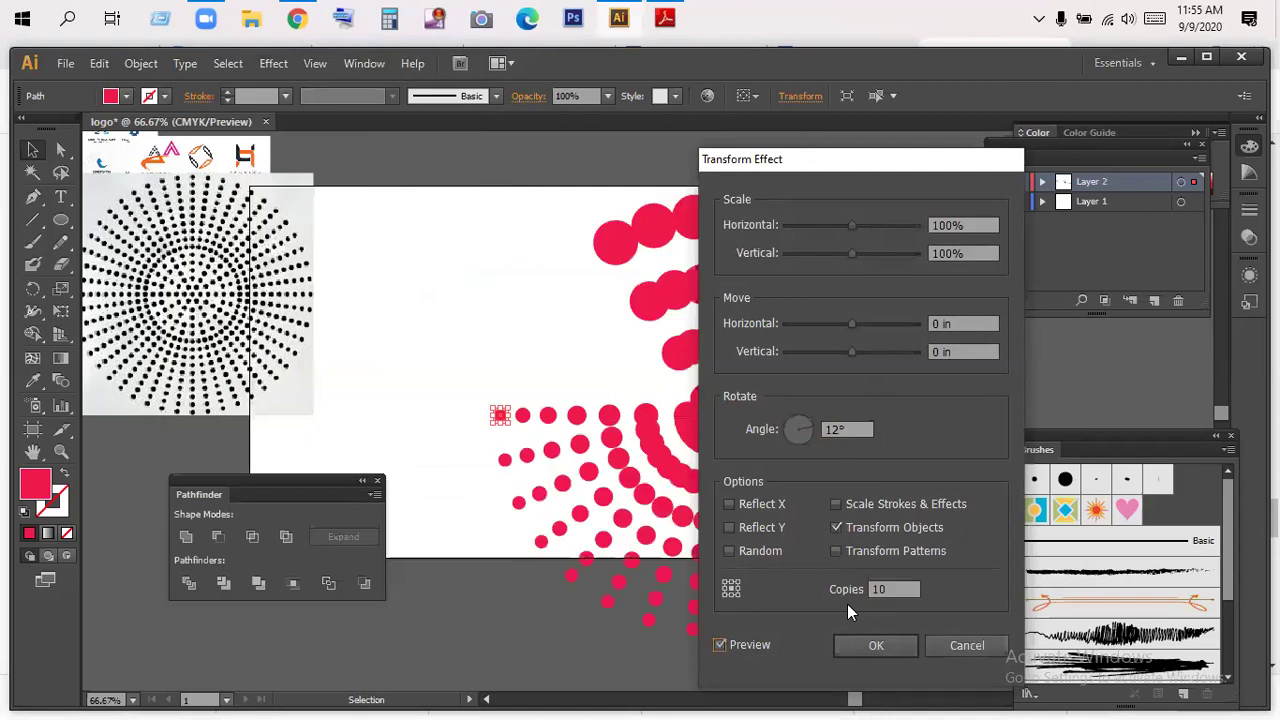
left_click_drag(917, 197, 1097, 252)
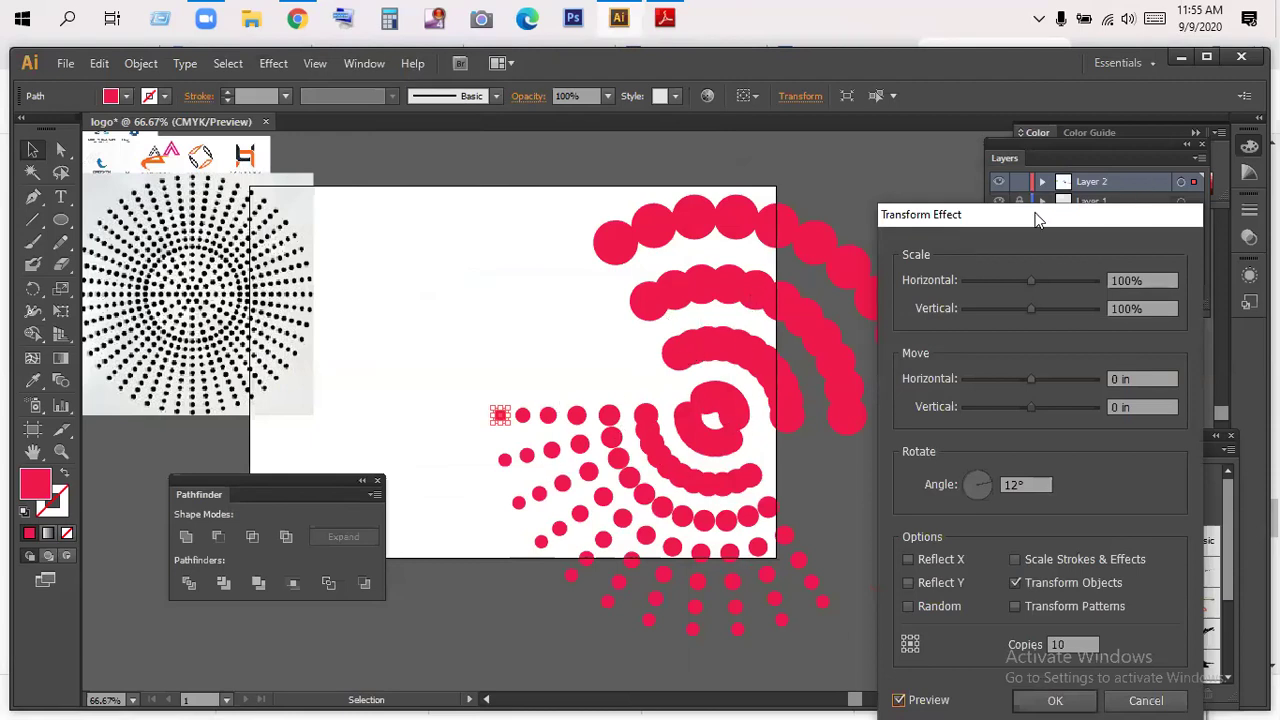
left_click_drag(1036, 213, 978, 166)
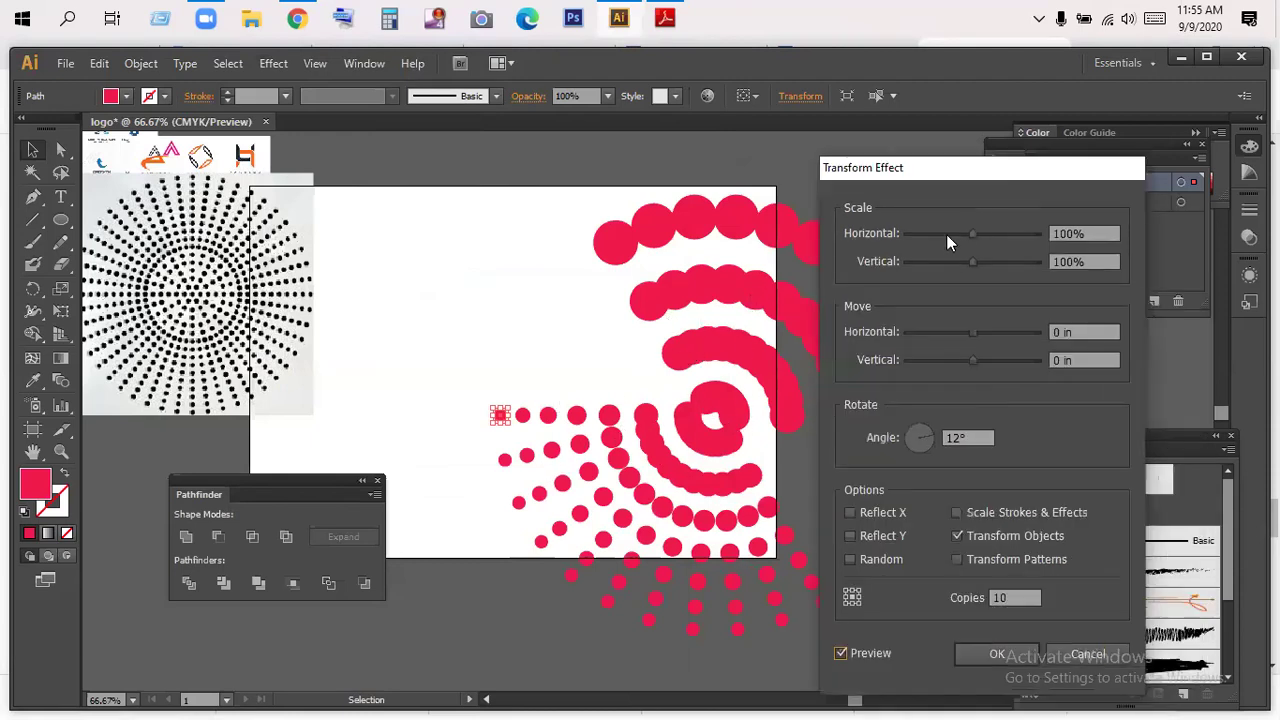
left_click(1085, 653)
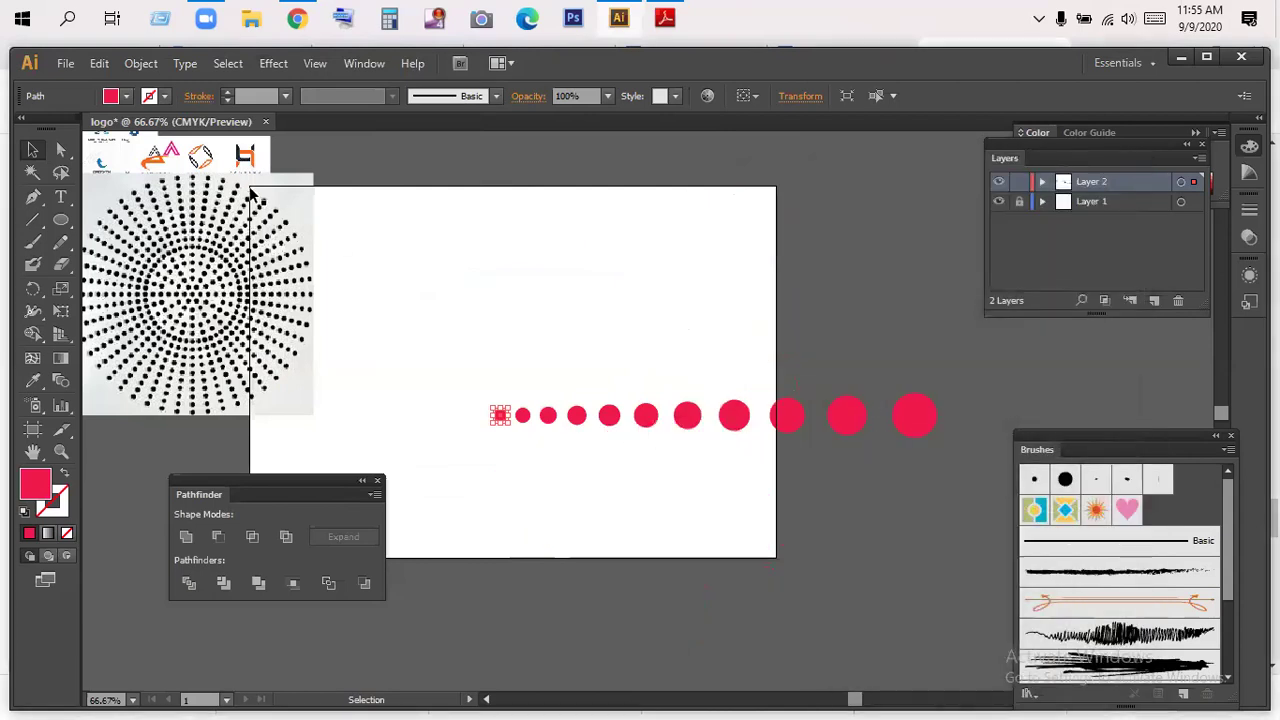
- Expand the circle row's appearance and rotate a copy slightly upward around a point just beyond its smallest circle
left_click(140, 63)
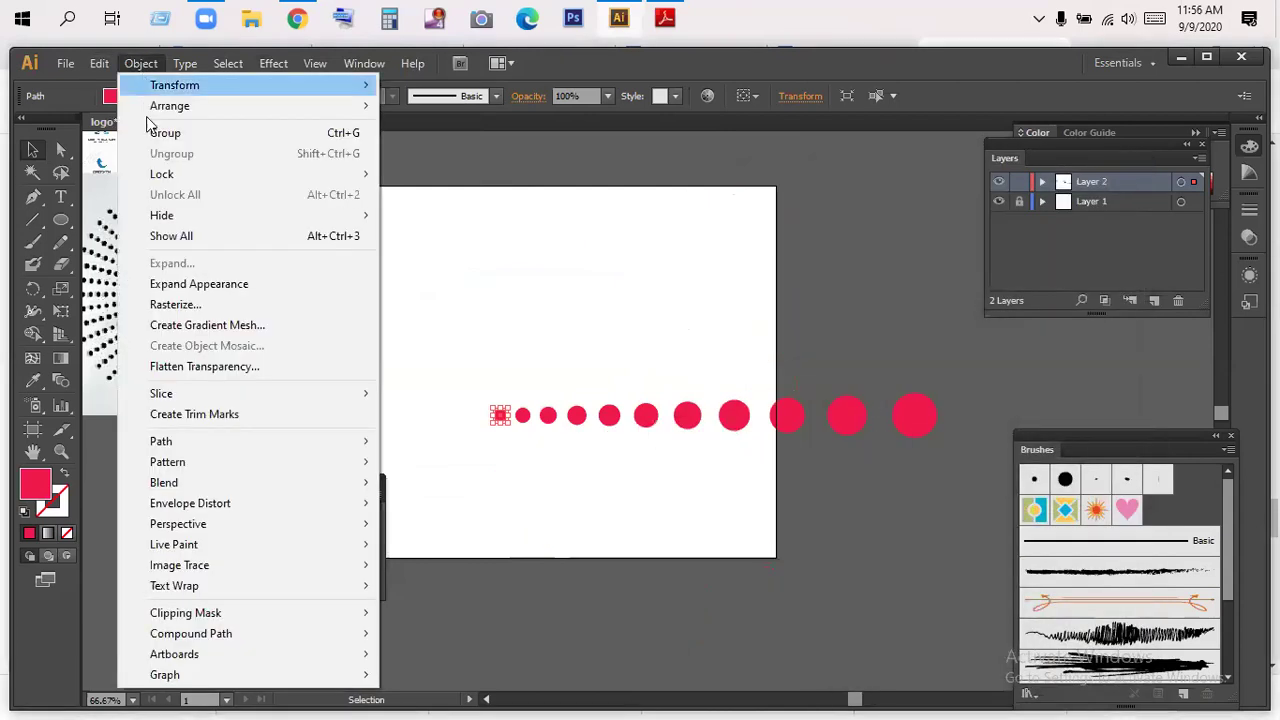
left_click(226, 285)
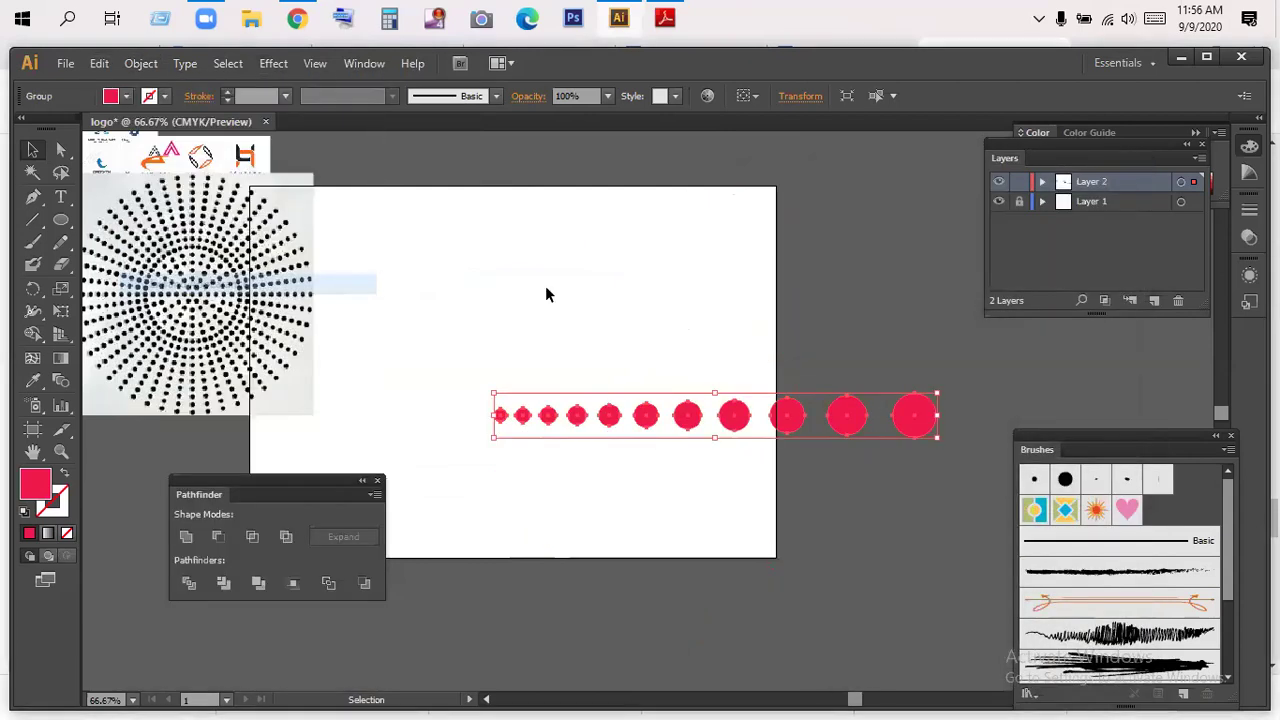
left_click(33, 288)
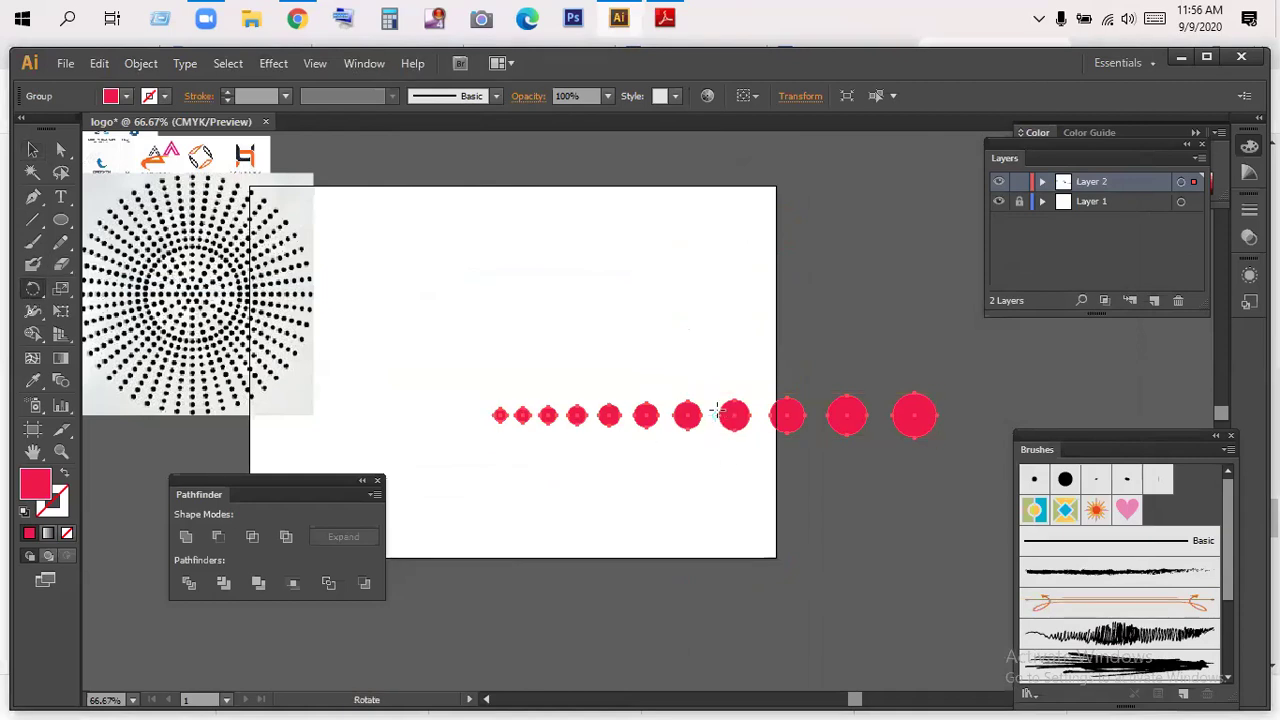
left_click_drag(717, 415, 483, 415)
left_click_drag(911, 436, 898, 355)
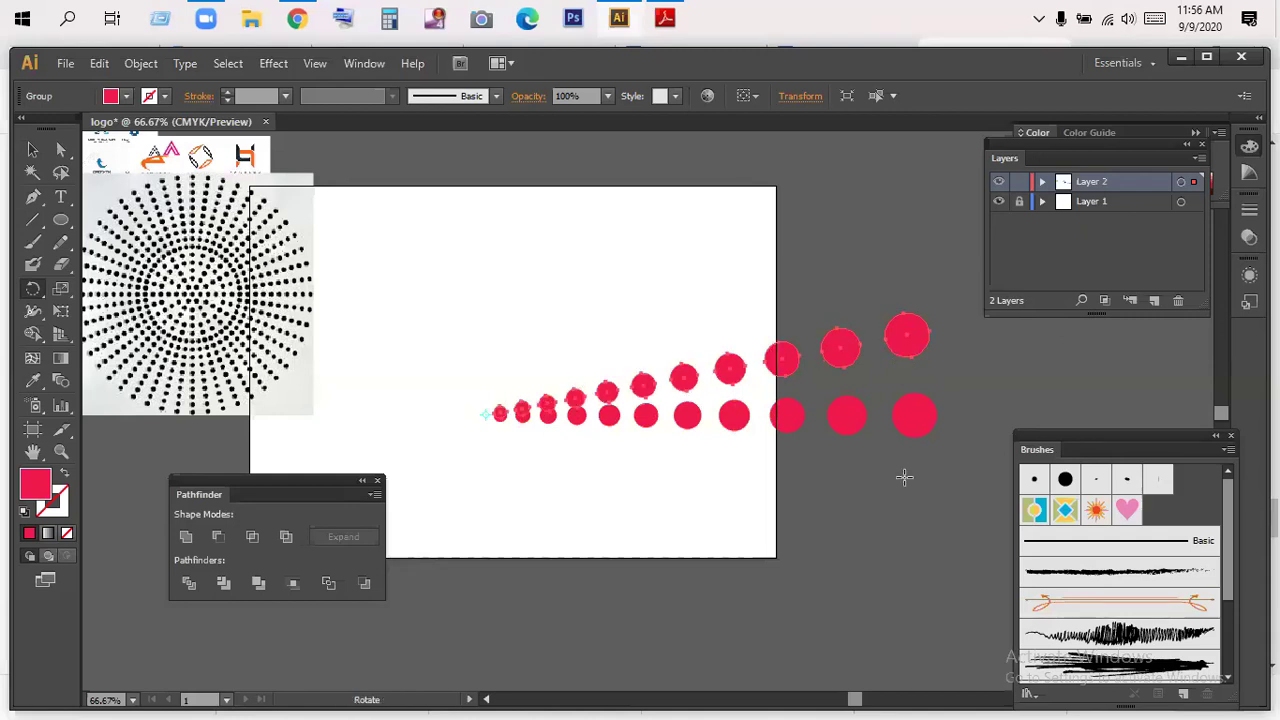
- Repeat the rotated copy around the same centre until the circle rows complete a full radial dot pattern
key("ctrl+d")
key("ctrl+d")
key("ctrl+d")
key("ctrl+d")
key("ctrl+d")
key("ctrl+d")
key("ctrl+d")
key("ctrl+d")
key("ctrl+d")
key("ctrl+d")
key("ctrl+d")
key("ctrl+d")
key("ctrl+d")
key("ctrl+d")
key("ctrl+d")
key("ctrl+d")
key("ctrl+d")
key("ctrl+d")
key("ctrl+d")
key("ctrl+d")
key("ctrl+d")
key("ctrl+d")
key("ctrl+d")
key("ctrl+d")
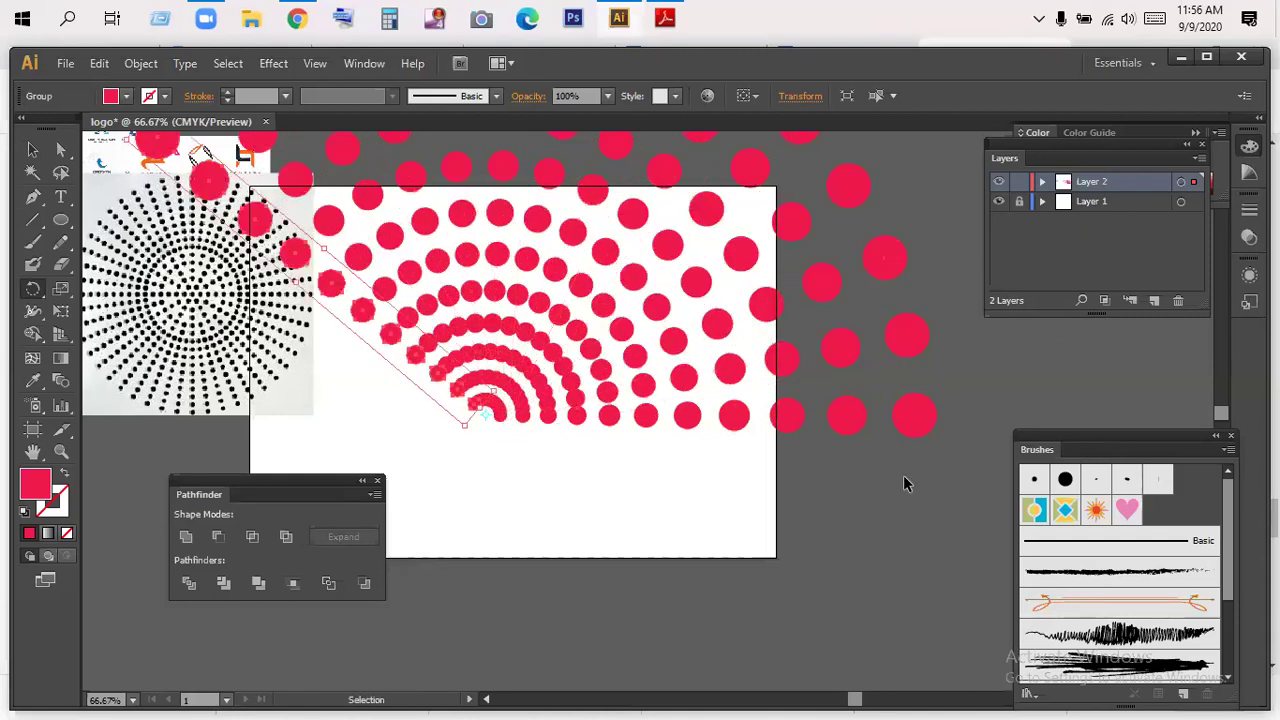
key("ctrl+d")
key("ctrl+d")
key("ctrl+d")
key("ctrl+d")
key("ctrl+d")
key("ctrl+d")
key("ctrl+d")
key("ctrl+d")
key("ctrl+d")
key("ctrl+d")
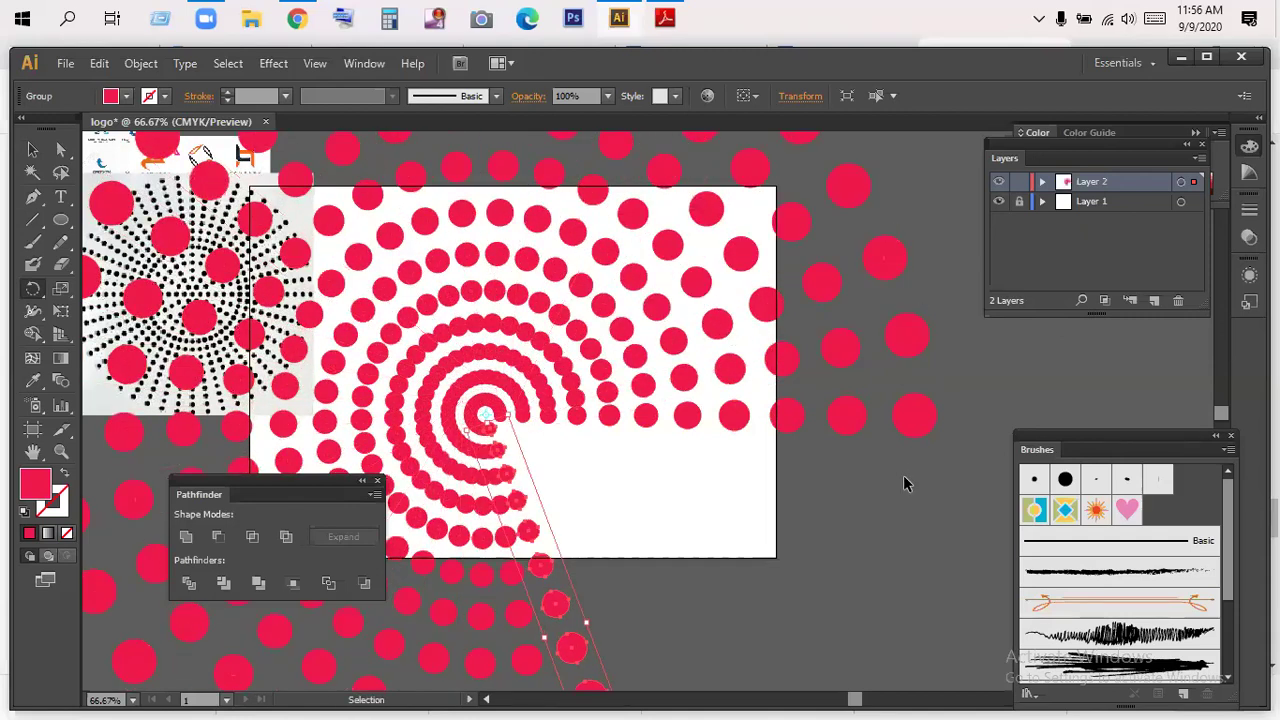
key("ctrl+d")
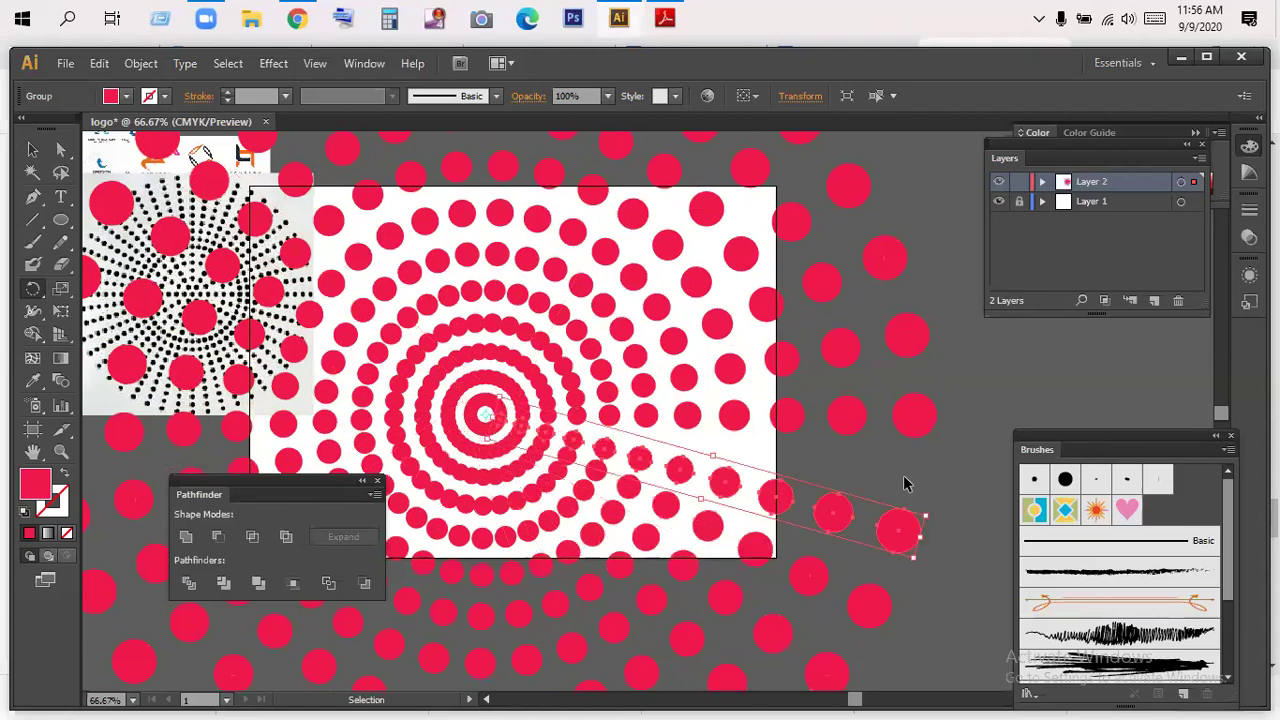
key("ctrl+d")
key("ctrl+z")
key("ctrl+d")
key("r")
left_click_drag(903, 477, 880, 548)
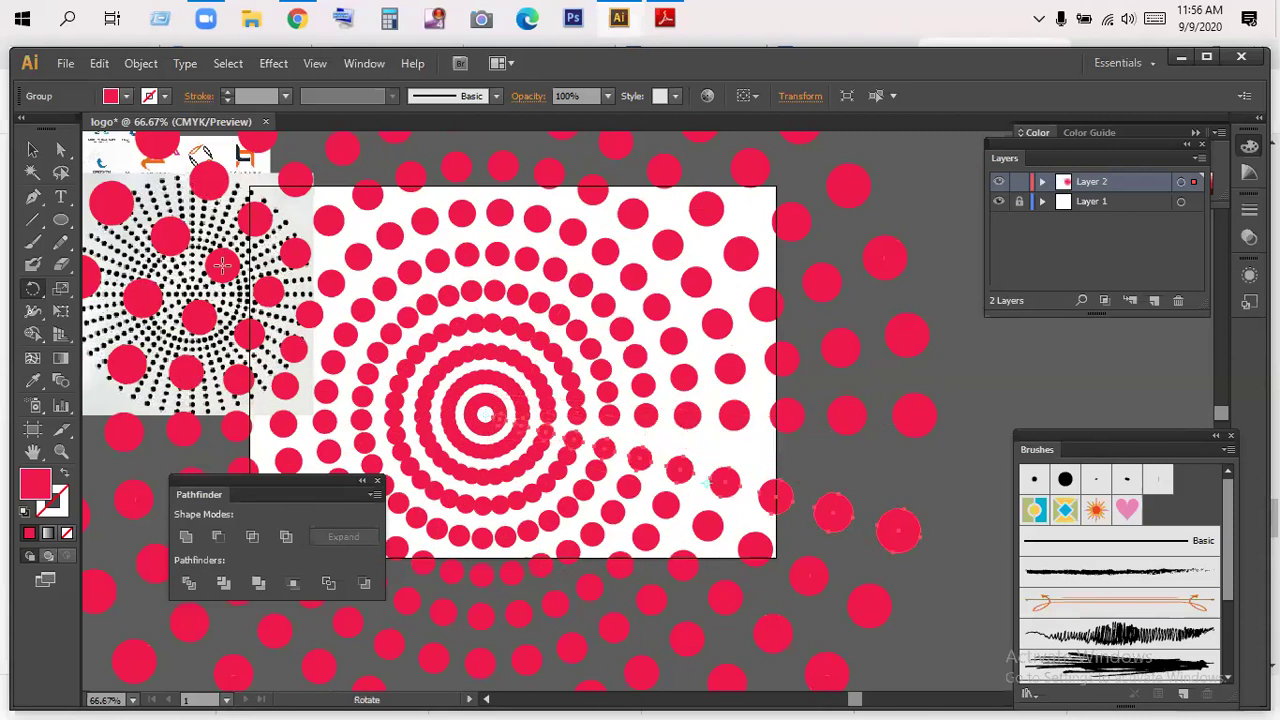
left_click(31, 150)
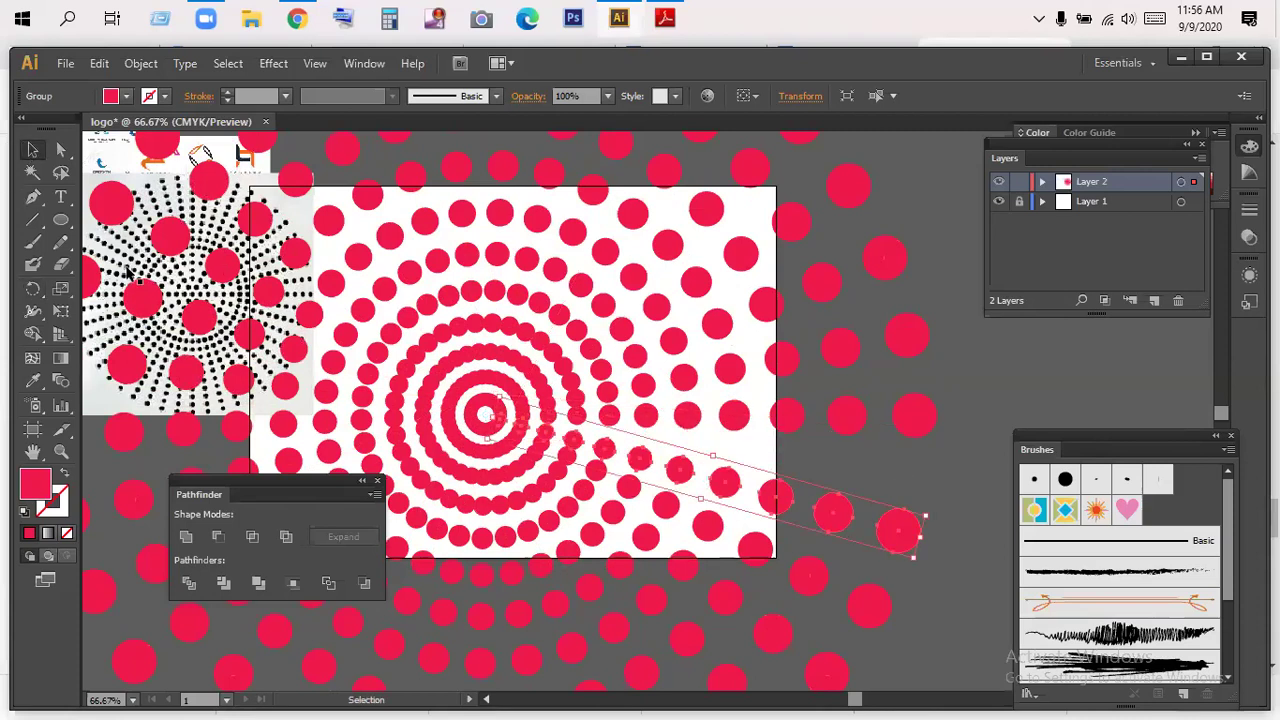
- Examine the entire radial dot pattern around the artboard at reduced magnification
scroll(128, 270, "up", 2)
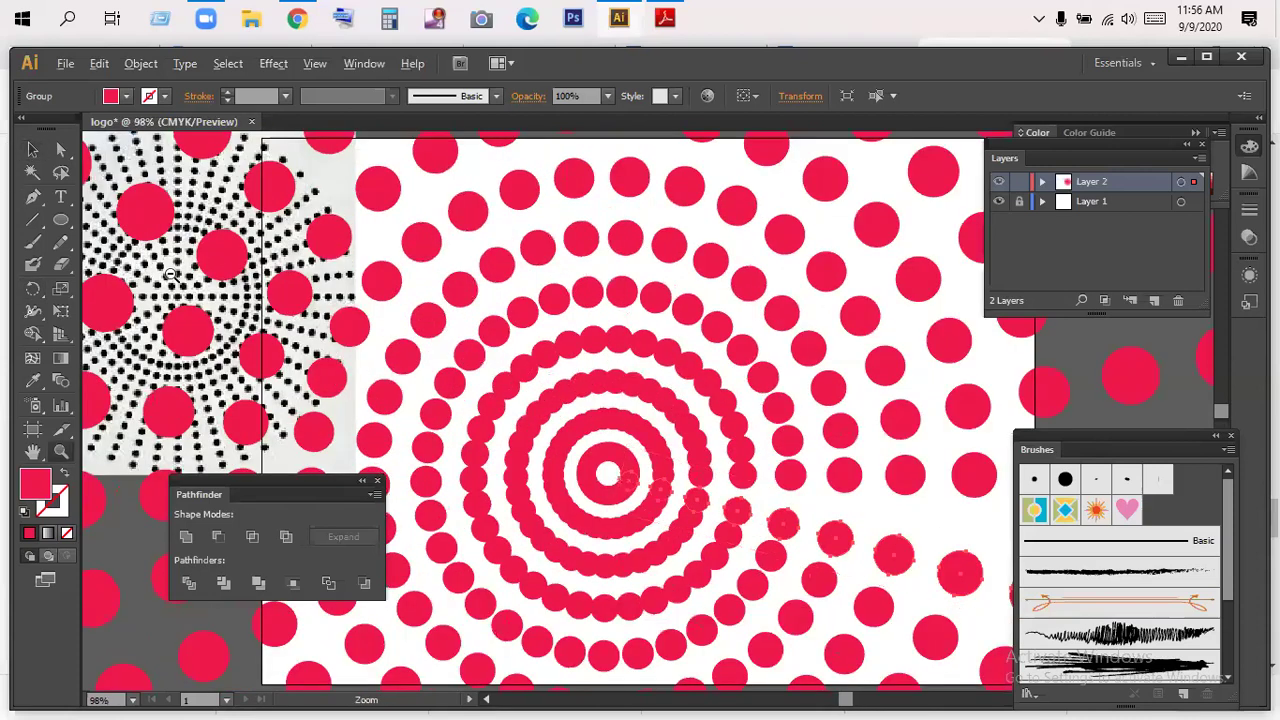
key("z")
left_click(580, 330, "alt")
left_click(580, 330, "alt")
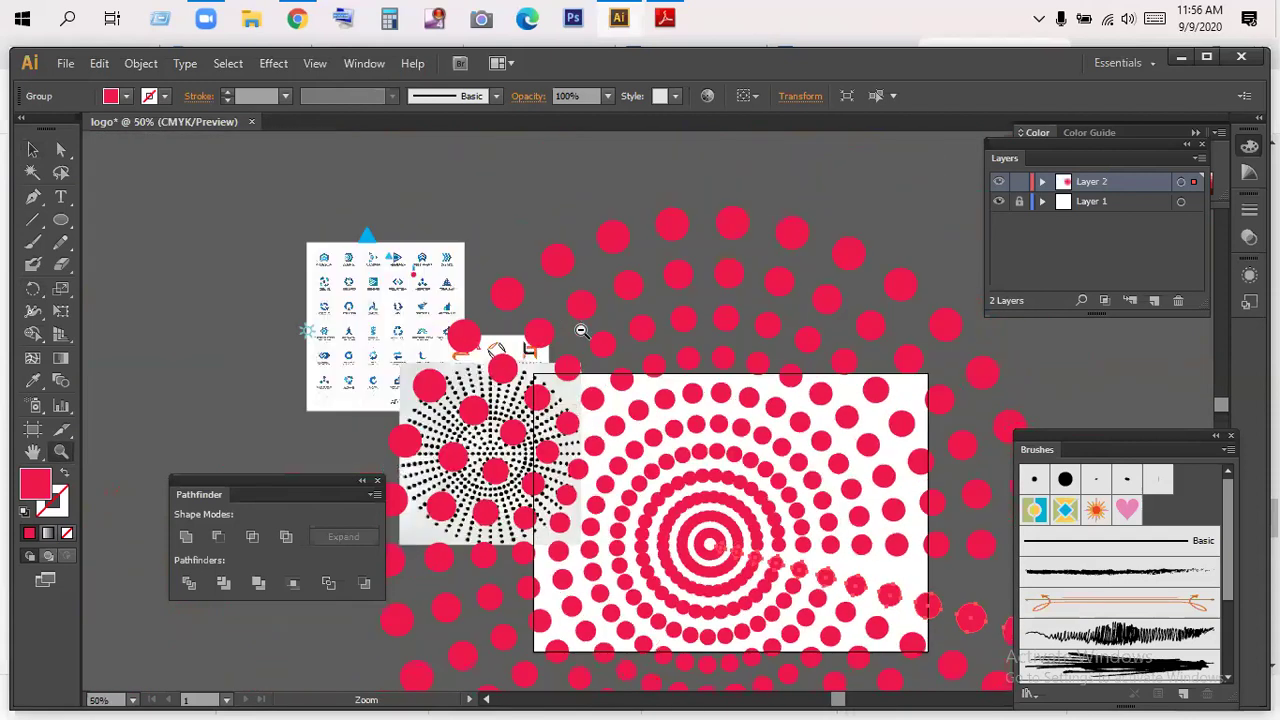
left_click(580, 330, "alt")
left_click_drag(700, 393, 480, 198)
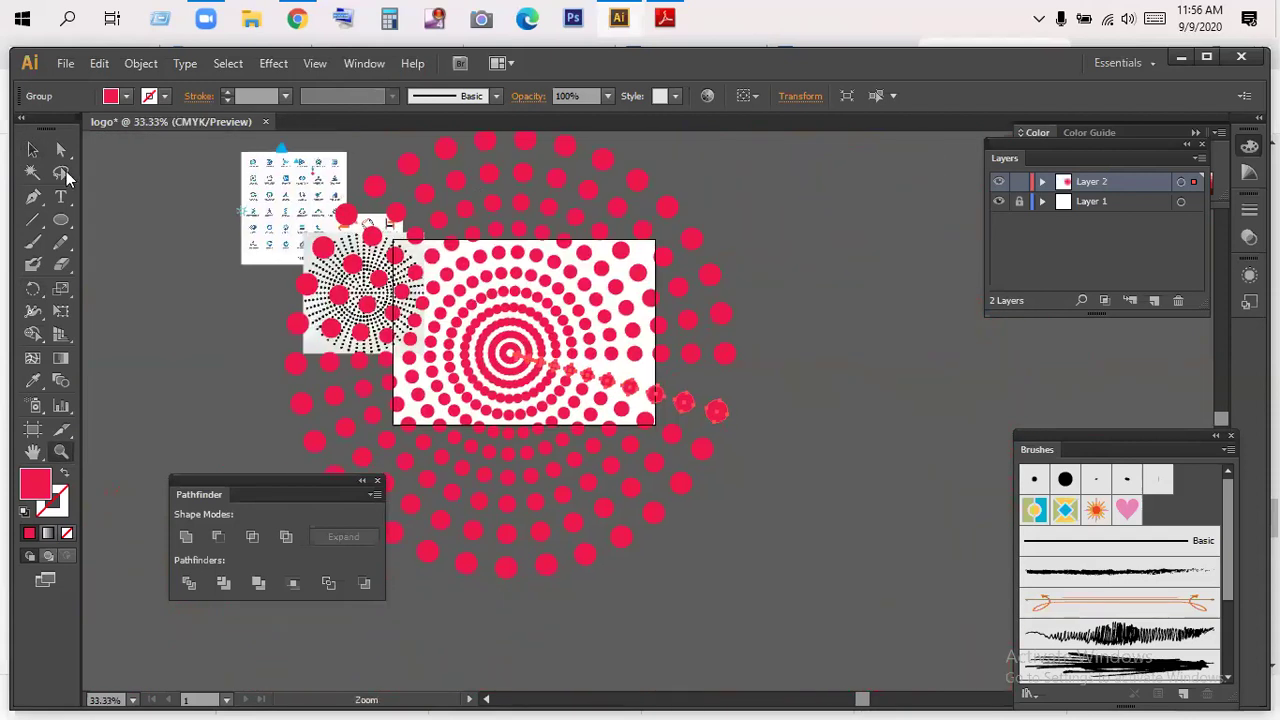
left_click_drag(27, 131, 30, 122)
left_click(383, 254)
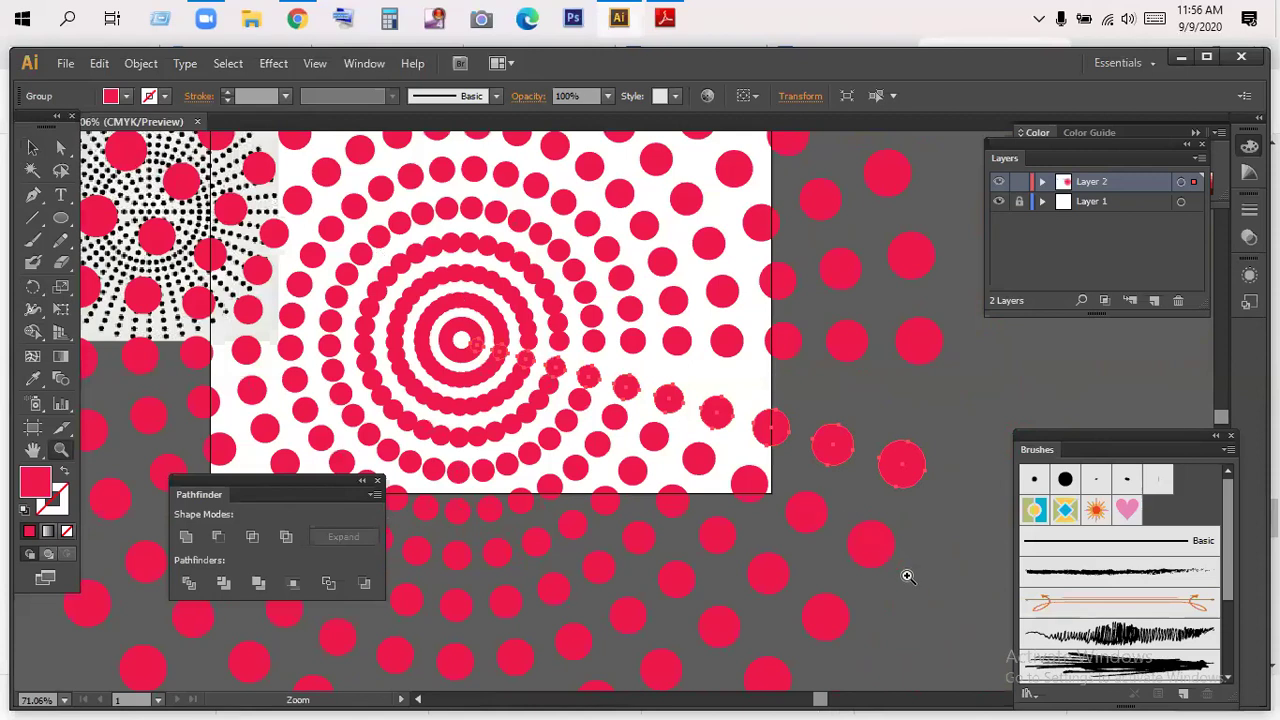
left_click(816, 501, "alt")
left_click(816, 501, "alt")
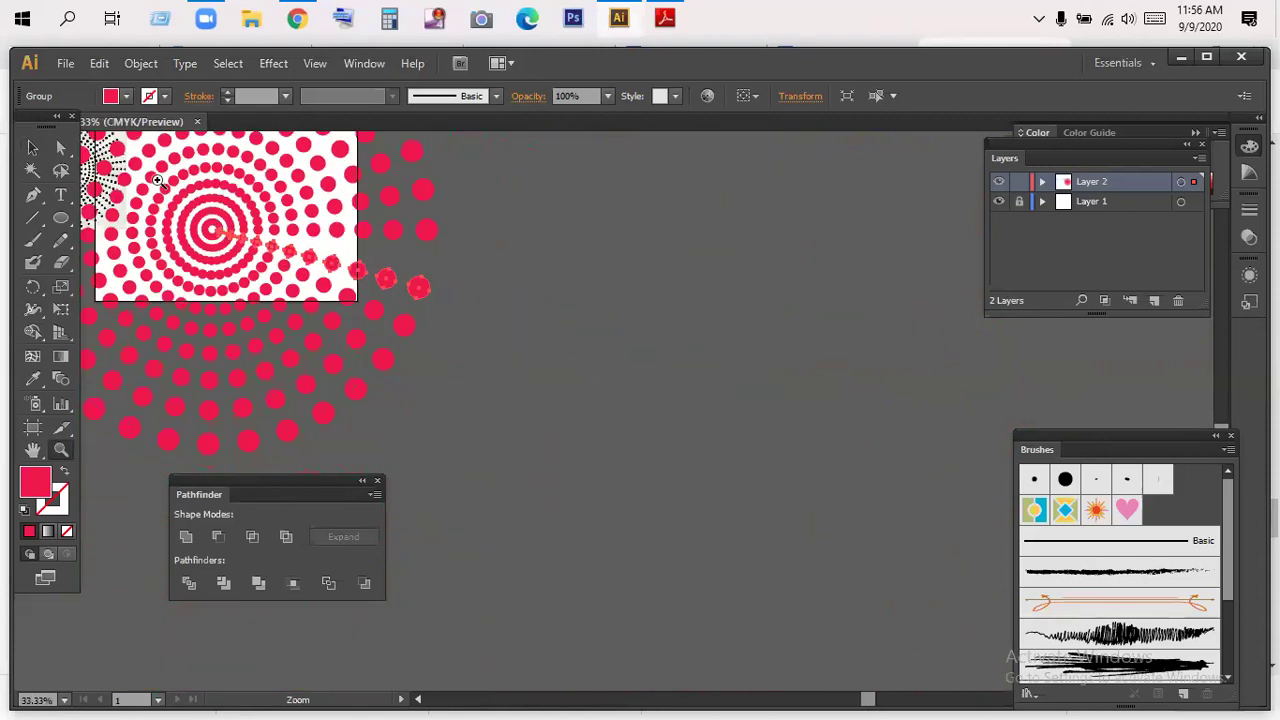
key("v")
left_click_drag(555, 343, 946, 447)
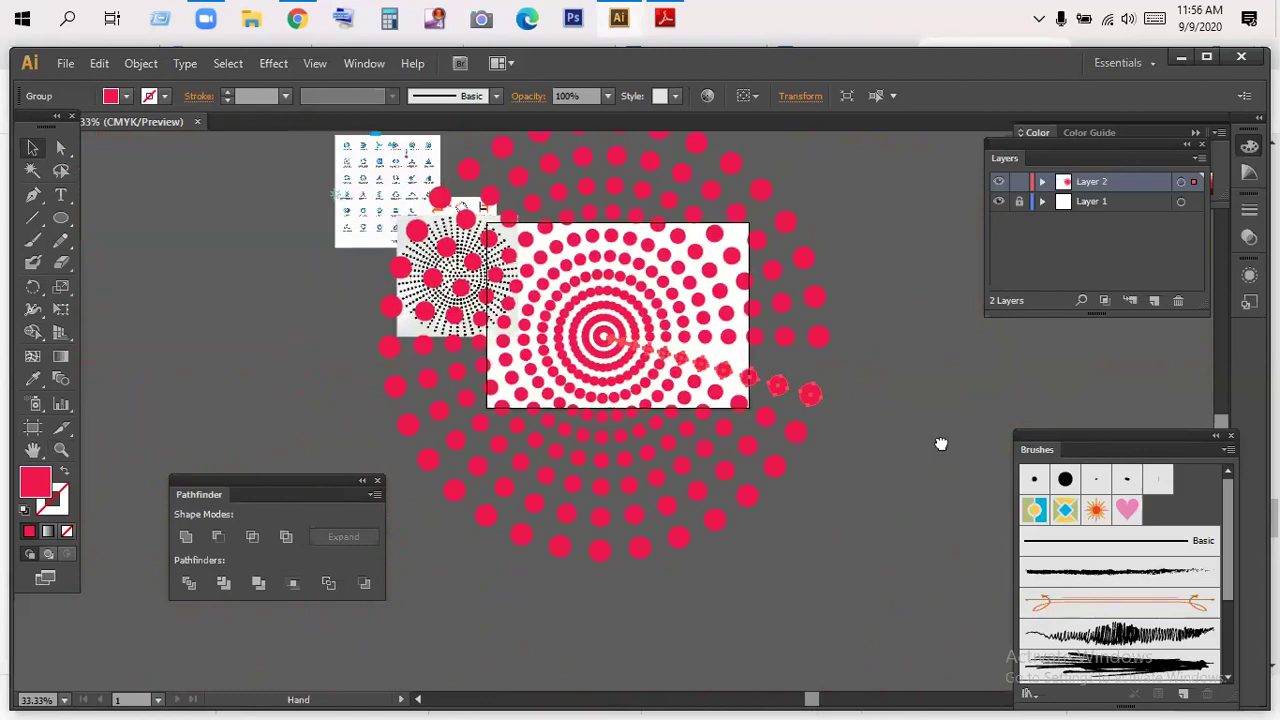
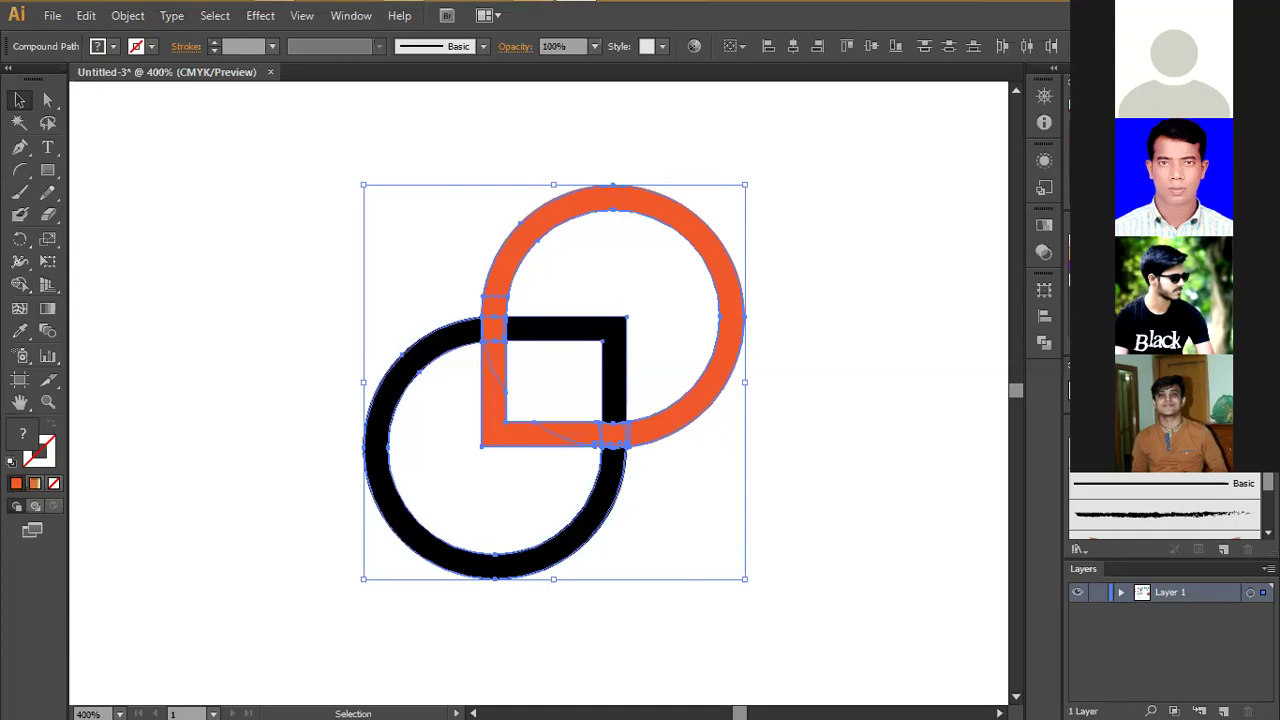
left_click(812, 458)
left_click_drag(292, 548, 663, 214)
right_click(721, 288)
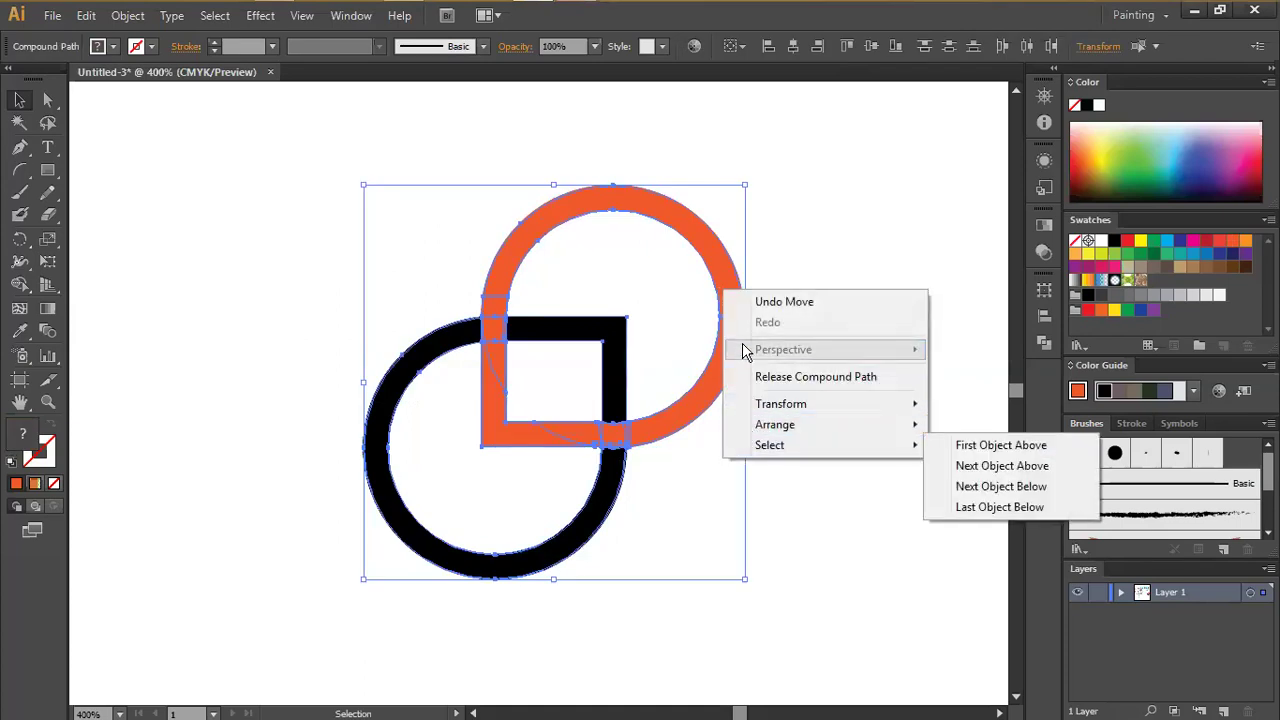
left_click(720, 262)
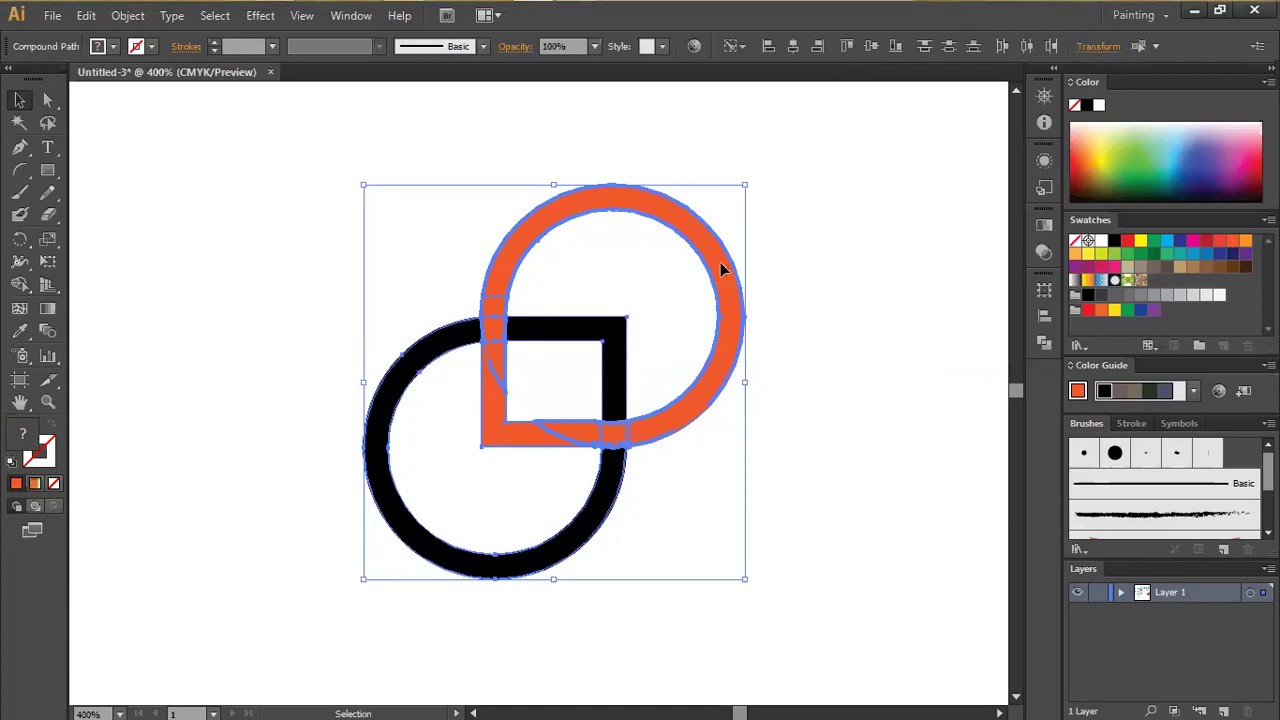
left_click(773, 297)
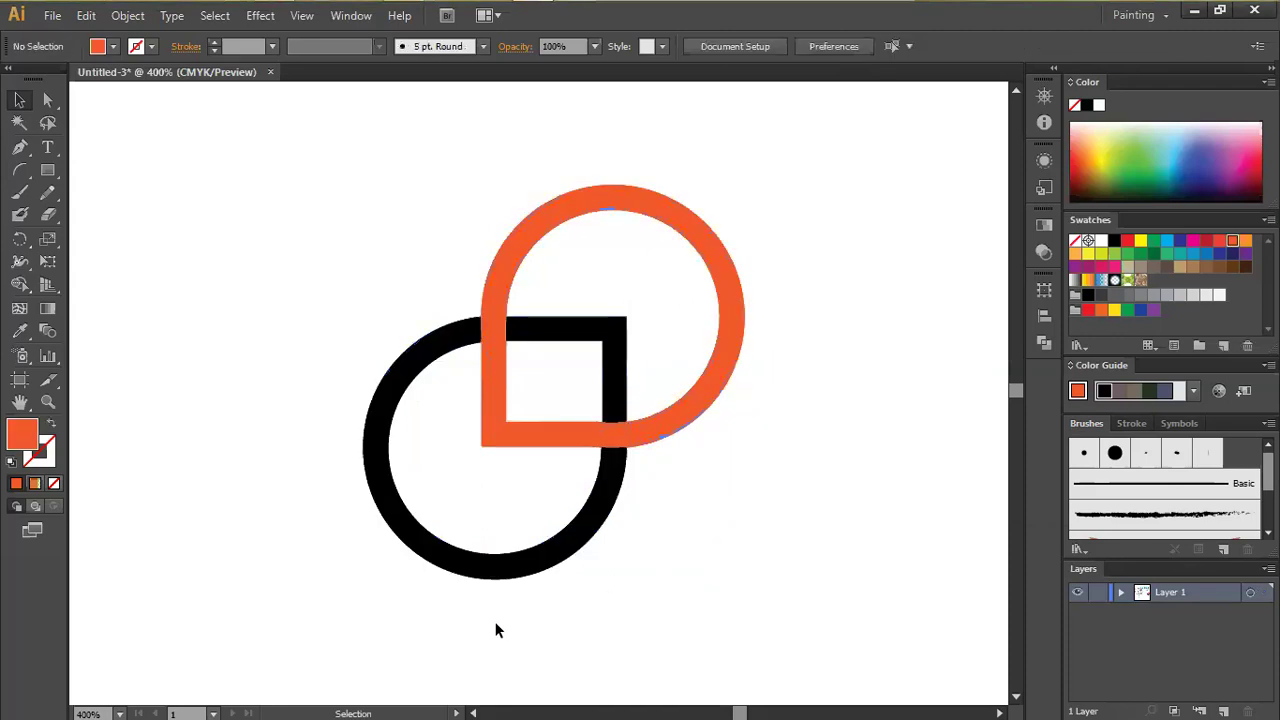
- Select both interlocking orange and black ring shapes and release their compound paths
left_click_drag(478, 605, 800, 237)
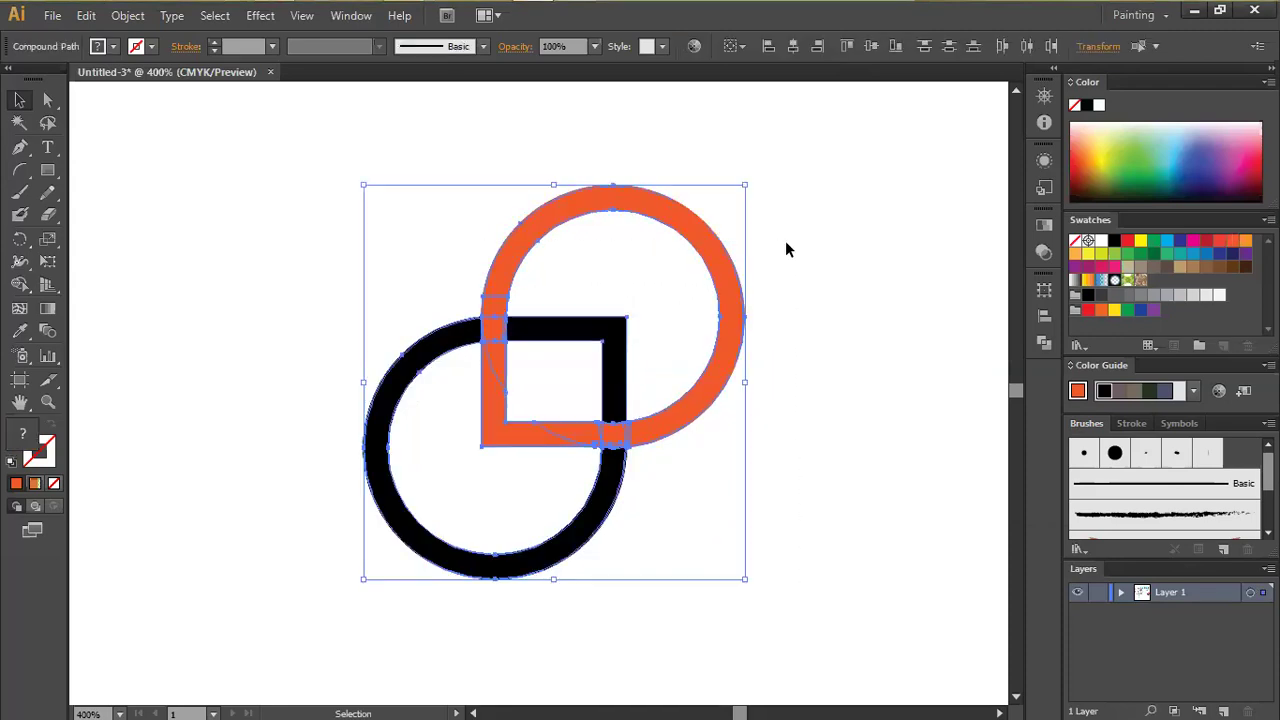
right_click(737, 318)
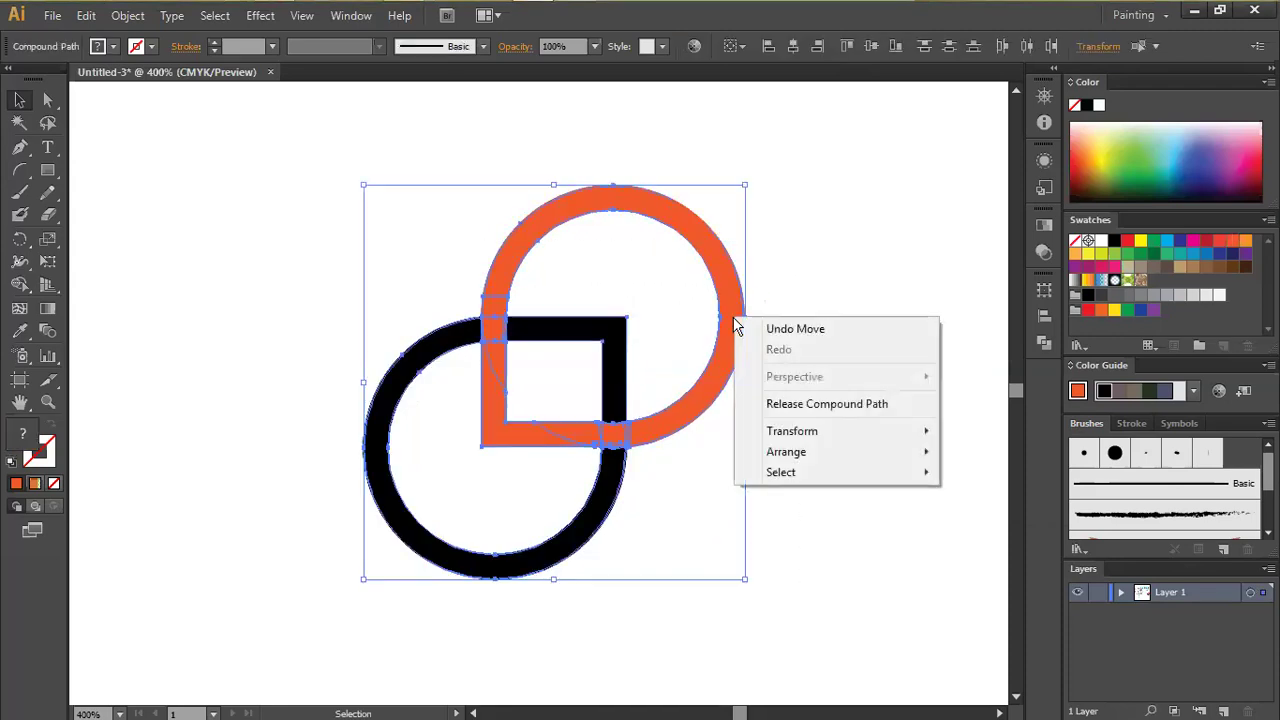
left_click(763, 404)
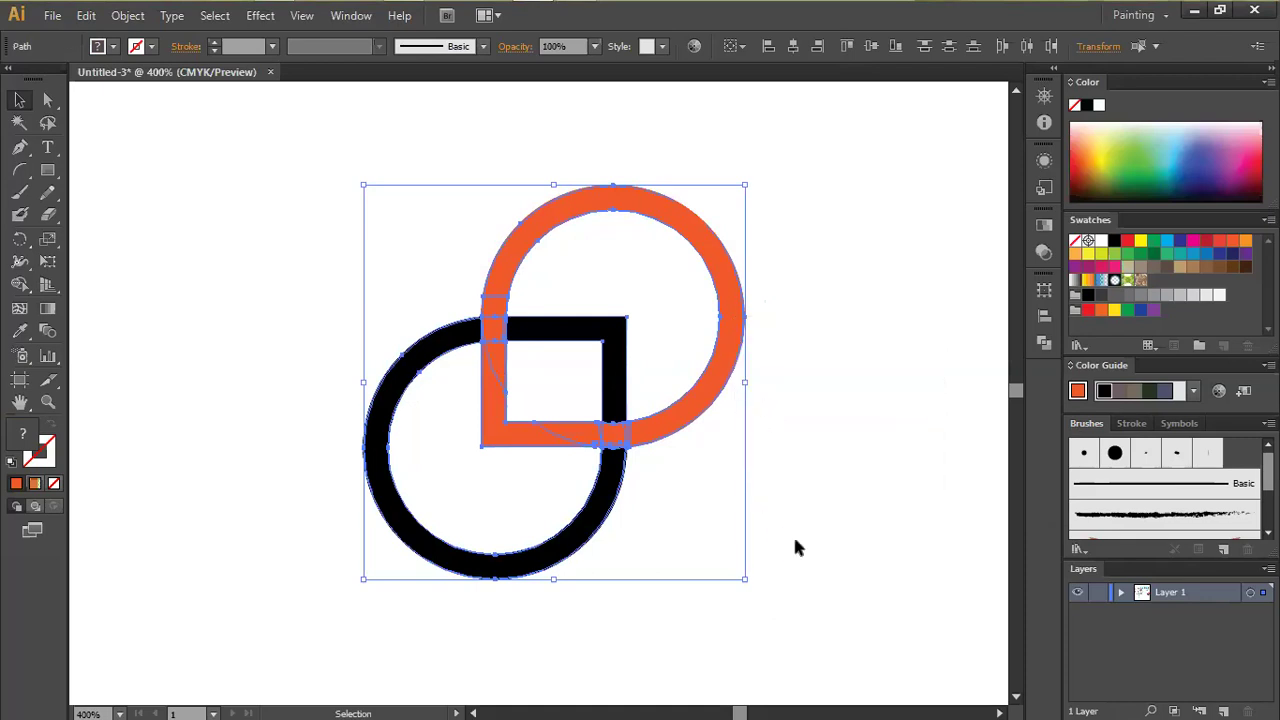
left_click(836, 400)
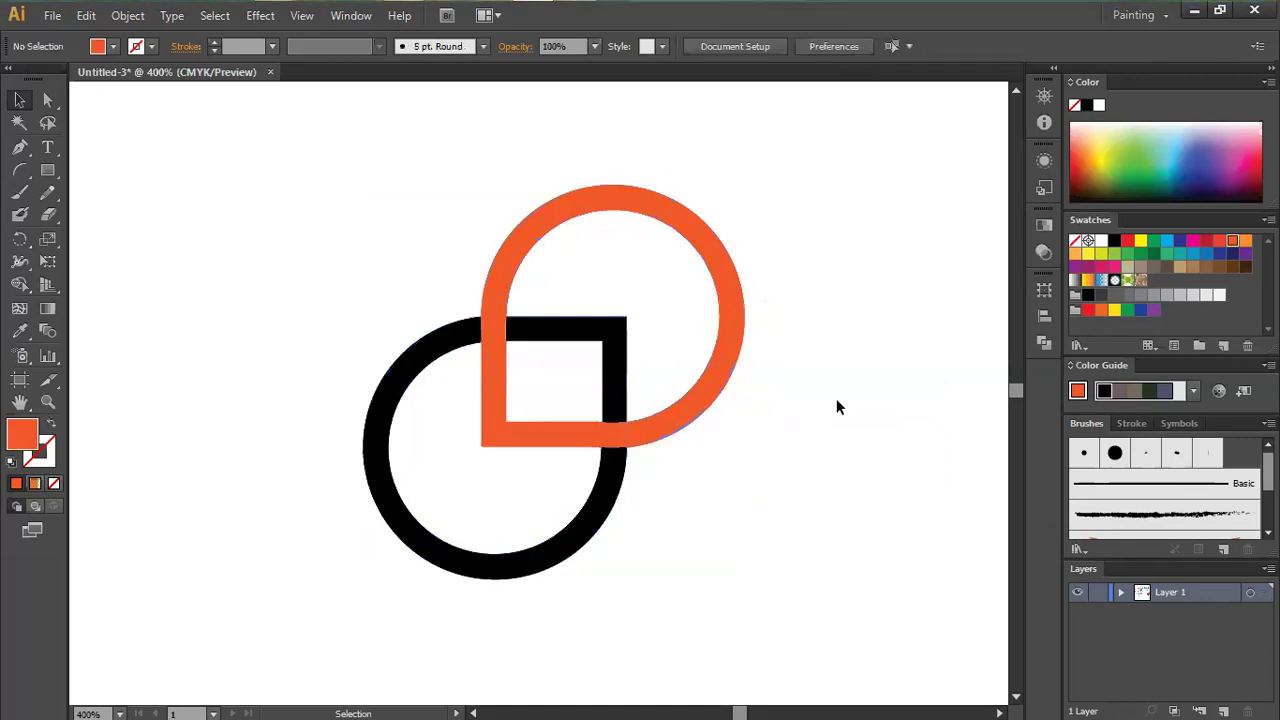
- Select all pieces of the orange and black ring logo and group them
left_click(681, 424)
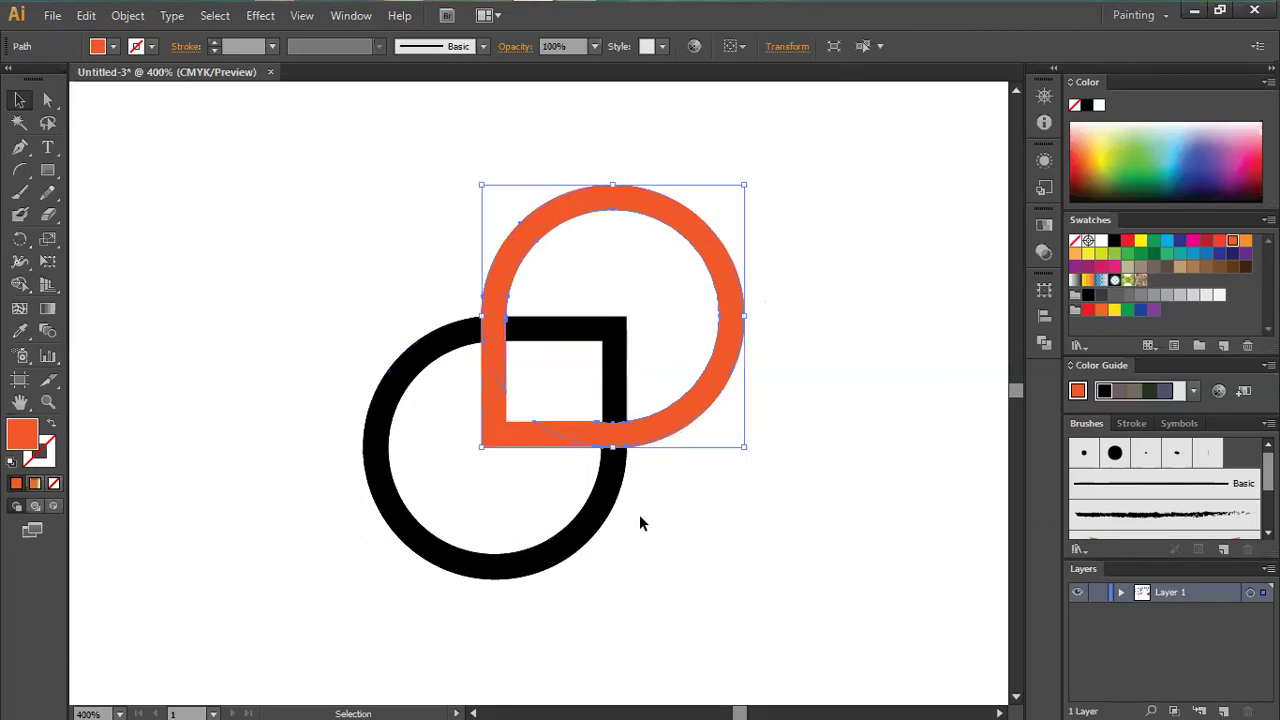
left_click(603, 506)
left_click(665, 515)
left_click_drag(826, 402, 472, 488)
right_click(652, 442)
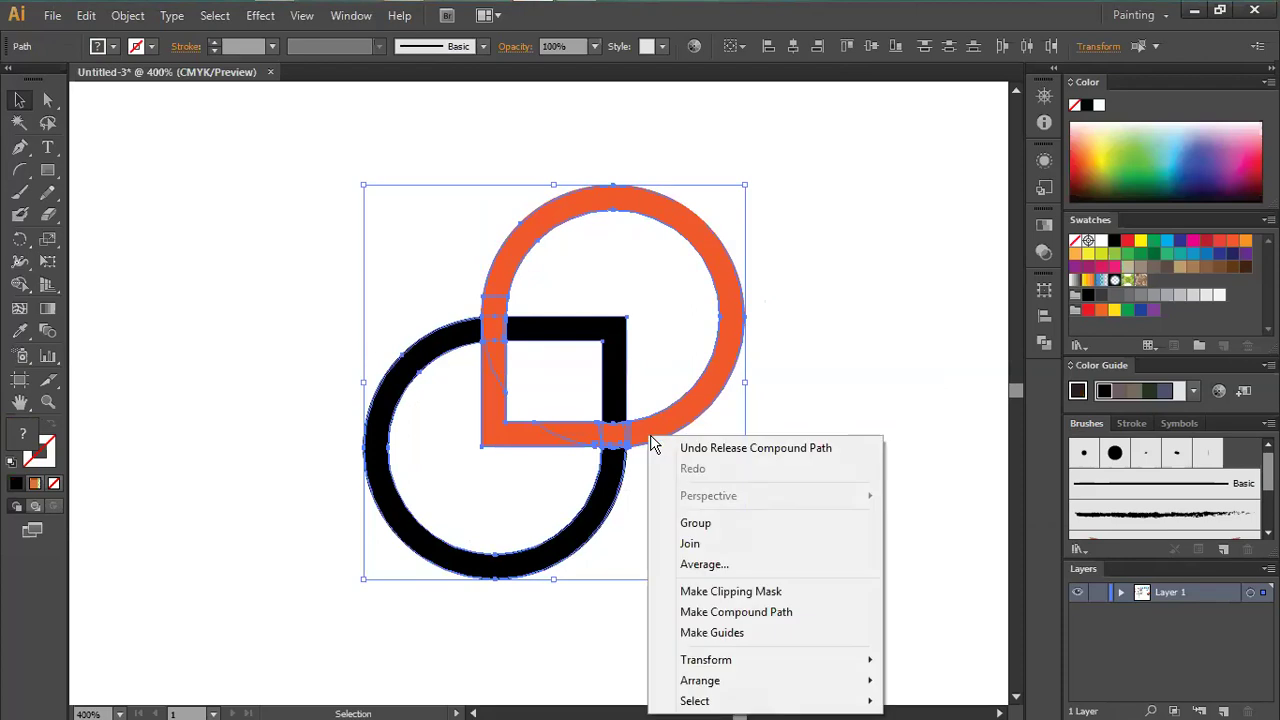
left_click(702, 524)
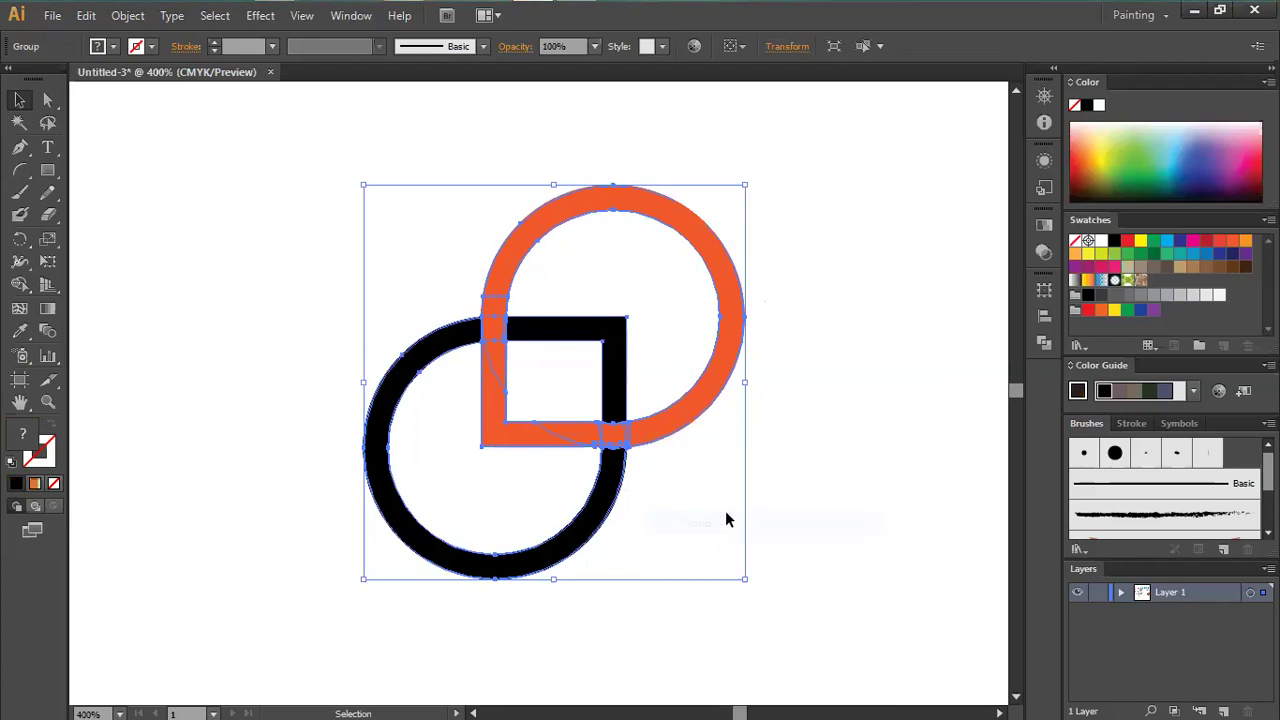
- Move the grouped ring logo up beside the four-arrow black and orange logo
key("ctrl+1")
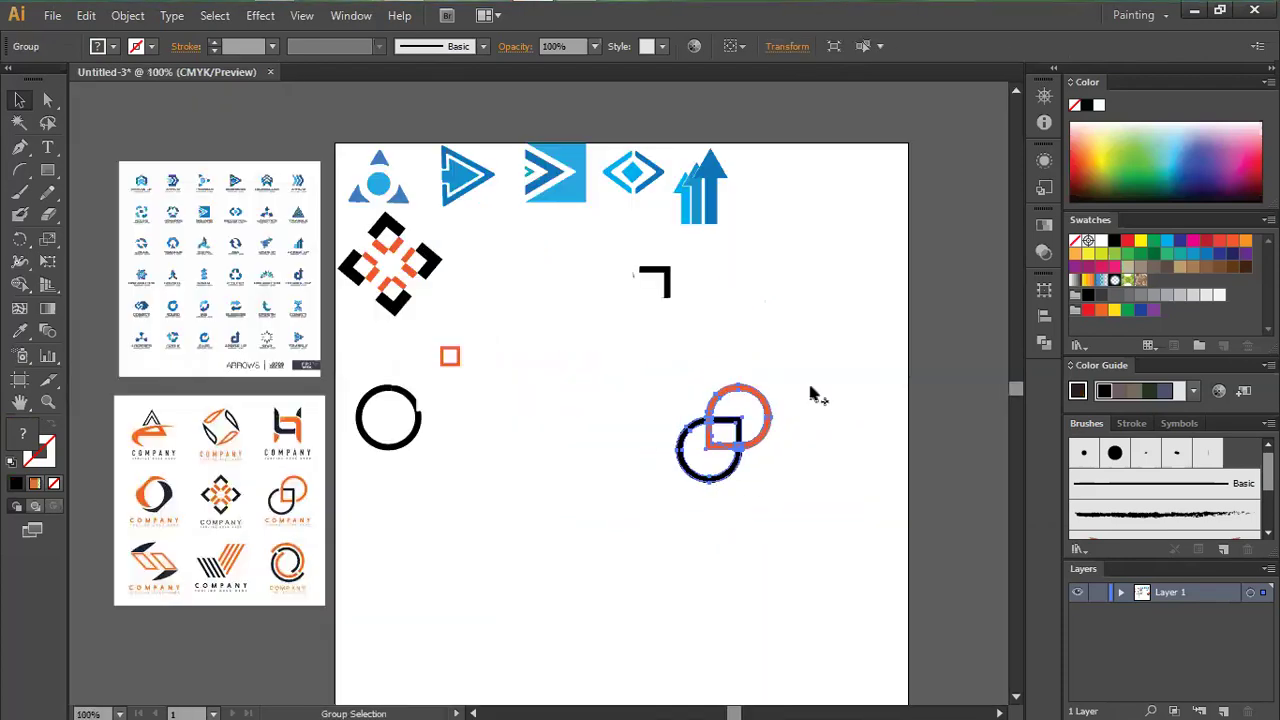
left_click_drag(763, 400, 551, 240)
left_click(625, 300)
- Delete the leftover construction pieces: the black corner, the tiny black square, the orange square outline and the black ring
left_click(666, 282)
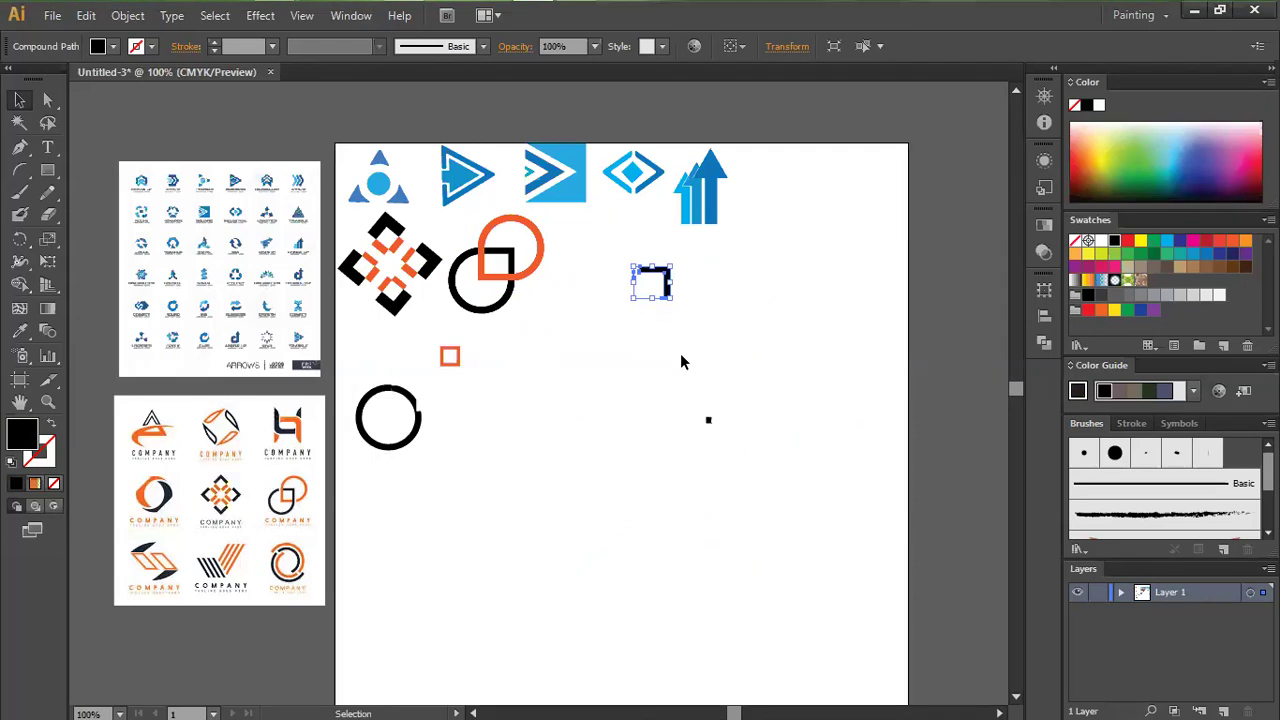
key("Delete")
left_click_drag(714, 434, 694, 400)
key("Delete")
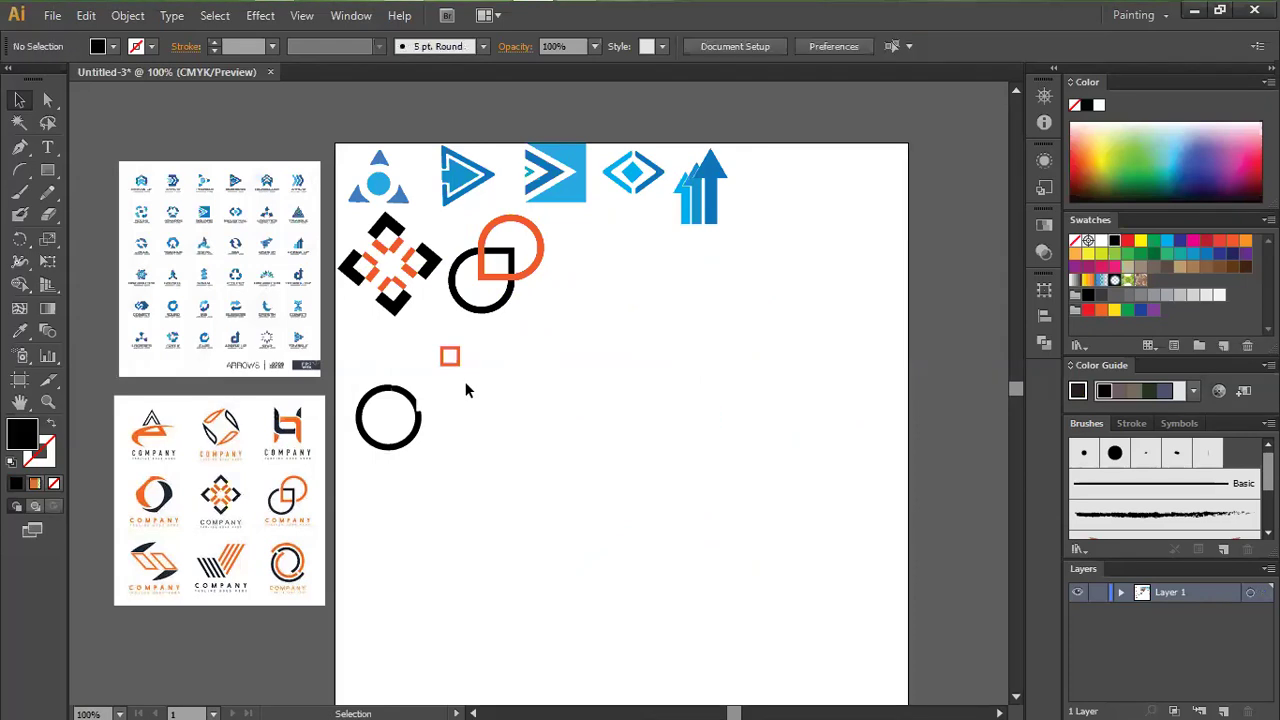
left_click(450, 356)
key("Delete")
left_click_drag(434, 381, 382, 471)
key("Delete")
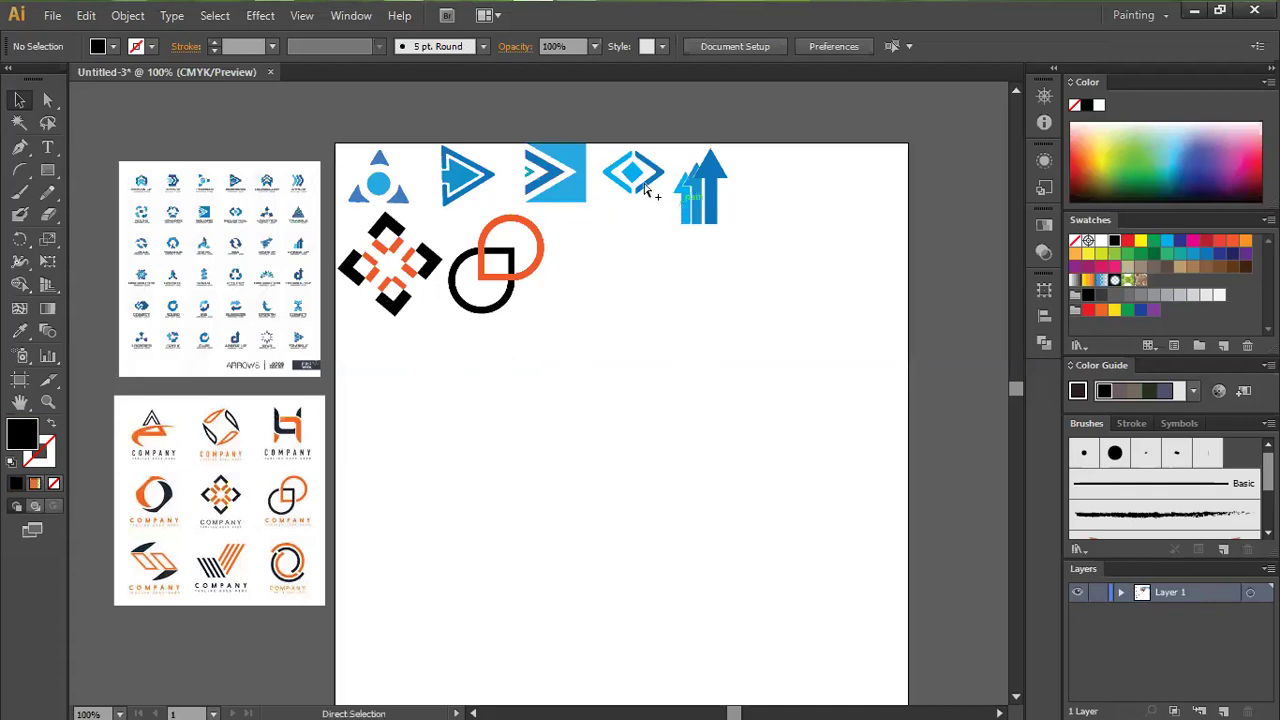
scroll(637, 180, "up", 1)
scroll(672, 178, "up", 1)
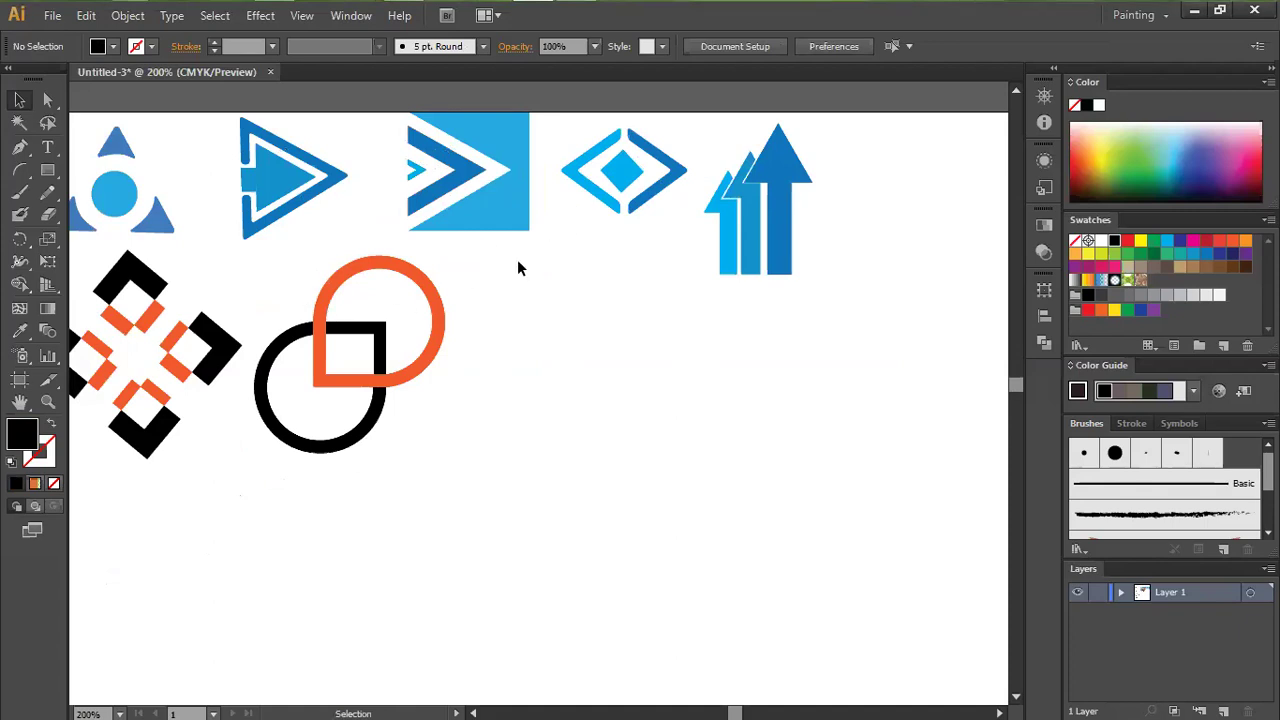
scroll(457, 277, "down", 1)
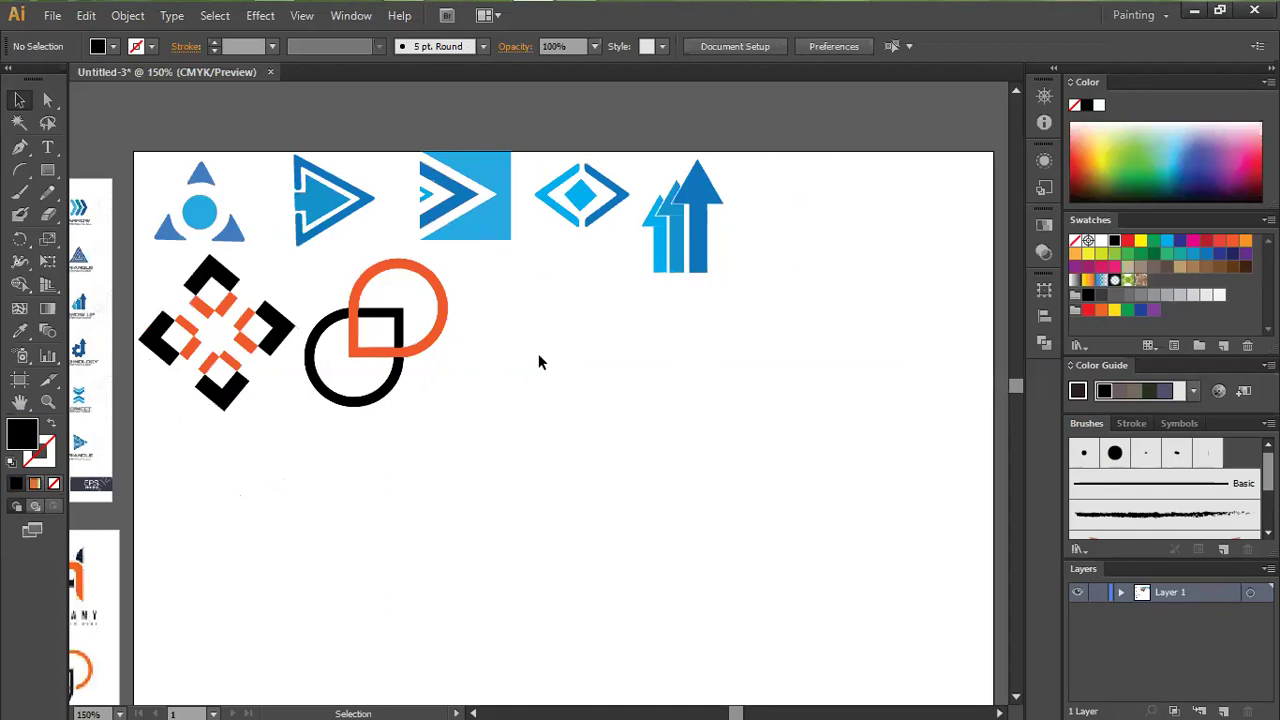
scroll(643, 386, "down", 2)
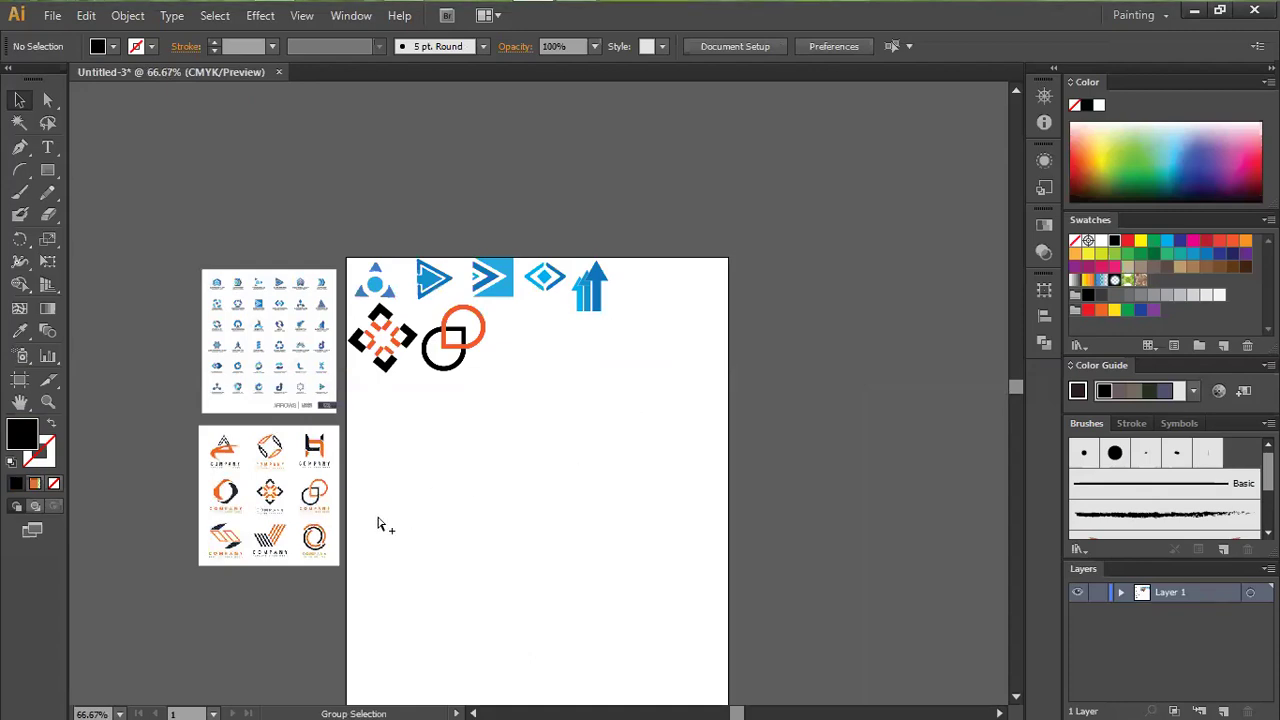
scroll(380, 523, "up", 1)
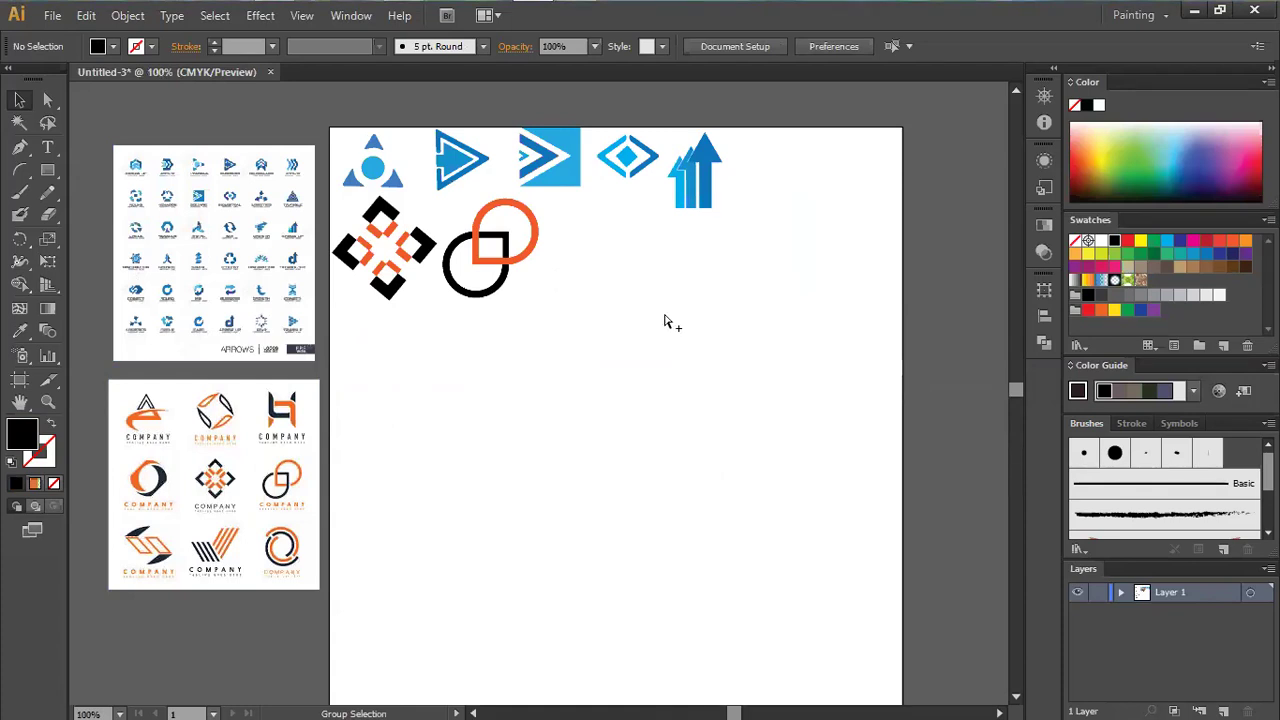
key("a")
key("v")
- Draw a small circle with the Rounded Rectangle tool in the empty artboard area and fill it with red
scroll(663, 478, "down", 3)
left_click_drag(47, 171, 118, 199)
left_click_drag(630, 346, 670, 386)
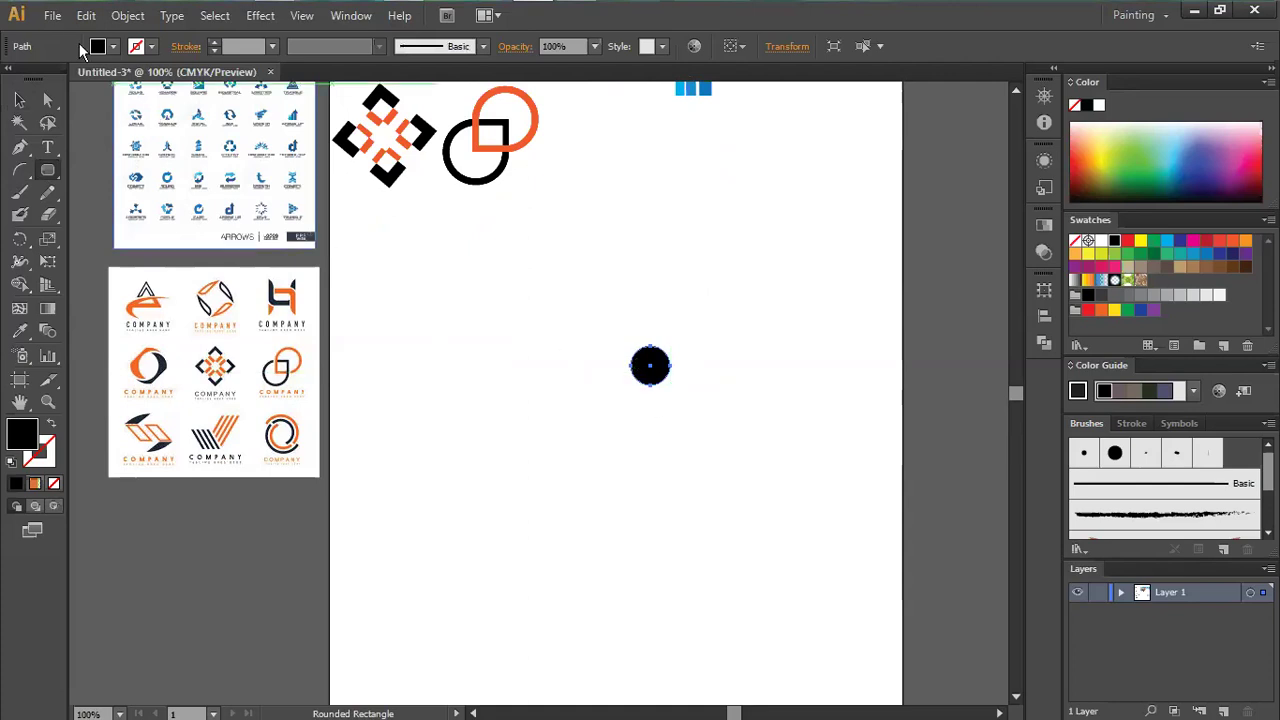
left_click(113, 46)
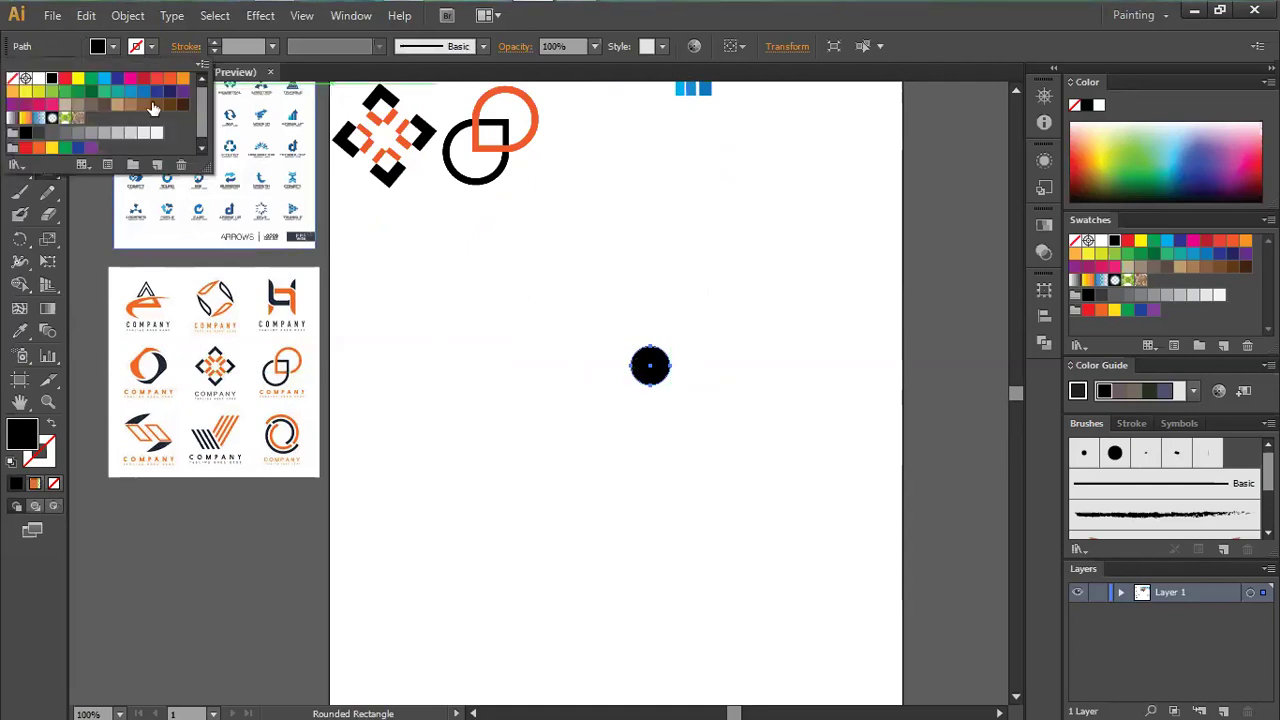
left_click(65, 78)
left_click(611, 407)
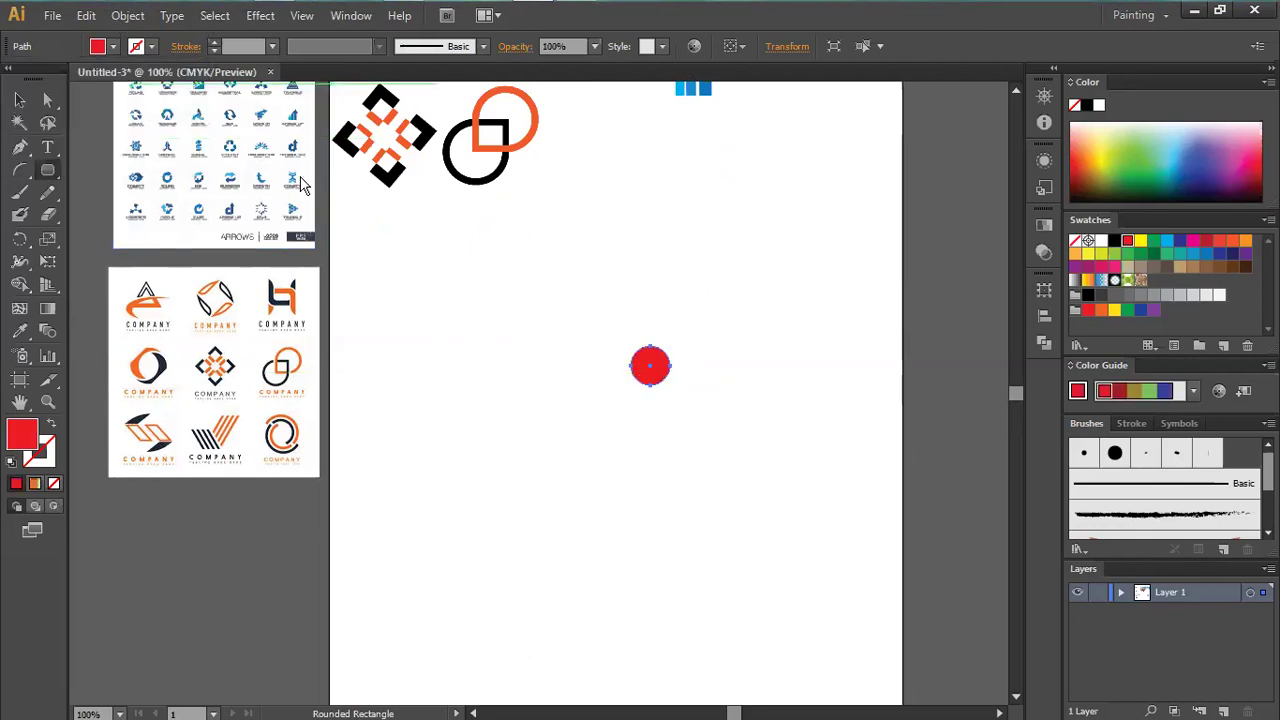
- Start a Distort & Transform > Transform effect on the red circle and set it to 10 copies
left_click(260, 15)
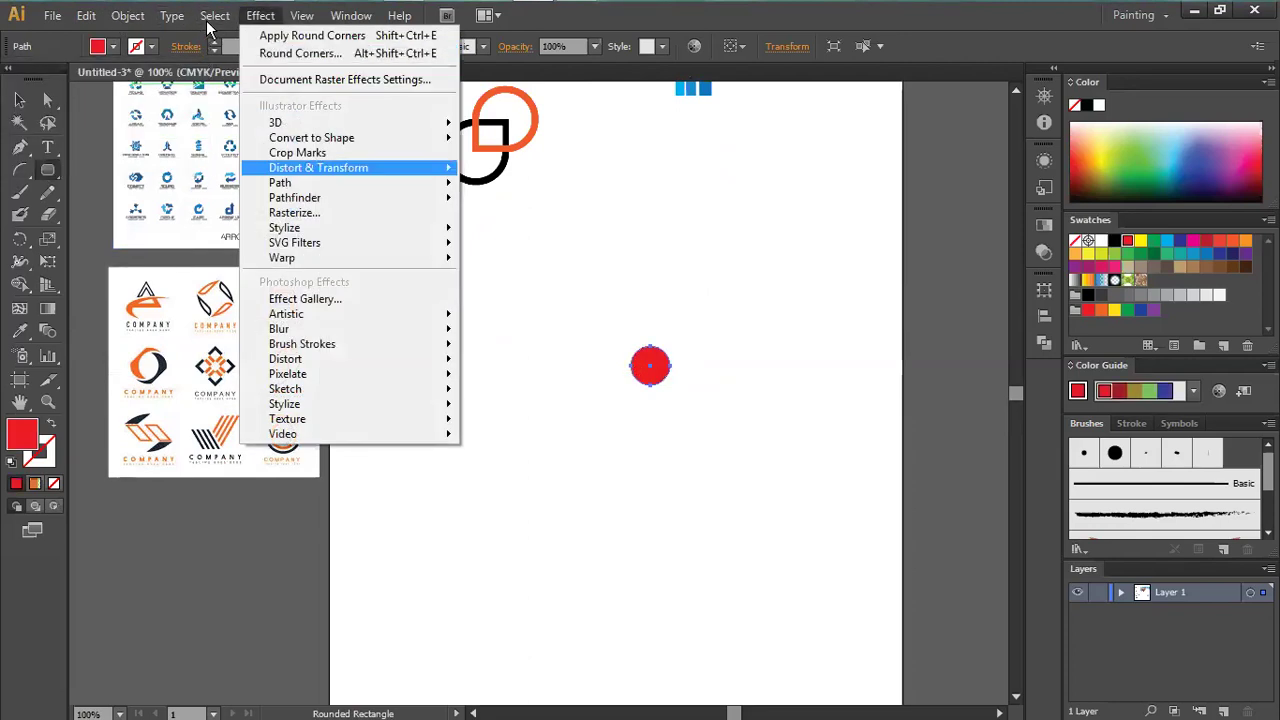
mouse_move(320, 168)
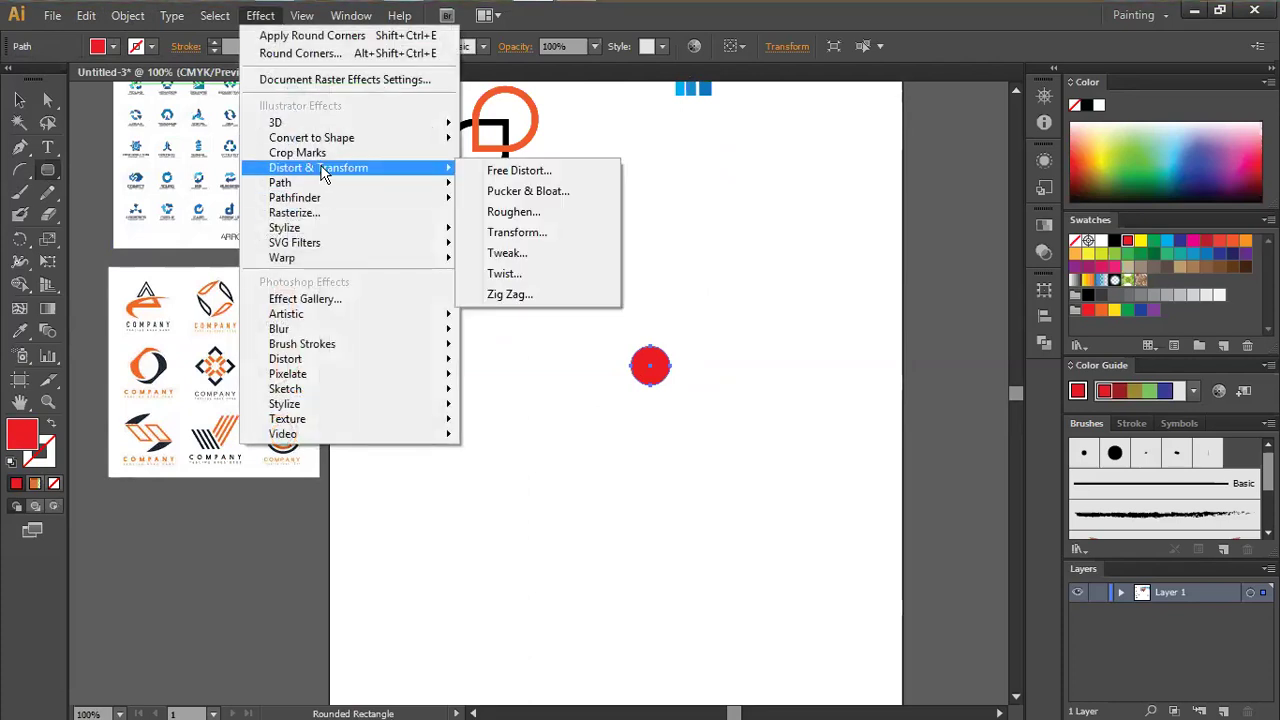
left_click(524, 234)
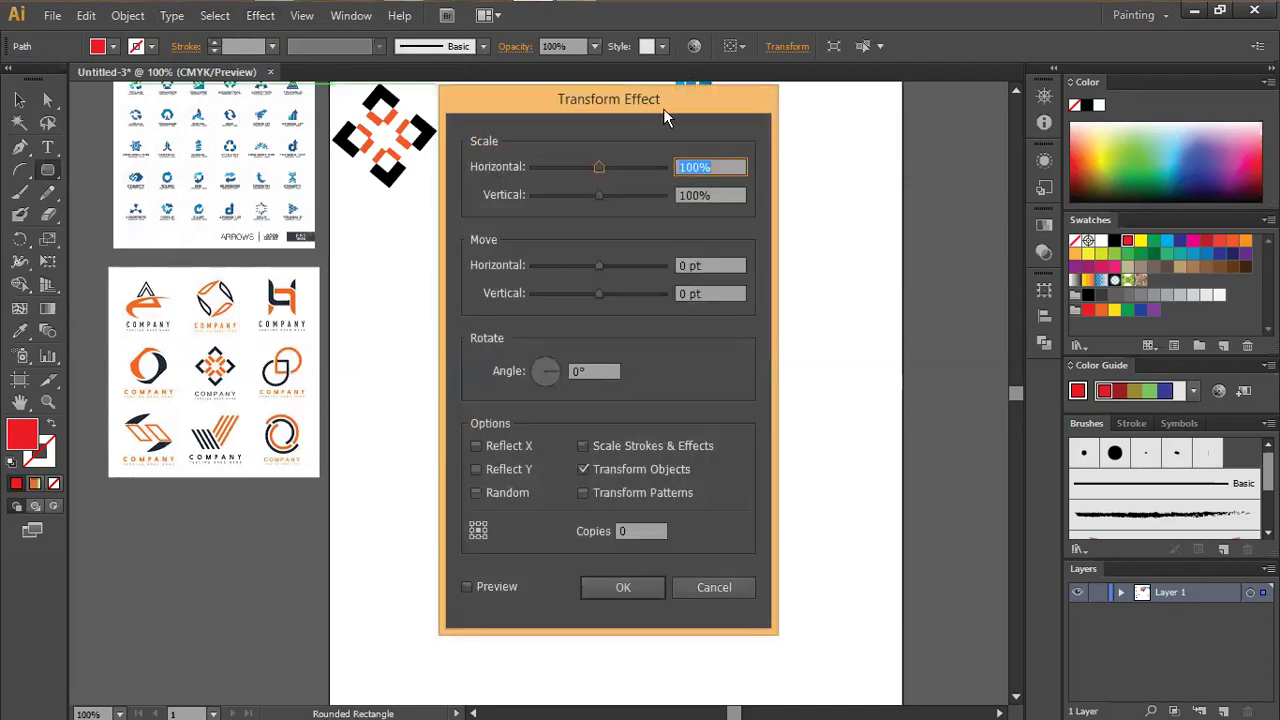
left_click_drag(654, 107, 1014, 112)
left_click(1000, 539)
type("10")
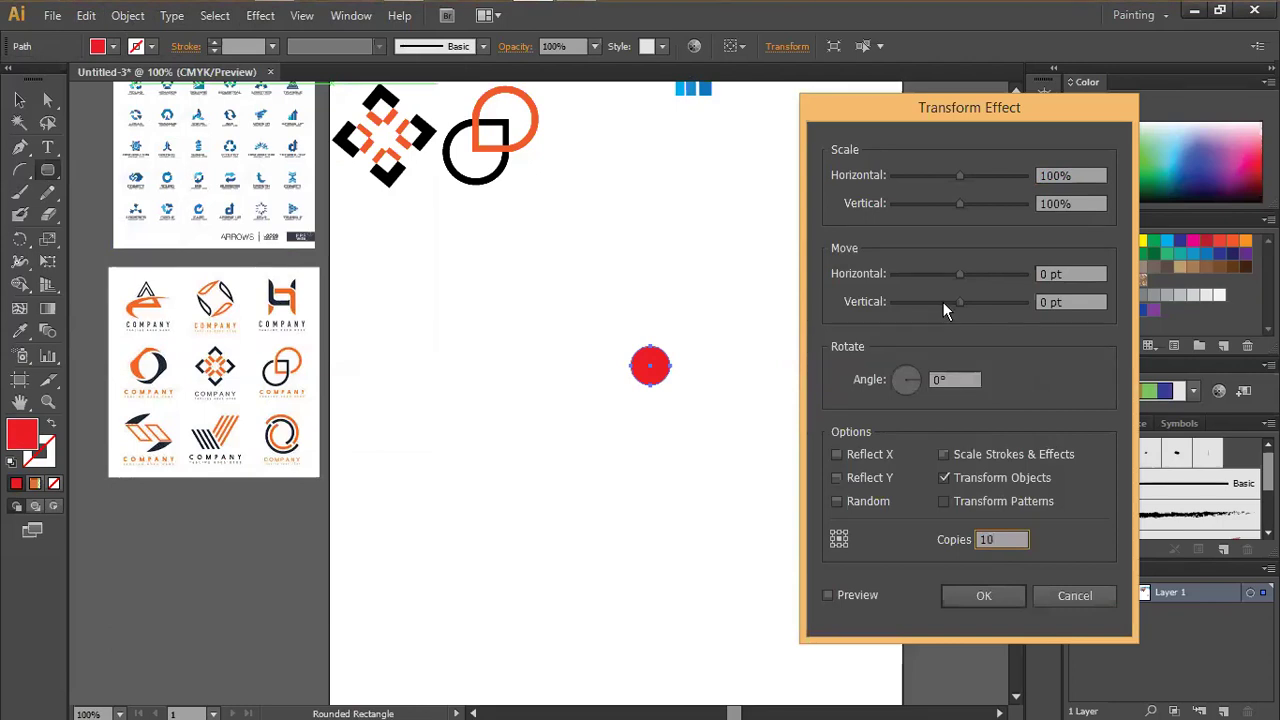
- Set the effect's horizontal and vertical scale to 113% and its horizontal move to 20 pt, with the preview turned on
left_click(1076, 175)
type("113")
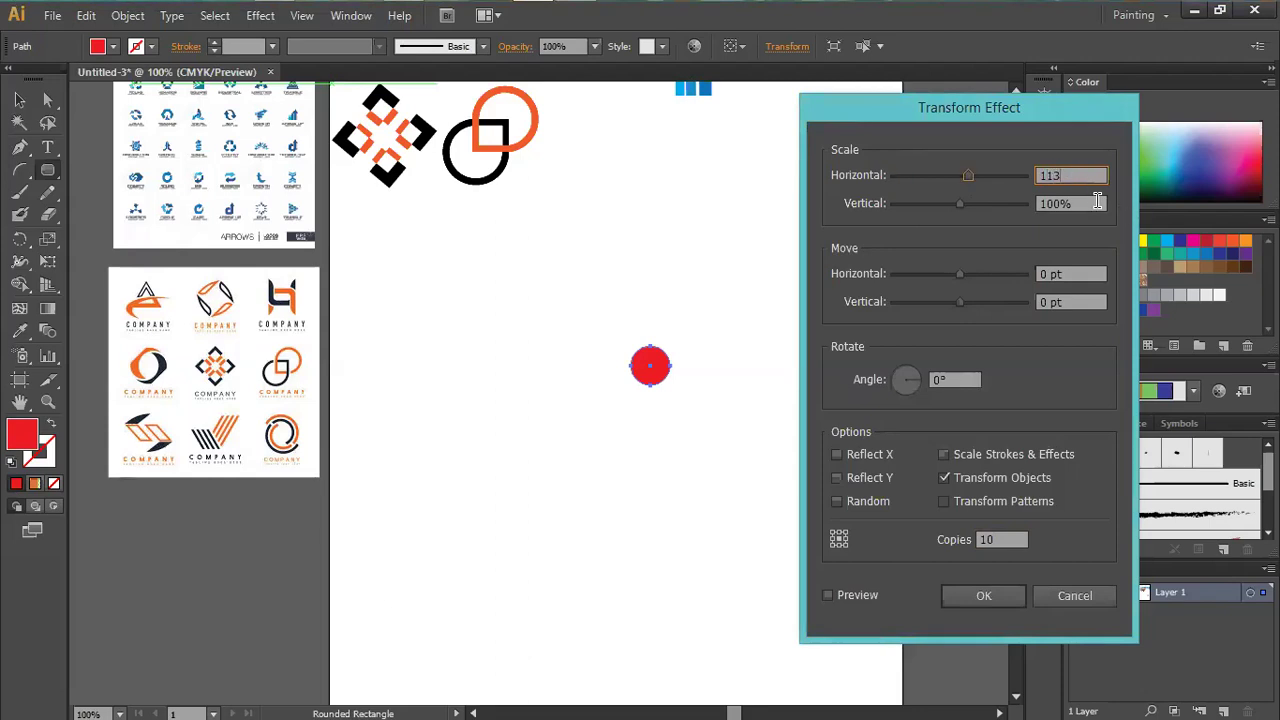
key("Tab")
type("113")
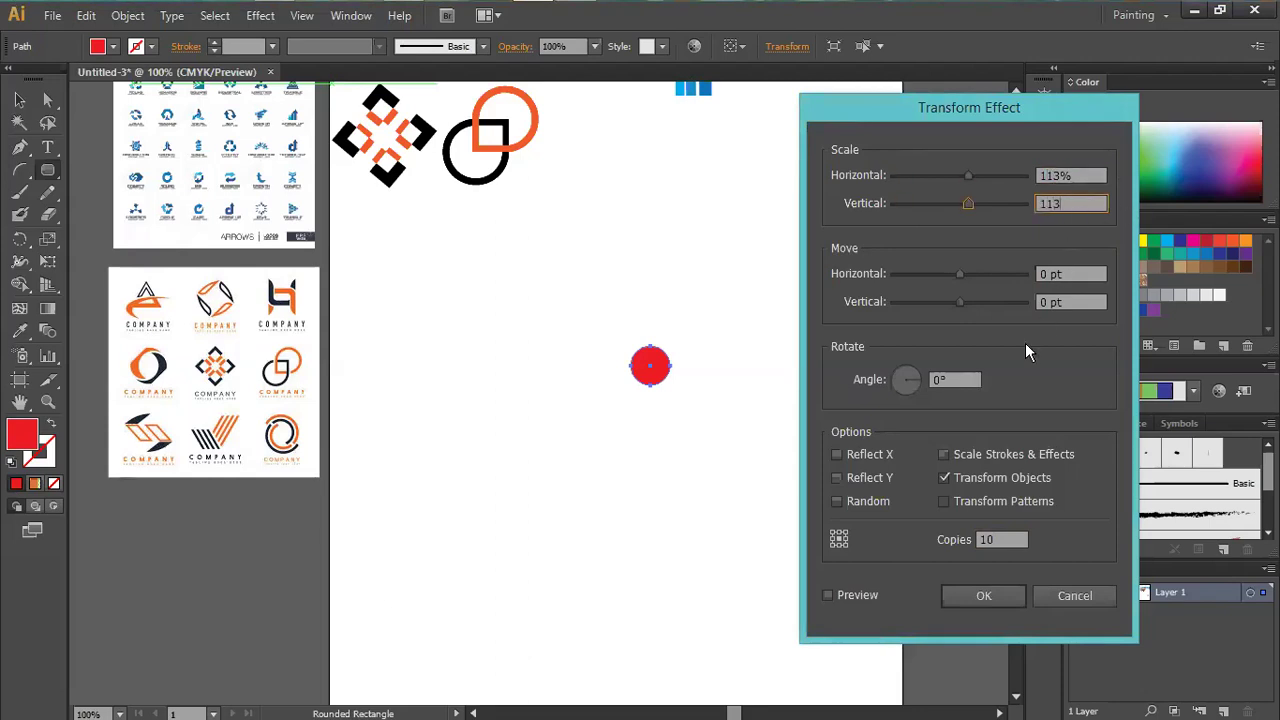
key("Tab")
type("20 pt")
left_click(830, 594)
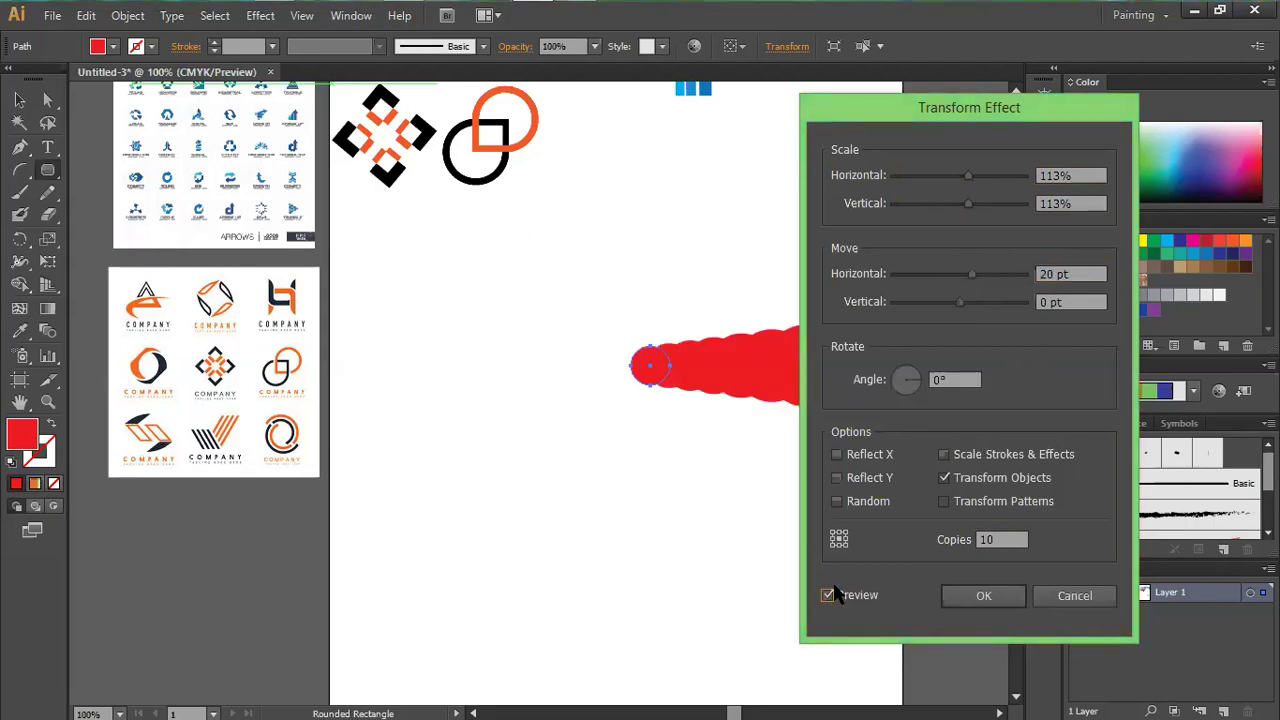
- Move the Transform Effect dialog clear of the copies and adjust the horizontal move to 59 pt
left_click_drag(911, 107, 891, 108)
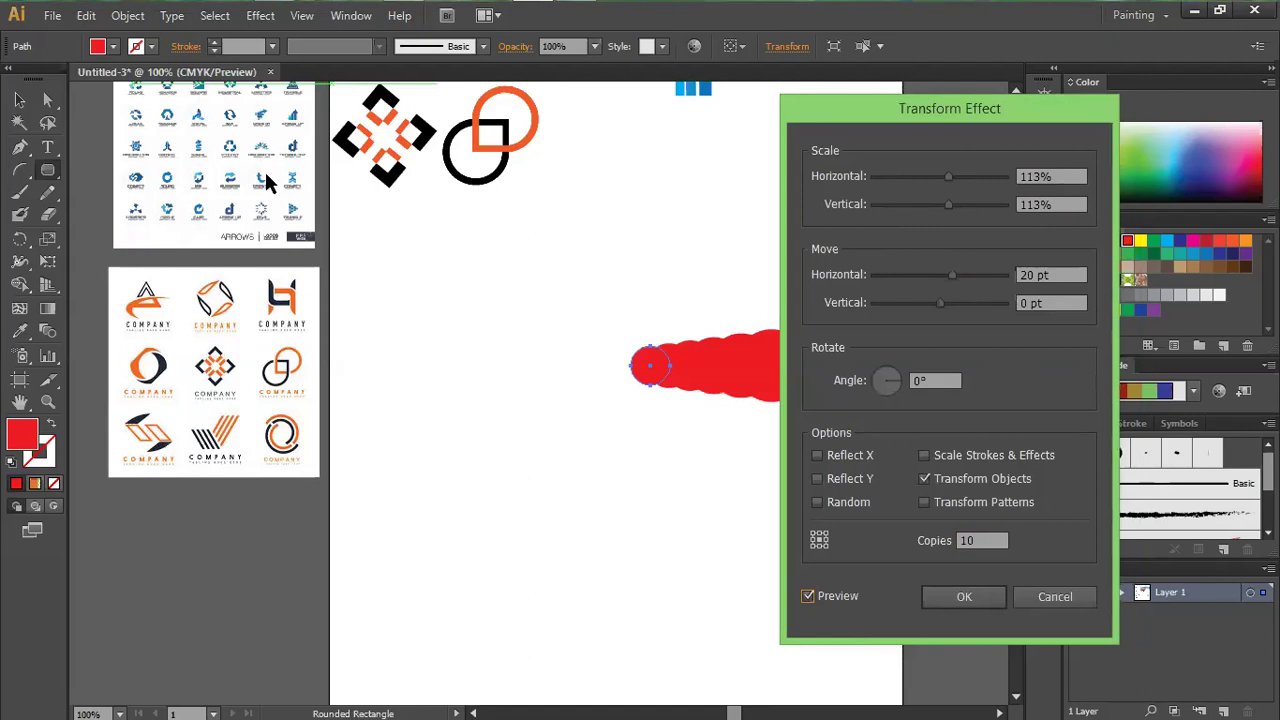
left_click_drag(949, 108, 320, 120)
left_click_drag(322, 287, 314, 287)
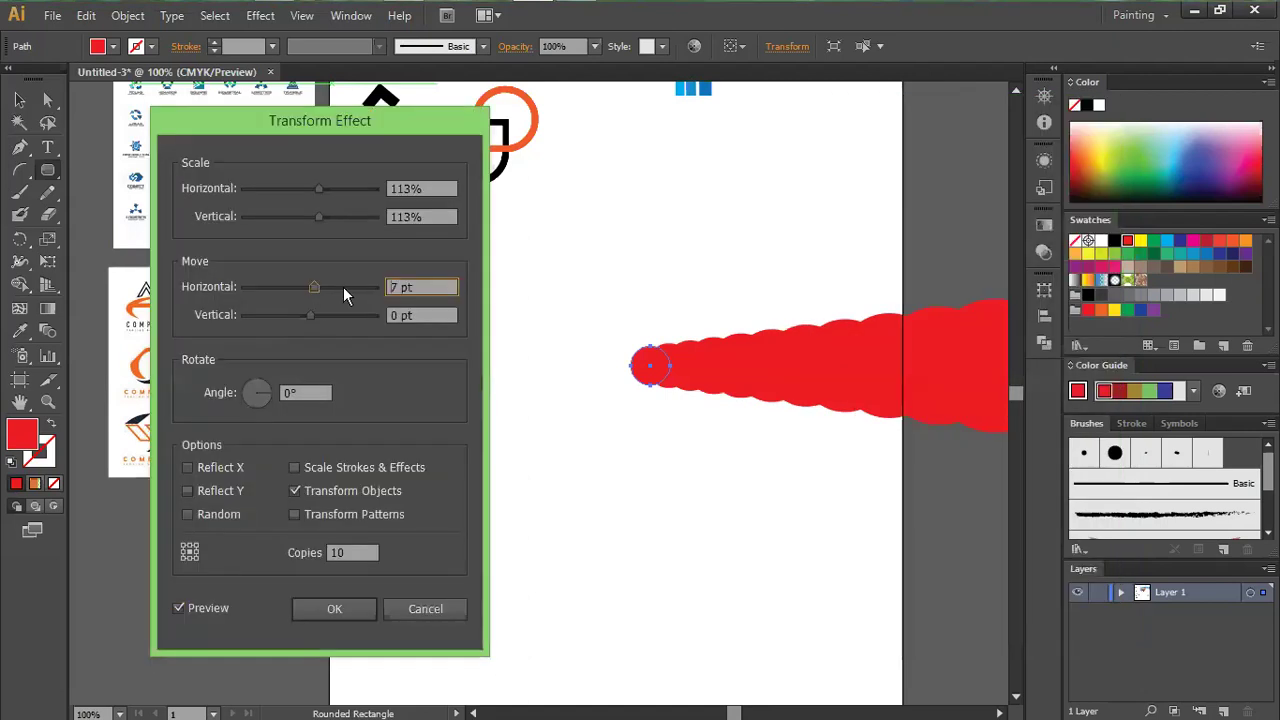
left_click(371, 286)
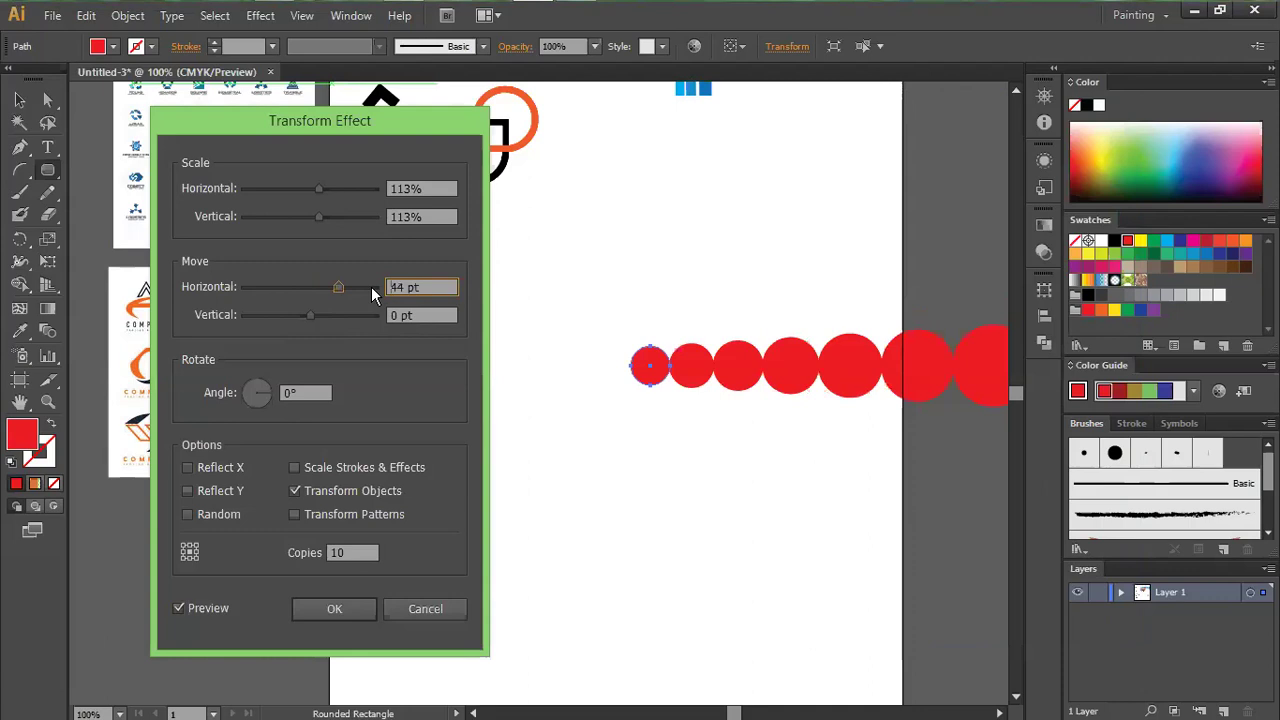
left_click(377, 288)
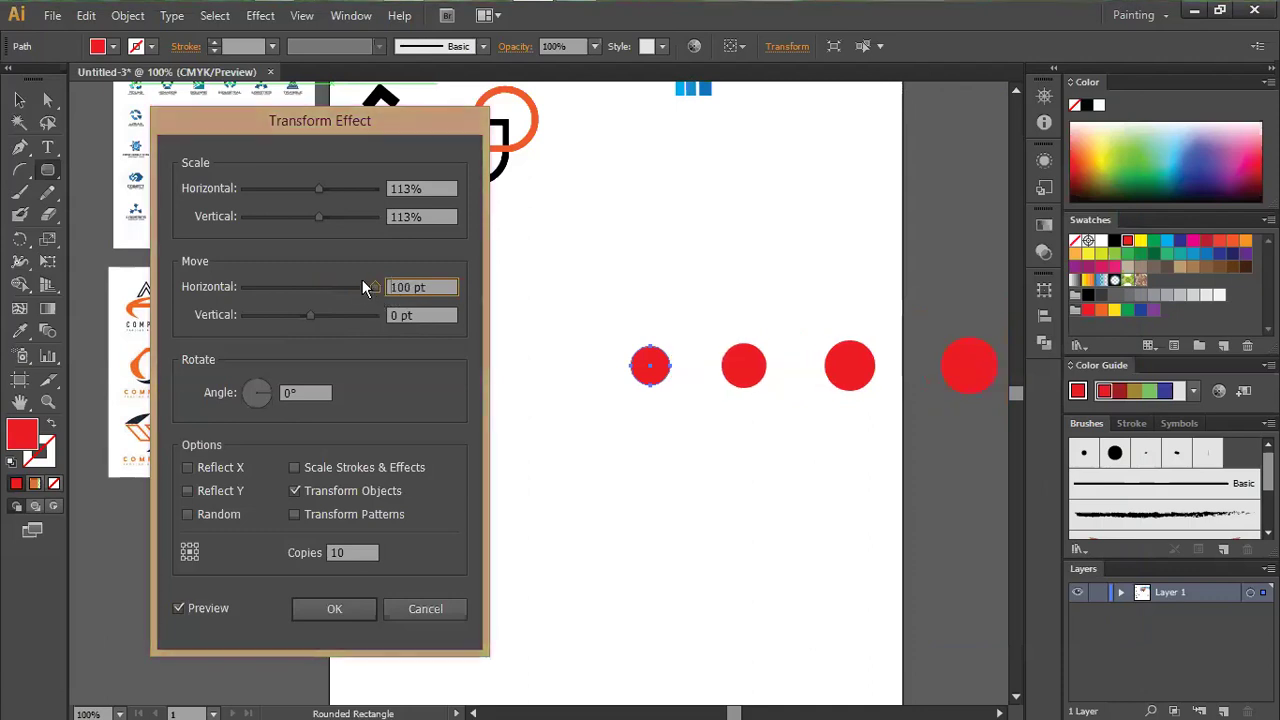
left_click_drag(369, 288, 349, 296)
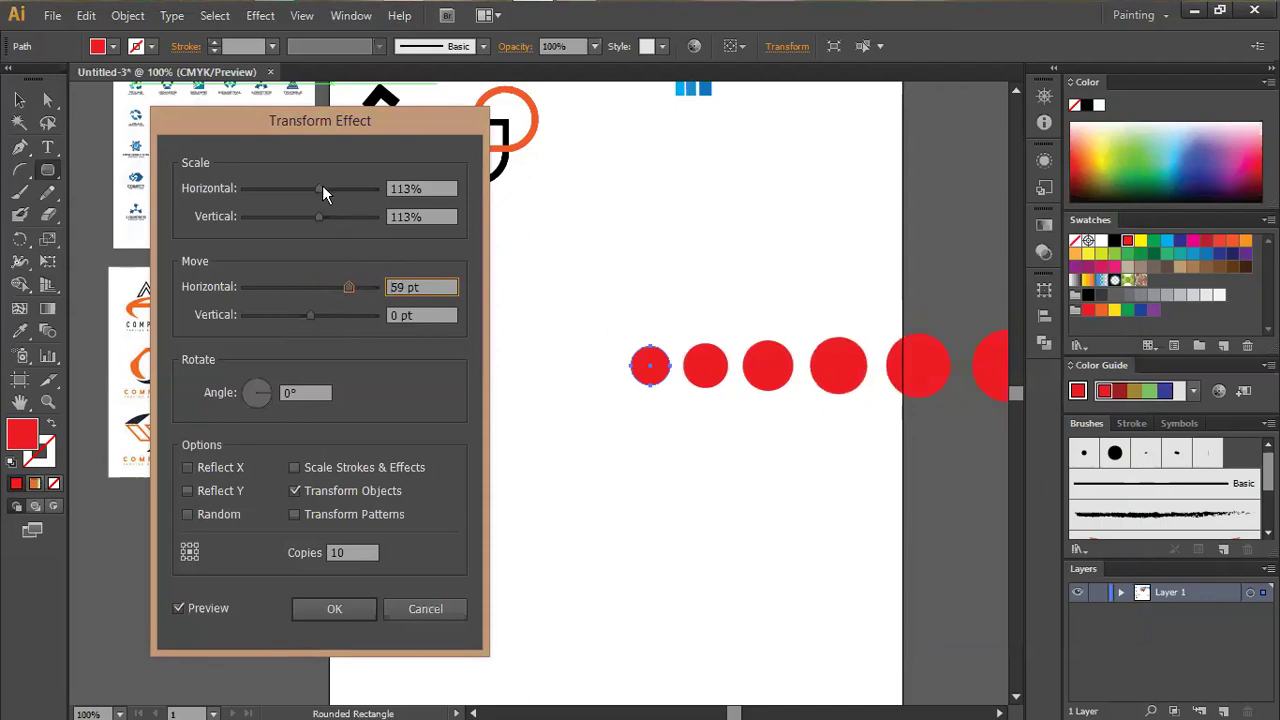
- Try larger horizontal stretches of the circle copies, and set both the horizontal and vertical scale to 82% with the preview updated
left_click_drag(320, 187, 335, 188)
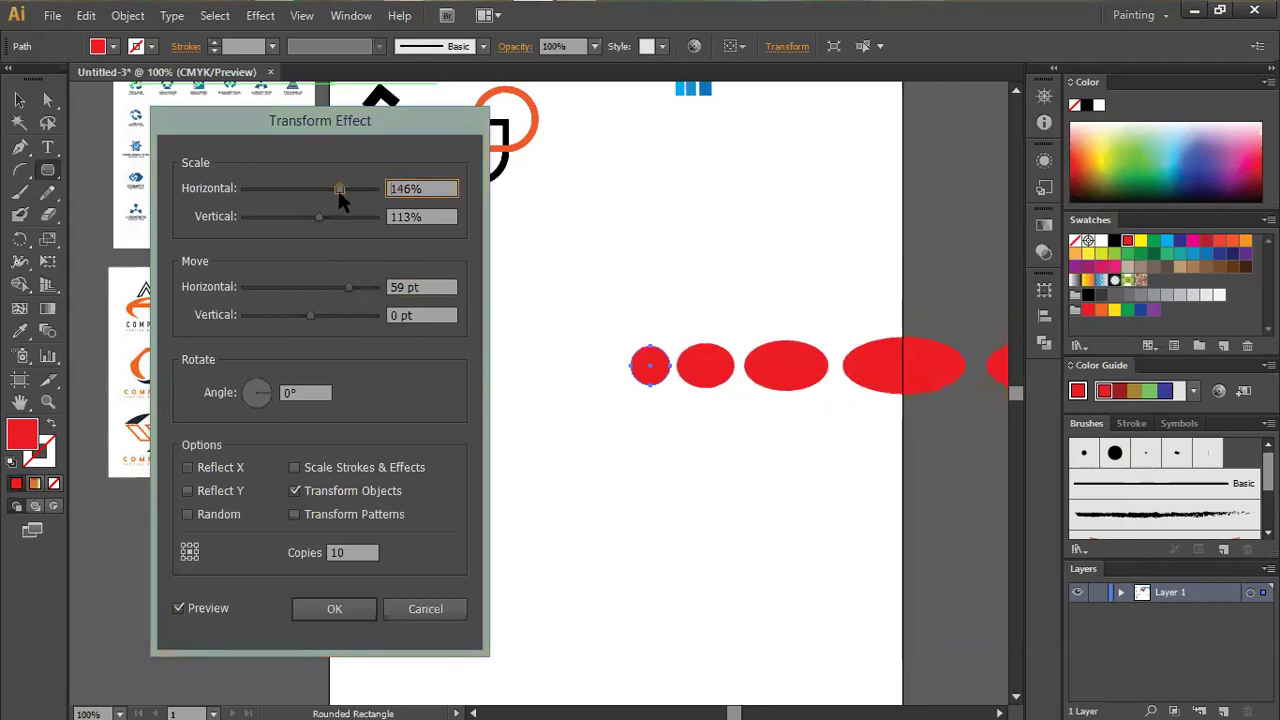
double_click(436, 189)
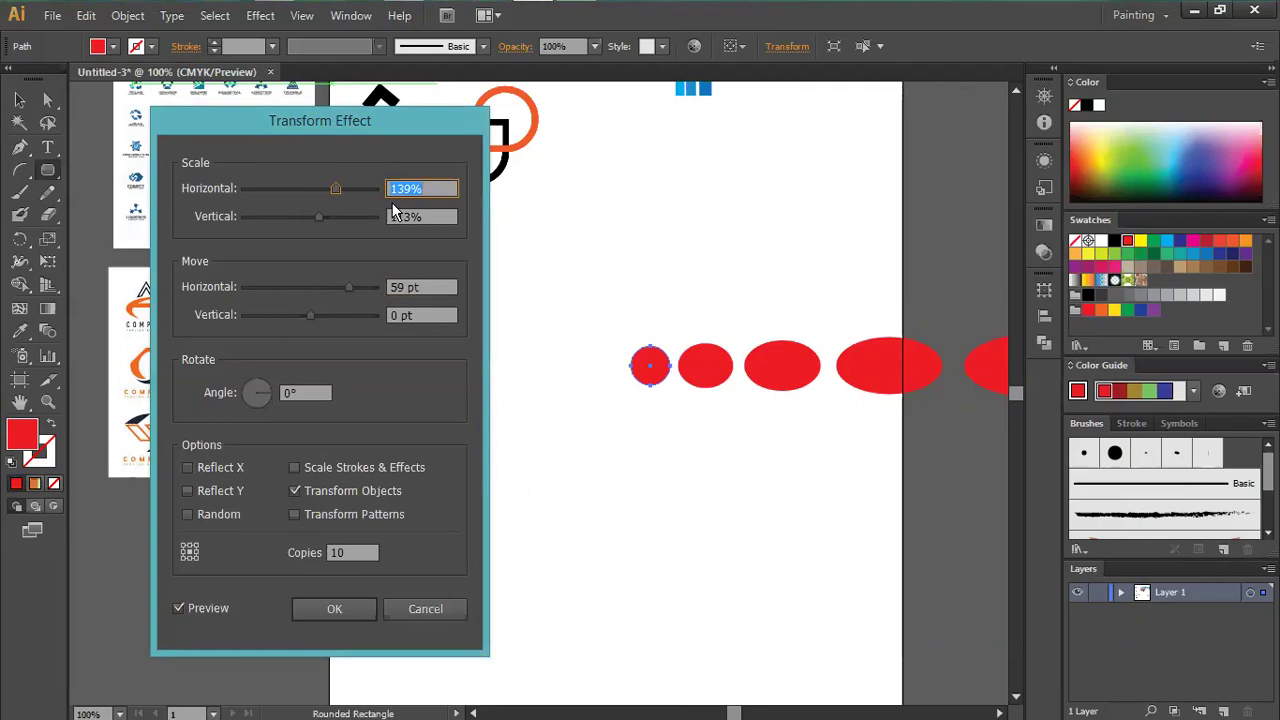
type("82")
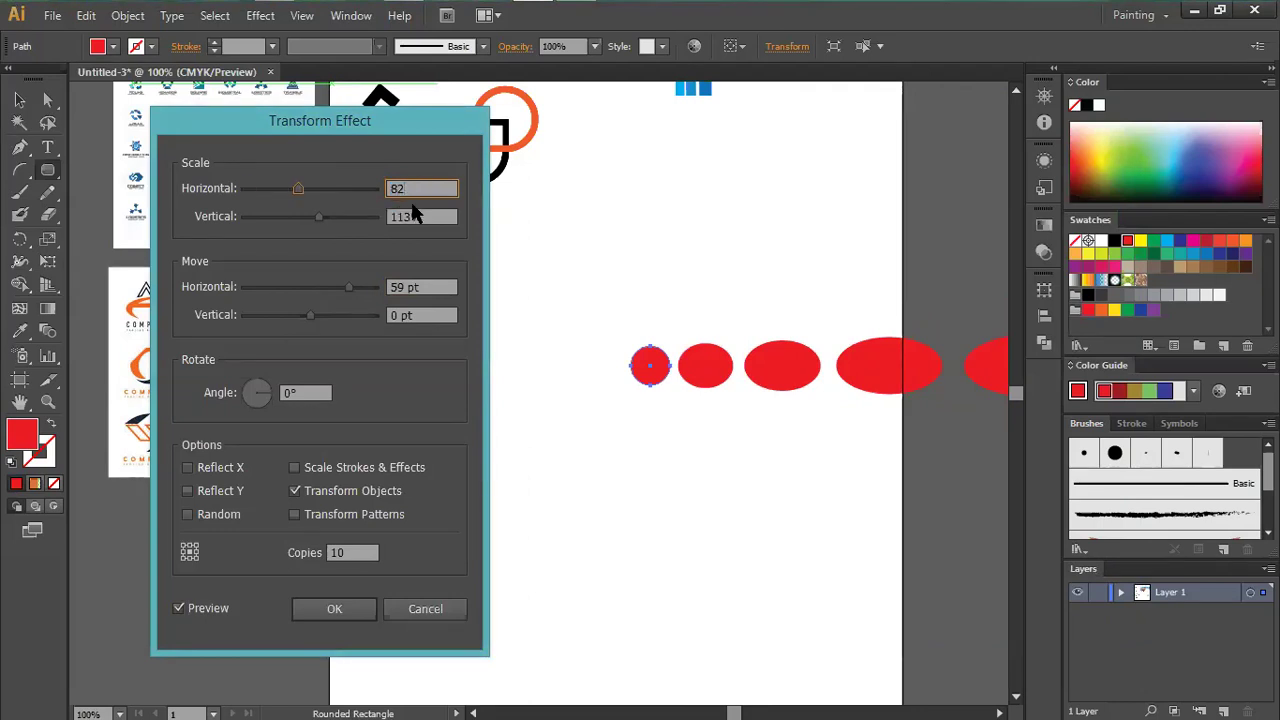
double_click(436, 217)
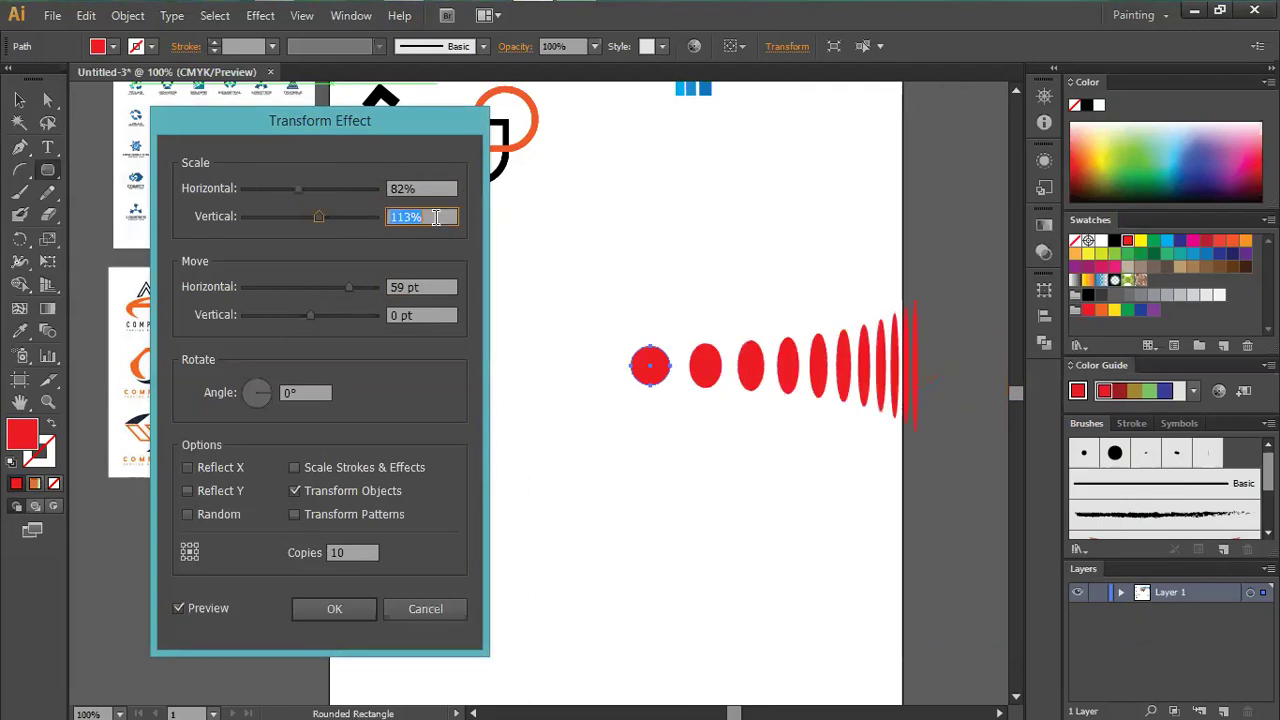
type("82")
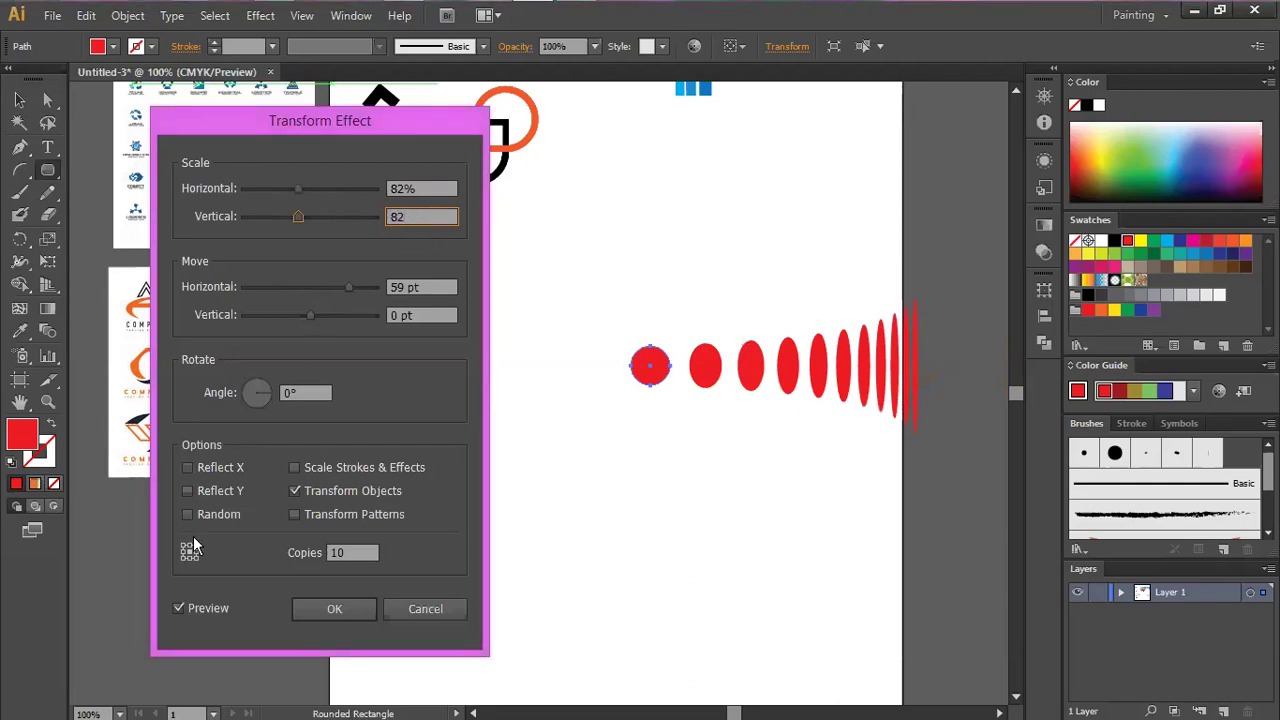
left_click(178, 609)
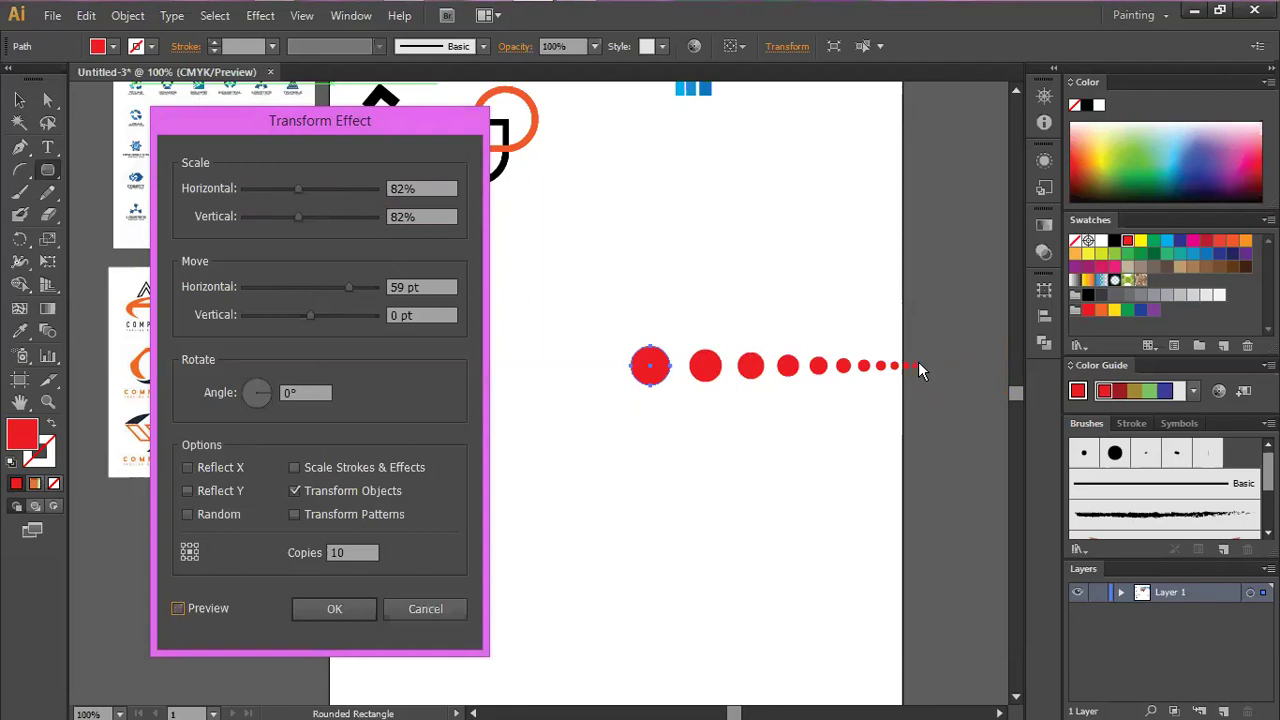
- Set the effect's horizontal and vertical scale to 120% and preview the growing copies
left_click(421, 189)
double_click(413, 194)
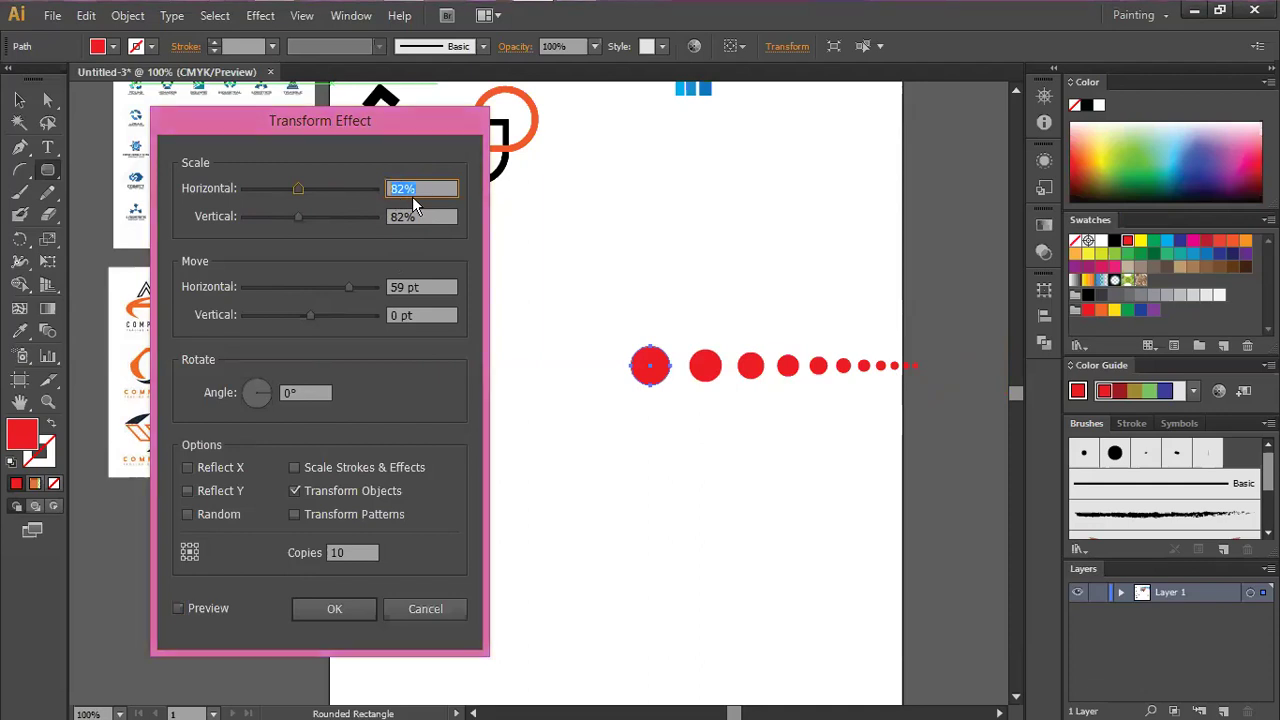
type("1")
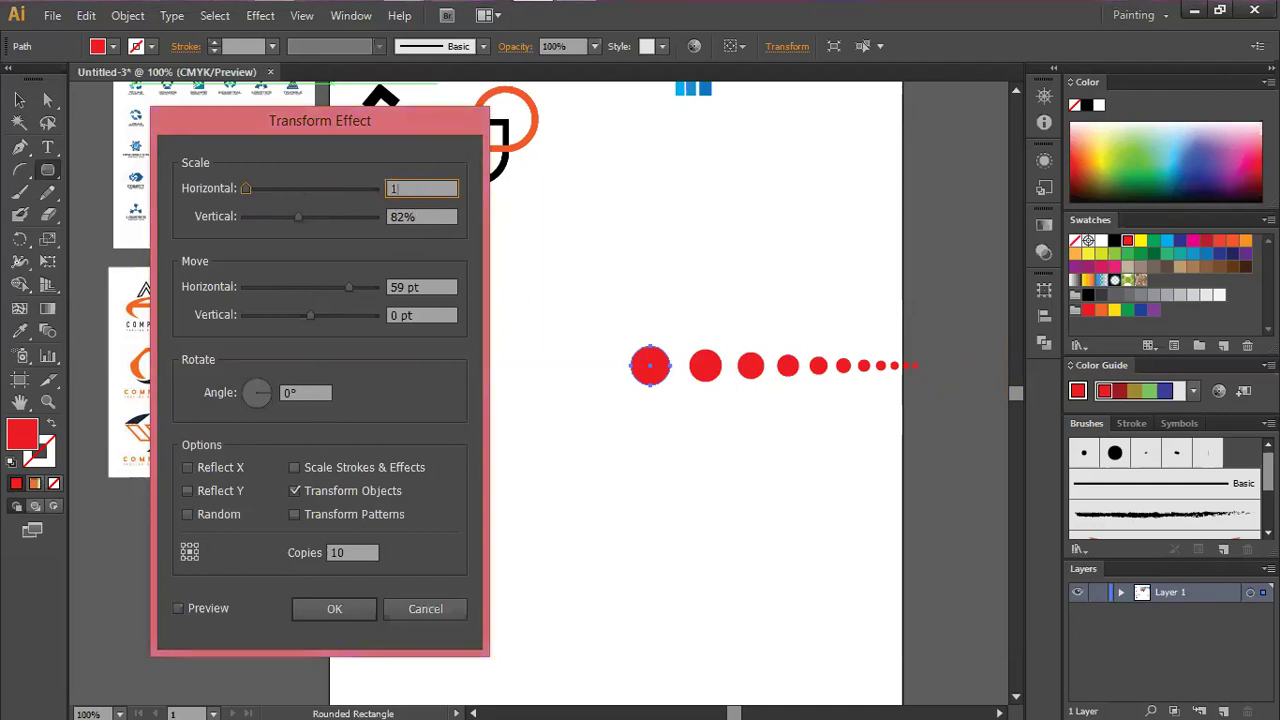
type("20")
double_click(414, 217)
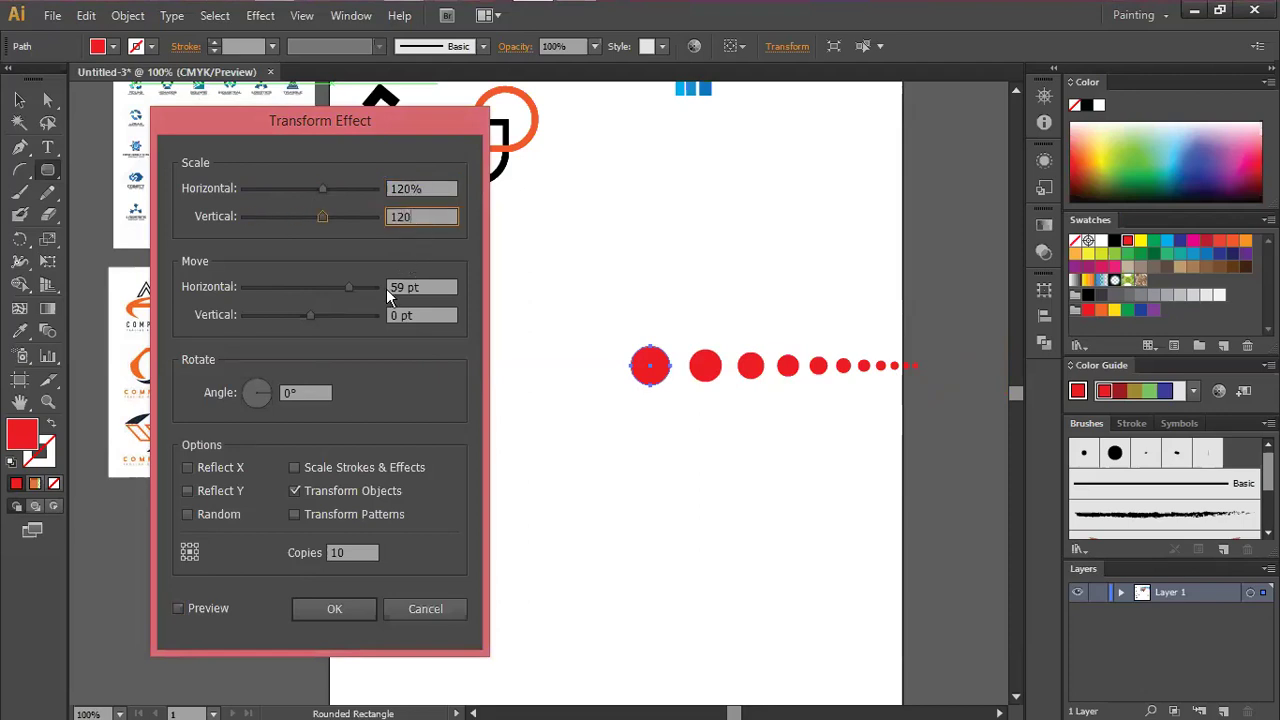
type("120")
left_click(197, 605)
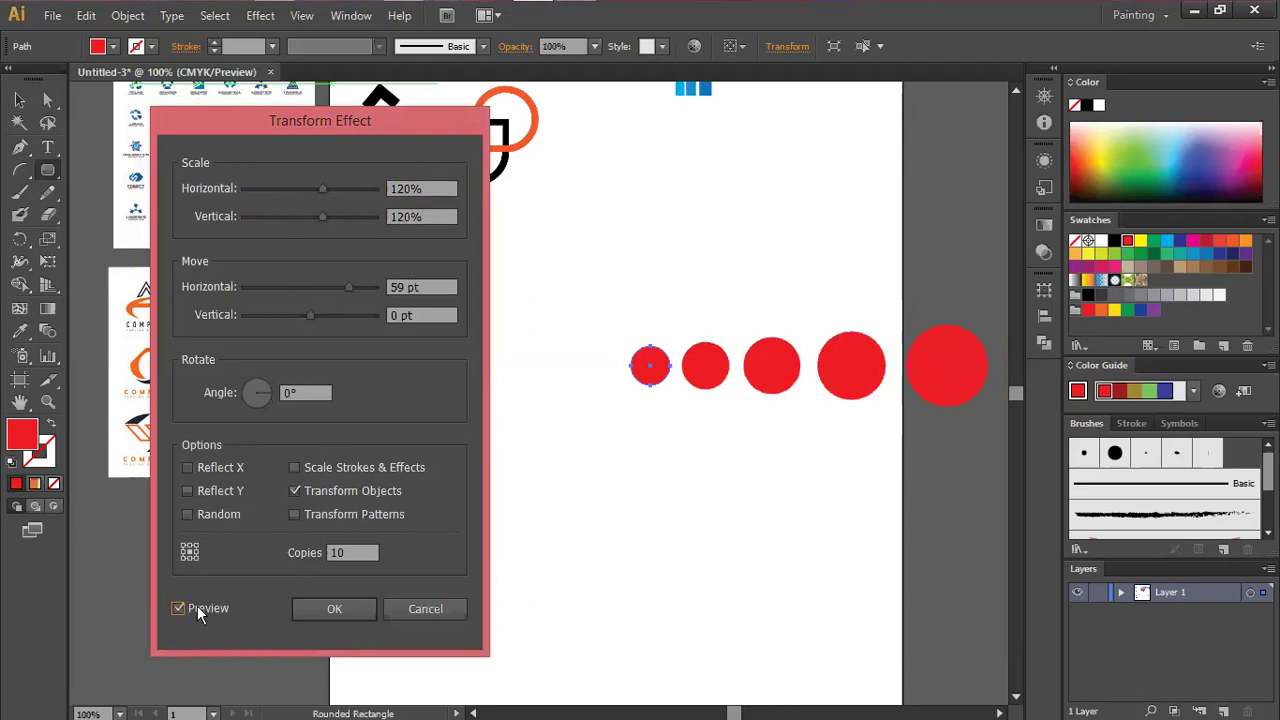
- Reduce the effect's horizontal and vertical scale to 105% and refresh the preview
double_click(430, 187)
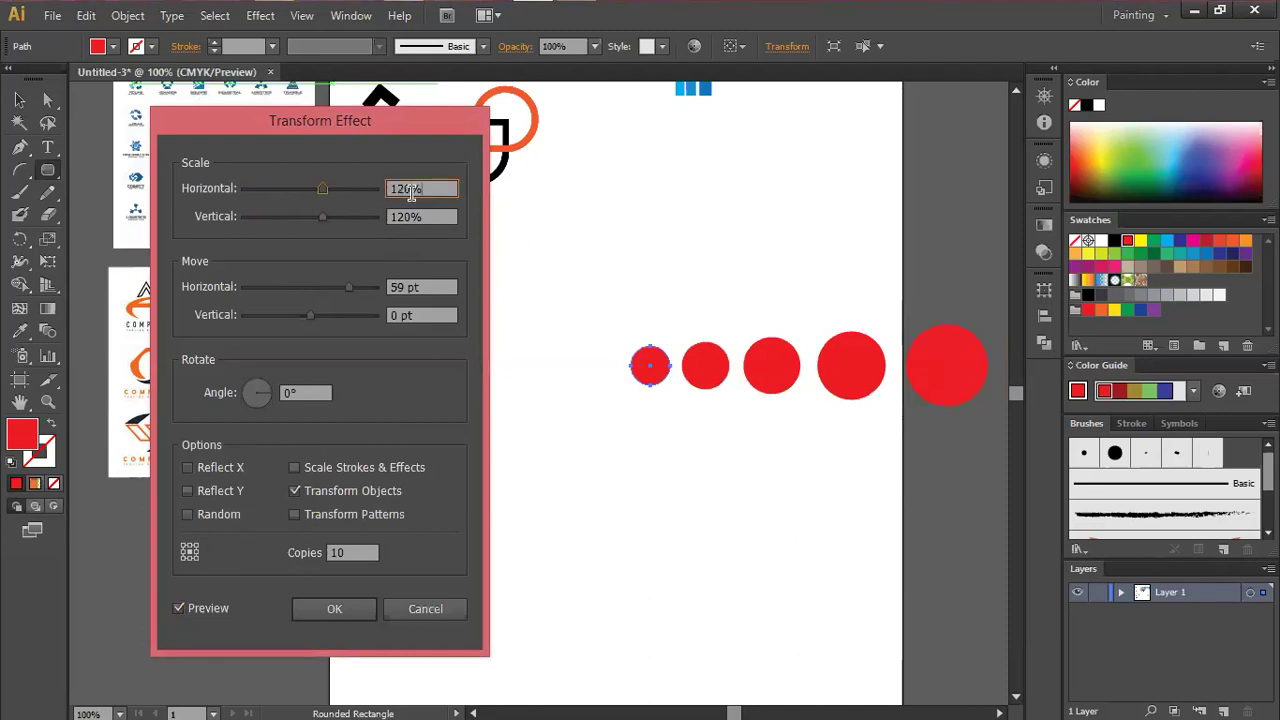
type("111")
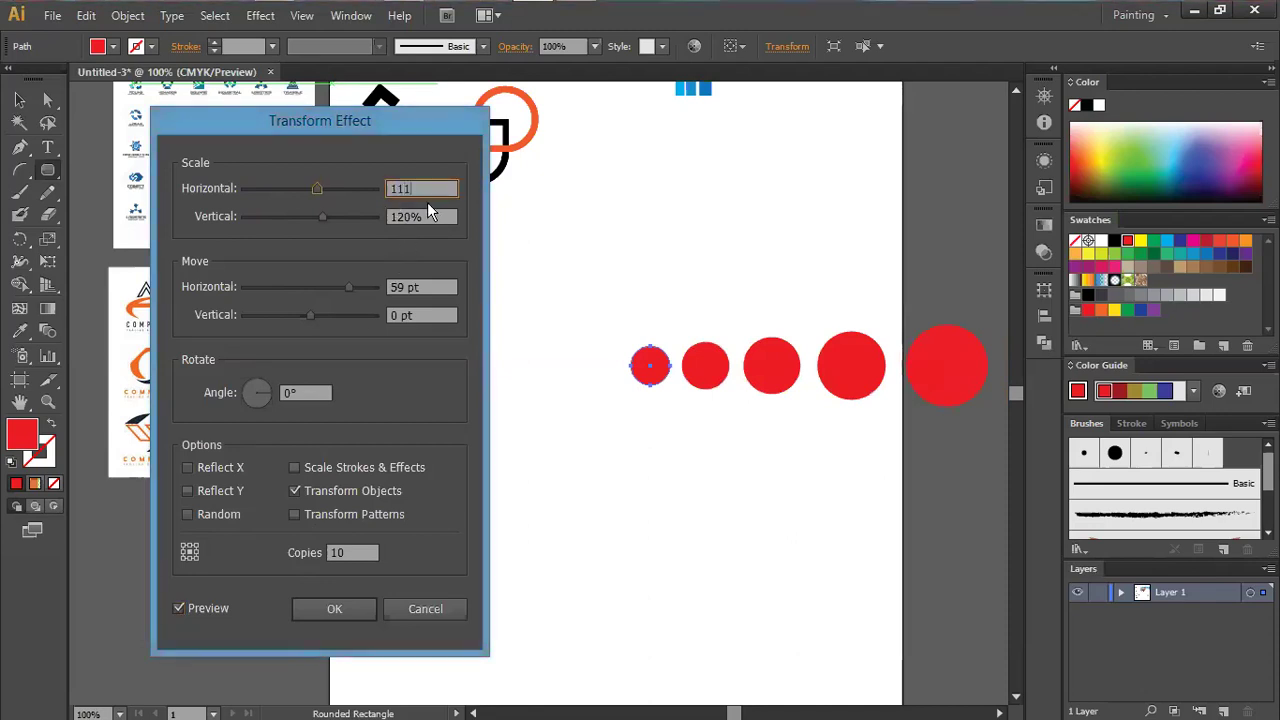
double_click(413, 189)
type("105")
key("Tab")
type("105")
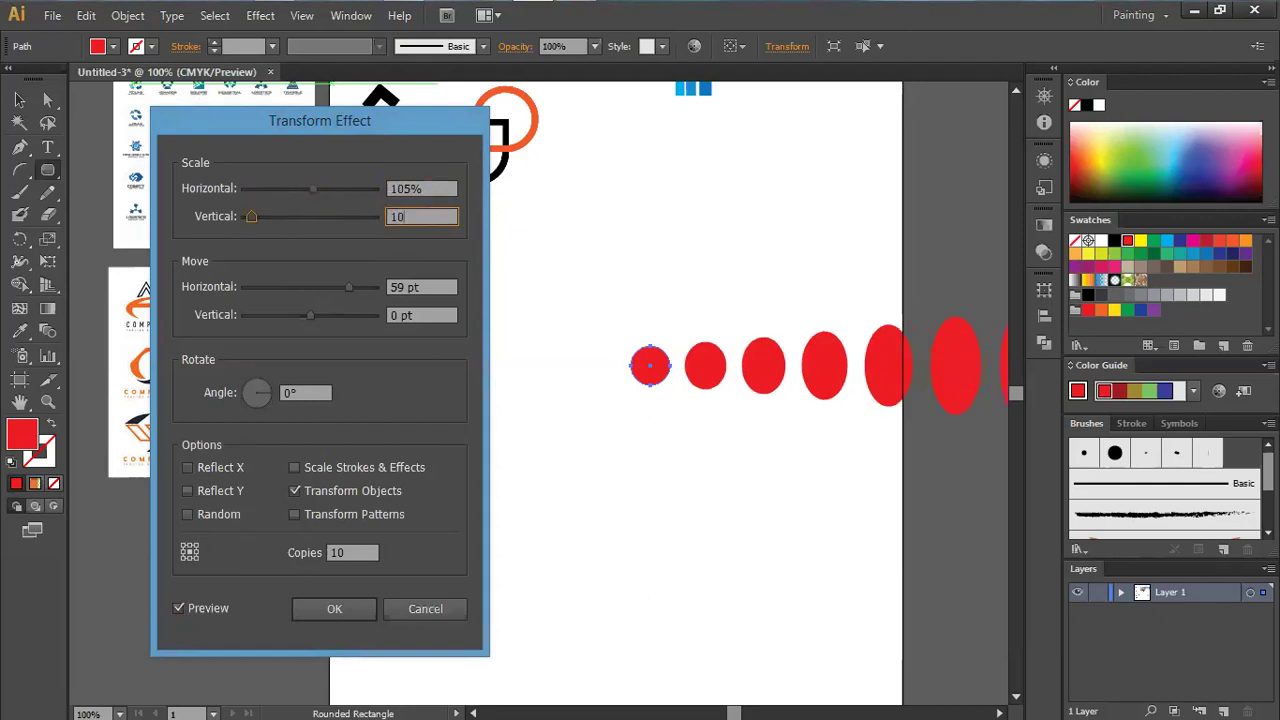
left_click(181, 609)
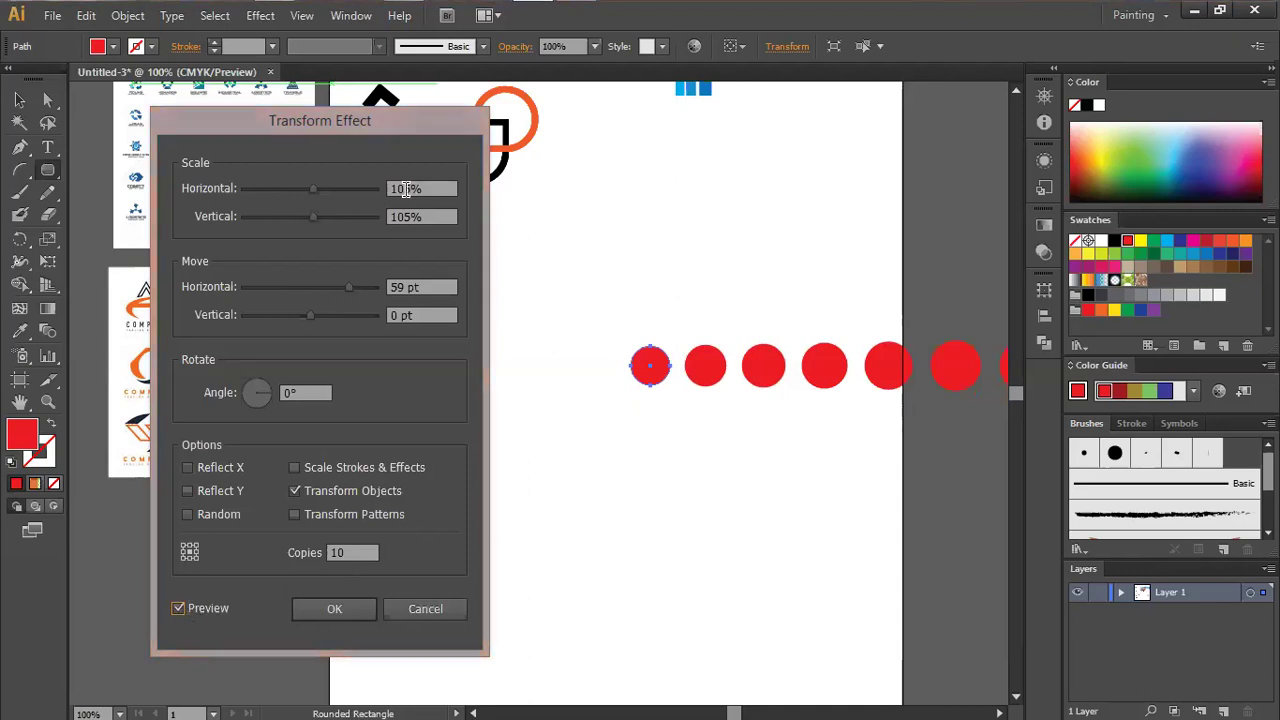
- Set the horizontal and vertical scale to 111% and the horizontal move to 63 pt, and apply the Transform effect
left_click_drag(397, 189, 413, 200)
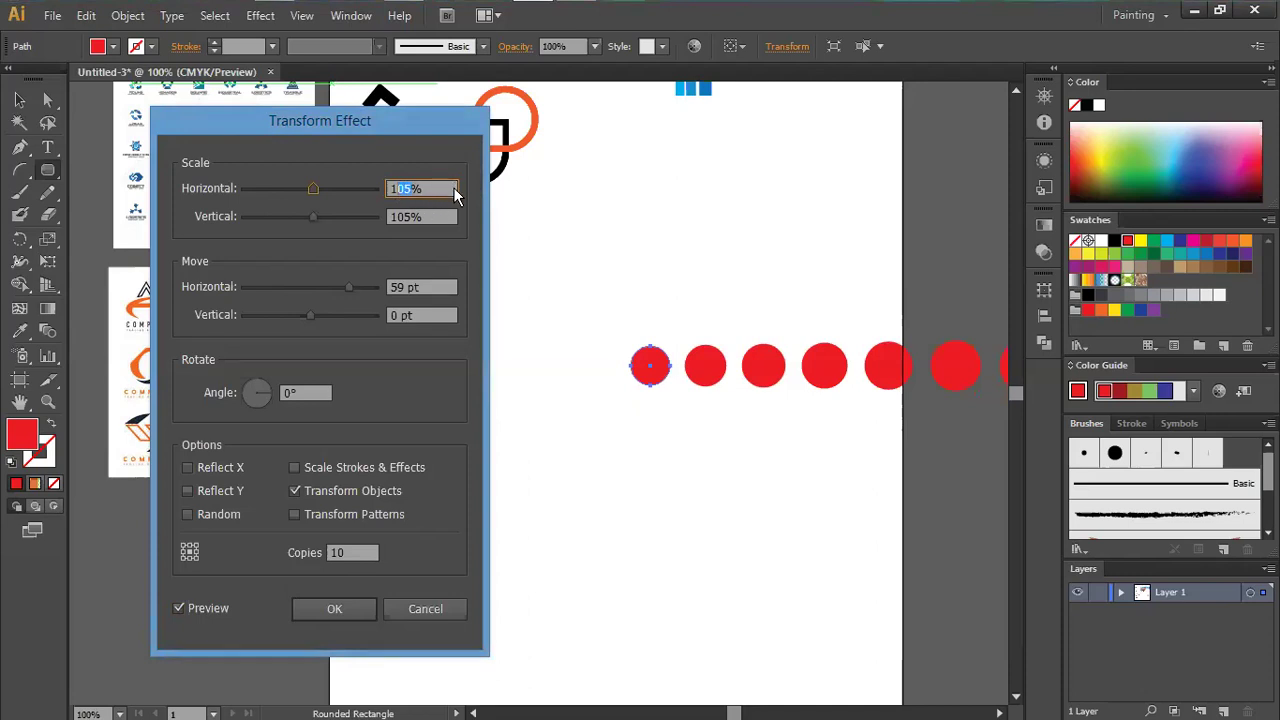
type("111")
double_click(397, 222)
type("11")
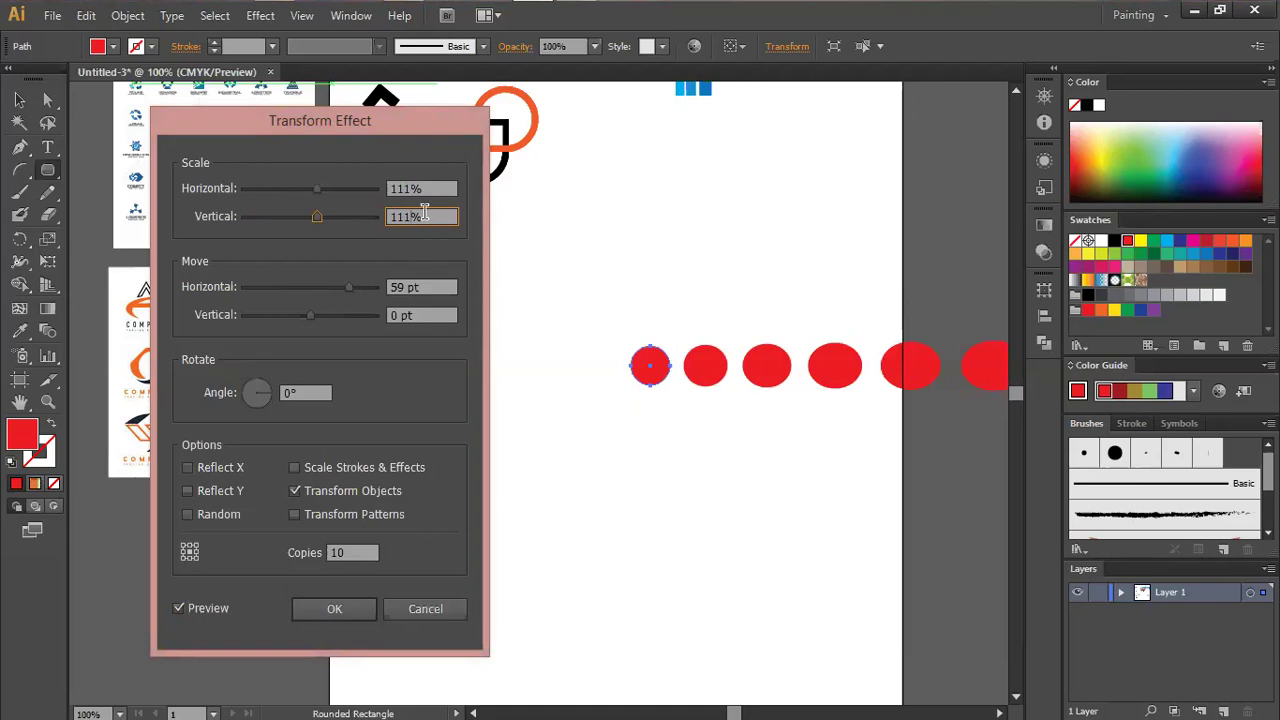
left_click(191, 607)
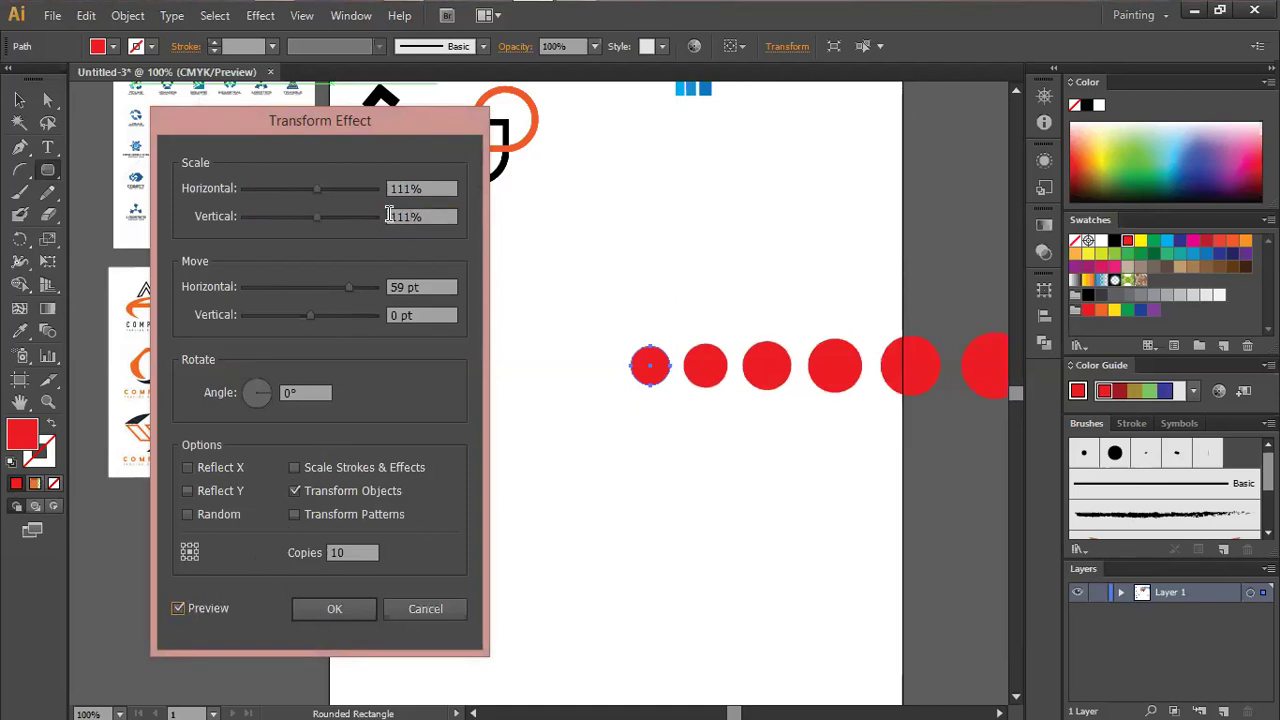
mouse_move(348, 286)
left_mouse_down()
mouse_move(360, 285)
mouse_move(291, 305)
mouse_move(313, 286)
mouse_move(352, 286)
left_mouse_up()
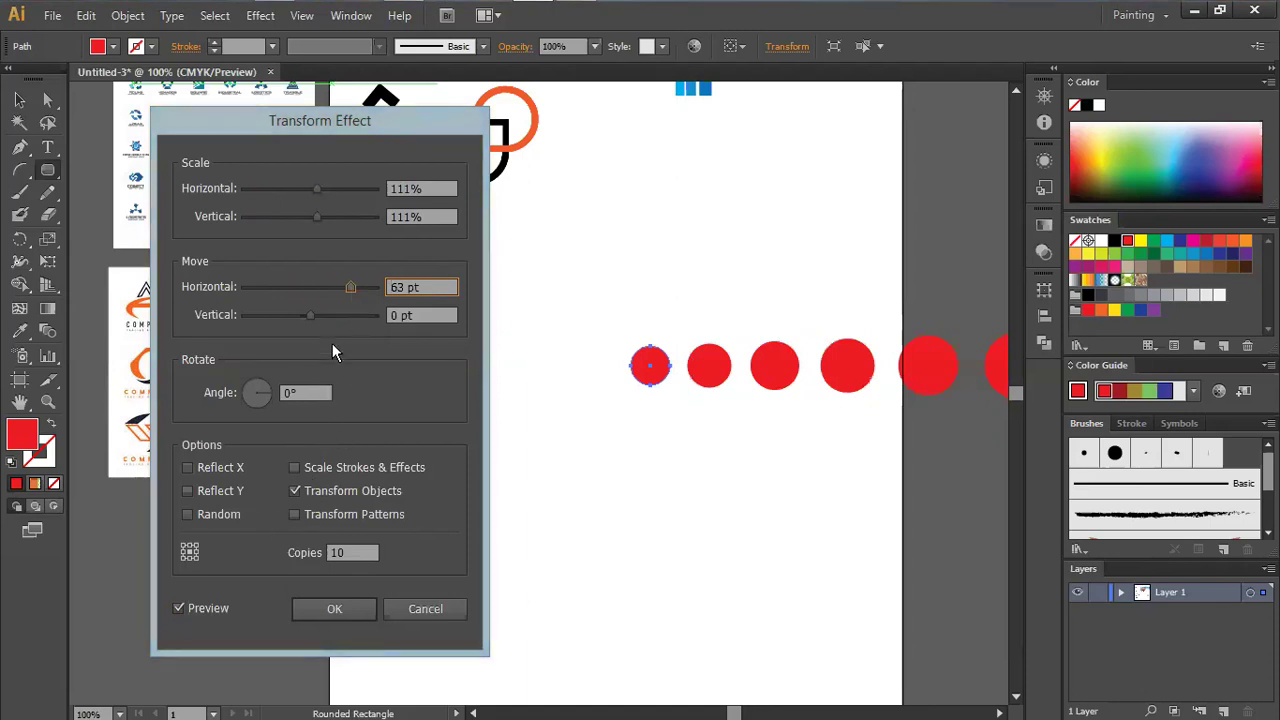
left_click(312, 613)
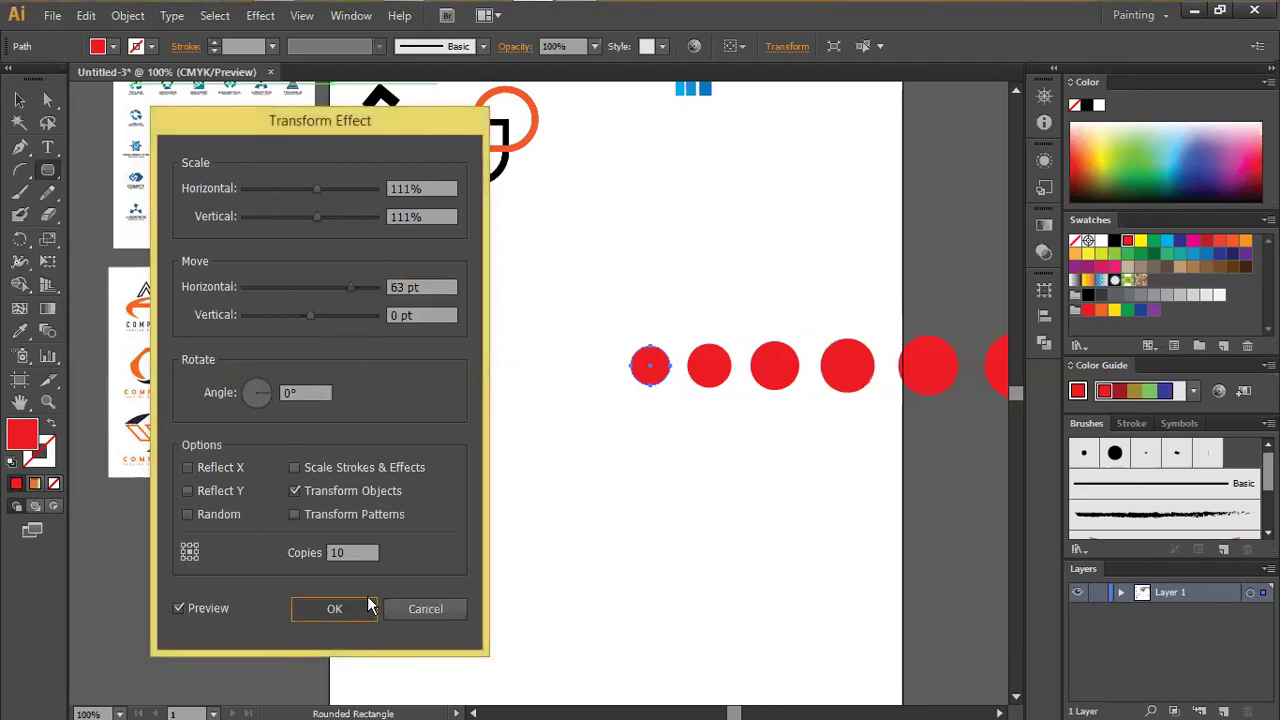
- Select the original red circle and delete it together with its row of transformed copies
key("v")
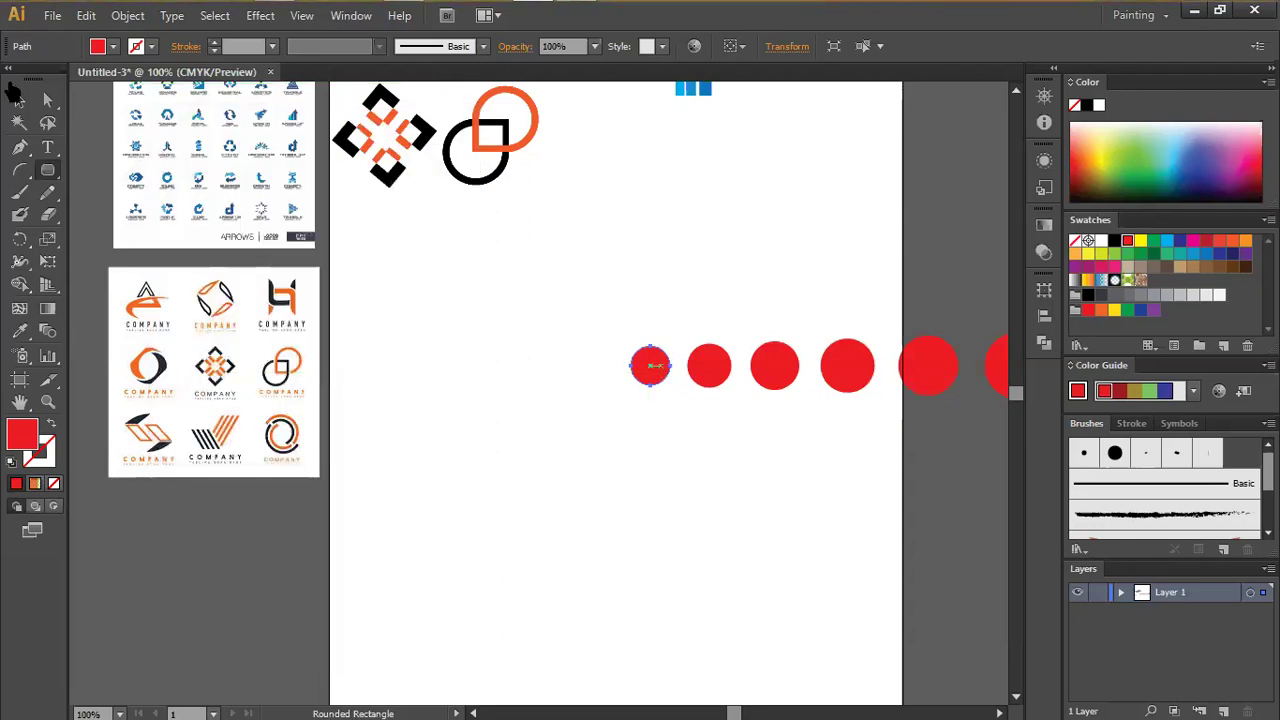
scroll(403, 410, "down", 4)
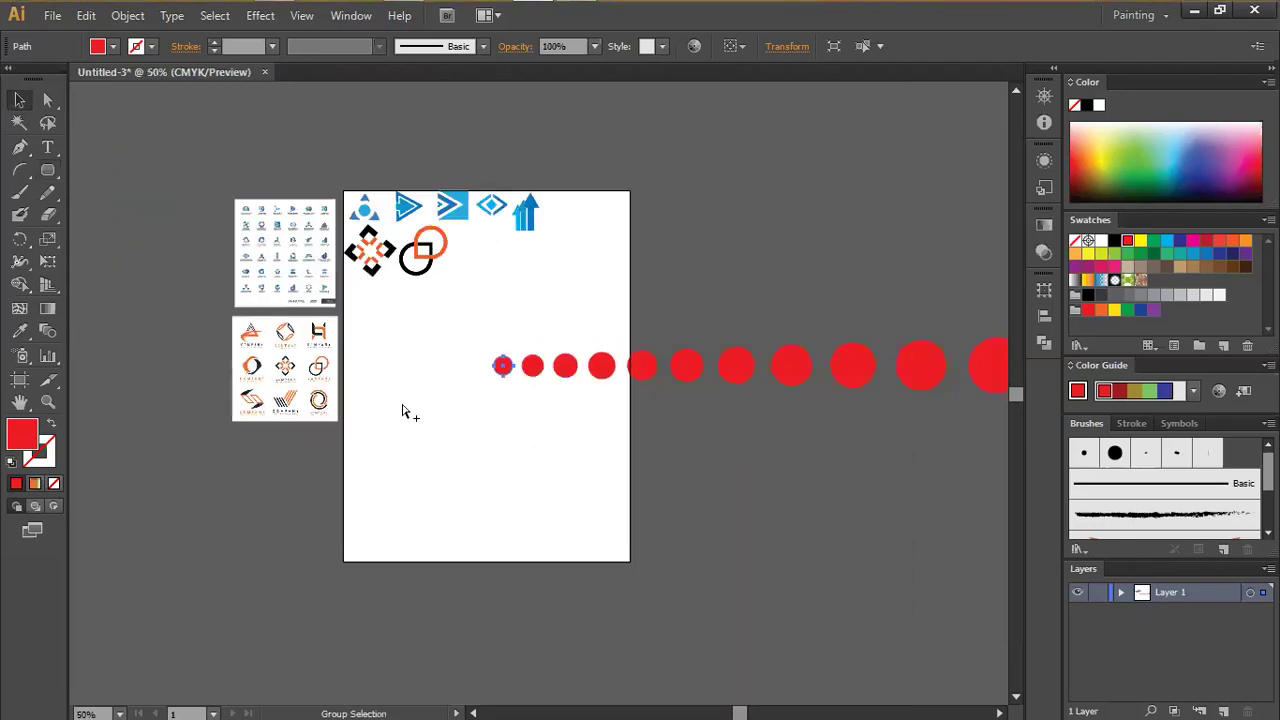
scroll(457, 386, "up", 2)
scroll(416, 372, "up", 4)
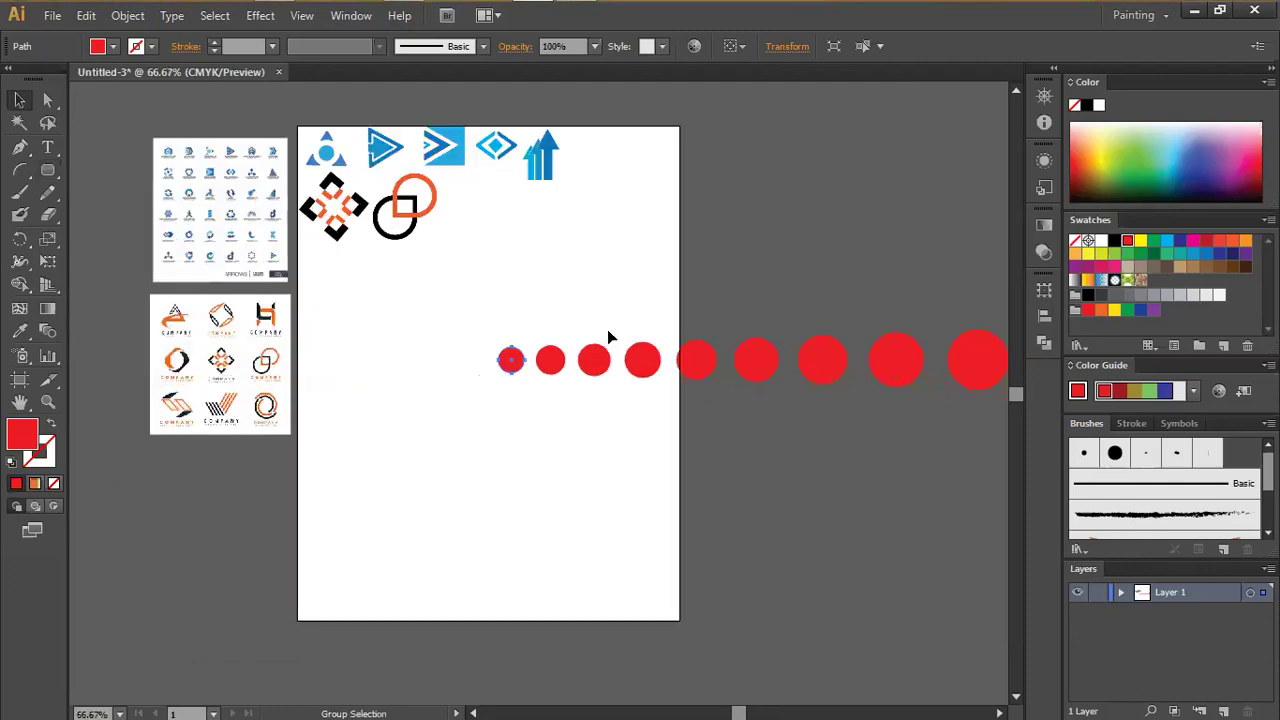
left_click_drag(583, 327, 221, 360)
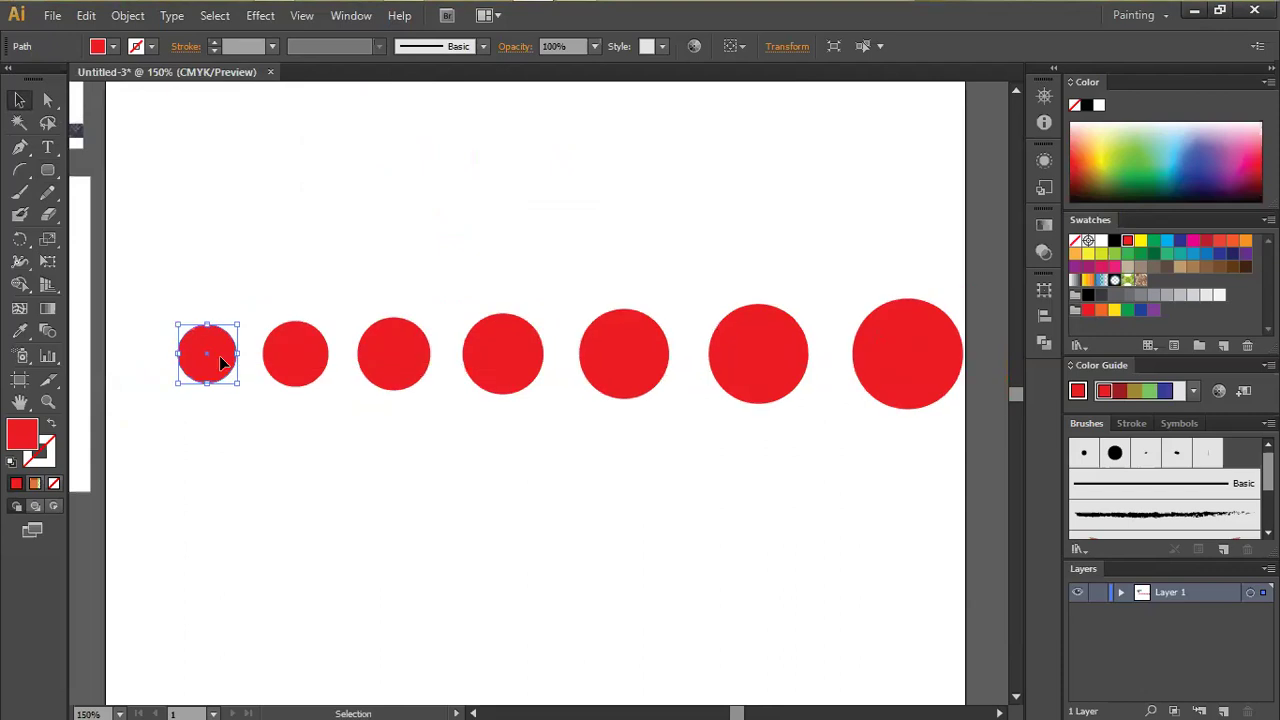
key("Delete")
- Draw a new, smaller red circle with the Rounded Rectangle tool in the empty middle of the artboard
left_click(47, 170)
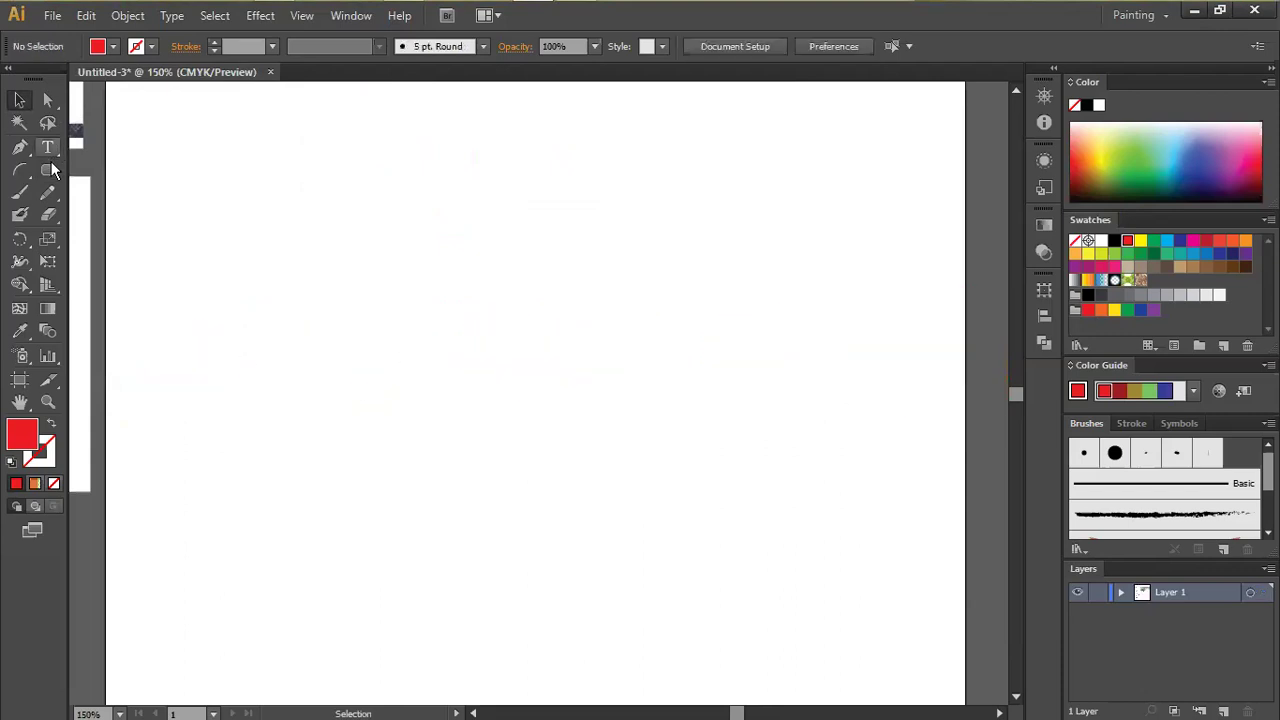
mouse_move(571, 328)
left_mouse_down()
mouse_move(600, 369)
mouse_move(589, 346)
left_mouse_up()
scroll(589, 346, "up", 5)
scroll(591, 349, "down", 1)
scroll(589, 358, "down", 9)
scroll(588, 354, "up", 3)
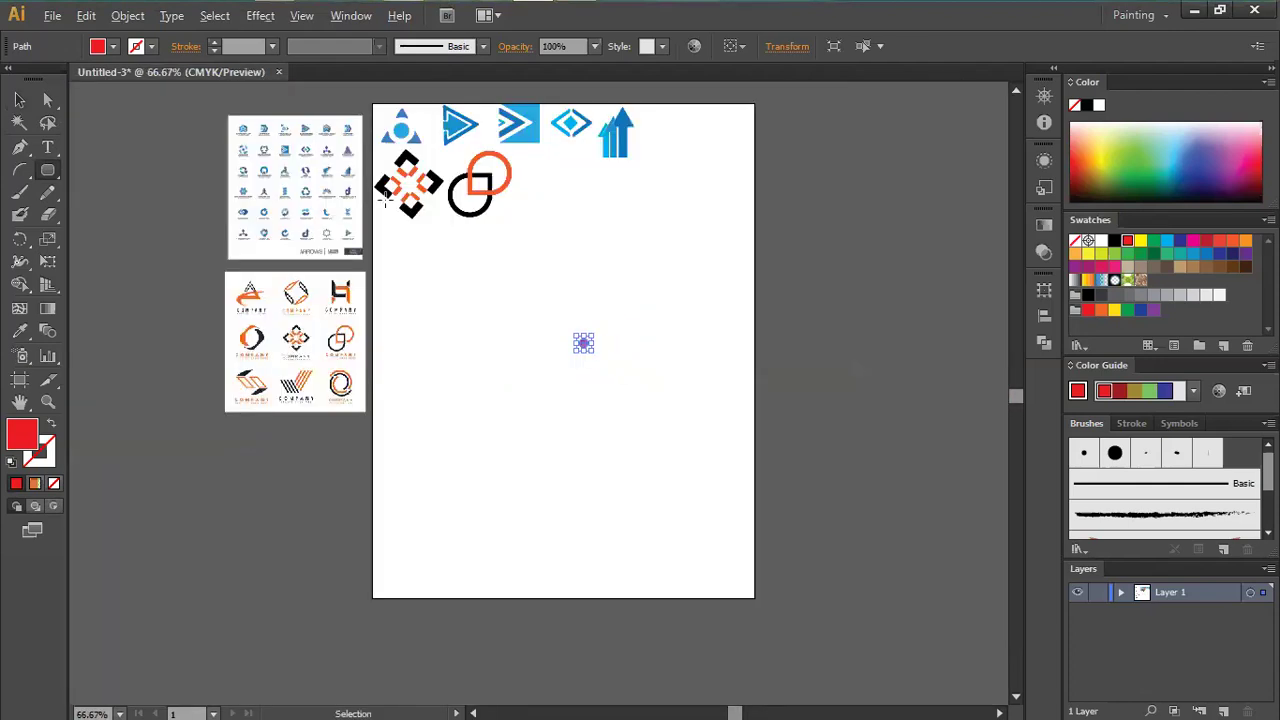
scroll(588, 354, "up", 3)
- Start a Distort & Transform > Transform effect on the small circle with 111% horizontal and vertical scale
left_click(255, 15)
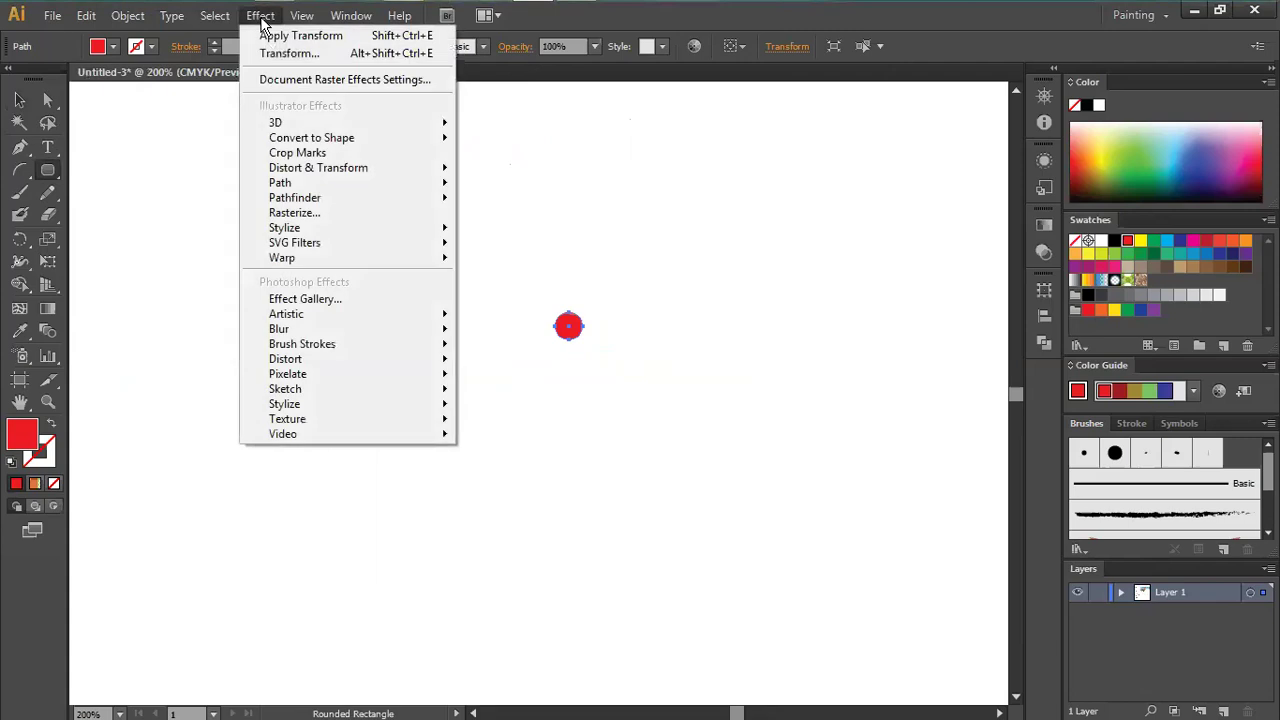
left_click(258, 17)
left_click(260, 15)
mouse_move(350, 170)
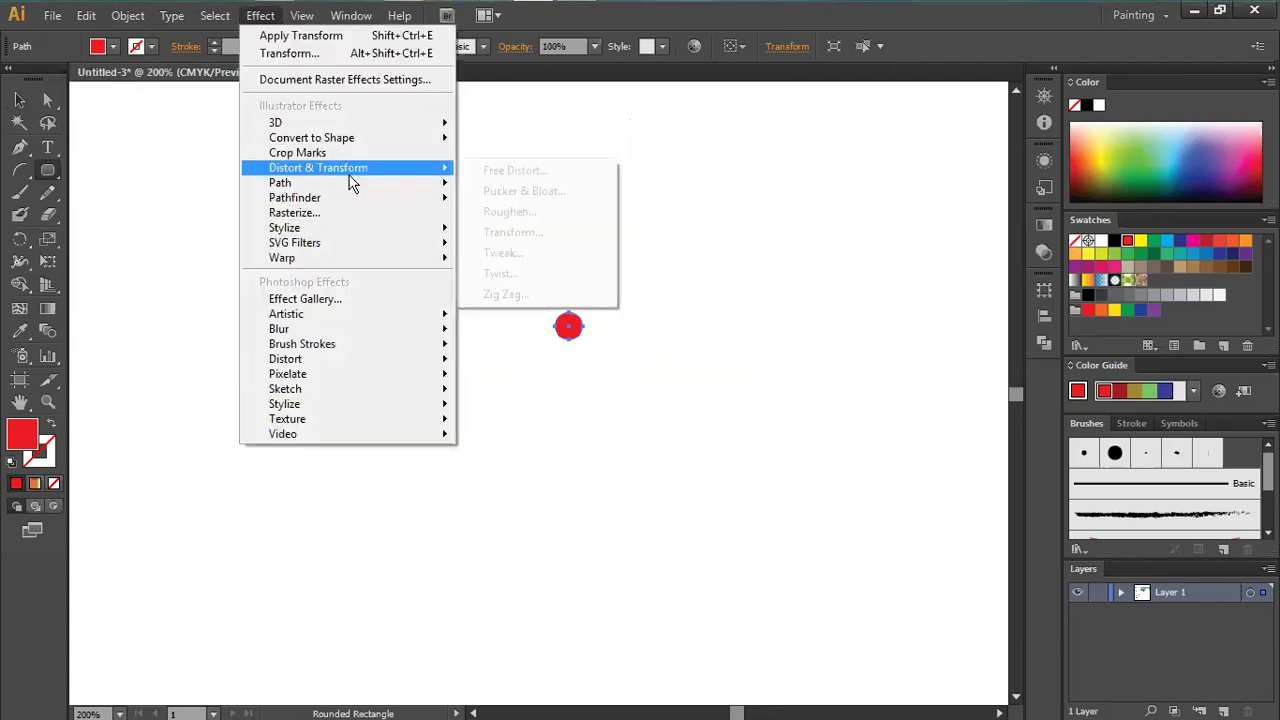
left_click(520, 232)
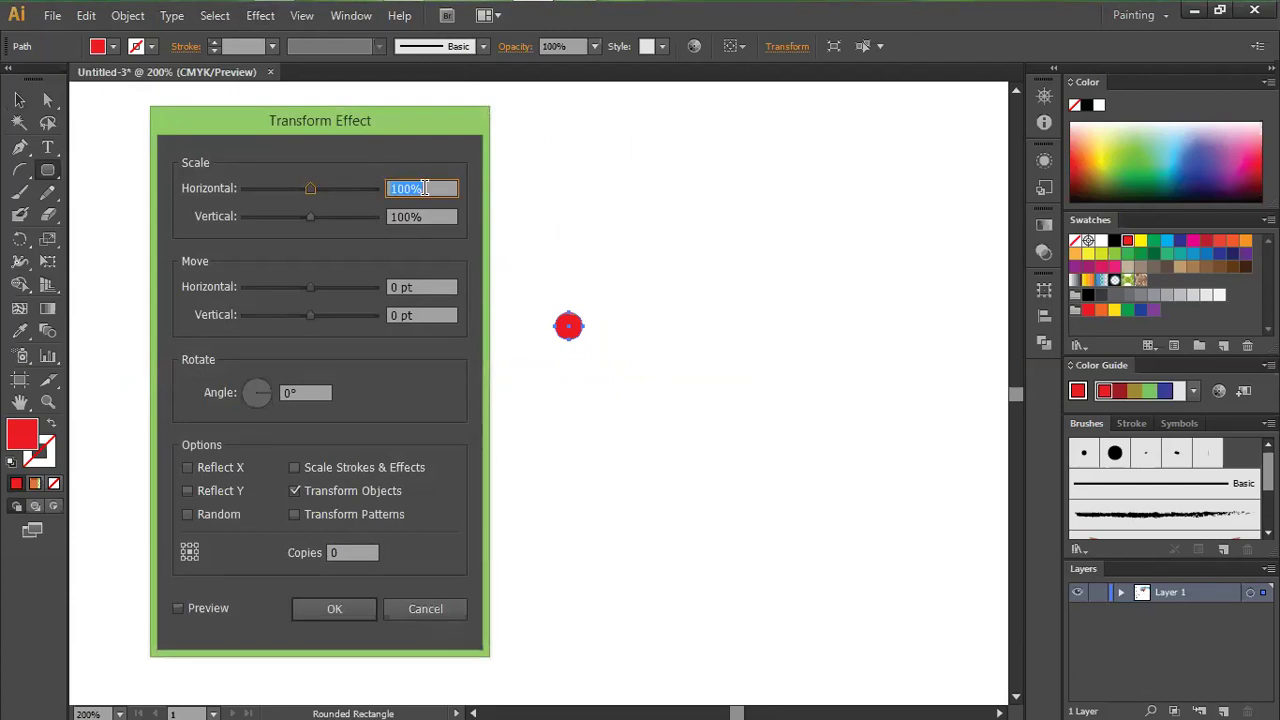
type("111")
key("Tab")
type("111")
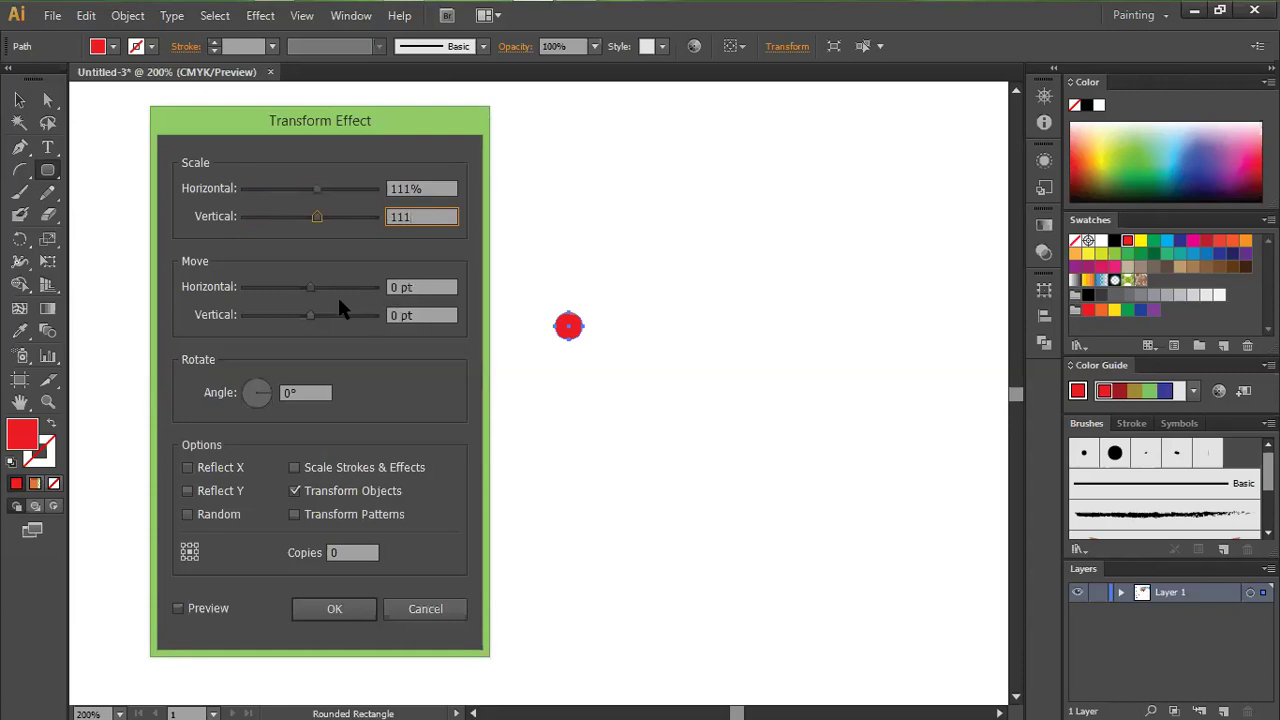
- Set the effect's horizontal move to 56 pt and the number of copies to 10, with the preview turned on
key("Tab")
type("56")
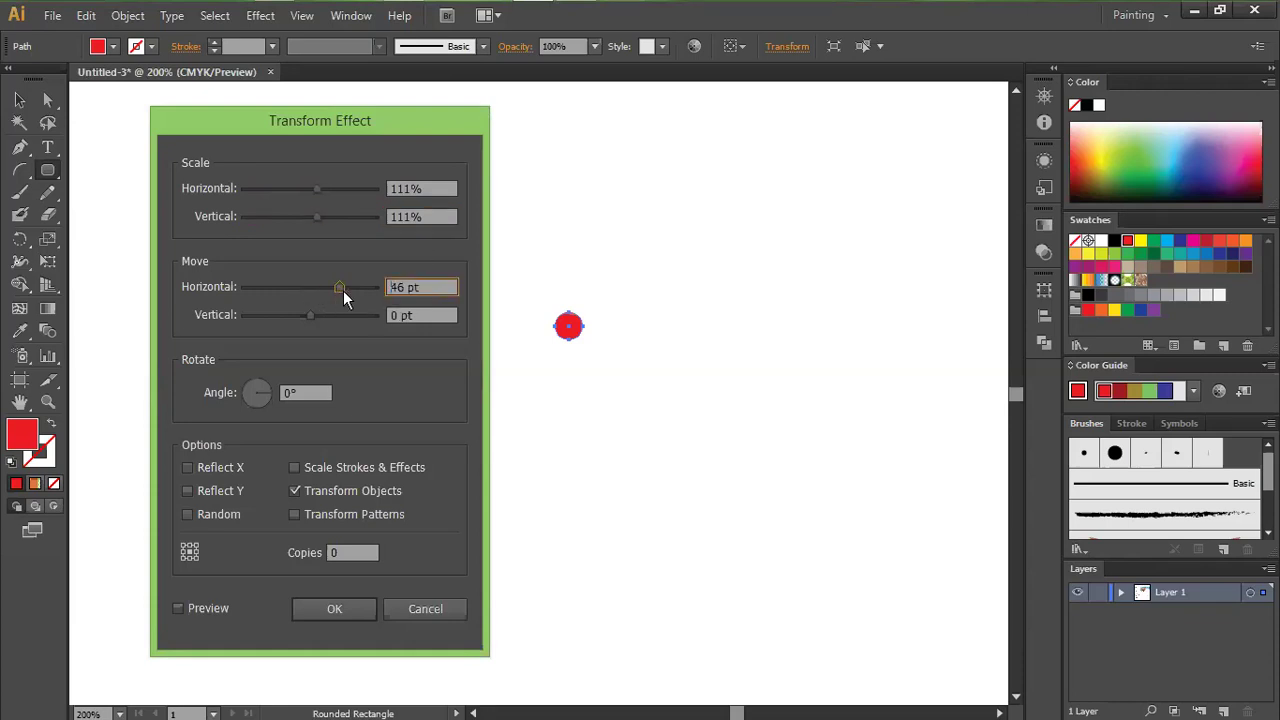
left_click(179, 608)
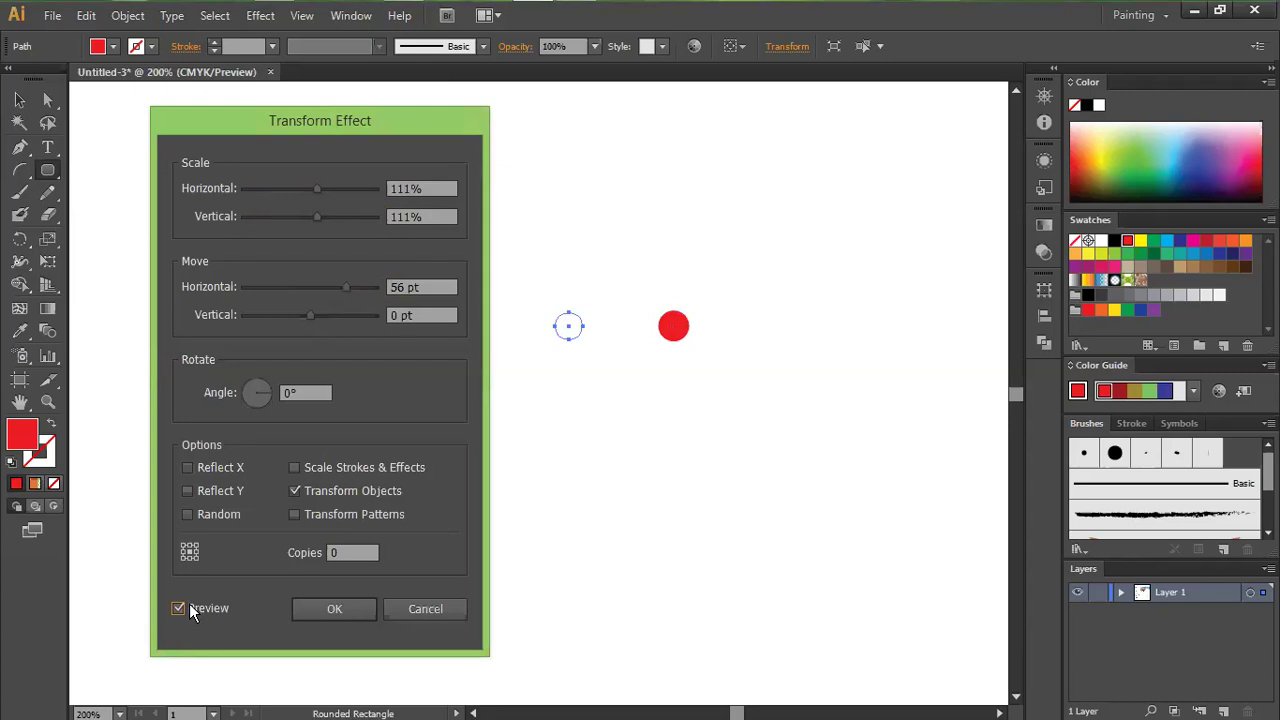
left_click(349, 552)
double_click(193, 611)
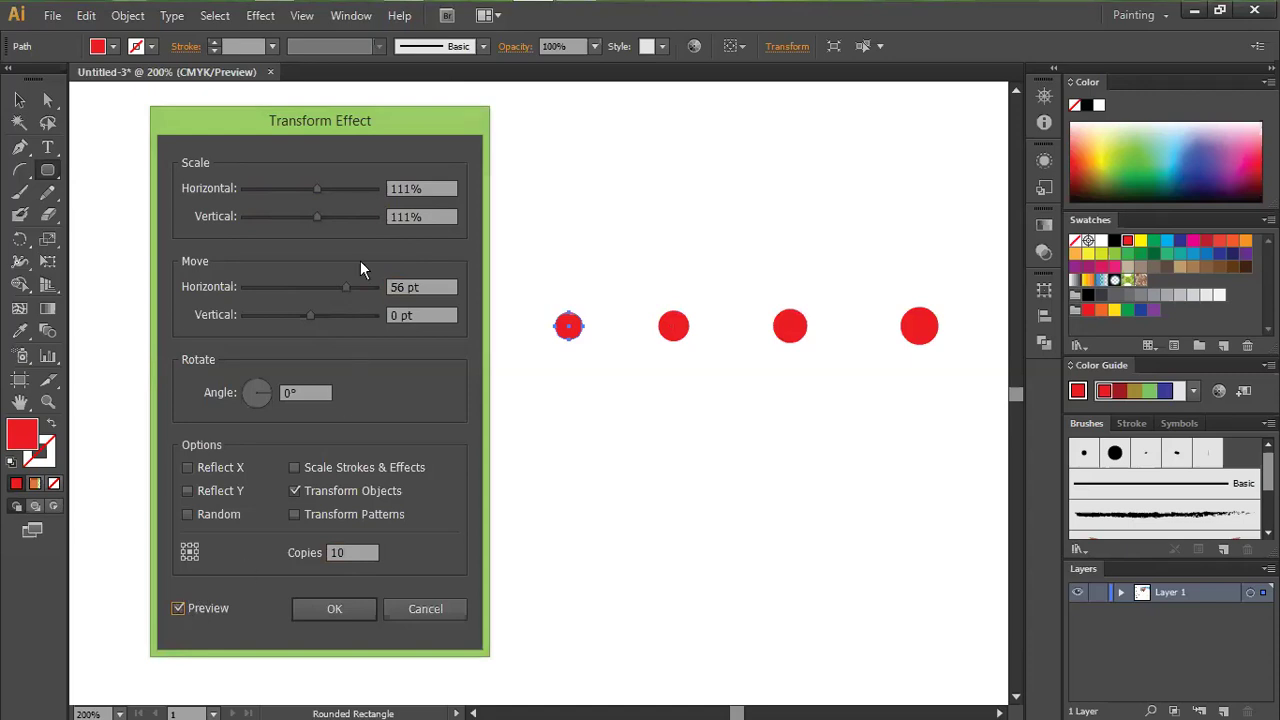
- Tighten the spacing between the copies to a horizontal move of 18 pt and apply the Transform effect
left_click_drag(341, 286, 322, 288)
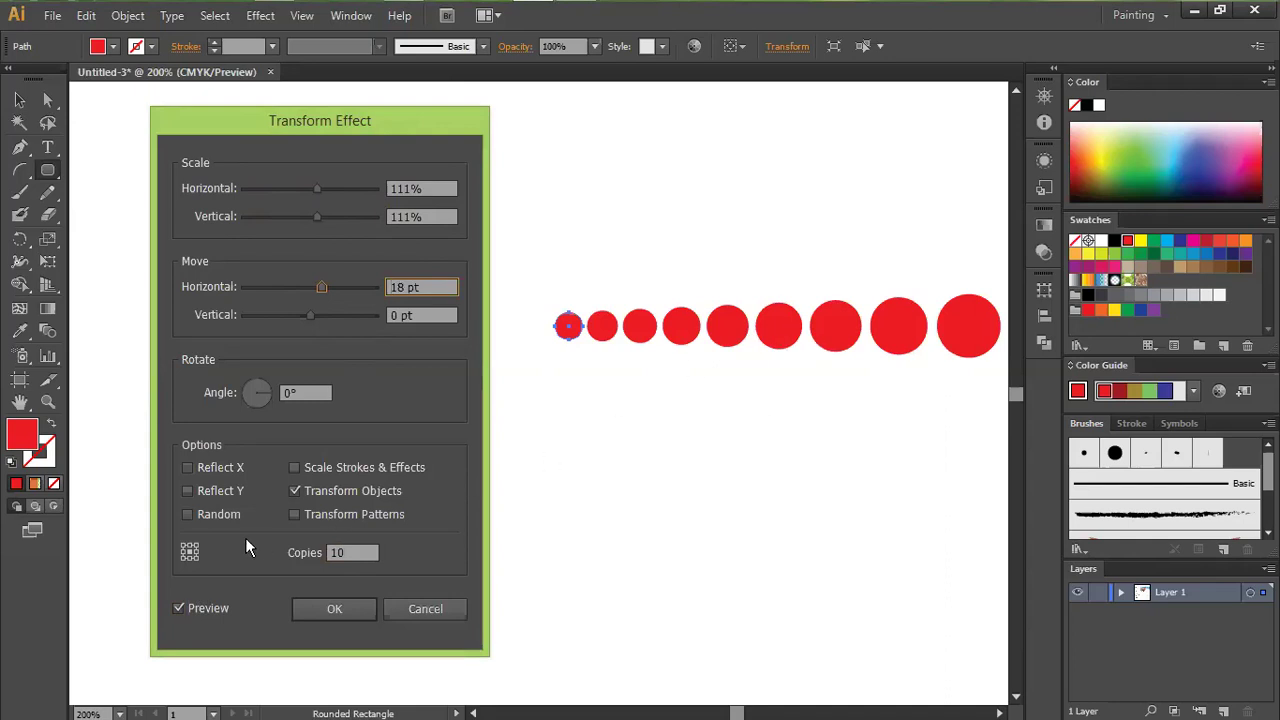
left_click(341, 607)
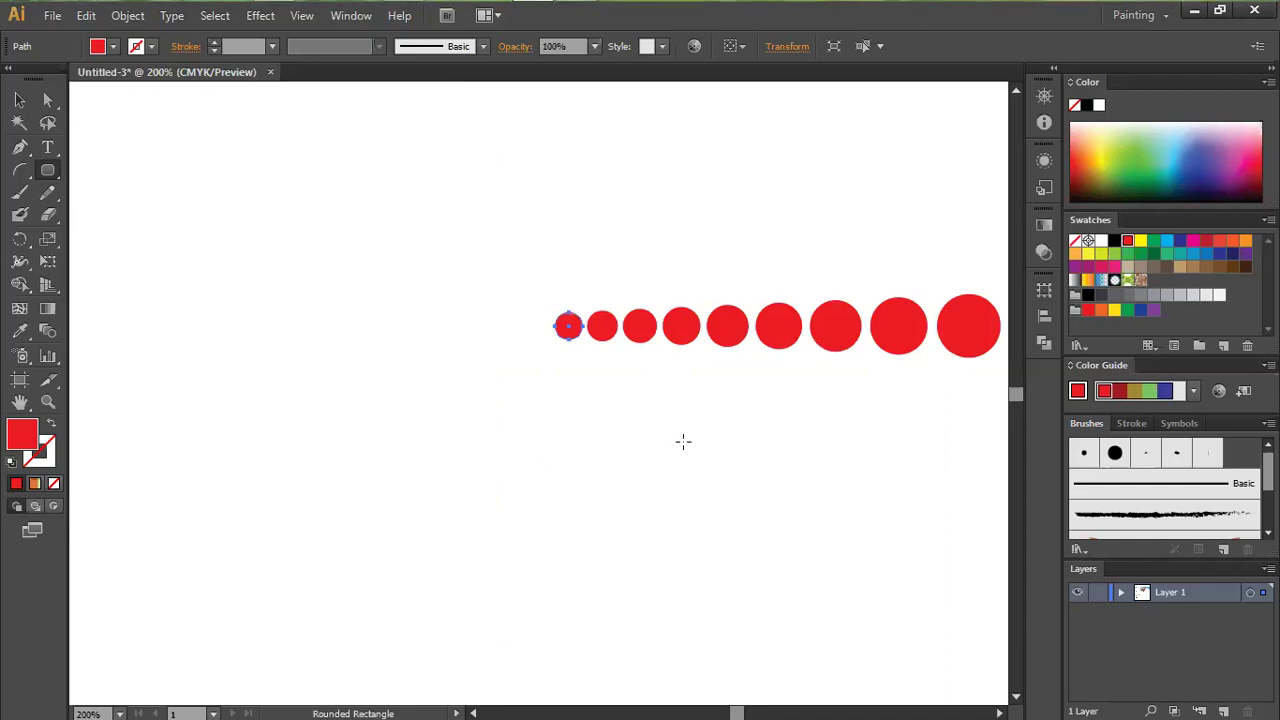
scroll(699, 422, "down", 1)
scroll(712, 424, "down", 1)
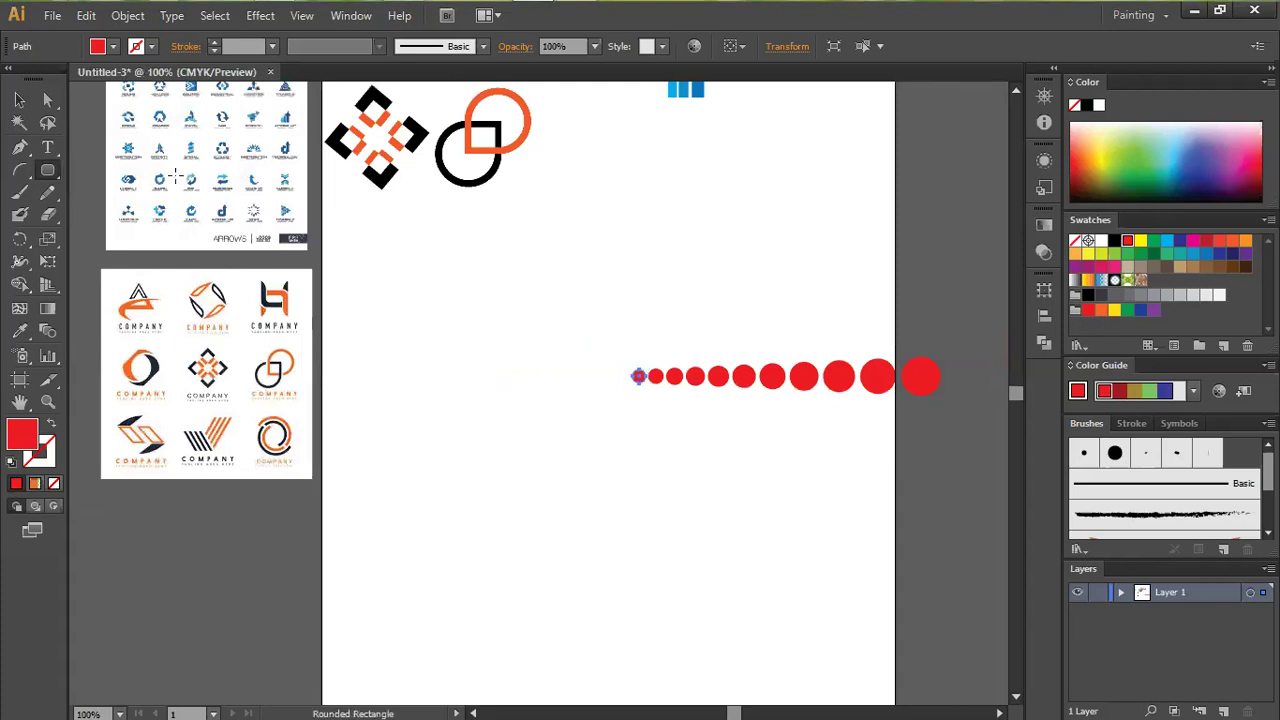
- Expand the appearance of the small circle's Transform effect so the row becomes editable, separate circle shapes
scroll(765, 378, "up", 3)
scroll(745, 389, "down", 4)
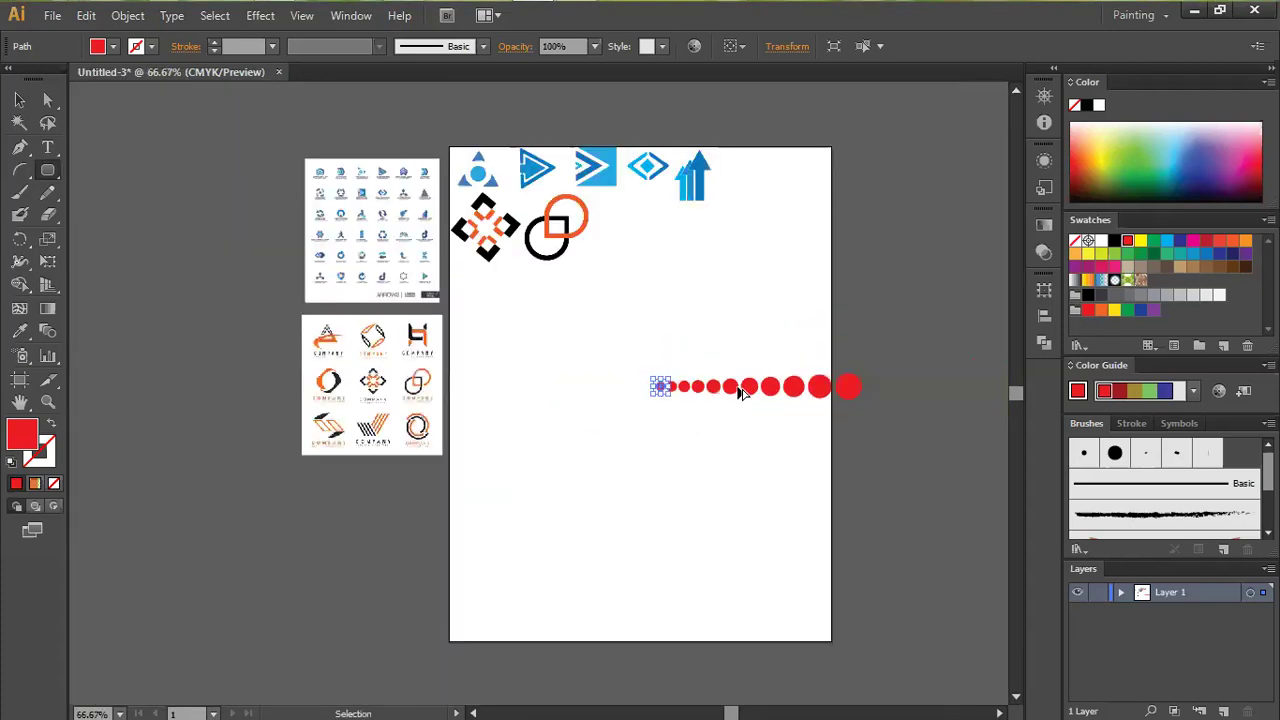
scroll(742, 393, "up", 4)
left_click(128, 15)
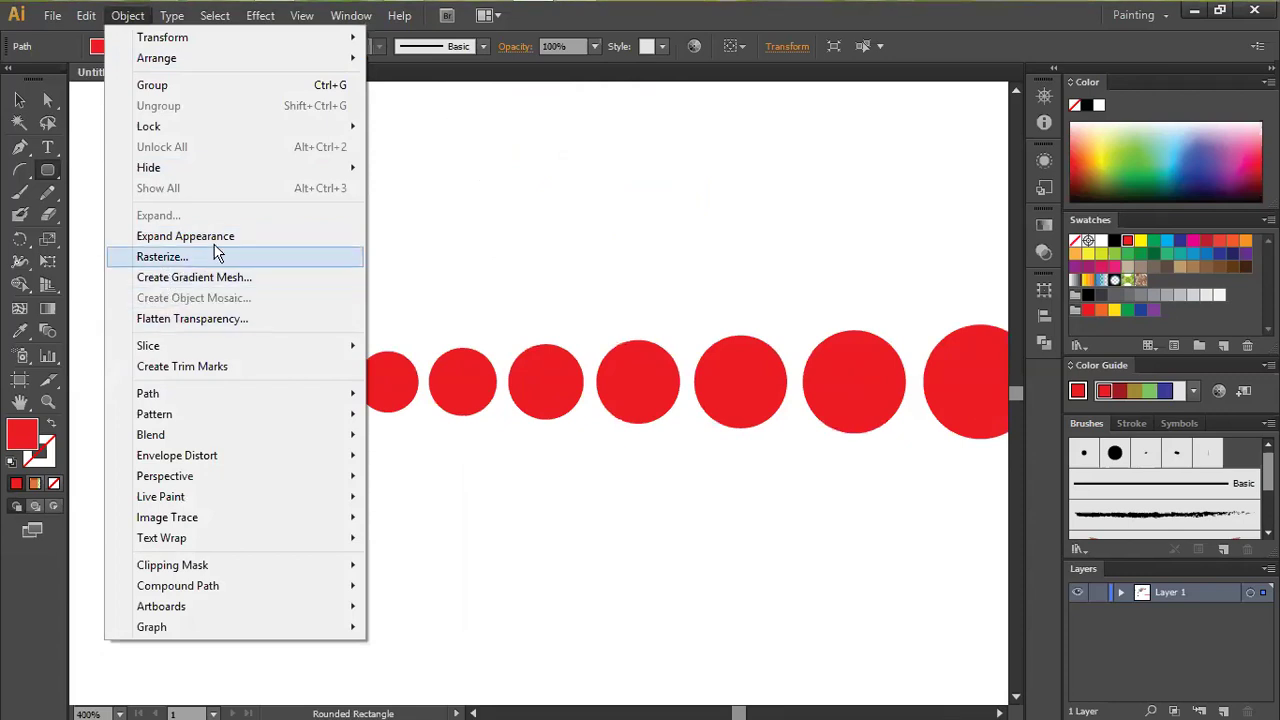
left_click(290, 237)
scroll(700, 423, "down", 2)
key("v")
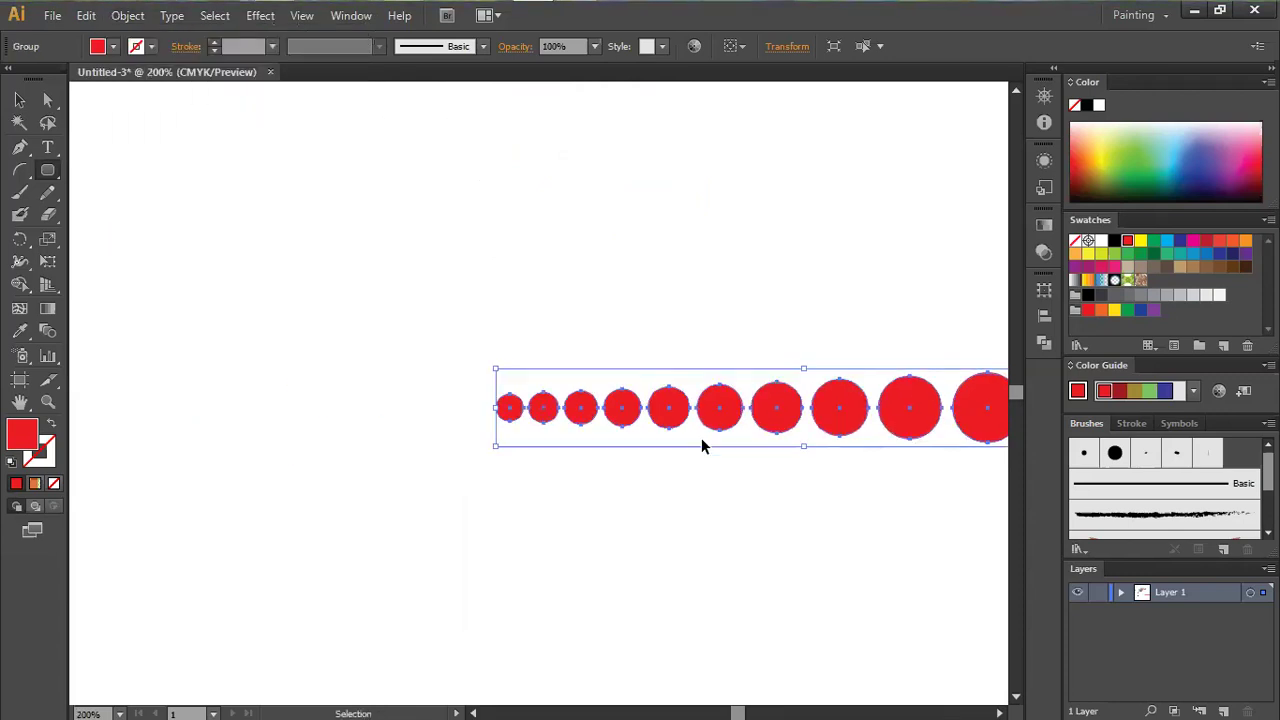
key("a")
scroll(396, 340, "right", 2)
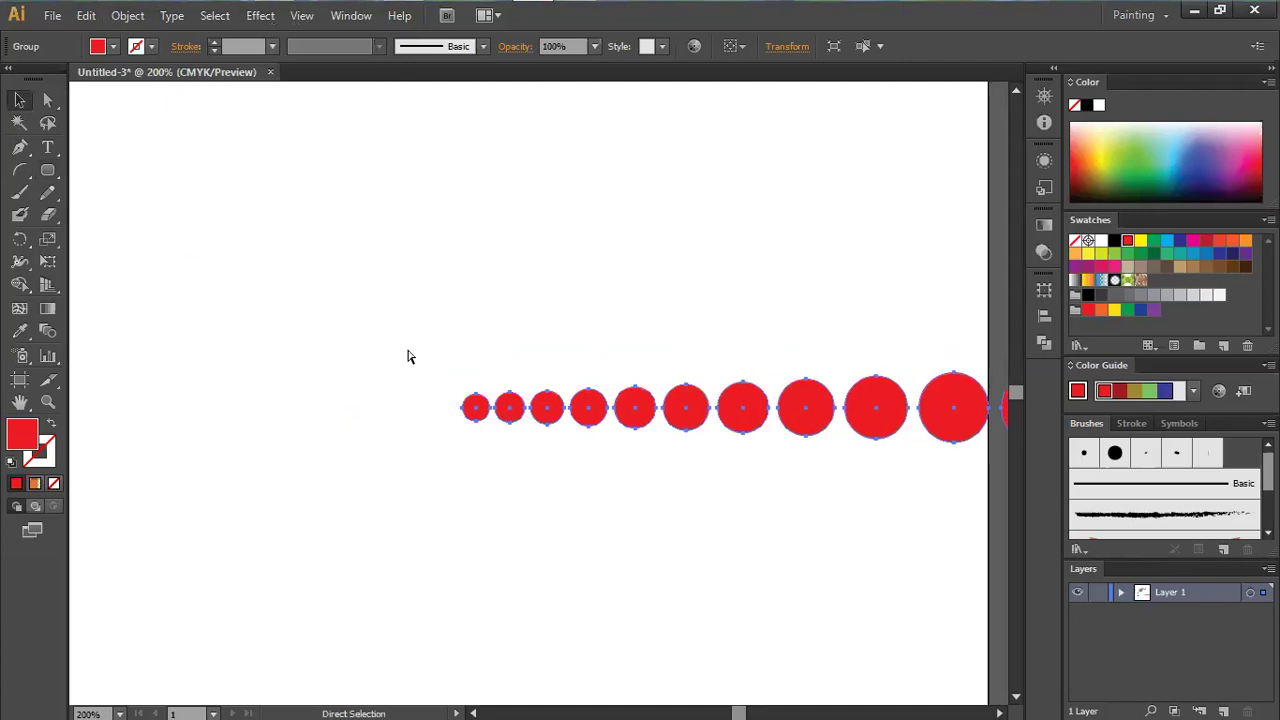
scroll(398, 357, "right", 3)
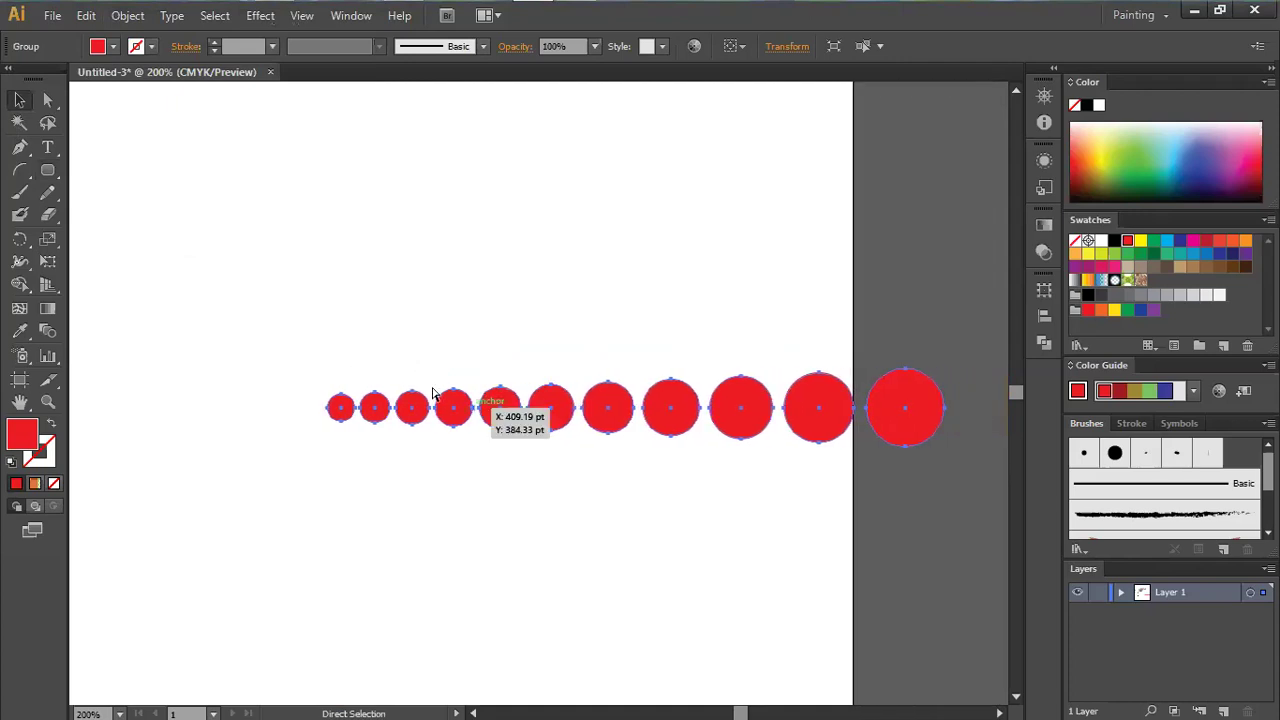
scroll(408, 422, "up", 1)
- Rotate a copy of the circle row slightly upward around a pivot just beyond its smallest circle
left_click(19, 238)
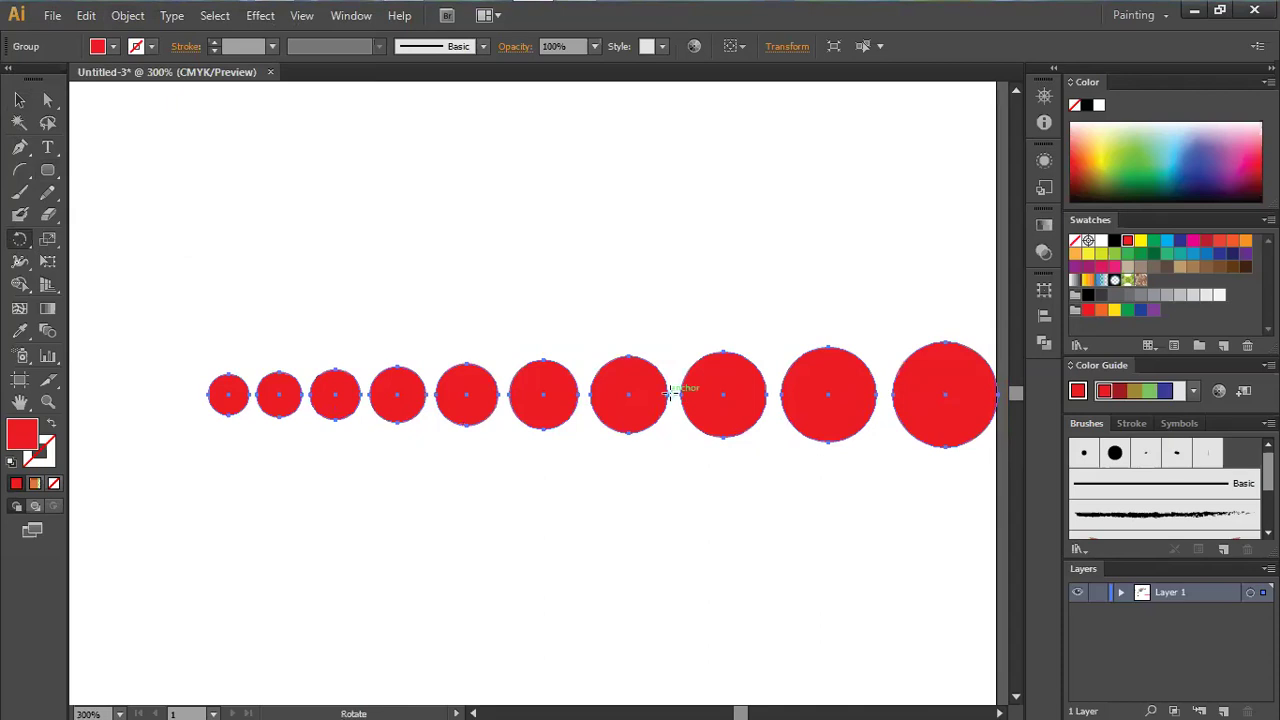
left_click_drag(673, 393, 437, 414)
key("ctrl+z")
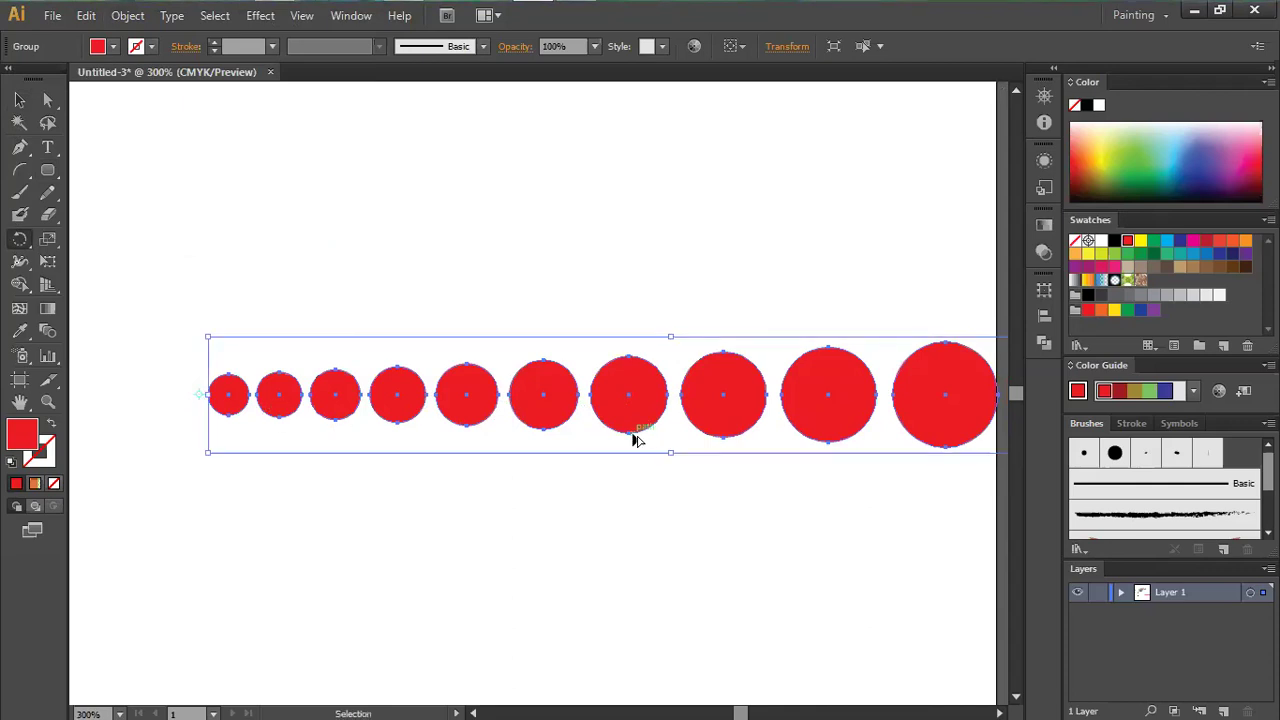
key("ctrl+minus")
key("ctrl+minus")
scroll(675, 427, "right", 1)
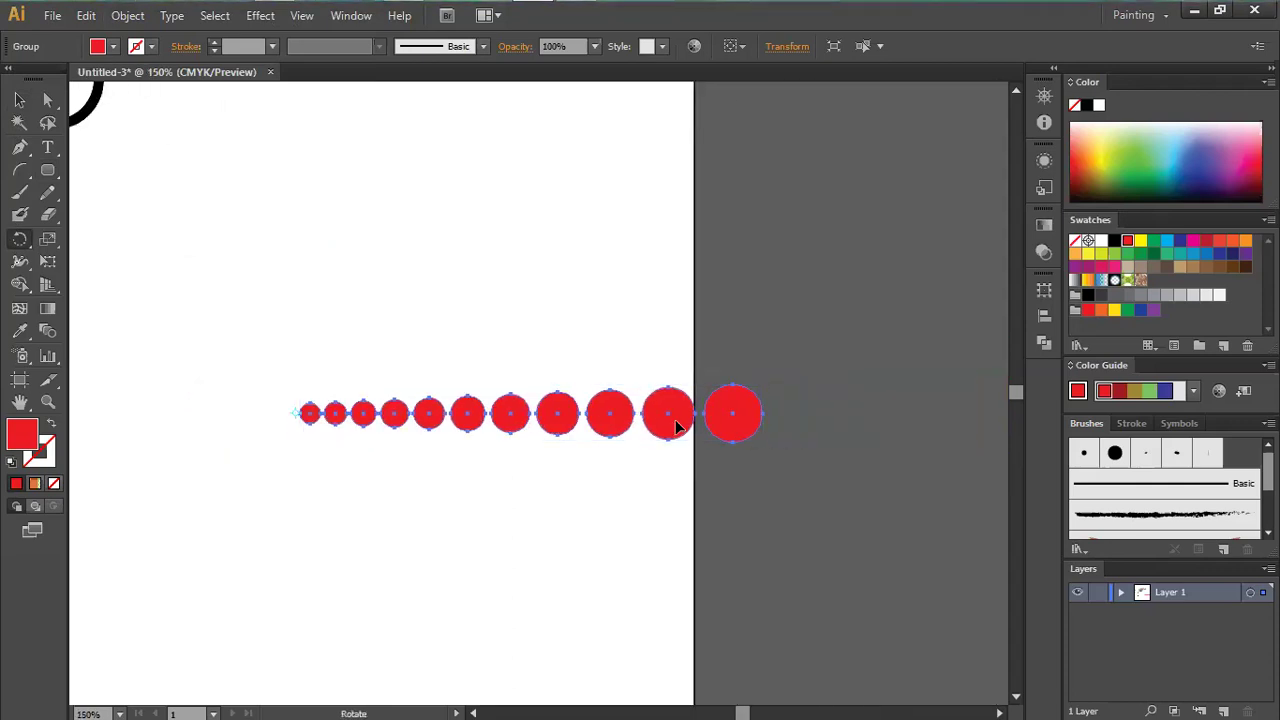
left_click_drag(740, 412, 737, 338)
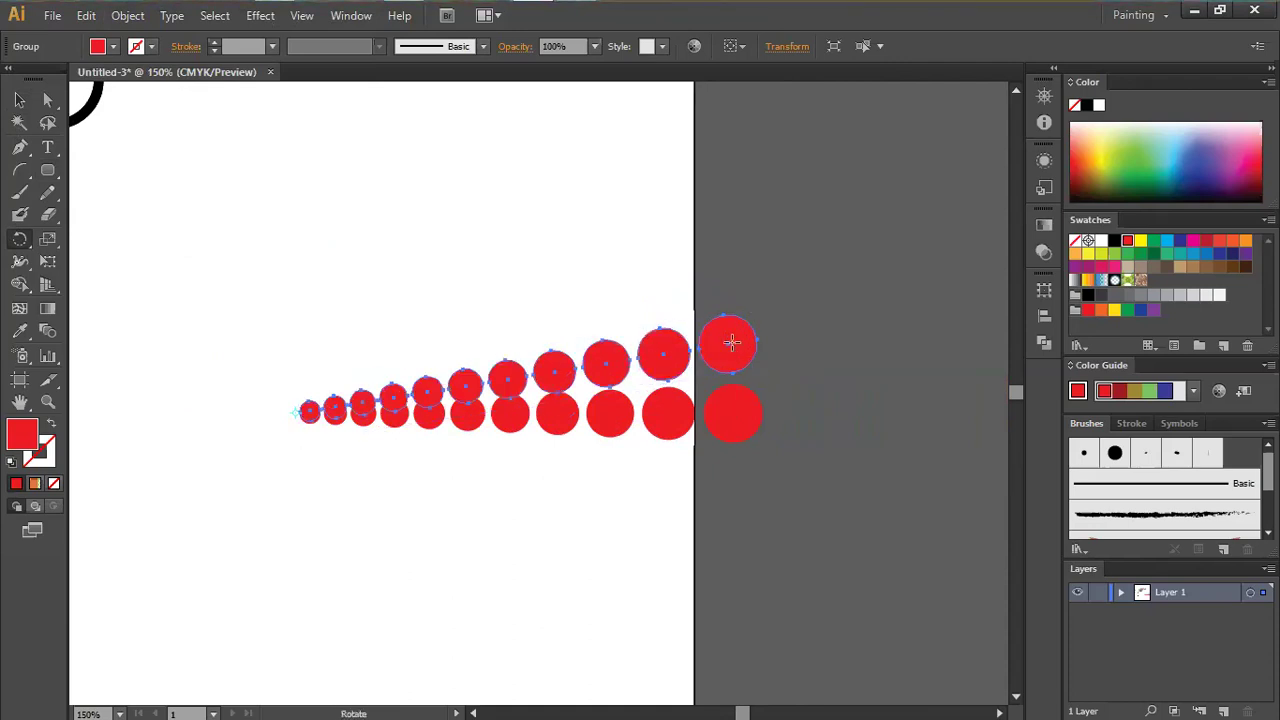
- Repeat the rotated copy around the same pivot until the rows of circles form a complete radial pattern
key("ctrl+d")
key("ctrl+d")
key("ctrl+d")
key("ctrl+d")
key("ctrl+d")
key("ctrl+d")
key("ctrl+d")
key("ctrl+d")
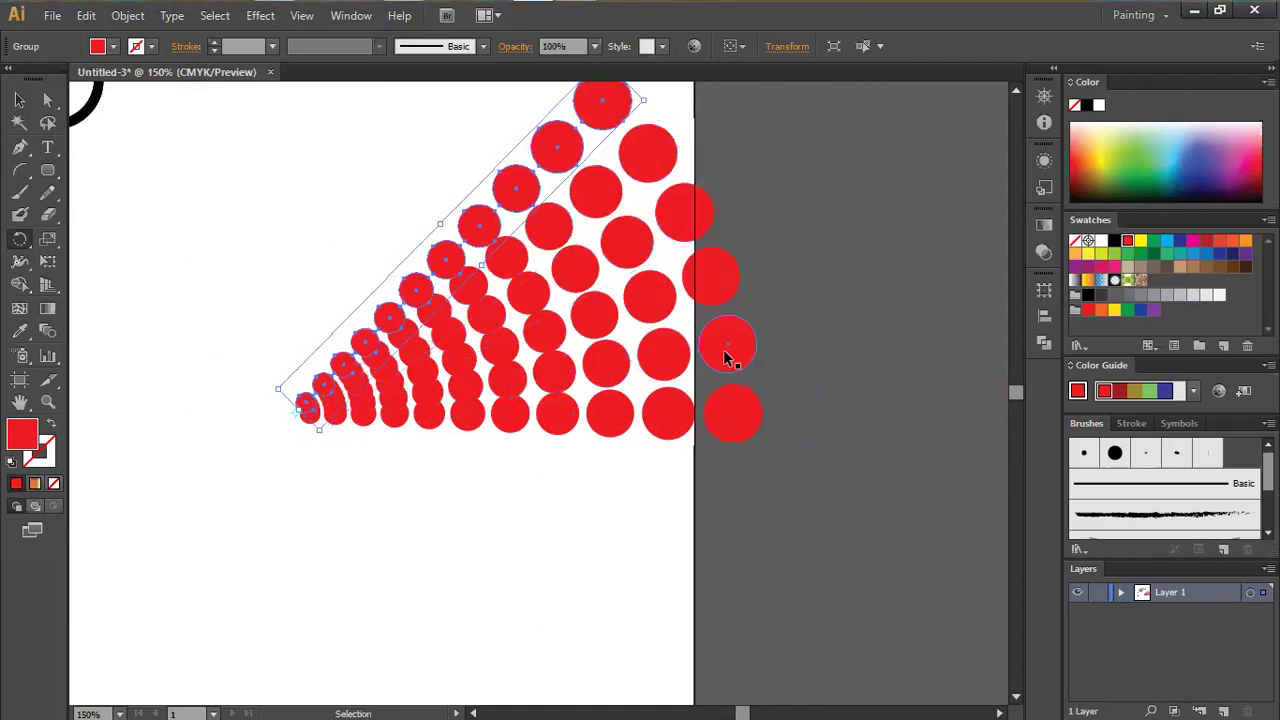
key("ctrl+d")
key("ctrl+d")
key("ctrl+d")
key("ctrl+d")
key("ctrl+d")
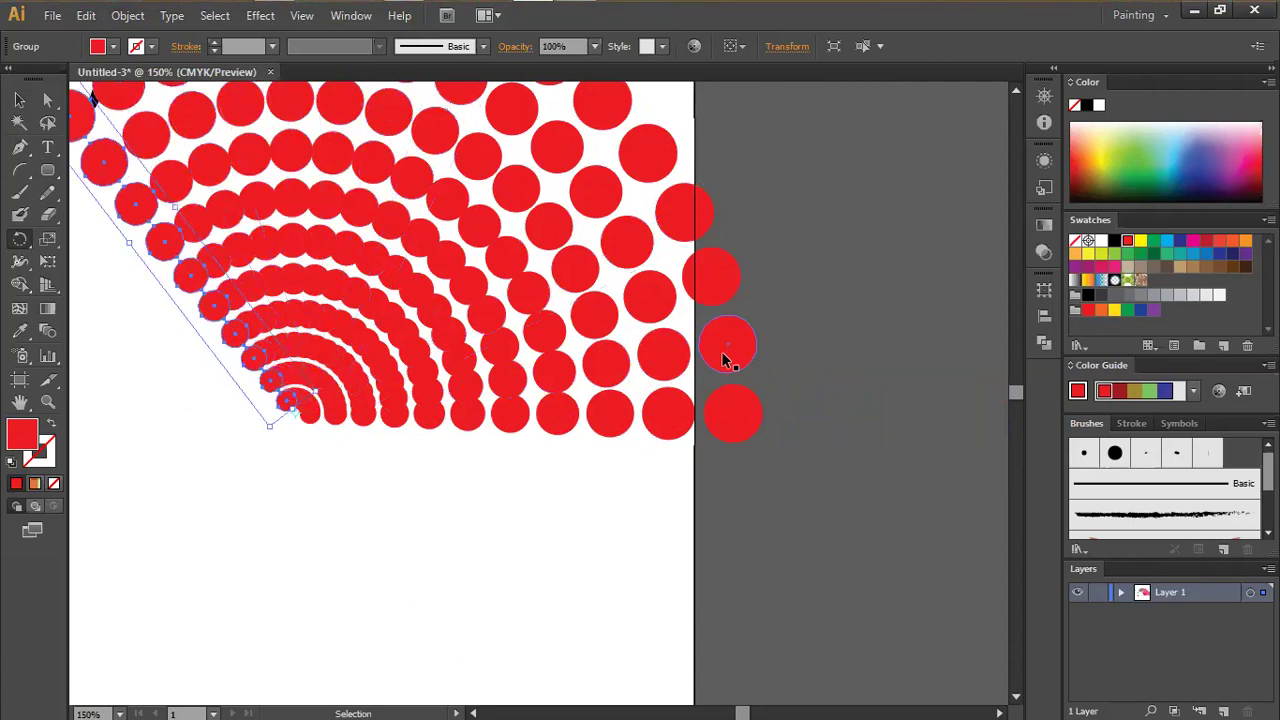
key("ctrl+d")
key("ctrl+d")
key("ctrl+d")
key("ctrl+d")
key("ctrl+d")
key("ctrl+d")
key("ctrl+d")
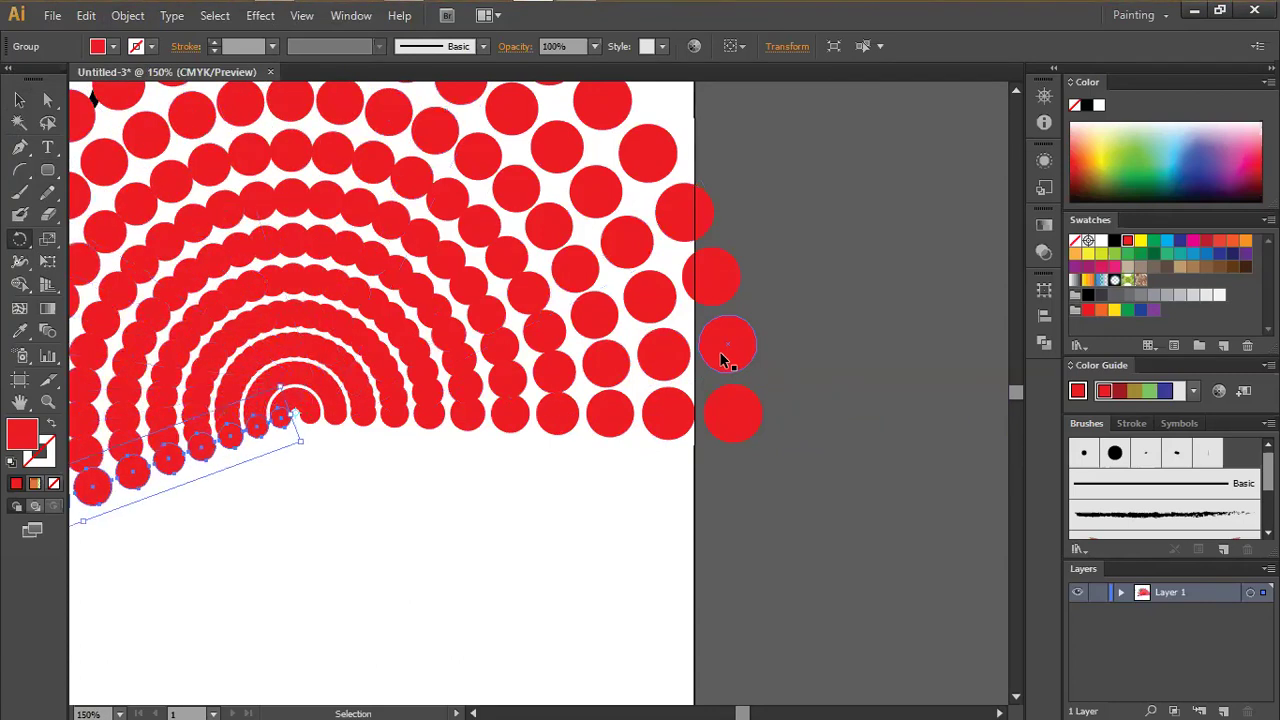
key("ctrl+d")
key("ctrl+d")
key("ctrl+d")
key("ctrl+d")
key("ctrl+d")
key("ctrl+d")
key("ctrl+d")
key("ctrl+d")
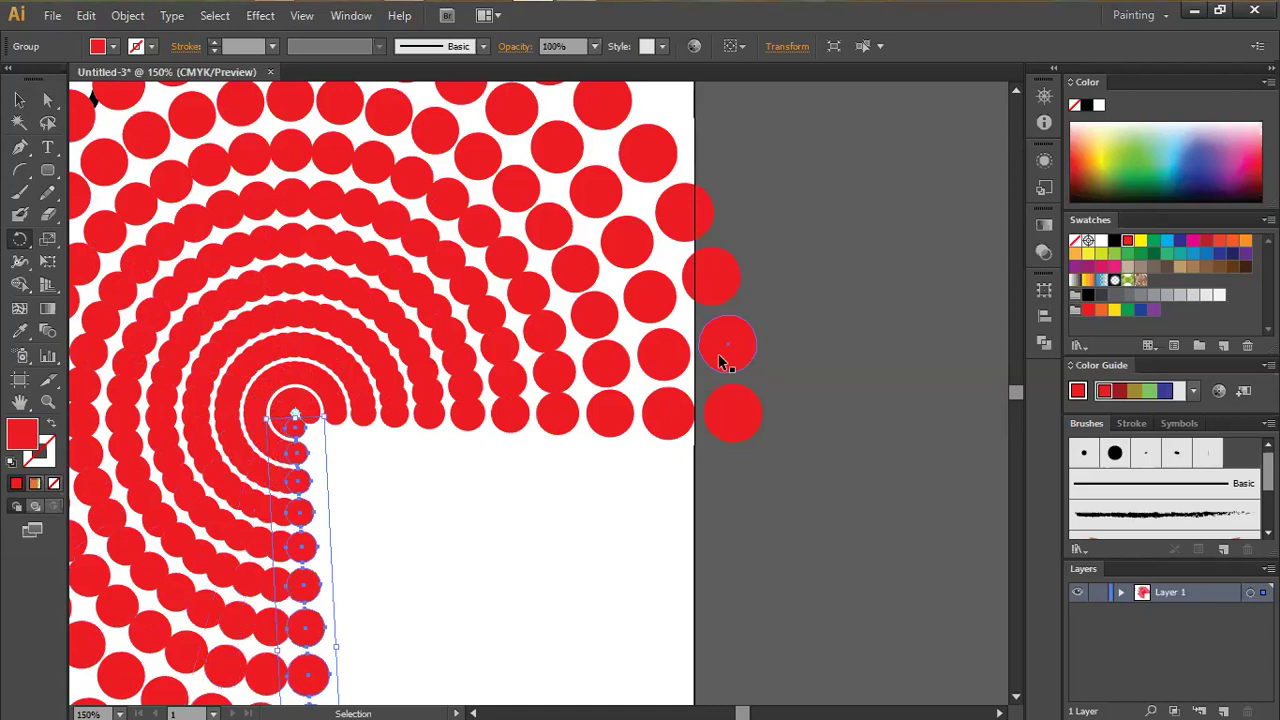
key("ctrl+d")
key("ctrl+d")
key("ctrl+d")
key("ctrl+d")
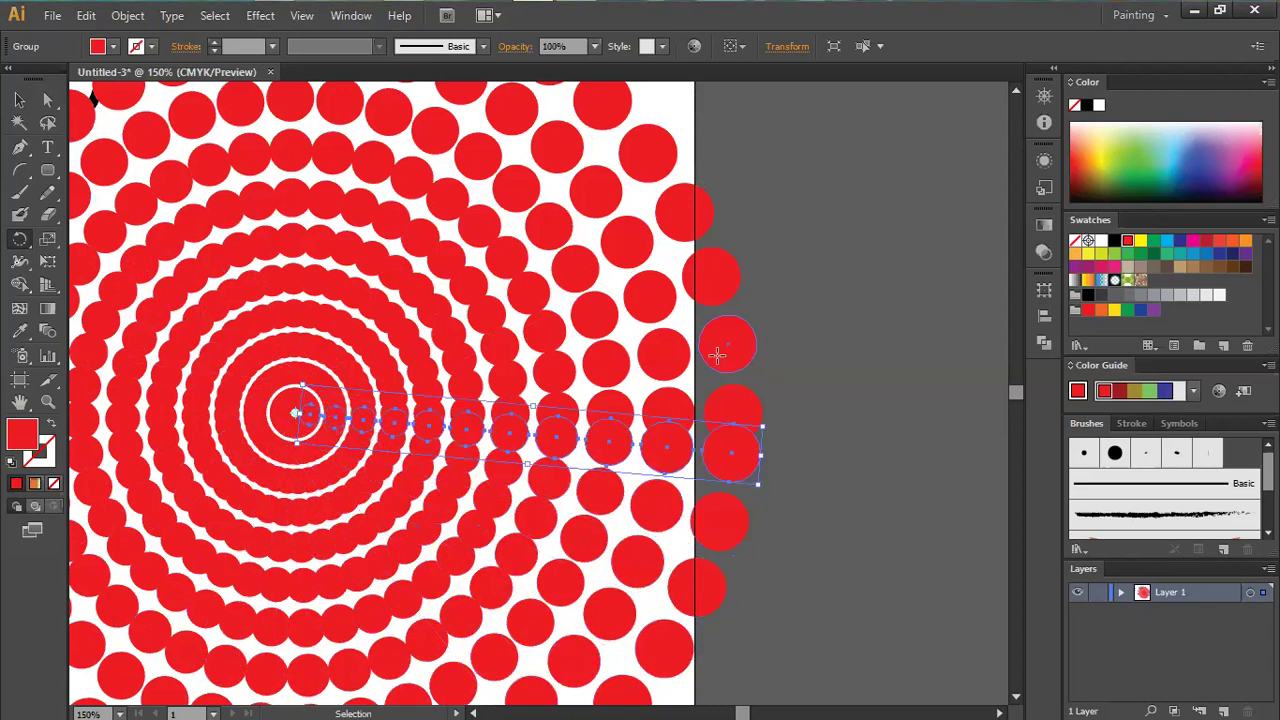
- Try to select the radial dot pattern and scale it down about its center, and undo the scaling
key("ctrl+minus")
key("ctrl+minus")
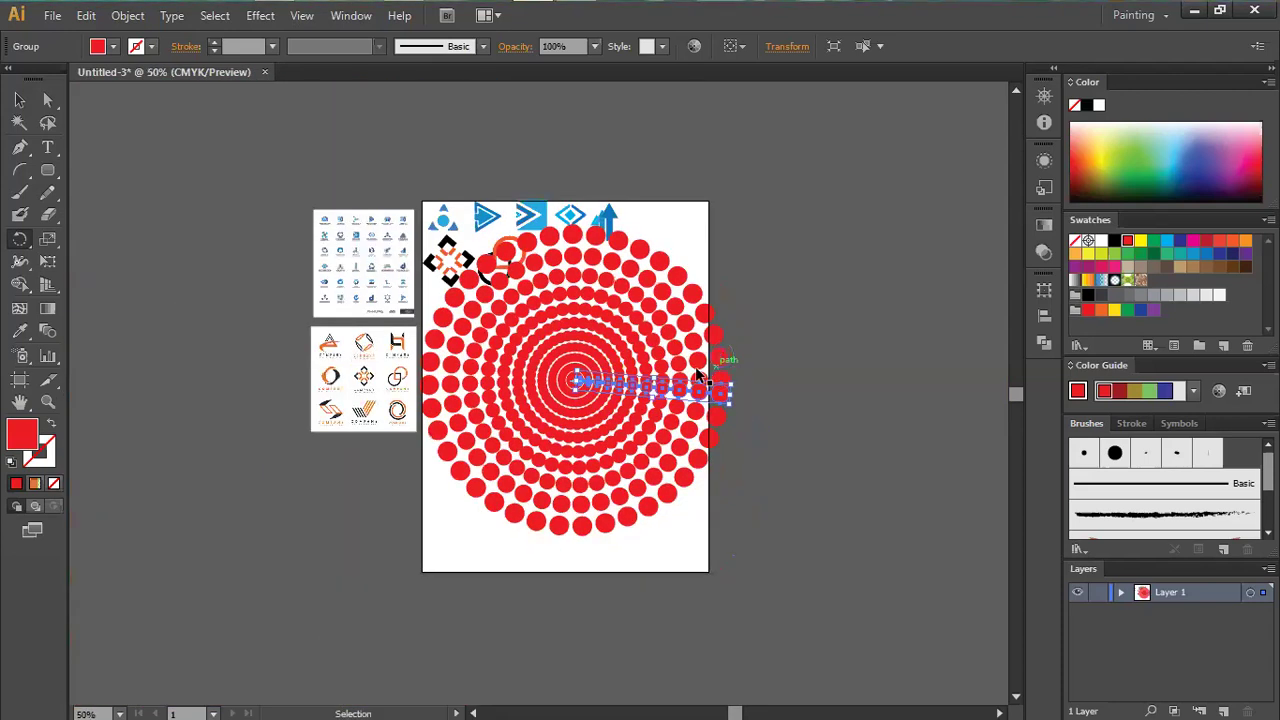
scroll(684, 345, "up", 1)
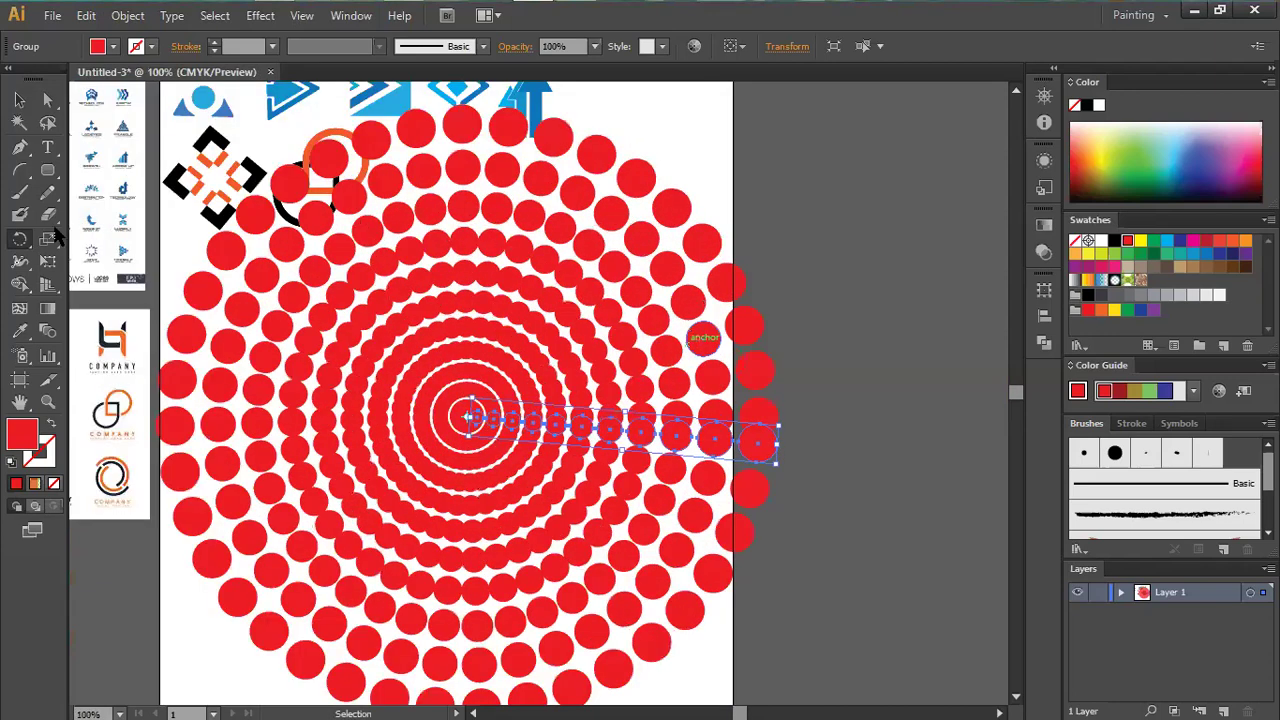
key("v")
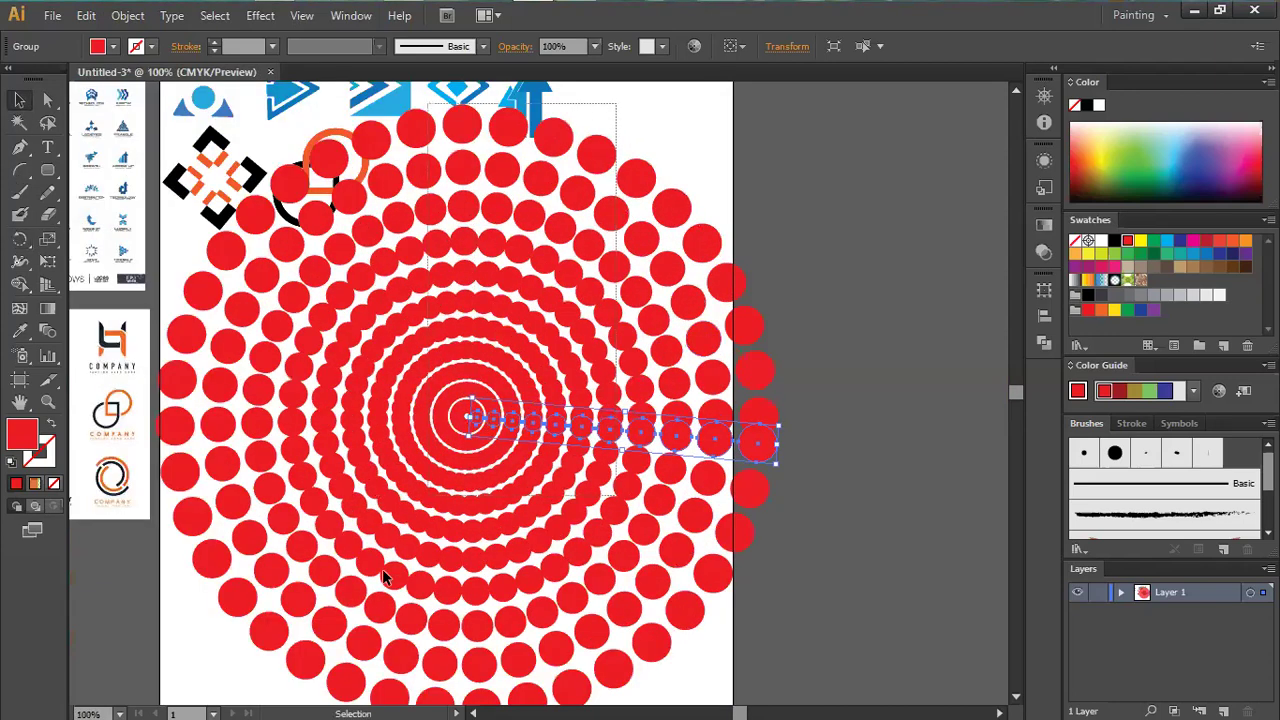
scroll(385, 585, "down", 1)
key("ctrl+a")
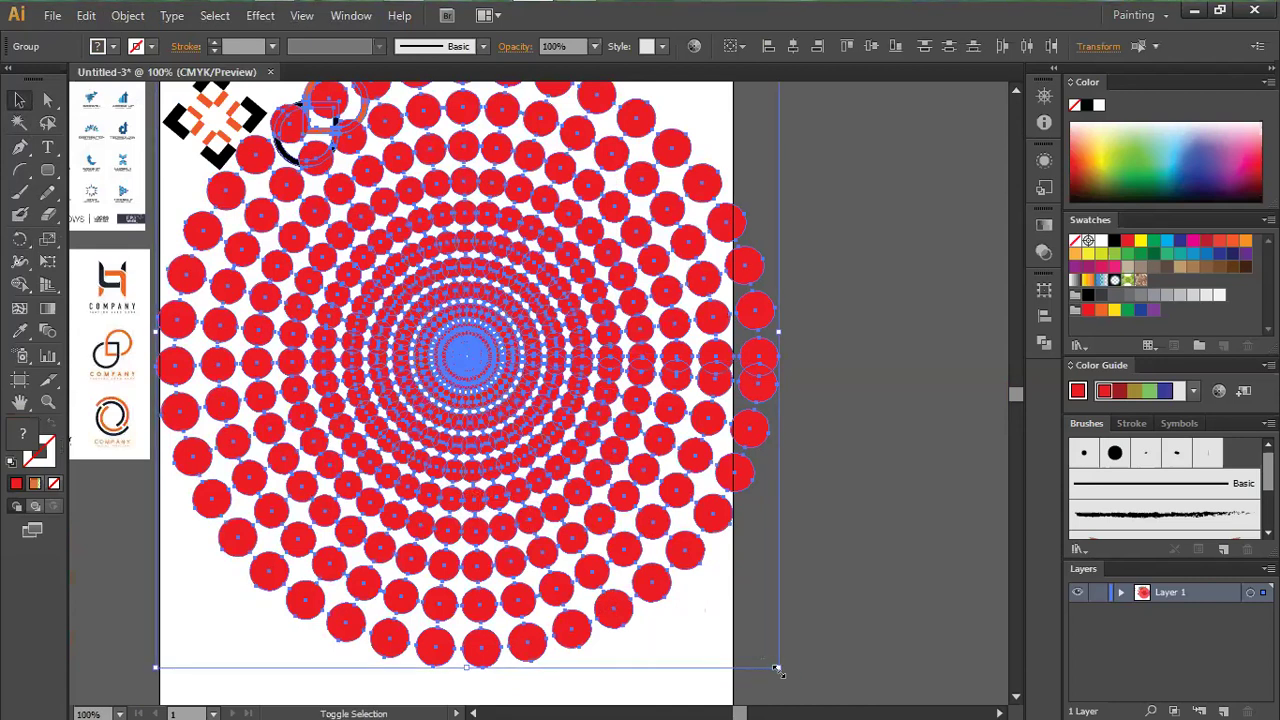
left_click_drag(778, 666, 575, 450)
left_click(580, 311)
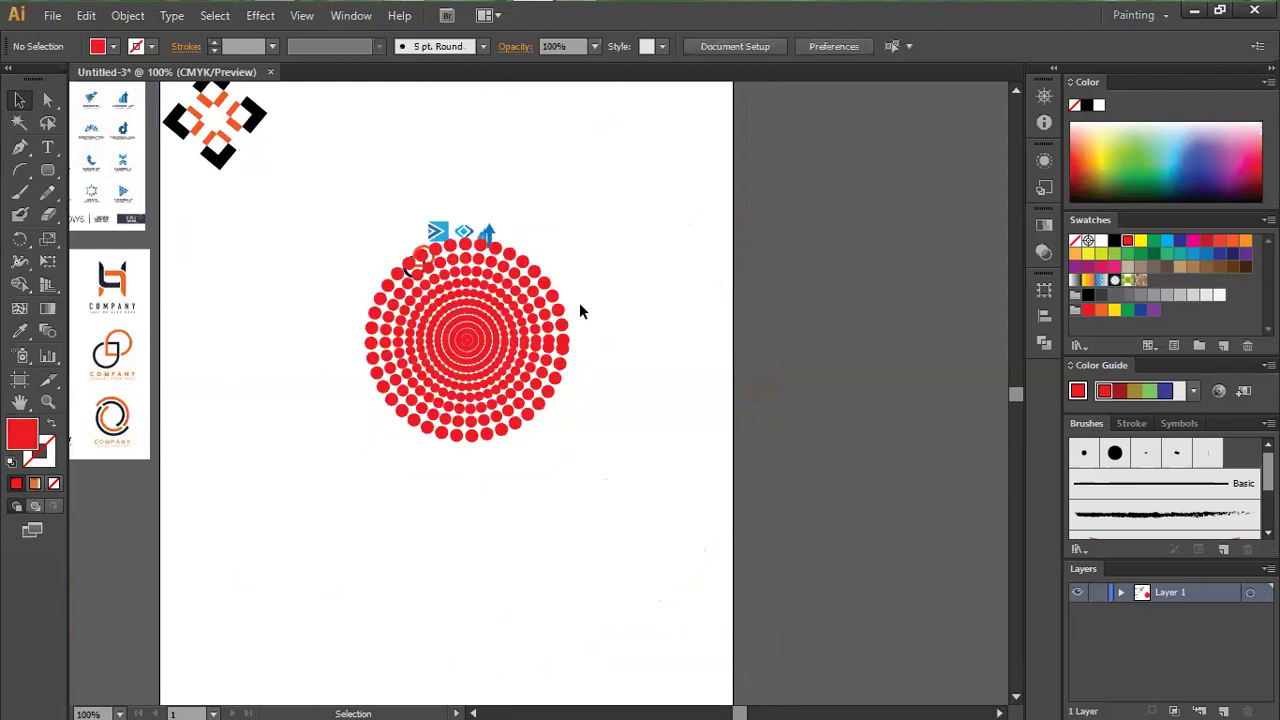
scroll(574, 337, "up", 4)
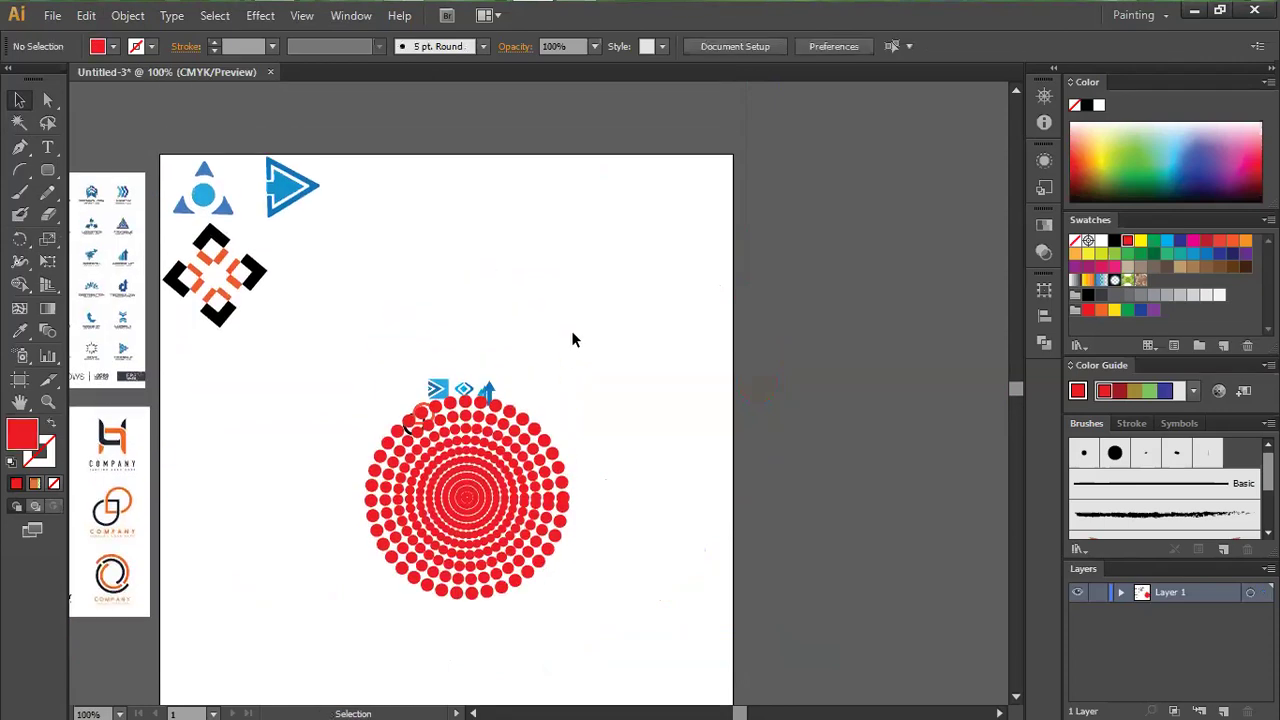
key("ctrl")
key("ctrl+z")
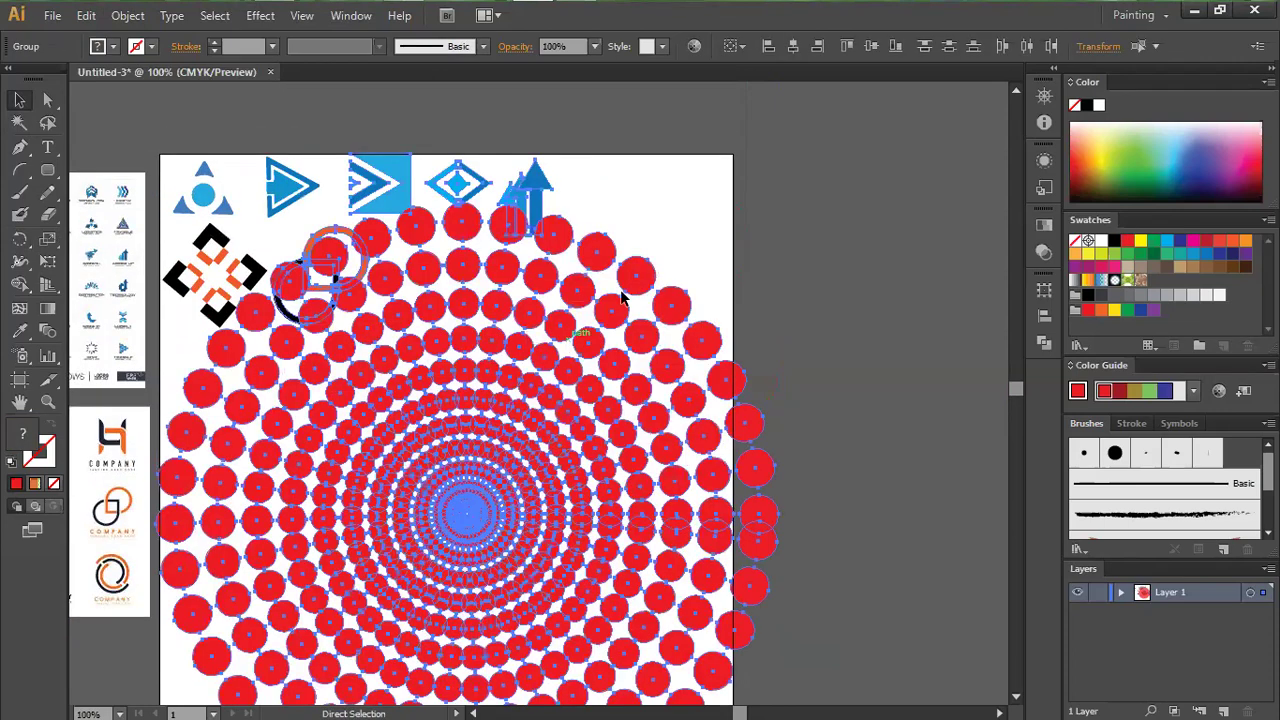
- Select only the red radial dot pattern, without the logos, and scale it down to roughly a third of its size about its center
scroll(670, 308, "down", 6)
left_click_drag(587, 569, 470, 226)
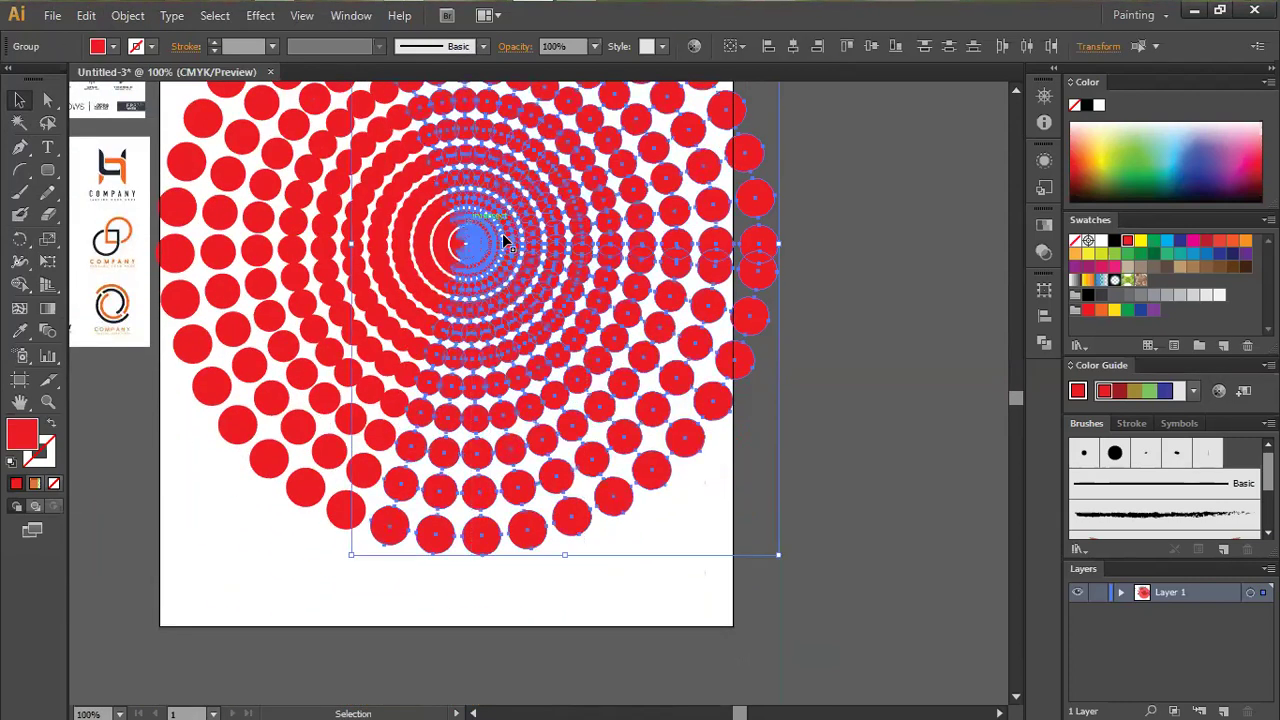
left_click(216, 486)
left_click_drag(240, 566, 636, 148)
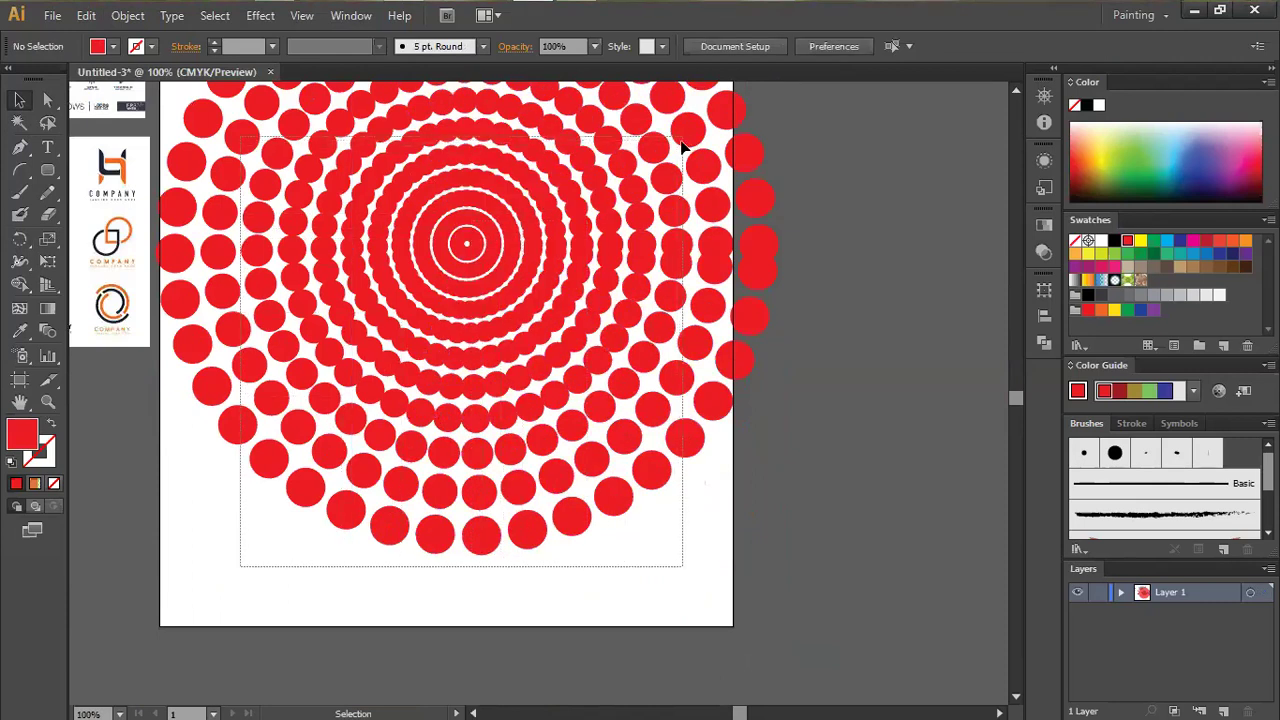
left_click(683, 196)
scroll(690, 212, "down", 2)
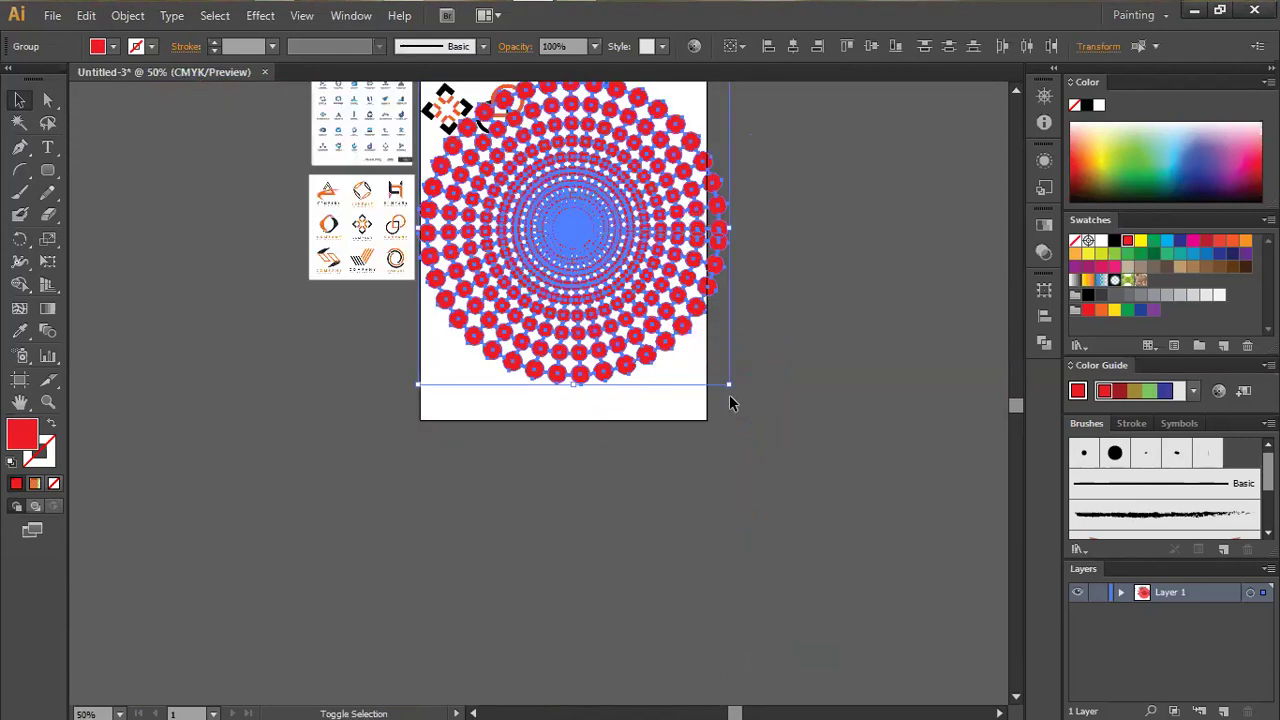
left_click_drag(731, 390, 633, 275)
scroll(633, 233, "up", 3)
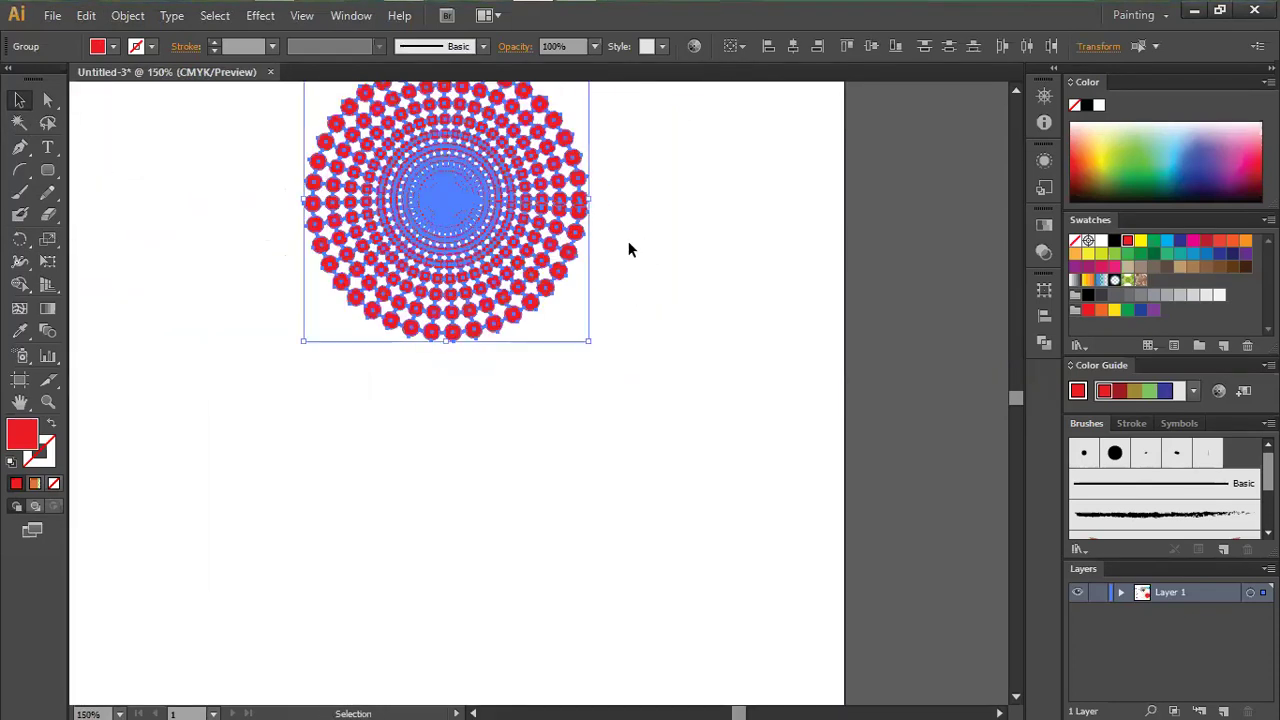
scroll(632, 254, "down", 5)
scroll(638, 225, "up", 2)
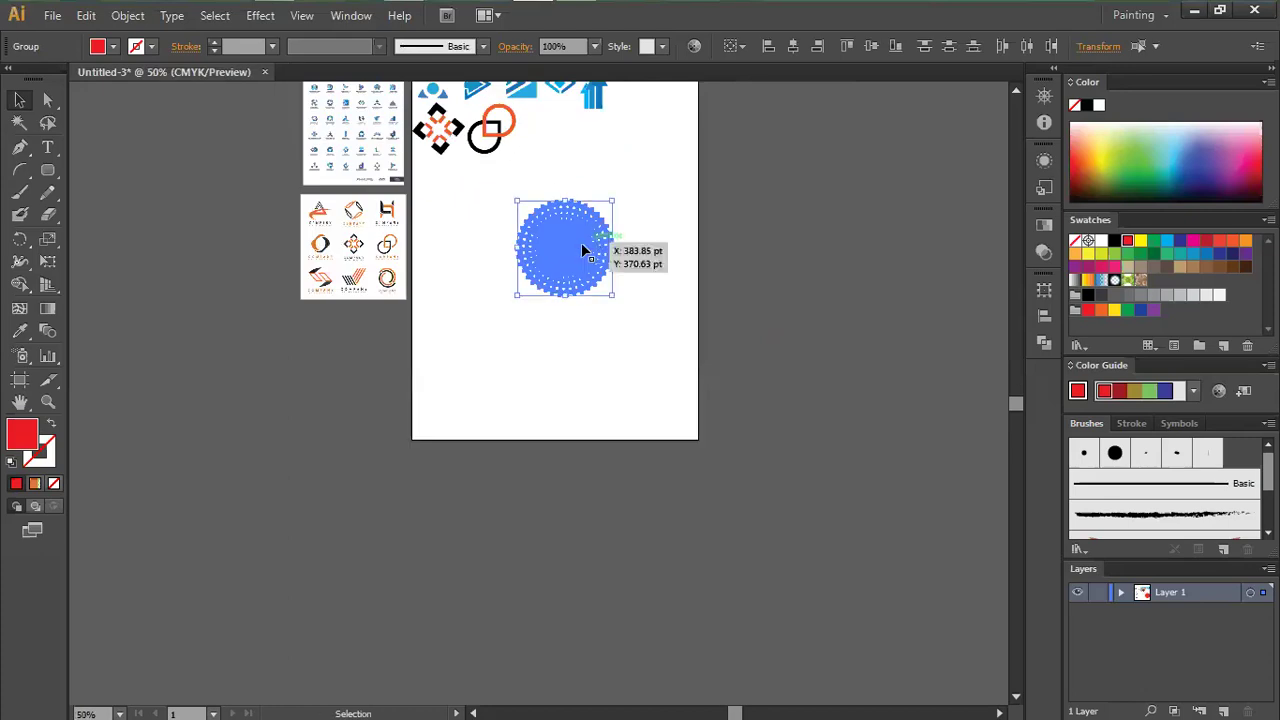
scroll(585, 250, "up", 1)
left_click(676, 225)
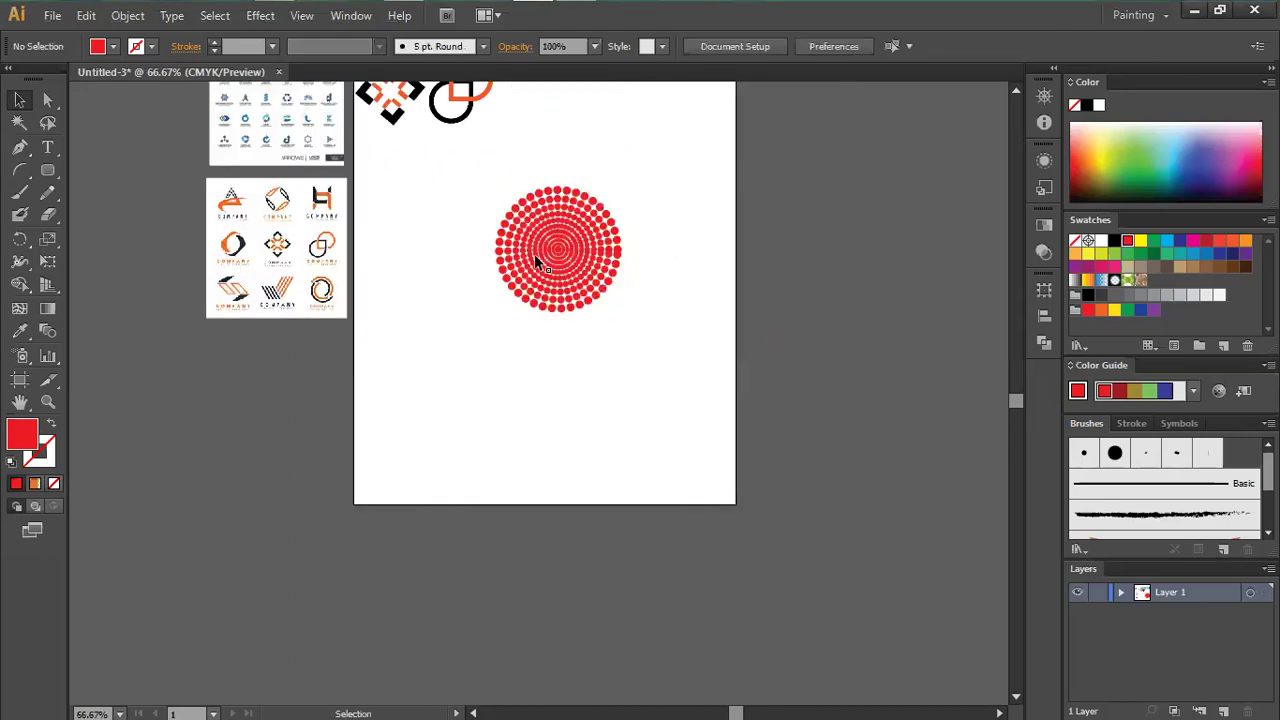
- Group all the rows of the reduced radial dot pattern into a single object
left_click_drag(493, 183, 612, 322)
right_click(583, 268)
left_click(608, 357)
left_click(671, 250)
left_click(603, 304)
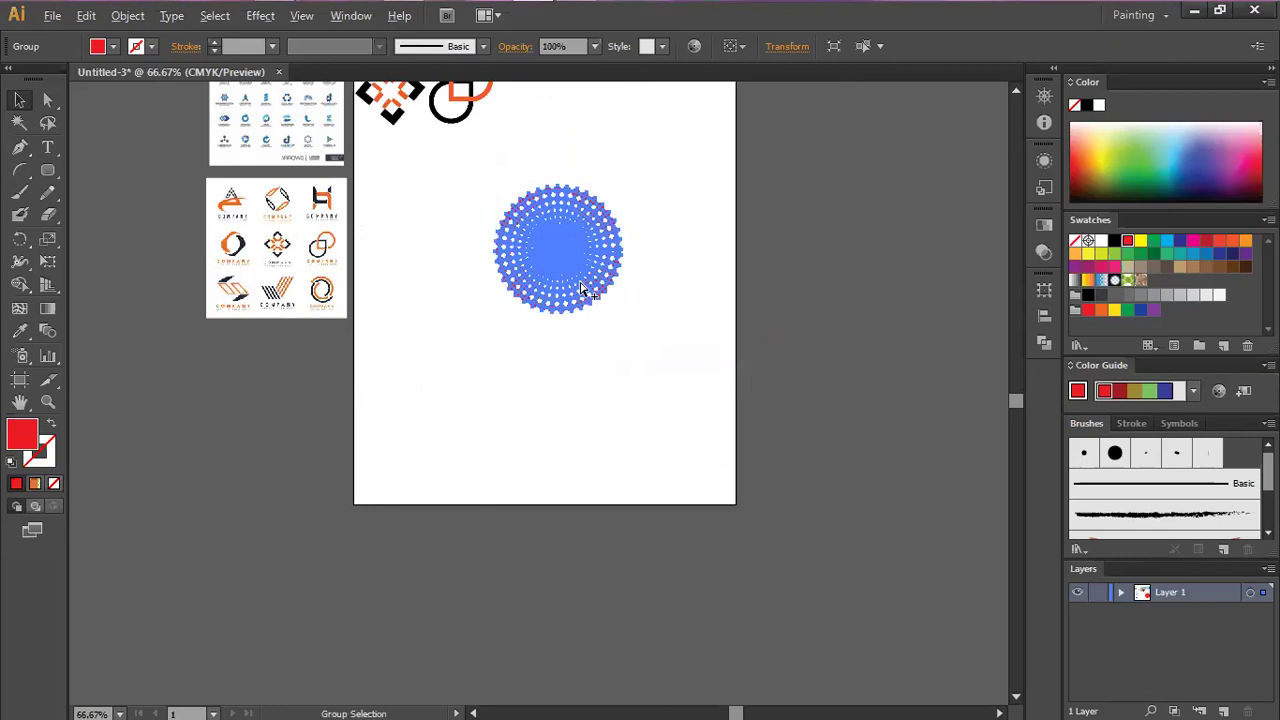
key("ctrl+plus")
key("ctrl+plus")
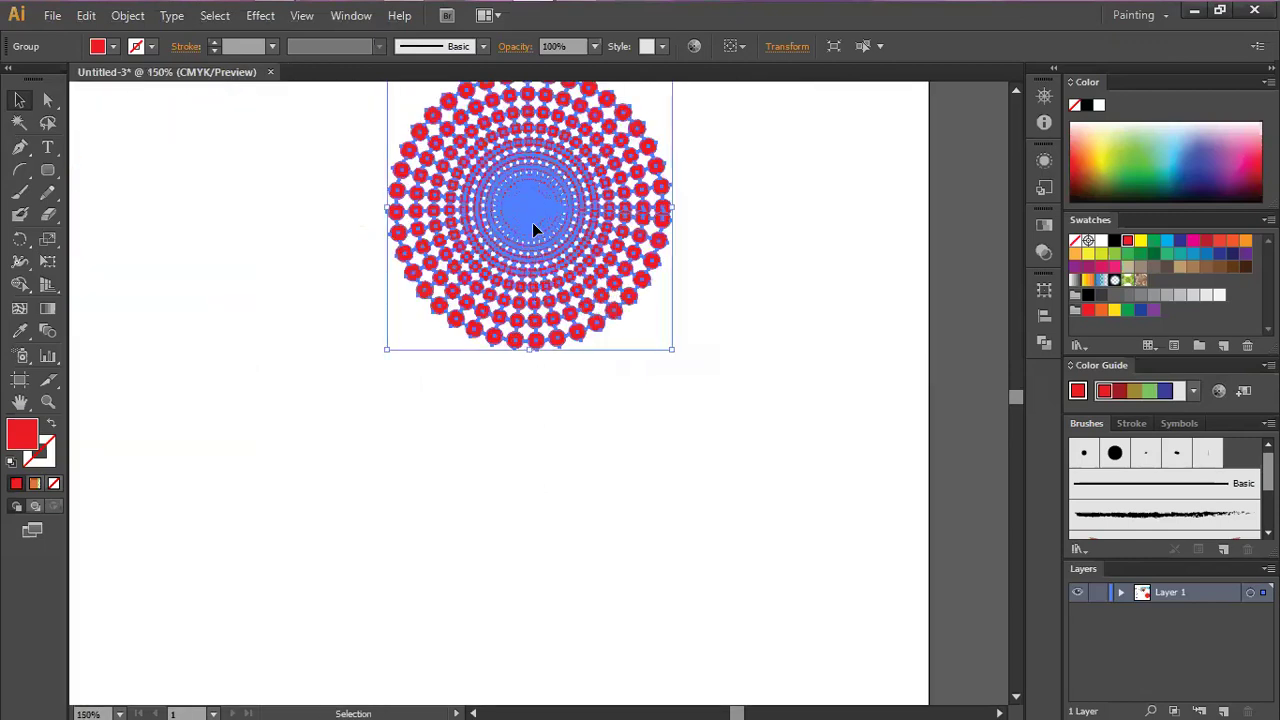
left_click(750, 240)
scroll(731, 248, "up", 5)
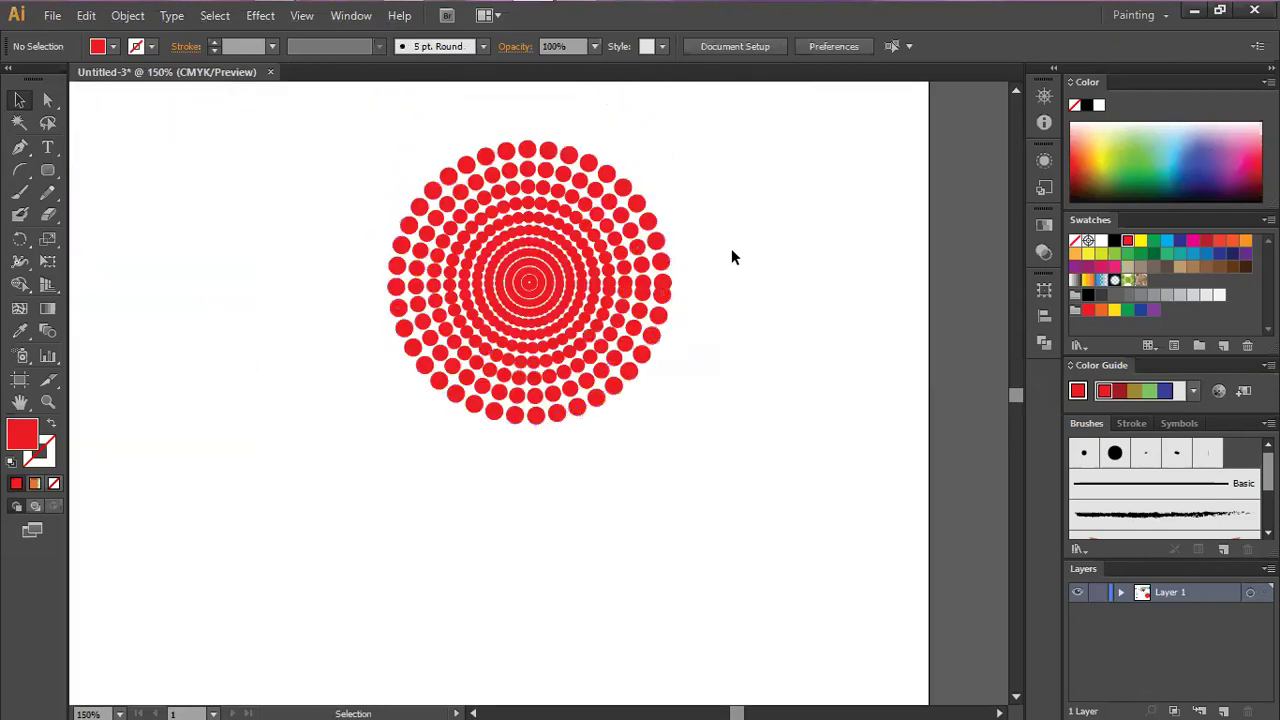
- Select all seven recreated logos and move them together inward from the artboard's upper-left corner
key("ctrl+minus")
key("ctrl+minus")
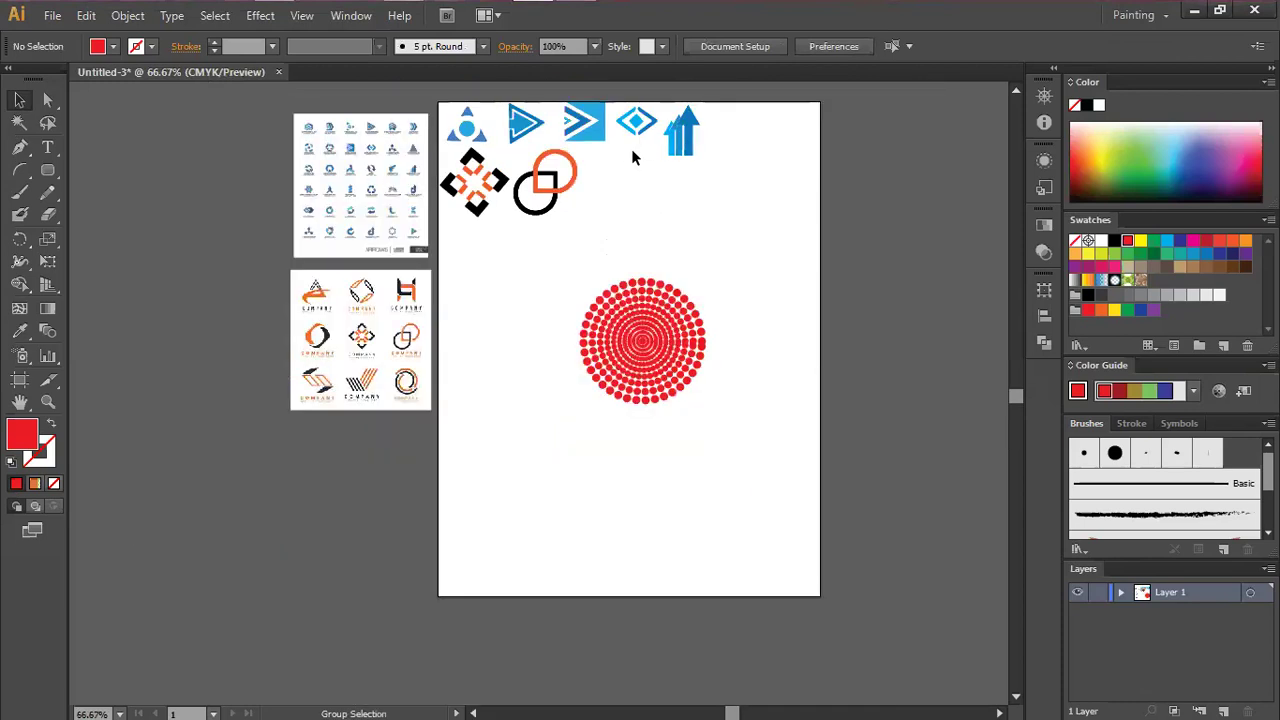
left_click(19, 100)
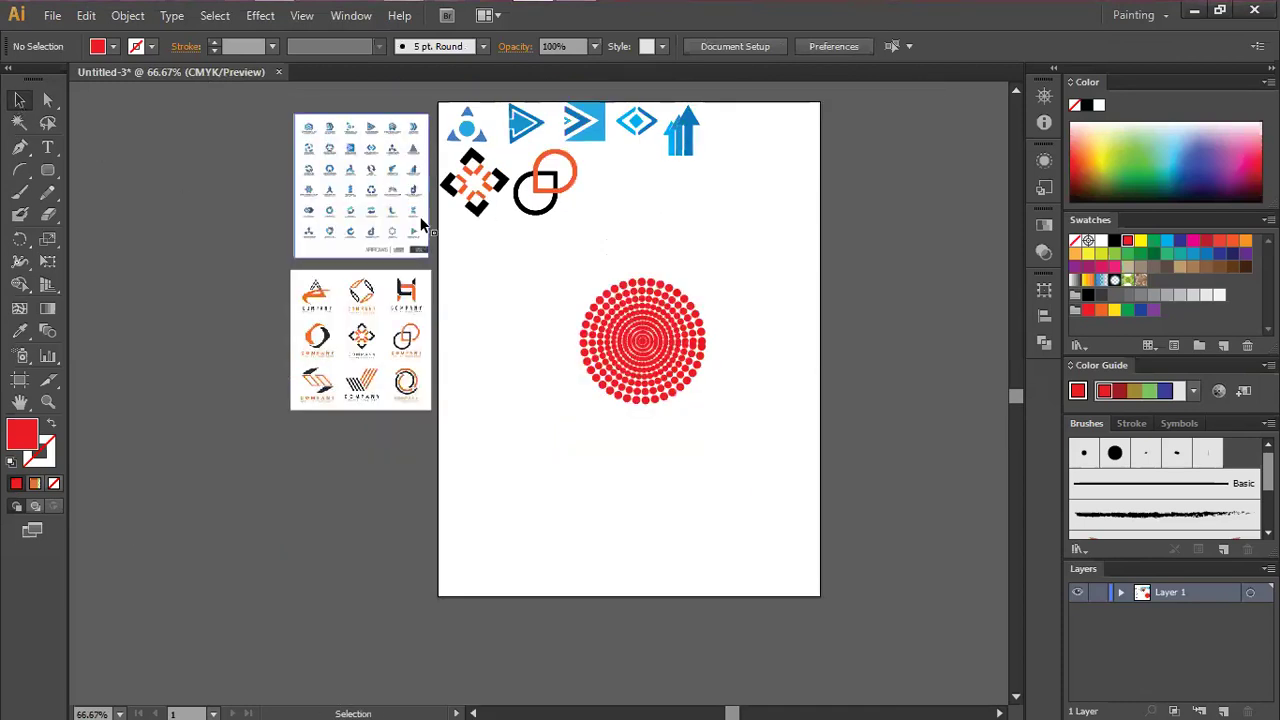
left_click_drag(502, 244, 588, 118)
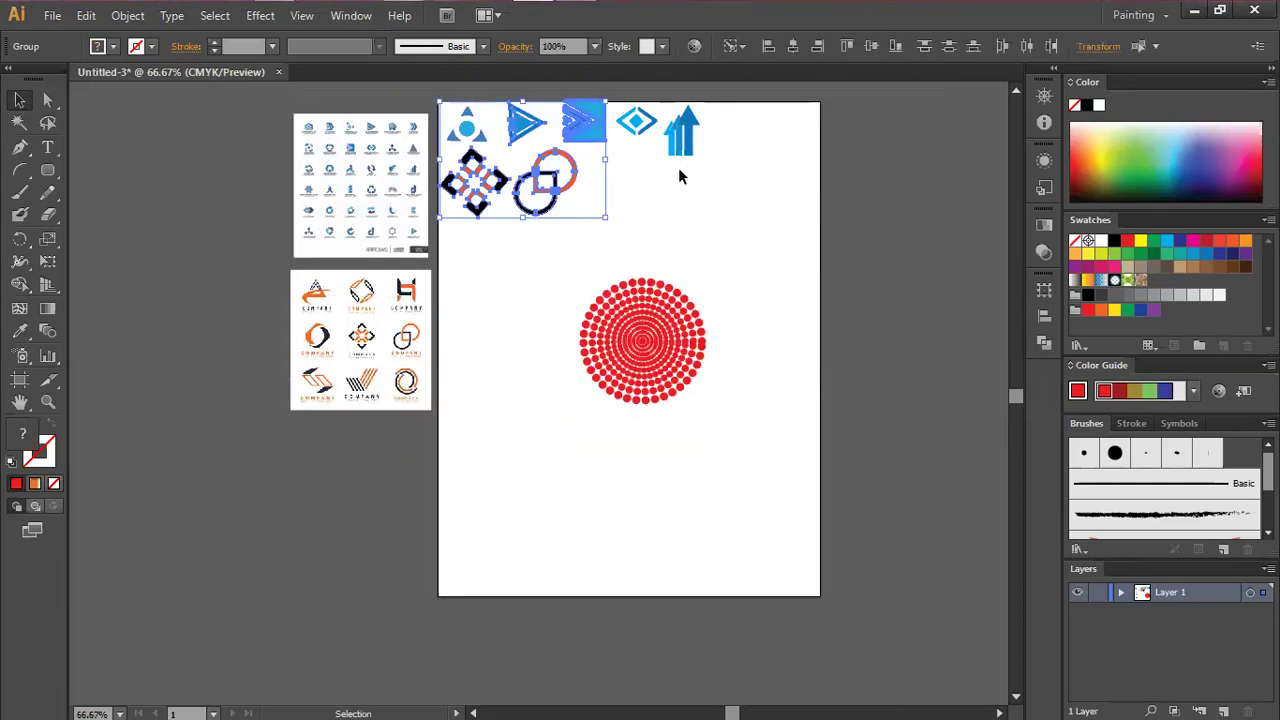
left_click(723, 152)
left_click_drag(723, 152, 714, 116)
left_click(455, 265)
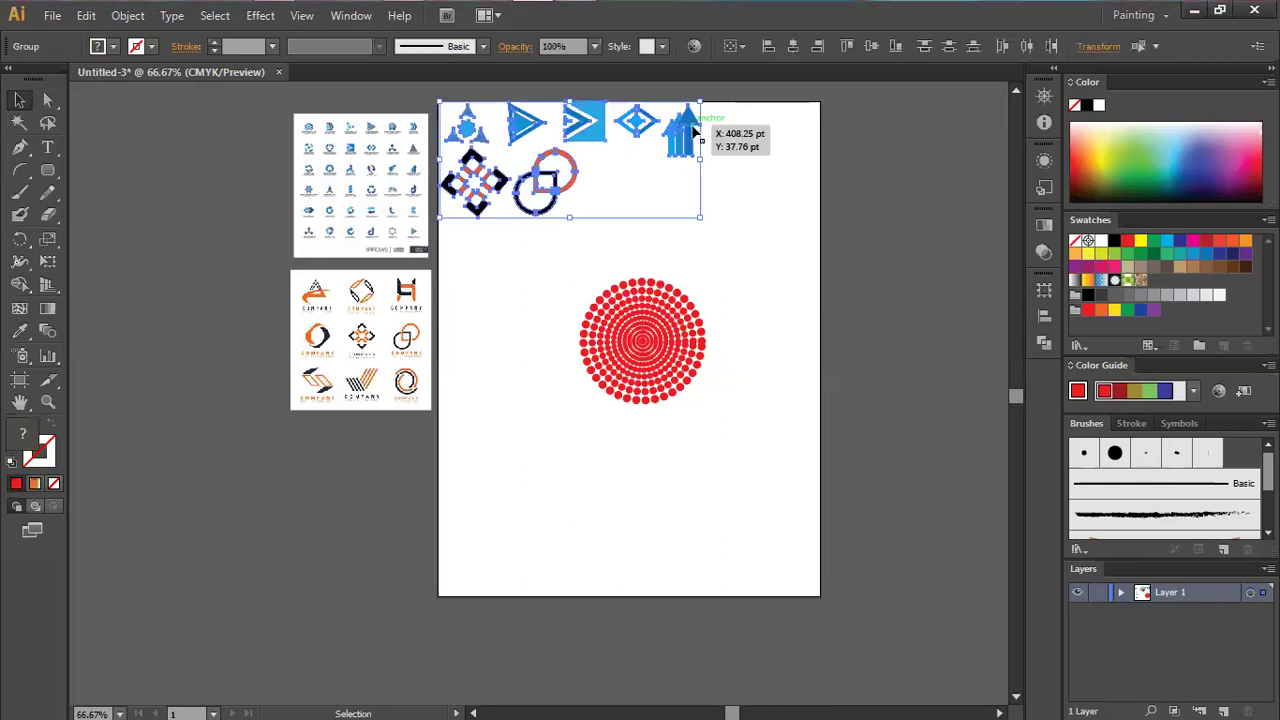
left_click(672, 222)
left_click_drag(476, 234, 722, 128)
left_click_drag(597, 135, 639, 161)
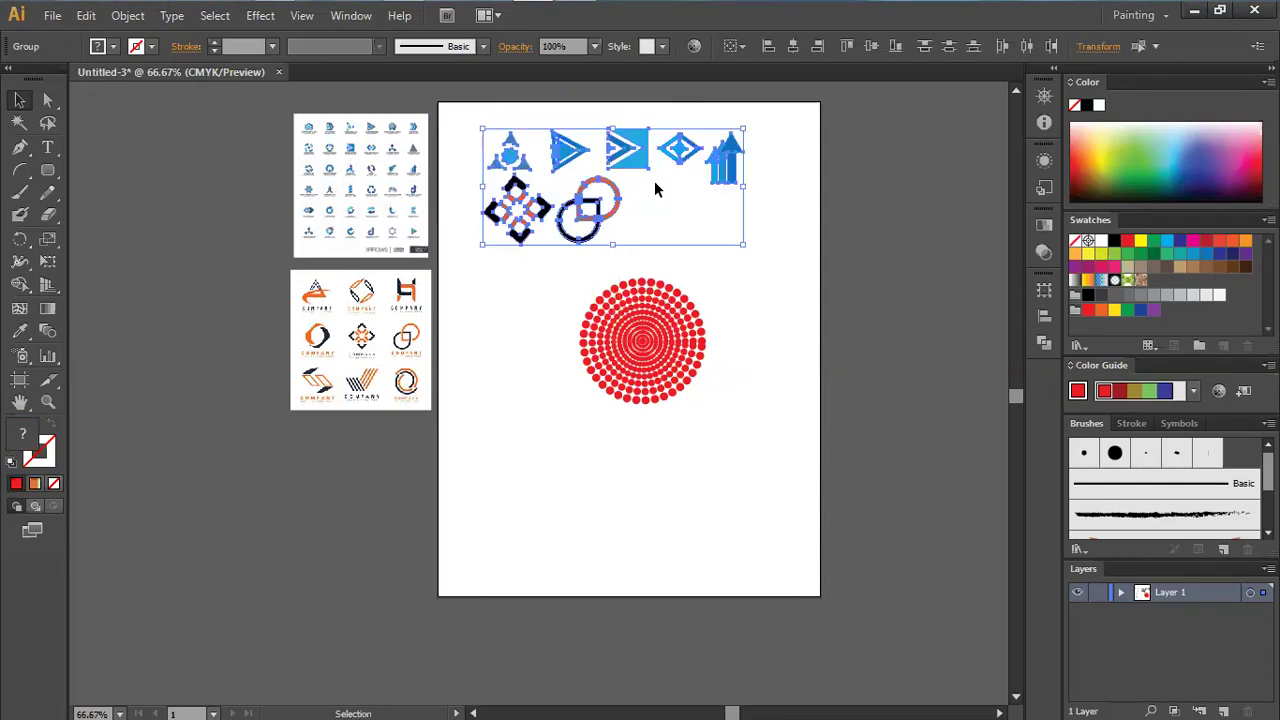
left_click(652, 205)
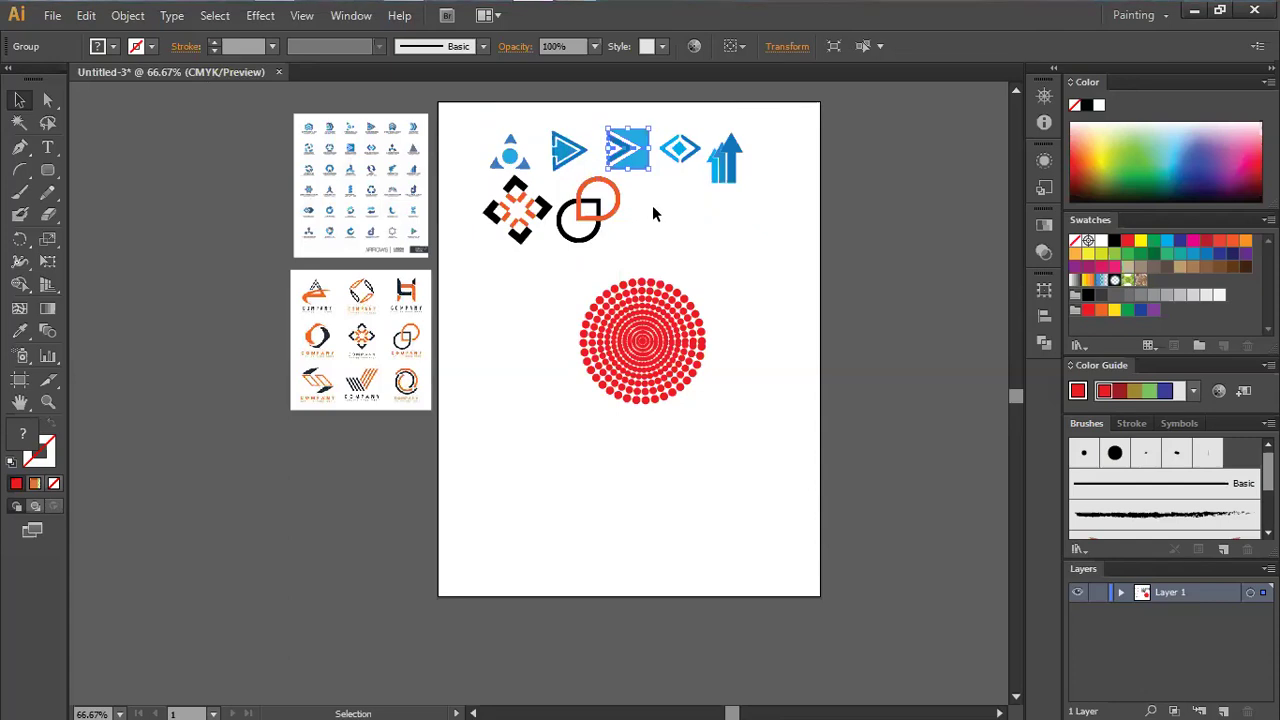
left_click_drag(532, 178, 483, 133)
left_click(476, 126)
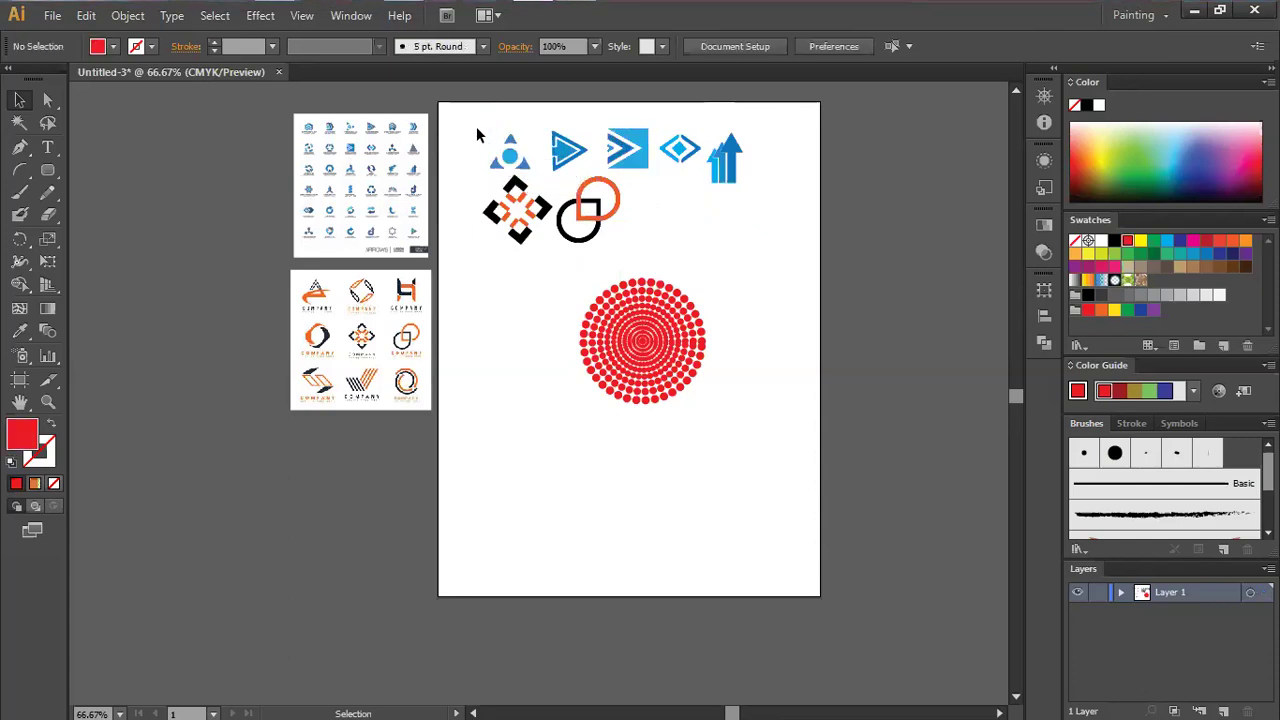
left_click(522, 150)
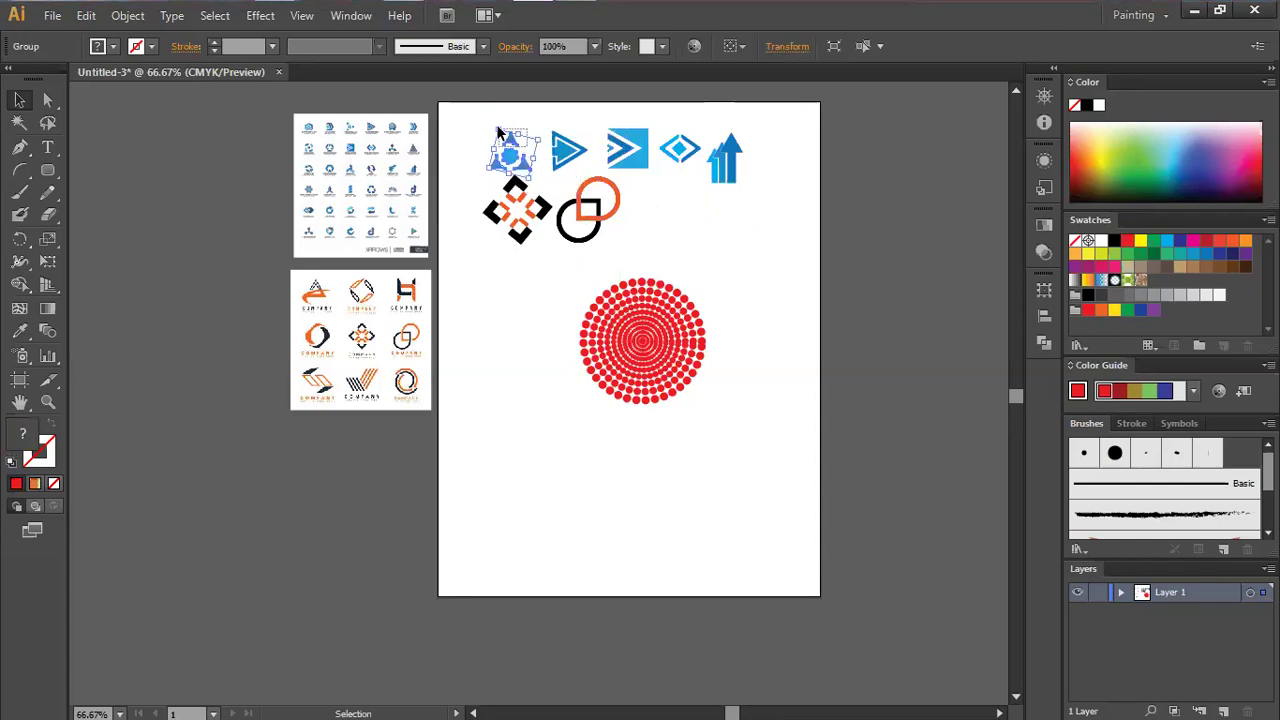
left_click(535, 118)
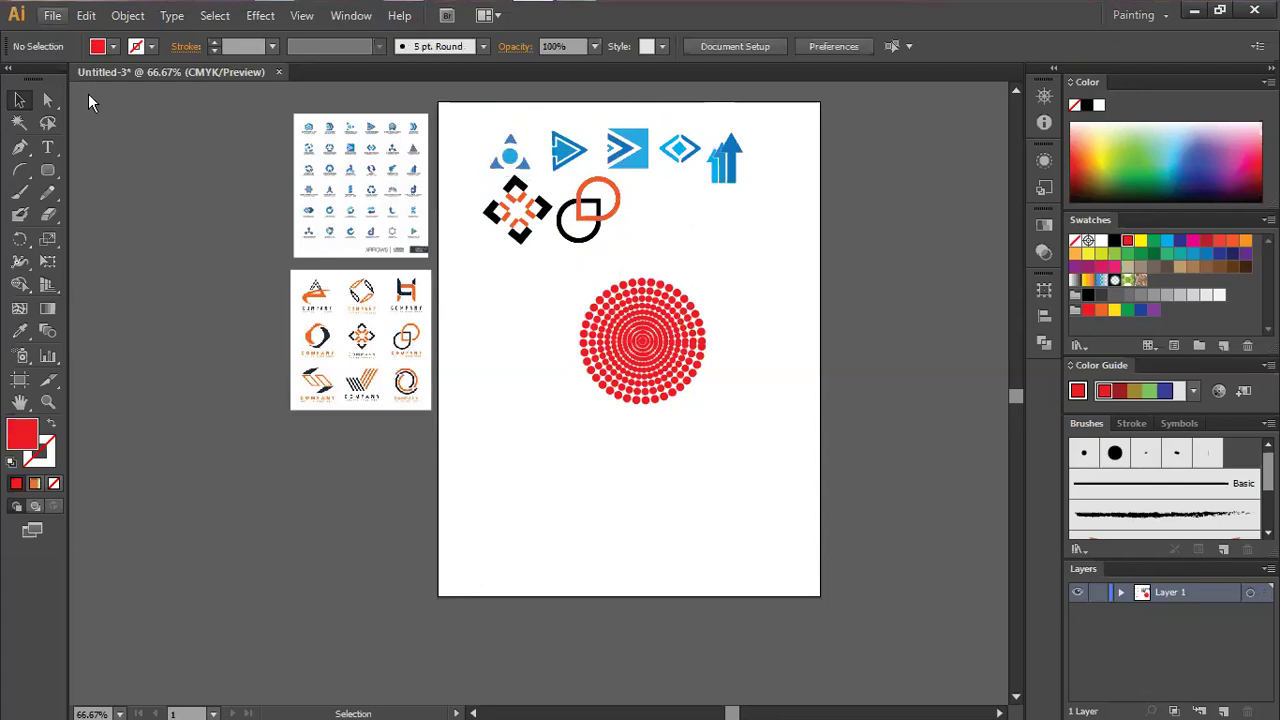
- Start exporting the artwork to the Card folder as a JPEG named P 1
left_click(52, 15)
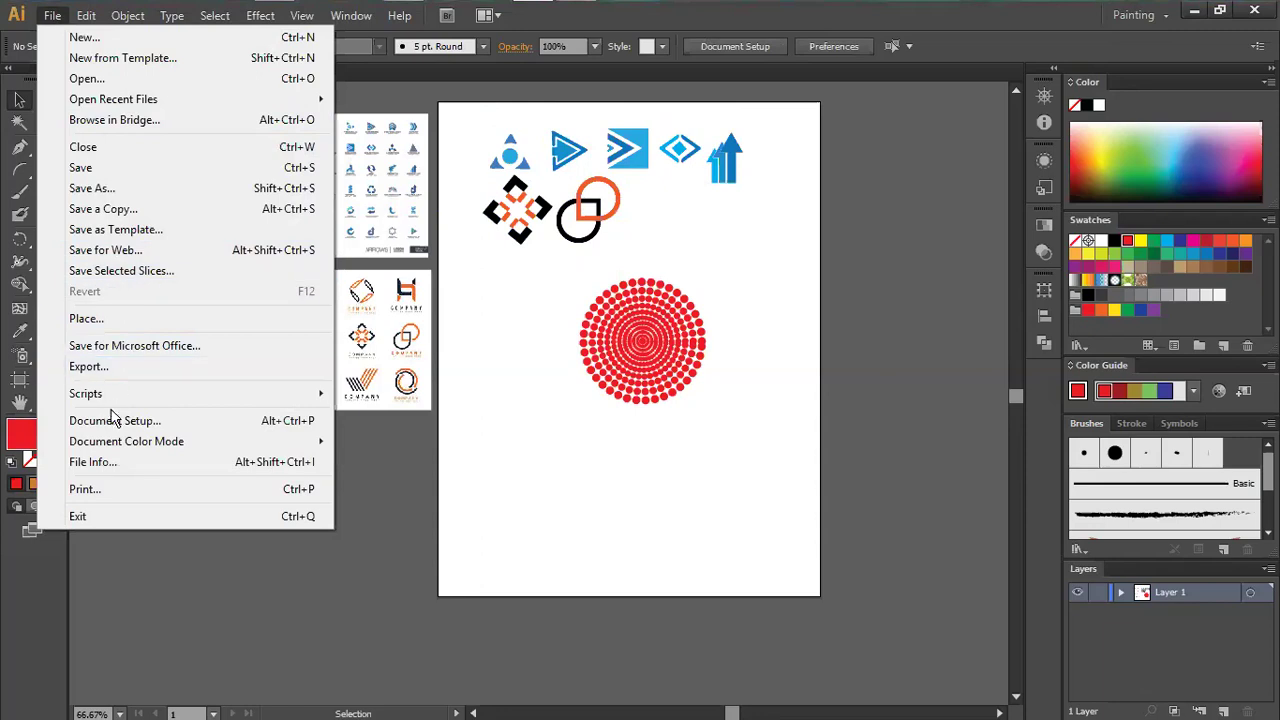
left_click(86, 367)
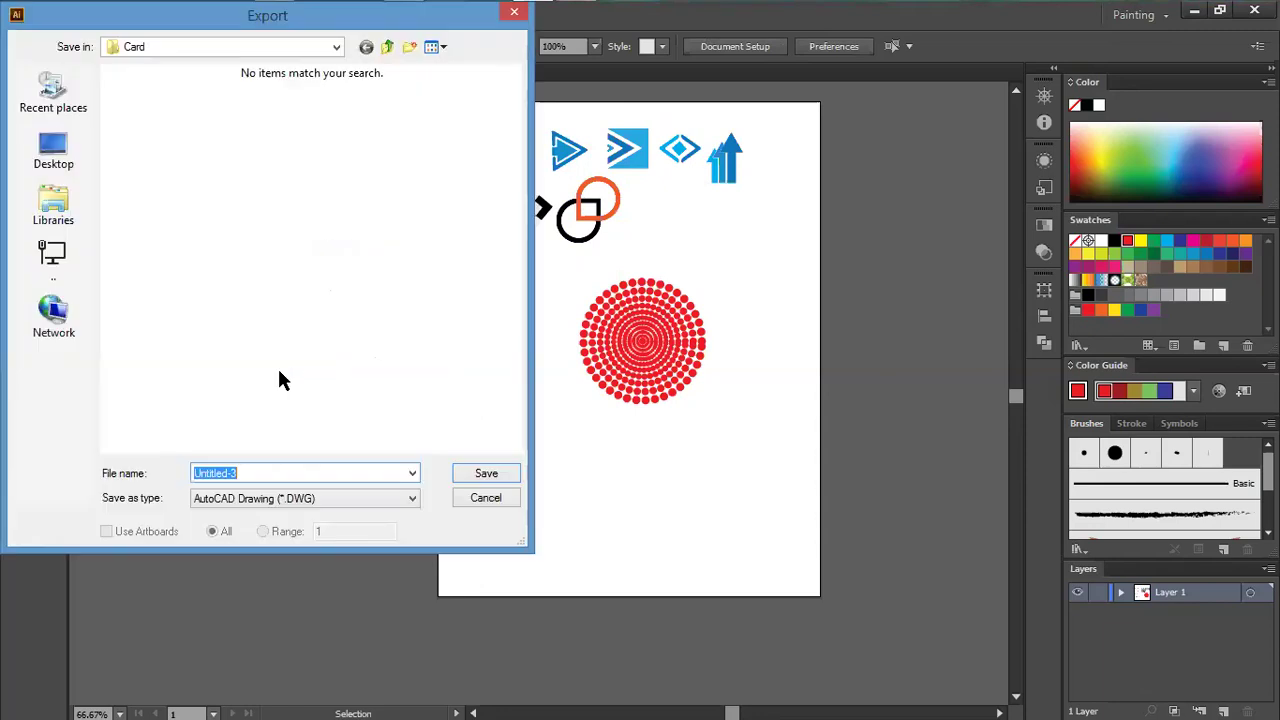
left_click(228, 503)
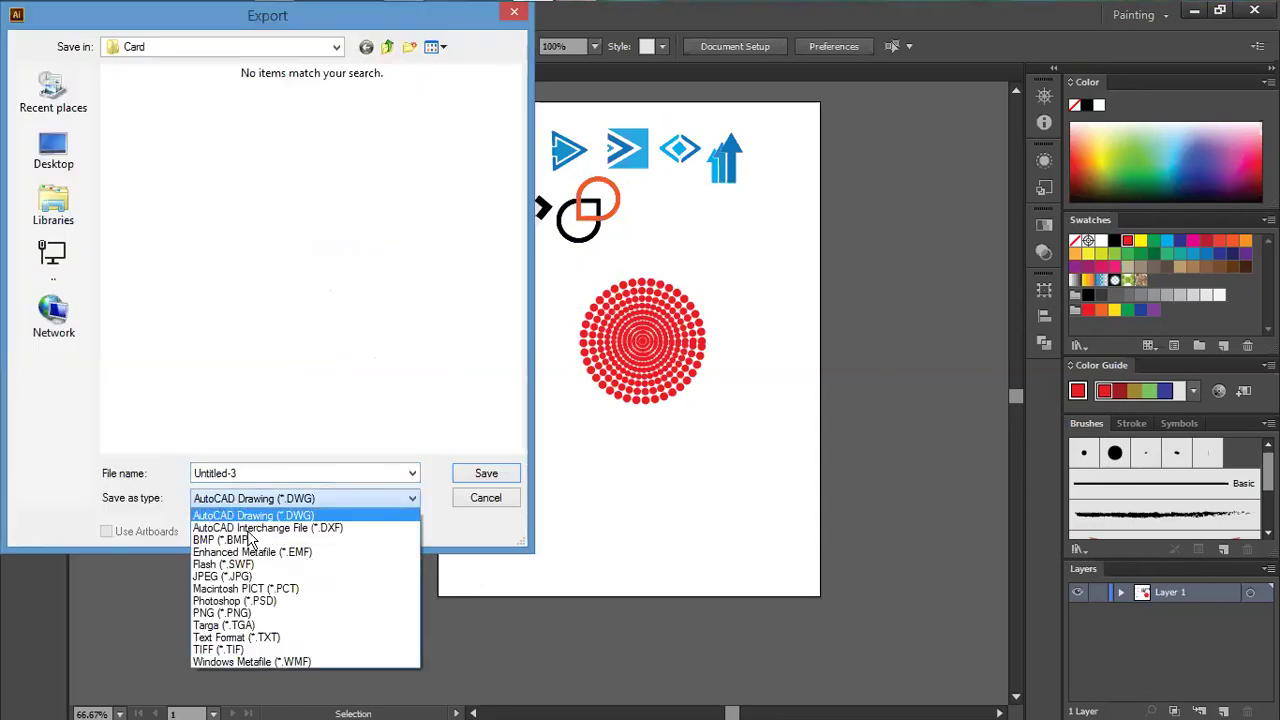
left_click(222, 576)
left_click(250, 474)
left_click_drag(230, 474, 190, 490)
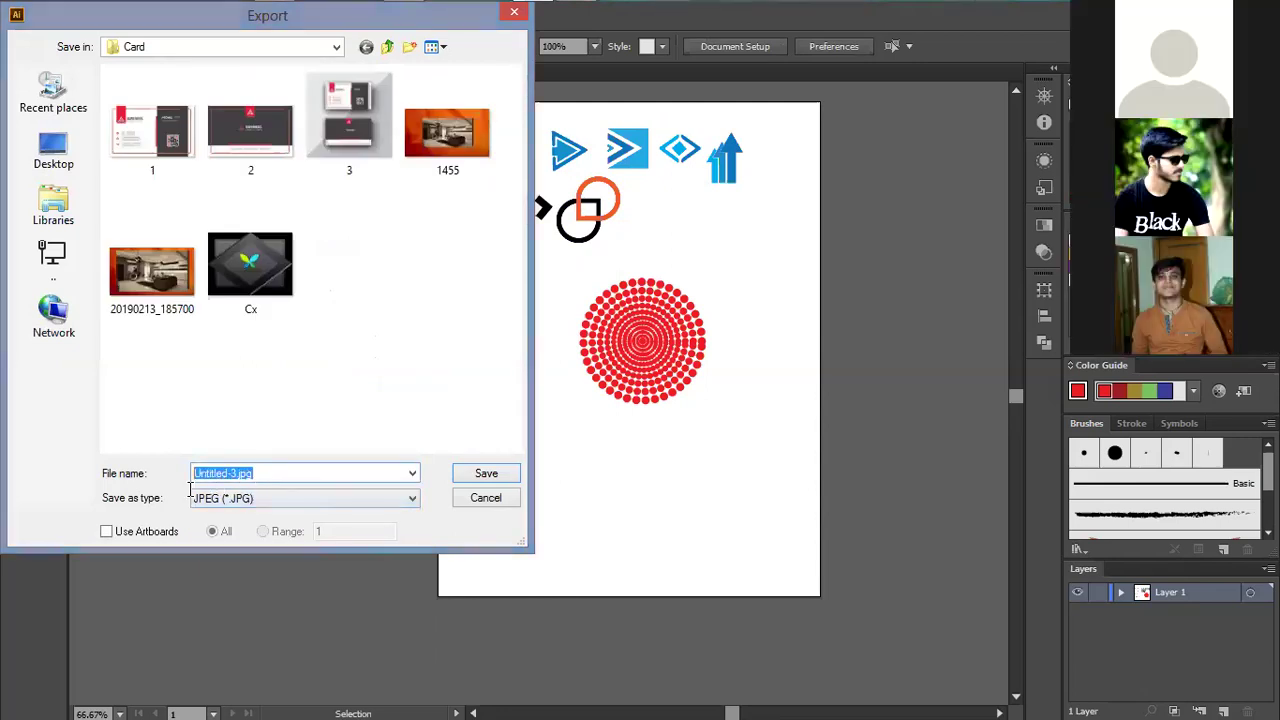
type("P 1")
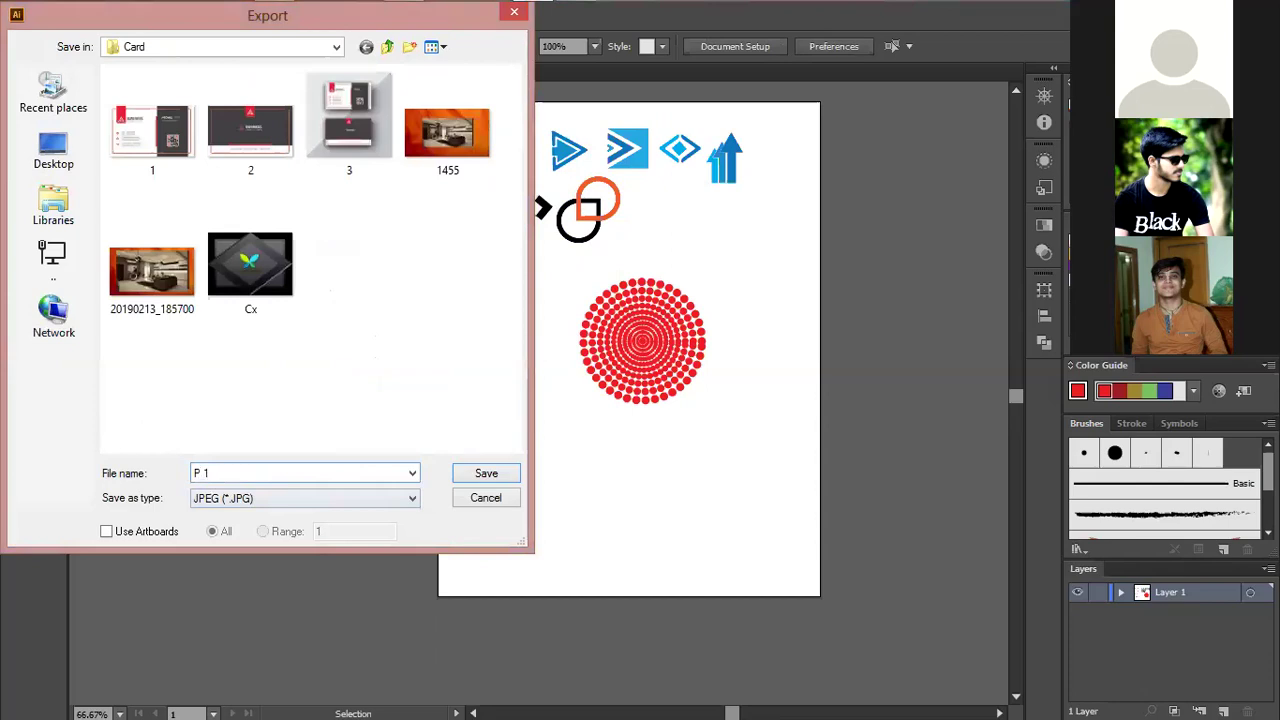
- Finish the P 1 export with maximum JPEG quality of 10 and the RGB color model
left_click(478, 476)
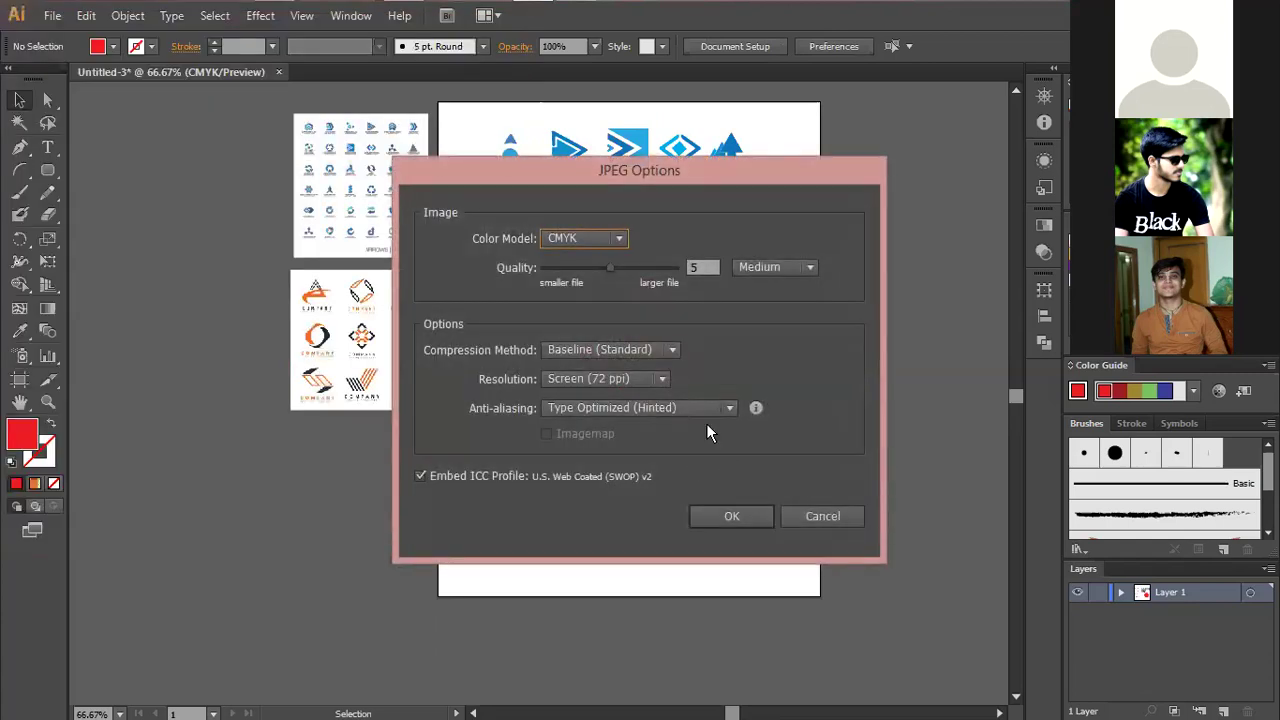
left_click_drag(611, 268, 697, 267)
left_click(605, 239)
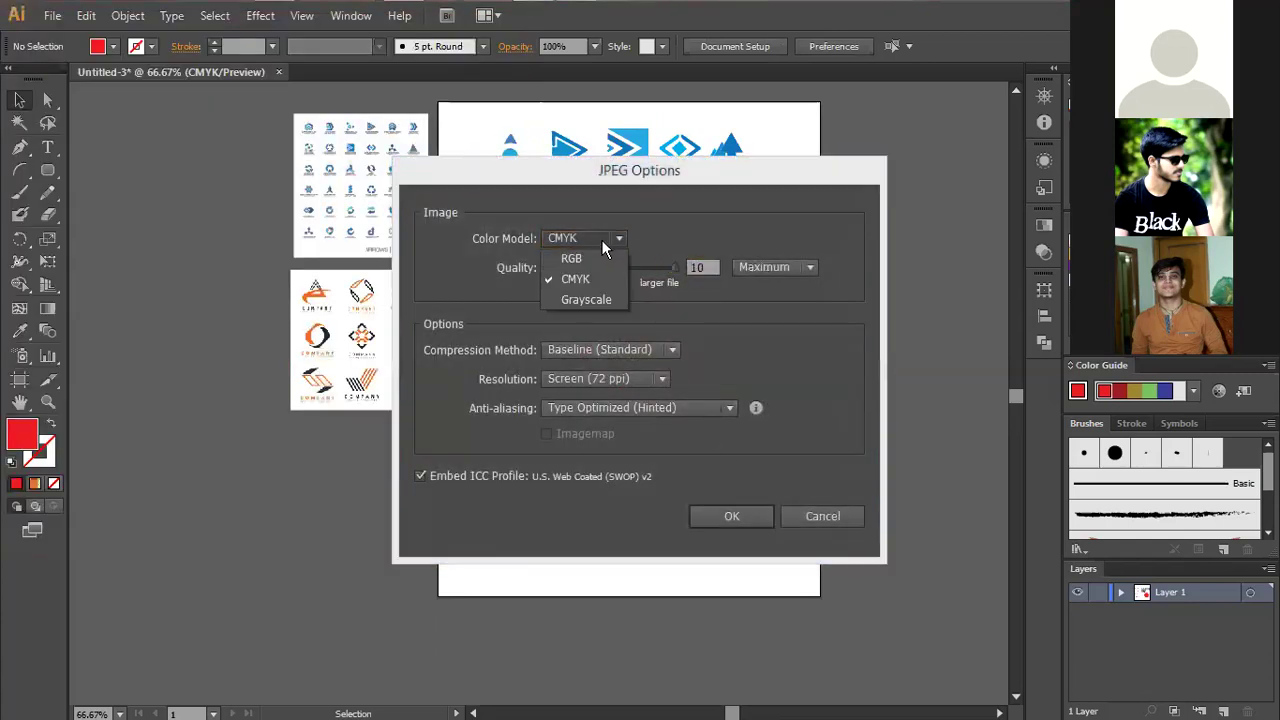
left_click(585, 255)
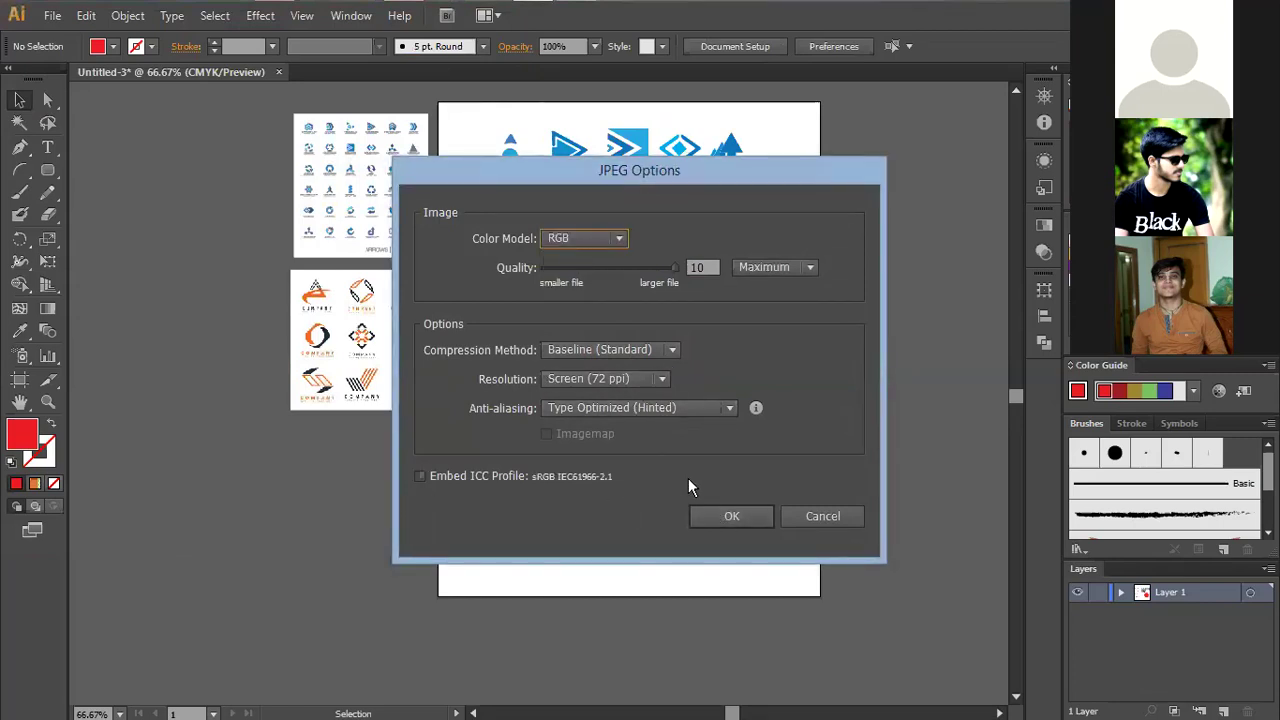
left_click(729, 514)
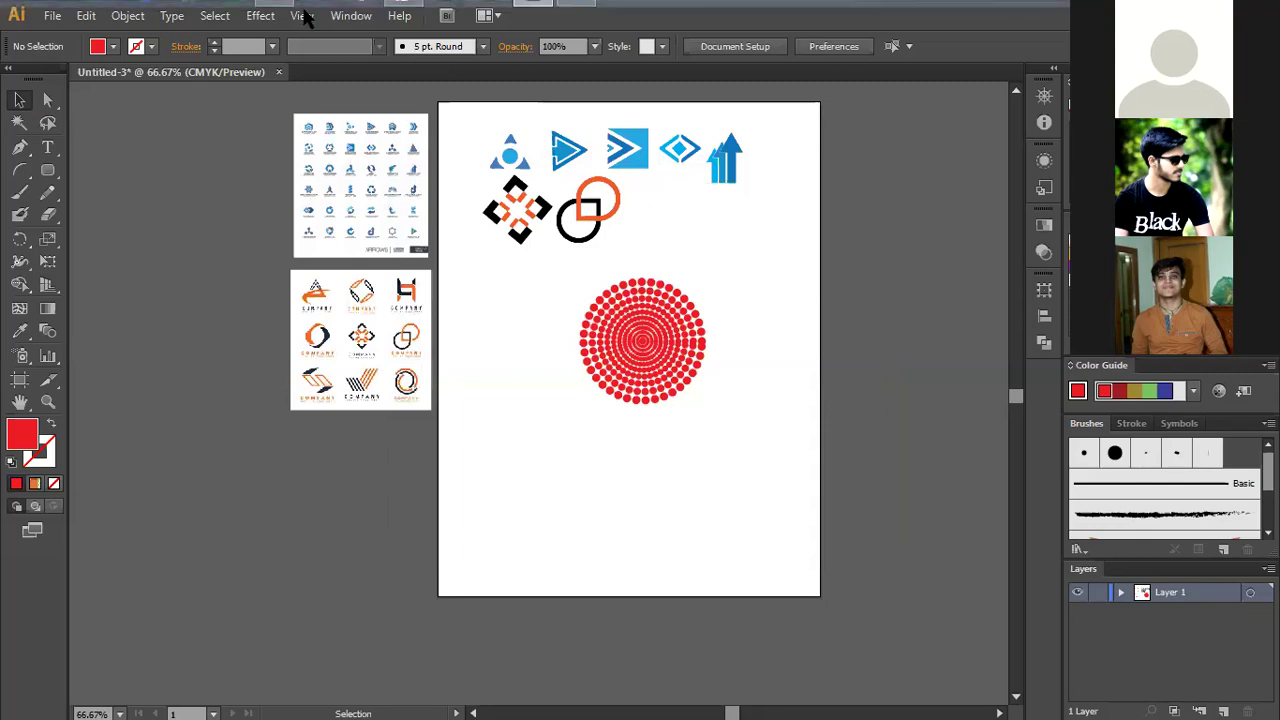
- Switch to WhatsApp and browse the Desktop folder for a photo to attach to the group chat
left_click(405, 14)
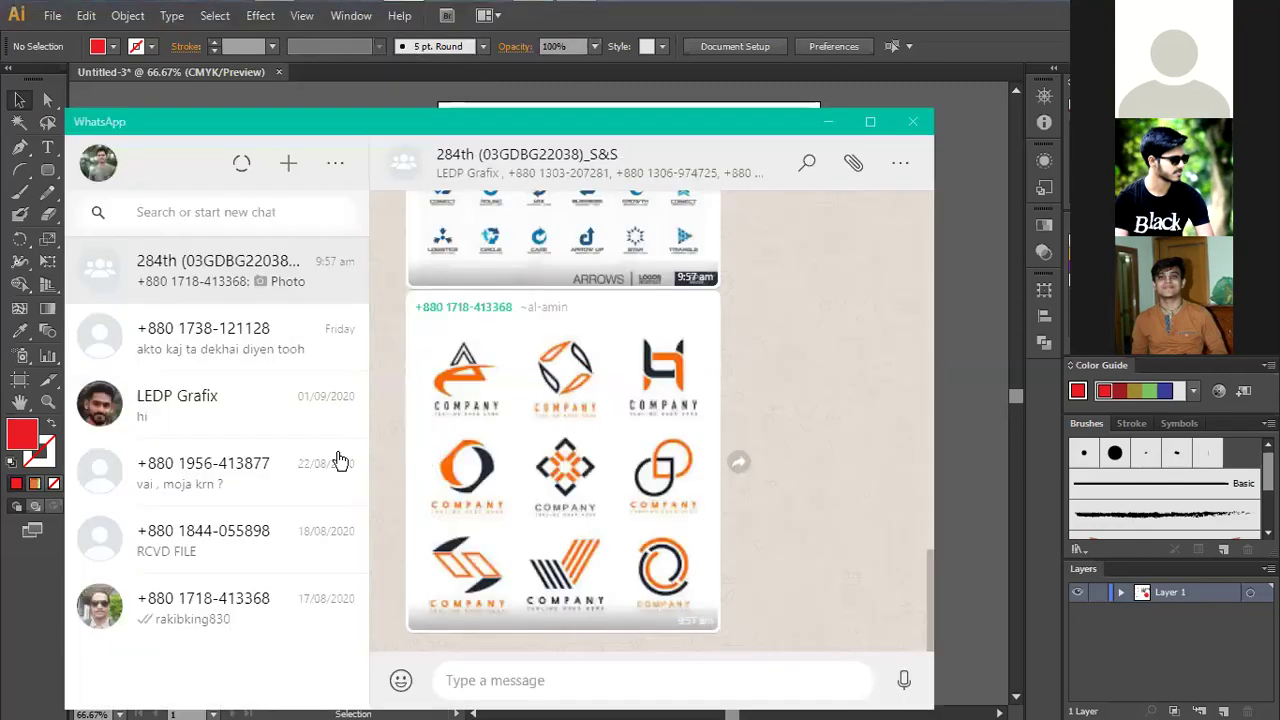
left_click(657, 680)
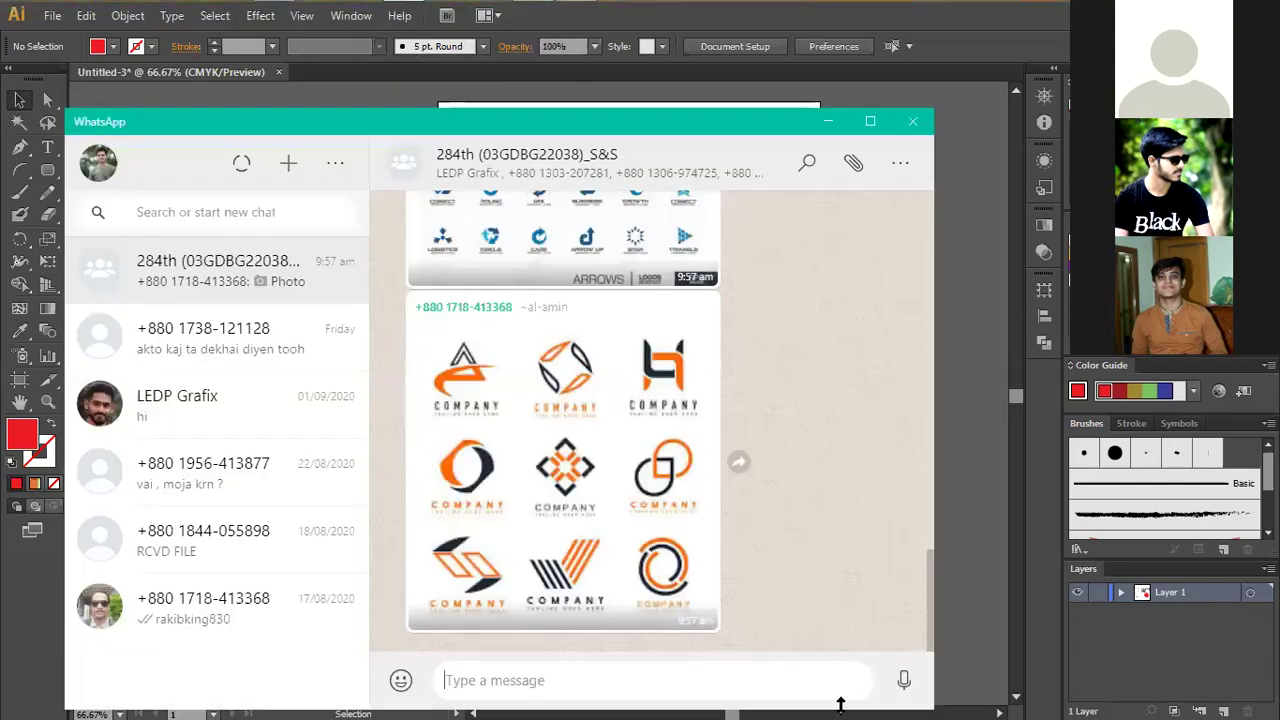
left_click(855, 162)
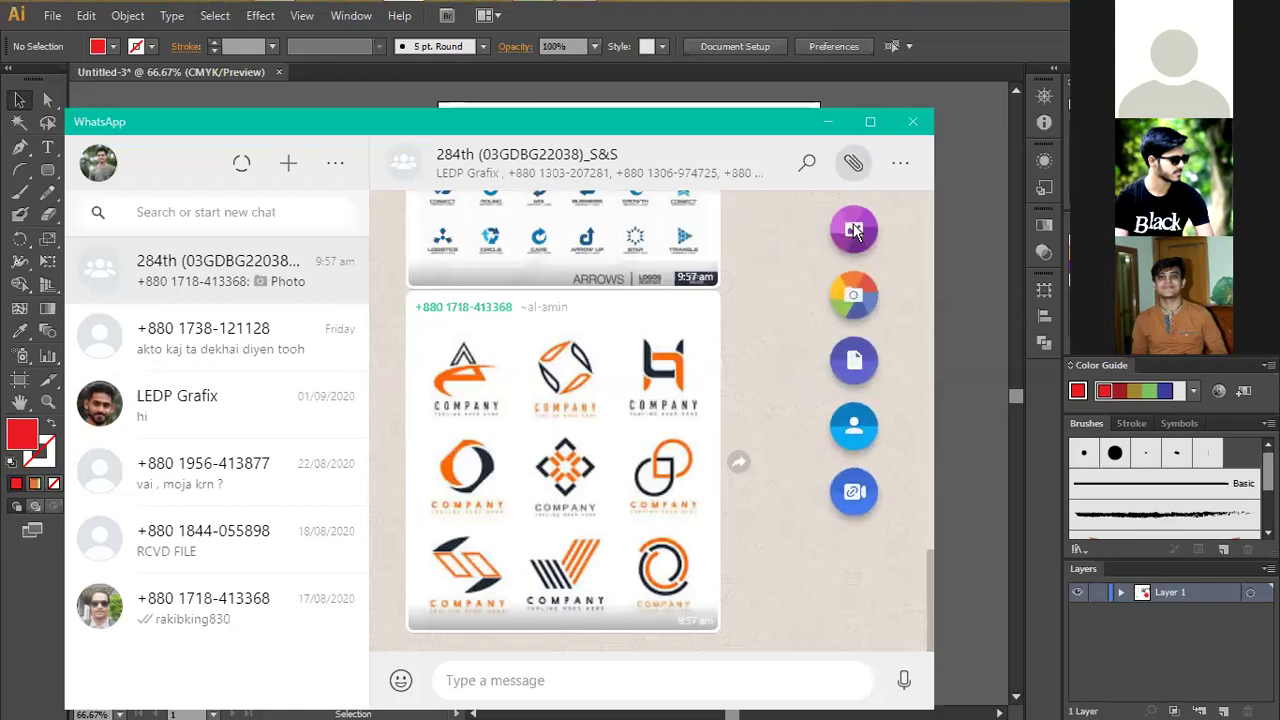
left_click(855, 230)
left_click(156, 300)
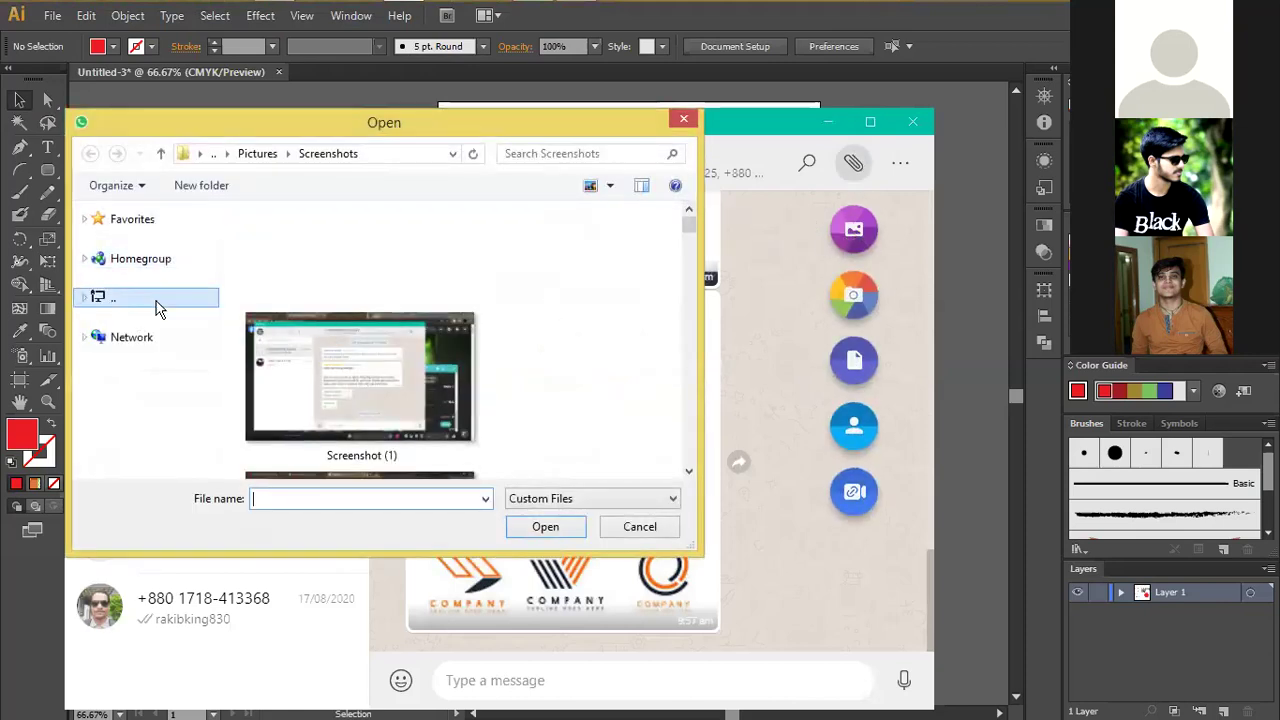
double_click(320, 250)
left_click(413, 305)
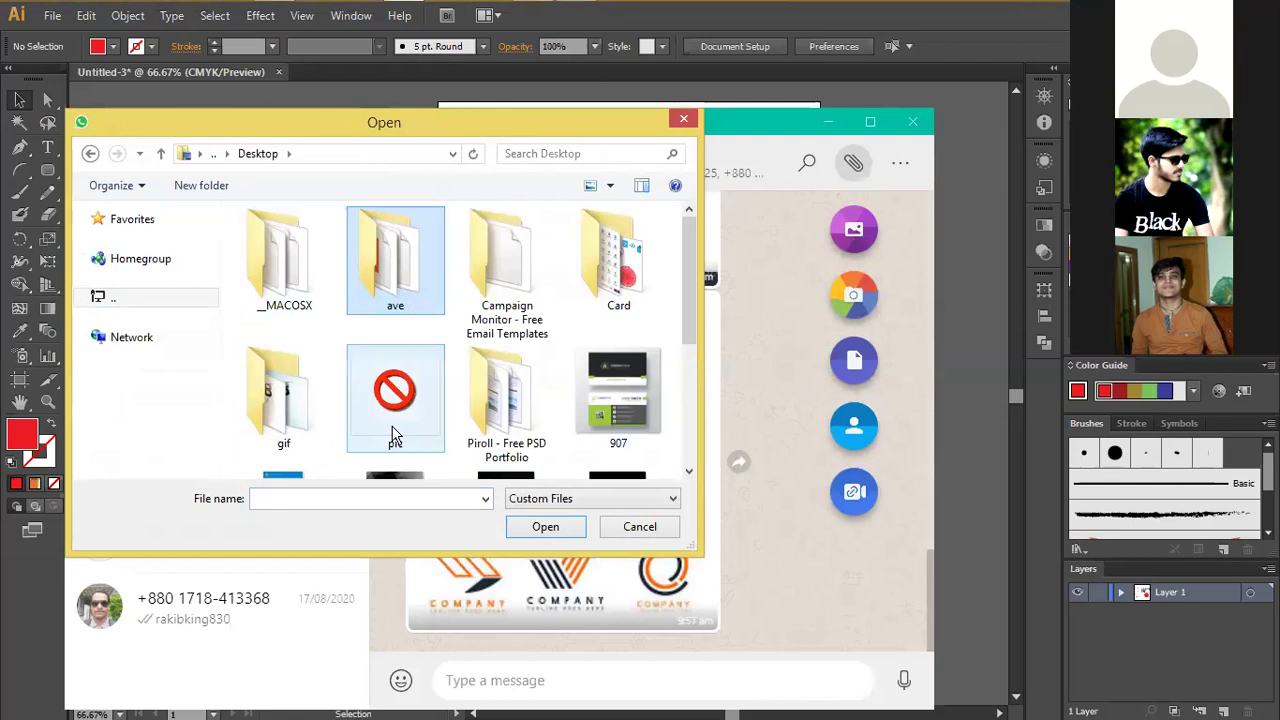
- Try to attach the P 1 image from the Card folder to the group chat
left_click(614, 268)
scroll(581, 290, "down", 2)
scroll(540, 320, "up", 2)
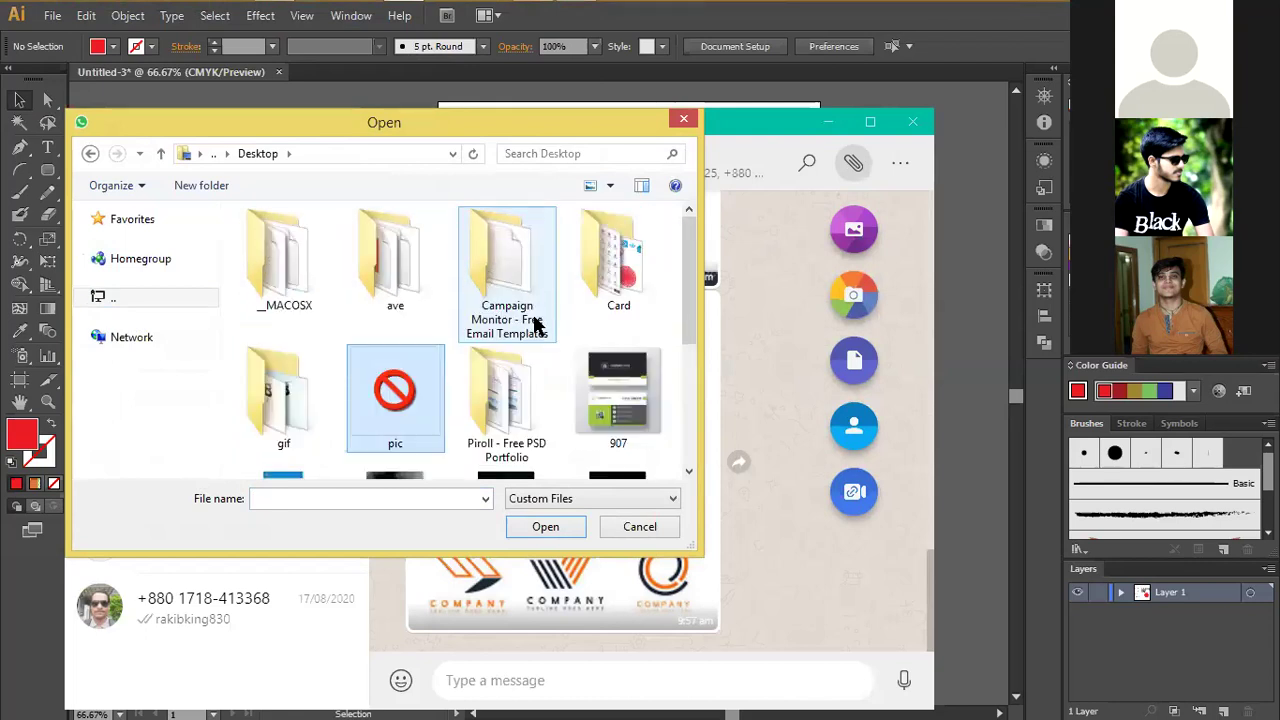
double_click(637, 265)
left_click(512, 432)
scroll(506, 400, "down", 1)
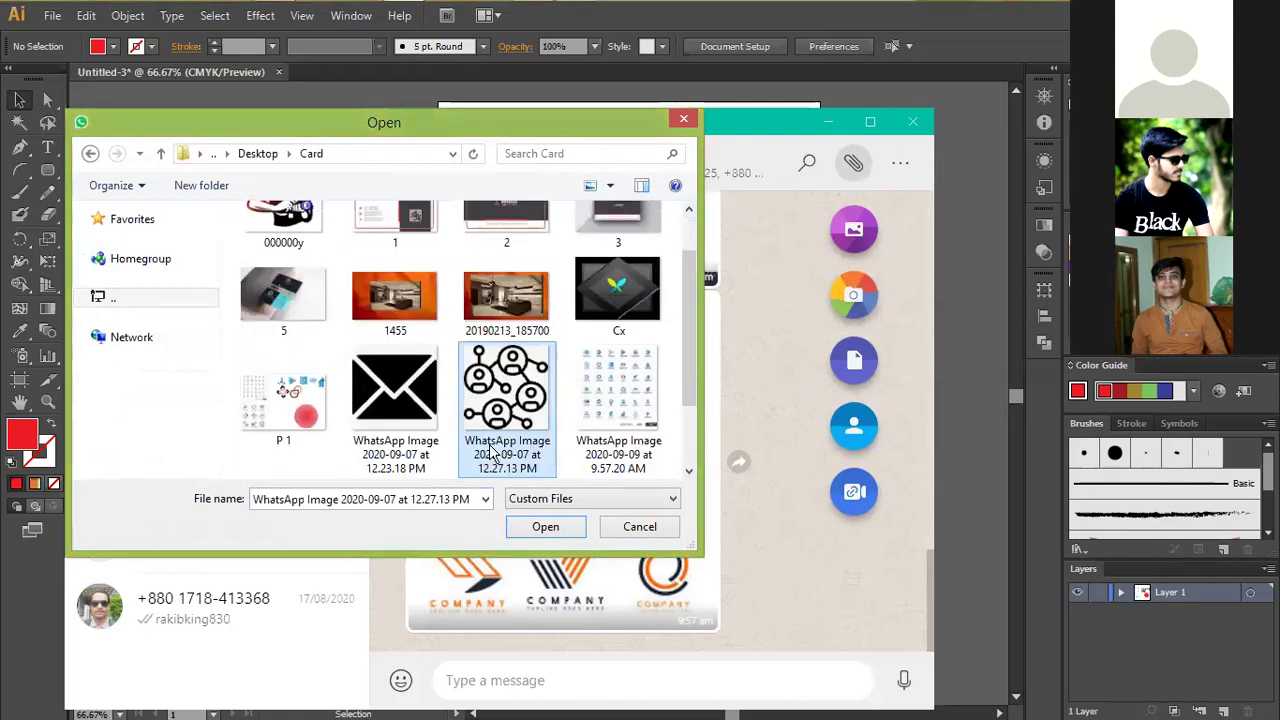
double_click(262, 432)
left_click(263, 434)
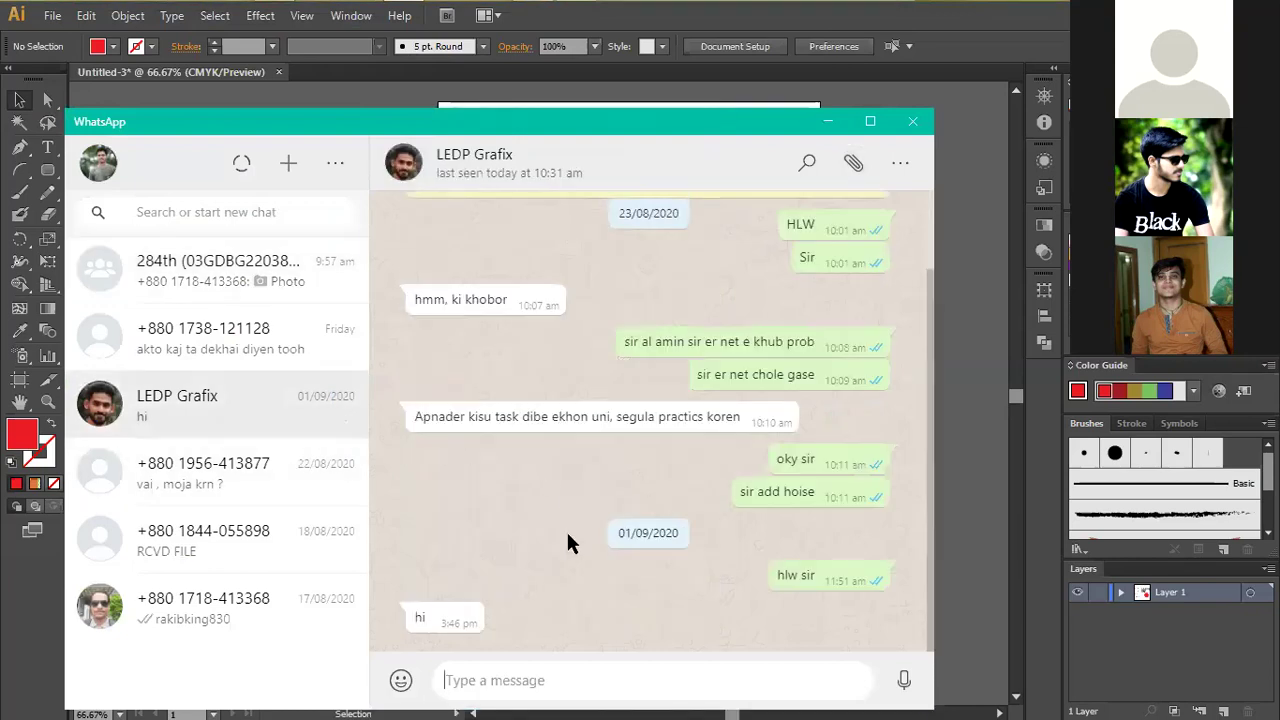
left_click(300, 278)
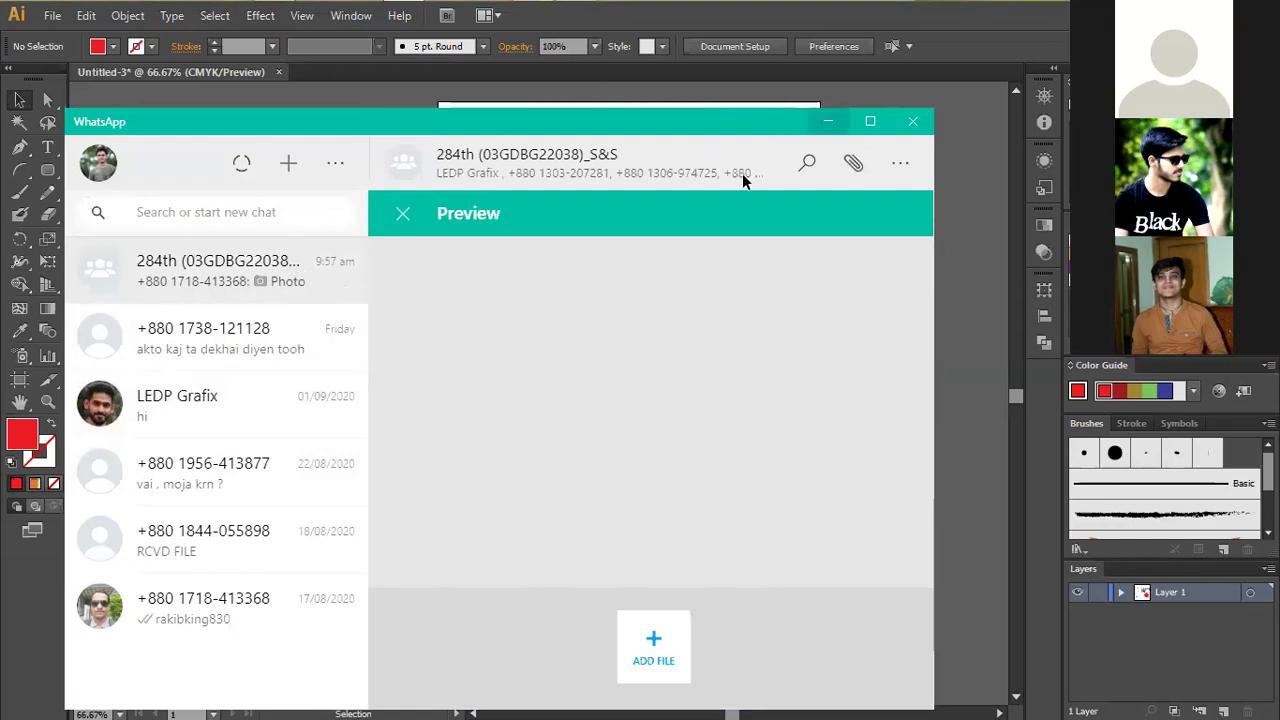
- Return to Illustrator and delete both reference logo sheets beside the artboard
left_click(826, 121)
left_click(292, 336)
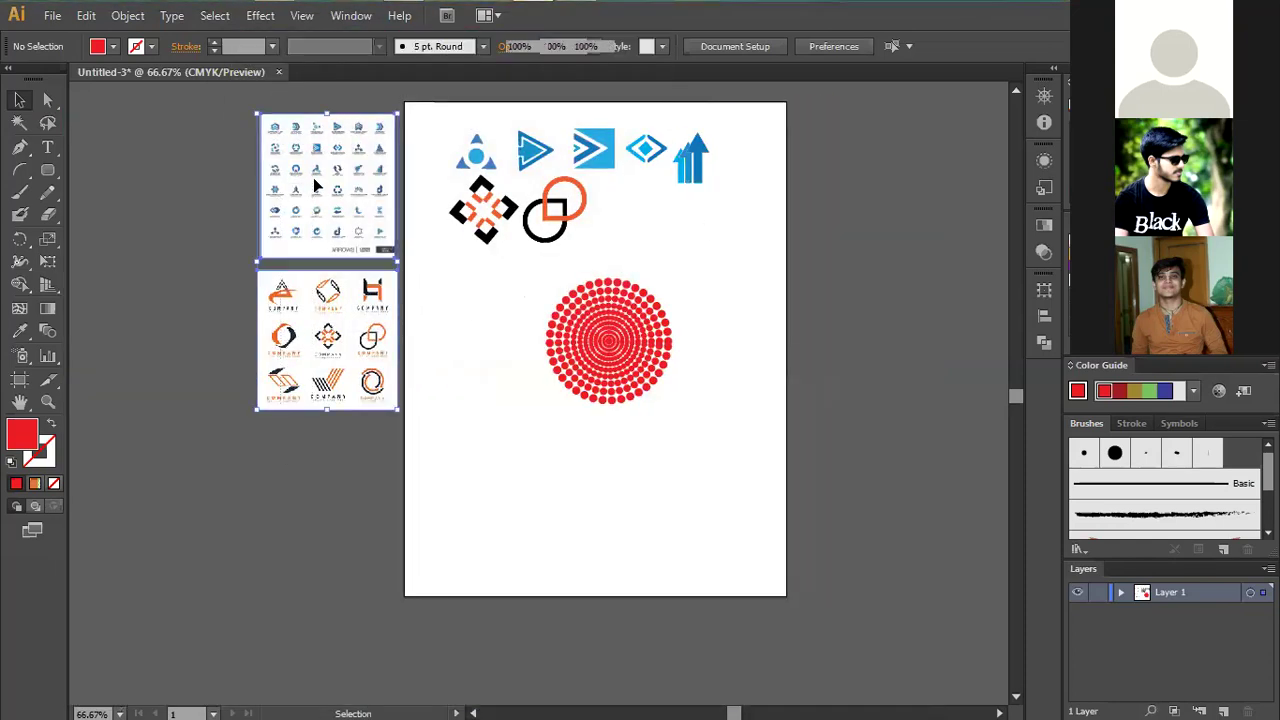
key("Delete")
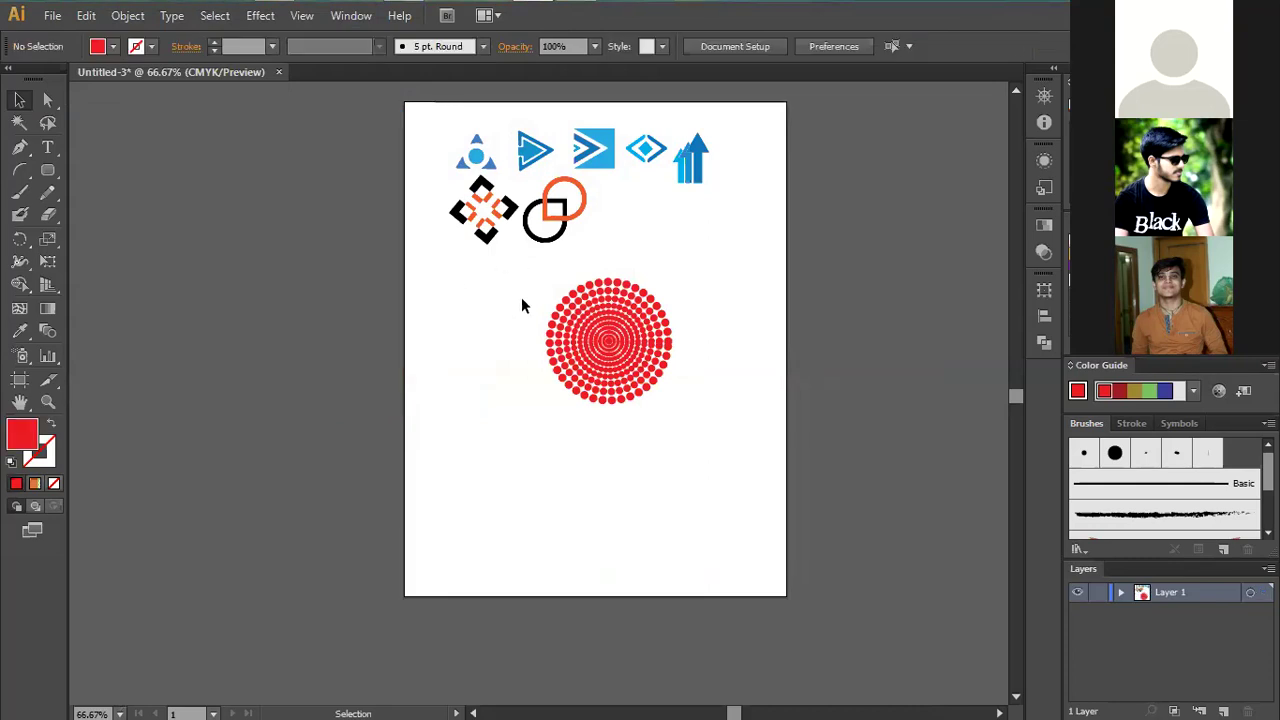
- Start exporting the cleaned-up artwork to the Card folder as a JPEG named P 2
scroll(720, 150, "up", 1)
left_click(62, 20)
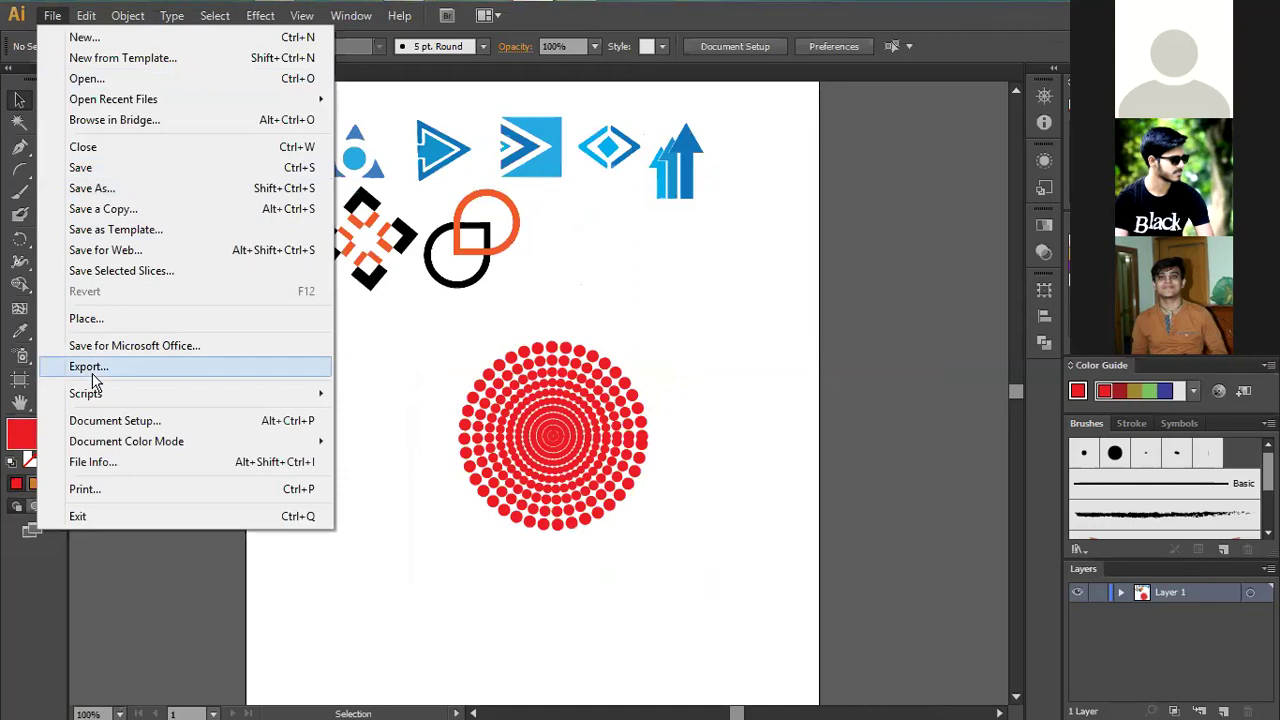
left_click(88, 367)
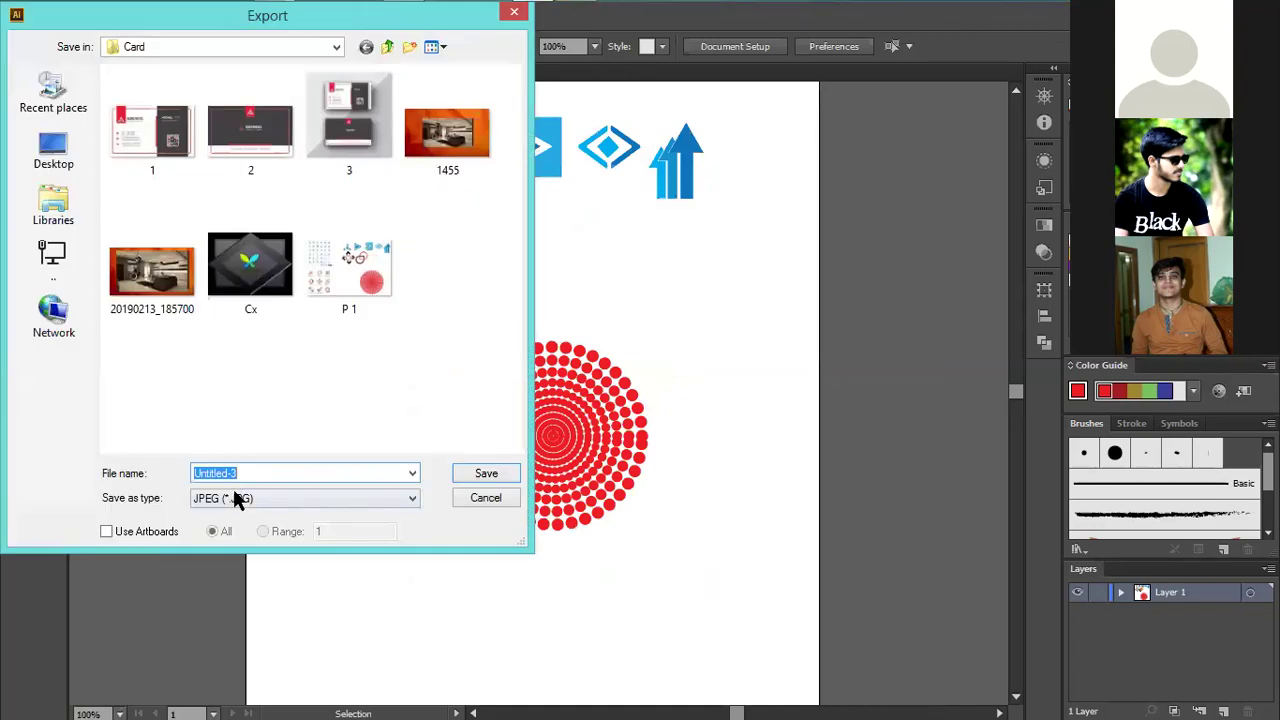
left_click_drag(242, 473, 196, 474)
type("U")
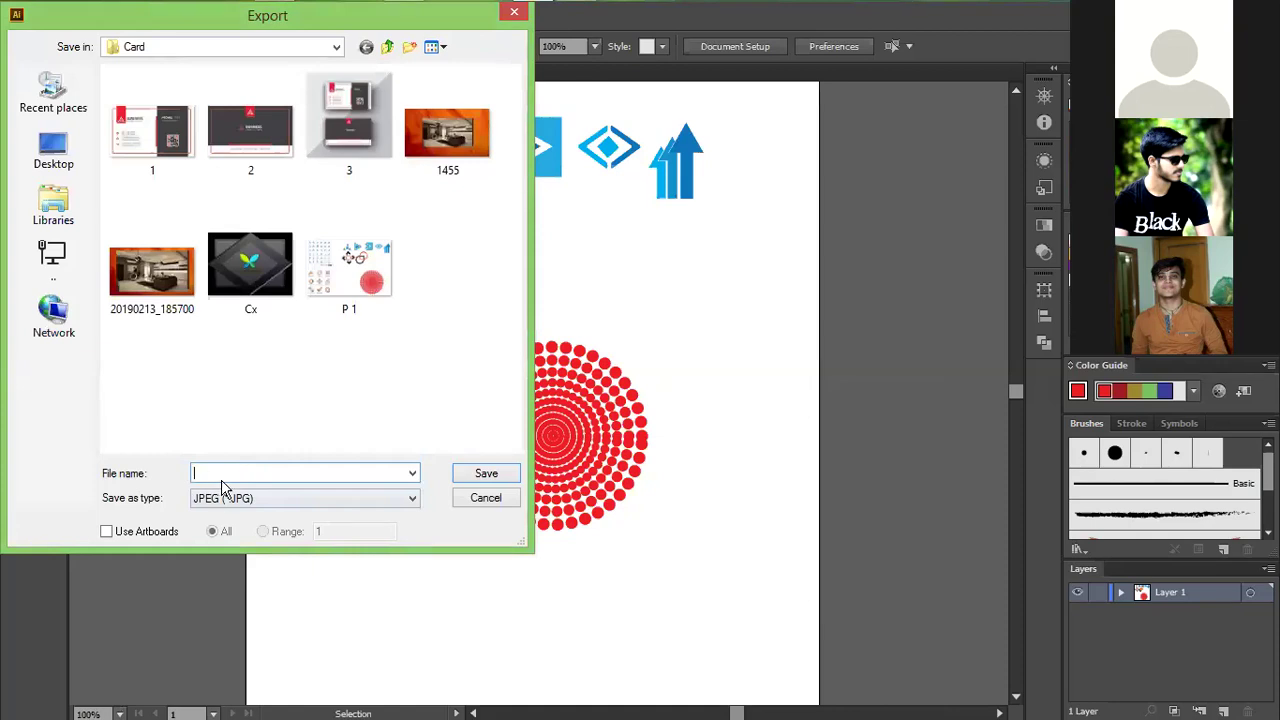
type("P 2")
- Finish the P 2 export with the RGB color model and Maximum quality
left_click(458, 479)
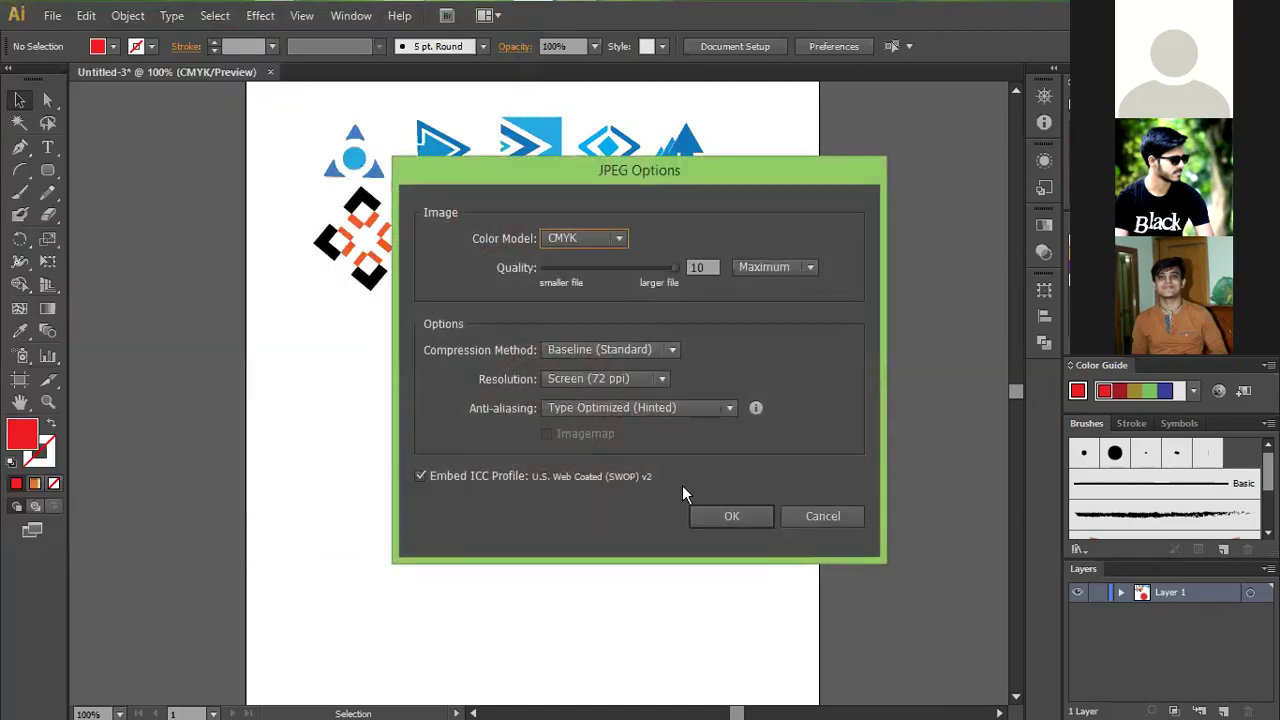
left_click(593, 240)
left_click(598, 254)
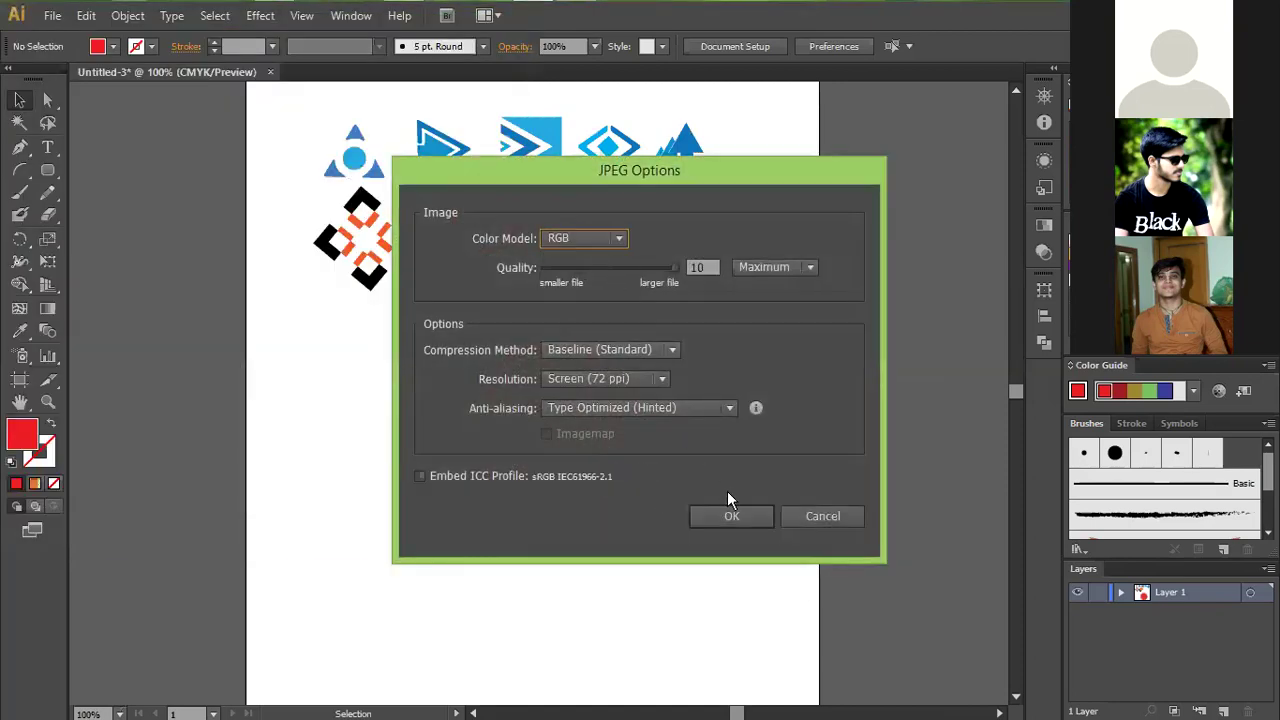
left_click(796, 268)
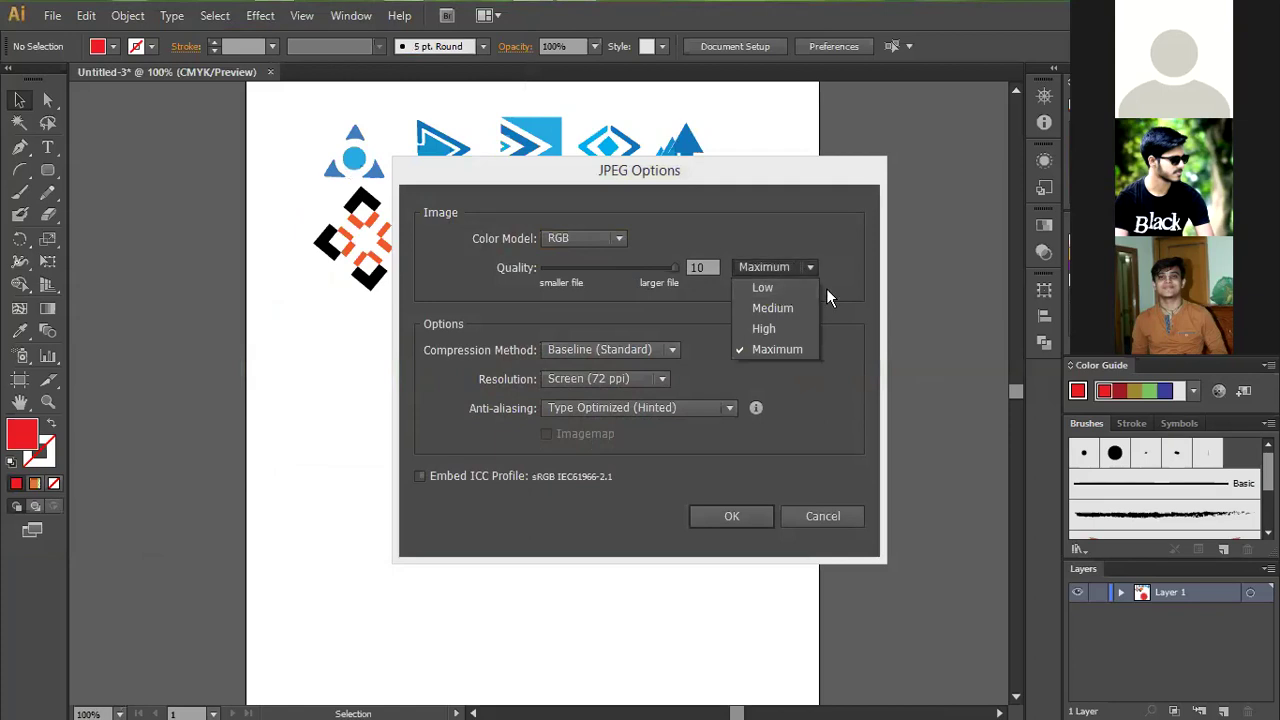
left_click(785, 349)
left_click(703, 516)
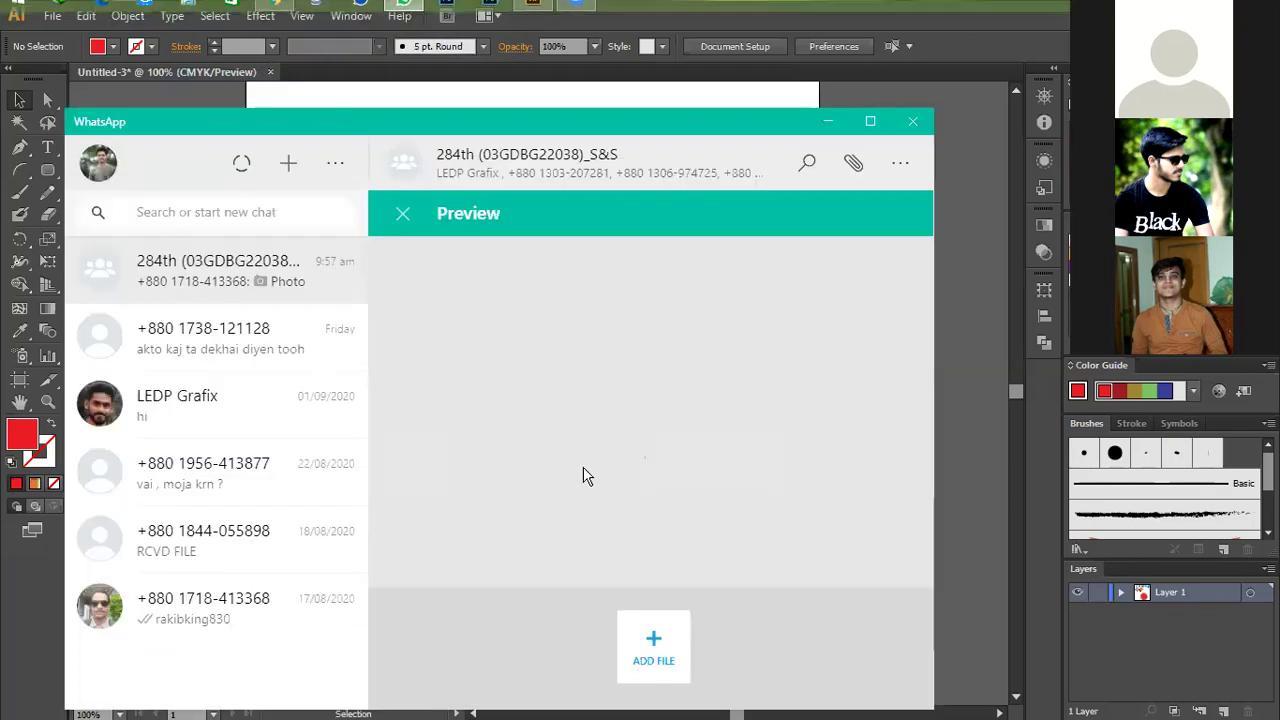
- In WhatsApp, discard the pending attachment and send the P 2 image from the Card folder to the group chat
left_click(403, 218)
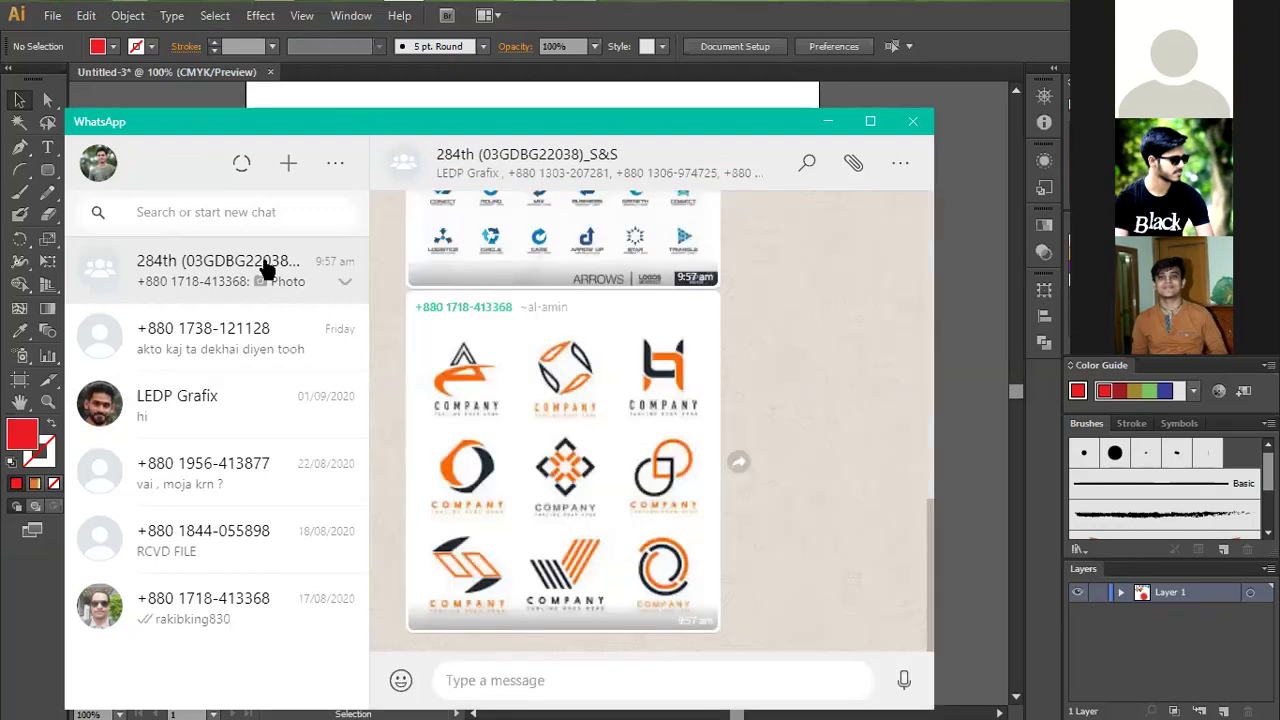
left_click(853, 163)
left_click(855, 232)
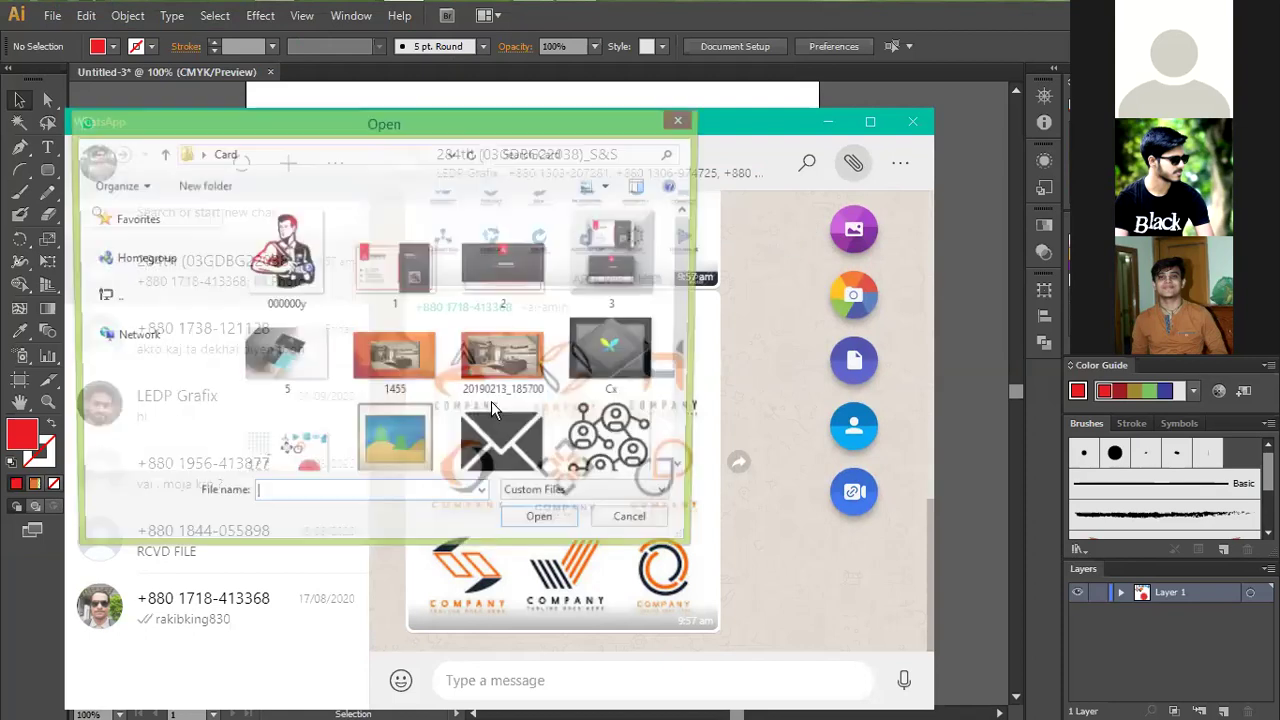
left_click(506, 358)
scroll(422, 420, "down", 1)
double_click(395, 405)
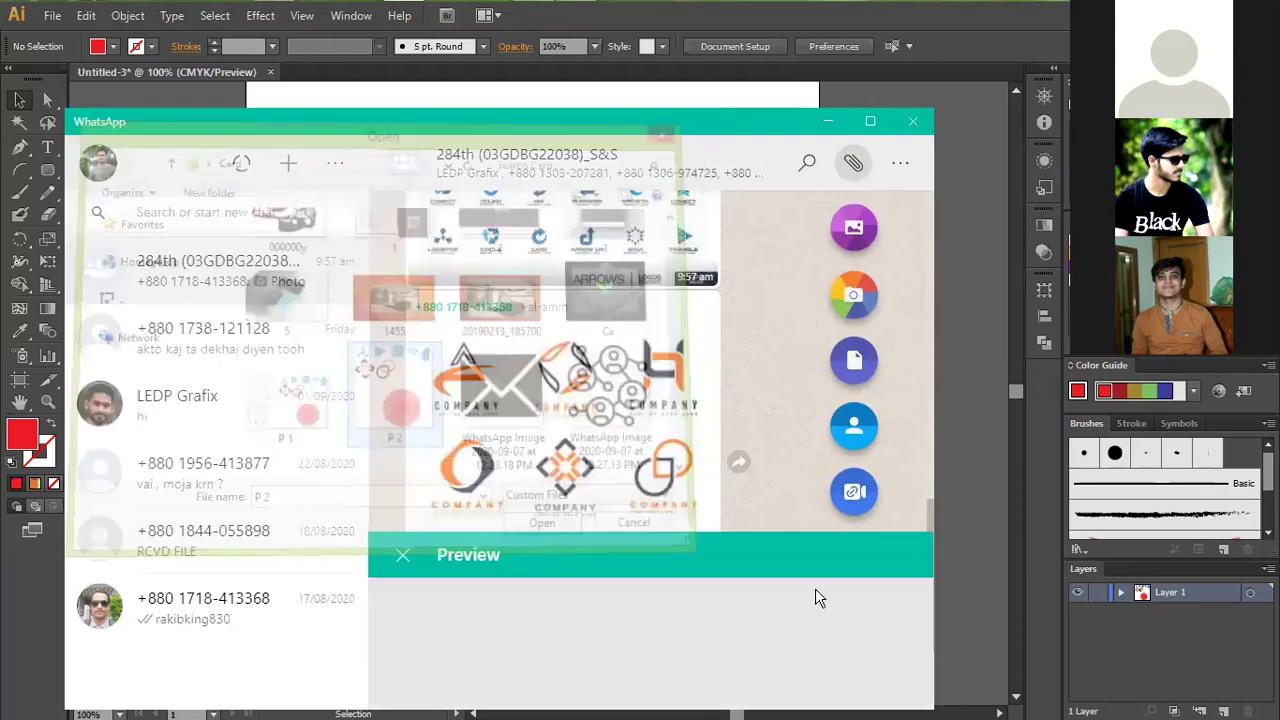
left_click(865, 590)
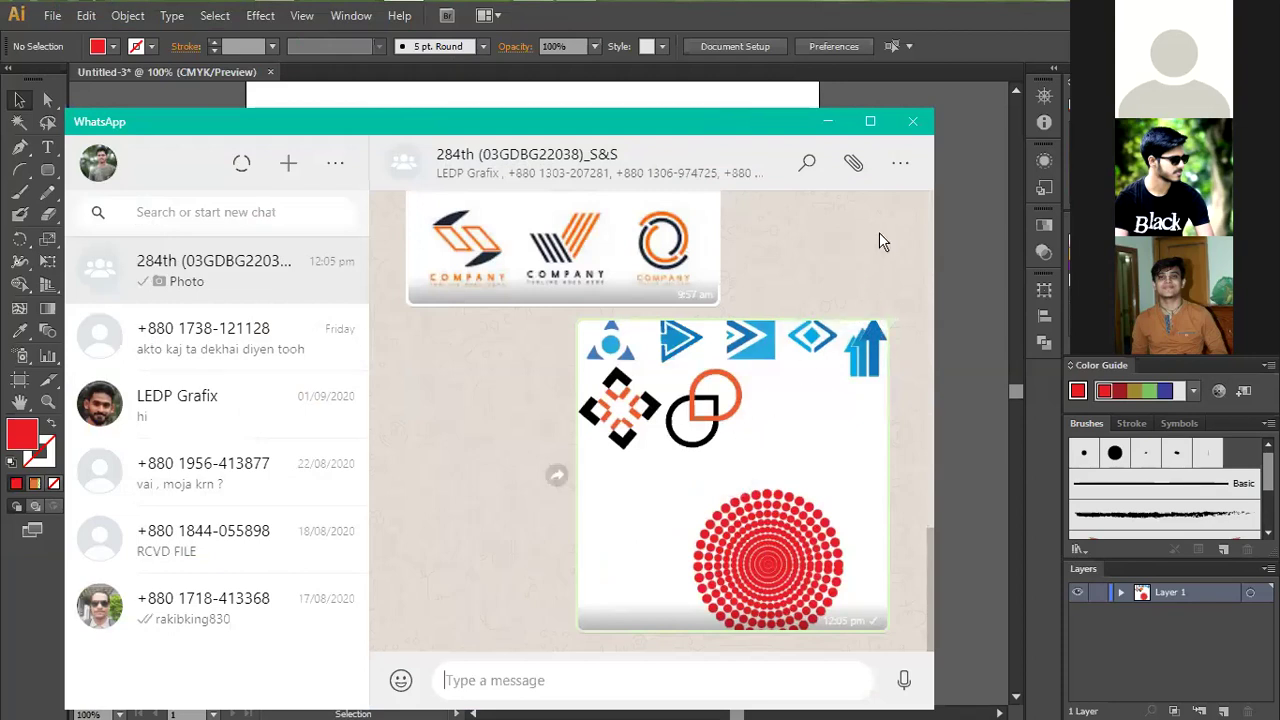
- Minimize WhatsApp, switch to the LinkedIn post draft in Chrome, and examine the message about the link preview
left_click(828, 121)
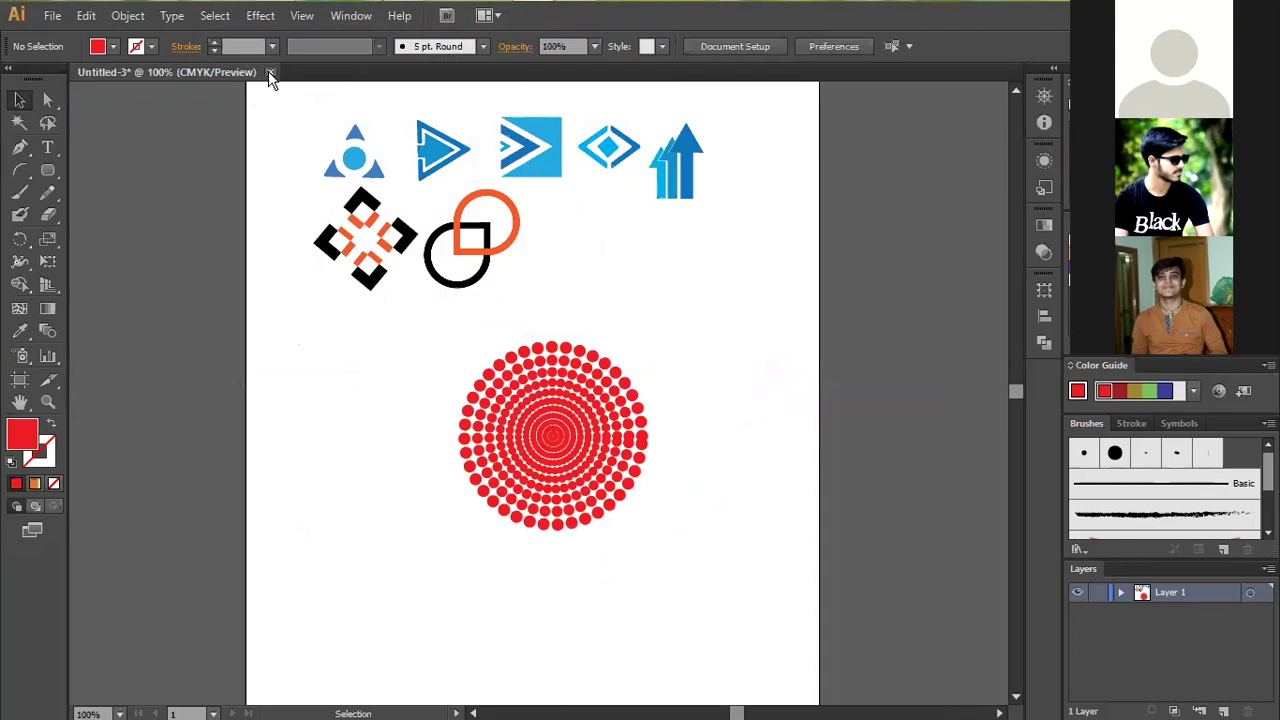
mouse_move(922, 4)
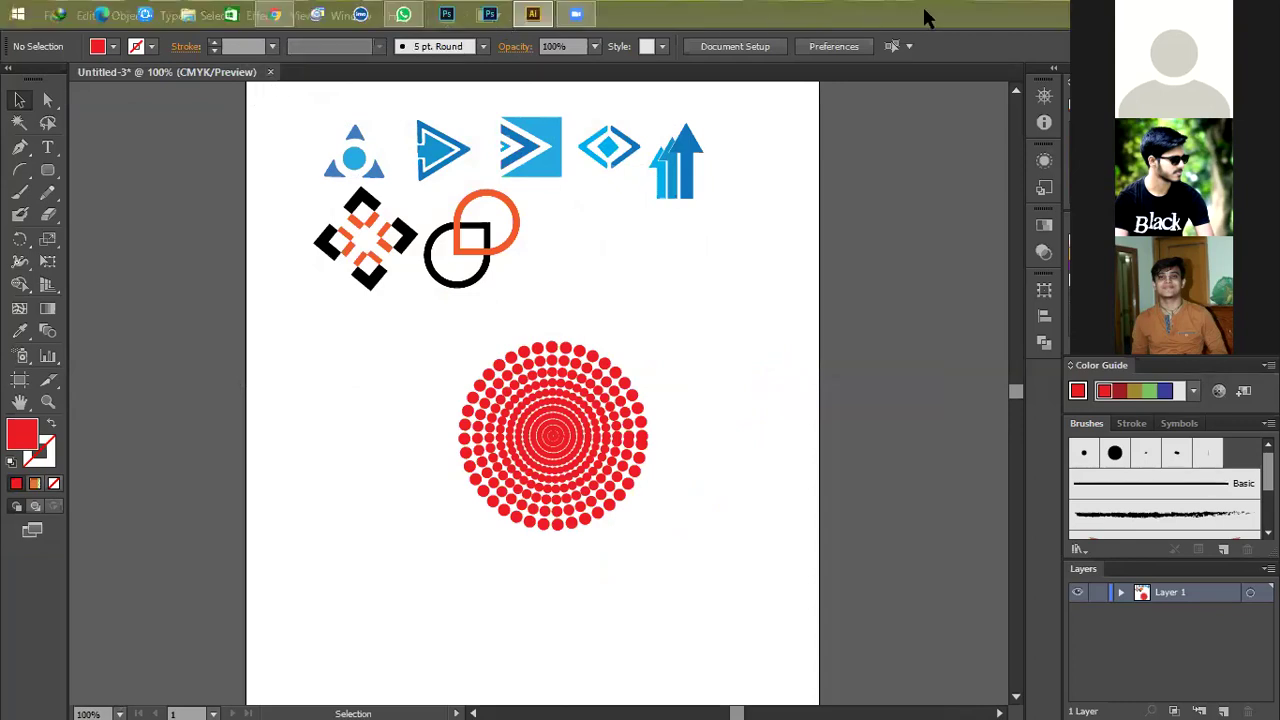
left_click(271, 15)
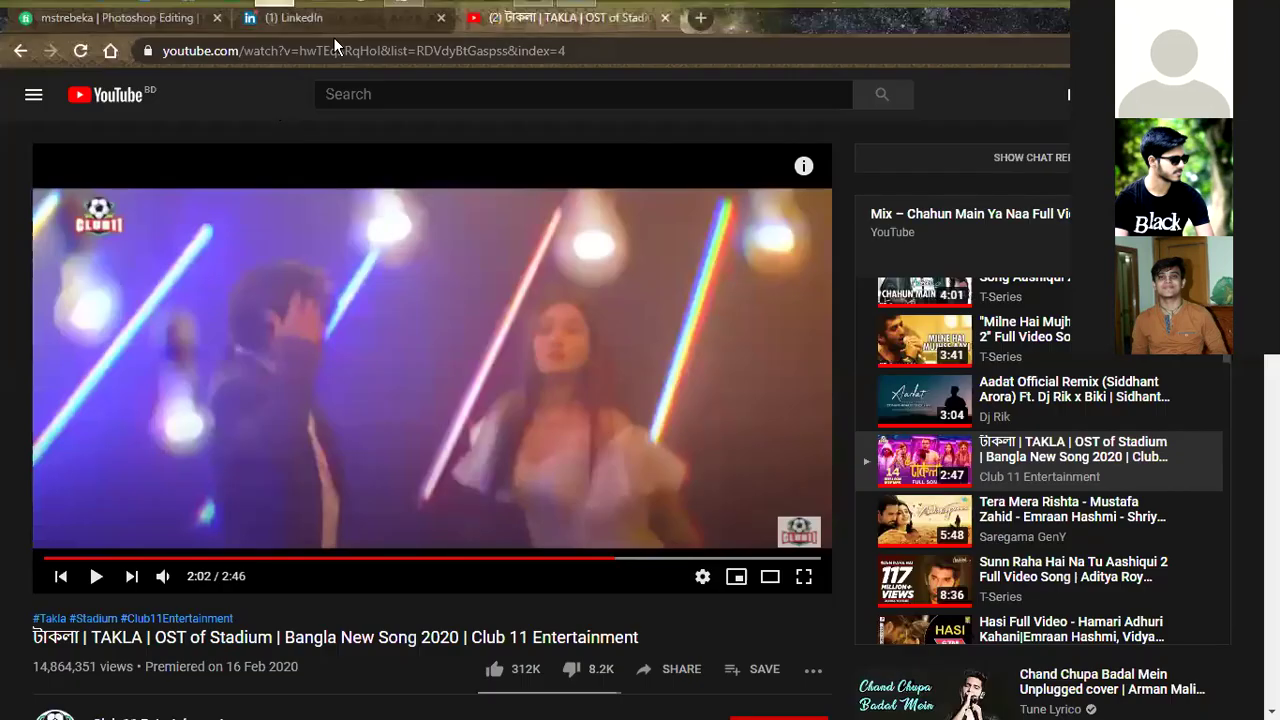
left_click(348, 18)
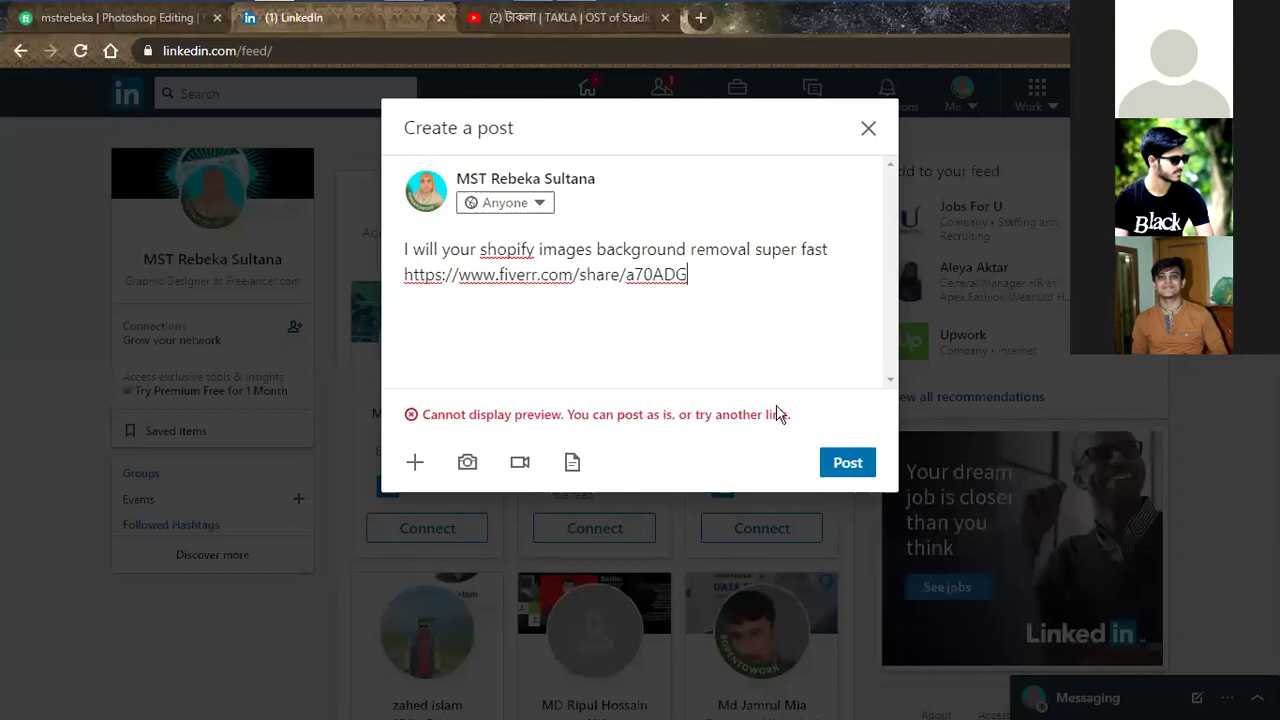
triple_click(411, 421)
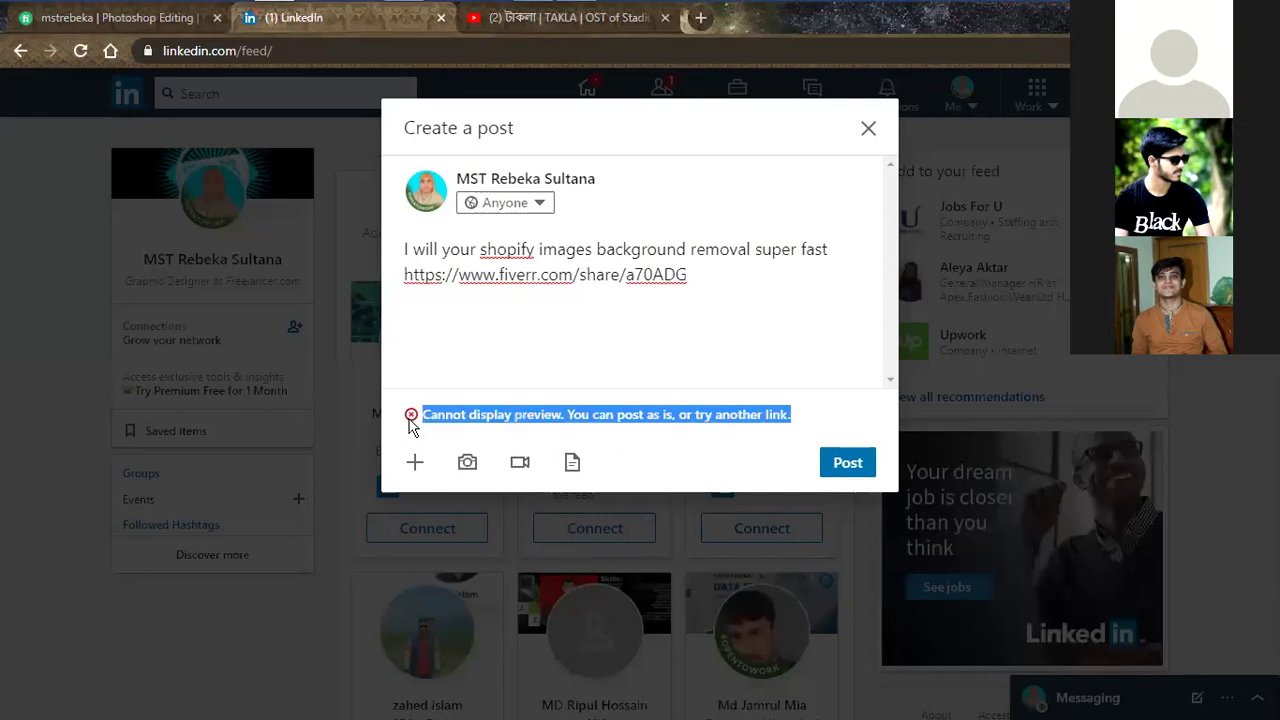
left_click(729, 446)
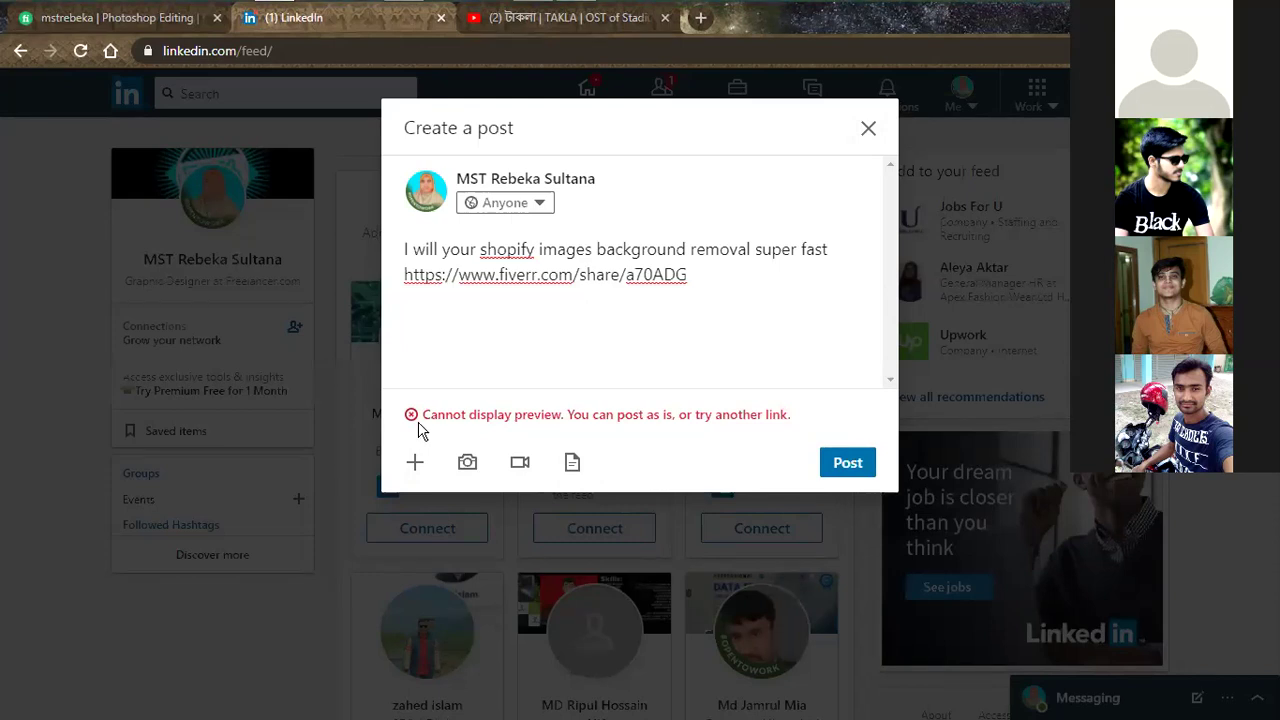
left_click_drag(418, 428, 800, 428)
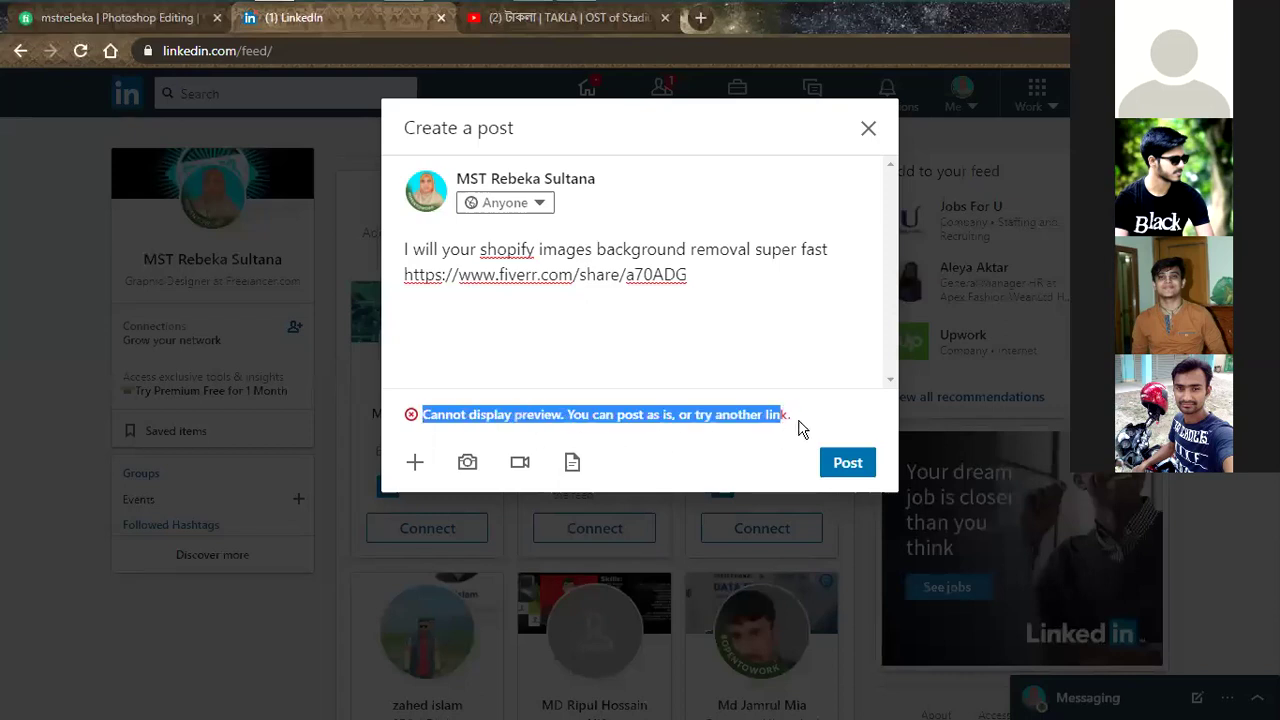
left_click(800, 425)
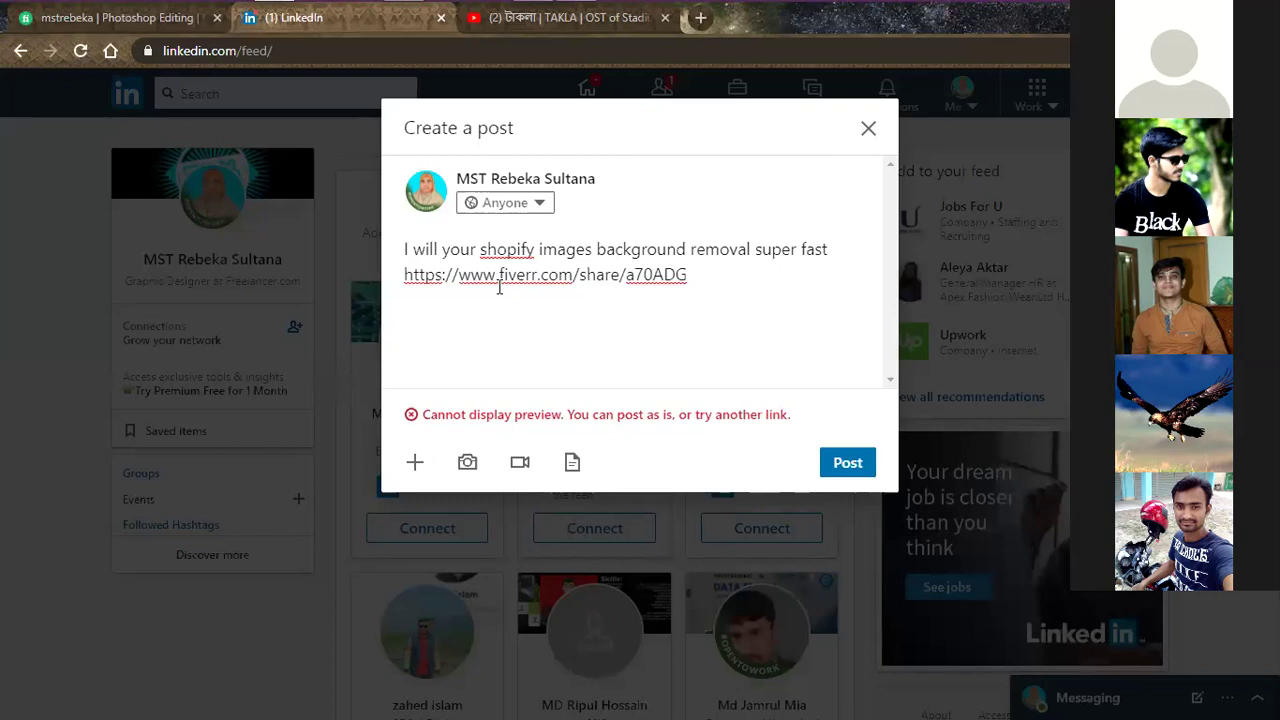
left_click_drag(499, 279, 458, 279)
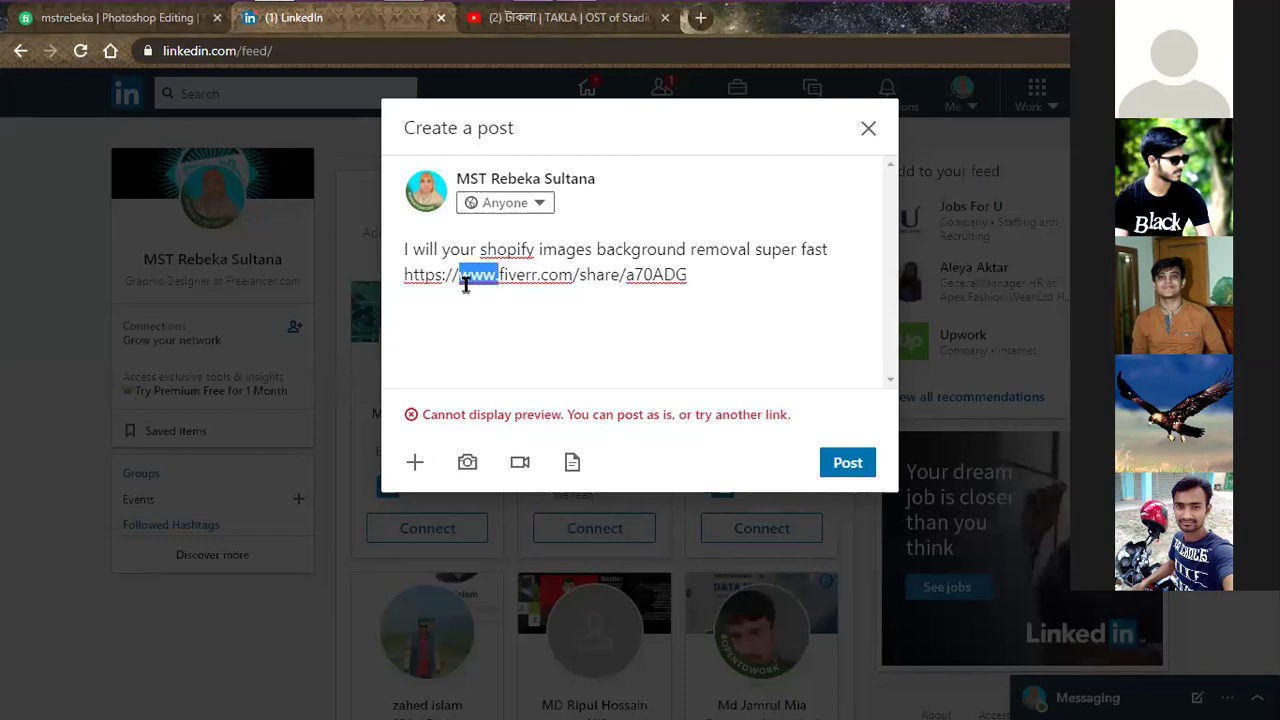
key("BackSpace")
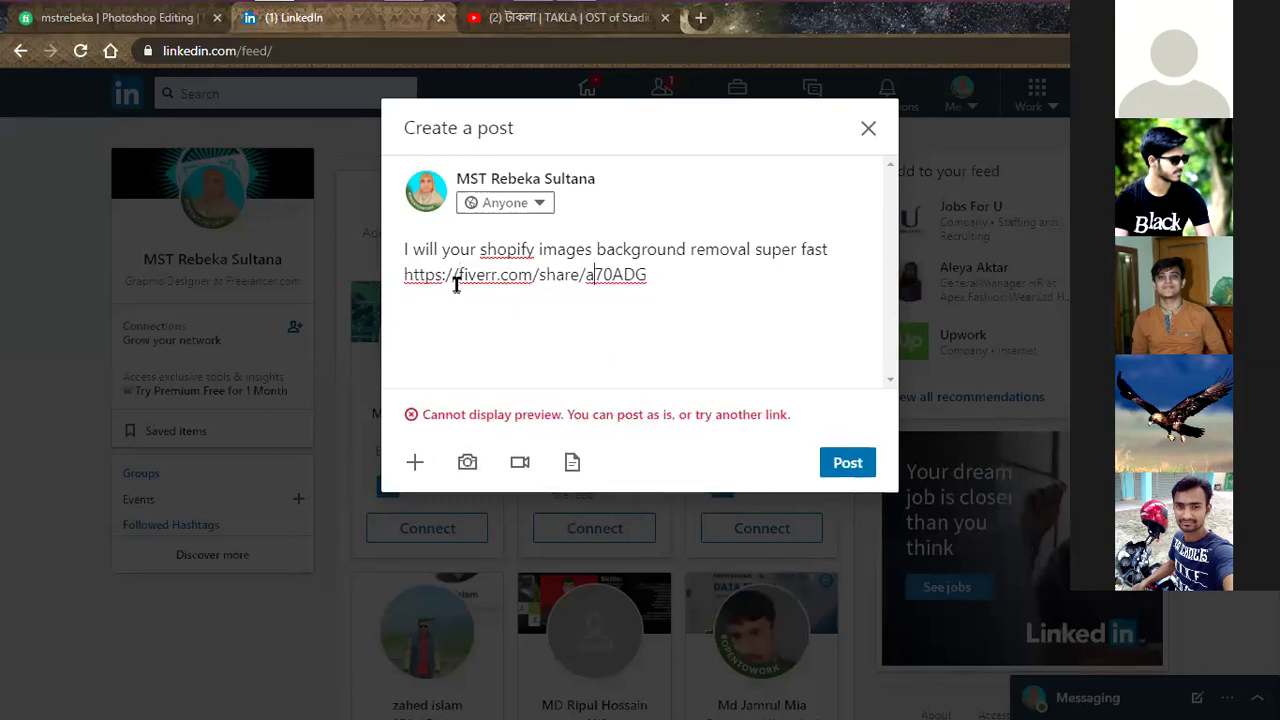
left_click_drag(458, 276, 404, 279)
key("BackSpace")
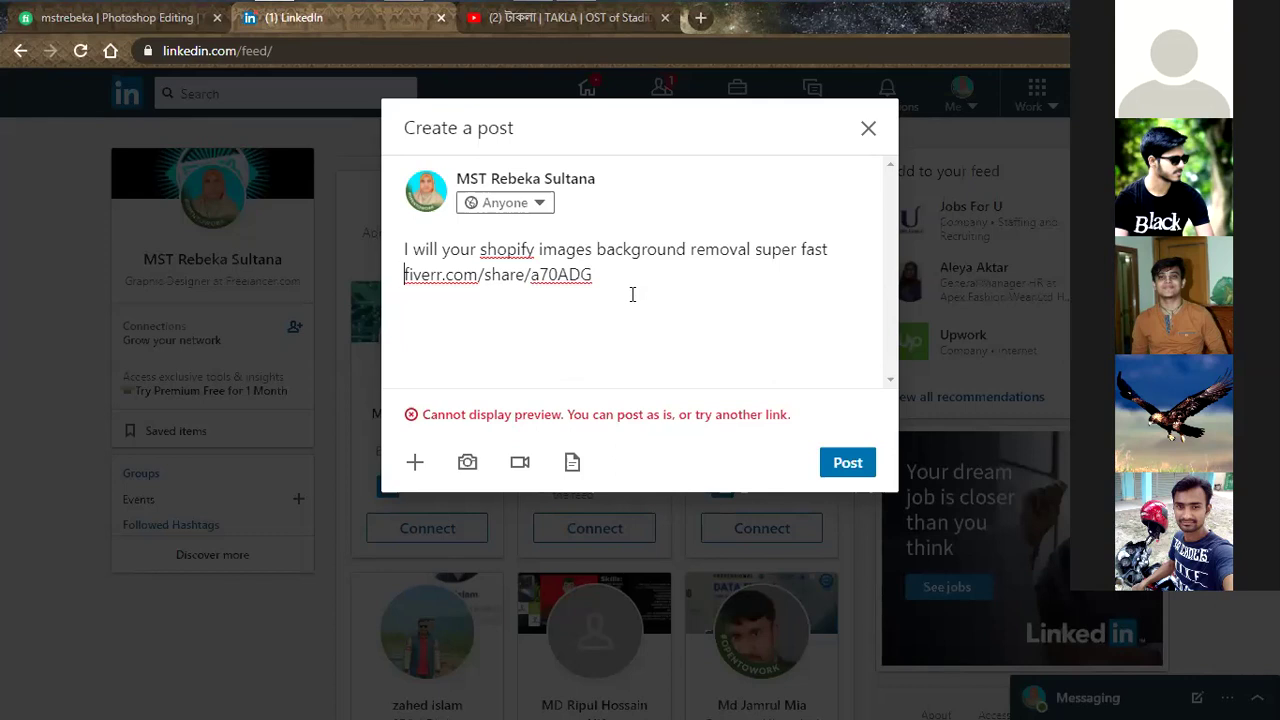
type("https://www.")
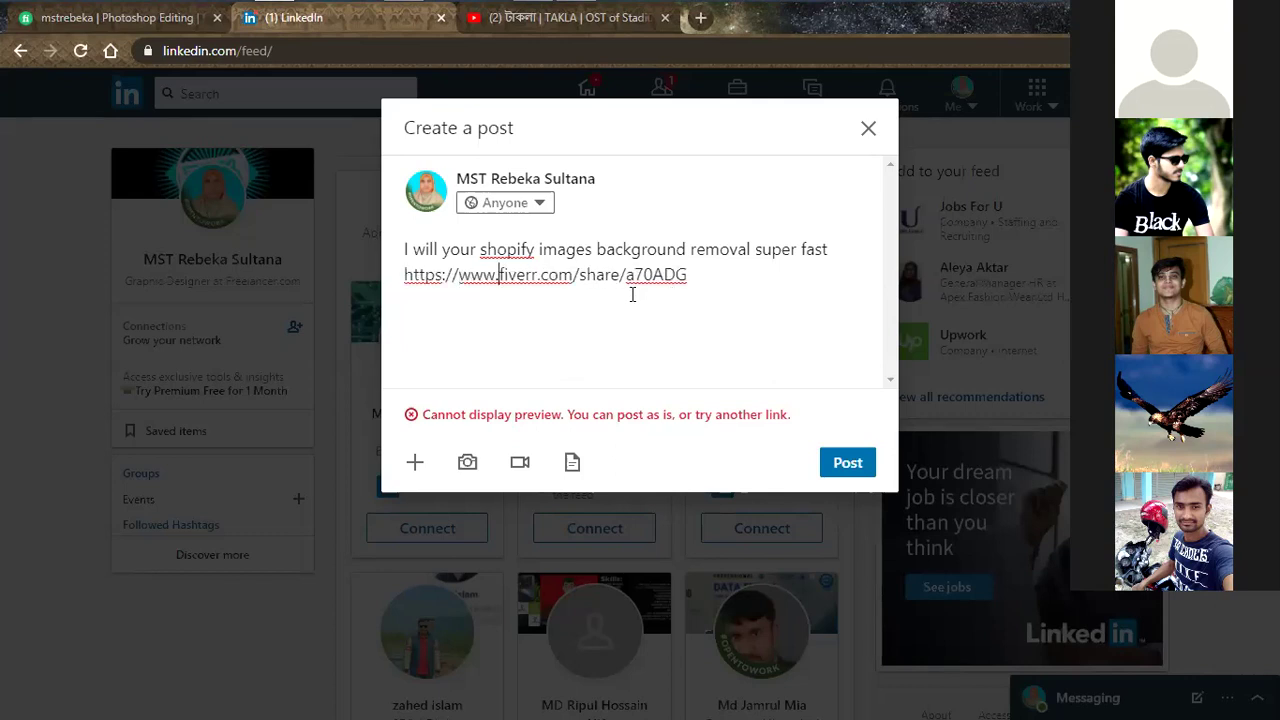
- Publish the Shopify background removal post, check the My Network page, and return to the home feed
left_click(830, 460)
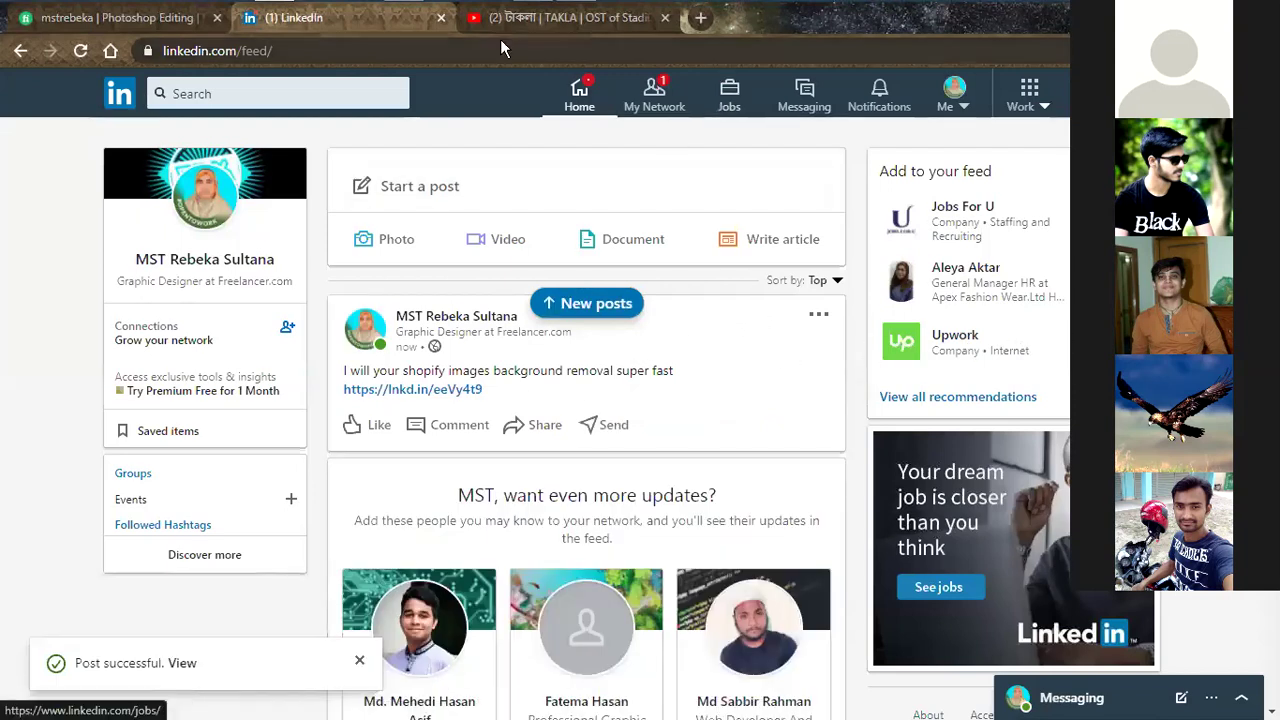
key("ctrl+Tab")
left_click(417, 89)
key("ctrl+shift+Tab")
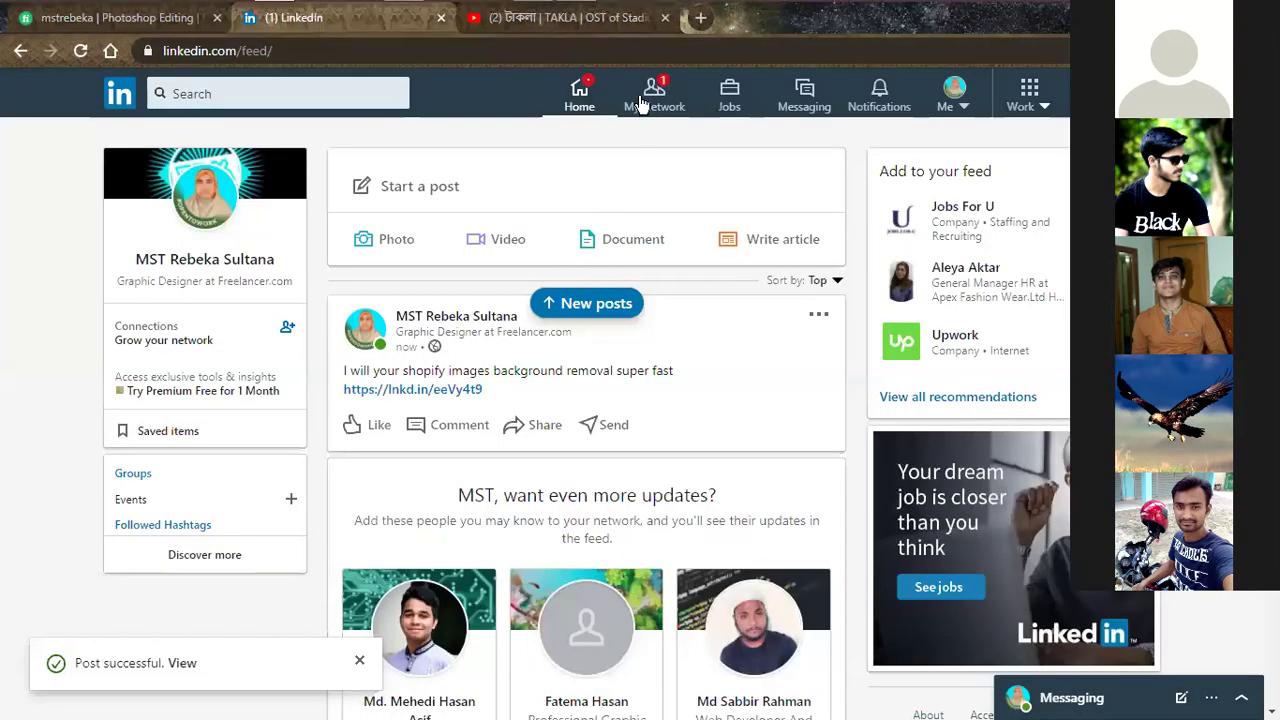
left_click(641, 105)
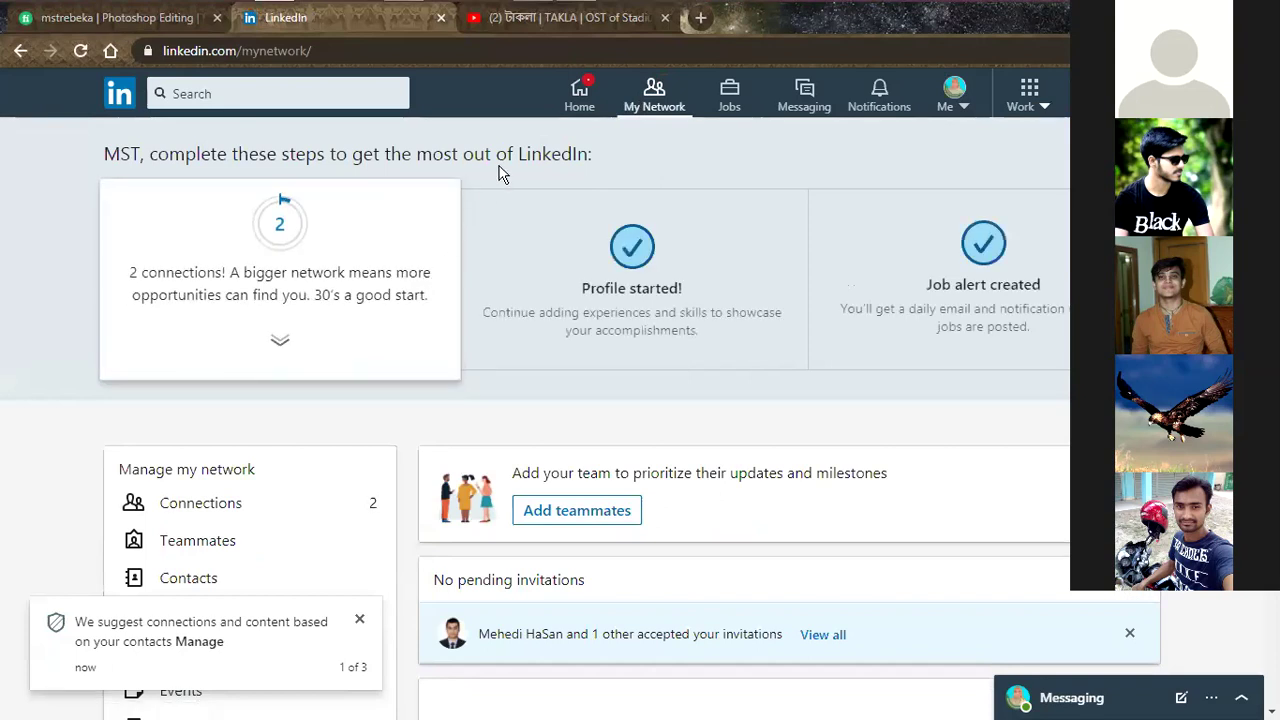
left_click(579, 95)
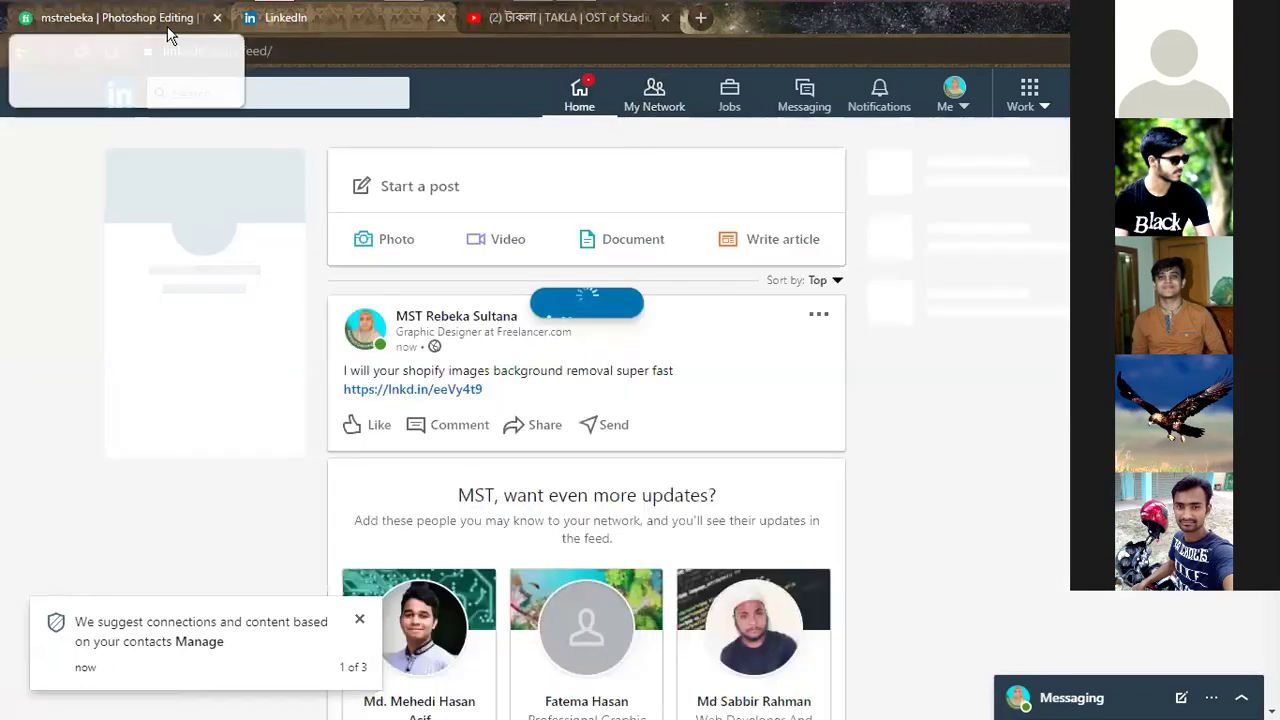
- Look over the Fiverr seller profile, and close the Fiverr, LinkedIn and YouTube pages to return to Illustrator
left_click(167, 30)
scroll(270, 95, "up", 5)
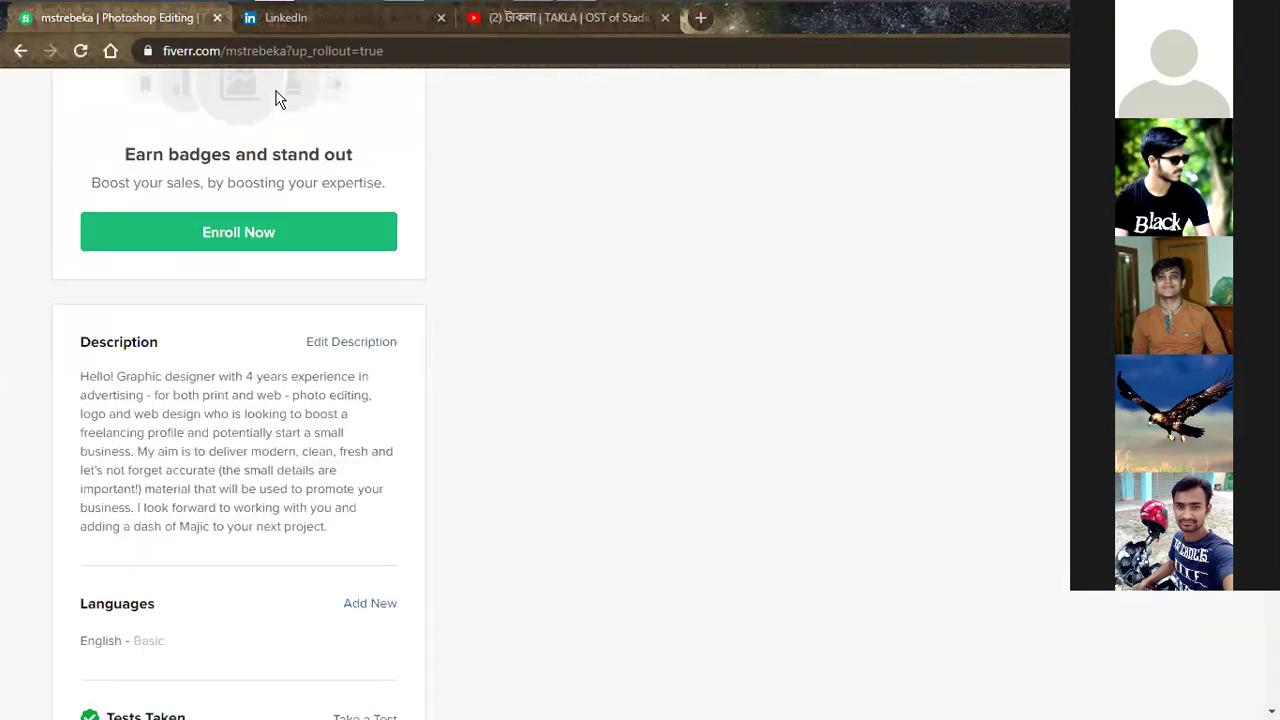
scroll(231, 87, "up", 2)
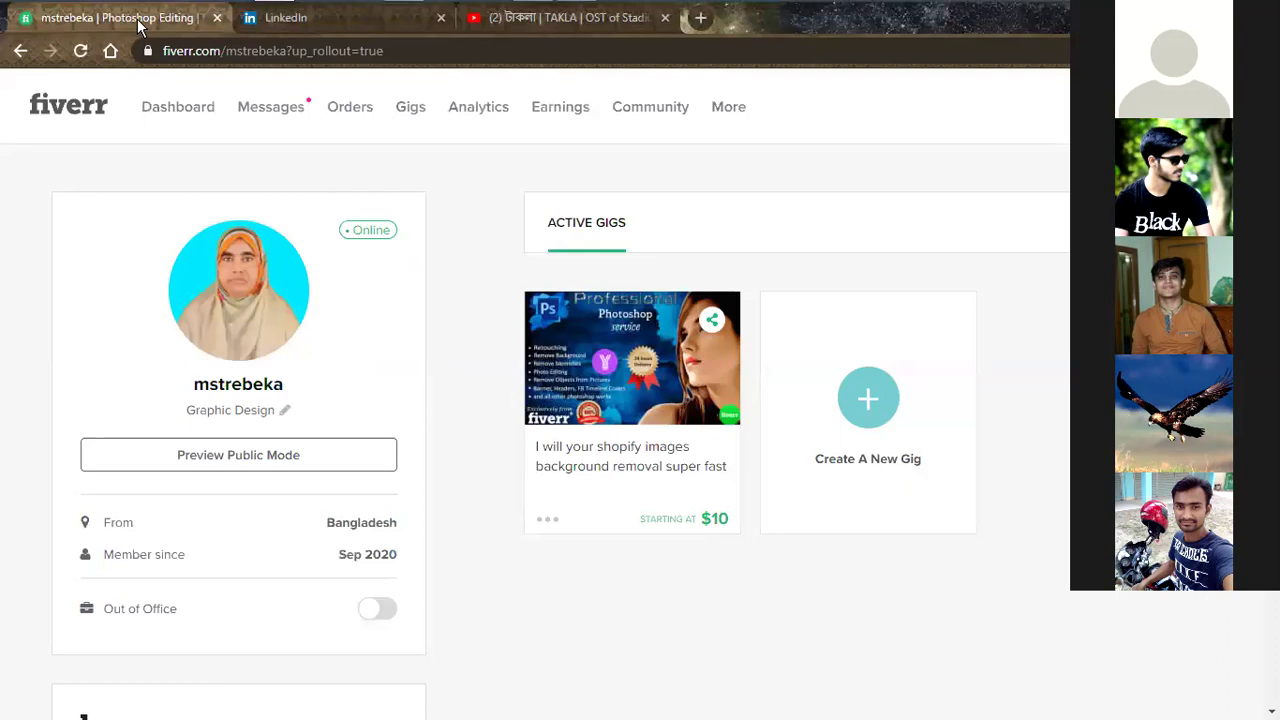
middle_click(152, 19)
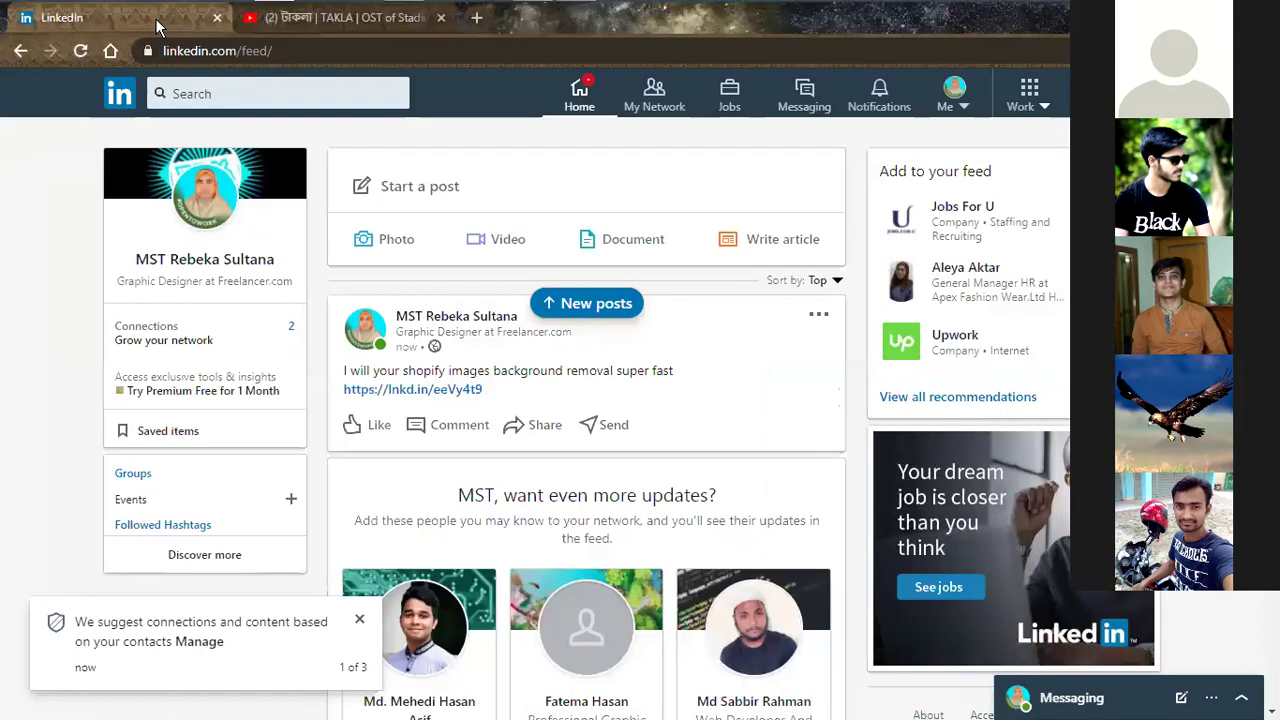
key("ctrl+w")
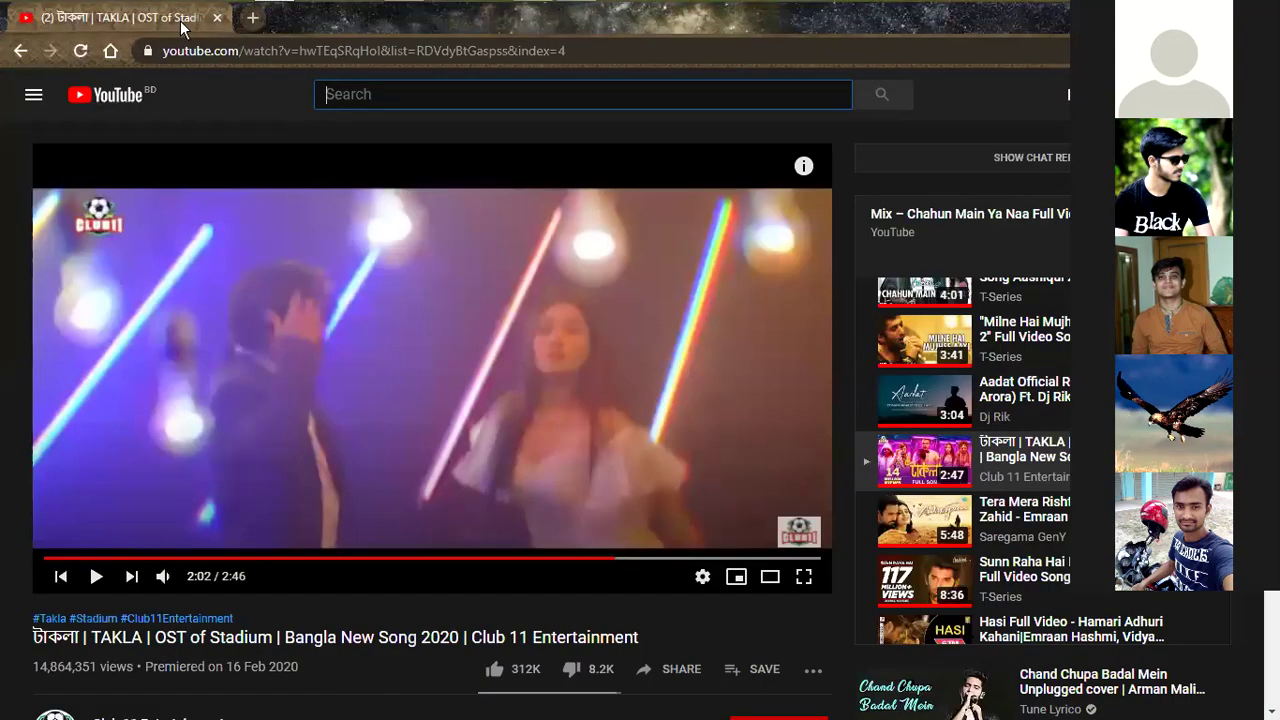
key("ctrl+t")
middle_click(167, 20)
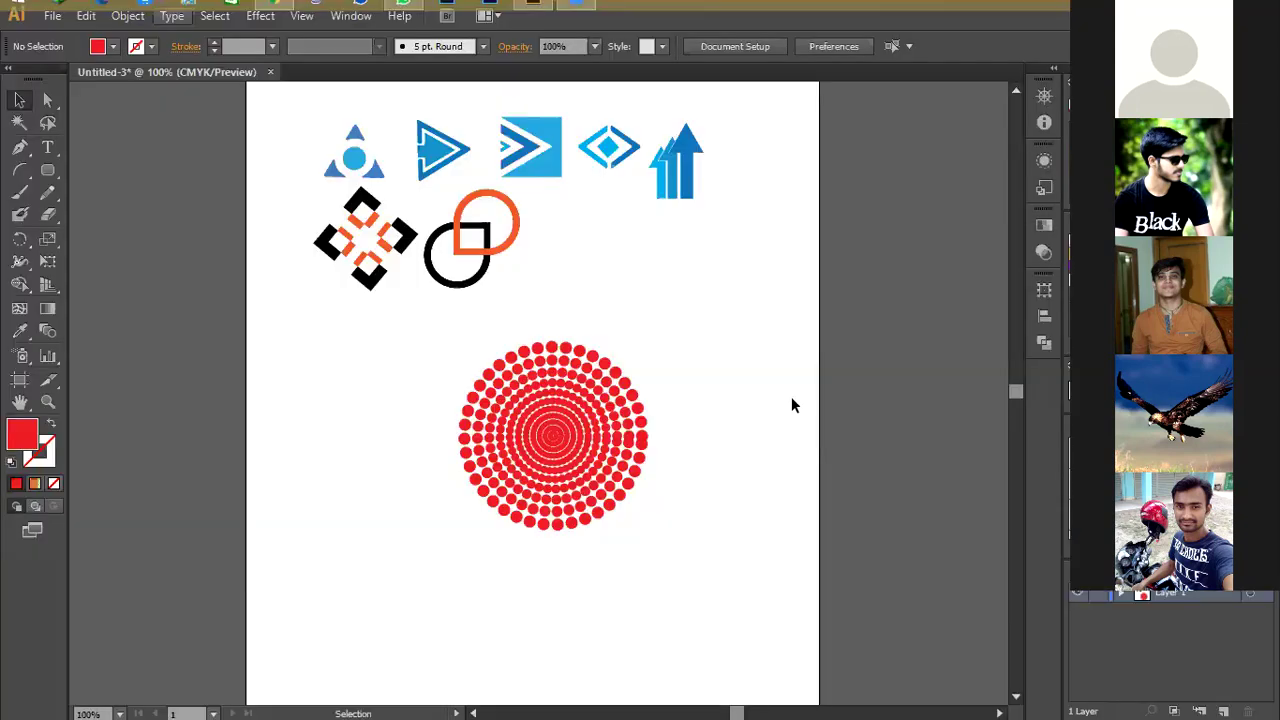
key("ctrl+w")
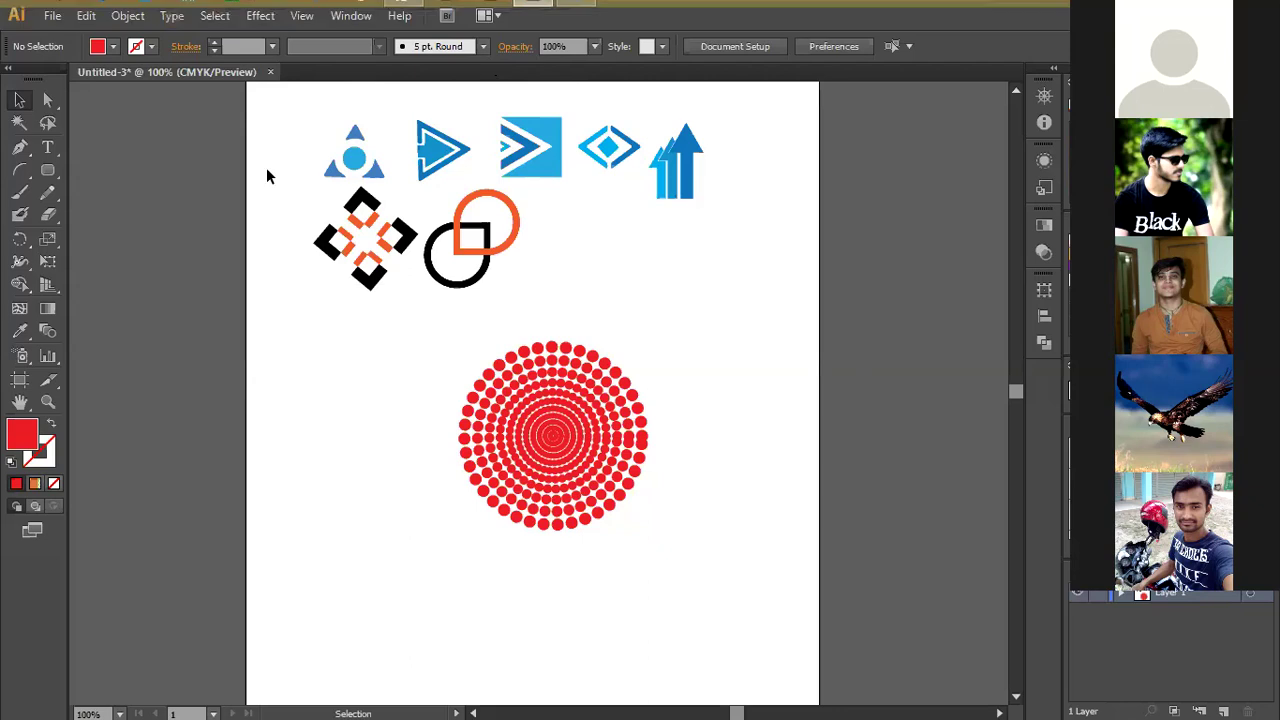
- Draw a flare about 38 pt wide on the blank area above and to the right of the red dot pattern
scroll(648, 370, "up", 1)
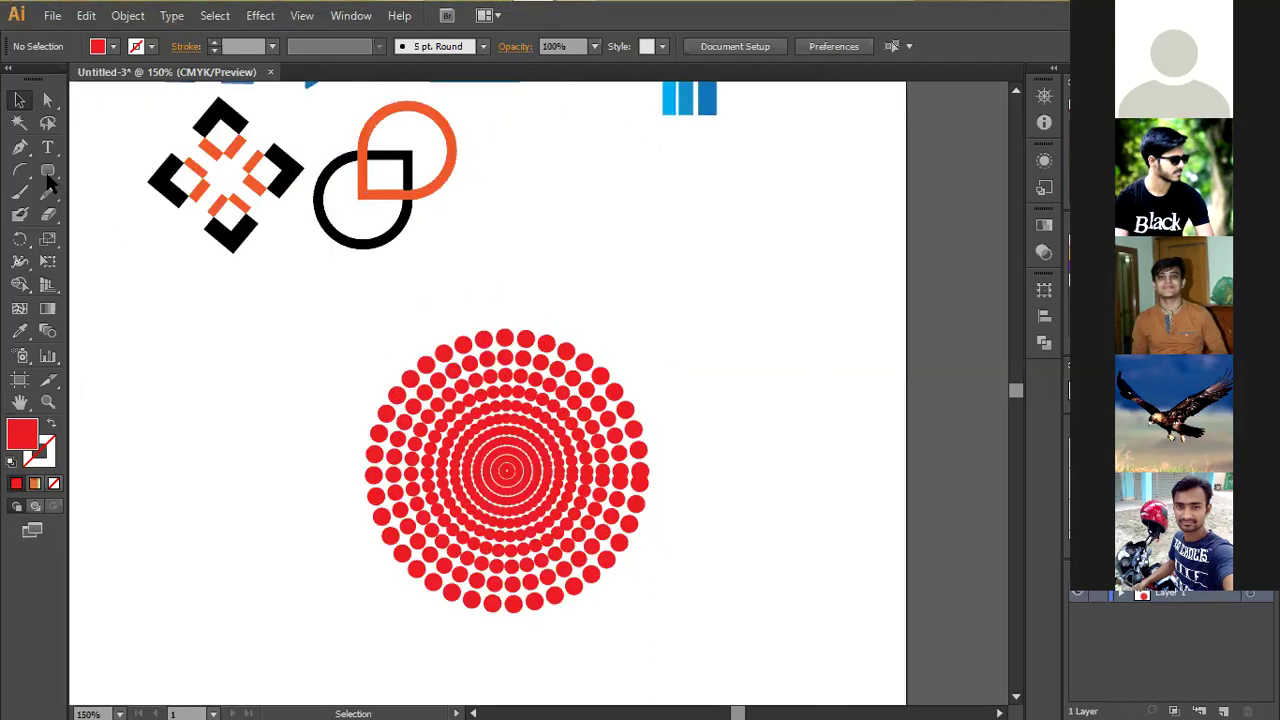
left_click_drag(47, 170, 128, 285)
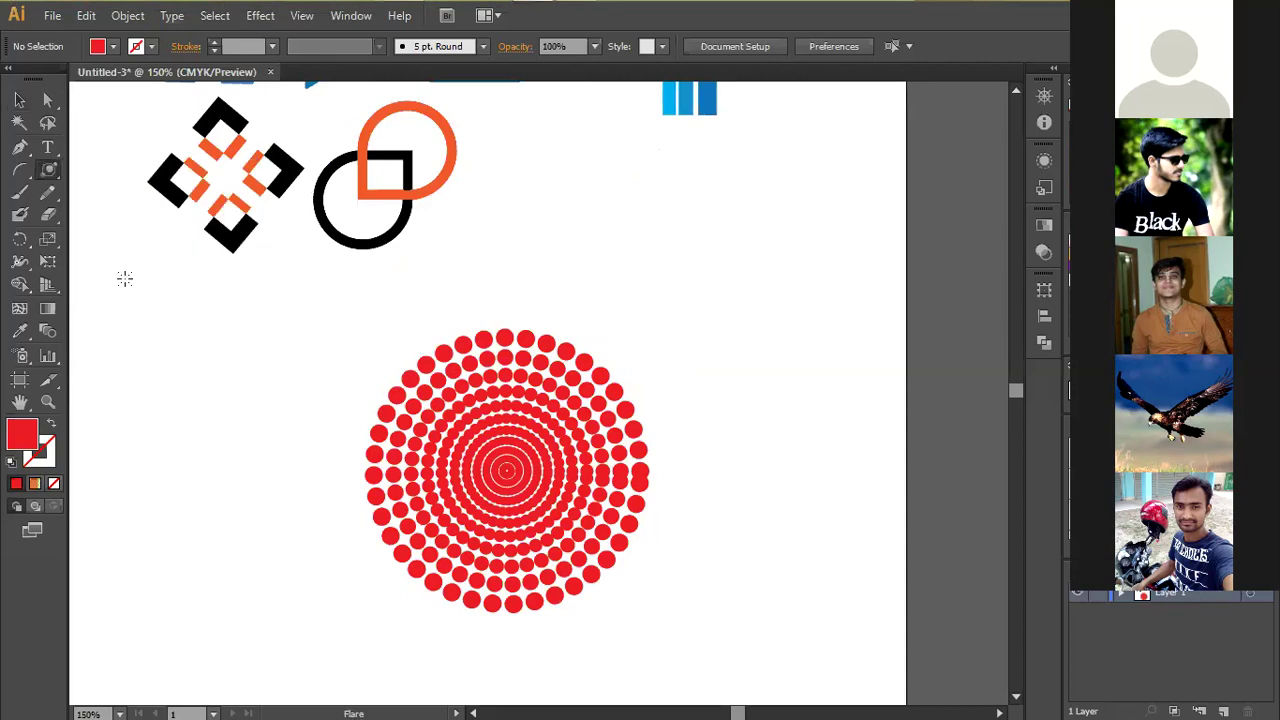
left_click_drag(709, 258, 742, 256)
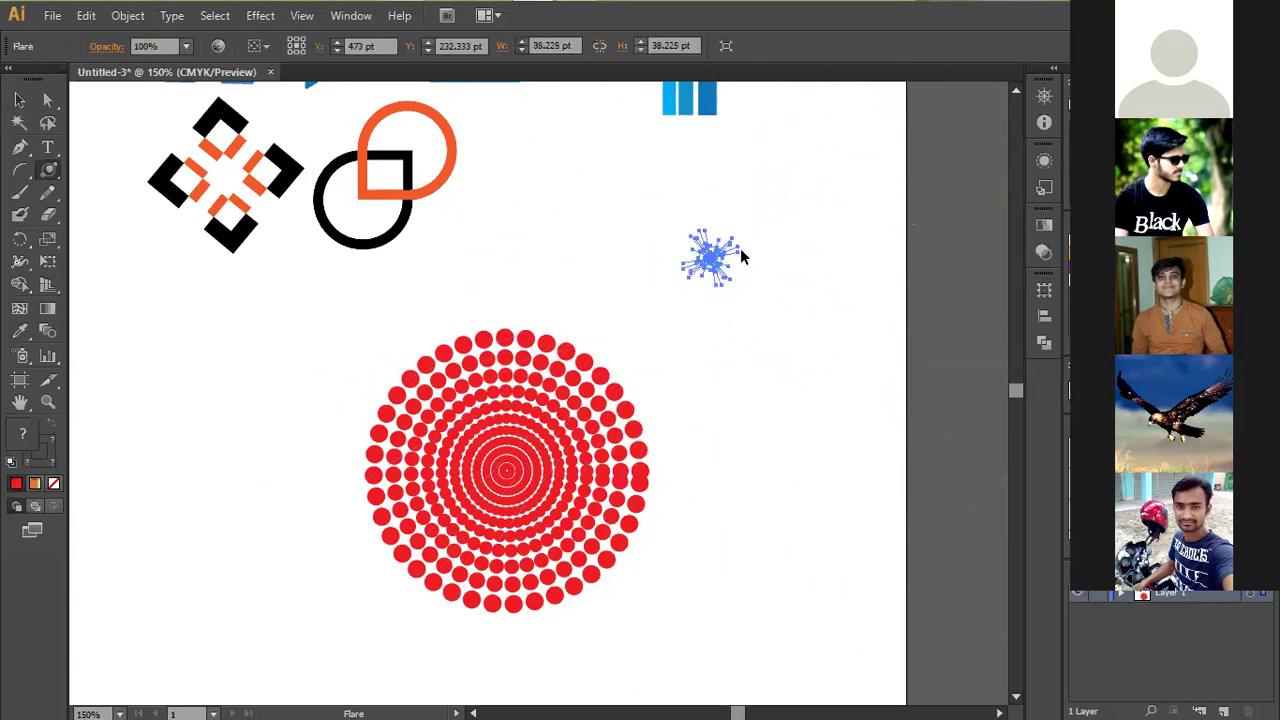
scroll(740, 253, "up", 4)
scroll(713, 255, "up", 2)
scroll(560, 262, "up", 1)
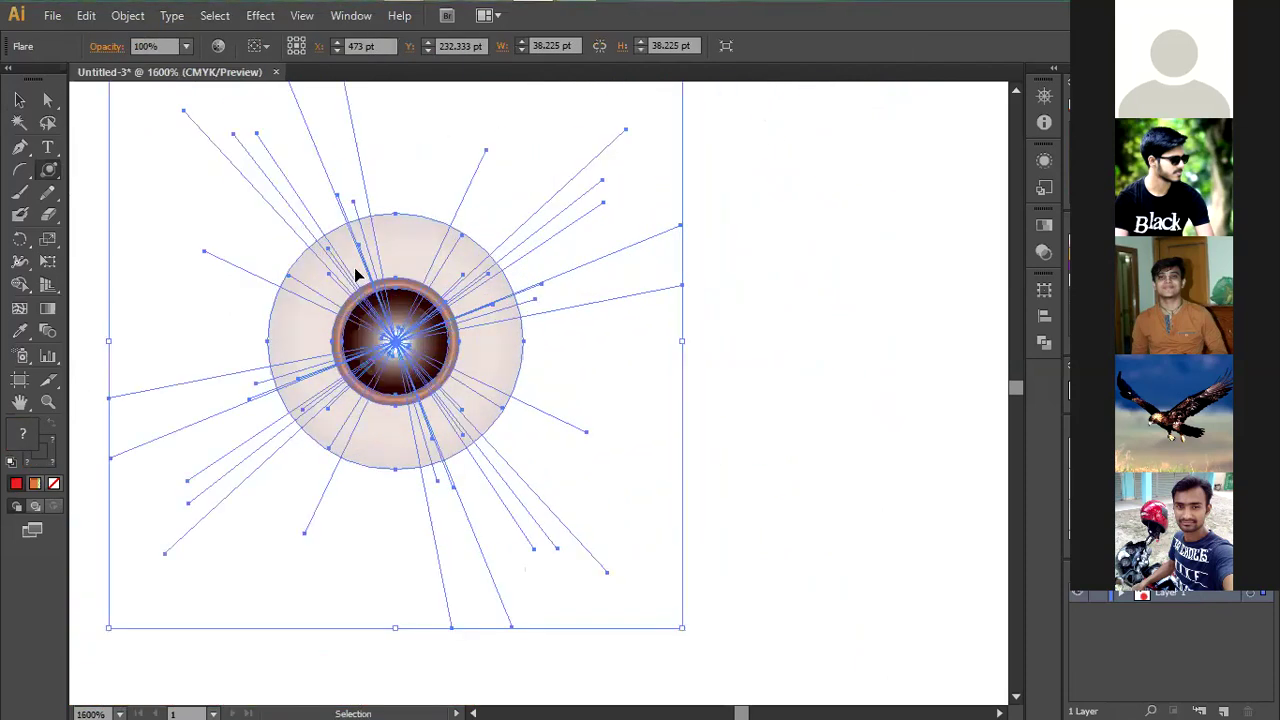
scroll(295, 237, "down", 2)
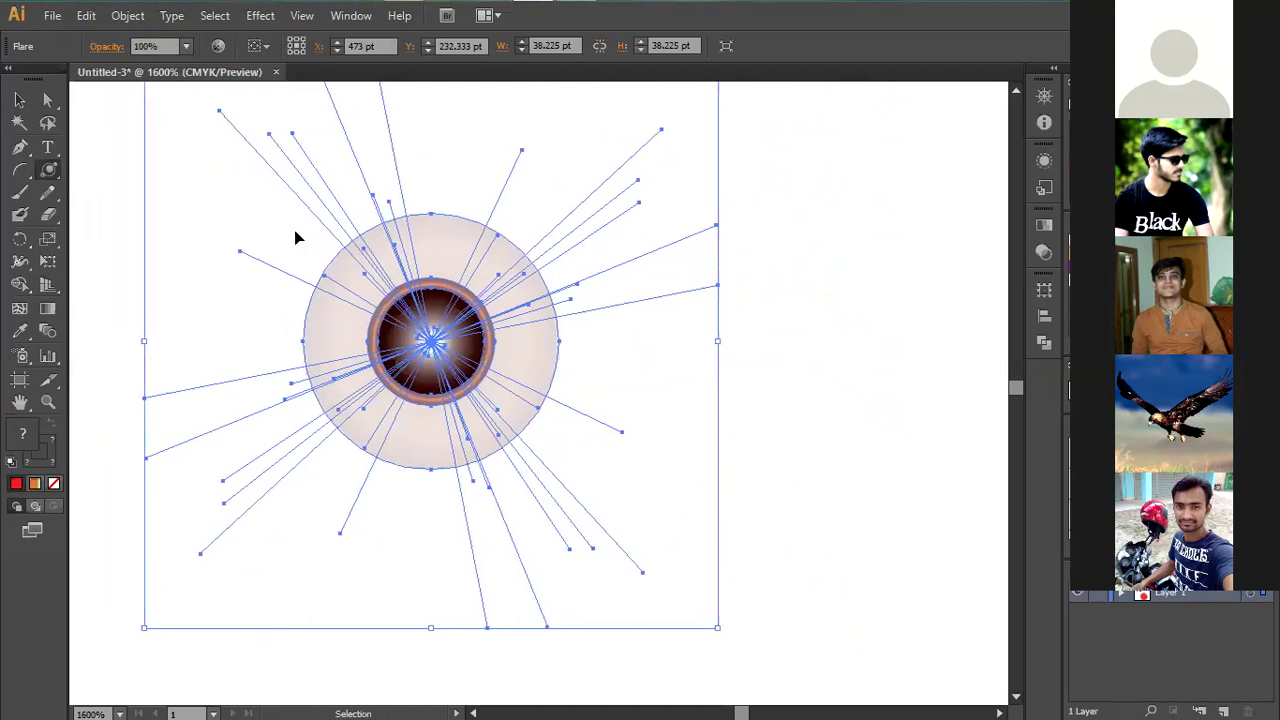
scroll(204, 179, "up", 1)
scroll(204, 176, "up", 1)
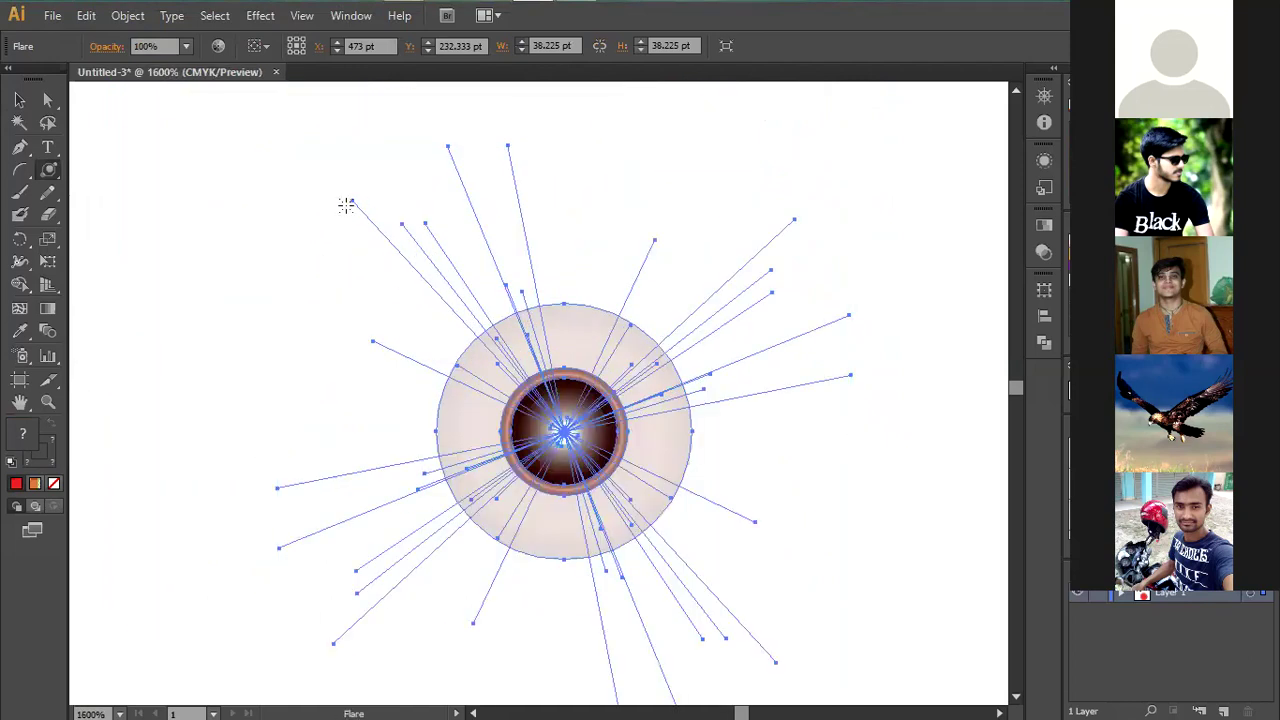
- Move the whole flare slightly up and to the left, to about X 471 pt, Y 230.5 pt
left_click(19, 100)
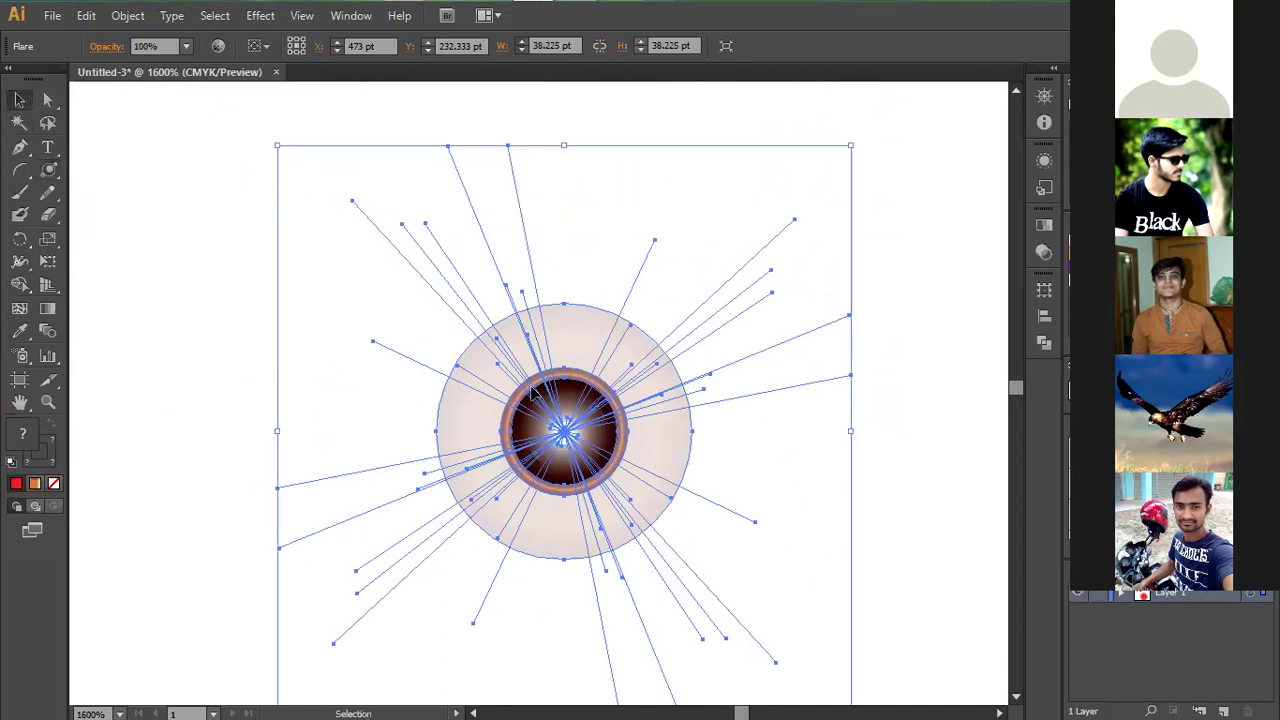
left_click_drag(352, 203, 523, 432)
left_click_drag(451, 351, 340, 220)
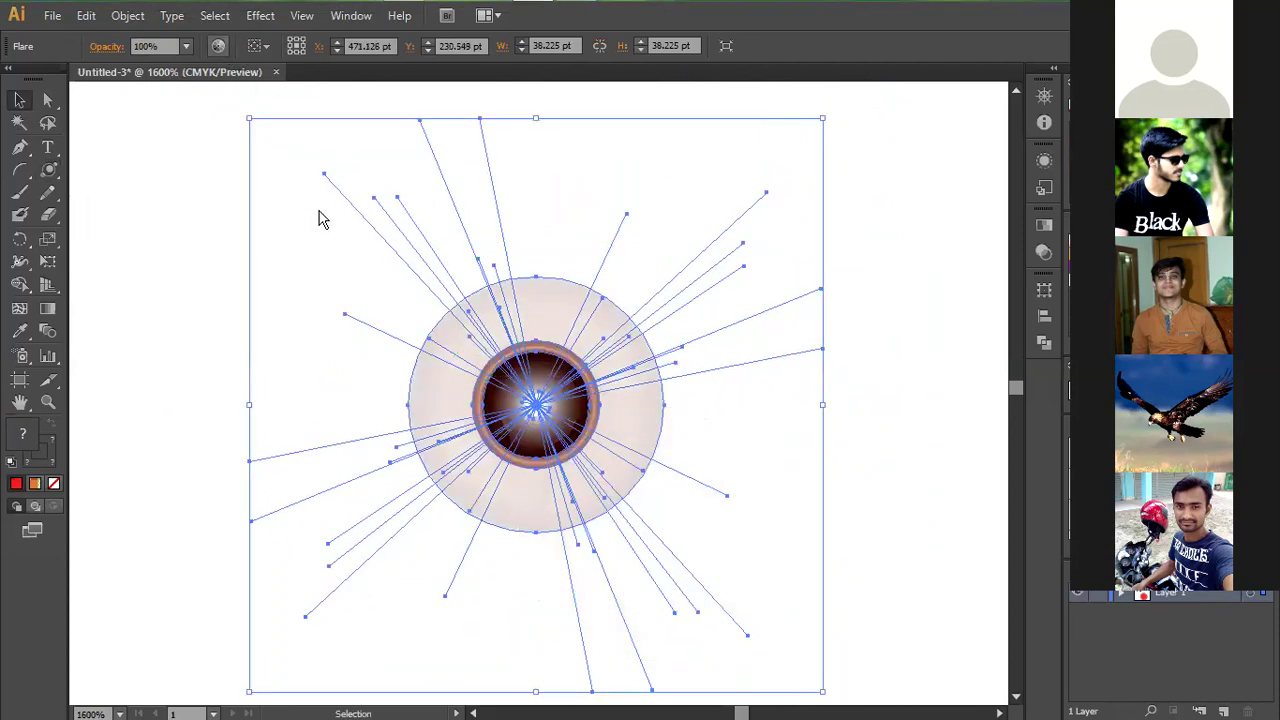
- Try recoloring the flare with the Grays and Brights color groups, remove the Brights group, and cancel the recoloring
left_click(218, 46)
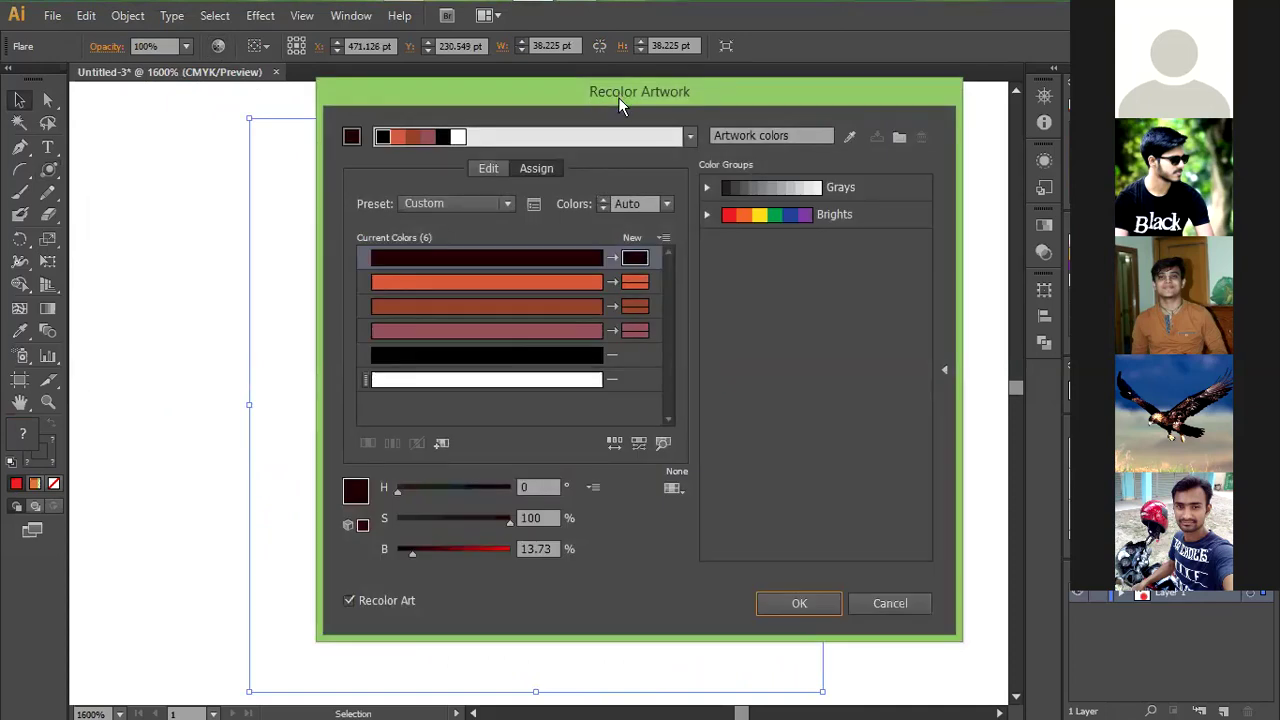
left_click_drag(618, 97, 566, 439)
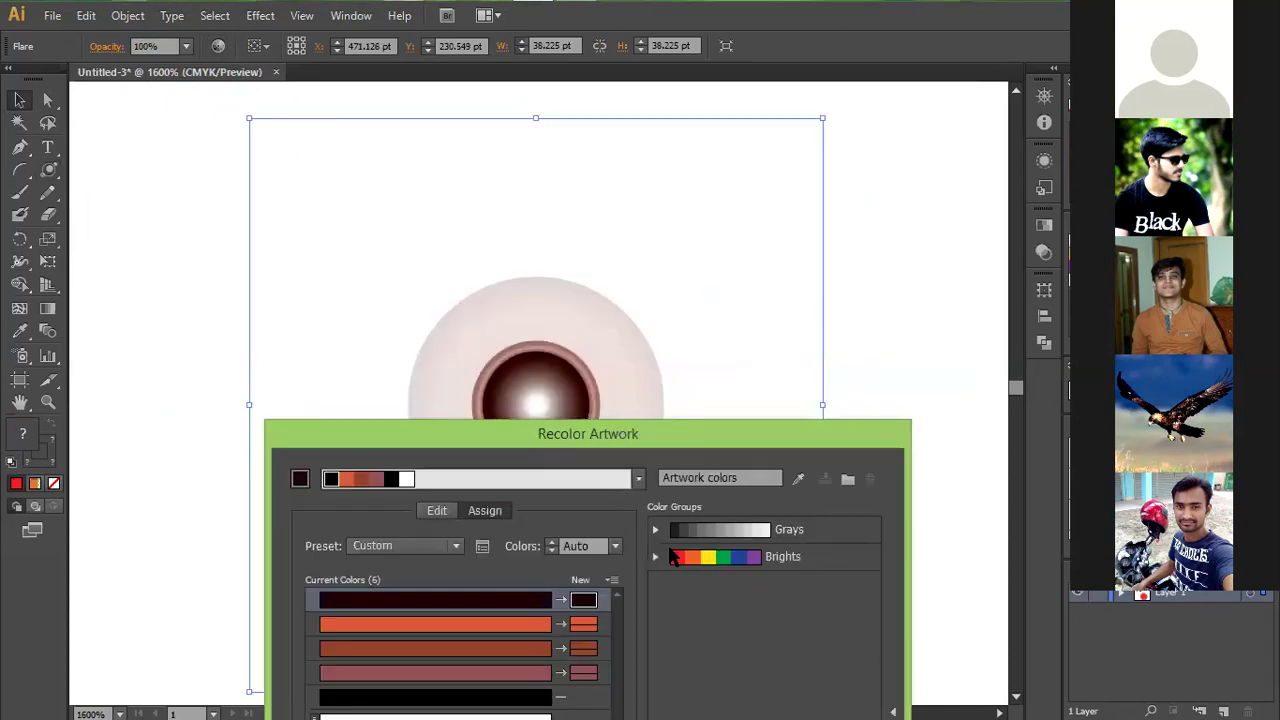
left_click(684, 530)
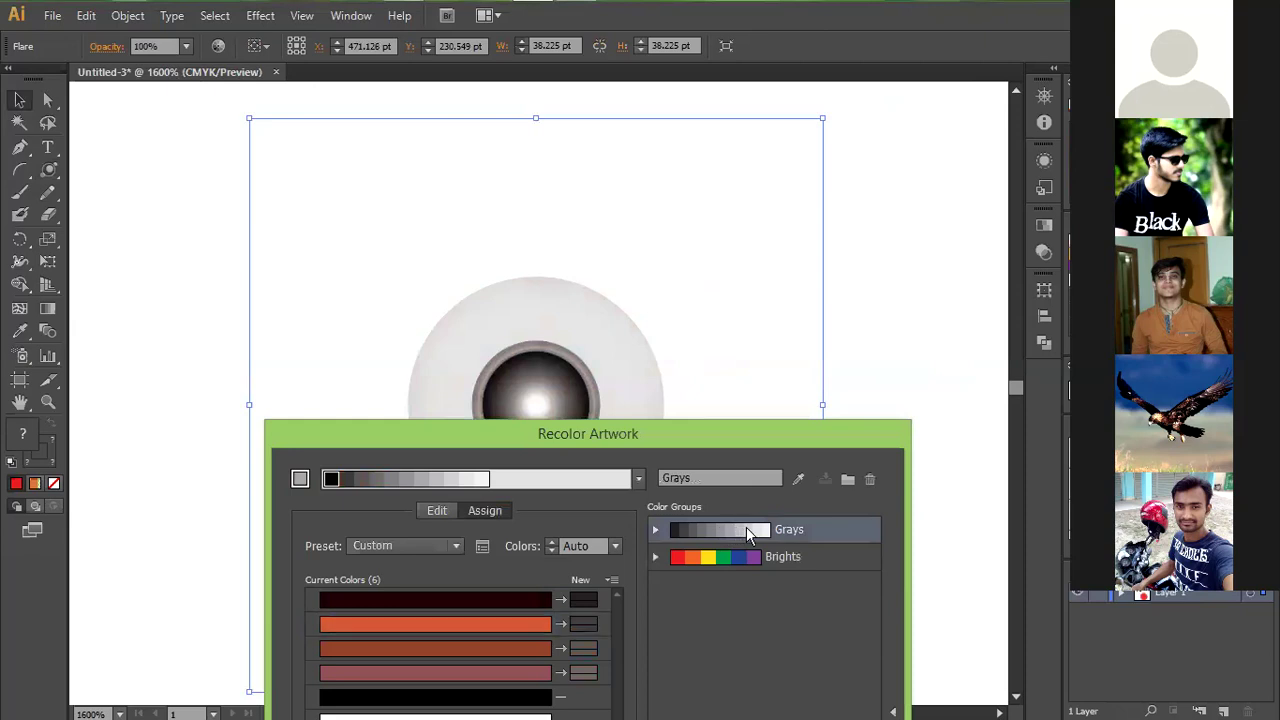
left_click(694, 561)
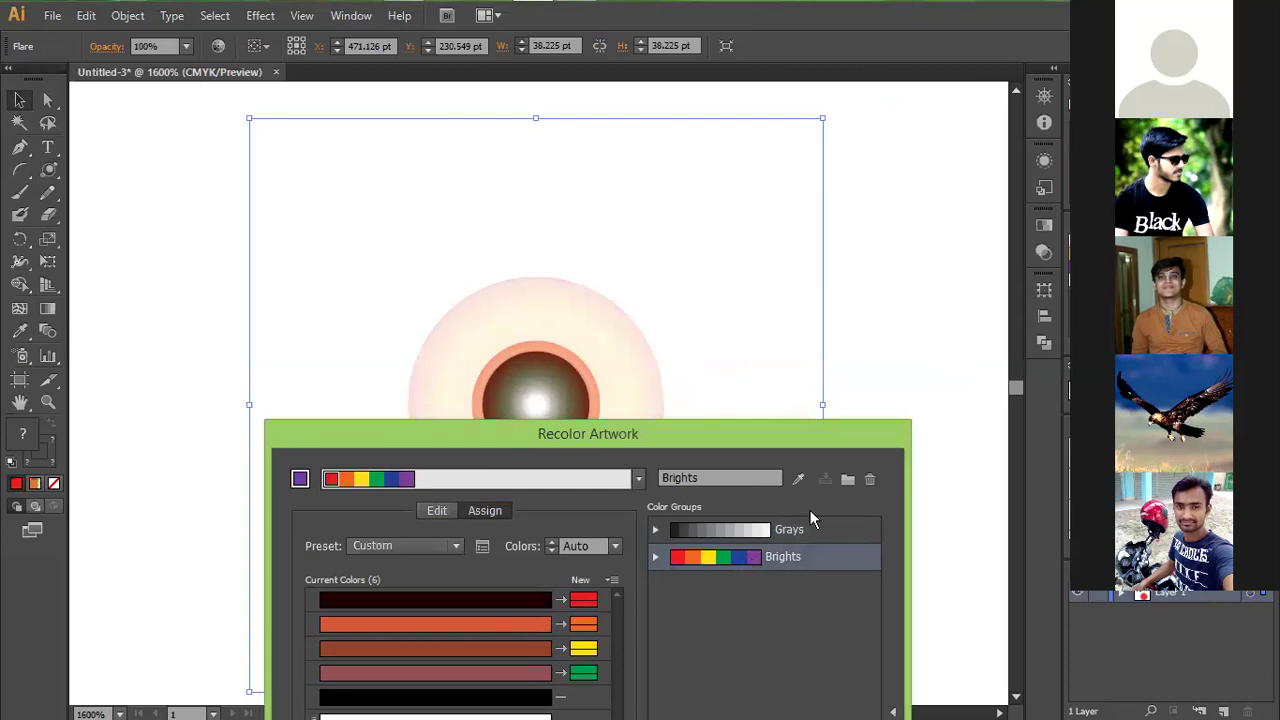
left_click(870, 478)
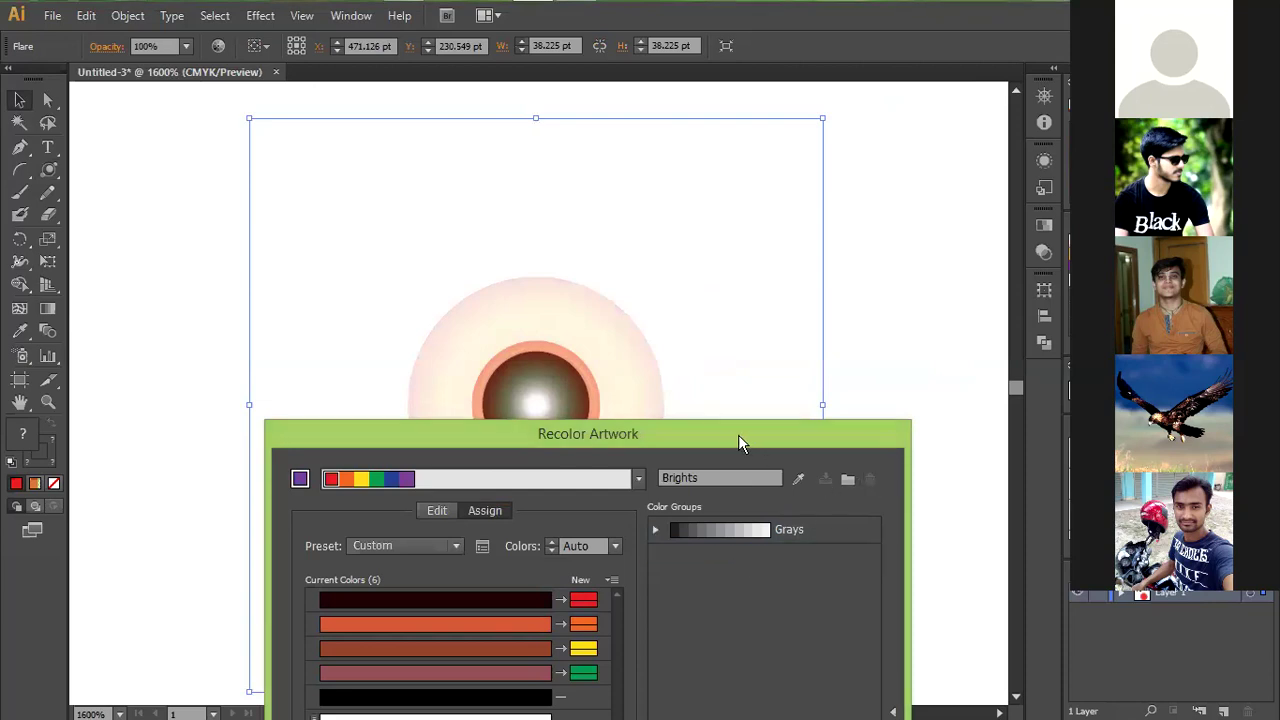
left_click_drag(739, 437, 614, 151)
left_click(677, 673)
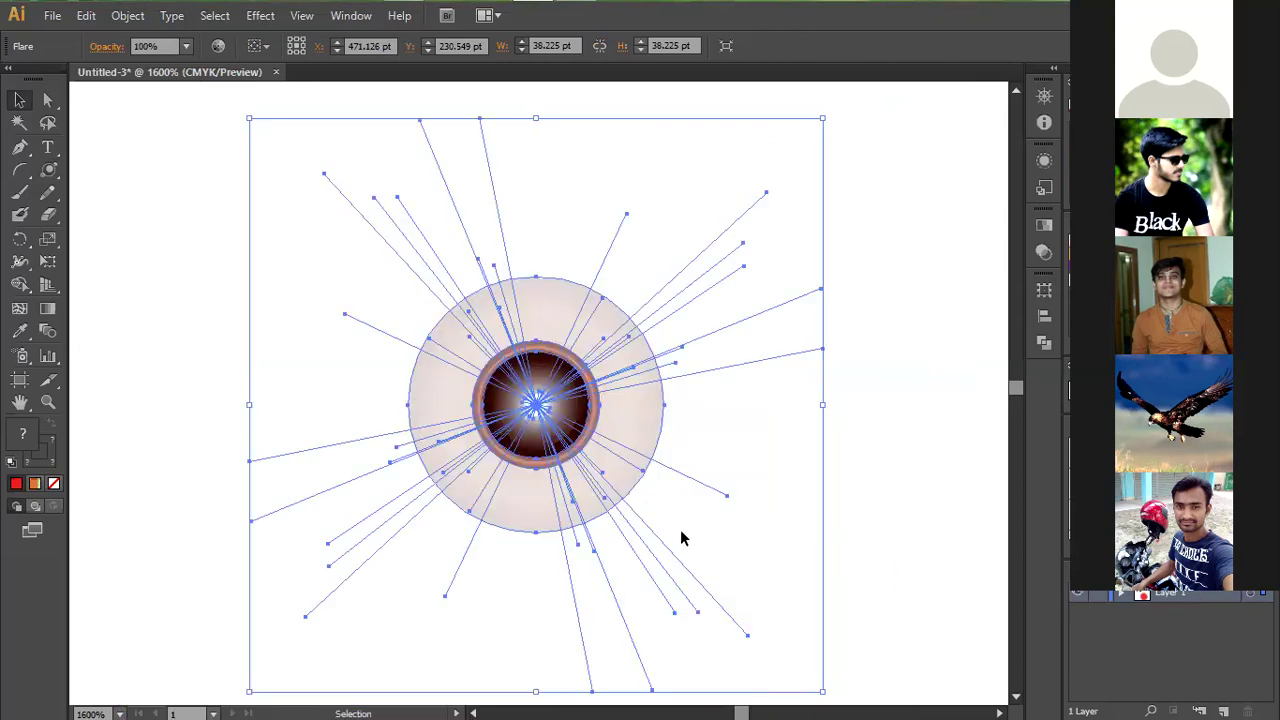
- Delete the flare from the blank area above and to the right of the red dot pattern
key("Delete")
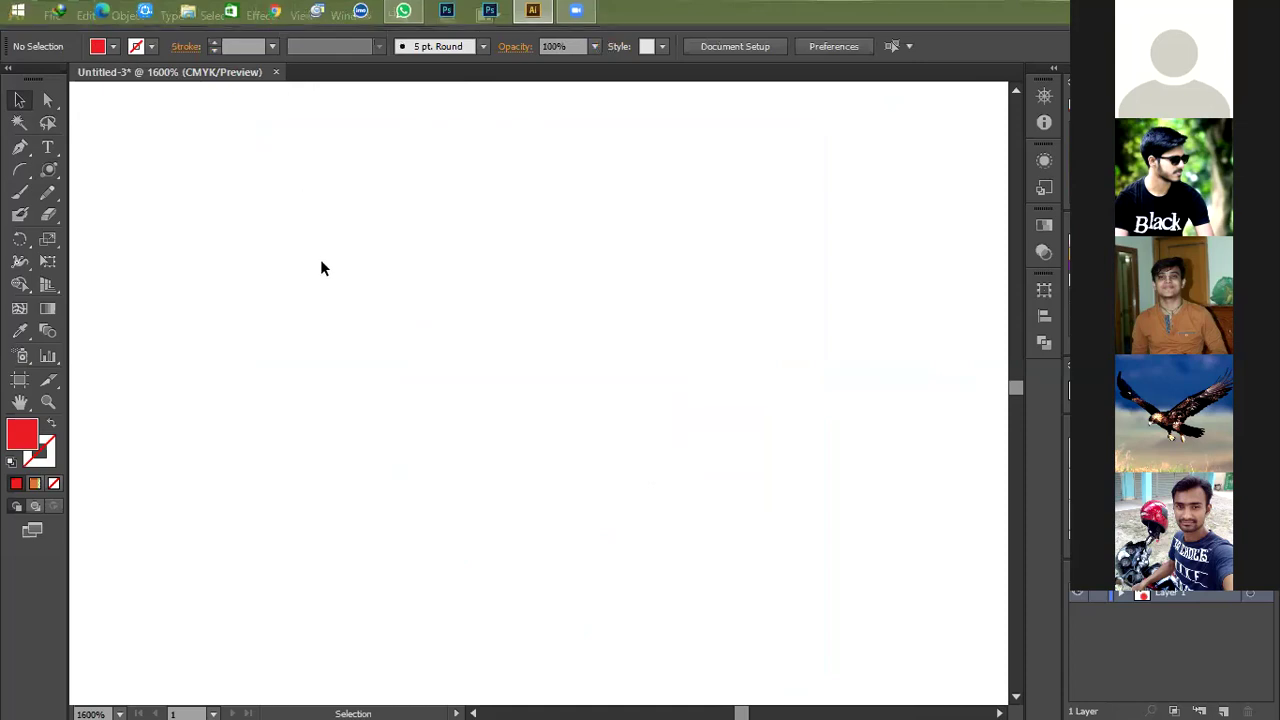
key("ctrl+minus")
key("ctrl+minus")
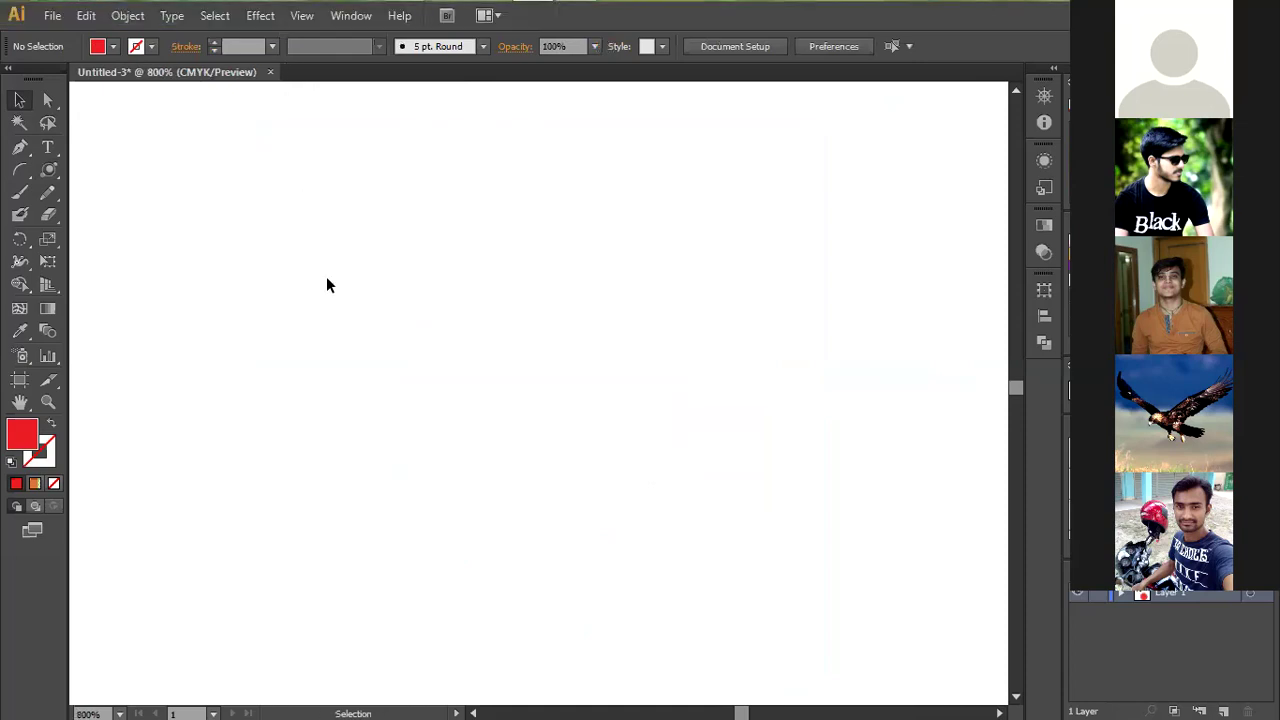
scroll(241, 285, "down", 6)
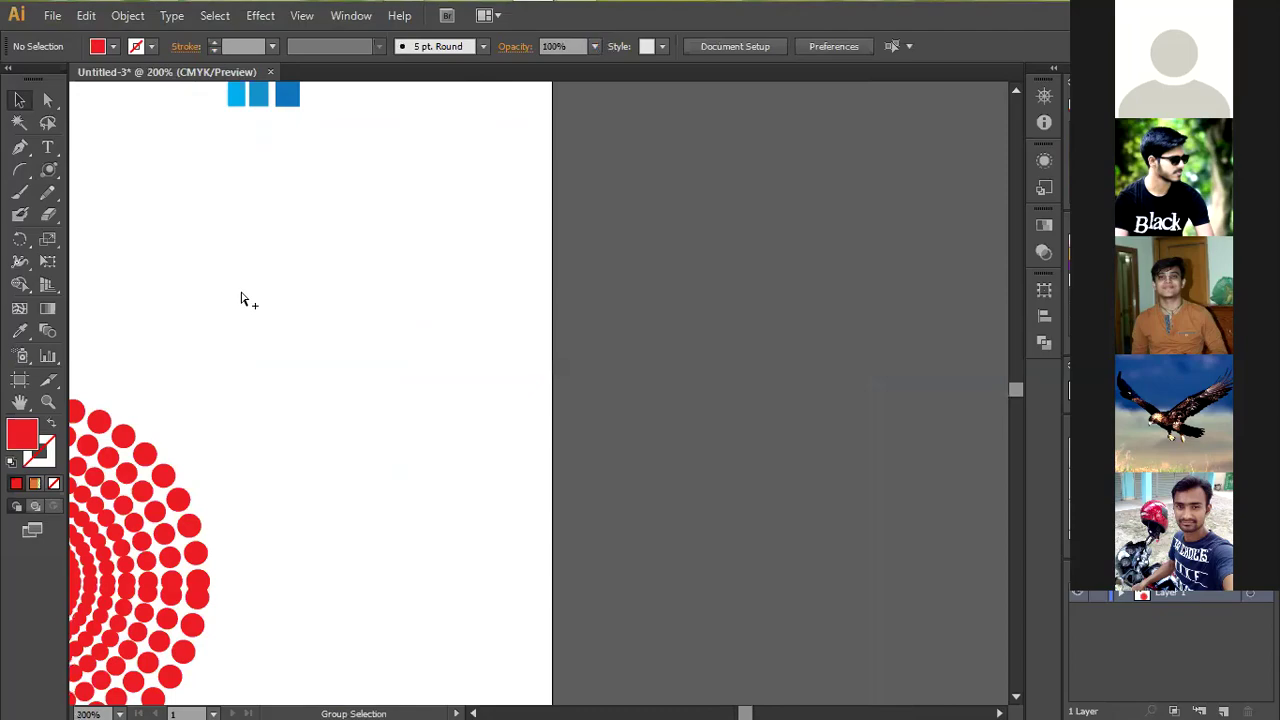
scroll(242, 320, "down", 2)
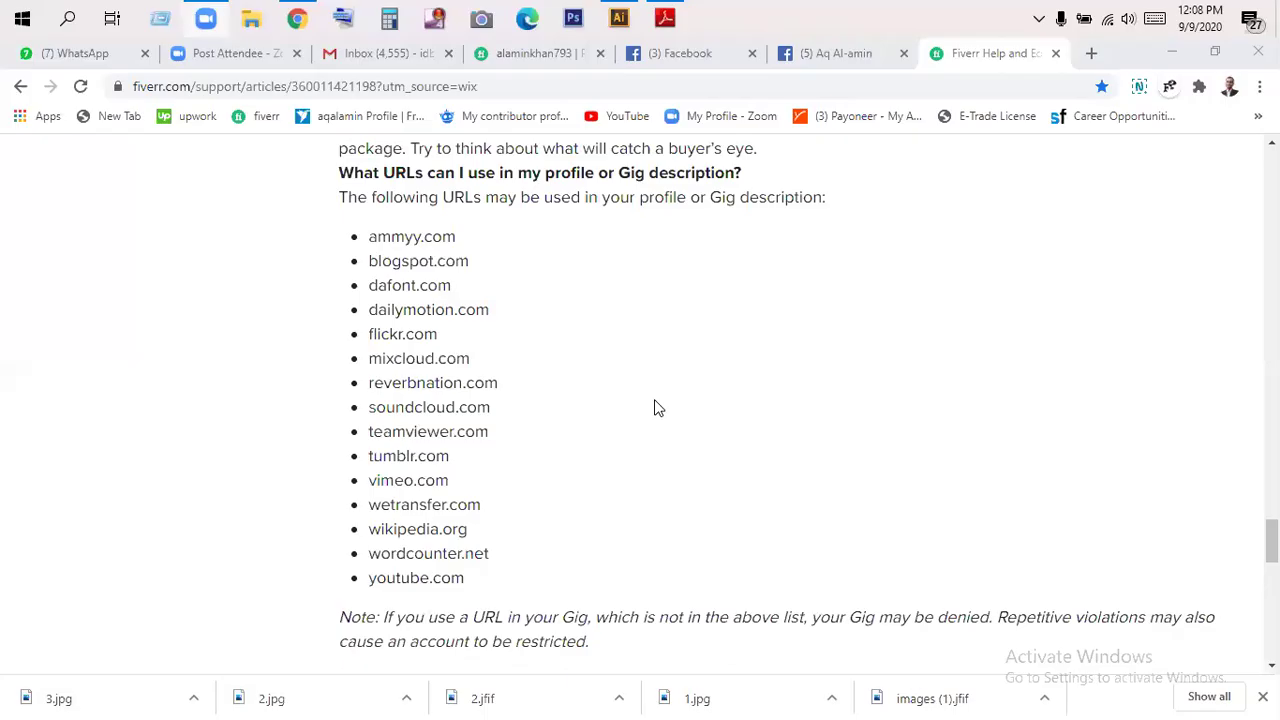
- Read the Fiverr help article's section on which URLs may be used in a profile or Gig description
scroll(640, 420, "up", 2)
scroll(613, 443, "down", 2)
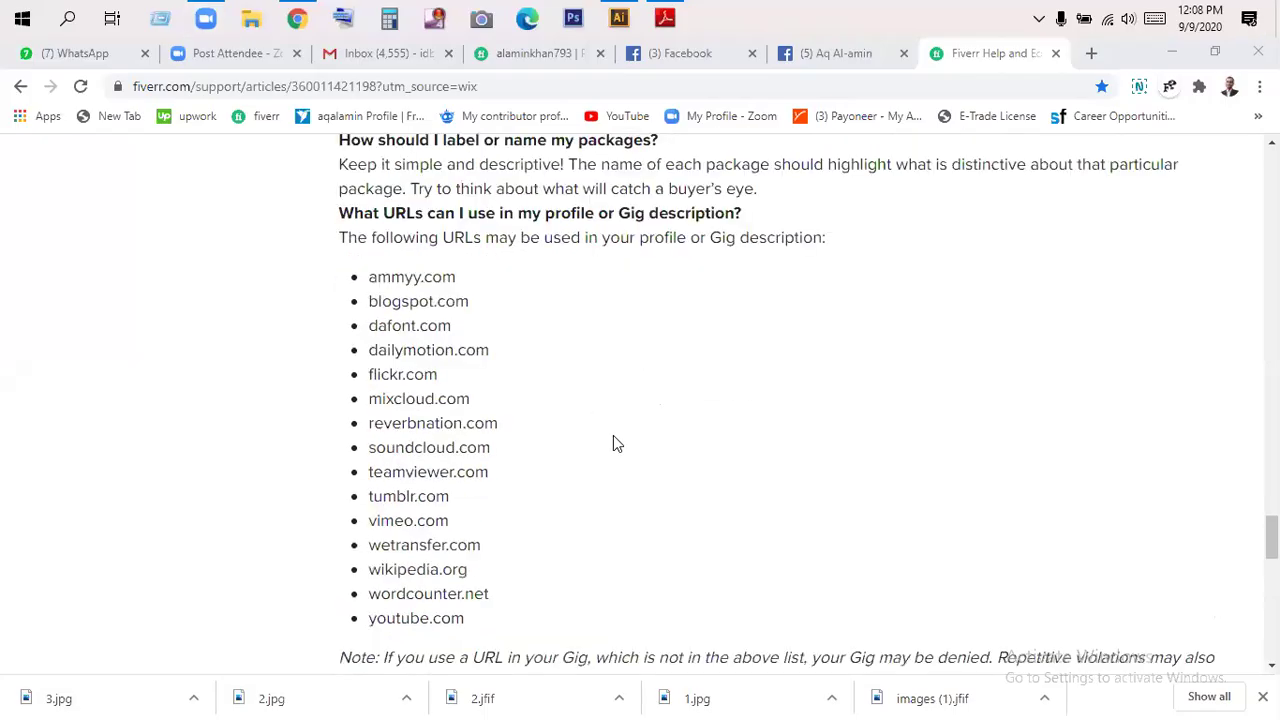
scroll(603, 377, "up", 1)
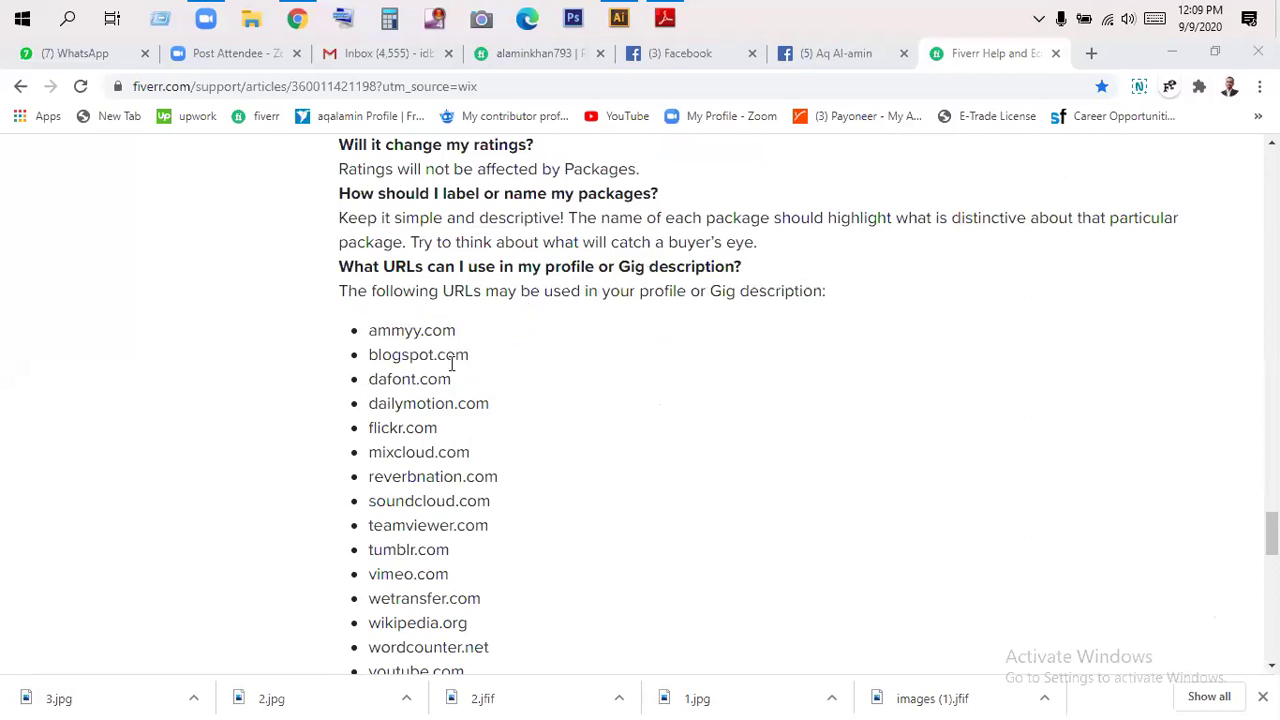
scroll(418, 388, "down", 1)
scroll(288, 163, "up", 3)
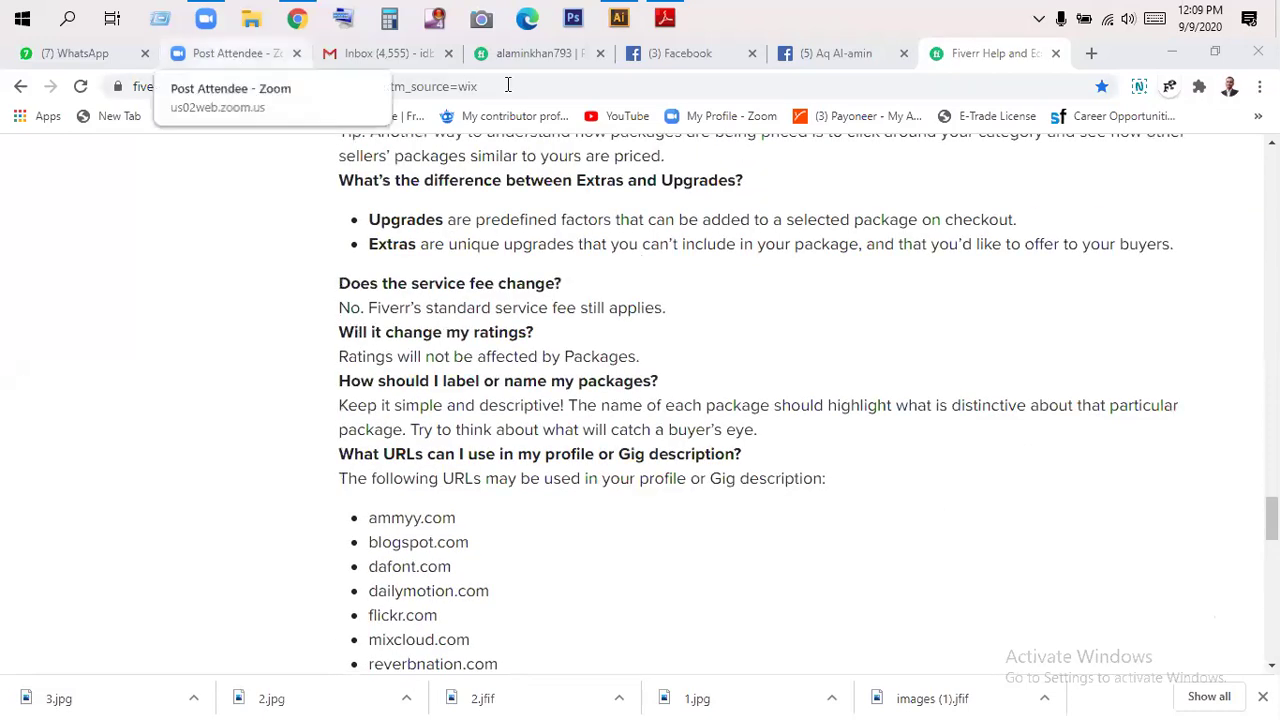
- Look through the Fiverr seller profile, from the active gigs down to the languages, linked accounts and skills
left_click(527, 54)
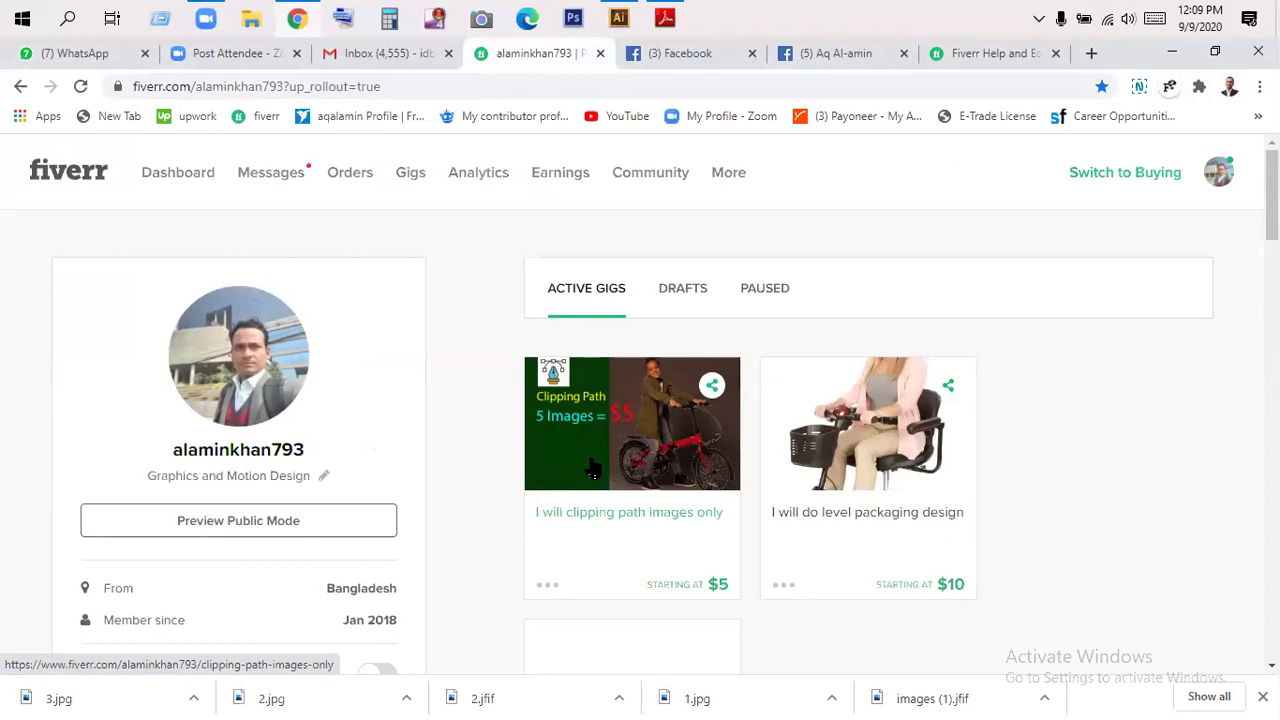
scroll(592, 470, "down", 8)
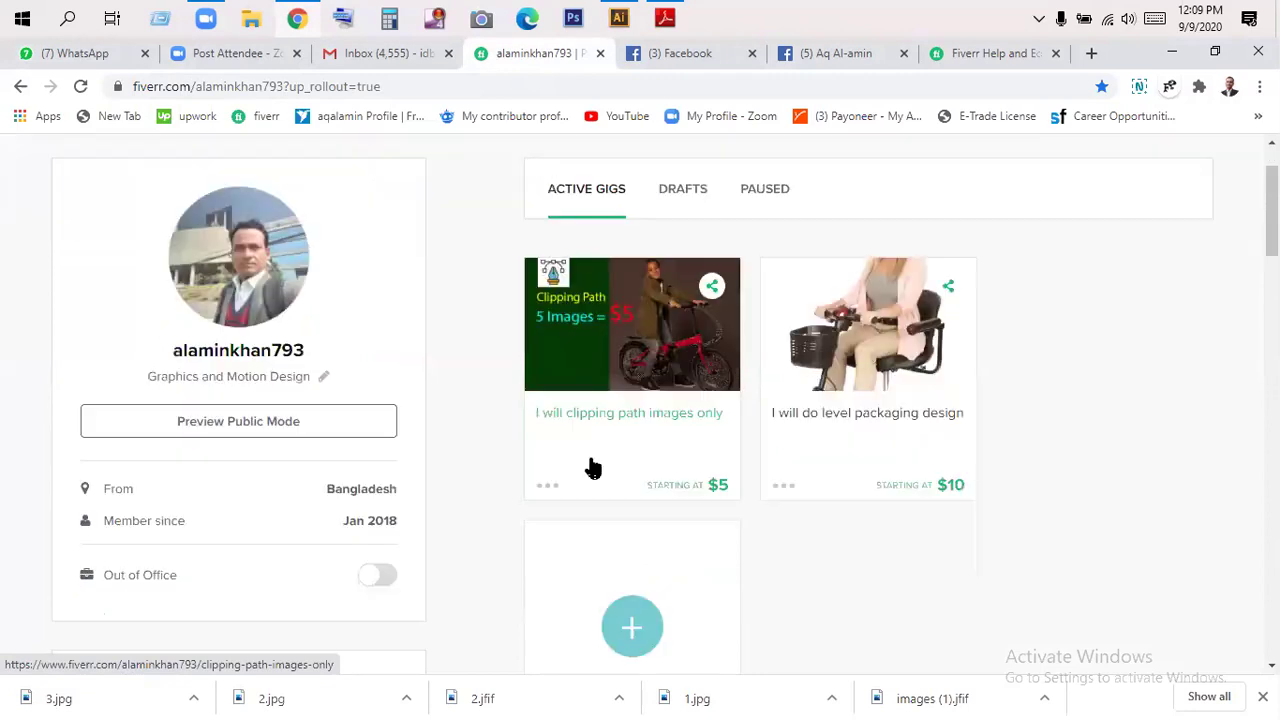
scroll(416, 405, "down", 2)
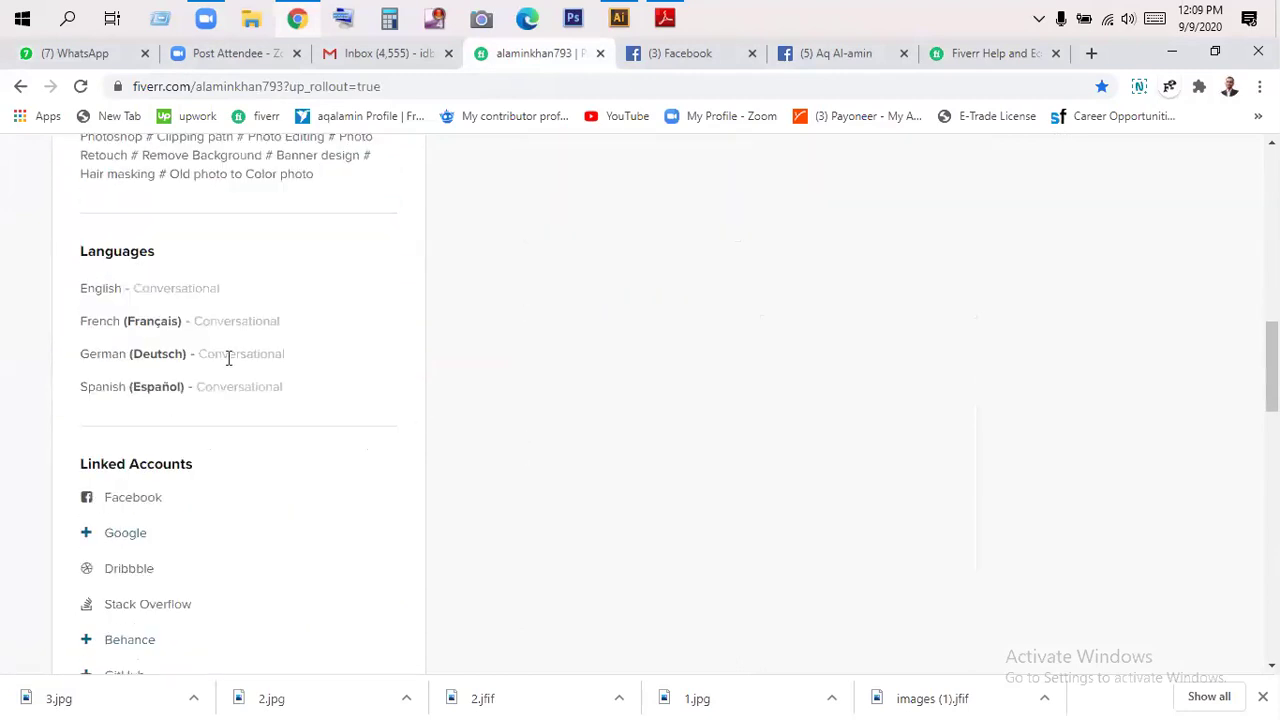
scroll(120, 258, "down", 3)
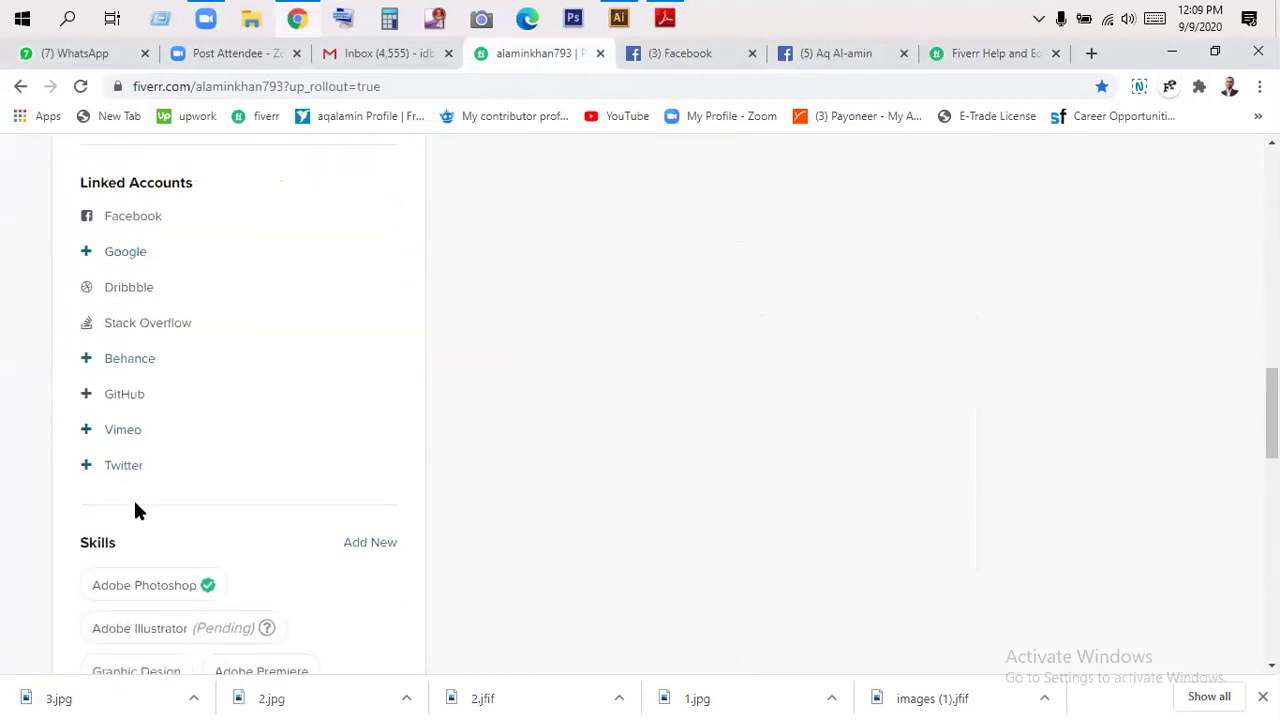
mouse_move(163, 552)
scroll(143, 385, "up", 10)
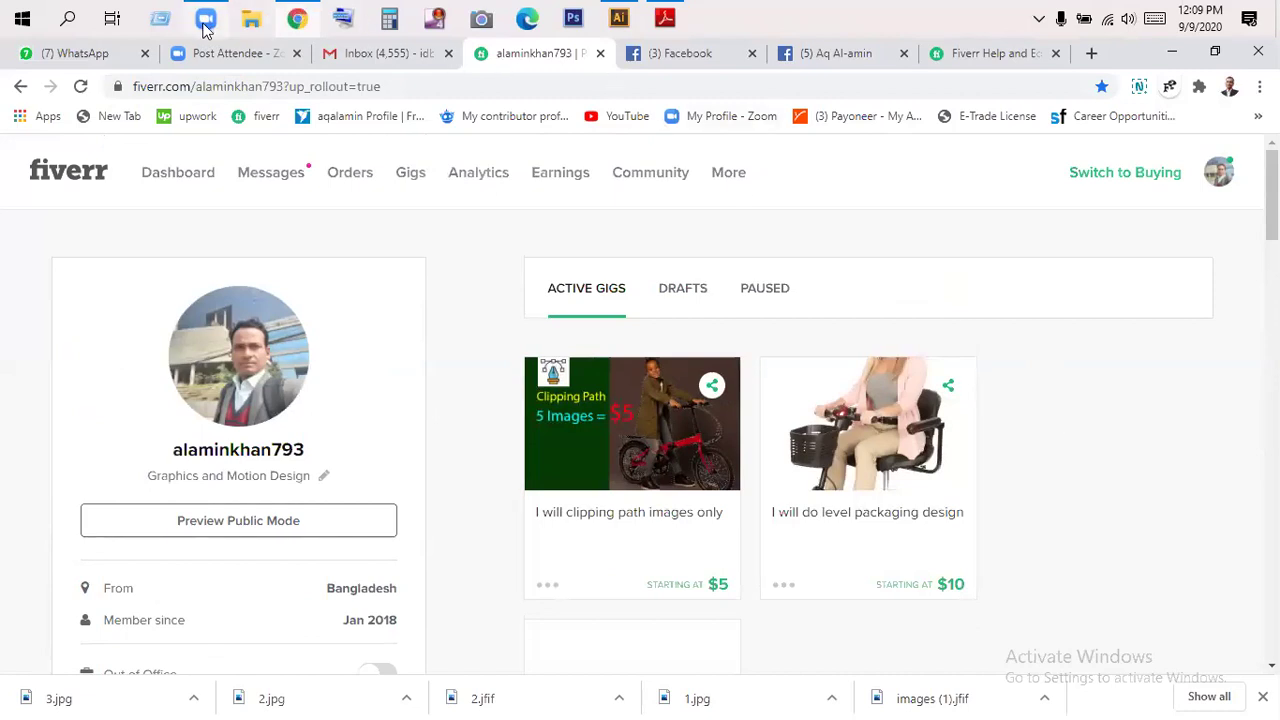
- Switch to Illustrator and examine the sheet of abstract arrow logos and the practice shapes drawn beside it
mouse_move(619, 18)
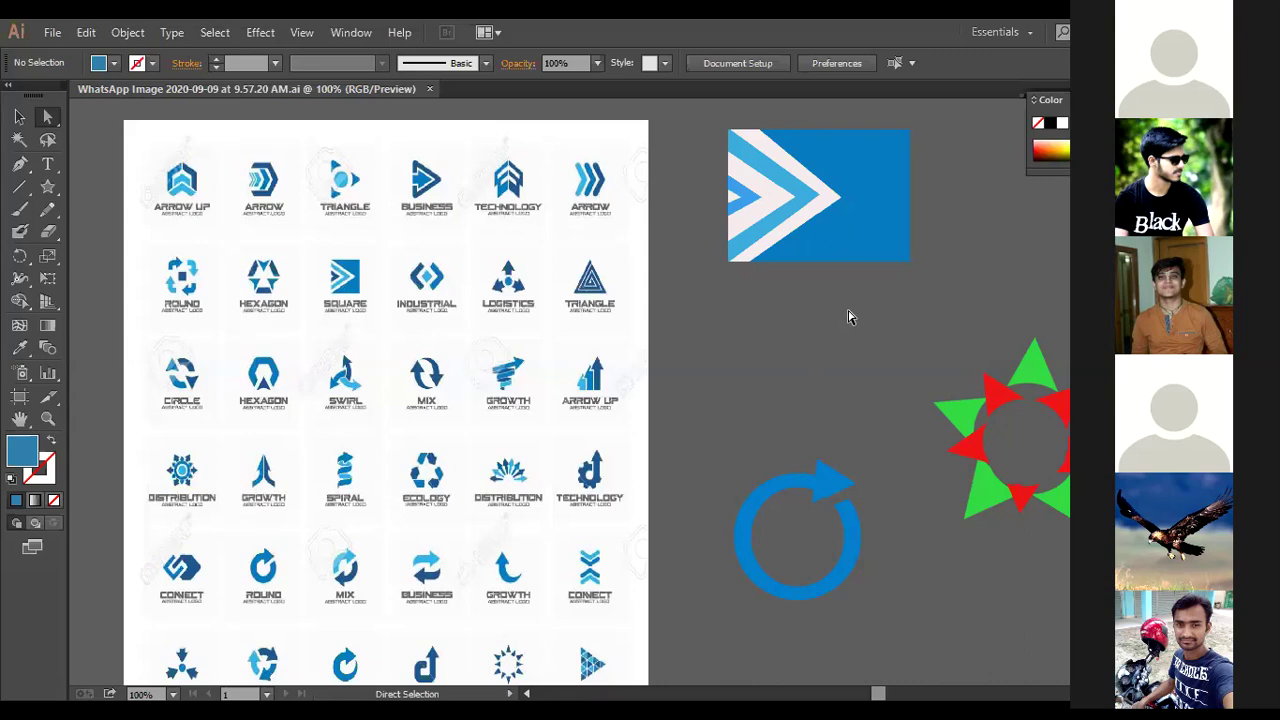
scroll(900, 398, "up", 3)
scroll(907, 400, "down", 4)
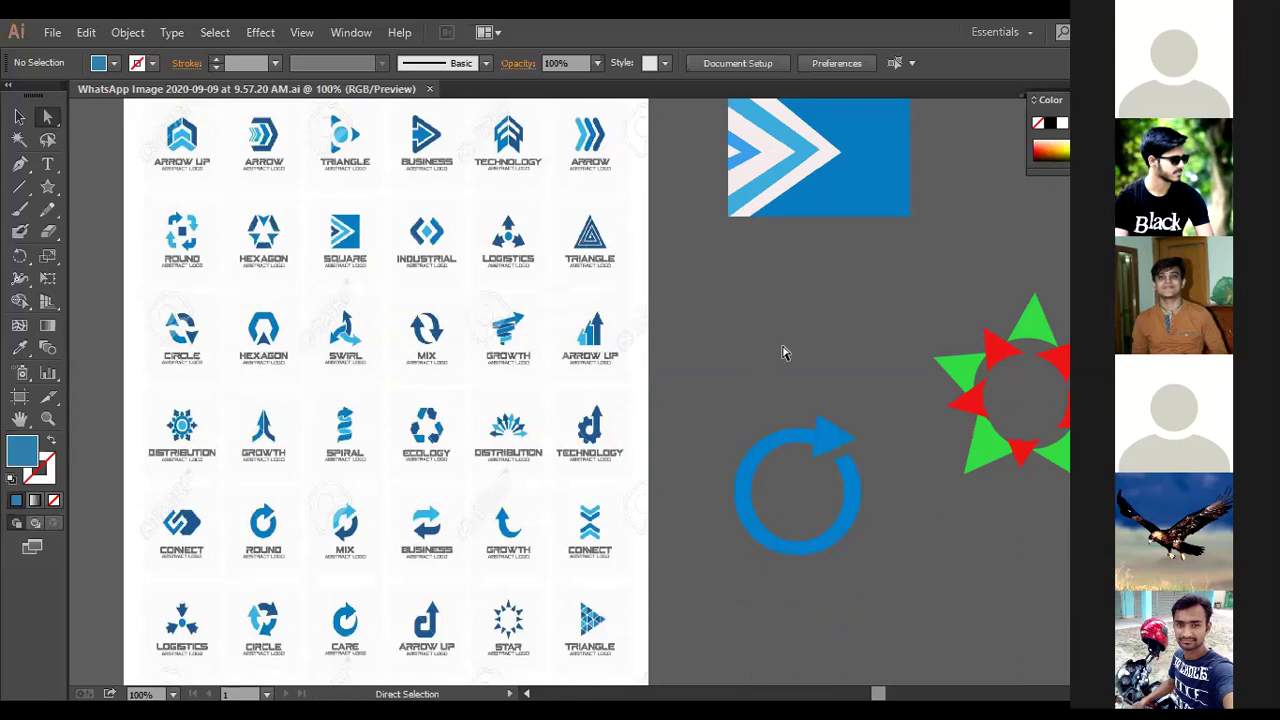
scroll(788, 352, "up", 3)
scroll(790, 352, "down", 3)
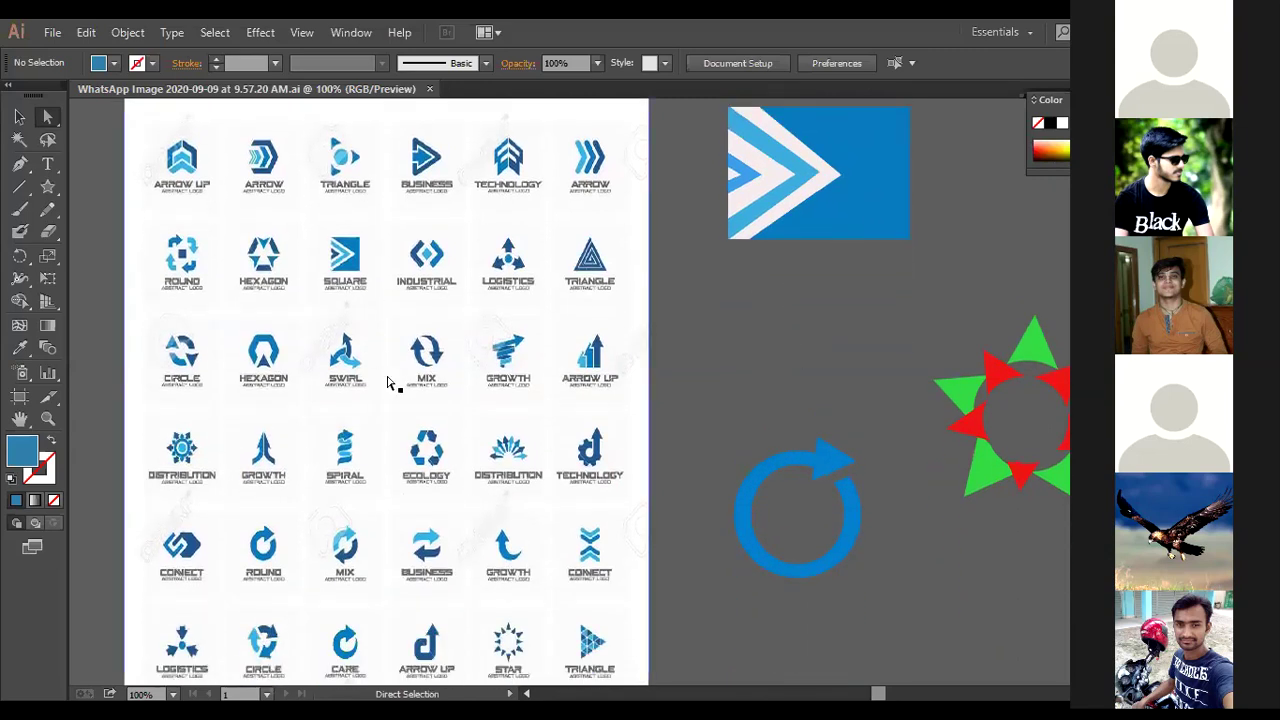
scroll(543, 480, "down", 1)
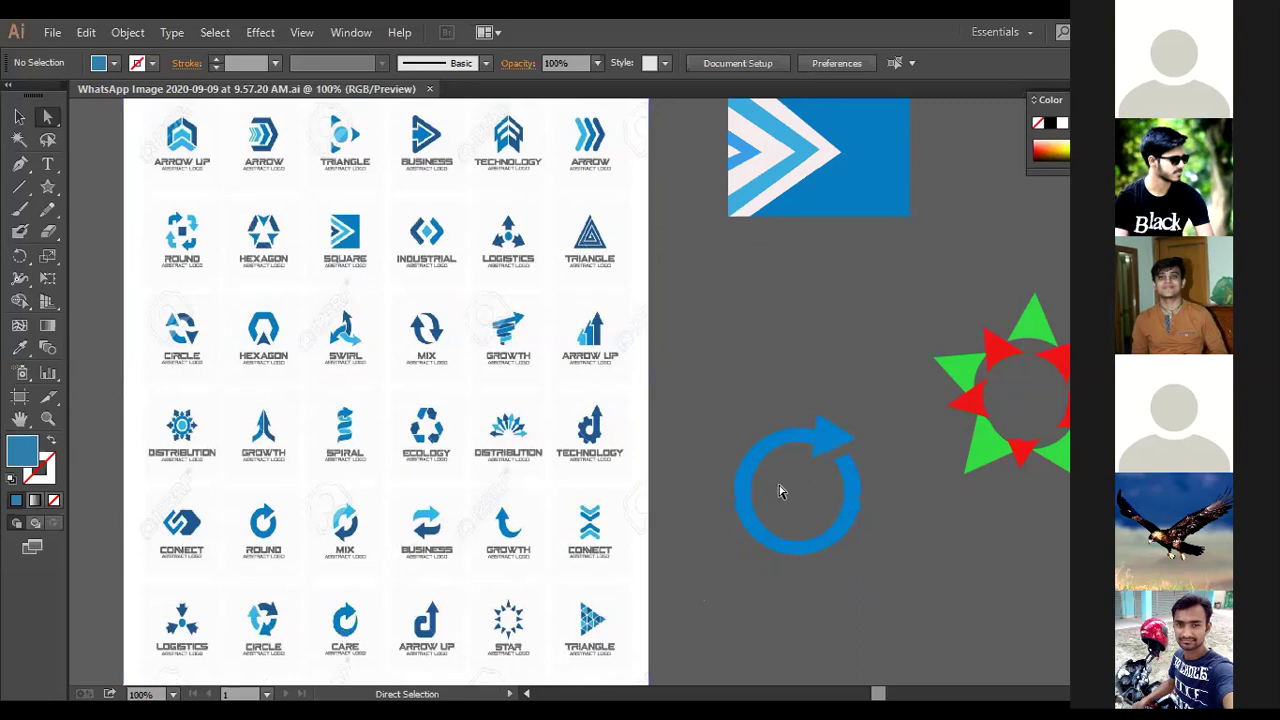
scroll(780, 490, "up", 2)
scroll(808, 294, "down", 3)
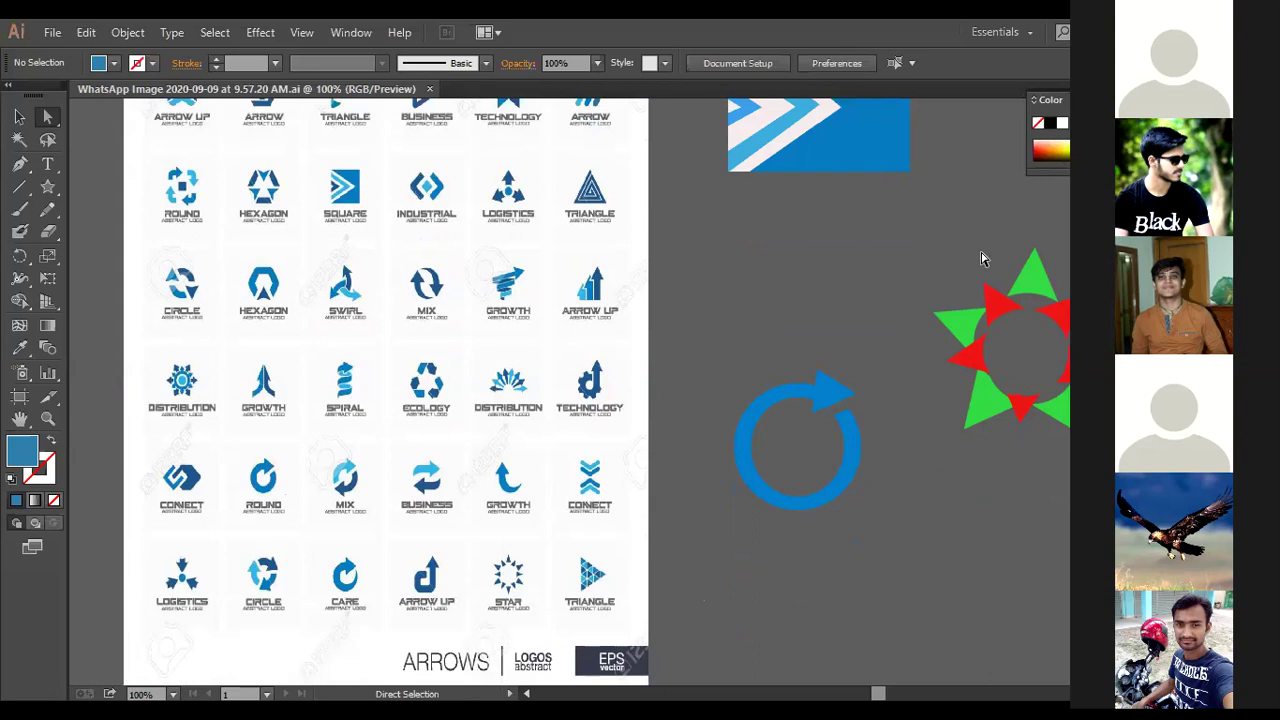
scroll(981, 259, "up", 2)
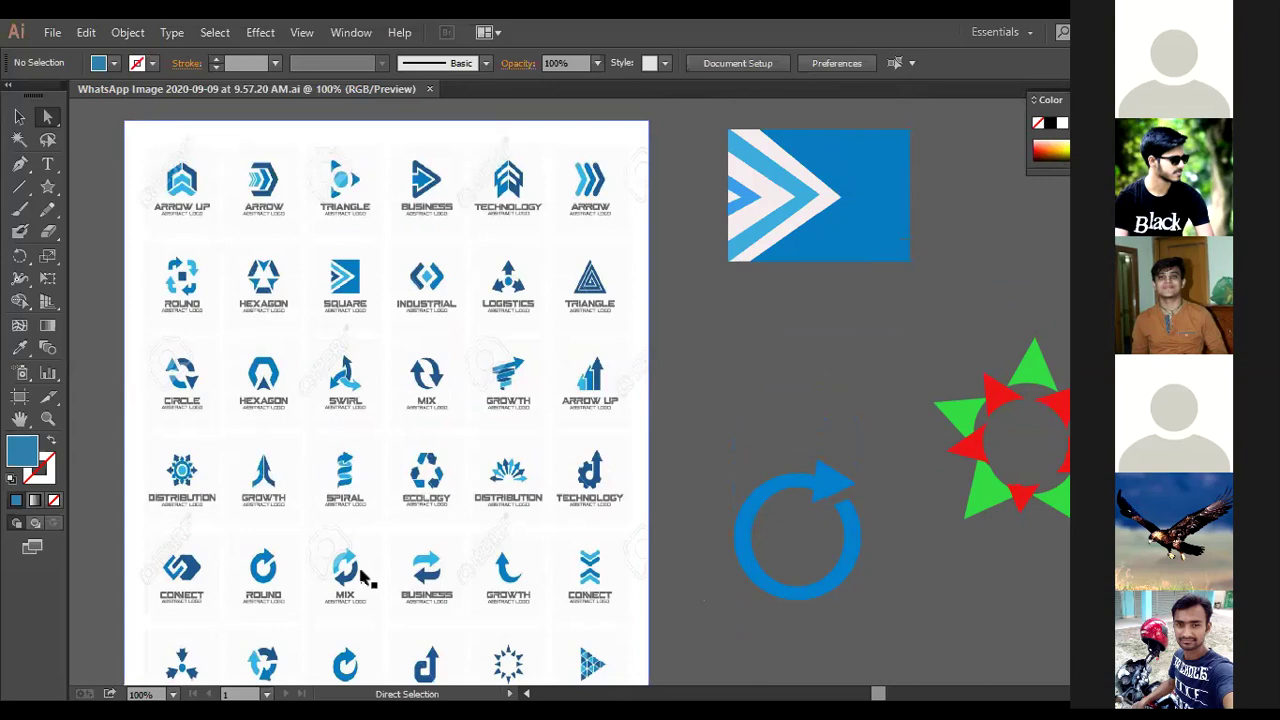
scroll(364, 579, "down", 1)
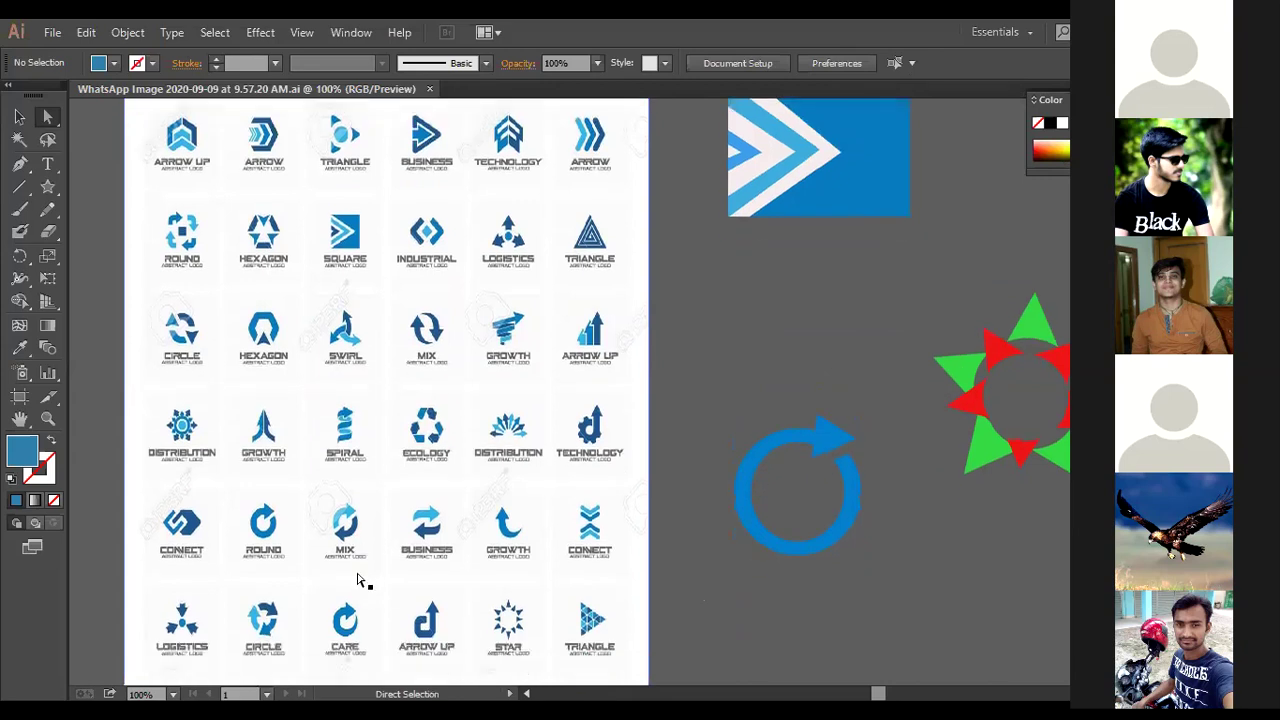
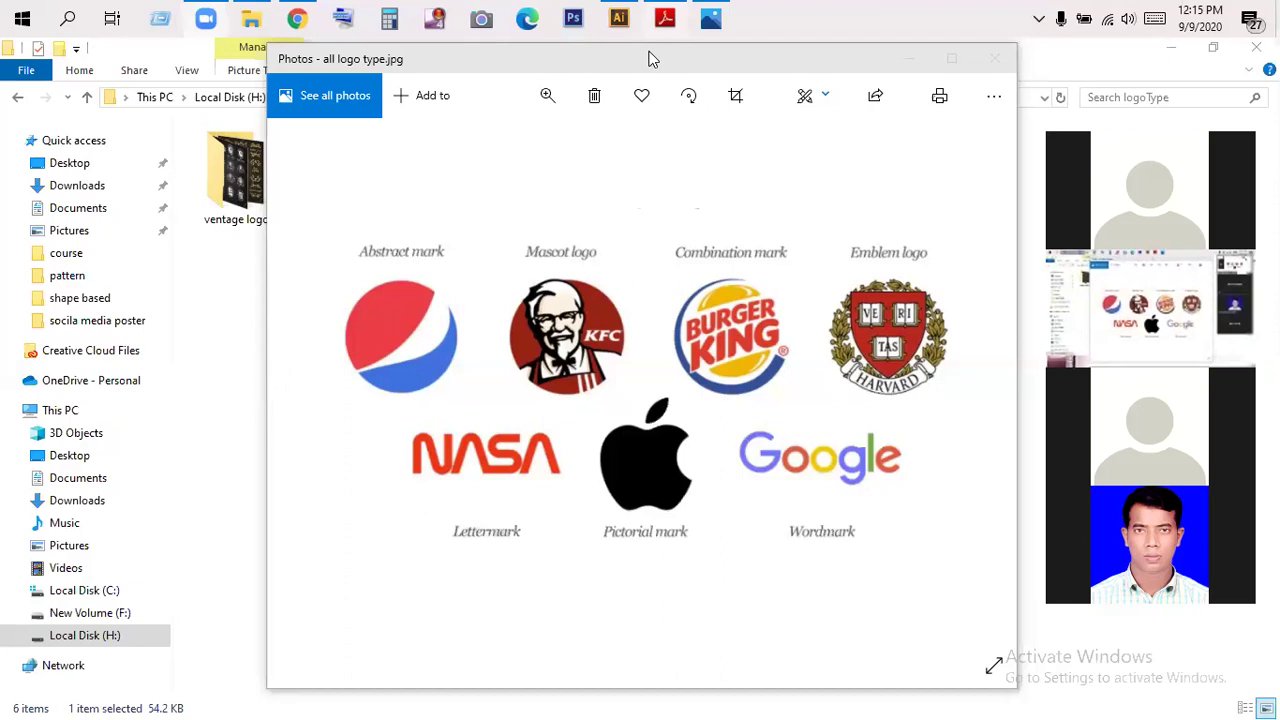
- Examine the seven logo categories in the all logo type.jpg image, and close the image
left_click_drag(648, 59, 616, 56)
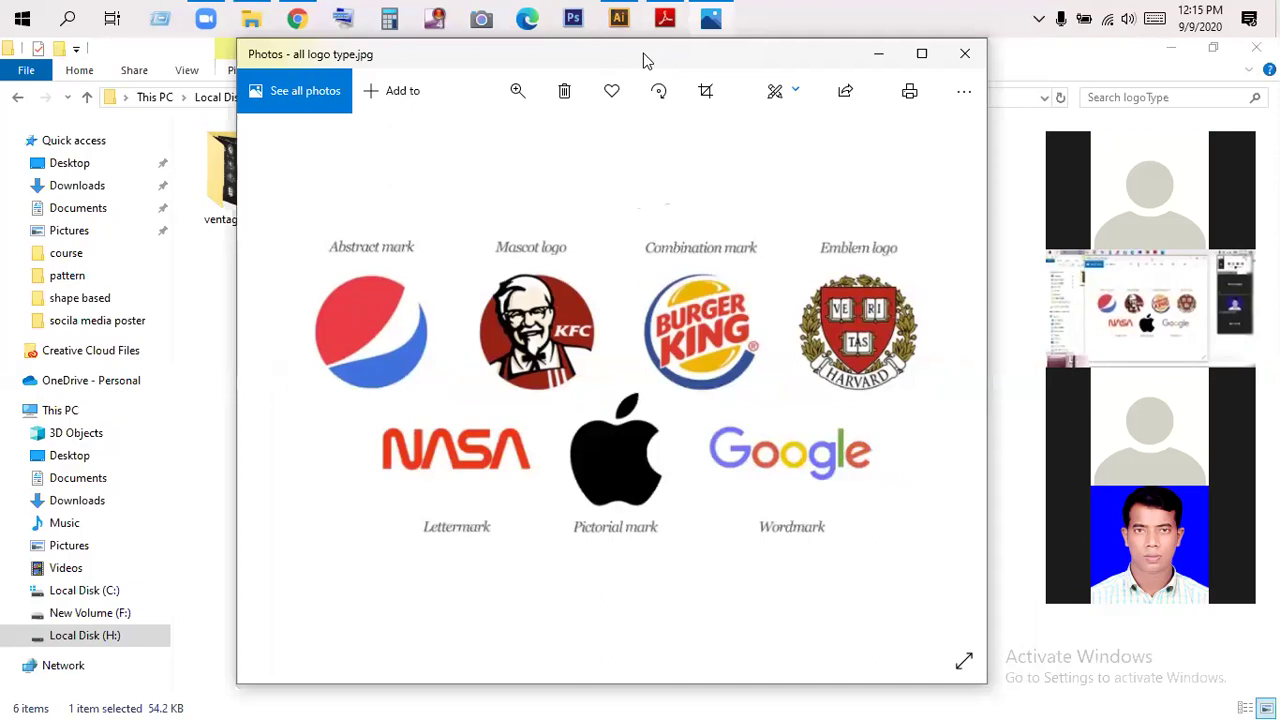
left_click_drag(644, 61, 609, 59)
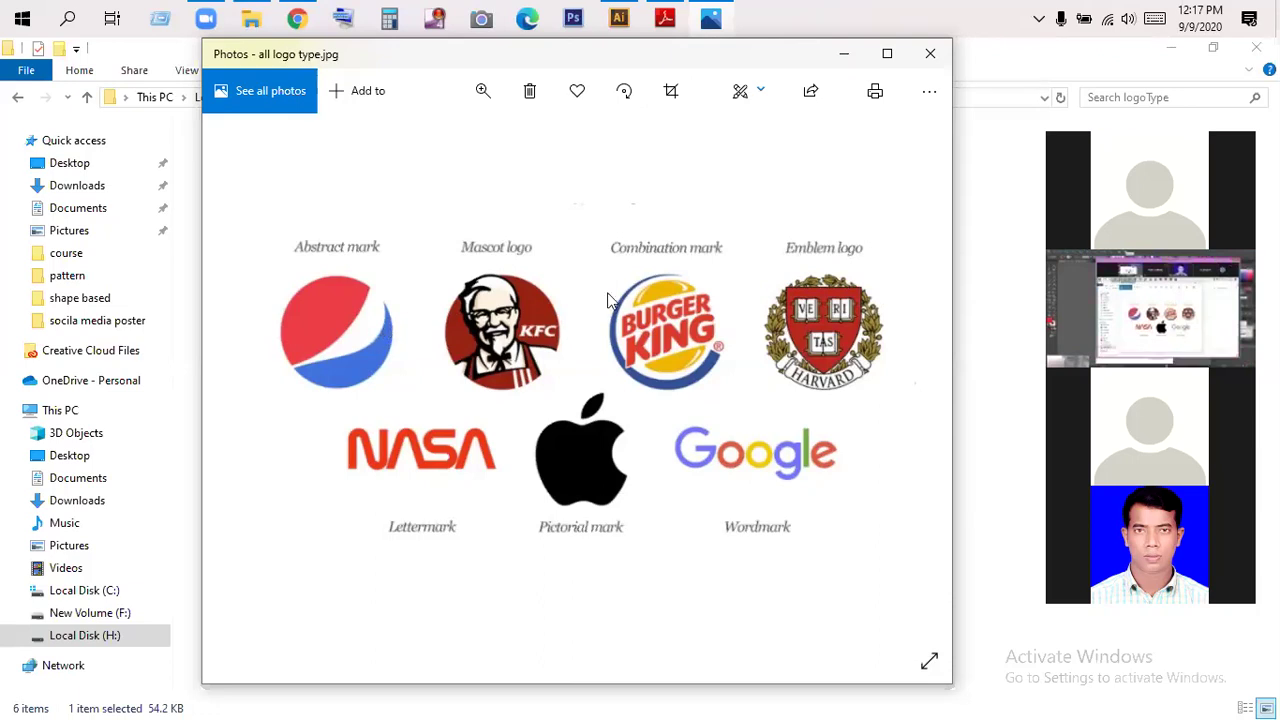
left_click(932, 54)
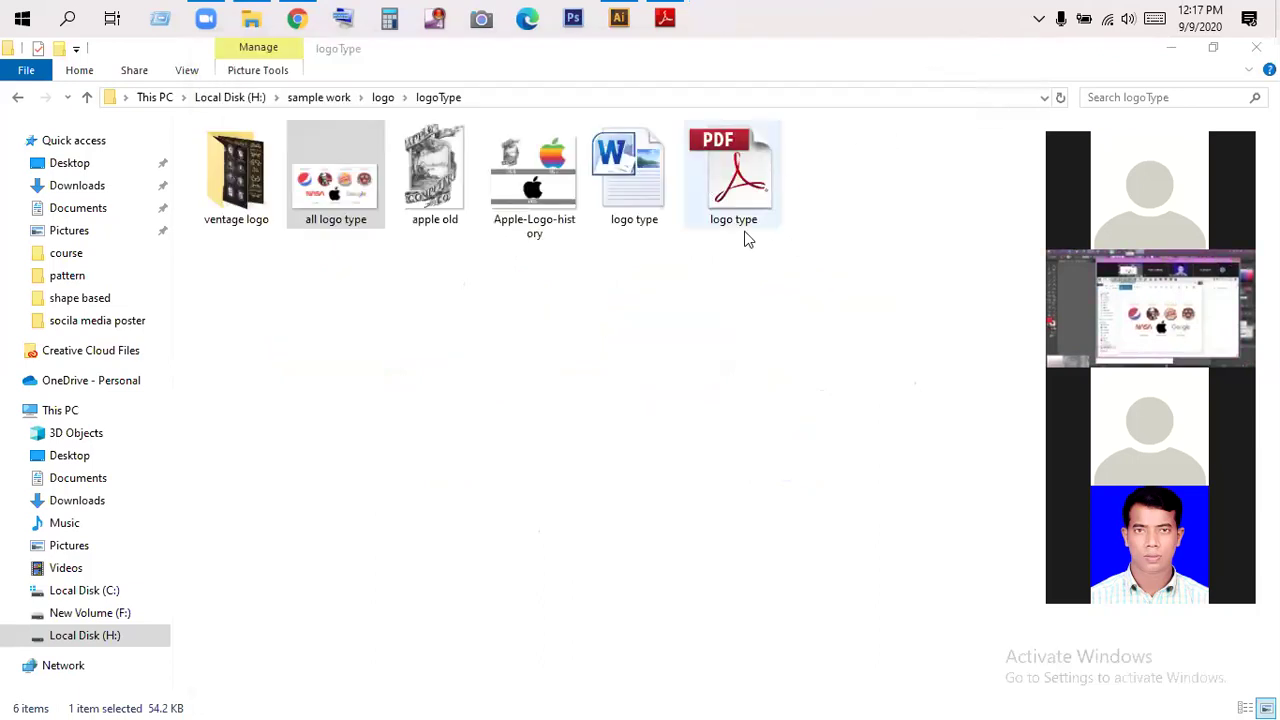
- Return to the Fiverr help article in Chrome and highlight the list of allowed URLs from ammyy.com to youtube.com
left_click(297, 14)
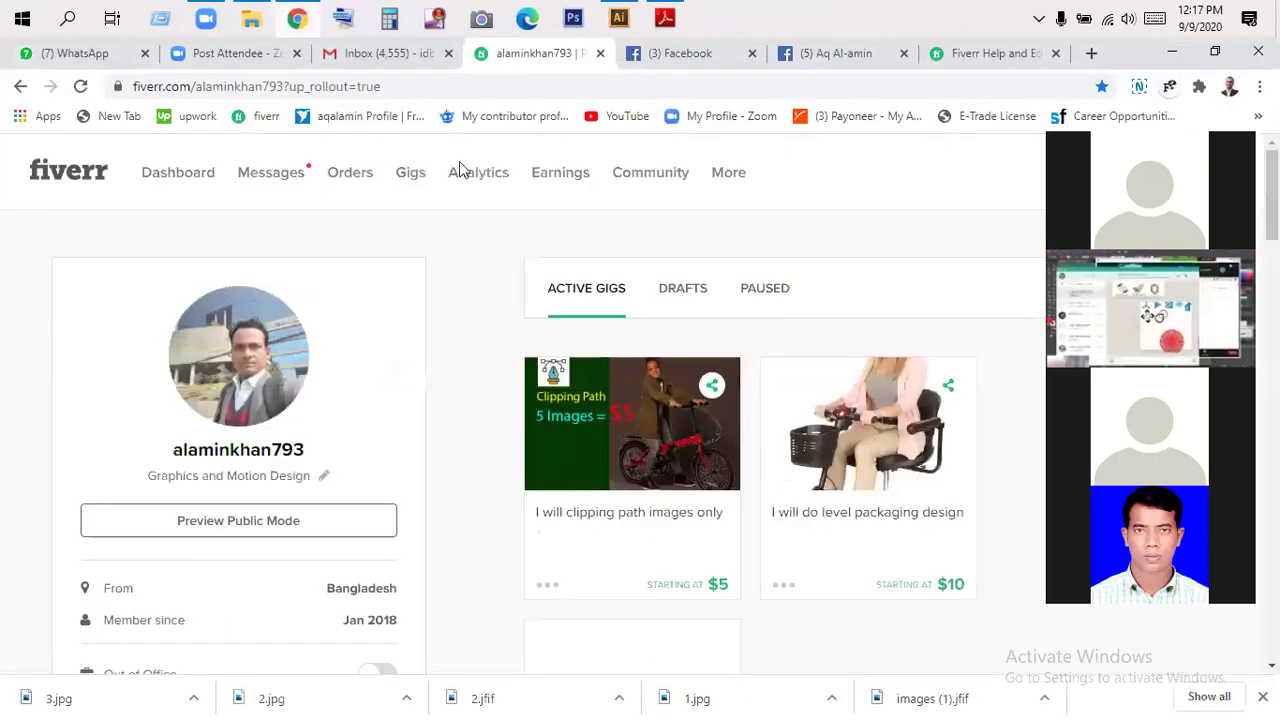
left_click(982, 56)
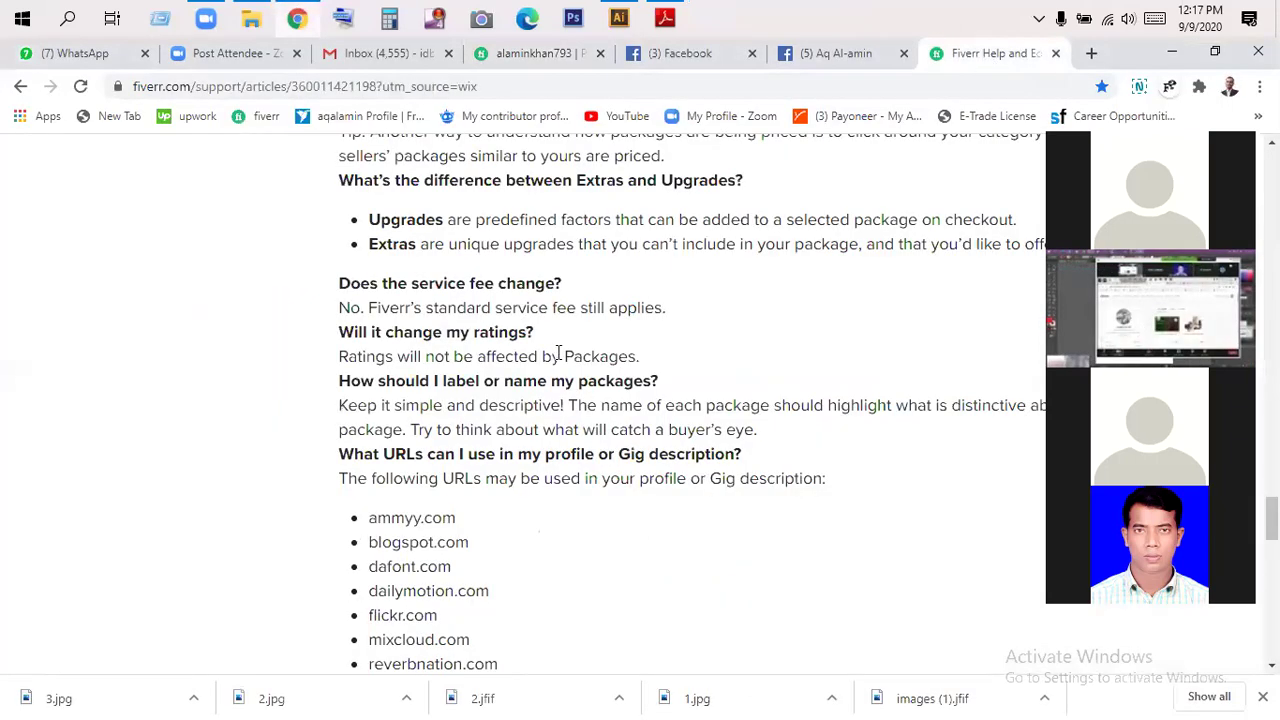
scroll(551, 371, "down", 2)
scroll(551, 407, "down", 1)
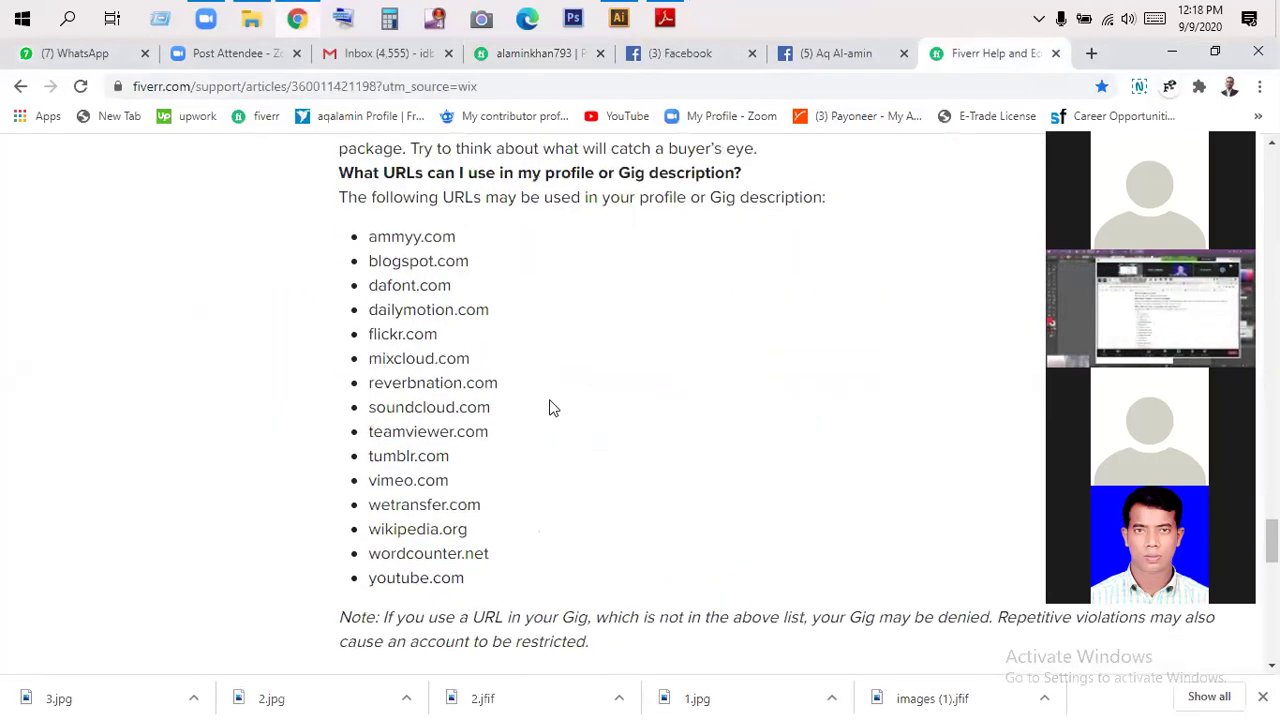
left_click_drag(372, 233, 503, 577)
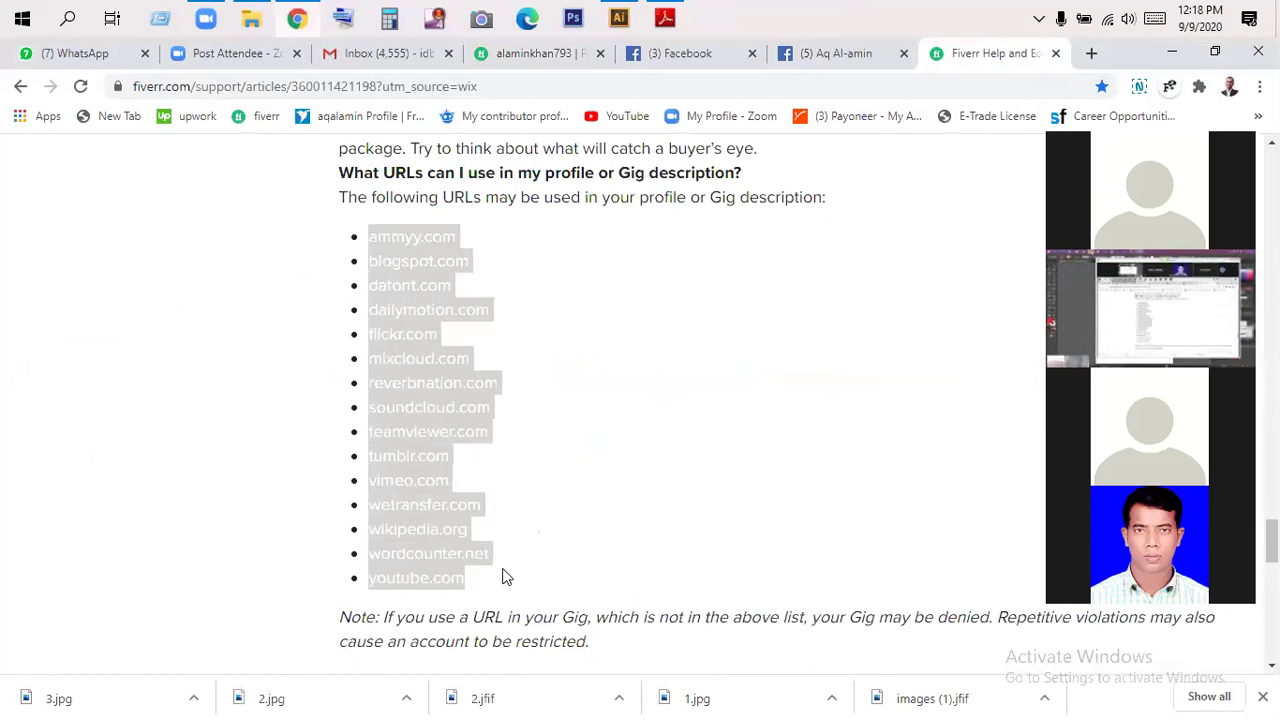
left_click(583, 542)
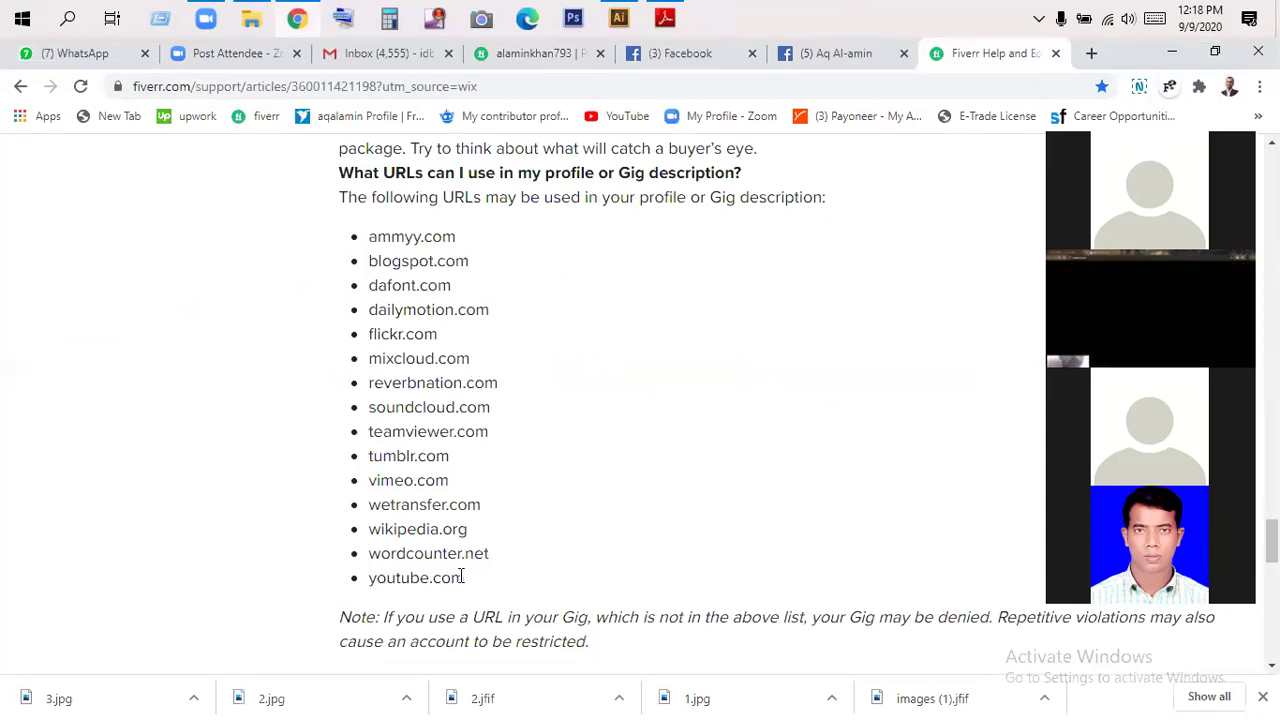
left_click_drag(466, 582, 366, 234)
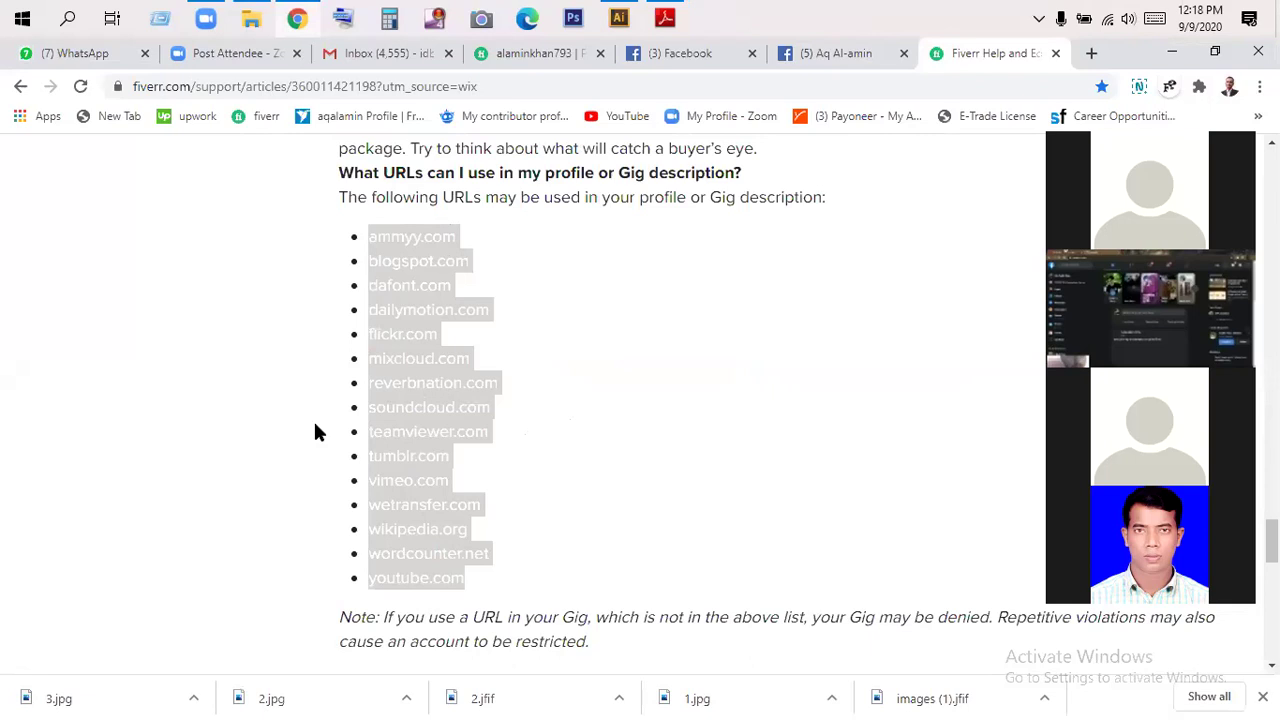
- Examine the Fiverr article's list of URLs allowed in a profile or gig description, leaving no text highlighted
left_click(517, 495)
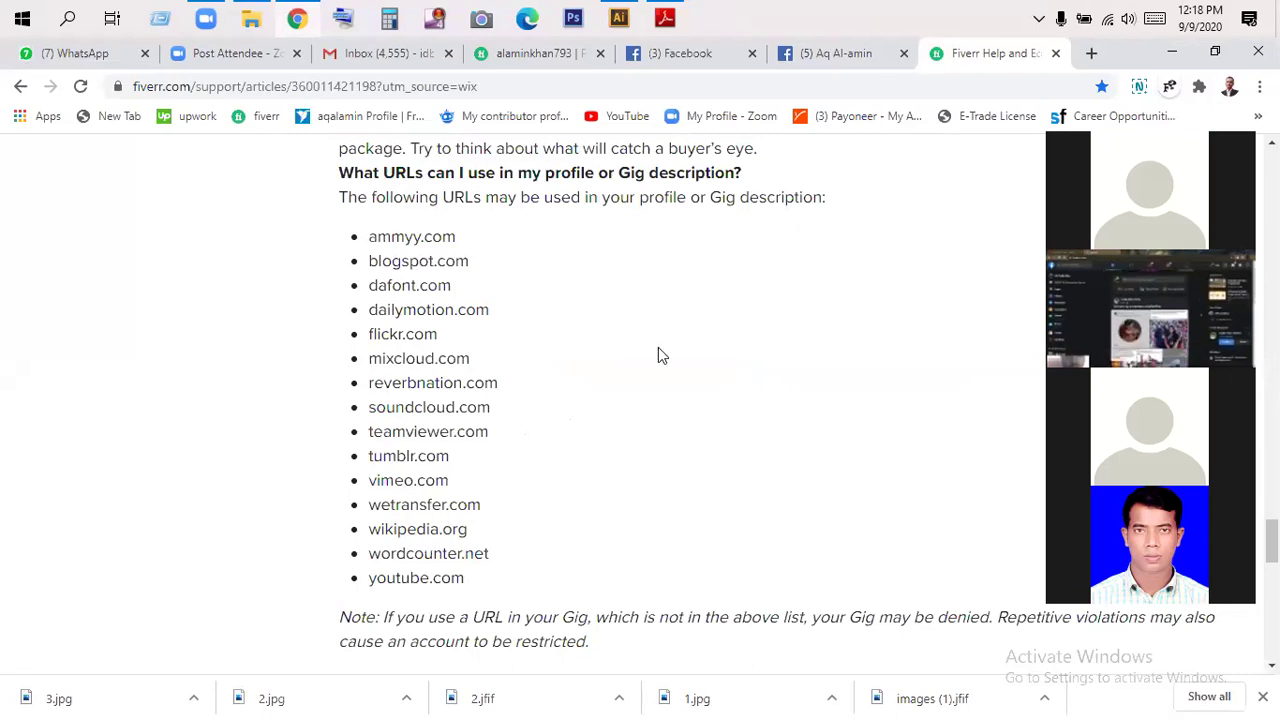
scroll(658, 350, "up", 2)
scroll(466, 440, "down", 1)
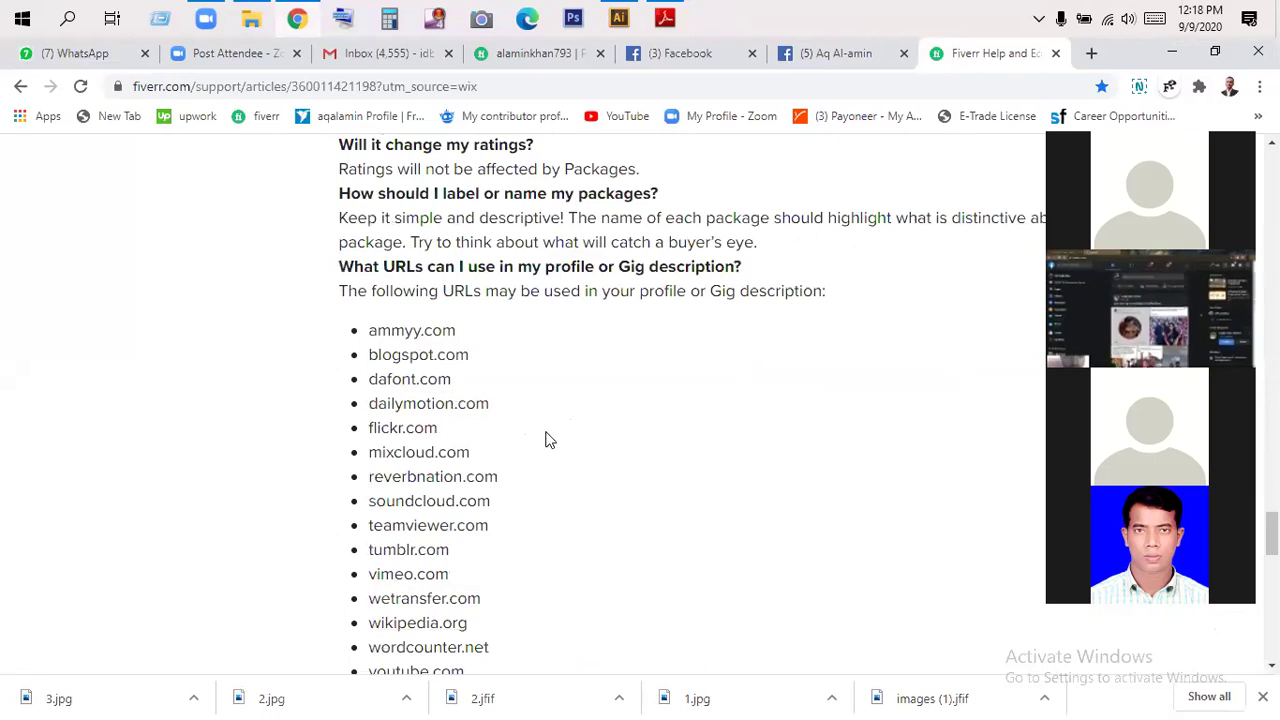
scroll(546, 437, "down", 1)
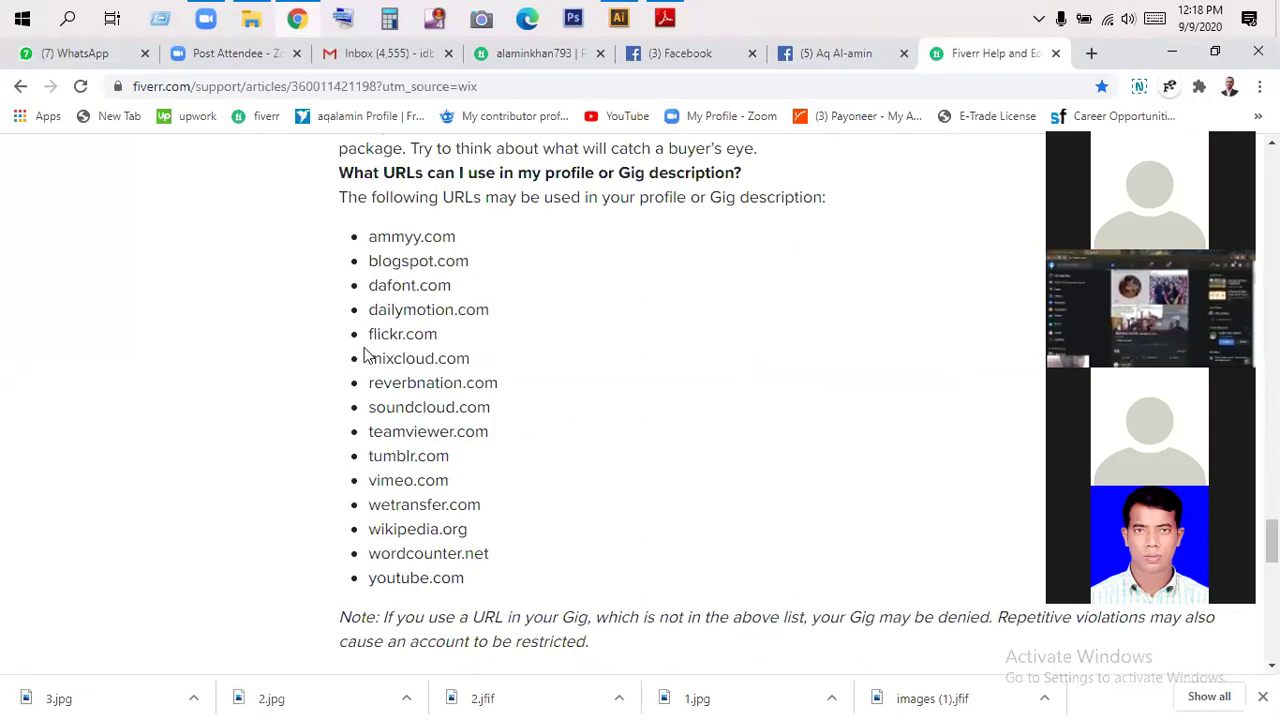
left_click_drag(463, 578, 378, 237)
left_click(615, 358)
left_click_drag(828, 204, 710, 197)
left_click(637, 337)
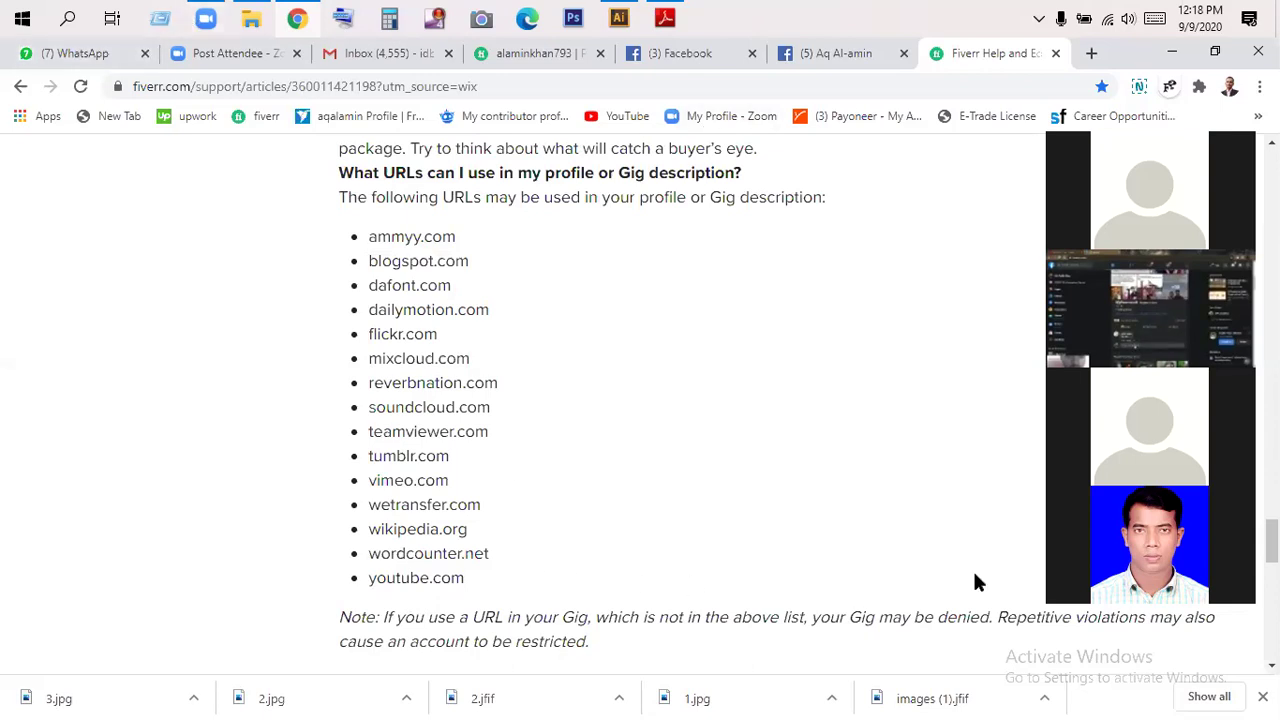
- Switch to Zoom and examine the shared Logo Size.ai artwork beside its sheet of abstract arrow logos
left_click(205, 20)
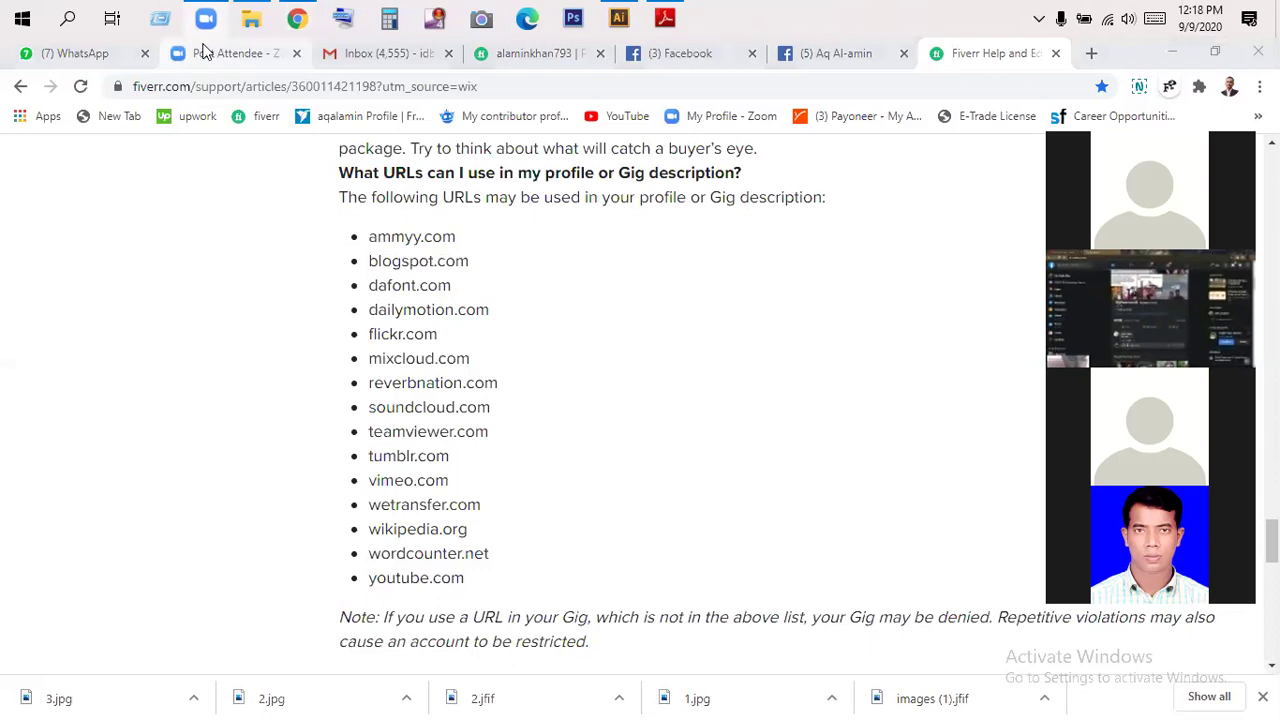
left_click_drag(1202, 127, 935, 124)
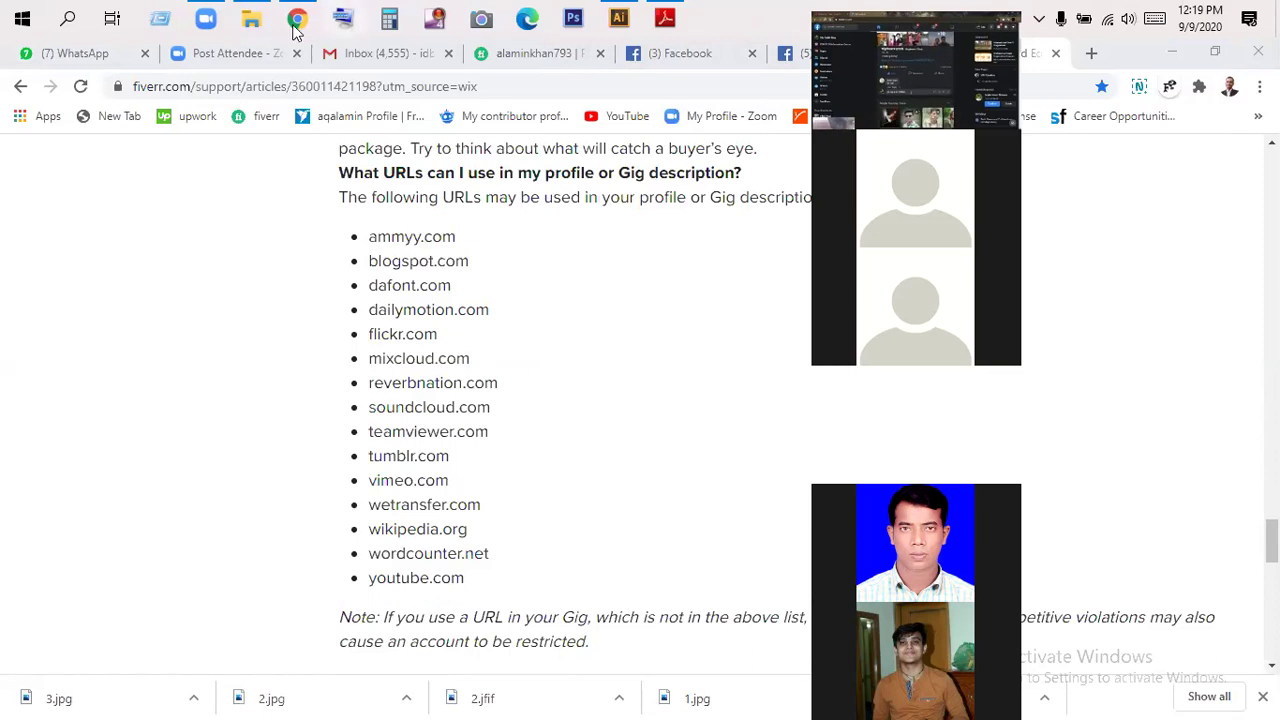
mouse_move(205, 20)
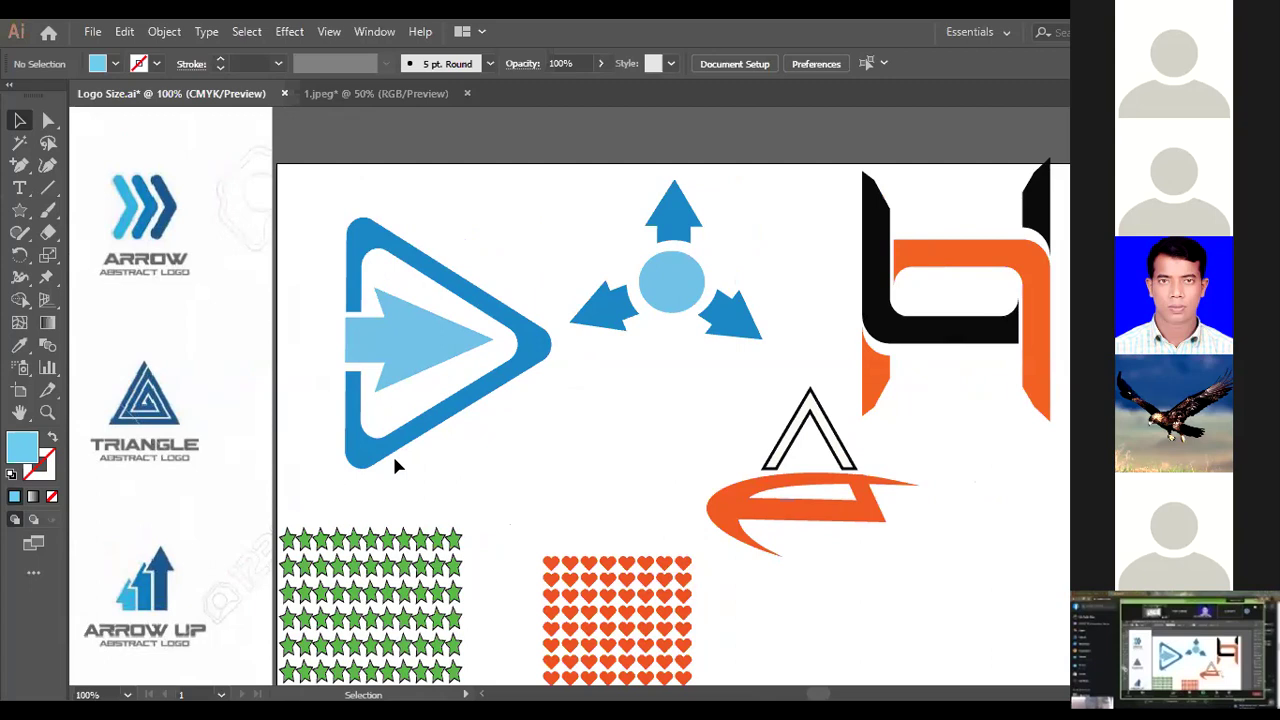
left_click_drag(460, 493, 663, 506)
scroll(663, 506, "left", 5)
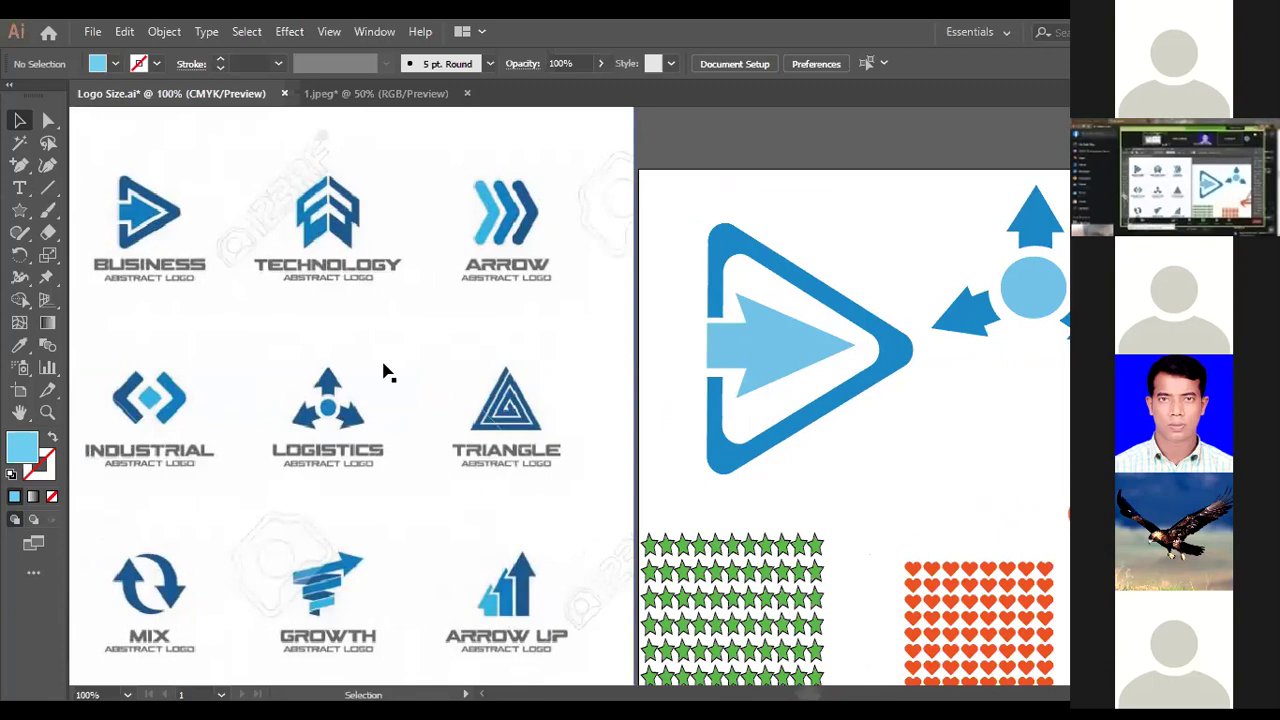
left_click_drag(592, 452, 480, 465)
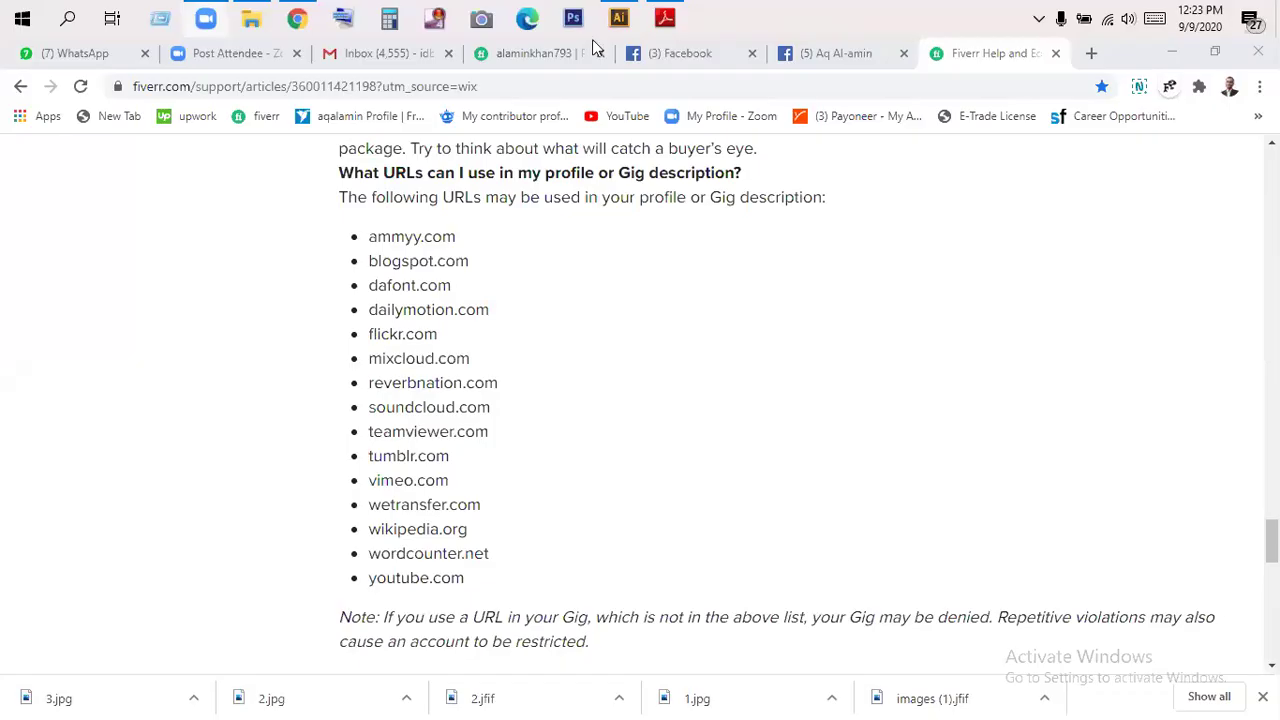
- Switch to Illustrator and delete the pink and green dotted circle pattern and the small black dotted square from the artboard
mouse_move(620, 22)
left_click(620, 134)
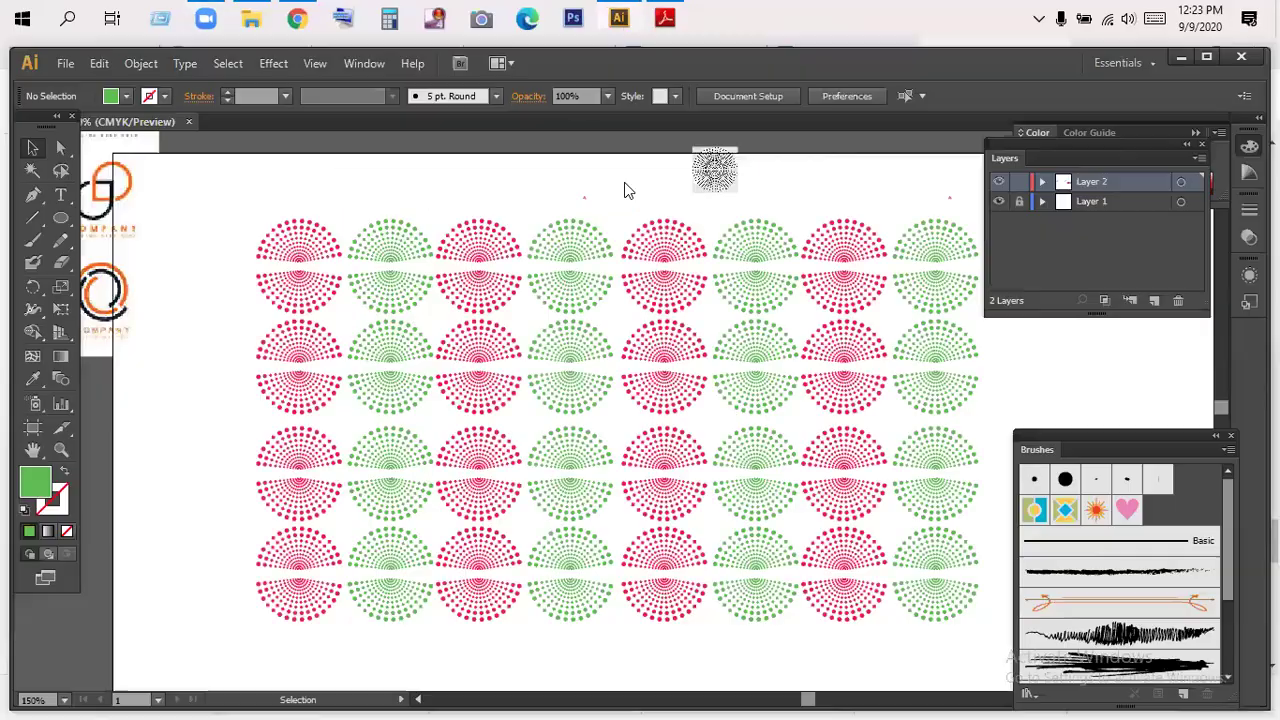
left_click(920, 564)
key("Delete")
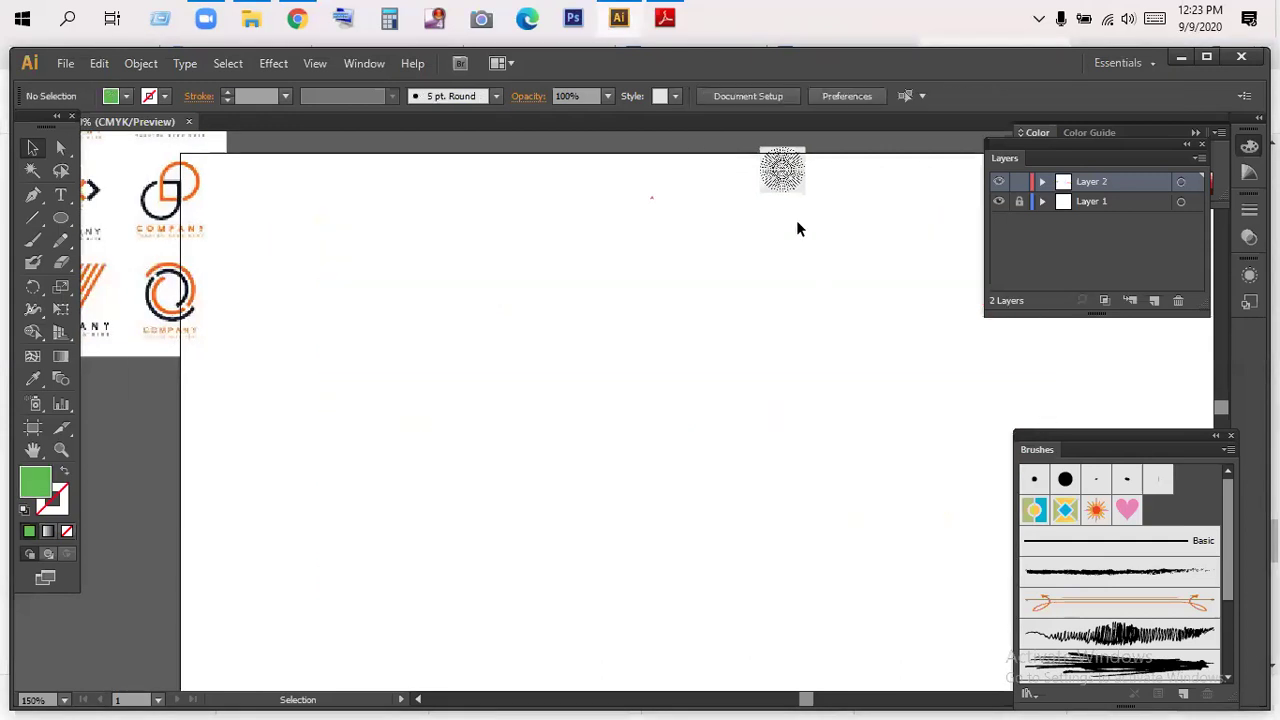
left_click(795, 185)
key("Delete")
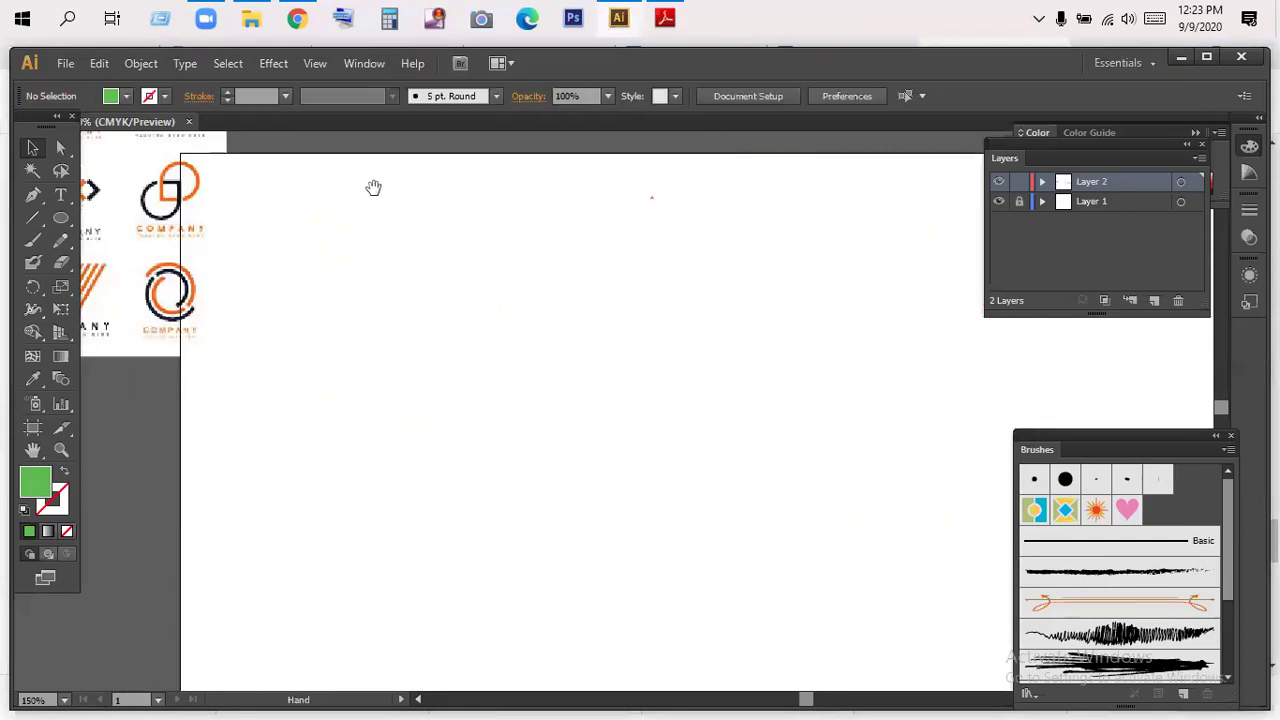
- Unlock Layer 1 and enlarge the linked orange-and-black company logo sheet to about 3.40 by 3.38 in
left_click_drag(373, 187, 799, 510)
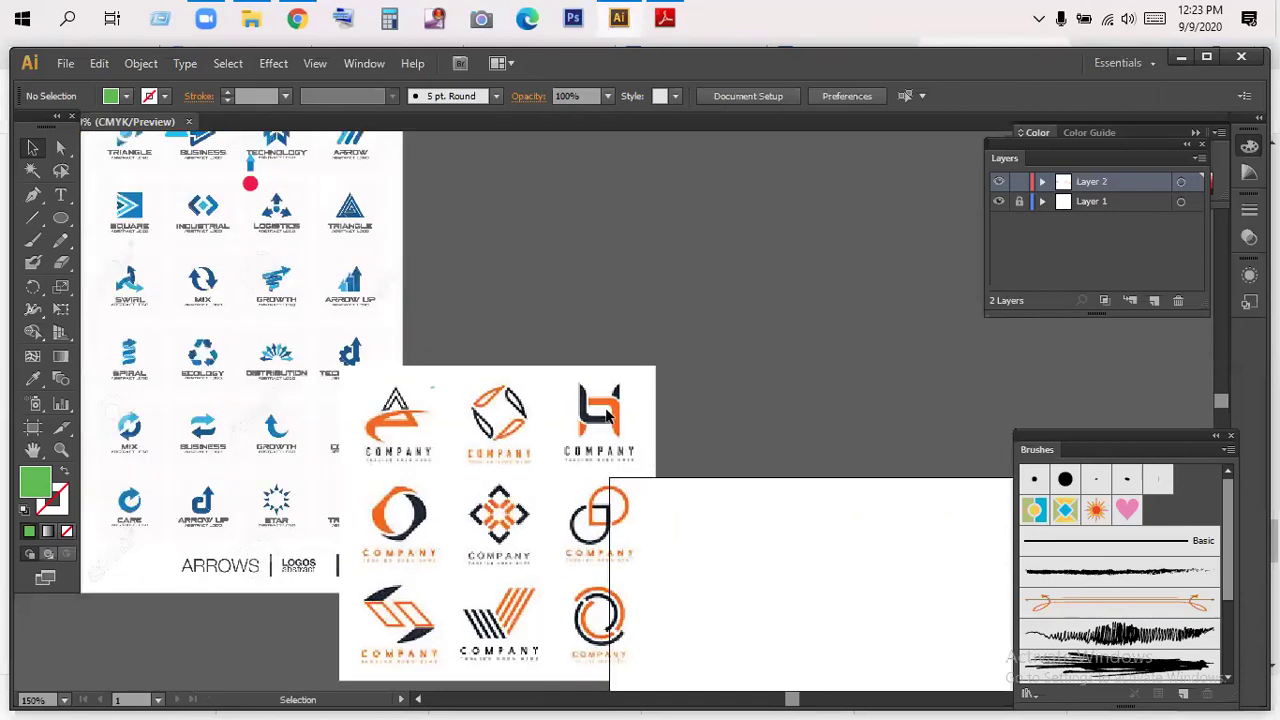
left_click(61, 450)
left_click(590, 421)
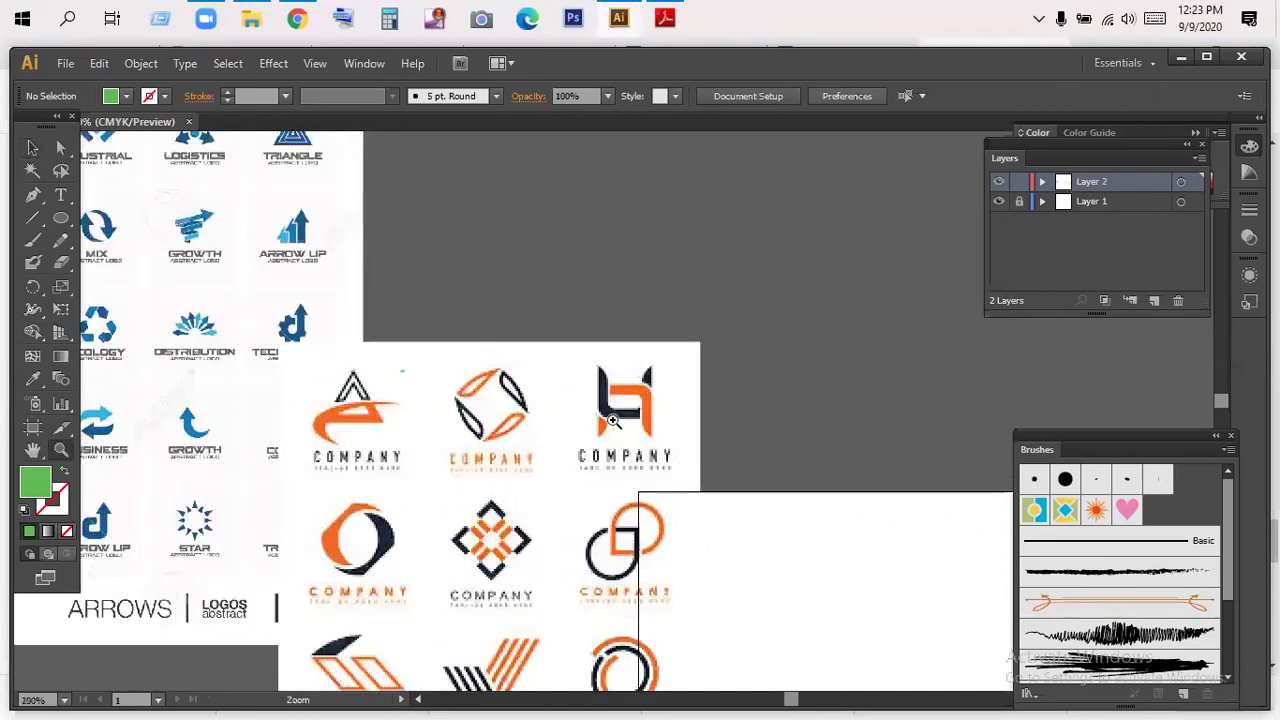
left_click(637, 421)
left_click(637, 421)
left_click(643, 421)
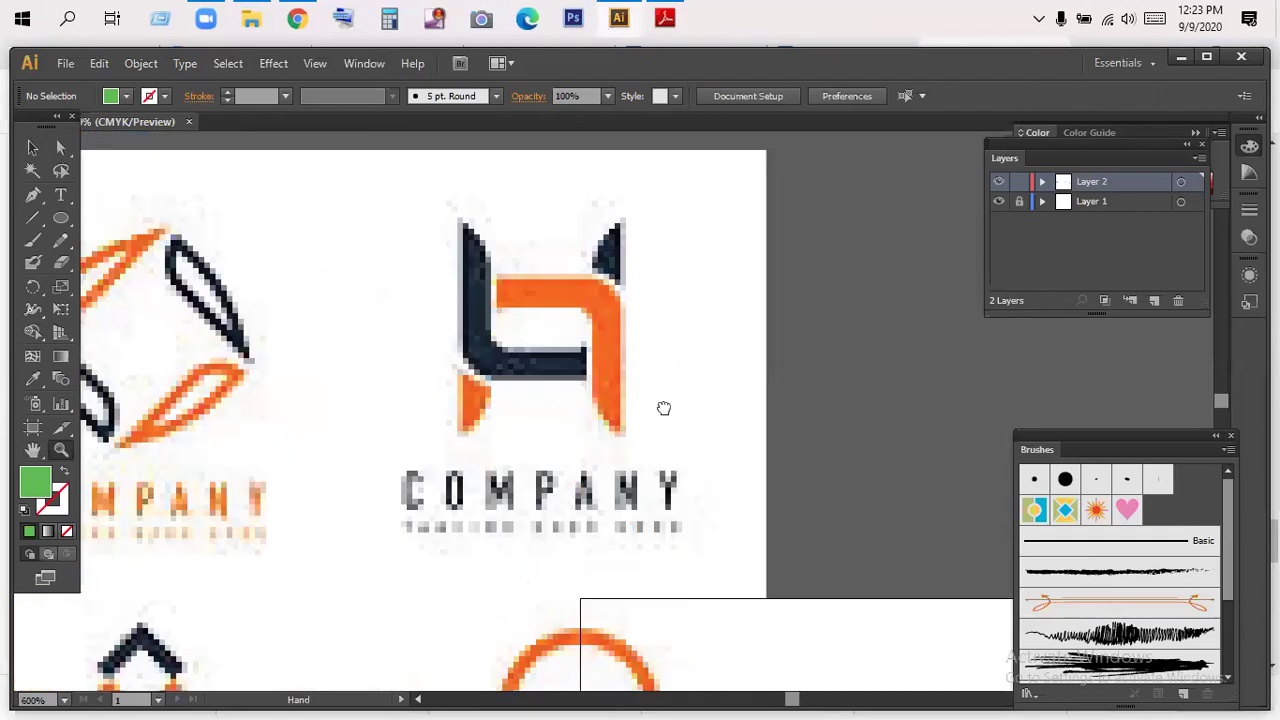
left_click_drag(663, 409, 568, 423)
key("v")
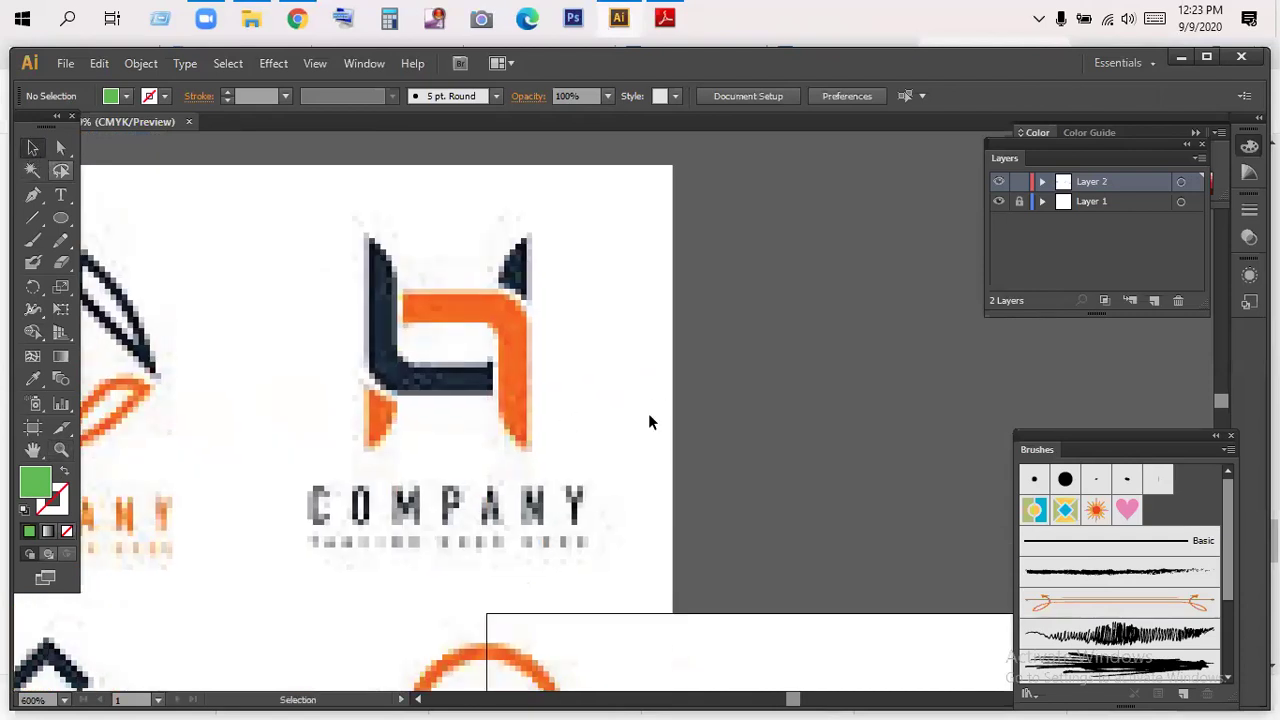
left_click(1020, 201)
left_click(459, 400)
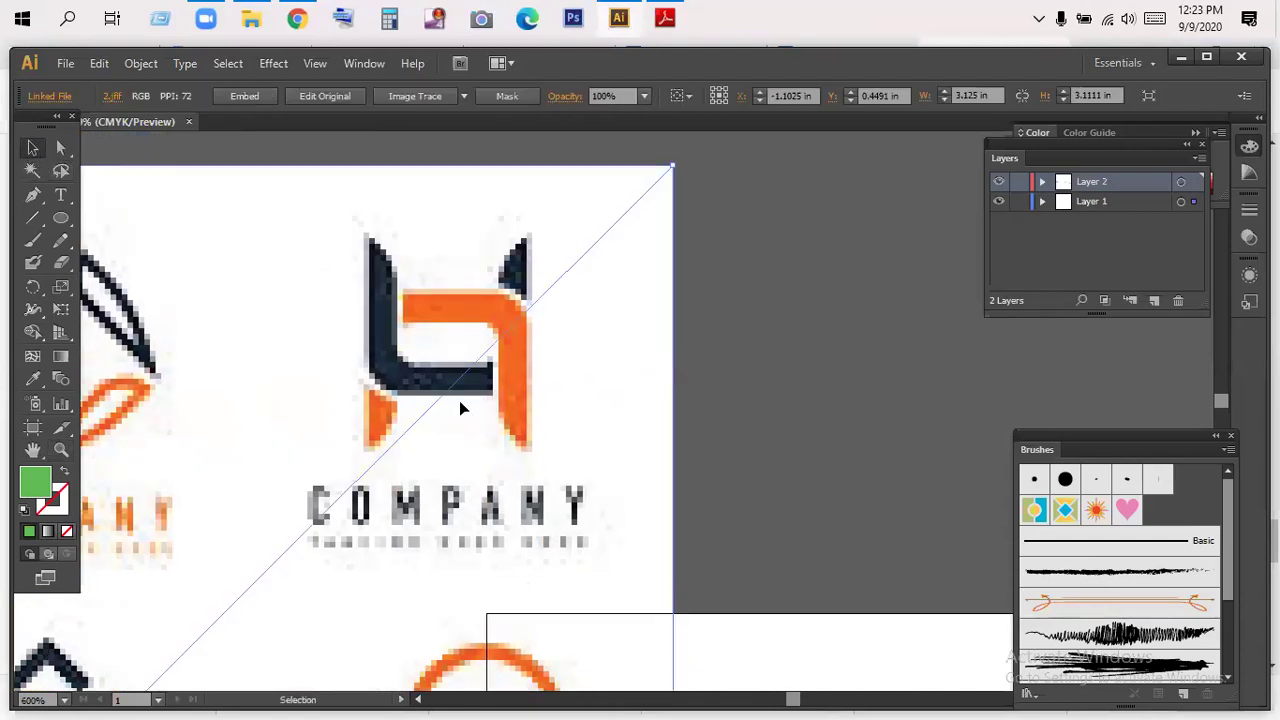
scroll(632, 391, "up", 1)
left_click_drag(670, 183, 729, 143)
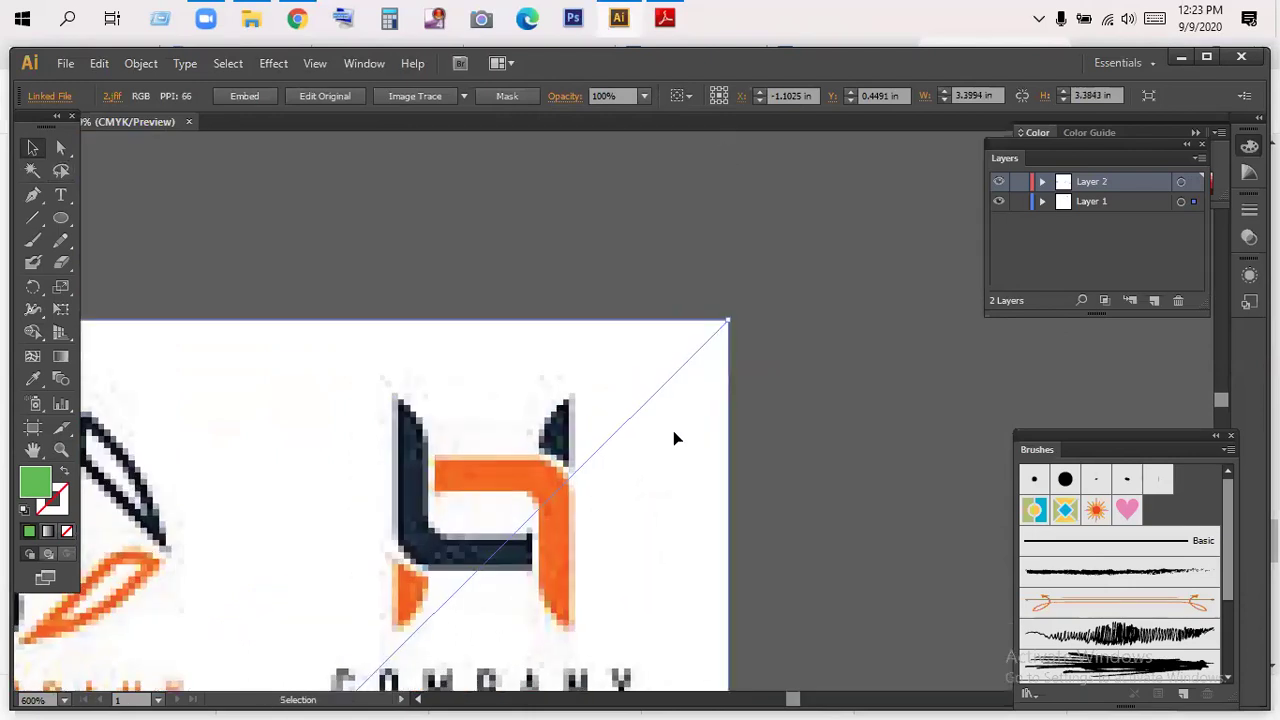
- Enlarge the orange-and-black logo sheet further by its corner, and lock Layer 1
key("z")
left_click(829, 397, "alt")
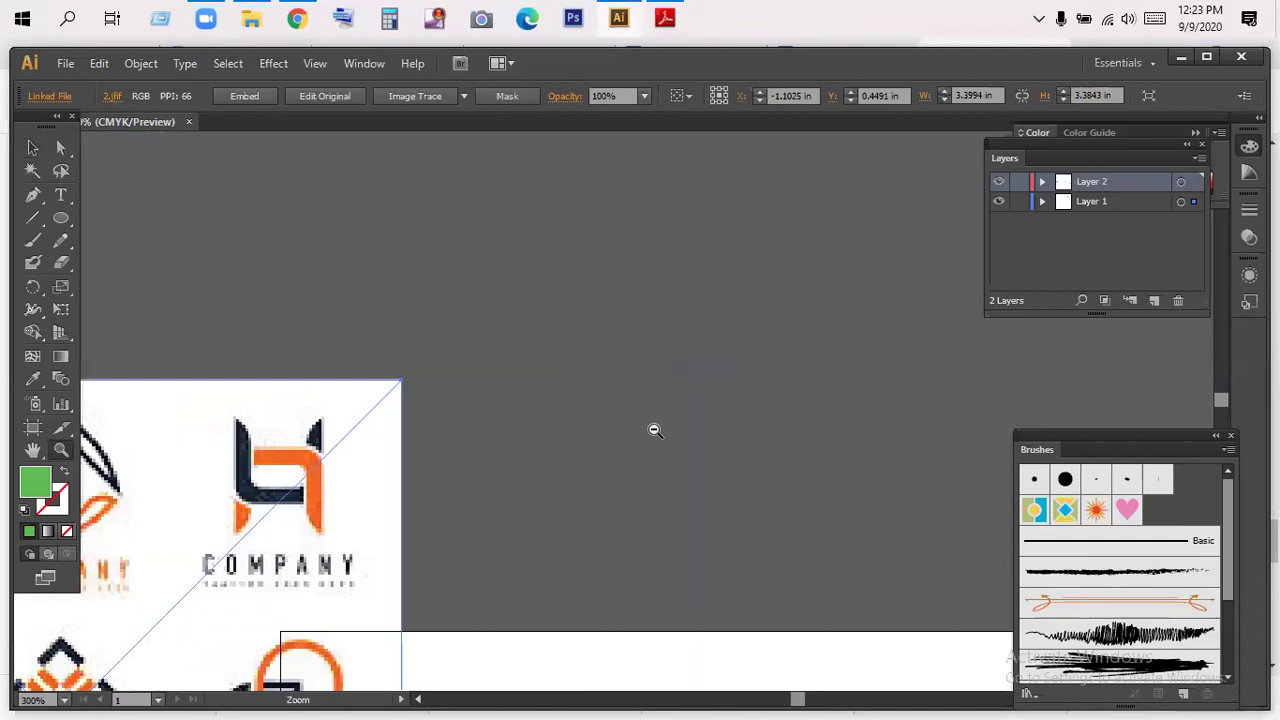
left_click(654, 429, "alt")
left_click_drag(446, 446, 686, 396)
key("v")
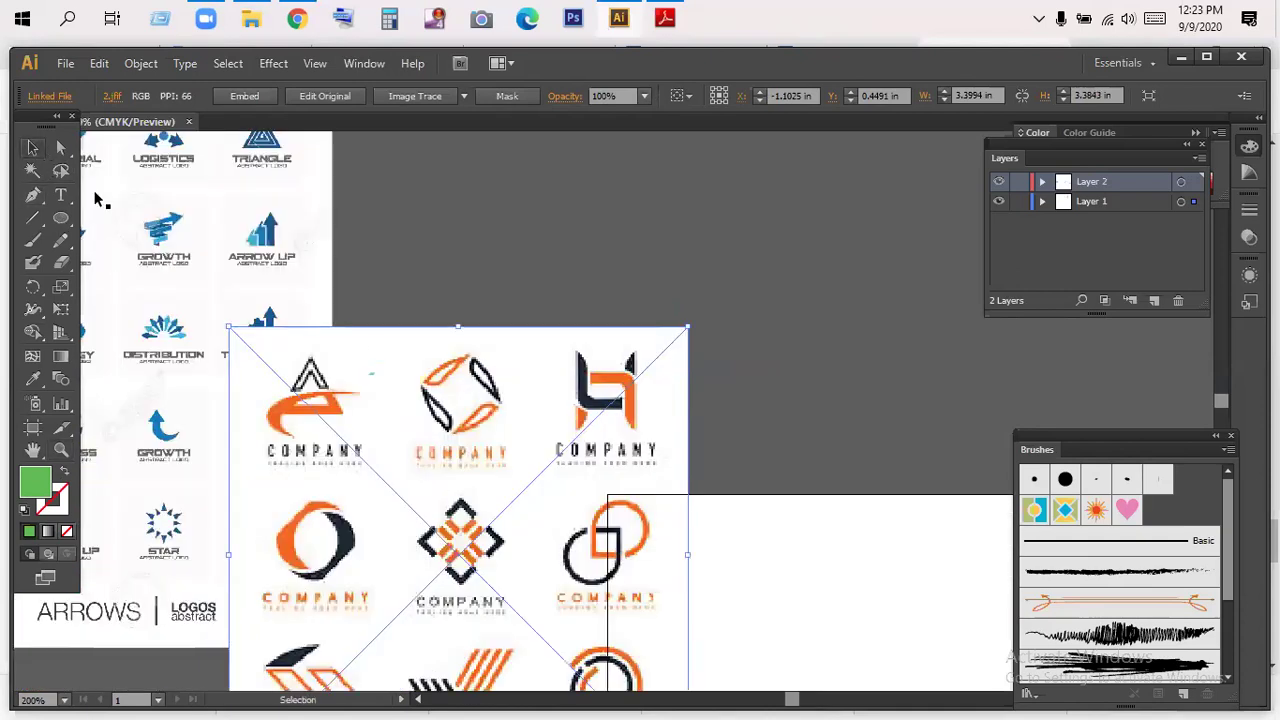
left_click_drag(688, 326, 838, 265)
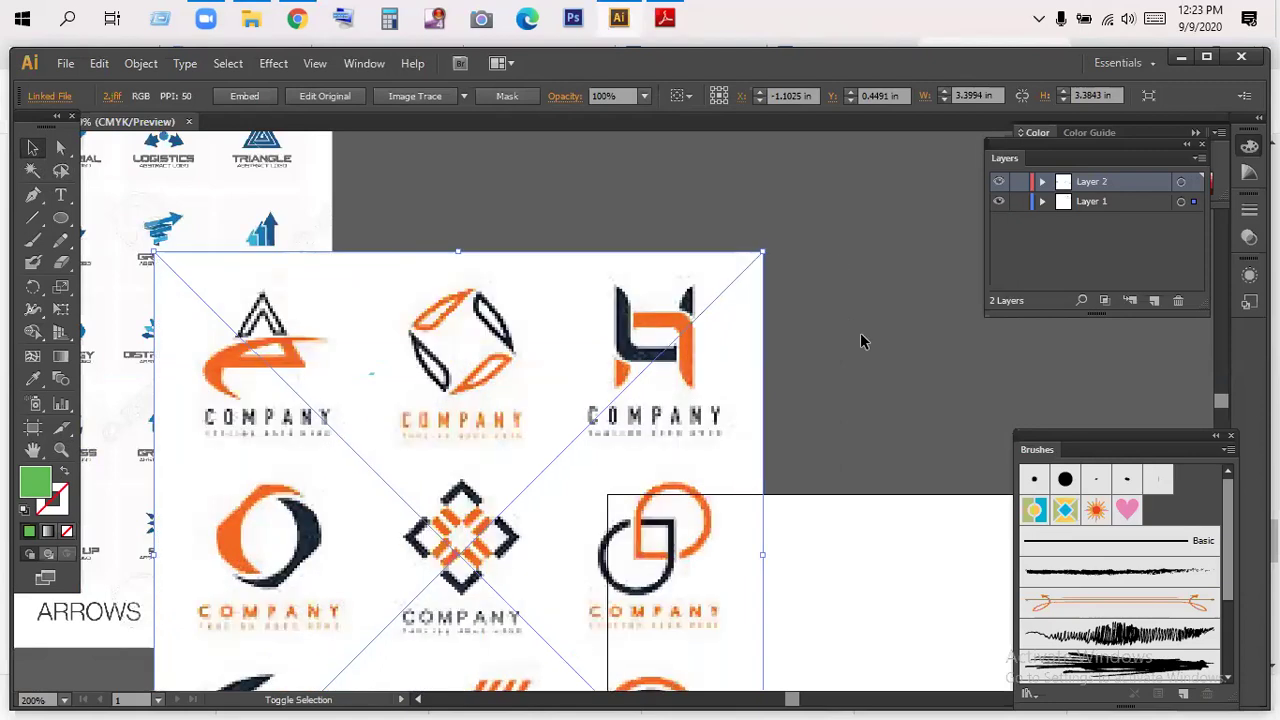
left_click(1018, 202)
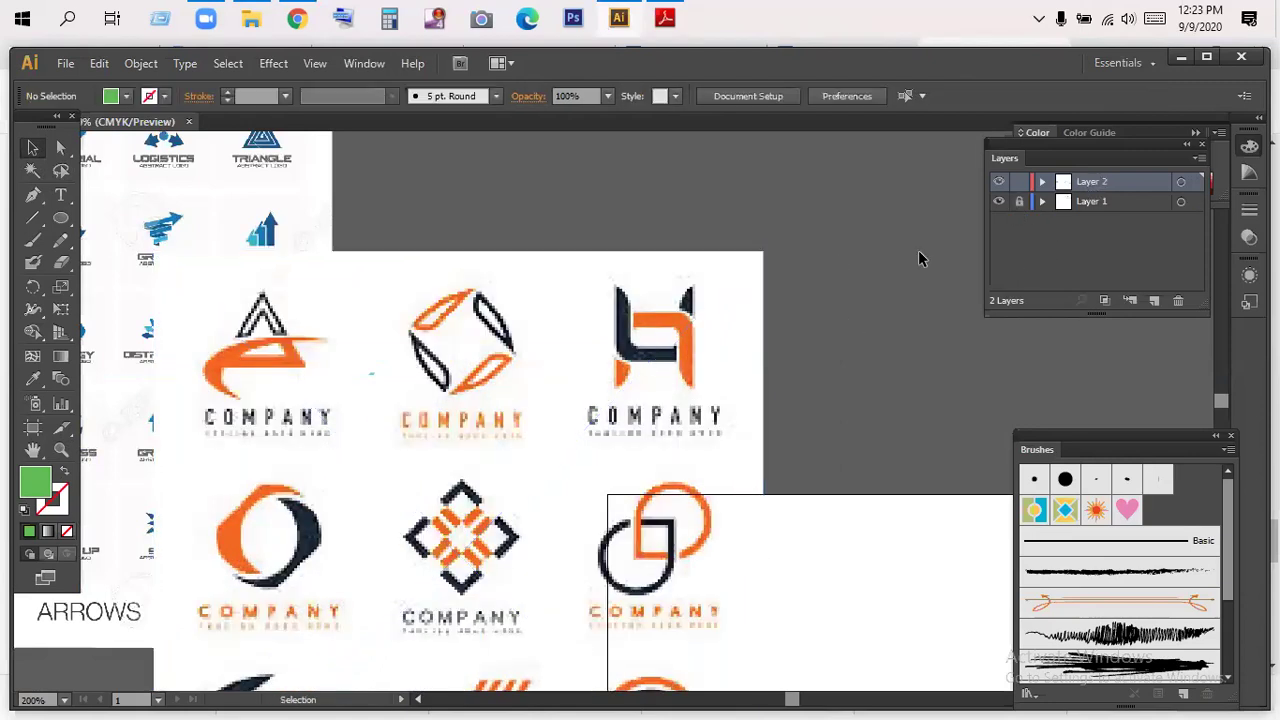
- Draw a green square without a stroke on Layer 2 and place it beside the H-shaped company logo
scroll(600, 370, "right", 3)
scroll(675, 393, "up", 1)
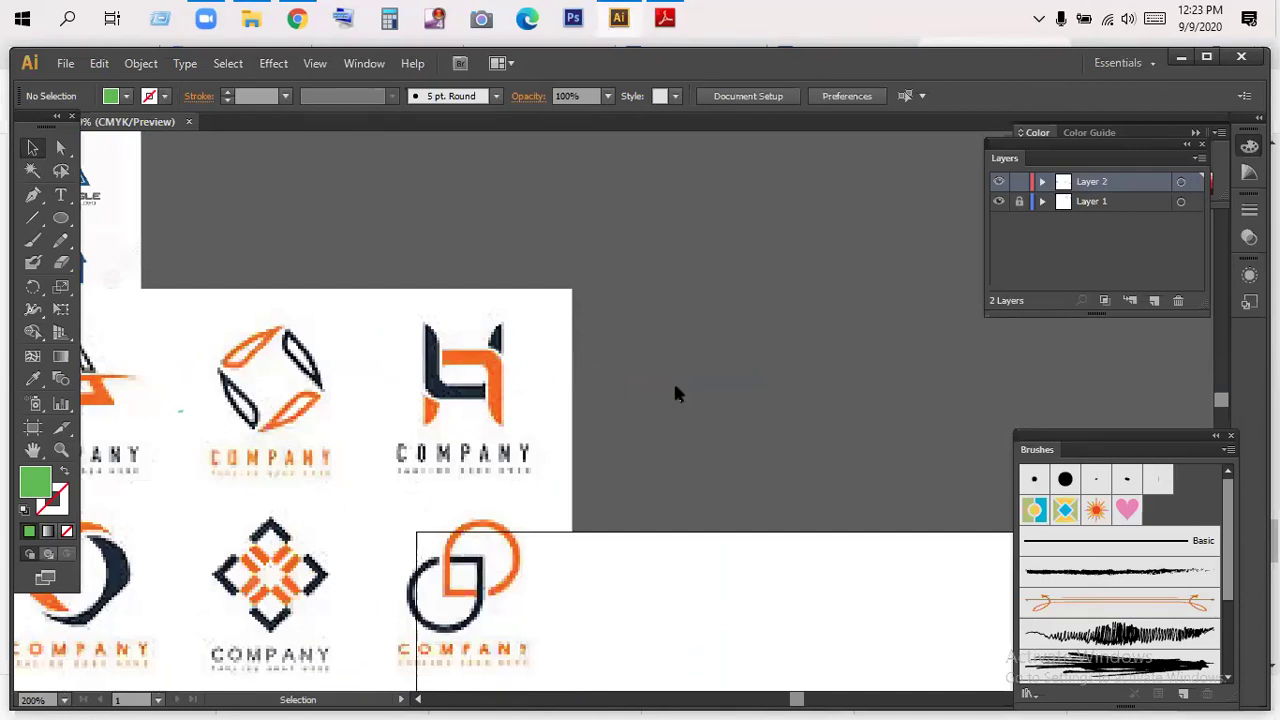
left_click_drag(60, 218, 159, 217)
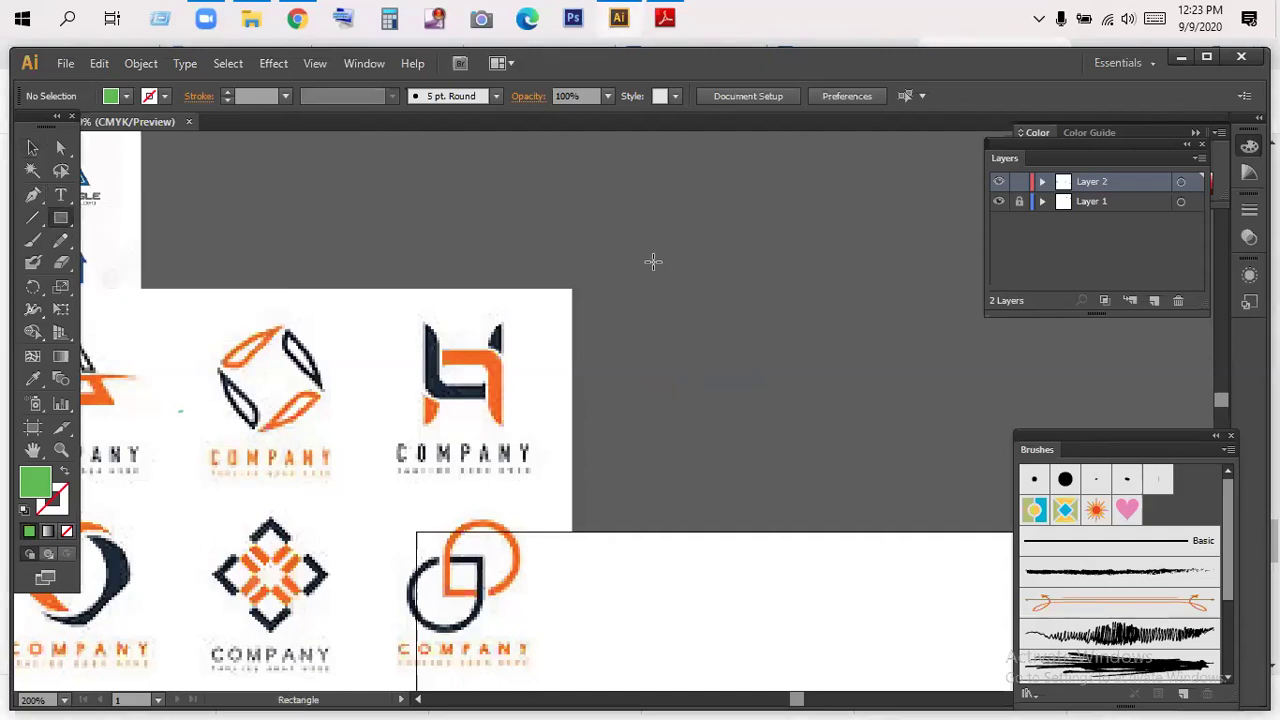
mouse_move(653, 262)
left_mouse_down()
mouse_move(852, 432)
mouse_move(739, 314)
left_mouse_up()
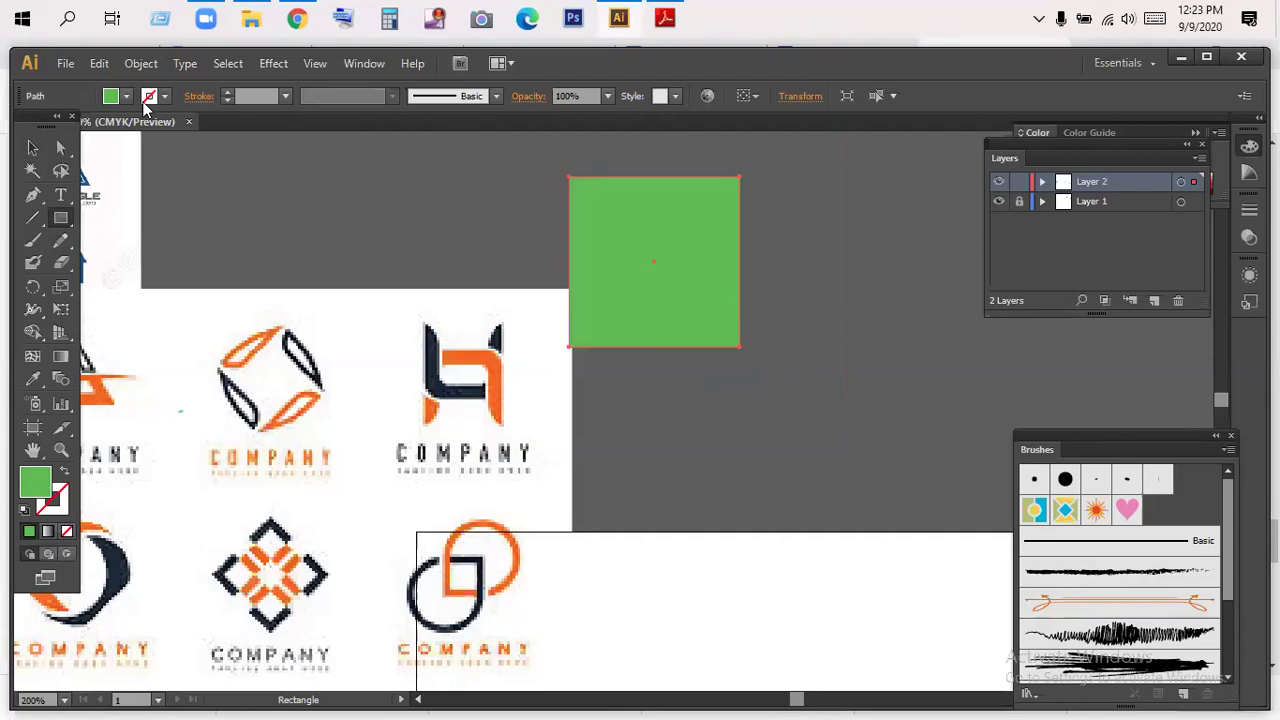
left_click(32, 147)
left_click_drag(603, 246, 699, 360)
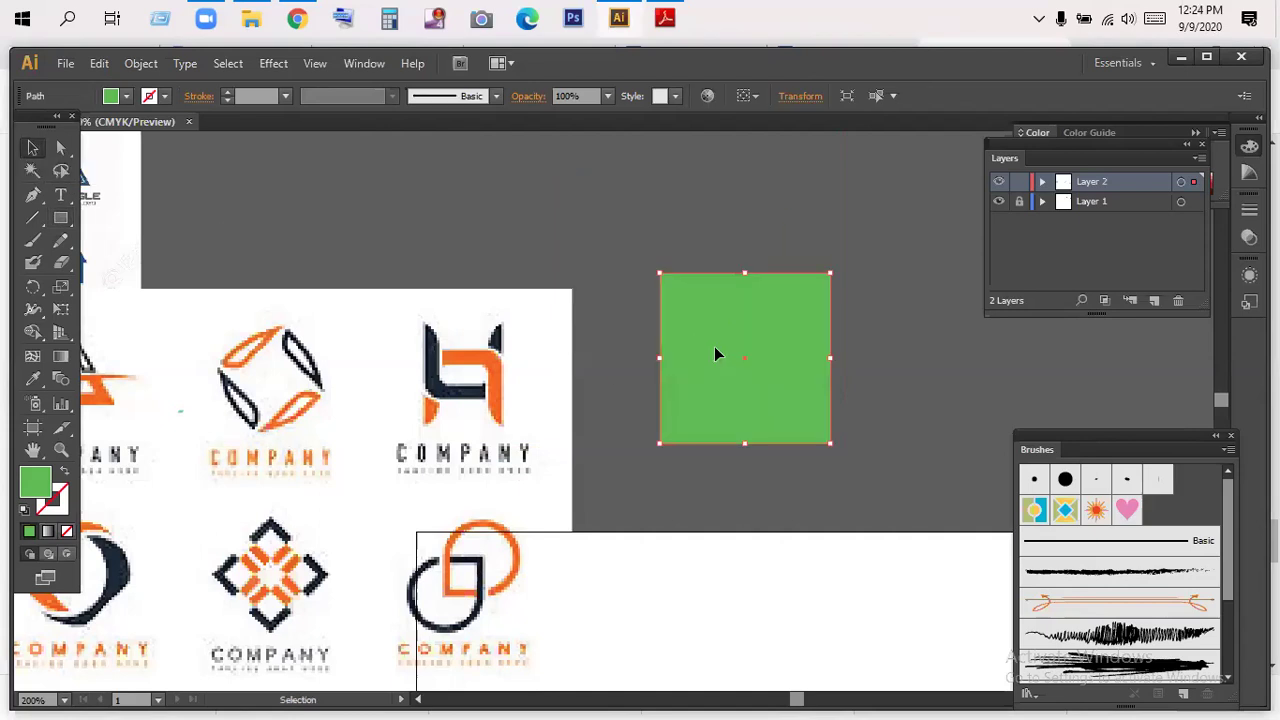
- Duplicate the green square and offset the copy slightly up and to the right so both overlap
left_click(110, 64)
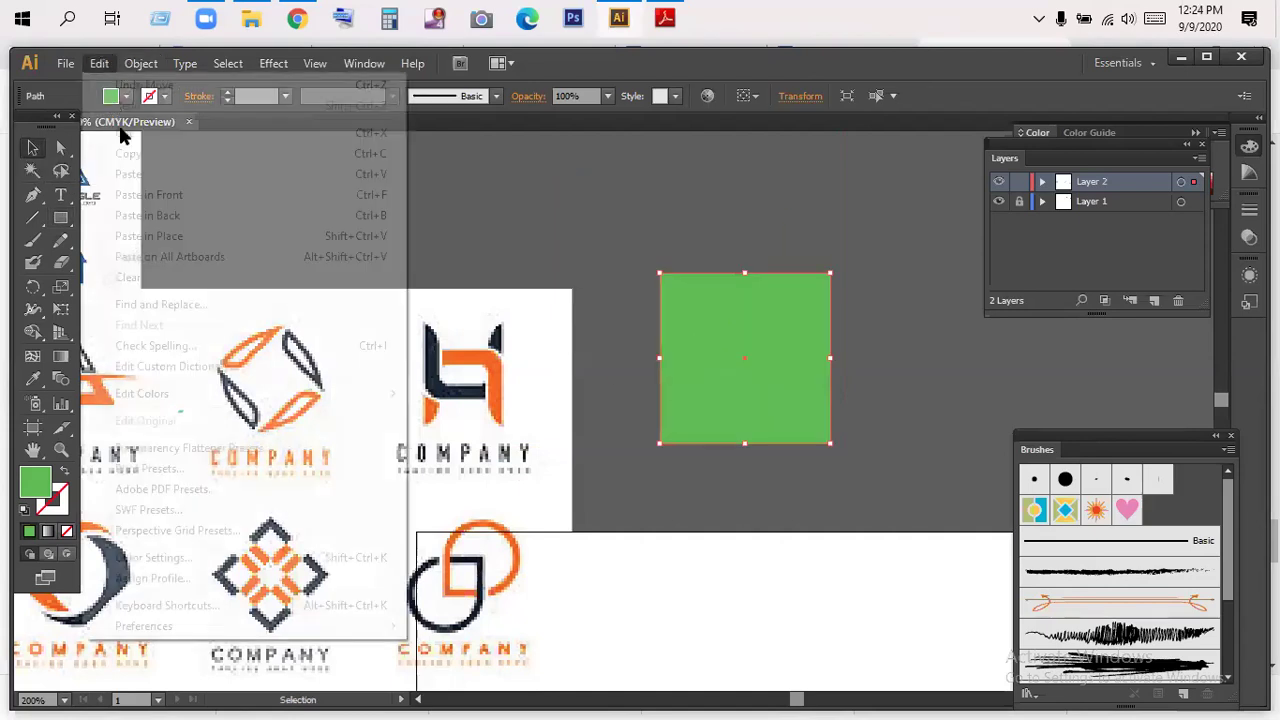
left_click(97, 63)
left_click(97, 63)
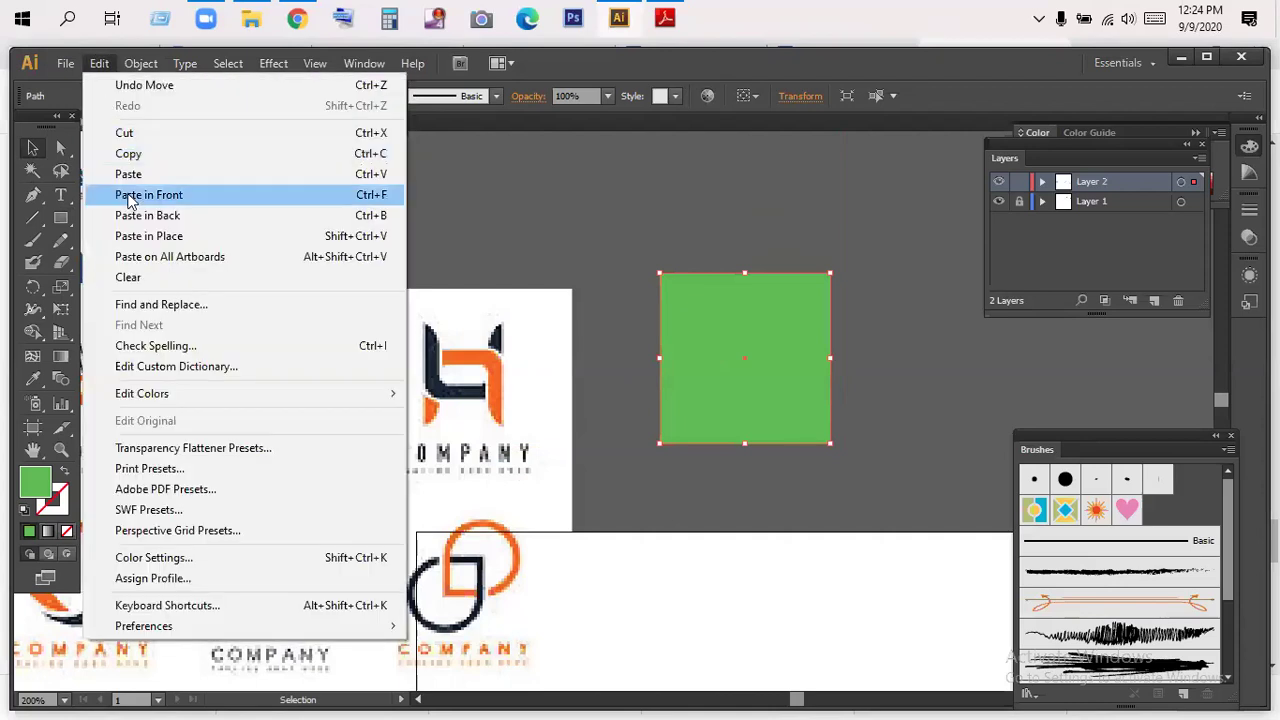
left_click(150, 240)
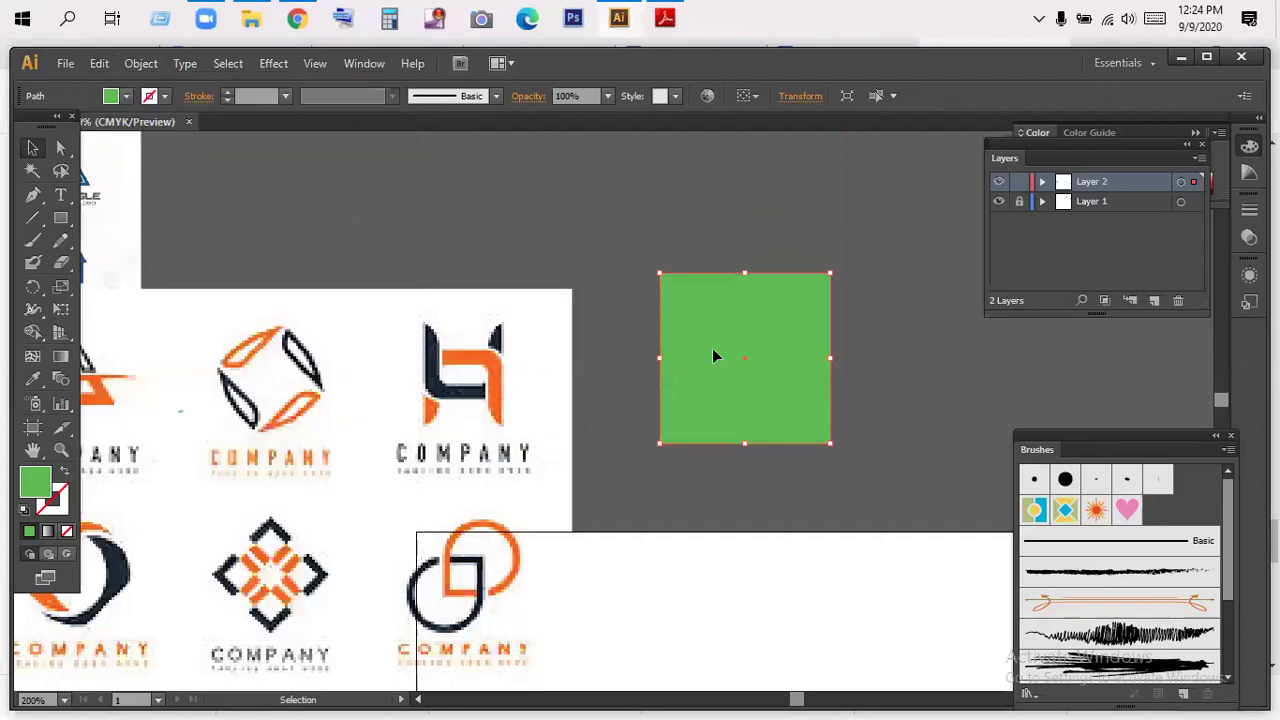
mouse_move(712, 348)
left_mouse_down()
mouse_move(734, 331)
mouse_move(737, 346)
left_mouse_up()
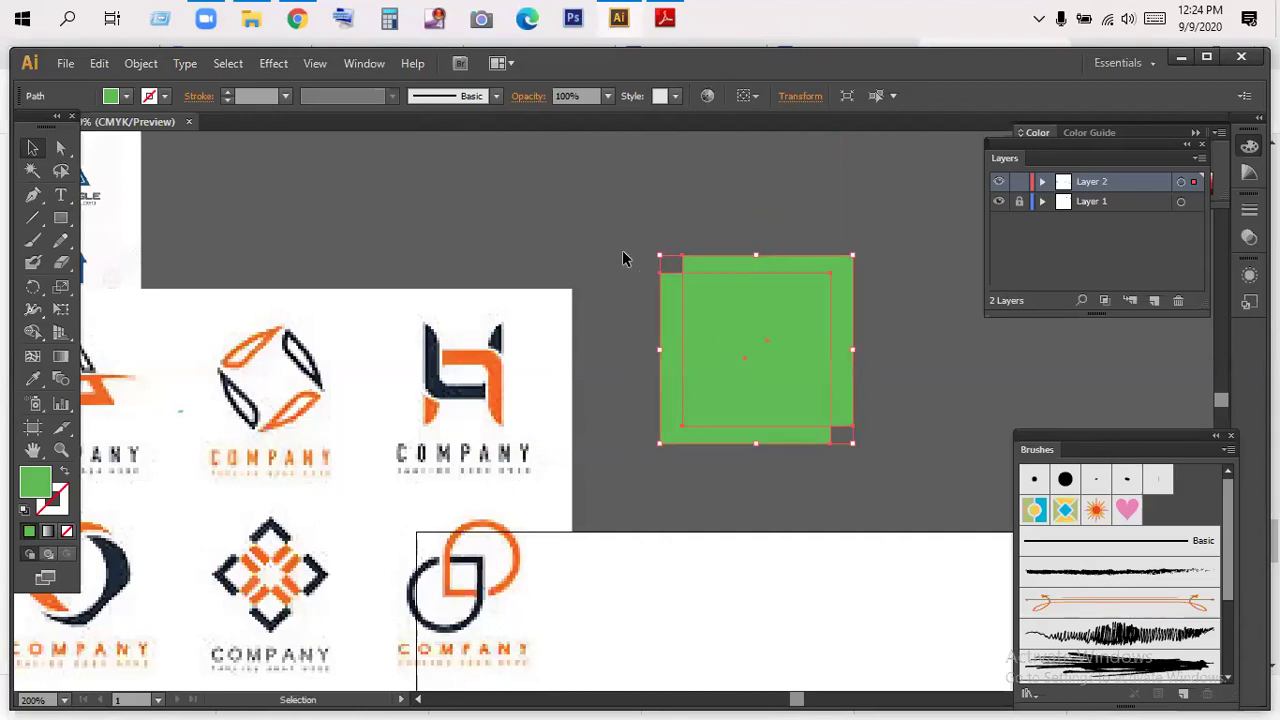
- Remove the offset square and the overlap with Shape Builder to leave an L shape, and move it nearer the H logo
left_click(33, 332)
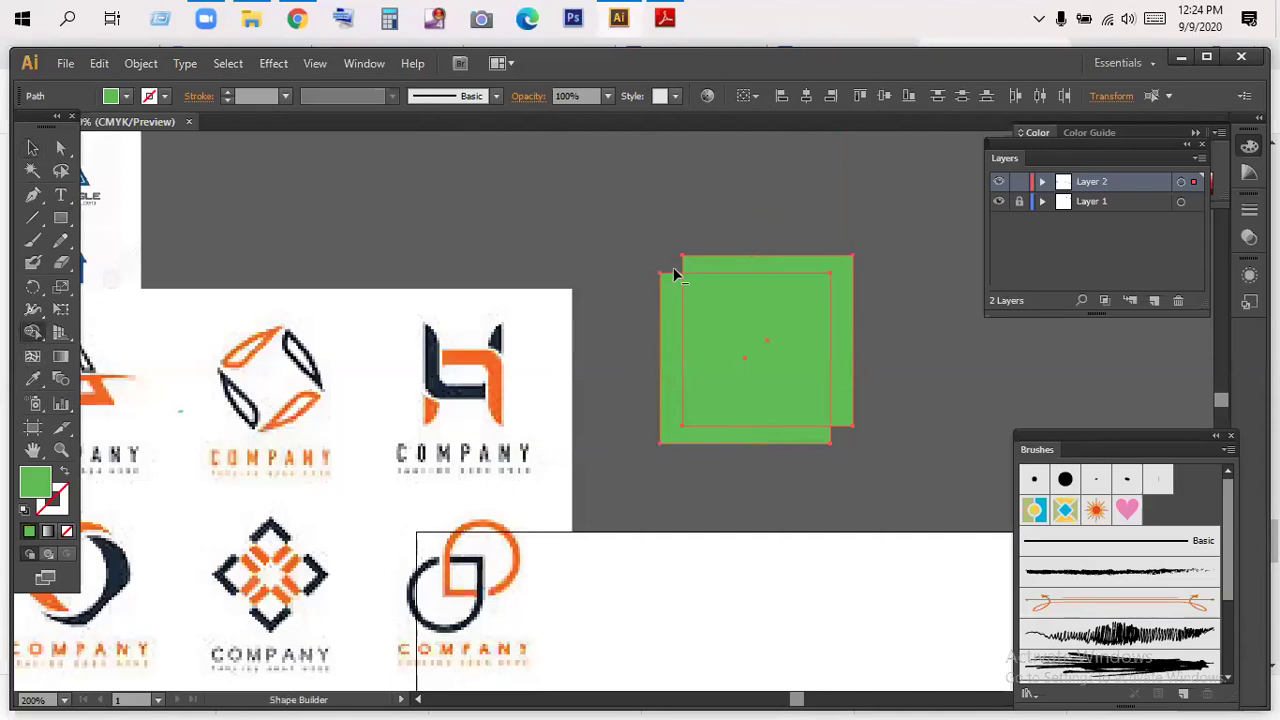
left_click_drag(802, 228, 743, 357, "alt")
left_click(32, 147)
left_click(763, 225)
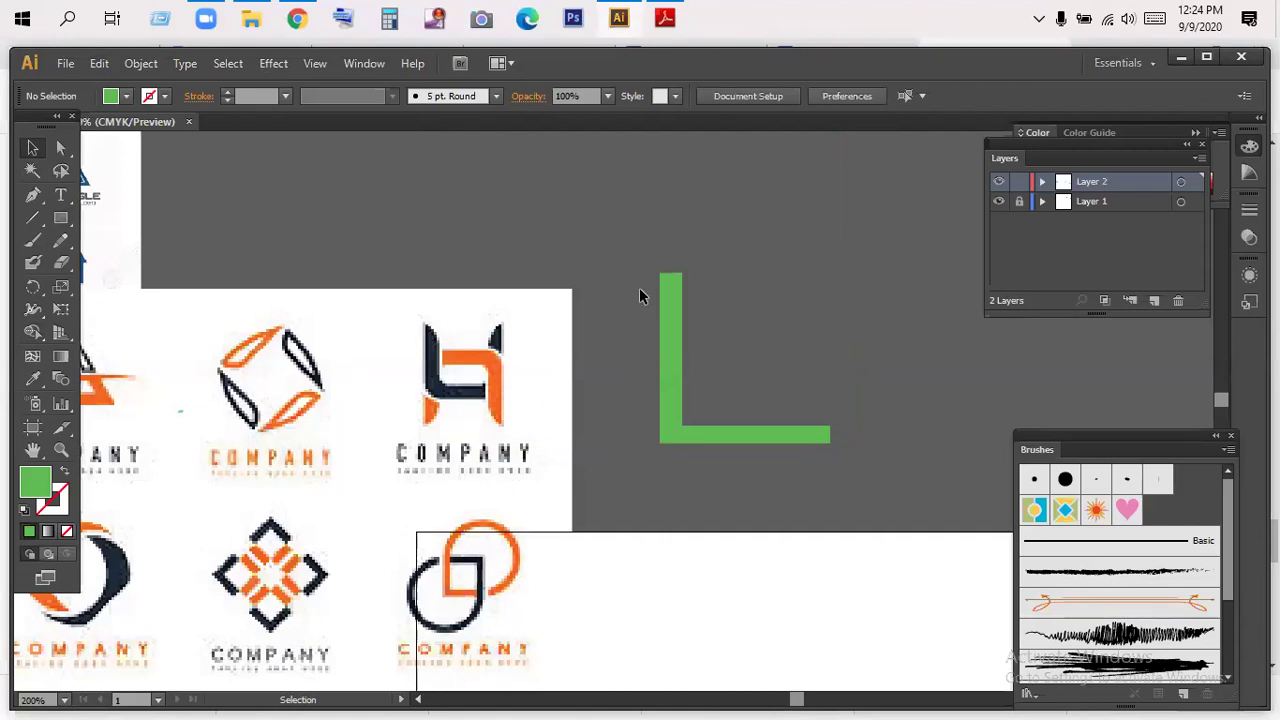
left_click_drag(675, 280, 636, 327)
left_click(671, 247)
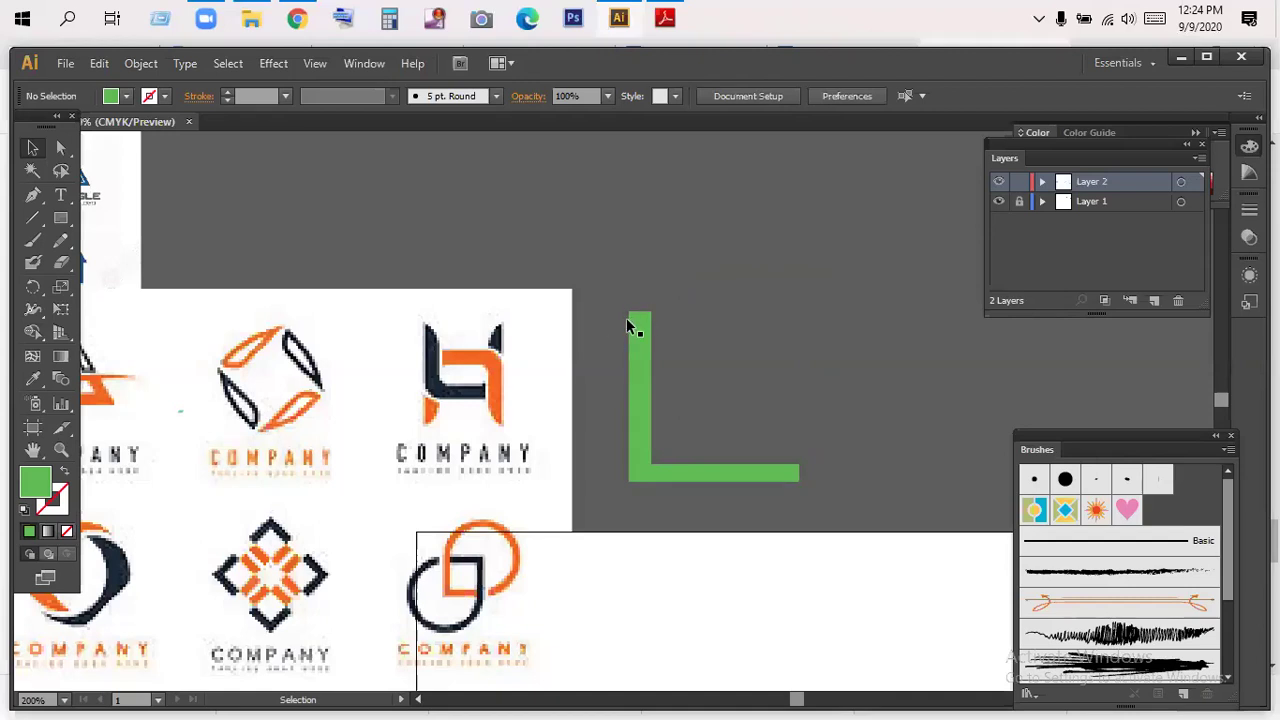
- Convert the inner corner anchor at the top of the L shape's vertical arm to a smooth point
left_click(61, 148)
left_click(652, 318)
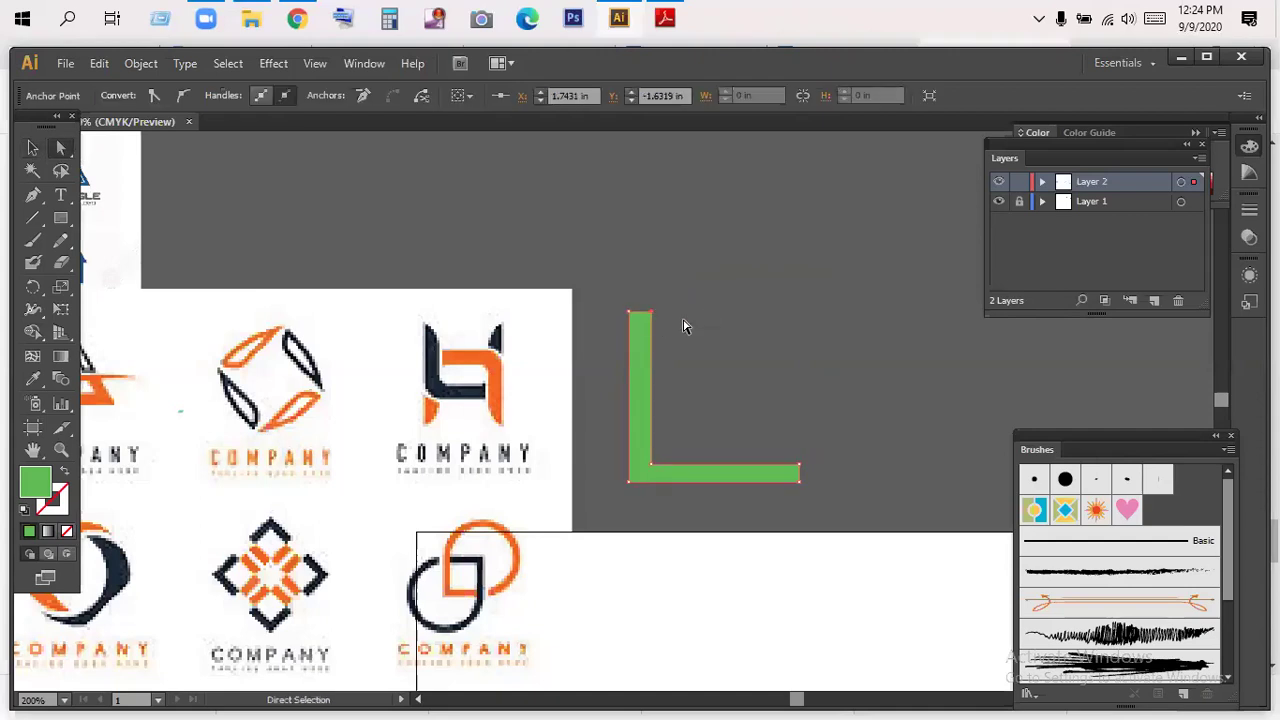
left_click_drag(646, 304, 668, 328)
left_click(183, 95)
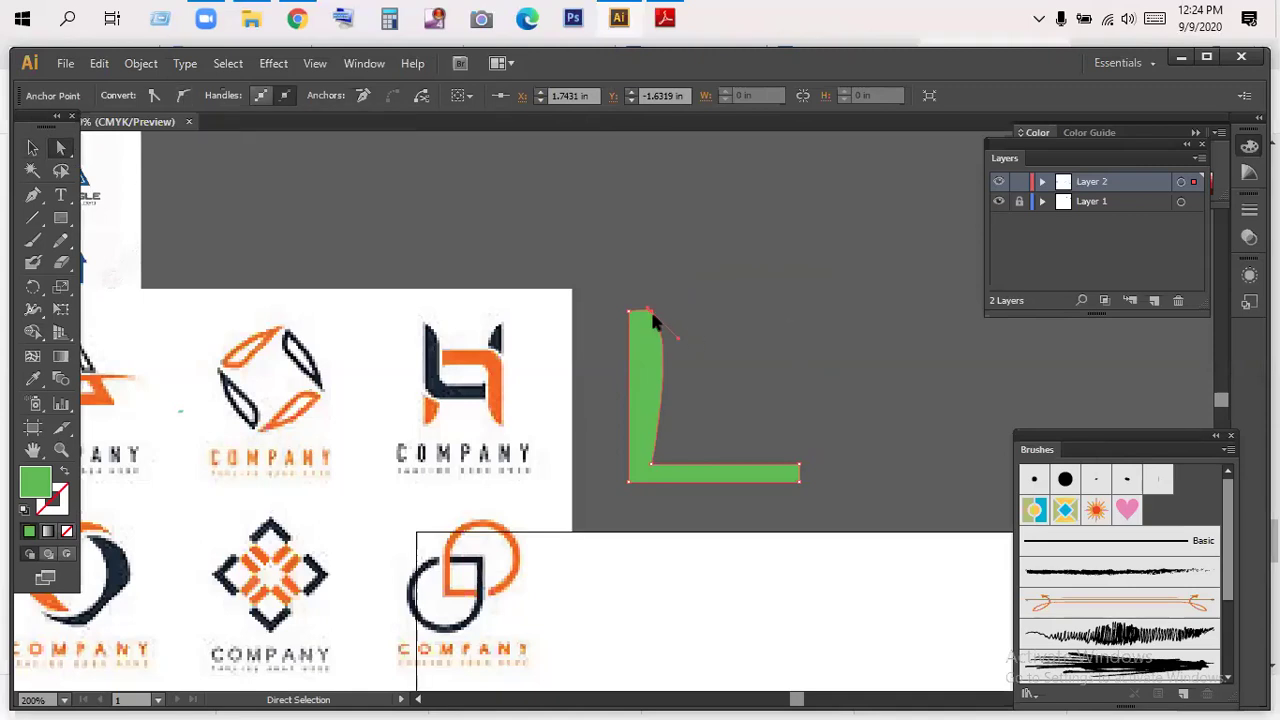
- Try to round the top of the L shape's vertical arm by adjusting the inner corner anchor's handles and lowering the anchor
left_click_drag(678, 340, 670, 339)
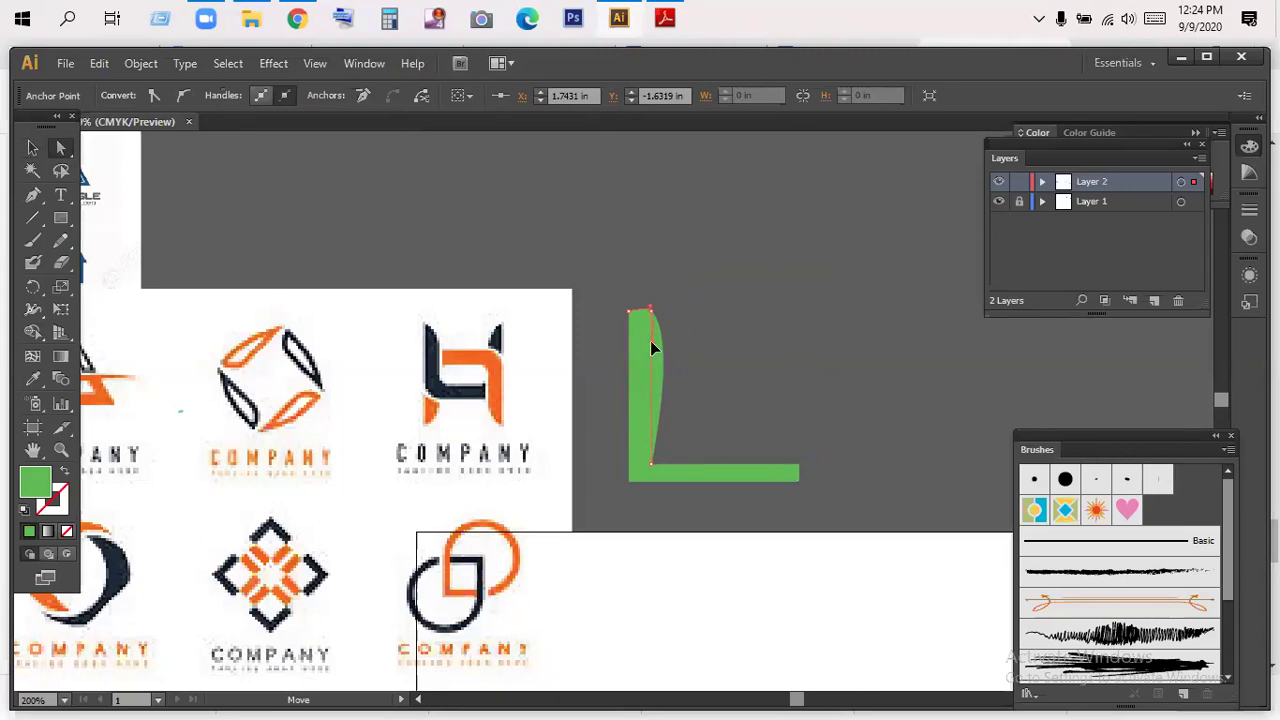
left_click_drag(651, 347, 651, 327)
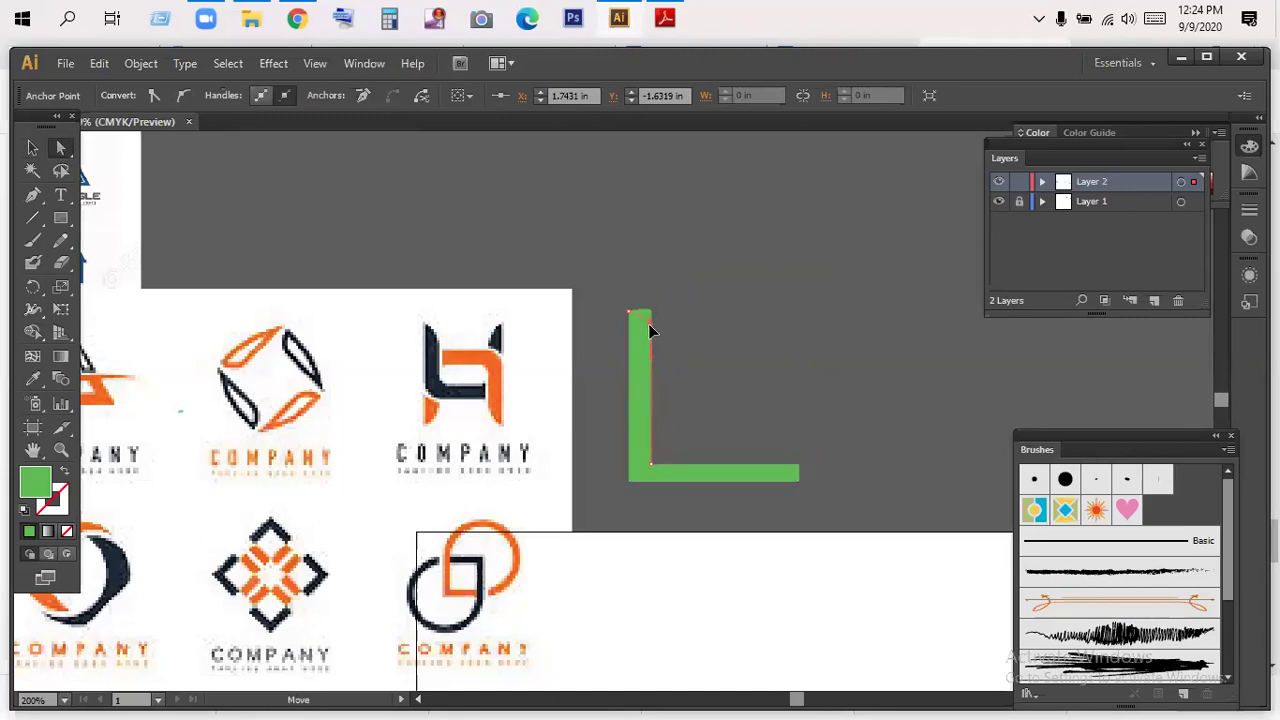
left_click_drag(650, 335, 654, 329)
left_click(730, 285)
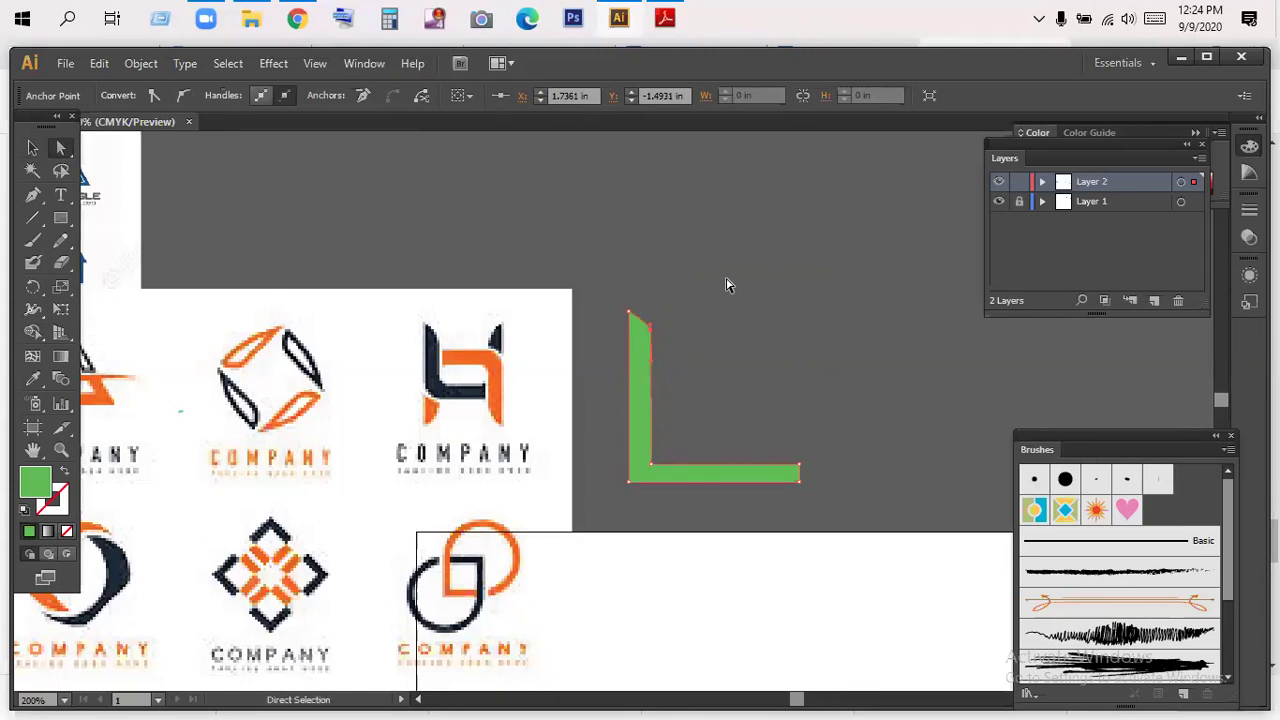
left_click(652, 333)
left_click_drag(652, 333, 650, 325)
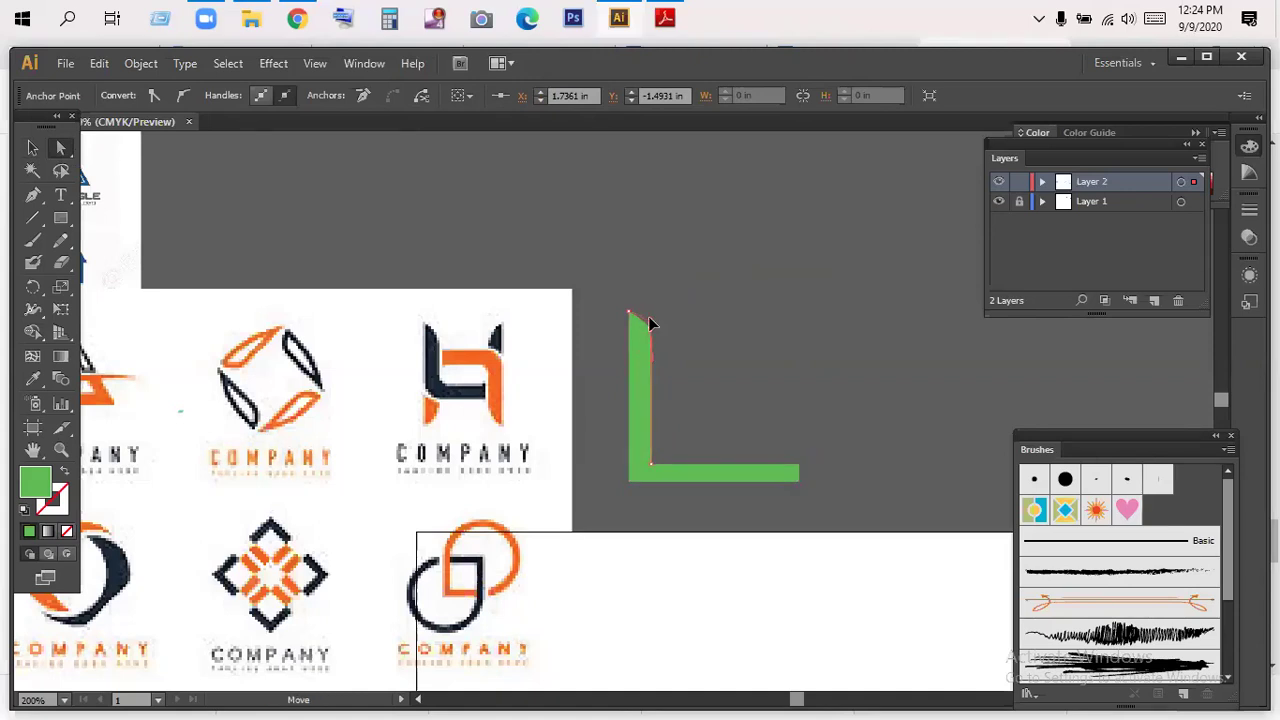
left_click(713, 322)
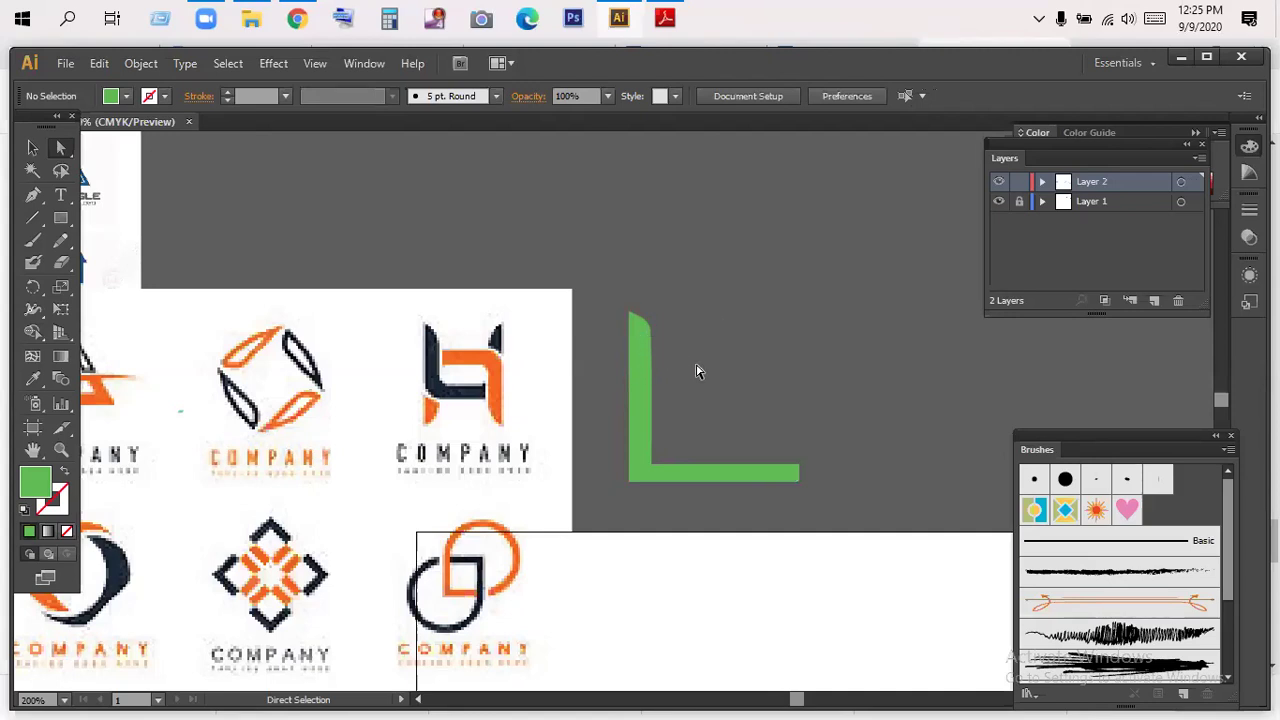
left_click(32, 148)
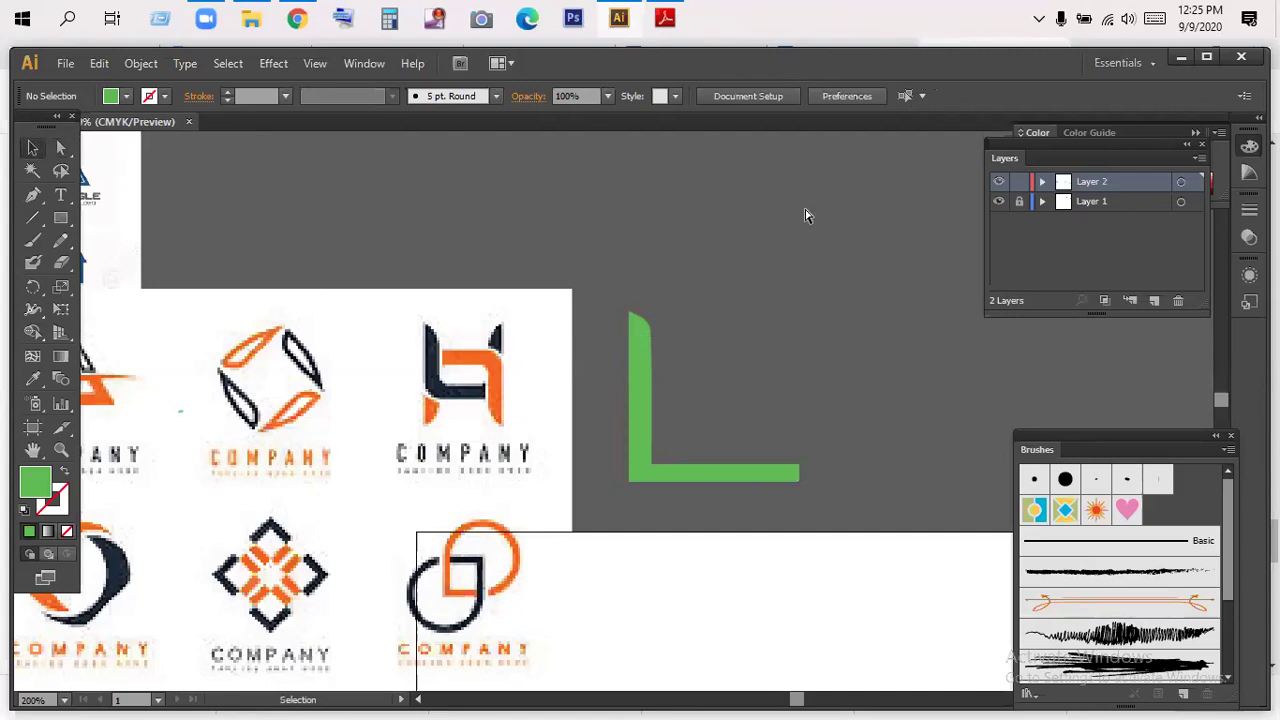
- Undo the corner reshaping, the smooth-point conversion and the last move of the L shape, and deselect it
key("a")
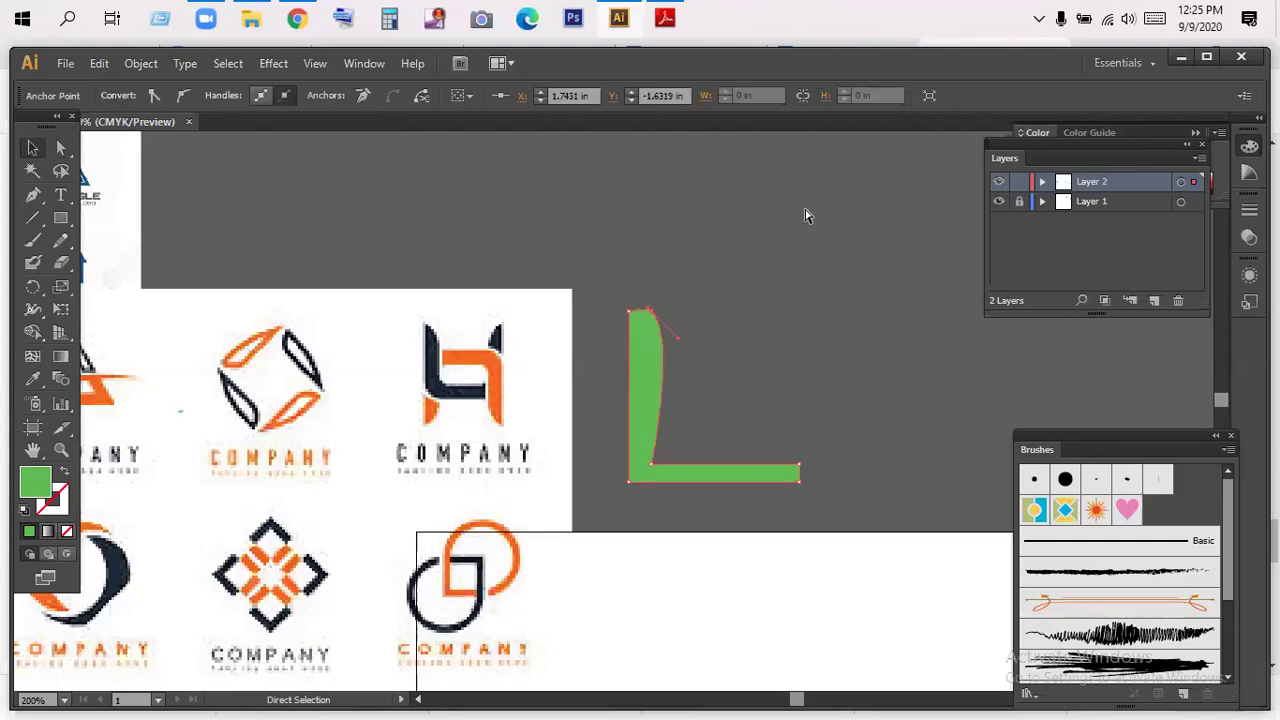
key("alt")
key("ctrl+z")
key("ctrl+z")
key("ctrl+z")
key("ctrl+z")
key("v")
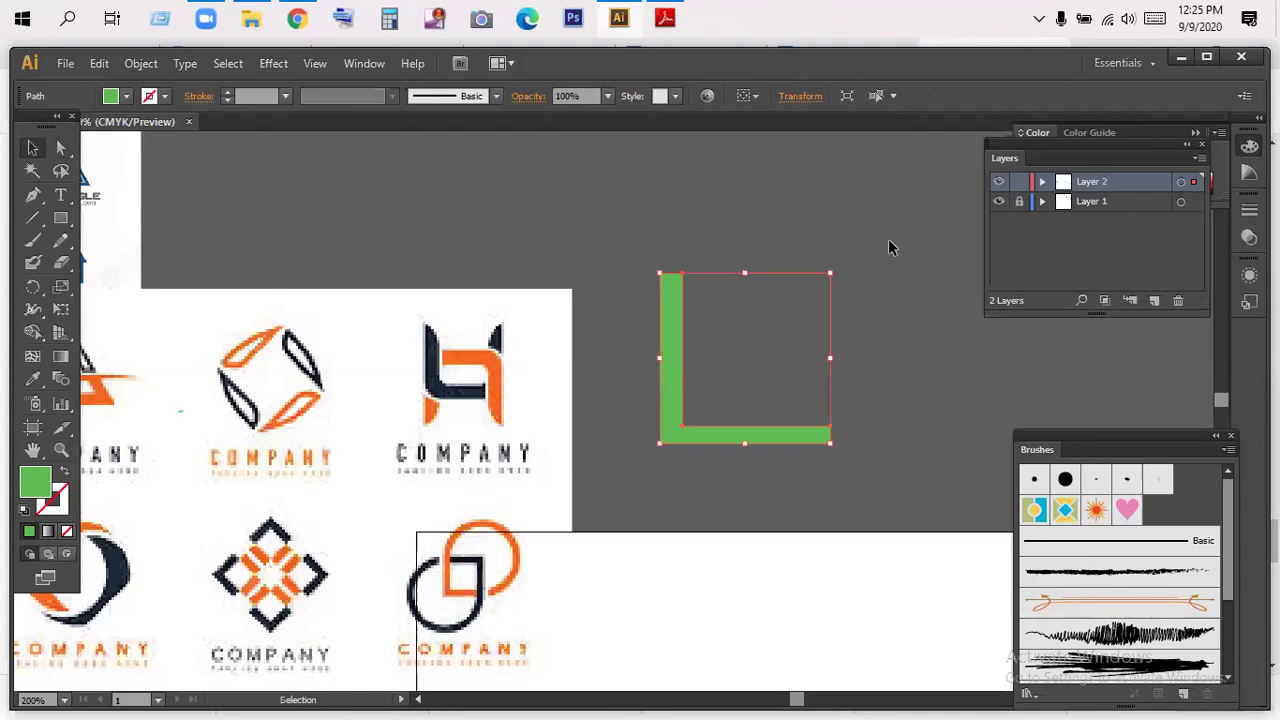
left_click(656, 236)
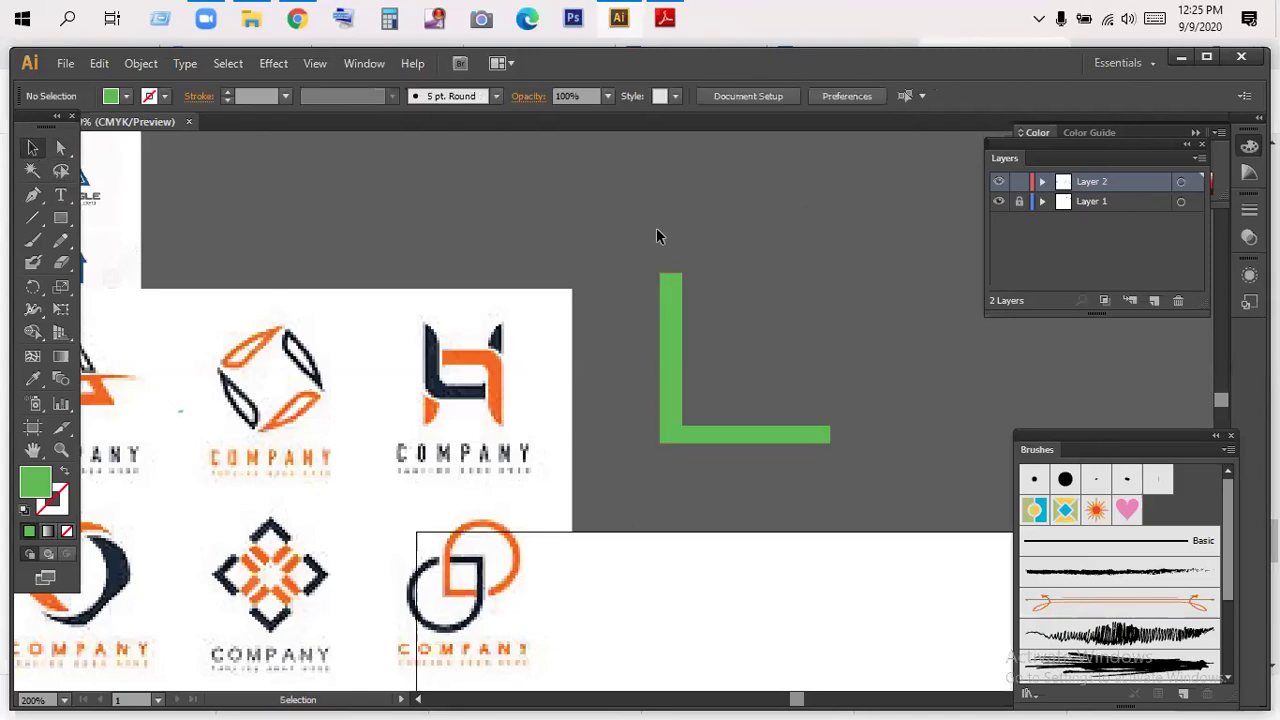
- Draw a small green ellipse beside the L shape, tilt it and place it over the top of the vertical arm
left_click_drag(69, 219, 195, 264)
left_click_drag(602, 295, 648, 357)
left_click(34, 148)
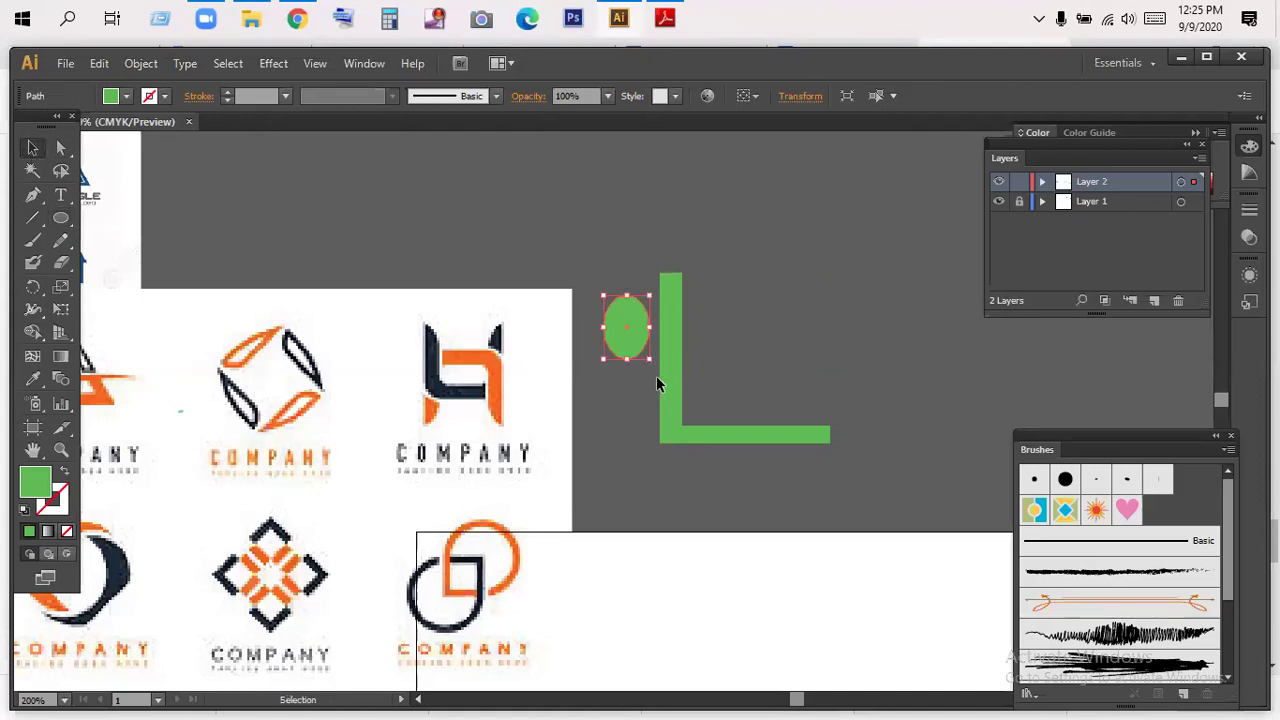
left_click_drag(676, 350, 660, 294)
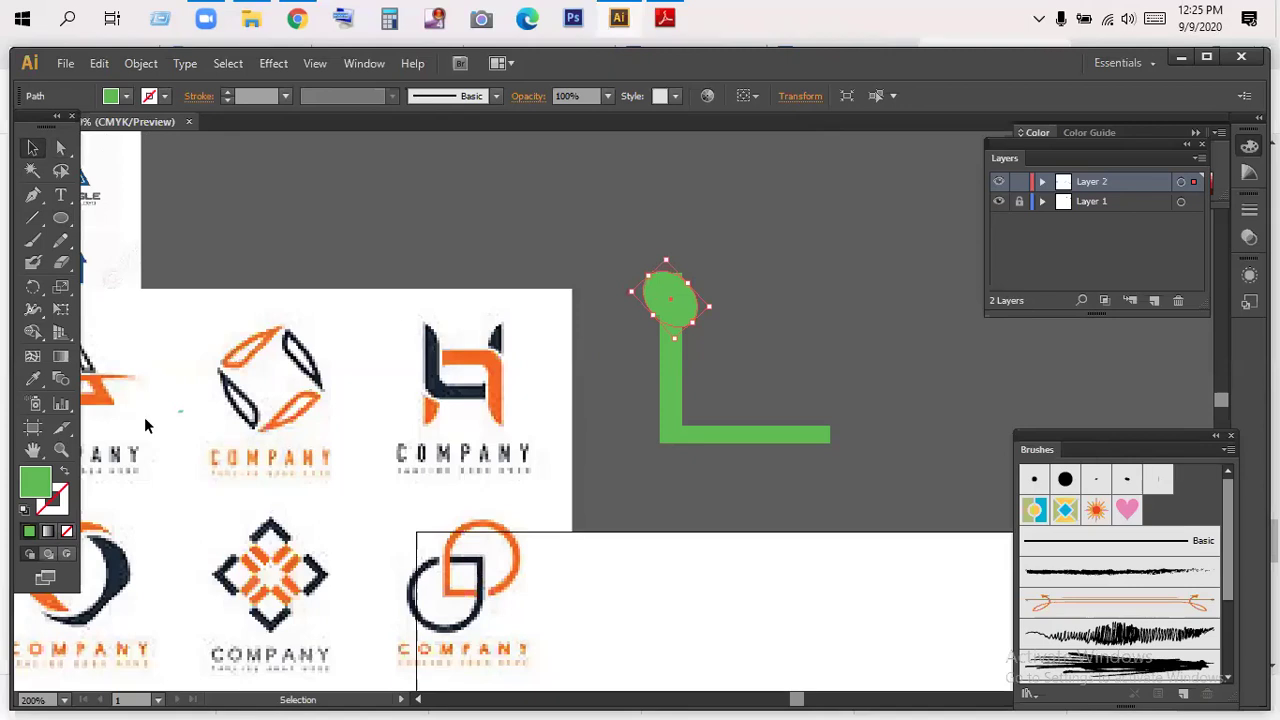
- Fill the ellipse with the H logo's orange using the Eyedropper and set its opacity to 50%
left_click(33, 379)
left_click(492, 362)
key("v")
left_click(575, 96)
type("50")
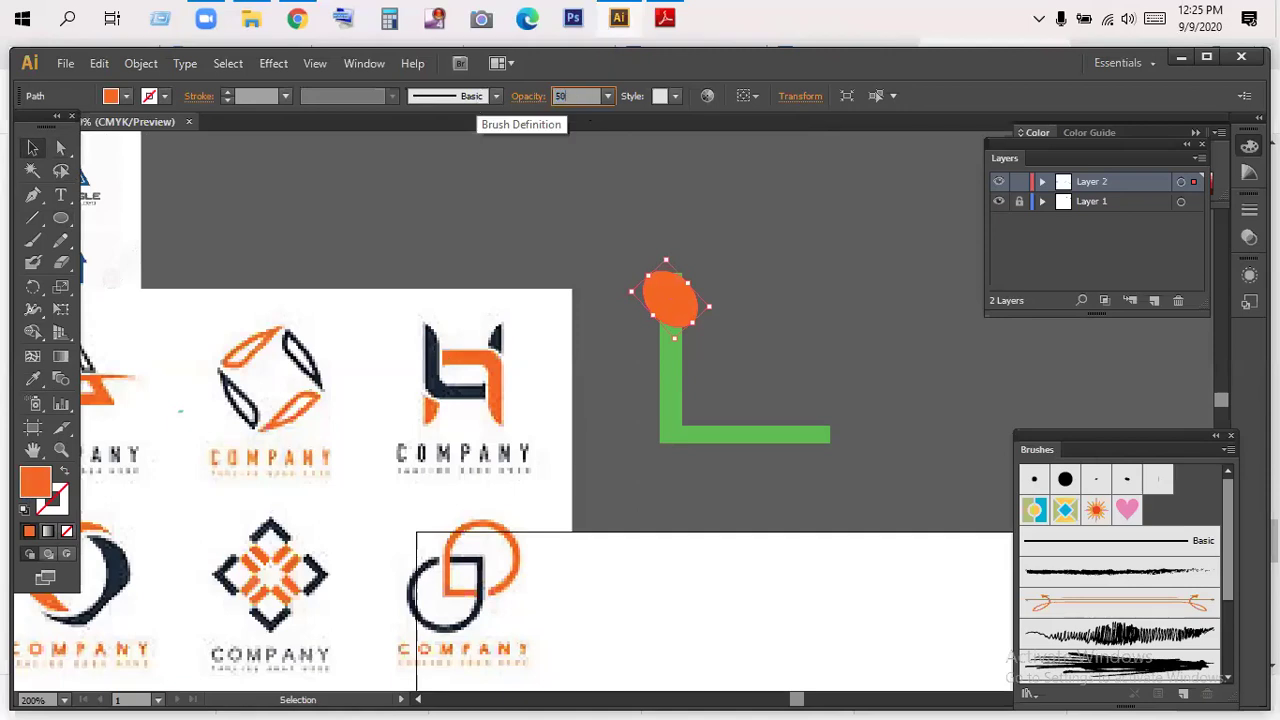
key("Return")
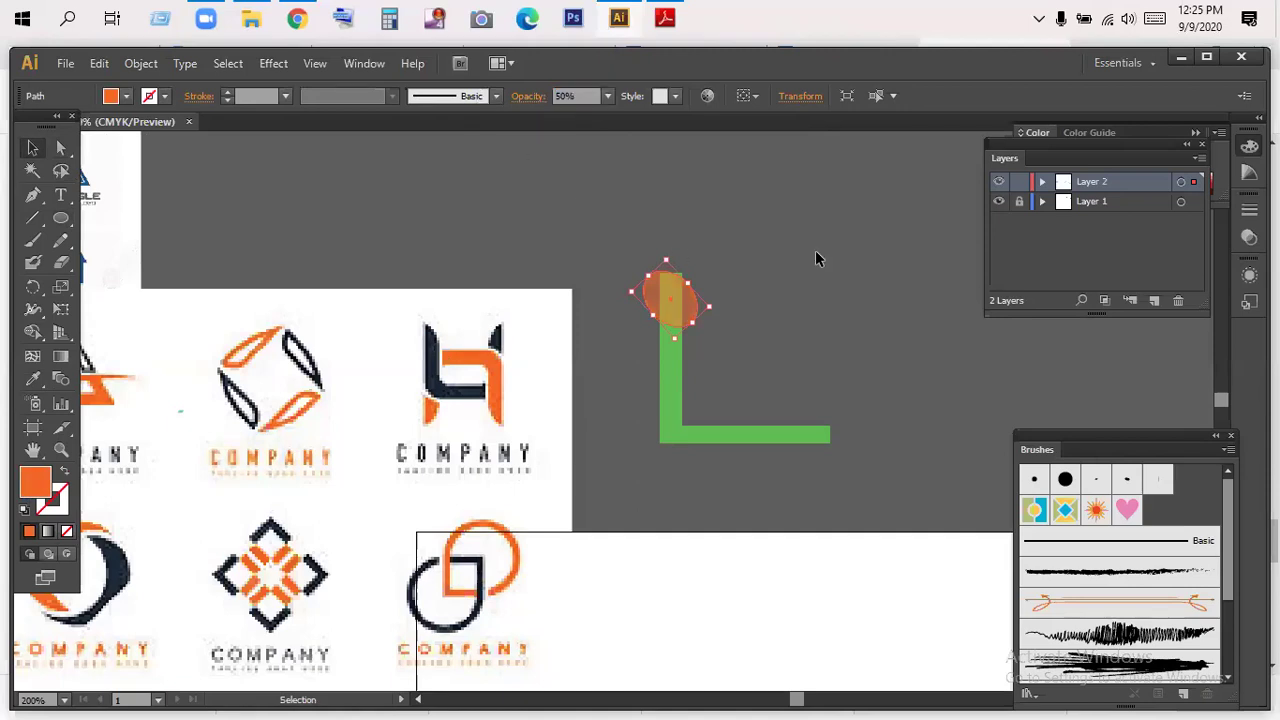
left_click(781, 285)
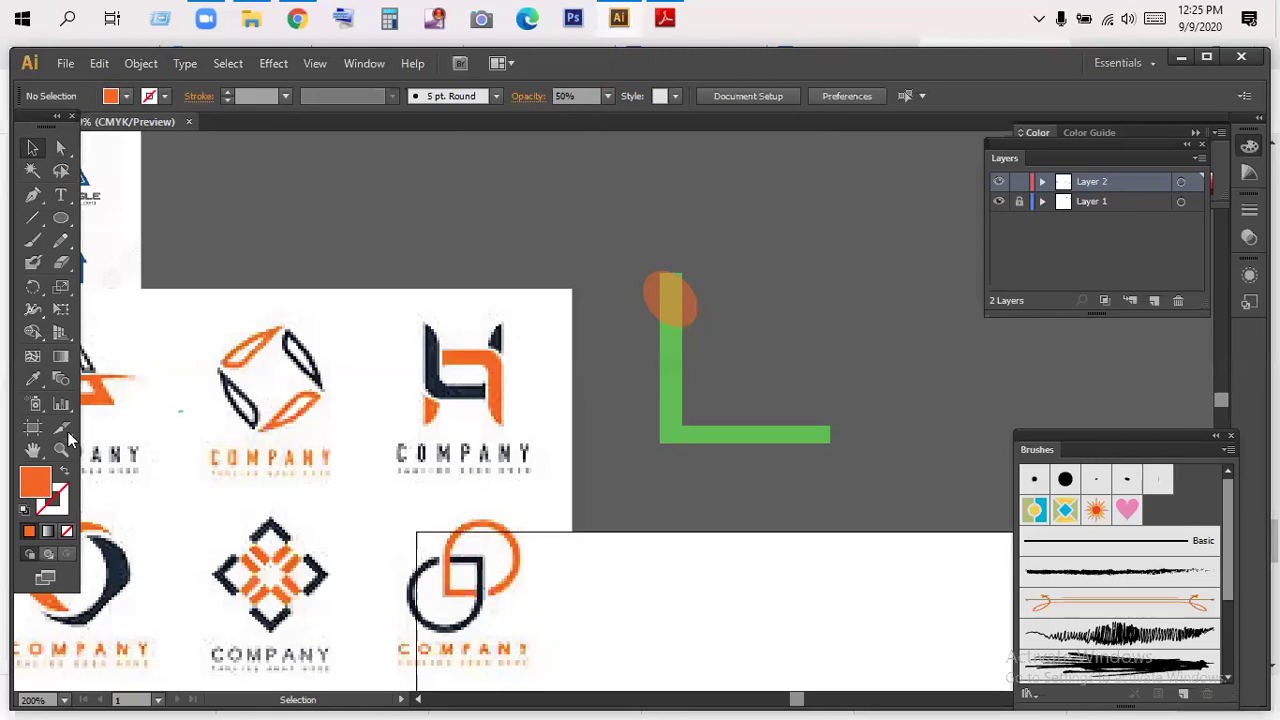
- Rotate the orange ellipse slightly and shift it a little down and to the left on the arm's top end
key("z")
left_click_drag(606, 250, 863, 548)
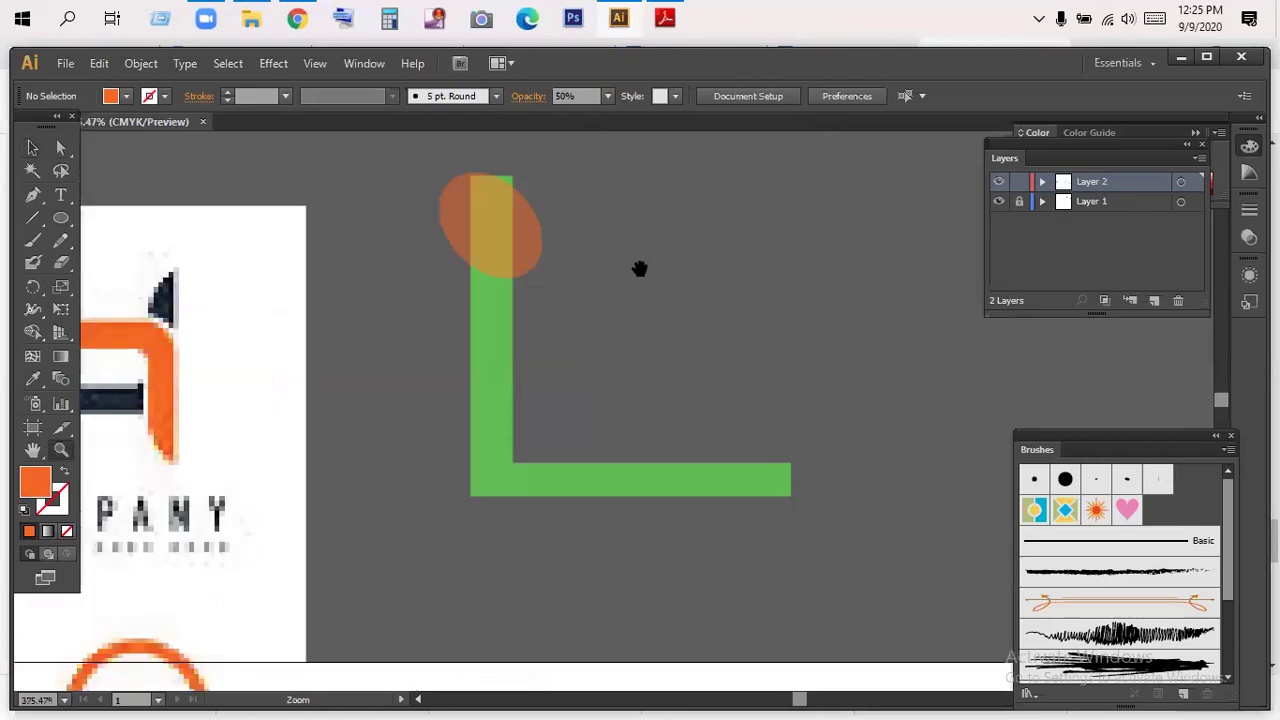
left_click_drag(640, 274, 729, 403)
left_click(31, 150)
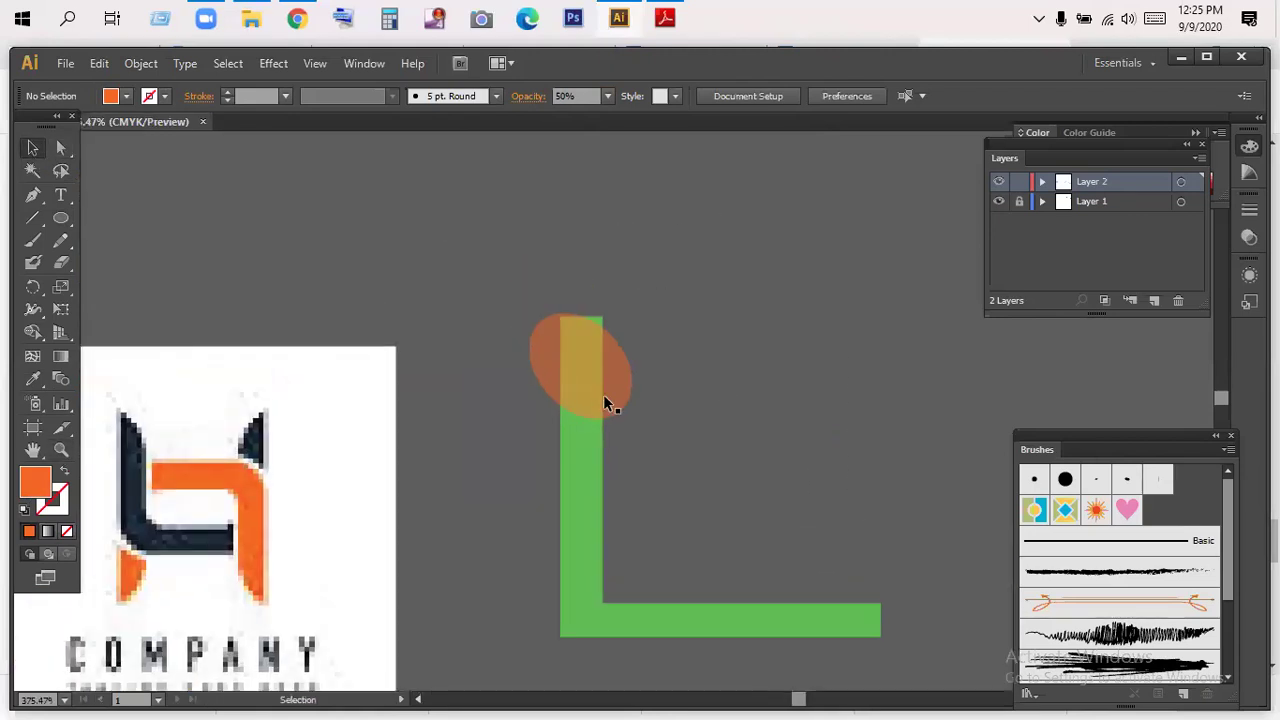
key("ctrl+a")
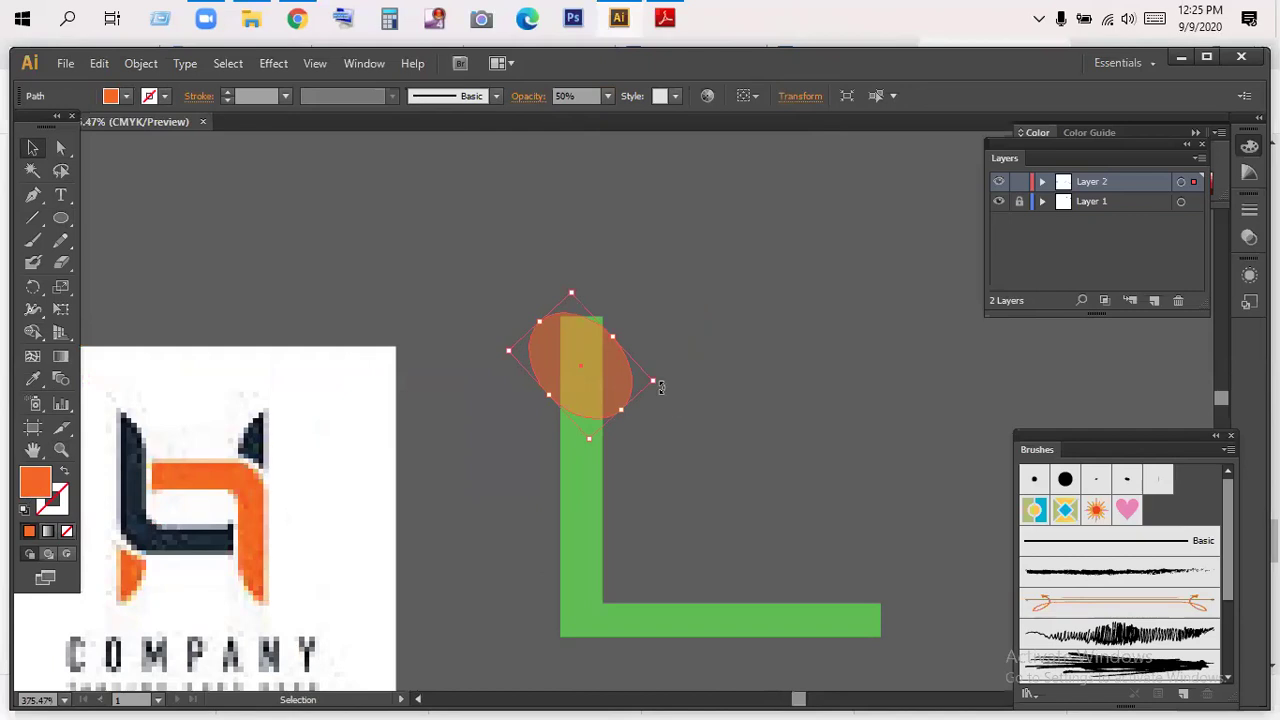
mouse_move(664, 394)
left_mouse_down()
mouse_move(654, 391)
mouse_move(660, 402)
left_mouse_up()
left_click_drag(601, 369, 594, 367)
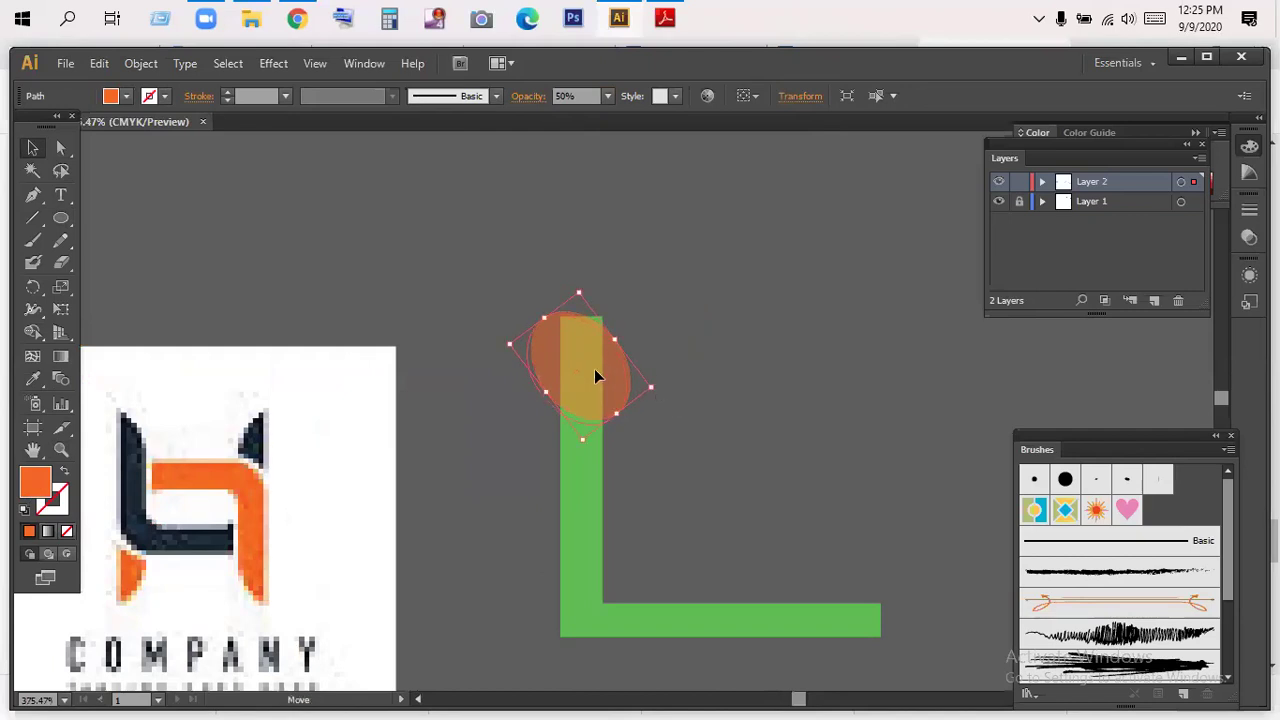
left_click(690, 263)
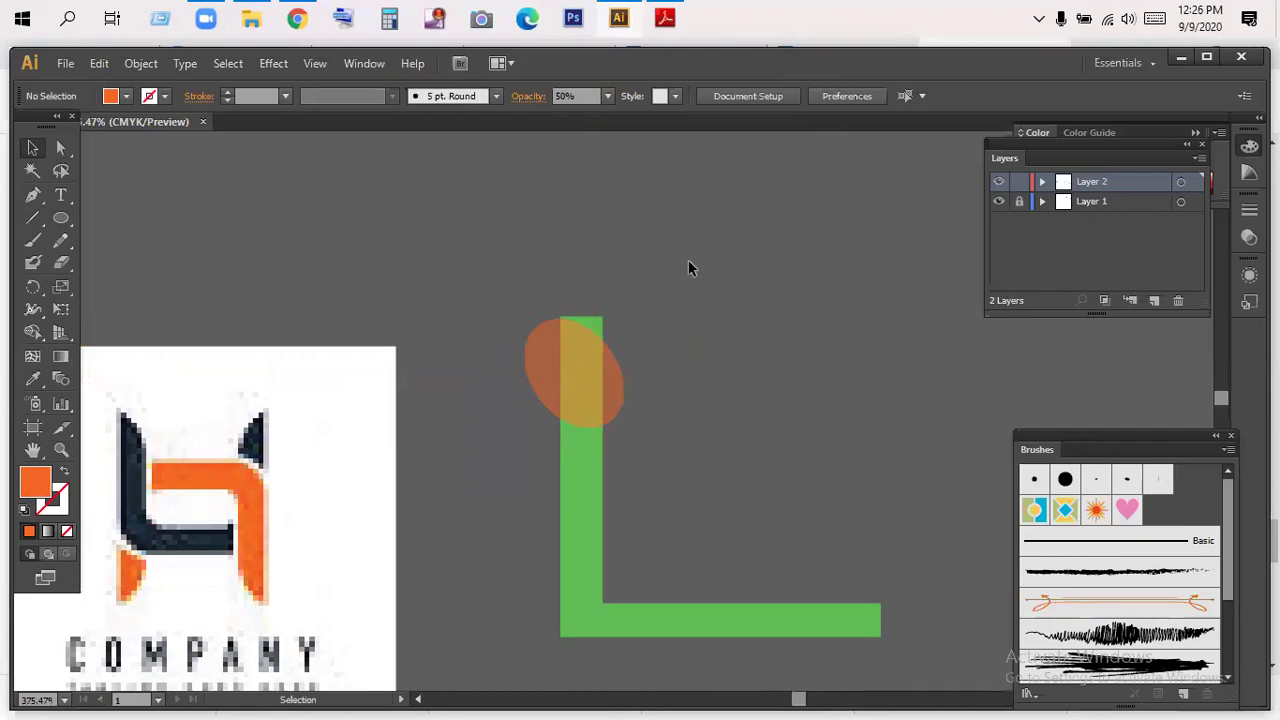
- Cut off the arm's top corner outside the ellipse with Shape Builder and delete the leftover ellipse
key("ctrl+a")
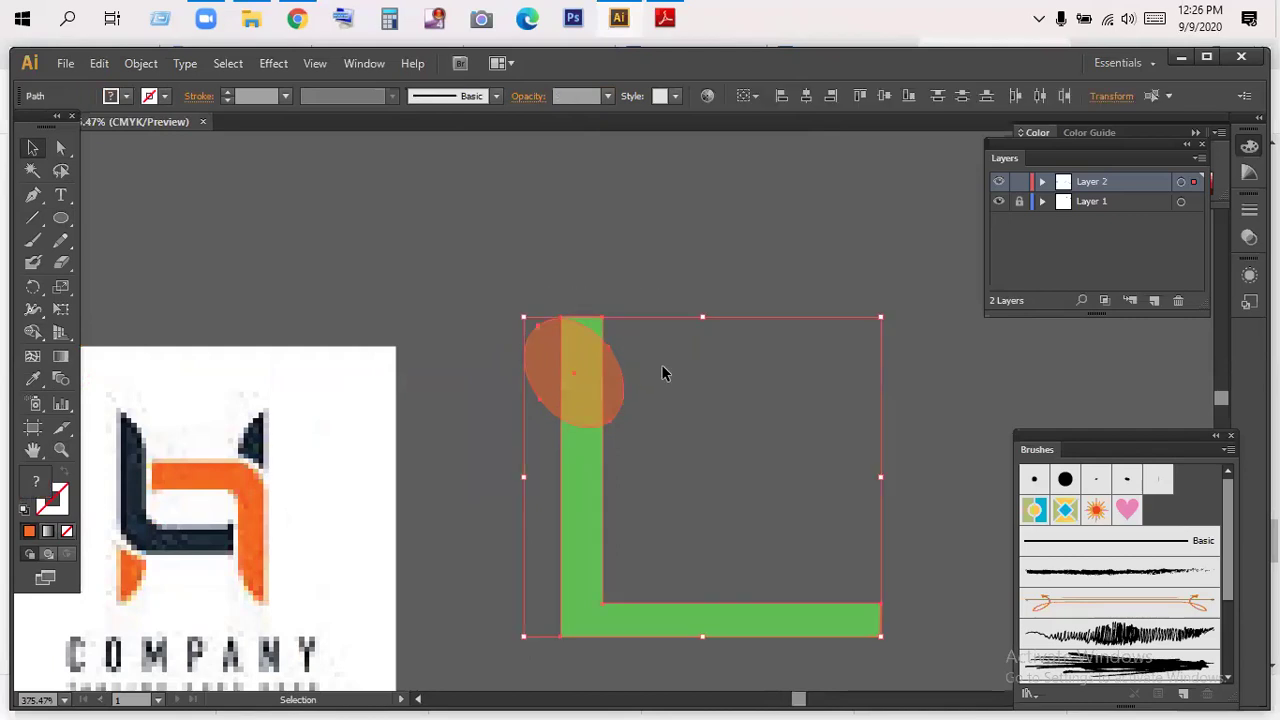
left_click(33, 332)
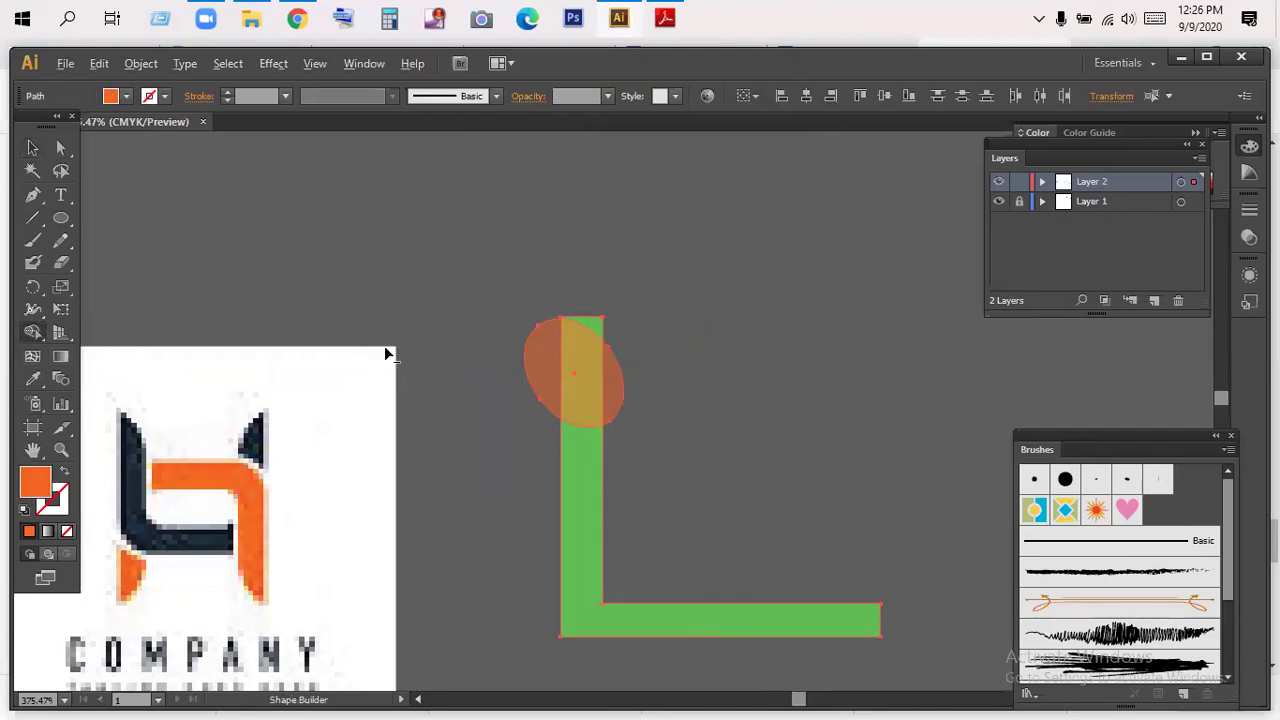
left_click(601, 322)
left_click(33, 148)
left_click(608, 215)
left_click_drag(610, 378, 800, 323)
key("Delete")
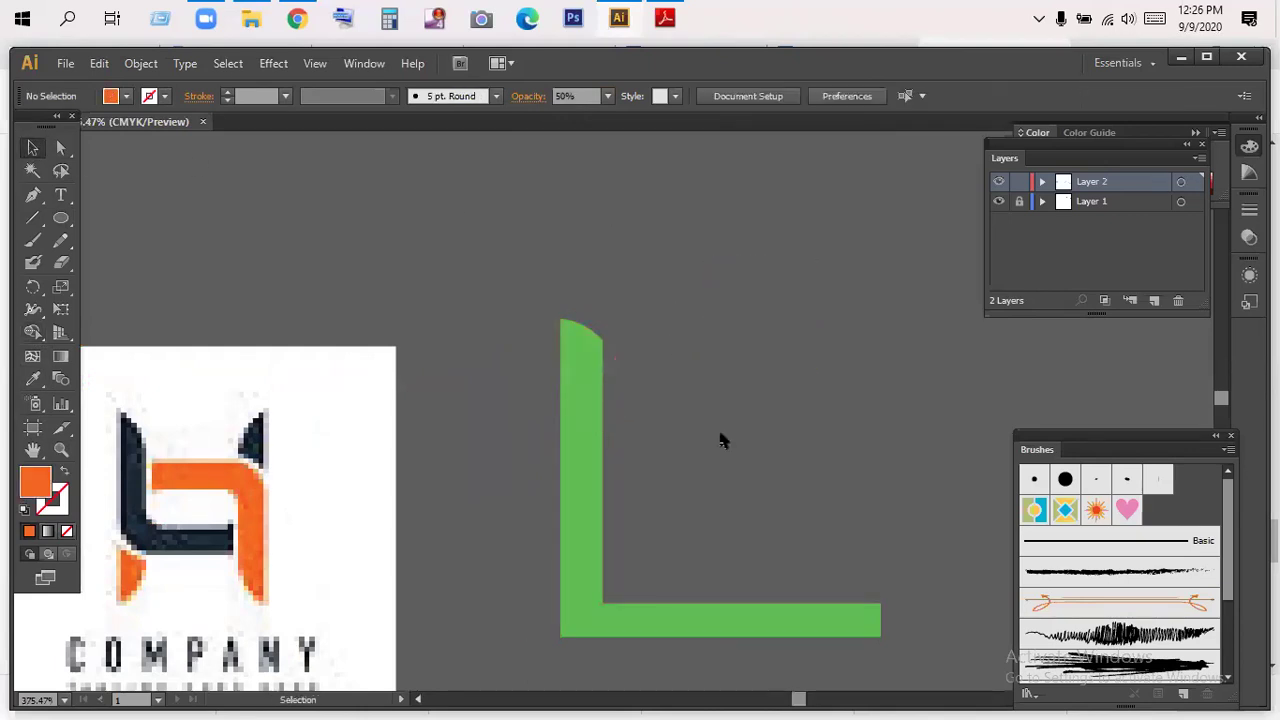
- Scale the L shape down proportionally and move it closer to the H-shaped company logo
key("space")
left_click_drag(703, 434, 726, 399)
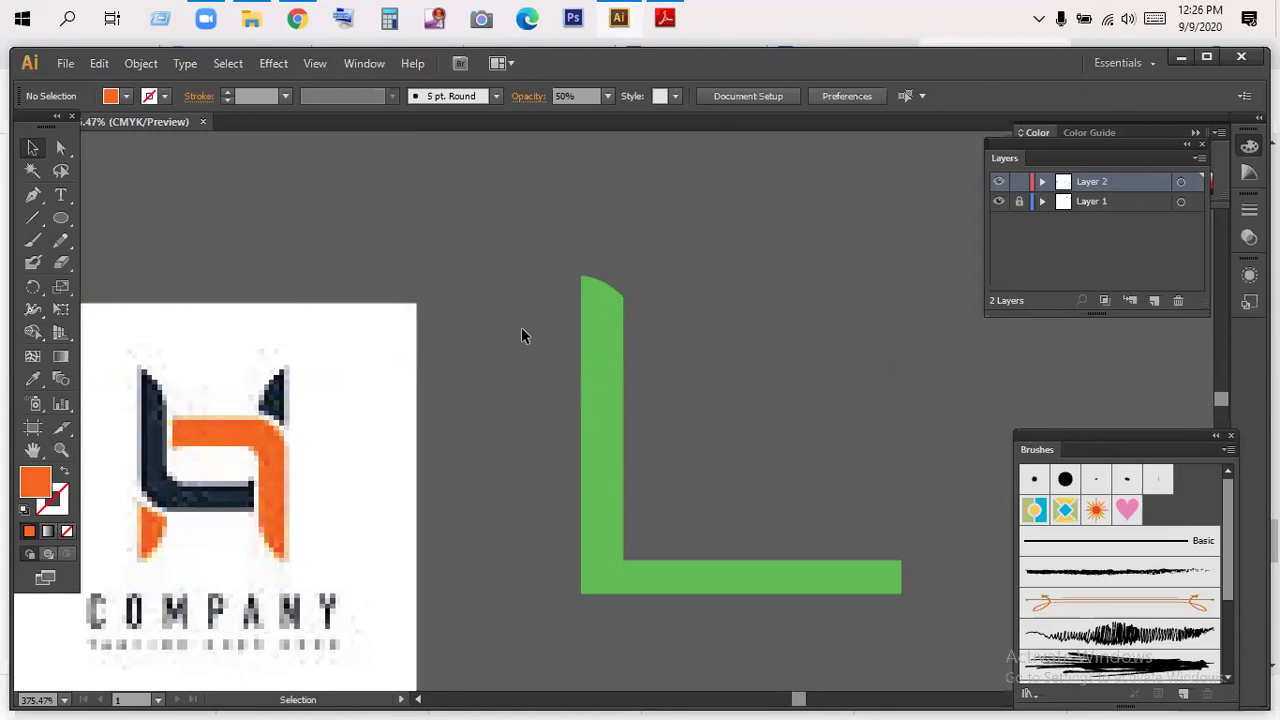
mouse_move(697, 394)
left_mouse_down()
mouse_move(697, 366)
mouse_move(789, 374)
mouse_move(692, 381)
left_mouse_up()
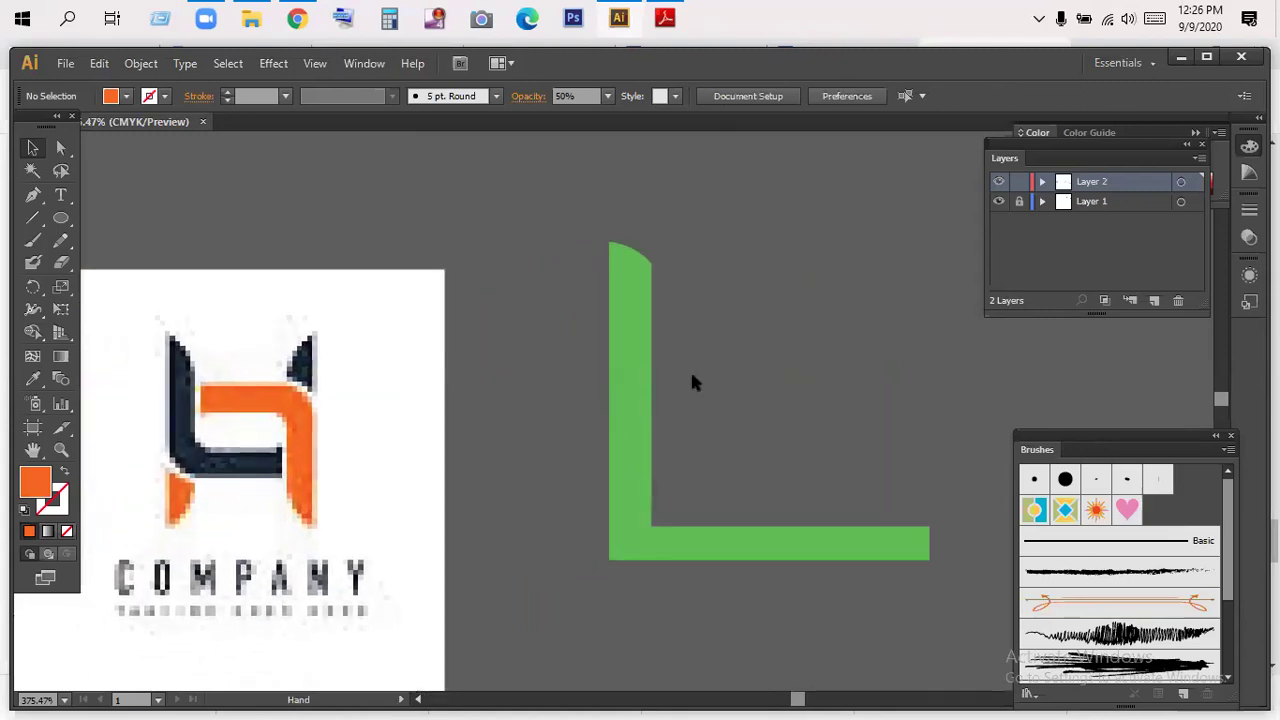
left_click(626, 380)
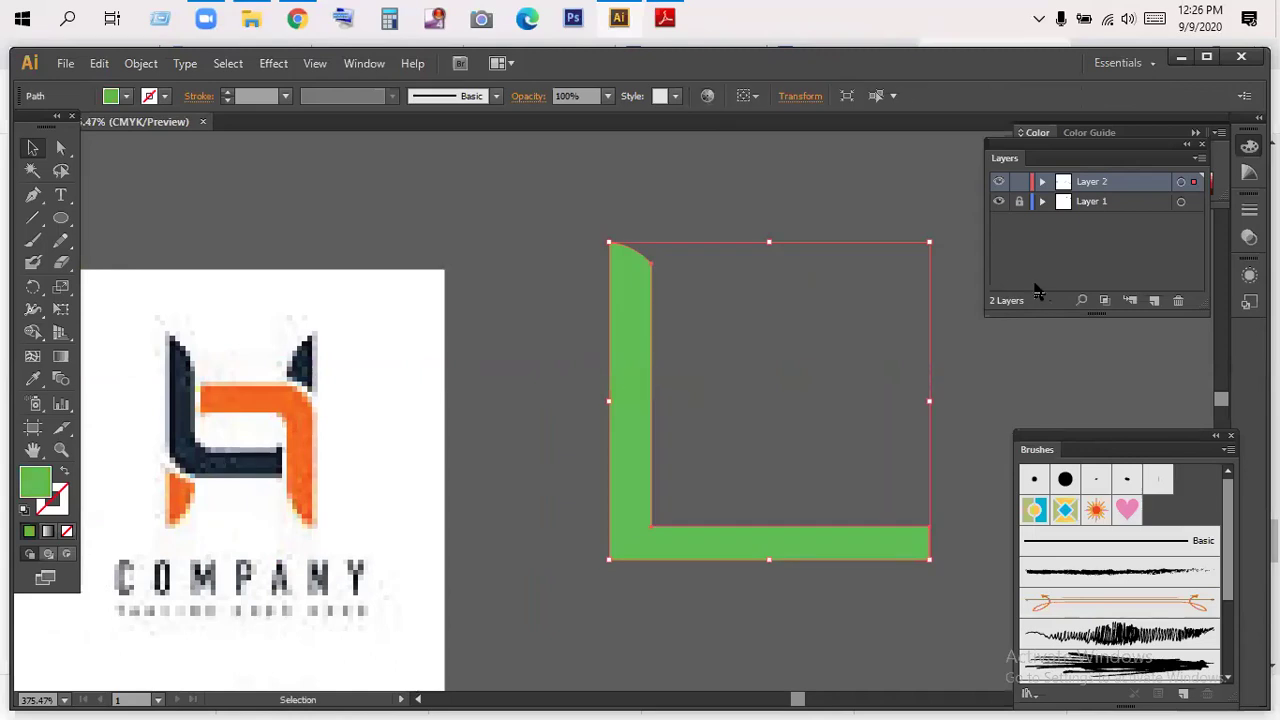
left_click_drag(925, 243, 894, 277)
left_click(697, 330)
left_click_drag(669, 325, 609, 340)
left_click(675, 252)
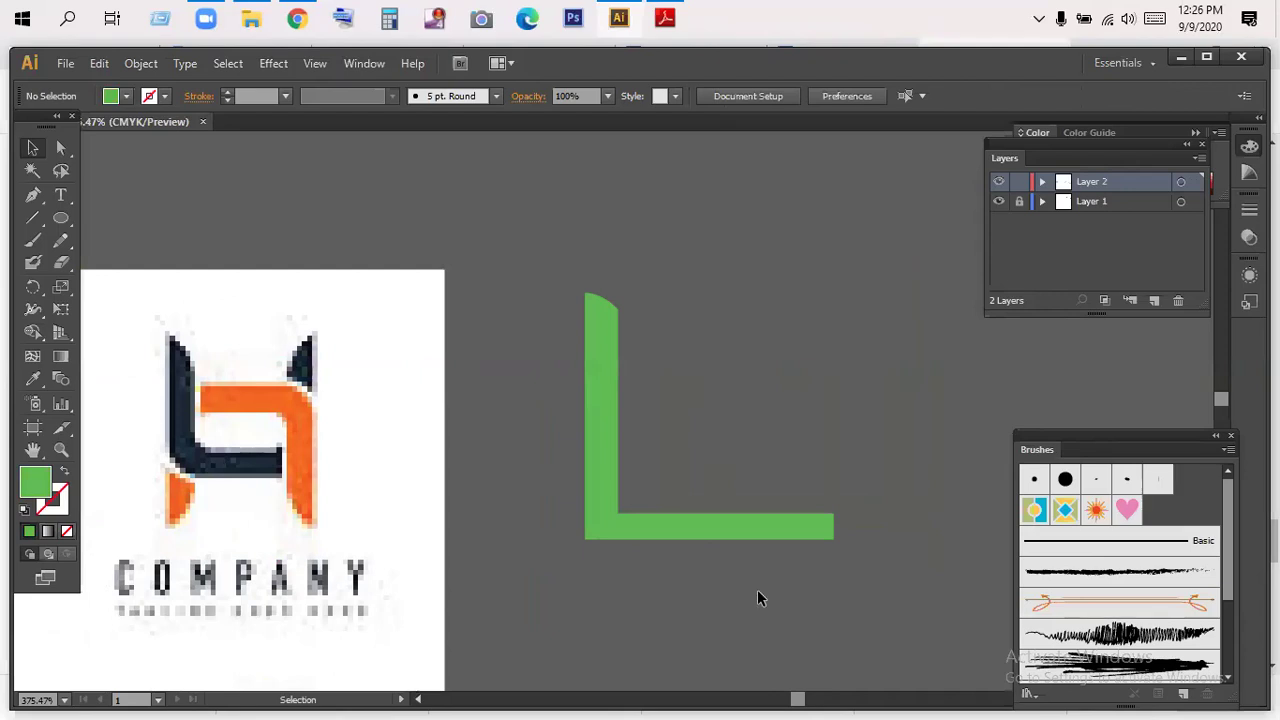
- Move the inner corner anchor at the top of the vertical arm slightly straight down
left_click(611, 316)
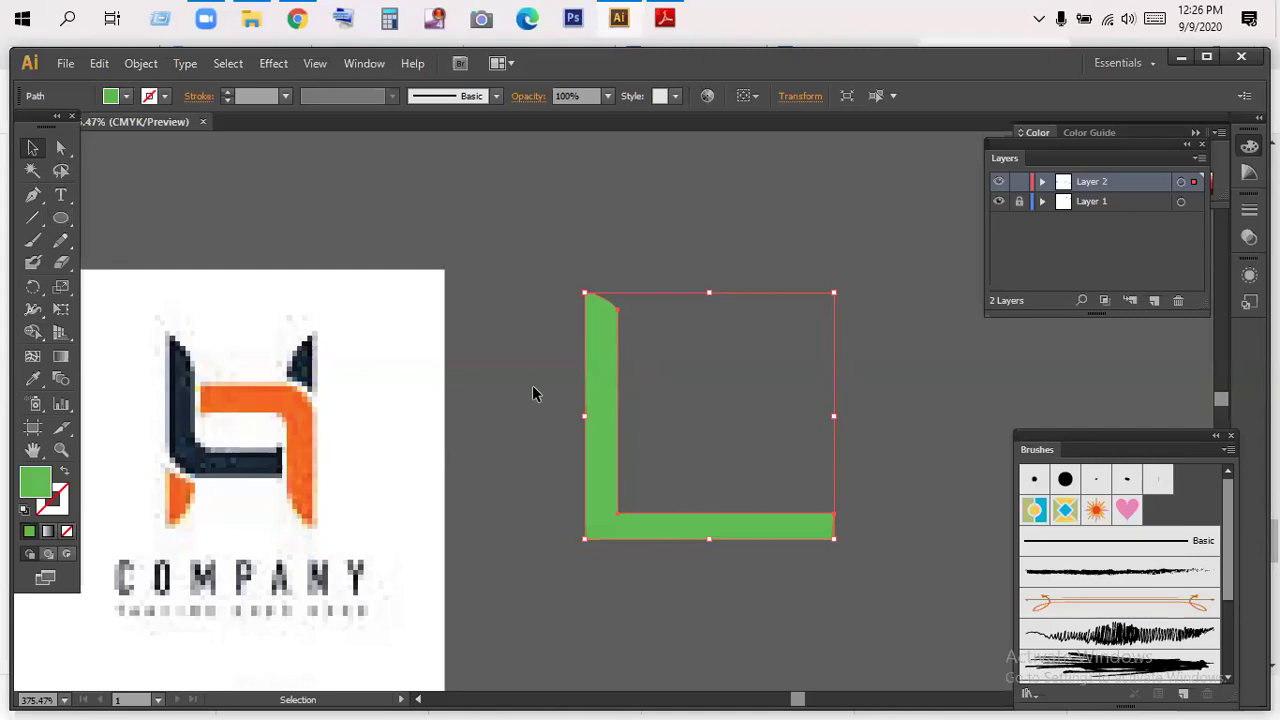
left_click(61, 148)
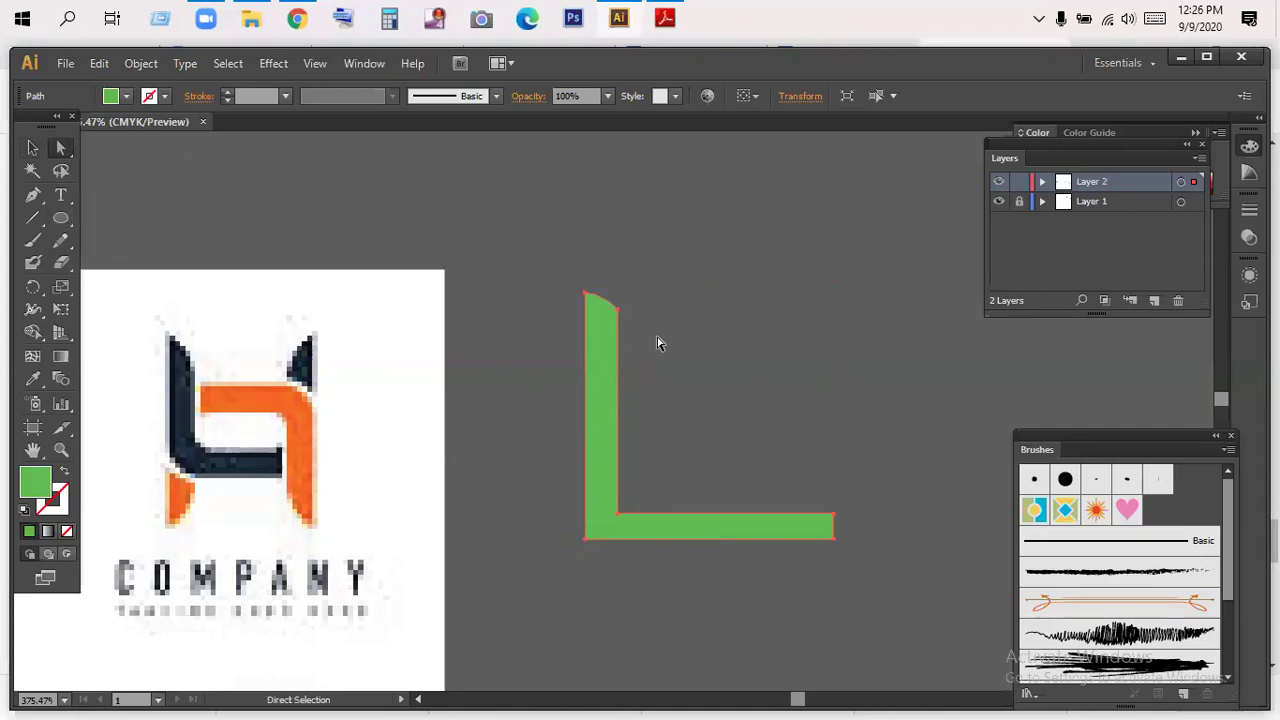
left_click(605, 298)
left_click_drag(619, 318, 617, 326)
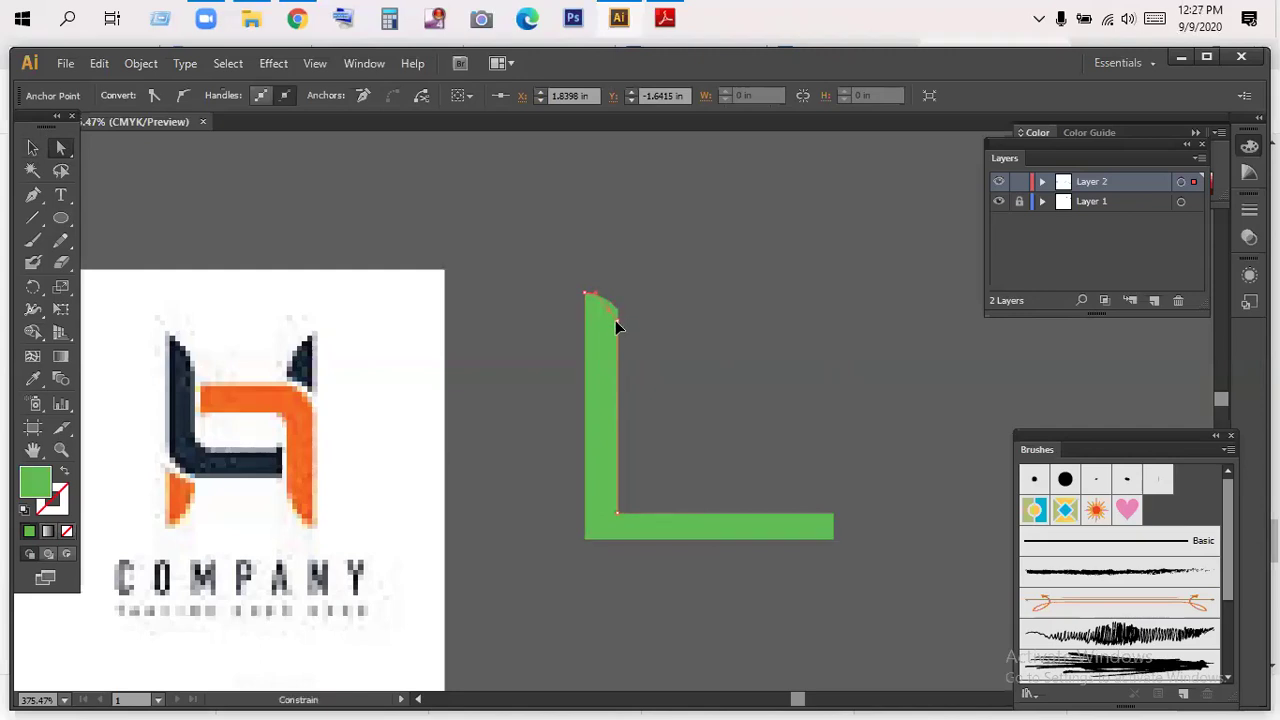
left_click(719, 300)
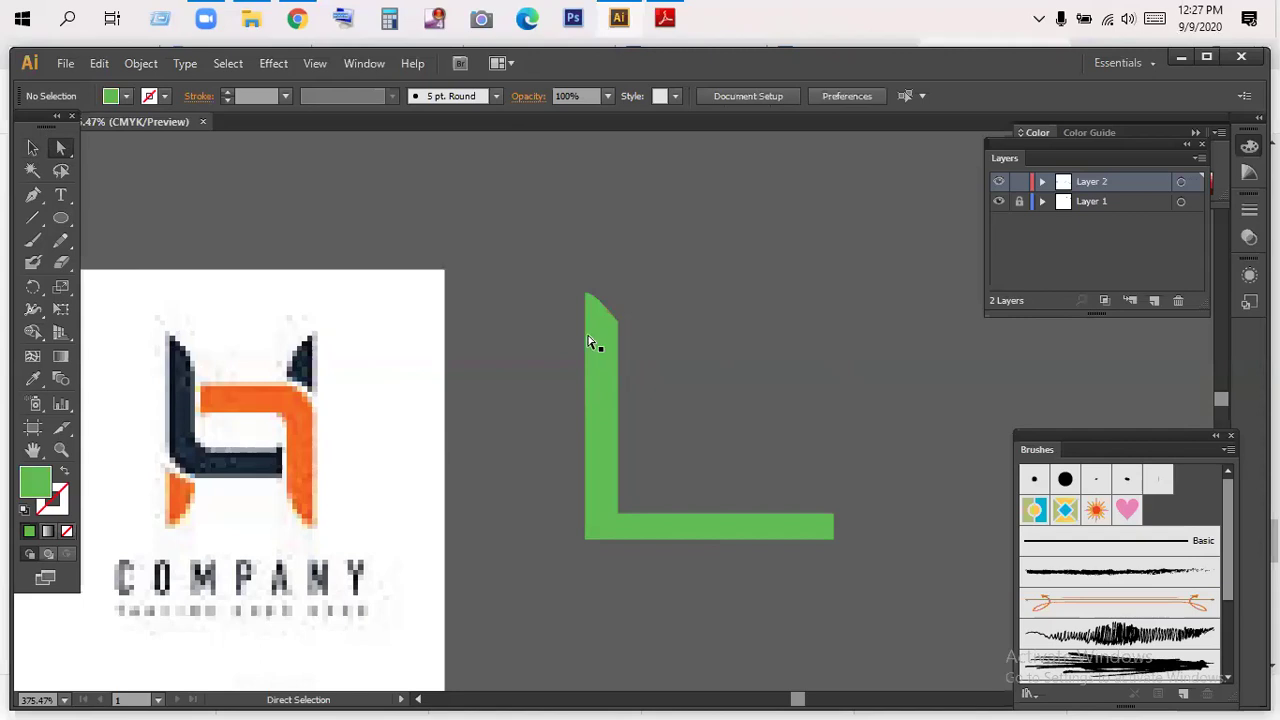
- Reshape the arm's slanted tip into a smooth rounded curve by extending the handles of its two top anchors
left_click(63, 453)
left_click_drag(573, 261, 775, 489)
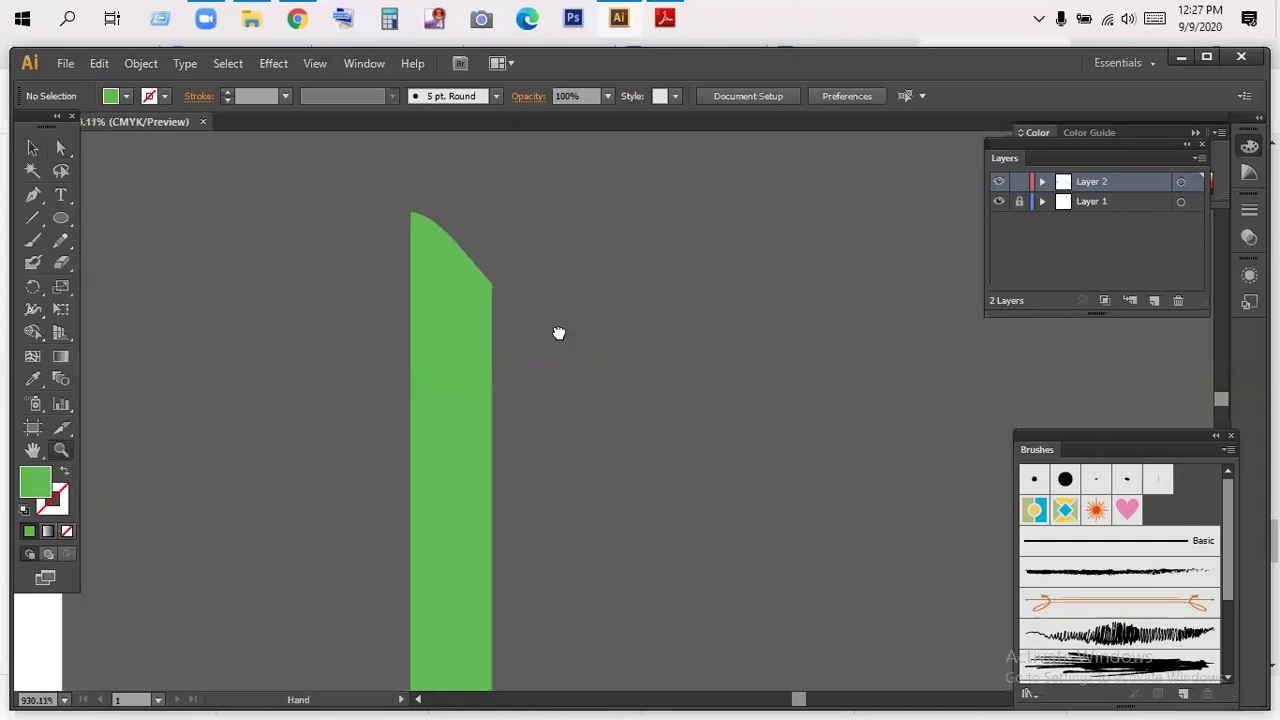
left_click_drag(477, 283, 590, 359)
left_click(60, 147)
left_click(551, 346)
left_click(663, 337)
left_click_drag(591, 340, 700, 366)
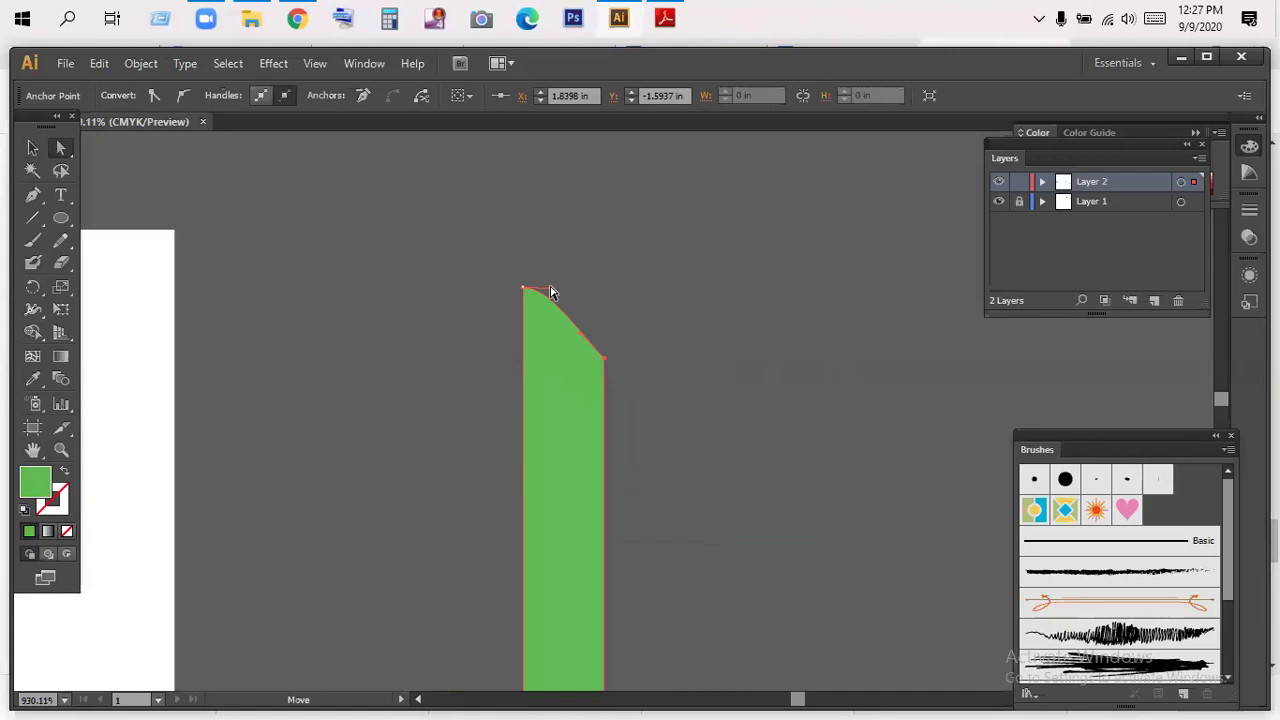
left_click_drag(549, 291, 587, 291)
left_click(700, 323)
left_click_drag(645, 375, 601, 330)
left_click(666, 333)
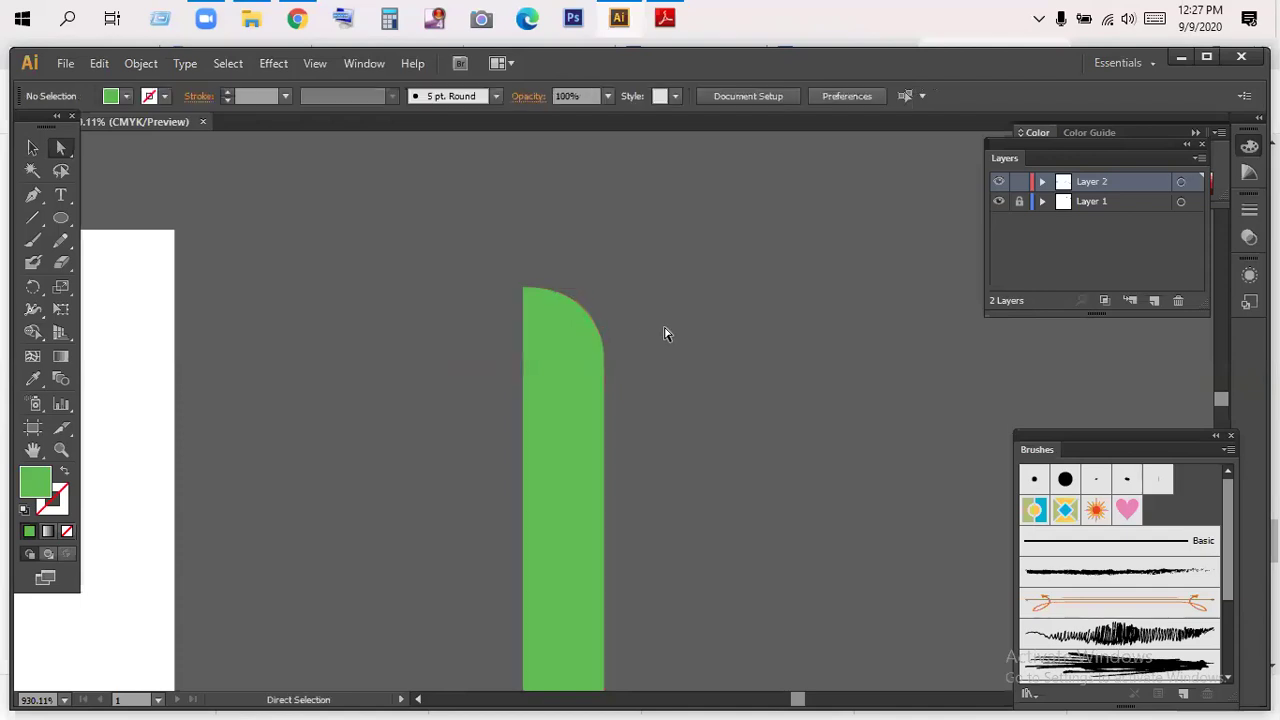
key("v")
key("z")
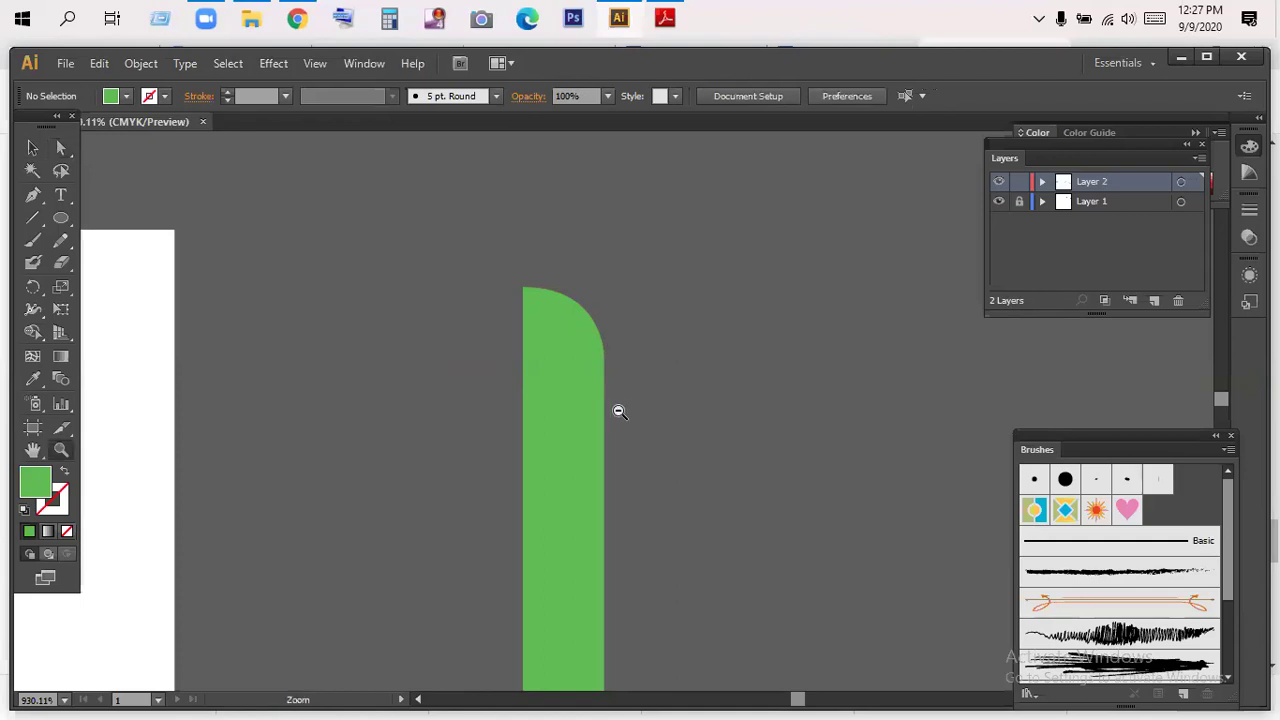
left_click(620, 411, "alt")
left_click(627, 413, "alt")
left_click(628, 413, "alt")
left_click(628, 413, "alt")
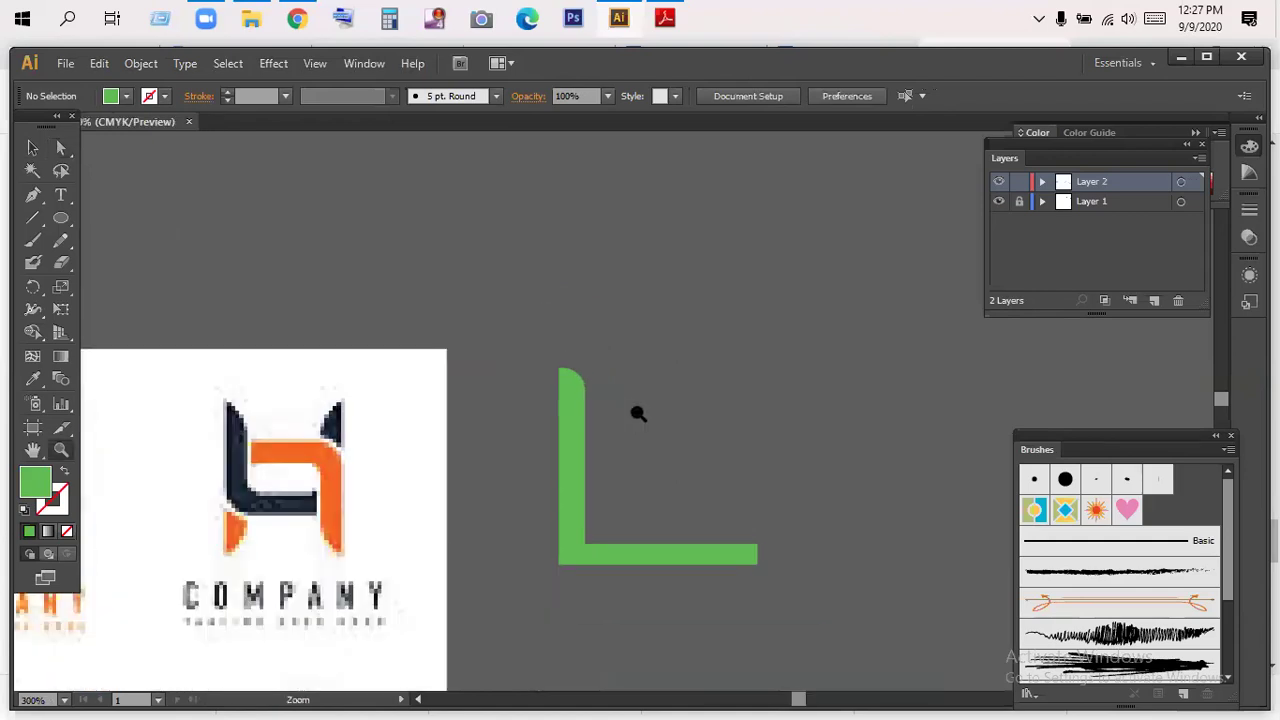
- Move the green L shape well away from the H-shaped logo to free the space beside it
left_click_drag(657, 411, 667, 397)
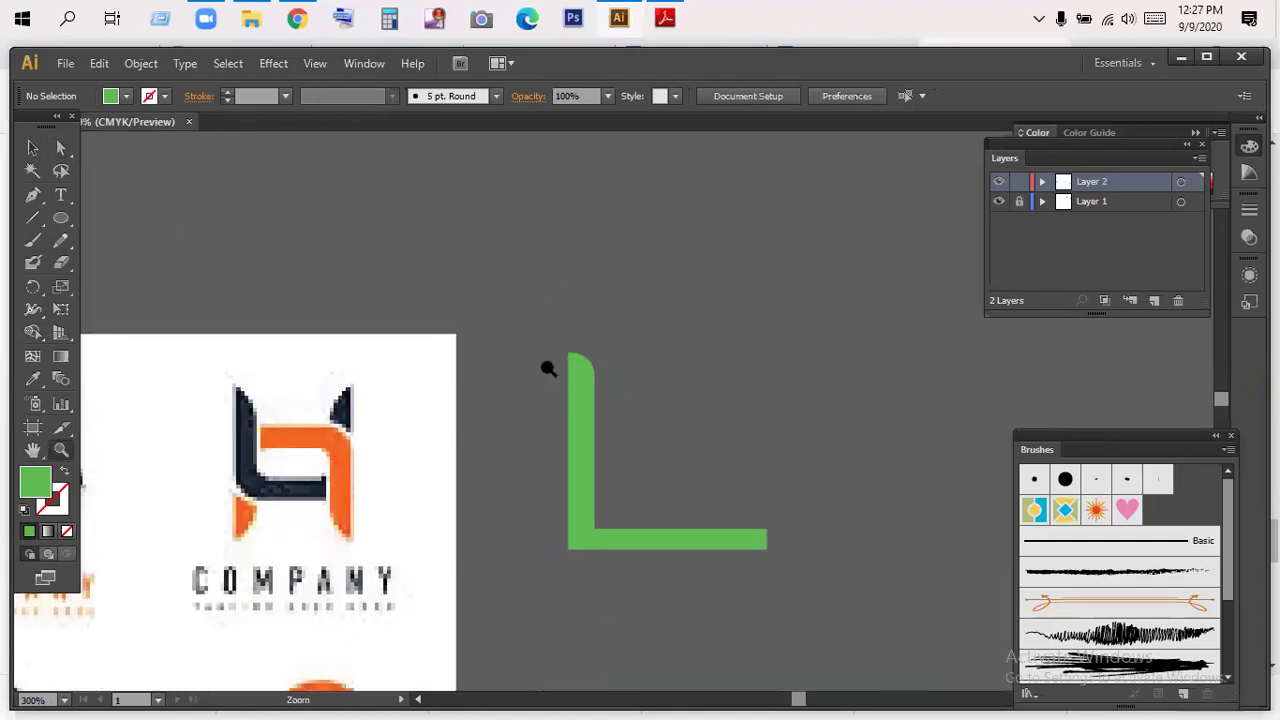
left_click(32, 147)
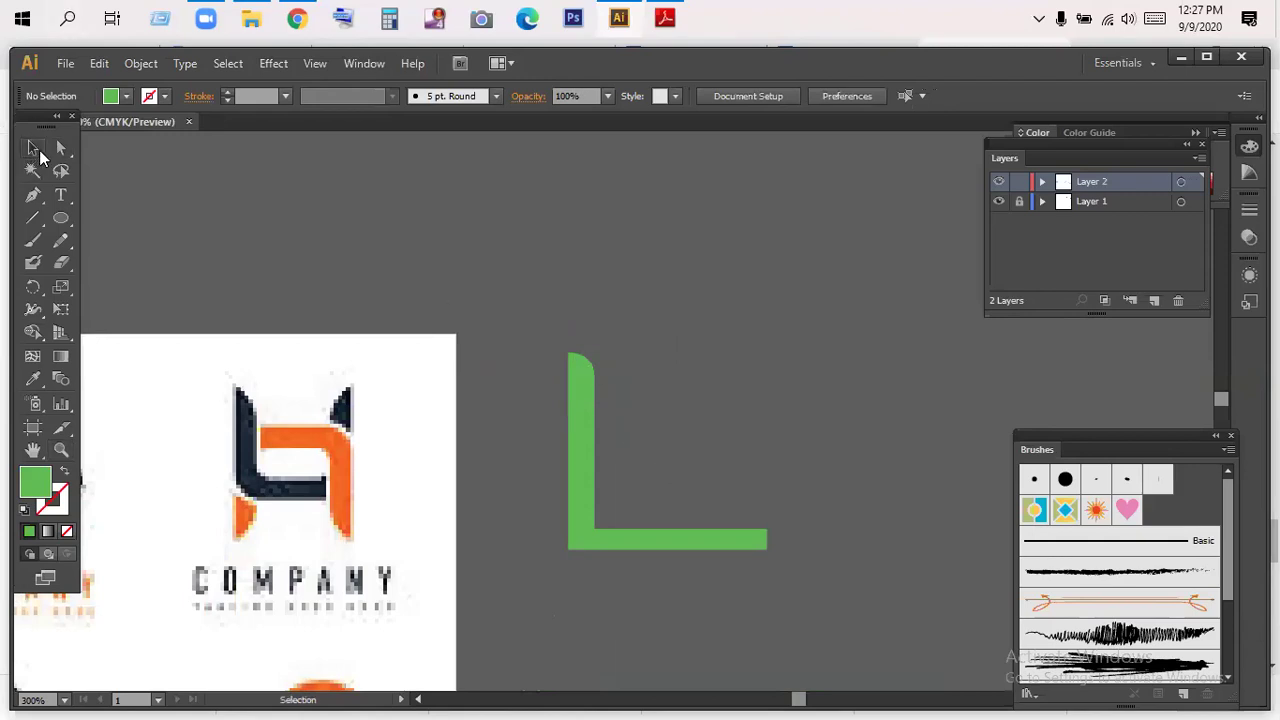
left_click(583, 402)
left_click(782, 390)
left_click_drag(557, 413, 556, 414)
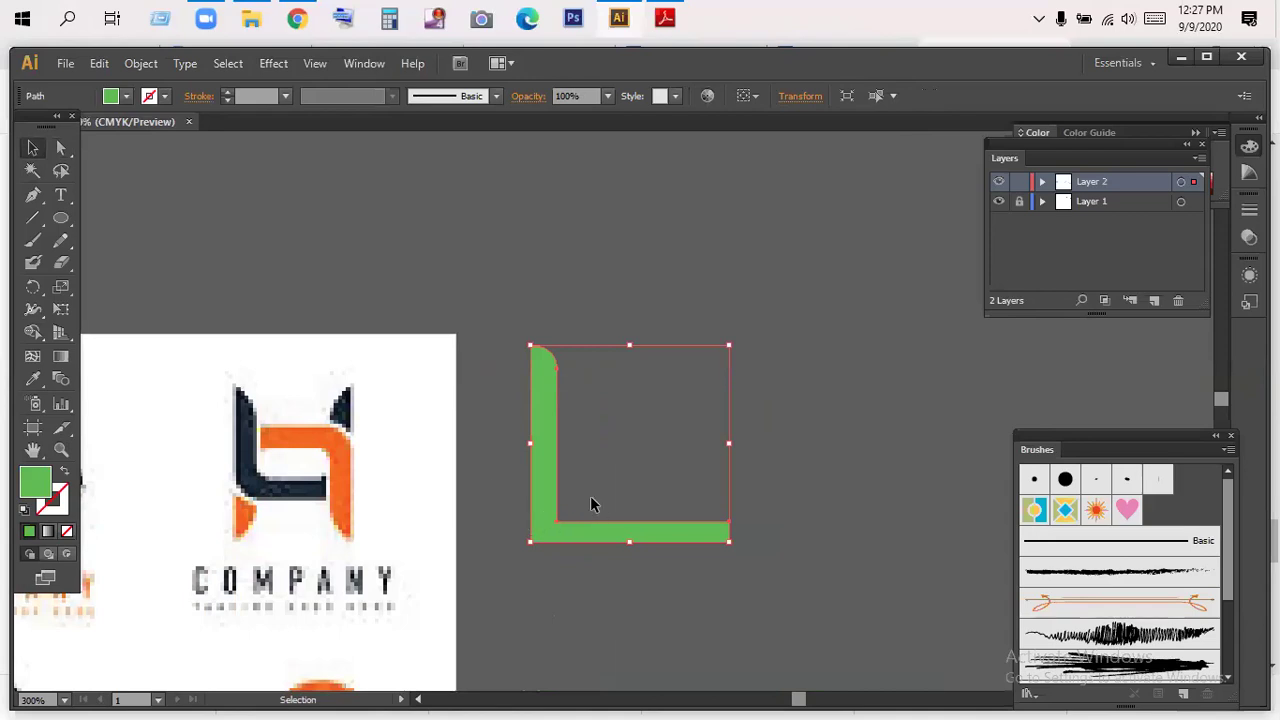
left_click(563, 470)
double_click(537, 445)
left_click(587, 233)
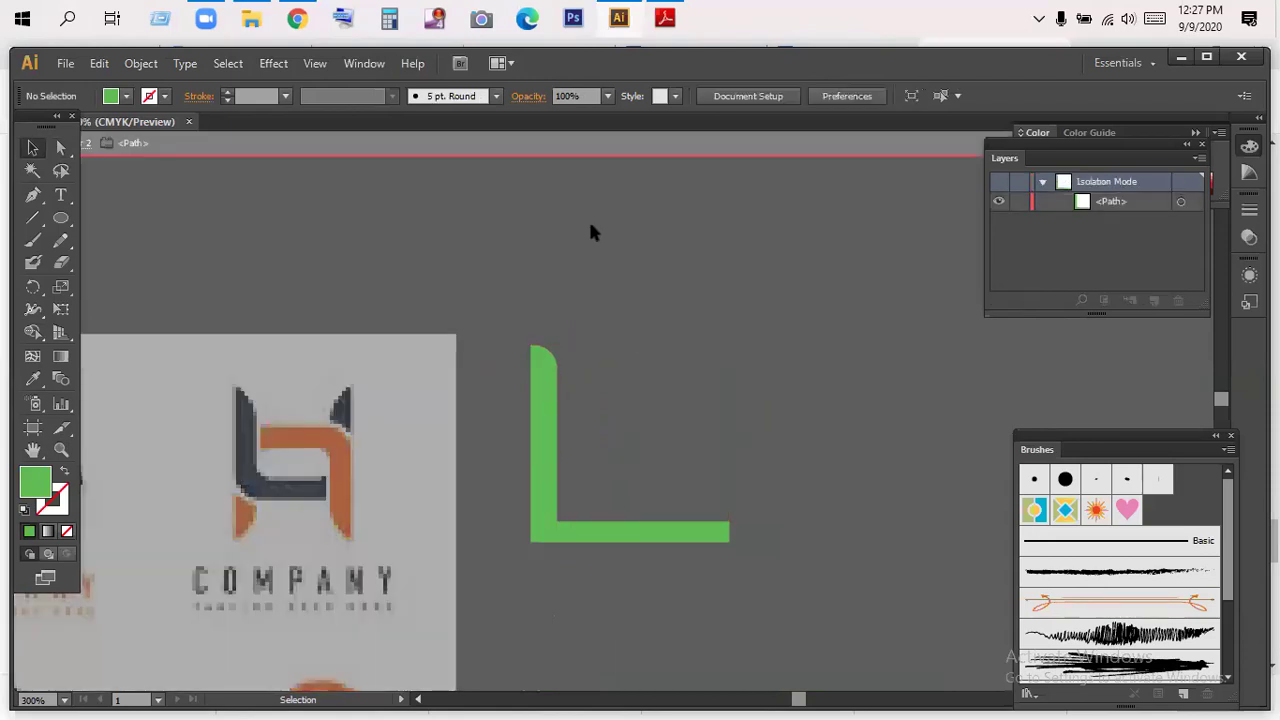
double_click(588, 232)
left_click_drag(560, 412, 766, 337)
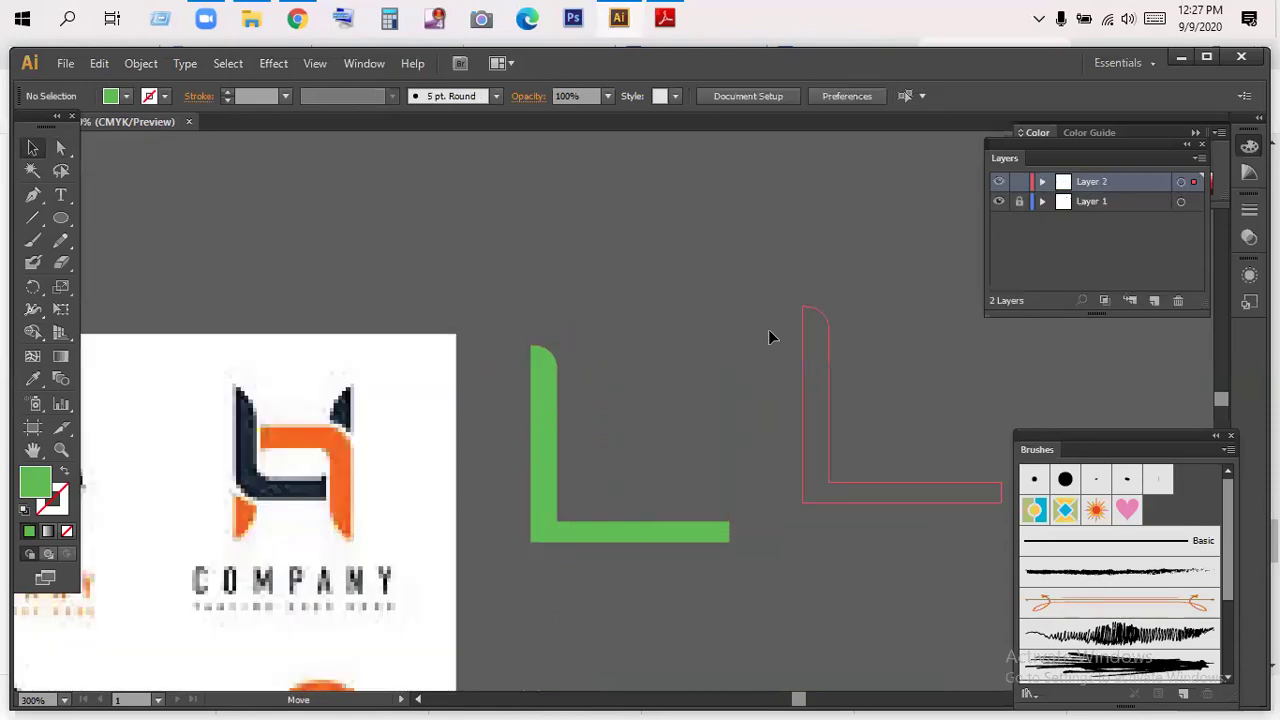
left_click(167, 264)
left_click_drag(61, 218, 156, 239)
left_click_drag(592, 336, 680, 425)
key("ctrl+z")
- Draw a green rounded rectangle beside the H-shaped logo, adjust its corner radius, and duplicate it slightly up and to the right
left_click_drag(64, 226, 161, 237)
left_click_drag(569, 358, 700, 516)
key("Down")
key("Down")
key("Down")
key("Down")
key("Up")
key("Up")
key("Up")
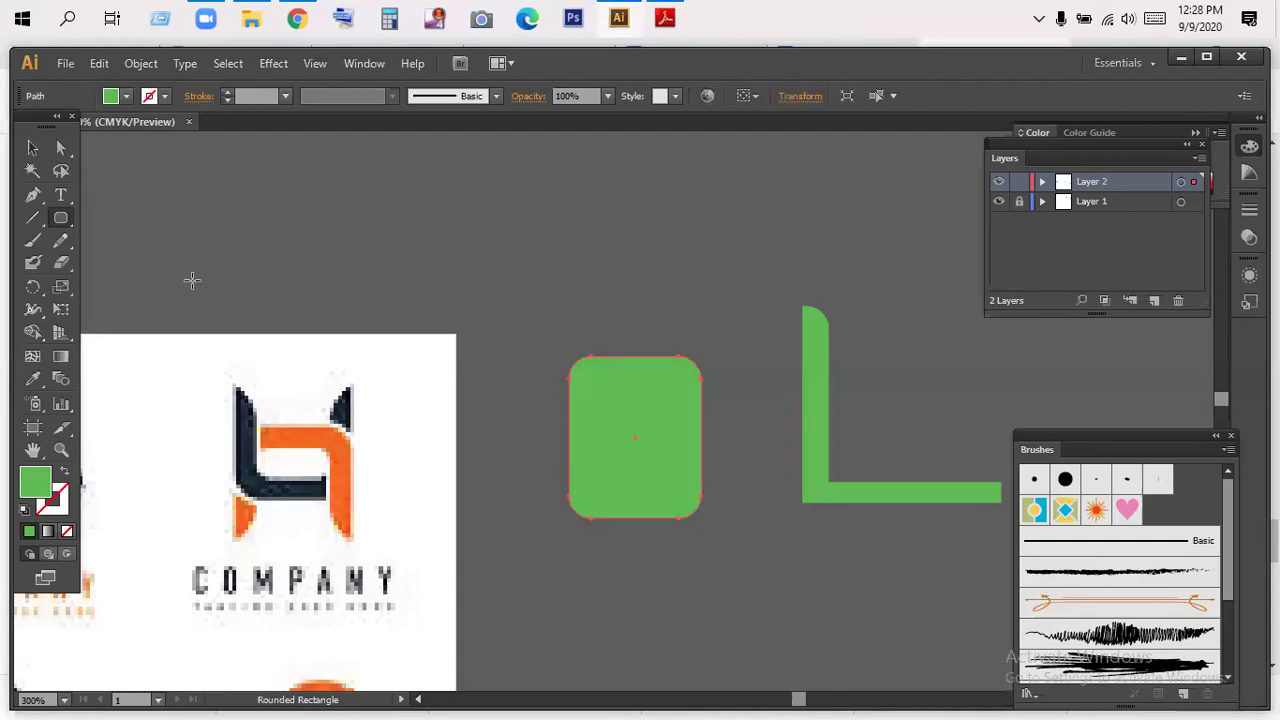
left_click(32, 147)
left_click_drag(623, 413, 650, 403)
- Try to cut the duplicate's area out of the original rounded rectangle with Shape Builder, and undo the cut
left_click_drag(551, 316, 644, 452)
left_click(33, 332)
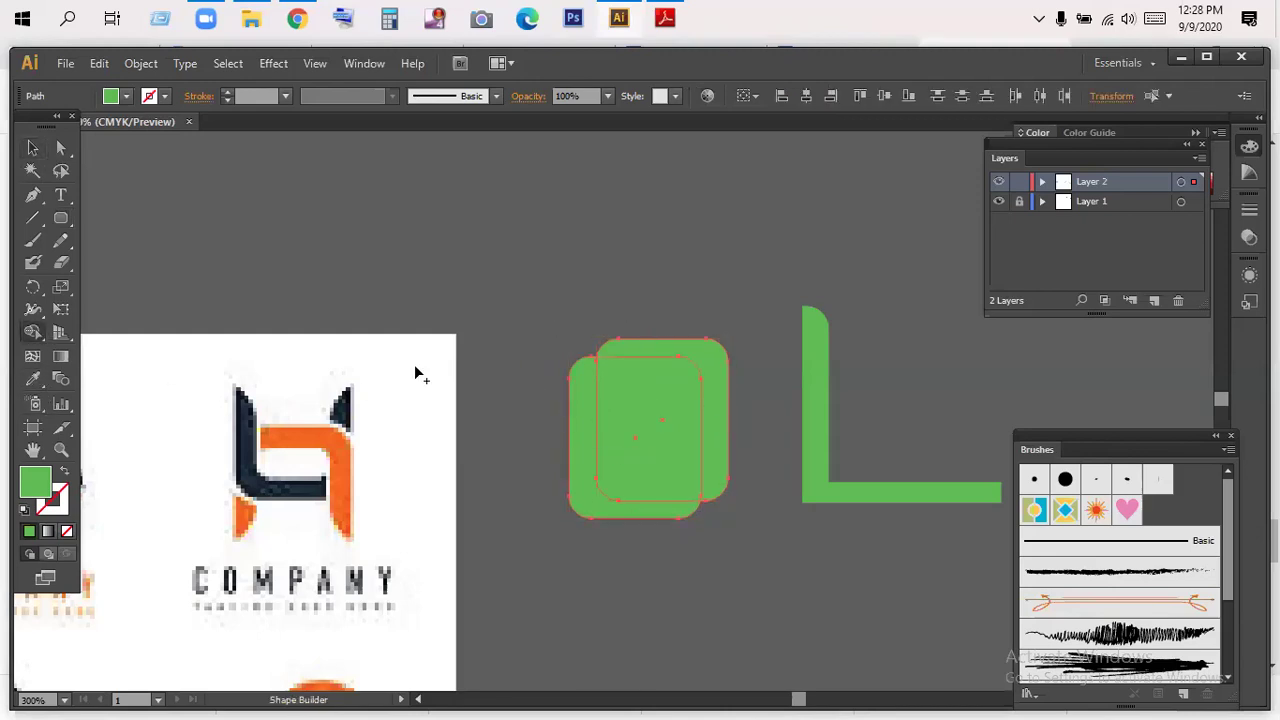
mouse_move(742, 326)
left_mouse_down()
mouse_move(608, 437)
mouse_move(665, 432)
left_mouse_up()
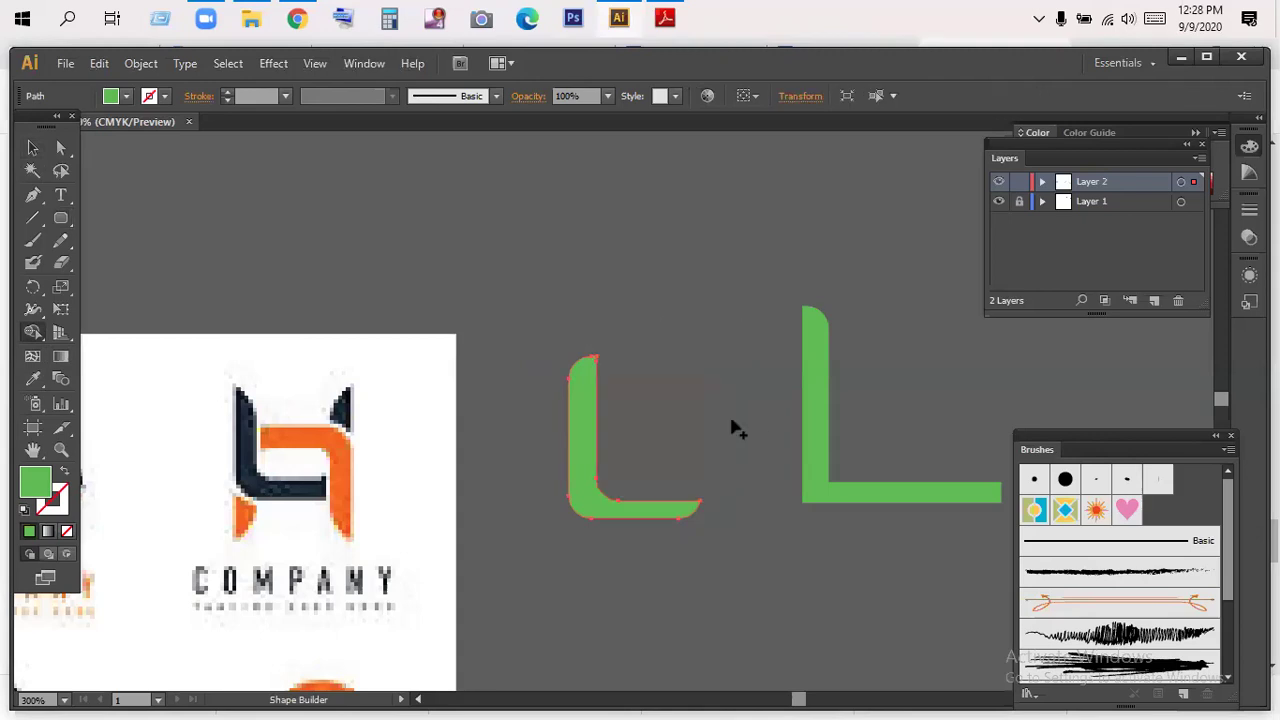
left_click(33, 148)
left_click(684, 289)
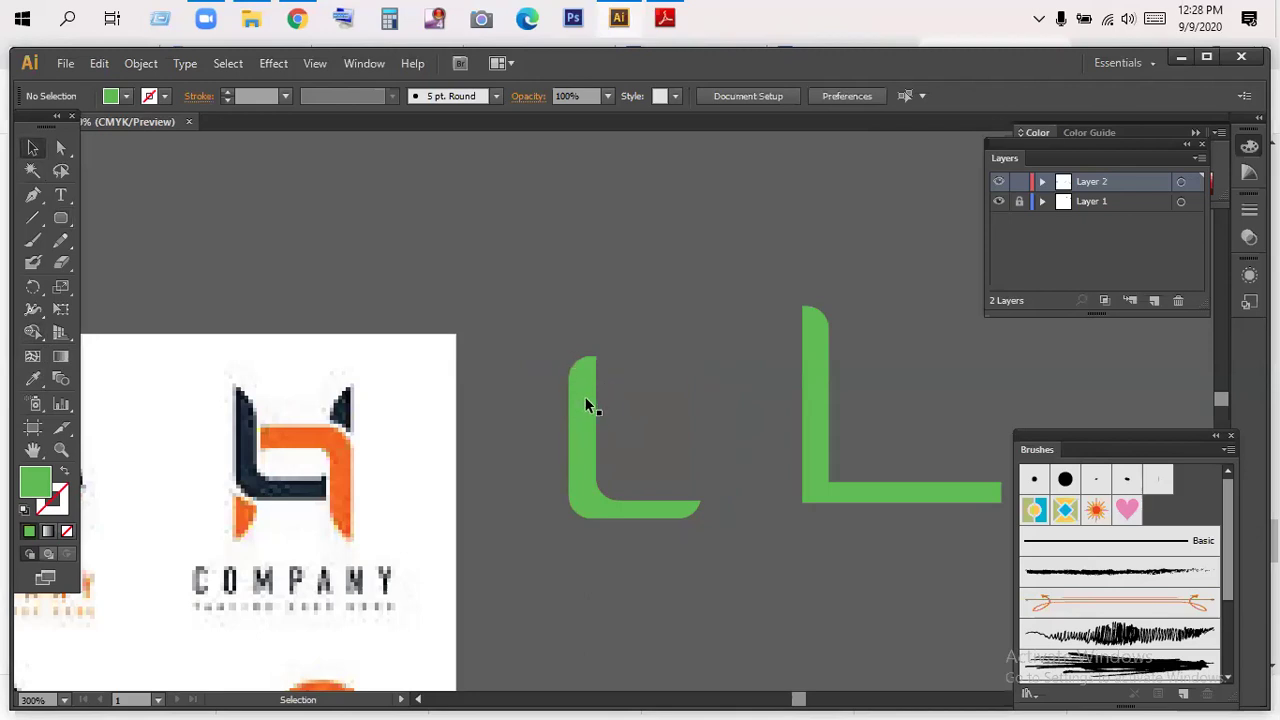
key("ctrl+z")
- Recolor the front rounded rectangle with the orange sampled from the H-shaped logo and nudge it slightly up and to the left
left_click(658, 257)
left_click(673, 366)
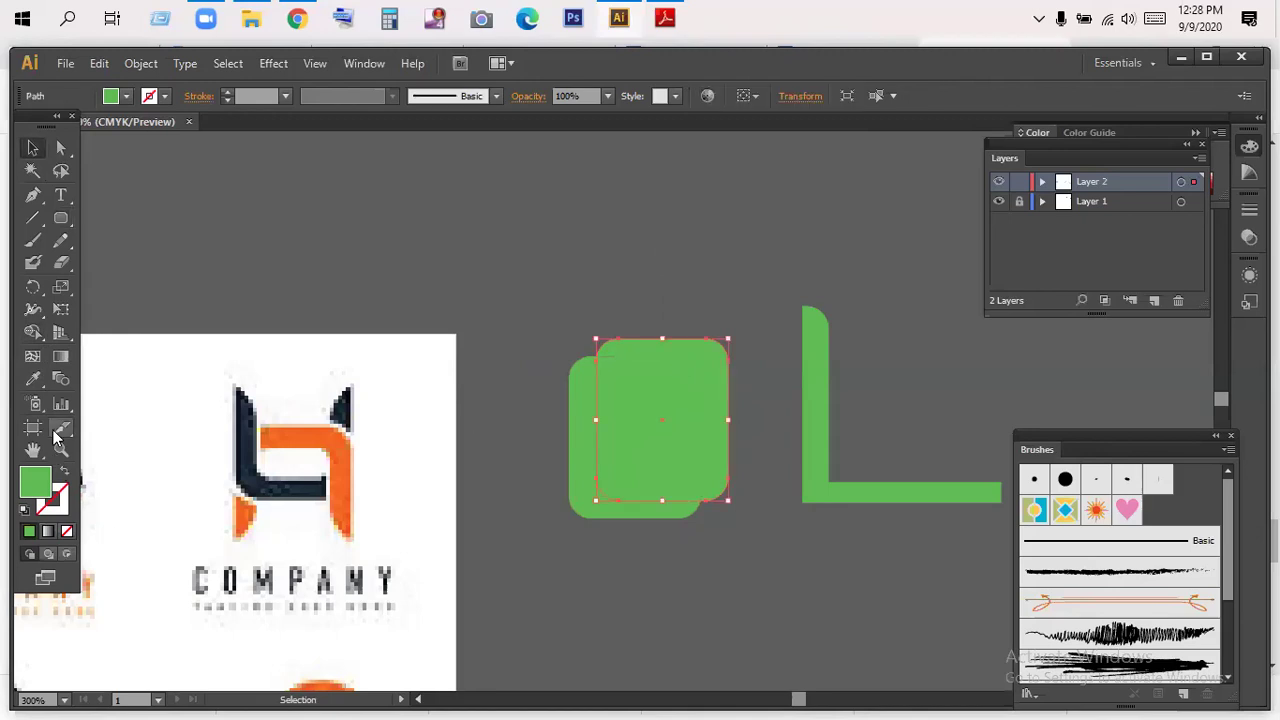
left_click(32, 378)
left_click(340, 432)
left_click(32, 147)
key("Up")
key("Up")
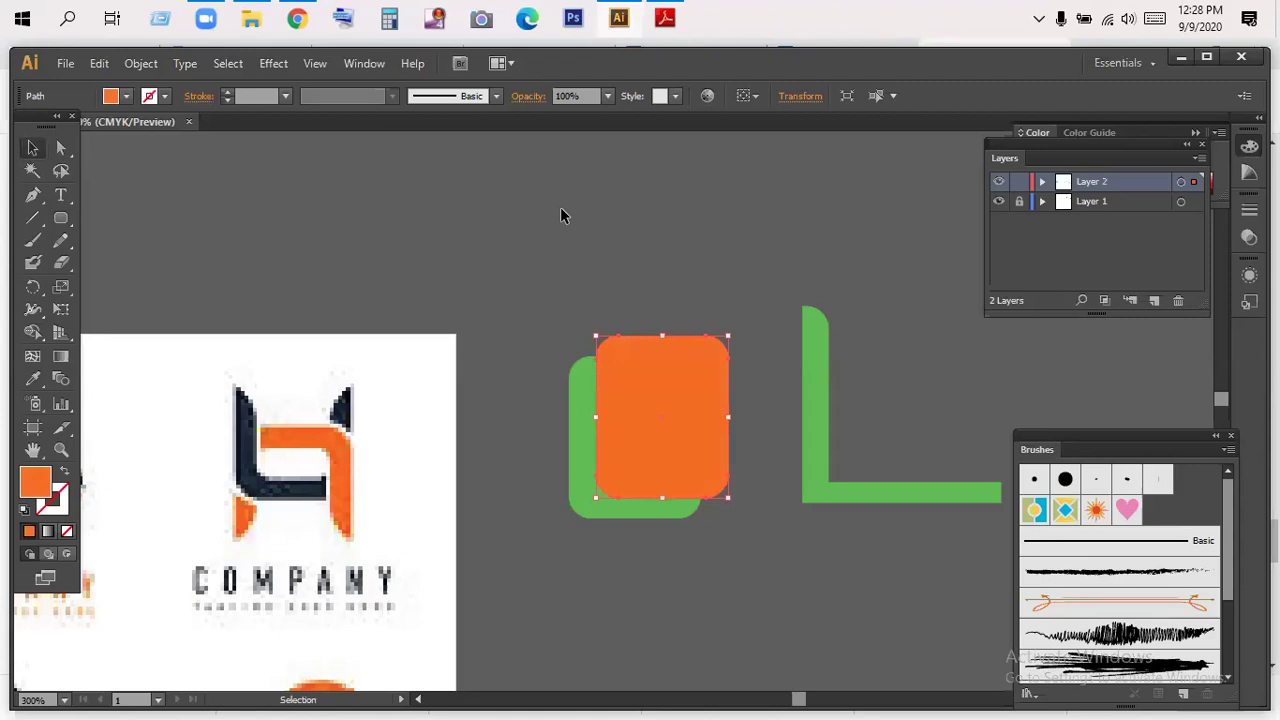
key("Left")
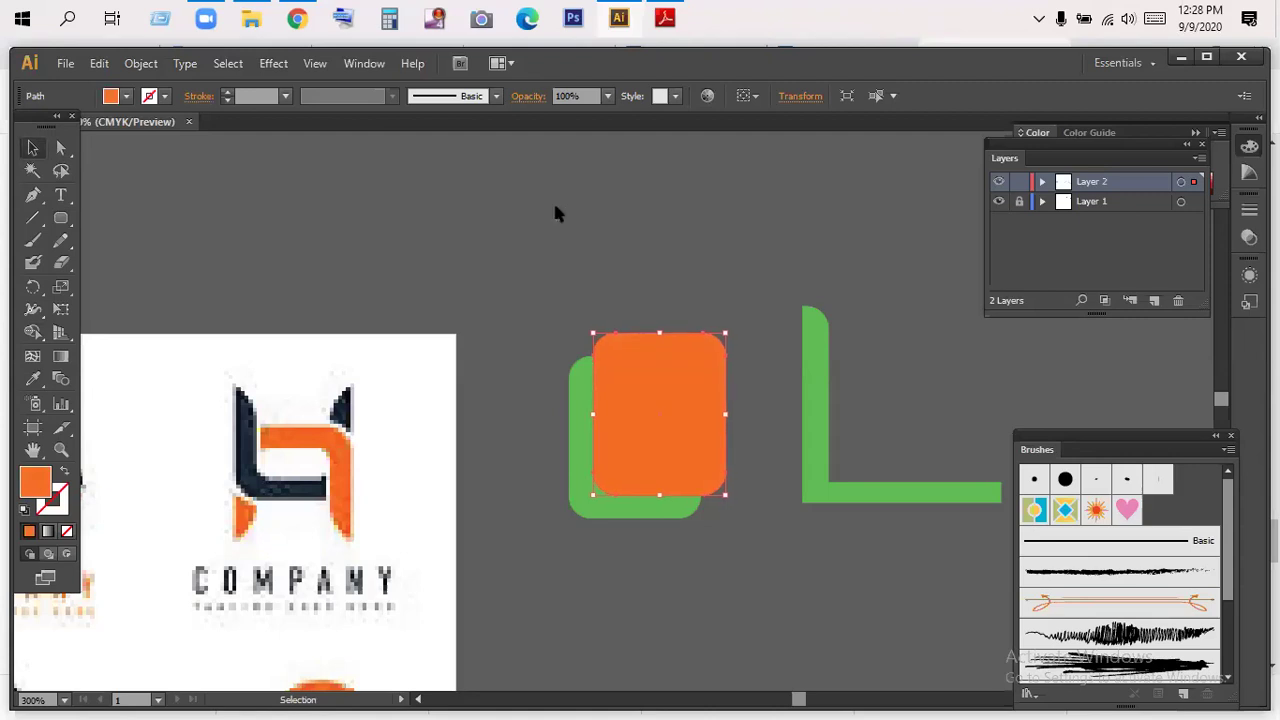
key("Down")
left_click(620, 238)
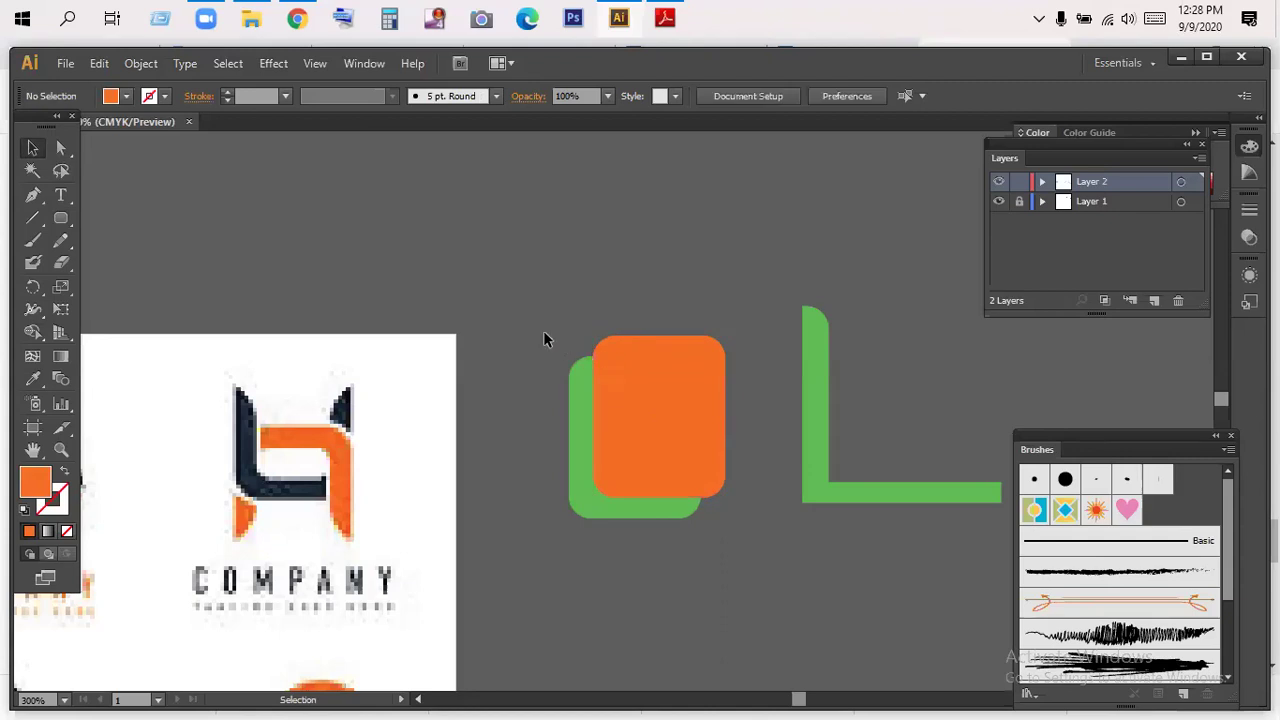
- Subtract the orange rectangle from the green one with Shape Builder, leaving a rounded L shape
left_click_drag(543, 340, 640, 540)
left_click(33, 332)
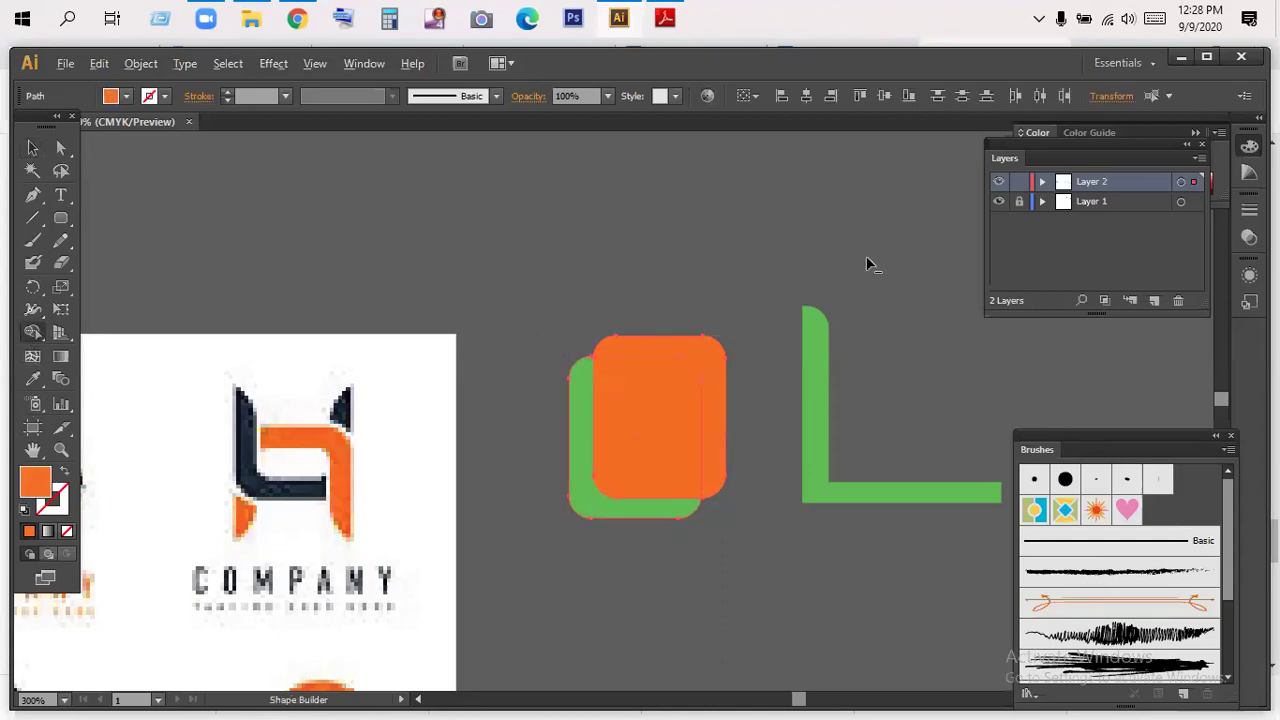
left_click_drag(655, 376, 657, 414)
left_click(33, 147)
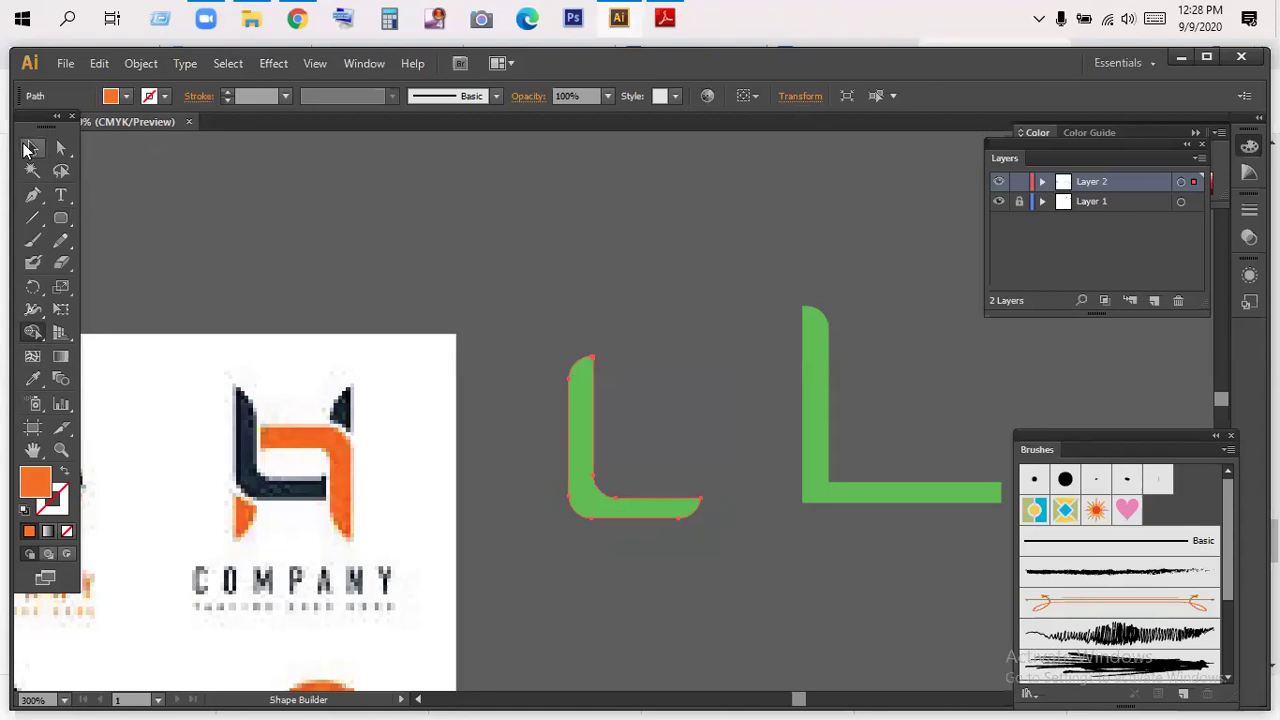
left_click(519, 249)
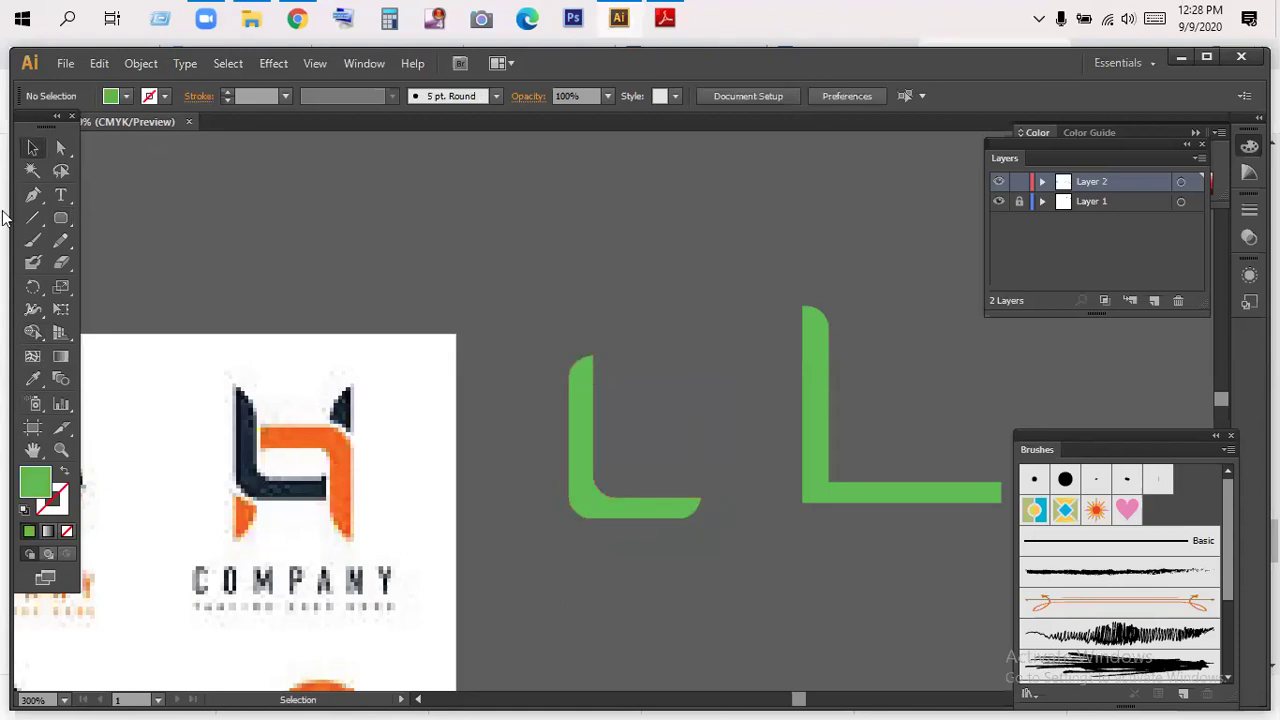
- Draw a rectangle over the tip of the rounded L's vertical arm and cut the tip off square with Shape Builder
left_click_drag(57, 226, 184, 206)
left_click_drag(546, 330, 618, 381)
left_click(33, 147)
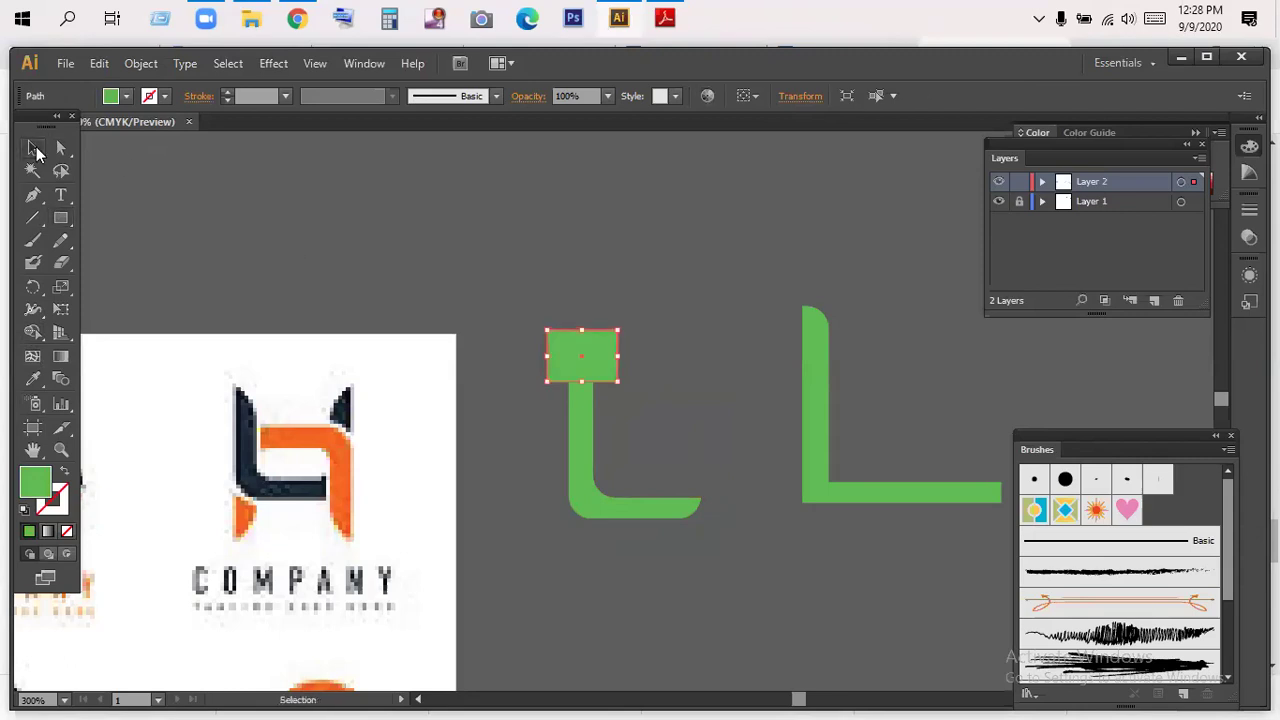
left_click_drag(640, 425, 502, 372)
left_click(33, 332)
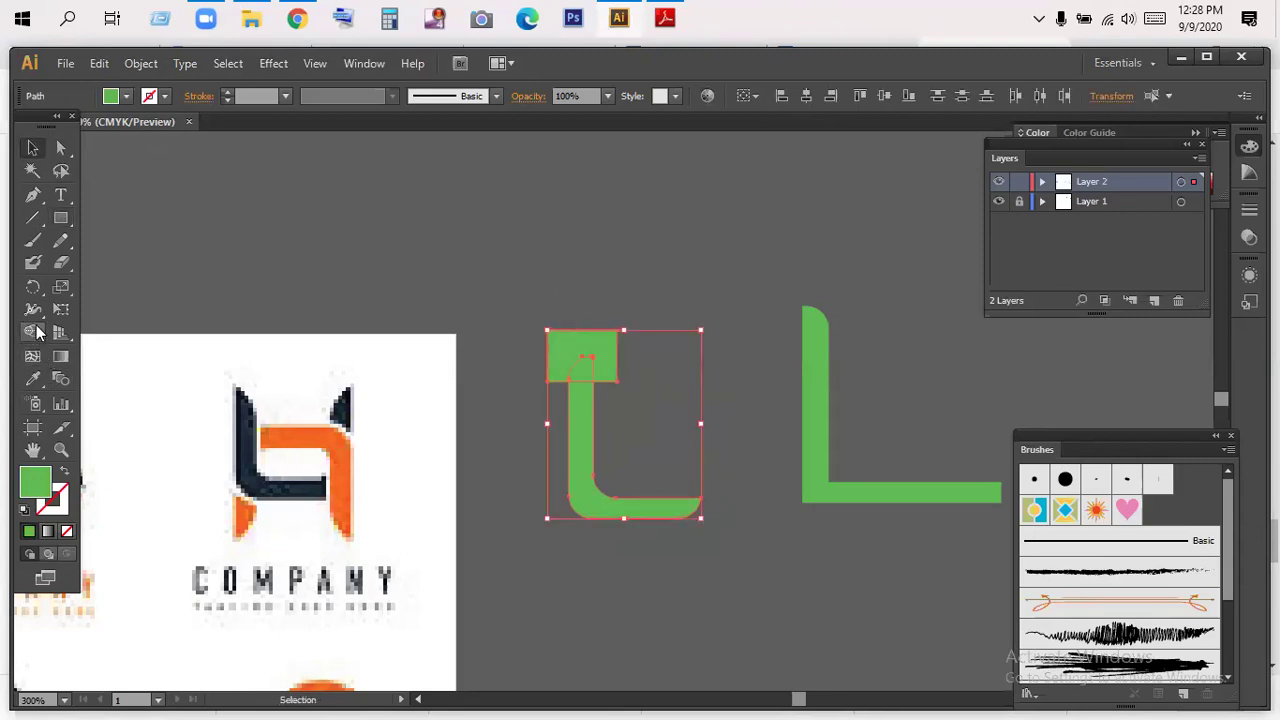
left_click_drag(587, 302, 587, 345)
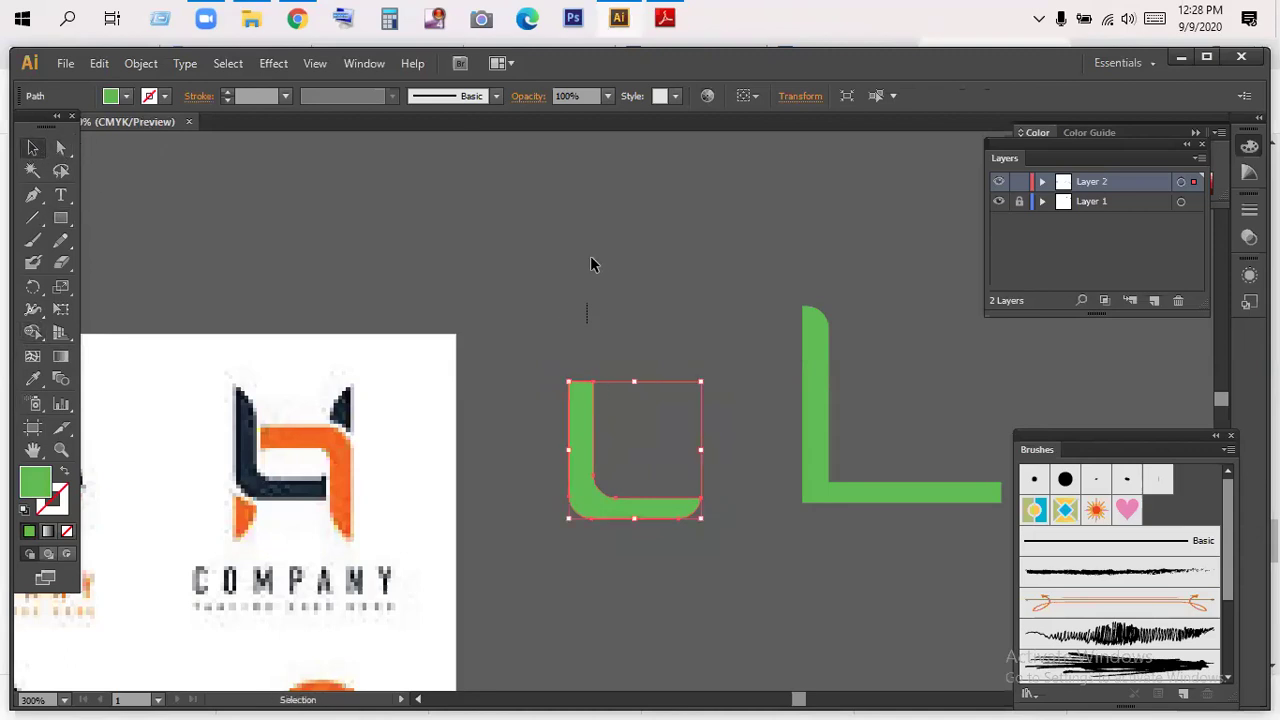
left_click(602, 346)
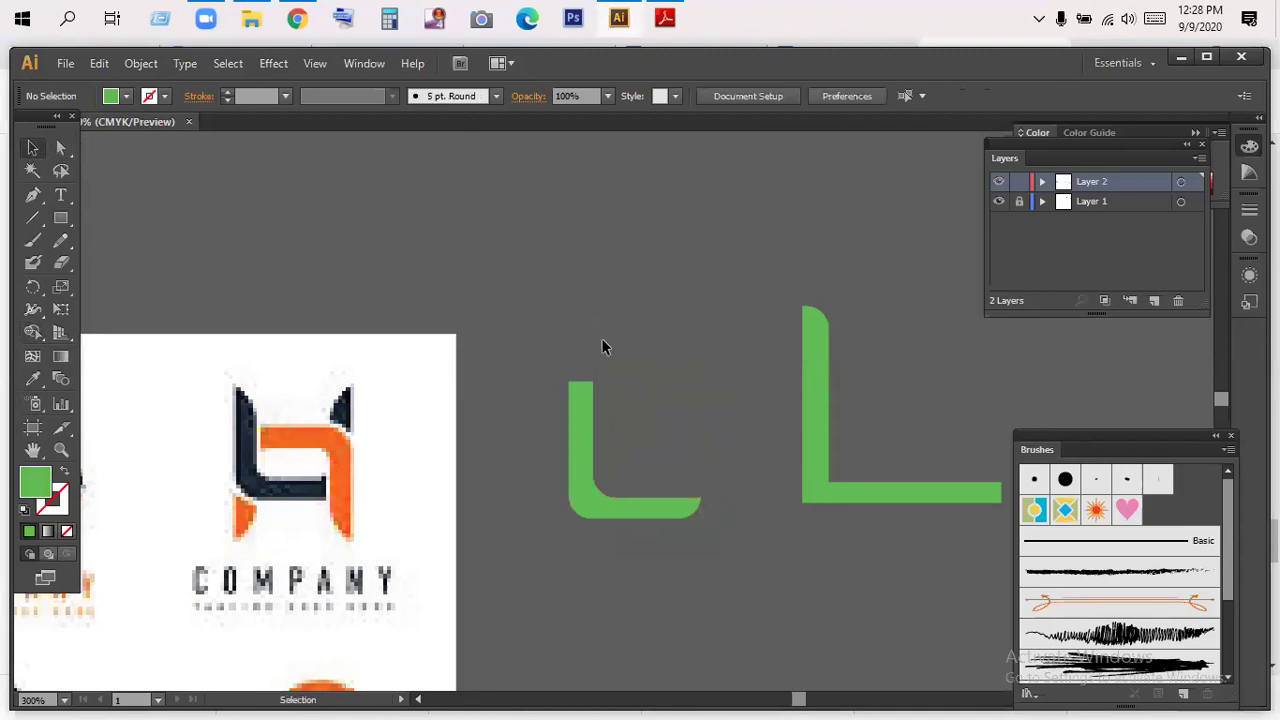
- Scale the rounded L down and try placing a rotated version above it, undoing the rotated placement
left_click(575, 408)
left_click(546, 264)
left_click(678, 510)
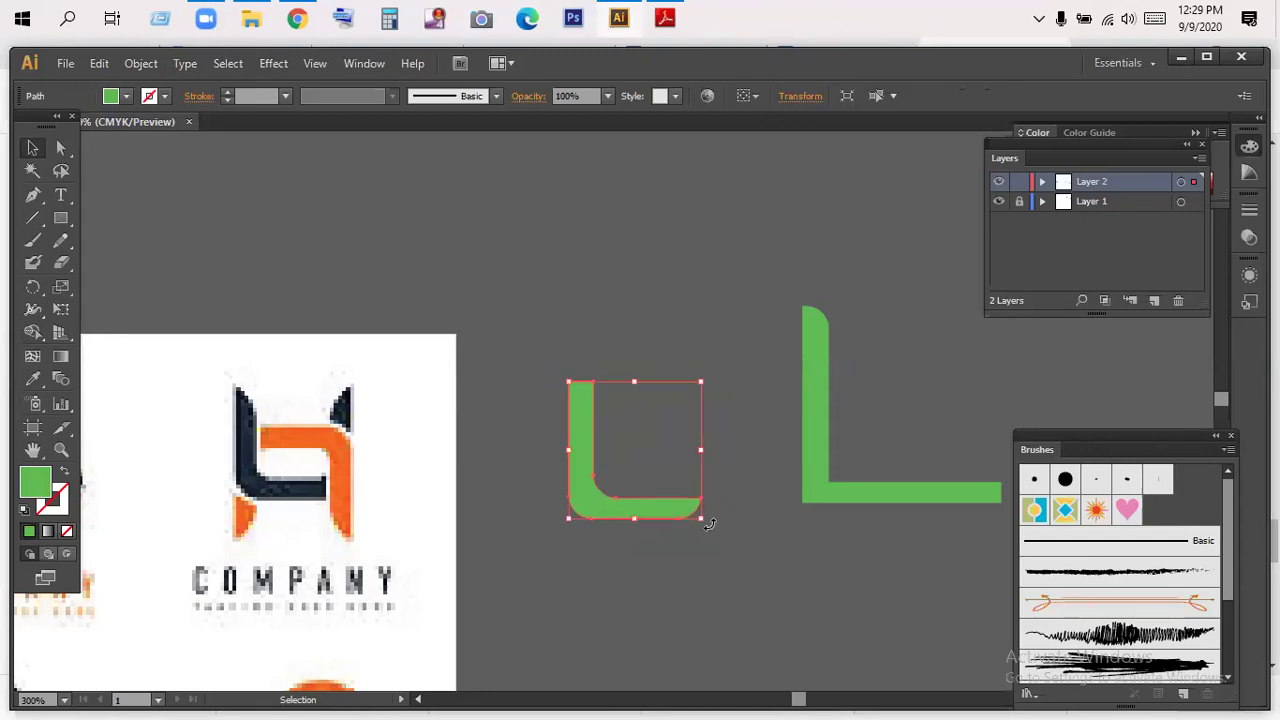
left_click_drag(708, 523, 560, 312)
left_click_drag(701, 453, 631, 292)
left_click(613, 438)
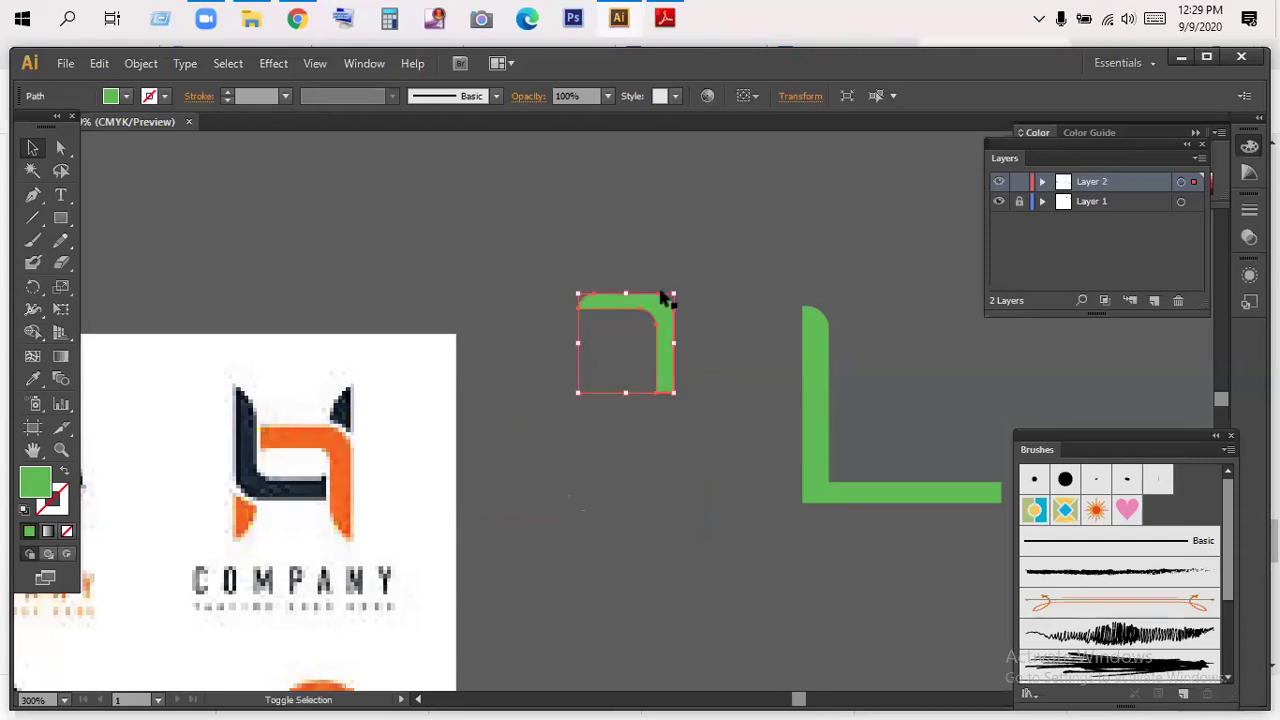
left_click(691, 386)
key("ctrl+z")
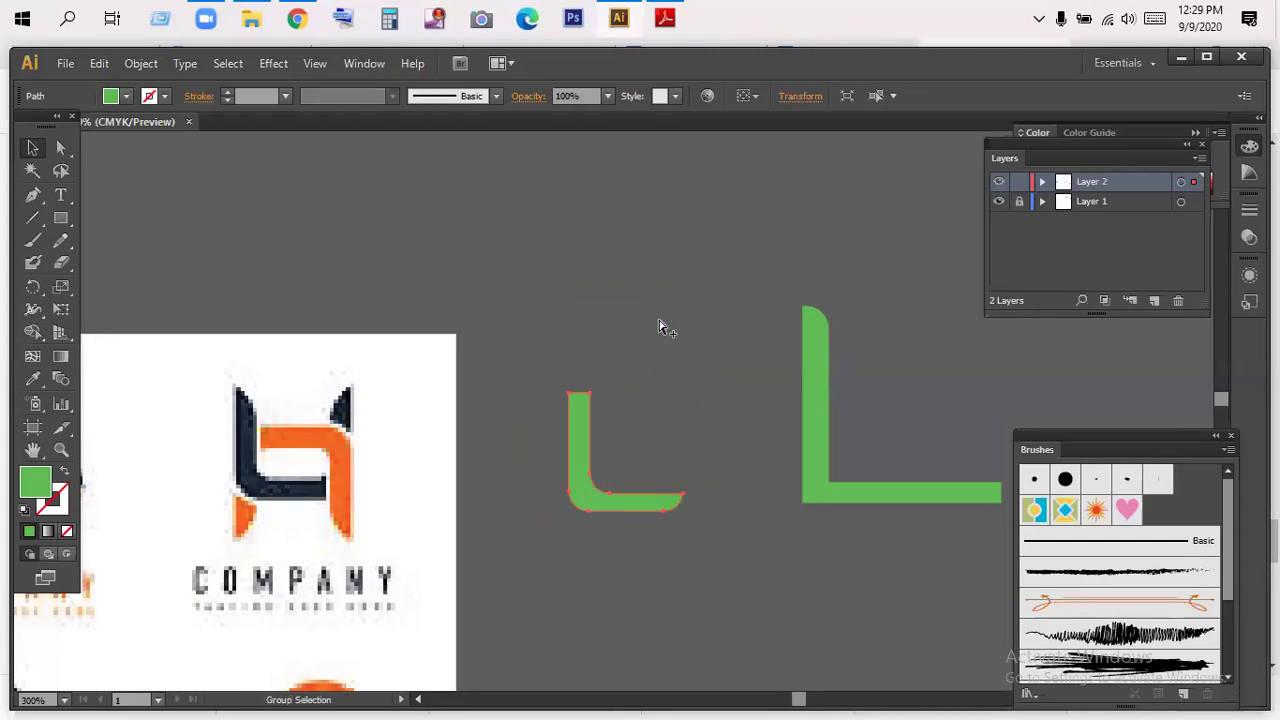
- Delete the small rounded L shape beside the H-shaped logo
left_click(658, 325)
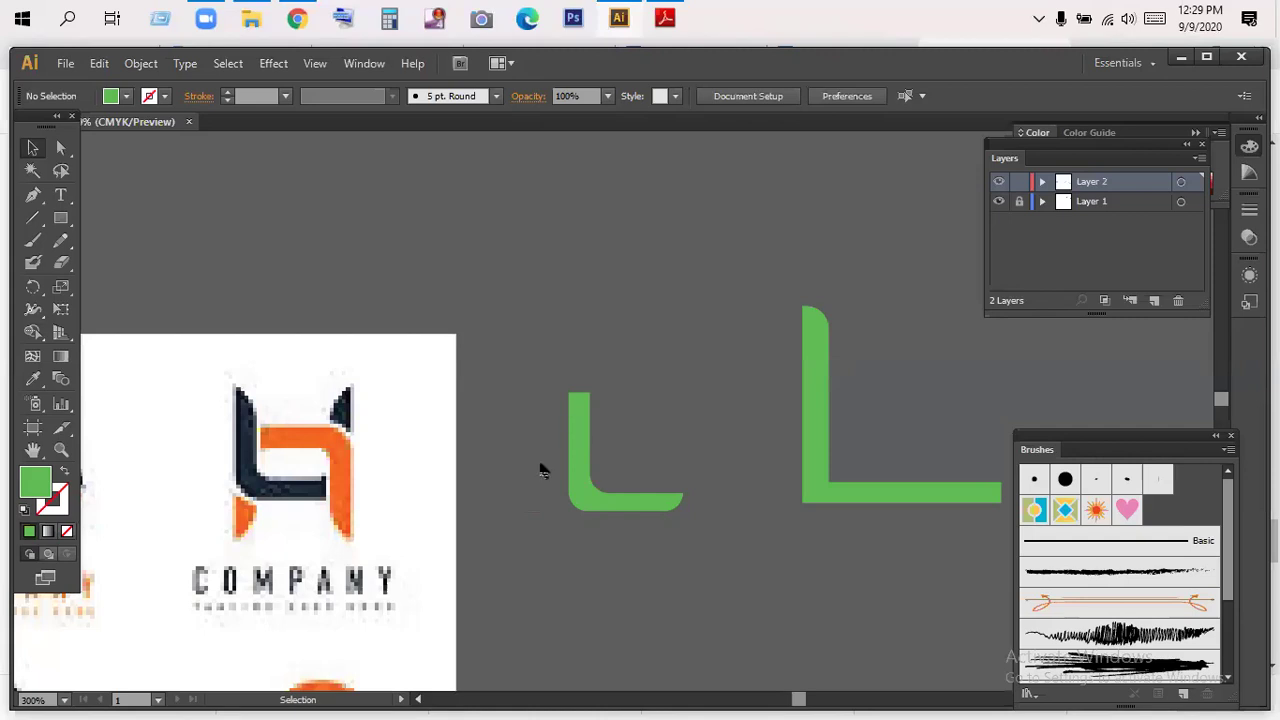
left_click(577, 435)
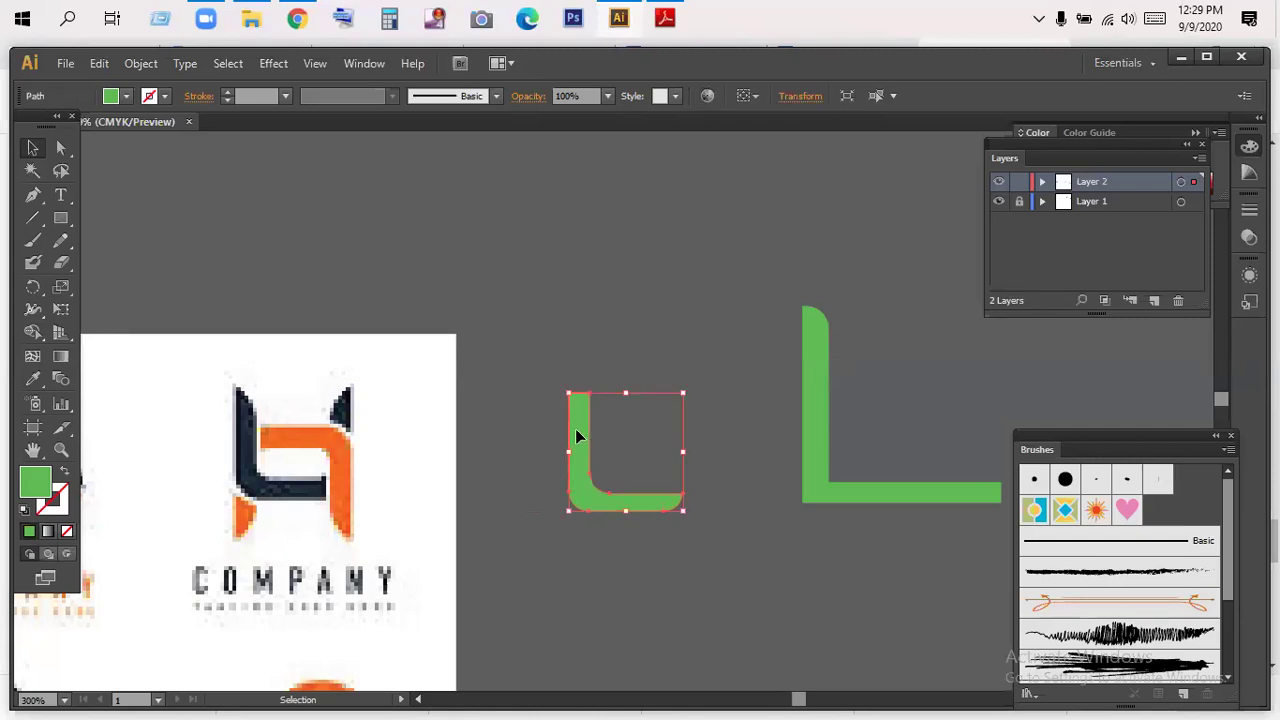
key("Delete")
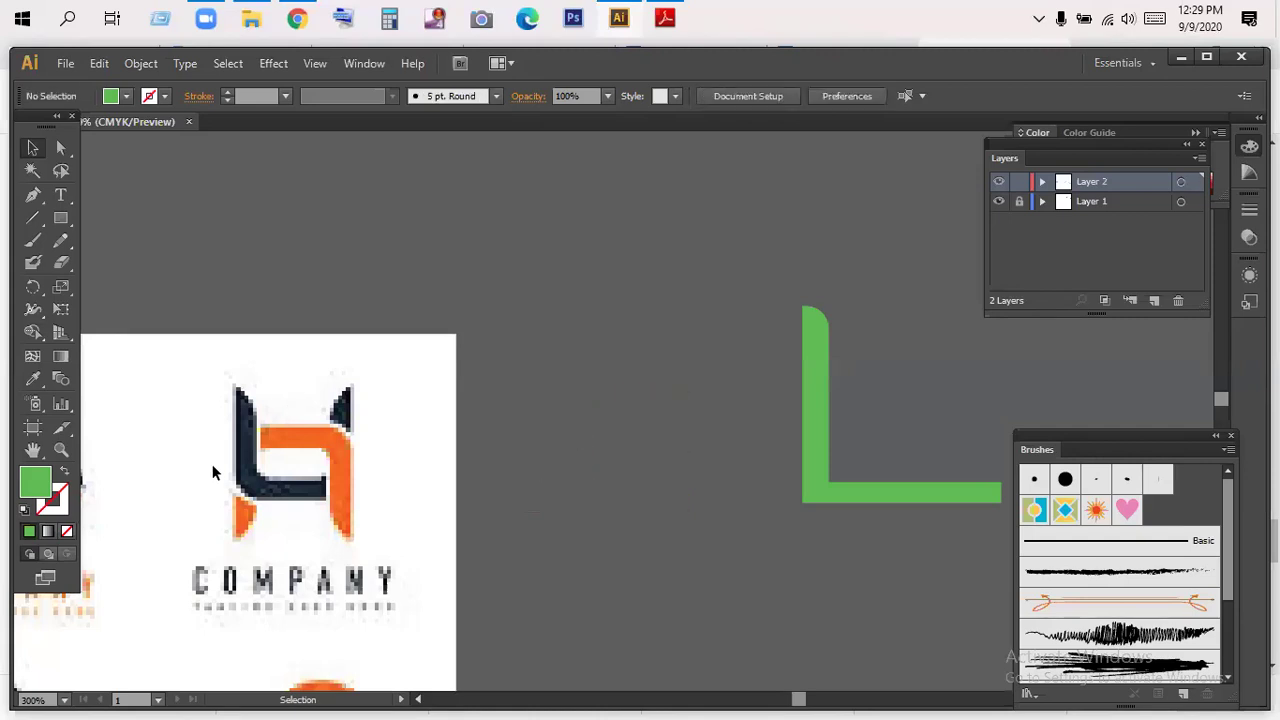
- Look over the orange-and-navy company logos and the blue abstract arrow logos on the reference sheets
left_click_drag(320, 385, 570, 325)
left_click_drag(279, 423, 684, 218)
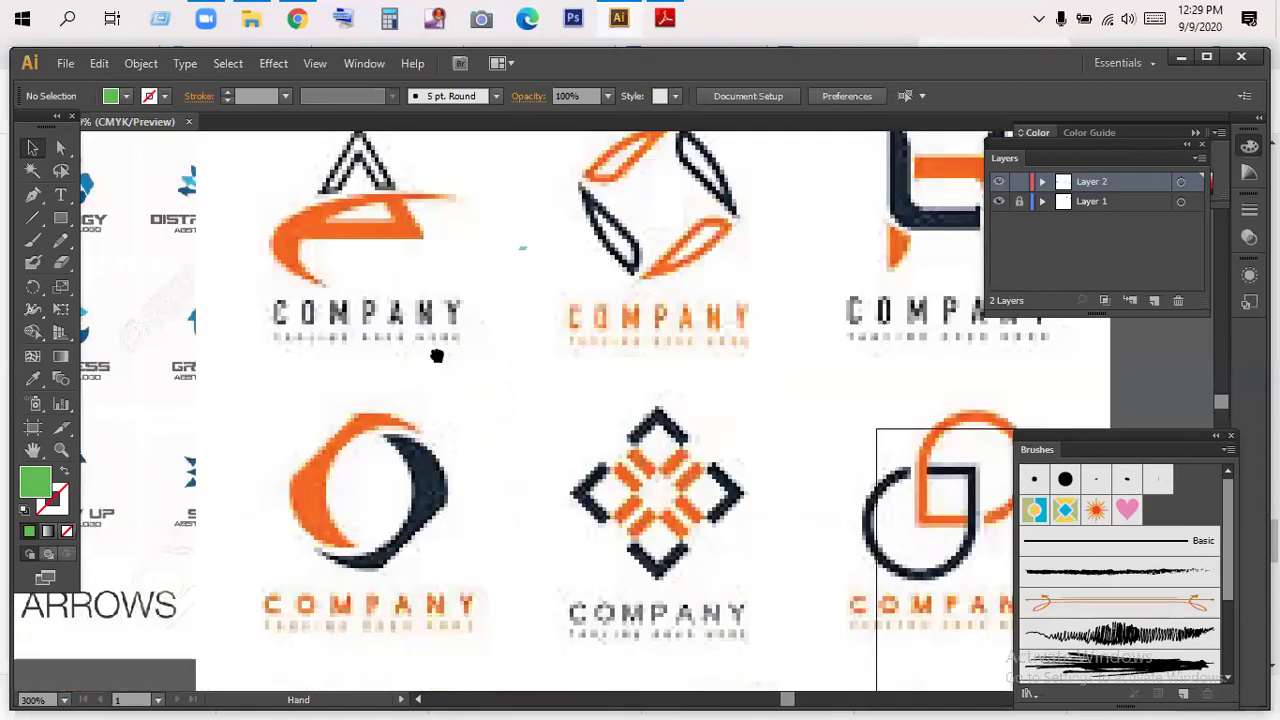
left_click_drag(299, 395, 444, 225)
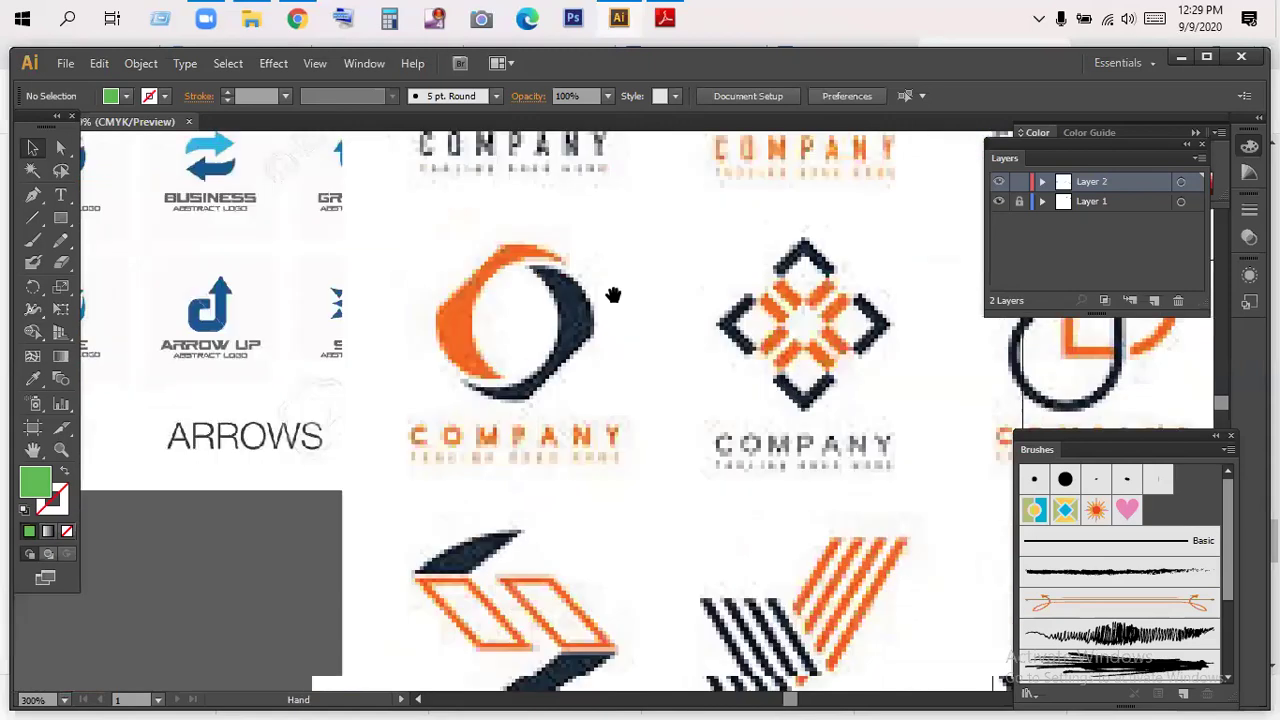
left_click_drag(585, 357, 335, 279)
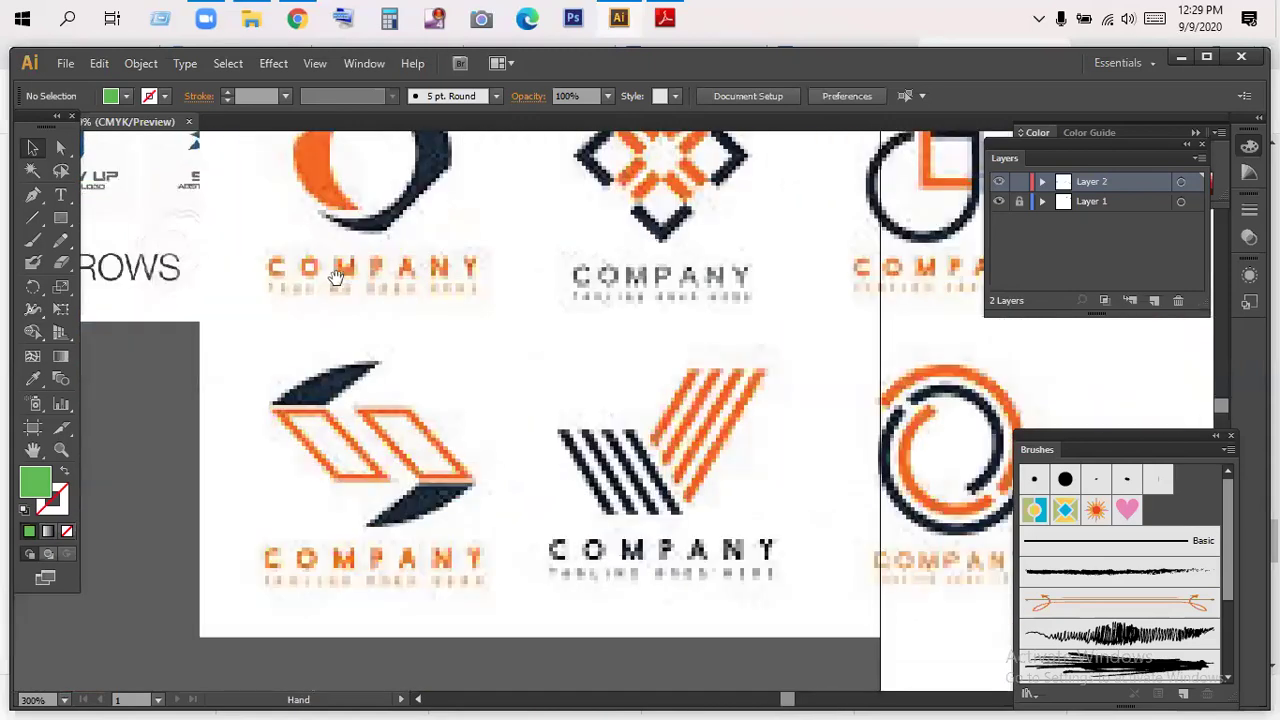
left_click_drag(426, 314, 546, 451)
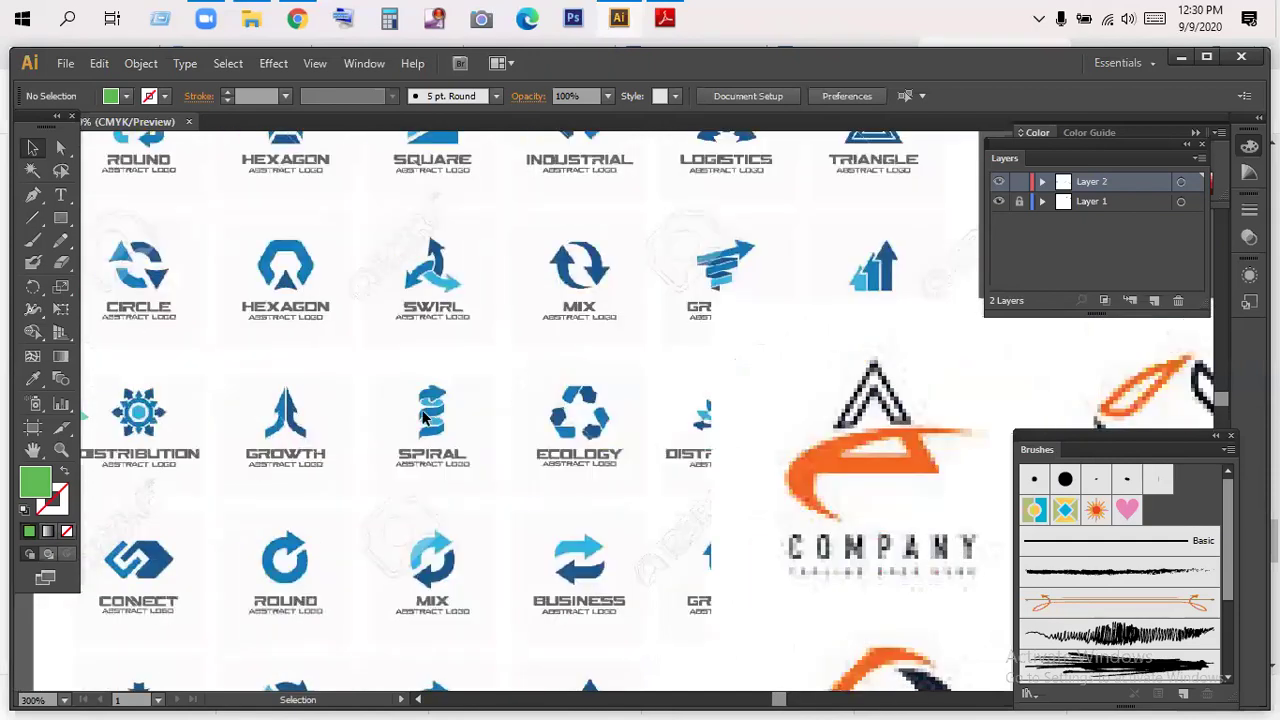
left_click_drag(389, 360, 414, 590)
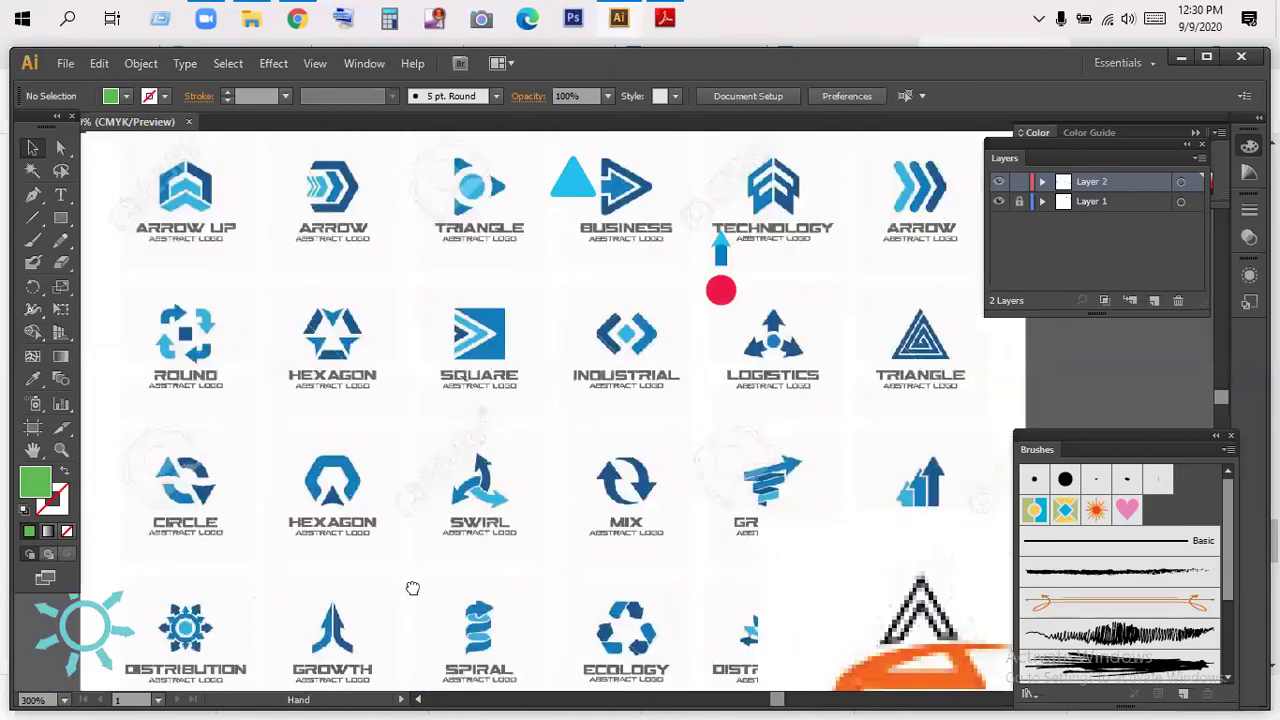
left_click_drag(500, 437, 509, 355)
- Delete the remaining green L shape from the empty area beside the reference sheet
left_click_drag(751, 367, 310, 402)
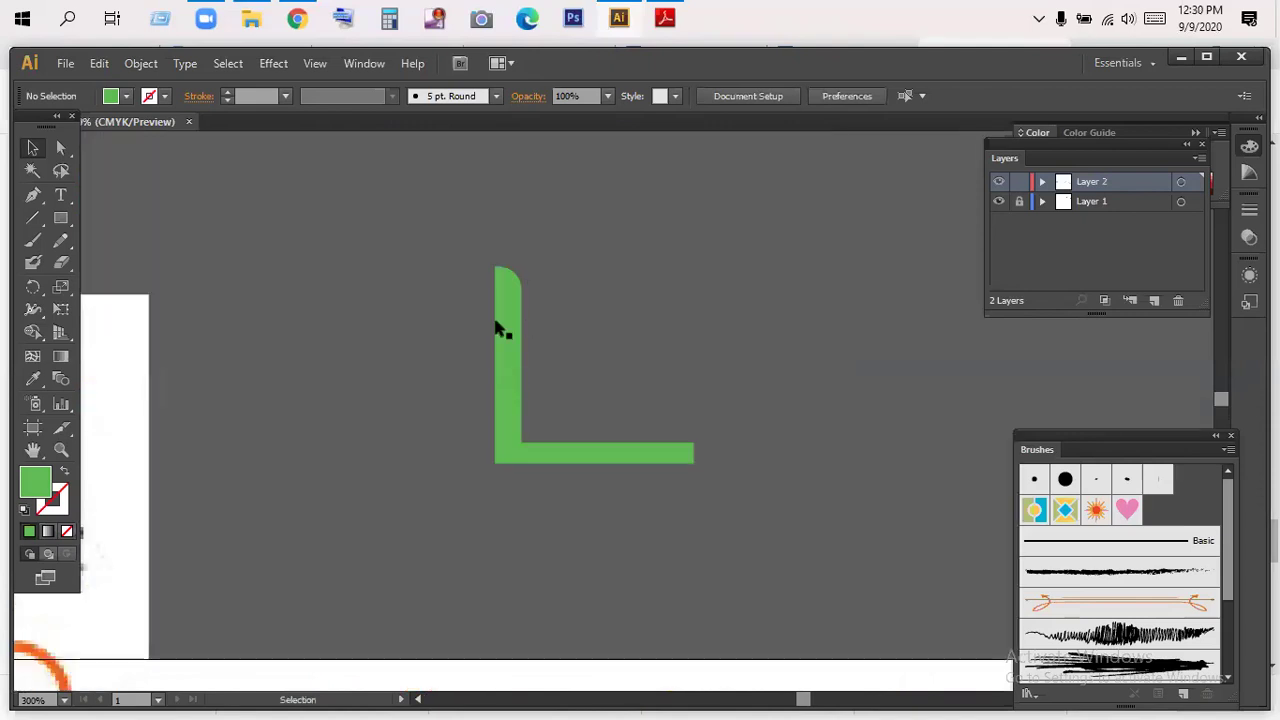
left_click(514, 330)
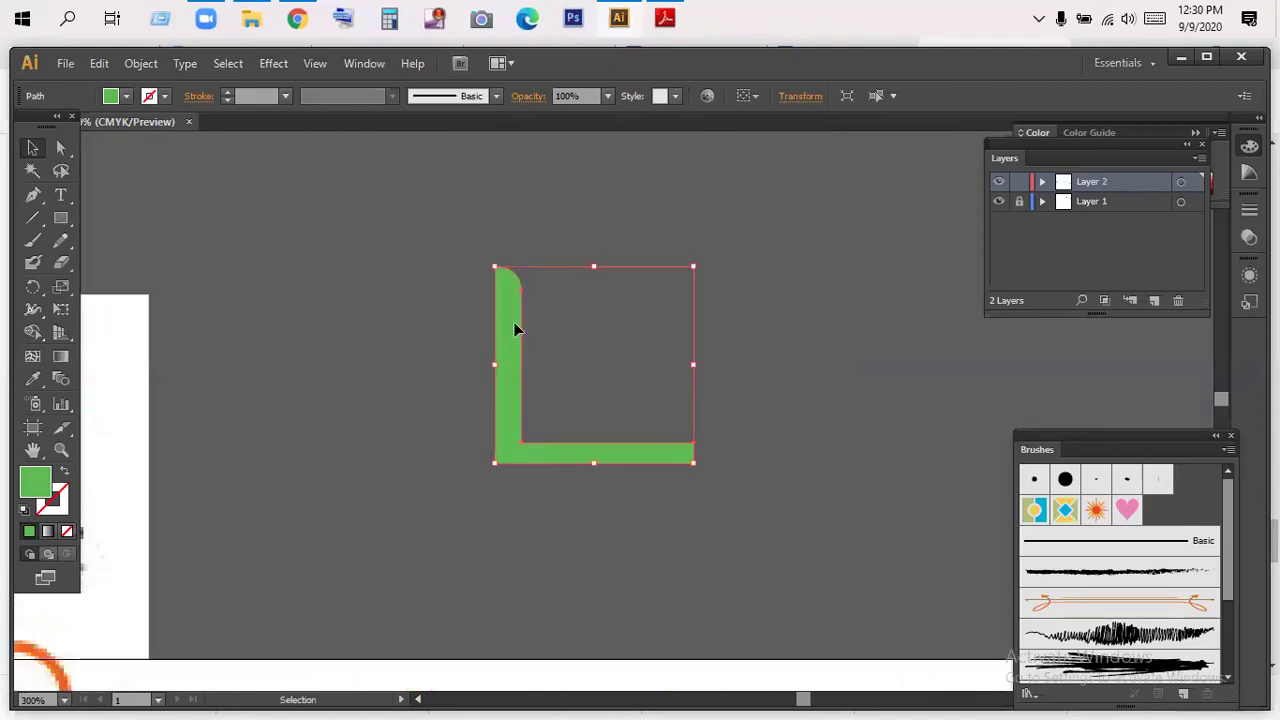
key("Delete")
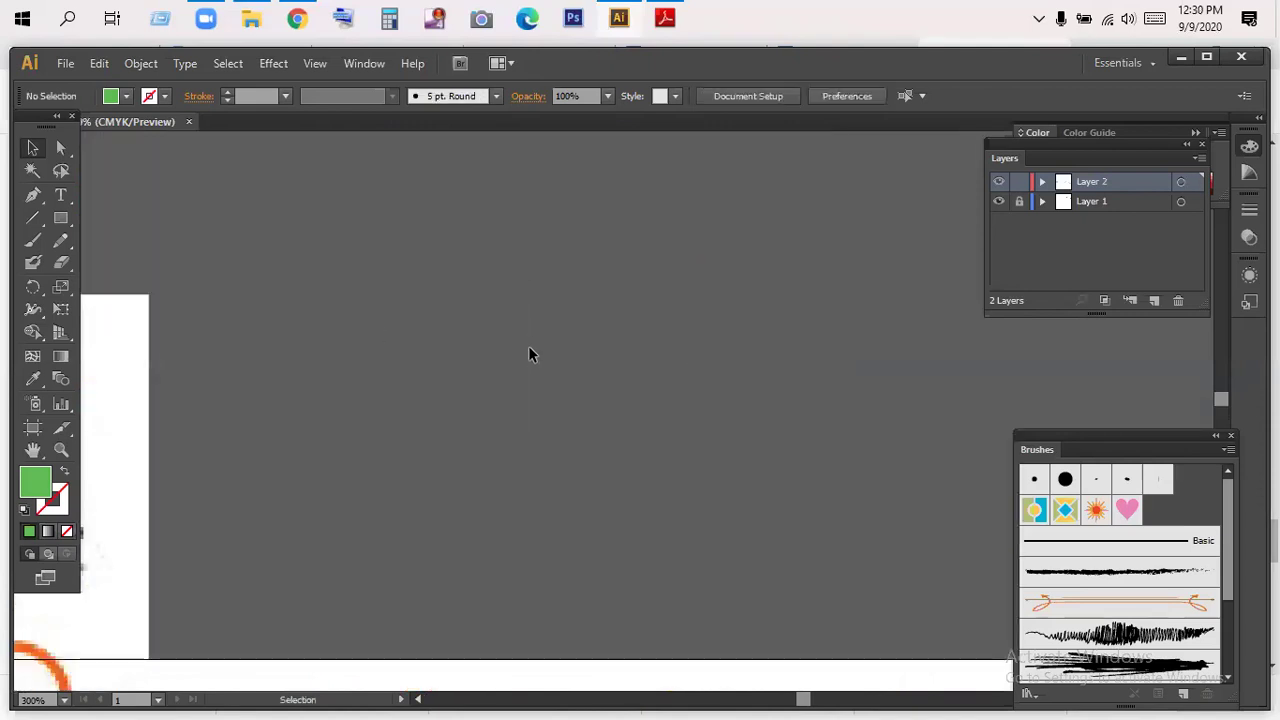
- Switch to Chrome, replace the Fiverr help article with a new tab page, and open Google Drive
left_click(300, 20)
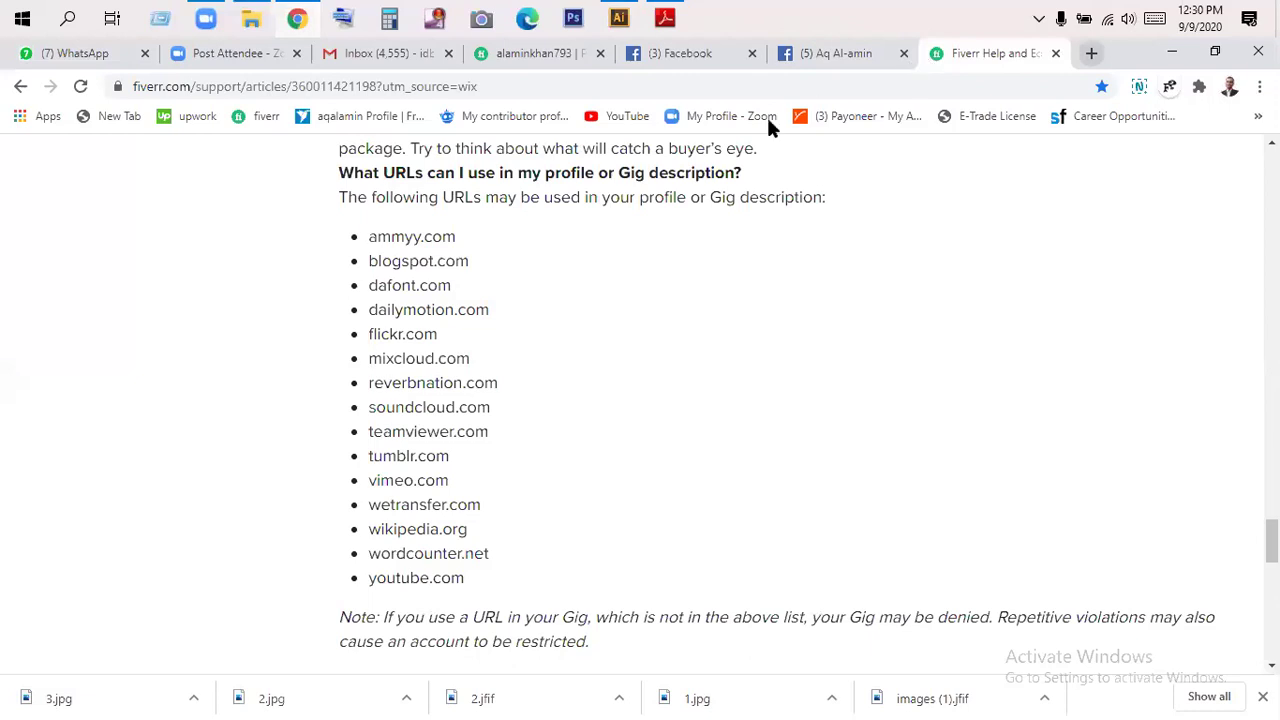
key("alt+Home")
left_click(605, 420)
left_click(1187, 166)
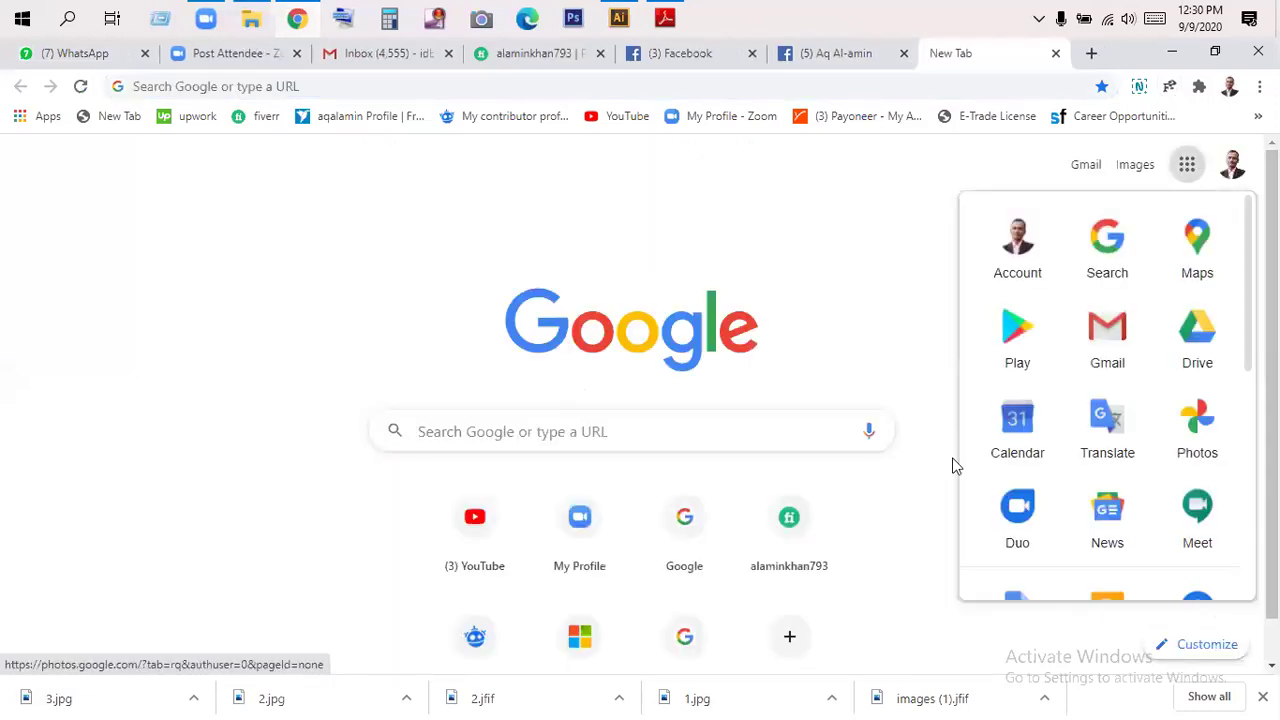
left_click(1195, 345)
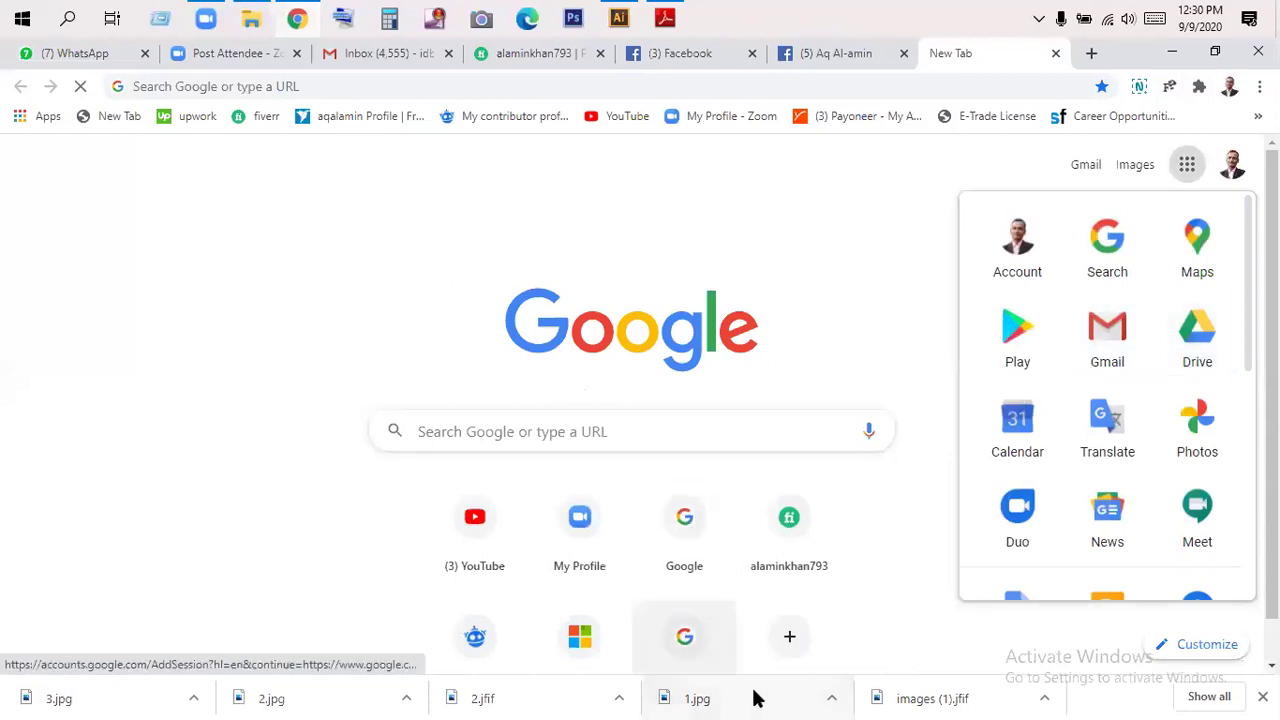
key("ctrl+l")
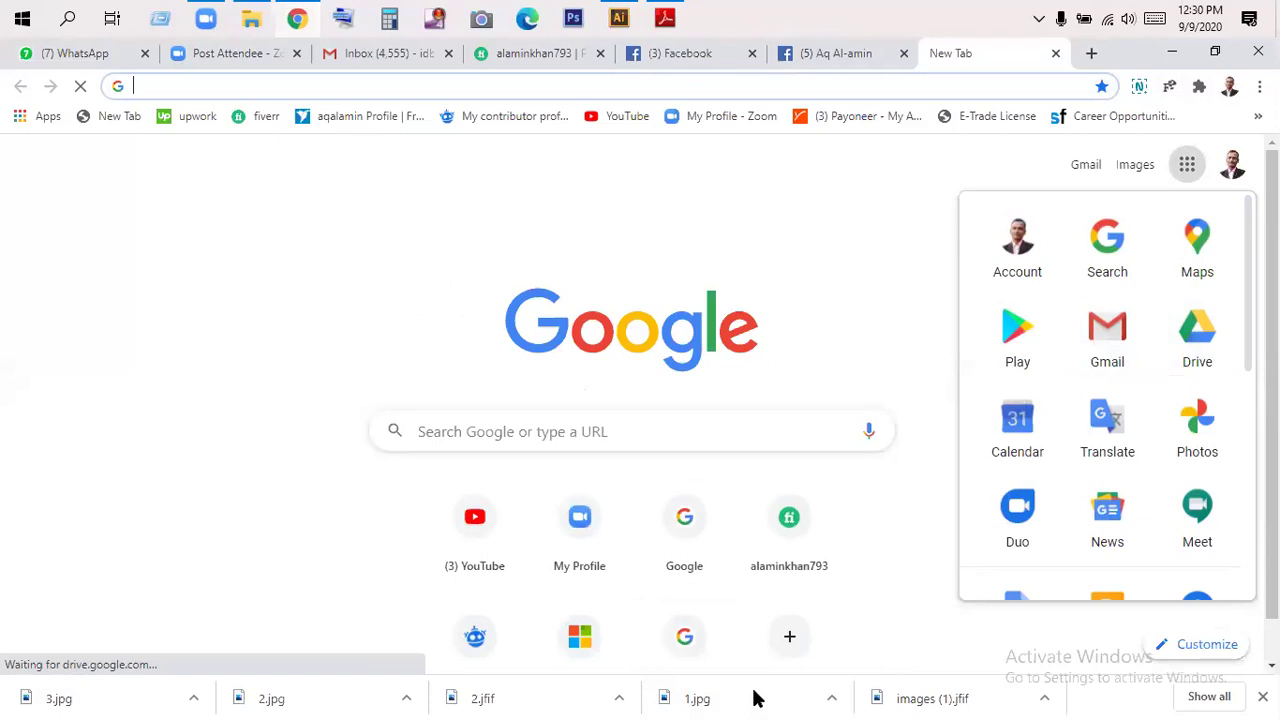